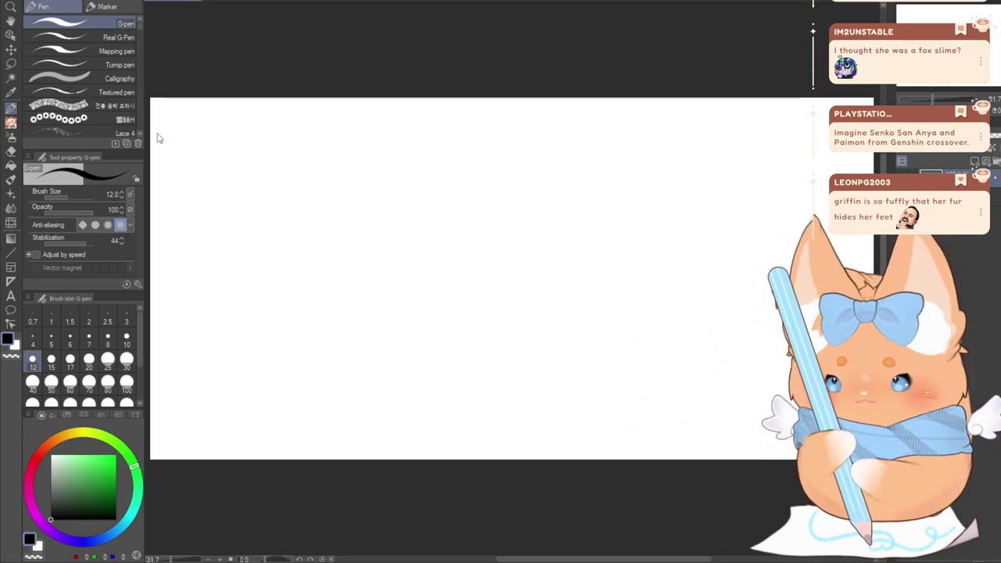
Show the canvas grid and enlarge its spacing so the canvas is divided into large, evenly spaced squares
click(196, 252)
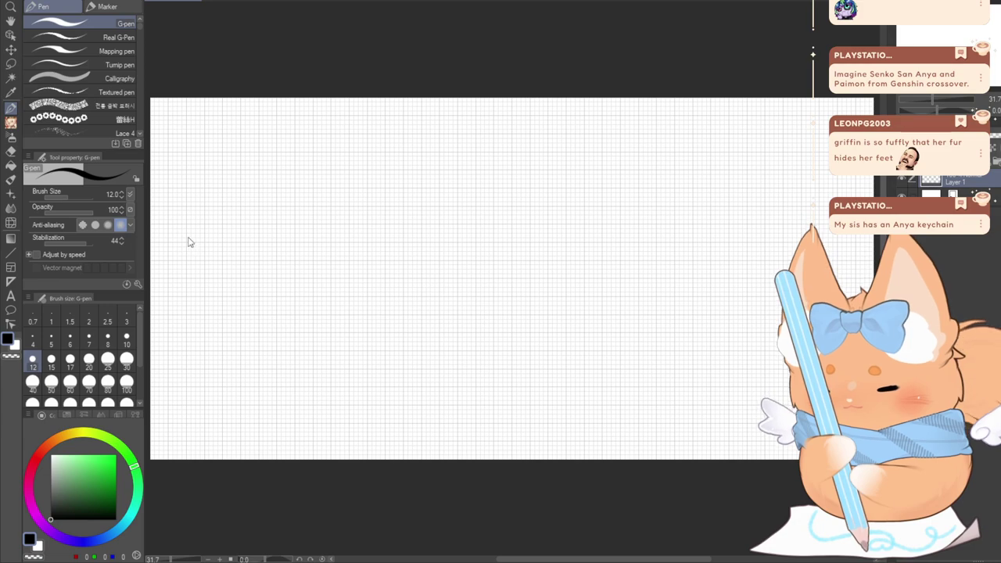
click(232, 267)
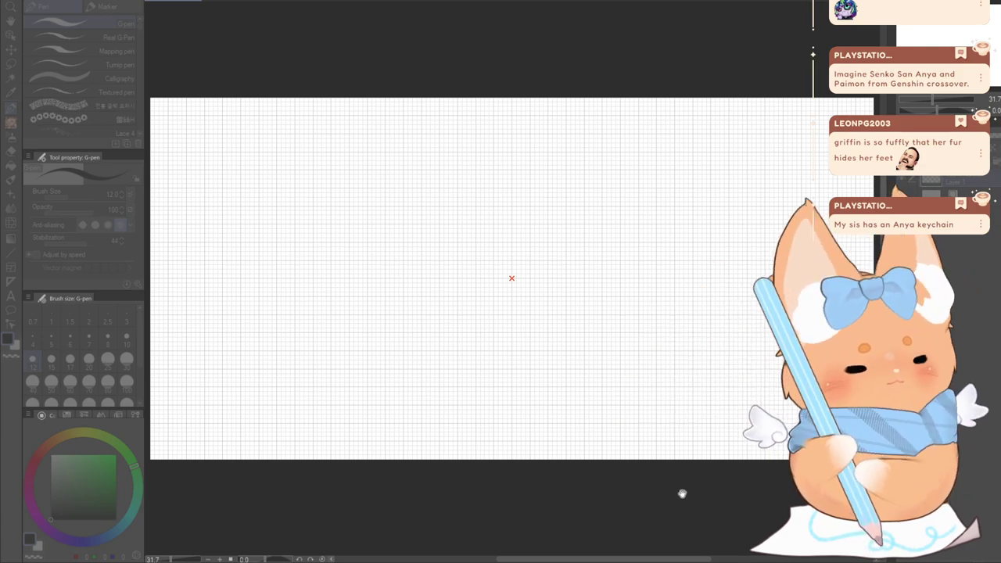
text(0)
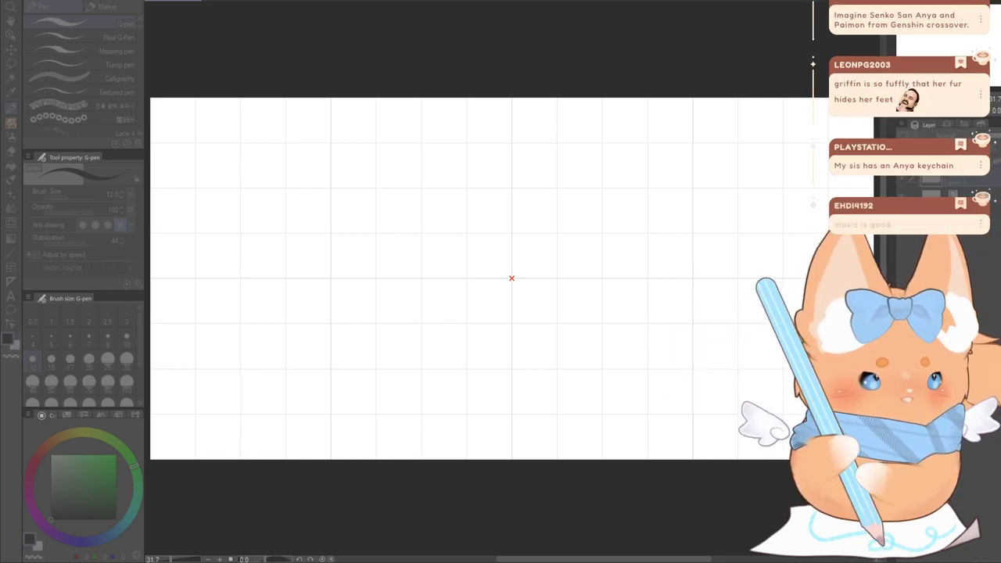
click(969, 360)
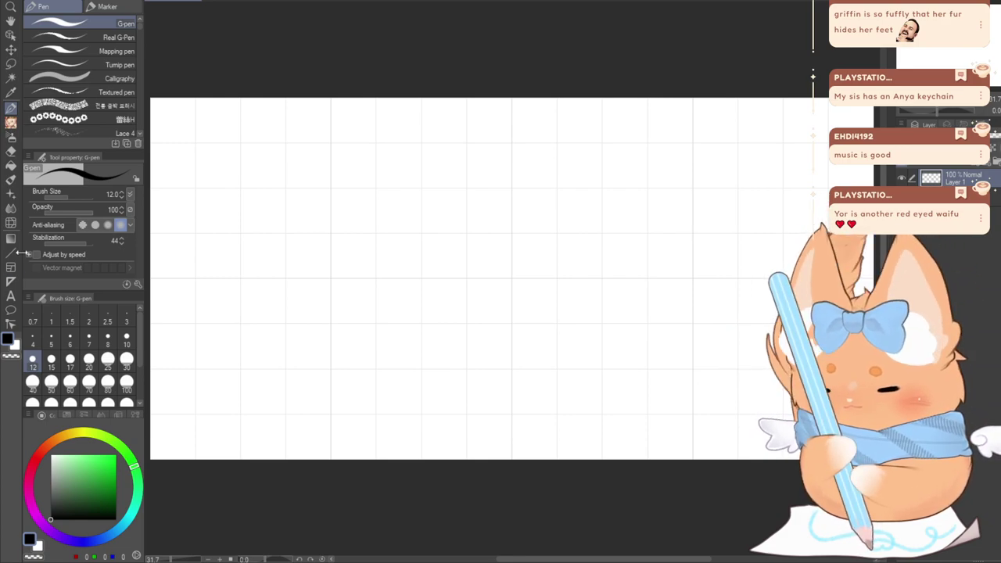
Draw a black horizontal straight line at brush size 10 across the middle of the canvas, following the centre grid line
click(13, 253)
drag(958, 54, 955, 51)
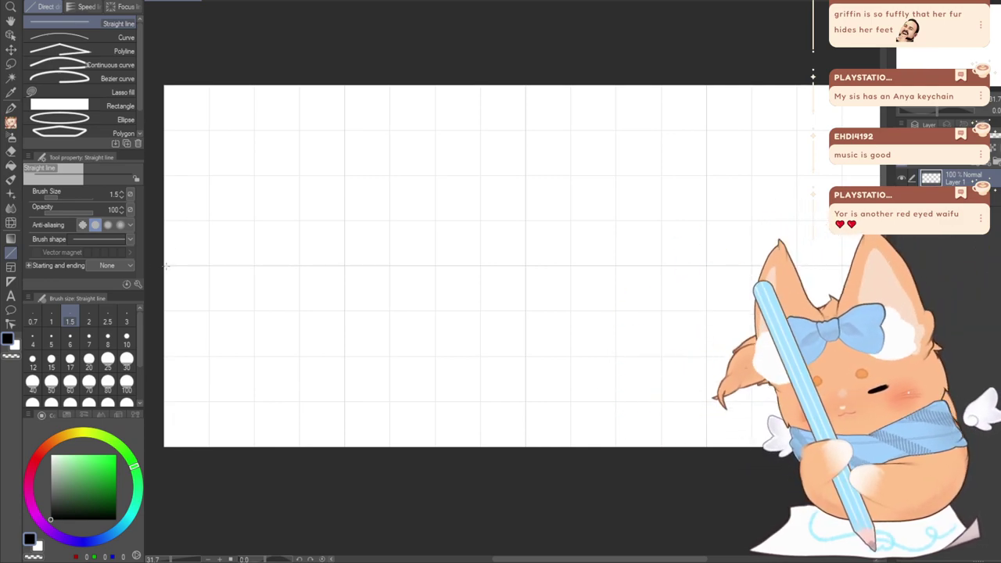
drag(727, 323, 678, 331)
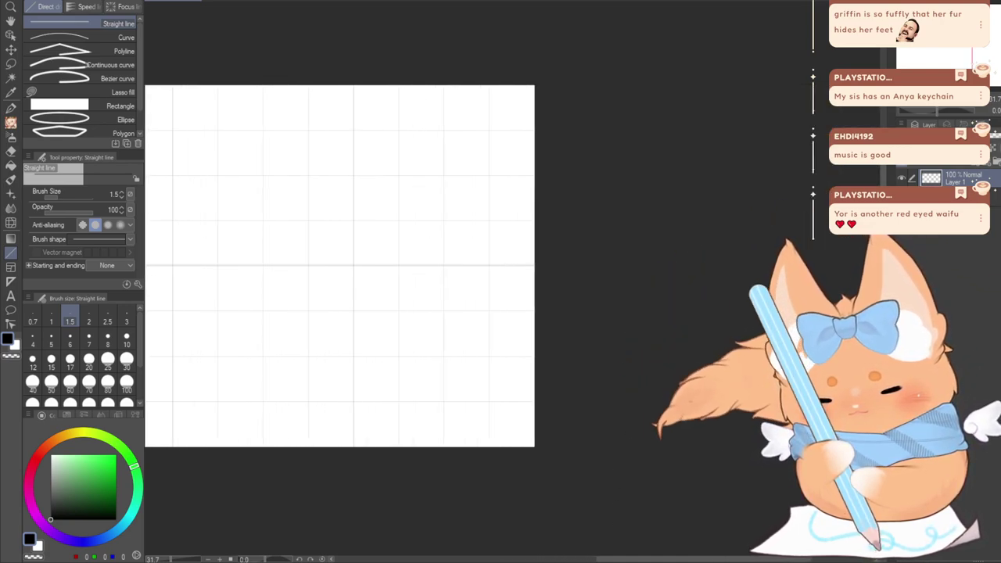
drag(611, 558, 511, 542)
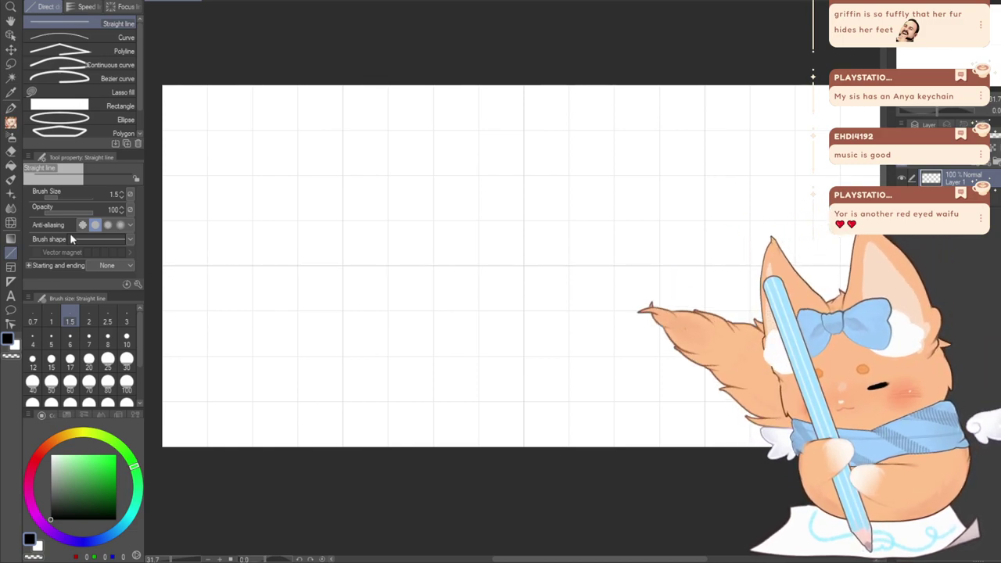
click(126, 342)
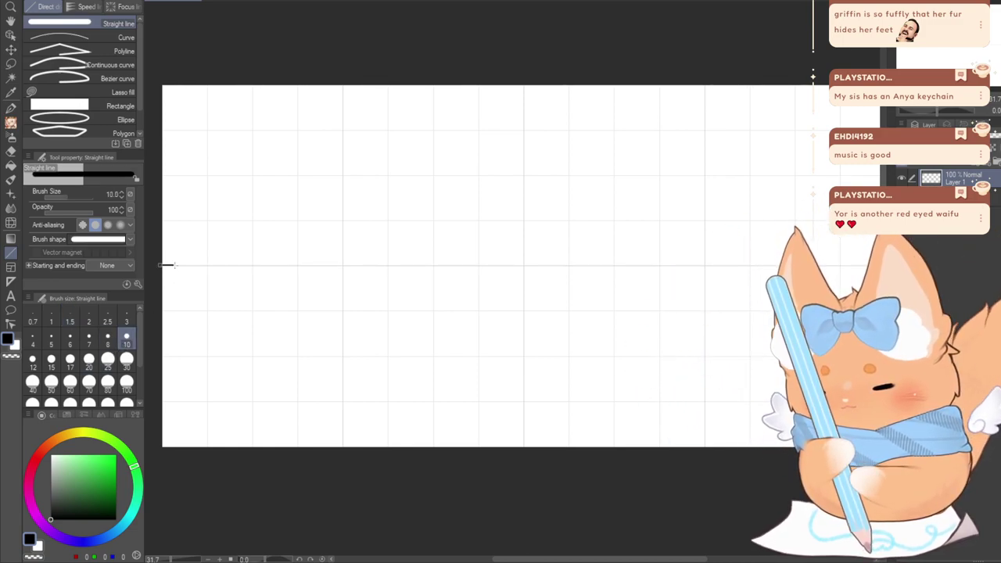
drag(165, 265, 817, 266)
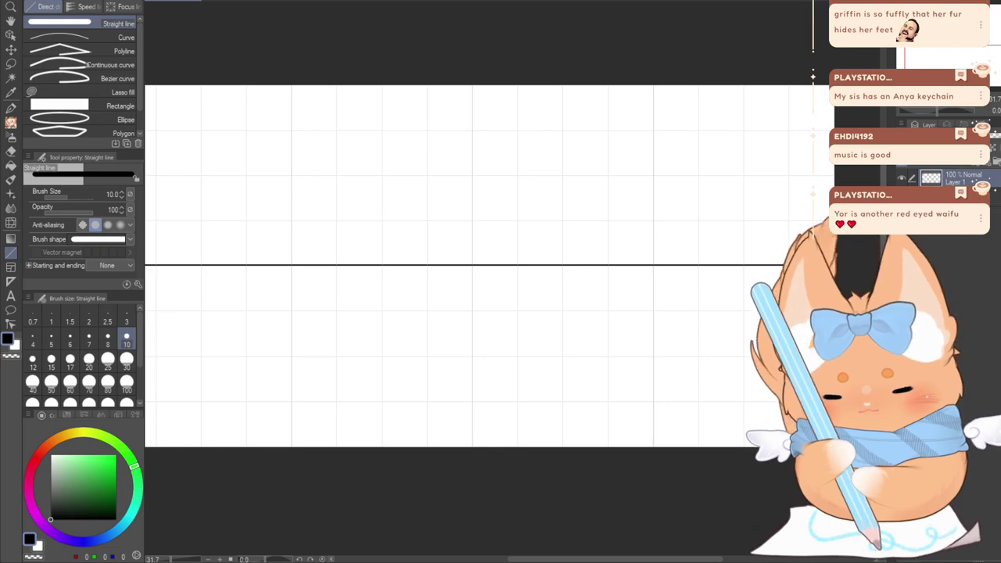
Draw three full-height vertical straight lines along the main grid lines, splitting the canvas into four equal columns
scroll(683, 450, left, 2)
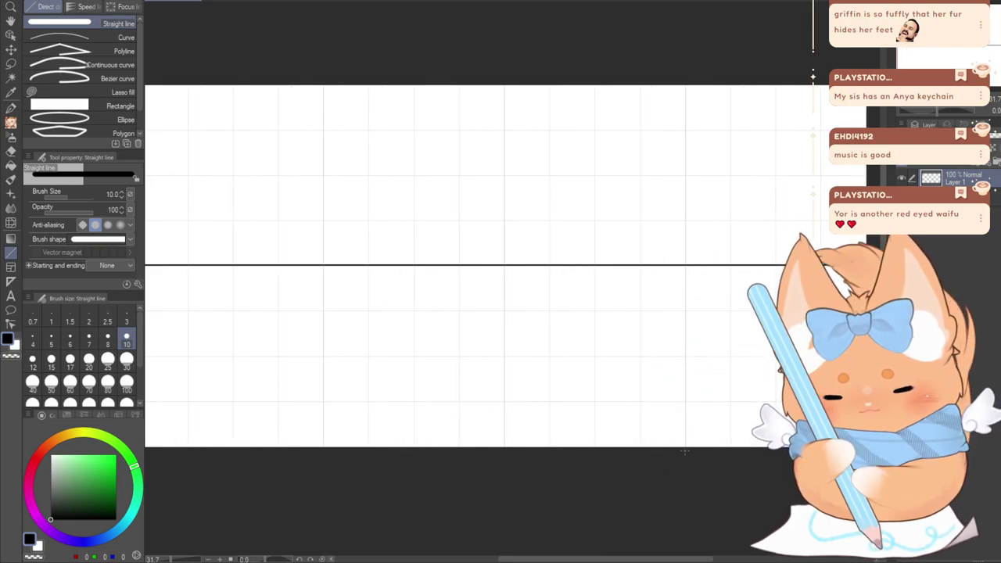
drag(684, 449, 672, 45)
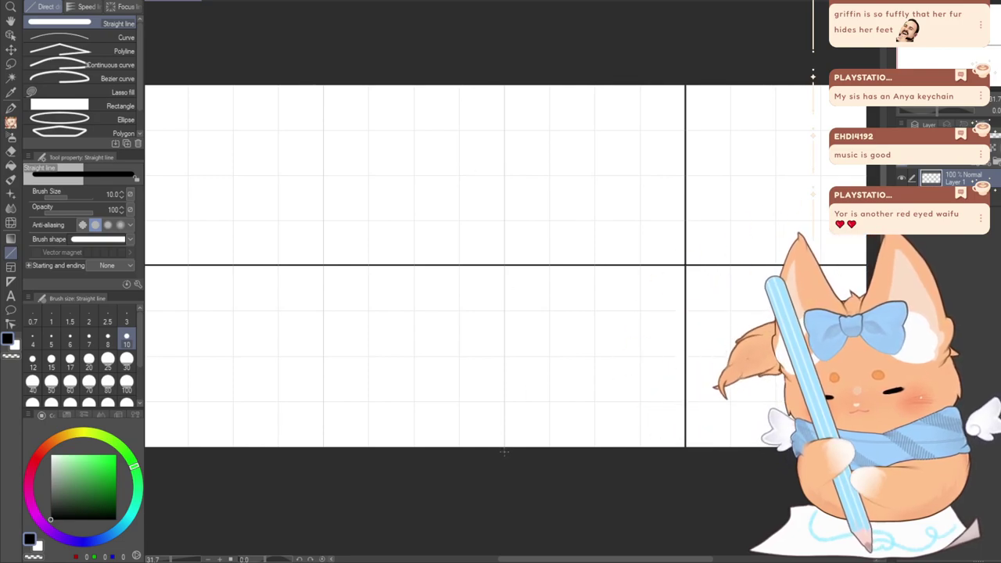
drag(504, 454, 511, 67)
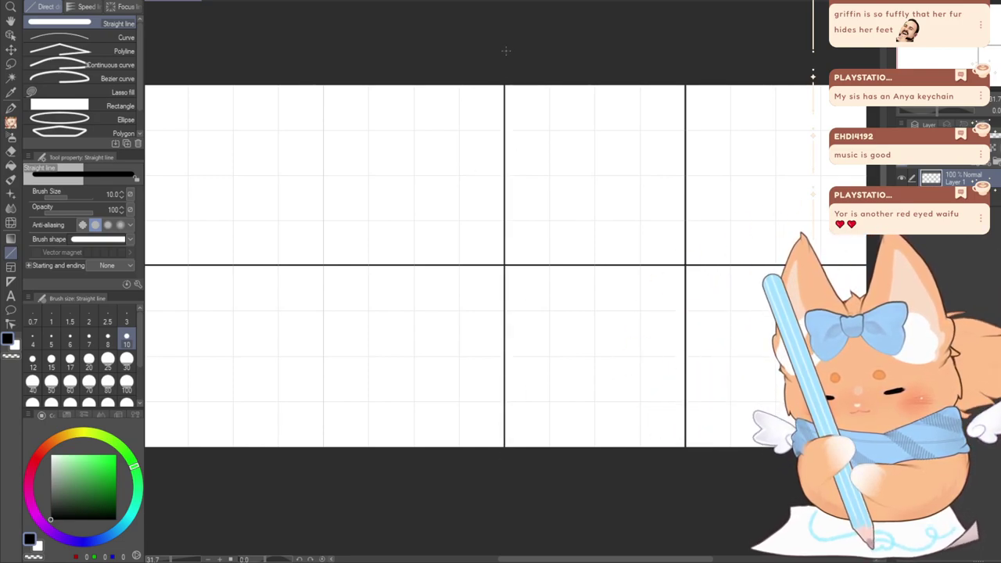
drag(322, 449, 319, 47)
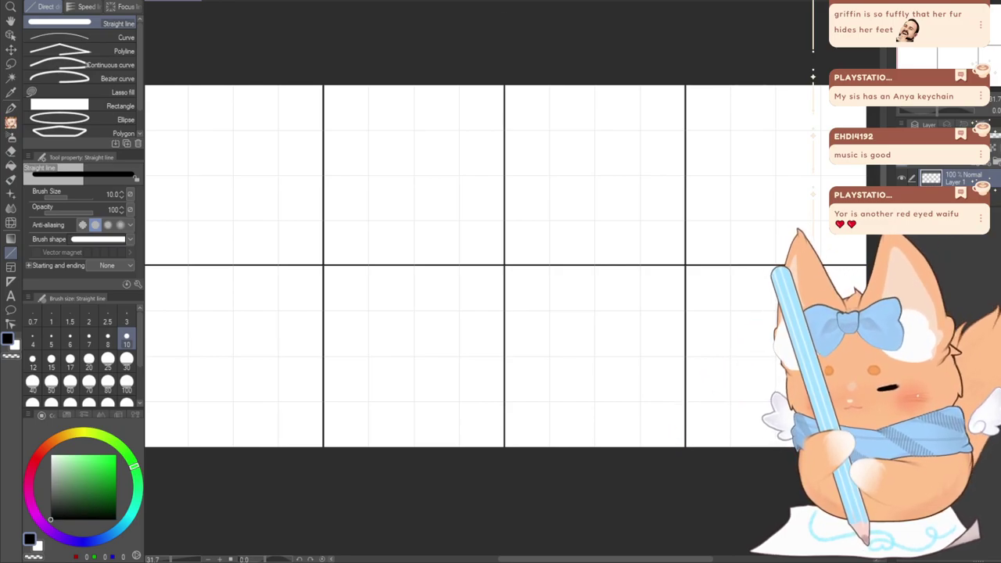
Hide the grid and add a new layer above the panel lines
key(ctrl+1)
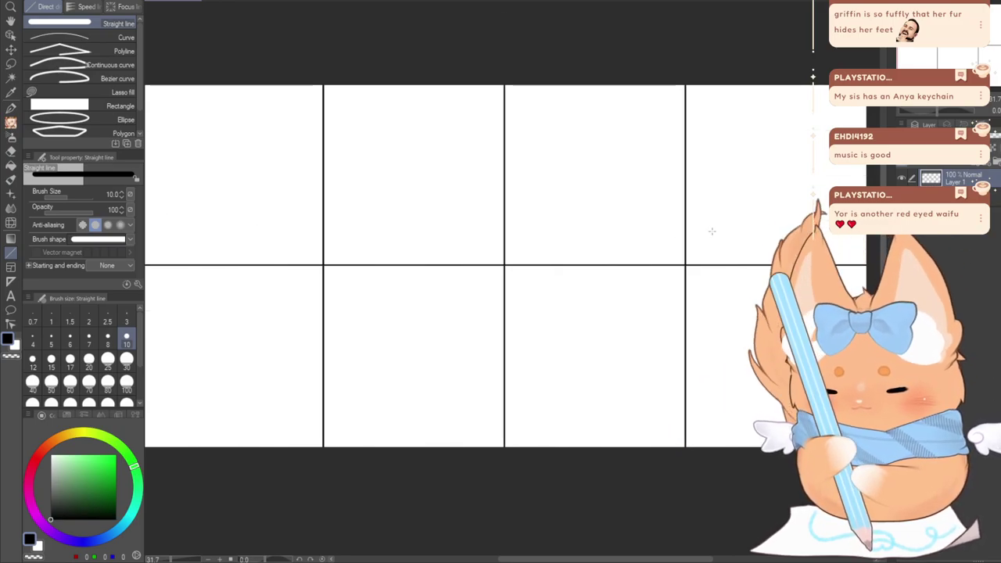
click(971, 161)
drag(955, 55, 949, 52)
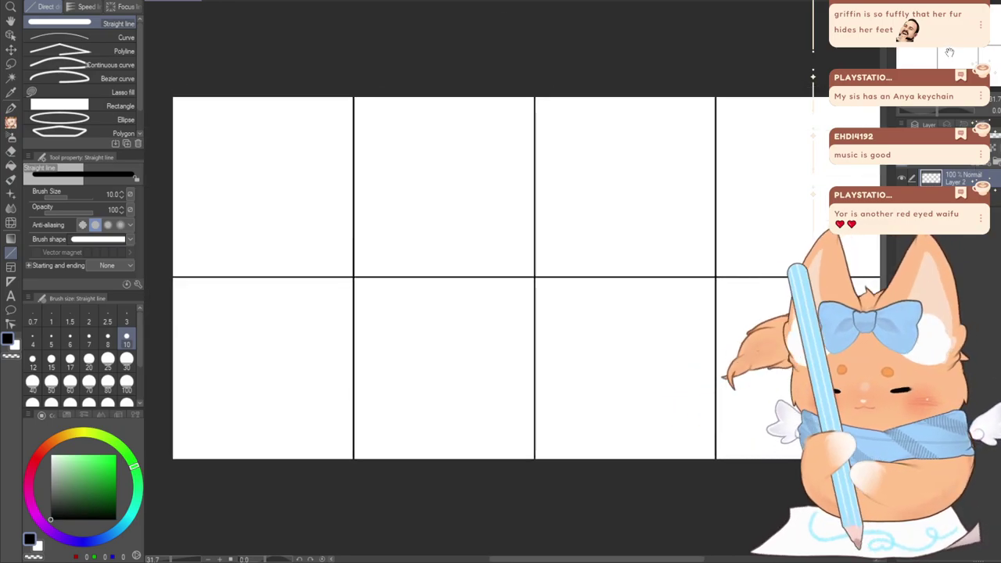
Try the Pencil3 brush with test strokes in the upper-left panel, undo them, and set the brush size to 10
click(12, 107)
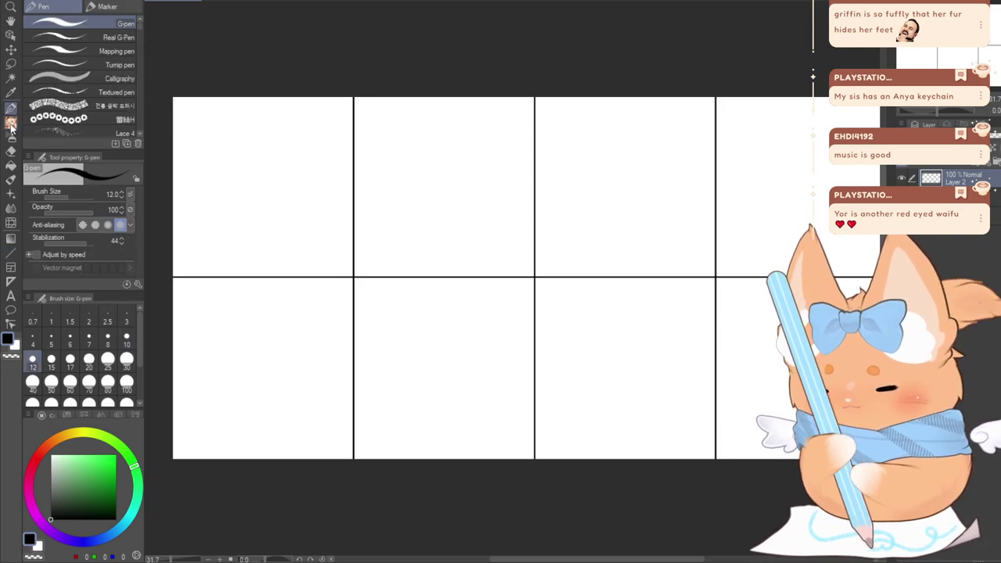
click(11, 123)
mouse_move(293, 214)
mouse_down()
mouse_move(252, 191)
mouse_move(224, 225)
mouse_up()
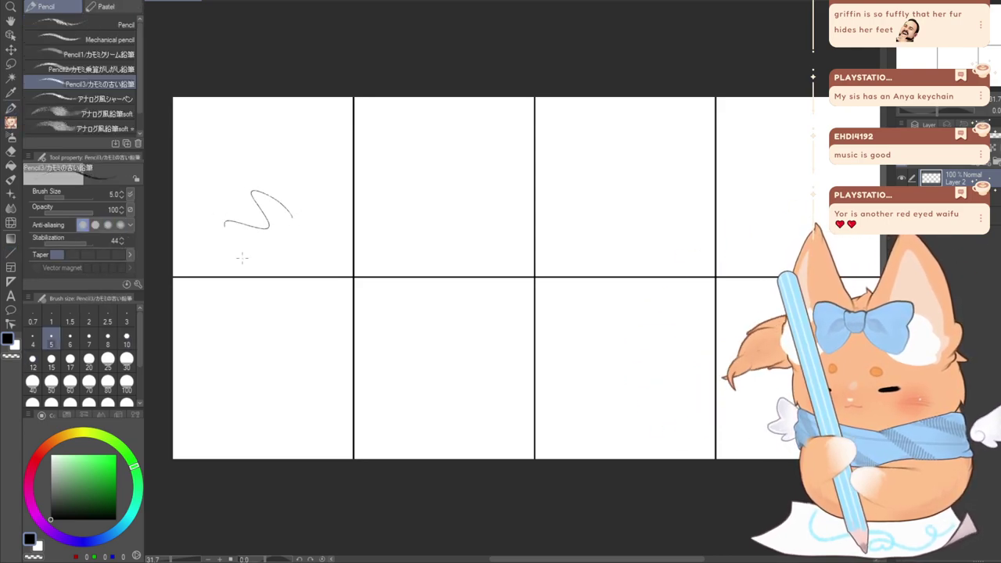
scroll(242, 169, up, 5)
drag(601, 96, 743, 116)
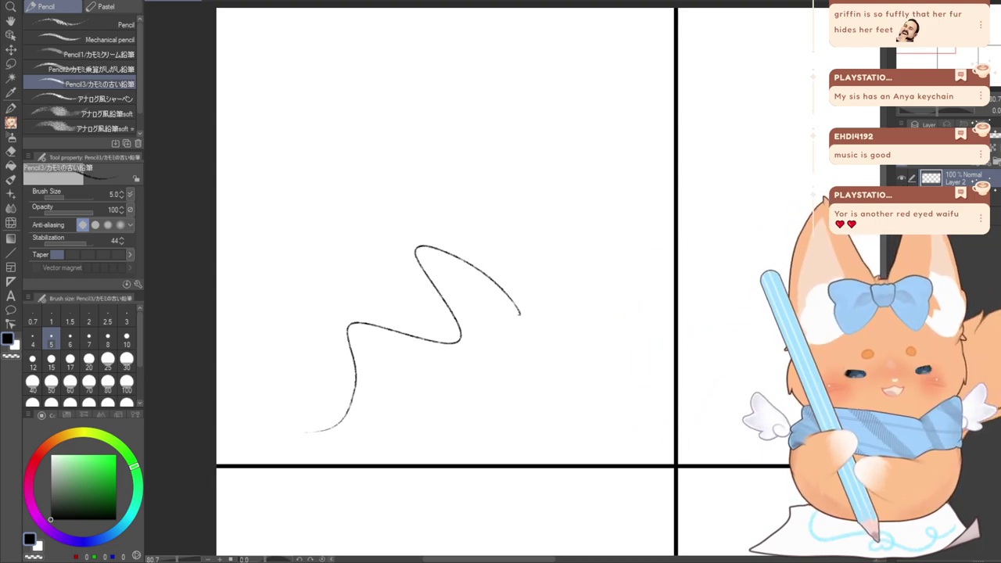
key(ctrl+z)
mouse_move(393, 270)
mouse_down()
mouse_move(490, 194)
mouse_move(431, 343)
mouse_up()
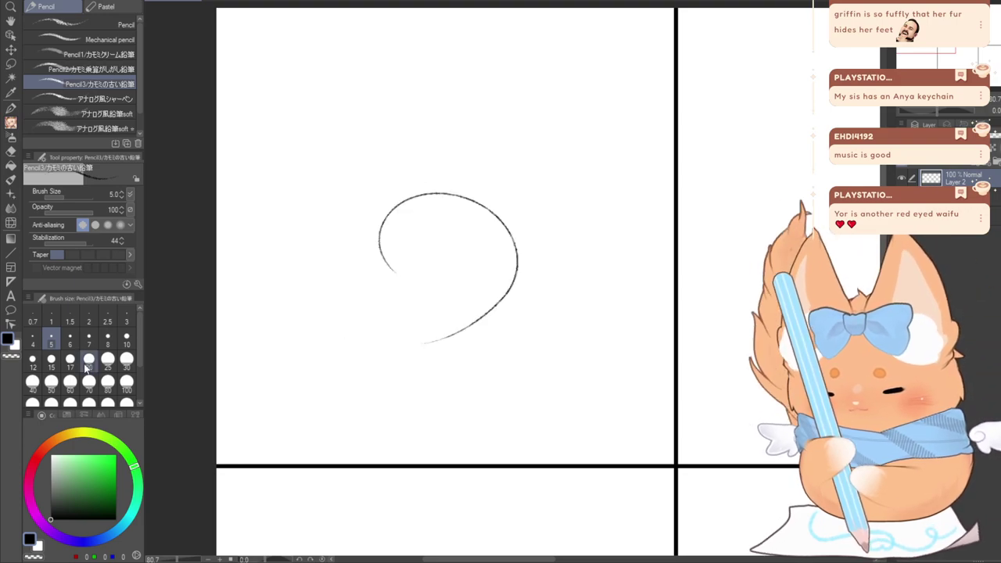
key(ctrl+z)
click(127, 338)
drag(466, 306, 504, 312)
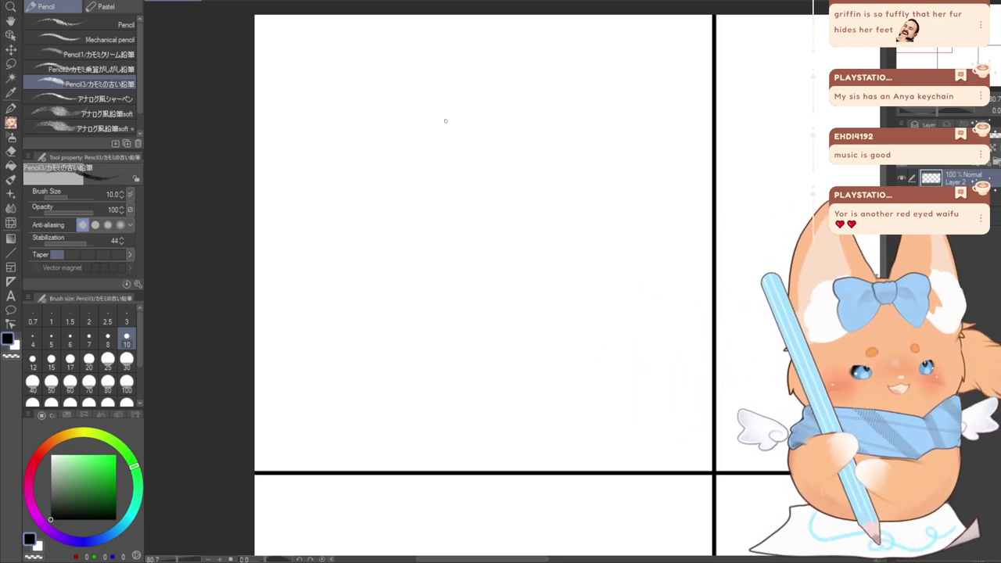
mouse_move(423, 202)
mouse_down()
mouse_move(500, 131)
mouse_move(626, 309)
mouse_move(386, 266)
mouse_move(492, 164)
mouse_up()
key(ctrl+z)
drag(430, 165, 488, 167)
key(ctrl+z)
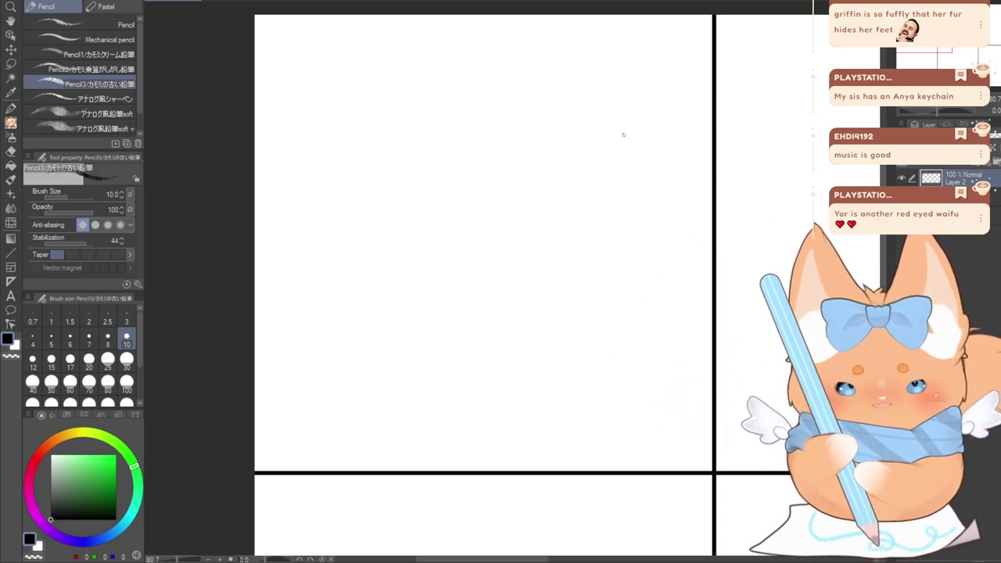
drag(484, 250, 541, 294)
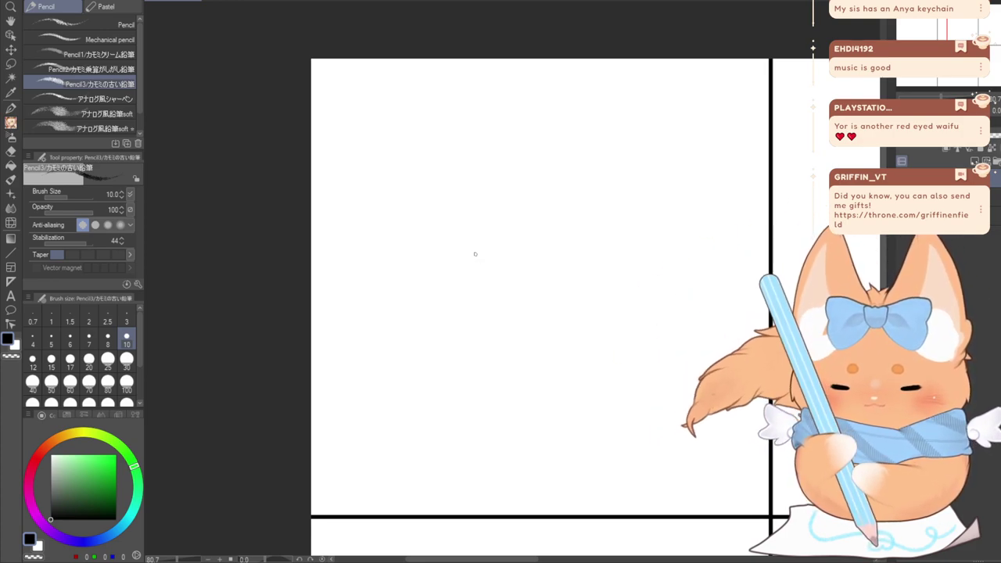
mouse_move(462, 245)
mouse_down()
mouse_move(441, 179)
mouse_move(672, 165)
mouse_move(587, 324)
mouse_move(451, 202)
mouse_up()
key(ctrl+z)
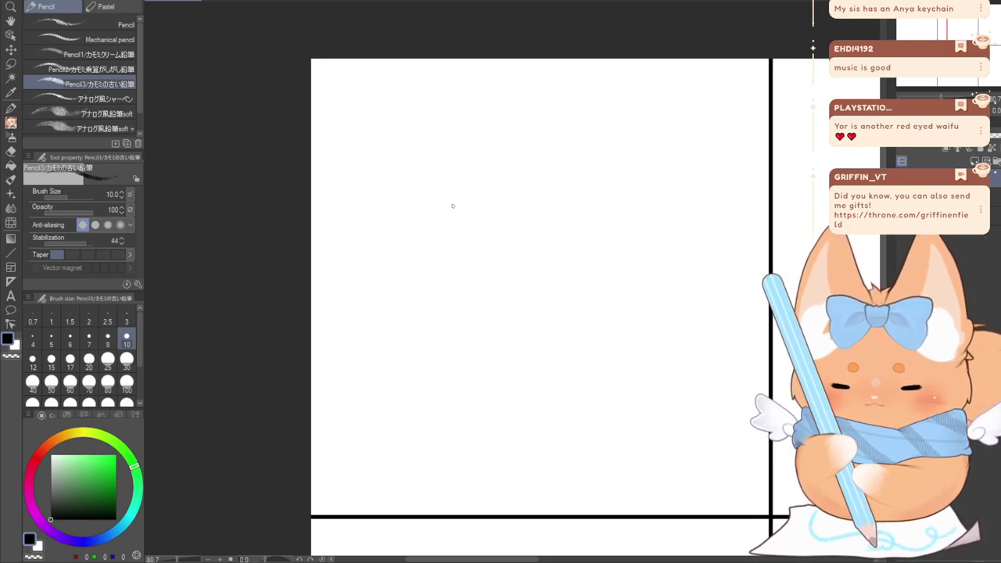
Draw a large round head outline in the upper-left panel with the pencil, then redraw and clean up its left edge
mouse_move(454, 242)
mouse_down()
mouse_move(684, 224)
mouse_move(462, 292)
mouse_move(458, 252)
mouse_up()
key(e)
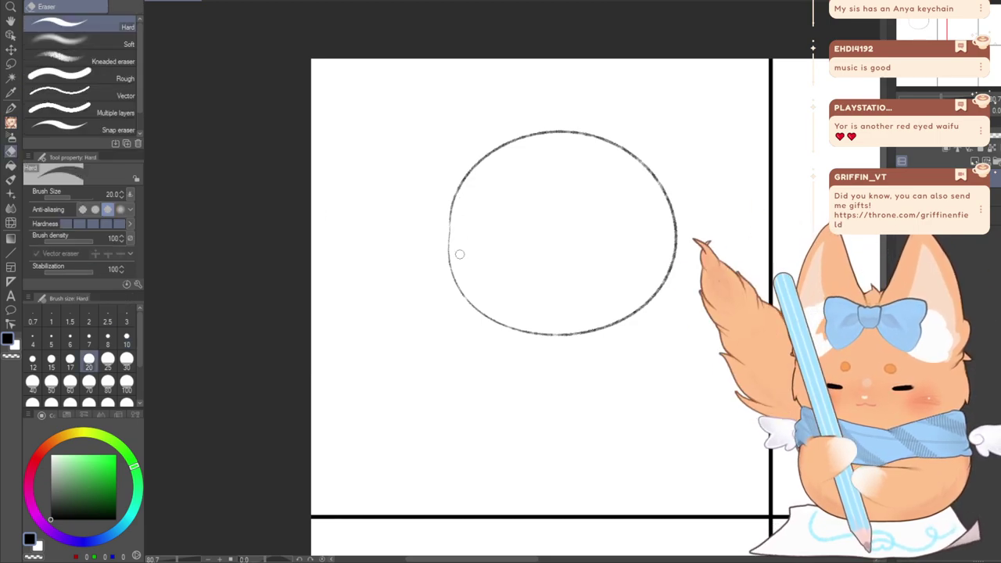
key(p)
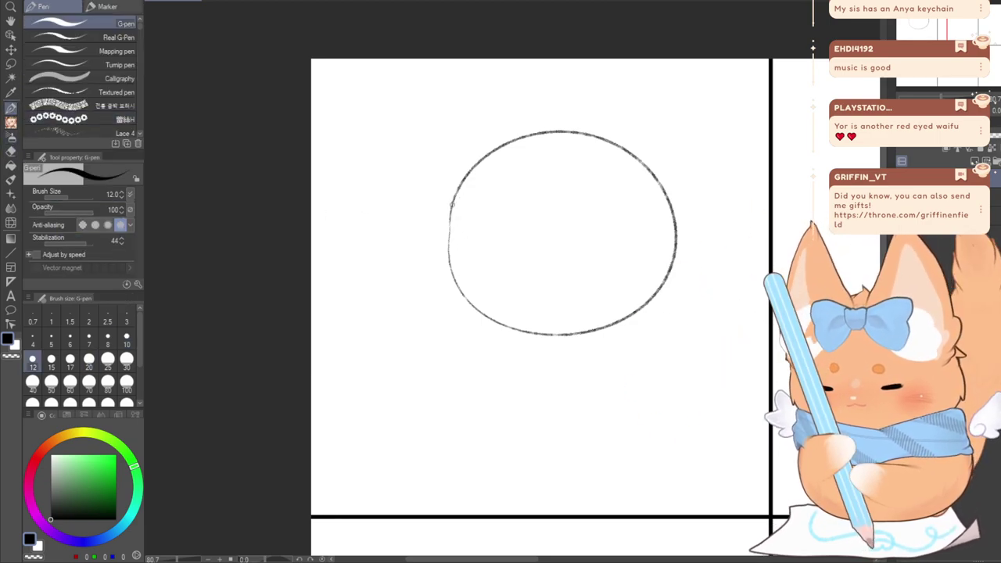
drag(451, 204, 447, 280)
key(ctrl+z)
key(p)
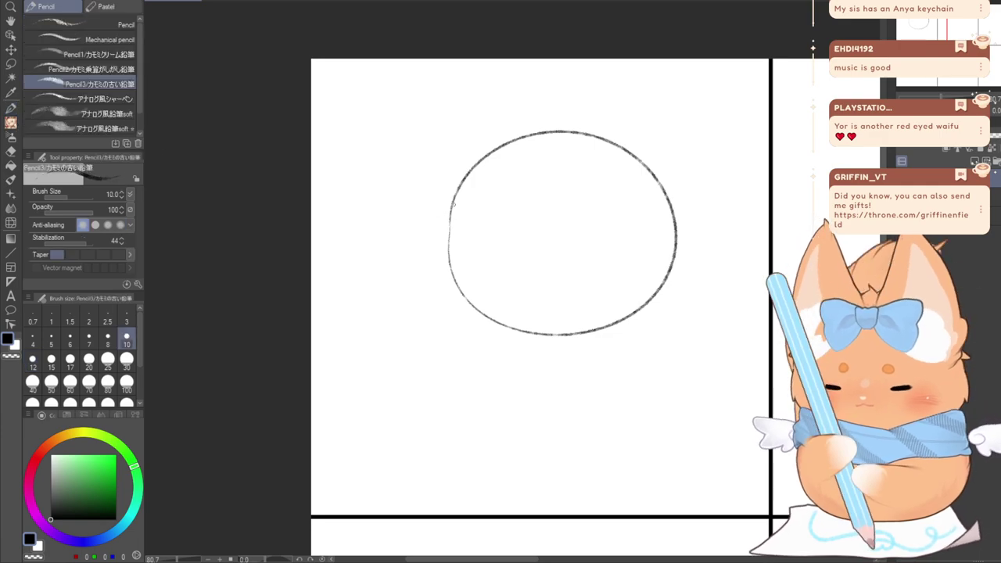
drag(452, 202, 450, 281)
key(e)
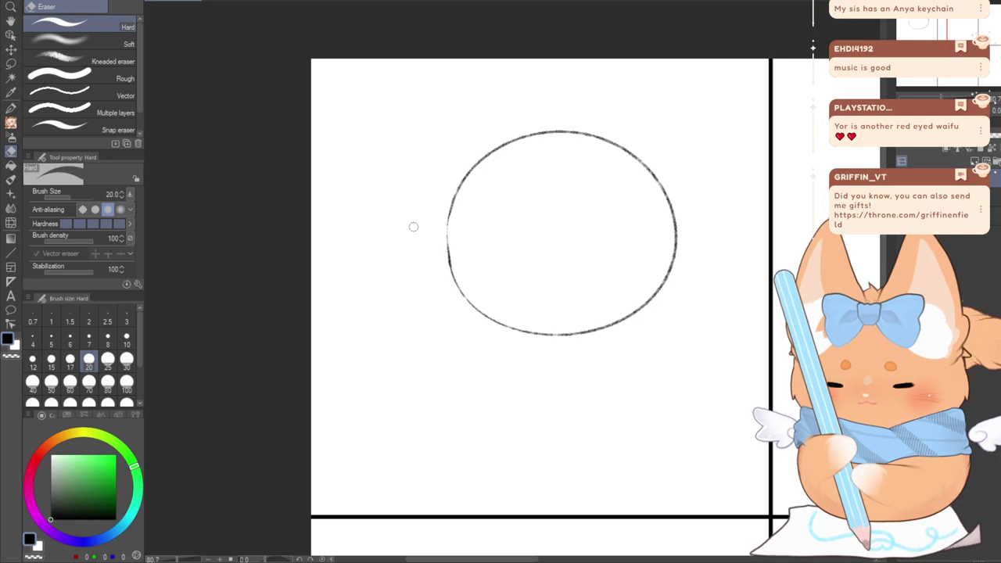
Sketch two short vertical neck lines under the head and erase the head outline between them
click(11, 127)
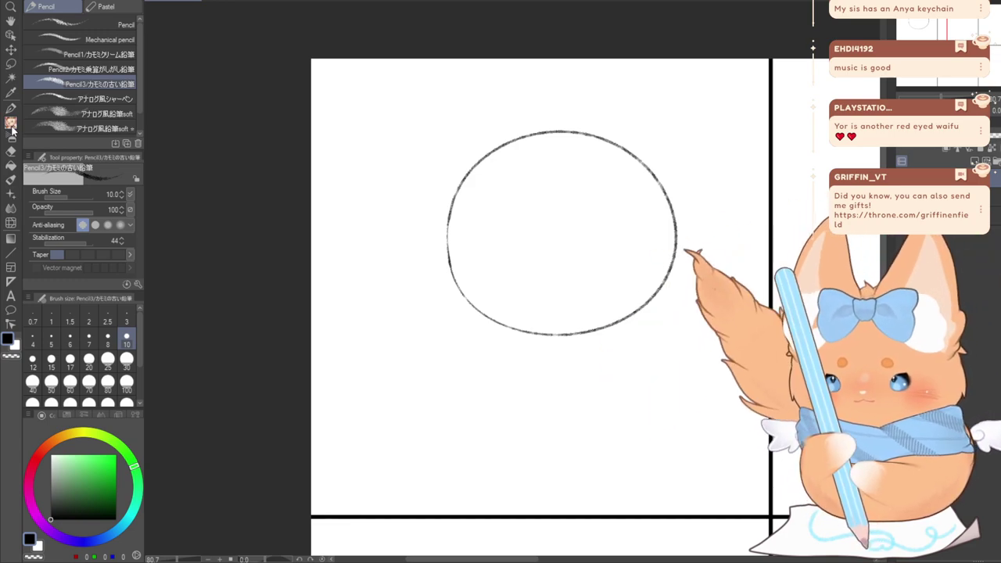
drag(550, 334, 550, 349)
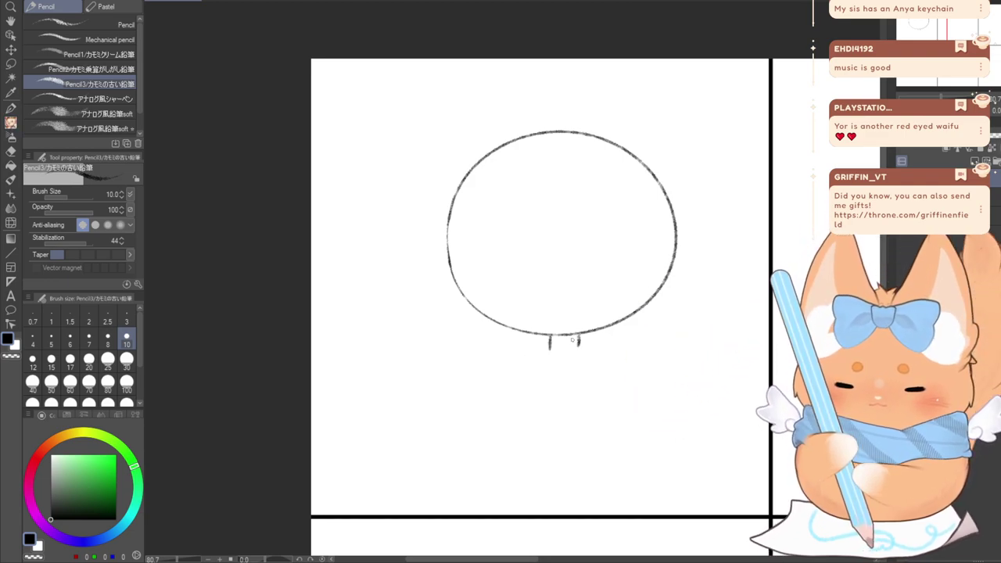
key(ctrl+z)
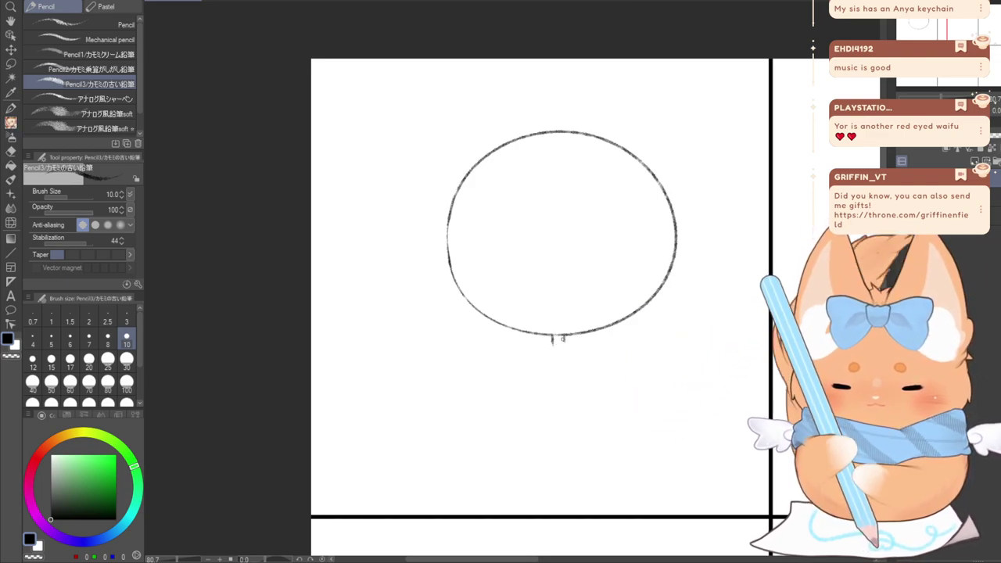
drag(566, 334, 567, 347)
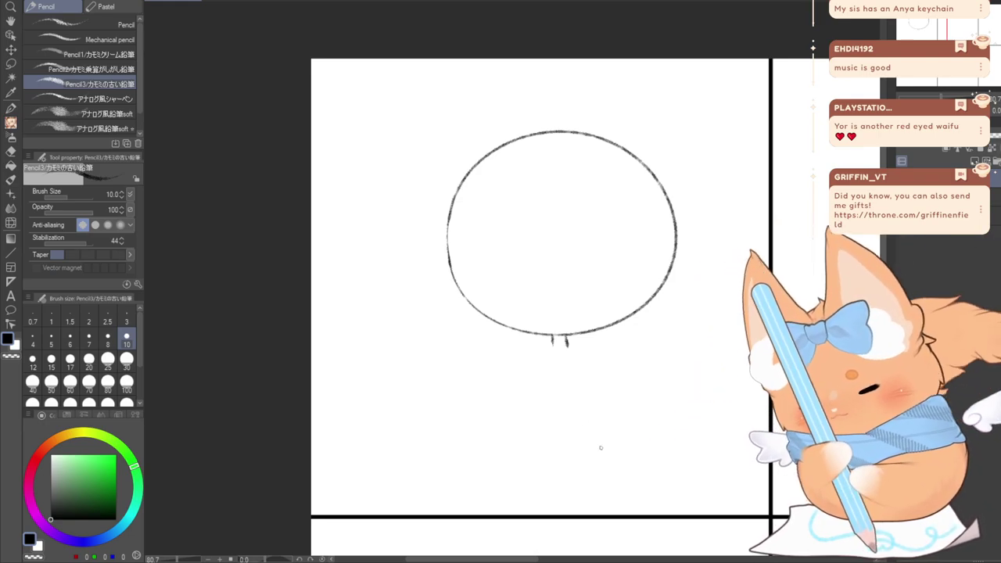
key(ctrl+z)
key(ctrl+z)
mouse_move(548, 336)
mouse_down()
mouse_move(548, 347)
mouse_move(564, 346)
mouse_up()
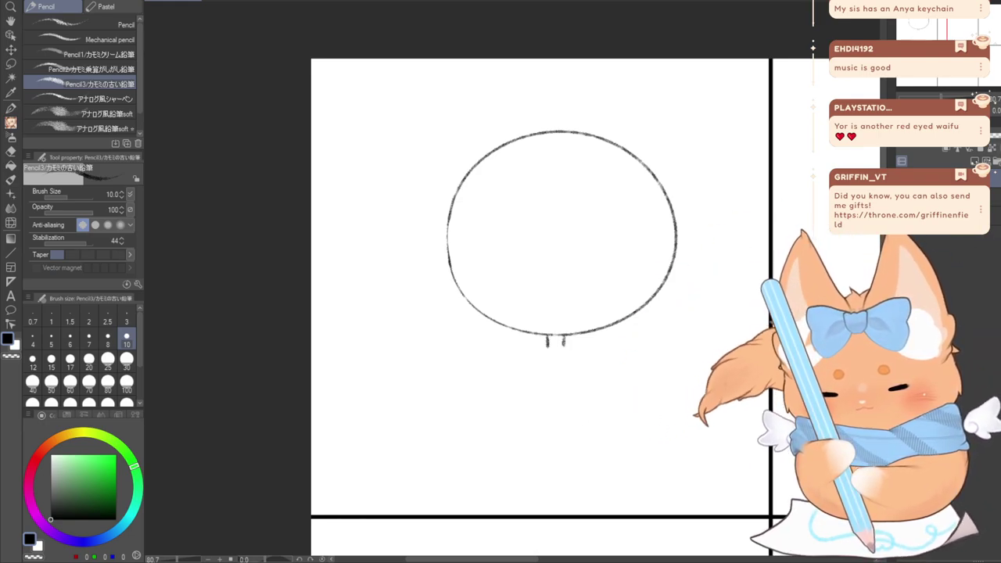
key(e)
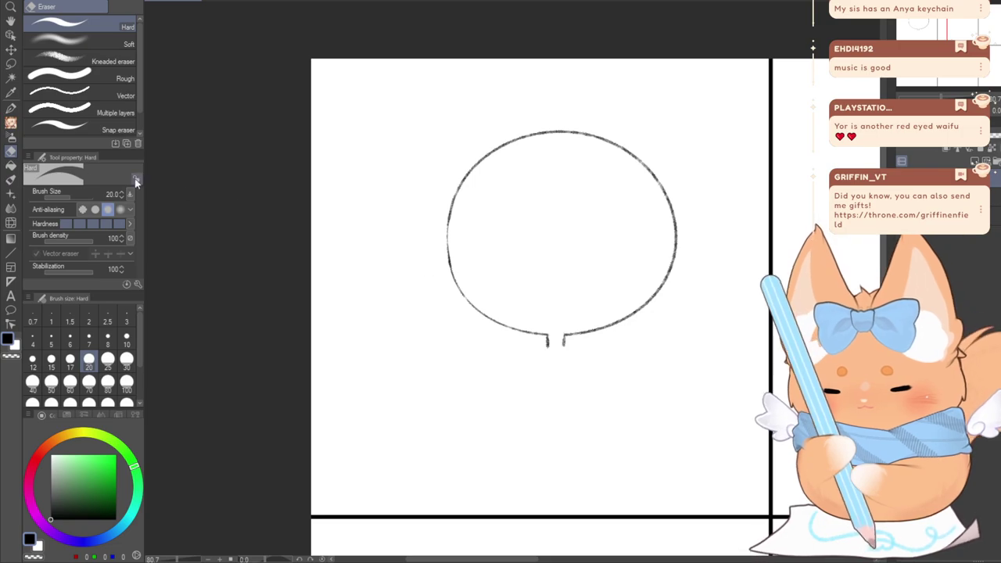
Draw the right shoulder with the Pencil3 brush as a sloping line from the neck ending in a small joint circle, redrawing unsatisfactory attempts
click(11, 125)
drag(490, 392, 502, 290)
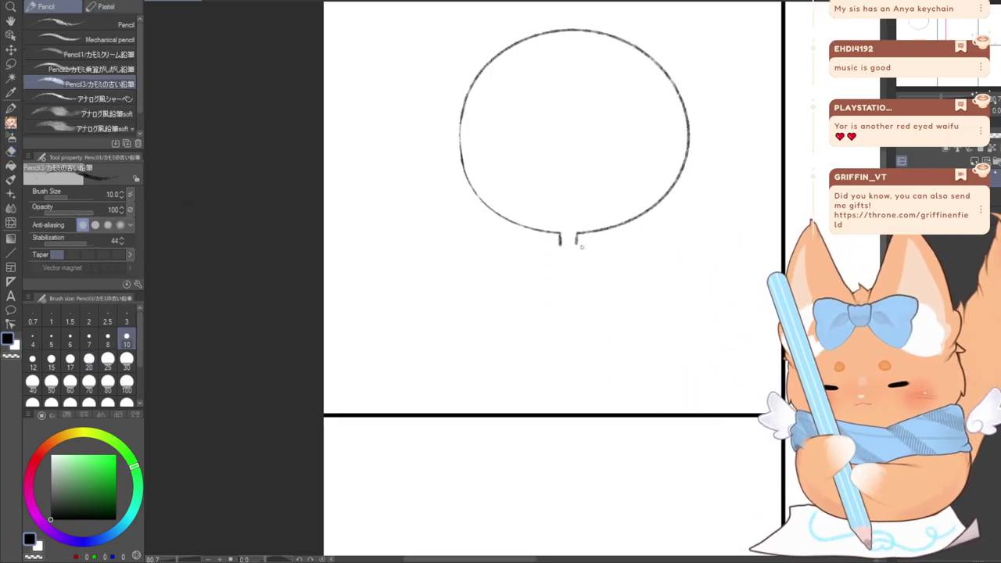
mouse_move(580, 245)
mouse_down()
mouse_move(641, 270)
mouse_move(606, 252)
mouse_up()
key(ctrl+z)
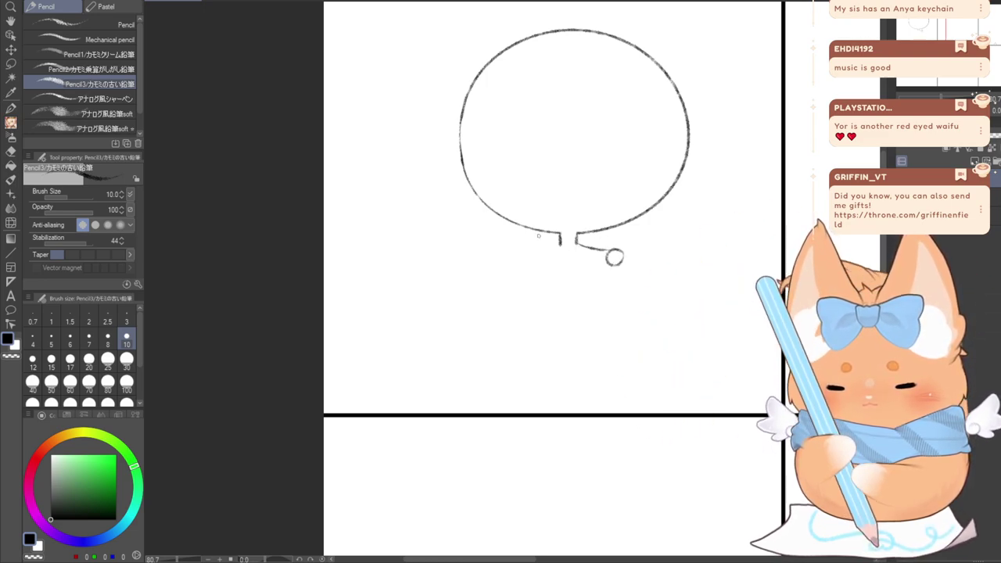
key(ctrl+z)
key(ctrl+z)
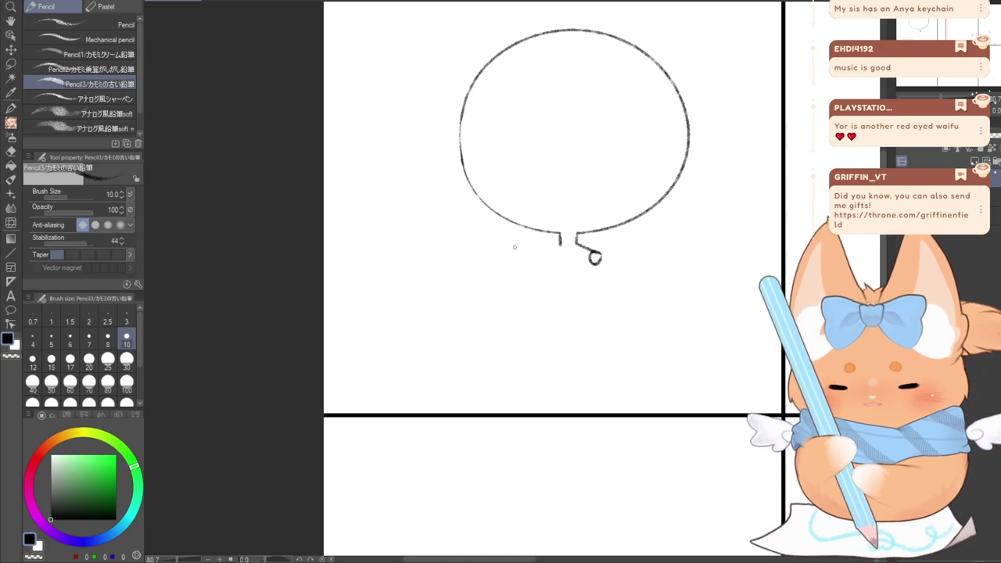
mouse_move(543, 253)
mouse_down()
mouse_move(534, 270)
mouse_move(545, 252)
mouse_up()
key(ctrl+z)
key(ctrl+z)
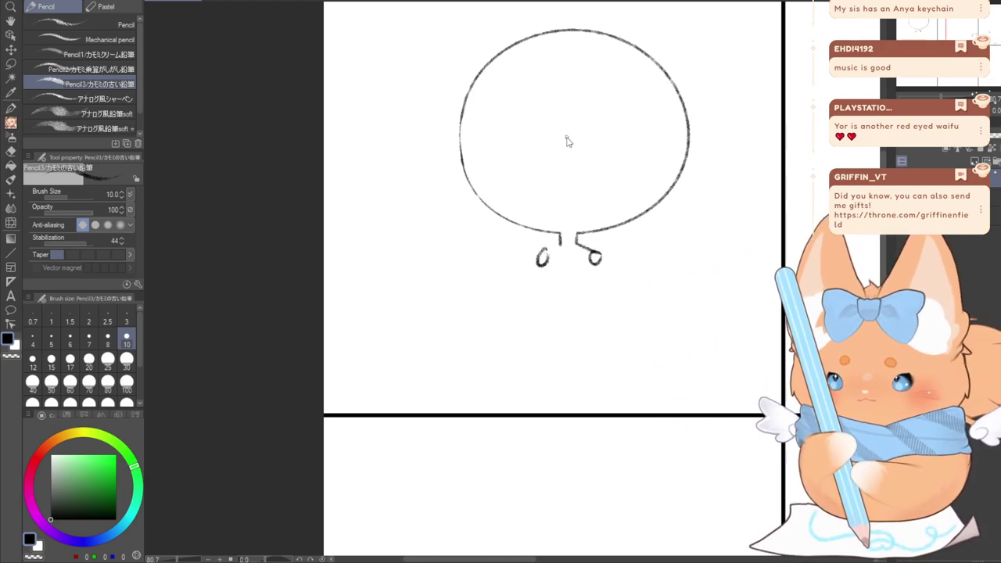
key(ctrl+z)
key(ctrl+z)
key(ctrl+z)
mouse_move(607, 254)
mouse_down()
mouse_move(603, 268)
mouse_move(601, 257)
mouse_up()
key(ctrl+z)
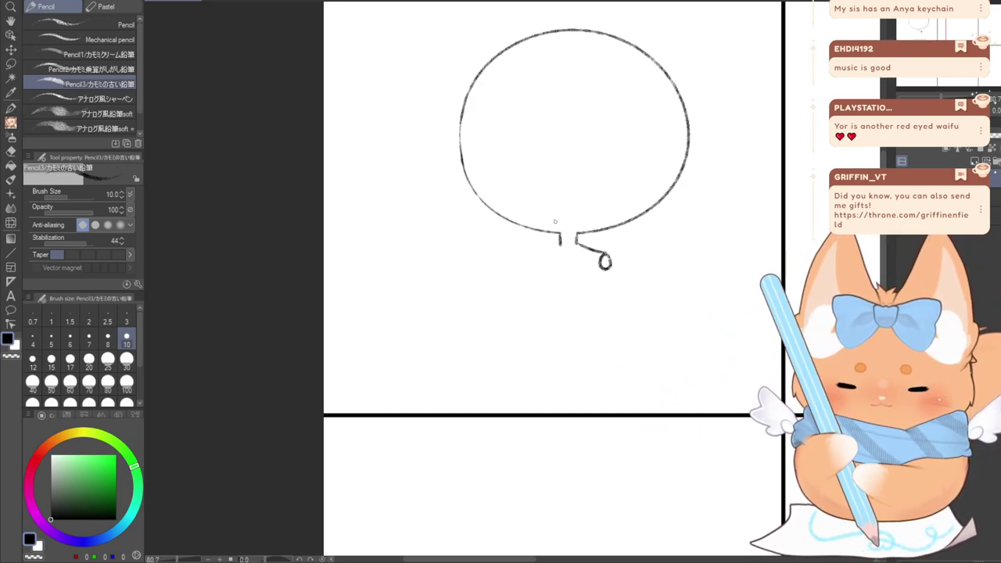
Draw the matching left shoulder line from the neck with a small joint circle at its end, undoing poor strokes
drag(538, 250, 541, 252)
key(ctrl+z)
key(ctrl+z)
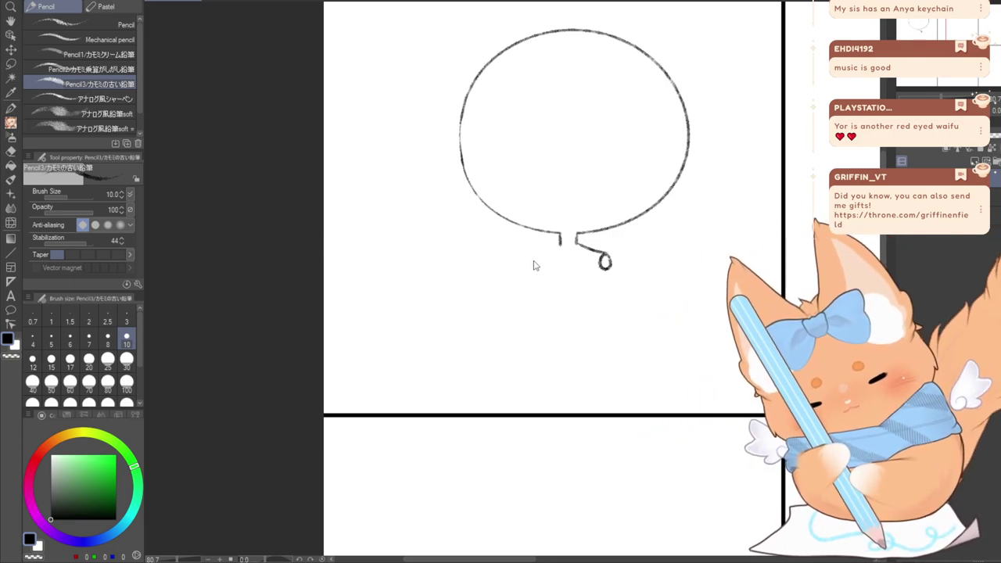
key(ctrl+z)
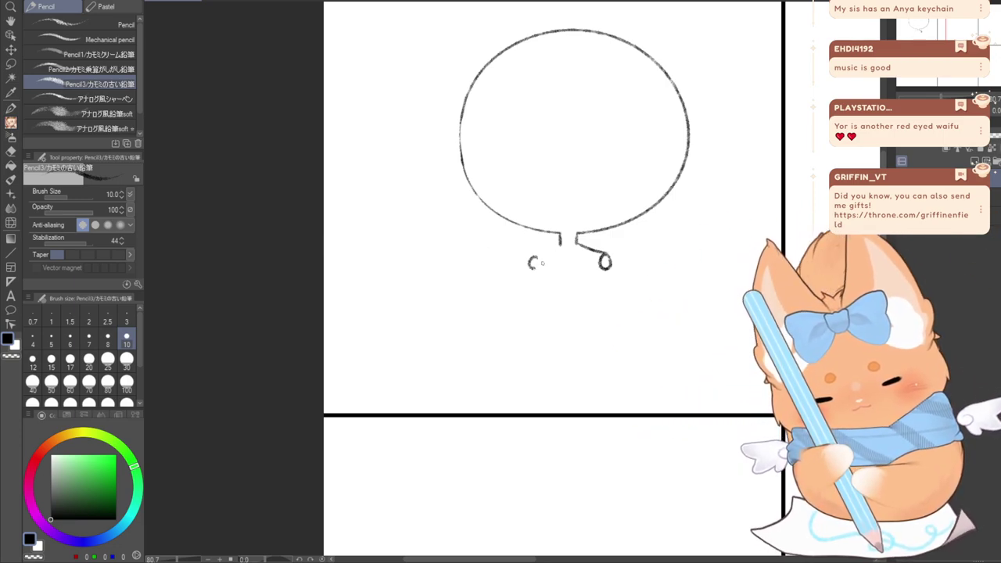
drag(559, 242, 534, 255)
key(ctrl+z)
key(ctrl+z)
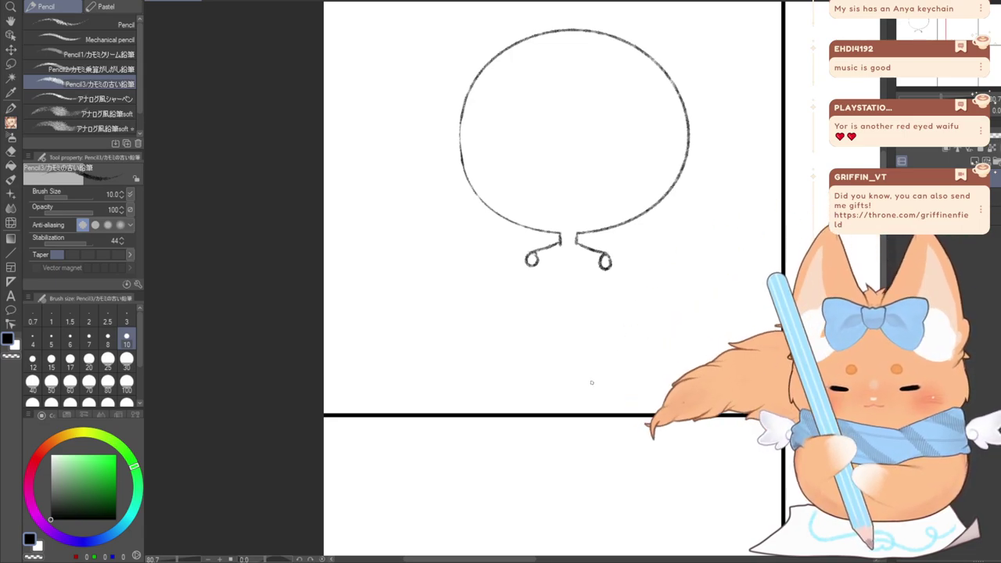
Sketch the torso below the shoulder joints with two sides tapering down to a rounded base
drag(529, 277, 543, 324)
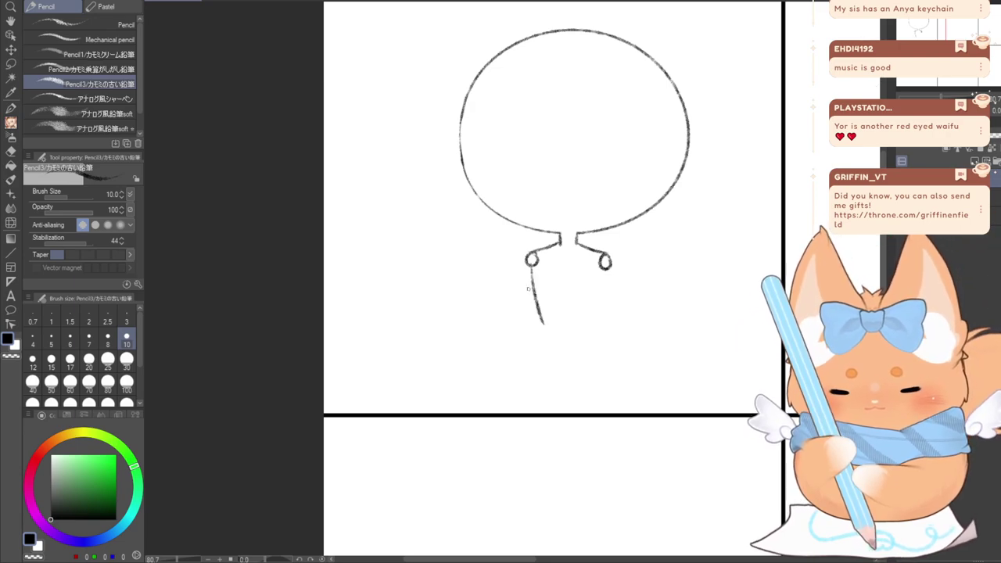
drag(604, 271, 596, 315)
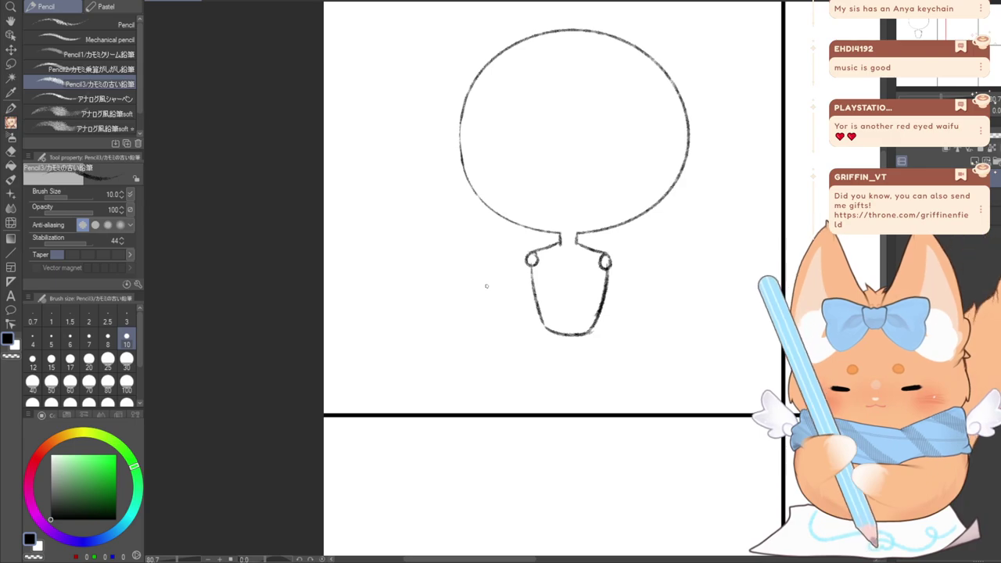
drag(917, 37, 925, 38)
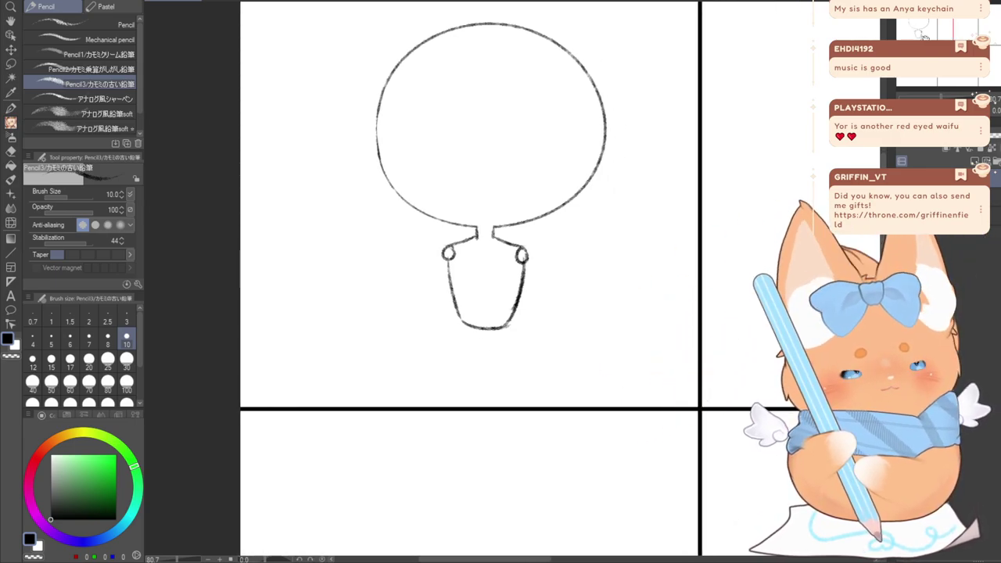
Lasso the shoulders and torso, scale them up slightly under the neck, and clear the selection
key(m)
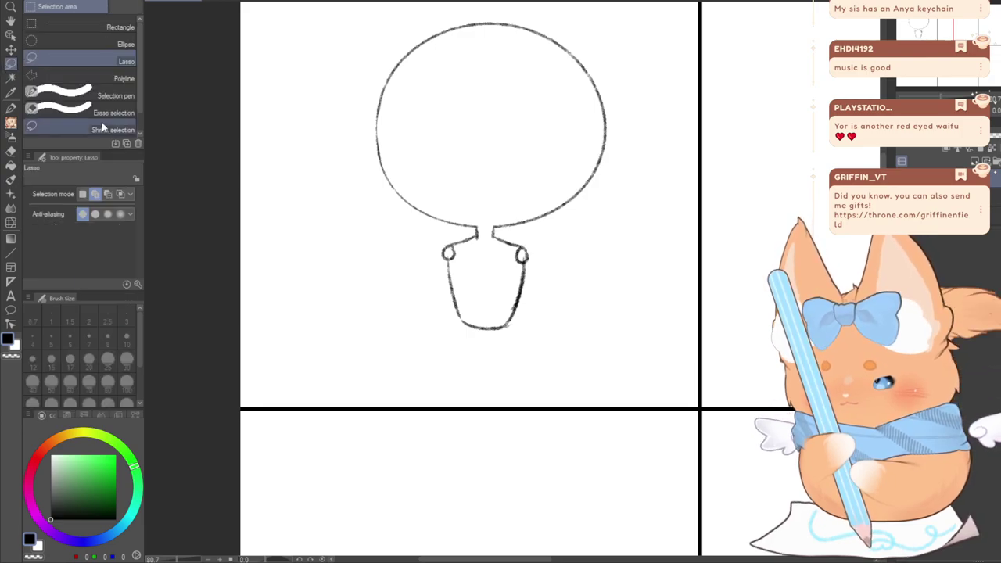
mouse_move(441, 236)
mouse_down()
mouse_move(580, 257)
mouse_move(409, 341)
mouse_move(417, 303)
mouse_up()
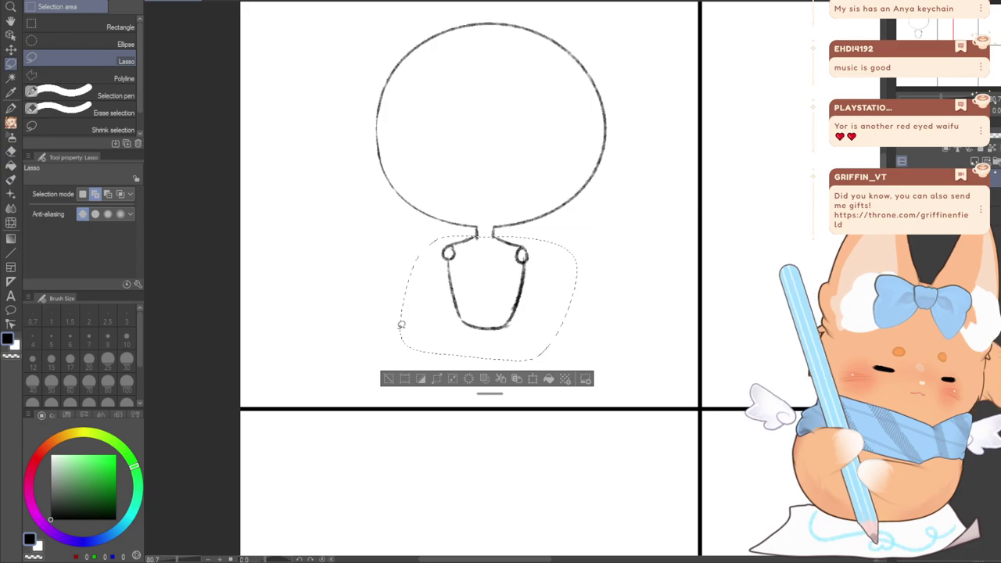
key(ctrl+t)
drag(401, 298, 364, 298)
drag(420, 328, 436, 338)
key(Return)
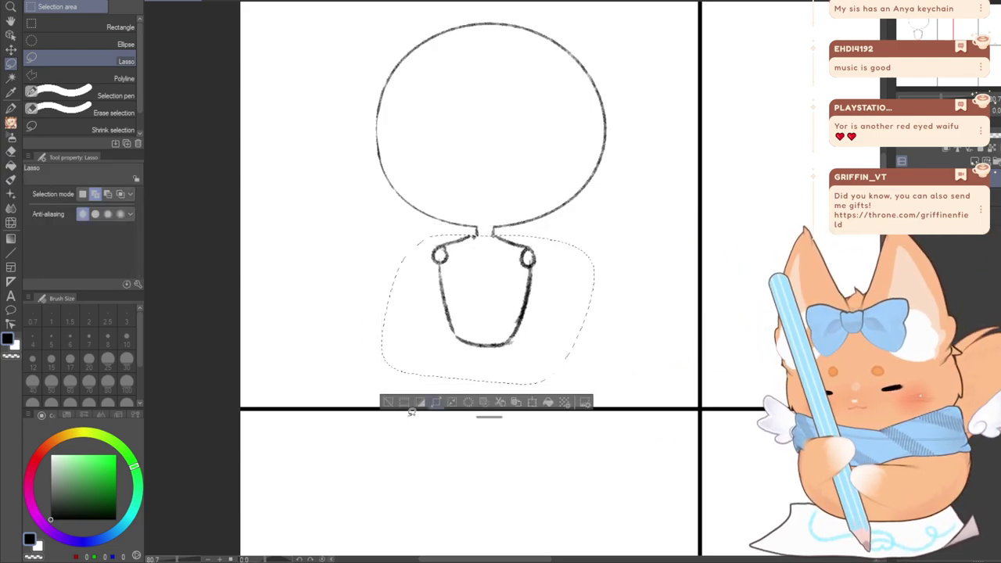
click(384, 404)
Draw the left upper arm with the Pencil3 brush, running steeply down from the shoulder joint to an elbow circle, redrawing failed attempts
click(10, 110)
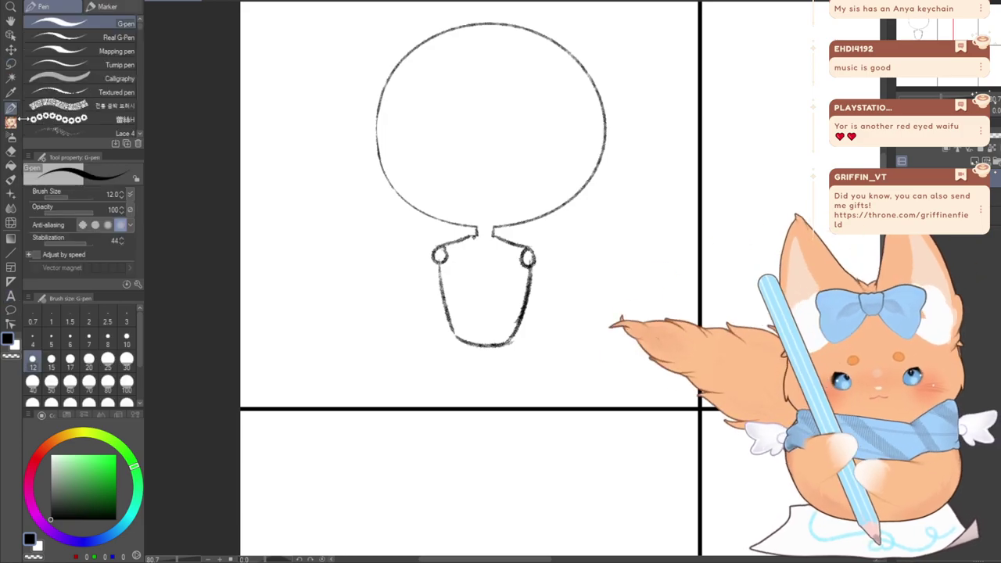
click(11, 122)
drag(920, 38, 917, 36)
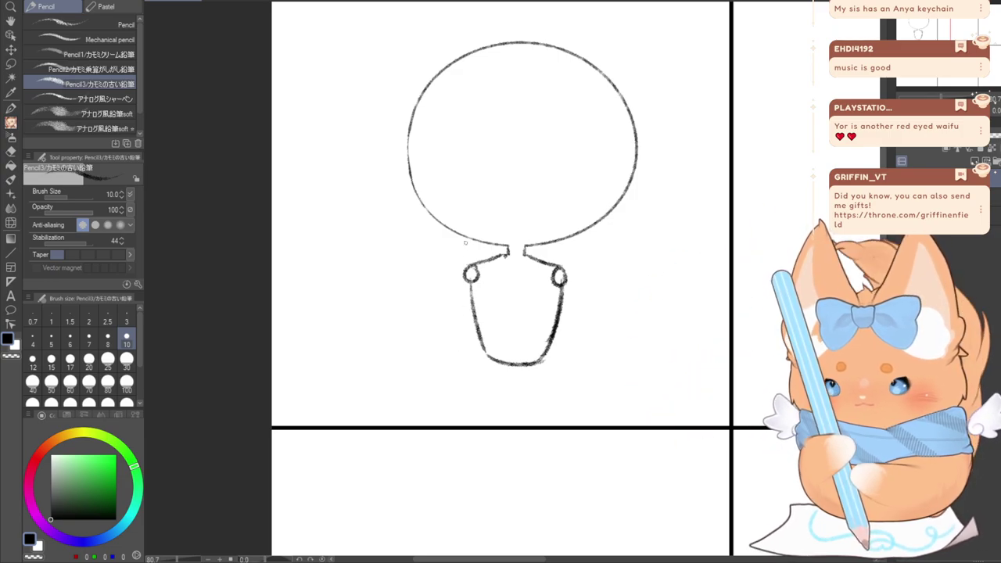
drag(467, 273, 463, 344)
key(ctrl+z)
key(ctrl+z)
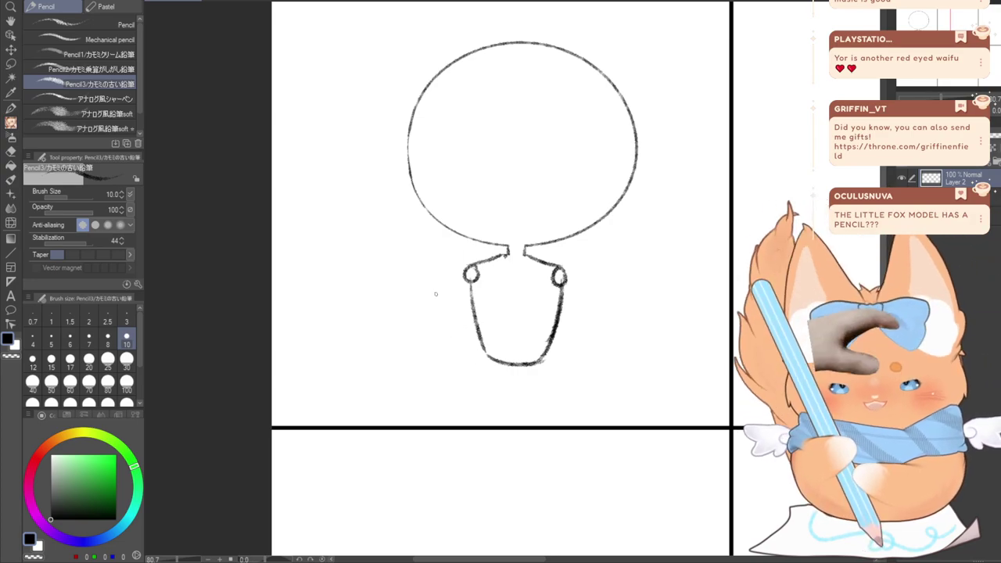
drag(434, 331, 442, 327)
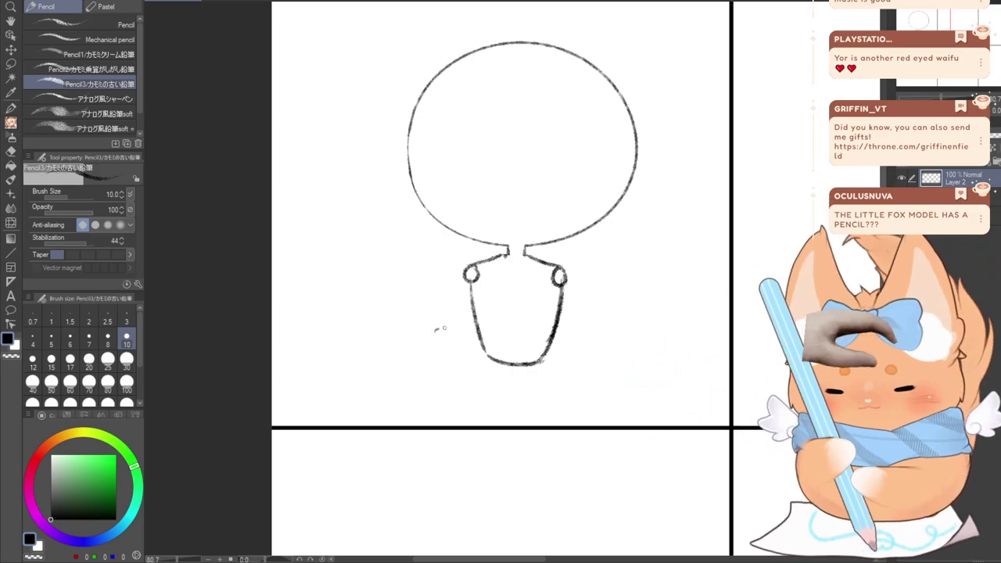
mouse_move(463, 271)
mouse_down()
mouse_move(436, 325)
mouse_move(452, 315)
mouse_move(450, 346)
mouse_up()
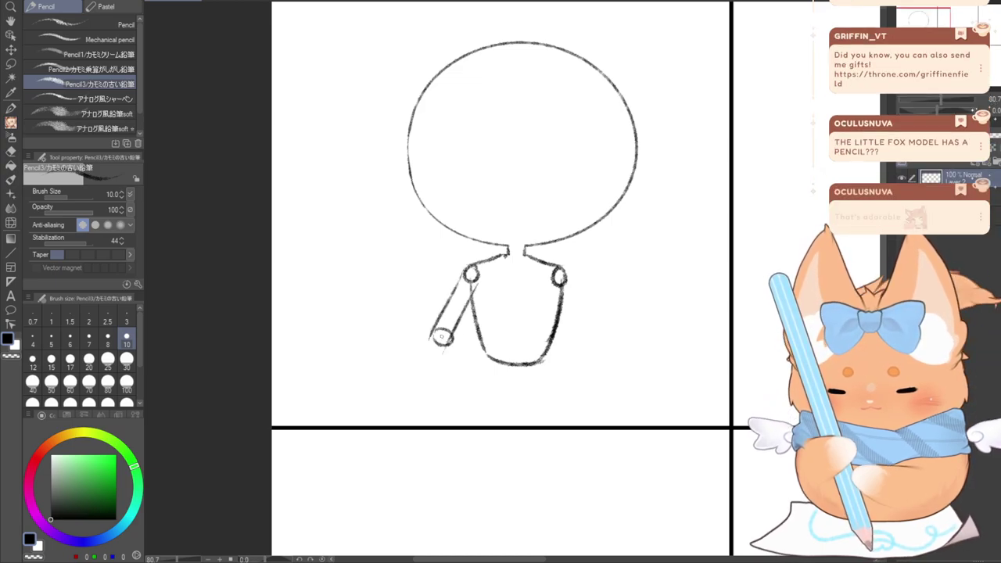
key(ctrl+z)
key(ctrl+z)
key(ctrl+z)
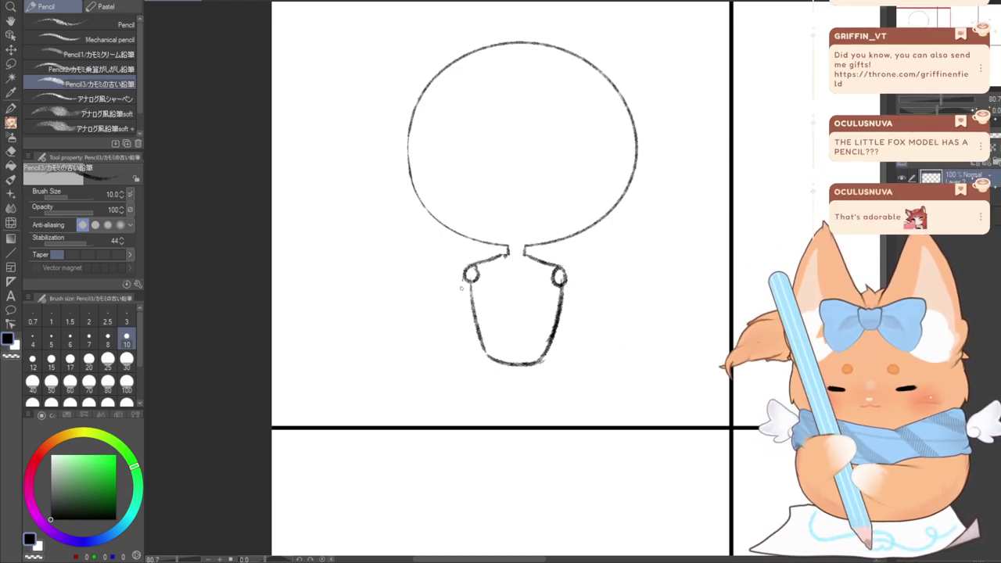
mouse_move(464, 288)
mouse_down()
mouse_move(449, 335)
mouse_move(463, 321)
mouse_move(455, 317)
mouse_move(467, 335)
mouse_up()
key(ctrl+z)
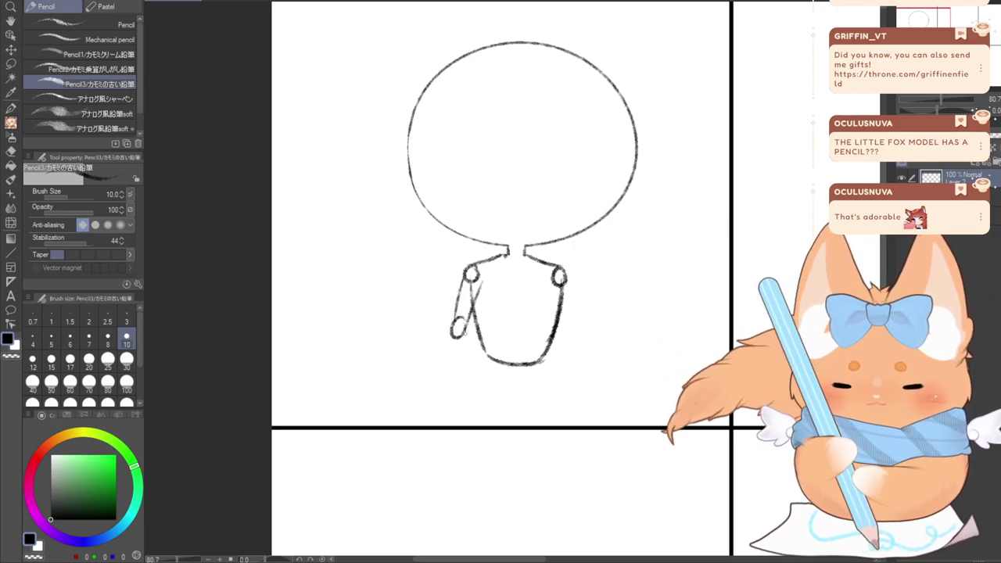
Draw the left forearm raised outward from the elbow to a wrist circle and add a boxy thumbs-up hand
drag(429, 272, 454, 332)
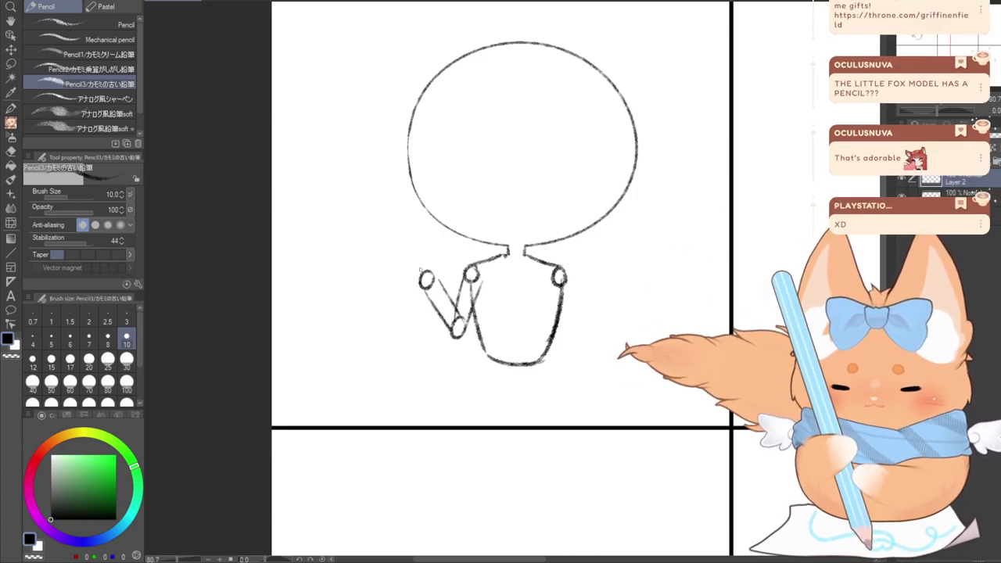
mouse_move(413, 267)
mouse_down()
mouse_move(413, 292)
mouse_move(431, 250)
mouse_move(439, 283)
mouse_up()
key(ctrl+z)
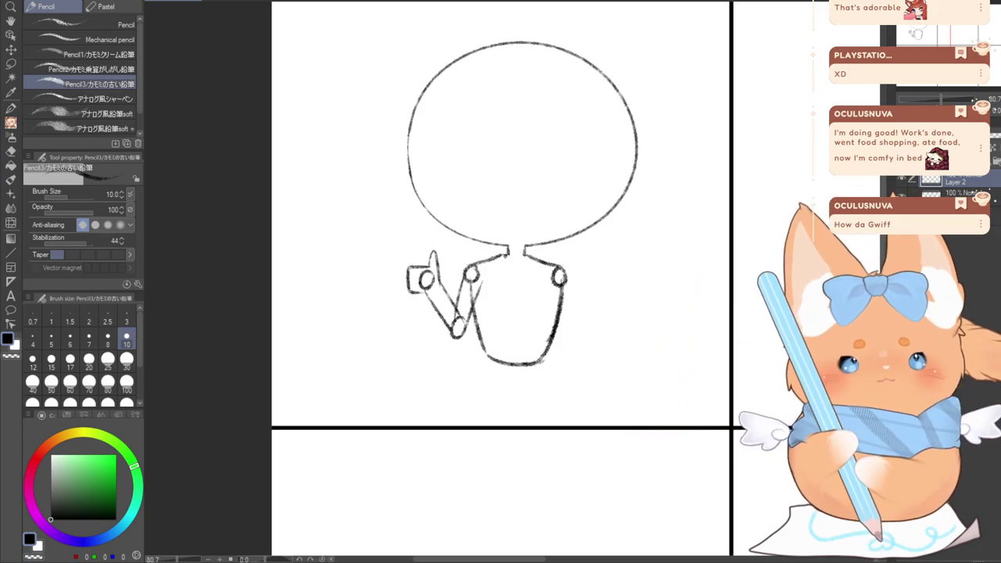
Add the text "Good job!" in the Cute Dino Regular font across the character's head in the first panel
drag(461, 156, 480, 239)
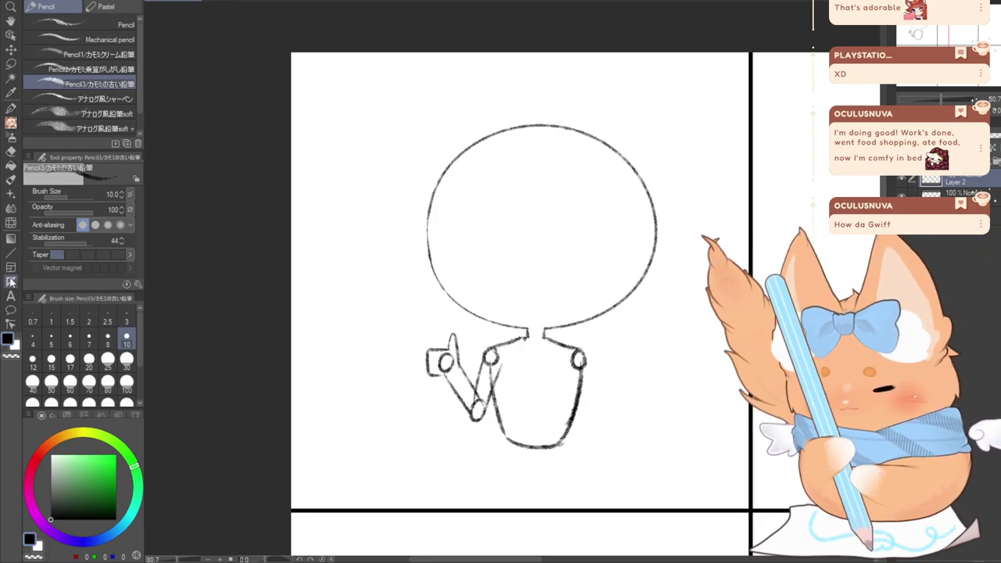
click(12, 295)
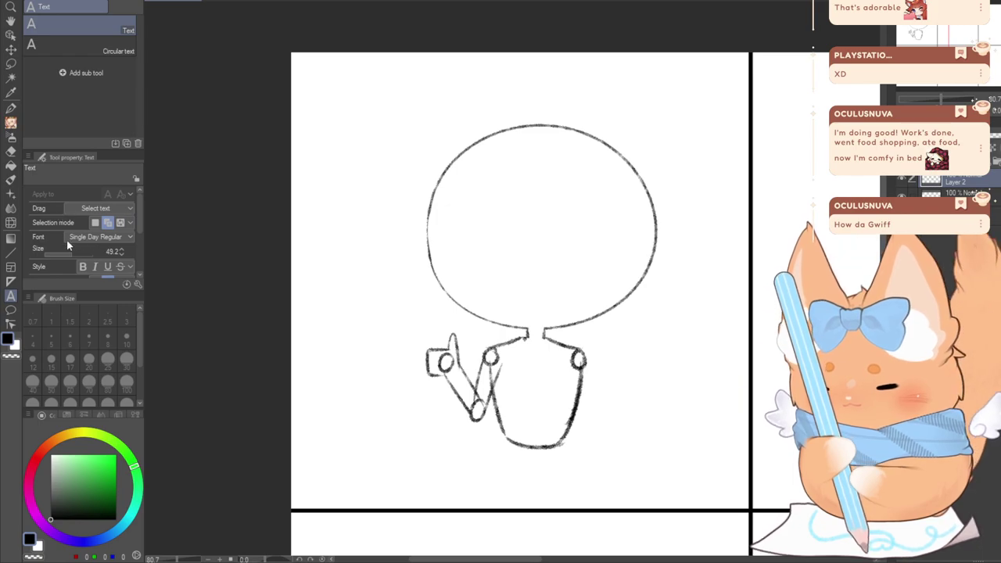
click(996, 162)
drag(962, 192, 960, 181)
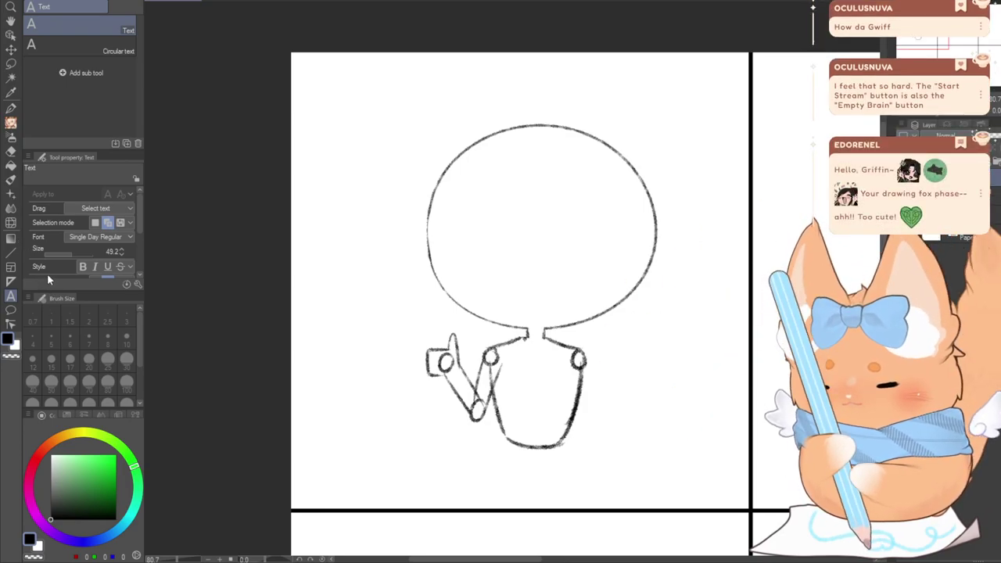
click(48, 278)
click(354, 162)
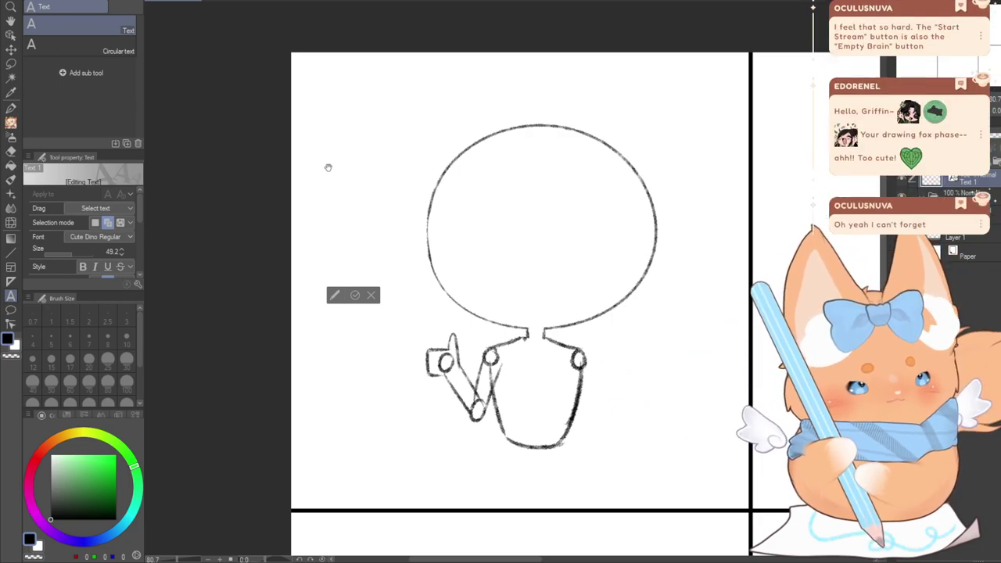
text(Good)
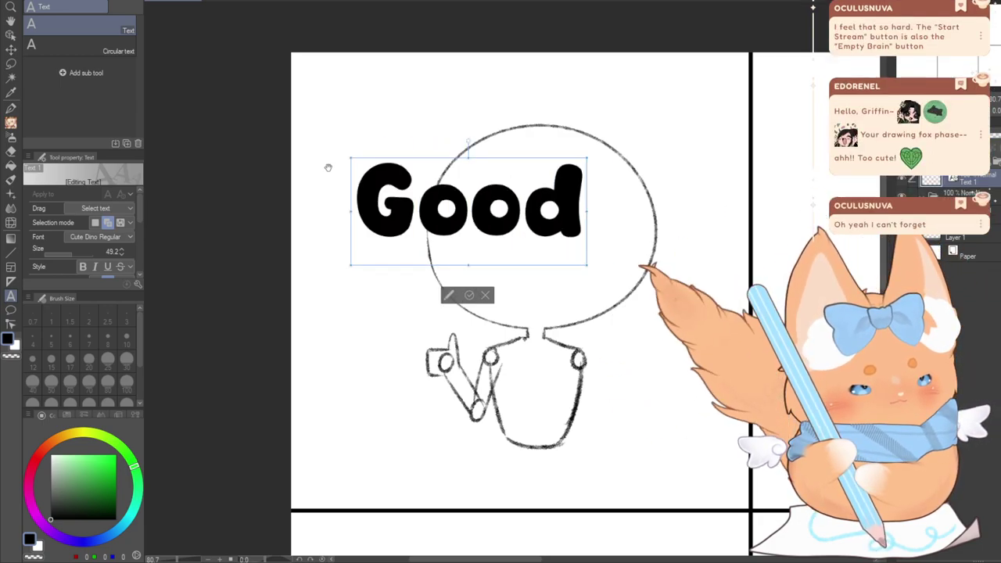
text( job!)
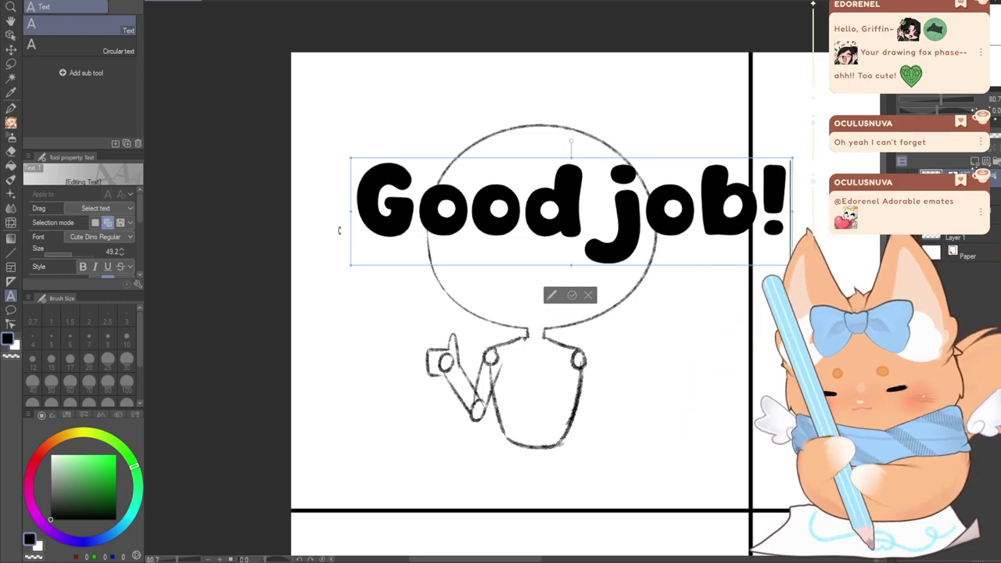
Remove the exclamation mark and break the text into "Good" above "job", keeping the text box level
drag(343, 264, 353, 298)
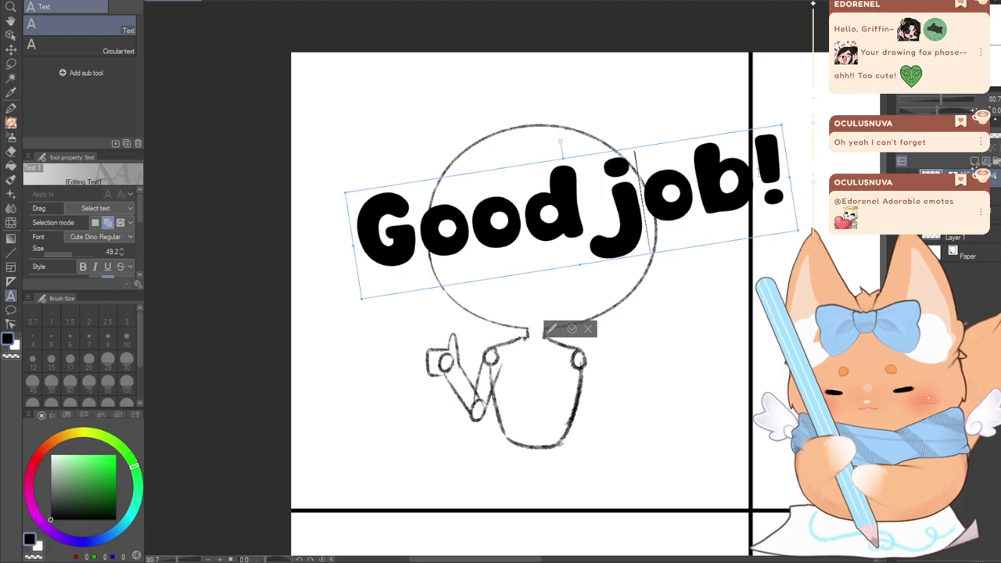
key(BackSpace)
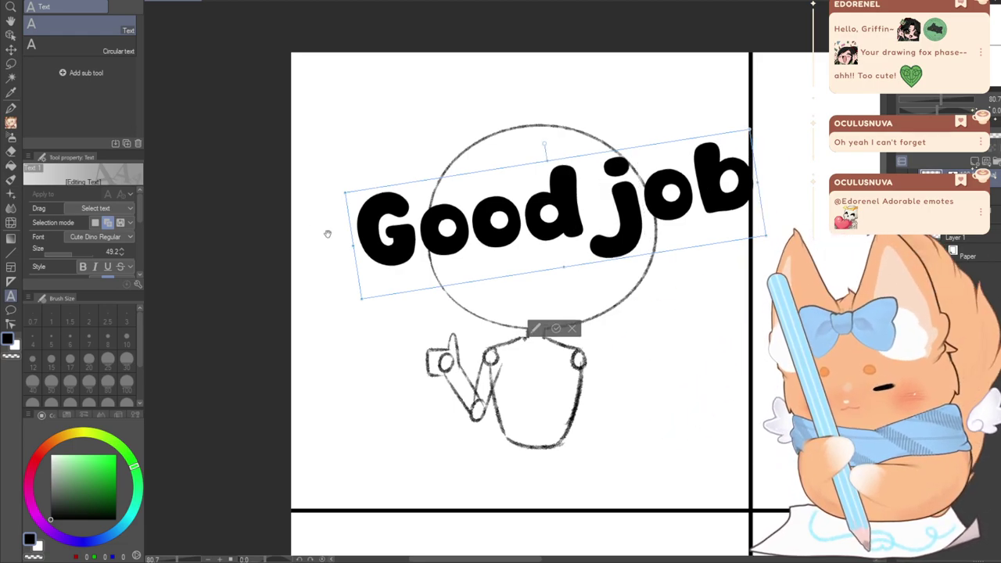
key(Return)
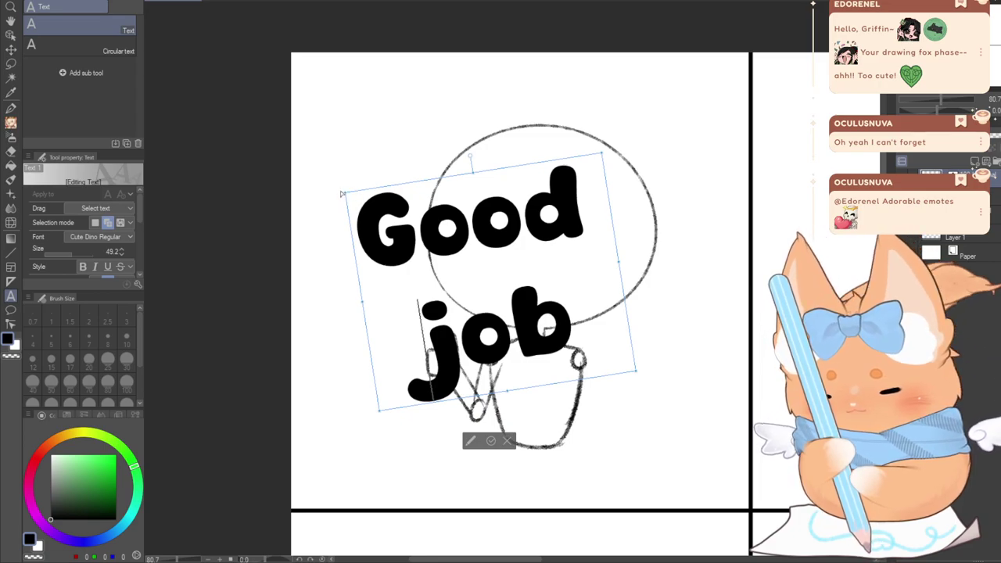
drag(341, 193, 358, 160)
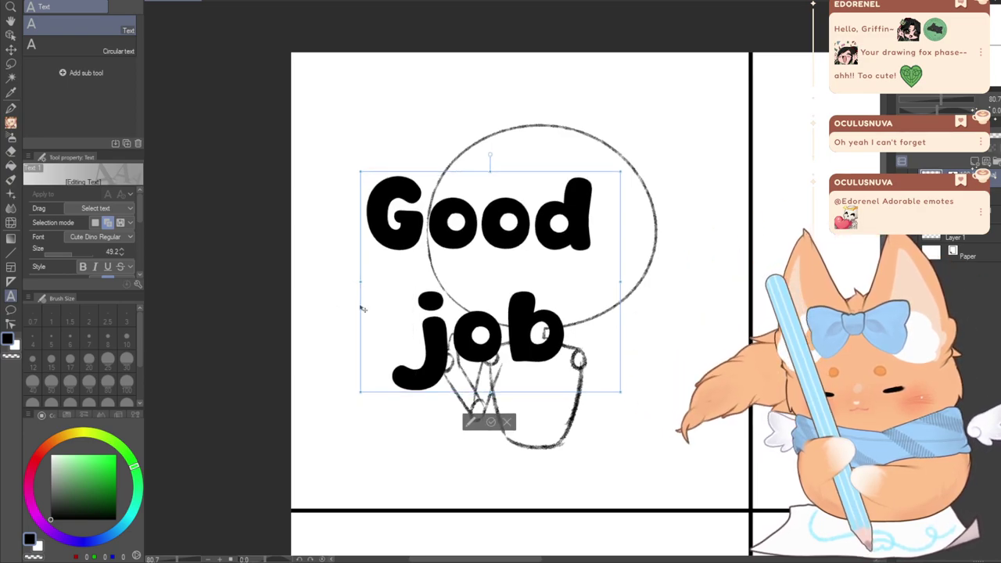
Change the font of the whole "Good job" text to Bookman Old Style Bold
key(ctrl+a)
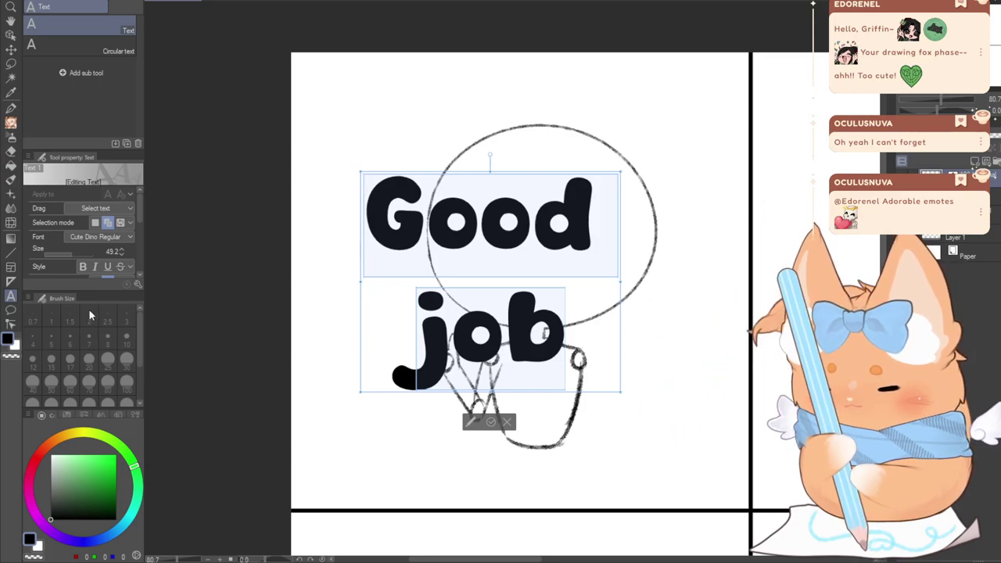
click(90, 311)
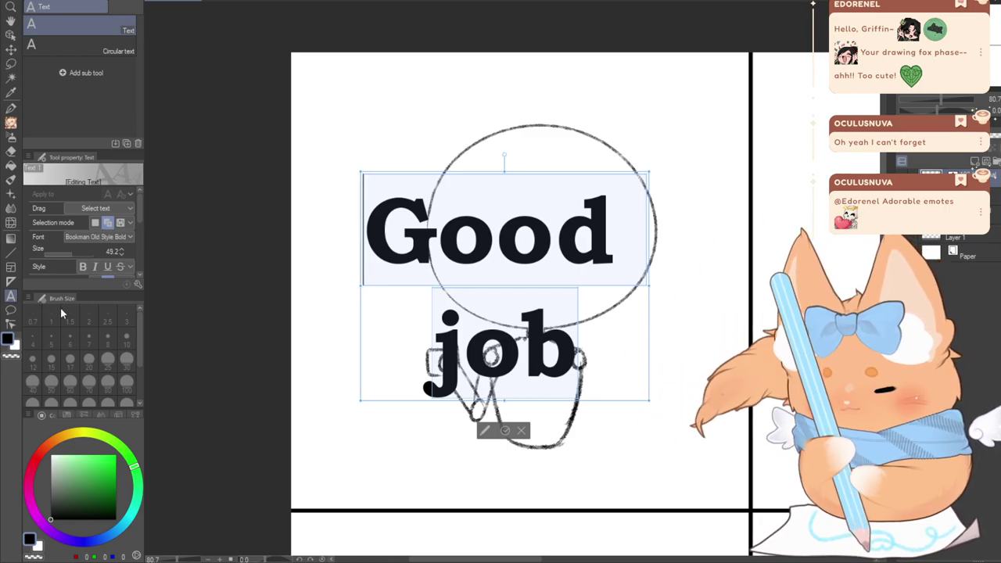
Try Calibri Bold, Cascadia Code Bold, Cooper Black and Comic Sans MS Bold on the "Good job" caption
click(77, 323)
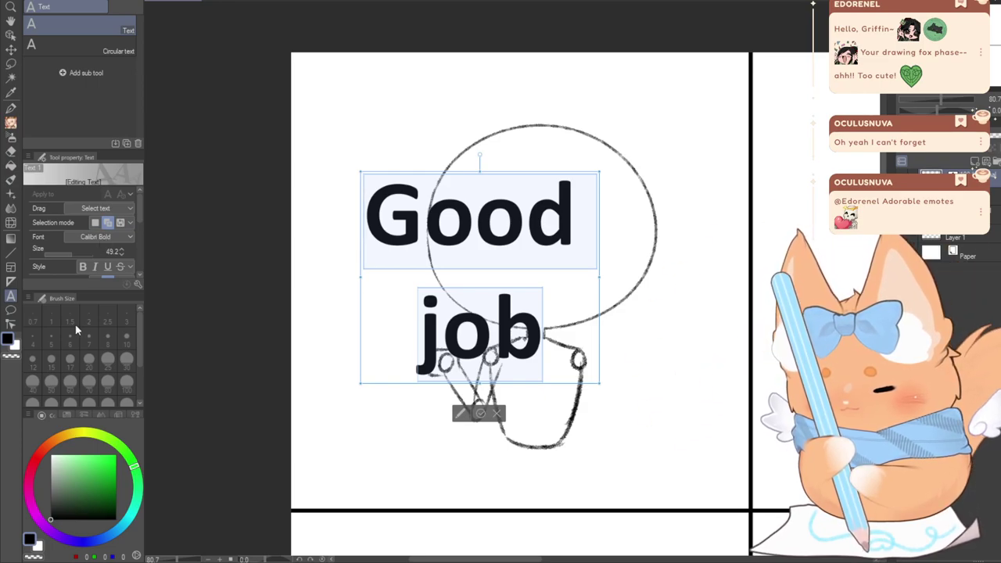
key(Down)
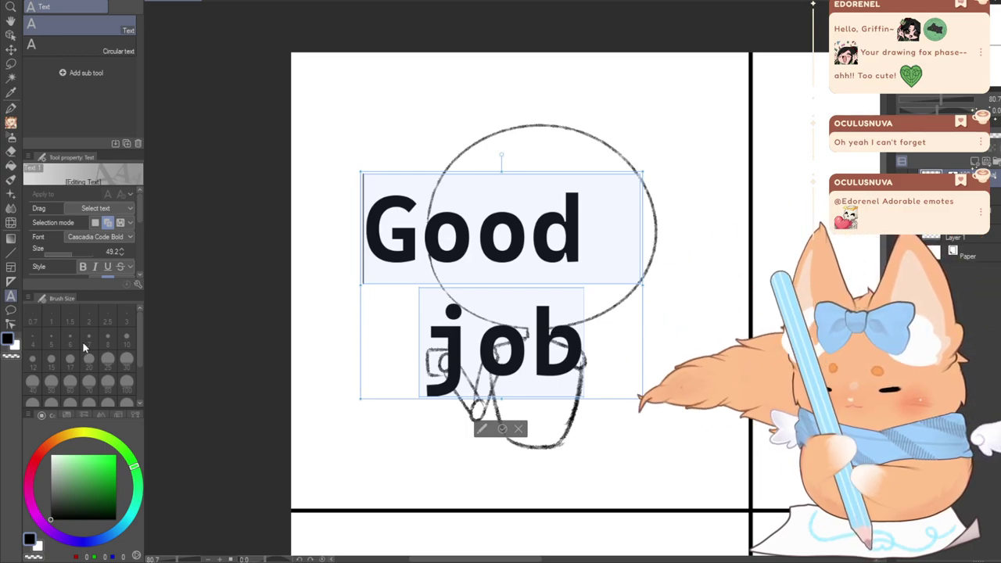
click(96, 345)
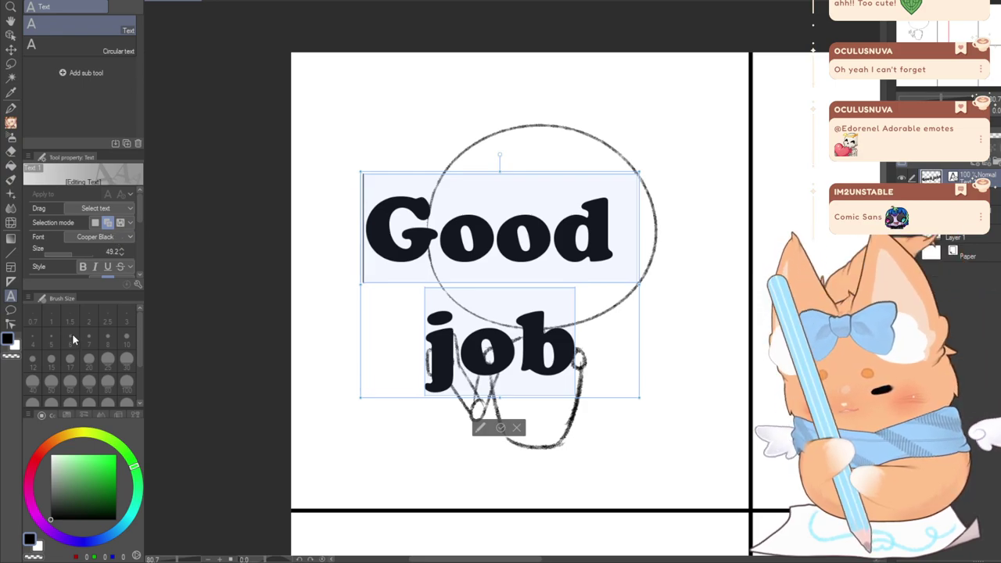
click(90, 299)
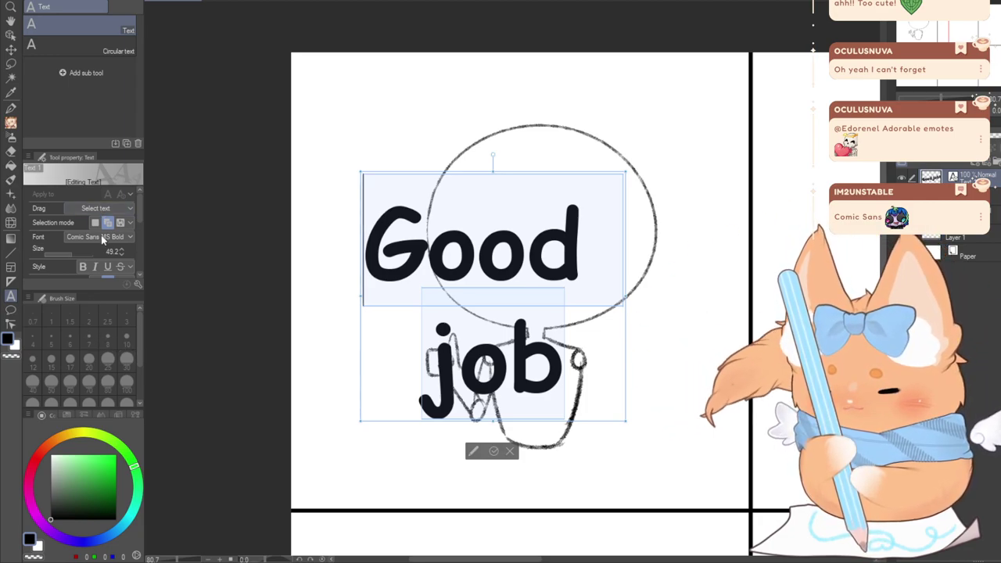
Set the caption's font to Clip Studio Comic Bold after comparing its bold italic, italic and regular variants
click(95, 294)
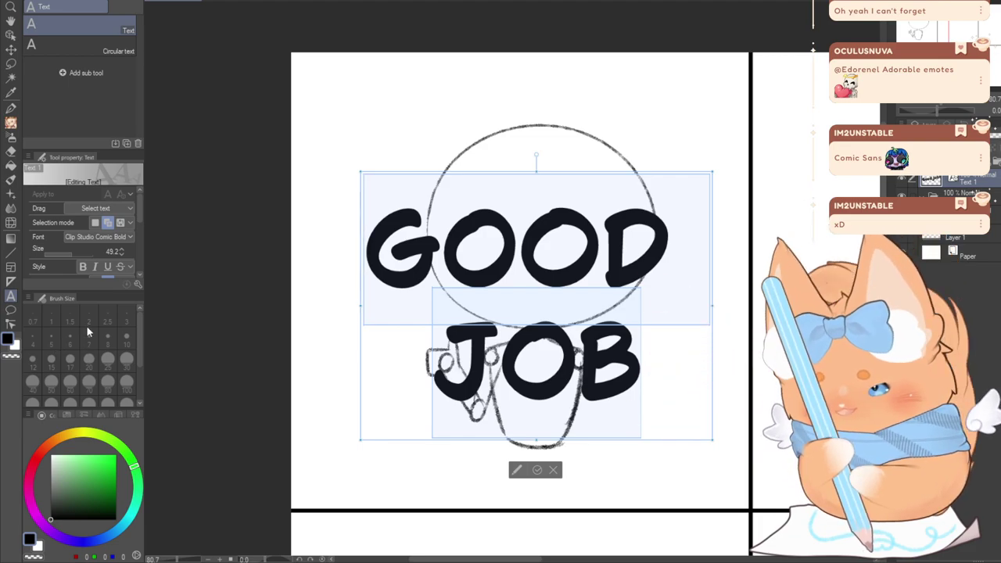
click(87, 332)
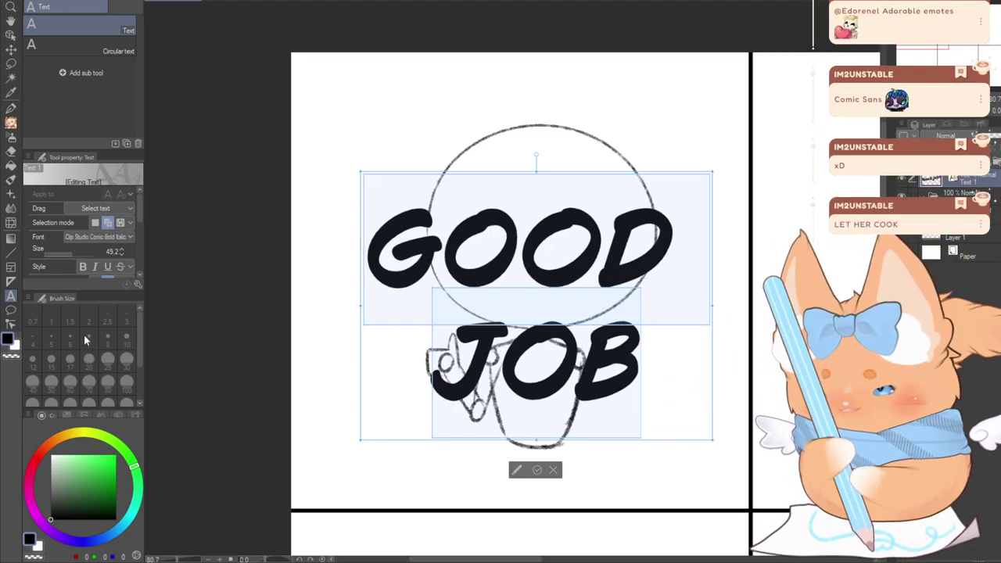
key(ctrl+b)
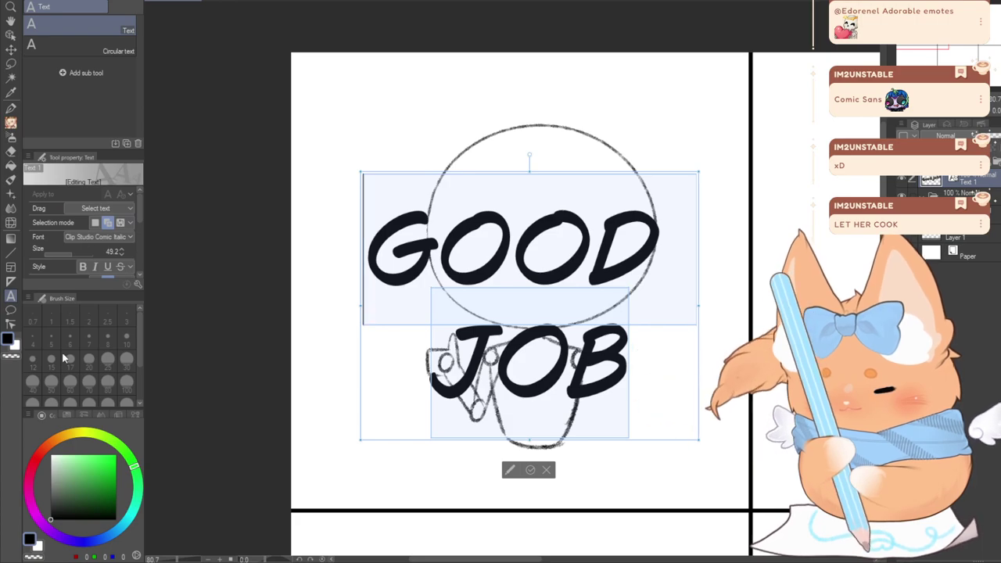
key(ctrl+i)
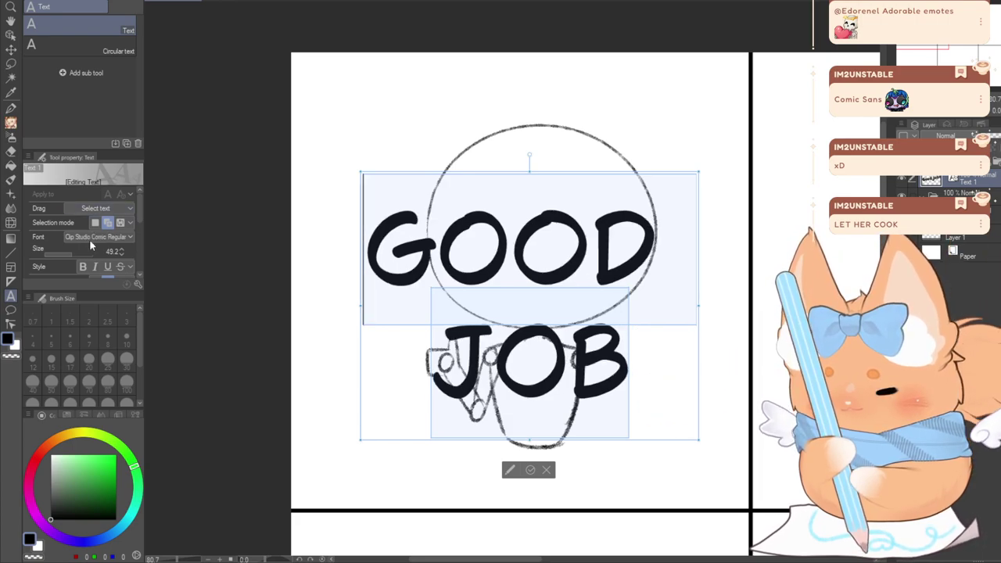
key(ctrl+b)
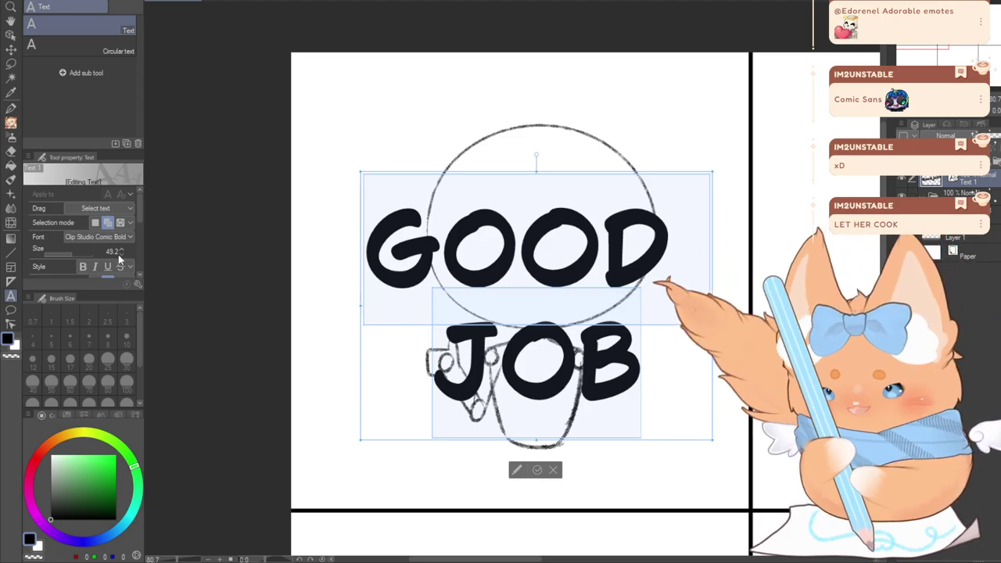
Reduce the caption to size 42 and place it in the first panel's upper-left corner, tilted so it rises to the right
drag(66, 254, 71, 255)
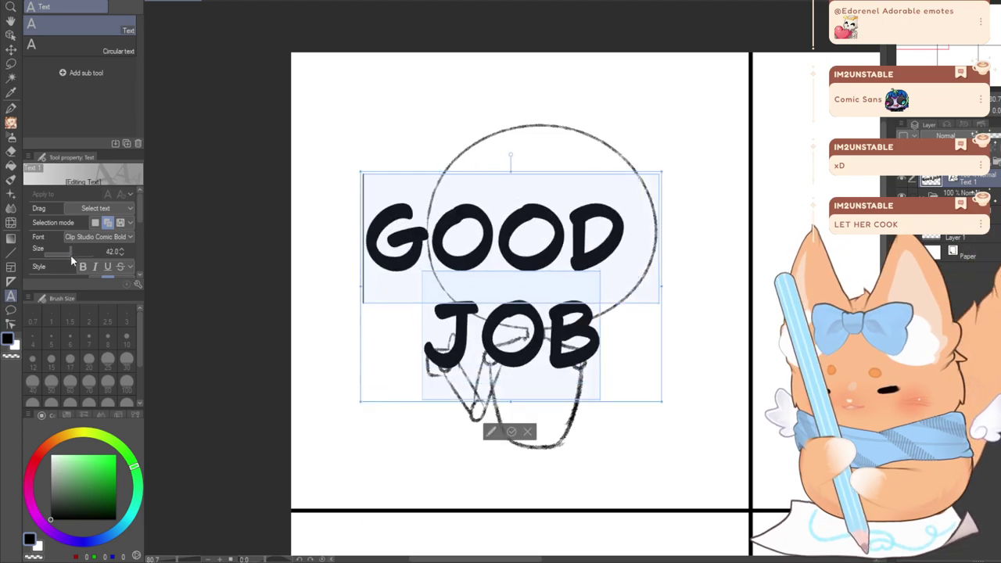
click(385, 349)
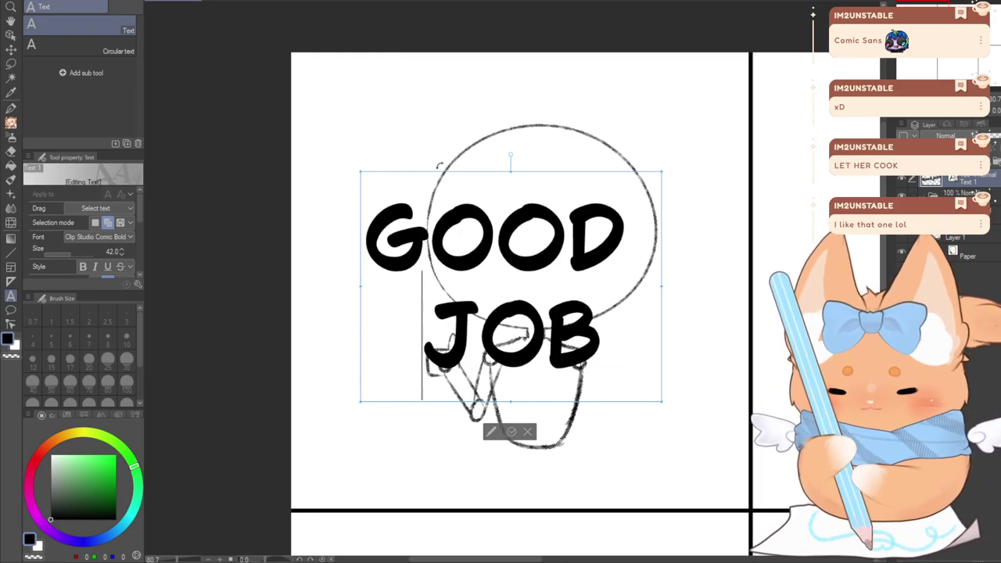
drag(438, 165, 388, 97)
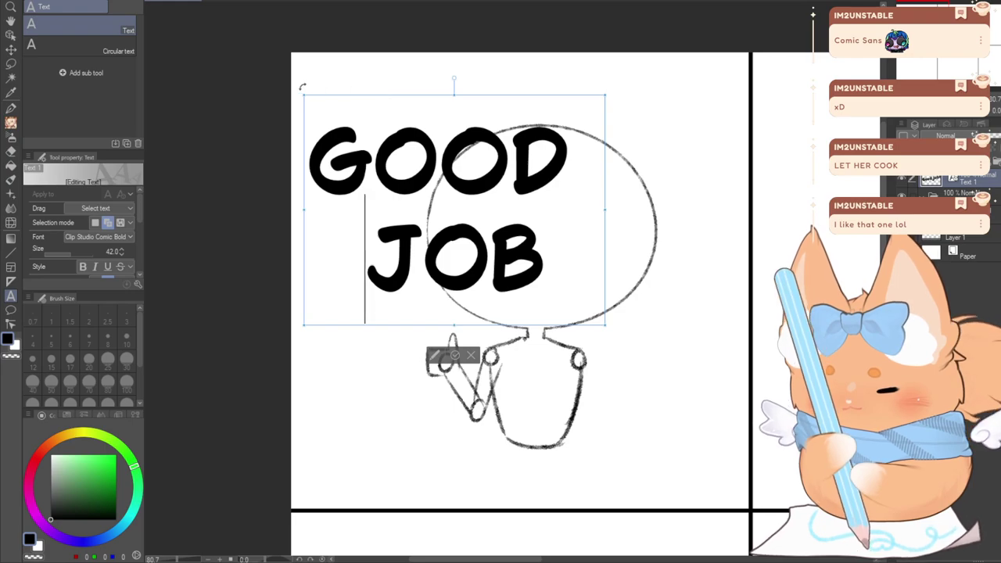
drag(301, 86, 285, 117)
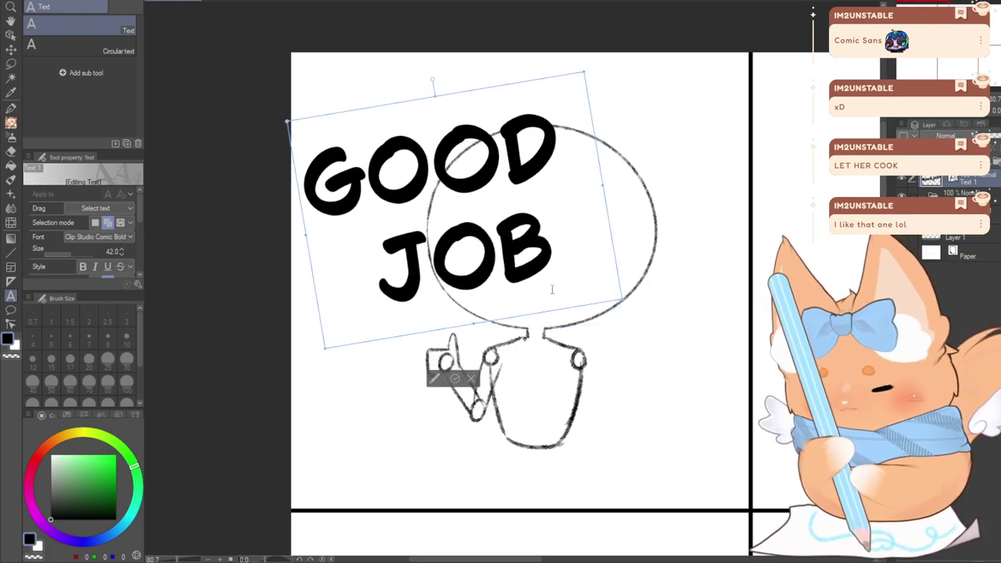
Reduce the whole caption to size 32, then lessen its tilt slightly and commit the text
key(ctrl+a)
click(121, 254)
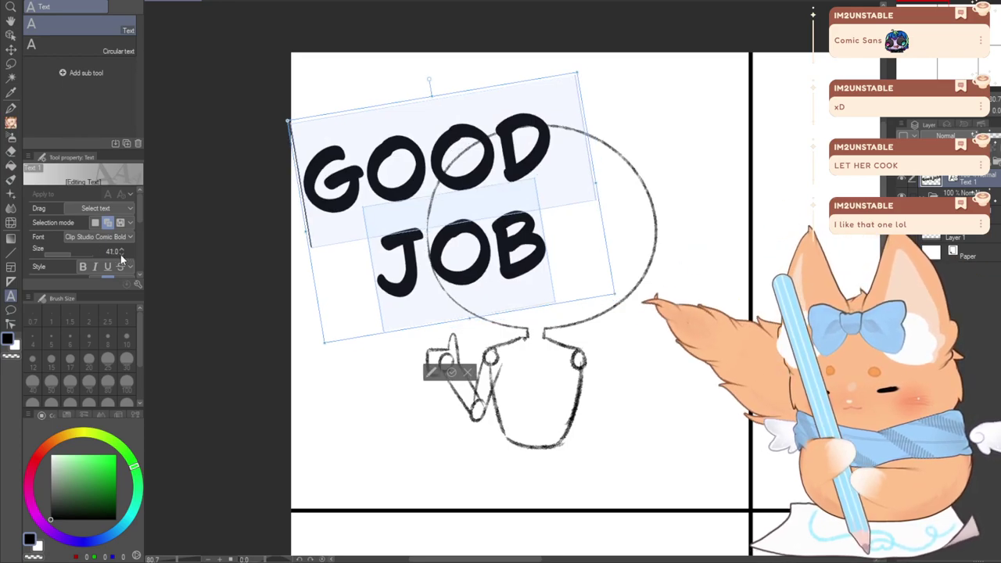
click(121, 255)
click(121, 254)
click(121, 254)
click(121, 254)
click(121, 254)
click(121, 254)
click(121, 254)
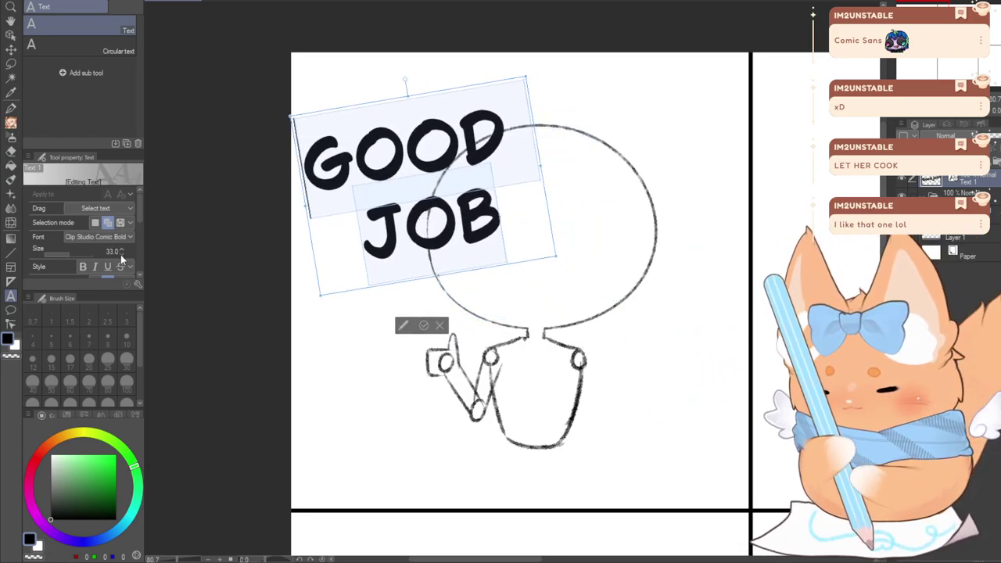
drag(363, 98, 374, 101)
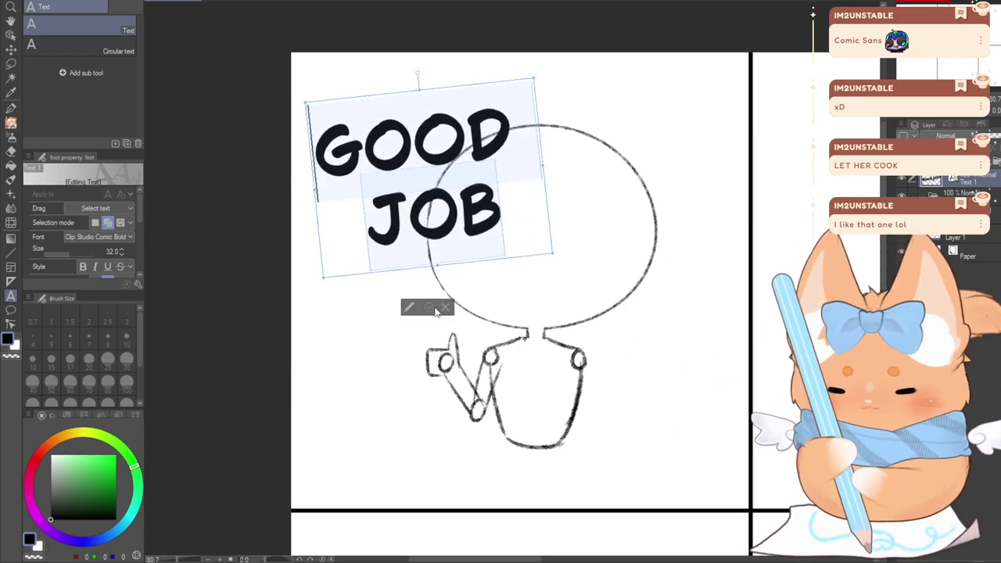
click(430, 306)
Scale the character sketch up to 111% and shift it slightly right within the first panel
click(964, 216)
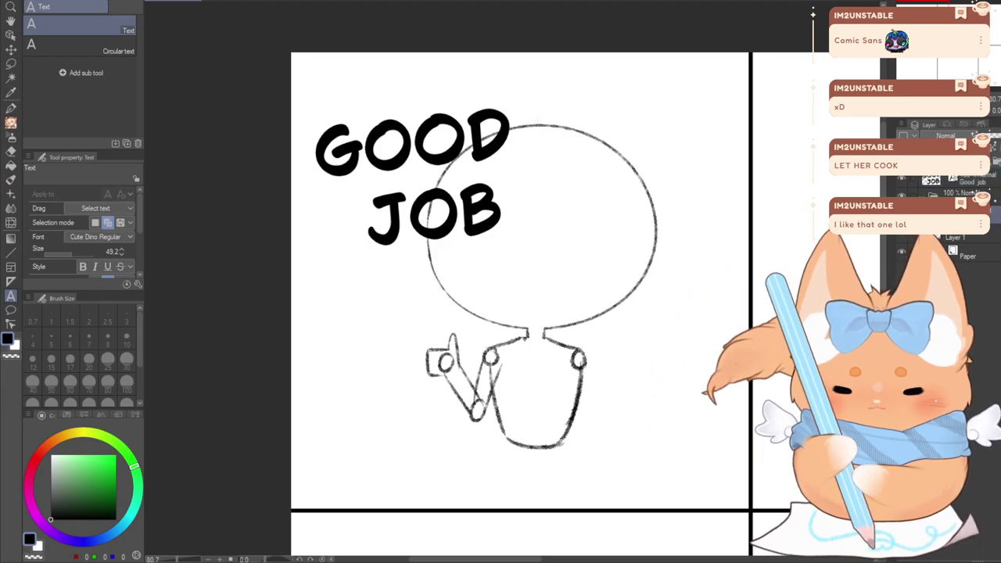
key(ctrl+t)
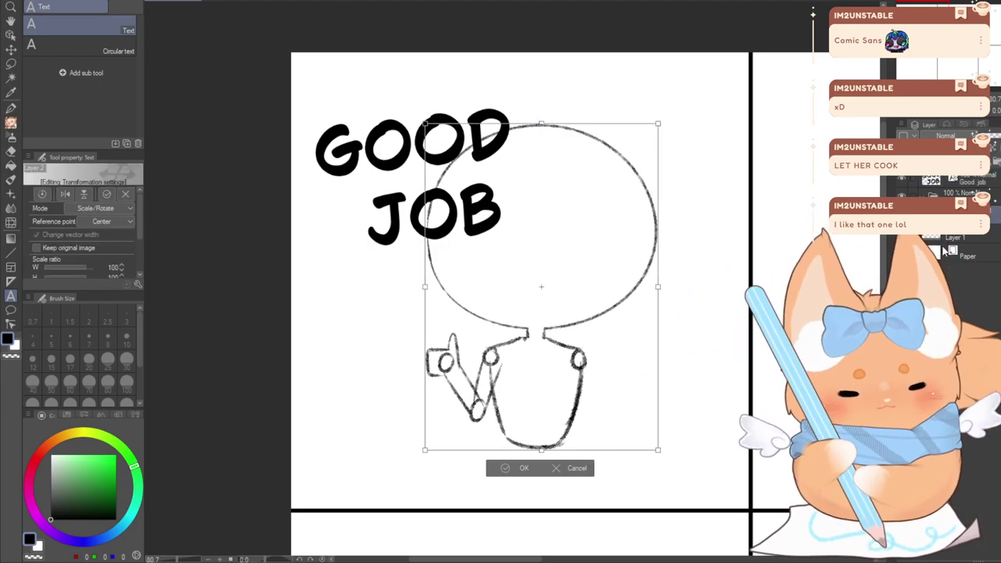
drag(532, 401, 560, 406)
mouse_move(453, 290)
mouse_down()
mouse_move(353, 289)
mouse_move(411, 290)
mouse_up()
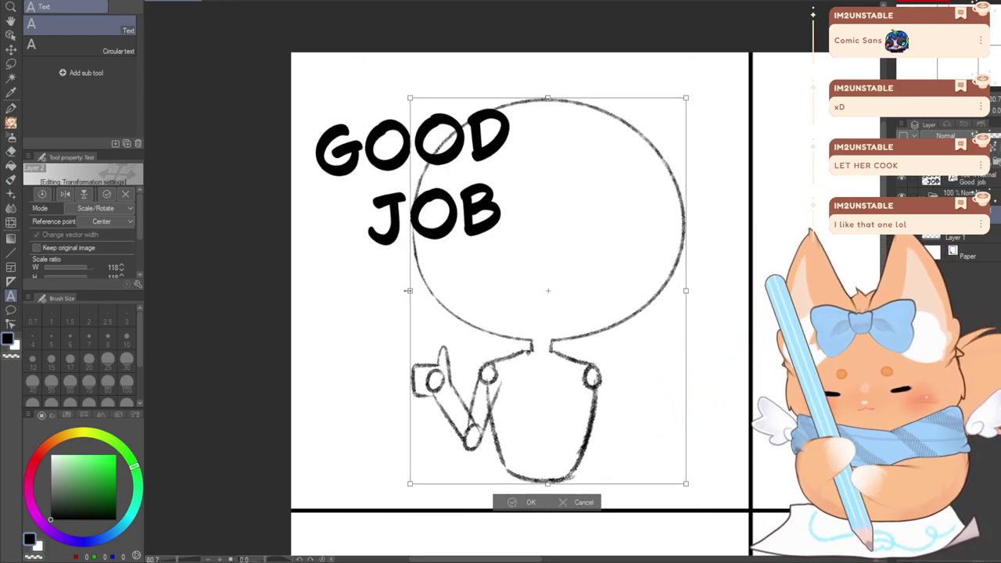
drag(686, 484, 687, 464)
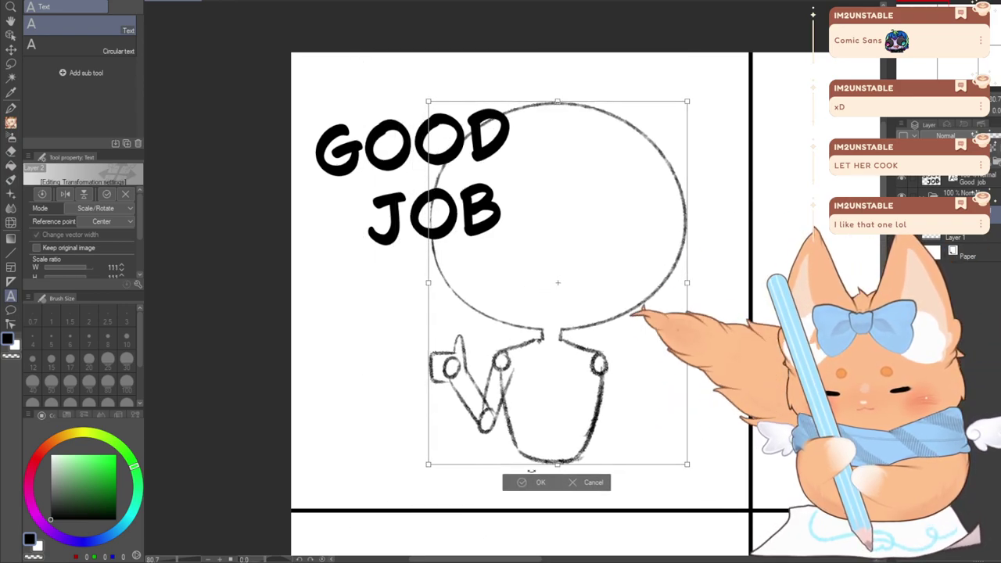
click(525, 482)
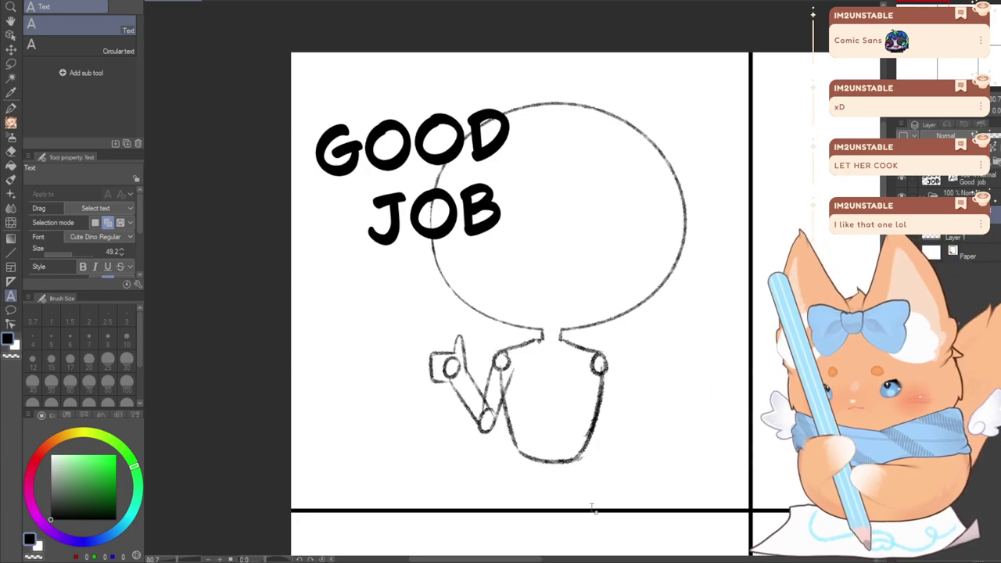
Reopen the "Good job" caption for editing and reduce all of its text to size 25
click(934, 183)
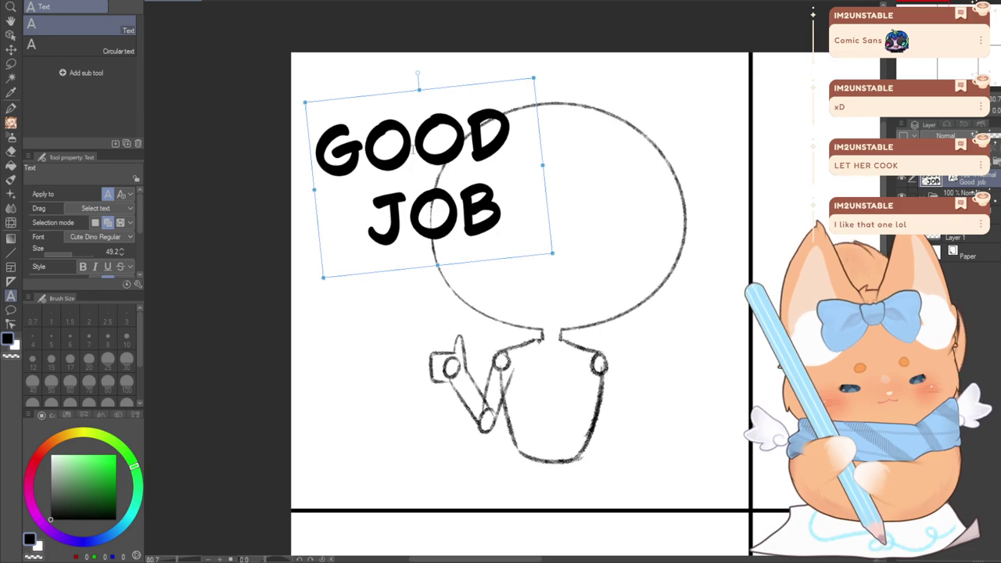
click(399, 217)
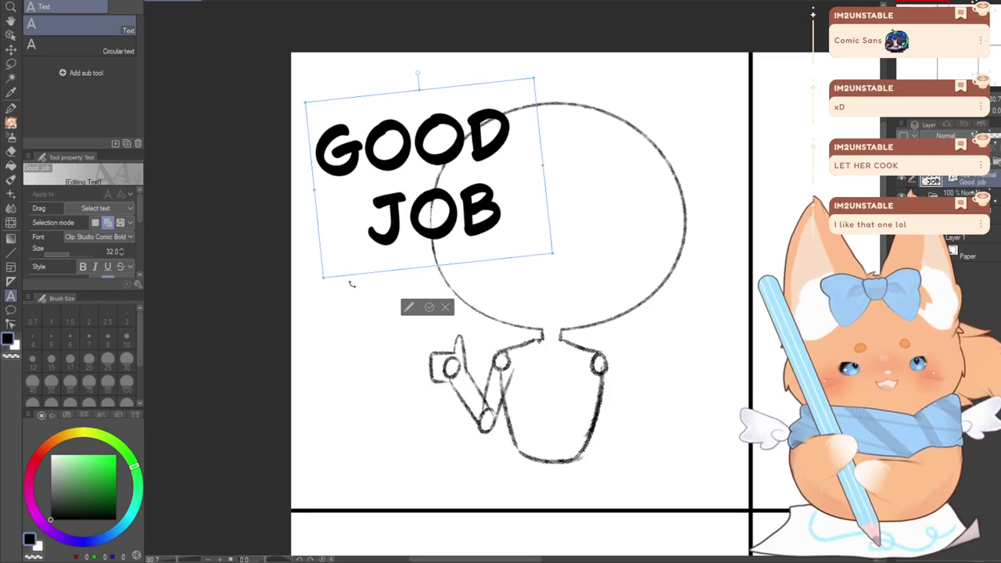
key(ctrl+a)
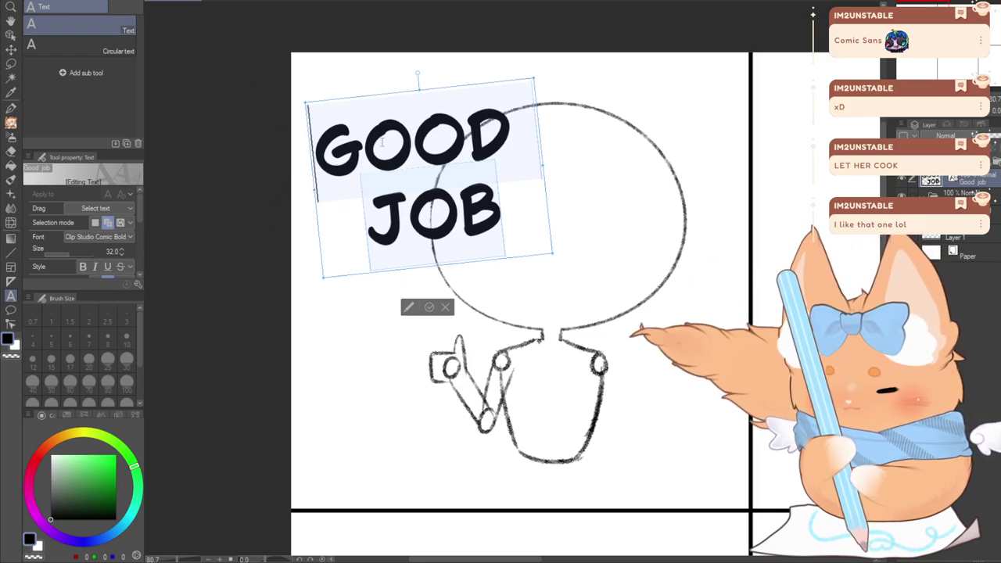
click(121, 255)
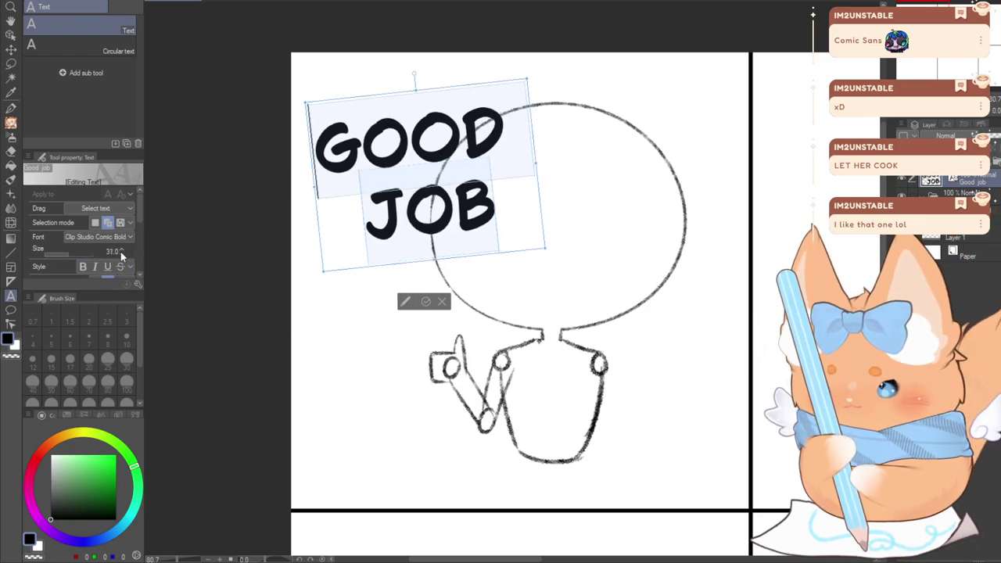
click(121, 255)
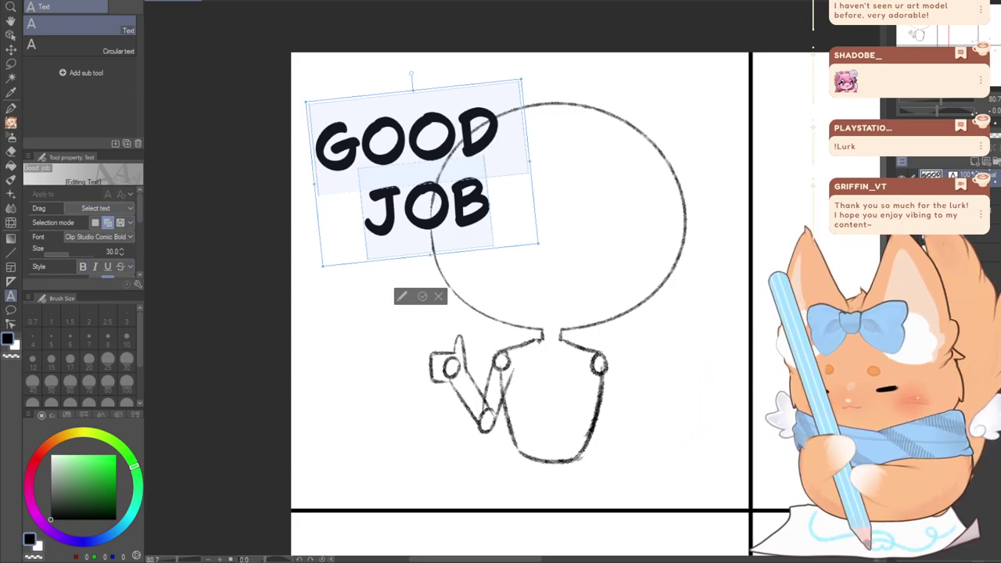
click(122, 254)
click(122, 255)
click(122, 254)
click(122, 254)
click(122, 254)
click(122, 254)
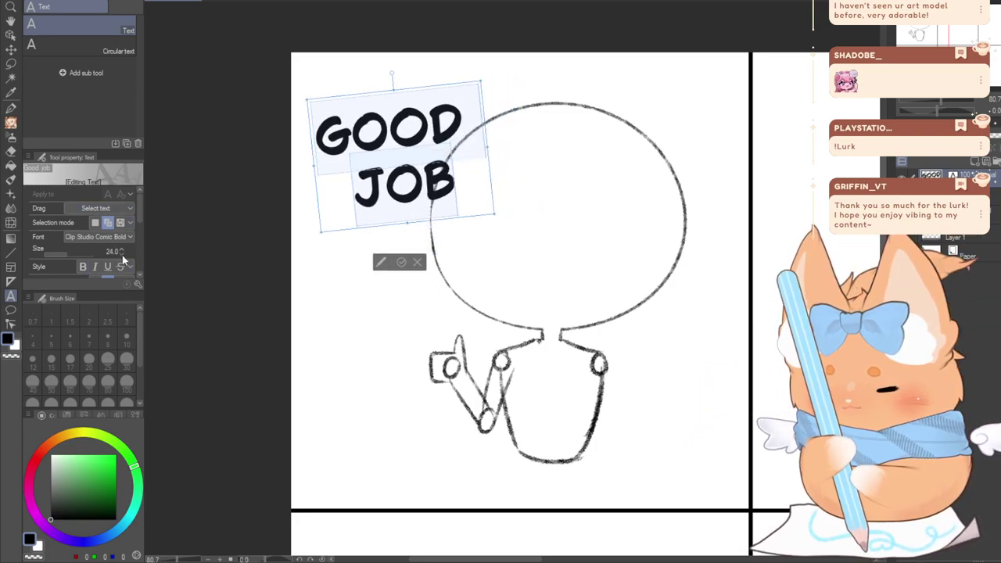
scroll(121, 256, down, 5)
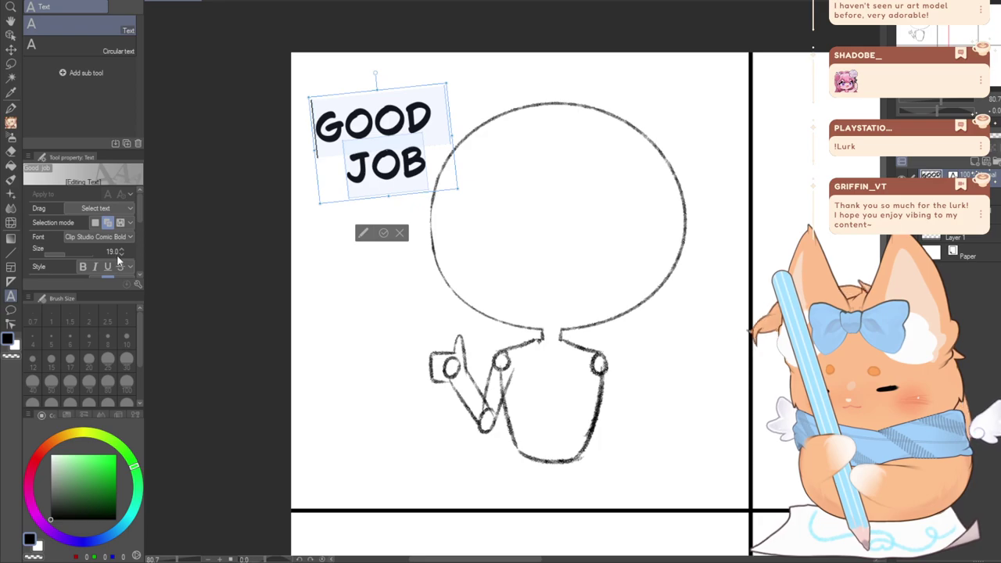
scroll(118, 259, up, 6)
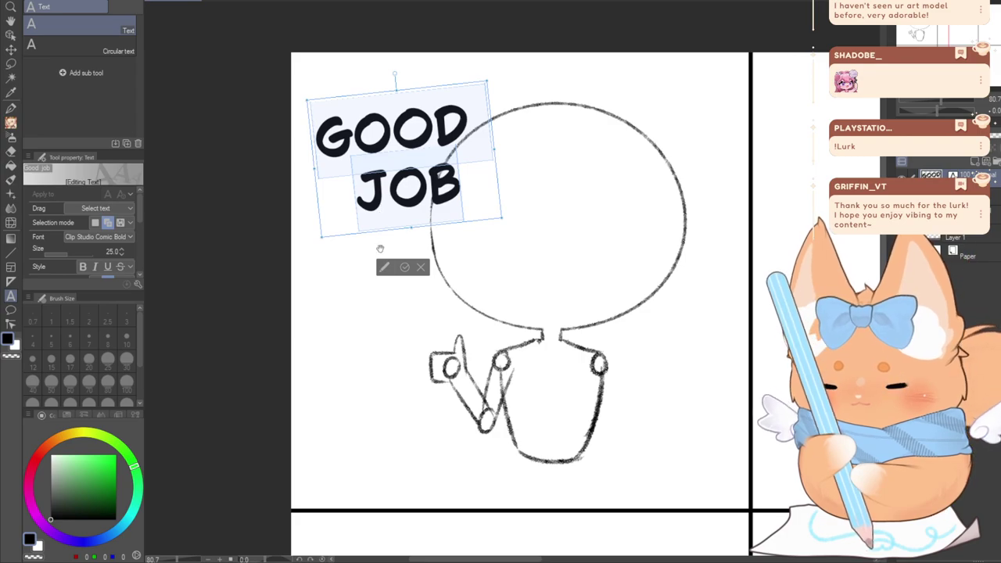
Join "Good" and "job" on a single line and rotate the caption level
click(353, 194)
key(BackSpace)
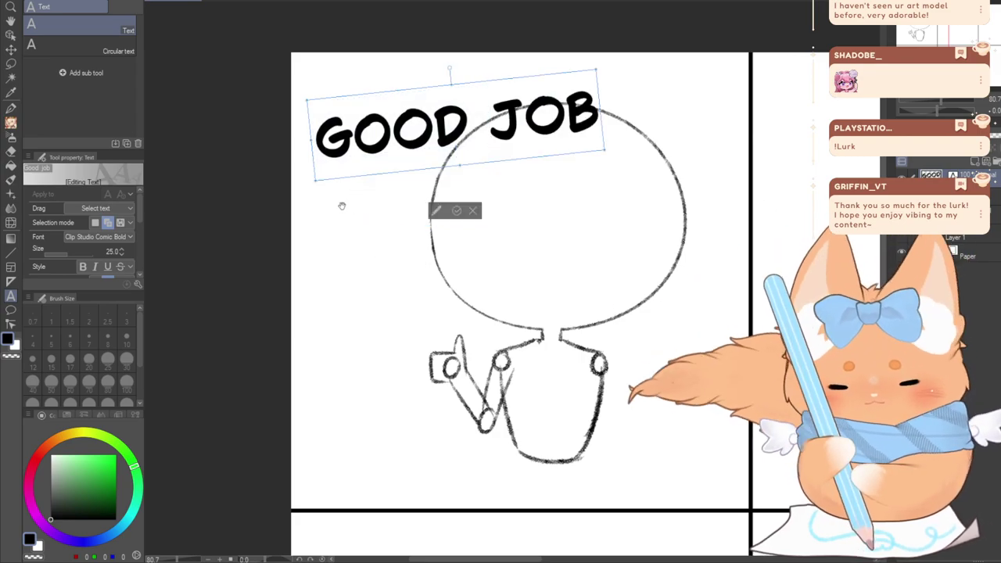
drag(298, 100, 298, 95)
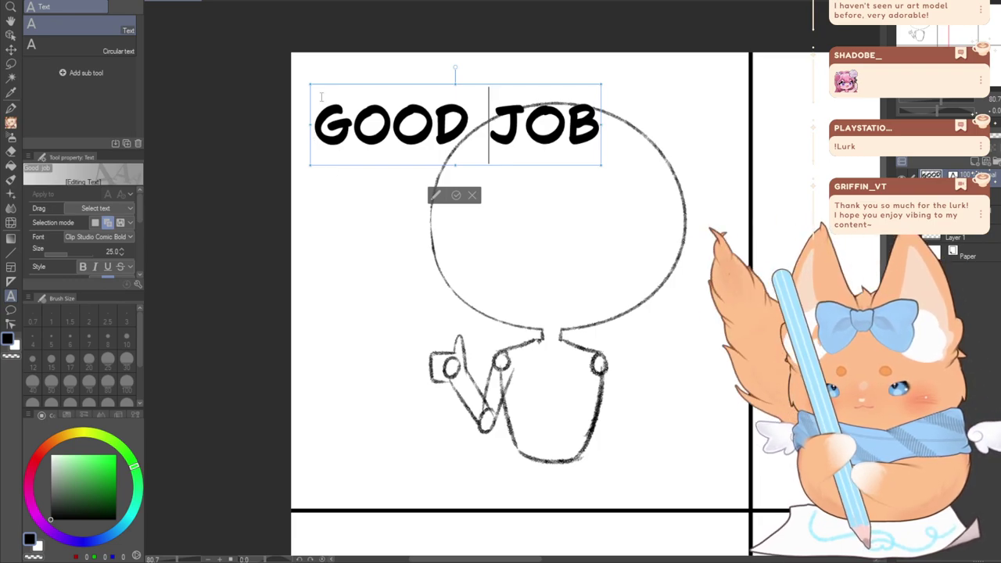
Try the one-line caption across the character's lower body, then move it to the panel's left edge over the head's left side
drag(356, 169, 353, 164)
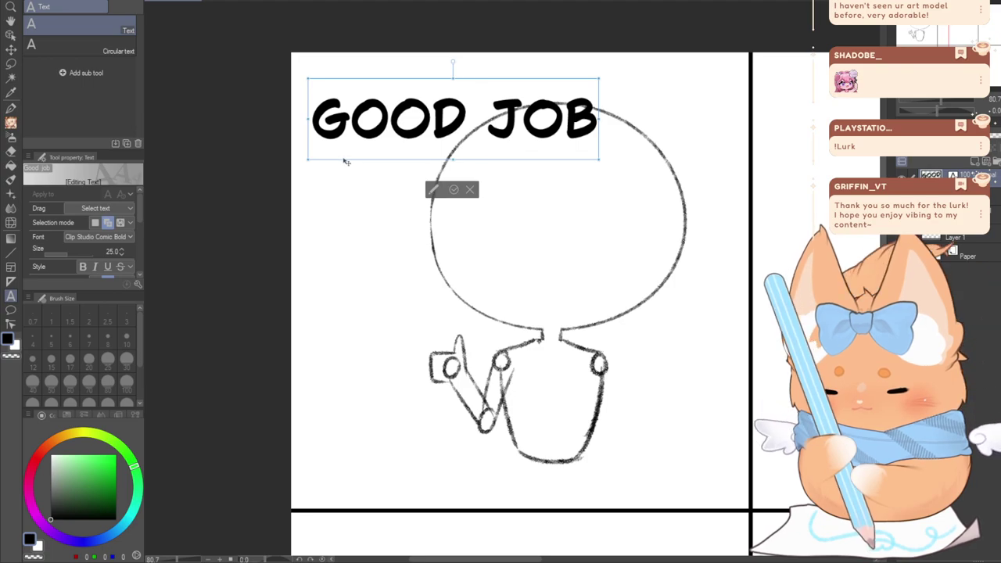
drag(344, 161, 473, 479)
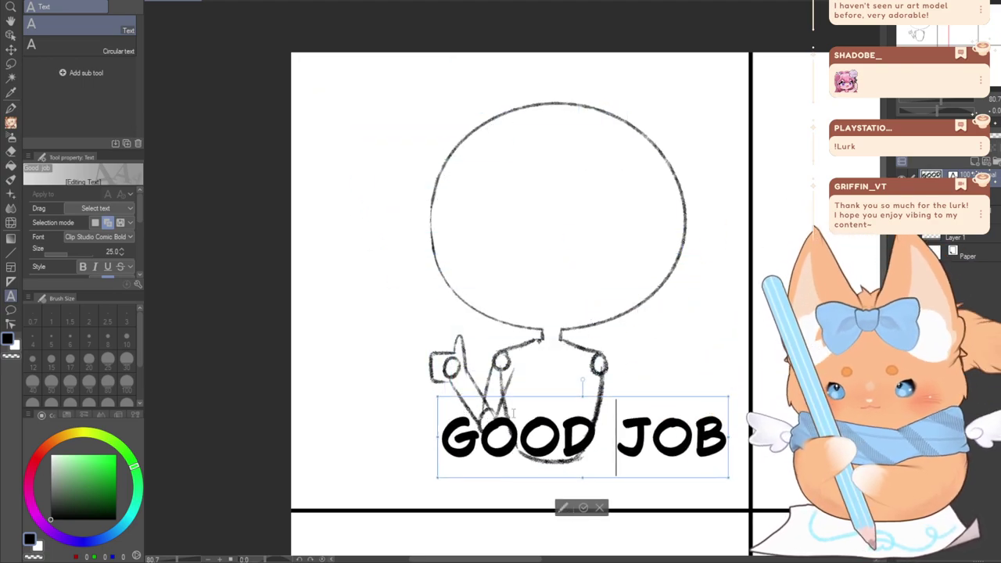
drag(516, 479, 363, 239)
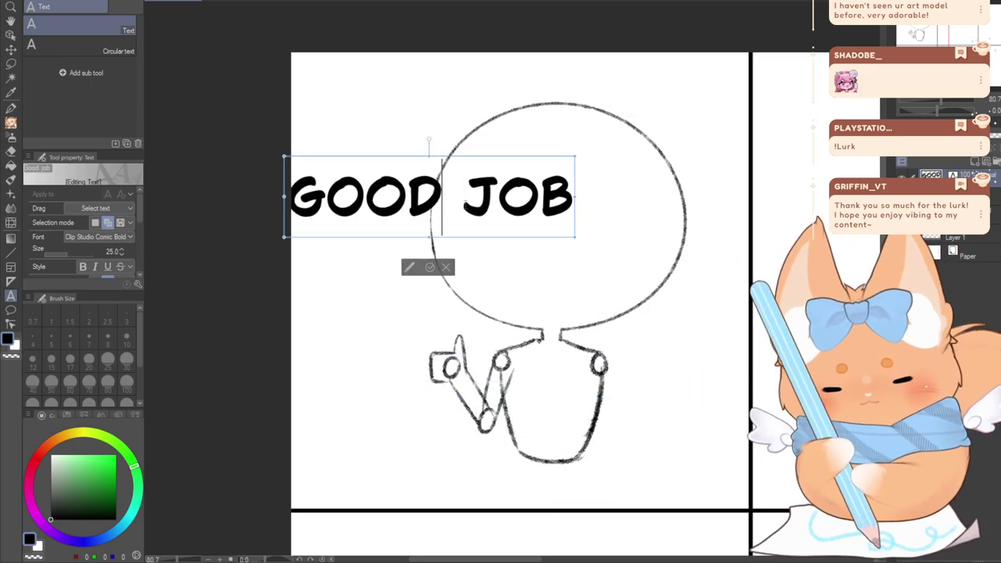
Split the "Good job" caption over two lines, placing "job" beneath "Good"
key(Right)
key(Delete)
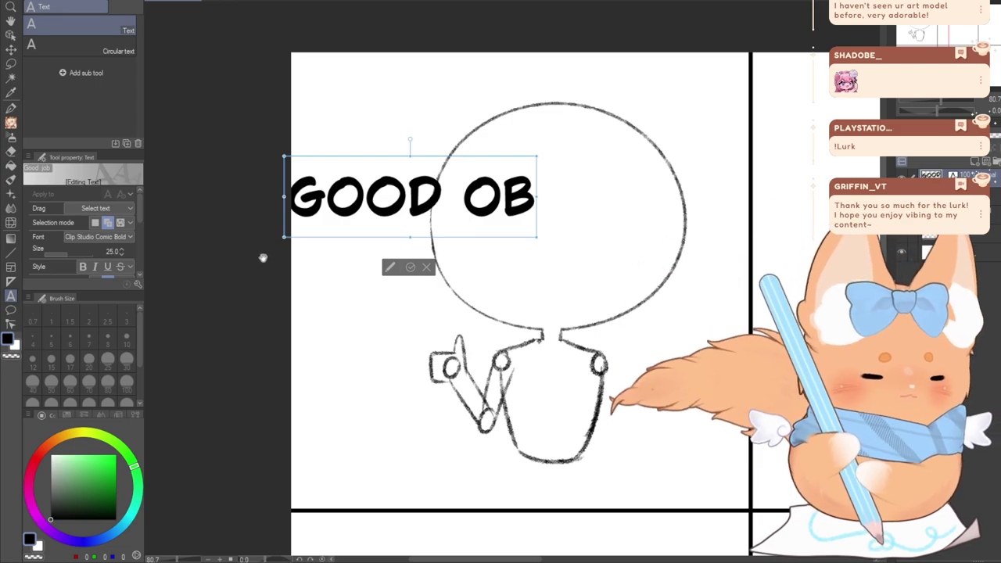
text(J)
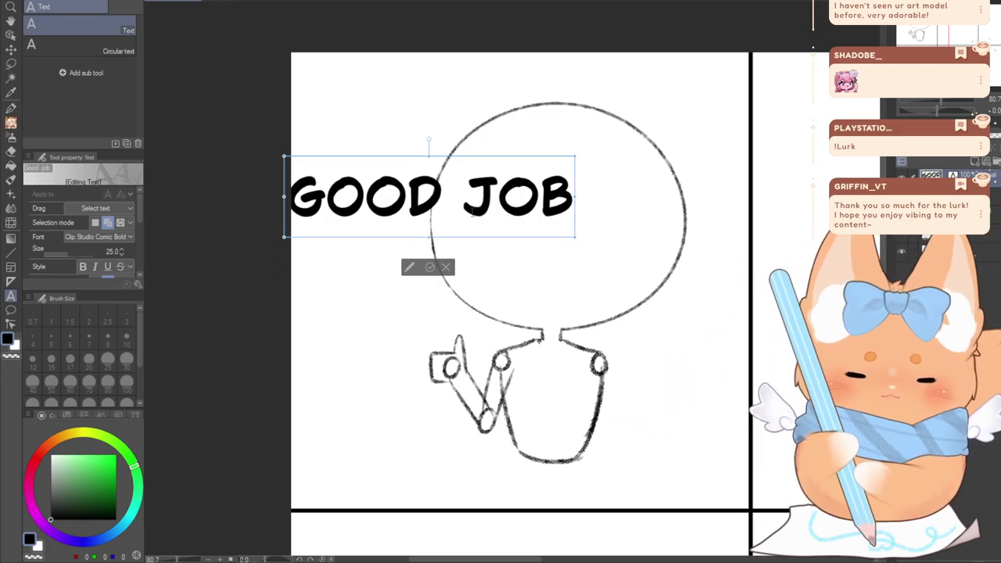
key(Return)
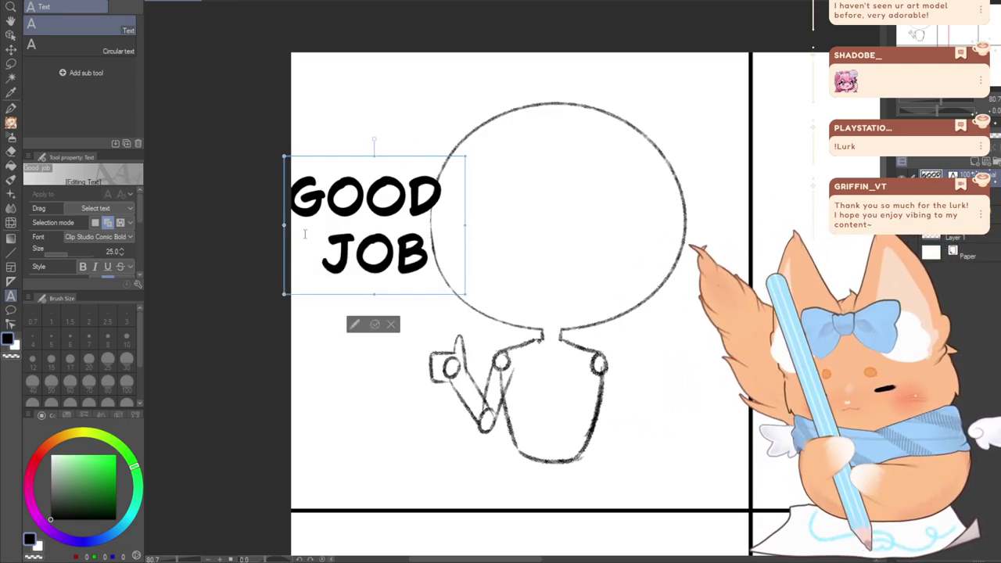
Reduce all of the caption's text to size 21 and shift it slightly right and down, inside the panel's left edge
key(ctrl+a)
click(121, 254)
click(121, 254)
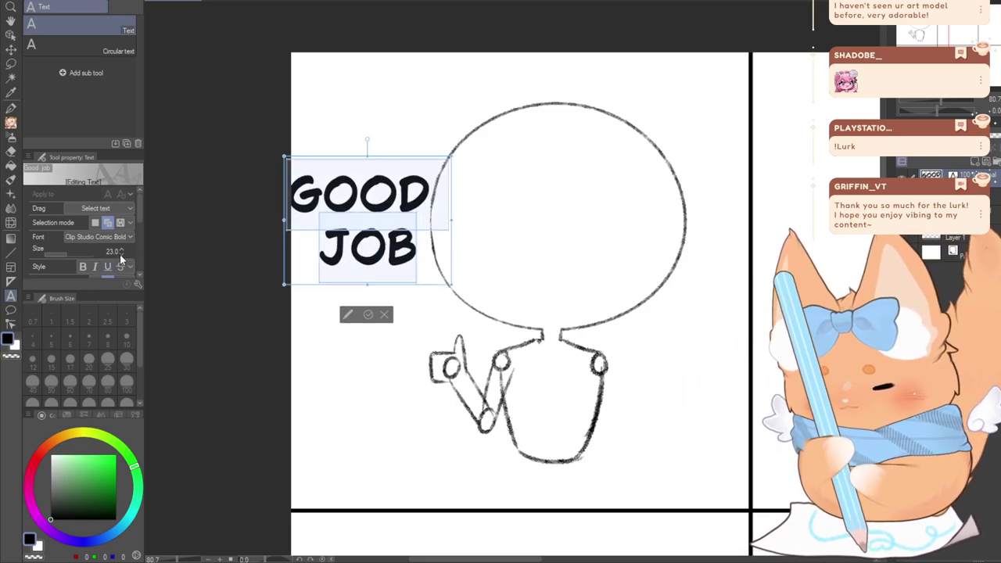
click(120, 254)
click(120, 254)
drag(288, 249, 303, 273)
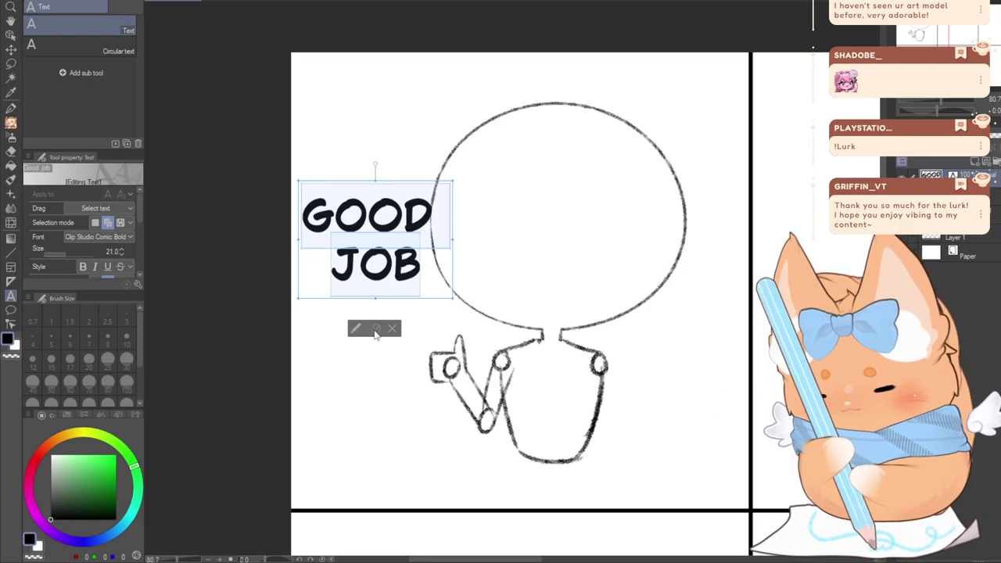
click(376, 328)
Select the character sketch's layer and move the sketch slightly right so the head clears the caption
drag(938, 176, 941, 199)
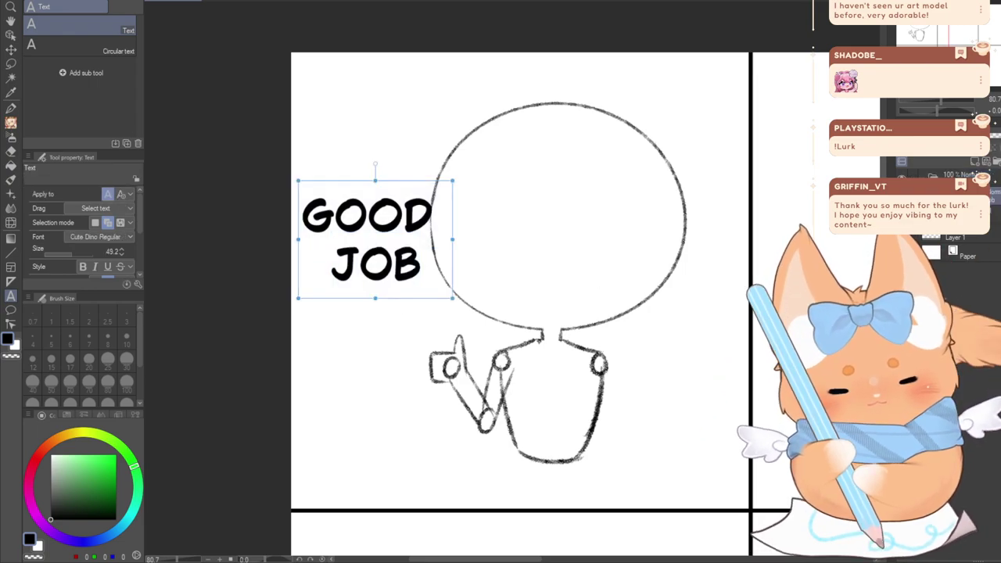
click(944, 215)
key(ctrl+t)
drag(485, 374, 507, 373)
click(543, 482)
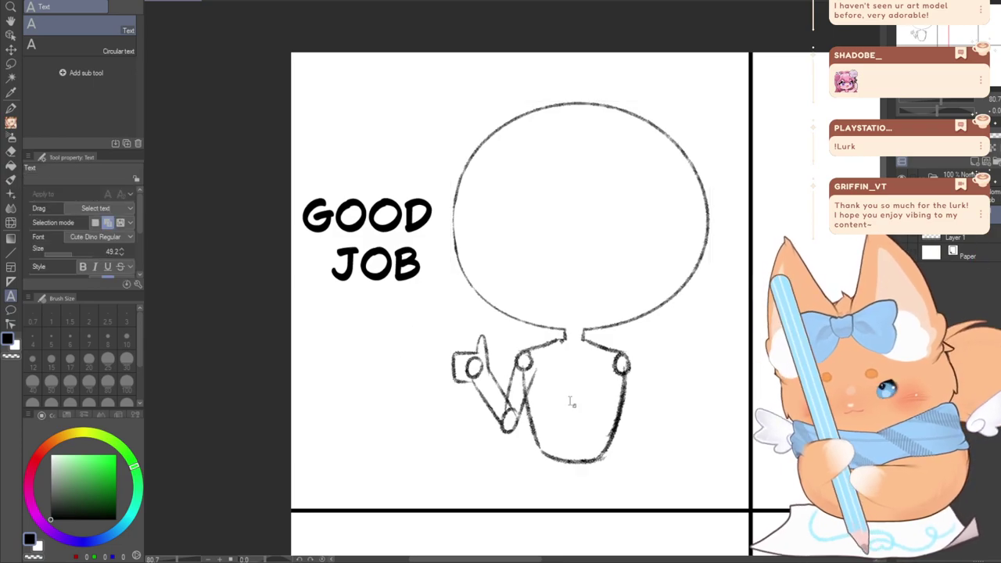
Move the two-line caption down beside the head's lower left, just above the raised thumb
click(944, 197)
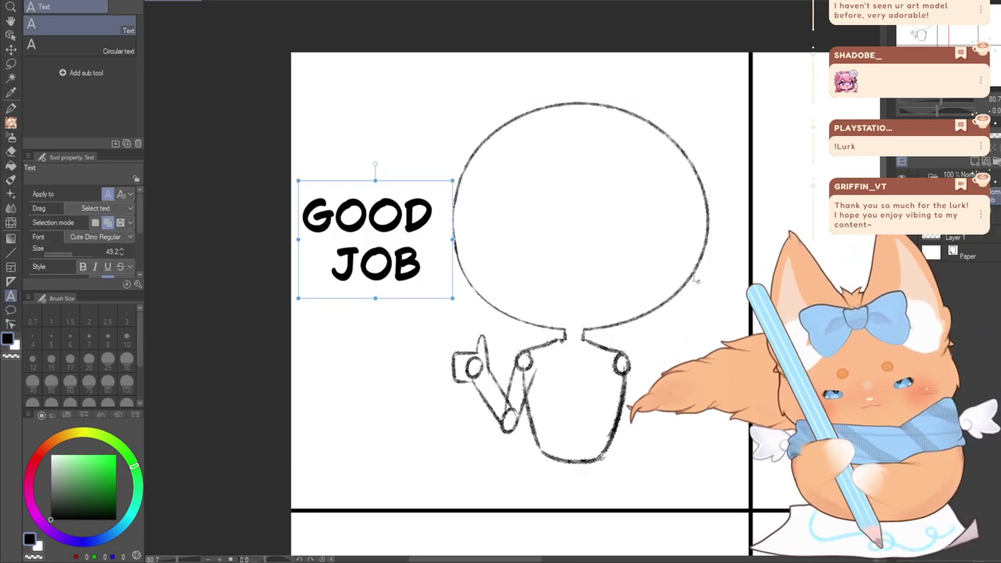
key(ctrl+t)
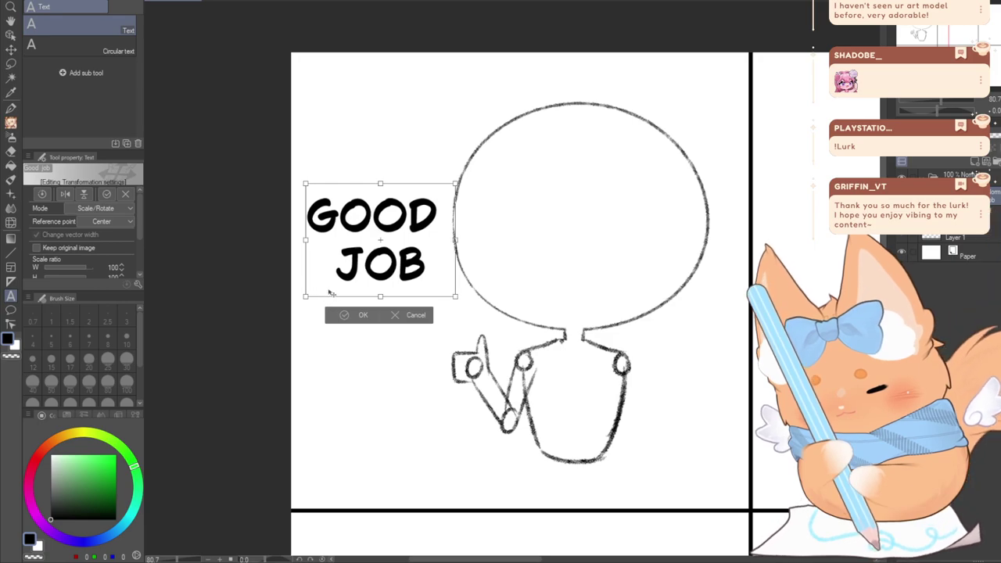
drag(330, 293, 296, 346)
click(347, 364)
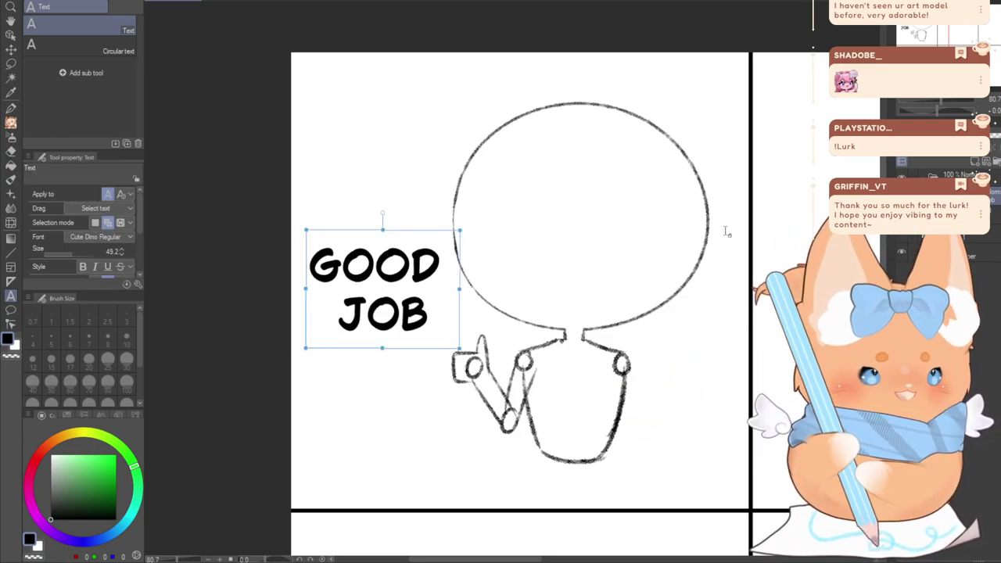
On the character's sketch layer, pencil the lowered arm from the right-hand shoulder joint down to an elbow circle
click(970, 215)
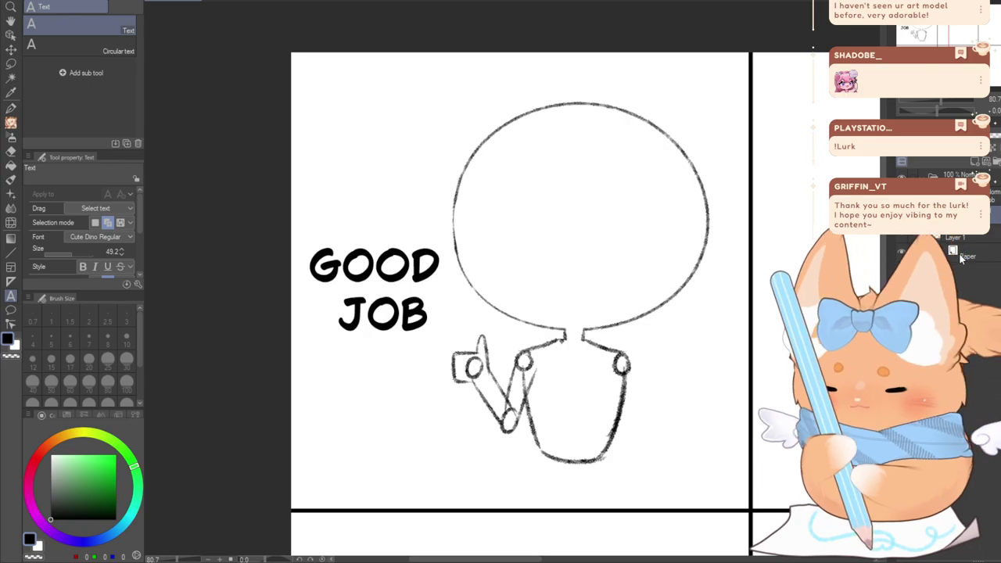
click(11, 125)
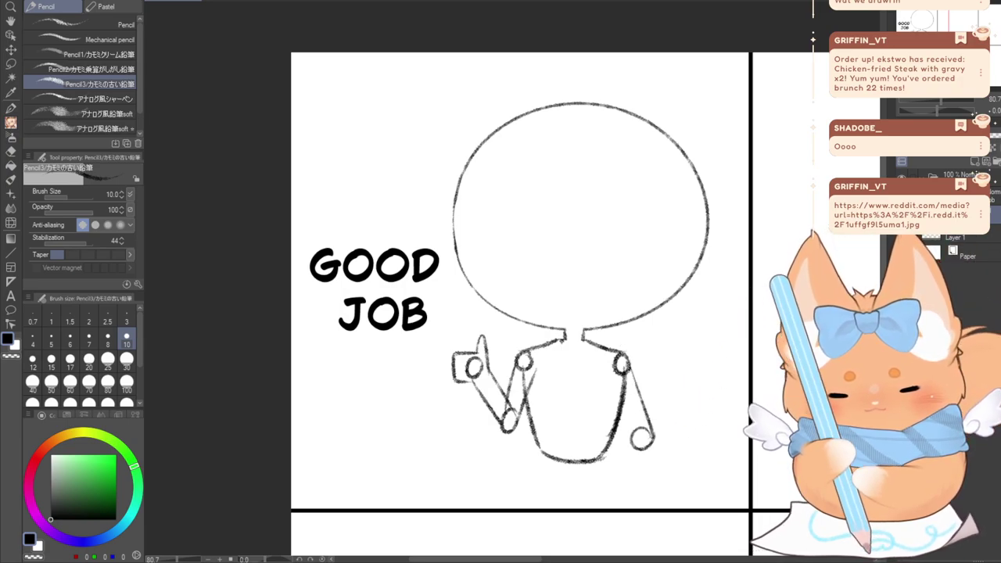
drag(615, 368, 628, 445)
key(ctrl+z)
drag(615, 369, 630, 447)
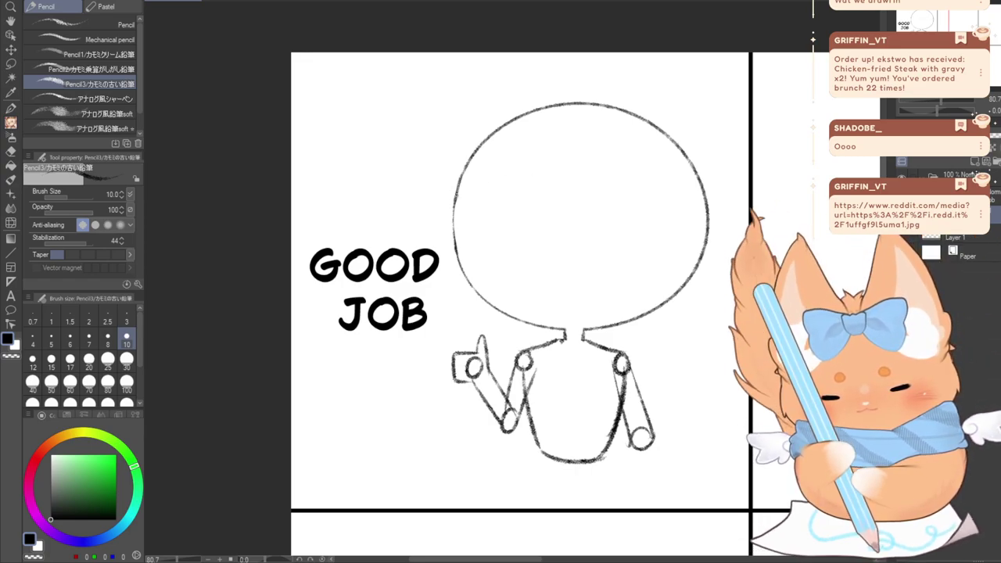
mouse_move(604, 222)
mouse_down()
mouse_move(653, 217)
mouse_move(664, 250)
mouse_up()
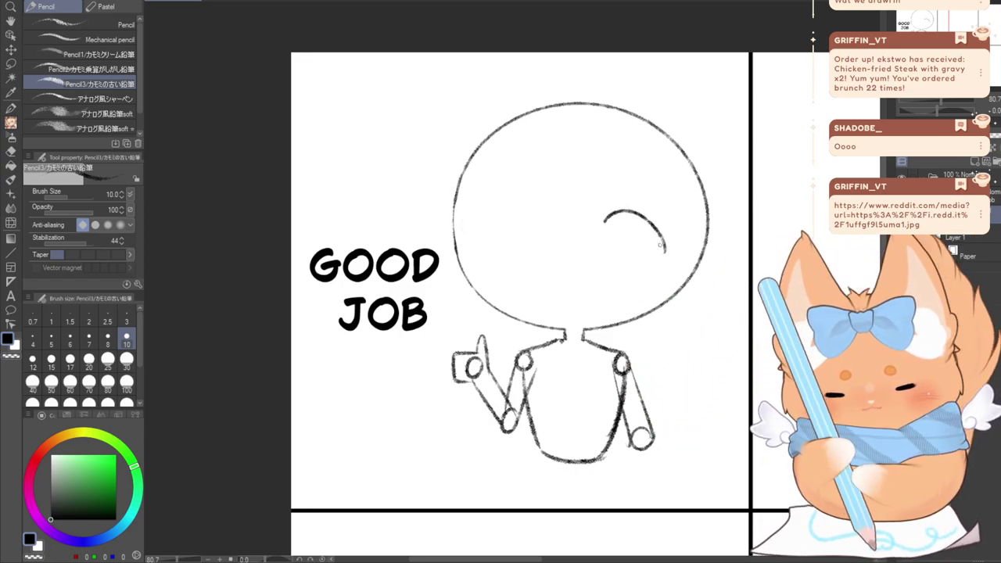
key(ctrl+z)
key(bracketright)
key(bracketright)
key(bracketright)
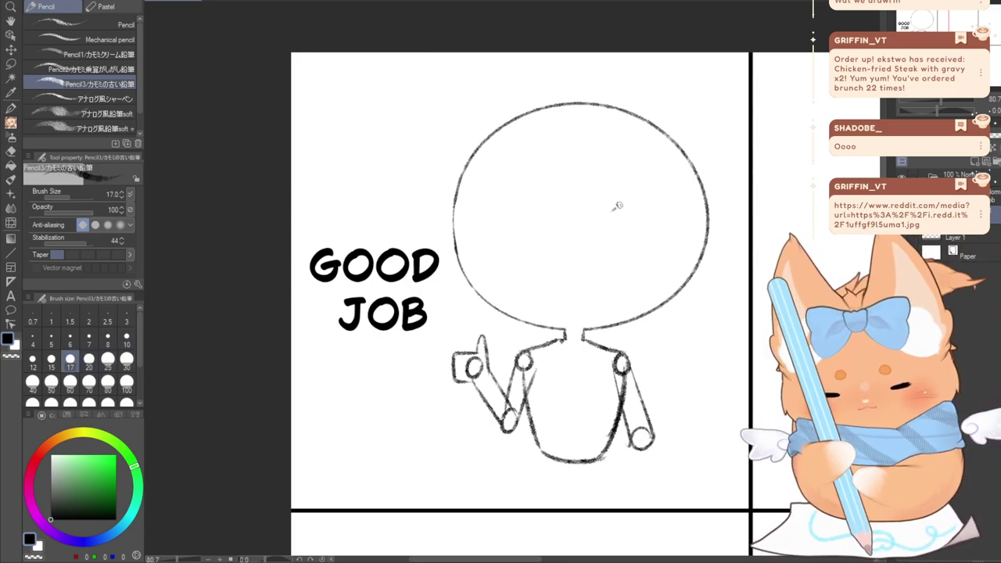
drag(617, 205, 680, 249)
key(ctrl+z)
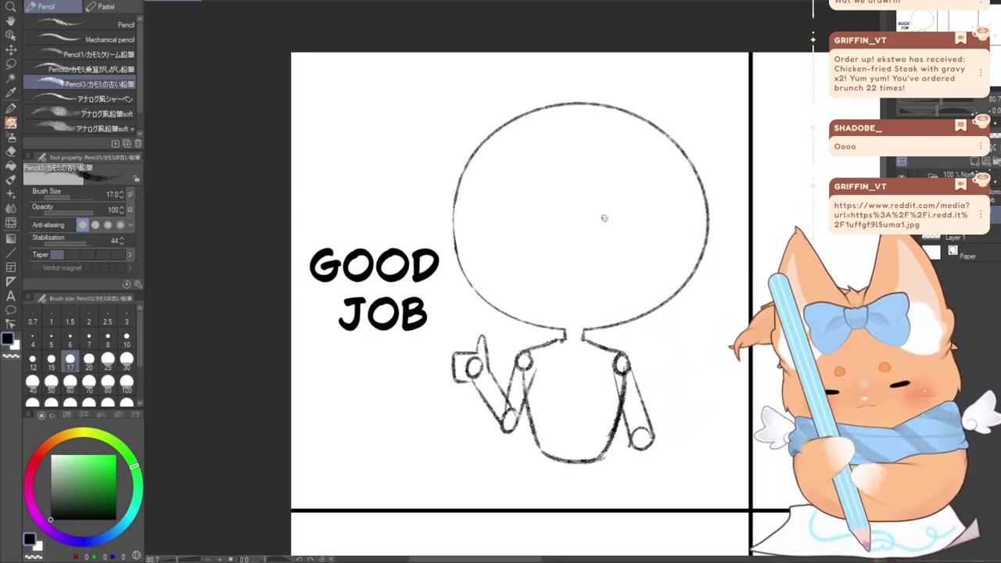
mouse_move(604, 219)
mouse_down()
mouse_move(650, 222)
mouse_move(660, 250)
mouse_up()
key(ctrl+z)
mouse_move(597, 224)
mouse_down()
mouse_move(625, 197)
mouse_move(674, 247)
mouse_up()
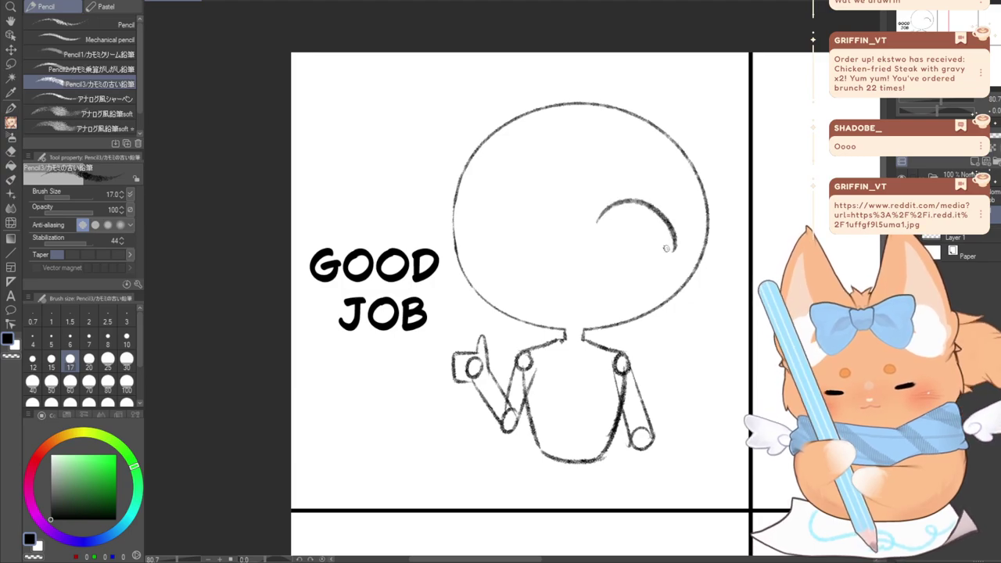
key(ctrl+z)
mouse_move(600, 213)
mouse_down()
mouse_move(662, 223)
mouse_move(669, 269)
mouse_up()
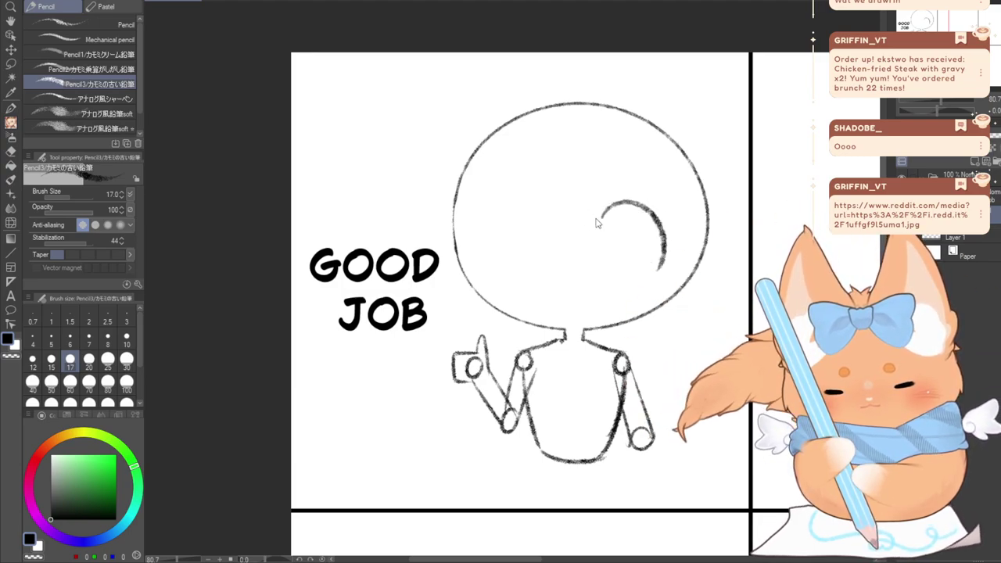
key(ctrl+z)
drag(600, 217, 672, 260)
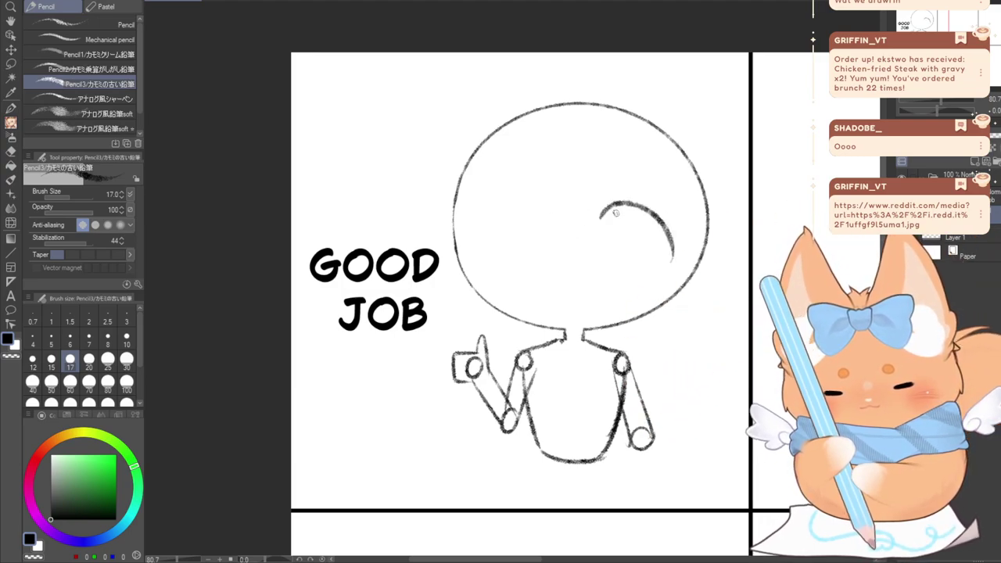
mouse_move(615, 206)
mouse_down()
mouse_move(635, 273)
mouse_move(630, 205)
mouse_move(651, 235)
mouse_up()
key(ctrl+z)
key(ctrl+z)
mouse_move(618, 205)
mouse_down()
mouse_move(653, 262)
mouse_move(646, 210)
mouse_up()
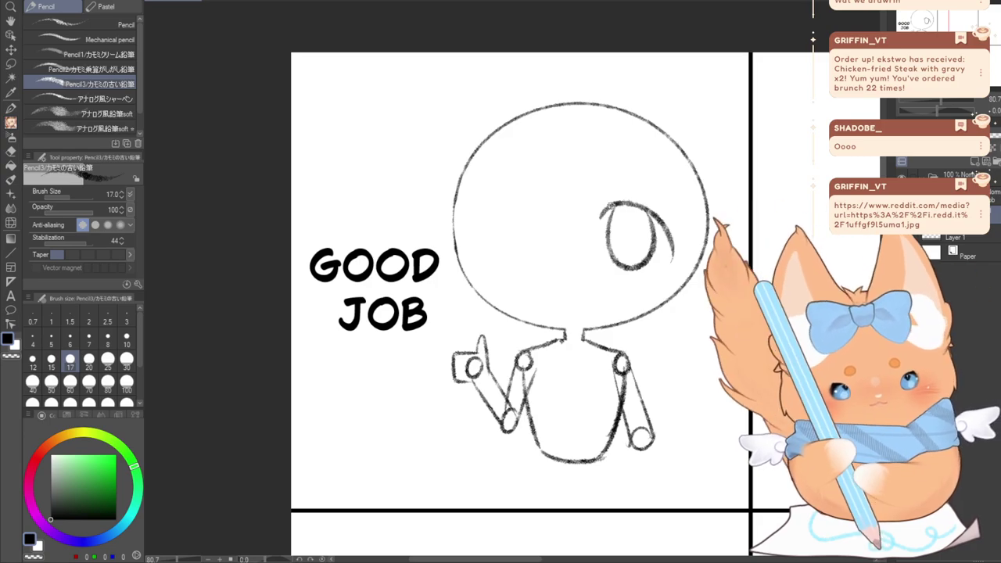
key(ctrl+z)
key(ctrl+z)
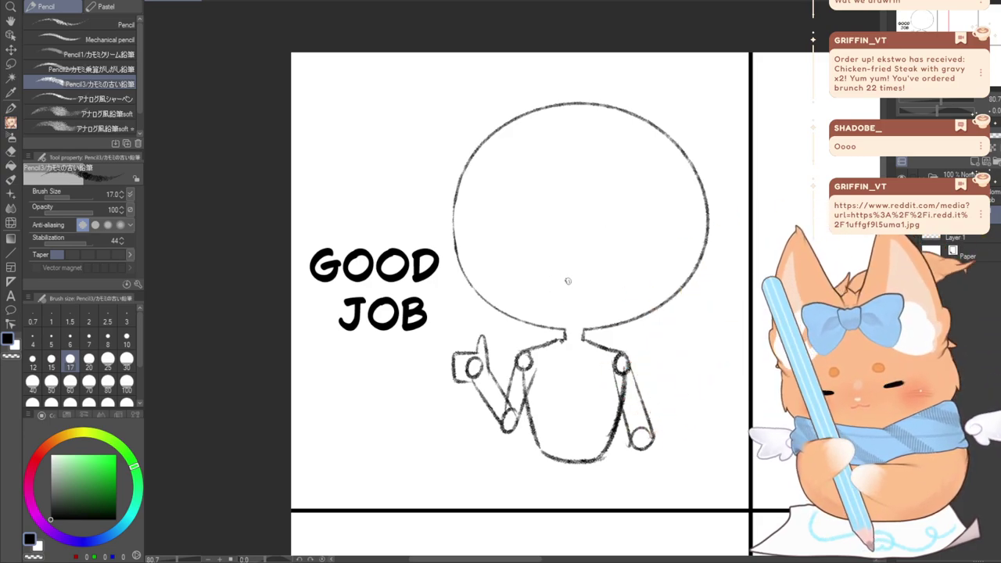
Set the pencil's brush size to 10 and sketch a small inverted-triangle nose low in the middle of the face
click(127, 336)
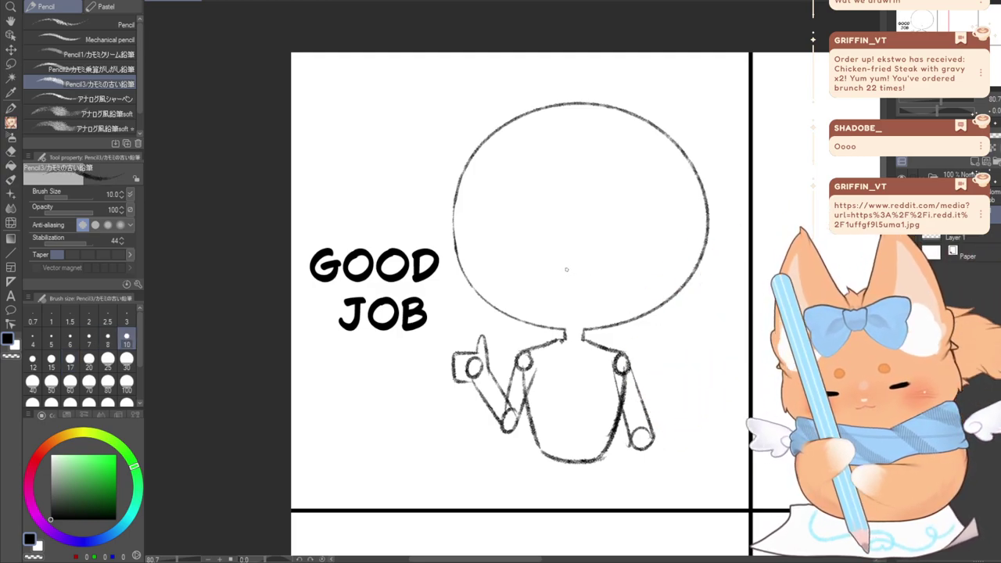
drag(573, 294, 565, 271)
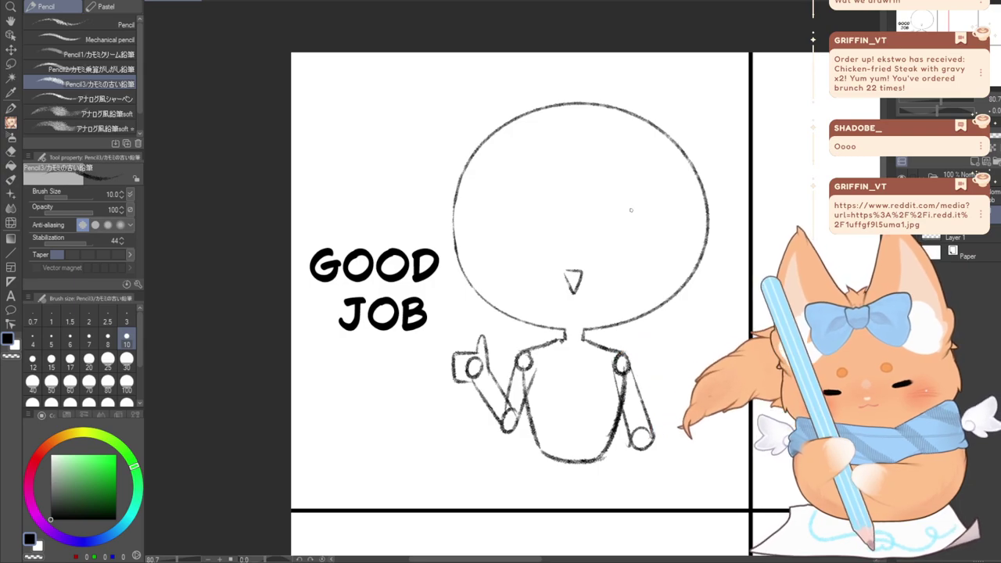
drag(630, 208, 673, 260)
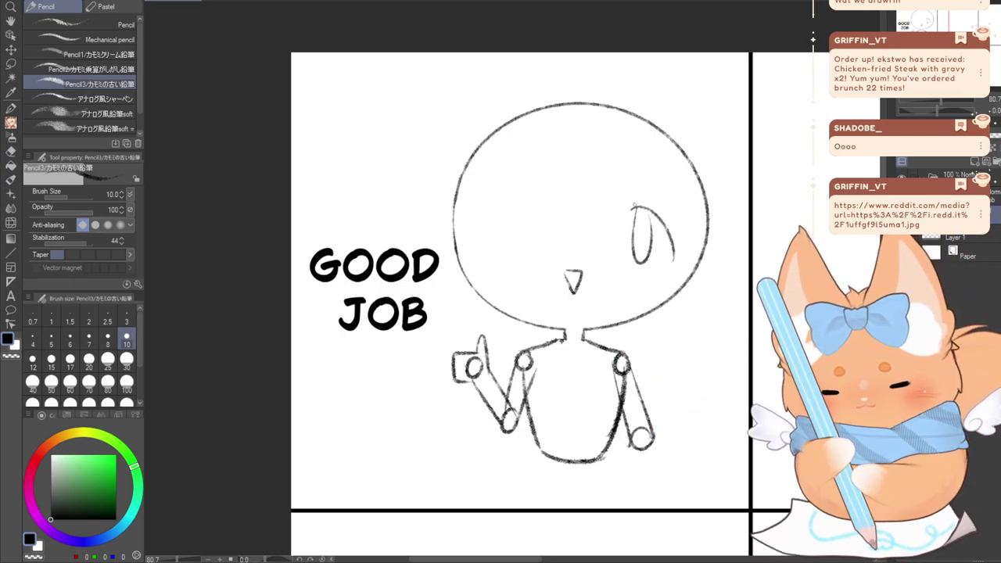
key(ctrl+z)
mouse_move(635, 209)
mouse_down()
mouse_move(634, 245)
mouse_move(658, 221)
mouse_up()
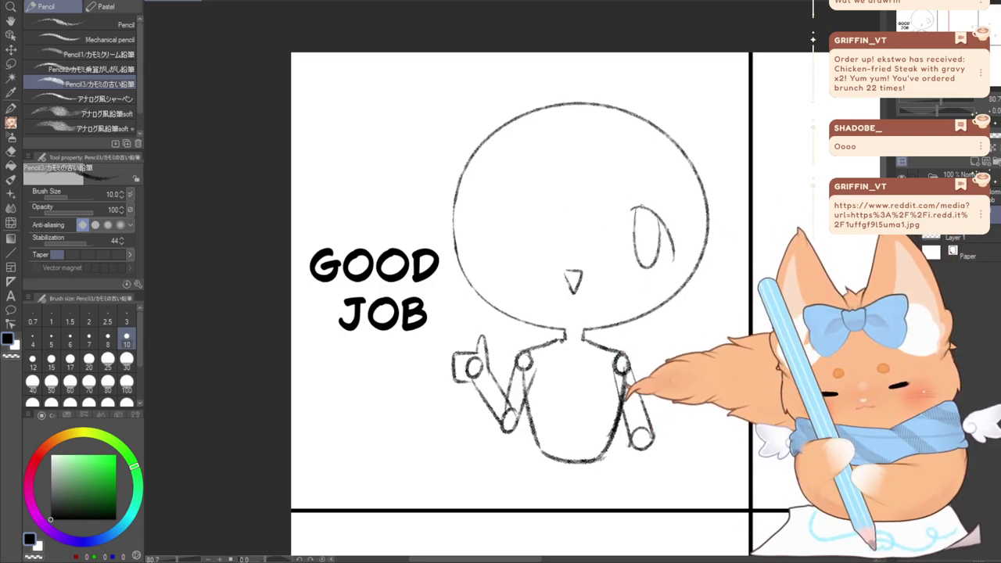
key(ctrl+z)
key(ctrl+z)
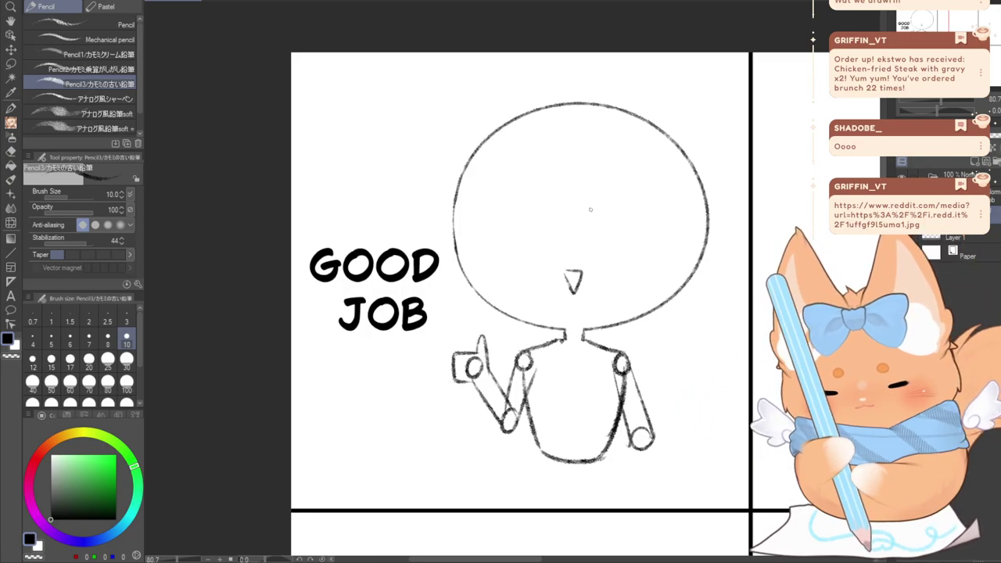
drag(613, 197, 677, 262)
key(ctrl+z)
drag(603, 208, 678, 261)
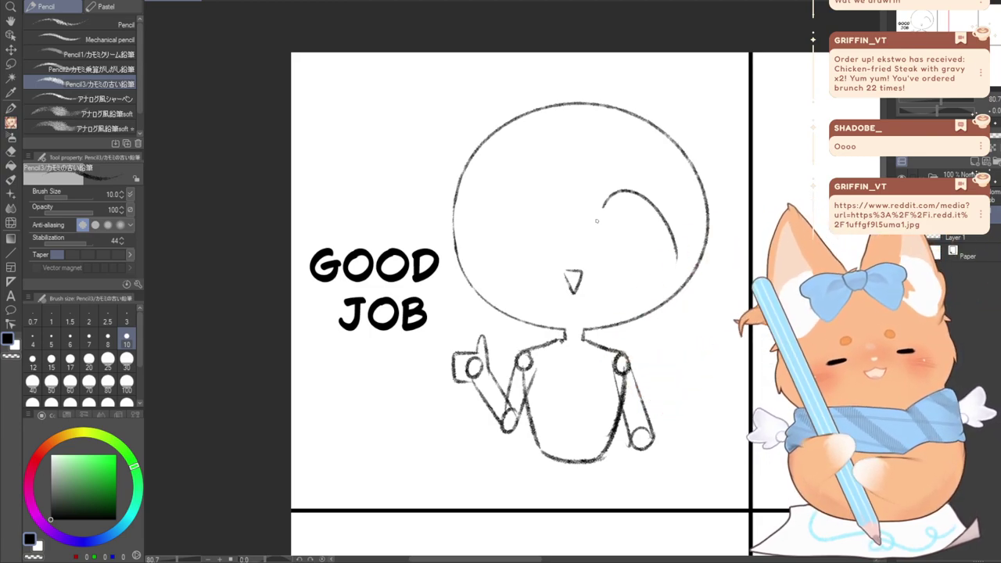
key(ctrl+z)
key(ctrl+z)
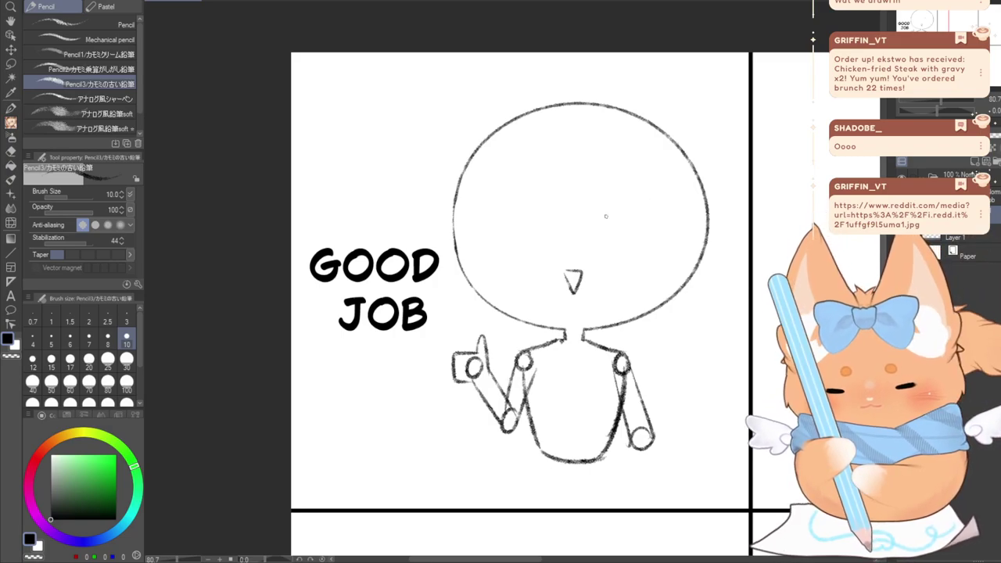
Sketch the right-hand eye as a curved upper lid with a tall oval iris hanging beneath it
drag(650, 202, 667, 252)
mouse_move(610, 208)
mouse_down()
mouse_move(613, 249)
mouse_move(648, 234)
mouse_up()
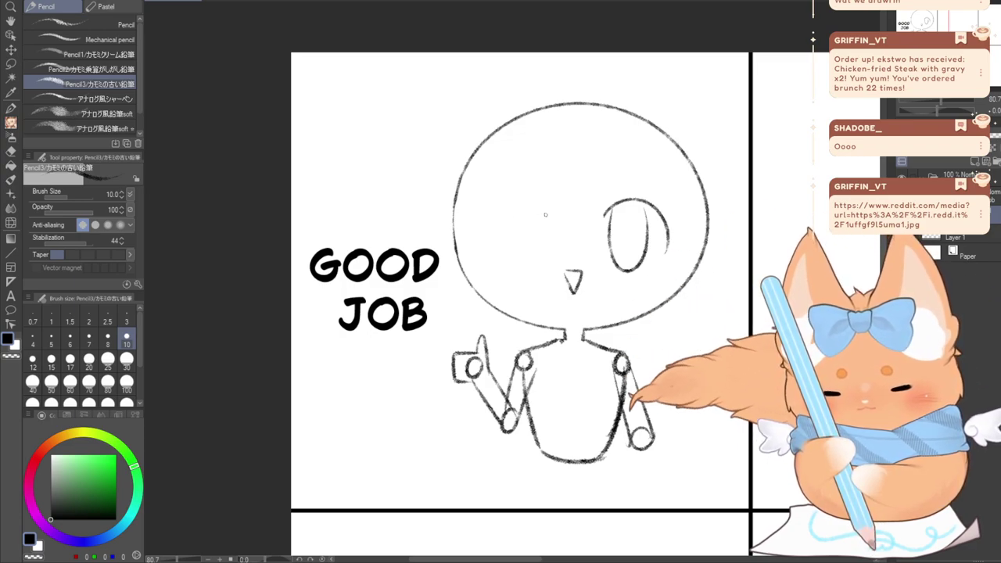
mouse_move(549, 213)
mouse_down()
mouse_move(496, 189)
mouse_move(467, 220)
mouse_up()
key(ctrl+z)
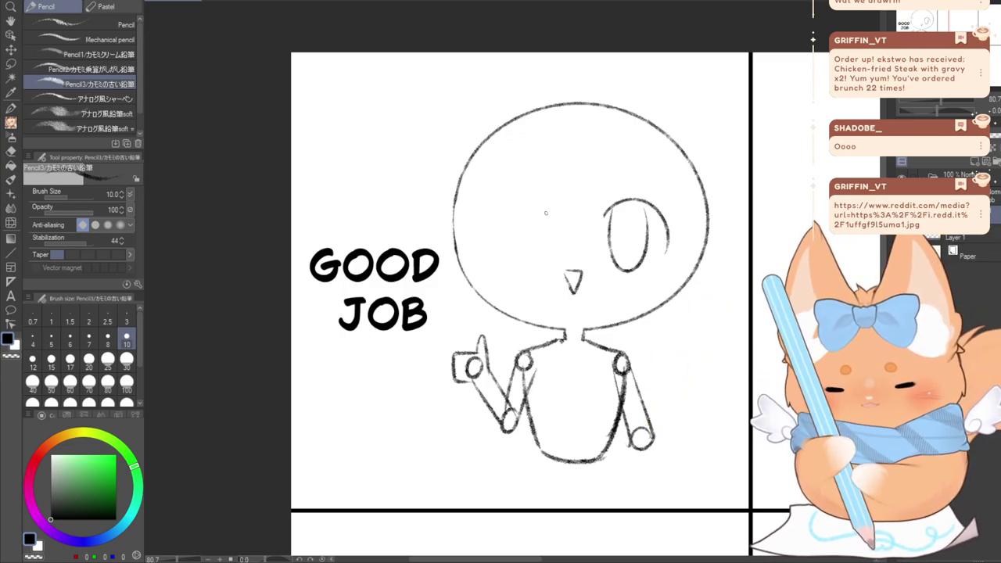
mouse_move(547, 214)
mouse_down()
mouse_move(504, 192)
mouse_move(486, 266)
mouse_up()
key(ctrl+z)
drag(543, 202, 471, 235)
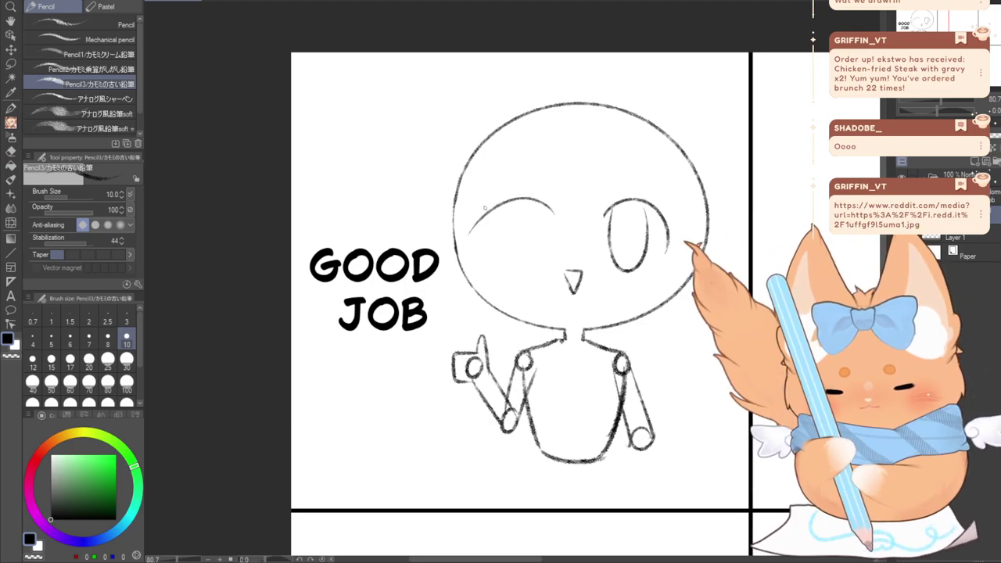
key(ctrl+z)
mouse_move(555, 213)
mouse_down()
mouse_move(534, 195)
mouse_move(477, 254)
mouse_up()
key(ctrl+z)
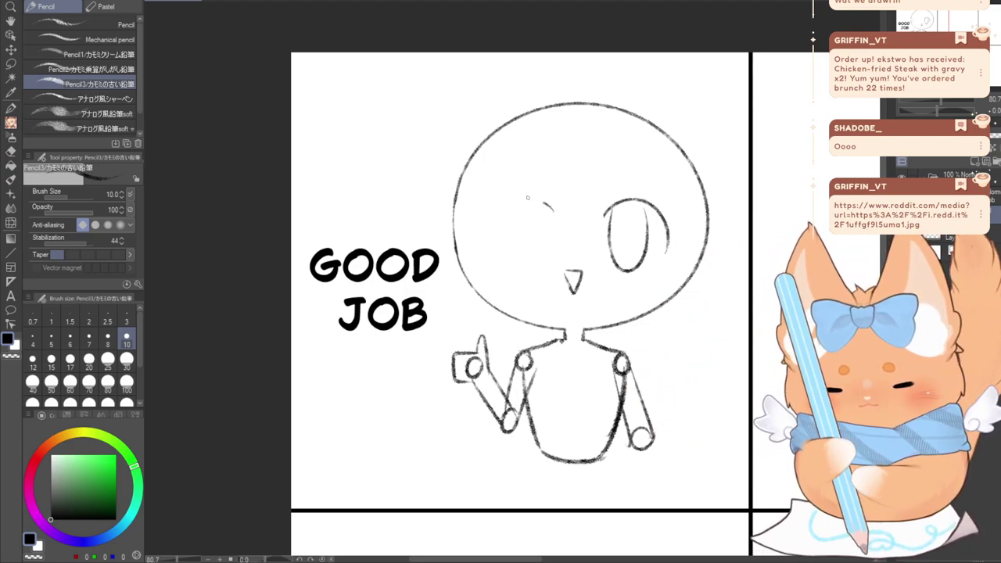
drag(545, 202, 497, 252)
key(ctrl+z)
Lasso the right-hand eye, duplicate it onto a new layer and clear the selection
click(11, 62)
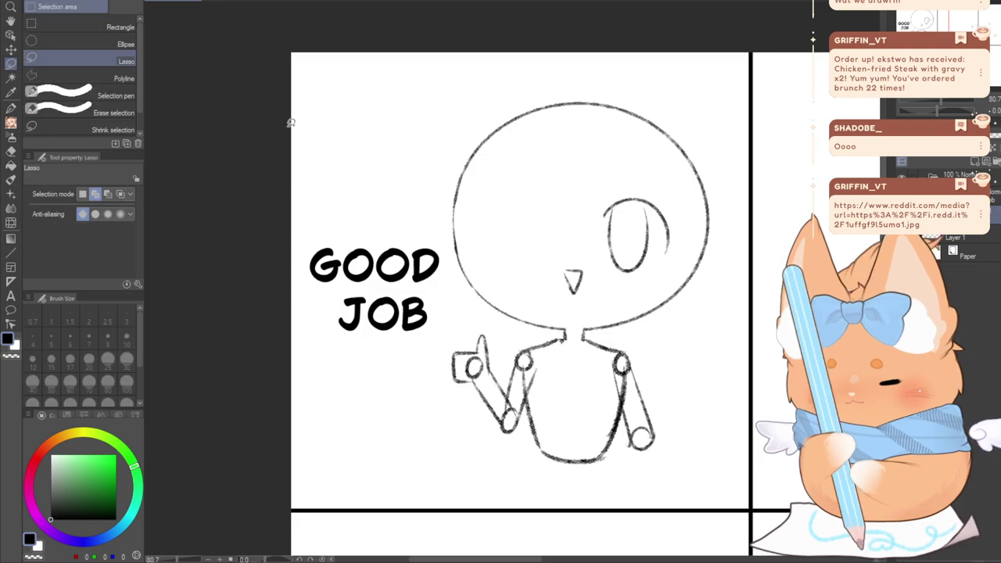
mouse_move(596, 243)
mouse_down()
mouse_move(673, 193)
mouse_move(581, 211)
mouse_up()
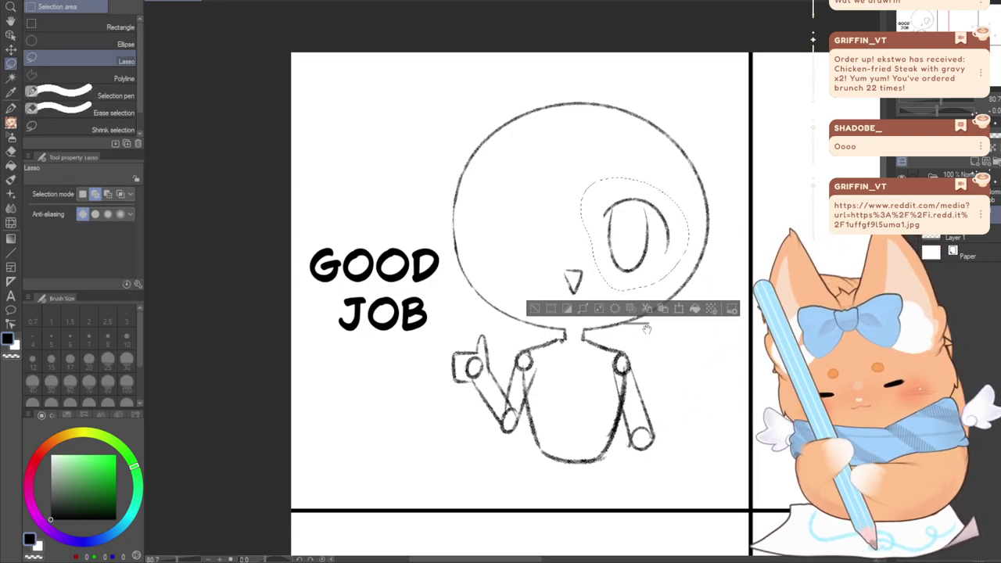
click(535, 309)
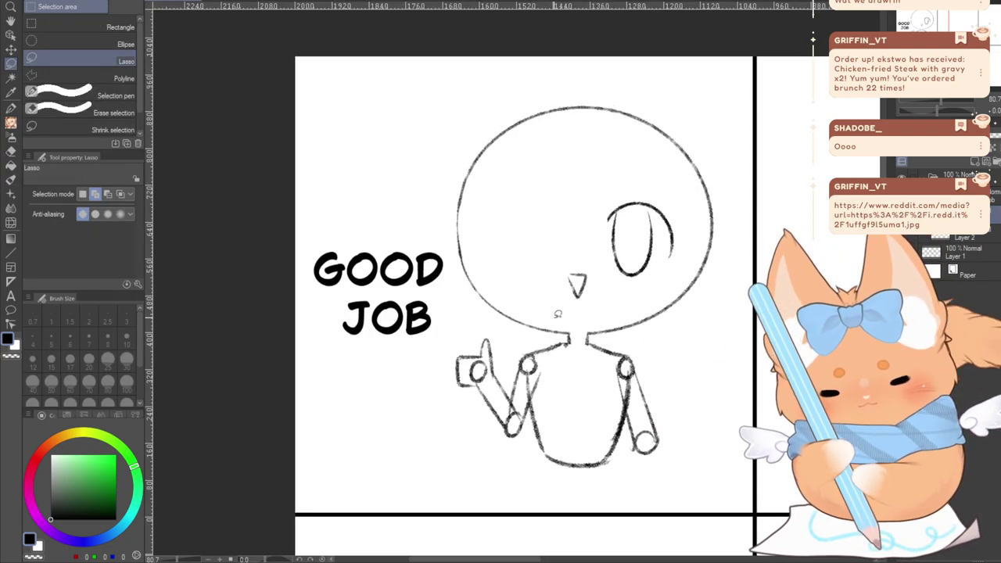
Mirror the duplicated eye horizontally and place it level with the original on the left-hand half of the face
key(ctrl+t)
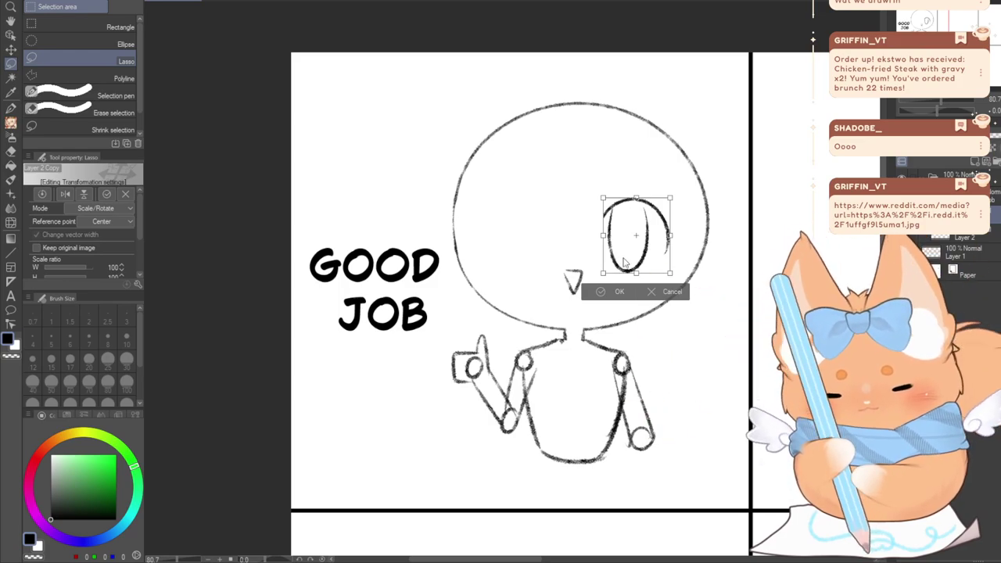
click(65, 194)
drag(635, 268, 516, 267)
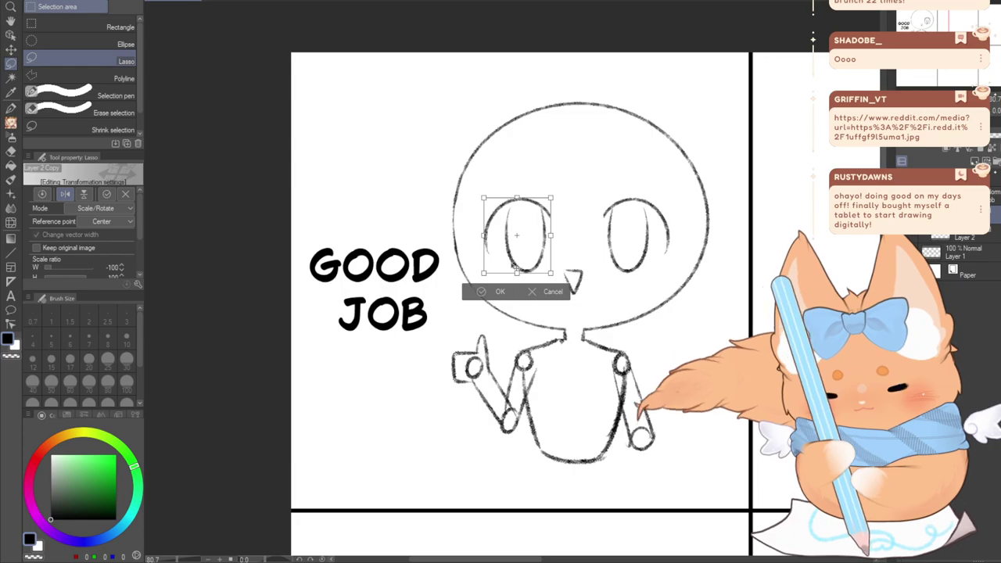
click(497, 292)
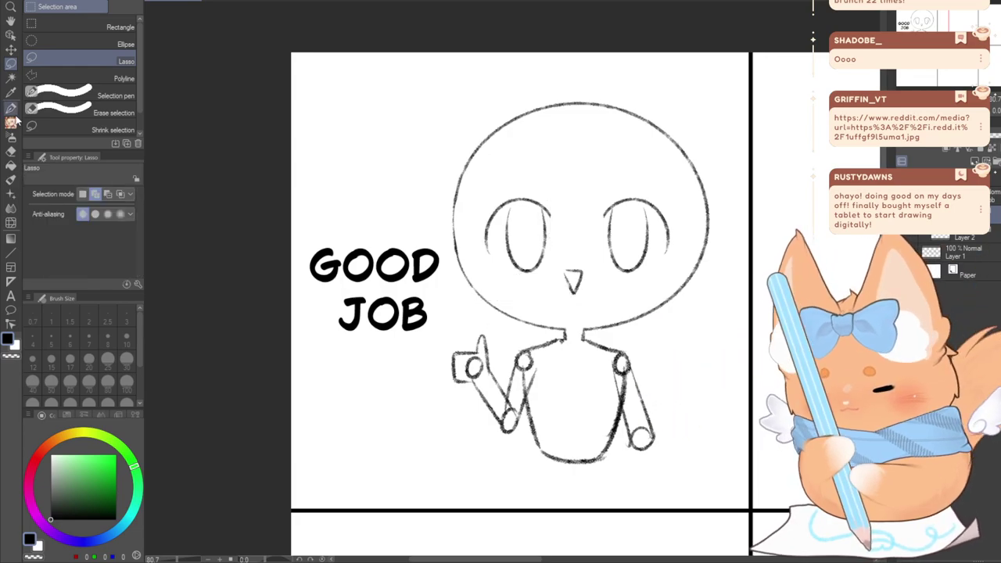
Nudge the left-hand eye slightly outward, away from the nose, and apply the transformation
key(ctrl+t)
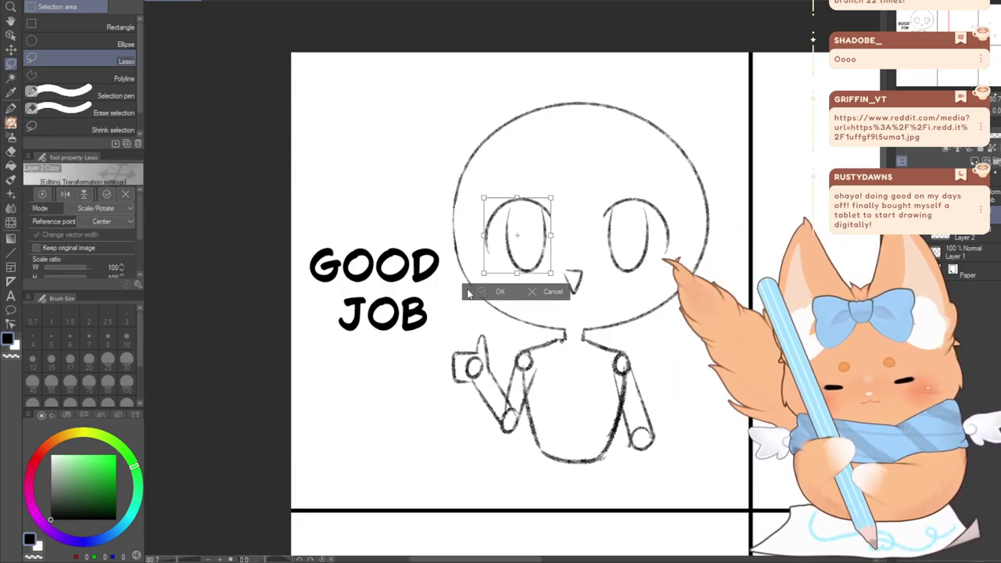
key(Left)
key(Left)
key(Left)
key(Left)
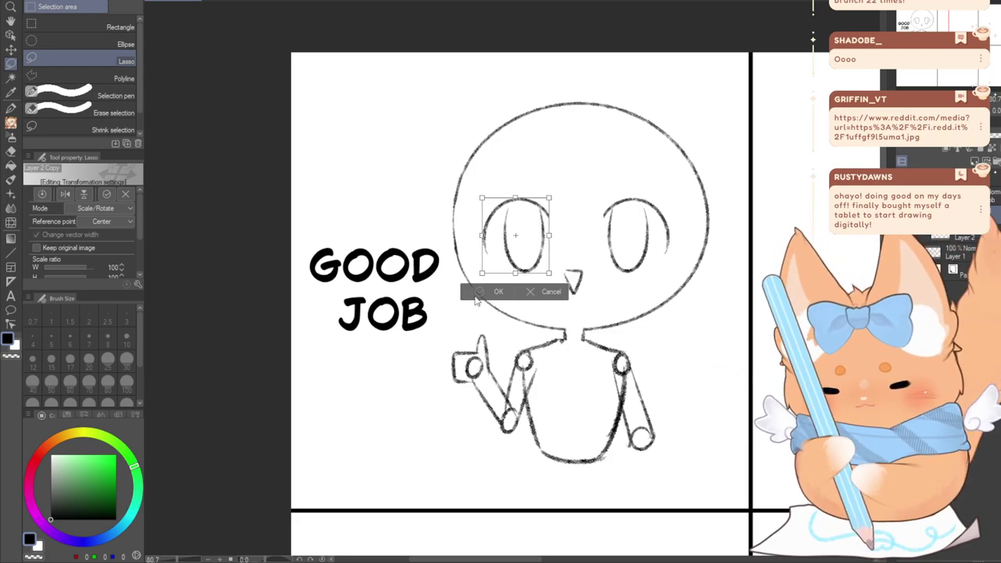
key(Left)
click(476, 295)
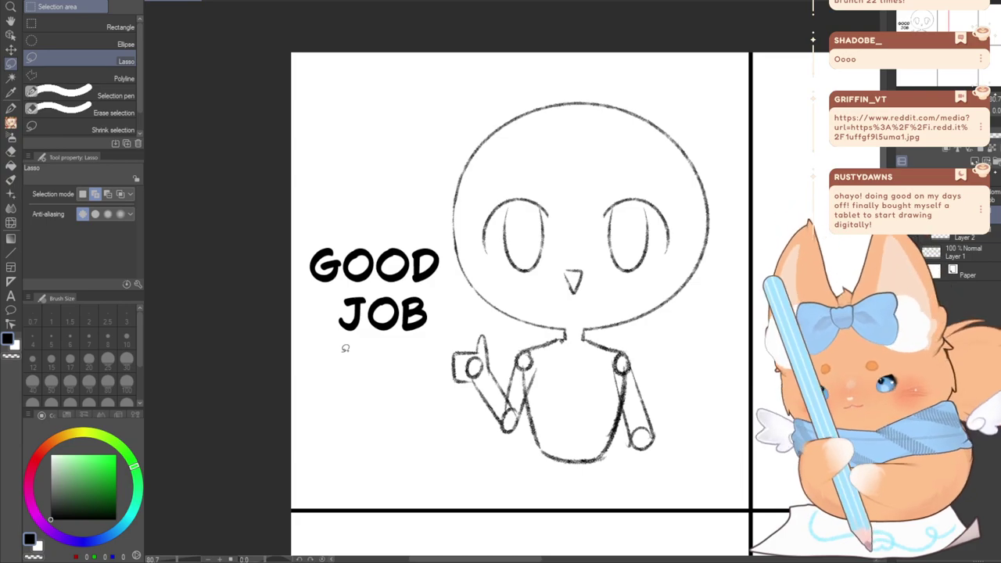
Pencil a small oval pupil low in the left-hand iris with short curved lines running from it to the iris edges
key(p)
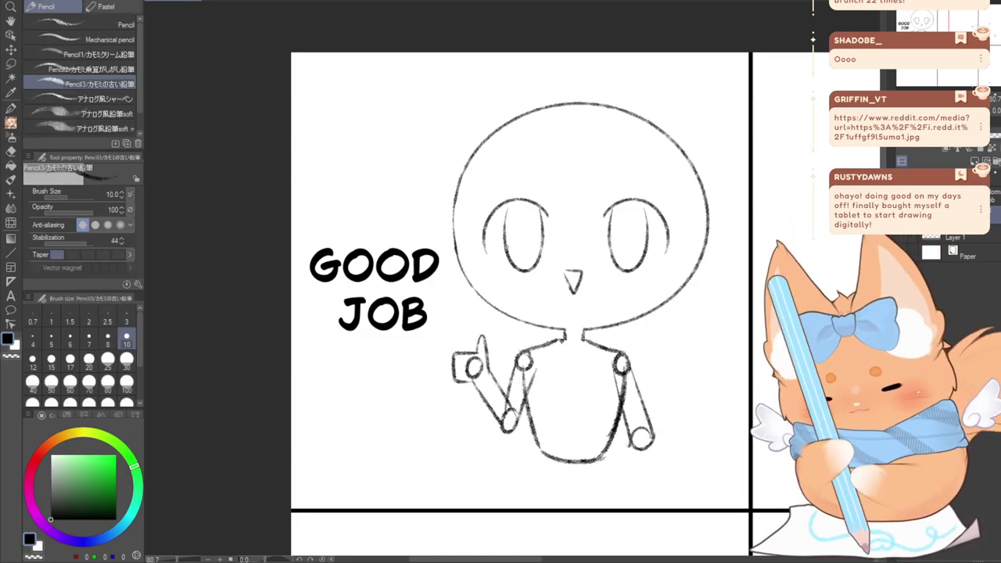
drag(510, 242, 535, 242)
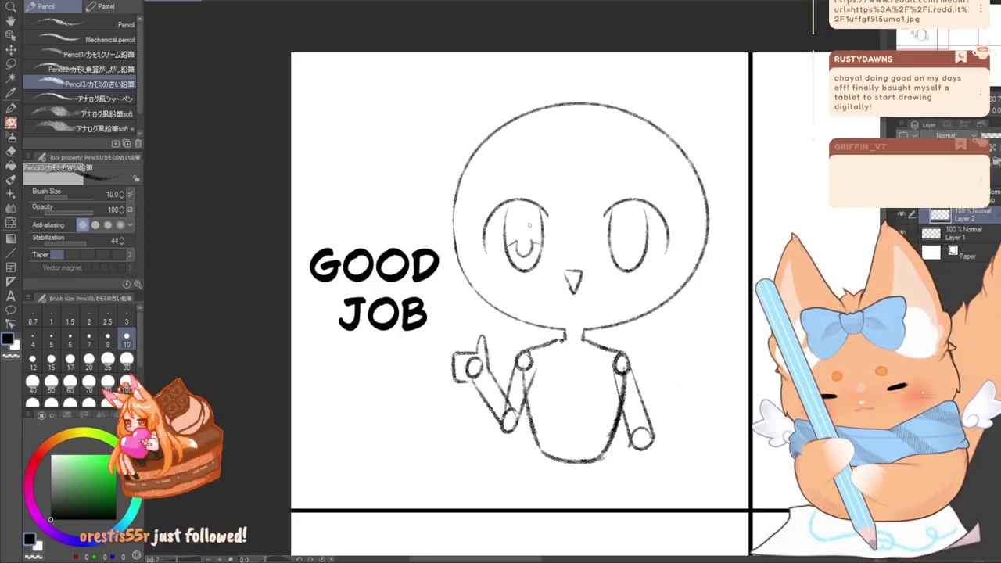
key(ctrl+z)
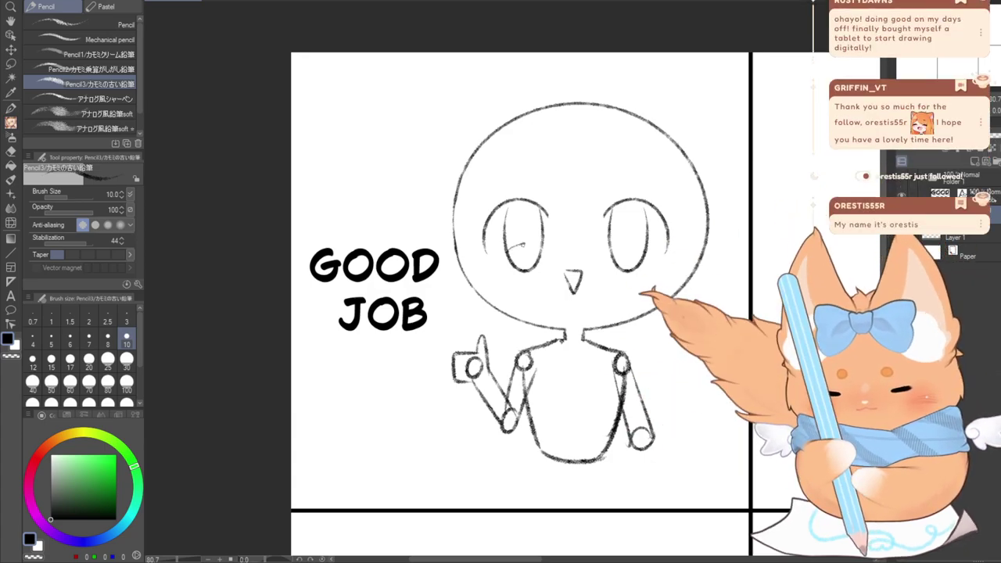
drag(525, 243, 539, 243)
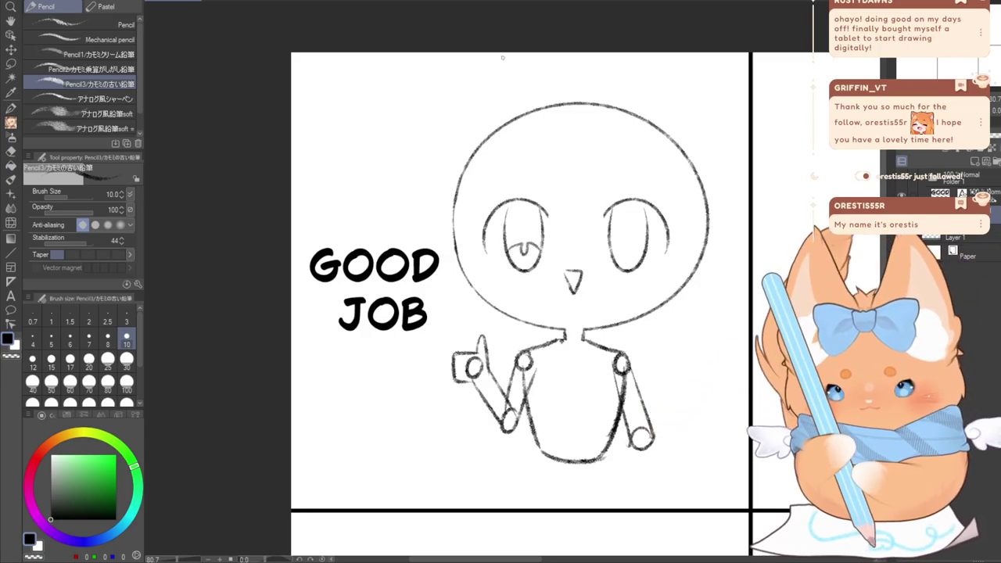
key(ctrl+z)
key(ctrl+z)
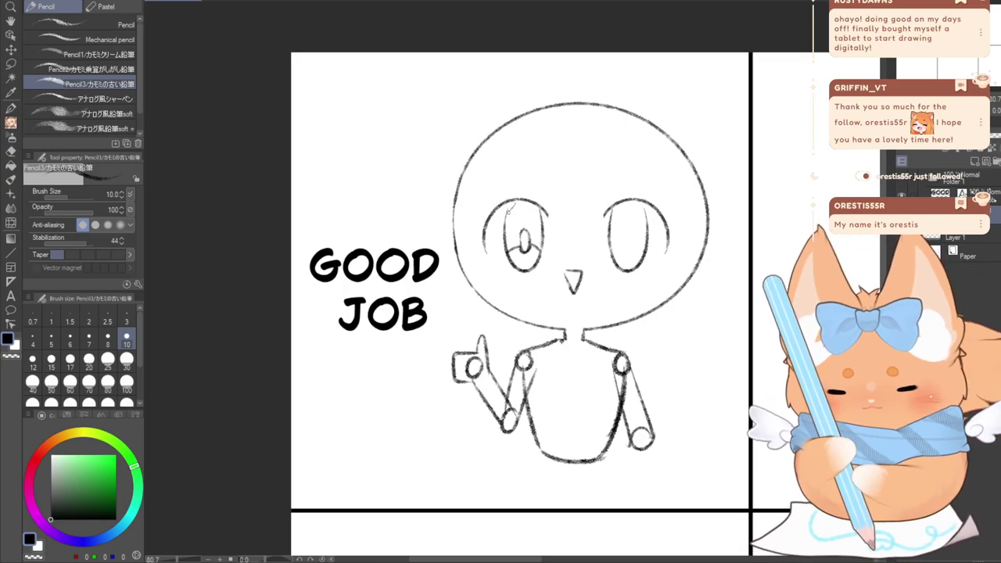
key(ctrl+z)
key(ctrl+z)
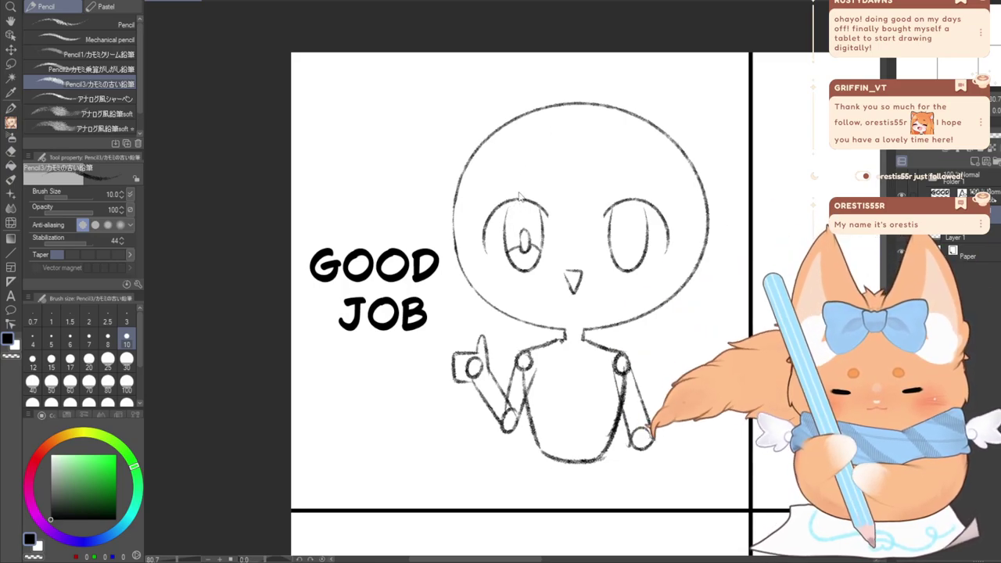
Hatch the upper part of the left-hand iris and give the right-hand iris a matching pupil, curved lines and hatching
mouse_move(513, 212)
mouse_down()
mouse_move(540, 209)
mouse_move(540, 218)
mouse_up()
mouse_move(529, 237)
mouse_down()
mouse_move(539, 222)
mouse_move(540, 231)
mouse_up()
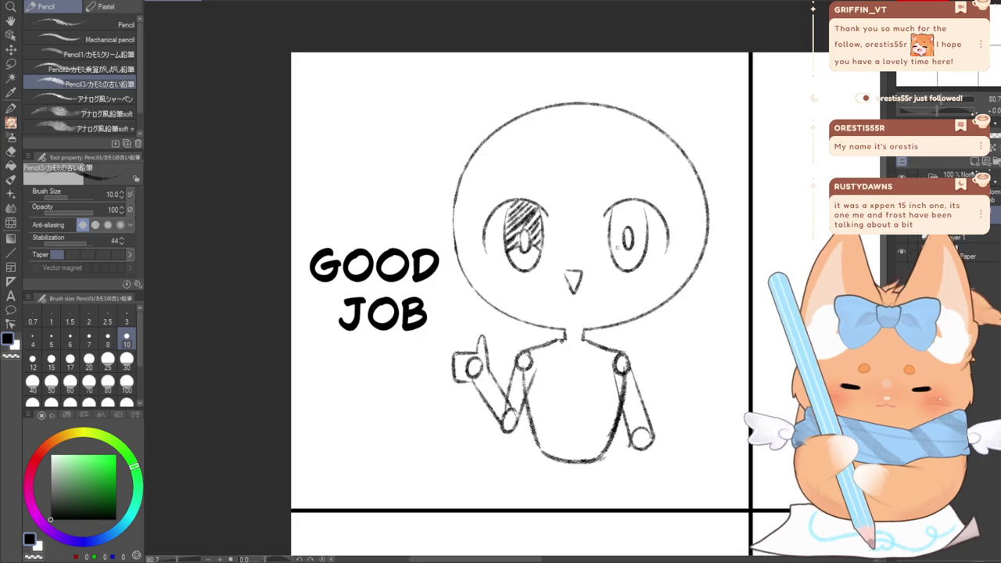
drag(610, 248, 646, 246)
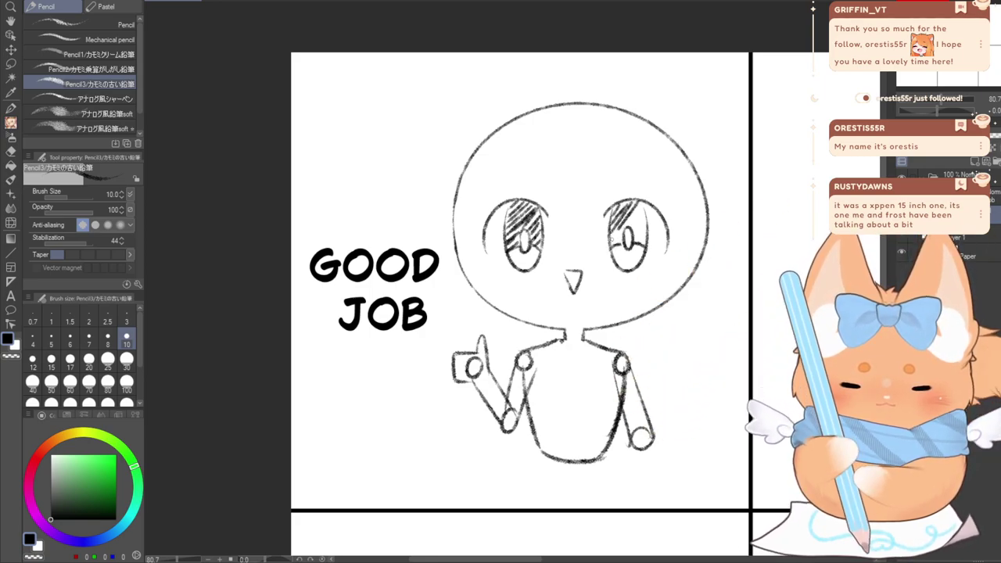
drag(645, 208, 630, 234)
drag(645, 224, 632, 243)
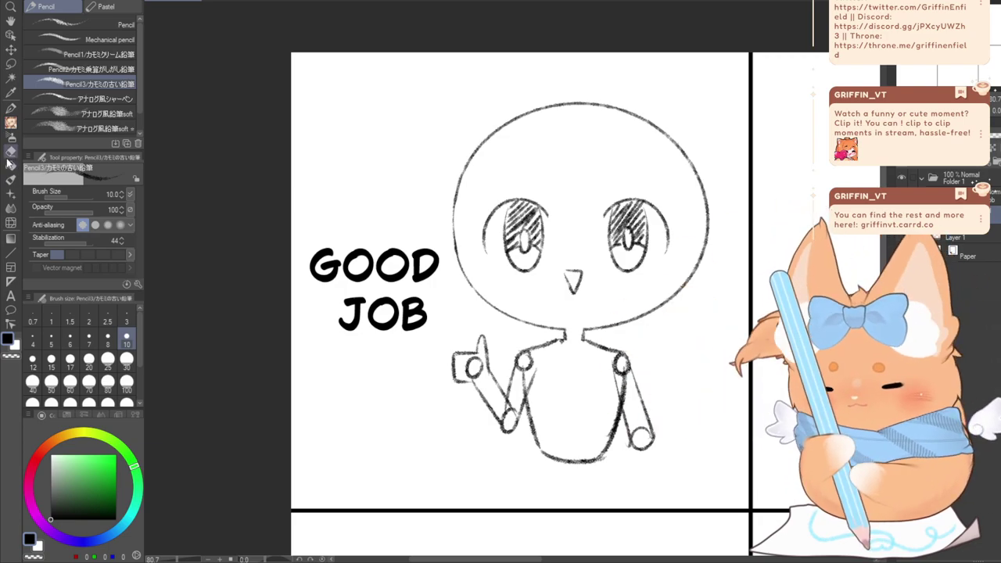
Erase the joint circles and overlapping construction lines at both arms and the thumbs-up hand, and return to the pencil
click(11, 152)
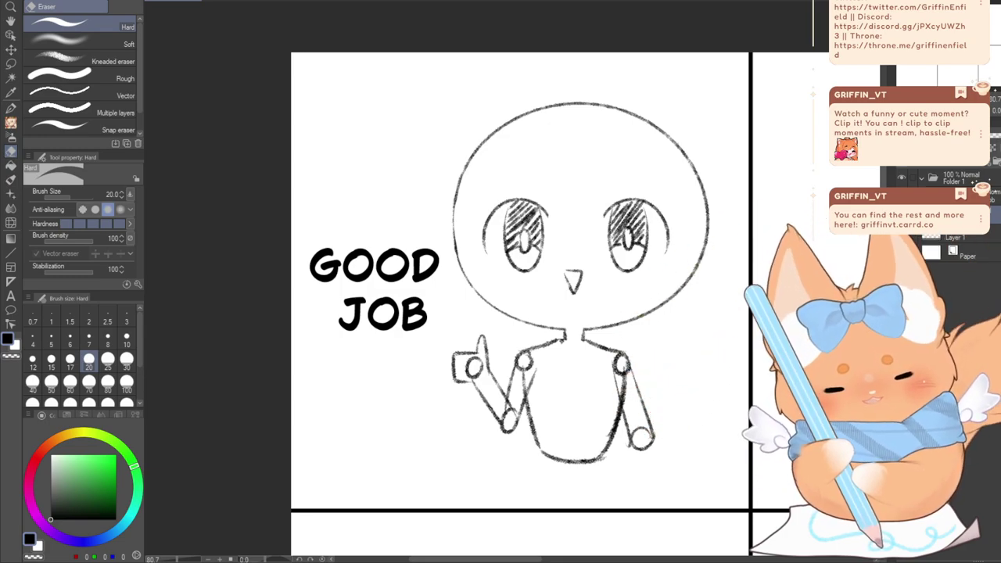
mouse_move(535, 371)
mouse_down()
mouse_move(521, 377)
mouse_move(531, 359)
mouse_move(520, 387)
mouse_move(530, 355)
mouse_move(515, 401)
mouse_up()
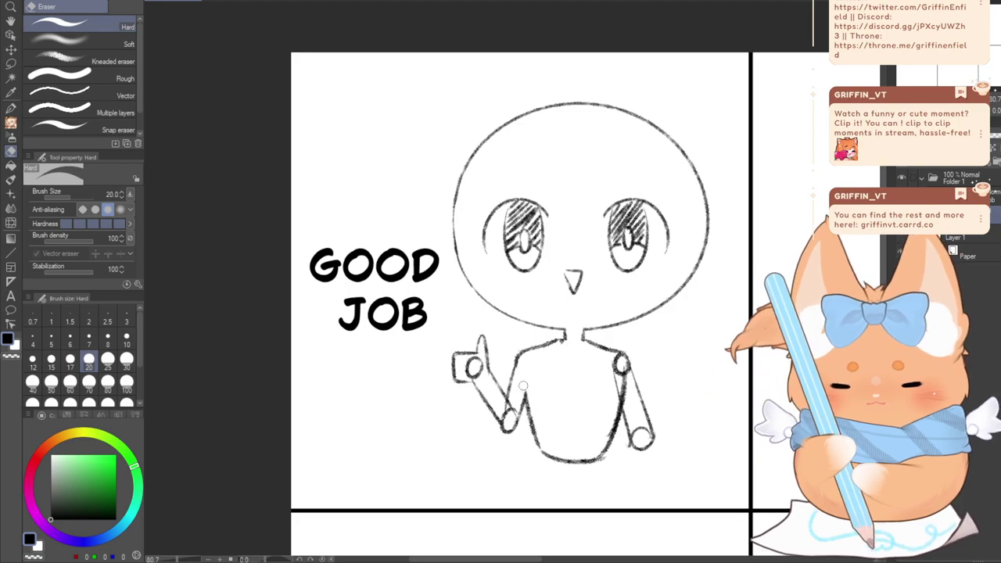
mouse_move(620, 364)
mouse_down()
mouse_move(611, 394)
mouse_move(611, 357)
mouse_move(628, 386)
mouse_move(623, 358)
mouse_up()
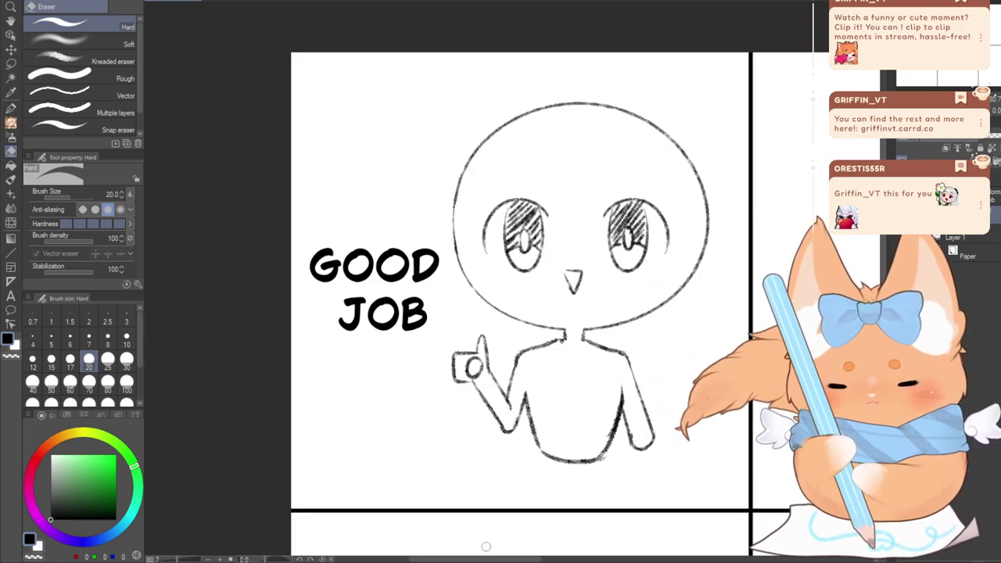
mouse_move(476, 374)
mouse_down()
mouse_move(481, 363)
mouse_move(469, 369)
mouse_up()
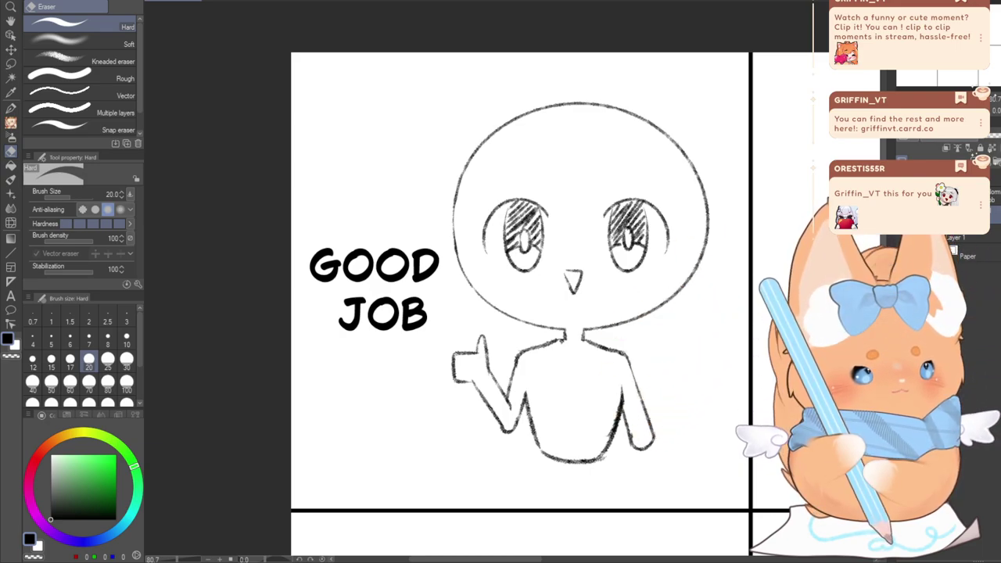
click(9, 125)
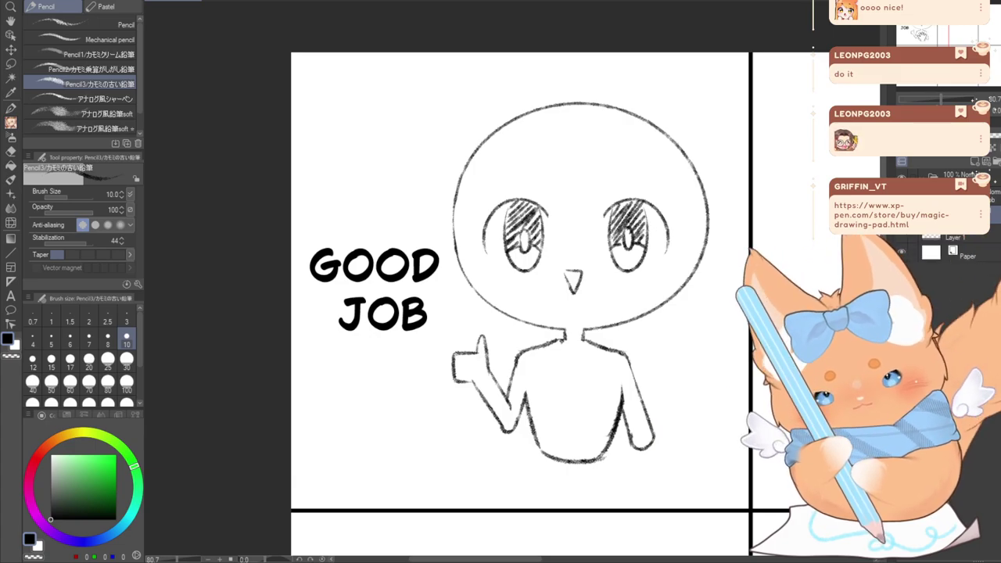
drag(921, 35, 925, 34)
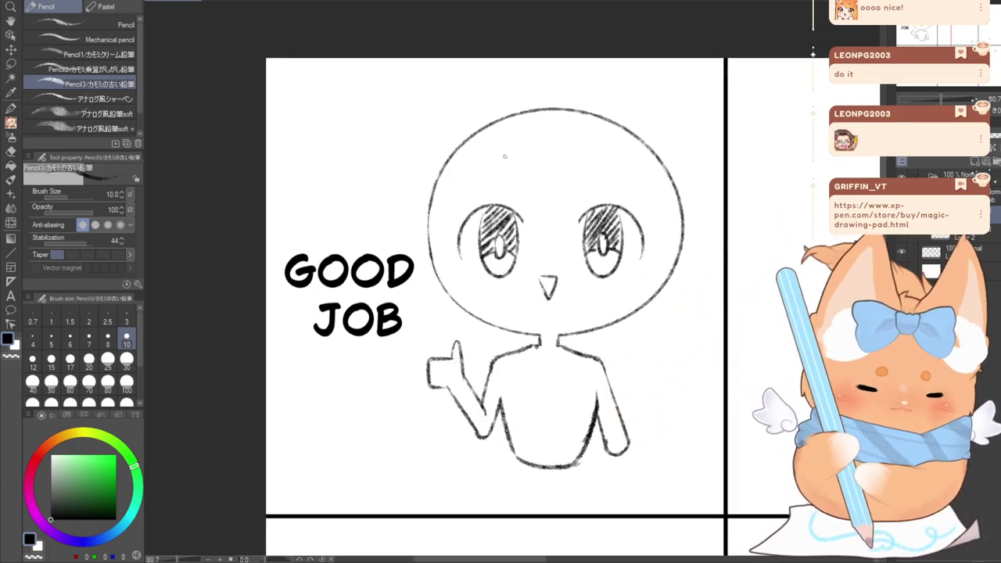
drag(497, 151, 535, 227)
key(ctrl+z)
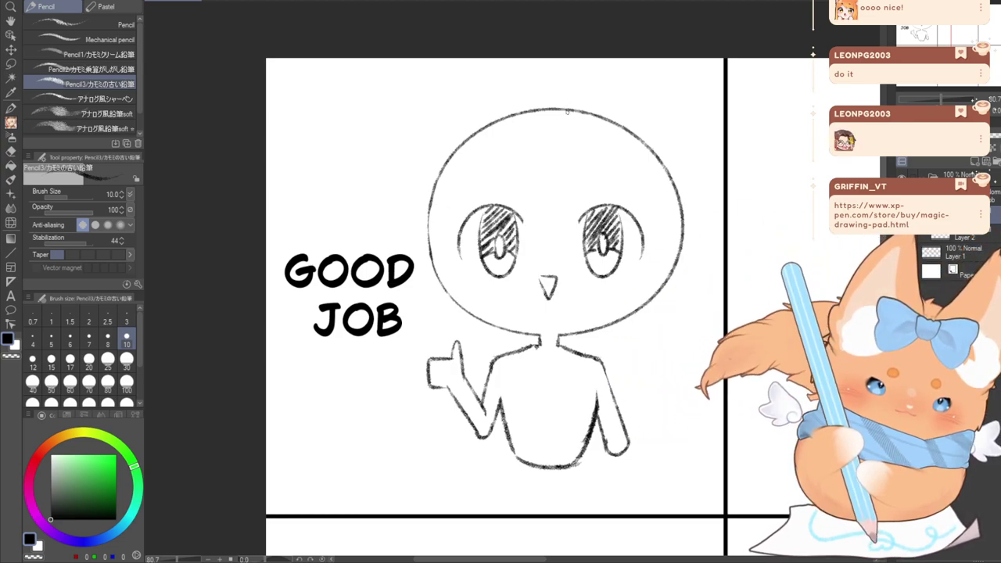
mouse_move(557, 116)
mouse_down()
mouse_move(693, 189)
mouse_move(673, 387)
mouse_up()
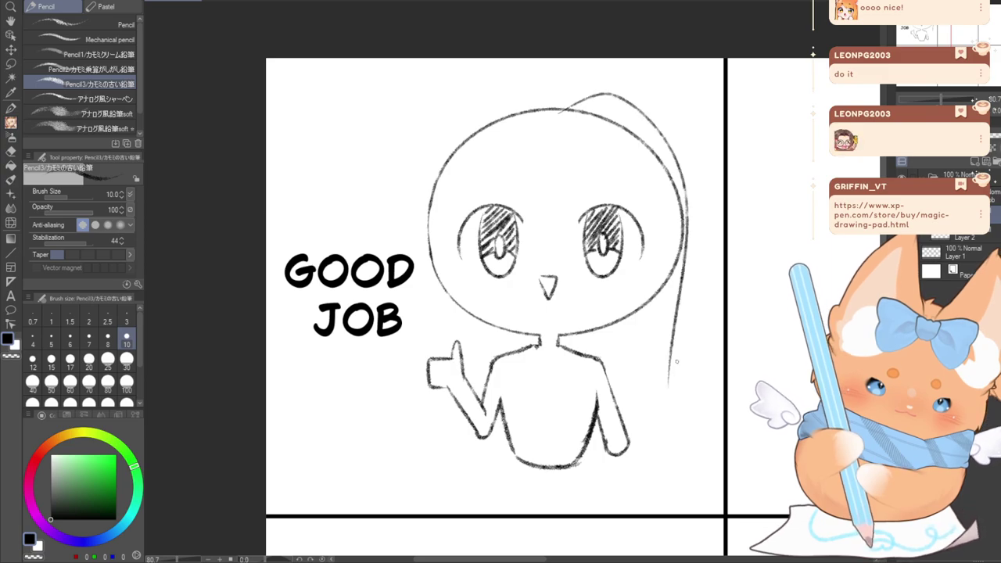
key(ctrl+z)
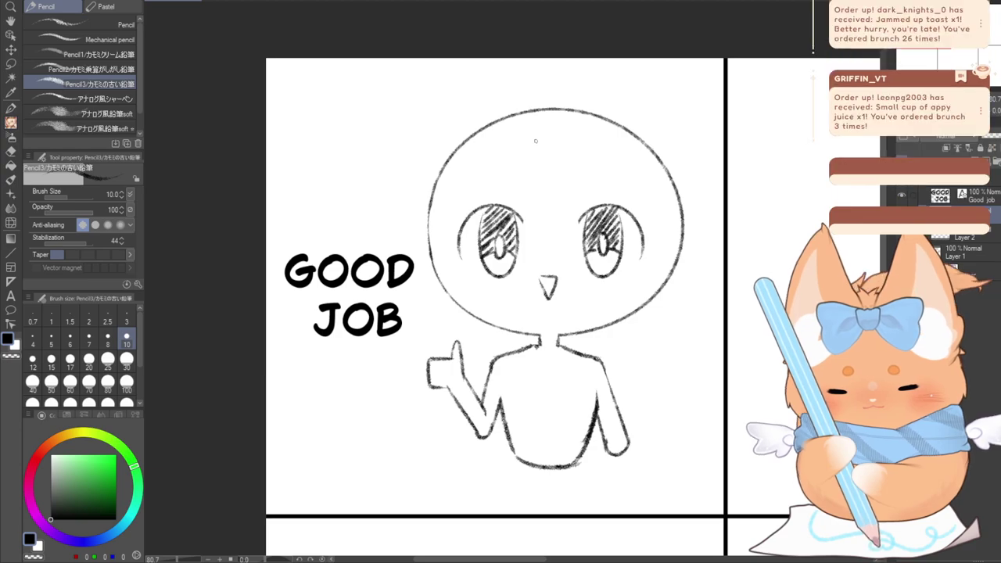
click(50, 364)
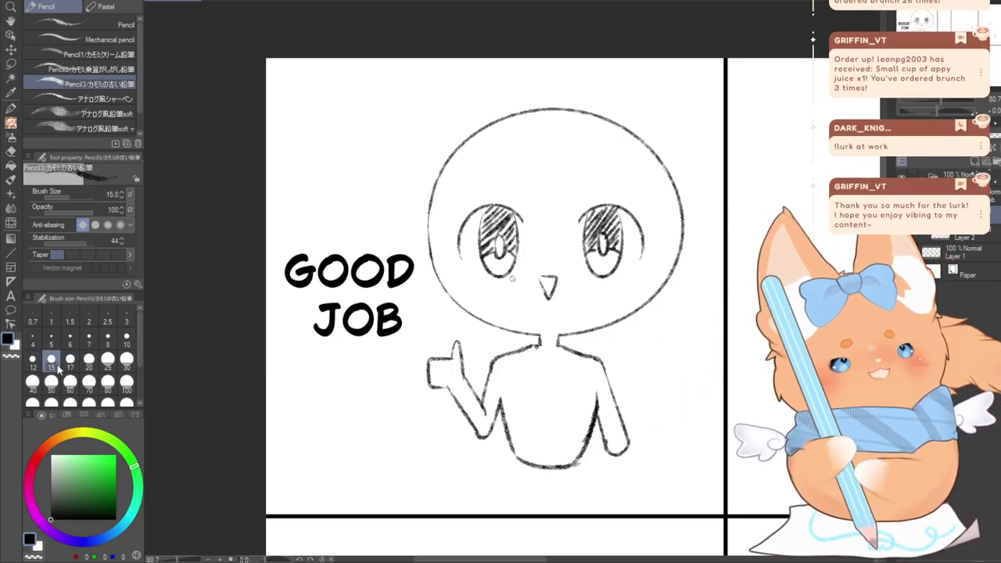
mouse_move(524, 122)
mouse_down()
mouse_move(513, 155)
mouse_move(534, 210)
mouse_up()
key(ctrl+z)
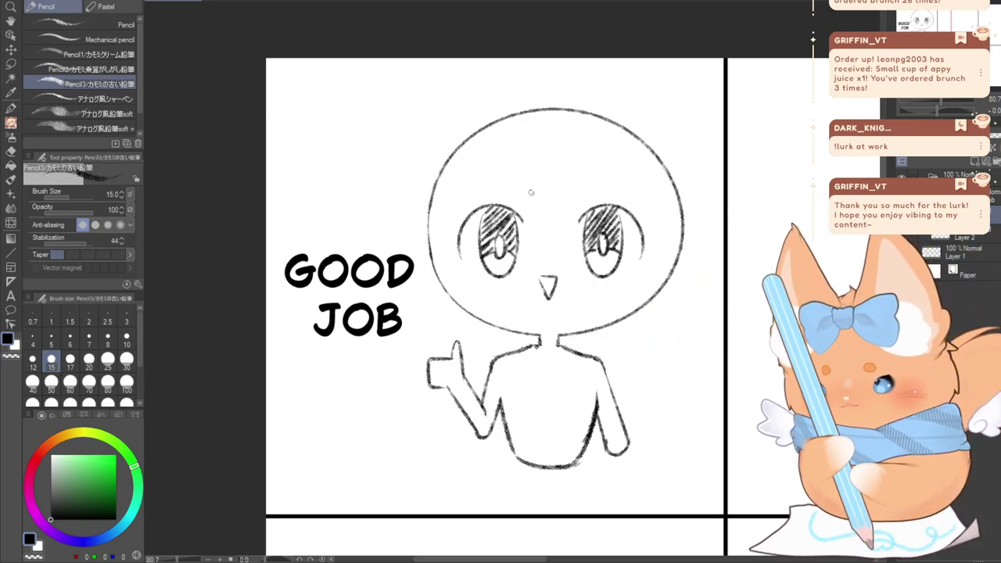
click(126, 338)
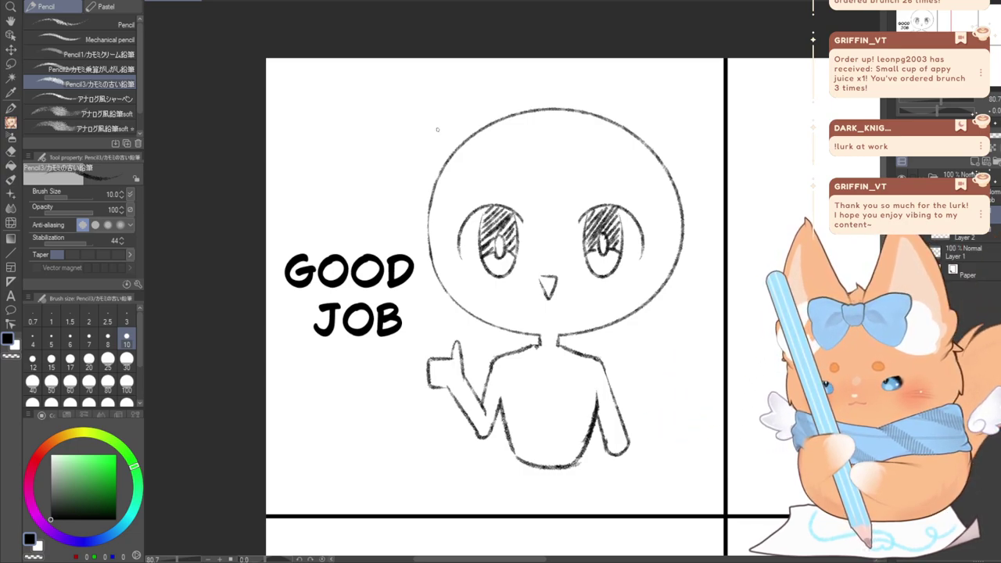
drag(522, 122, 522, 227)
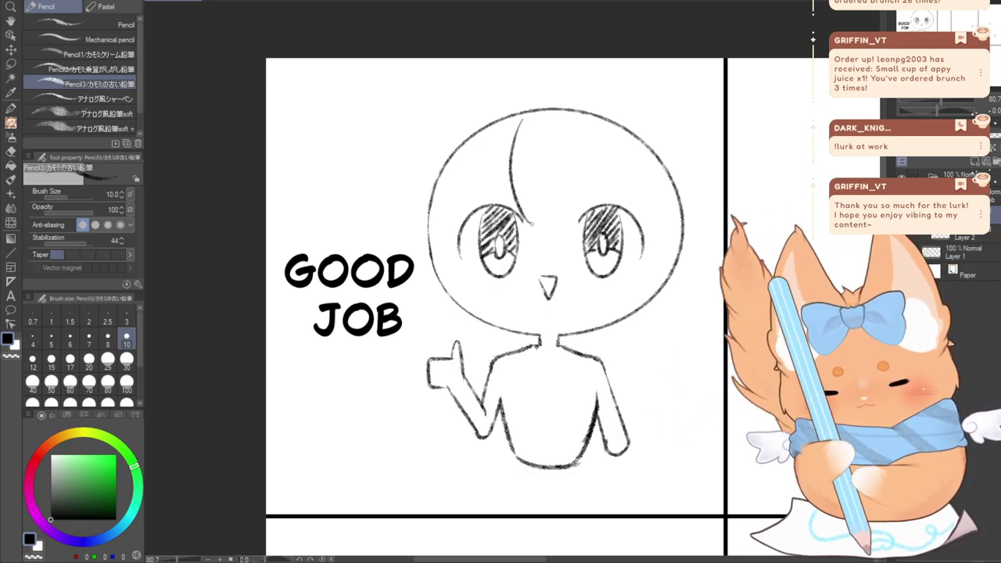
key(ctrl+z)
mouse_move(514, 119)
mouse_down()
mouse_move(507, 180)
mouse_move(524, 229)
mouse_up()
key(ctrl+z)
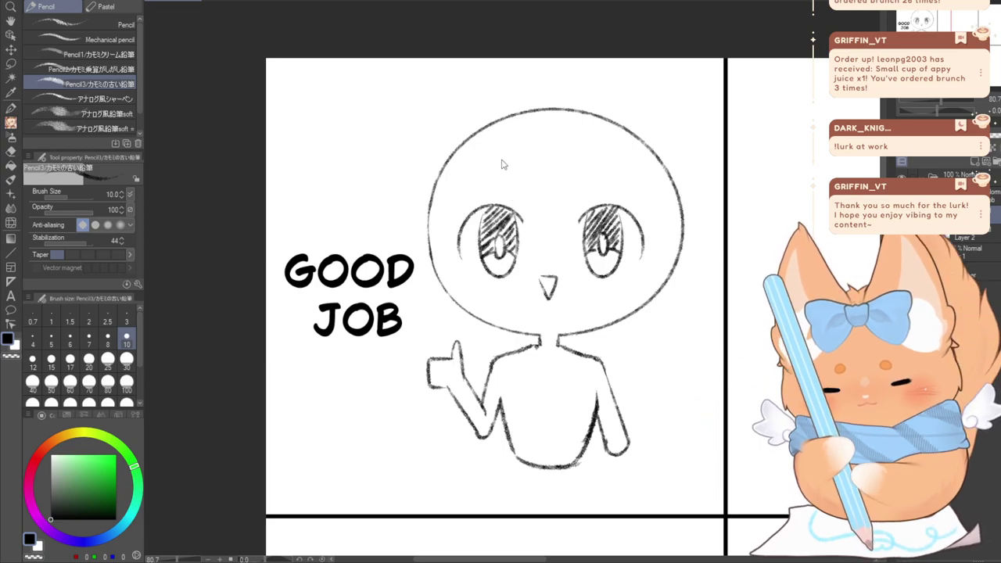
Pencil curved fringe strands from the crown, sweeping between the eyes toward the right-hand iris, with small arched strokes above that eye
drag(512, 122, 523, 228)
mouse_move(510, 183)
mouse_down()
mouse_move(584, 244)
mouse_move(601, 198)
mouse_move(580, 203)
mouse_up()
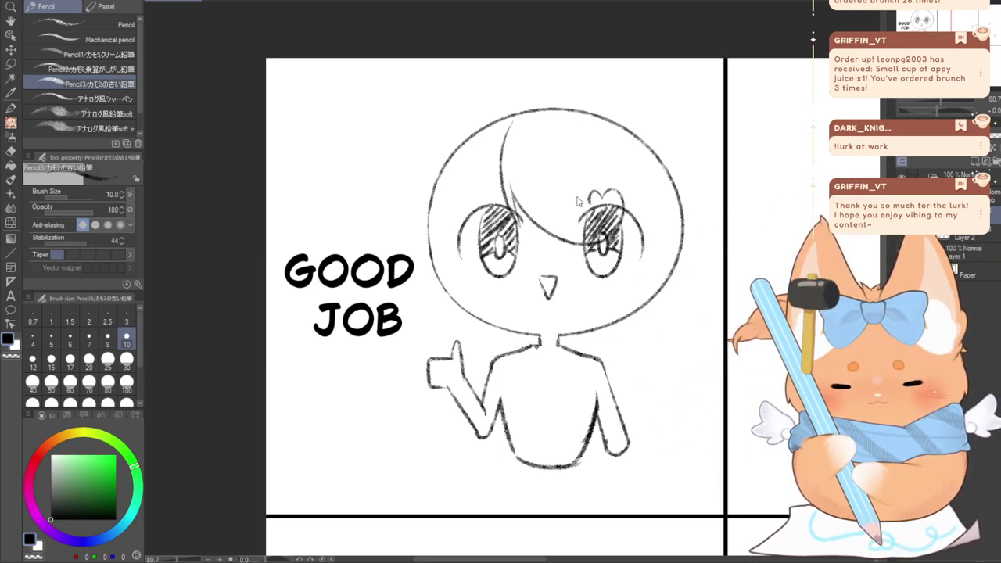
key(ctrl+z)
key(ctrl+z)
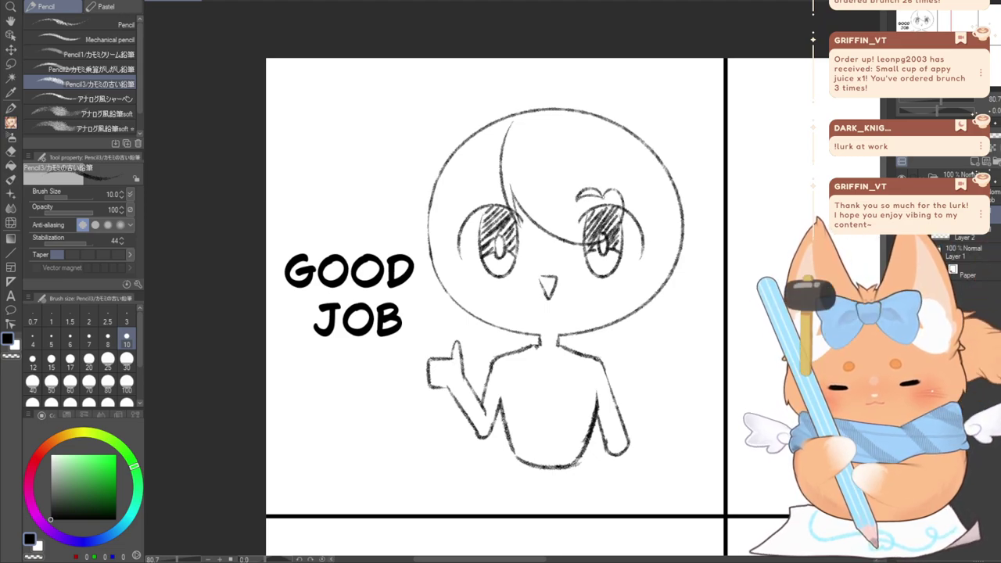
mouse_move(532, 133)
mouse_down()
mouse_move(539, 202)
mouse_move(582, 241)
mouse_move(559, 262)
mouse_up()
key(ctrl+z)
mouse_move(519, 205)
mouse_down()
mouse_move(554, 250)
mouse_move(613, 284)
mouse_up()
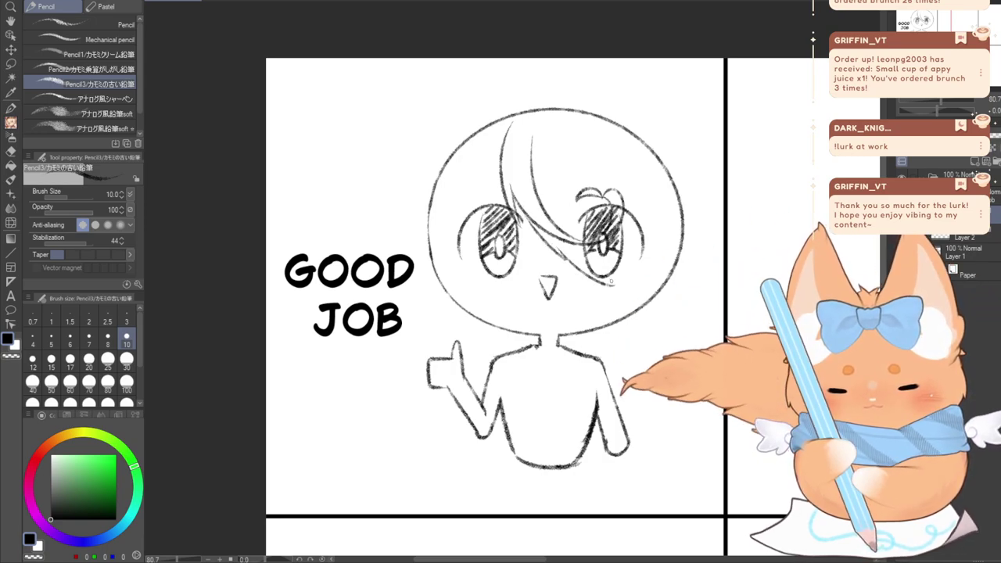
key(ctrl+z)
key(ctrl+z)
drag(529, 216, 623, 276)
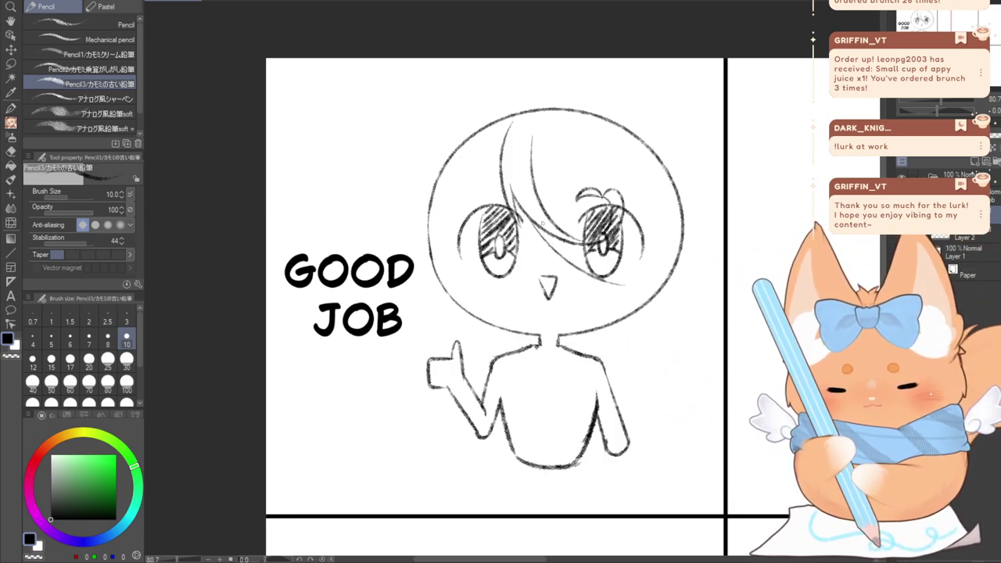
key(ctrl+z)
mouse_move(535, 227)
mouse_down()
mouse_move(570, 261)
mouse_move(627, 281)
mouse_up()
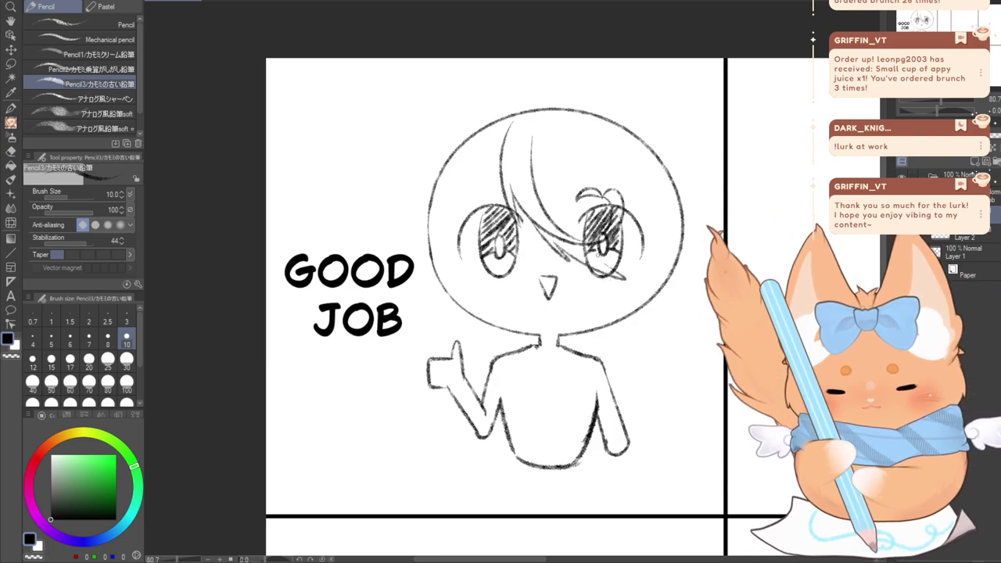
key(ctrl+z)
key(ctrl+z)
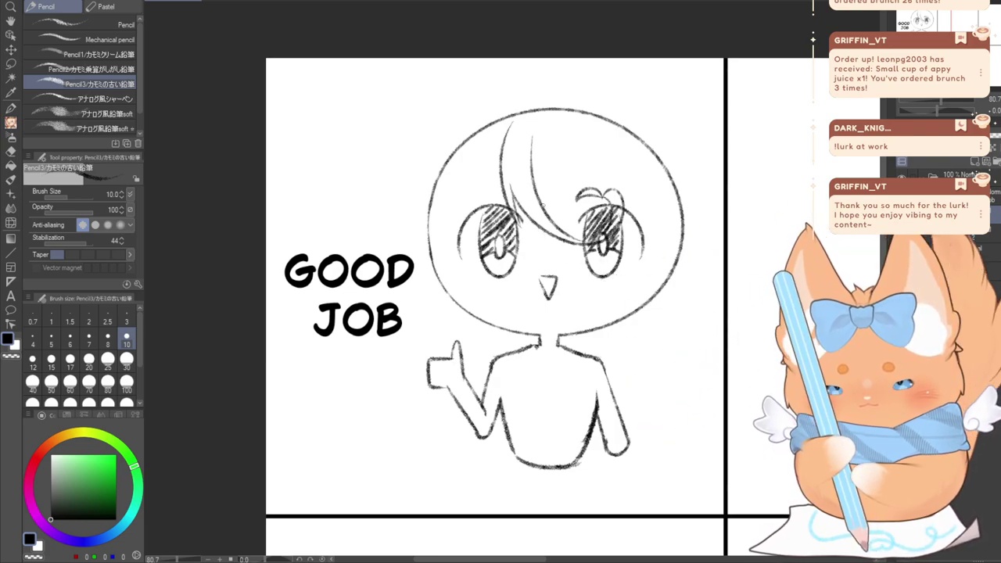
Pencil another fringe strand sweeping from between the eyes across the right-hand iris to a point beyond that eye, retrying until the curve fits
mouse_move(540, 201)
mouse_down()
mouse_move(579, 227)
mouse_move(647, 242)
mouse_up()
key(ctrl+z)
key(ctrl+z)
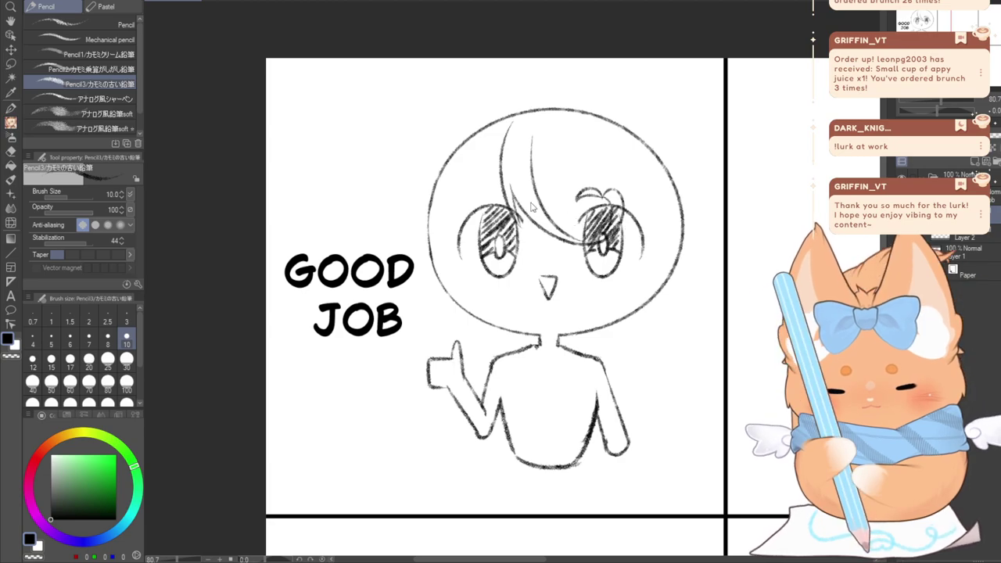
drag(531, 183, 577, 233)
key(ctrl+z)
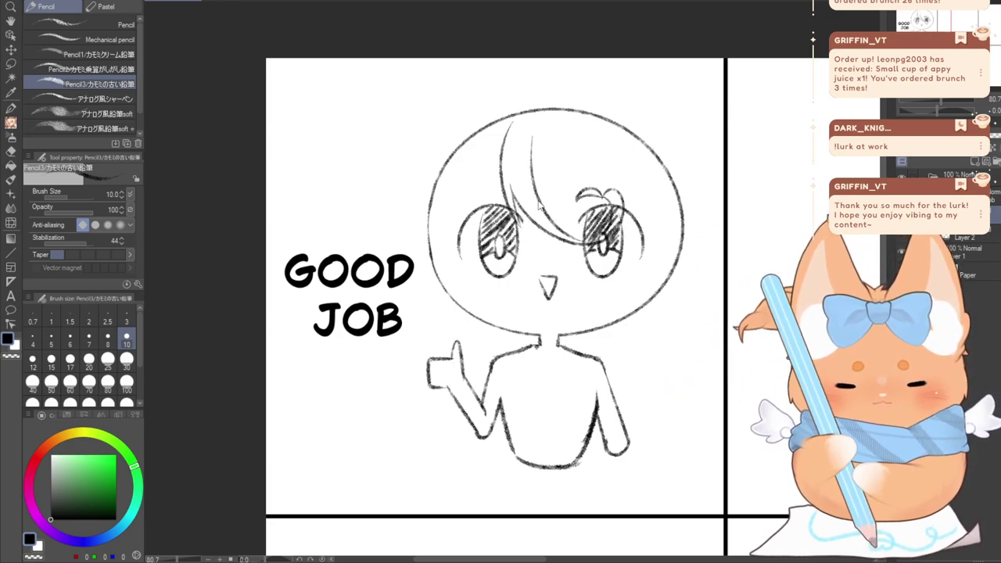
mouse_move(535, 189)
mouse_down()
mouse_move(567, 226)
mouse_move(613, 236)
mouse_up()
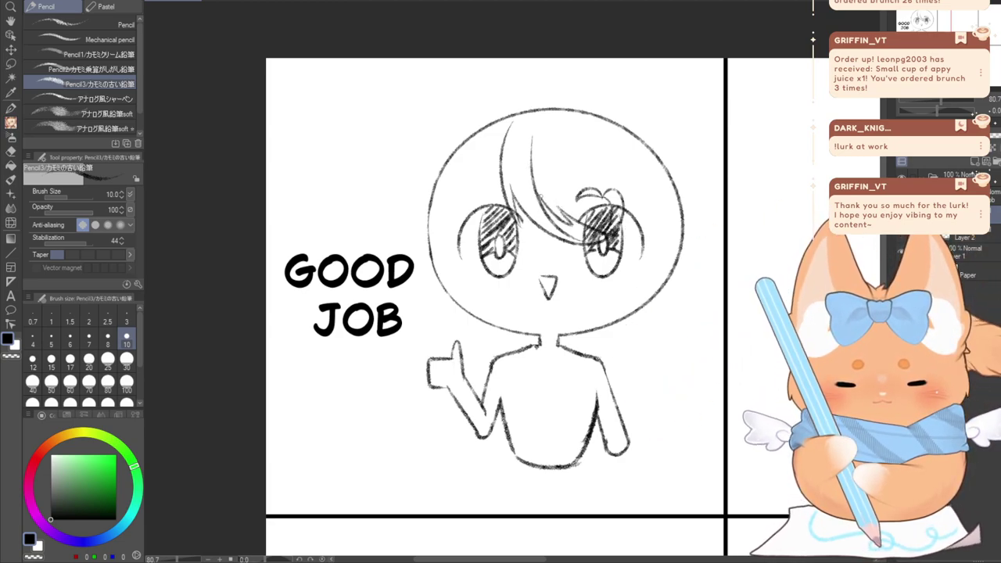
key(ctrl+z)
mouse_move(561, 210)
mouse_down()
mouse_move(602, 235)
mouse_move(653, 239)
mouse_up()
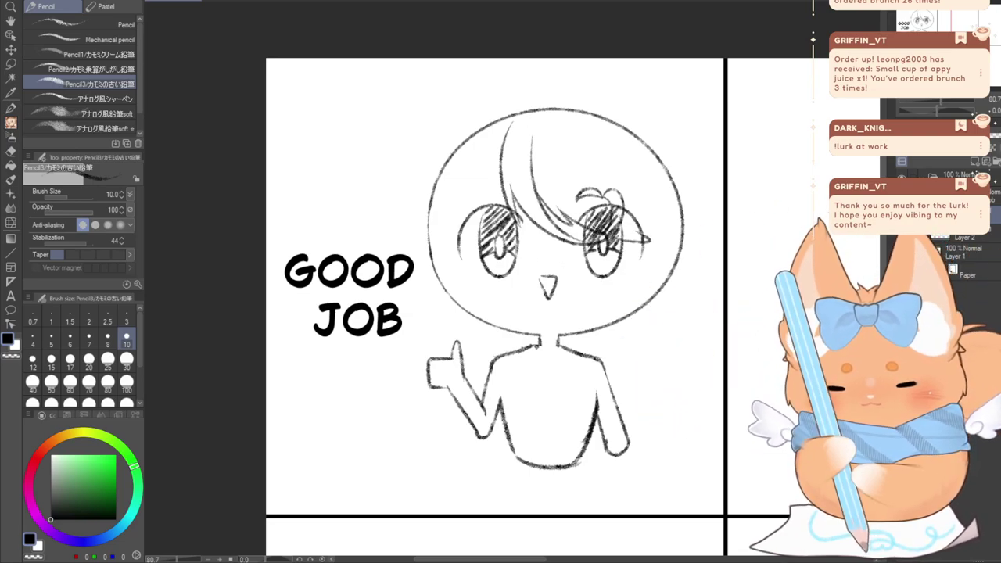
Pencil fringe strands from the crown down to the outer corner above the left-hand eye, ending in pointed tips
drag(502, 136, 454, 213)
key(ctrl+z)
drag(503, 144, 467, 219)
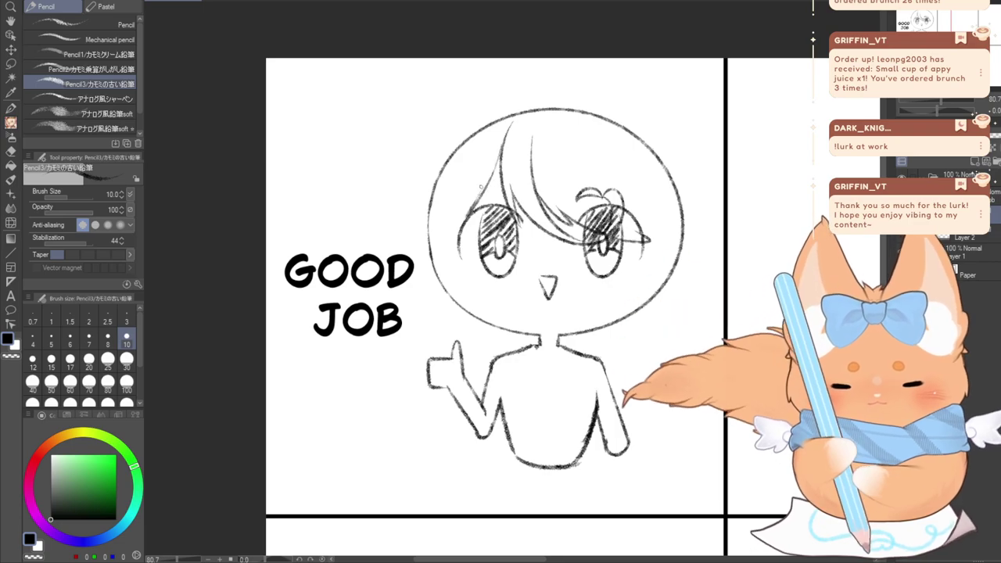
key(ctrl+z)
drag(501, 151, 458, 221)
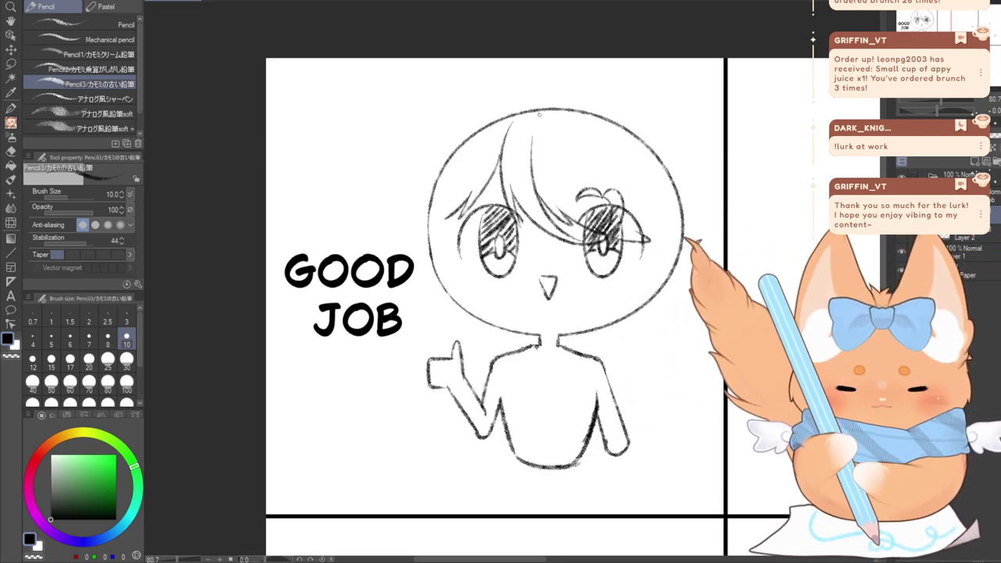
Pencil a long strand curving from the crown down beside the right-hand eye, with a short parallel stroke near the parting
mouse_move(555, 125)
mouse_down()
mouse_move(612, 143)
mouse_move(642, 210)
mouse_up()
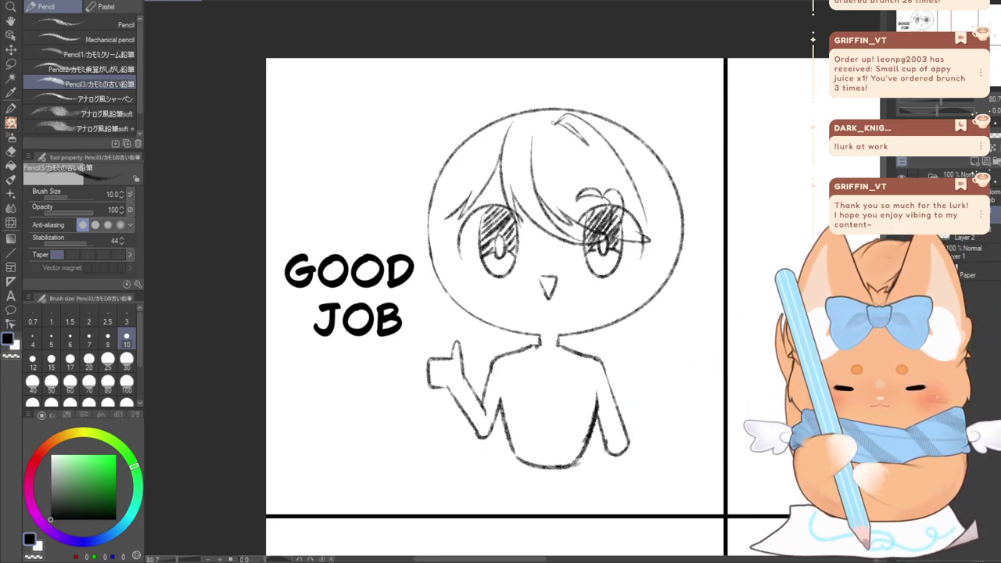
key(ctrl+z)
drag(559, 123, 587, 142)
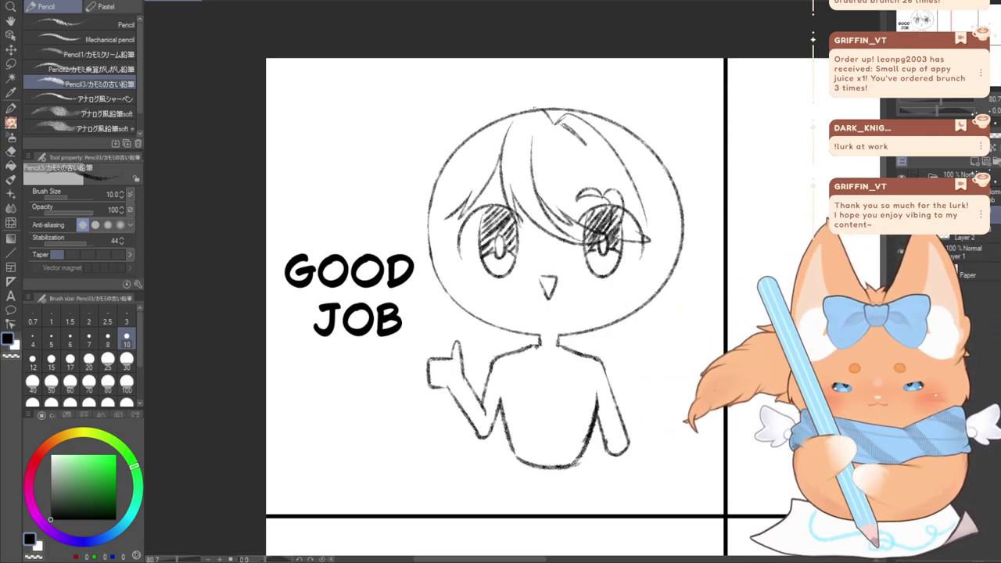
Erase the upper end of the left-hand fringe strand near the crown and return to the pencil
drag(541, 108, 456, 164)
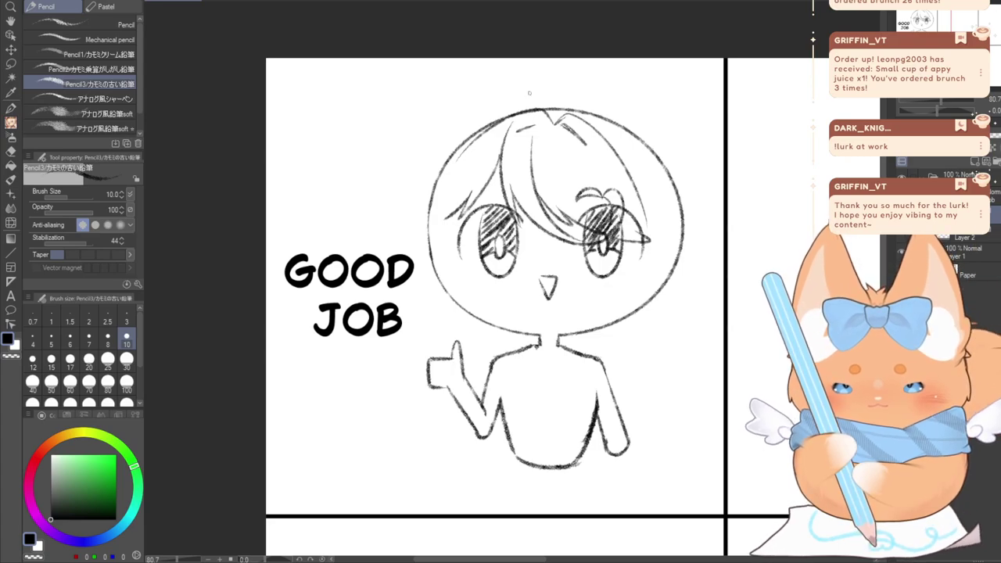
key(ctrl+z)
key(e)
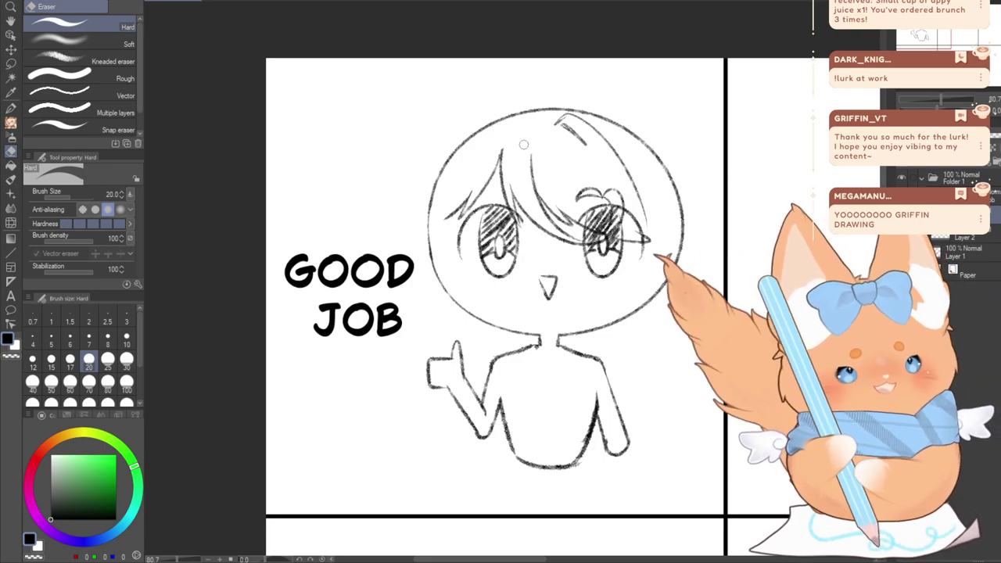
click(11, 123)
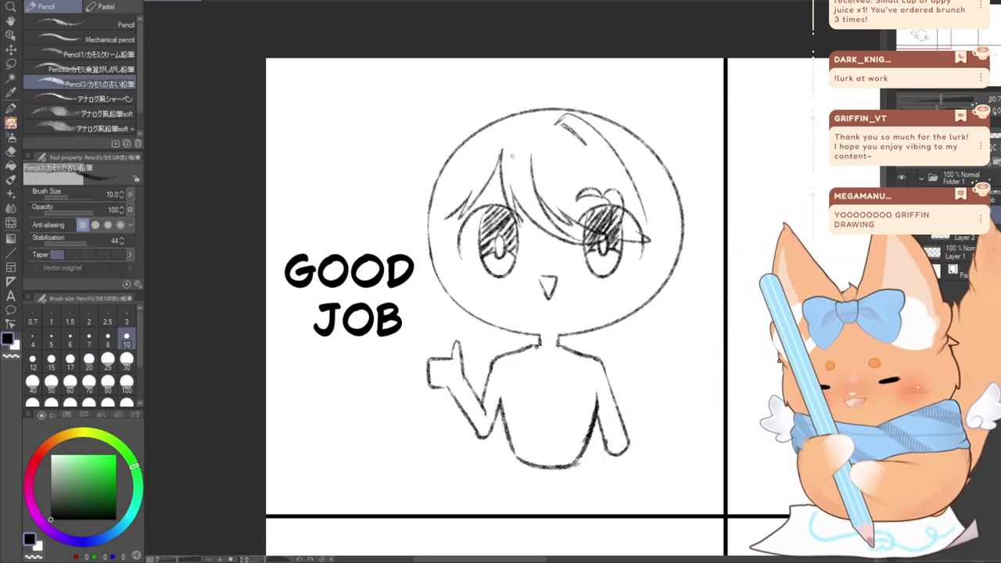
Pencil the hair outline from the parting along the left-hand side of the head, adding a short parting stroke and an extra fringe strand
mouse_move(543, 114)
mouse_down()
mouse_move(502, 119)
mouse_move(420, 194)
mouse_up()
key(ctrl+z)
mouse_move(555, 123)
mouse_down()
mouse_move(511, 121)
mouse_move(458, 171)
mouse_up()
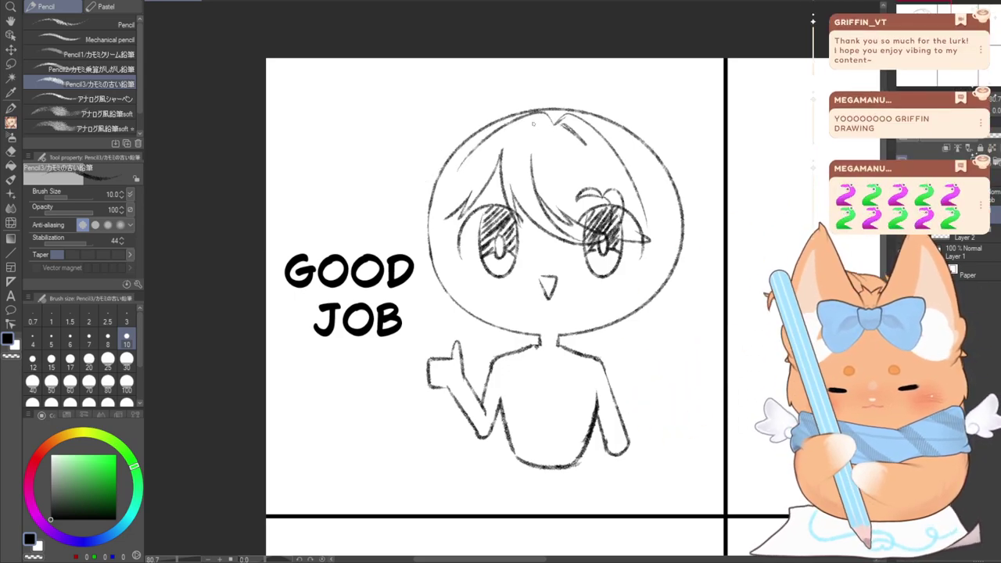
key(ctrl+z)
drag(545, 112, 432, 204)
key(ctrl+z)
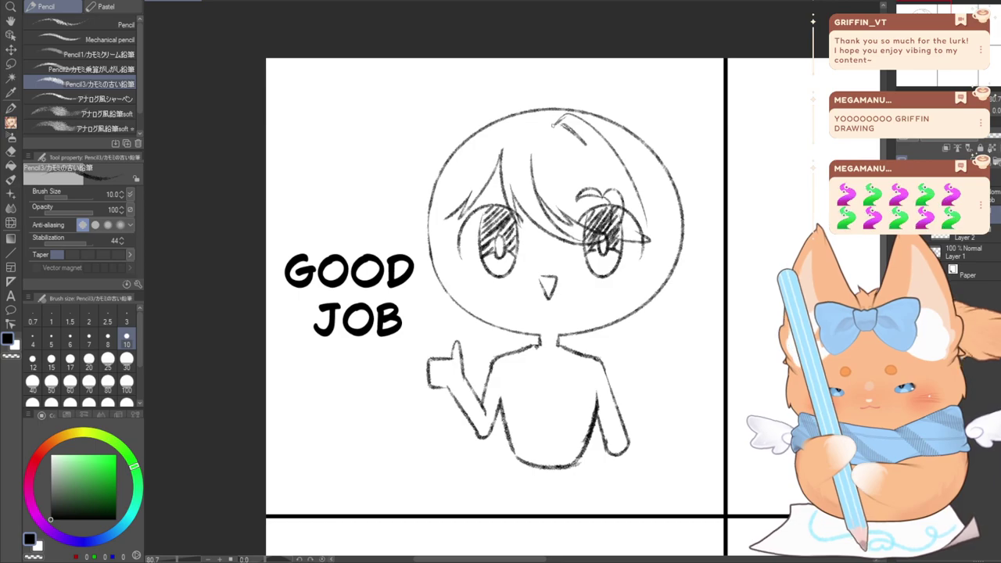
drag(538, 111, 445, 242)
key(ctrl+z)
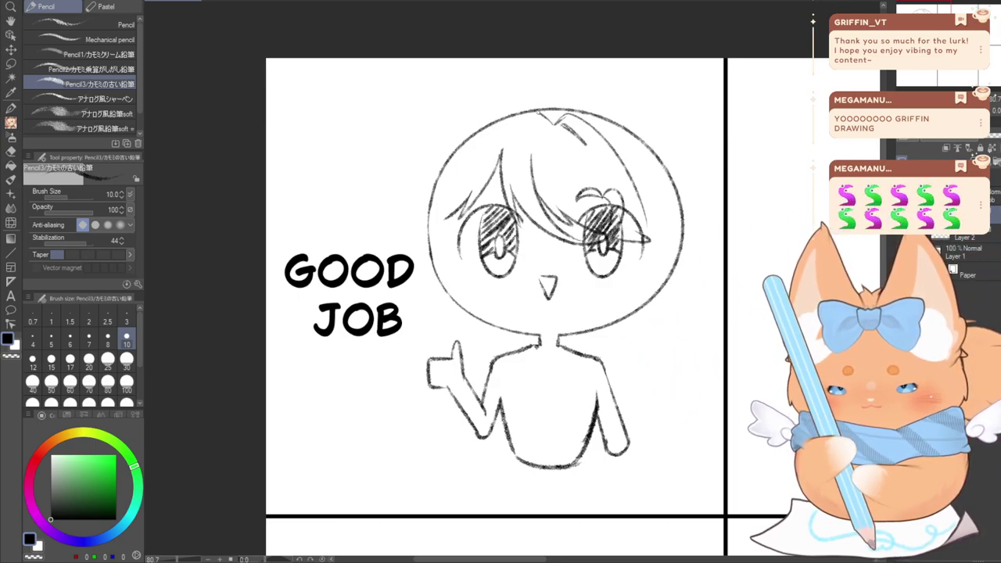
drag(539, 113, 452, 181)
key(ctrl+z)
mouse_move(554, 114)
mouse_down()
mouse_move(509, 116)
mouse_move(428, 202)
mouse_up()
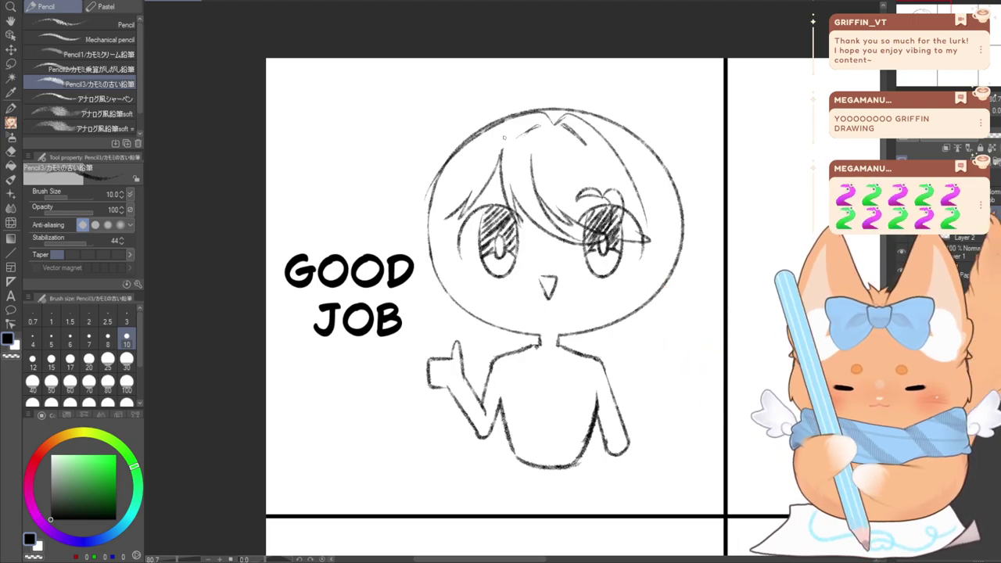
mouse_move(500, 144)
mouse_down()
mouse_move(463, 199)
mouse_move(449, 244)
mouse_up()
key(ctrl+z)
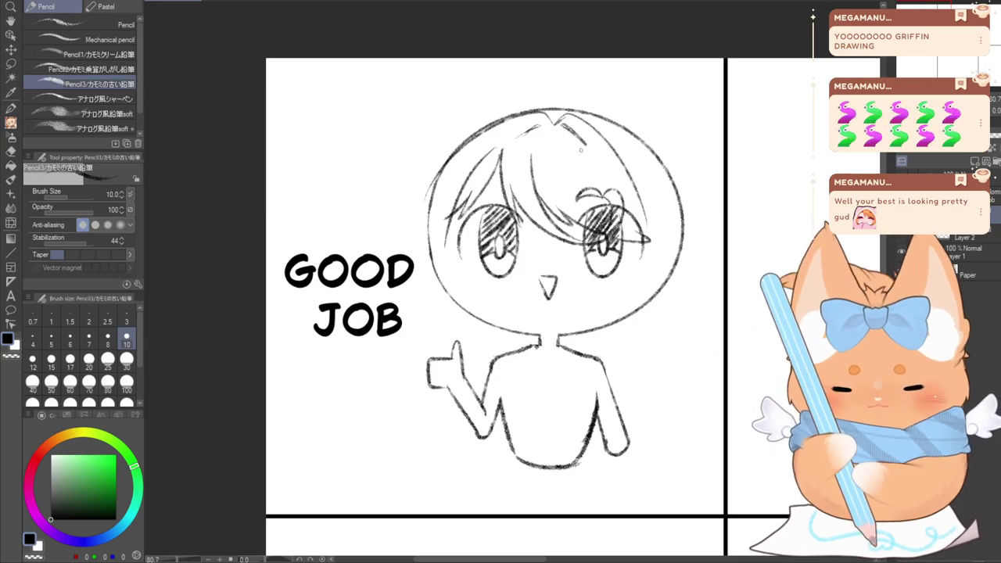
Pencil the right-hand side lock down past the eye to pointed tips below the jaw, with an outer strand curving from the parting
mouse_move(609, 151)
mouse_down()
mouse_move(632, 216)
mouse_move(603, 315)
mouse_up()
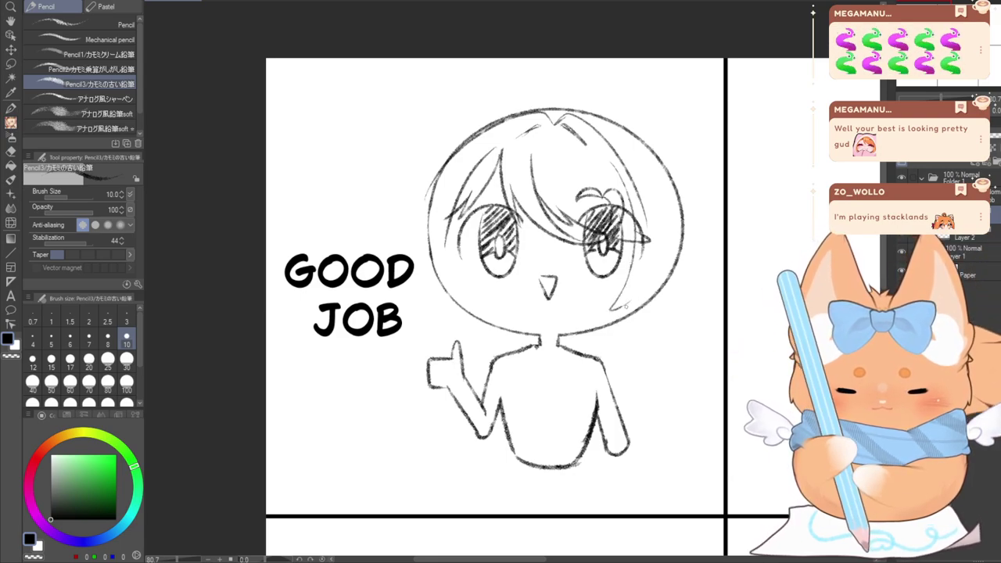
drag(627, 303, 615, 343)
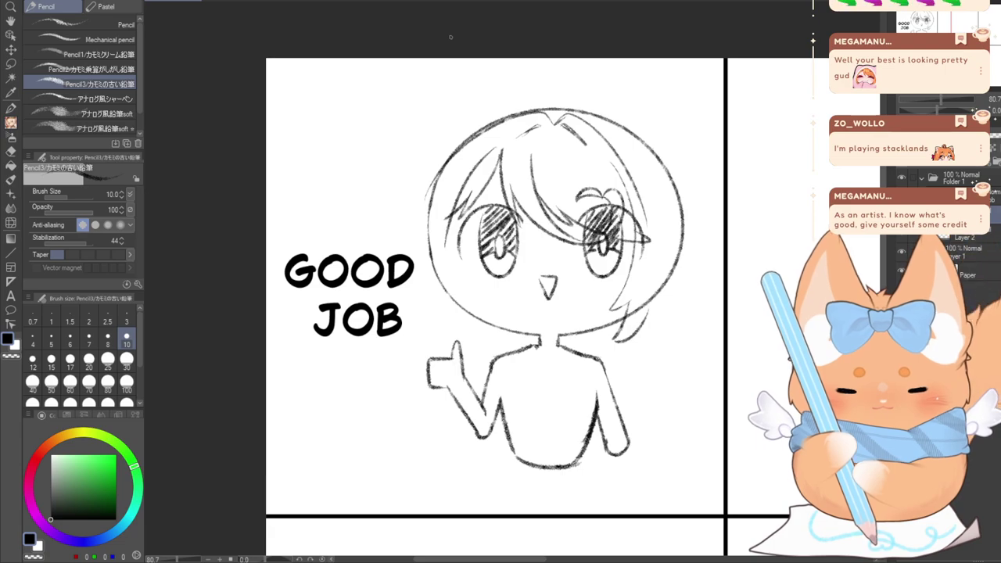
drag(571, 115, 678, 276)
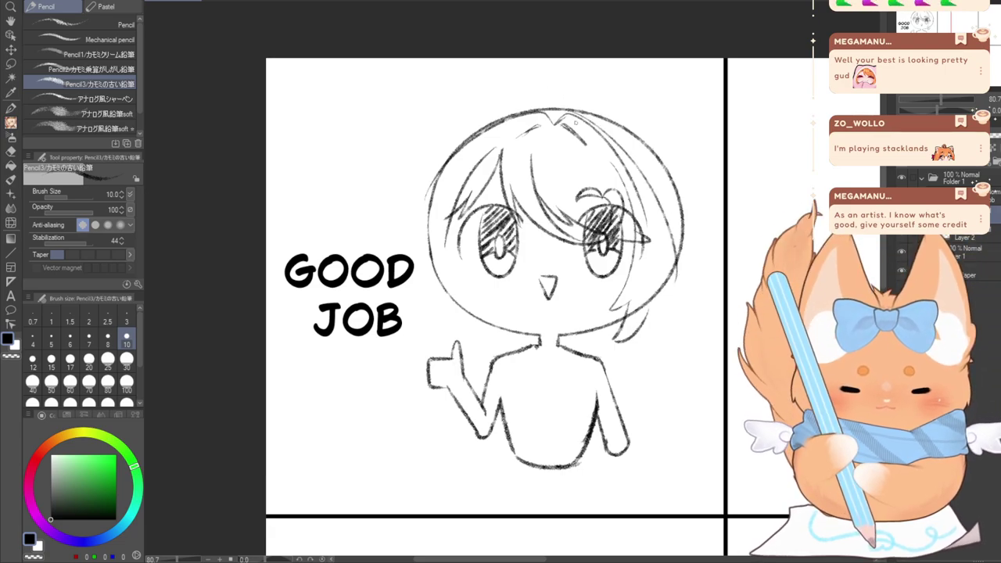
key(ctrl+z)
drag(571, 115, 675, 287)
mouse_move(662, 241)
mouse_down()
mouse_move(671, 289)
mouse_move(634, 333)
mouse_up()
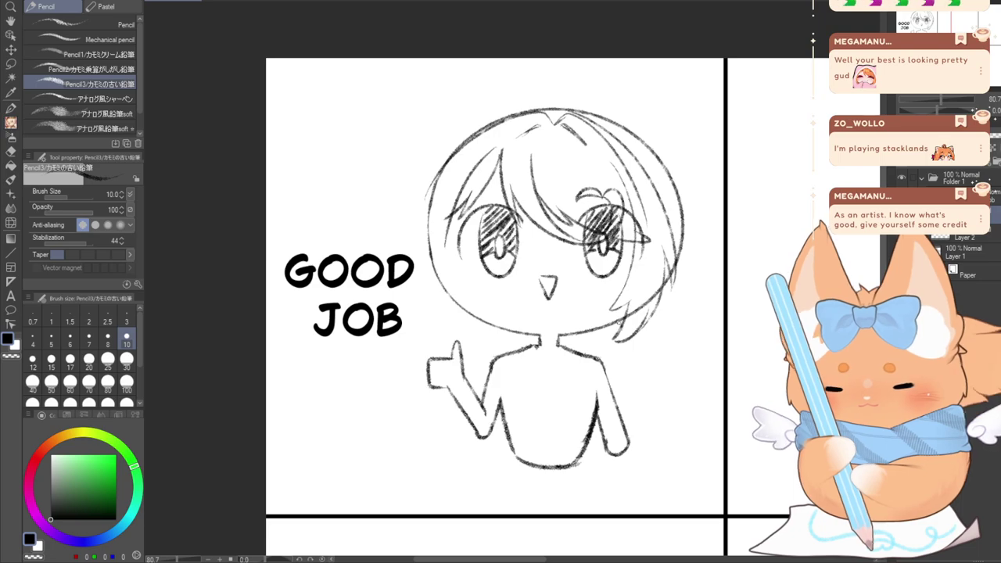
Erase the fringe tip beyond the right-hand eye and pencil an inner strand from the parting down past that eye
key(e)
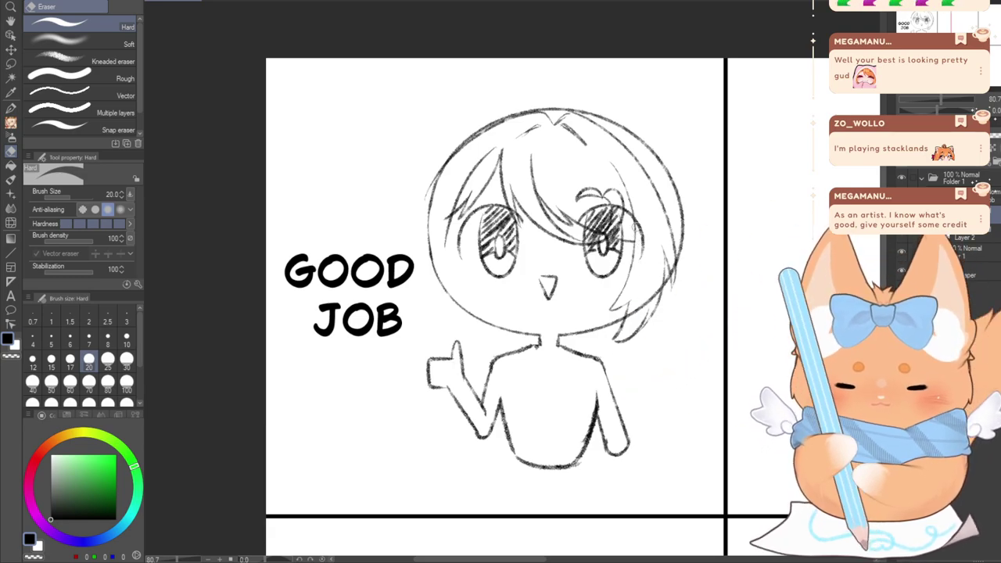
click(11, 123)
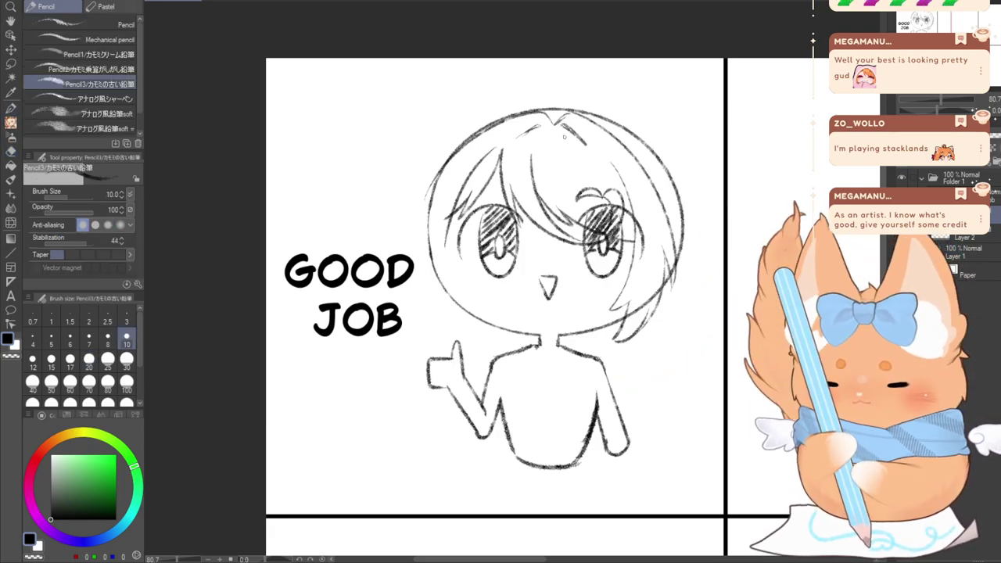
mouse_move(580, 138)
mouse_down()
mouse_move(616, 180)
mouse_move(593, 150)
mouse_move(627, 272)
mouse_up()
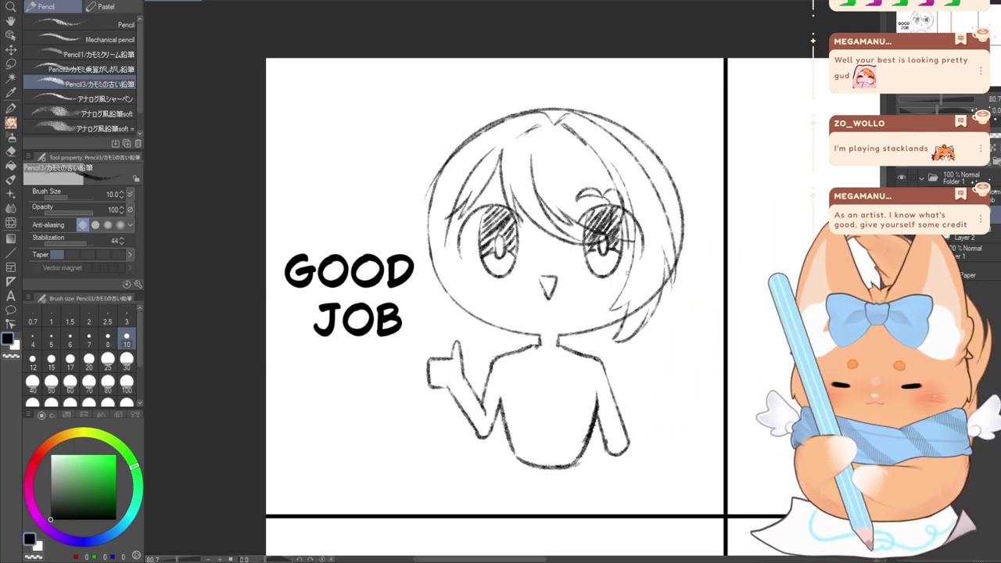
key(ctrl+z)
drag(580, 137, 626, 282)
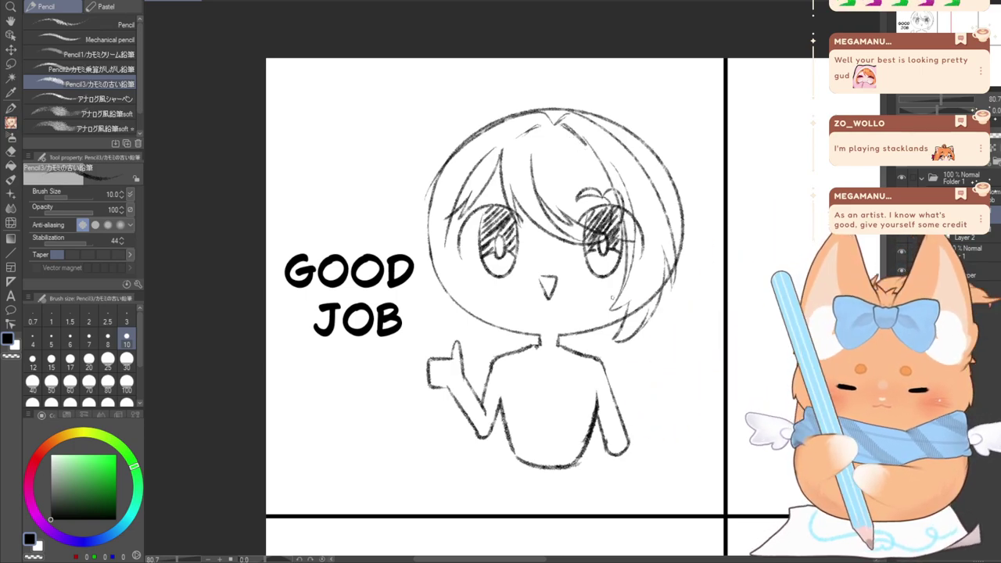
Erase the overlapping older side-lock line beside the right-hand eye and return to the pencil
click(11, 151)
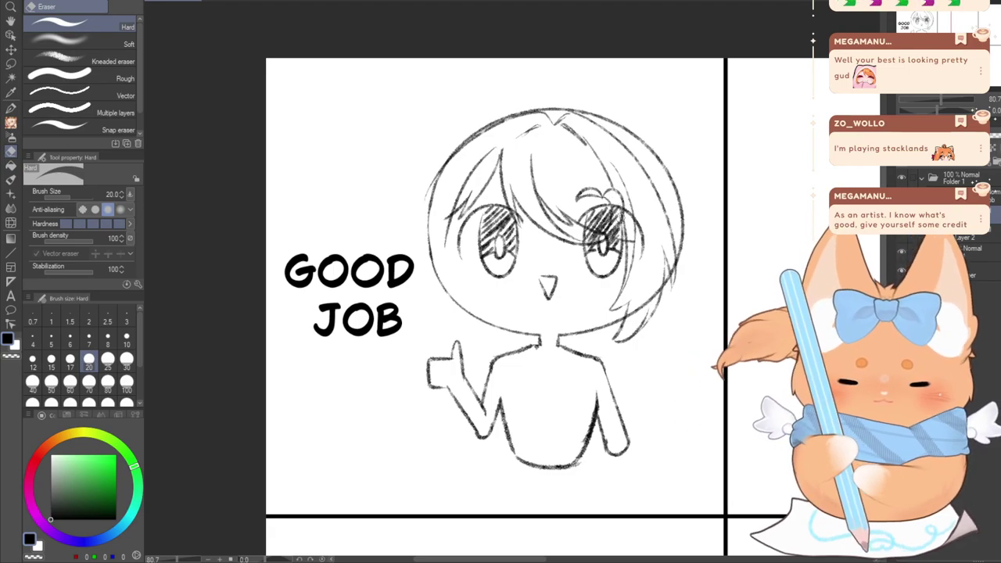
mouse_move(607, 160)
mouse_down()
mouse_move(637, 256)
mouse_move(631, 228)
mouse_move(619, 303)
mouse_up()
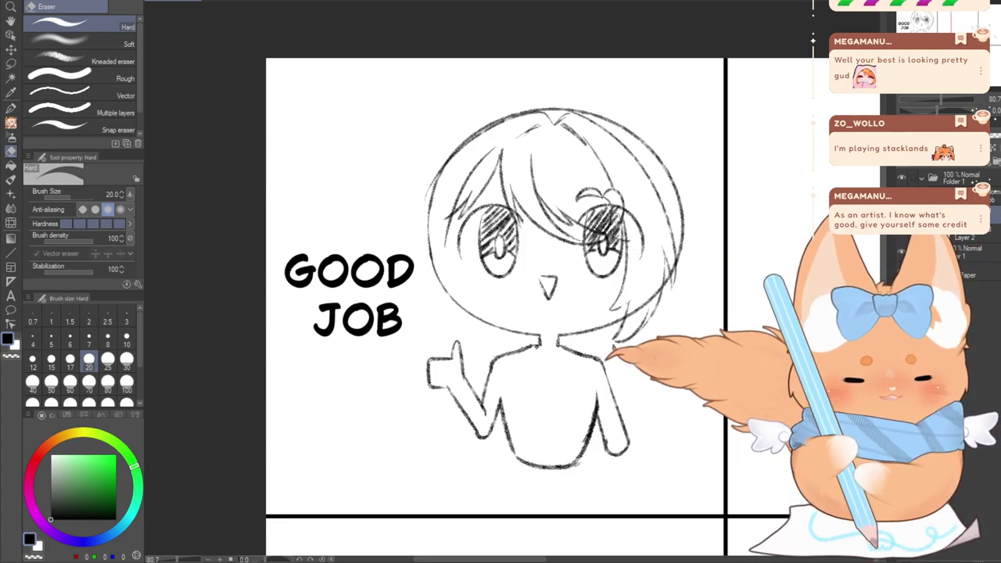
click(11, 137)
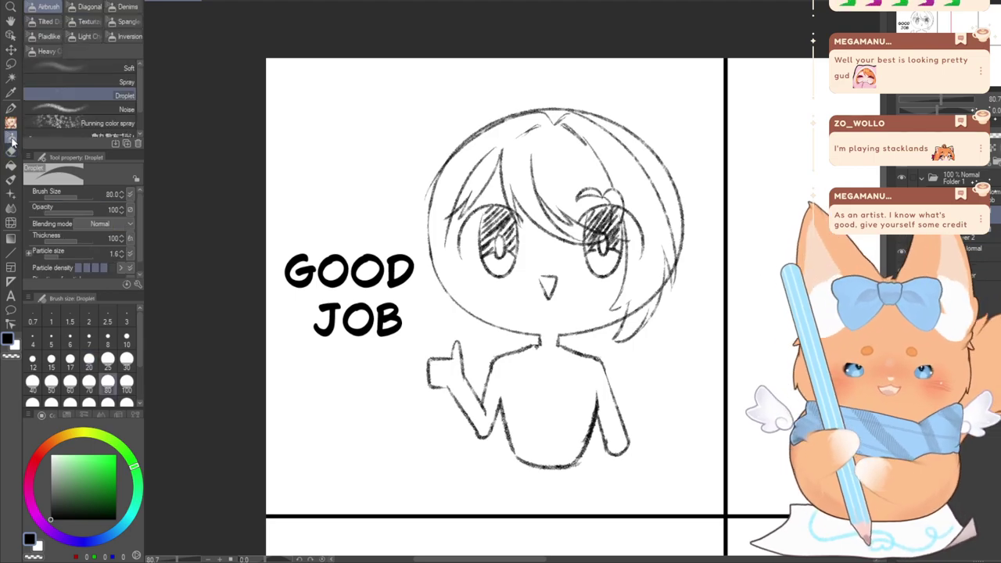
click(11, 123)
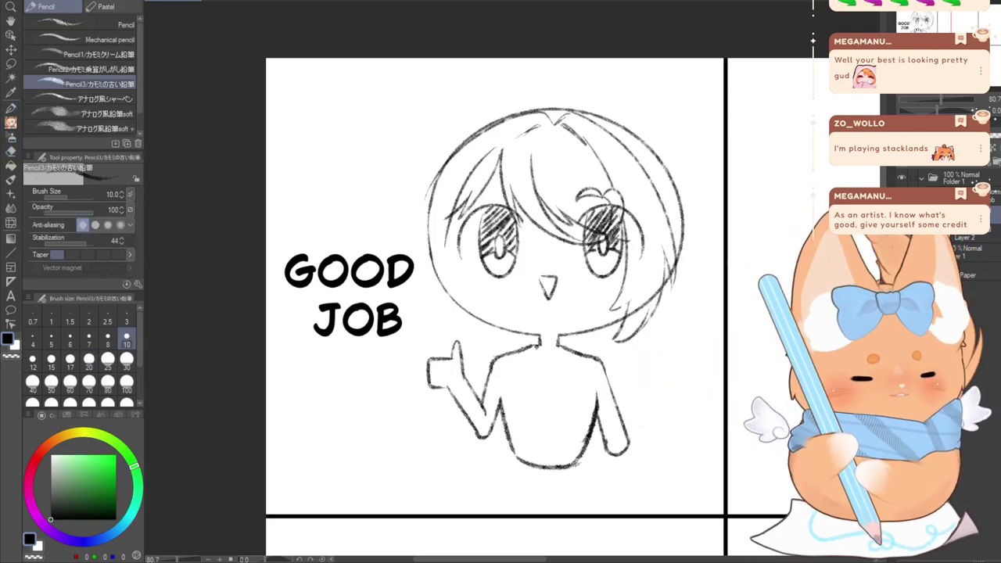
Pencil the left-hand side locks down past the jaw with pointed tips, plus a wide outer hair curve reaching the caption
drag(501, 312, 559, 306)
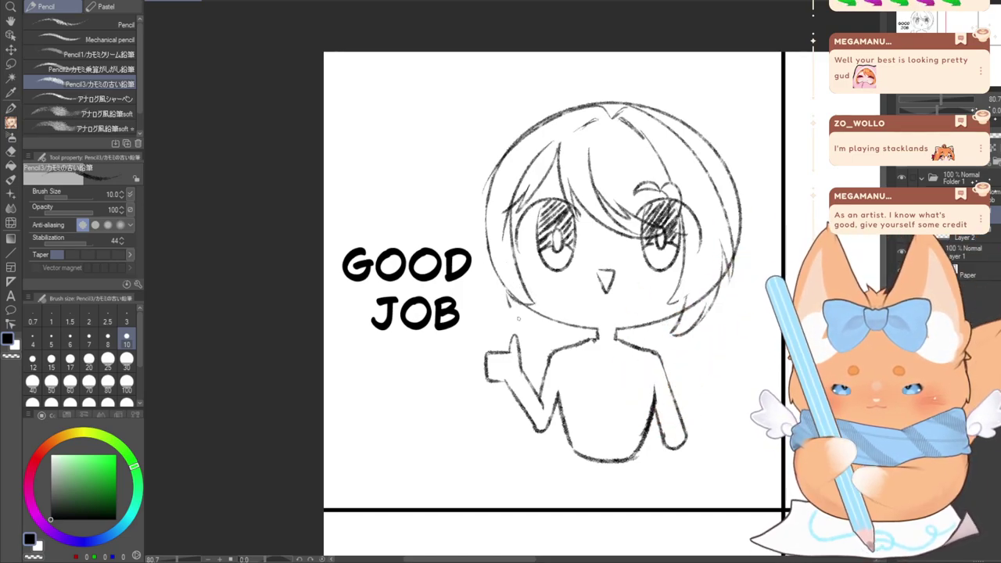
mouse_move(506, 291)
mouse_down()
mouse_move(529, 341)
mouse_move(471, 274)
mouse_up()
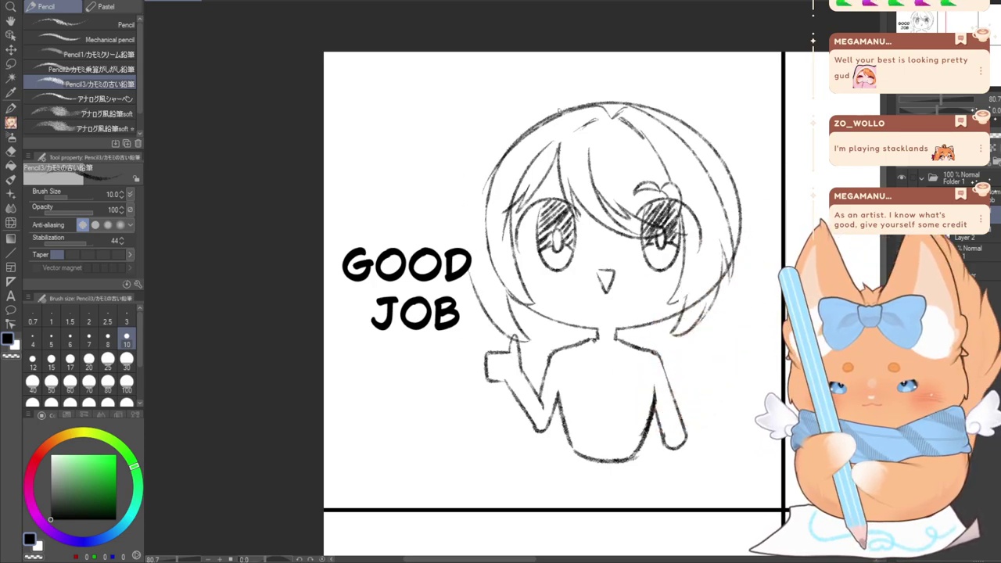
drag(547, 121, 458, 247)
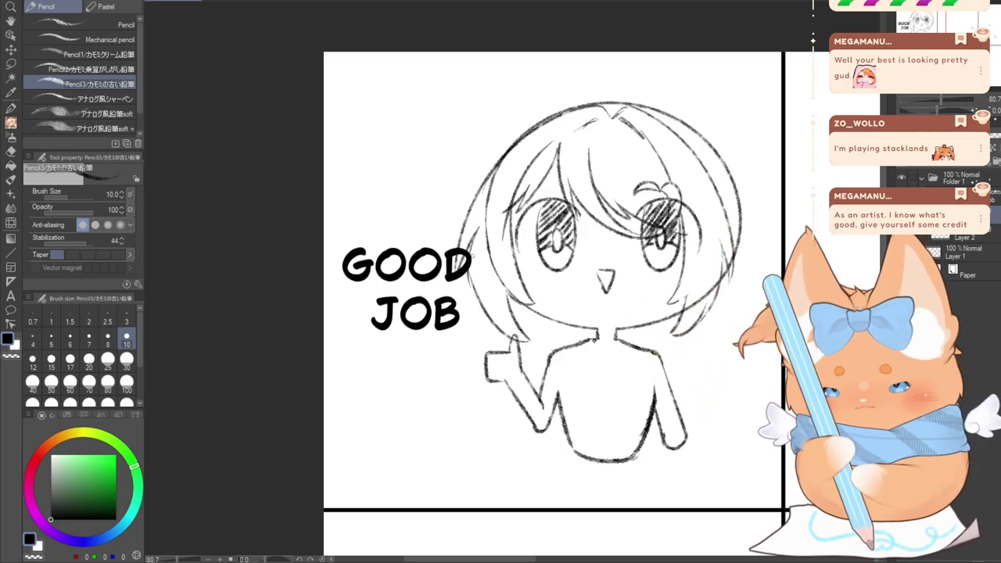
Erase stray strands around the left-hand eye and lock, and pencil the inner lock's tip curving inward over the cheek
click(11, 153)
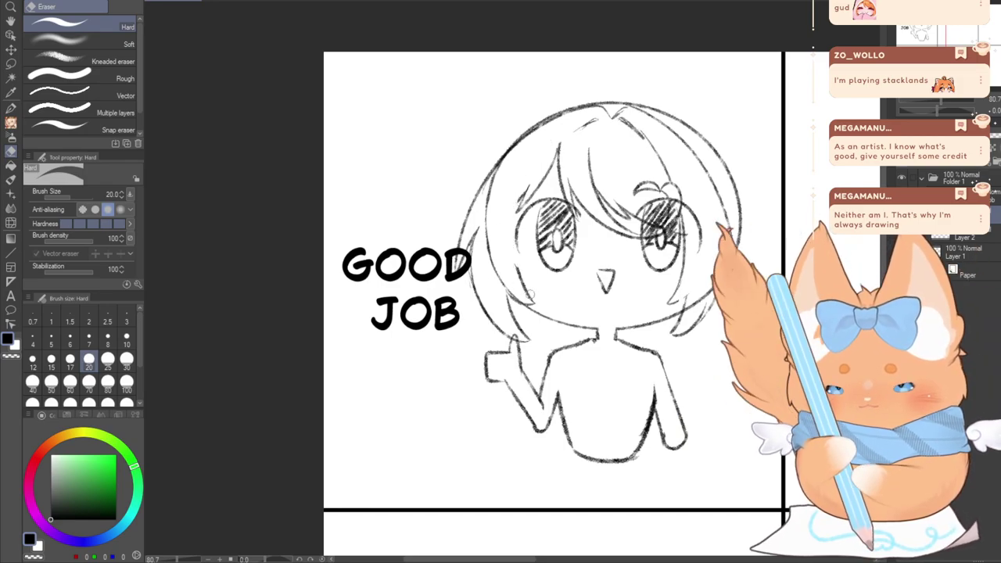
click(11, 122)
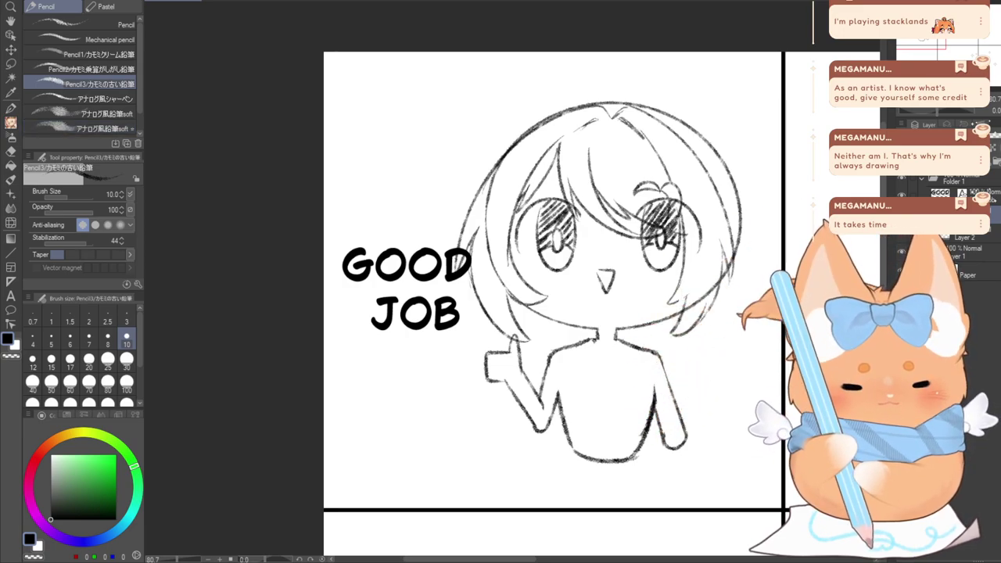
scroll(512, 305, right, 1)
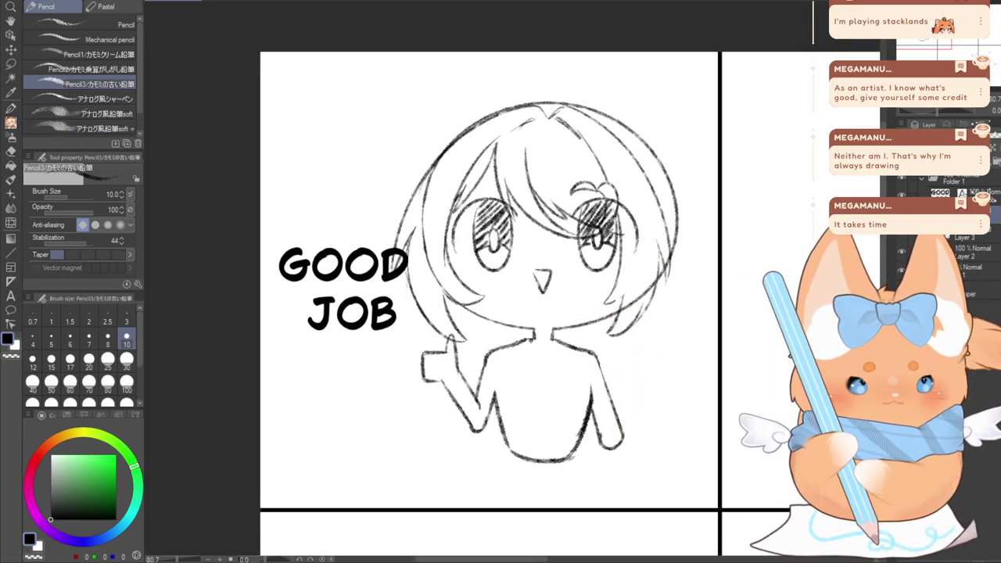
mouse_move(512, 305)
mouse_down()
mouse_move(531, 368)
mouse_move(544, 331)
mouse_up()
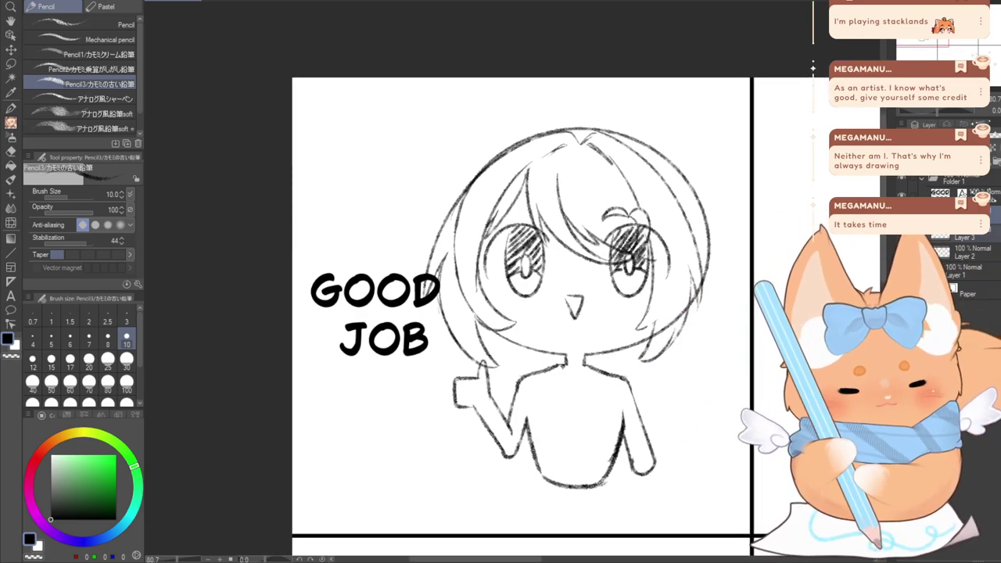
Move the whole character sketch slightly lower in the panel to make room above the head
key(ctrl+t)
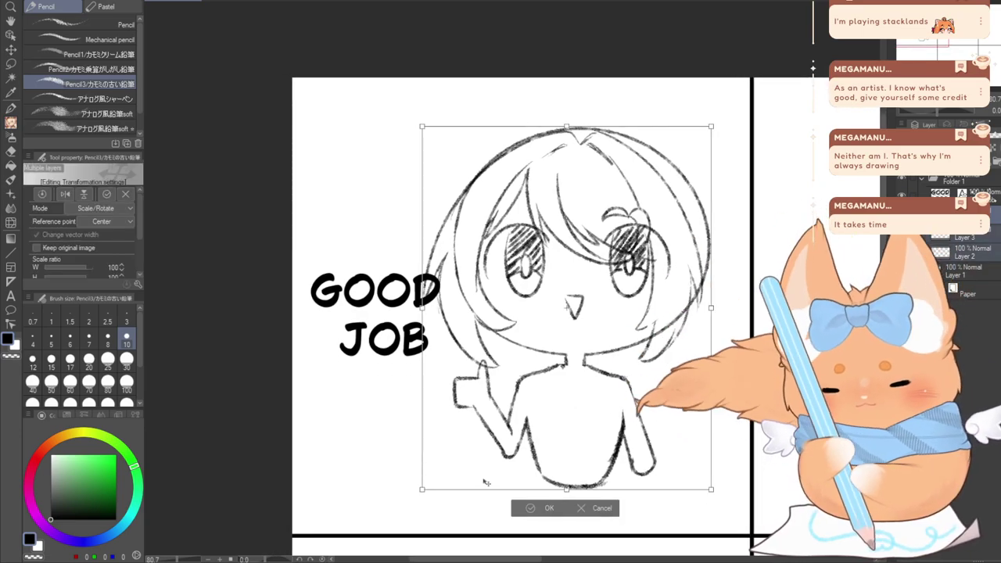
drag(482, 480, 473, 503)
click(547, 532)
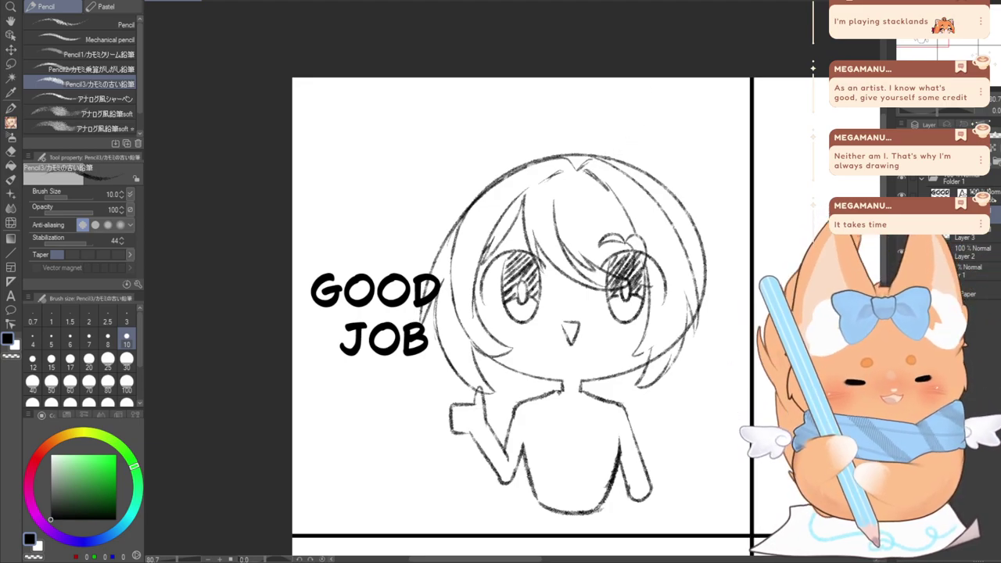
Pencil a tall pointed animal ear on the right-hand side of the head, with an inner ear line
mouse_move(612, 159)
mouse_down()
mouse_move(677, 91)
mouse_move(702, 124)
mouse_move(696, 178)
mouse_up()
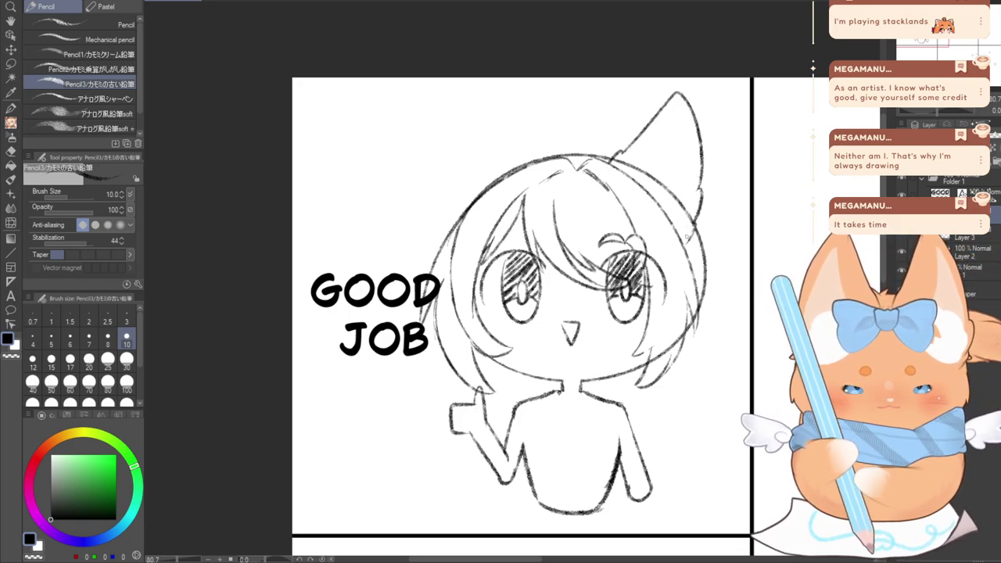
drag(666, 212, 674, 101)
key(ctrl+z)
drag(665, 197, 677, 136)
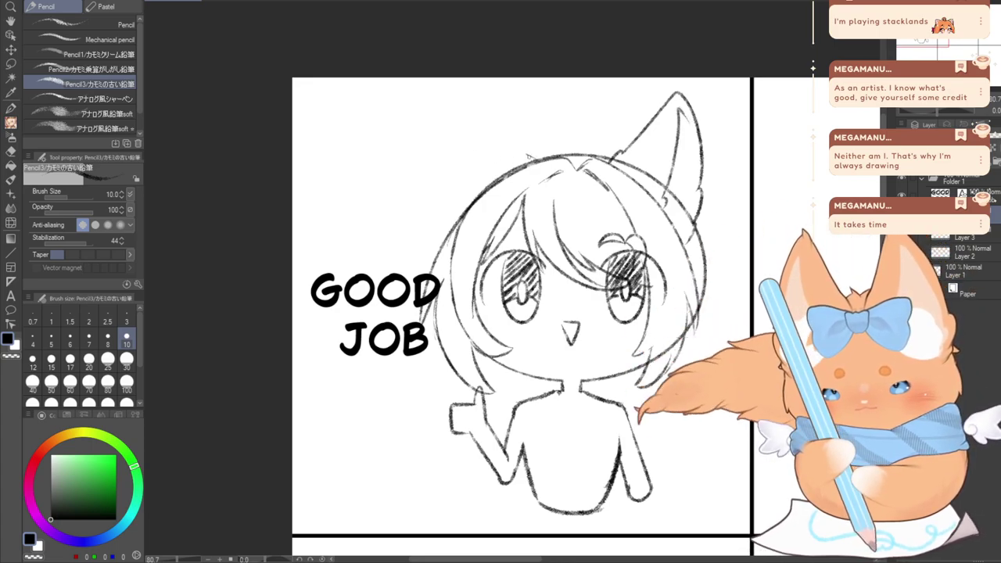
Pencil a matching pointed ear on the left-hand side of the head, with a jagged outer base and an inner line
mouse_move(530, 151)
mouse_down()
mouse_move(448, 102)
mouse_move(426, 160)
mouse_up()
key(ctrl+z)
mouse_move(532, 153)
mouse_down()
mouse_move(495, 129)
mouse_move(428, 124)
mouse_move(426, 166)
mouse_up()
key(ctrl+z)
mouse_move(532, 153)
mouse_down()
mouse_move(445, 111)
mouse_move(451, 180)
mouse_up()
key(ctrl+z)
mouse_move(531, 153)
mouse_down()
mouse_move(422, 99)
mouse_move(436, 189)
mouse_up()
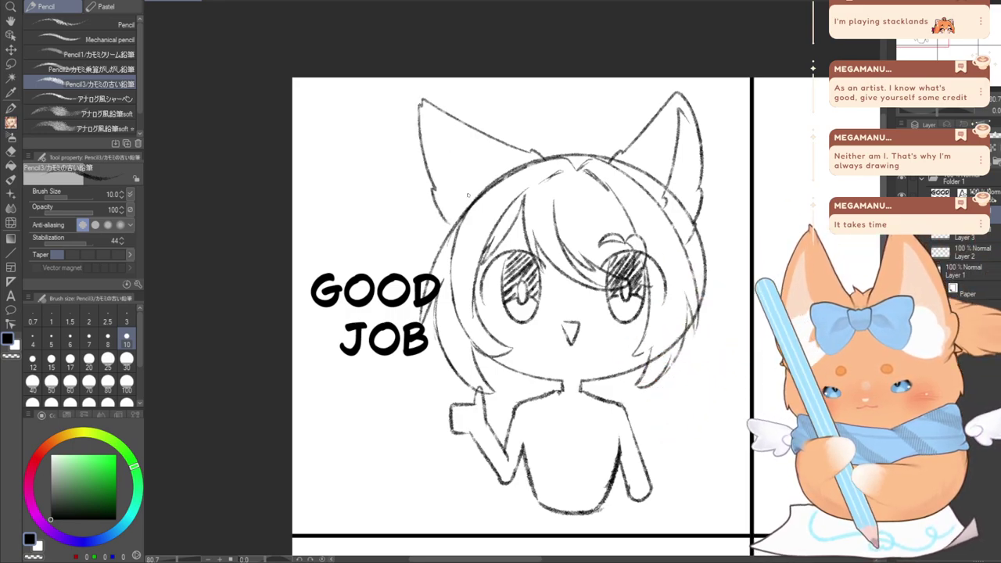
mouse_move(466, 189)
mouse_down()
mouse_move(427, 111)
mouse_move(428, 138)
mouse_up()
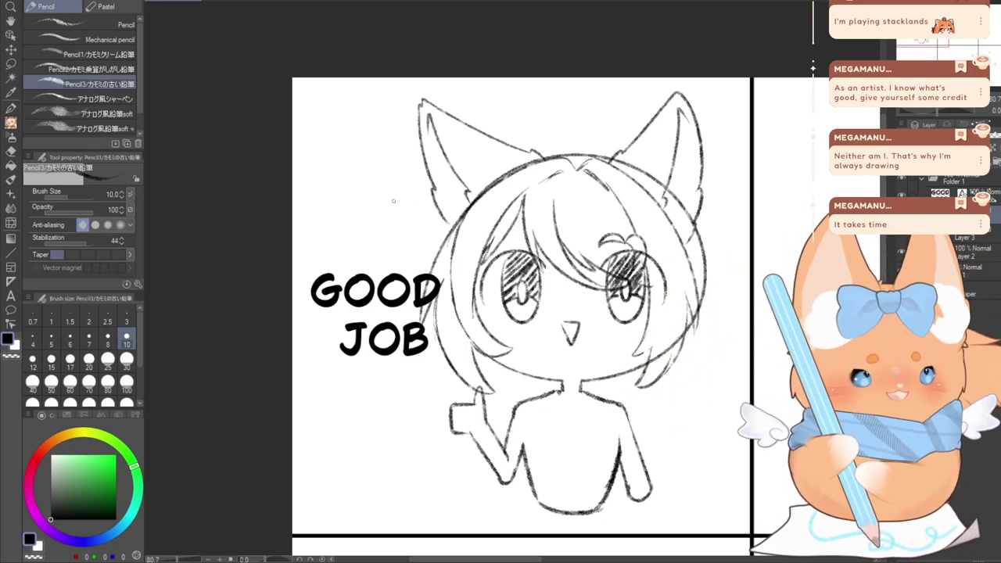
Erase and repencil the right-hand ear's tip, and pencil a slightly higher crown line between the two ears
key(e)
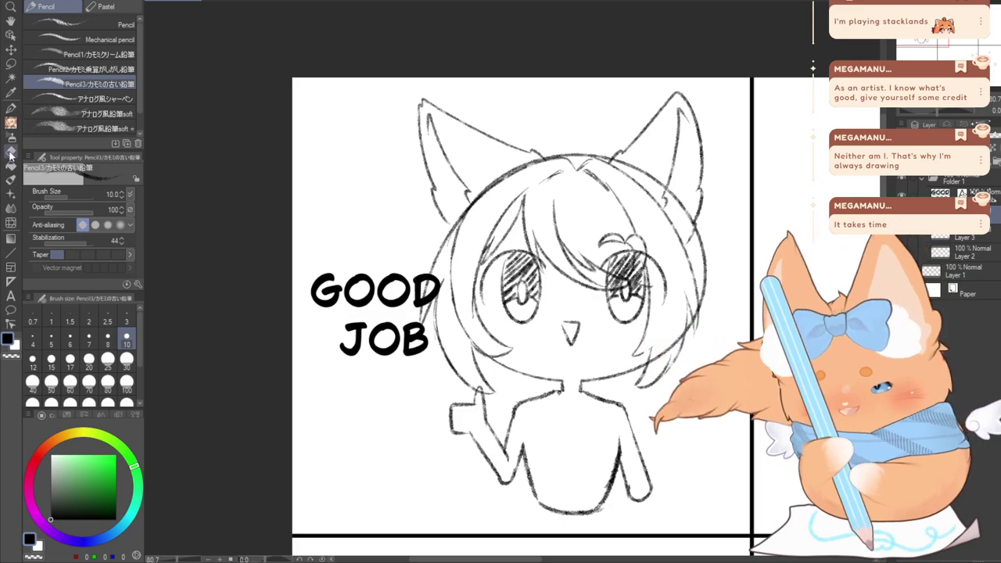
key(p)
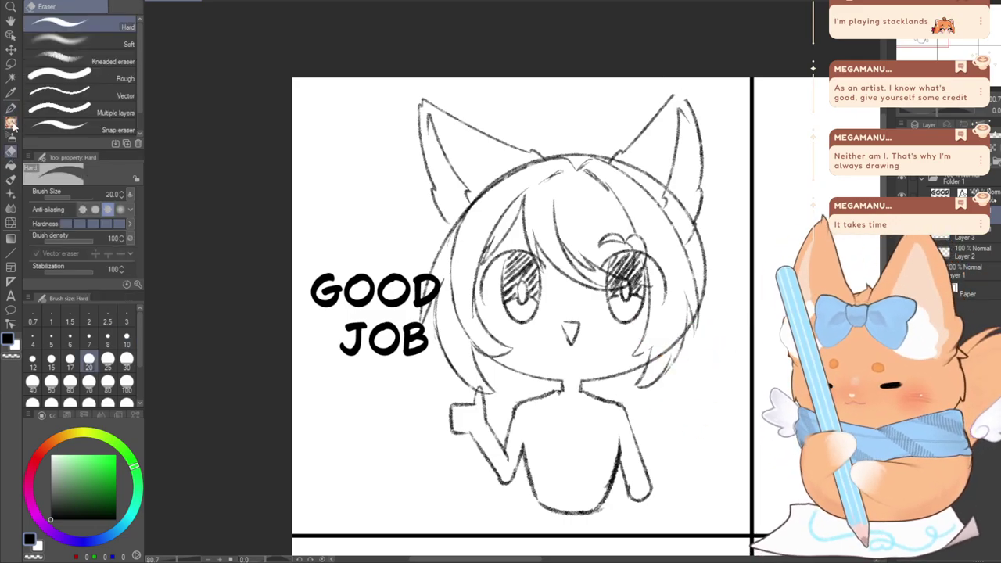
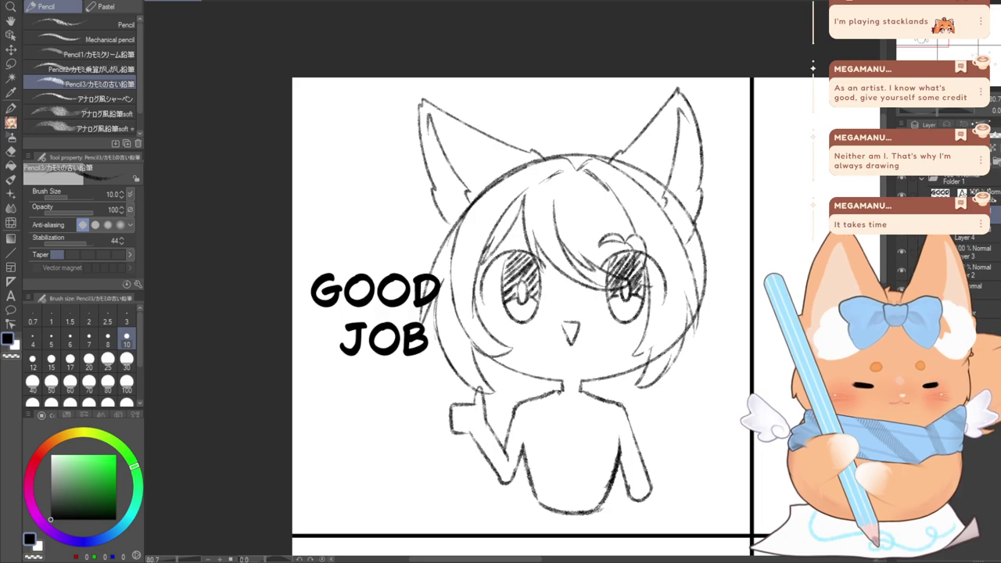
mouse_move(532, 313)
mouse_down()
mouse_move(526, 281)
mouse_move(482, 256)
mouse_up()
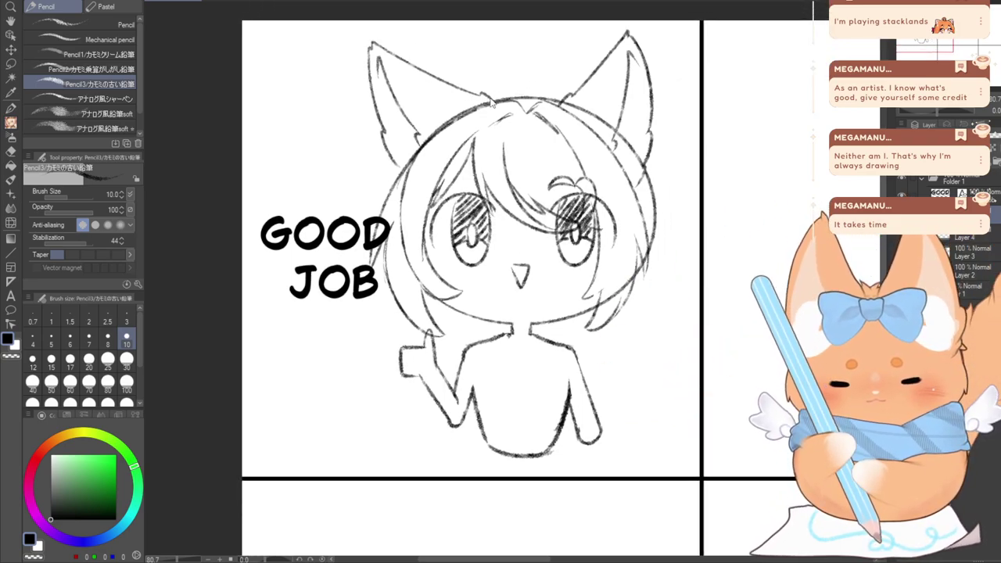
key(ctrl+z)
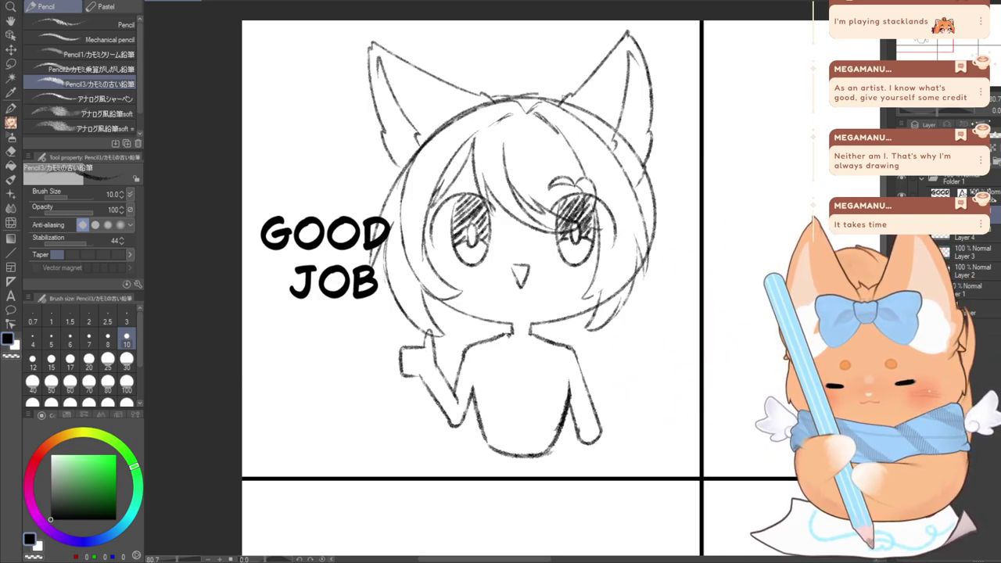
key(ctrl+z)
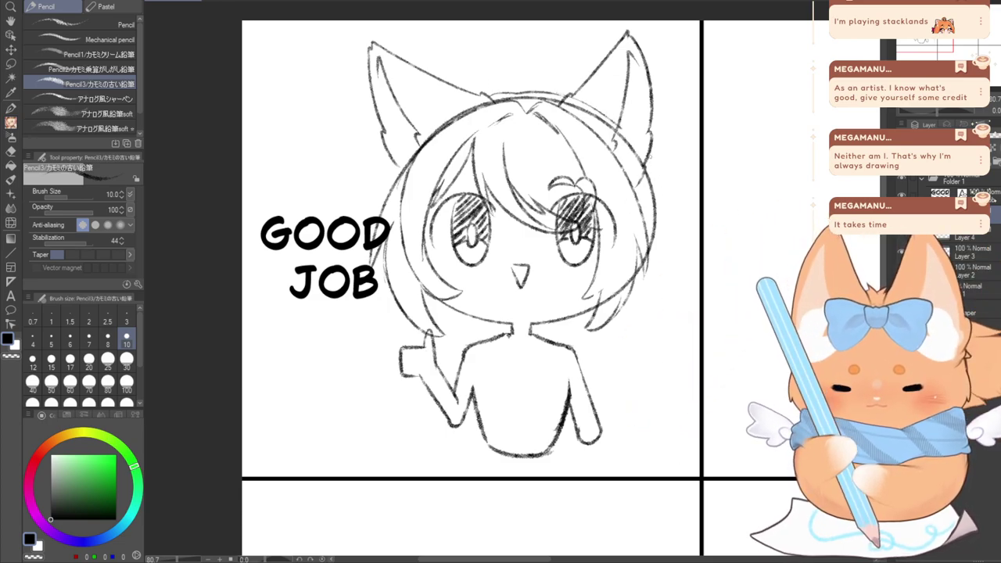
Pencil a long outer hair strand from the right-hand ear's base down almost to the panel's lower border
drag(649, 156, 682, 372)
key(ctrl+z)
mouse_move(575, 98)
mouse_down()
mouse_move(683, 273)
mouse_move(667, 373)
mouse_up()
key(ctrl+z)
mouse_move(564, 96)
mouse_down()
mouse_move(661, 185)
mouse_move(669, 450)
mouse_move(625, 361)
mouse_move(619, 454)
mouse_up()
key(ctrl+z)
key(ctrl+z)
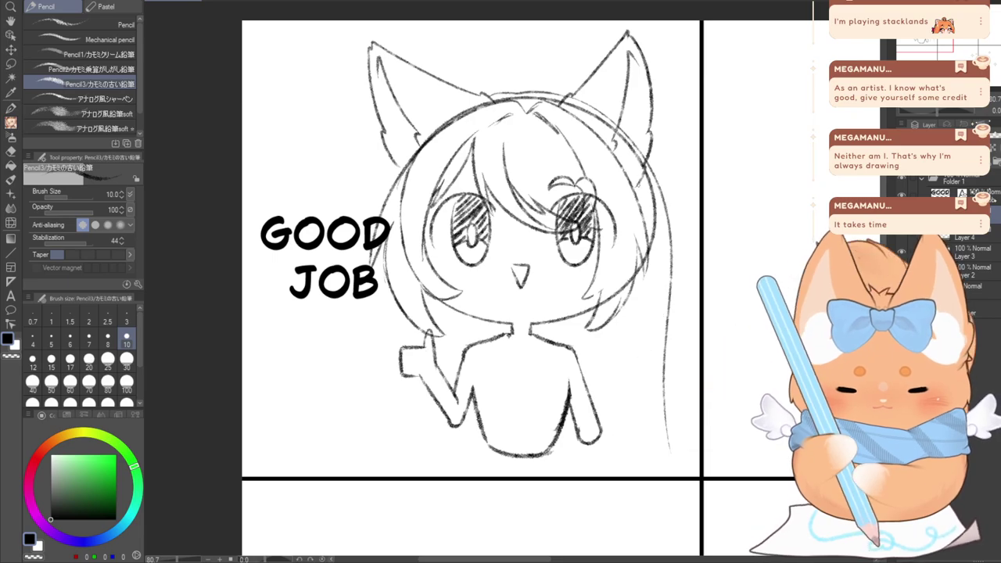
Pencil a second strand beside the long right-hand one, curving back into it at the level of the forearm
drag(642, 152, 677, 299)
key(ctrl+z)
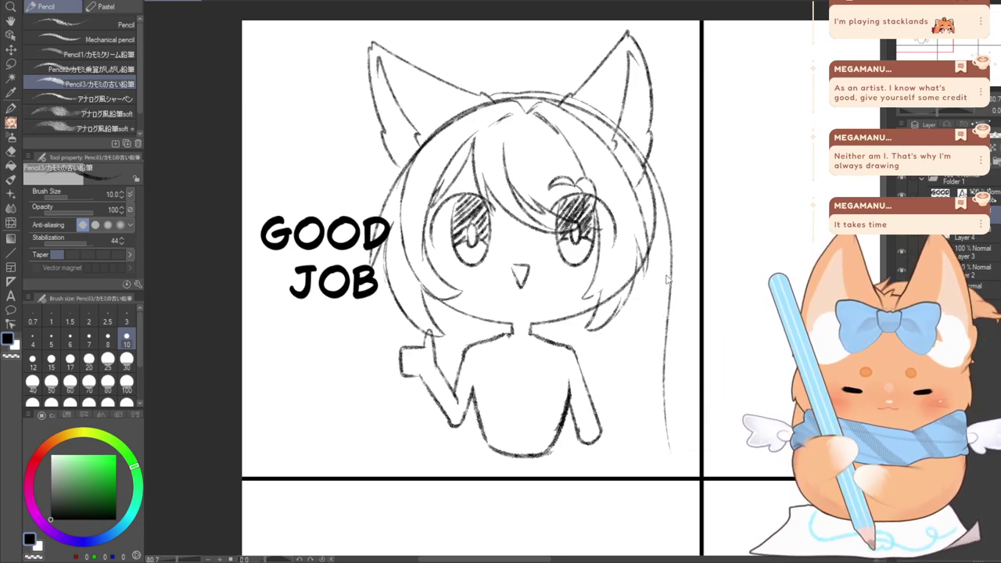
mouse_move(674, 264)
mouse_down()
mouse_move(676, 353)
mouse_move(664, 408)
mouse_up()
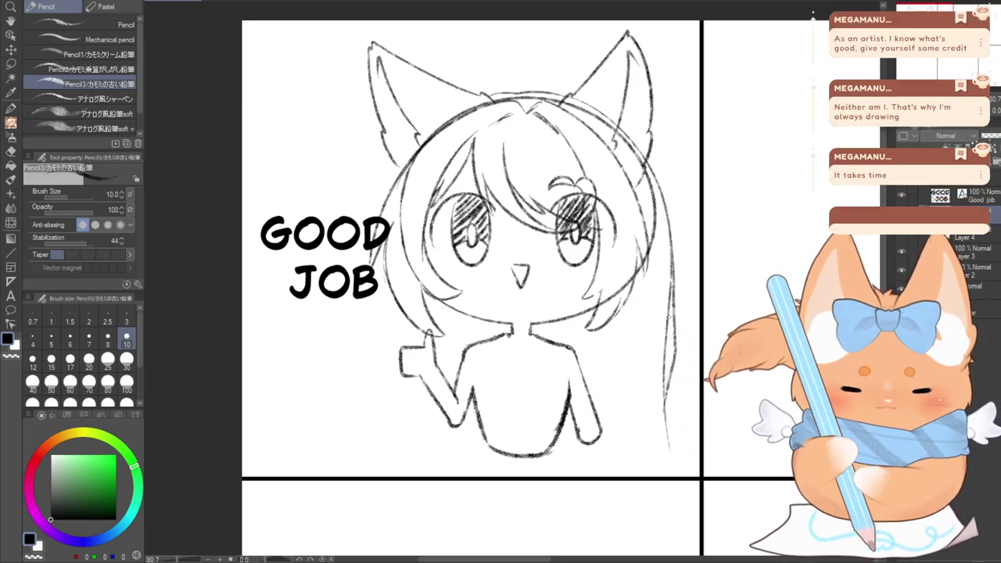
Erase the overlapping line pieces in the long right-hand strands and repencil the lower end of the outer strand
key(e)
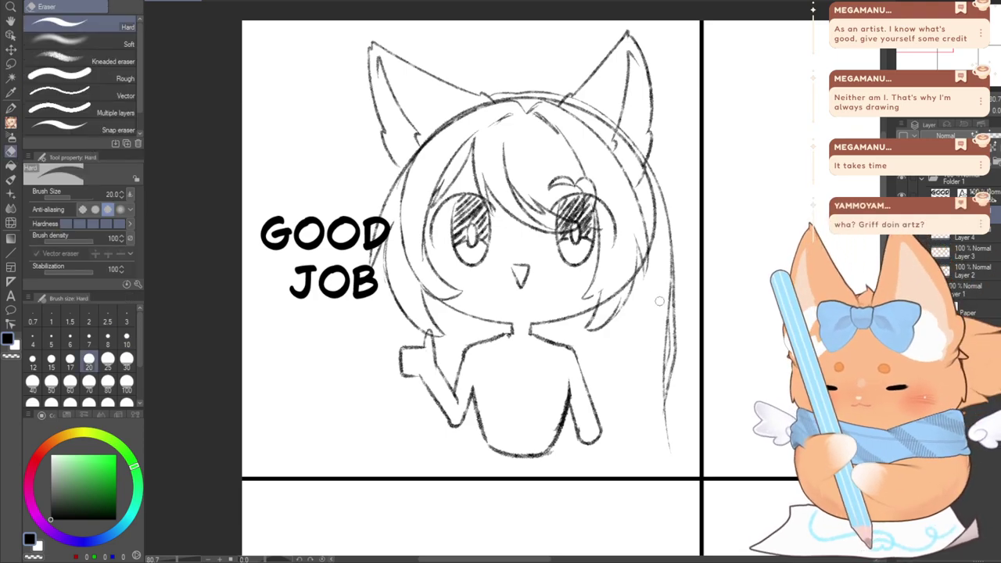
drag(669, 256, 668, 317)
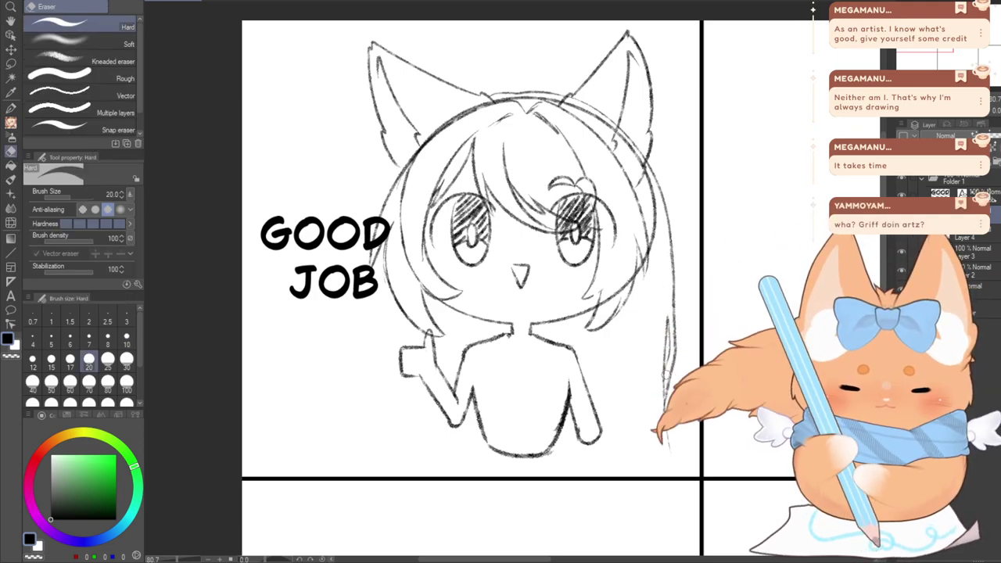
drag(665, 391, 663, 379)
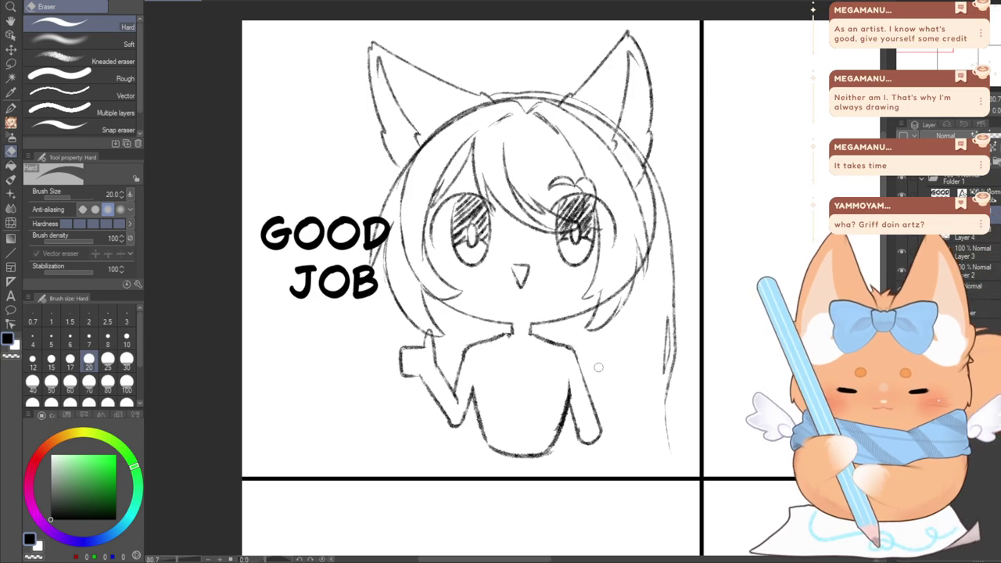
click(12, 123)
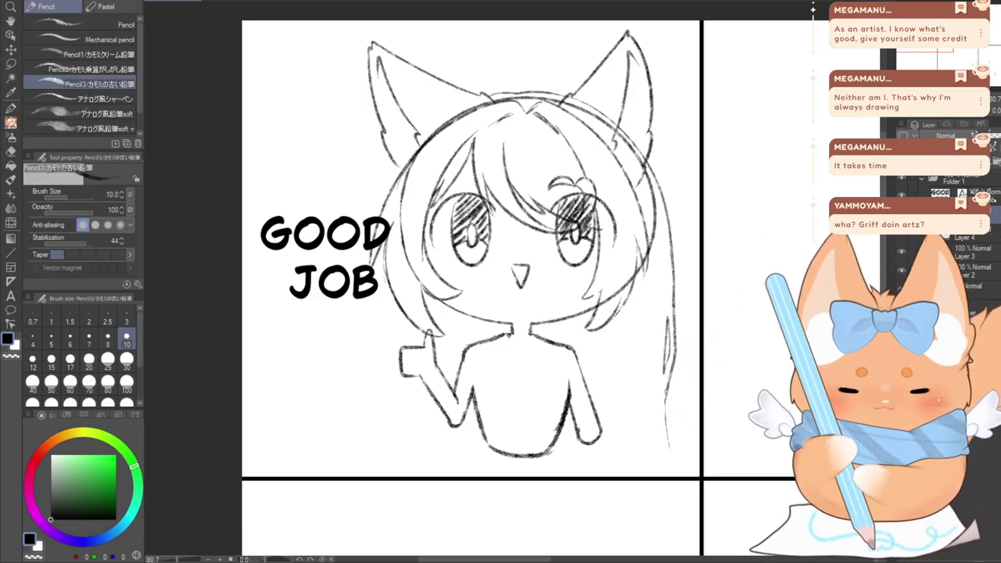
drag(666, 391, 672, 451)
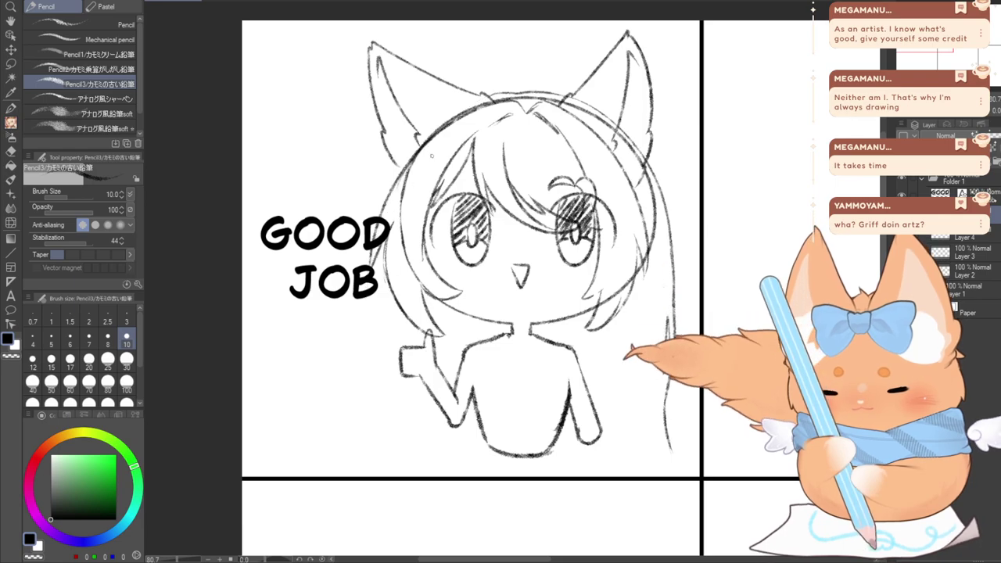
Pencil the left-hand outer hair curve down past the caption, and erase its straight length below the lettering
drag(381, 311, 363, 452)
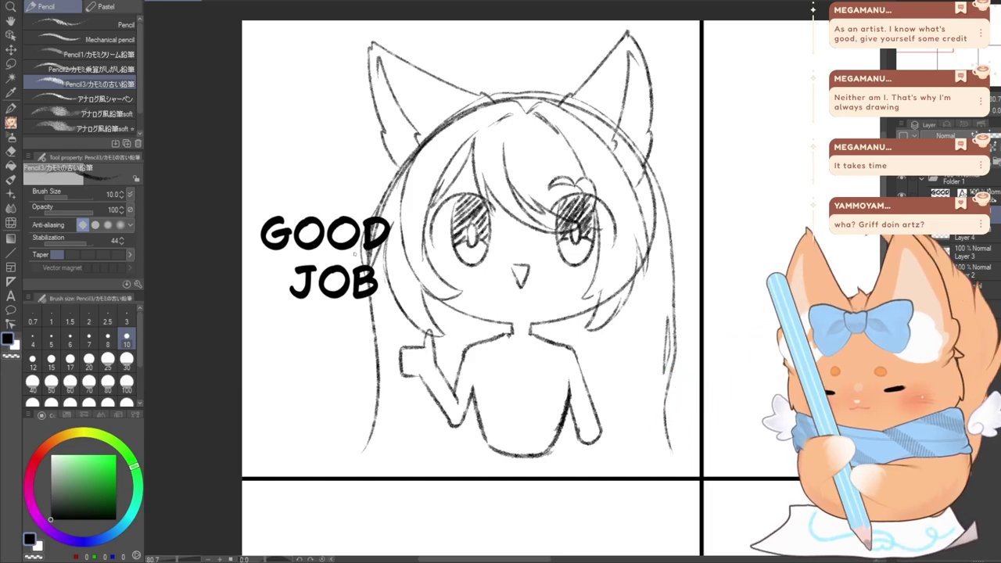
key(e)
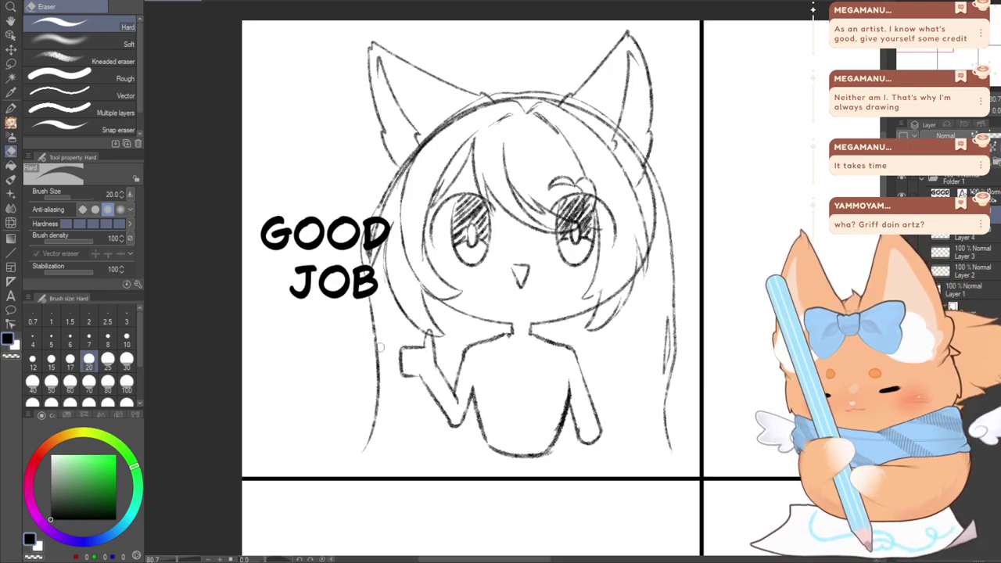
click(11, 123)
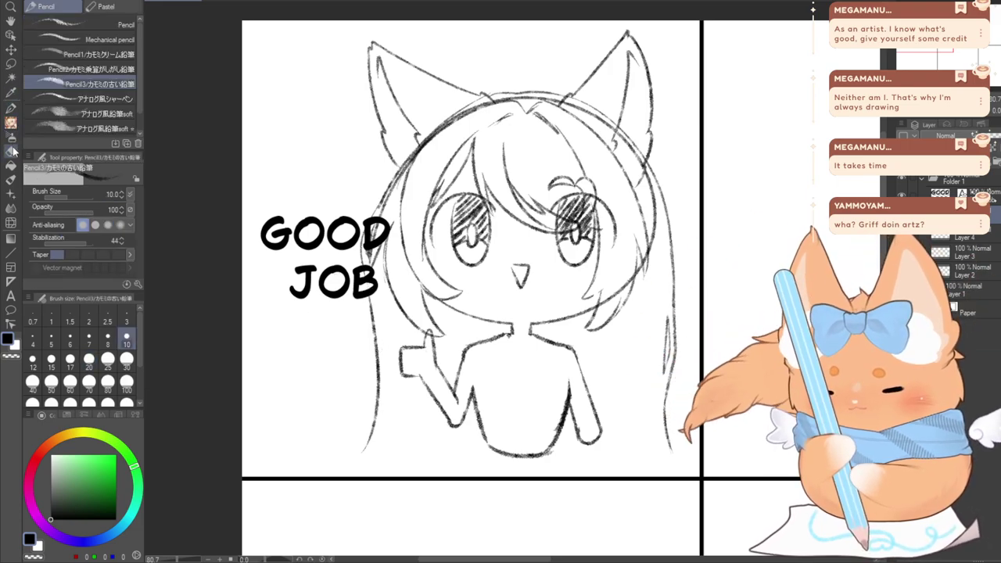
click(11, 151)
mouse_move(365, 277)
mouse_down()
mouse_move(374, 372)
mouse_move(367, 454)
mouse_move(351, 479)
mouse_up()
click(11, 123)
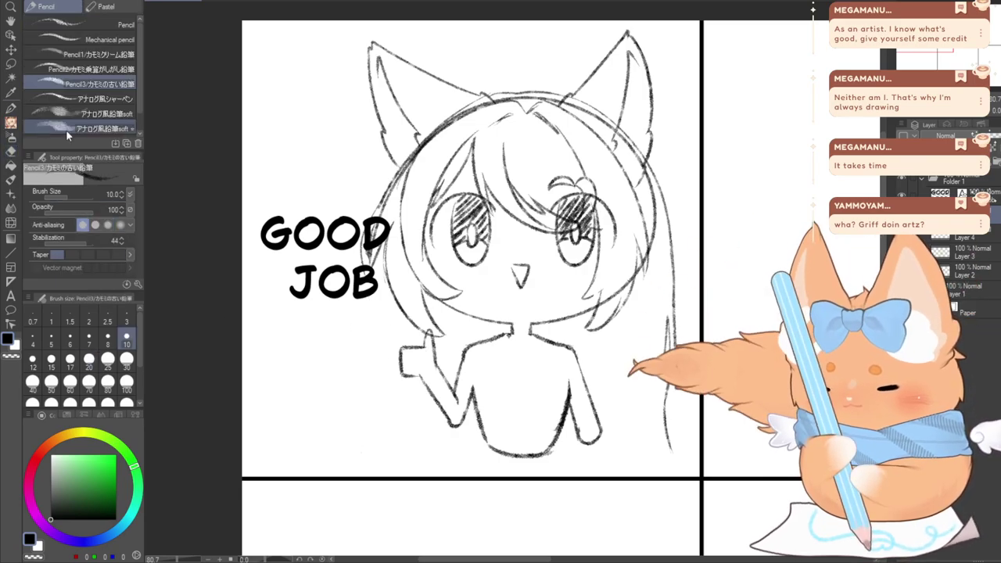
drag(366, 282, 334, 469)
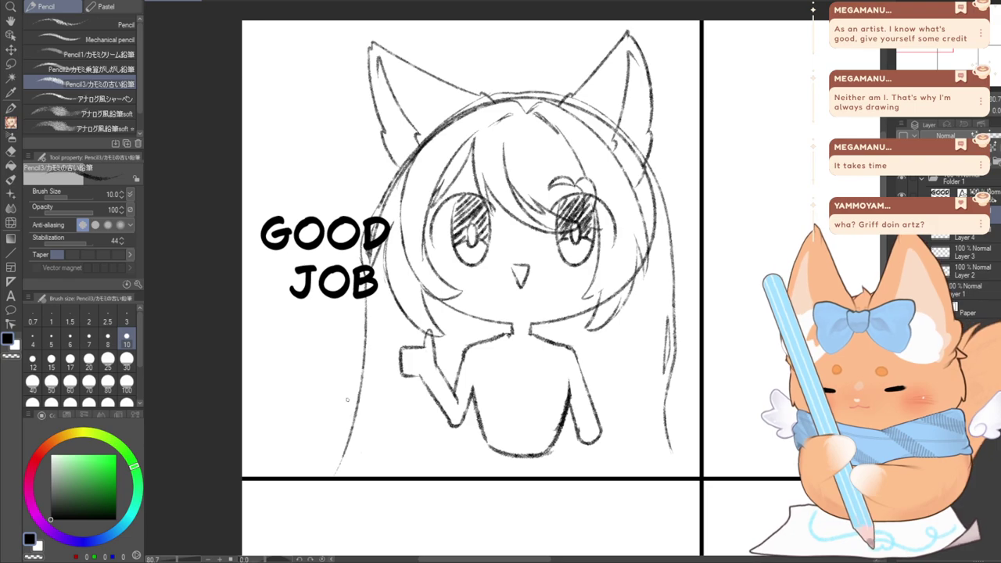
key(ctrl+z)
drag(368, 313, 339, 457)
key(ctrl+z)
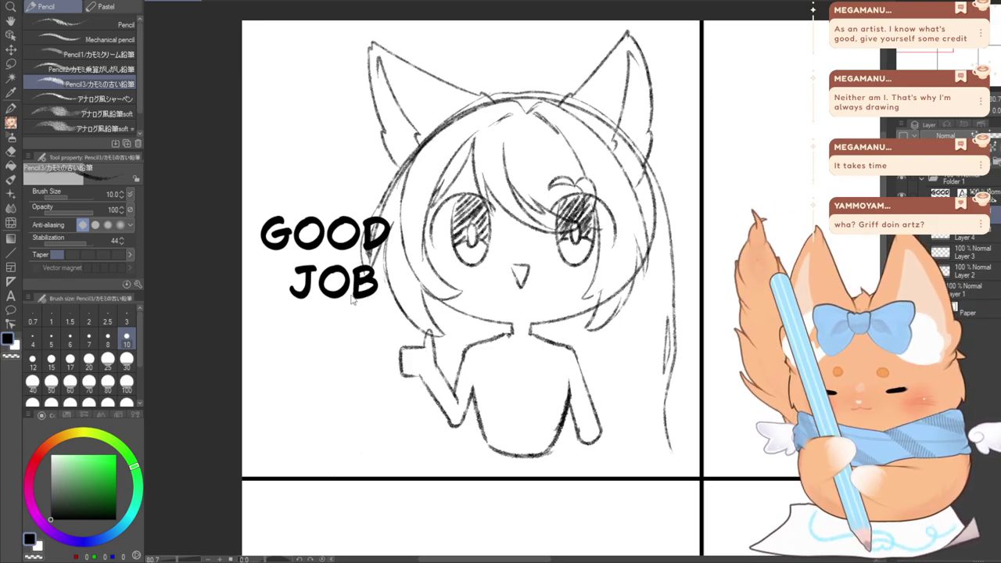
drag(367, 297, 360, 465)
key(ctrl+z)
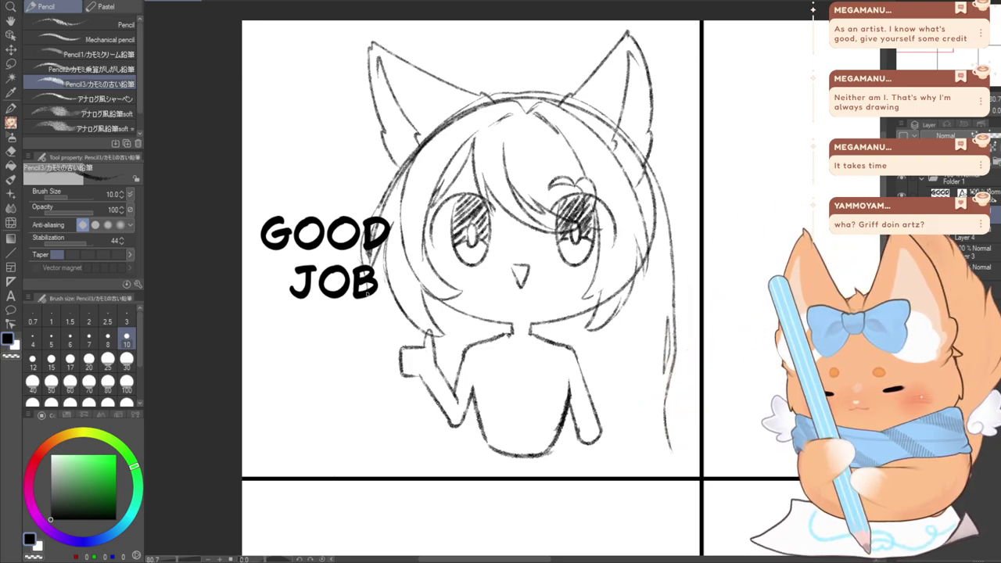
drag(368, 294, 326, 446)
key(ctrl+z)
Pencil the long left-hand hair flaring outward from below the caption, with pointed lock ends running in to the bent elbow
mouse_move(366, 297)
mouse_down()
mouse_move(344, 333)
mouse_move(312, 465)
mouse_up()
drag(357, 357, 311, 460)
mouse_move(368, 333)
mouse_down()
mouse_move(353, 358)
mouse_move(354, 439)
mouse_up()
key(ctrl+z)
key(ctrl+z)
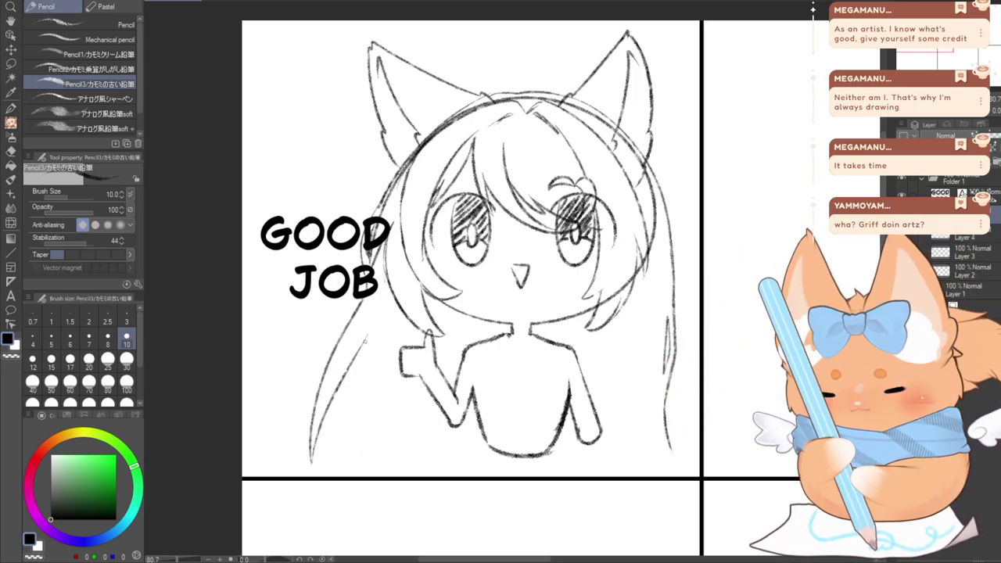
mouse_move(362, 347)
mouse_down()
mouse_move(345, 448)
mouse_move(393, 383)
mouse_move(397, 448)
mouse_up()
drag(427, 408, 400, 441)
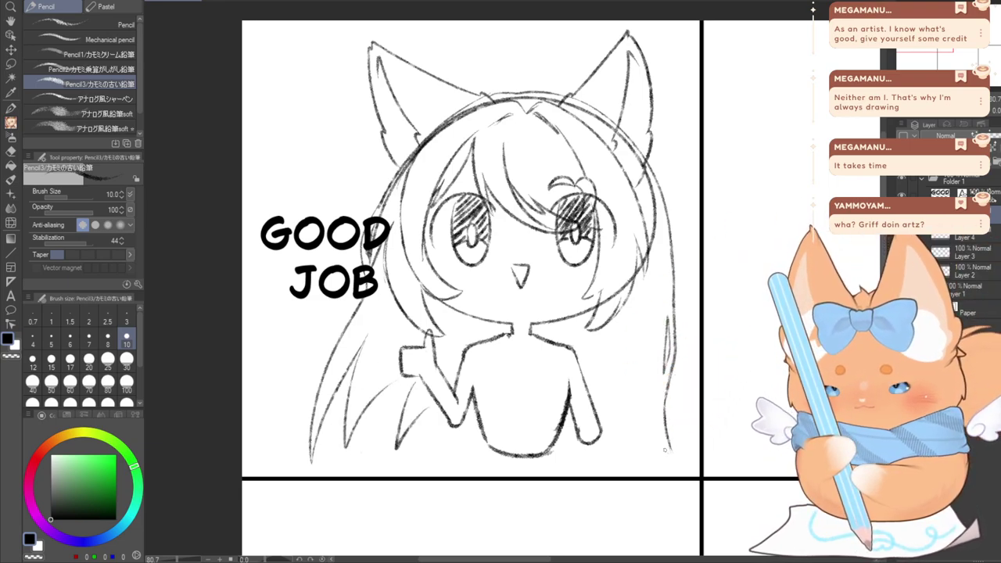
drag(620, 357, 669, 452)
drag(618, 348, 622, 399)
drag(609, 453, 591, 427)
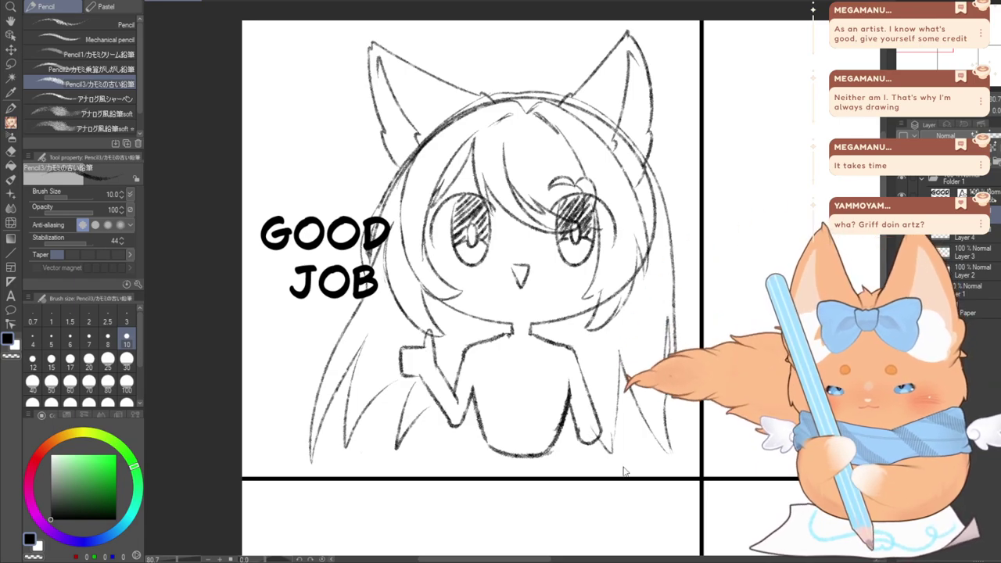
key(ctrl+z)
key(ctrl+z)
key(ctrl+z)
Pencil jagged hair ends from the long right-hand strand in to the hip, and undo the larger curves beside the arm
drag(670, 451, 633, 407)
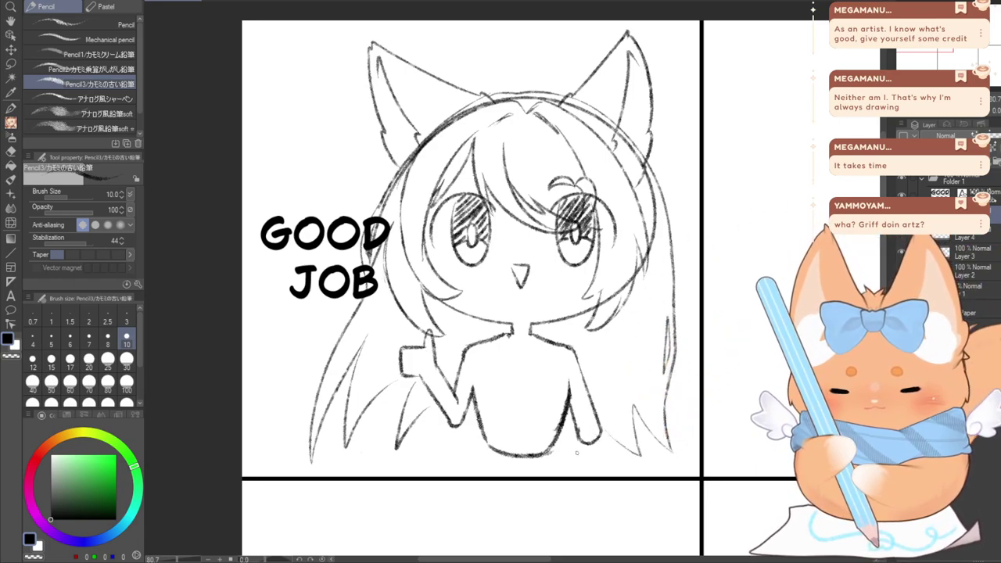
drag(603, 441, 601, 429)
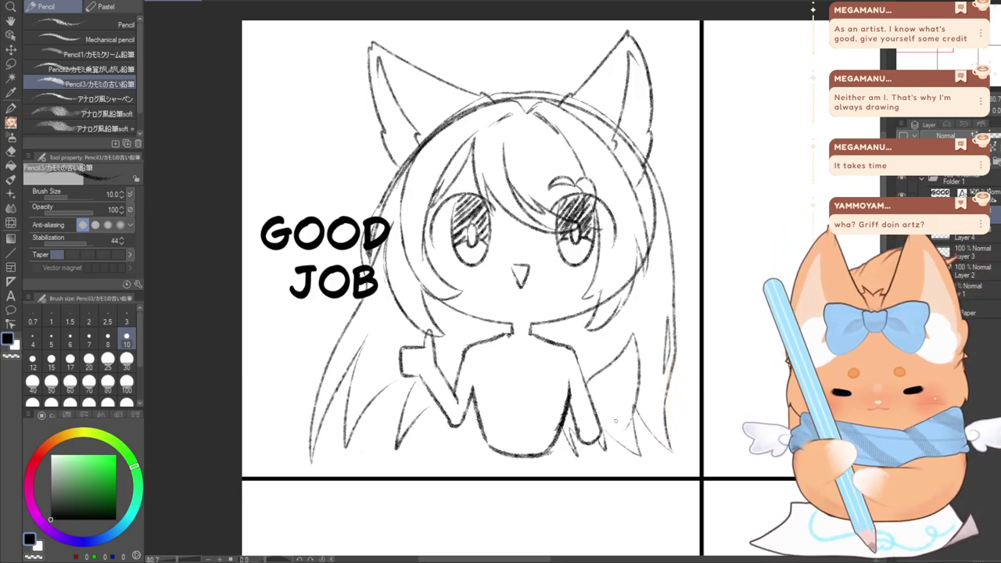
key(ctrl+z)
key(ctrl+z)
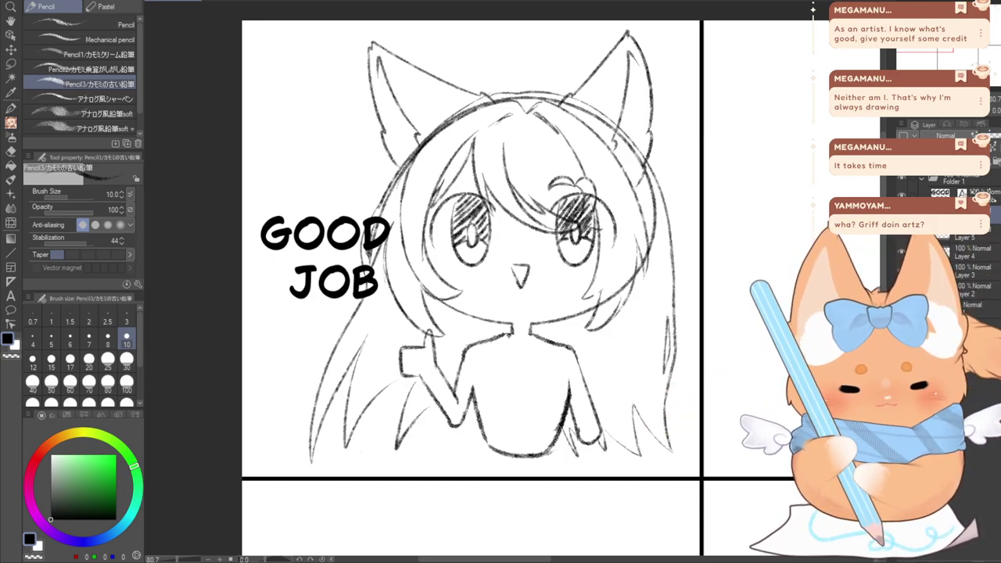
mouse_move(552, 441)
mouse_down()
mouse_move(620, 365)
mouse_move(622, 459)
mouse_up()
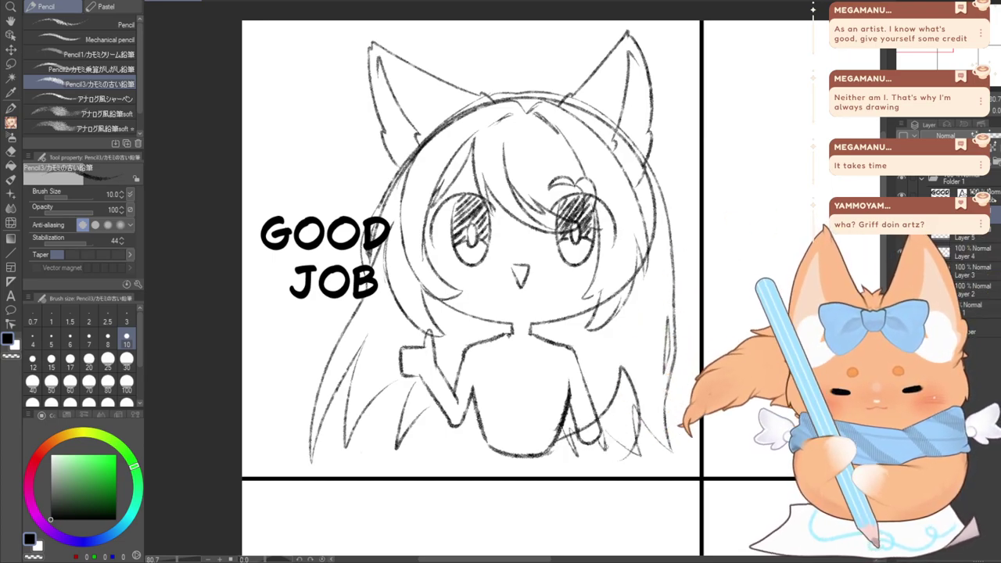
key(ctrl+z)
mouse_move(557, 437)
mouse_down()
mouse_move(639, 366)
mouse_move(540, 450)
mouse_move(615, 386)
mouse_move(610, 446)
mouse_up()
key(ctrl+z)
key(ctrl+z)
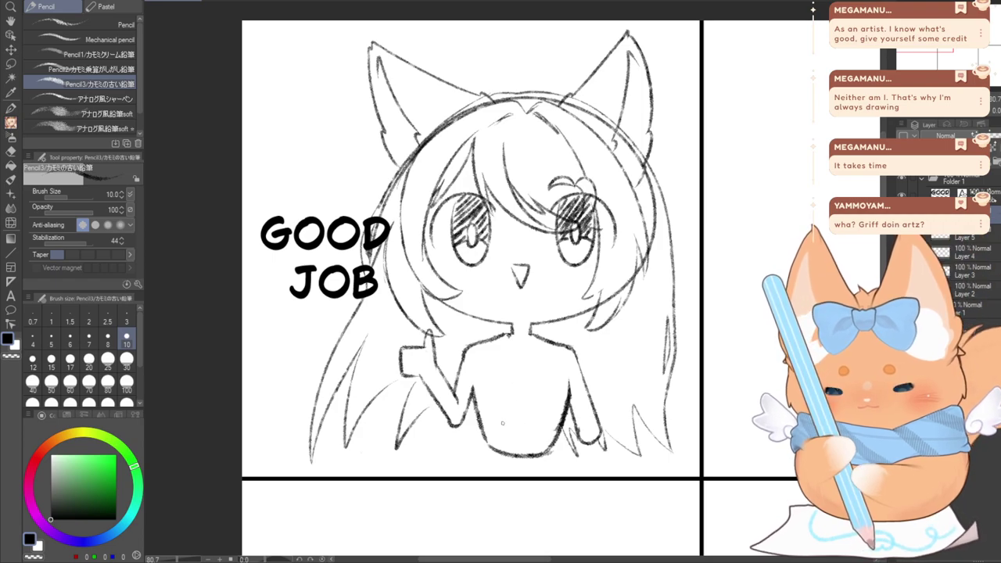
Try to pencil a large curved tail sweeping from the lower torso out past the right-hand arm
mouse_move(502, 422)
mouse_down()
mouse_move(582, 373)
mouse_move(556, 449)
mouse_move(550, 398)
mouse_move(639, 379)
mouse_move(528, 427)
mouse_move(565, 396)
mouse_move(623, 414)
mouse_move(512, 429)
mouse_move(502, 410)
mouse_move(622, 378)
mouse_move(588, 449)
mouse_up()
key(ctrl+z)
key(ctrl+z)
key(ctrl+z)
key(ctrl+z)
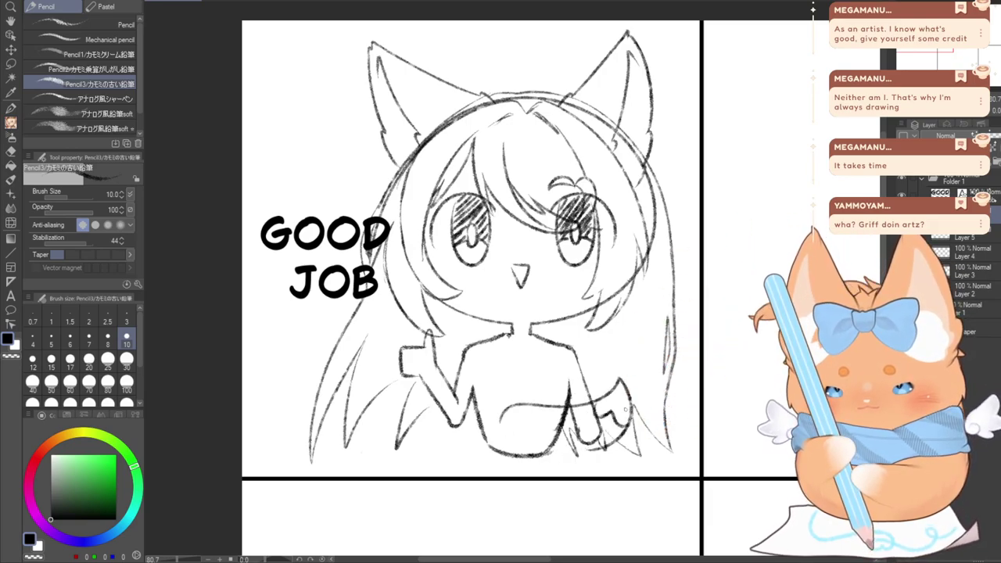
key(ctrl+z)
key(ctrl+z)
mouse_move(501, 424)
mouse_down()
mouse_move(535, 405)
mouse_move(601, 394)
mouse_move(661, 451)
mouse_up()
key(ctrl+z)
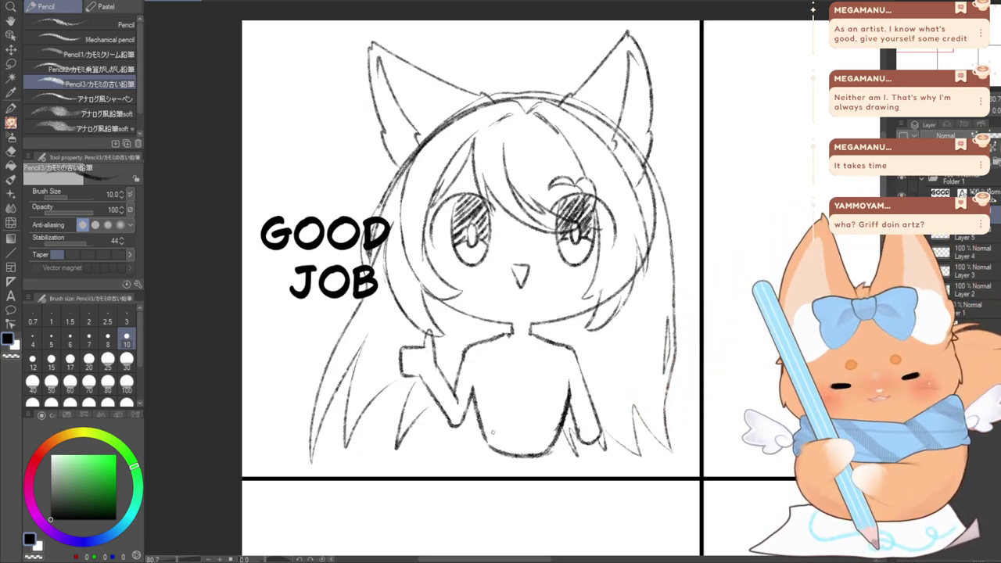
Try to pencil a large curved tail sweeping from the torso out past the bent left-hand elbow
mouse_move(501, 408)
mouse_down()
mouse_move(475, 412)
mouse_move(402, 391)
mouse_move(416, 449)
mouse_up()
key(ctrl+z)
mouse_move(530, 426)
mouse_down()
mouse_move(494, 404)
mouse_move(422, 406)
mouse_move(398, 382)
mouse_move(383, 416)
mouse_move(391, 442)
mouse_up()
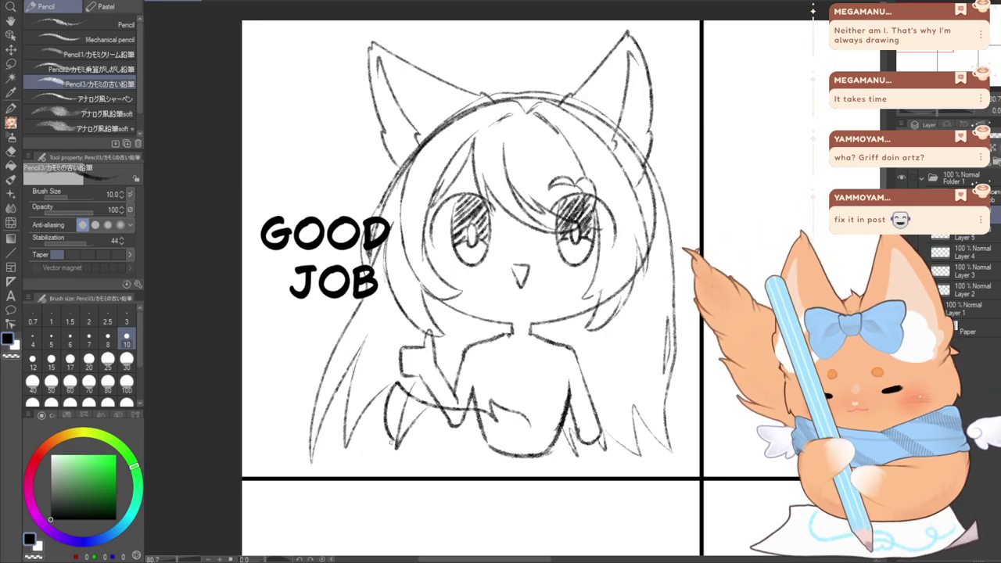
mouse_move(387, 400)
mouse_down()
mouse_move(392, 425)
mouse_move(420, 412)
mouse_move(419, 398)
mouse_move(405, 410)
mouse_move(418, 397)
mouse_up()
key(ctrl+z)
key(ctrl+z)
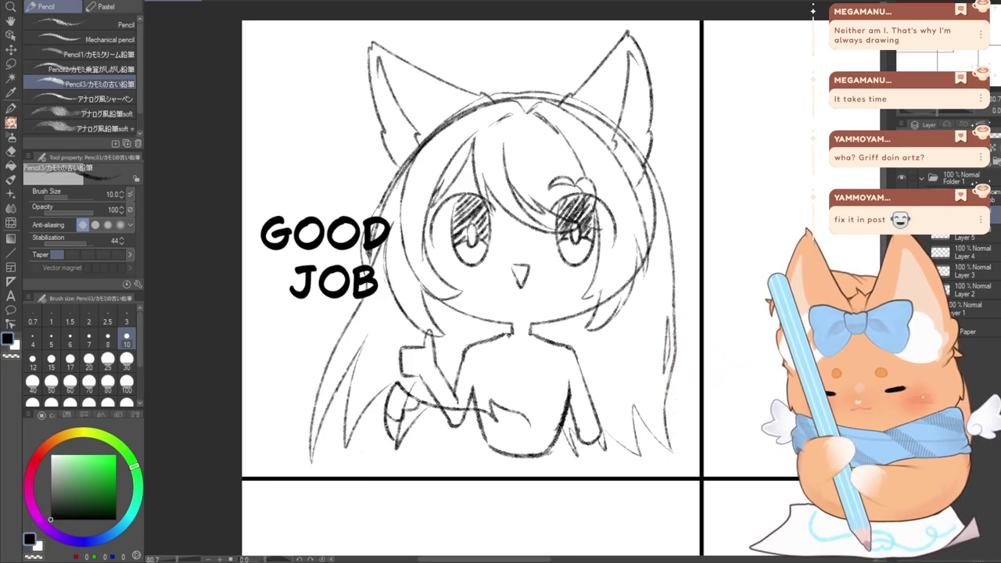
mouse_move(387, 427)
mouse_down()
mouse_move(424, 462)
mouse_move(410, 465)
mouse_move(500, 468)
mouse_up()
key(ctrl+z)
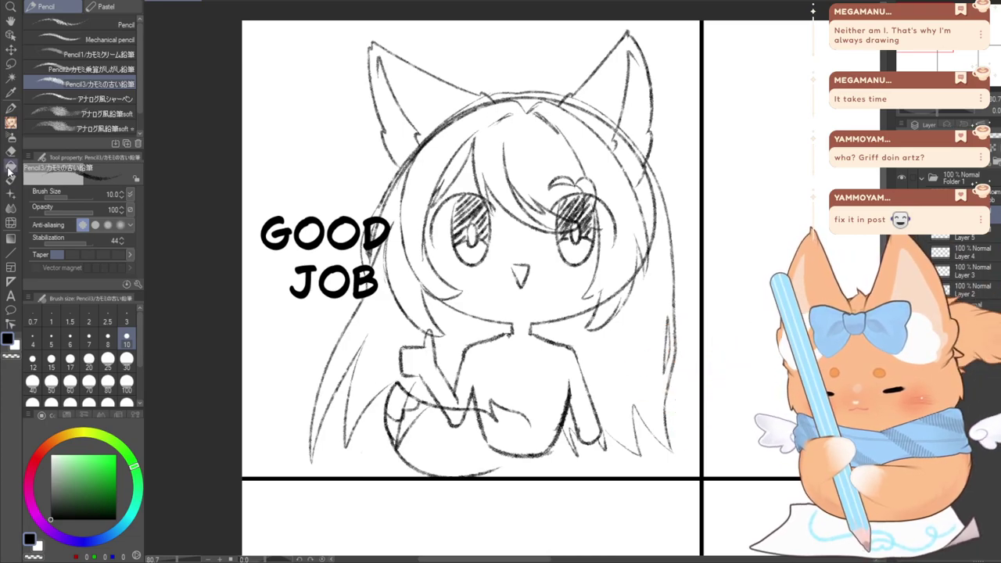
Erase the tail lines crossing the torso, and delete the rest of the tail sketch
click(11, 151)
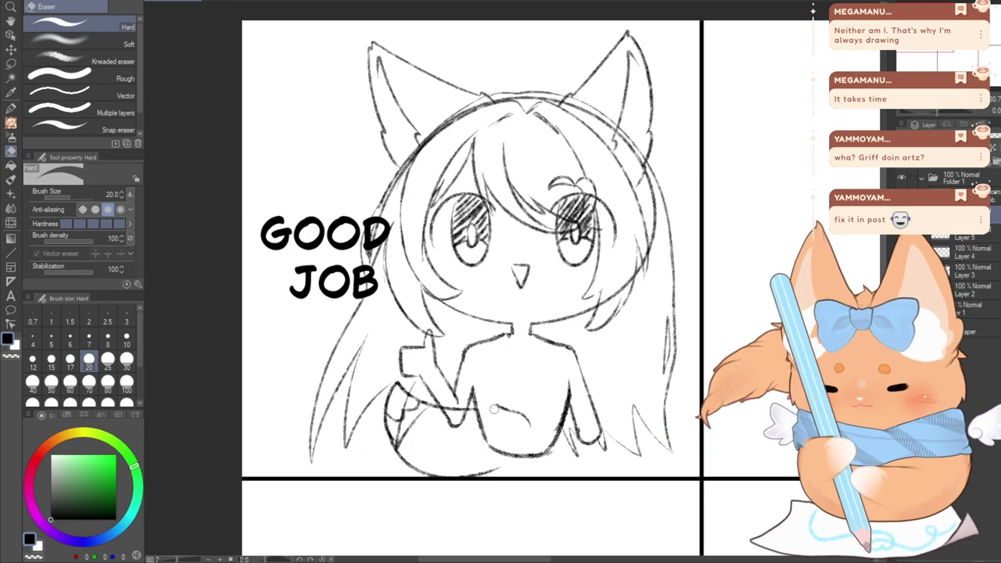
mouse_move(493, 408)
mouse_down()
mouse_move(521, 415)
mouse_move(521, 438)
mouse_move(541, 438)
mouse_up()
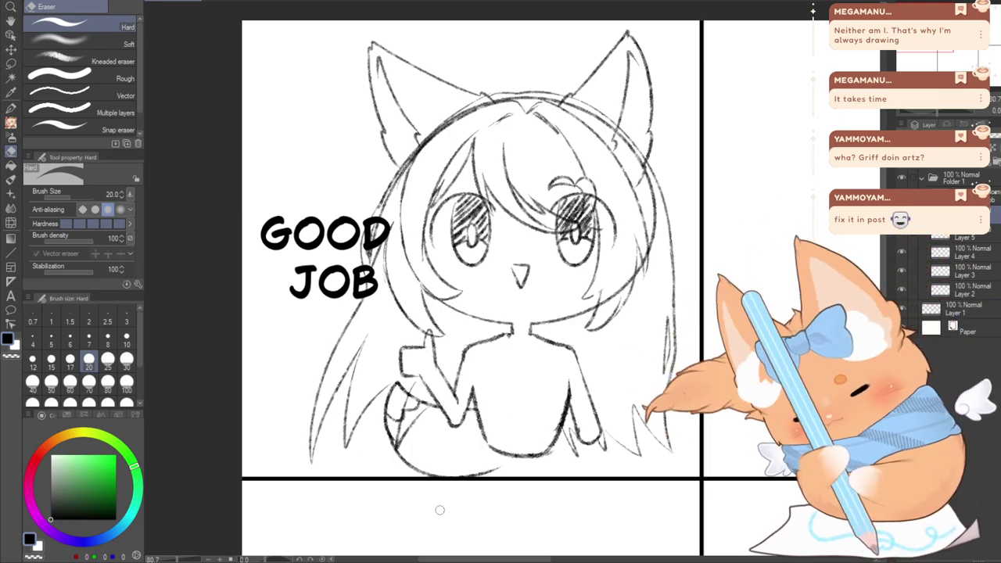
click(11, 122)
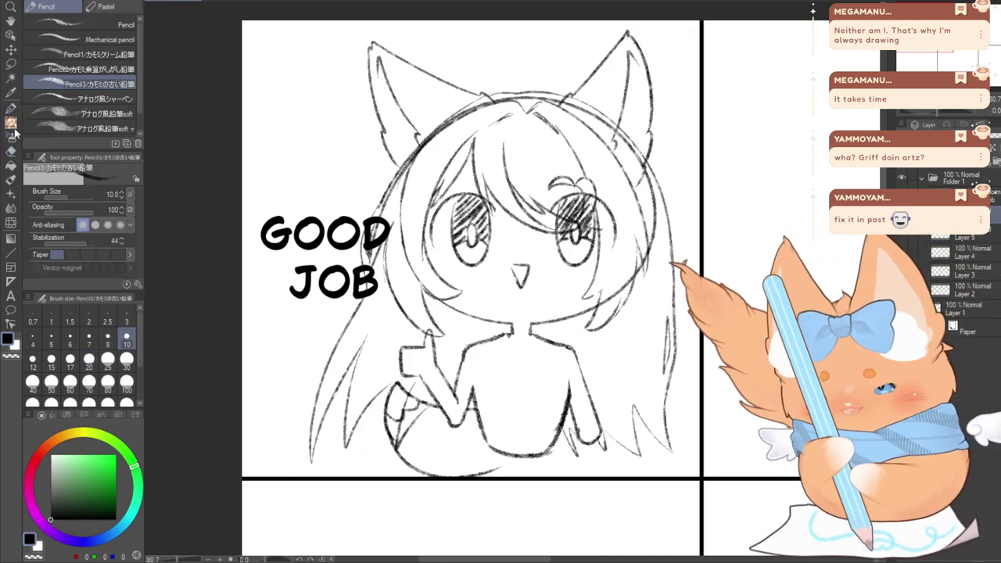
key(Delete)
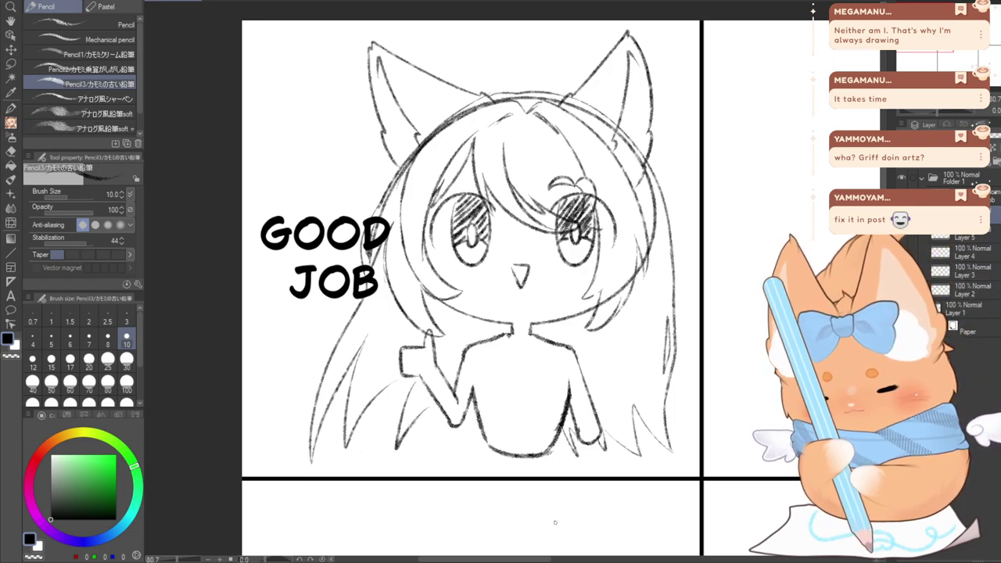
Pencil short slanted blush lines on both cheeks, and merge their layer down into Layer 2
drag(439, 266, 455, 276)
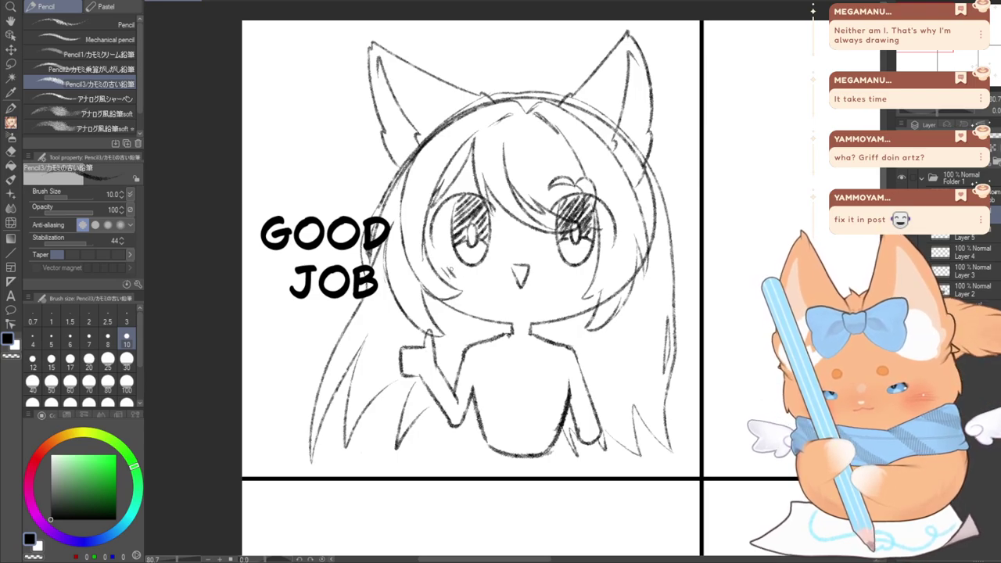
drag(573, 271, 584, 282)
drag(587, 277, 598, 288)
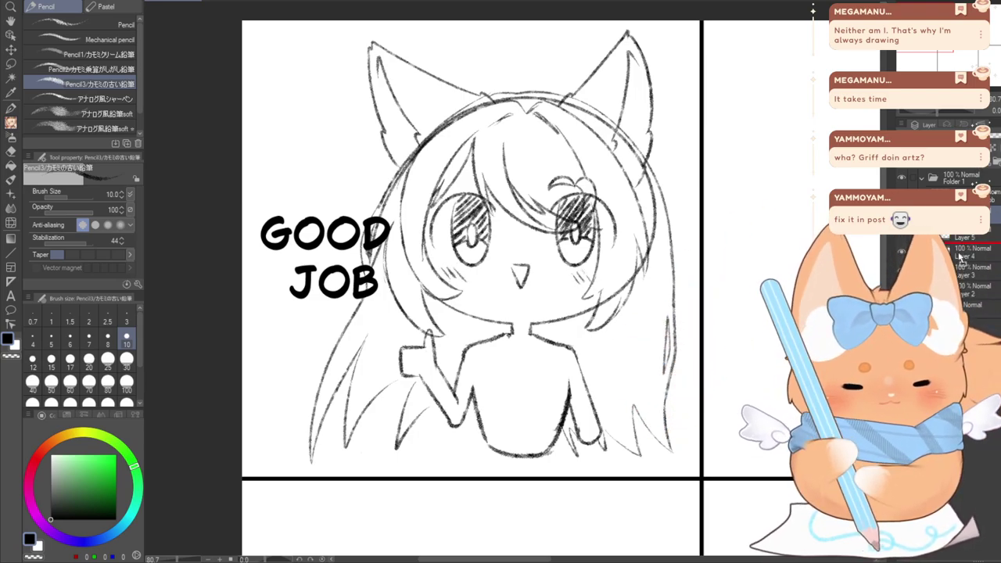
drag(959, 258, 960, 277)
key(ctrl+e)
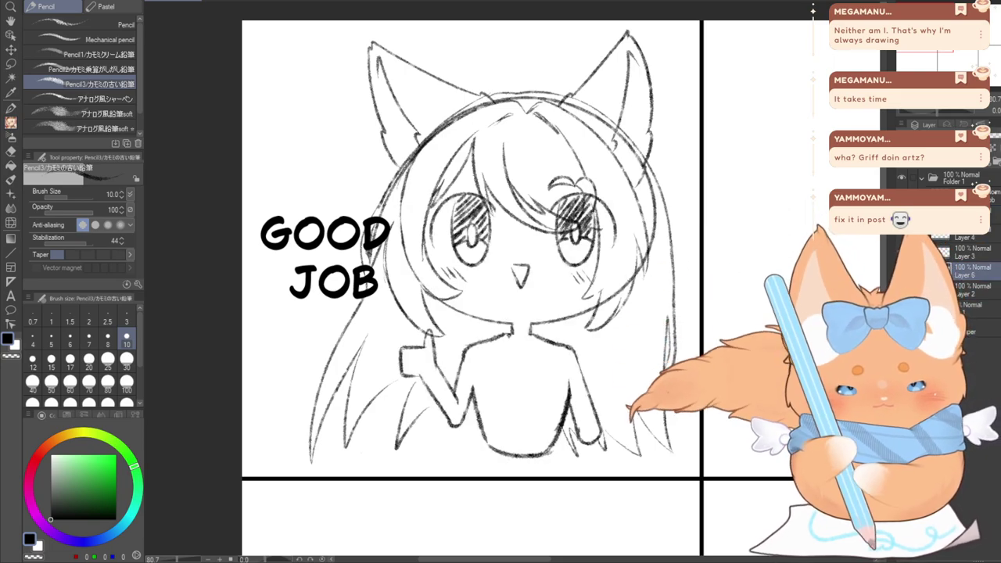
Pencil a small feathered wing behind the right-hand shoulder and start its counterpart at the left-hand shoulder
key(ctrl+z)
key(ctrl+z)
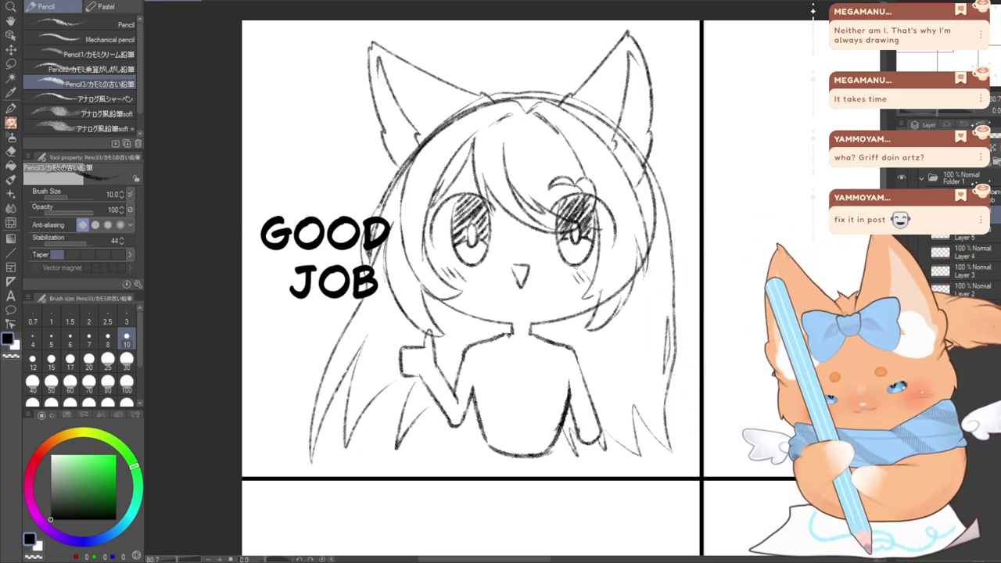
mouse_move(586, 352)
mouse_down()
mouse_move(616, 349)
mouse_move(607, 371)
mouse_move(584, 374)
mouse_up()
mouse_move(584, 367)
mouse_down()
mouse_move(555, 352)
mouse_move(608, 344)
mouse_move(596, 383)
mouse_up()
key(ctrl+z)
key(ctrl+z)
key(ctrl+z)
key(ctrl+z)
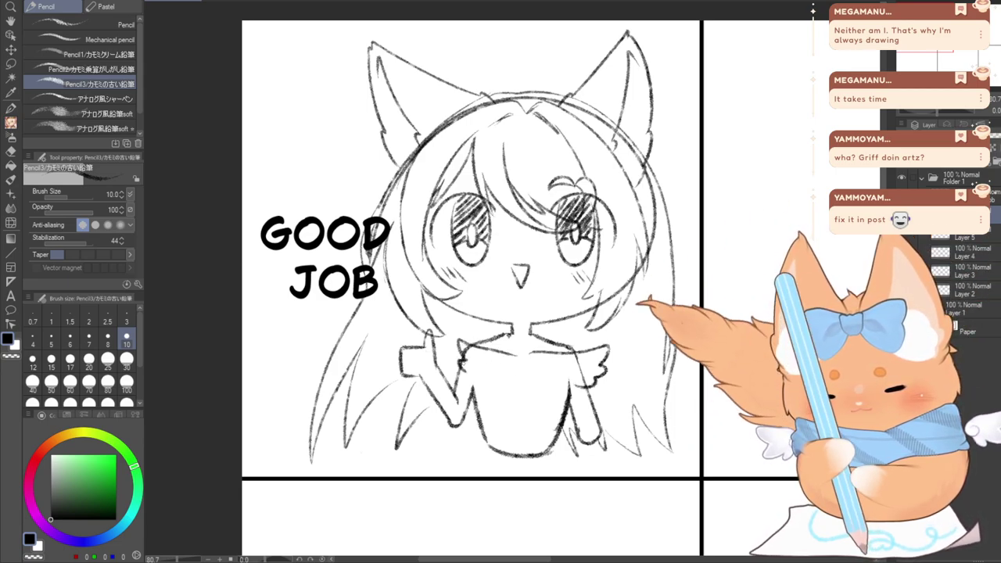
Repencil the small left-hand wing so it extends outward between the shoulder and the raised forearm
key(ctrl+z)
key(ctrl+z)
mouse_move(515, 352)
mouse_down()
mouse_move(456, 343)
mouse_move(480, 375)
mouse_move(478, 362)
mouse_move(514, 353)
mouse_move(456, 340)
mouse_move(451, 353)
mouse_move(476, 374)
mouse_up()
key(ctrl+z)
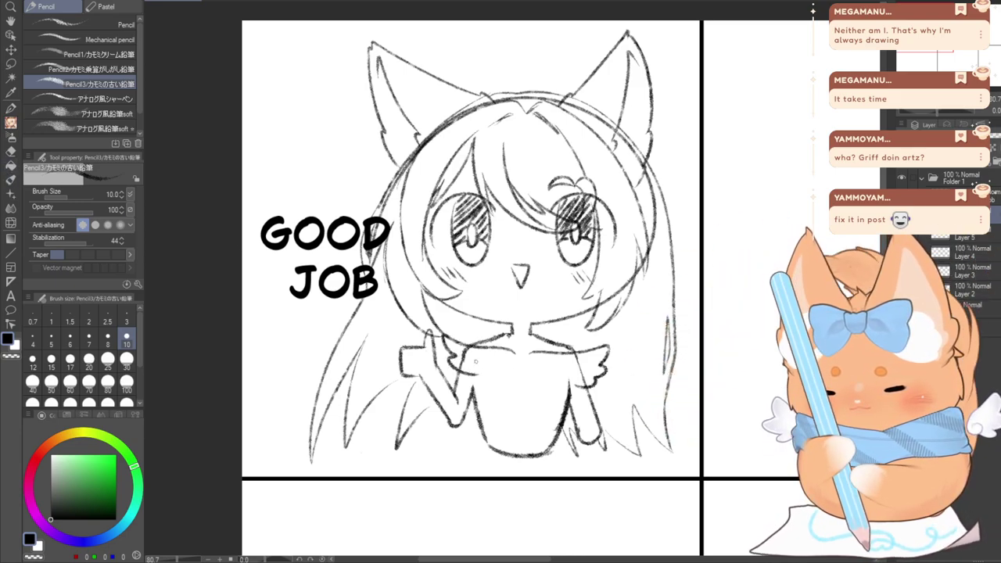
Erase the wing lines that cross the shoulders and upper torso
key(e)
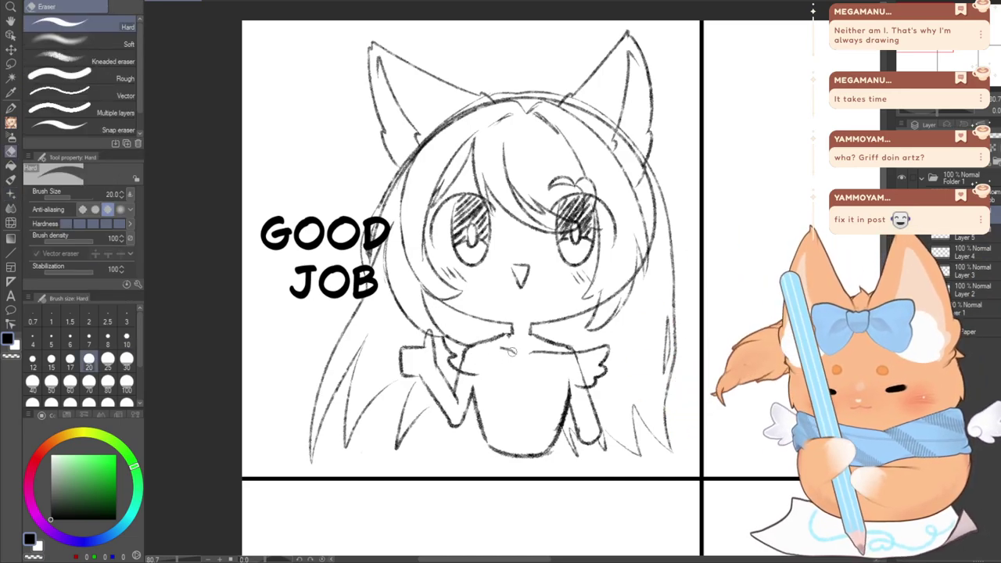
drag(528, 356, 568, 352)
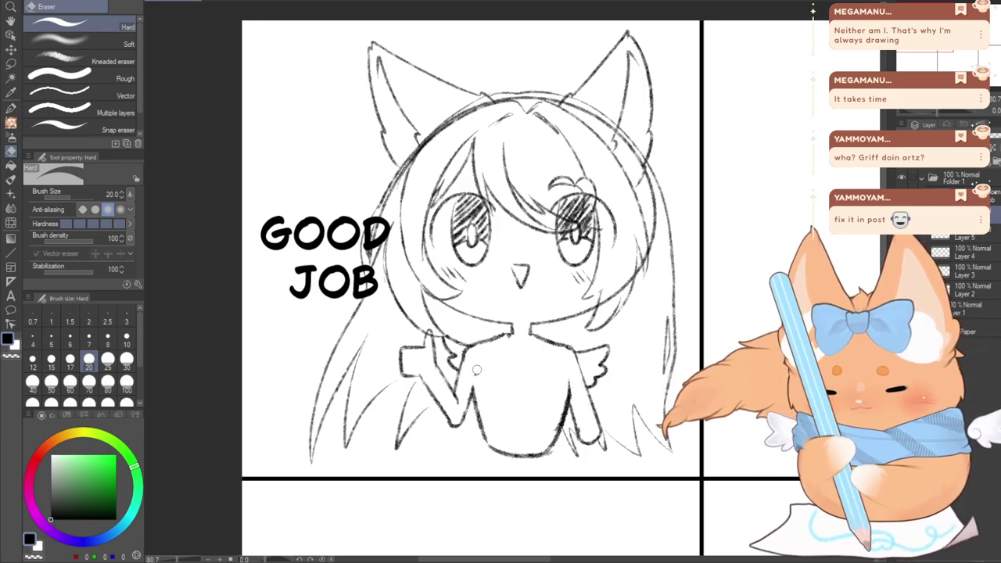
click(11, 109)
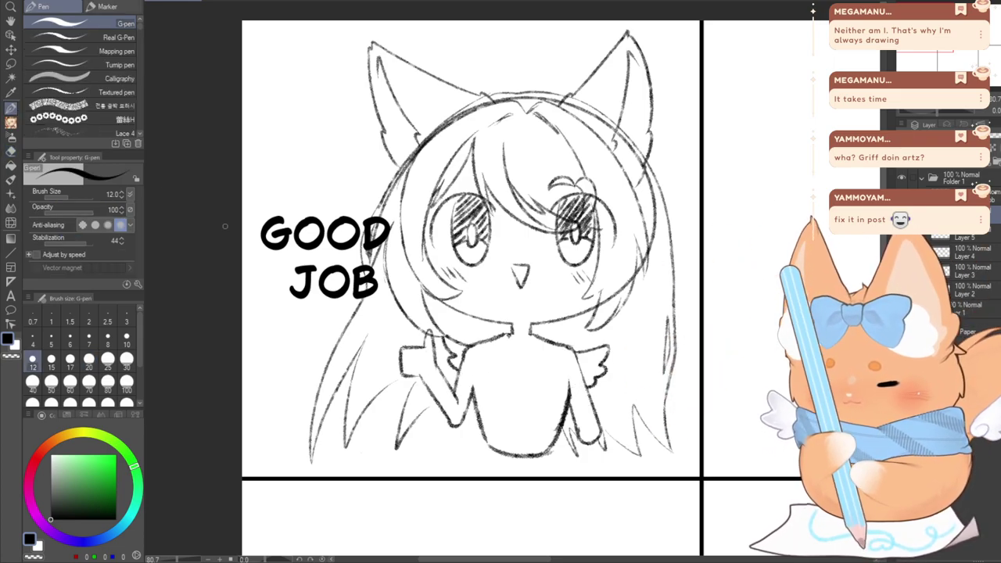
click(11, 123)
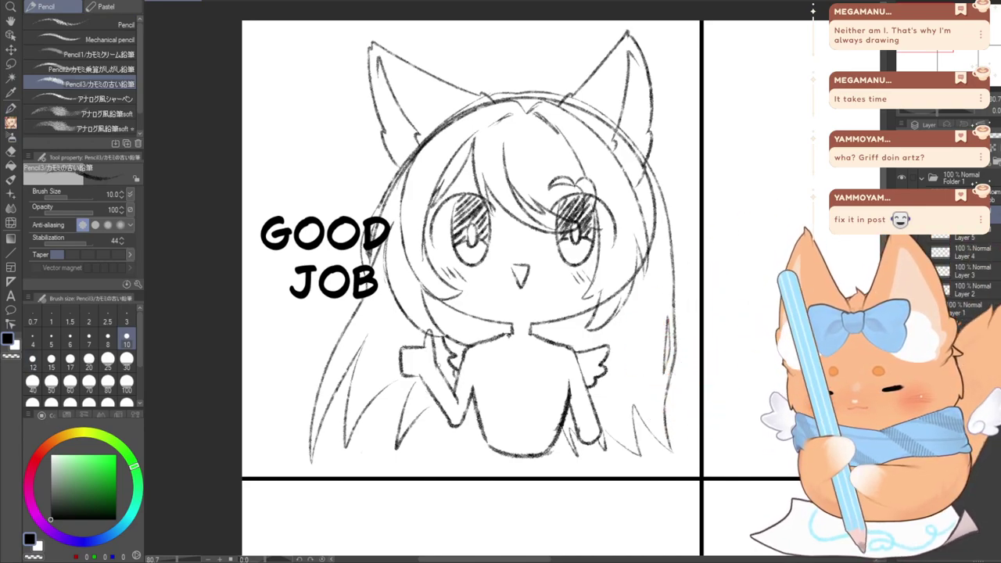
key(e)
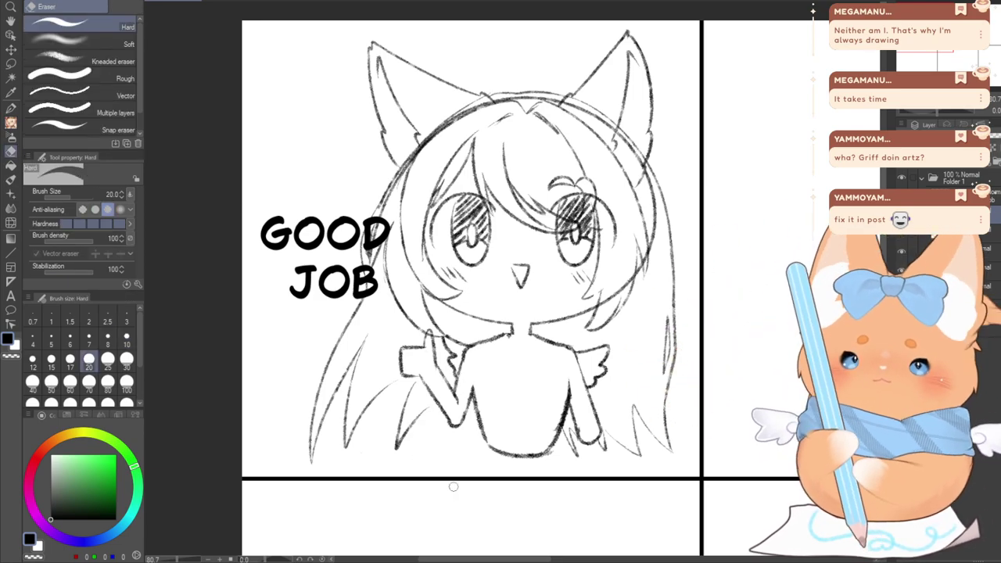
click(11, 124)
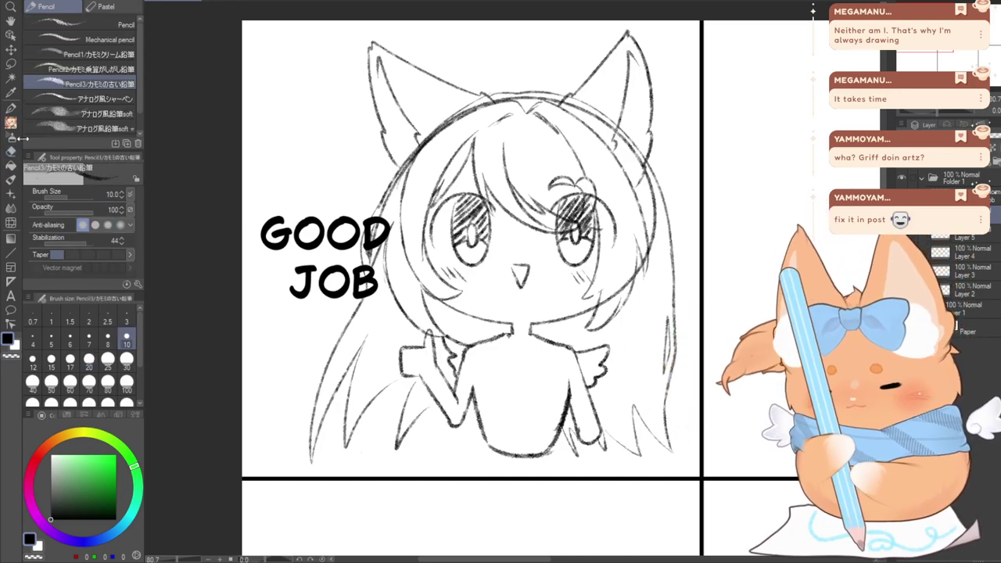
Try to pencil finger lines on the blocky thumbs-up fist
drag(500, 313, 533, 282)
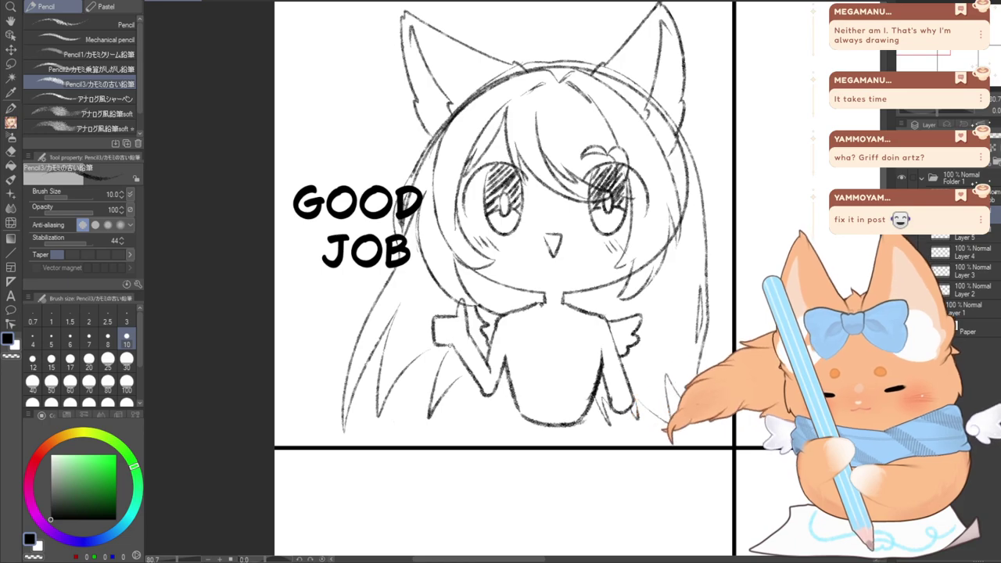
drag(459, 316, 459, 344)
key(ctrl+z)
key(ctrl+z)
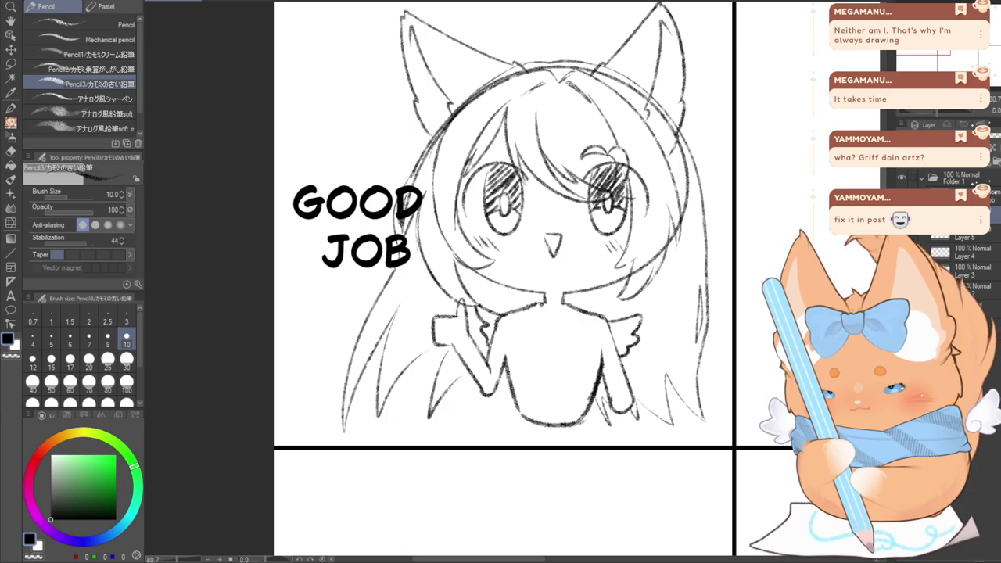
drag(443, 318, 442, 346)
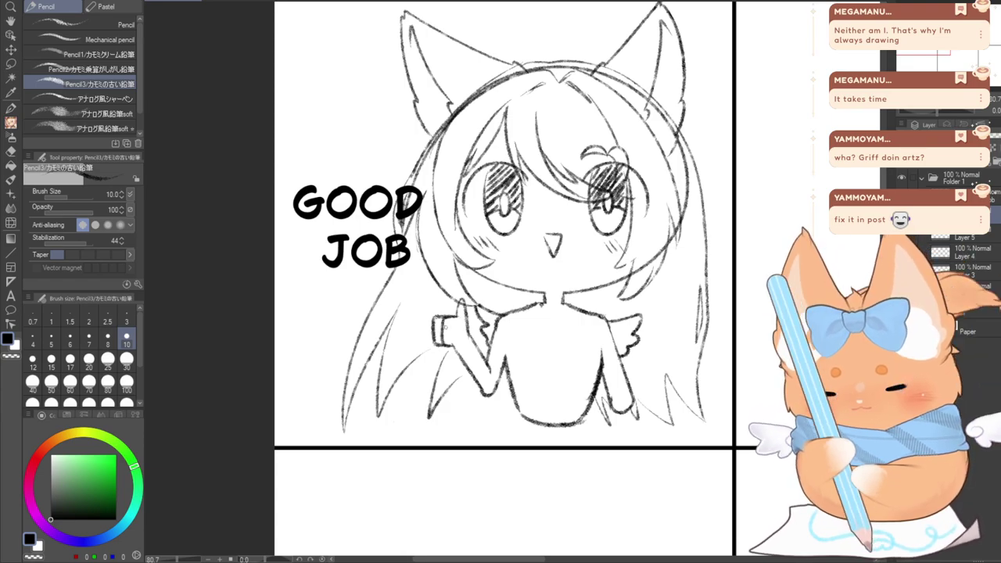
key(ctrl+z)
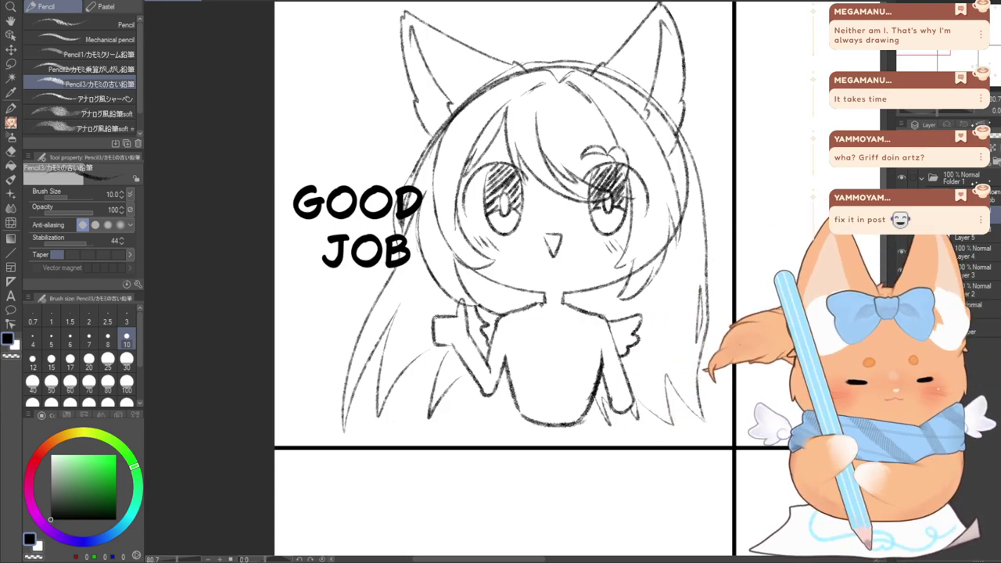
Erase the blocky fist on Layer 2 and pencil a rounded thumbs-up fist with curled fingers
key(e)
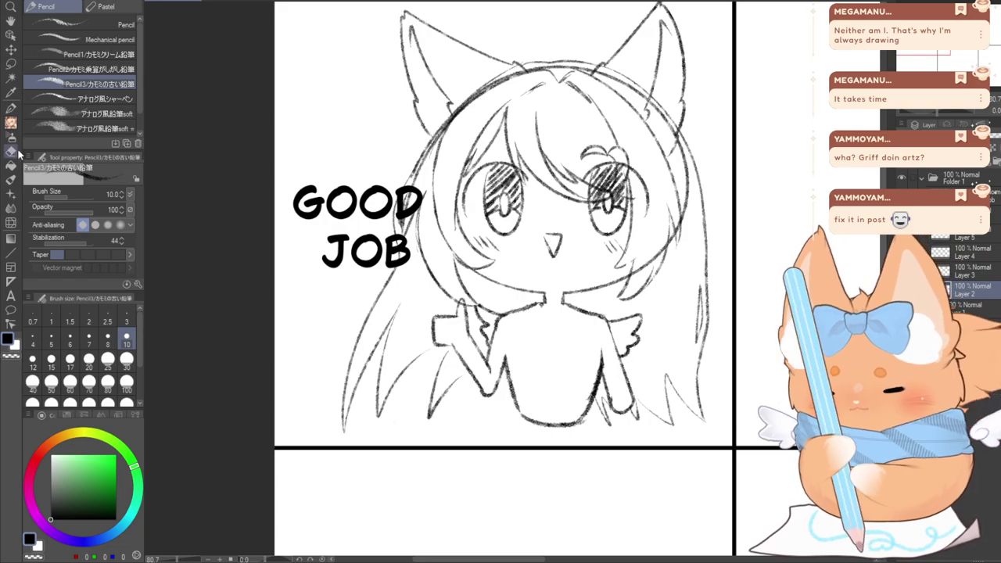
mouse_move(454, 318)
mouse_down()
mouse_move(432, 334)
mouse_move(454, 340)
mouse_up()
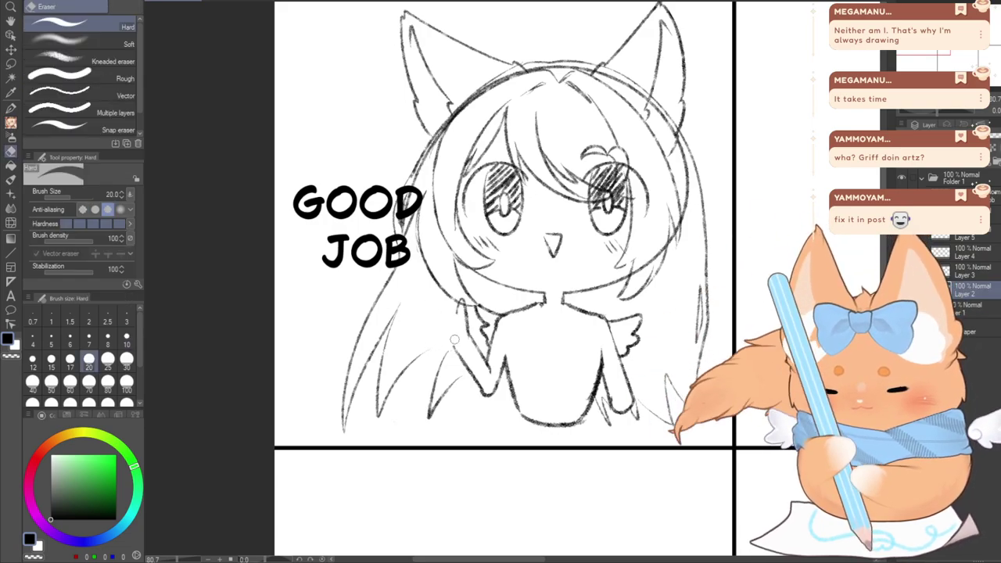
click(11, 123)
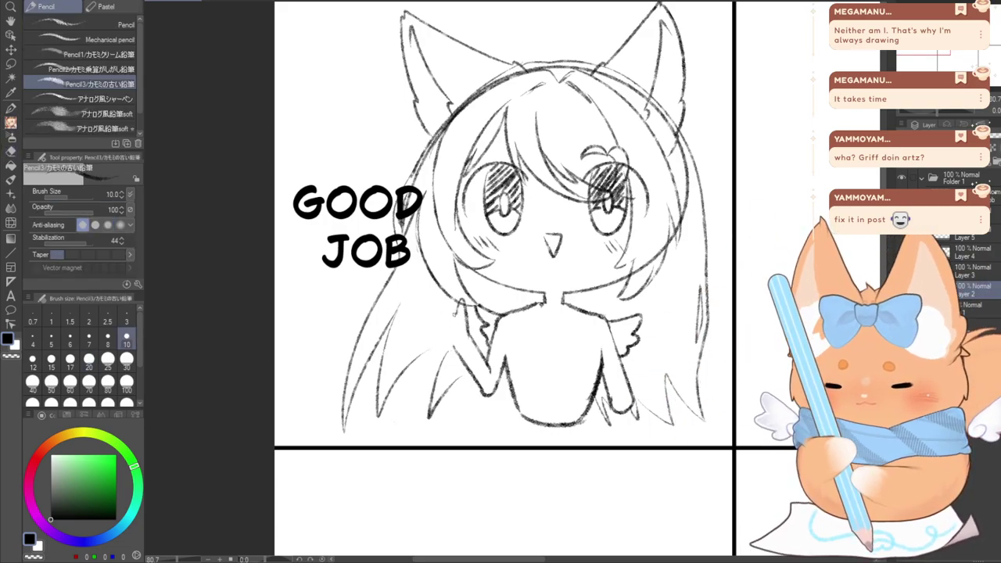
drag(462, 317, 452, 348)
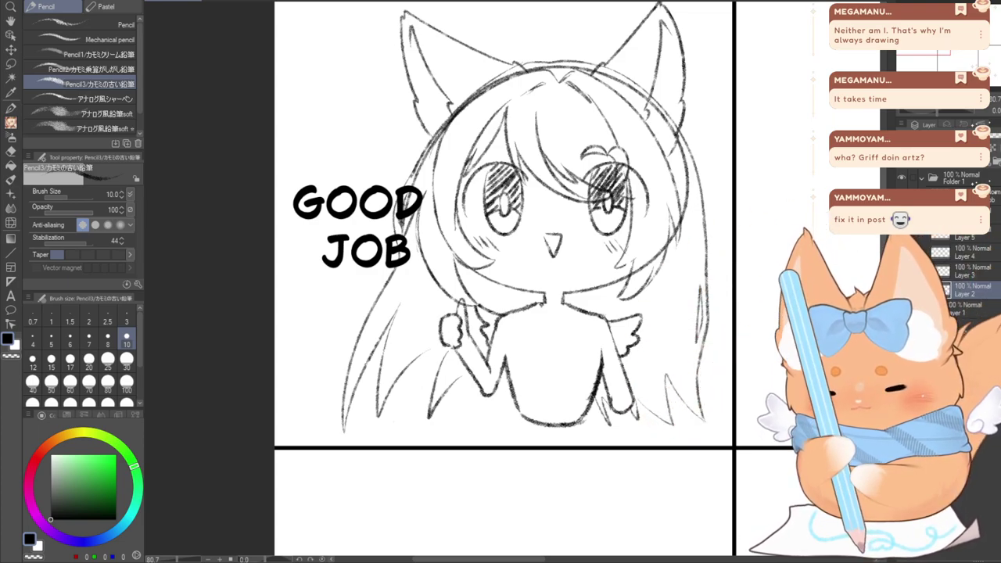
key(ctrl+z)
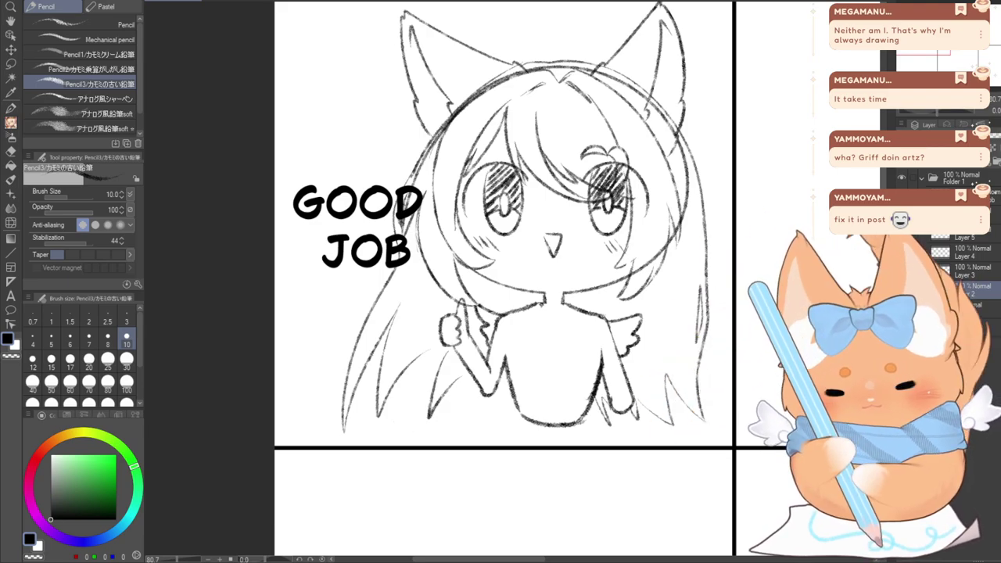
Toggle the visibility of Layer 3, the front hair, to check the face and body lines beneath it
key(e)
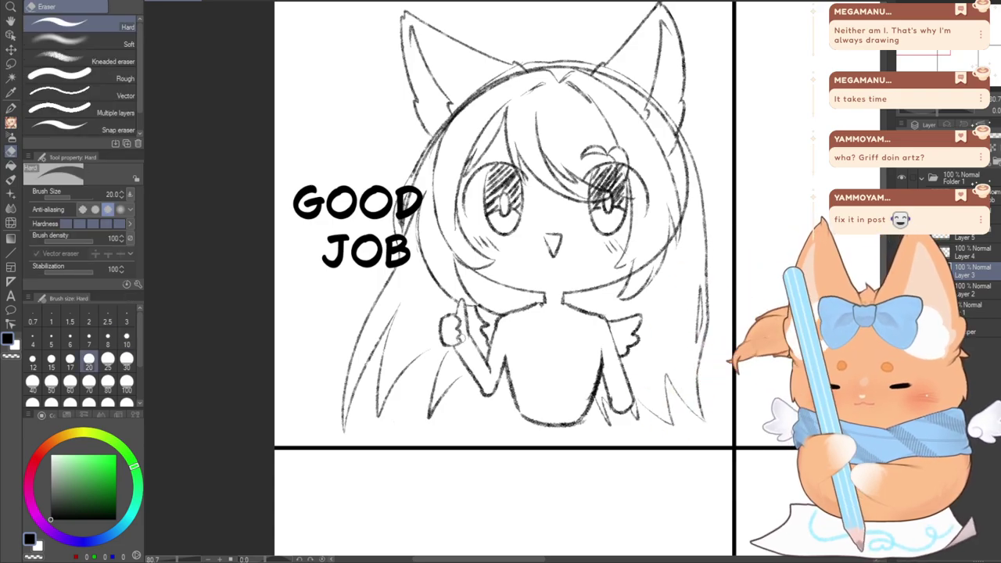
click(902, 270)
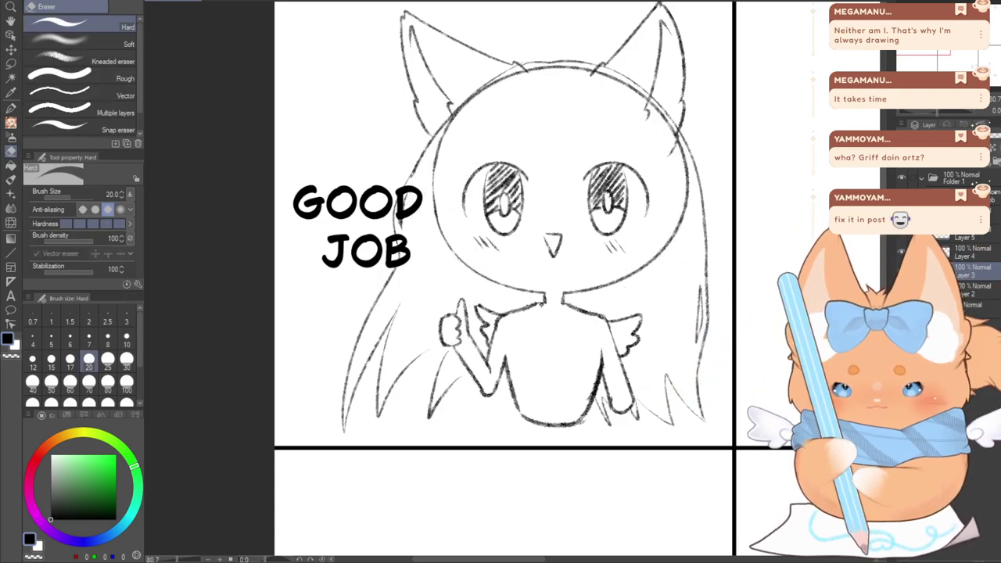
click(902, 270)
click(902, 270)
click(902, 271)
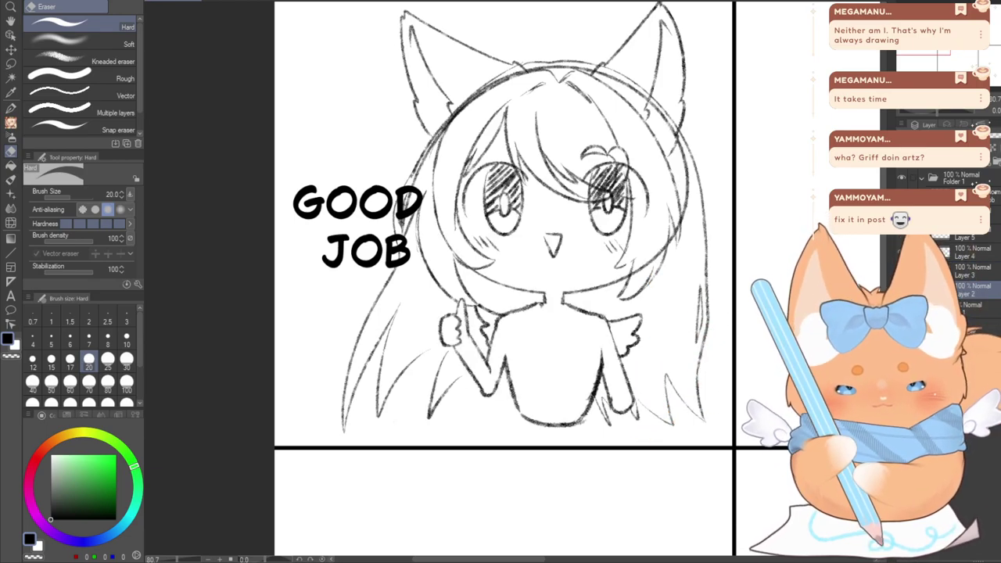
Tint the face and body lines on Layer 2 blue with the layer colour, and duplicate the layer
key(ctrl+b)
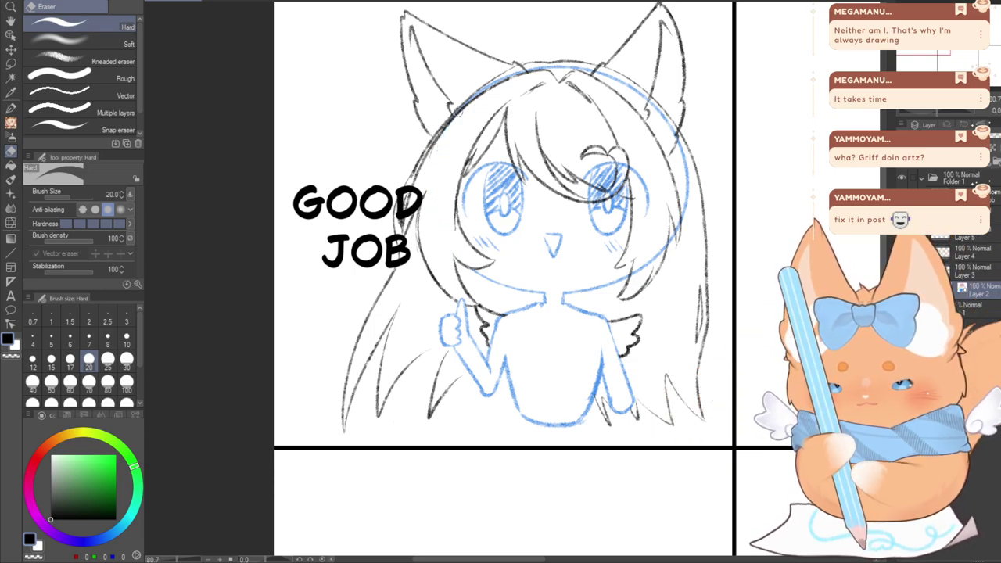
key(ctrl+z)
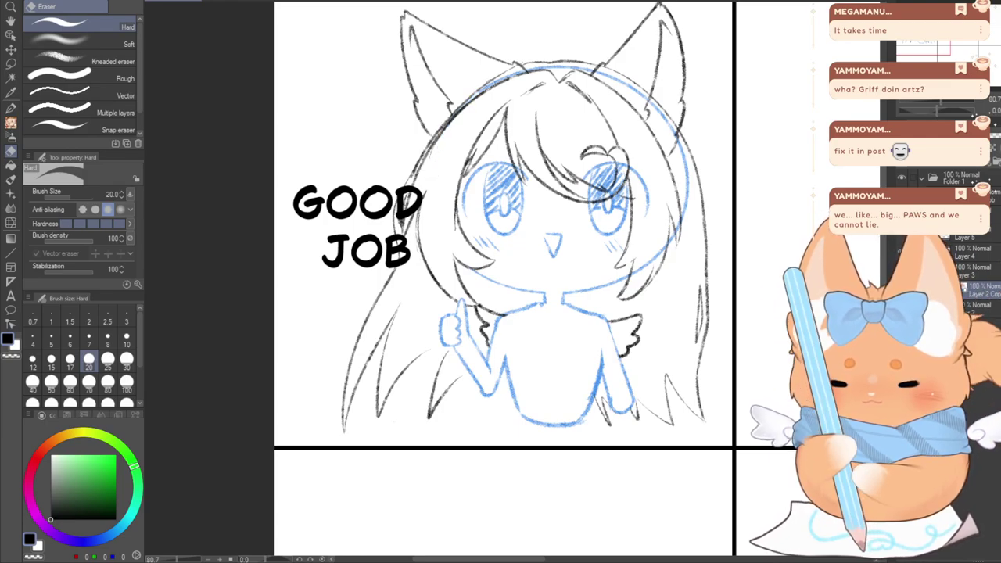
Erase the head outline running through the hair on Layer 2 Copy and toggle the blue layer colour to check the lines
mouse_move(522, 68)
mouse_down()
mouse_move(576, 69)
mouse_move(641, 92)
mouse_move(683, 161)
mouse_move(685, 226)
mouse_up()
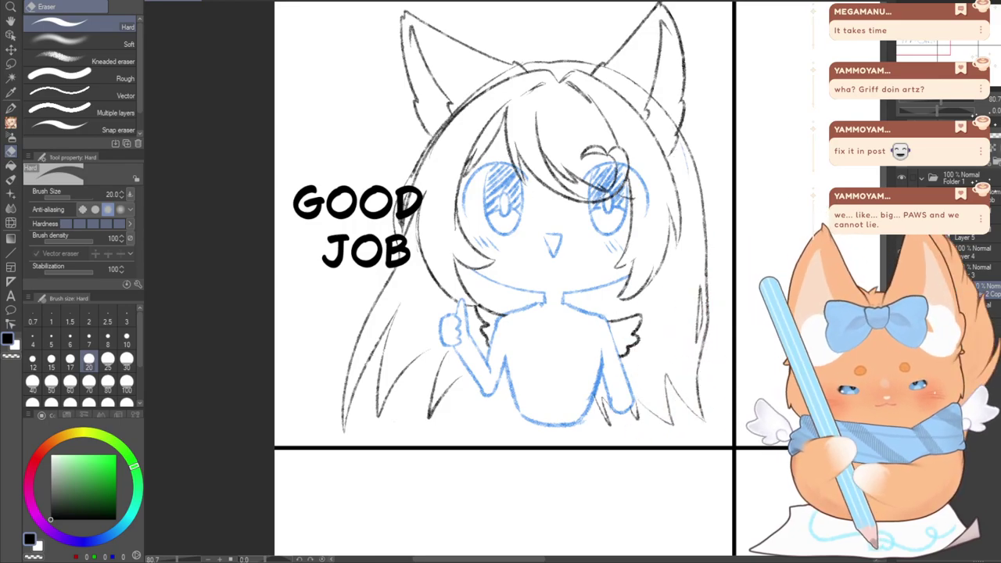
key(ctrl+b)
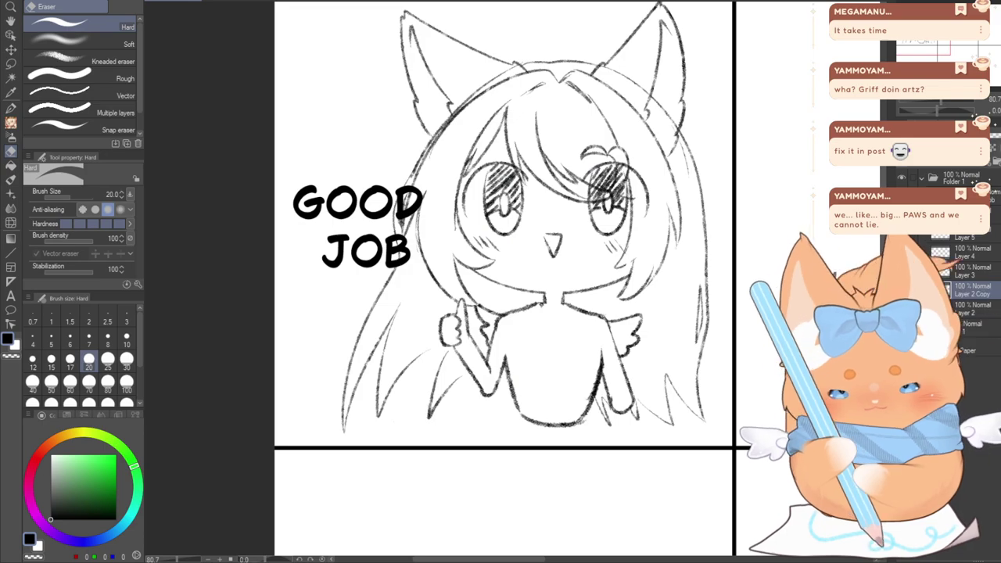
key(ctrl+b)
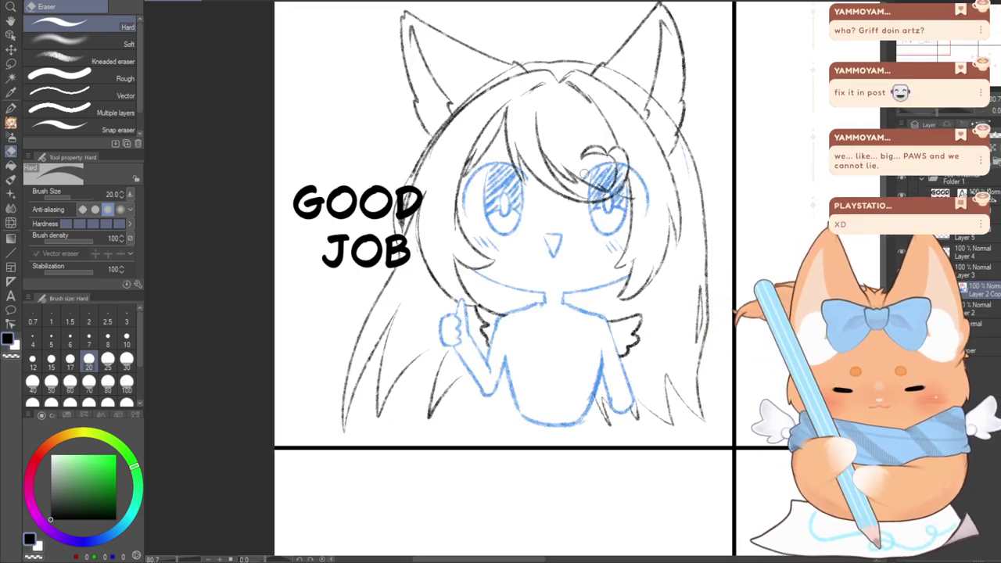
Try to erase the upper eye lines that overlap the bangs and heart-shaped hair ornament on Layer 2 Copy
mouse_move(601, 177)
mouse_down()
mouse_move(634, 195)
mouse_move(613, 165)
mouse_up()
drag(590, 163, 623, 179)
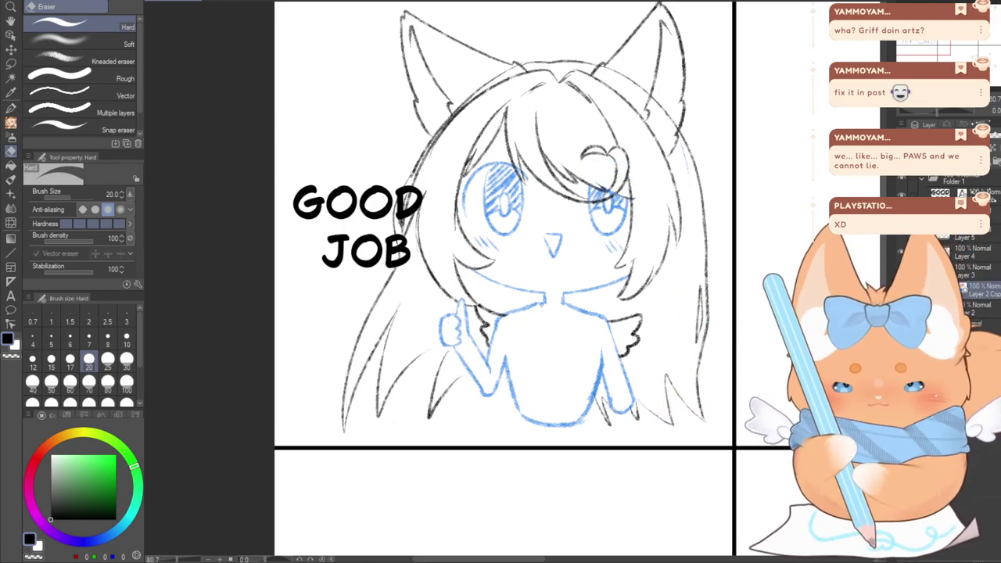
key(ctrl+b)
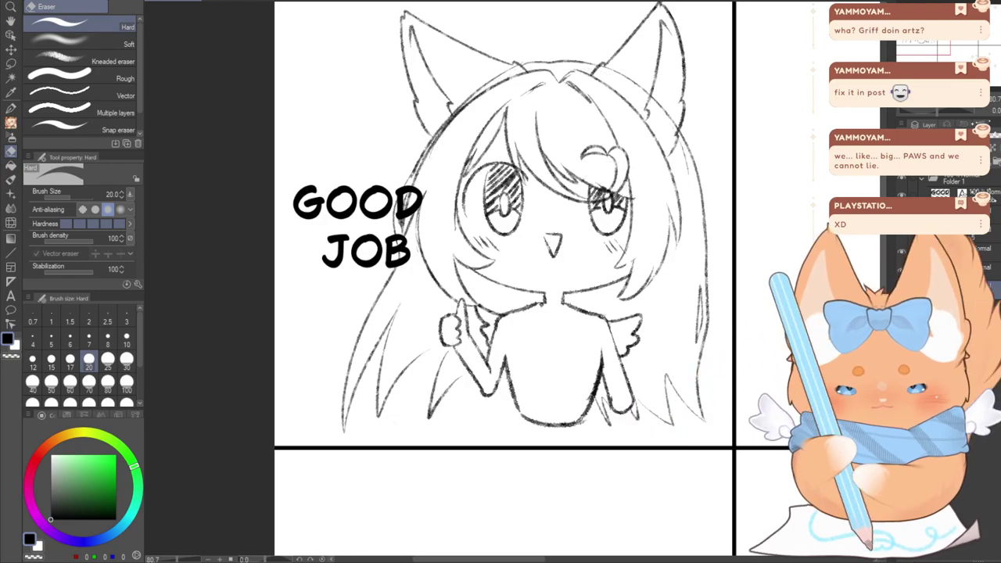
key(ctrl+b)
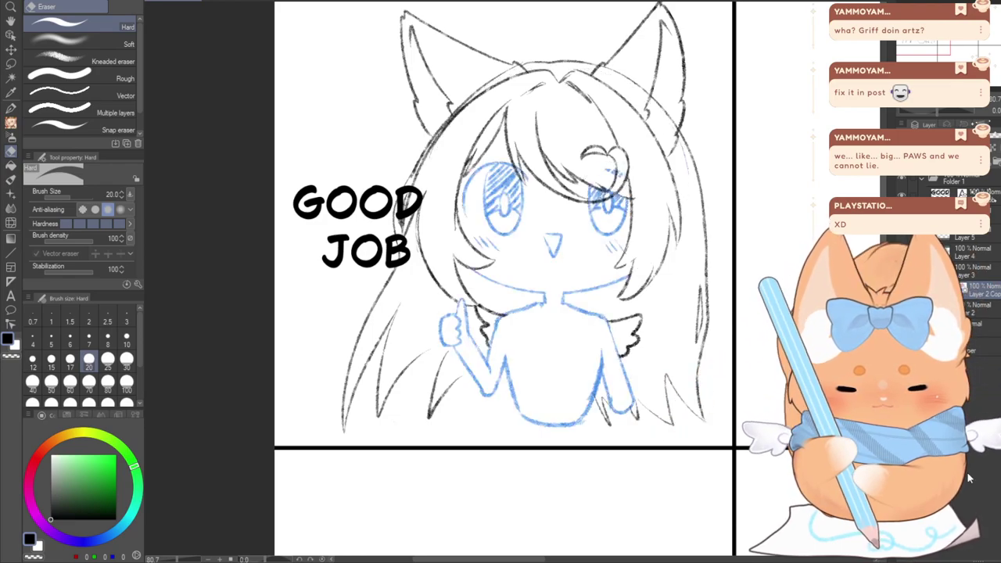
key(ctrl+z)
key(ctrl+z)
key(ctrl+z)
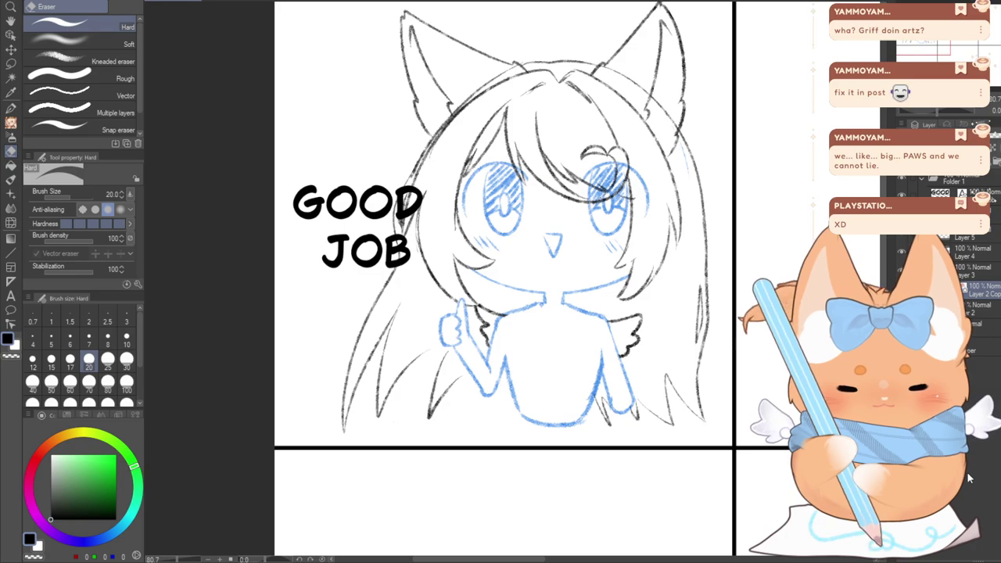
key(ctrl+z)
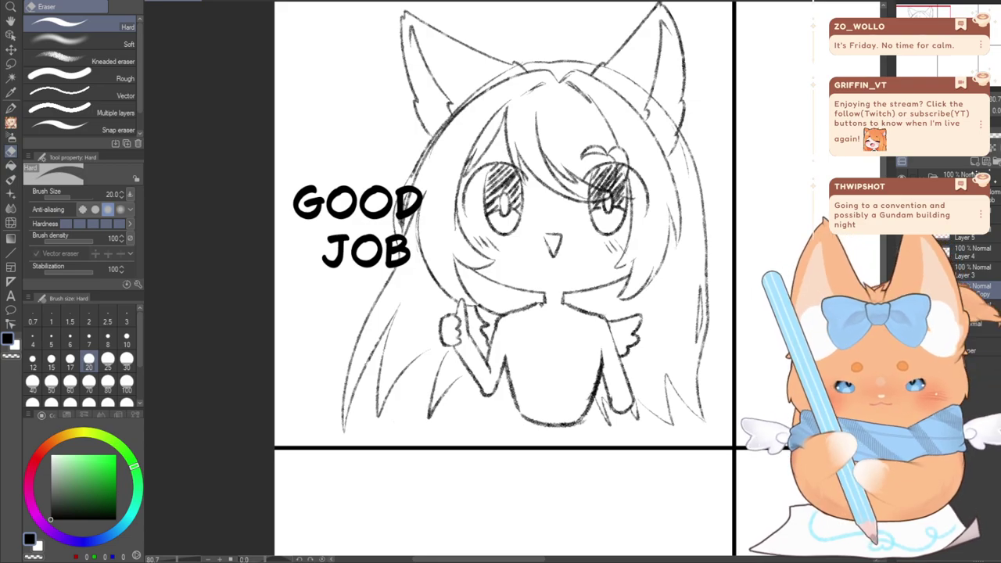
Tilt the "Good job" caption slightly counter-clockwise and enlarge it a little beside the character's face
drag(504, 258, 453, 315)
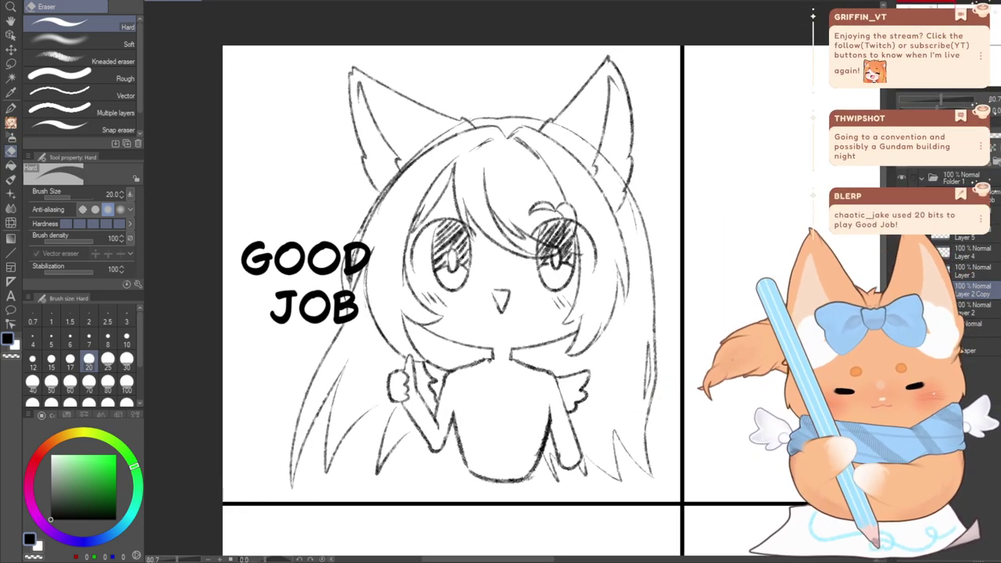
key(ctrl+t)
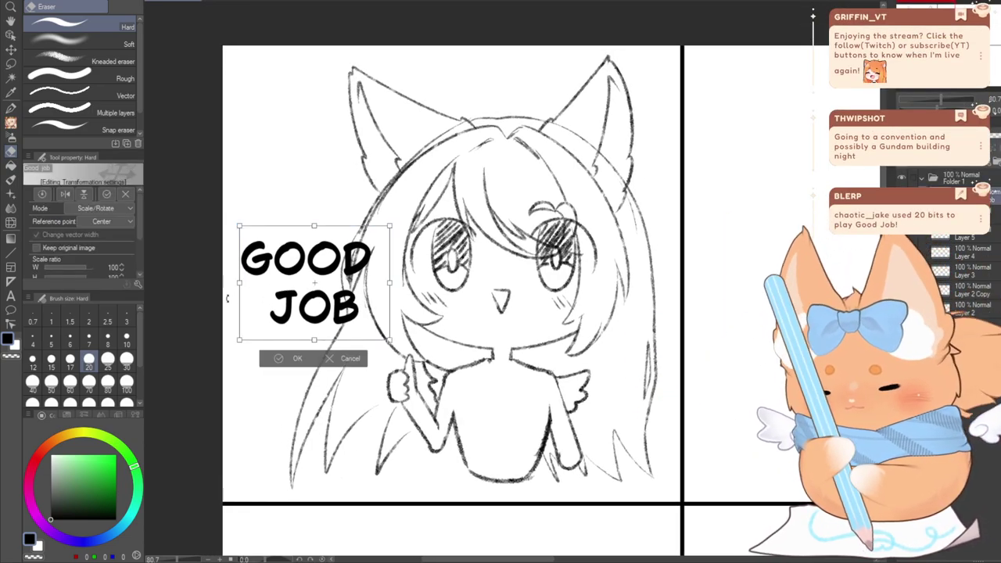
drag(228, 298, 271, 352)
drag(240, 263, 227, 253)
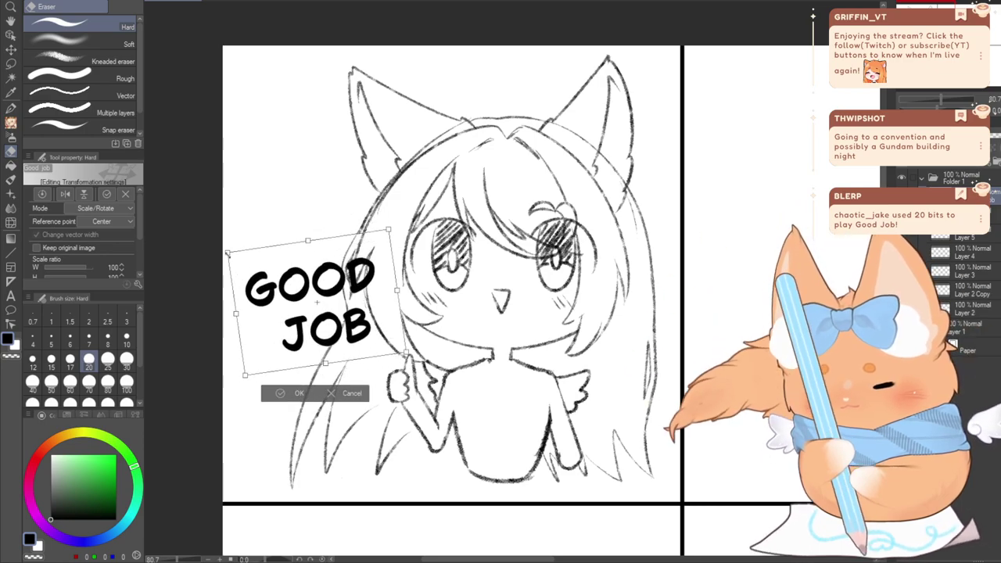
mouse_move(264, 354)
mouse_down()
mouse_move(282, 376)
mouse_move(275, 283)
mouse_move(236, 325)
mouse_move(257, 317)
mouse_move(260, 370)
mouse_move(263, 361)
mouse_up()
click(310, 392)
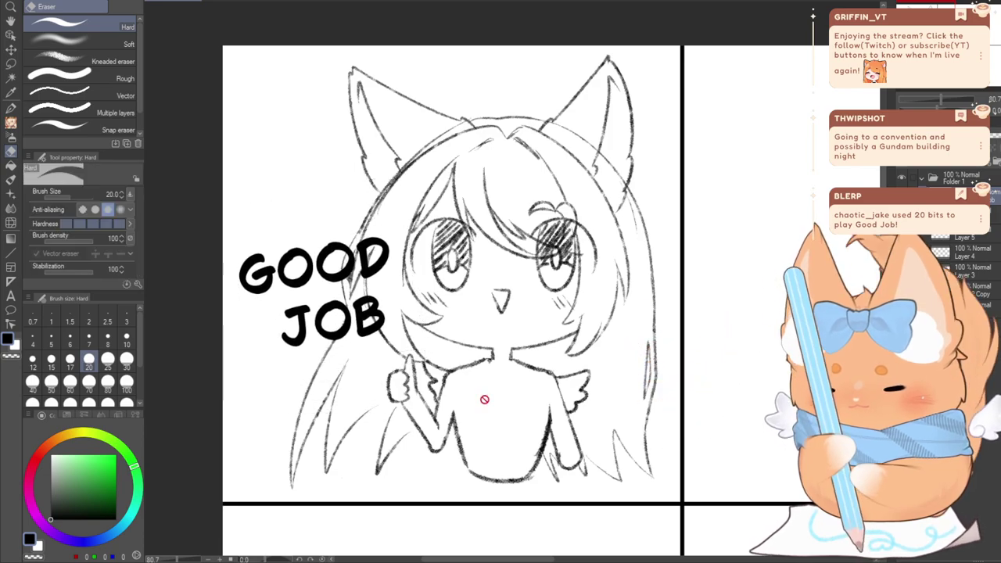
Pencil three hollow emphasis marks fanning out above the "Good job" caption
key(p)
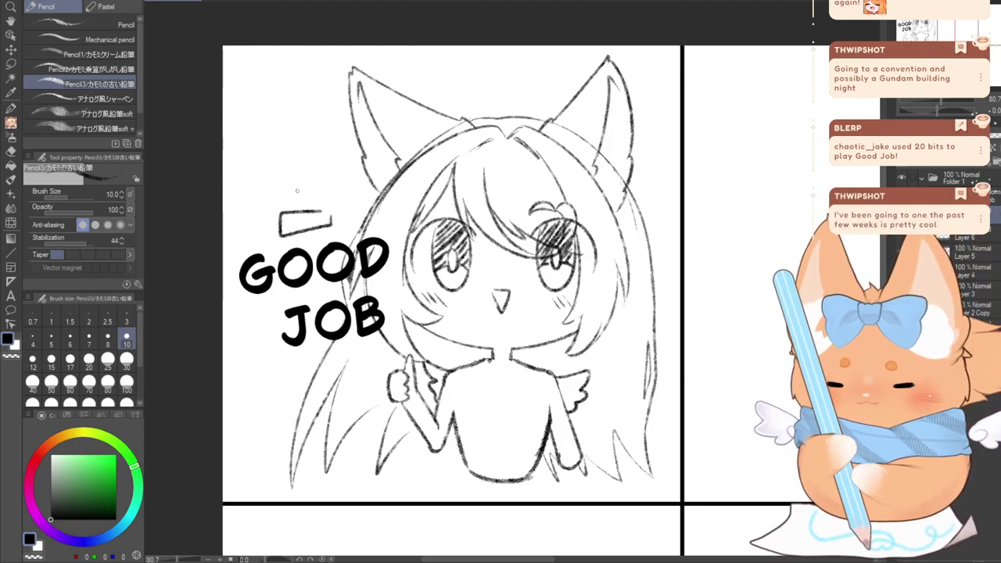
key(ctrl+z)
mouse_move(327, 221)
mouse_down()
mouse_move(287, 217)
mouse_move(327, 212)
mouse_up()
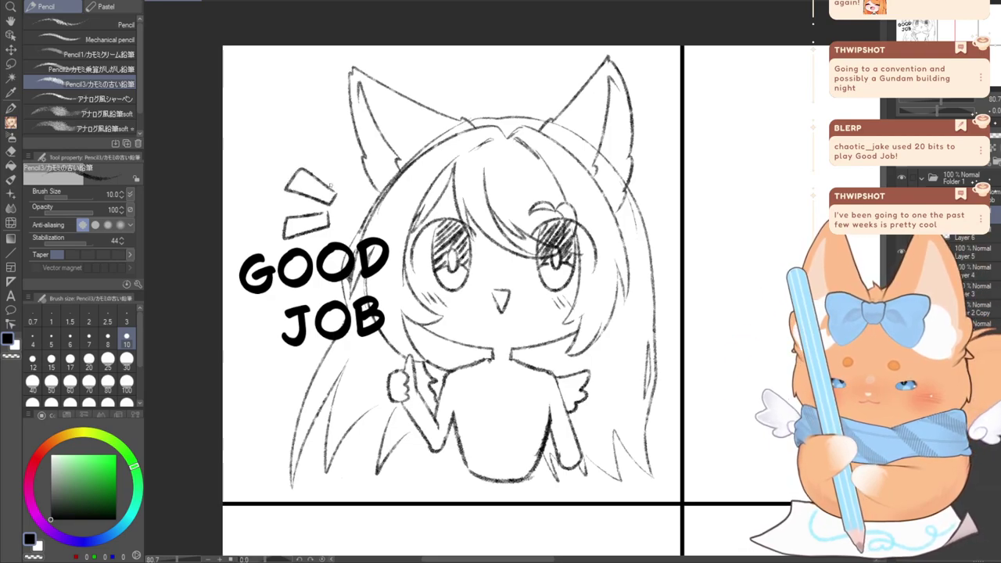
drag(327, 148, 357, 180)
key(ctrl+z)
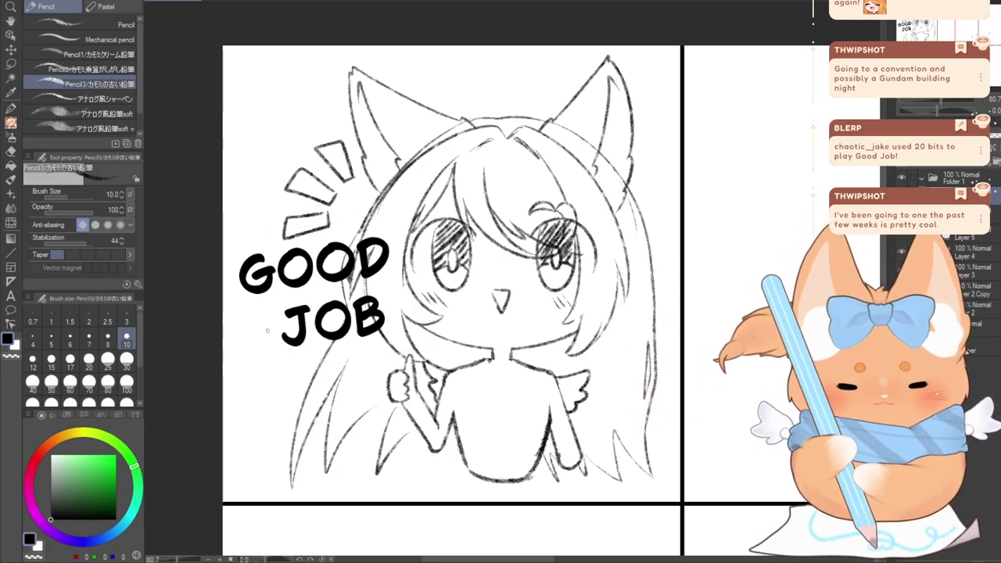
Move the "Good job" caption down beside the thumbs-up hand, tilt it slightly and scale it to 104%
key(ctrl+t)
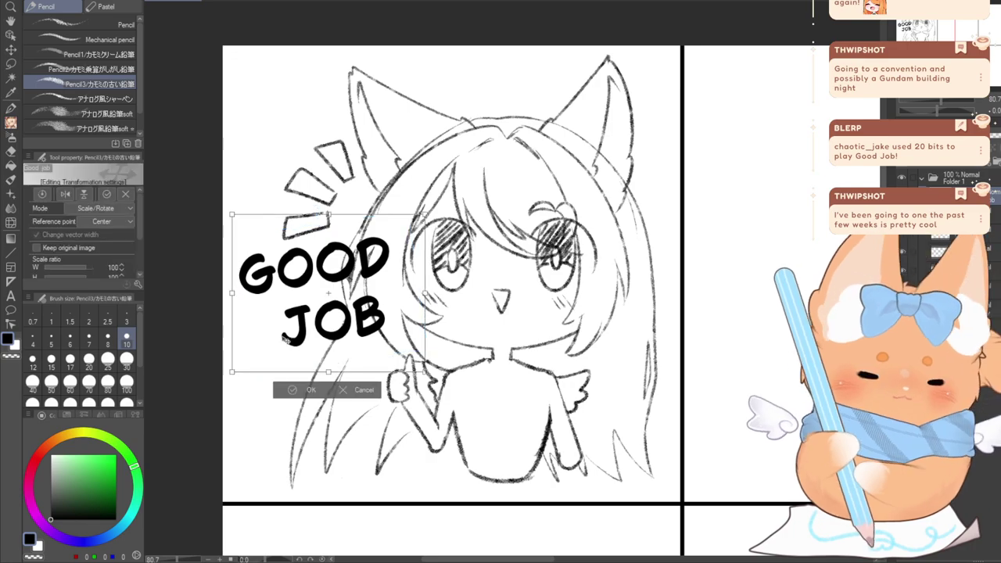
drag(328, 291, 325, 328)
mouse_move(224, 408)
mouse_down()
mouse_move(265, 387)
mouse_move(245, 390)
mouse_move(253, 412)
mouse_move(243, 407)
mouse_up()
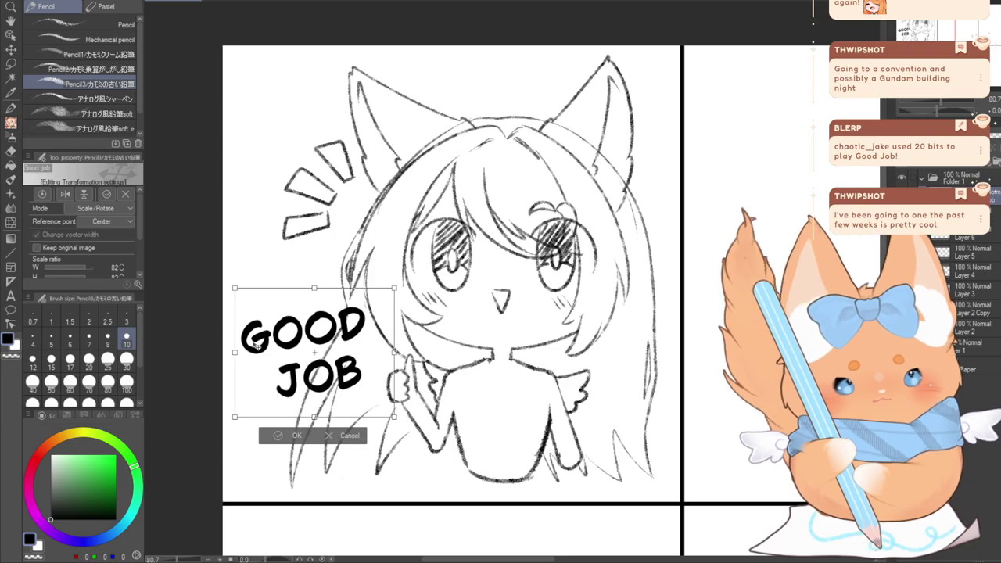
drag(250, 404, 211, 472)
drag(232, 433, 241, 440)
drag(203, 417, 256, 485)
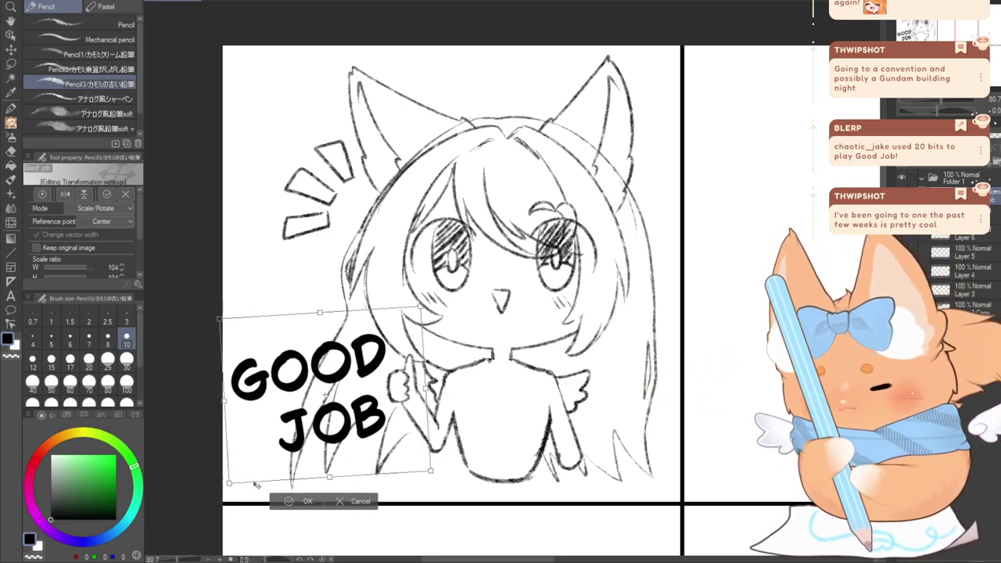
click(289, 503)
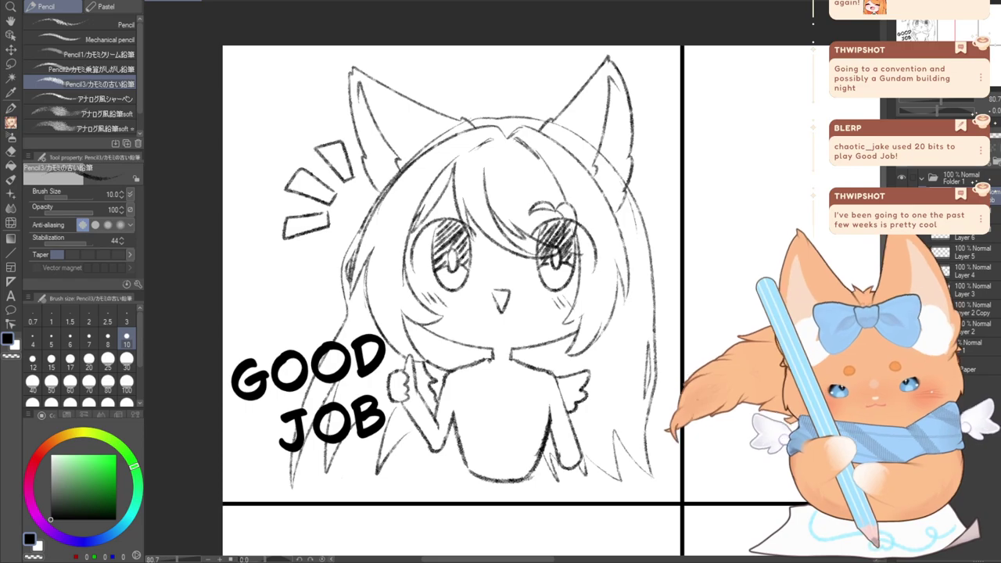
Restyle the "Good job" caption as white lettering with a thin blue border
key(ctrl+b)
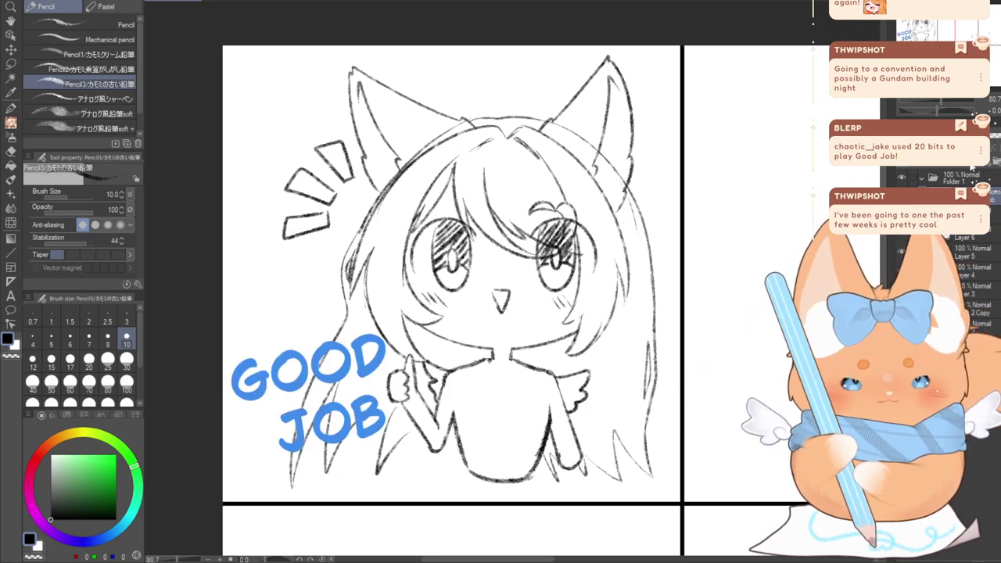
key(ctrl+z)
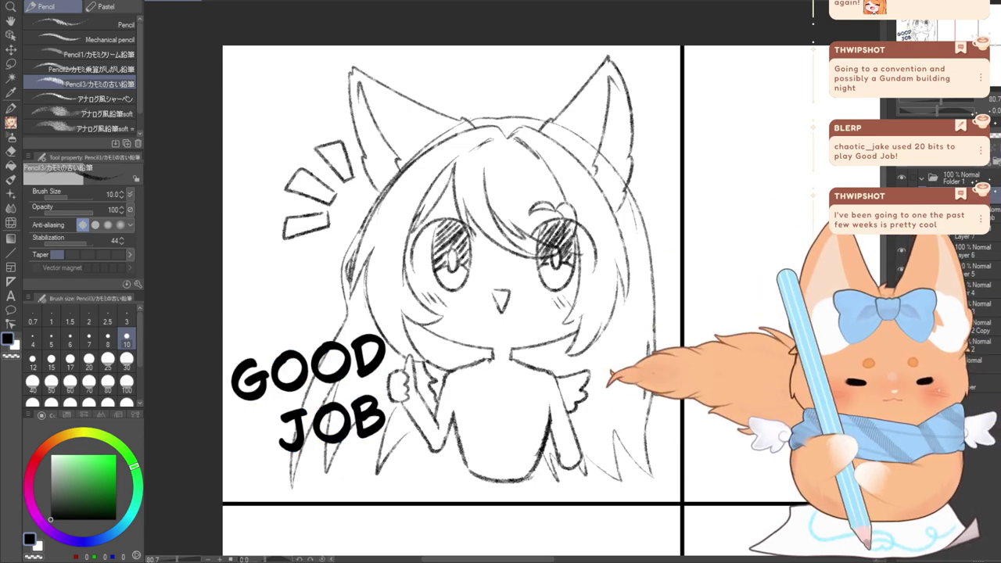
click(950, 123)
click(913, 141)
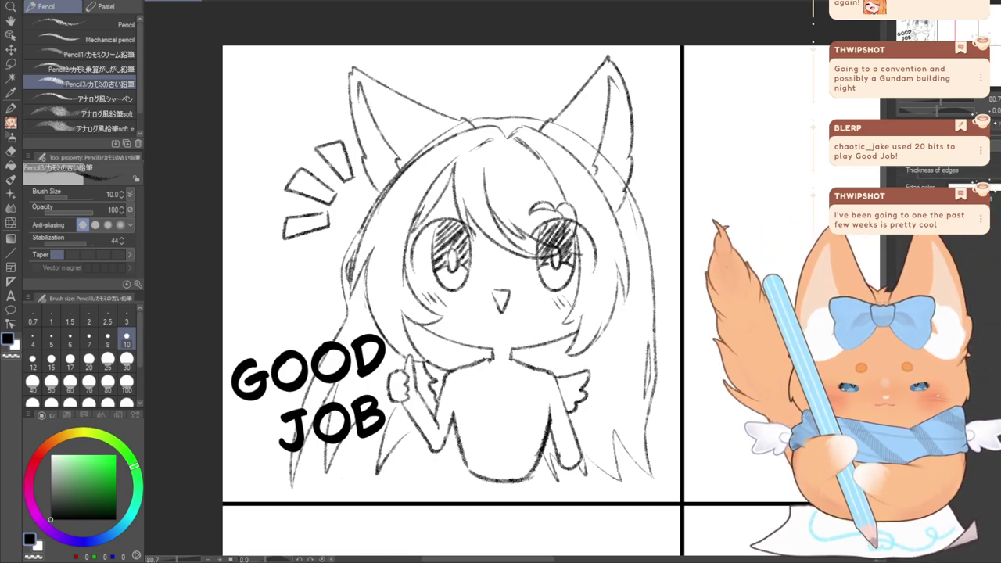
click(908, 124)
key(ctrl+b)
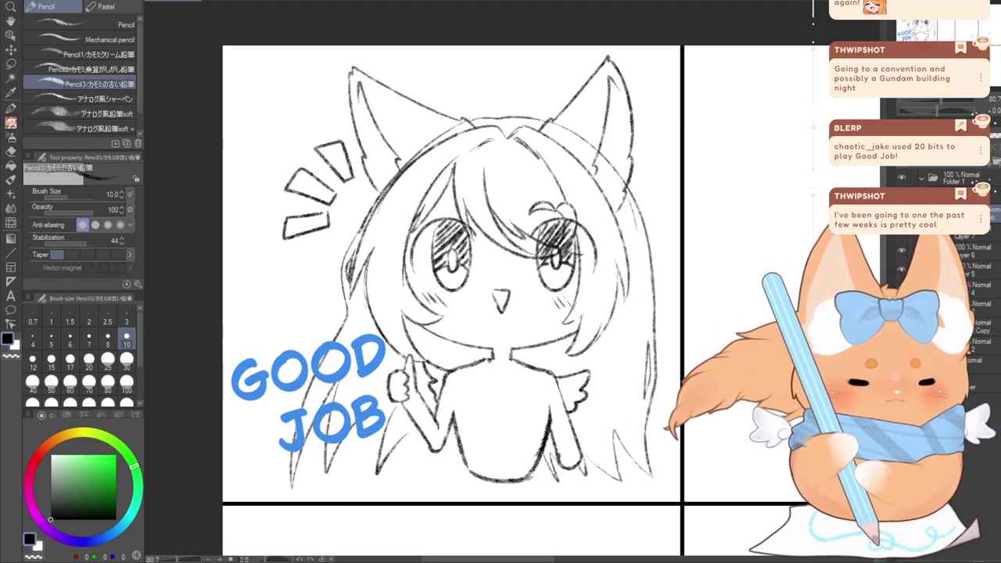
click(945, 123)
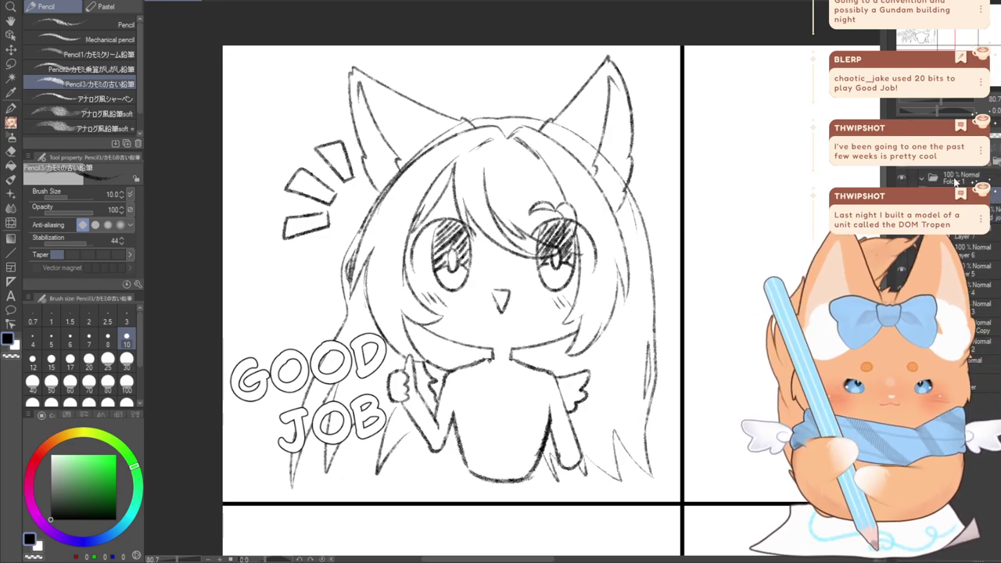
click(930, 125)
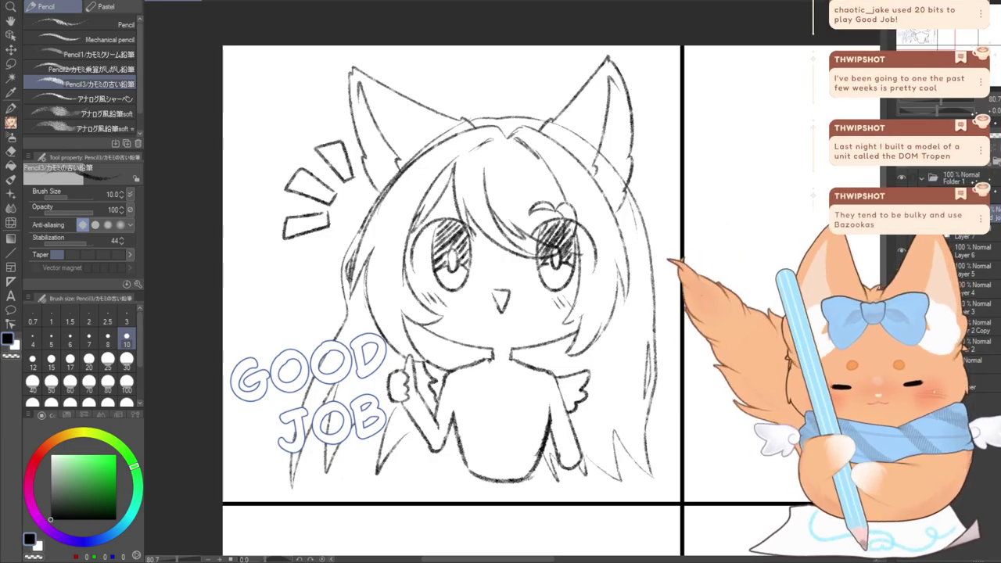
Select the caption's outlined shape, fill it with black on Layer 8, deselect, and place that layer behind the lettering
click(286, 160)
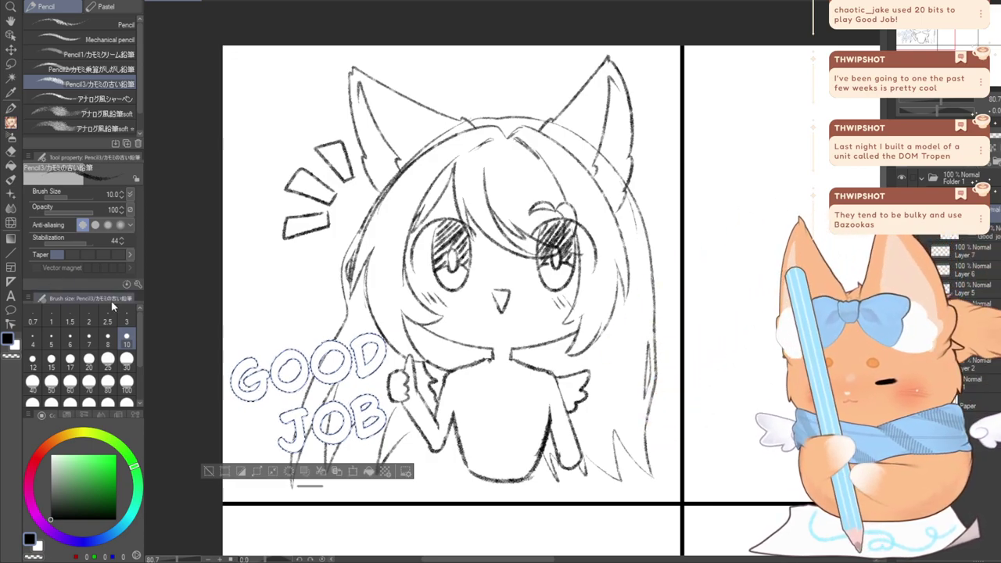
click(369, 472)
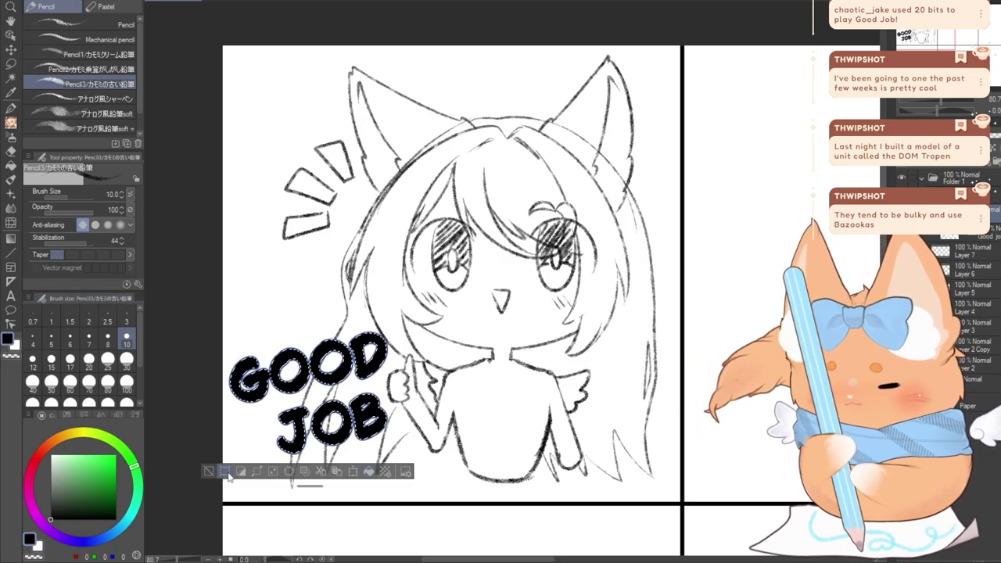
click(209, 471)
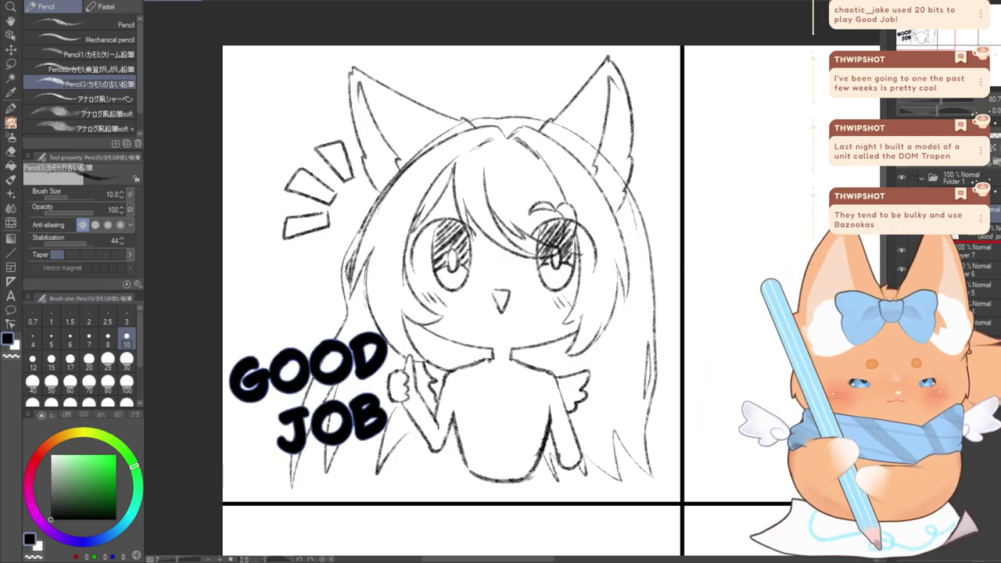
drag(983, 213, 982, 241)
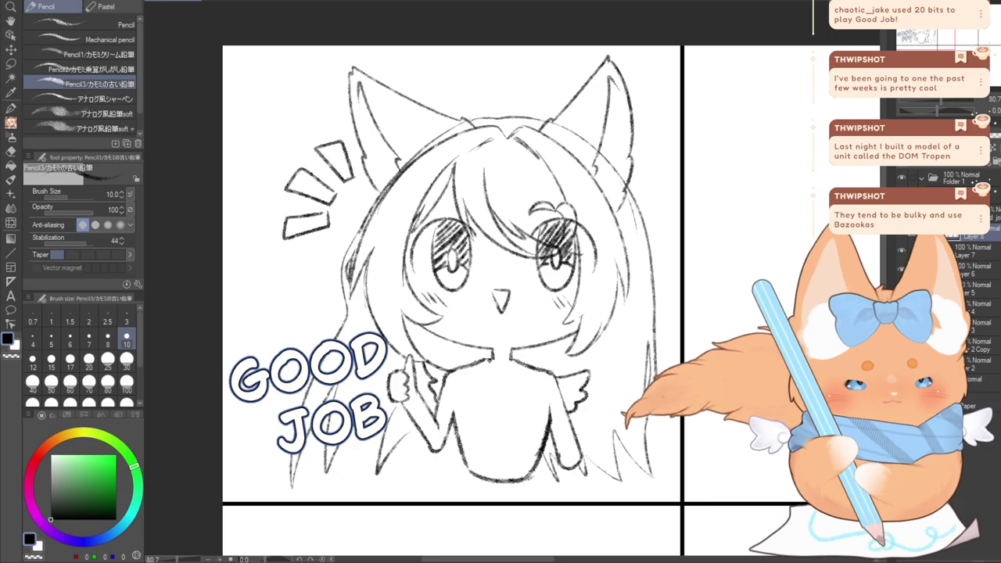
Tint the caption's black backing on Layer 8 blue with the layer colour
click(945, 126)
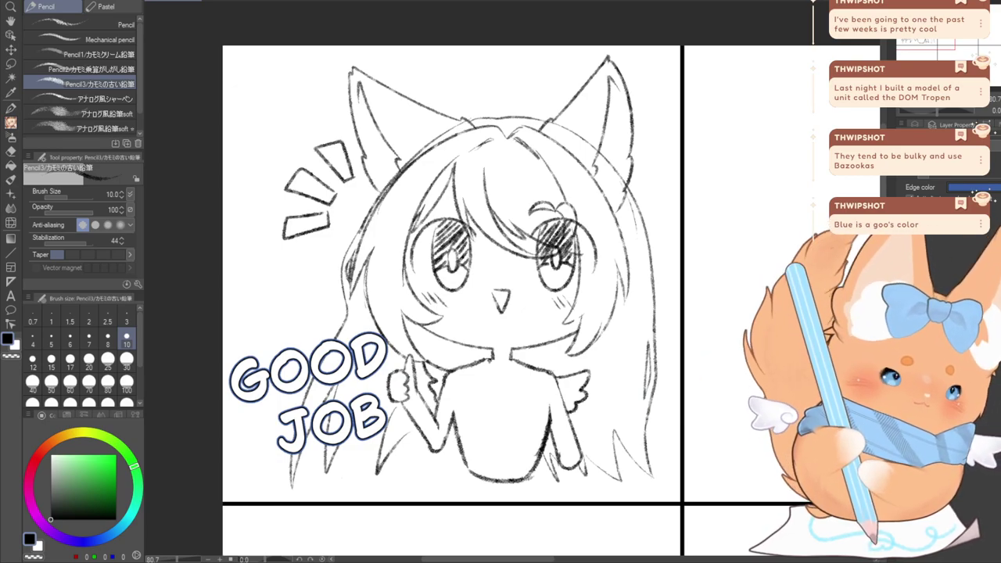
click(911, 121)
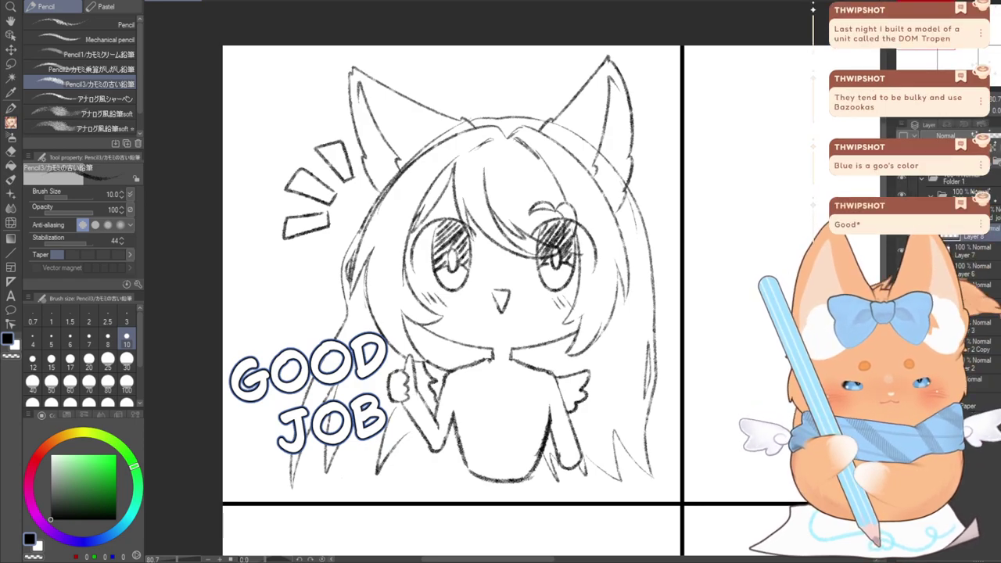
key(ctrl+b)
Offset the blue backing slightly downward to form a drop shadow behind the "Good job" lettering
click(946, 125)
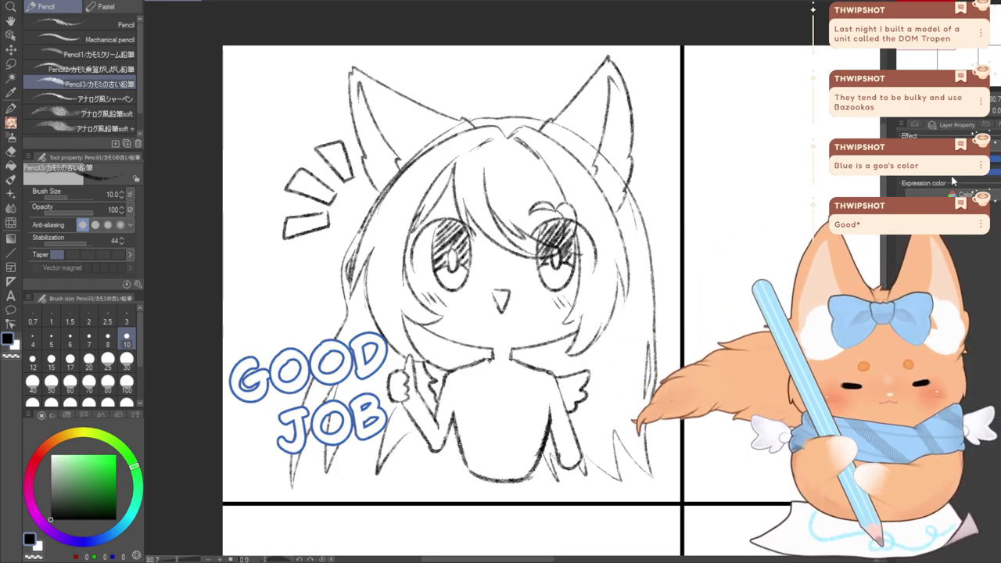
click(915, 125)
key(ctrl+z)
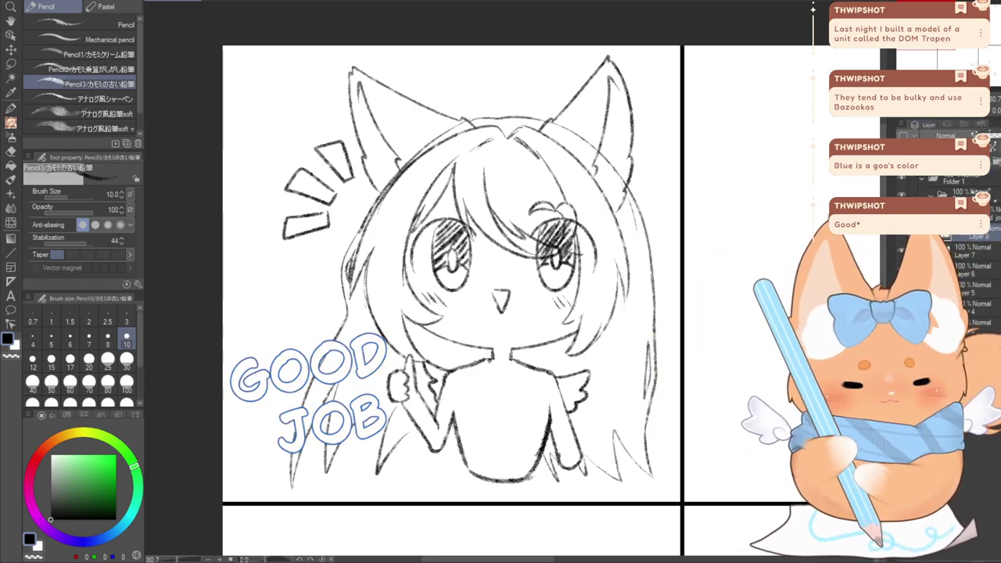
key(ctrl+t)
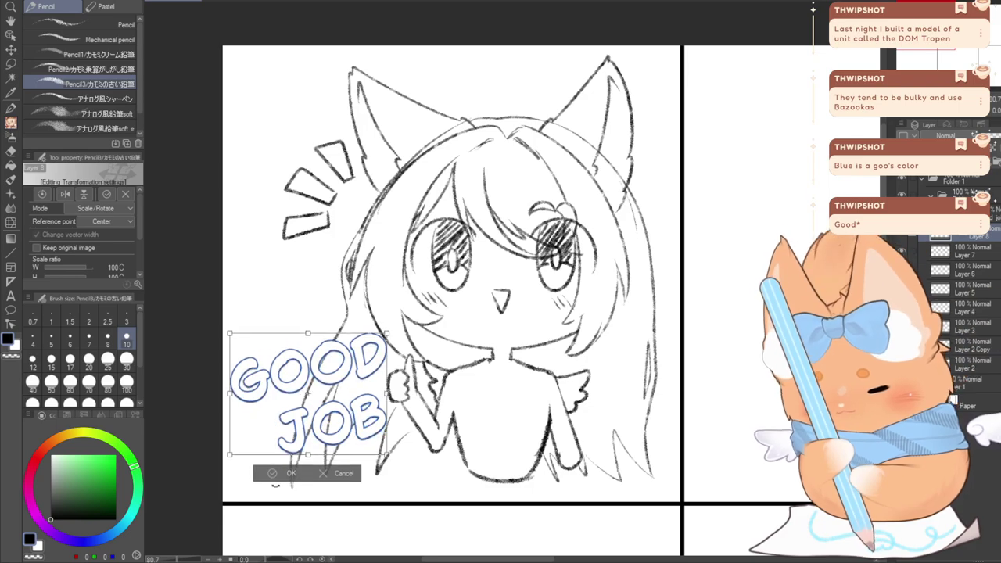
click(279, 477)
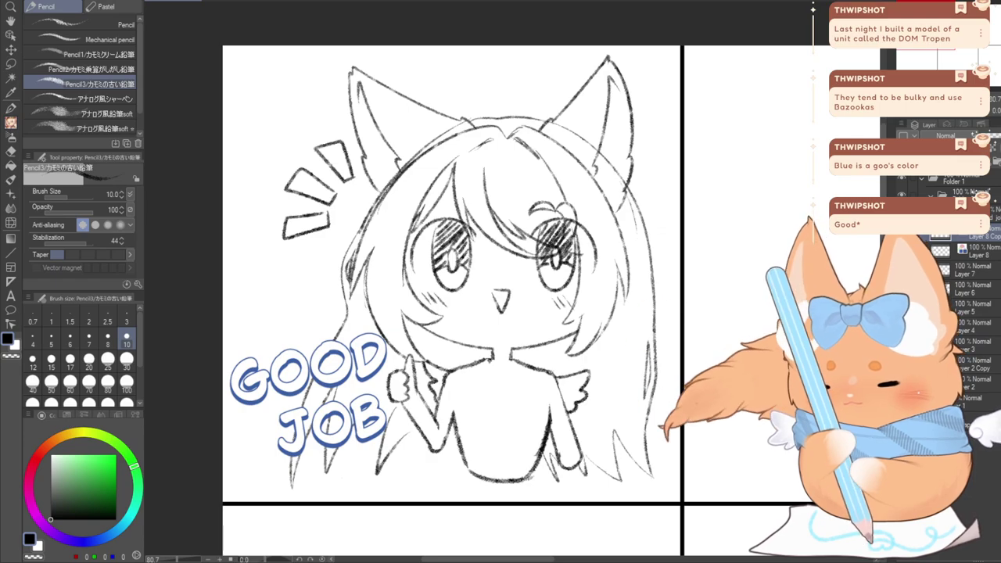
Soften the blue drop shadow behind the "Good job" lettering with a blur and give its layer a border effect
click(285, 15)
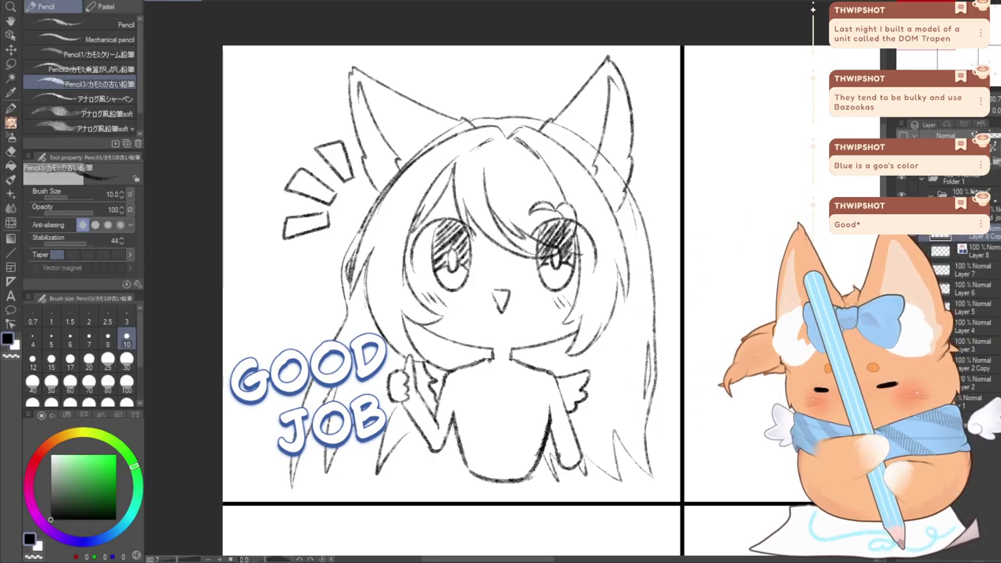
drag(547, 313, 553, 268)
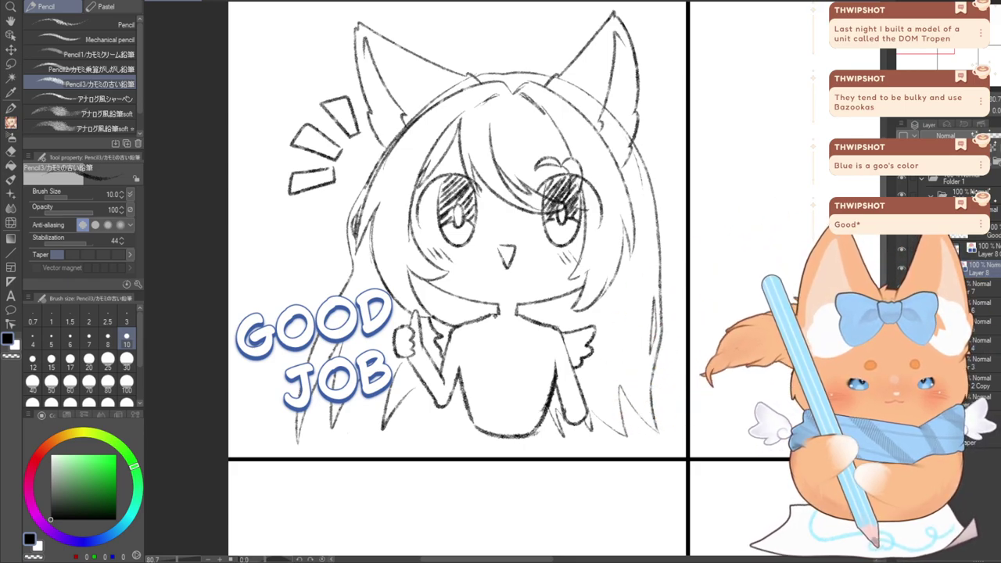
click(962, 195)
click(964, 125)
click(907, 150)
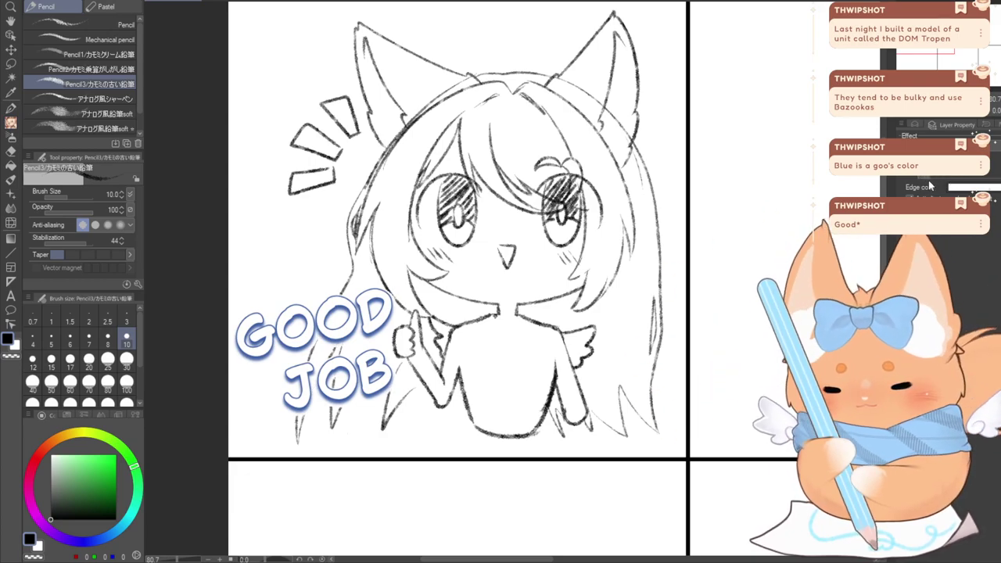
click(912, 126)
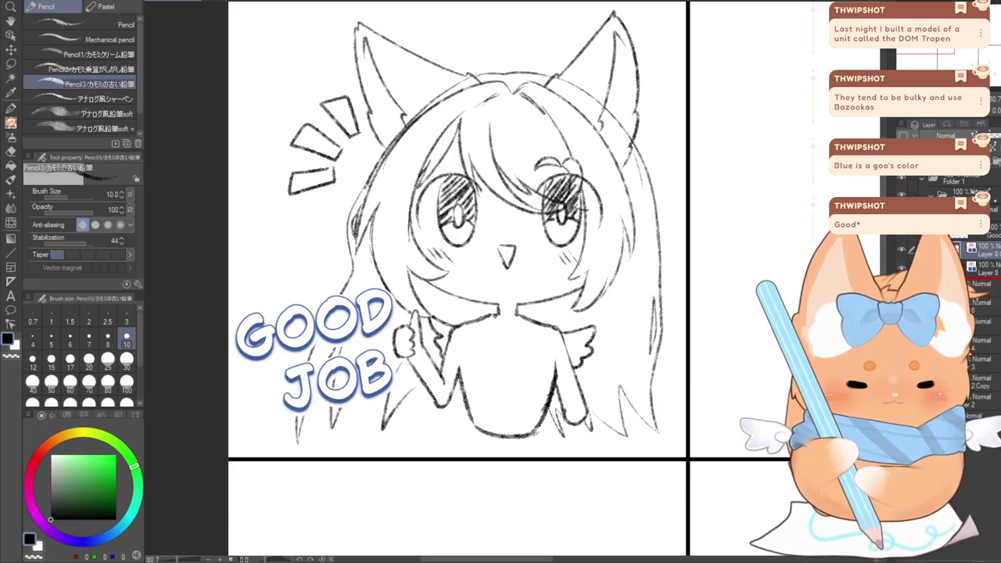
Try moving the Layer 8 copy beneath Layer 8 and revert the reordering
drag(980, 251, 980, 277)
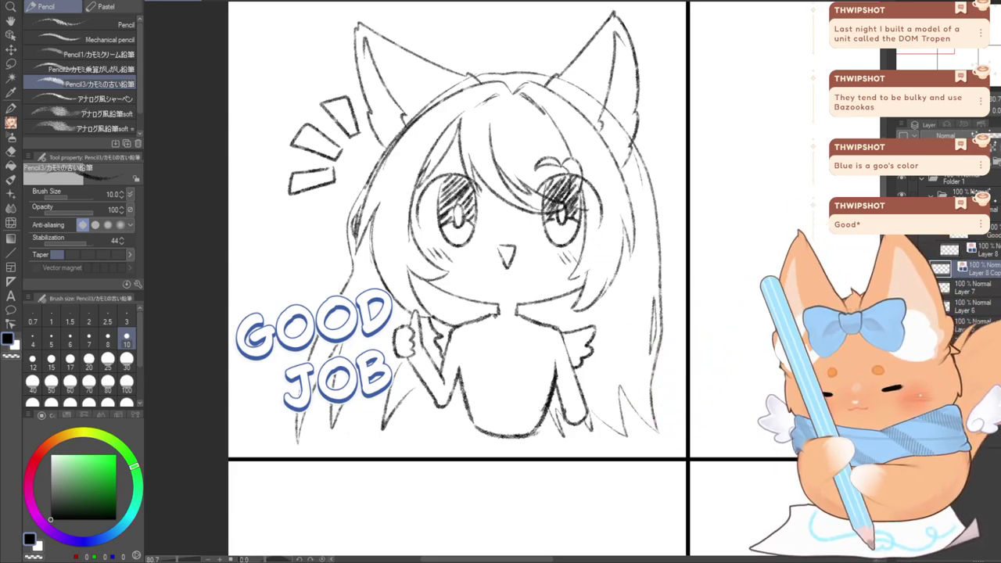
key(ctrl+z)
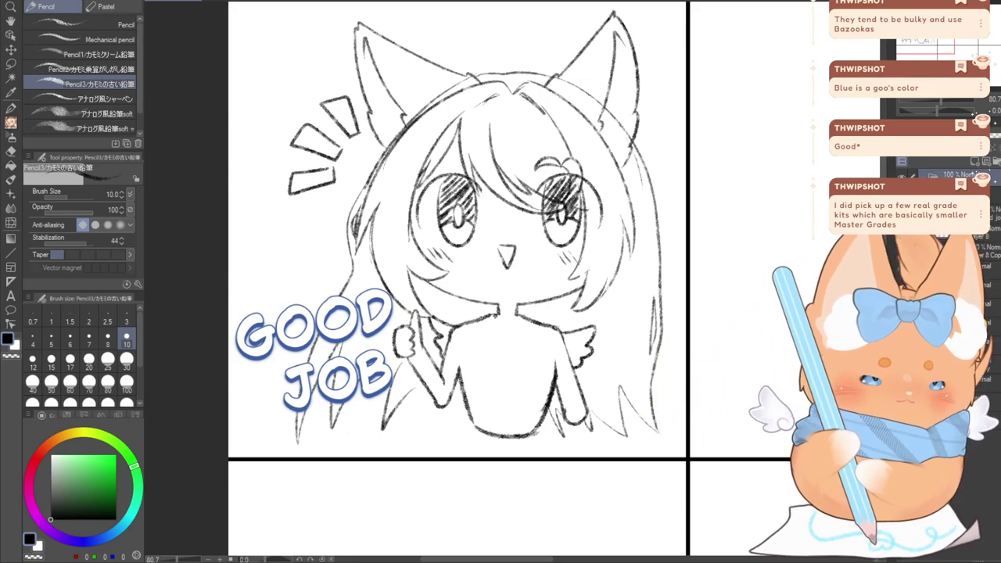
mouse_move(469, 281)
mouse_down()
mouse_move(469, 250)
mouse_move(482, 275)
mouse_move(495, 205)
mouse_move(432, 293)
mouse_move(456, 293)
mouse_up()
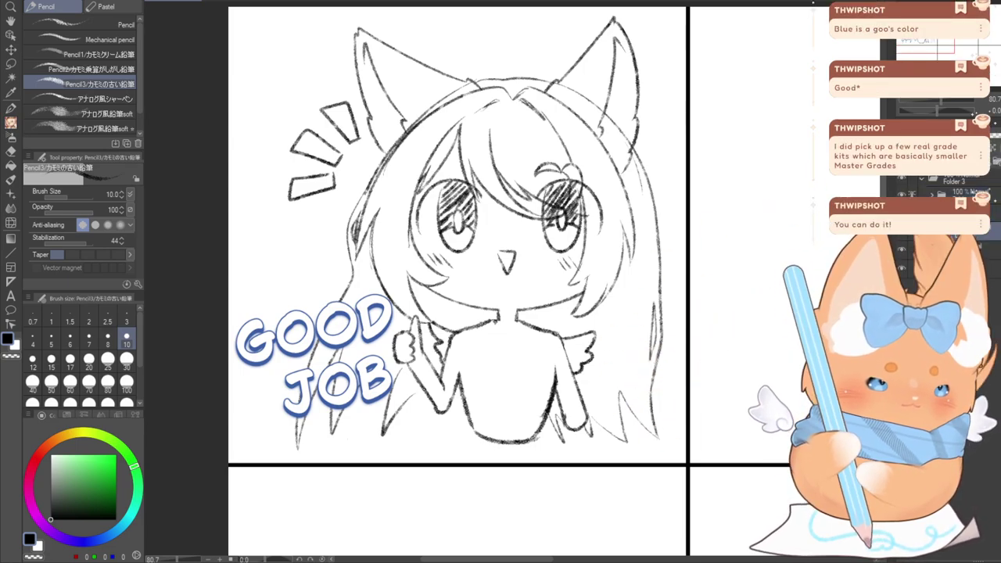
click(59, 502)
click(50, 519)
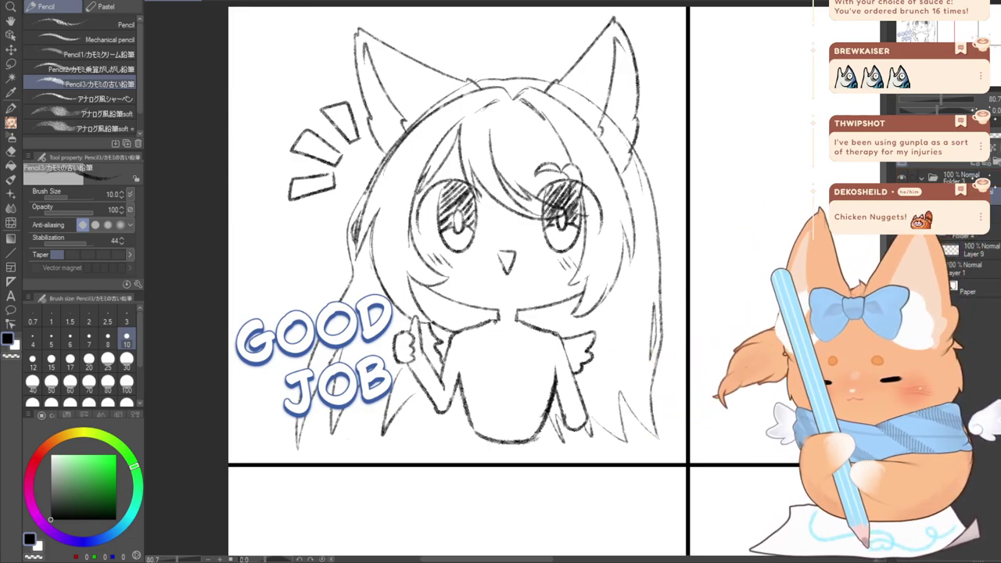
Recolour the hair outline beside the caption orange-red (RGB 227, 101, 59) with the G-pen, limiting the colour to the character's sketch lines
click(44, 448)
drag(77, 472, 93, 477)
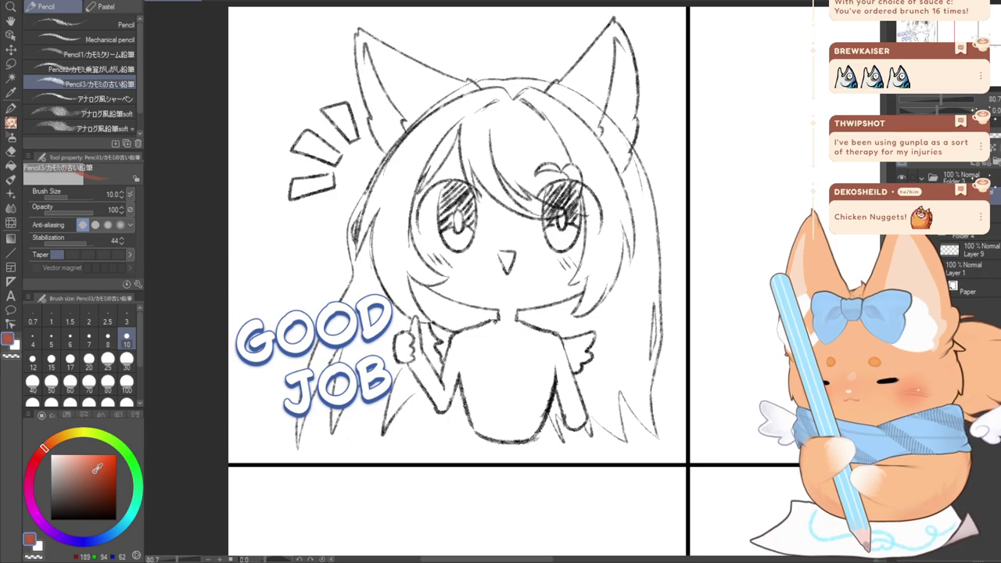
click(98, 458)
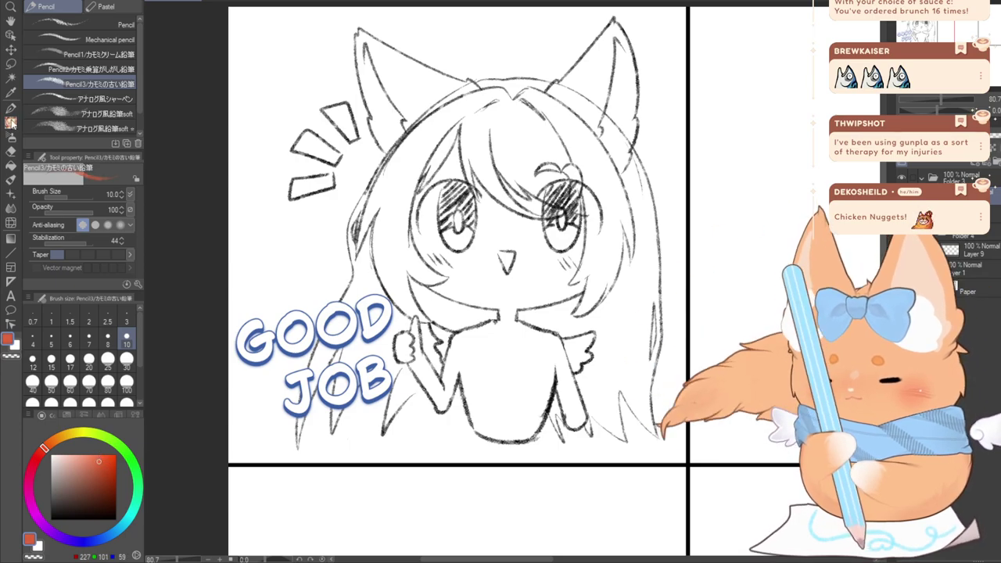
key(p)
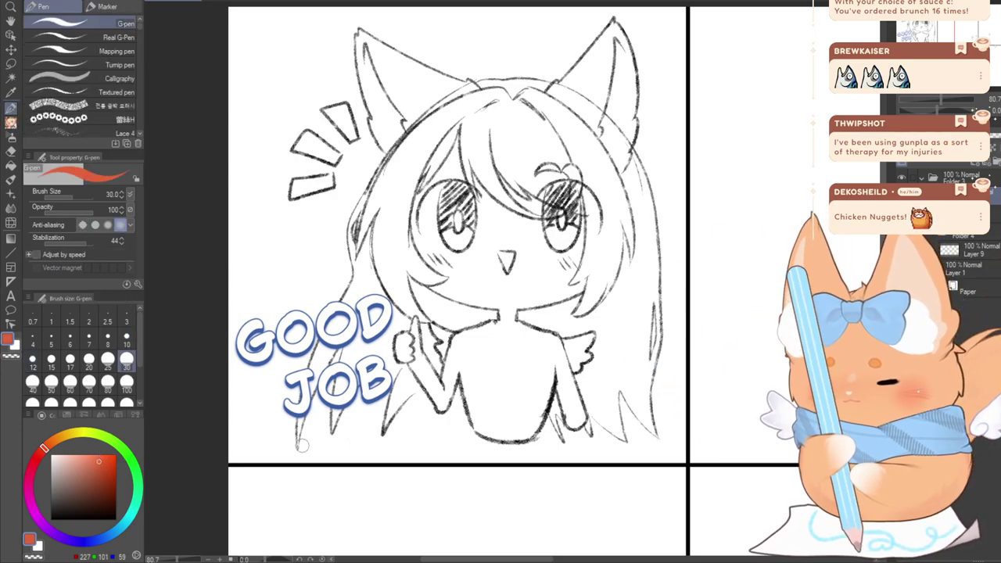
drag(333, 305, 297, 447)
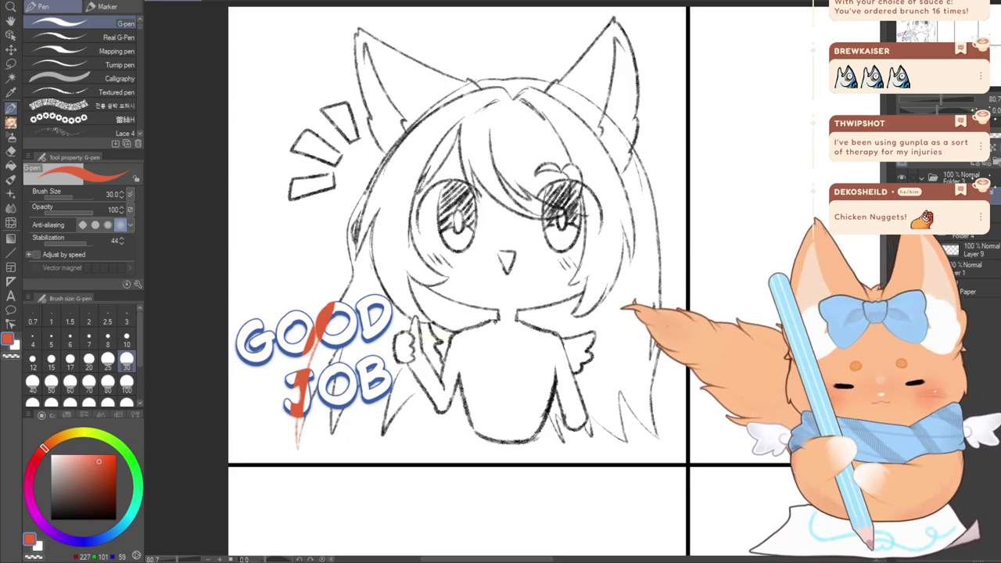
click(931, 216)
click(954, 233)
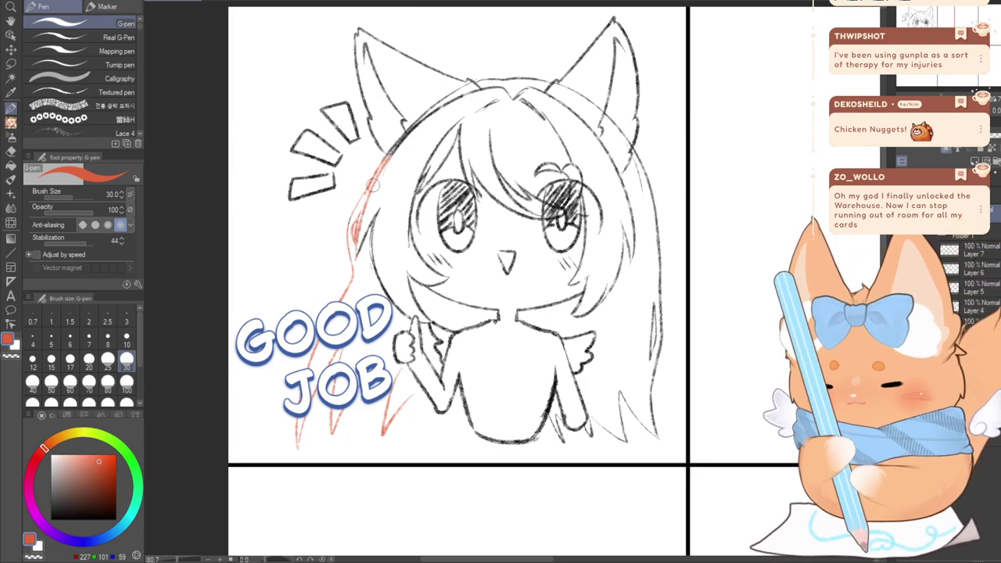
drag(391, 157, 478, 83)
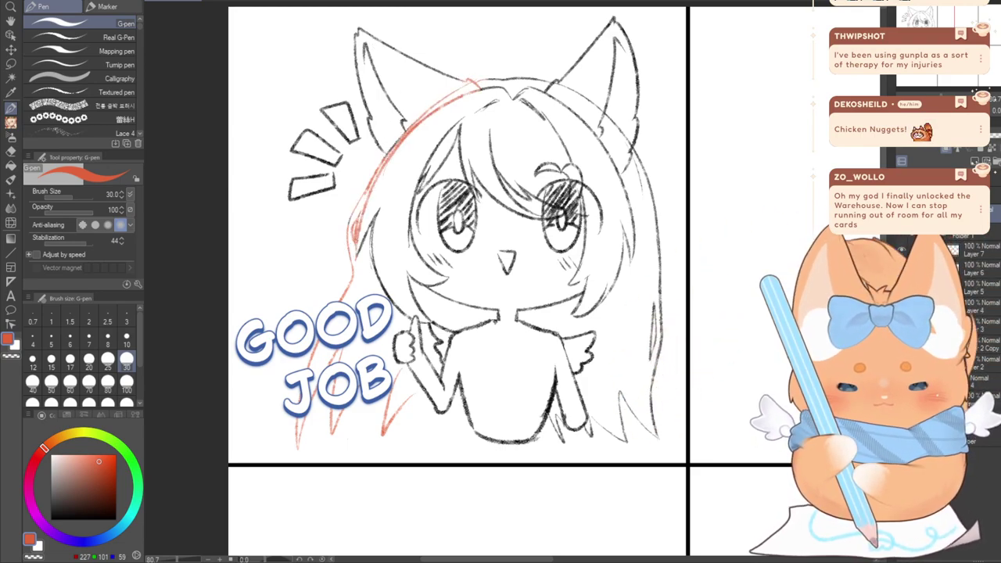
Identify the sketch layers by toggling their visibility and erase the hair lines that overlap the animal ears with the Hard eraser
click(901, 287)
click(901, 287)
click(901, 268)
click(902, 268)
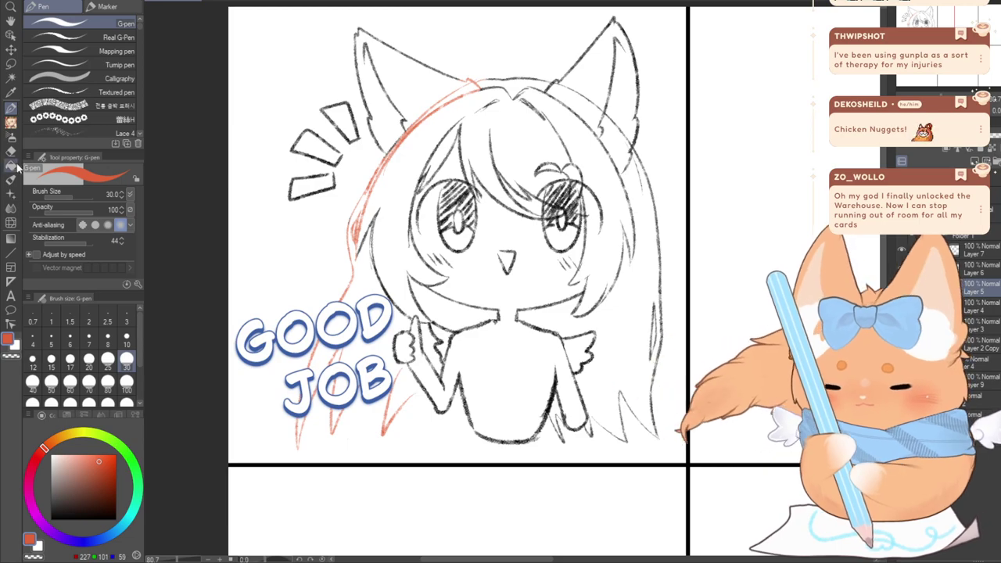
key(e)
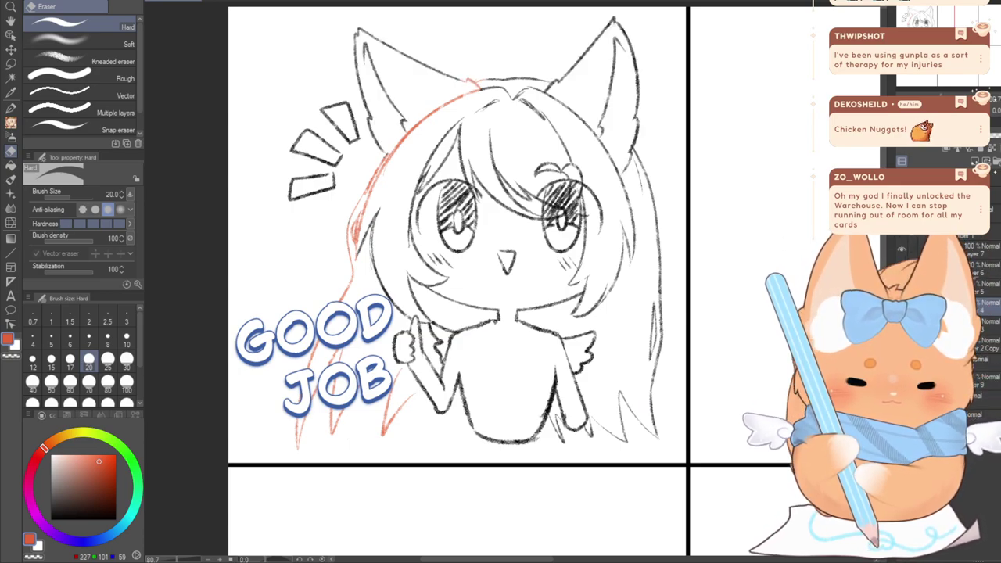
Add a new layer and sketch fluffy fur tufts inside both animal ears with the black pencil
click(974, 161)
click(51, 518)
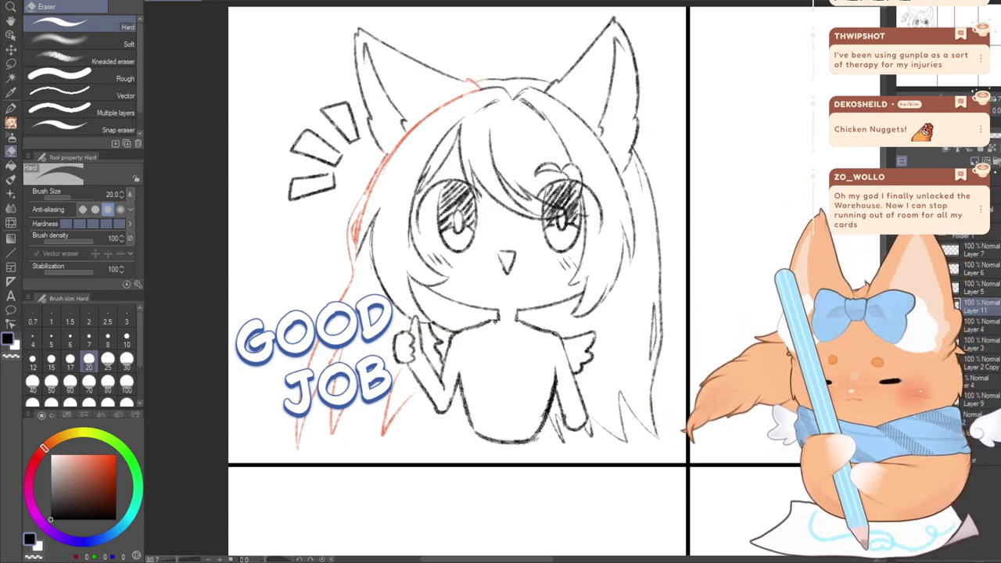
click(11, 124)
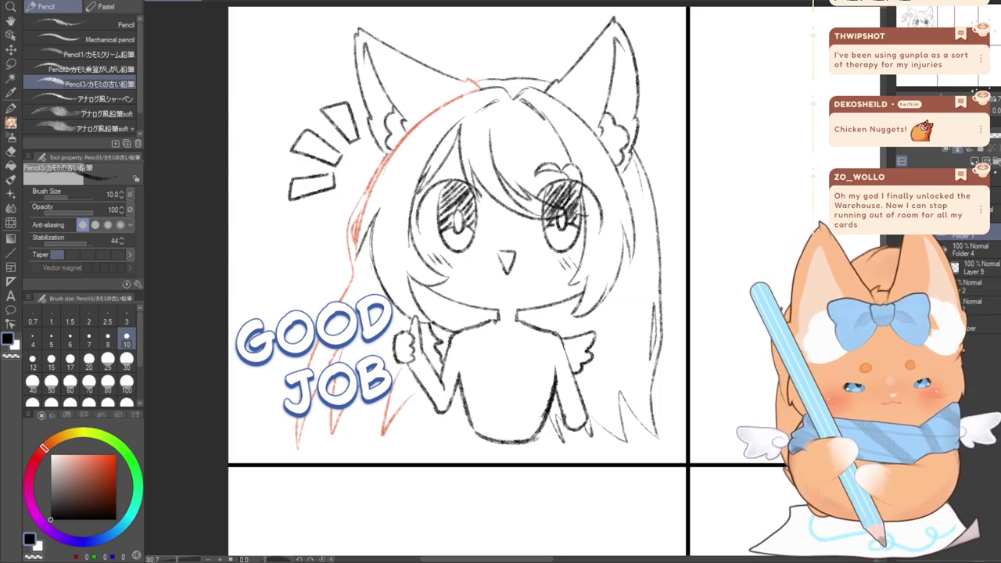
Sample the orange-red and recolour both ears, the top of the head, the far-side hair and the small wing with the G-pen
click(957, 212)
click(947, 148)
alt+click(349, 243)
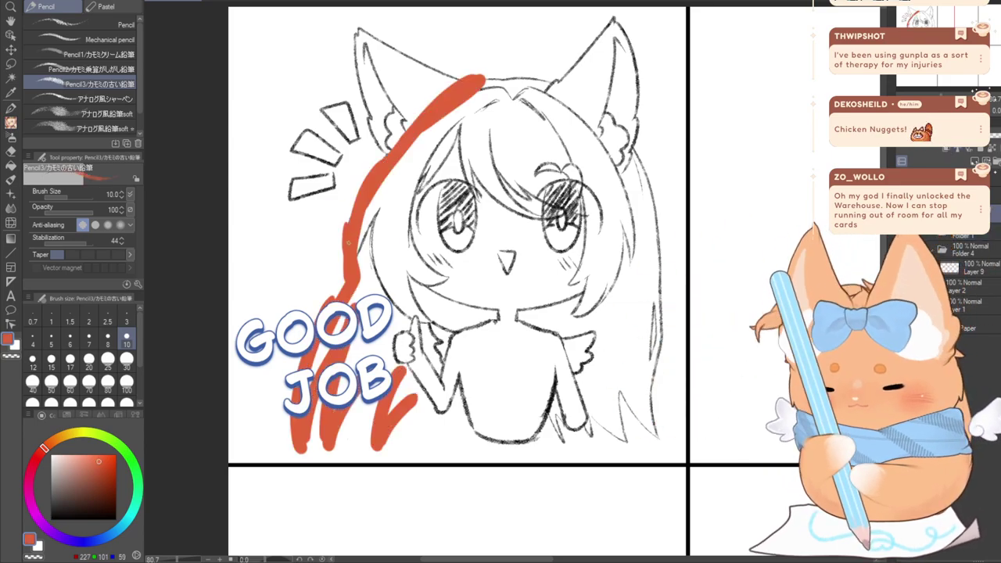
key(ctrl+z)
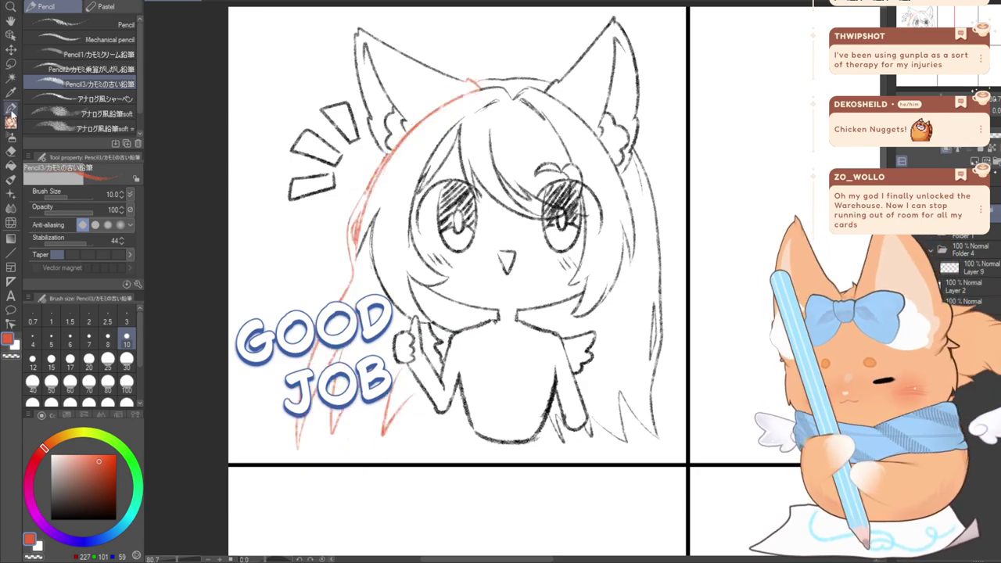
click(11, 110)
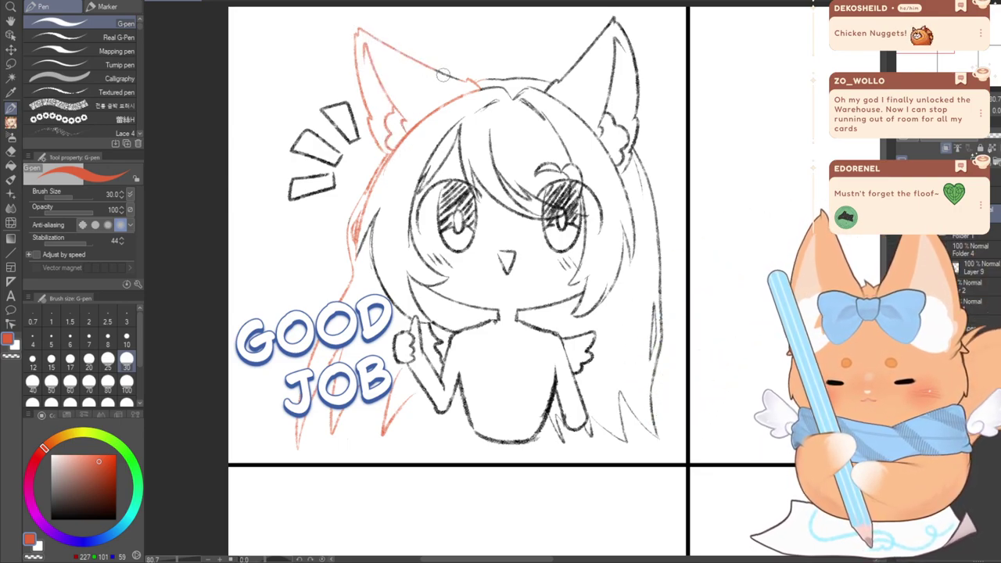
mouse_move(488, 78)
mouse_down()
mouse_move(564, 87)
mouse_move(539, 102)
mouse_move(617, 24)
mouse_up()
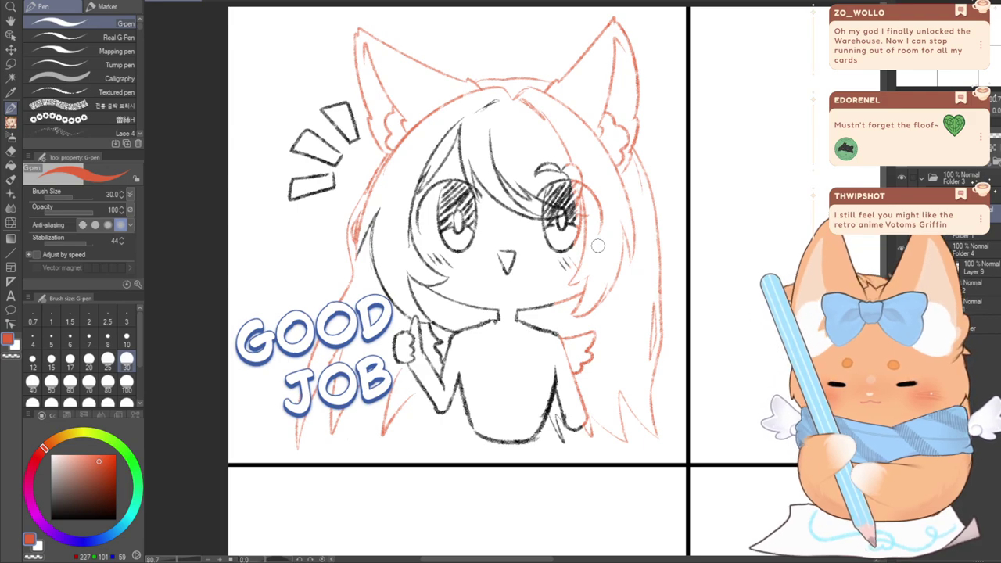
Enlarge the G-pen to 100 and recolour the remaining bangs, face, eyes, body and thumbs-up arm lines orange-red
click(127, 381)
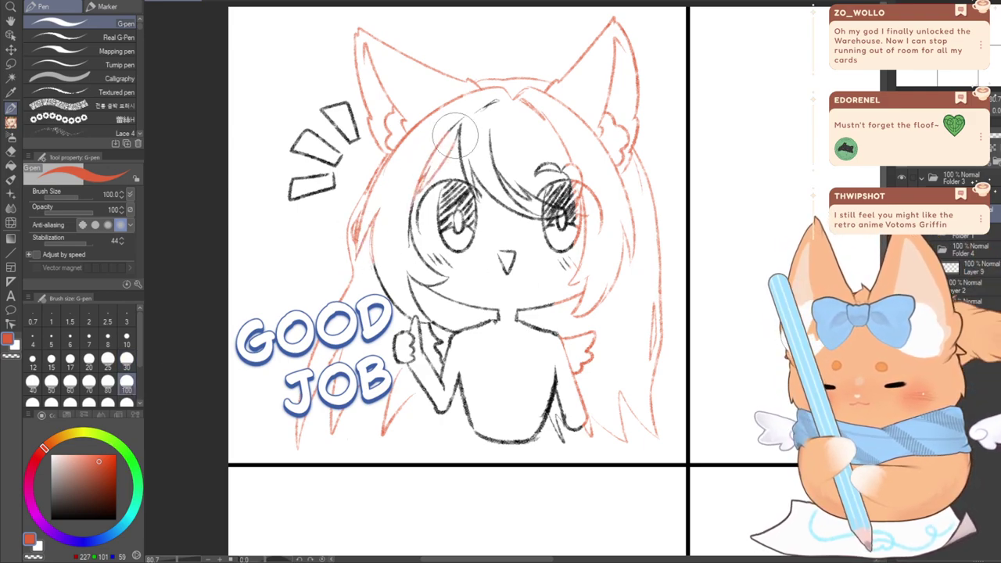
mouse_move(455, 134)
mouse_down()
mouse_move(597, 187)
mouse_move(555, 215)
mouse_move(443, 181)
mouse_move(455, 168)
mouse_move(575, 190)
mouse_move(503, 144)
mouse_move(419, 166)
mouse_move(544, 156)
mouse_move(433, 155)
mouse_move(426, 254)
mouse_up()
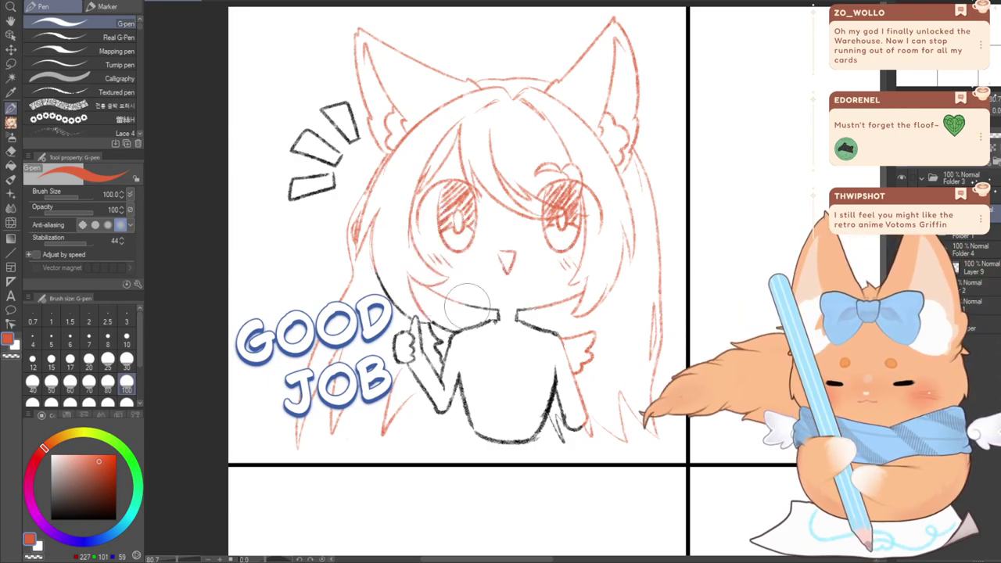
mouse_move(356, 334)
mouse_down()
mouse_move(411, 337)
mouse_move(332, 239)
mouse_move(339, 229)
mouse_move(448, 398)
mouse_move(610, 422)
mouse_move(477, 421)
mouse_move(379, 401)
mouse_move(549, 414)
mouse_up()
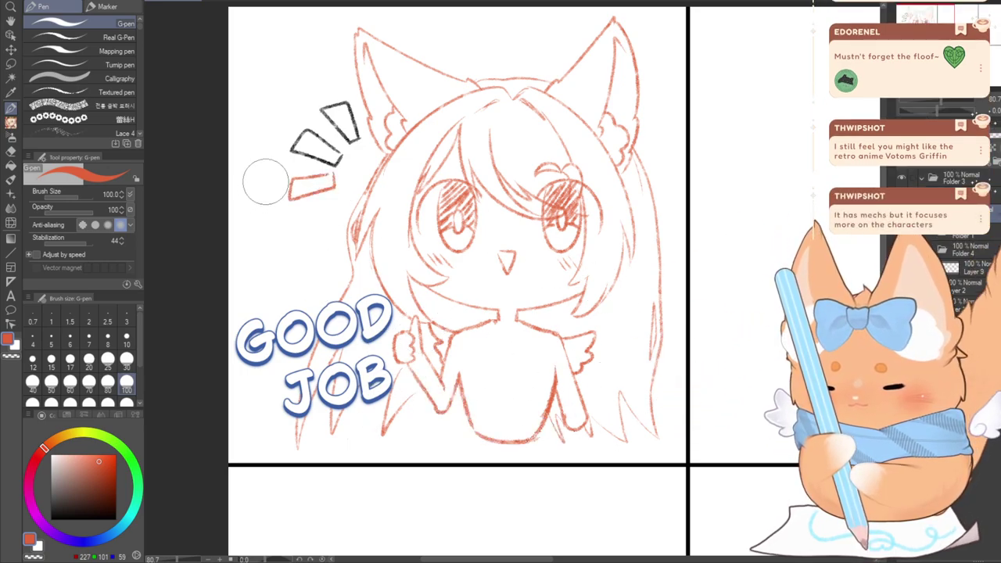
Recolour the three burst marks beside the head muted yellow (RGB 202, 190, 90)
click(78, 437)
mouse_move(295, 200)
mouse_down()
mouse_move(337, 154)
mouse_move(321, 109)
mouse_up()
key(ctrl+z)
click(86, 468)
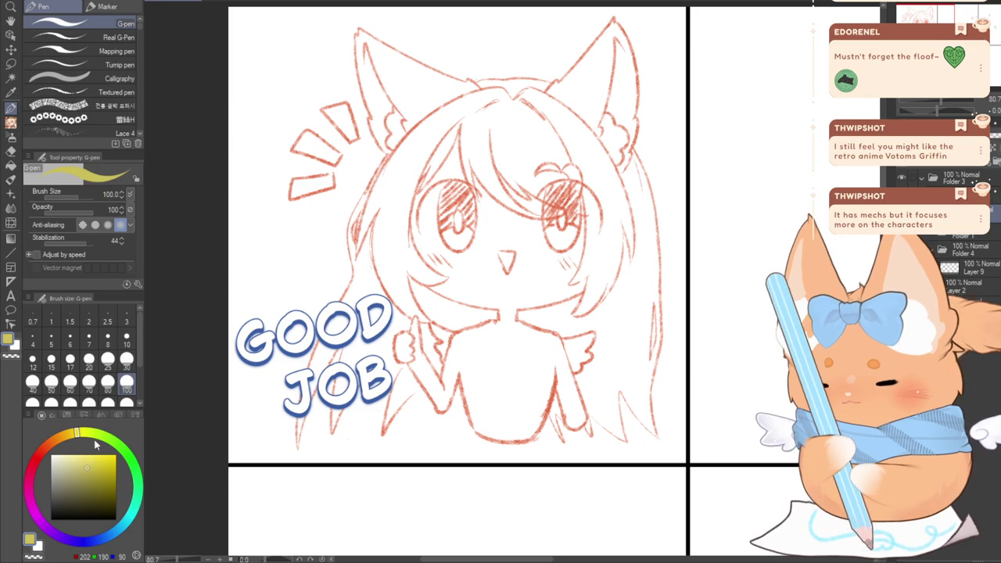
mouse_move(300, 222)
mouse_down()
mouse_move(316, 131)
mouse_move(333, 110)
mouse_move(339, 138)
mouse_move(308, 215)
mouse_up()
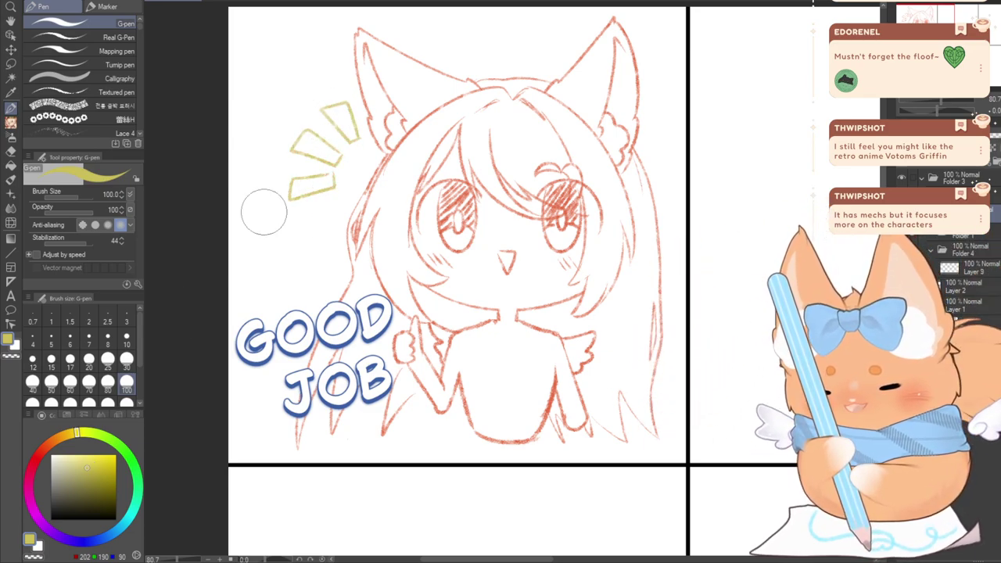
Recolour both irises light blue (RGB 114, 177, 242), reducing the G-pen size to 30 for the eye under the bangs
click(110, 535)
click(86, 456)
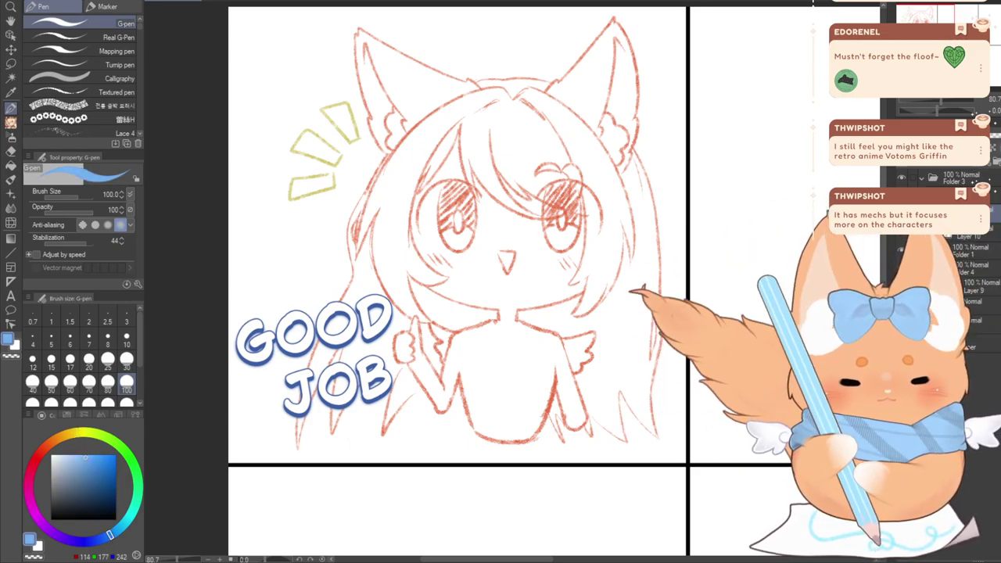
mouse_move(445, 202)
mouse_down()
mouse_move(466, 239)
mouse_move(446, 199)
mouse_move(466, 217)
mouse_move(460, 197)
mouse_up()
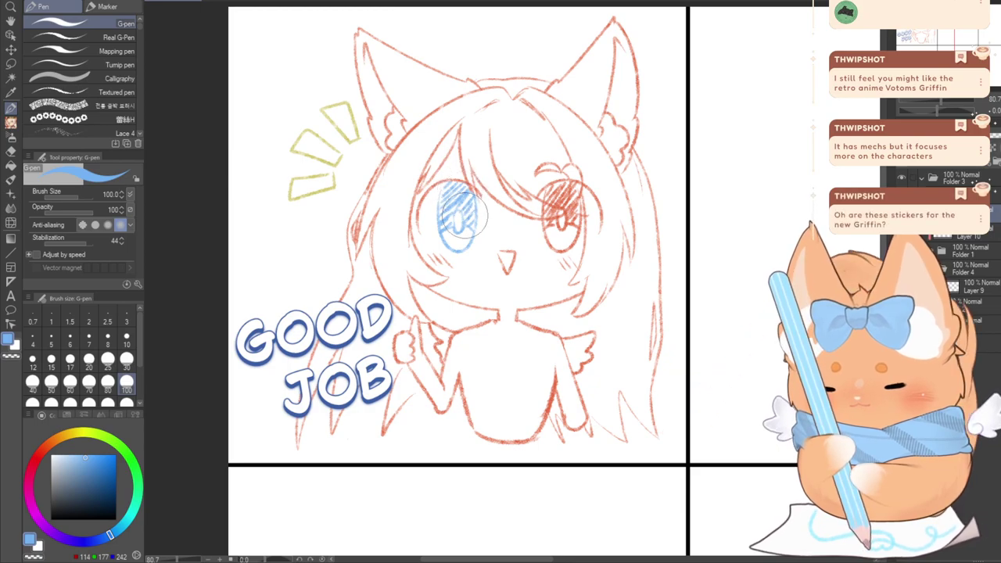
click(127, 359)
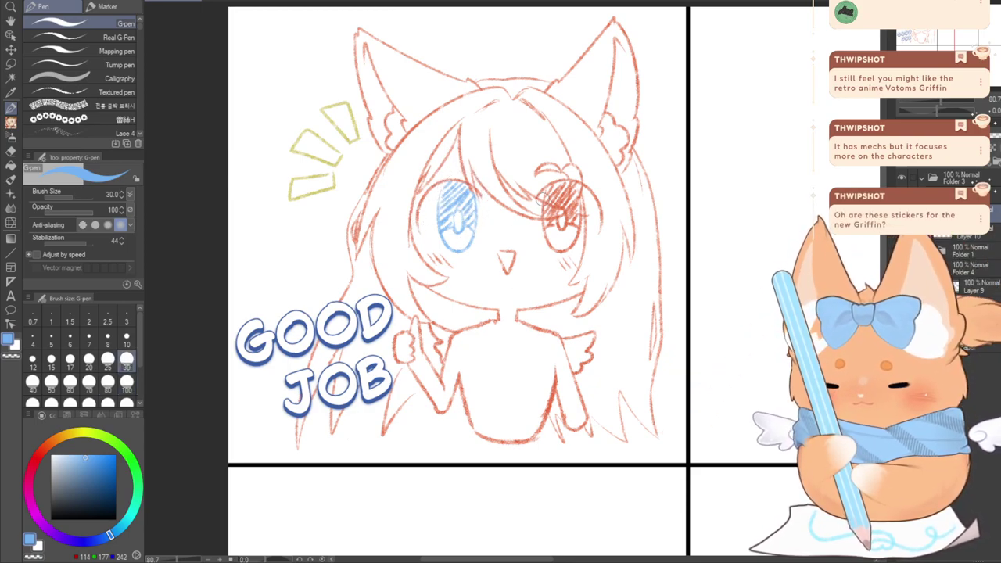
mouse_move(551, 190)
mouse_down()
mouse_move(533, 191)
mouse_move(564, 186)
mouse_up()
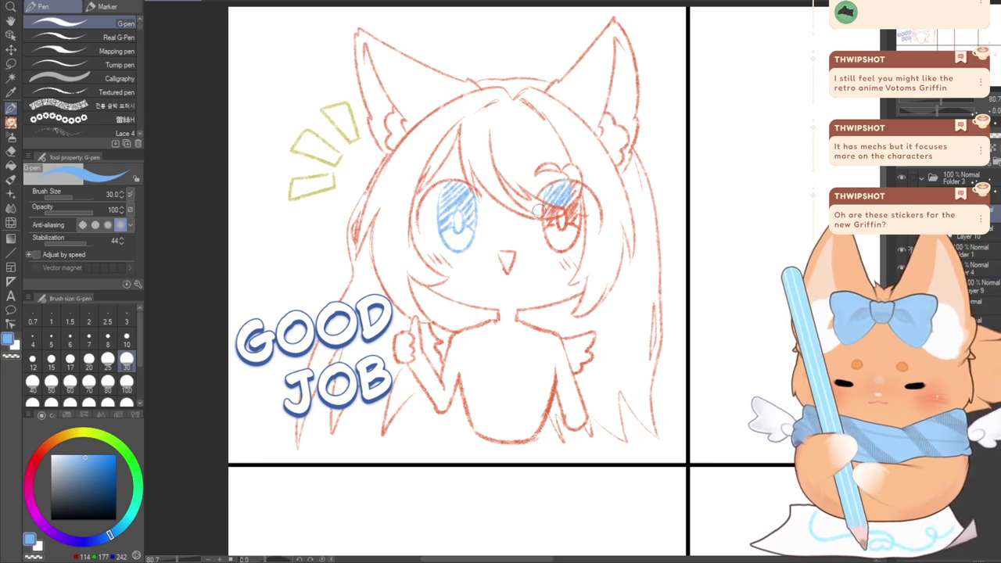
mouse_move(536, 227)
mouse_down()
mouse_move(557, 223)
mouse_move(560, 251)
mouse_move(576, 232)
mouse_move(552, 226)
mouse_up()
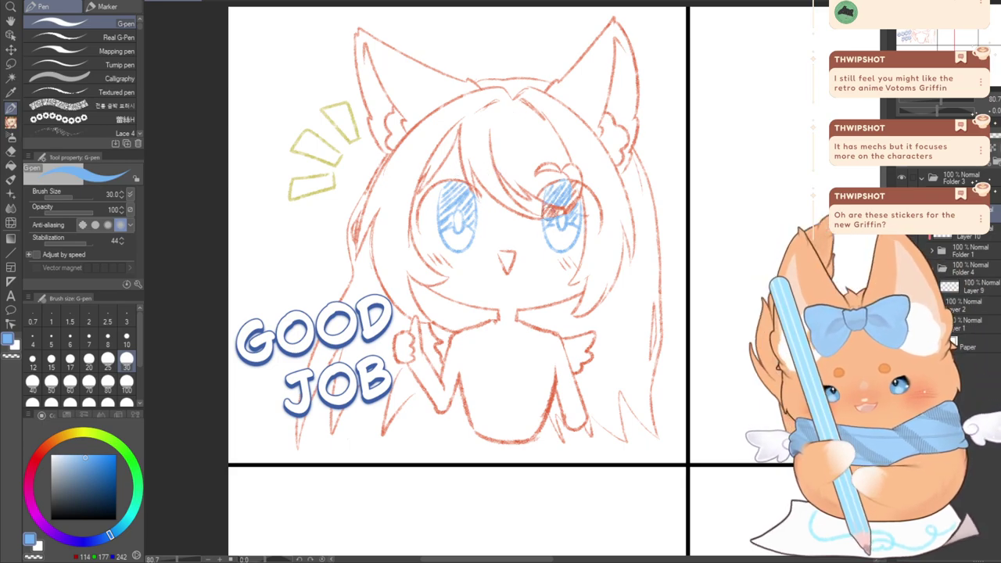
mouse_move(546, 209)
mouse_down()
mouse_move(548, 196)
mouse_move(560, 226)
mouse_move(563, 191)
mouse_up()
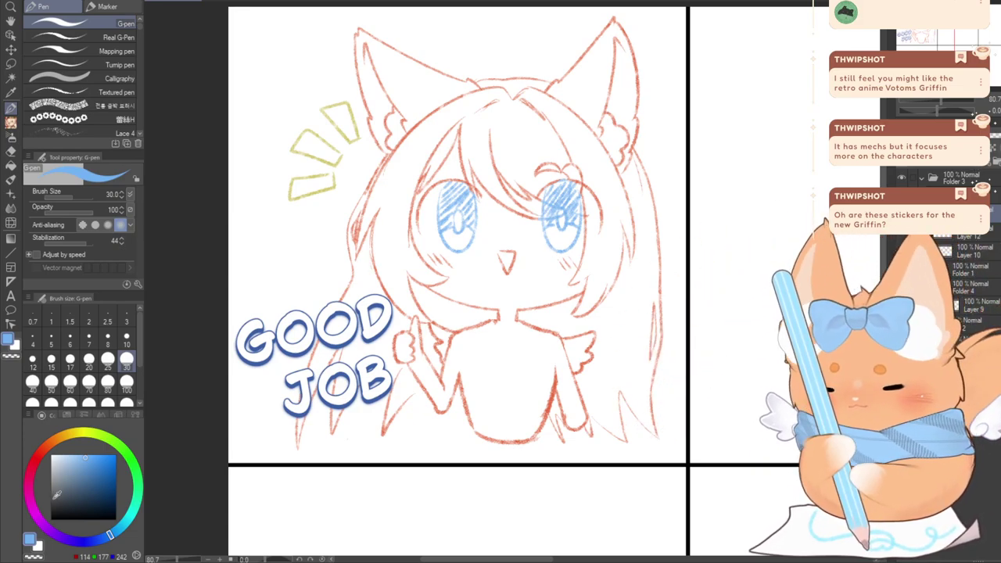
Recolour the upper lash lines of both eyes dark grey (RGB 84, 84, 84) with the G-pen
click(51, 496)
mouse_move(417, 222)
mouse_down()
mouse_move(428, 194)
mouse_move(454, 178)
mouse_move(483, 195)
mouse_move(475, 190)
mouse_up()
key(ctrl+z)
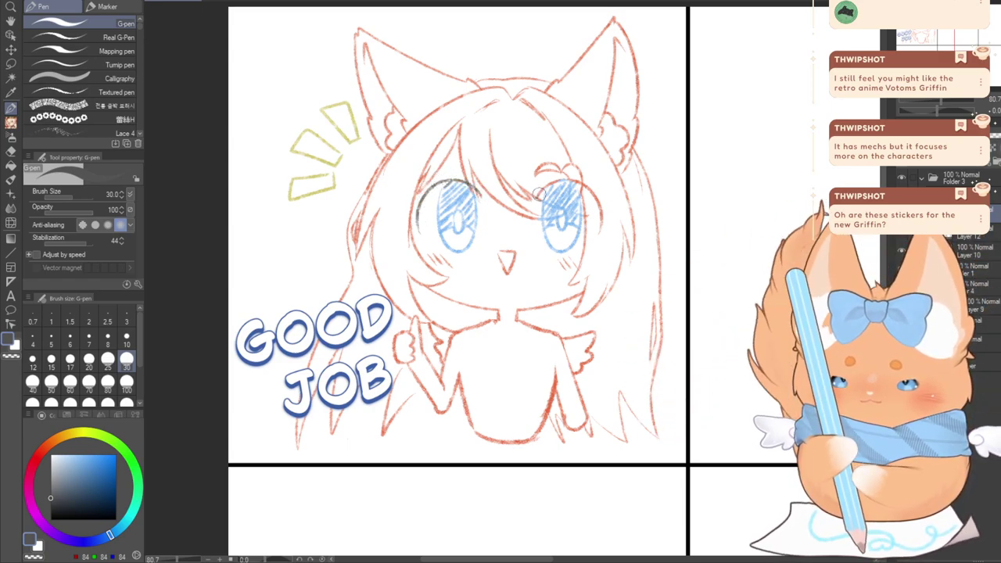
mouse_move(540, 194)
mouse_down()
mouse_move(591, 189)
mouse_move(602, 229)
mouse_up()
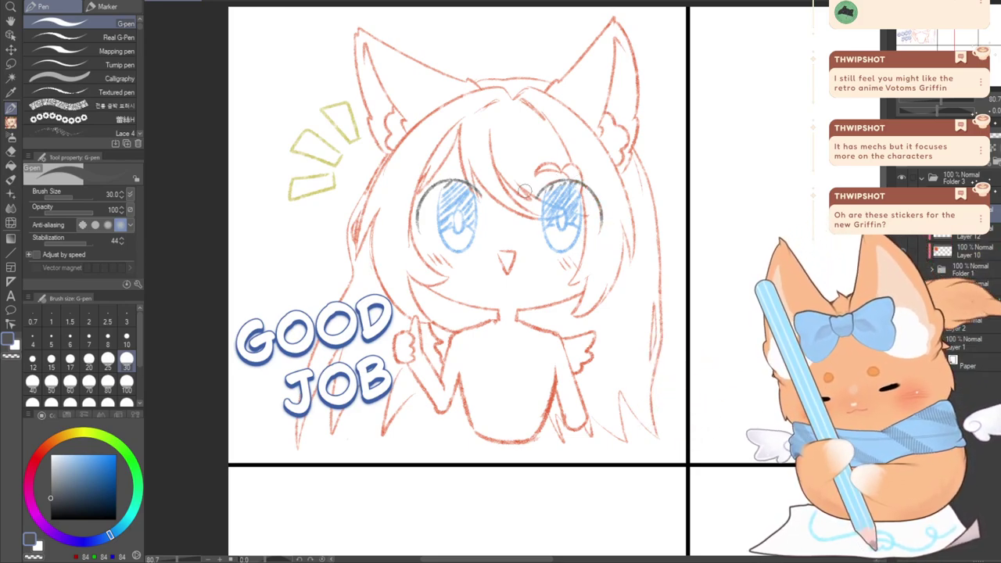
Erase the stray marks beside the bangs strand that crosses the eye, using the Hard eraser at size 20
click(11, 150)
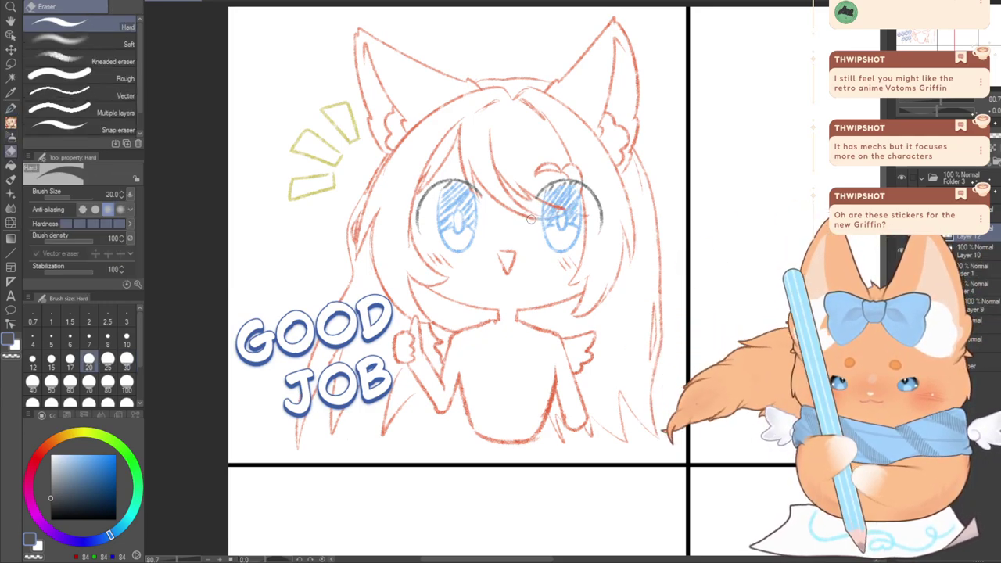
drag(541, 211, 529, 219)
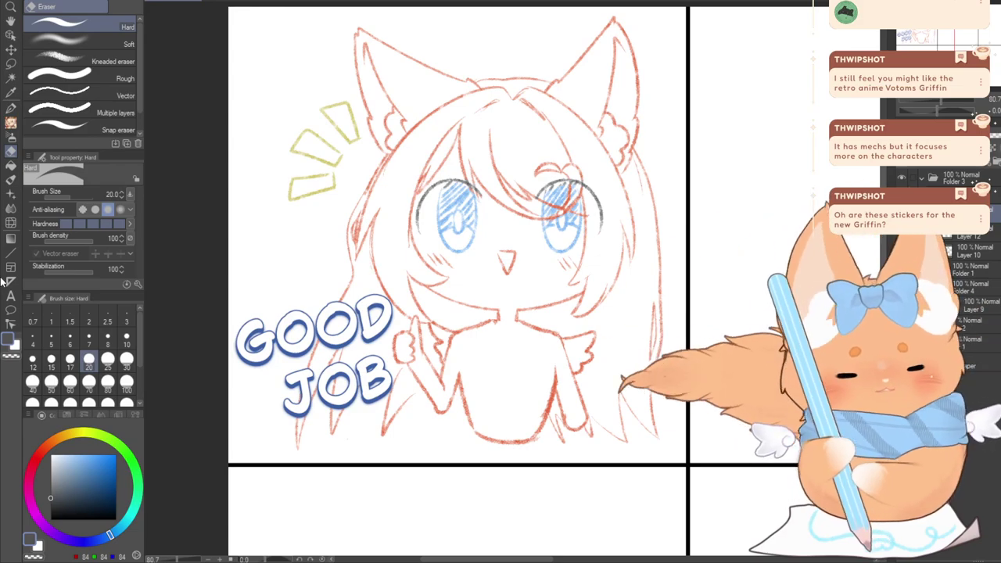
Set up the third custom pencil brush at size 7 and fade the GOOD JOB caption to use it as a tracing guide
click(11, 123)
scroll(366, 324, down, 5)
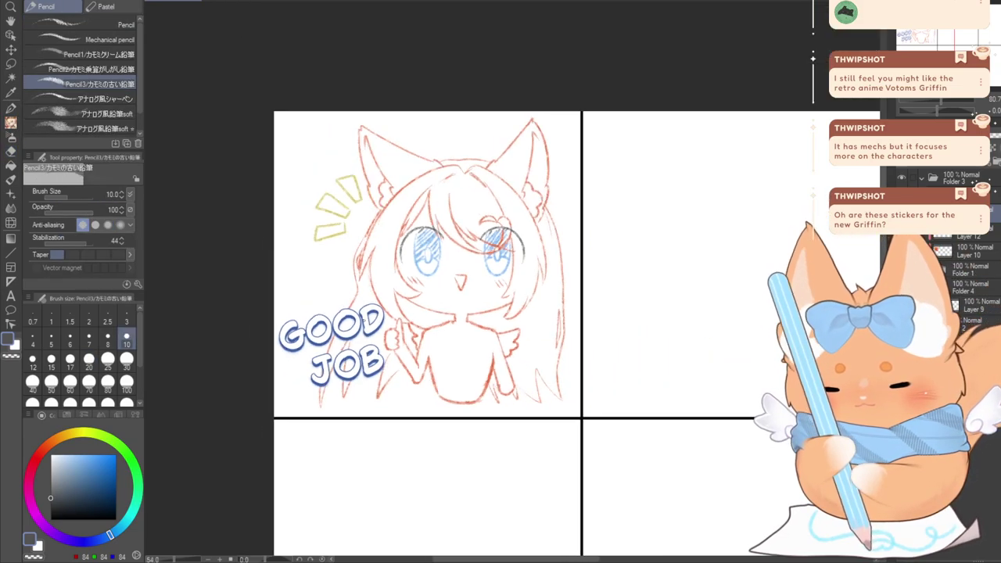
drag(333, 336, 340, 265)
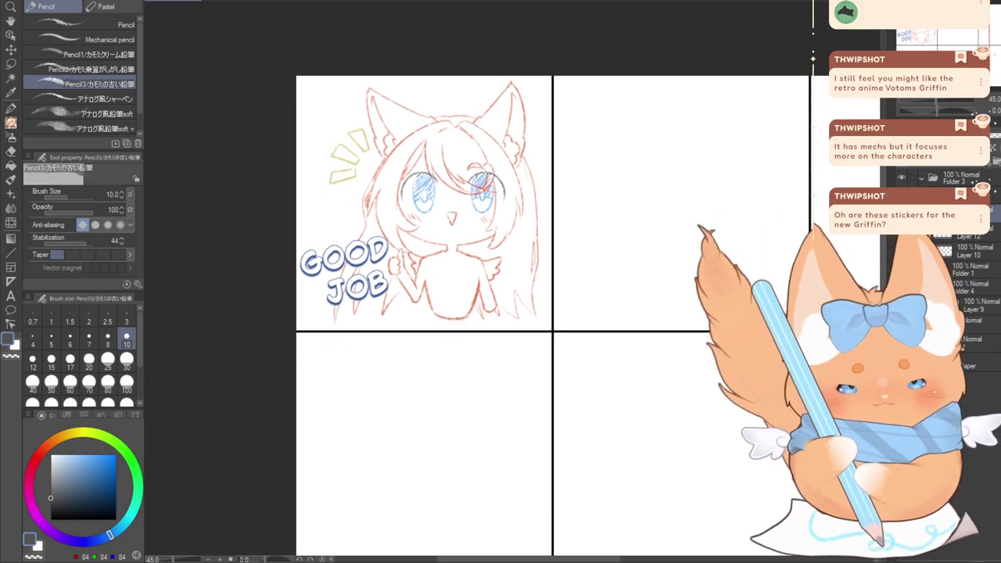
scroll(336, 265, up, 8)
scroll(343, 263, up, 2)
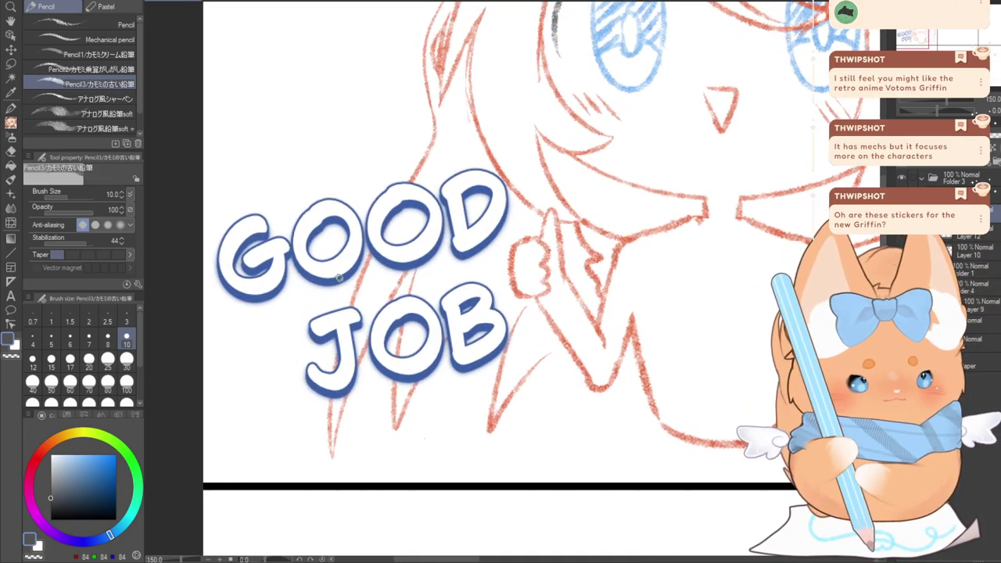
scroll(288, 234, down, 3)
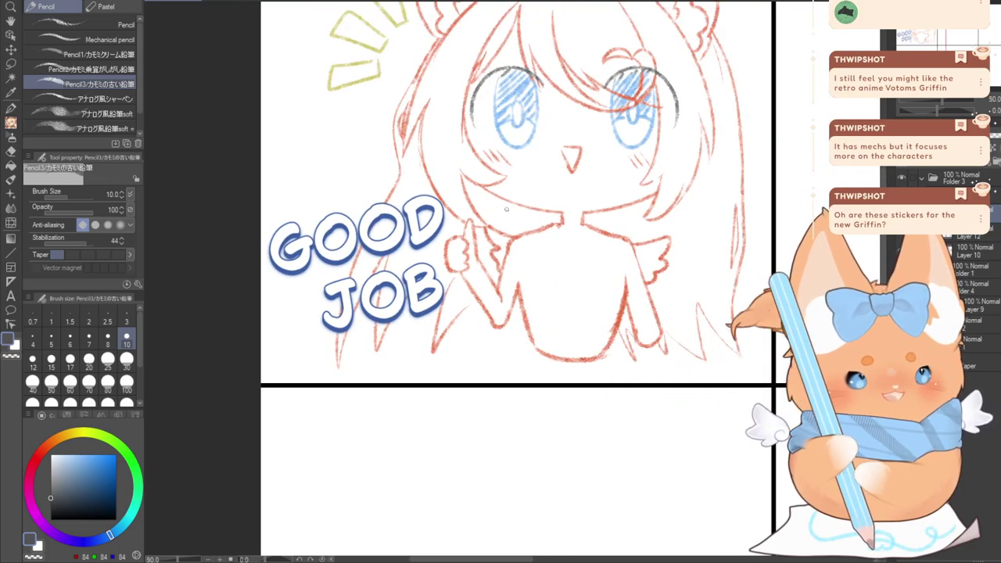
scroll(359, 235, up, 3)
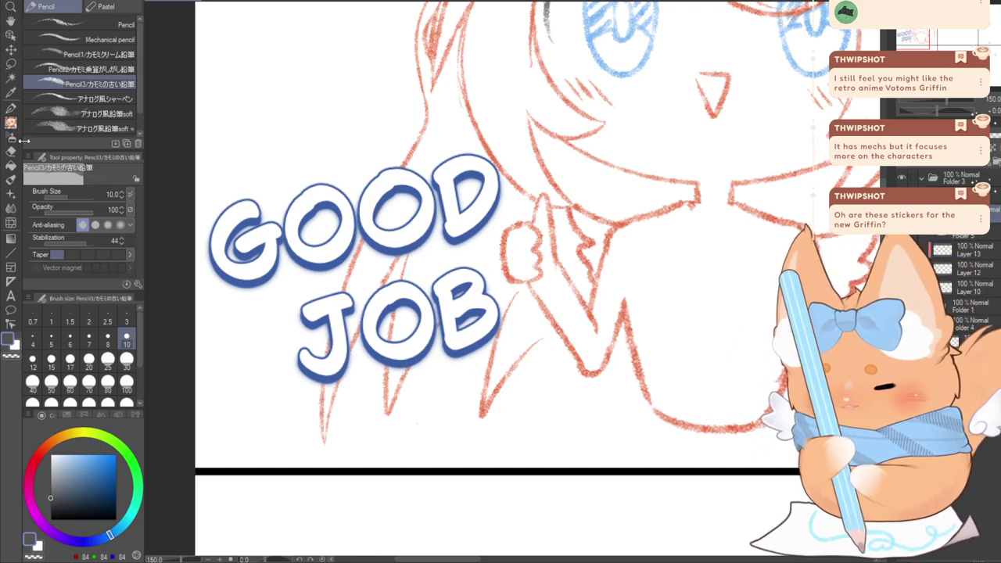
scroll(255, 209, up, 2)
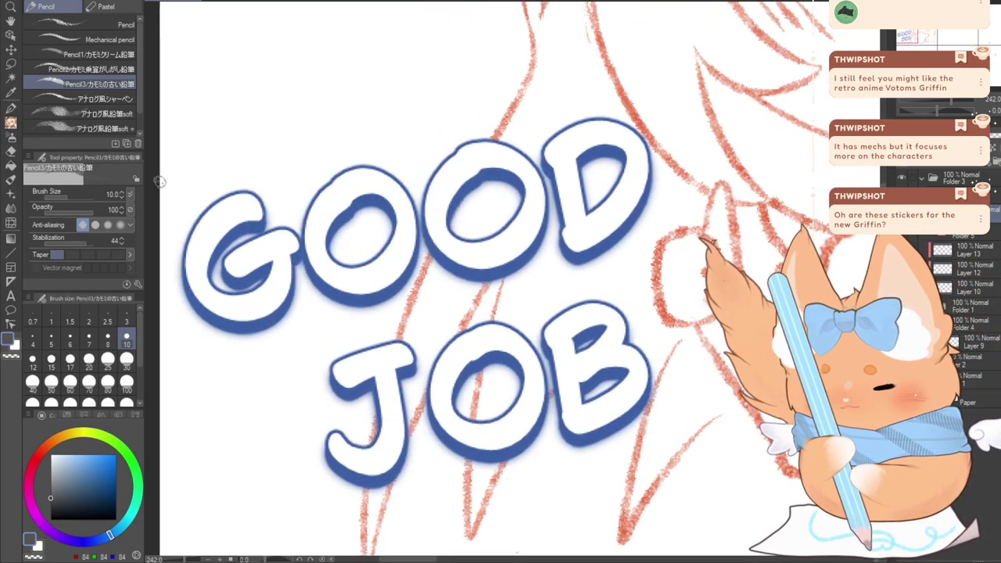
click(88, 342)
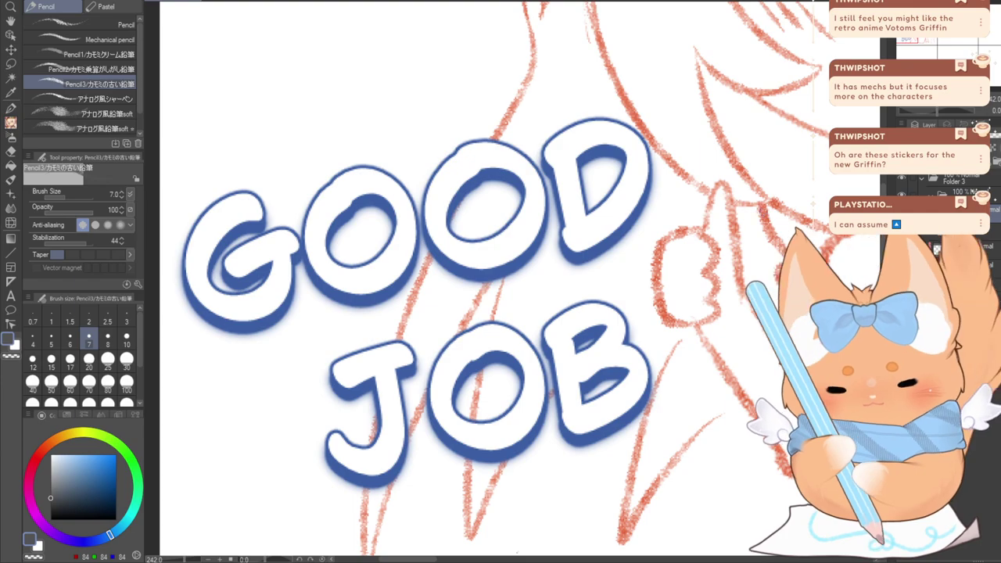
click(958, 136)
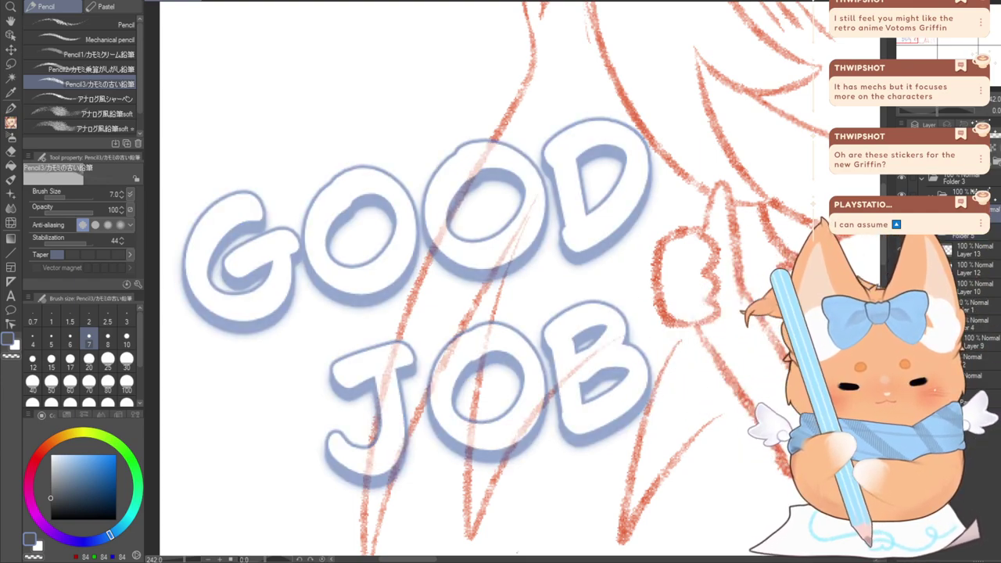
Trace the outline of the G in the faded GOOD caption in dark grey pencil, redoing unsatisfactory strokes
mouse_move(485, 329)
mouse_down()
mouse_move(506, 232)
mouse_move(505, 271)
mouse_move(544, 251)
mouse_up()
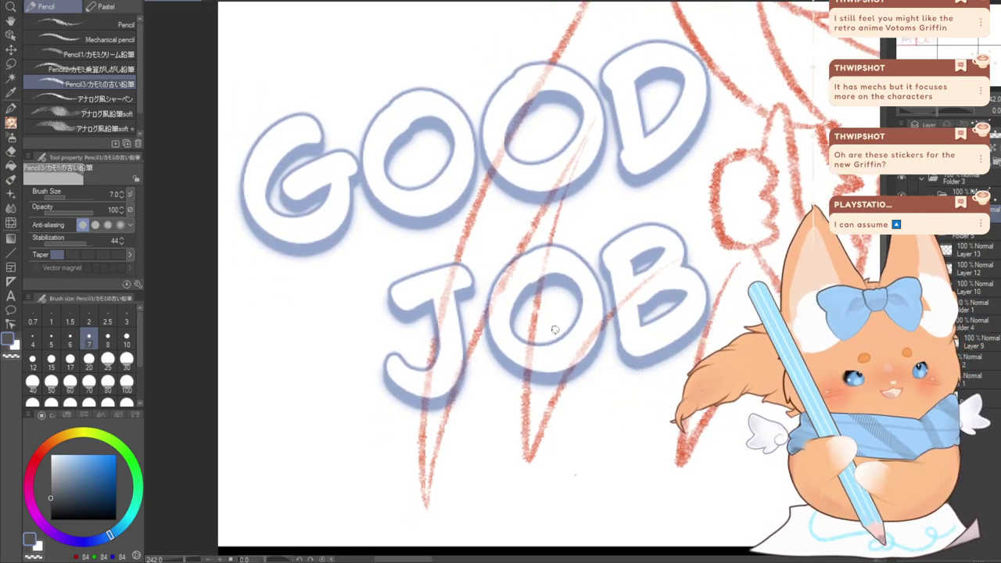
drag(574, 475, 575, 510)
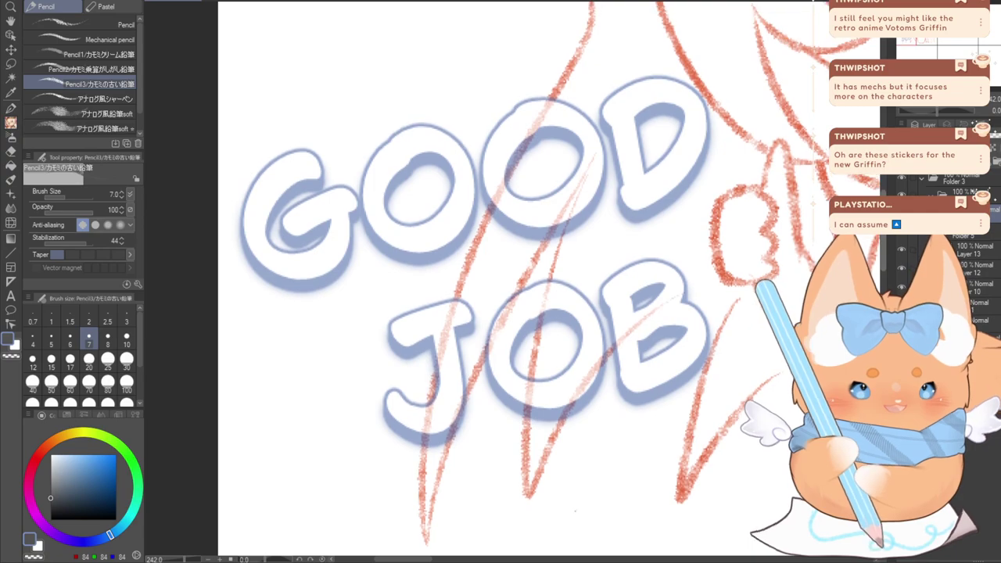
mouse_move(271, 231)
mouse_down()
mouse_move(270, 208)
mouse_move(321, 175)
mouse_move(288, 148)
mouse_up()
key(ctrl+z)
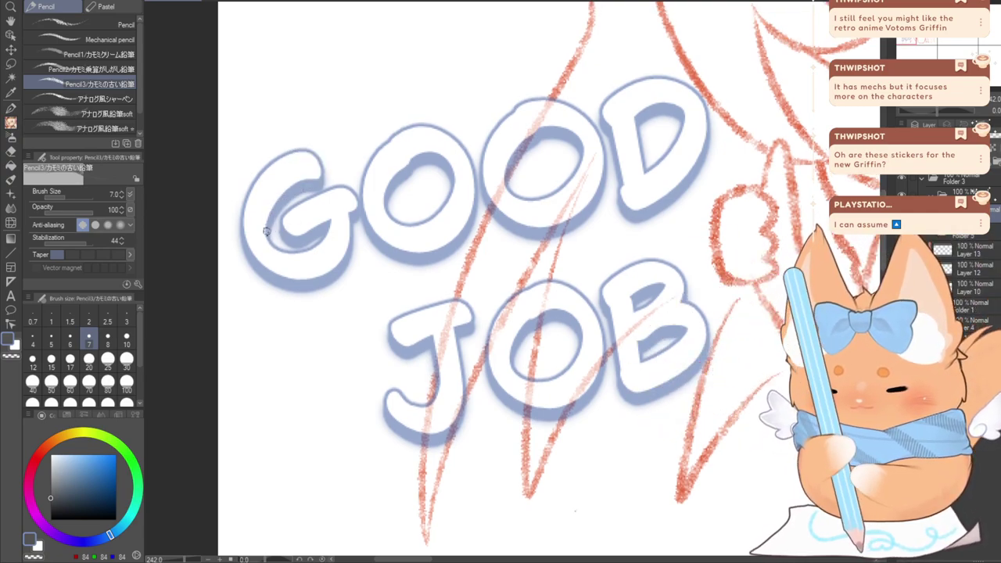
mouse_move(268, 219)
mouse_down()
mouse_move(315, 179)
mouse_move(321, 167)
mouse_move(308, 149)
mouse_move(261, 171)
mouse_move(247, 199)
mouse_move(248, 247)
mouse_move(278, 277)
mouse_up()
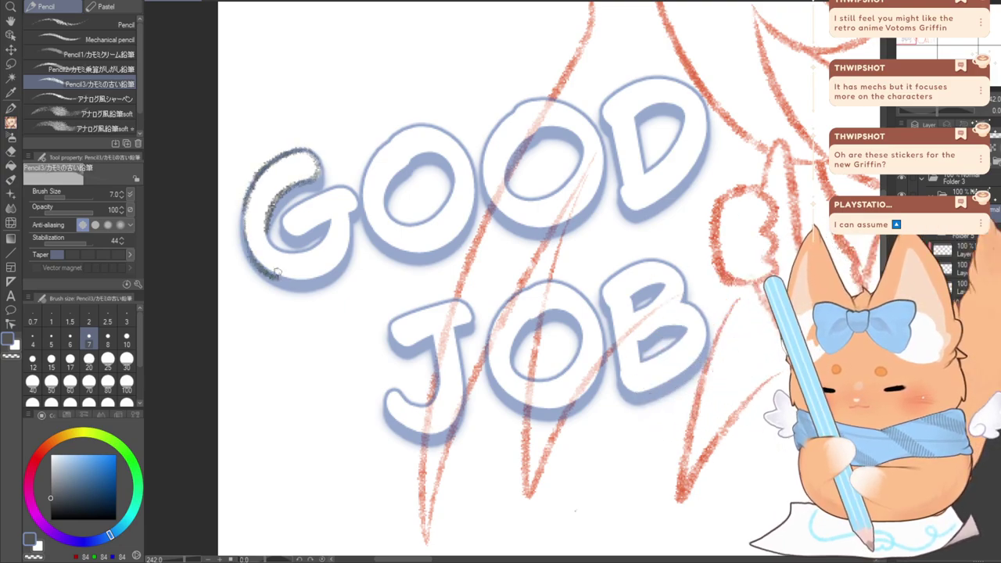
key(ctrl+z)
drag(244, 228, 269, 270)
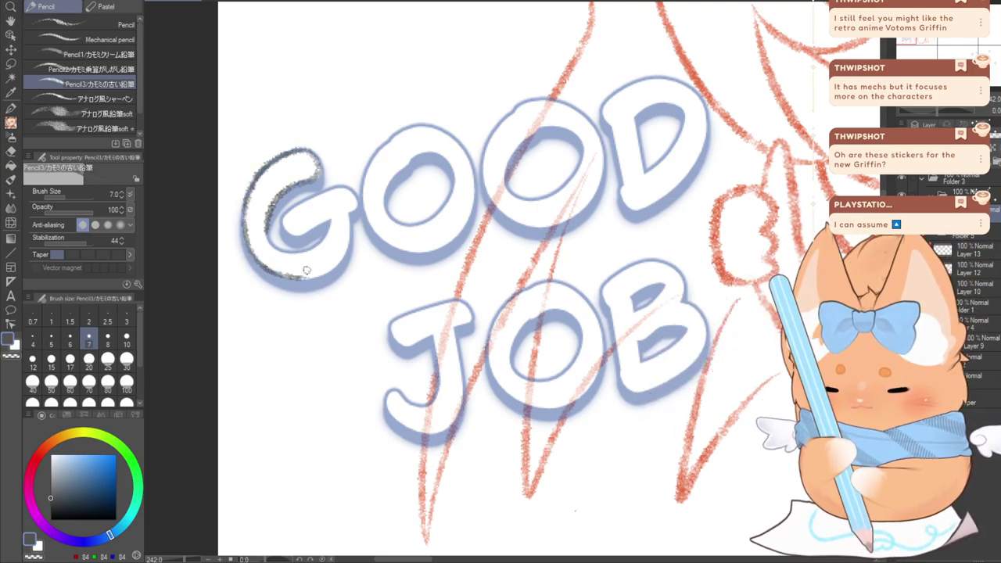
key(ctrl+z)
mouse_move(250, 201)
mouse_down()
mouse_move(262, 265)
mouse_move(291, 281)
mouse_move(339, 264)
mouse_move(350, 212)
mouse_move(301, 209)
mouse_move(272, 247)
mouse_move(296, 254)
mouse_move(330, 220)
mouse_move(283, 217)
mouse_up()
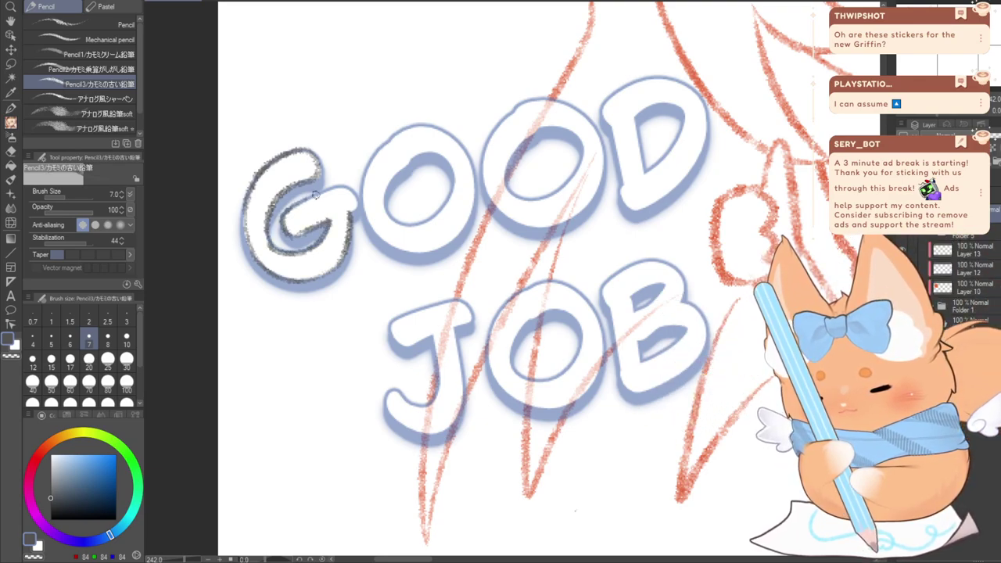
Trace the outer and inner contours of the first O in GOOD and the inner contour of the second O
mouse_move(364, 216)
mouse_down()
mouse_move(384, 244)
mouse_move(416, 256)
mouse_move(450, 245)
mouse_move(477, 191)
mouse_move(455, 155)
mouse_up()
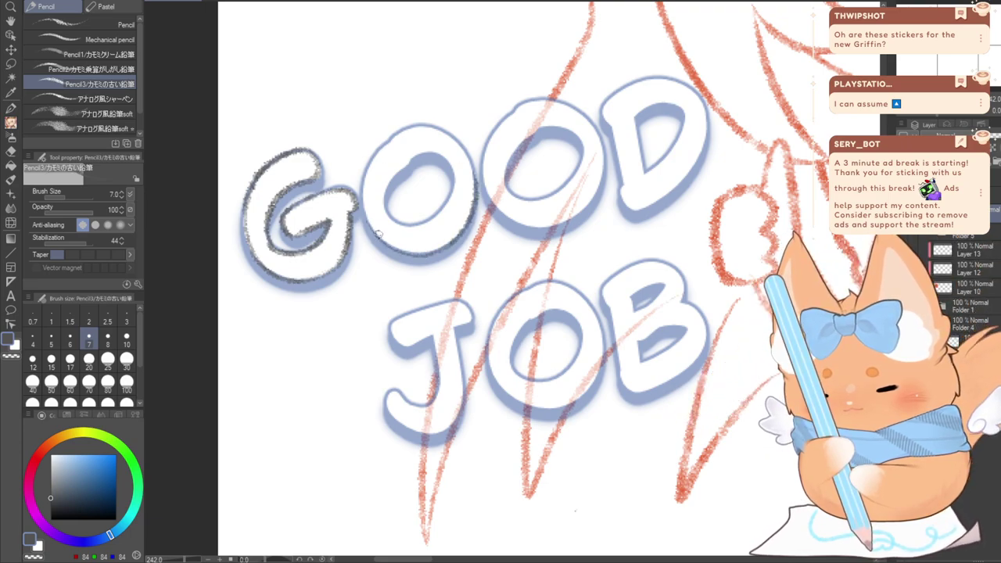
mouse_move(393, 140)
mouse_down()
mouse_move(449, 140)
mouse_move(476, 177)
mouse_up()
mouse_move(373, 227)
mouse_down()
mouse_move(362, 199)
mouse_move(385, 145)
mouse_move(410, 127)
mouse_move(438, 129)
mouse_move(462, 151)
mouse_up()
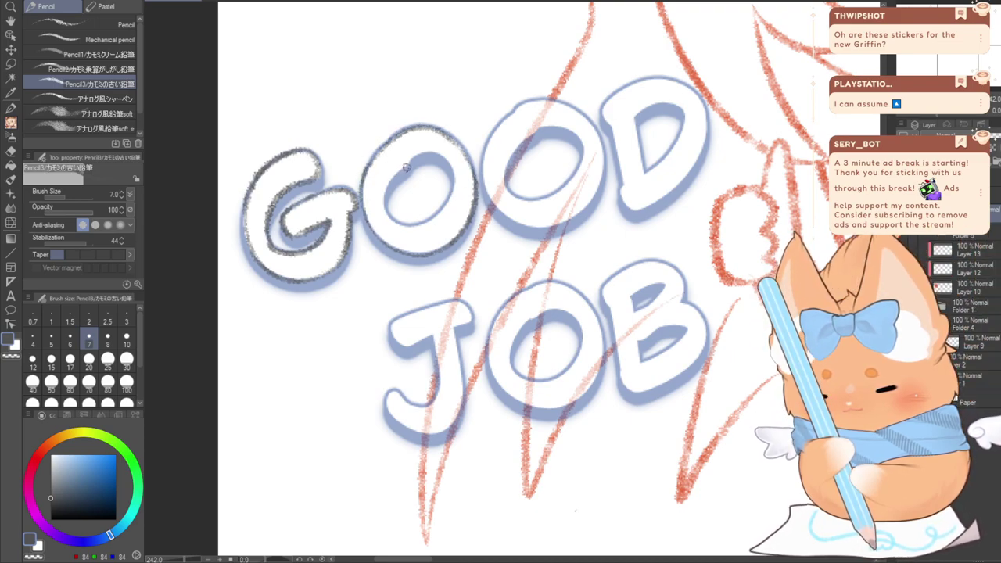
mouse_move(406, 166)
mouse_down()
mouse_move(383, 205)
mouse_move(403, 225)
mouse_move(451, 198)
mouse_move(450, 161)
mouse_move(413, 155)
mouse_move(396, 178)
mouse_up()
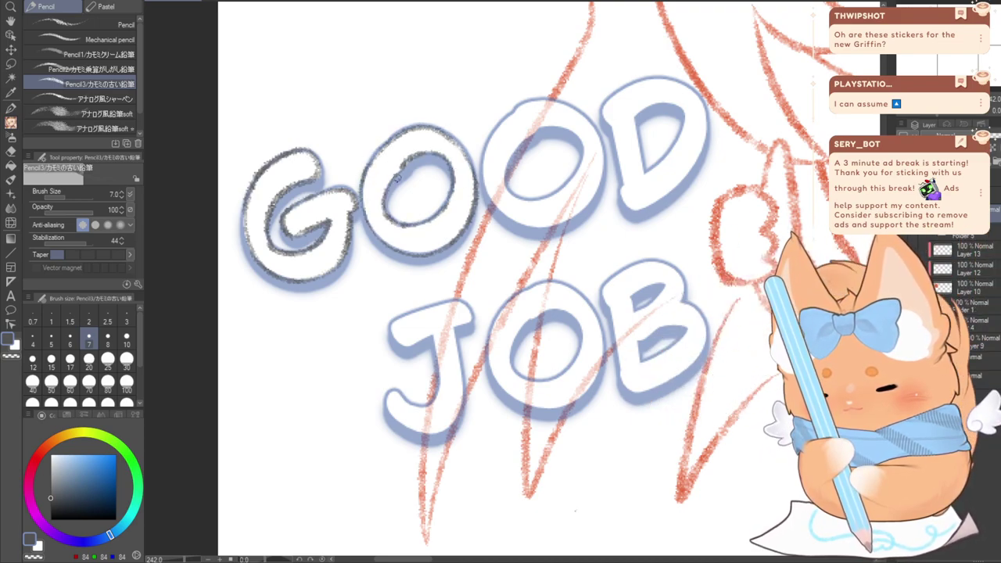
mouse_move(509, 182)
mouse_down()
mouse_move(565, 189)
mouse_move(581, 151)
mouse_move(566, 128)
mouse_move(518, 151)
mouse_up()
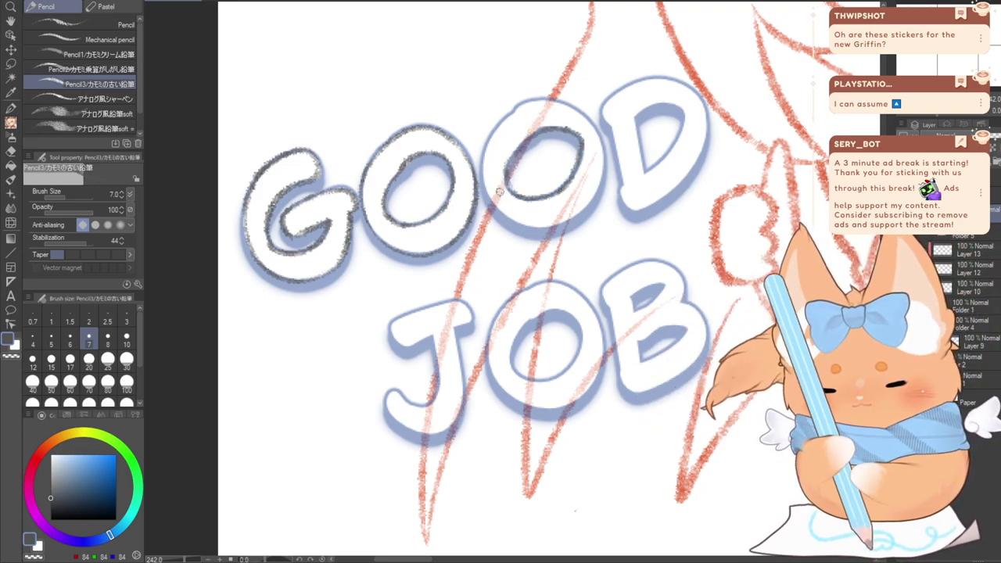
Redraw the outer outline of the second O in GOOD over the reference lettering with the size 7 pencil
key(ctrl+z)
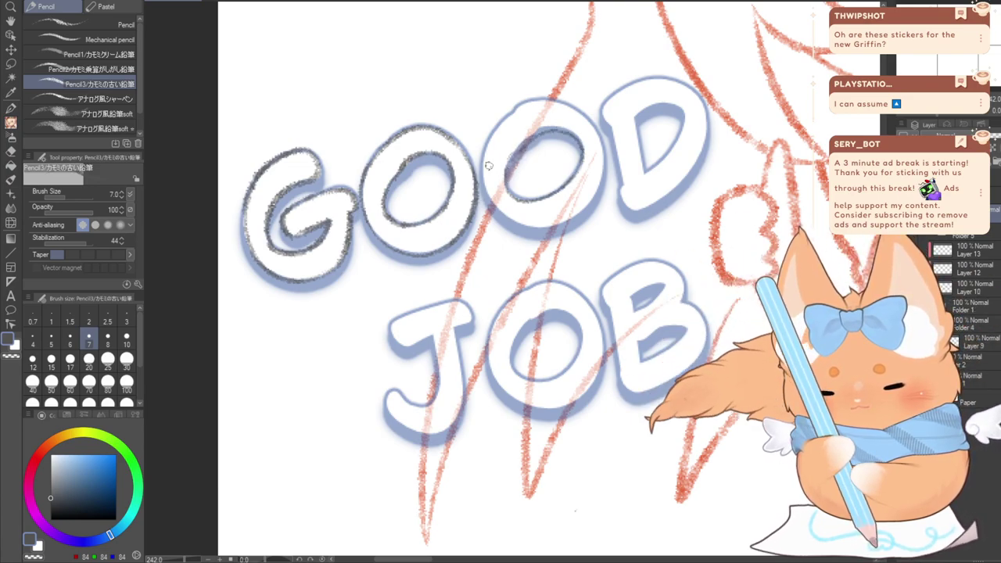
mouse_move(518, 222)
mouse_down()
mouse_move(554, 225)
mouse_move(583, 206)
mouse_move(602, 157)
mouse_up()
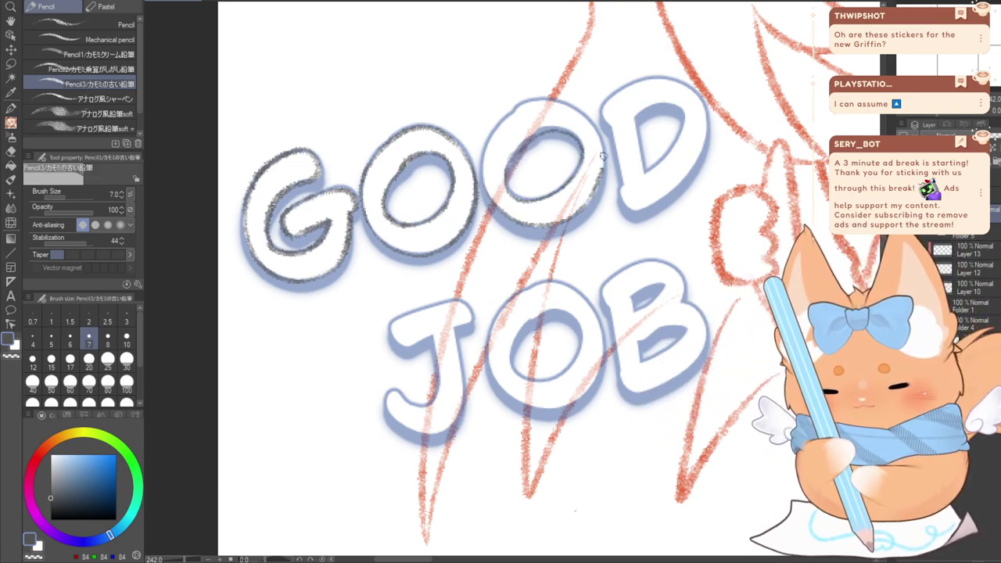
key(ctrl+z)
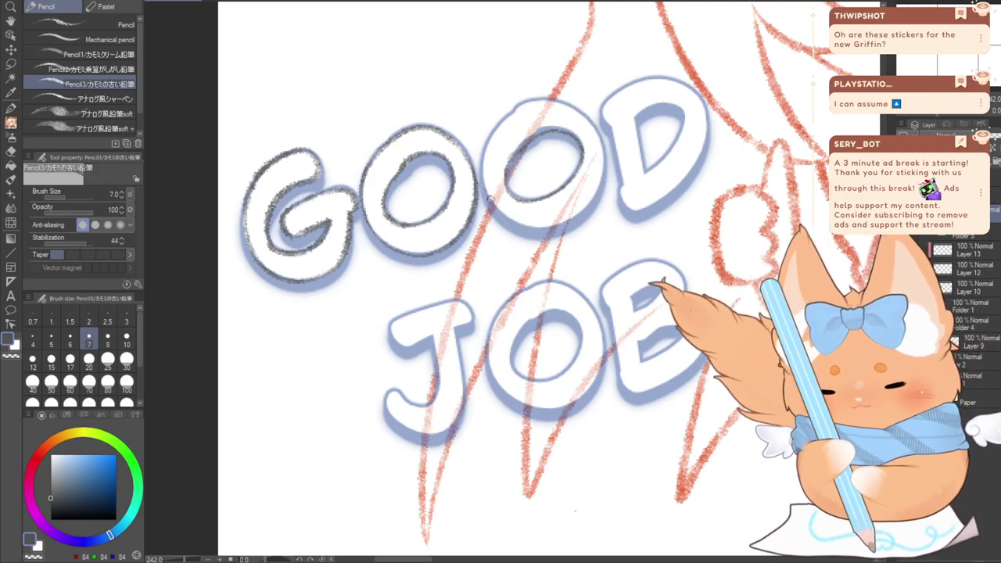
mouse_move(488, 204)
mouse_down()
mouse_move(552, 227)
mouse_move(602, 165)
mouse_move(596, 117)
mouse_up()
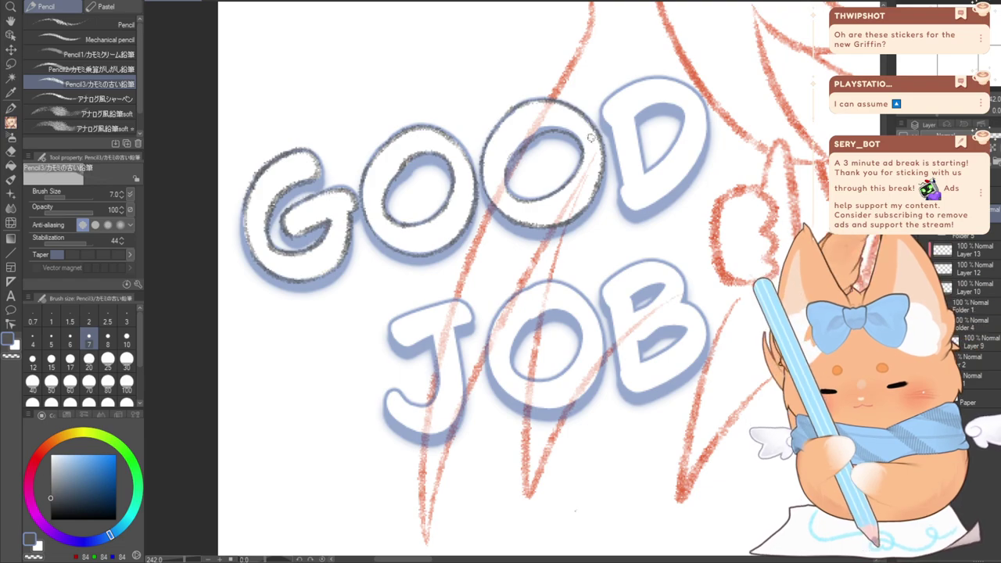
Trace the outer and inner outlines of the D in GOOD, redoing the uneven pencil strokes
drag(606, 109, 625, 207)
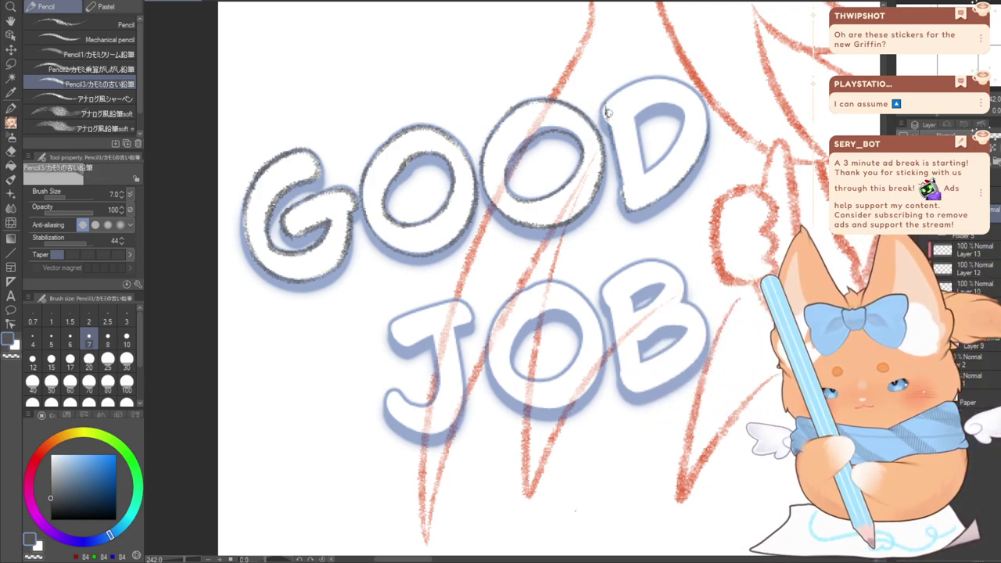
mouse_move(617, 95)
mouse_down()
mouse_move(668, 81)
mouse_move(708, 131)
mouse_up()
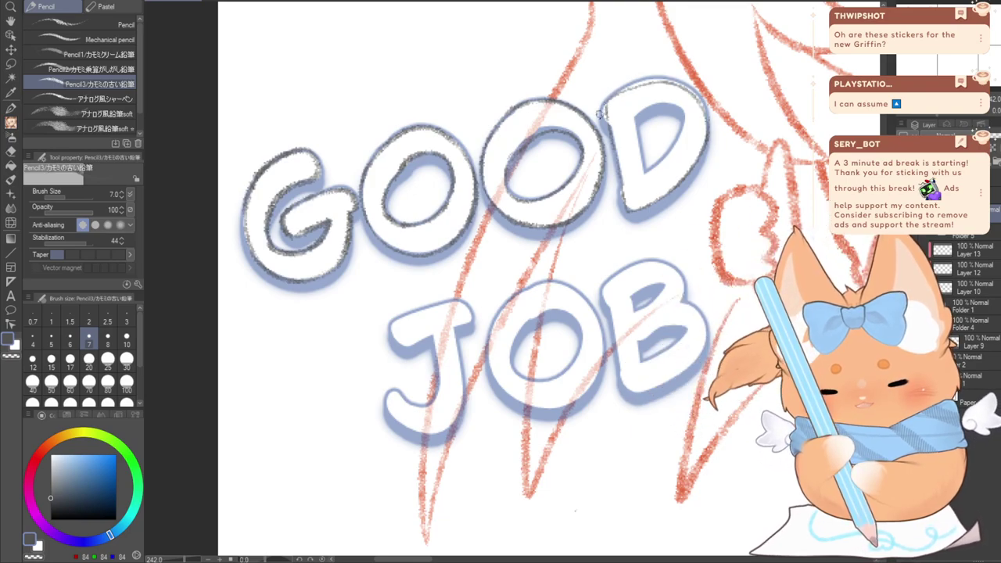
key(ctrl+z)
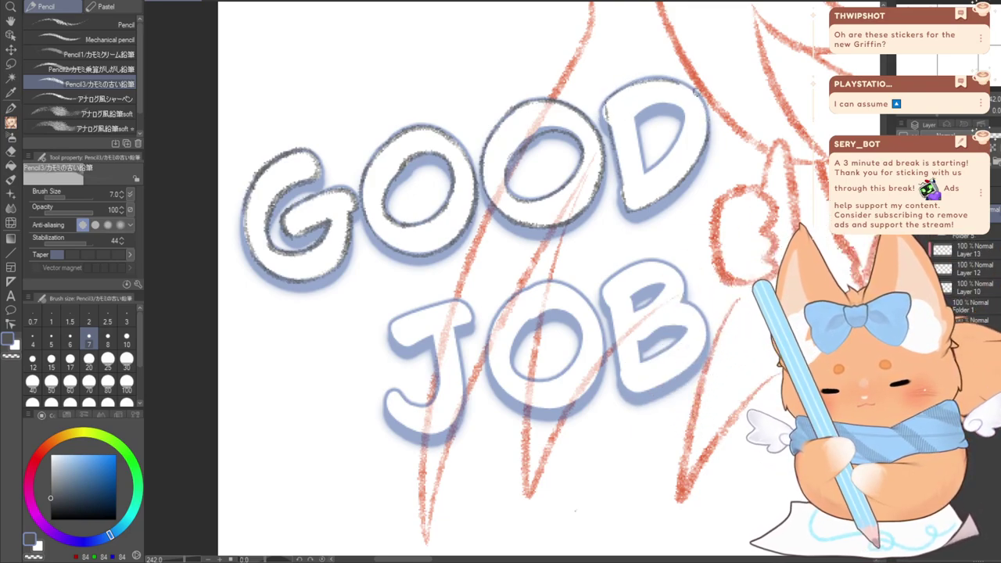
mouse_move(634, 117)
mouse_down()
mouse_move(645, 176)
mouse_move(684, 113)
mouse_up()
key(ctrl+z)
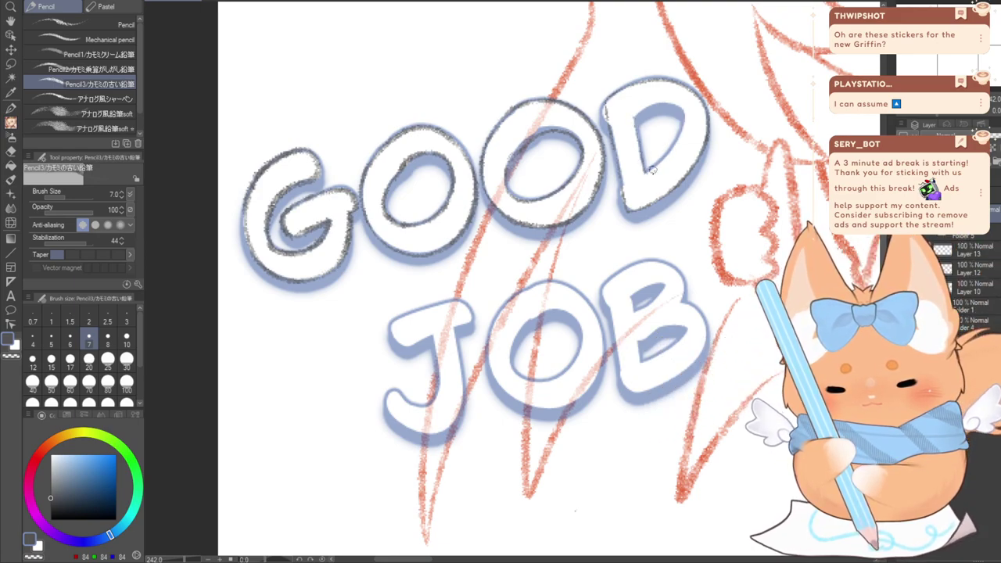
key(ctrl+z)
drag(643, 159, 646, 172)
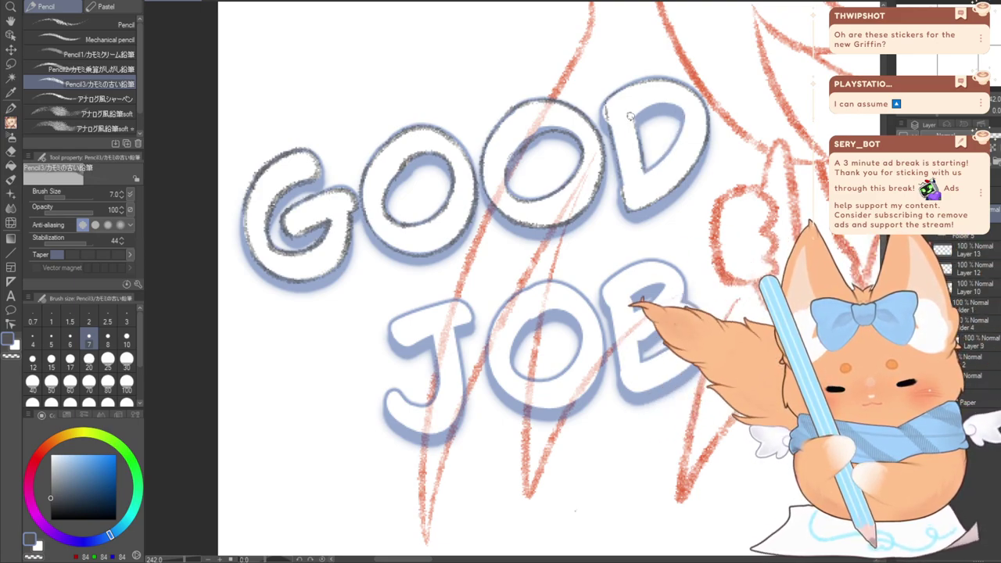
mouse_move(631, 117)
mouse_down()
mouse_move(671, 105)
mouse_move(685, 123)
mouse_move(647, 173)
mouse_up()
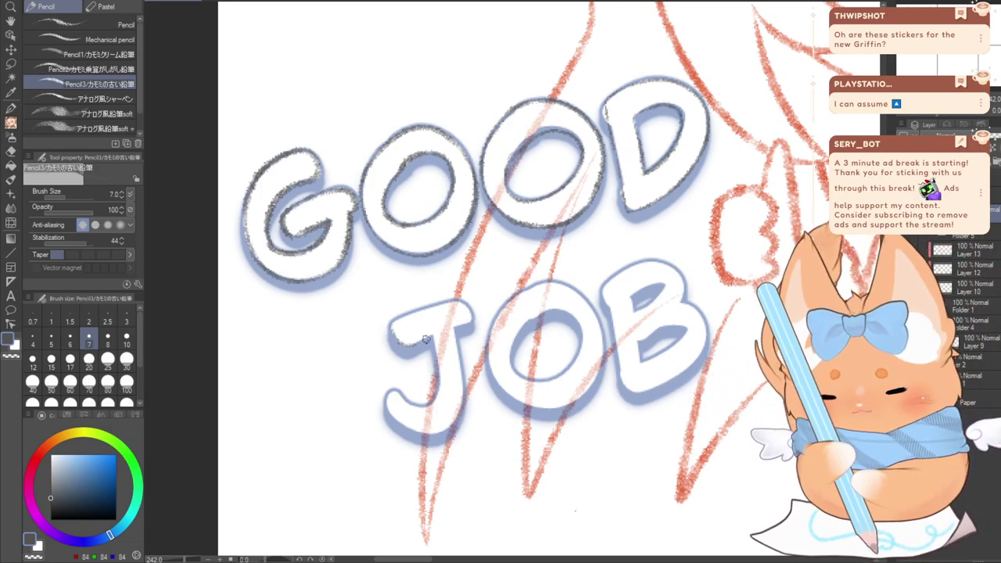
Trace the outline of the J in JOB with the pencil
mouse_move(426, 338)
mouse_down()
mouse_move(437, 392)
mouse_move(427, 403)
mouse_move(397, 389)
mouse_up()
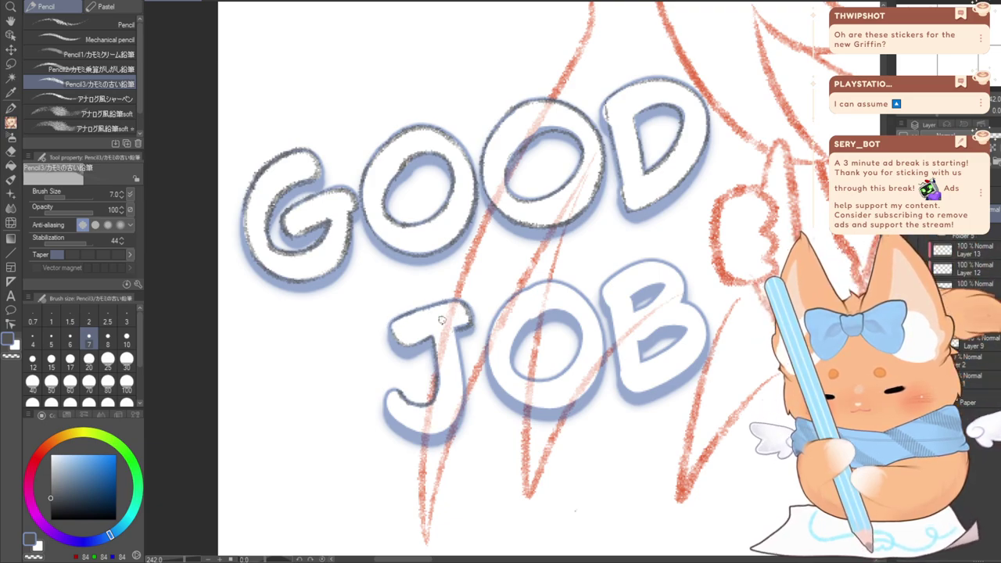
mouse_move(457, 331)
mouse_down()
mouse_move(458, 418)
mouse_move(441, 432)
mouse_move(411, 427)
mouse_move(390, 388)
mouse_up()
key(ctrl+z)
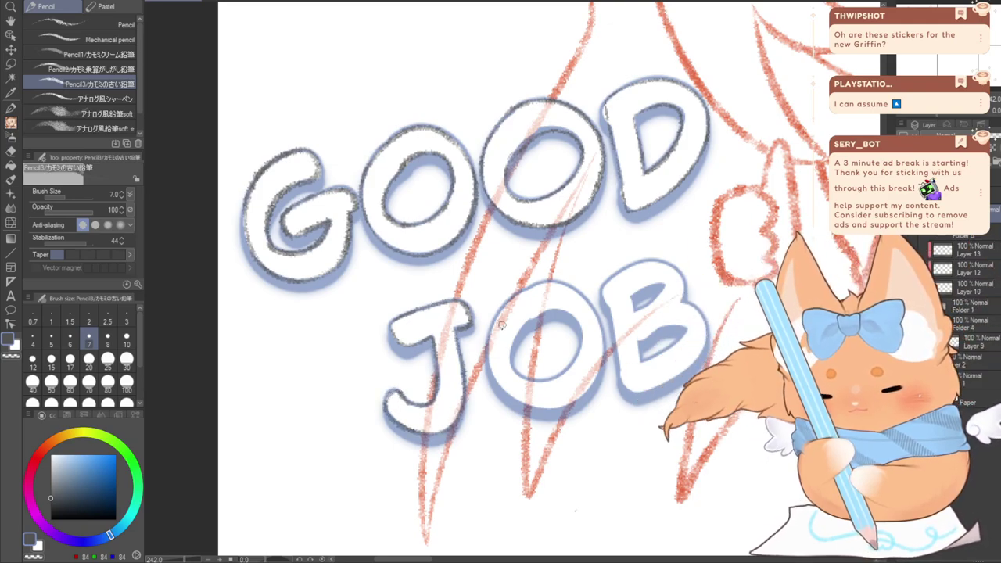
Trace the inner and outer outlines of the O and B in JOB with the pencil
drag(517, 401, 573, 404)
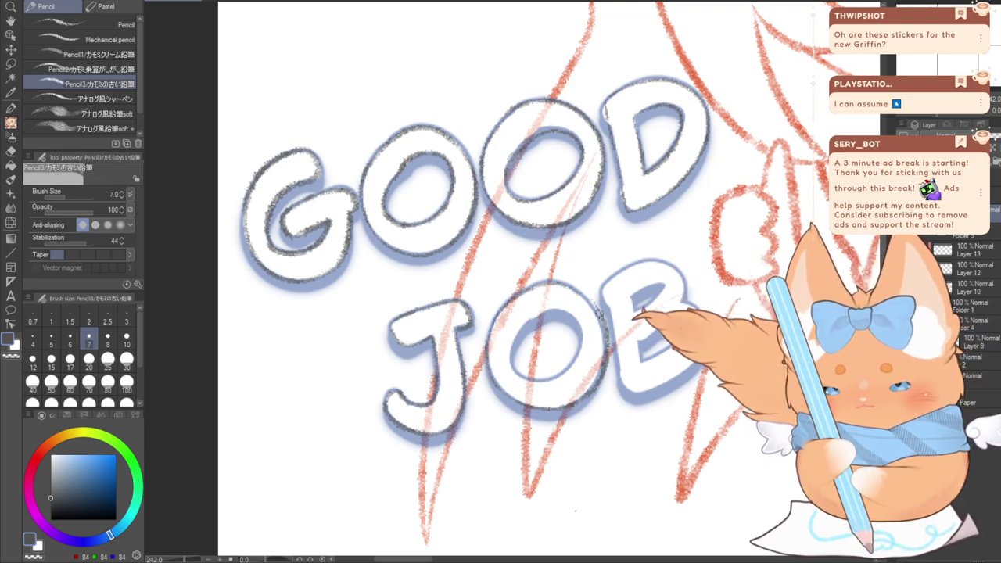
mouse_move(512, 365)
mouse_down()
mouse_move(536, 380)
mouse_move(562, 375)
mouse_up()
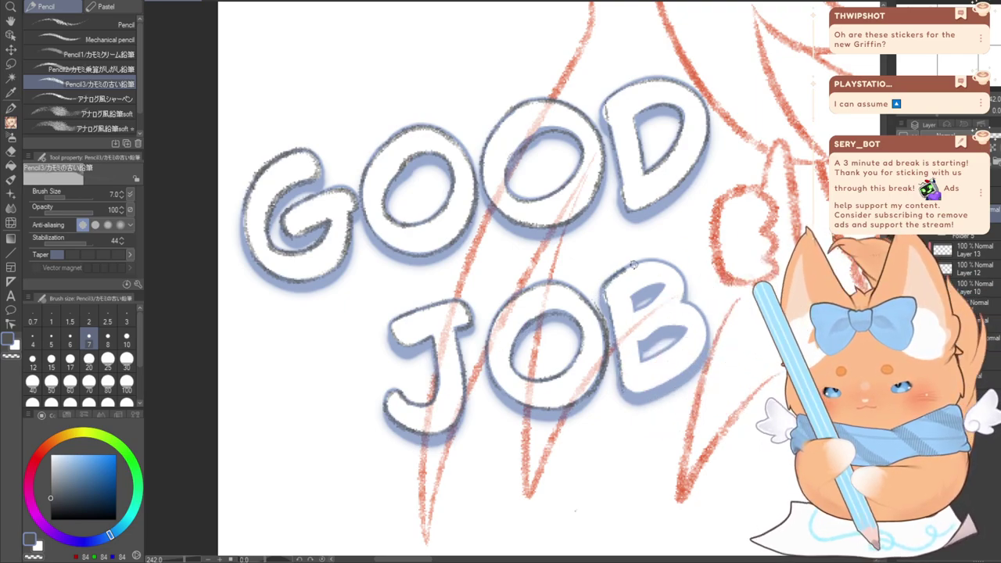
mouse_move(633, 264)
mouse_down()
mouse_move(660, 262)
mouse_move(684, 278)
mouse_up()
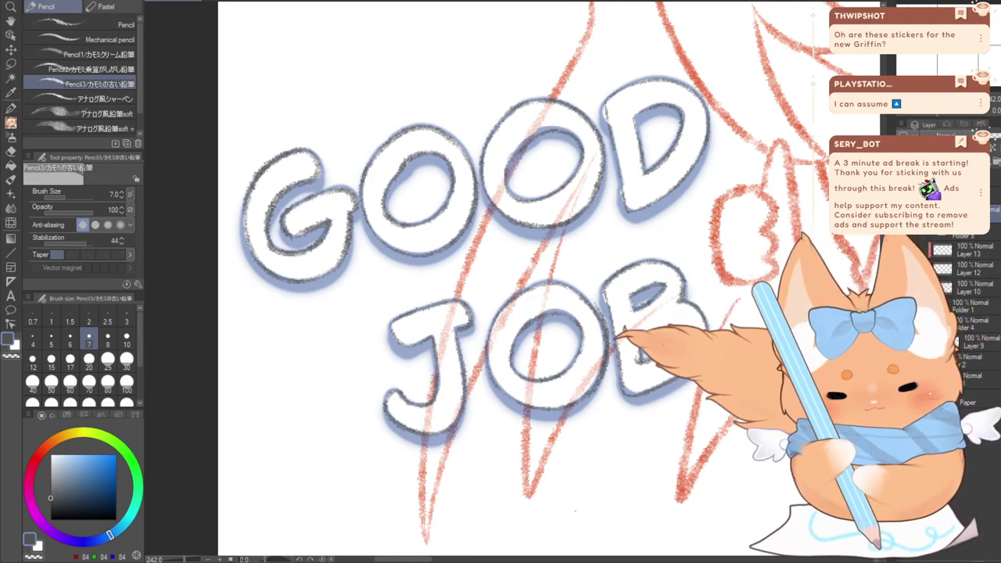
Compare the traced GOOD JOB outlines with the reference lettering by hiding and showing the reference folder
click(904, 231)
scroll(679, 167, down, 10)
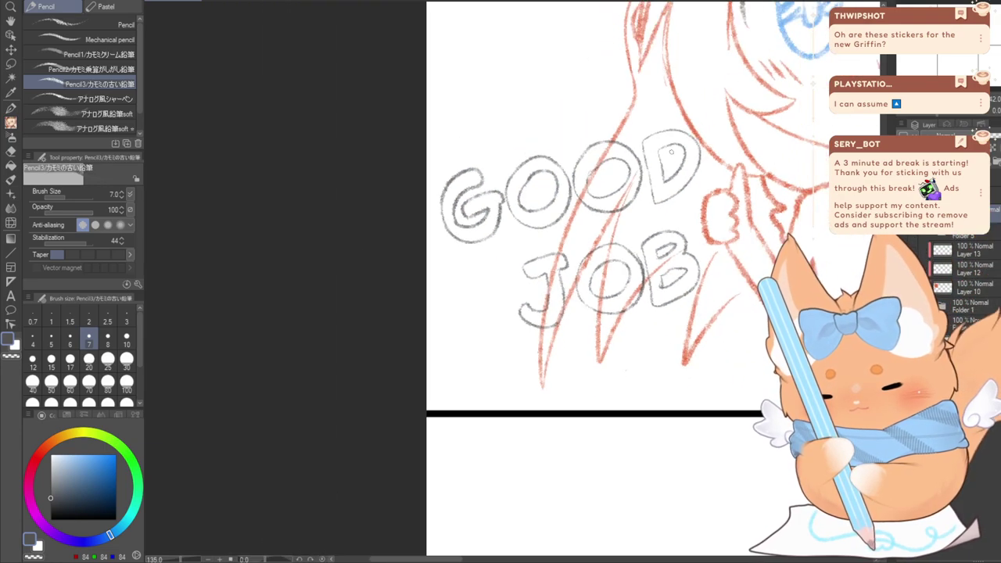
drag(679, 167, 472, 279)
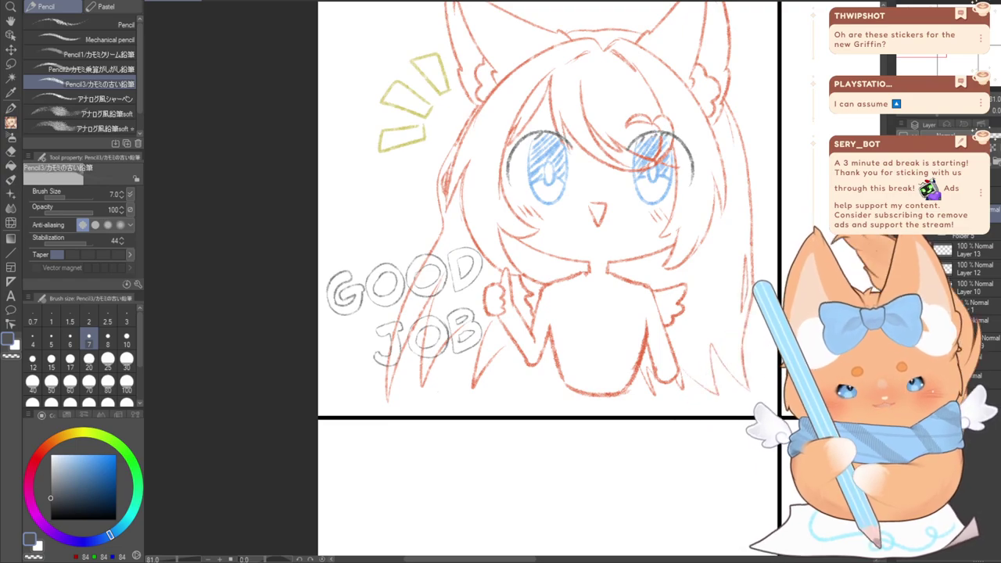
click(902, 234)
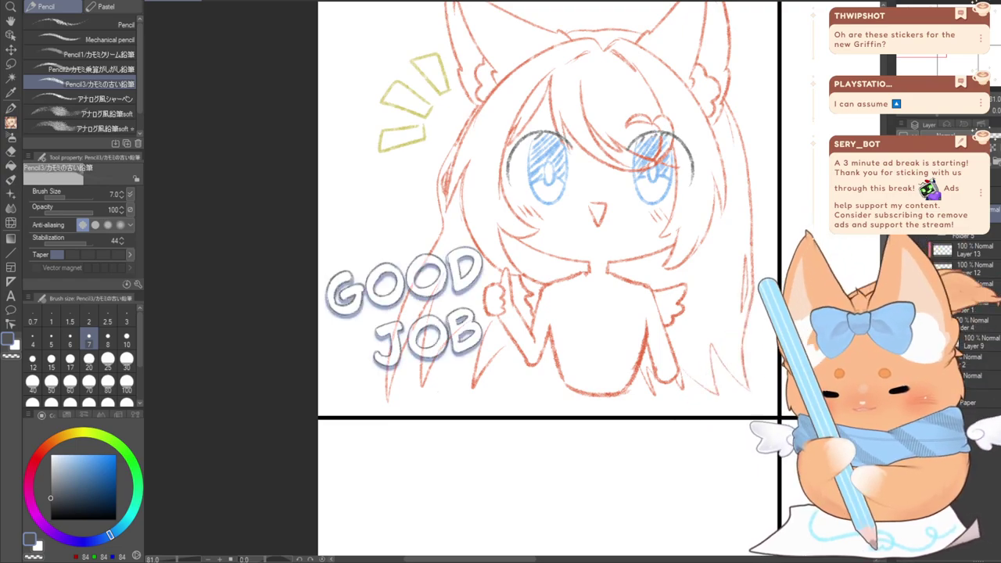
click(902, 234)
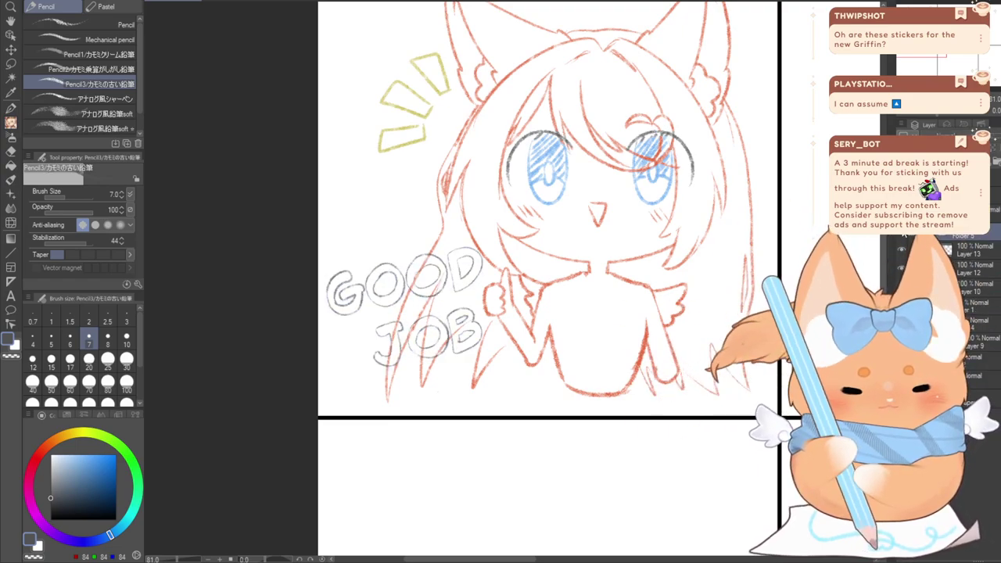
Show the reference lettering folder and raise its opacity so the blue lettering is fully opaque
click(901, 234)
click(966, 235)
click(989, 135)
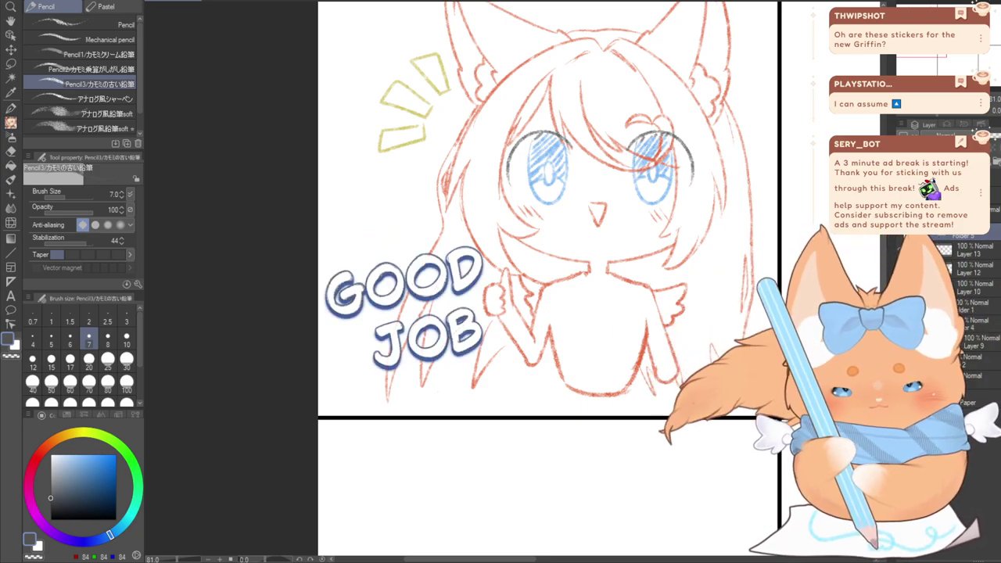
Recolour the traced GOOD JOB outline blue with the reference lettering hidden, and show the reference again
click(902, 235)
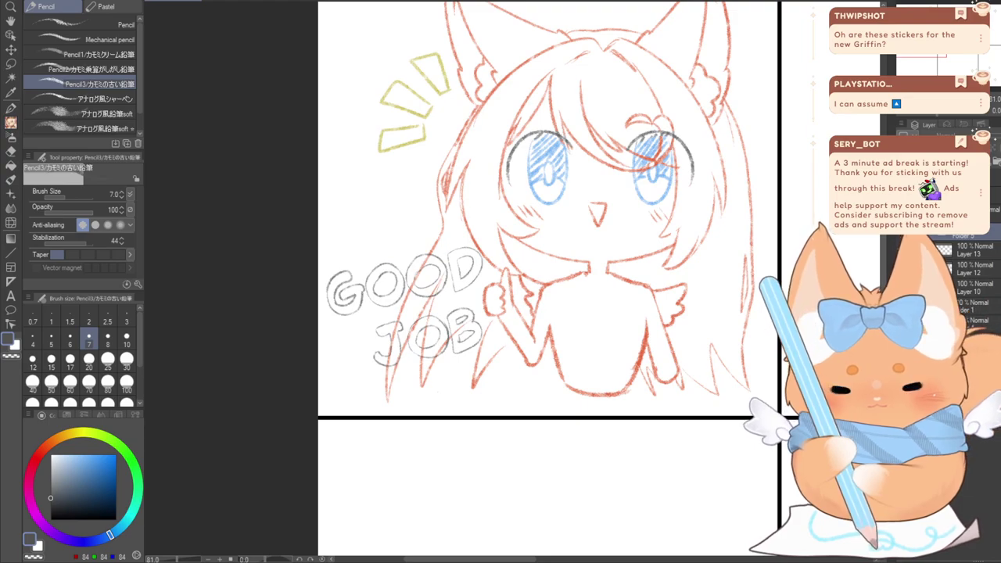
key(ctrl+b)
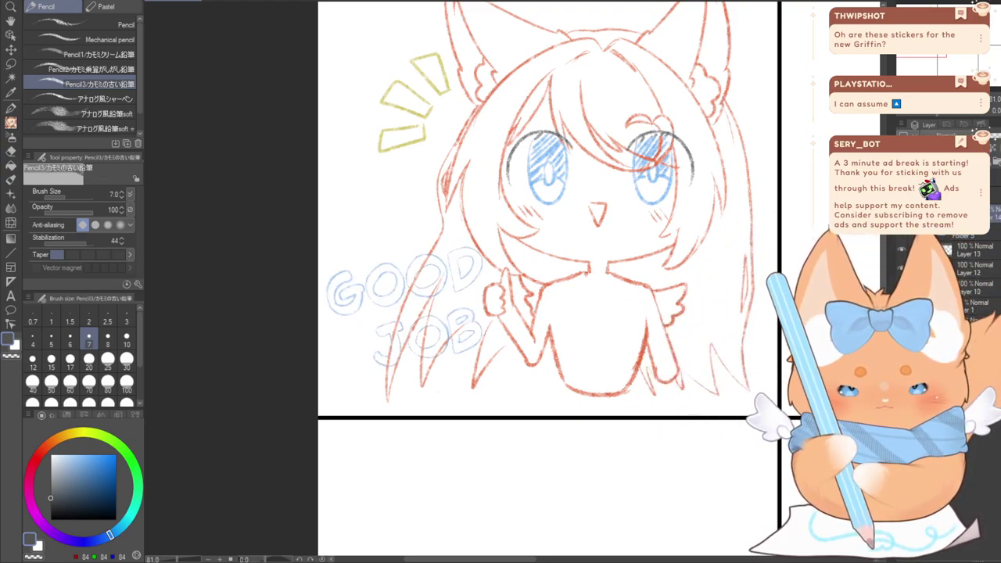
key(ctrl+y)
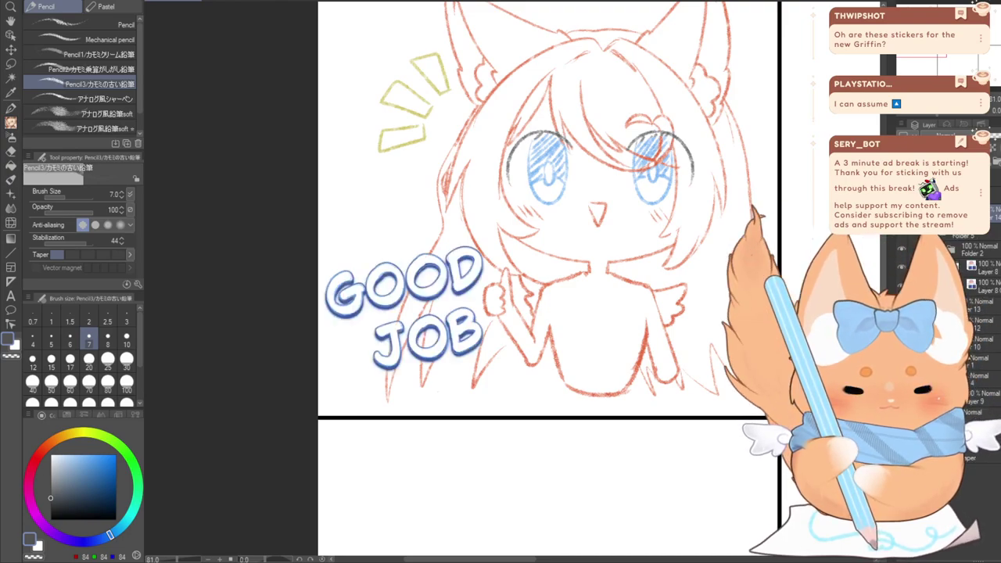
Examine the layer properties of the traced outline and of the reference lettering layers
click(948, 126)
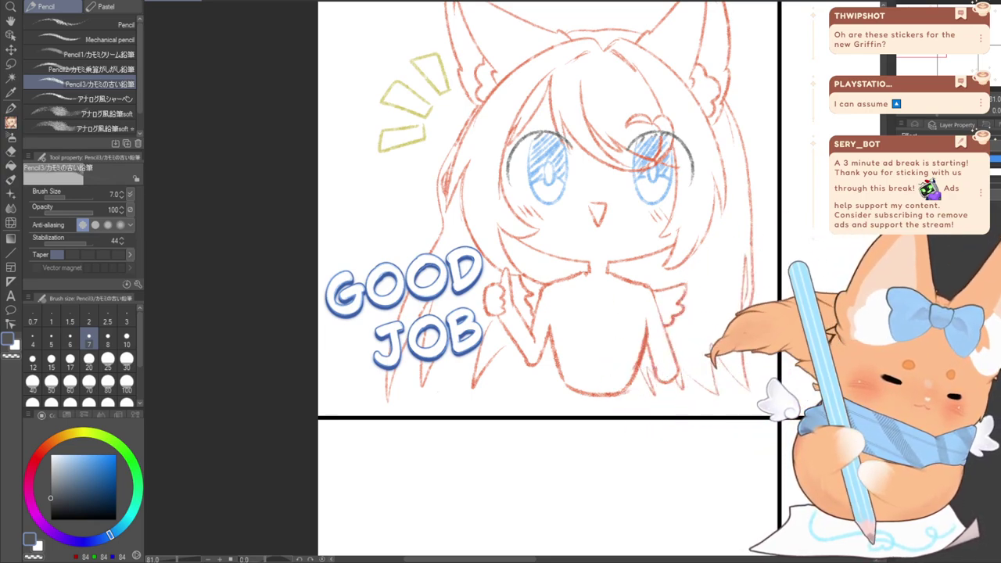
click(913, 127)
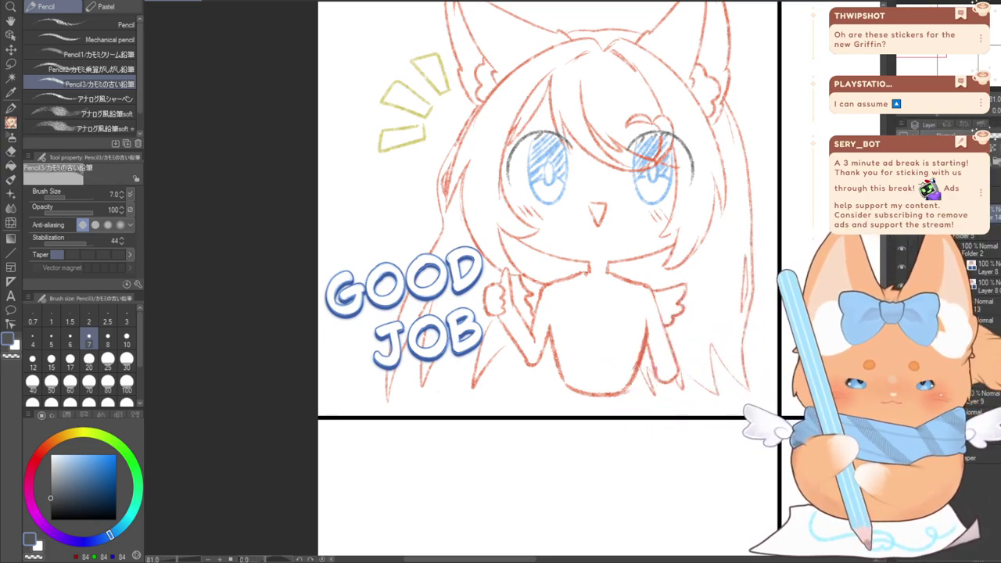
click(947, 126)
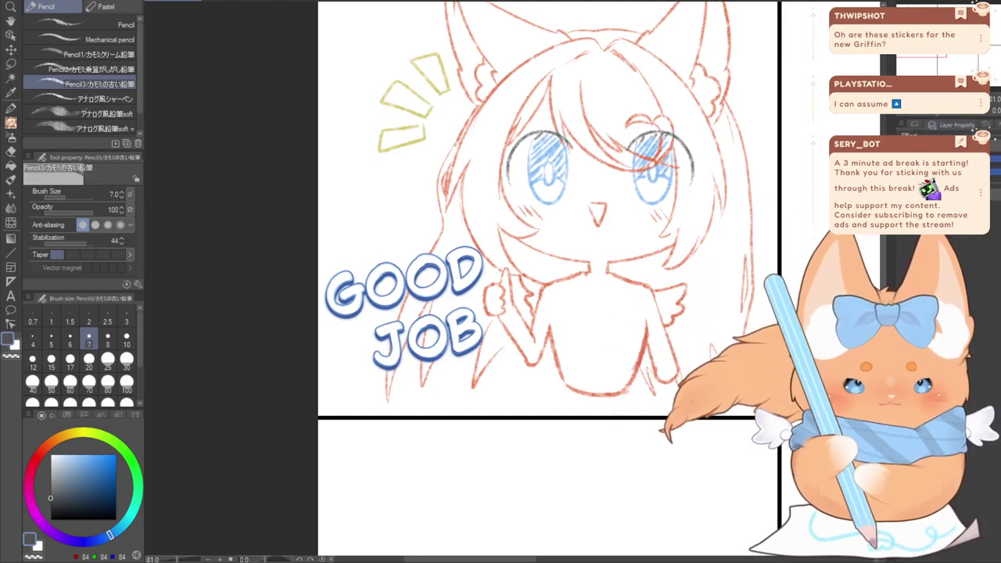
click(914, 126)
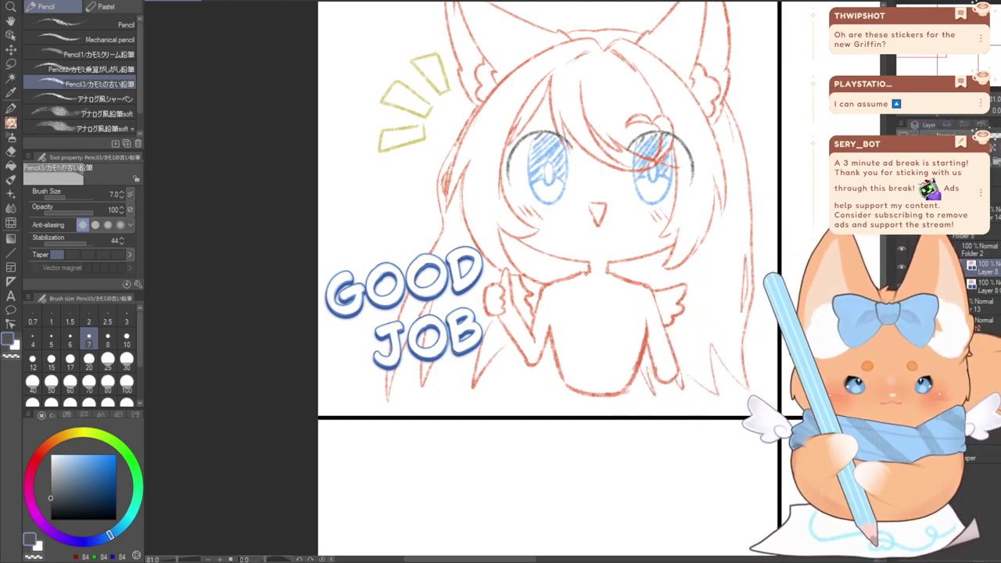
click(947, 126)
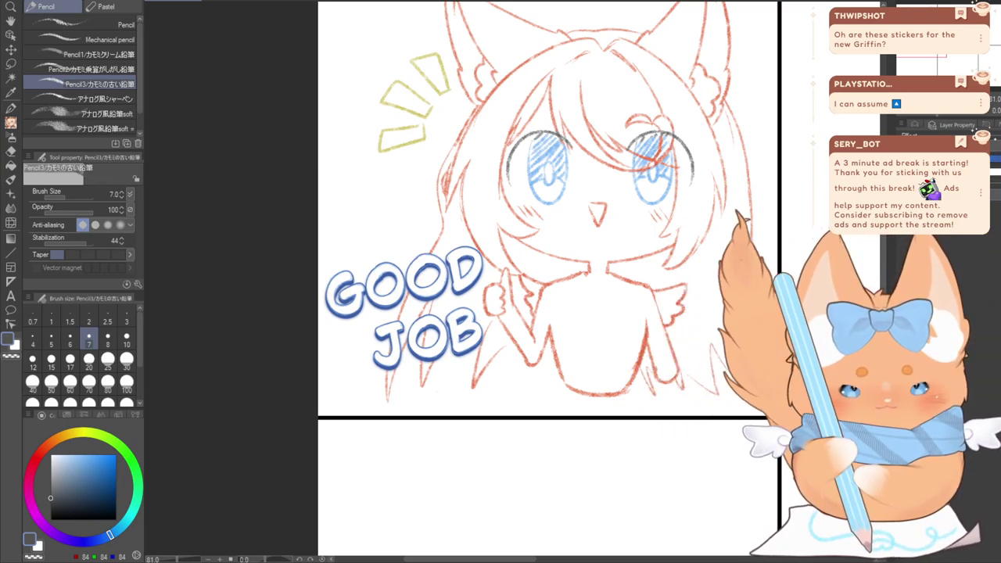
click(914, 126)
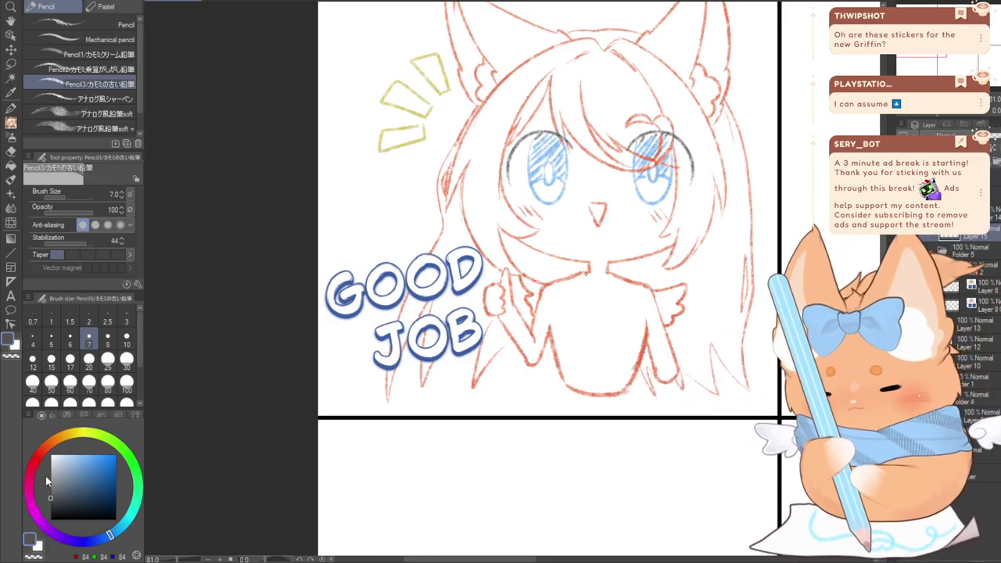
Set the drawing colour to white and give the new layer for the letter fill a red layer colour
click(51, 456)
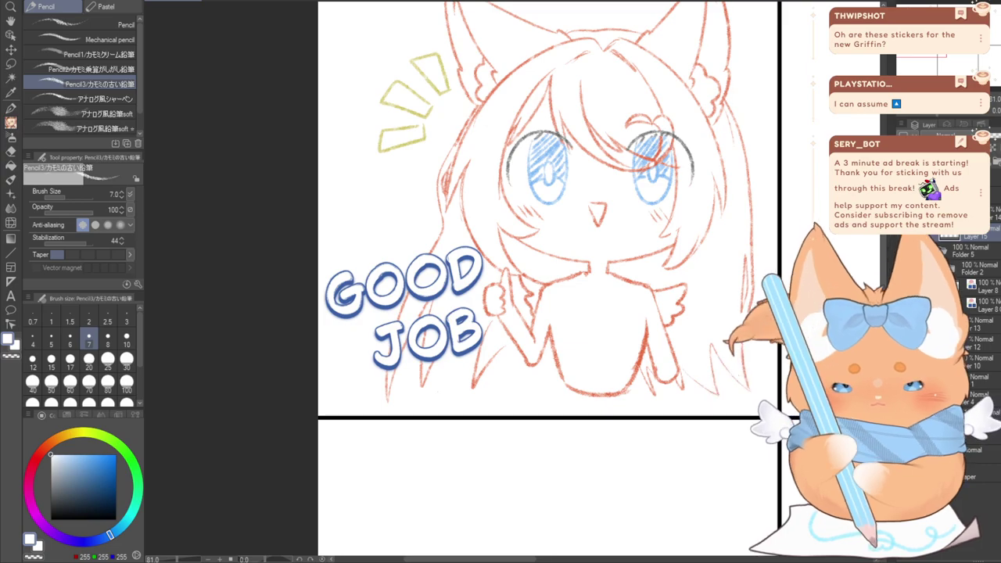
click(944, 127)
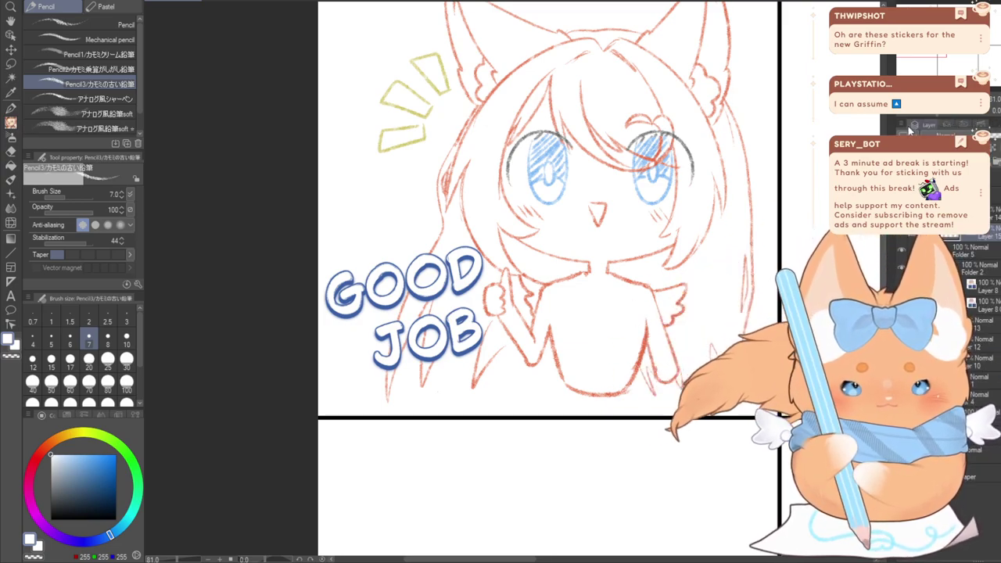
click(908, 126)
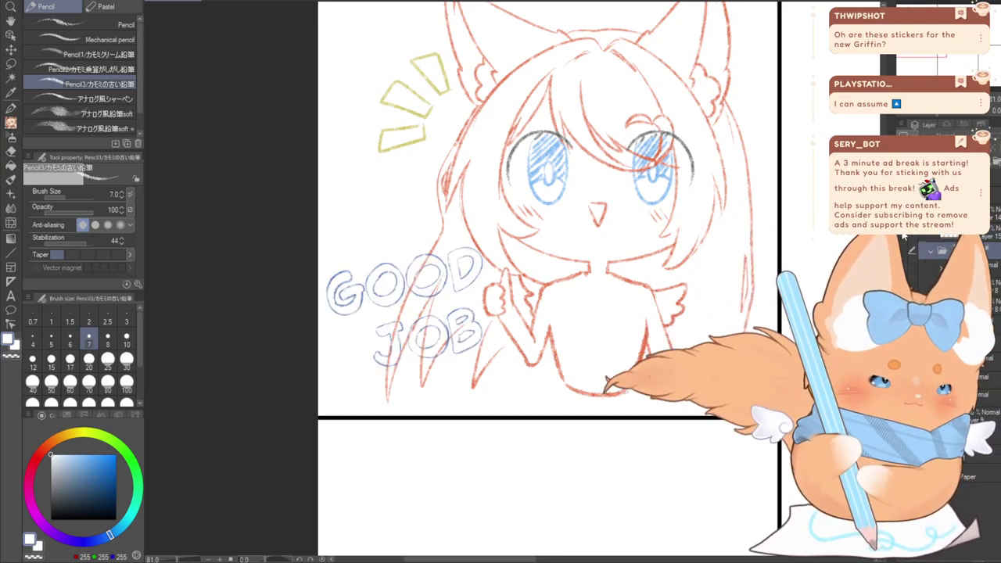
scroll(316, 297, up, 5)
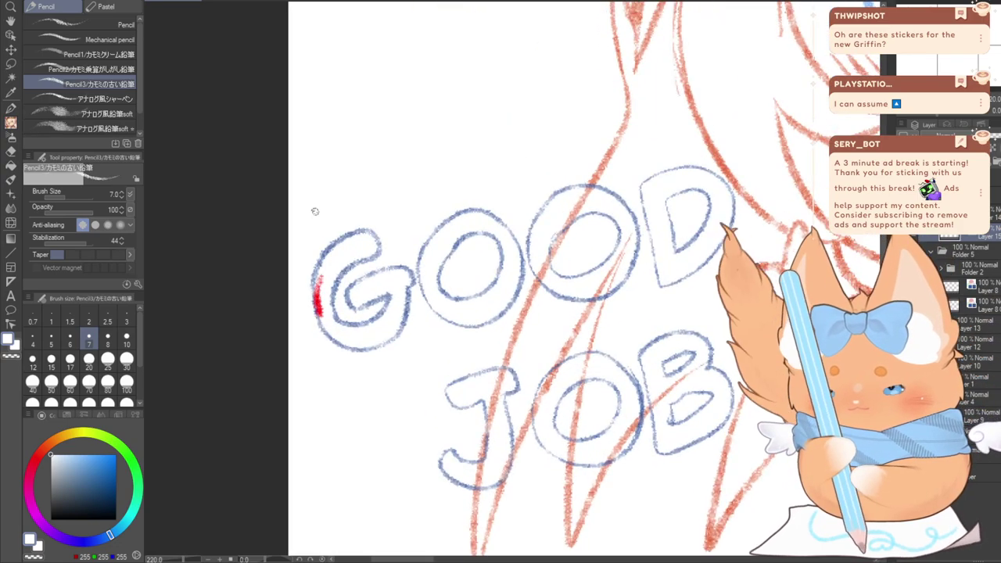
click(126, 359)
scroll(337, 266, up, 2)
scroll(336, 266, up, 1)
mouse_move(364, 229)
mouse_down()
mouse_move(396, 211)
mouse_move(381, 211)
mouse_move(338, 246)
mouse_move(385, 207)
mouse_move(345, 207)
mouse_move(357, 225)
mouse_move(318, 313)
mouse_move(354, 230)
mouse_move(321, 309)
mouse_move(342, 241)
mouse_move(347, 232)
mouse_move(315, 329)
mouse_move(332, 238)
mouse_move(315, 320)
mouse_move(307, 305)
mouse_move(369, 391)
mouse_move(441, 373)
mouse_move(463, 280)
mouse_up()
click(89, 359)
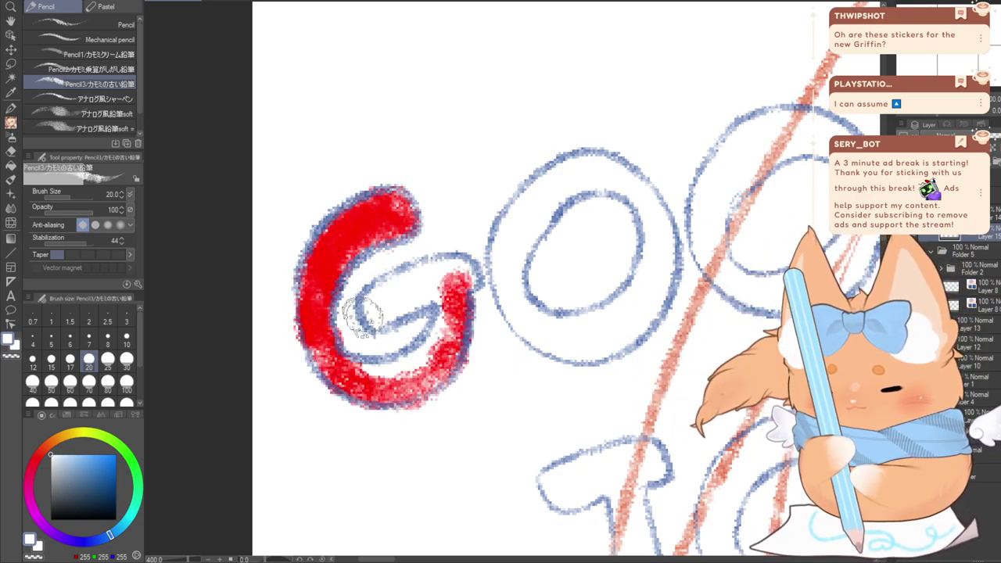
key(ctrl+z)
key(ctrl+z)
drag(315, 339, 339, 378)
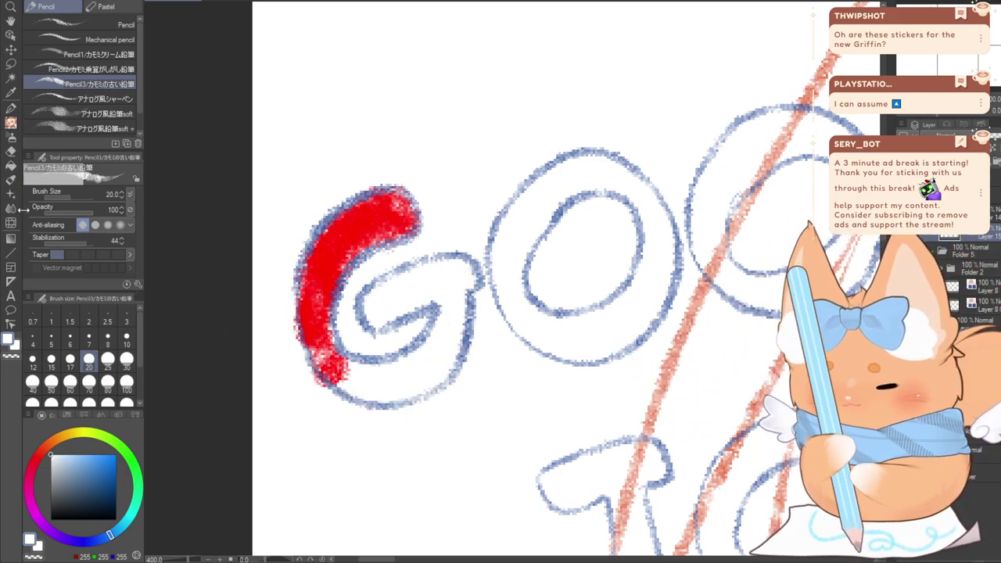
key(ctrl+z)
key(ctrl+z)
key(ctrl+z)
key(ctrl+z)
key(ctrl+z)
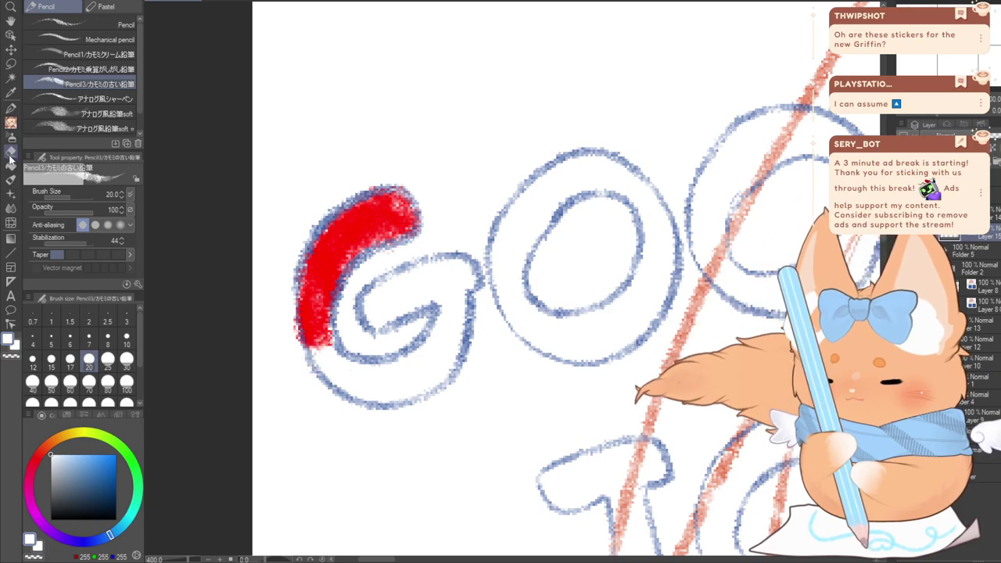
key(ctrl+z)
key(ctrl+z)
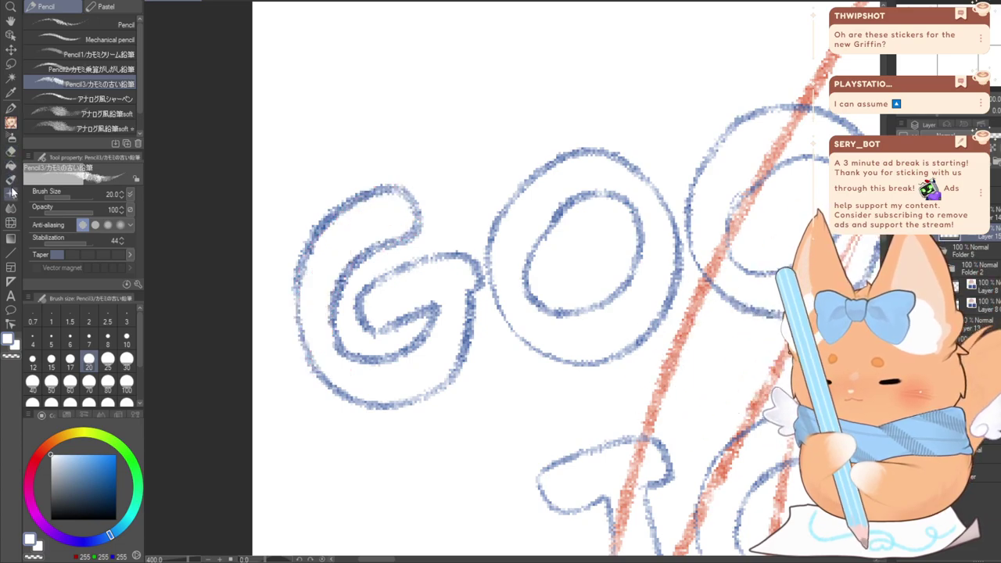
Fill all the GOOD JOB letters by enclosing them with the gap-closing enclose-and-fill tool
click(11, 166)
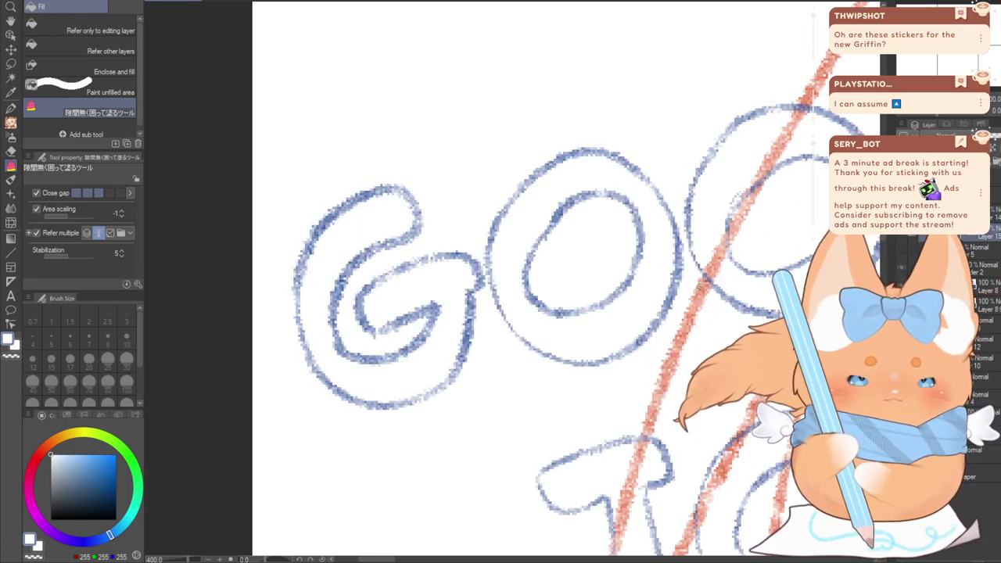
mouse_move(298, 405)
mouse_down()
mouse_move(367, 142)
mouse_move(286, 364)
mouse_up()
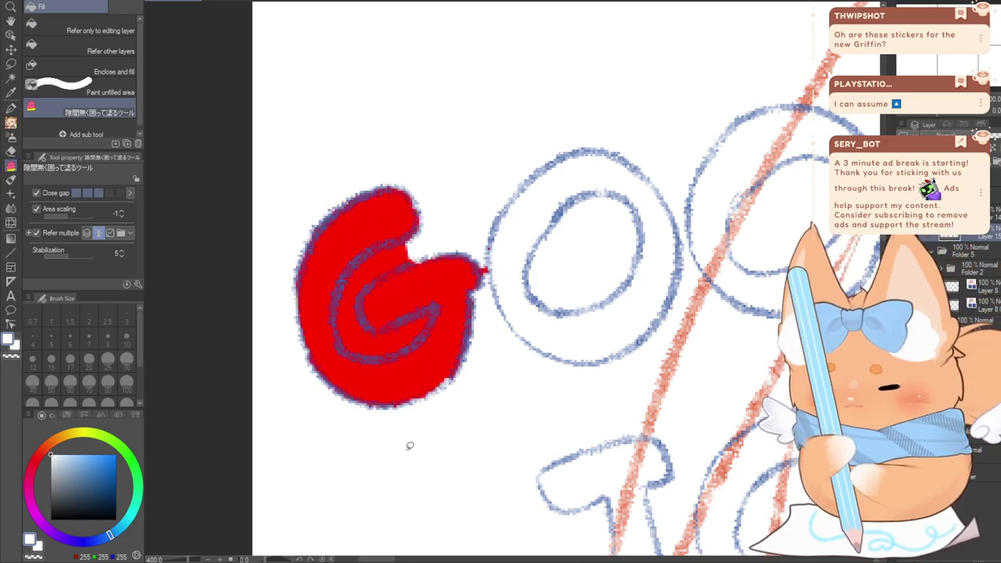
scroll(344, 406, down, 7)
drag(491, 346, 507, 311)
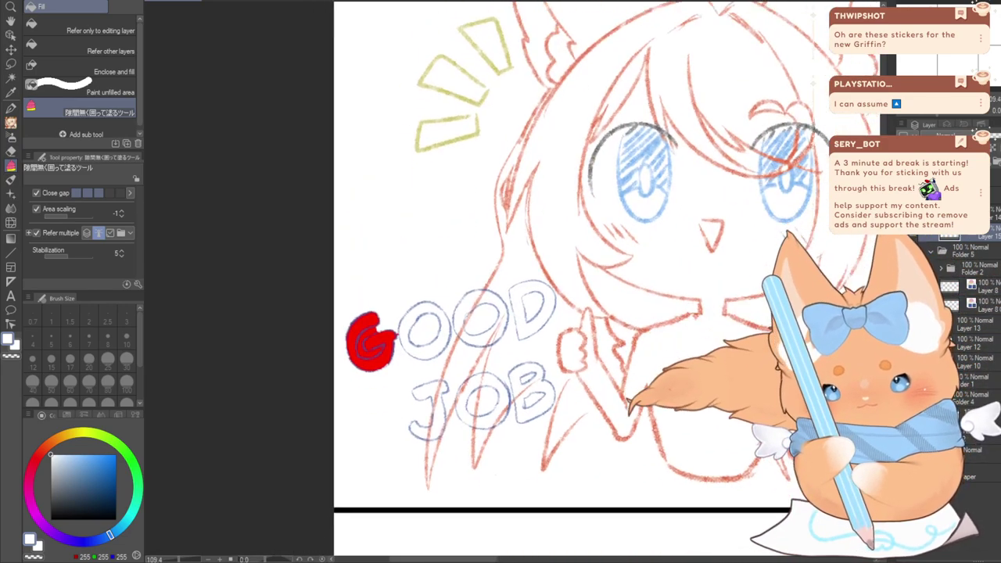
key(ctrl+z)
mouse_move(336, 395)
mouse_down()
mouse_move(475, 390)
mouse_move(548, 227)
mouse_move(263, 295)
mouse_move(397, 402)
mouse_up()
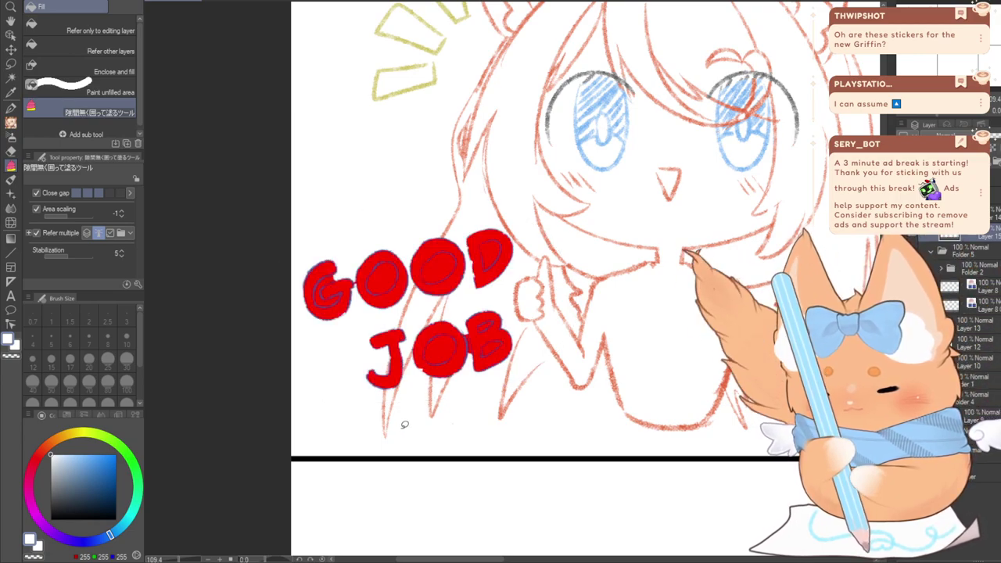
key(ctrl+z)
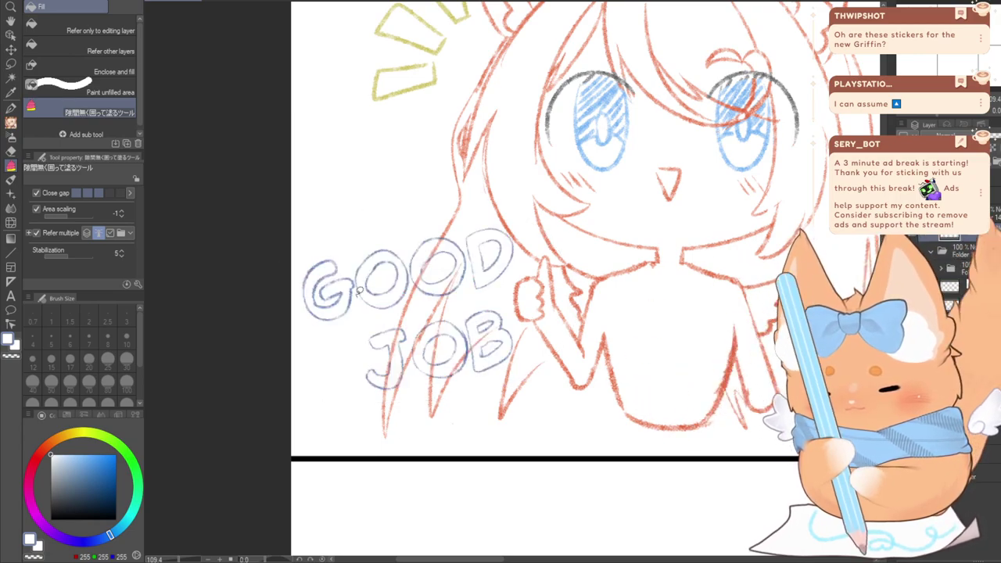
mouse_move(361, 286)
mouse_down()
mouse_move(395, 248)
mouse_move(360, 289)
mouse_up()
key(ctrl+z)
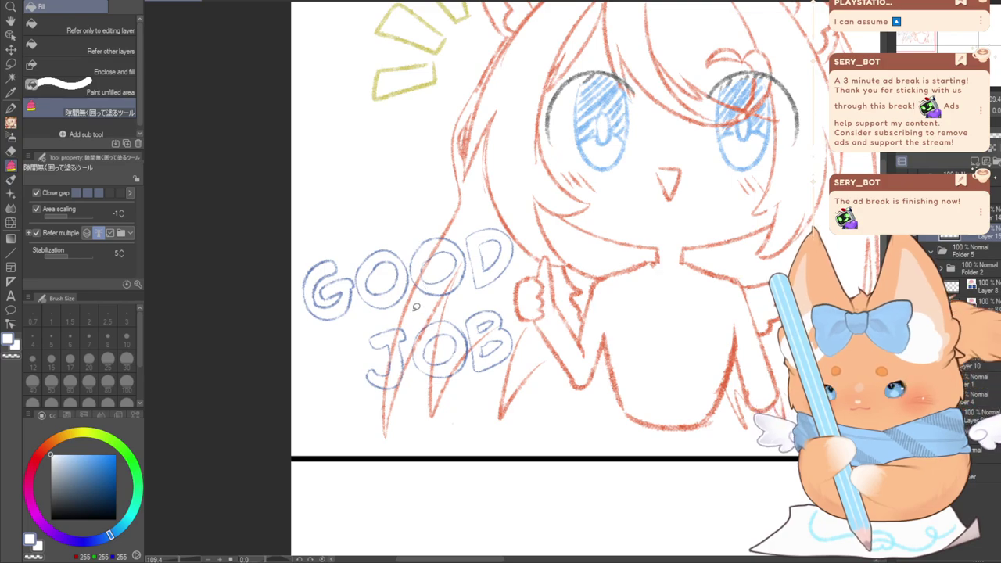
mouse_move(470, 279)
mouse_down()
mouse_move(464, 224)
mouse_move(507, 216)
mouse_move(473, 288)
mouse_up()
key(ctrl+z)
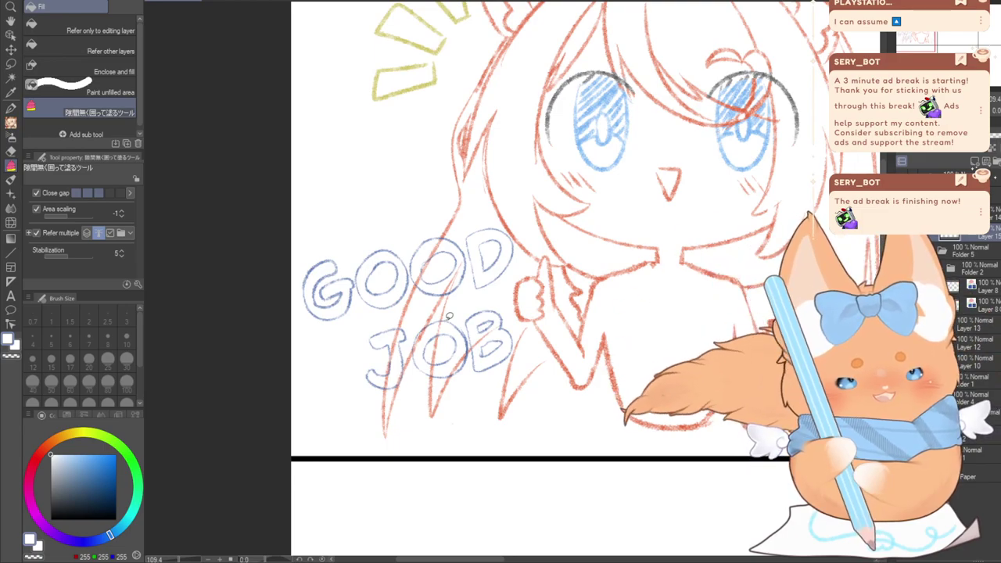
mouse_move(358, 366)
mouse_down()
mouse_move(394, 393)
mouse_move(410, 337)
mouse_move(358, 297)
mouse_move(354, 268)
mouse_move(313, 252)
mouse_move(319, 308)
mouse_up()
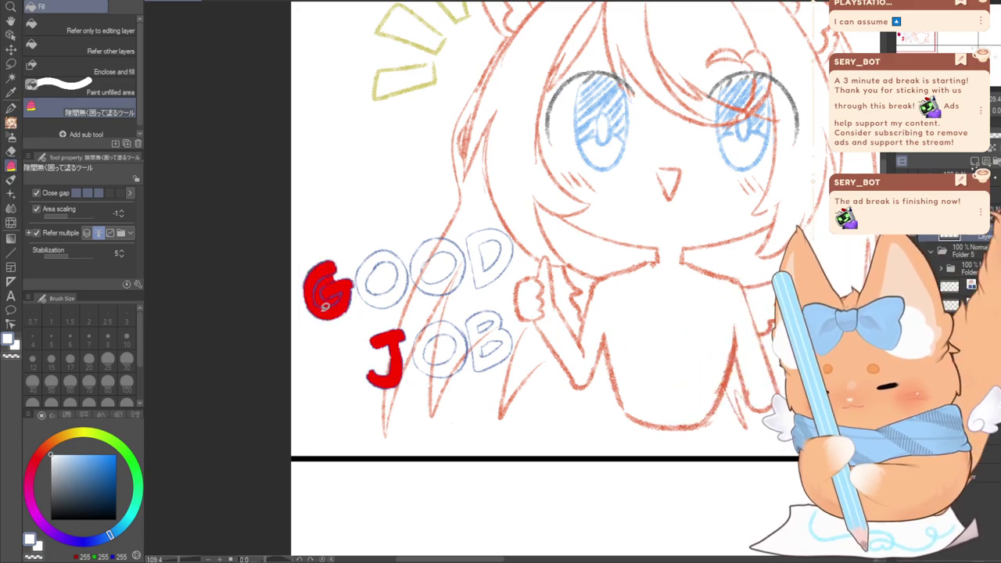
mouse_move(323, 311)
mouse_down()
mouse_move(542, 246)
mouse_move(354, 325)
mouse_up()
Erase the fill from the inner gap of the letter G with the Hard eraser at brush size 15
key(e)
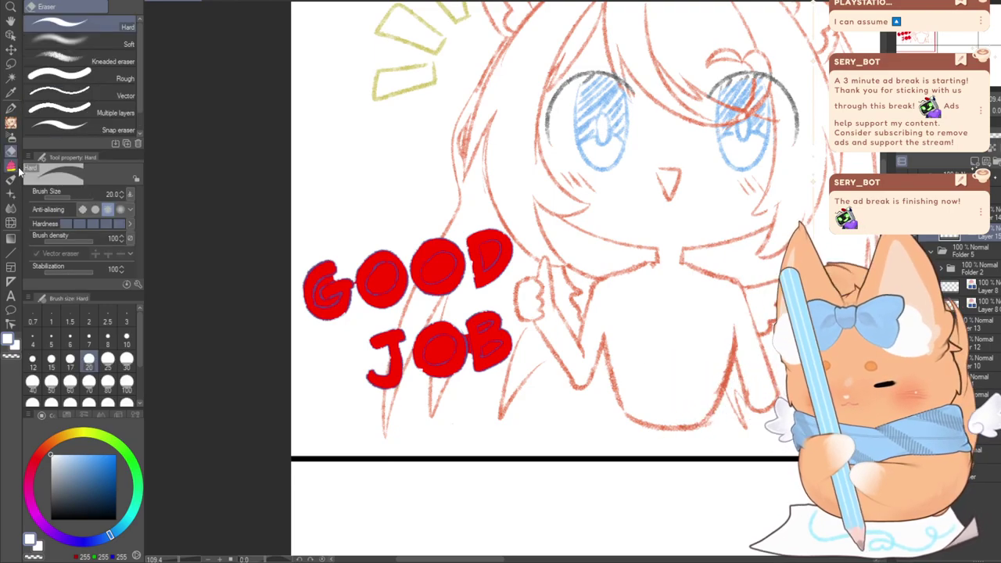
scroll(326, 282, up, 3)
scroll(327, 281, up, 1)
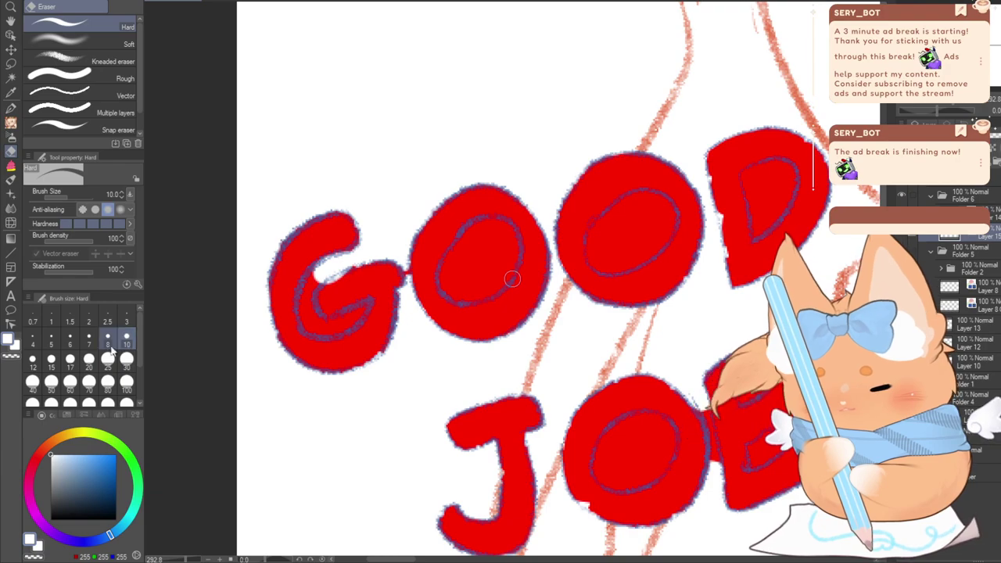
click(51, 359)
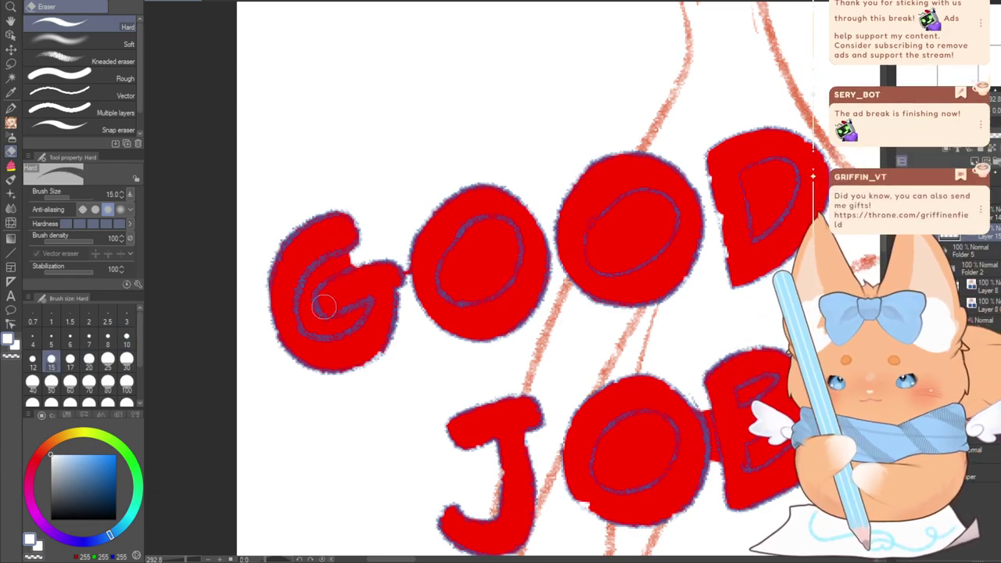
mouse_move(364, 307)
mouse_down()
mouse_move(329, 333)
mouse_move(356, 311)
mouse_move(312, 324)
mouse_move(352, 317)
mouse_move(344, 329)
mouse_move(312, 332)
mouse_move(341, 322)
mouse_move(309, 316)
mouse_move(313, 332)
mouse_move(344, 316)
mouse_move(335, 320)
mouse_move(348, 324)
mouse_move(321, 332)
mouse_move(301, 321)
mouse_move(311, 319)
mouse_move(309, 329)
mouse_move(301, 294)
mouse_move(348, 258)
mouse_move(301, 301)
mouse_up()
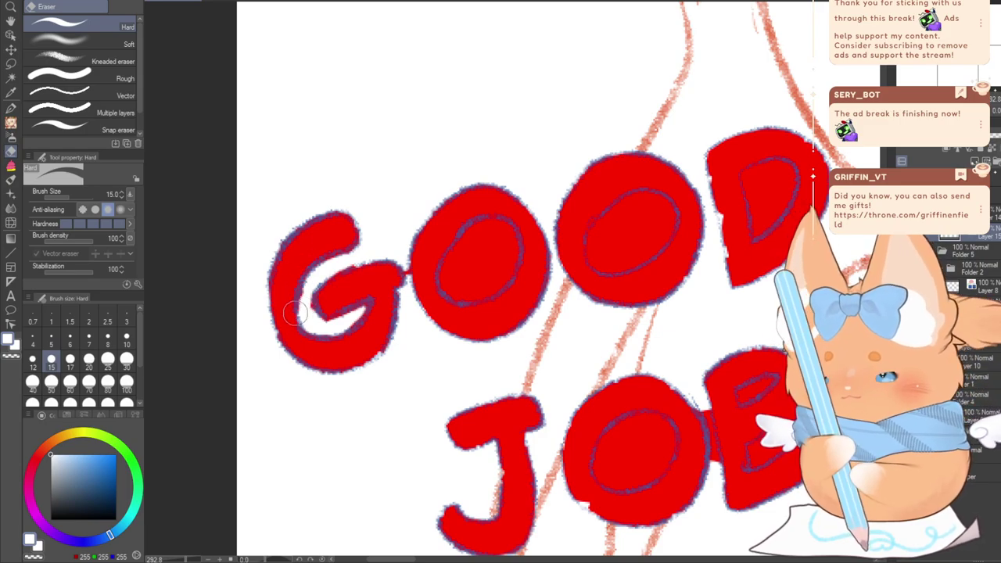
drag(316, 317, 325, 323)
Erase the fill from the holes of both O letters and the D in GOOD
mouse_move(438, 275)
mouse_down()
mouse_move(480, 250)
mouse_move(483, 262)
mouse_up()
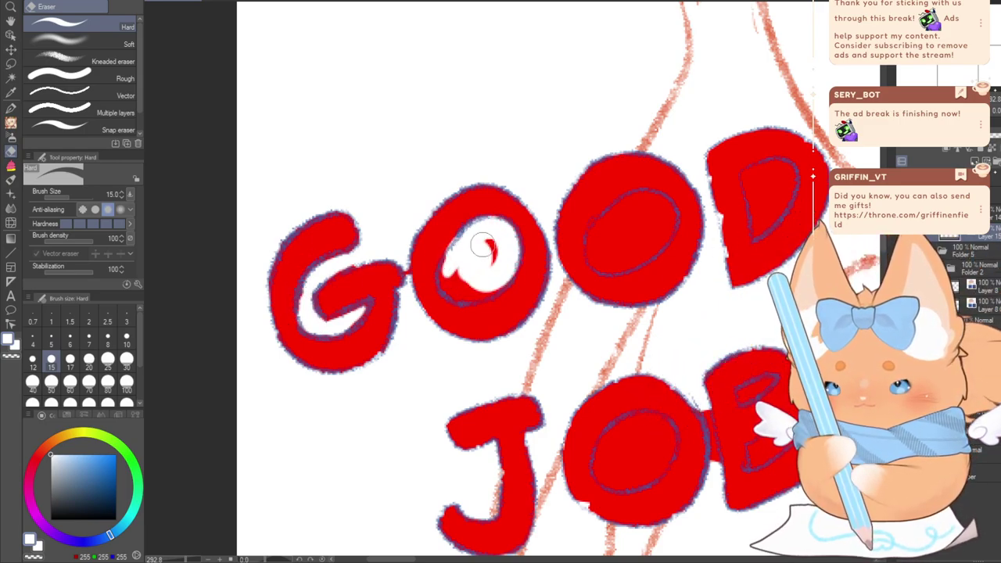
mouse_move(448, 288)
mouse_down()
mouse_move(472, 297)
mouse_move(507, 273)
mouse_move(479, 221)
mouse_move(430, 263)
mouse_move(467, 281)
mouse_move(475, 231)
mouse_up()
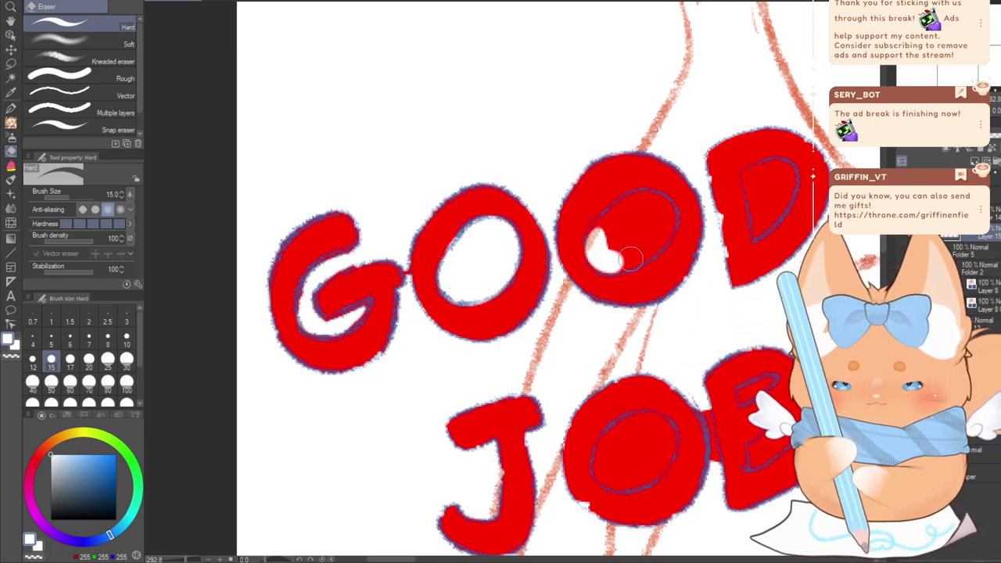
mouse_move(613, 221)
mouse_down()
mouse_move(647, 201)
mouse_move(666, 212)
mouse_move(658, 234)
mouse_move(634, 233)
mouse_up()
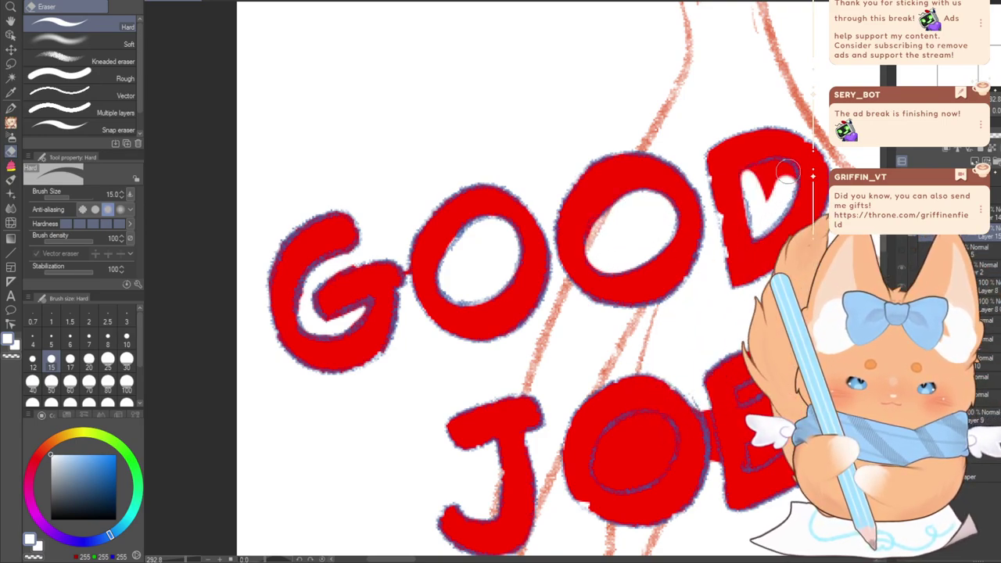
mouse_move(787, 169)
mouse_down()
mouse_move(748, 178)
mouse_move(778, 167)
mouse_move(772, 202)
mouse_up()
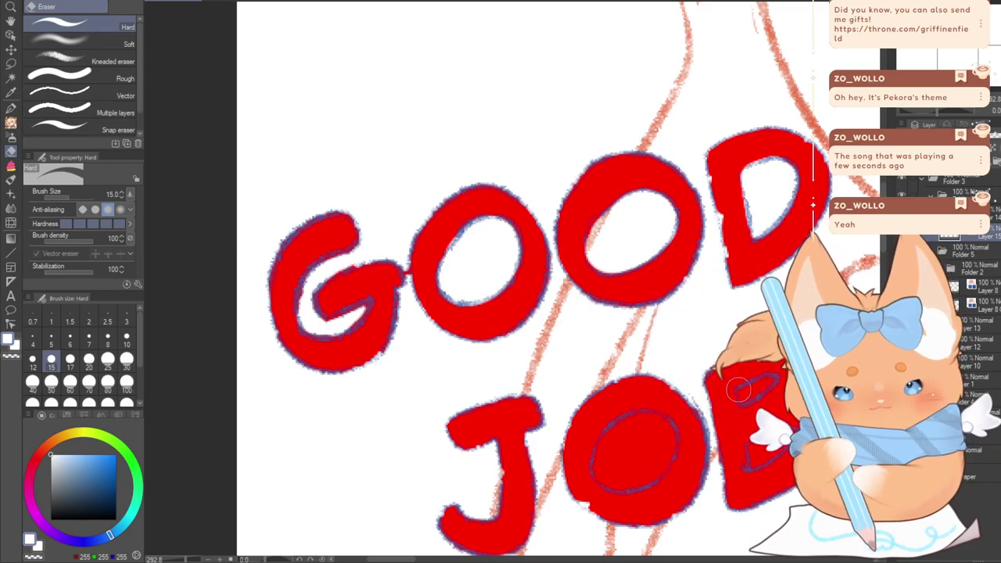
Erase the fill from the holes of the B and O in JOB and turn off the fill layer's red layer colour
mouse_move(745, 389)
mouse_down()
mouse_move(769, 381)
mouse_move(742, 400)
mouse_move(769, 381)
mouse_up()
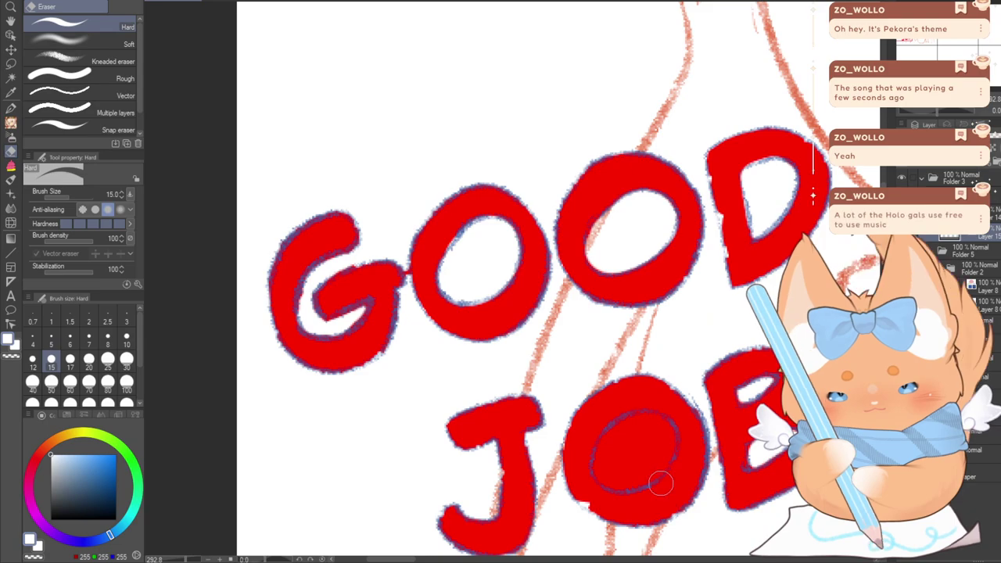
drag(649, 485, 626, 321)
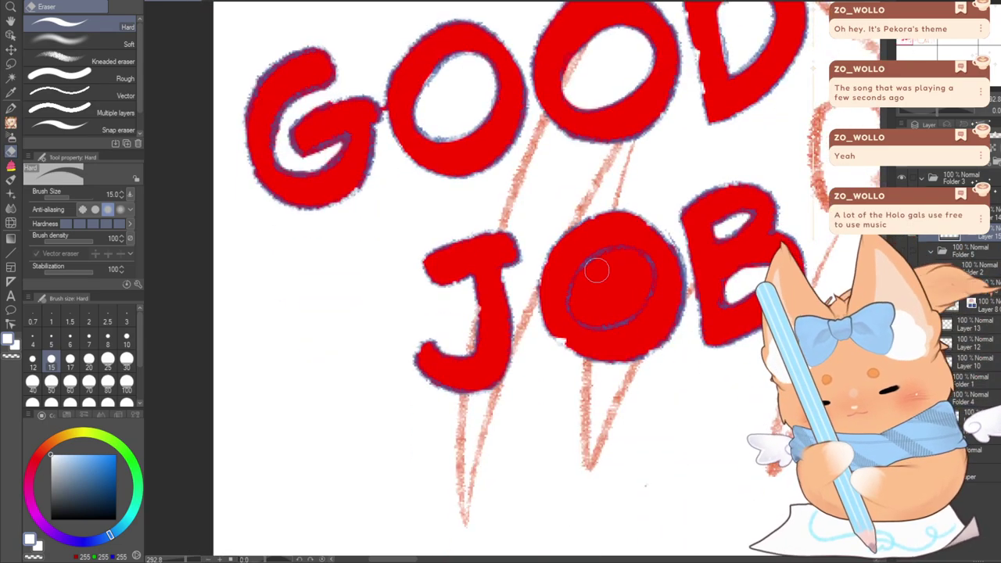
mouse_move(583, 270)
mouse_down()
mouse_move(630, 261)
mouse_move(644, 274)
mouse_move(638, 297)
mouse_move(615, 314)
mouse_move(590, 286)
mouse_move(597, 274)
mouse_move(581, 308)
mouse_up()
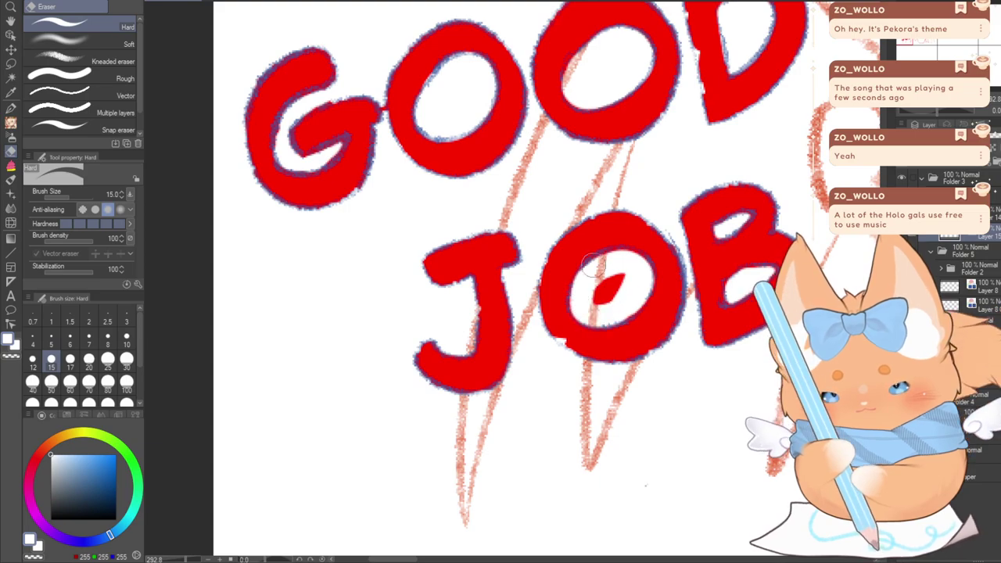
mouse_move(594, 266)
mouse_down()
mouse_move(589, 305)
mouse_move(606, 285)
mouse_move(623, 287)
mouse_move(597, 304)
mouse_up()
key(alt+Delete)
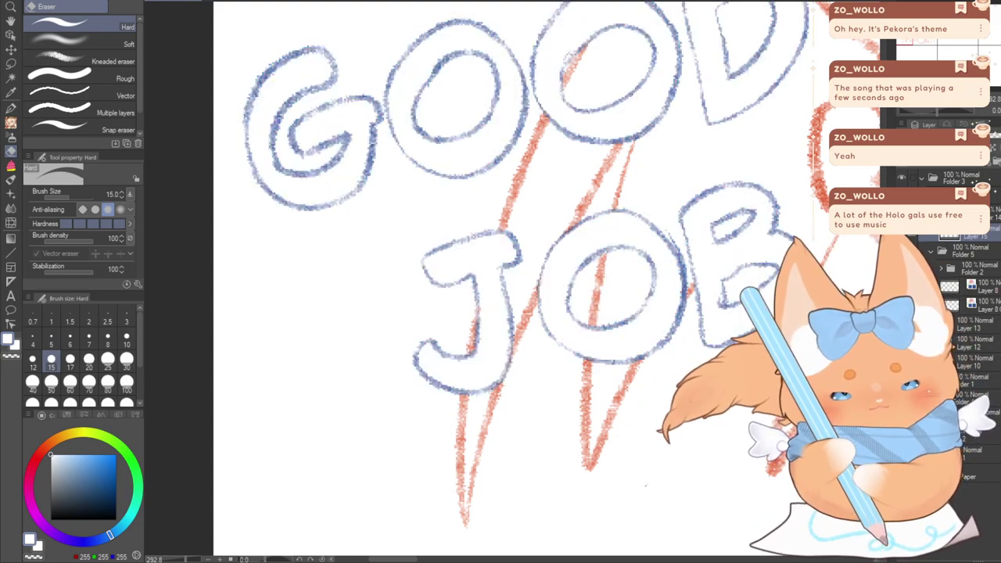
Duplicate the white letter fill layer and place the copy beneath the original
scroll(837, 178, down, 1)
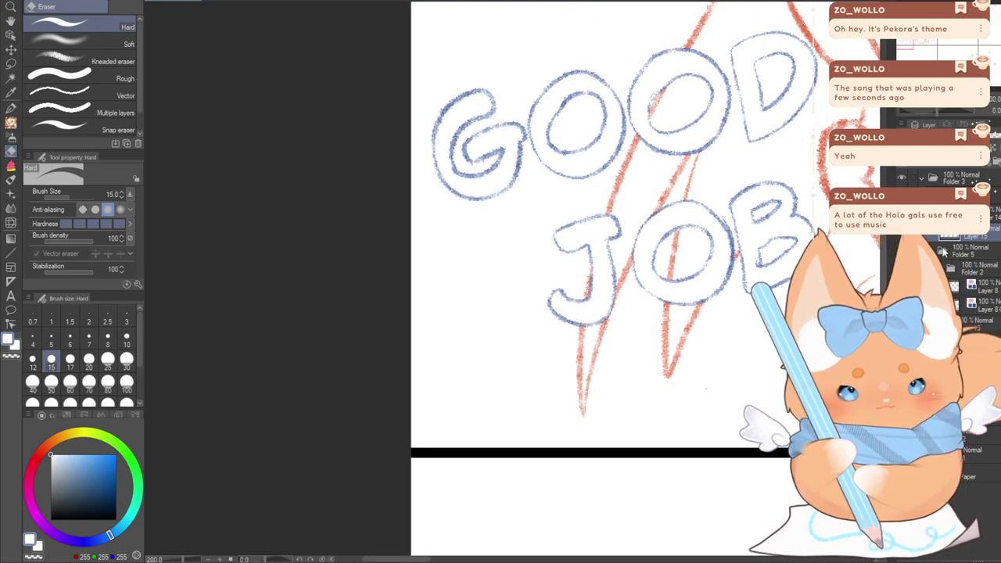
scroll(719, 91, down, 1)
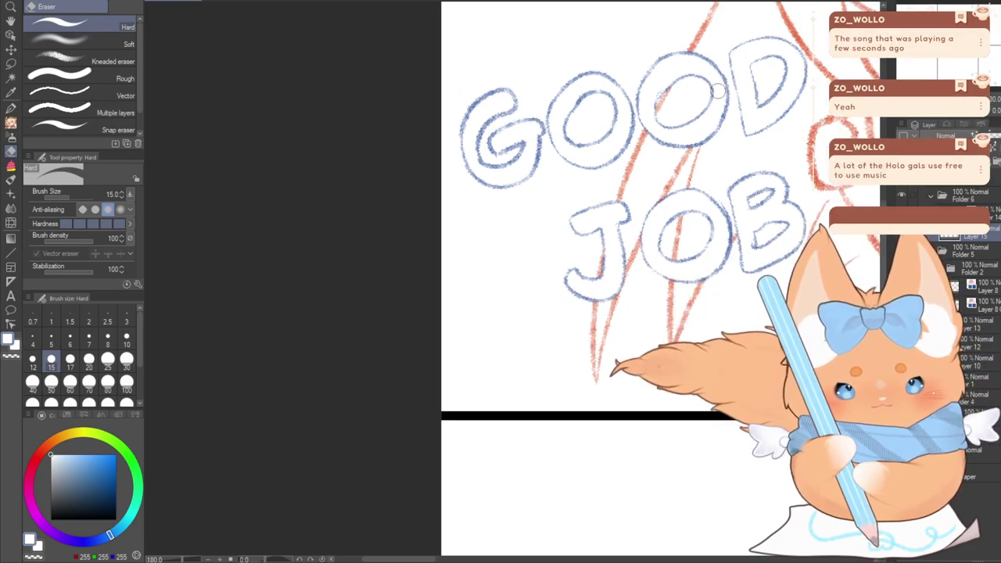
scroll(719, 91, down, 1)
drag(718, 91, 470, 208)
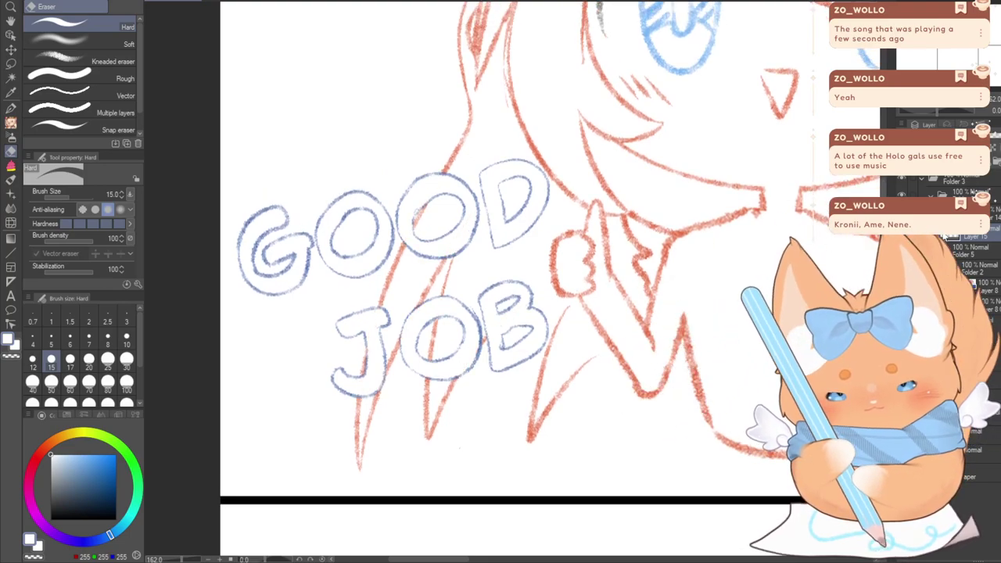
key(ctrl+c)
key(ctrl+v)
drag(944, 236, 947, 262)
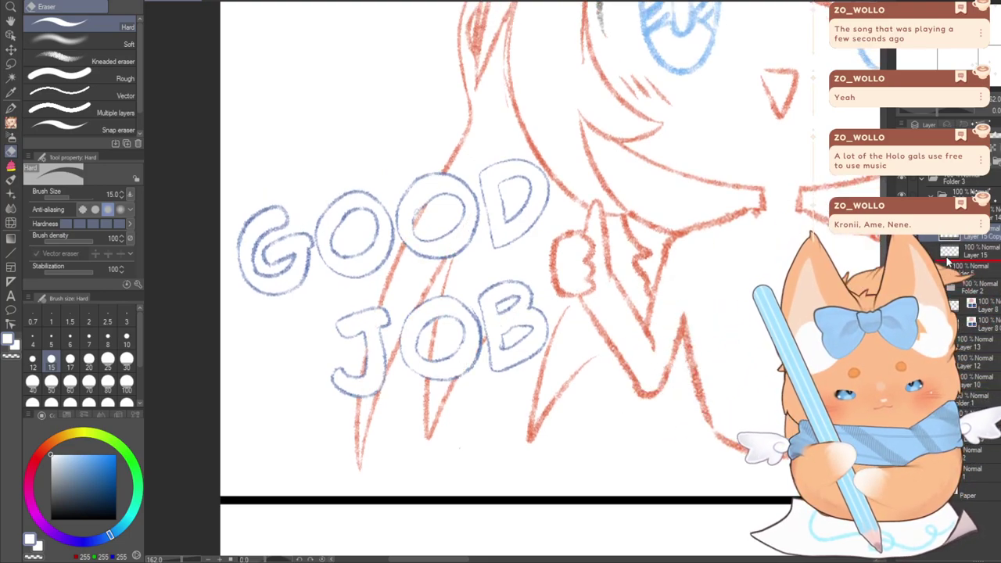
Give the duplicated letter fill layer a dark blue layer colour
click(946, 124)
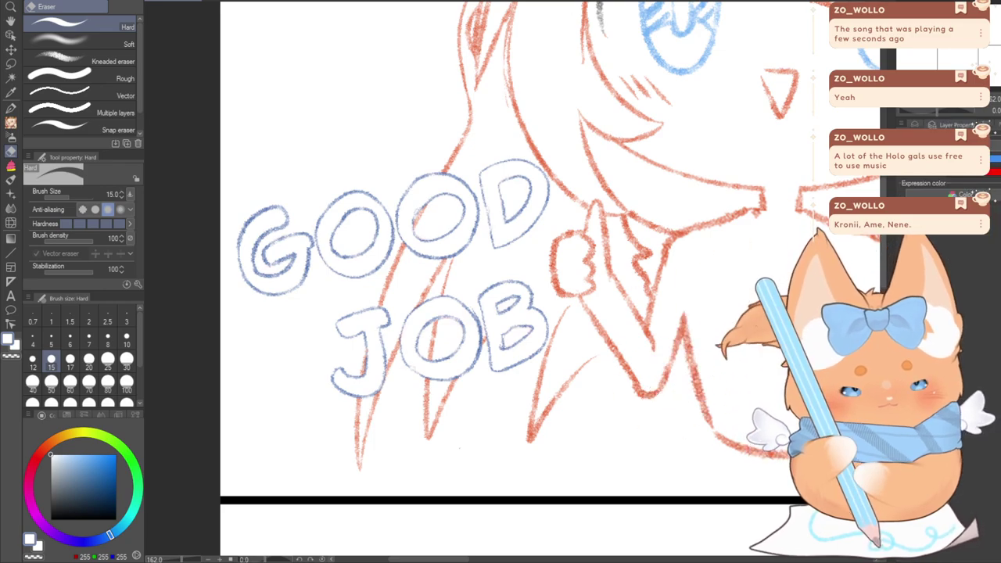
click(914, 125)
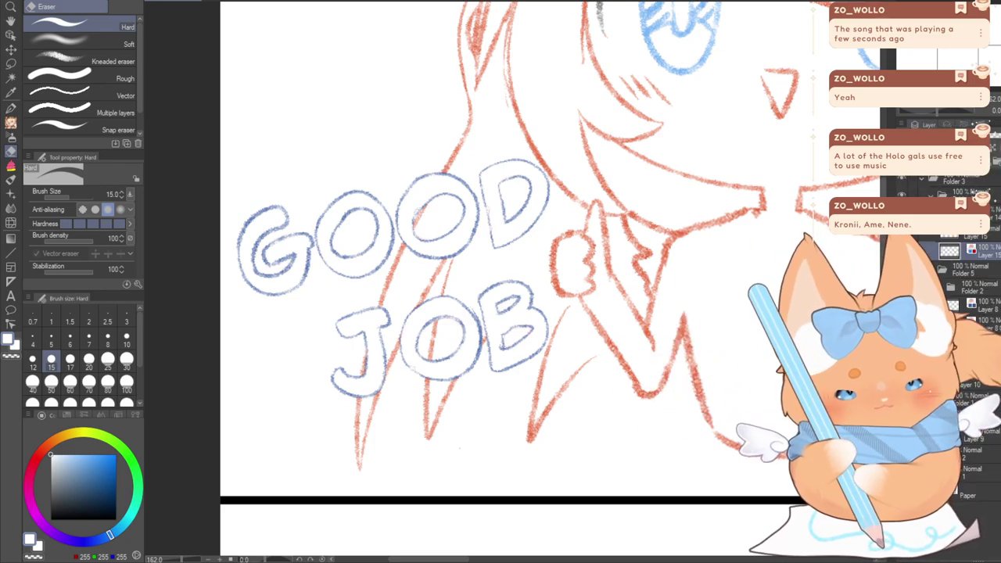
click(947, 125)
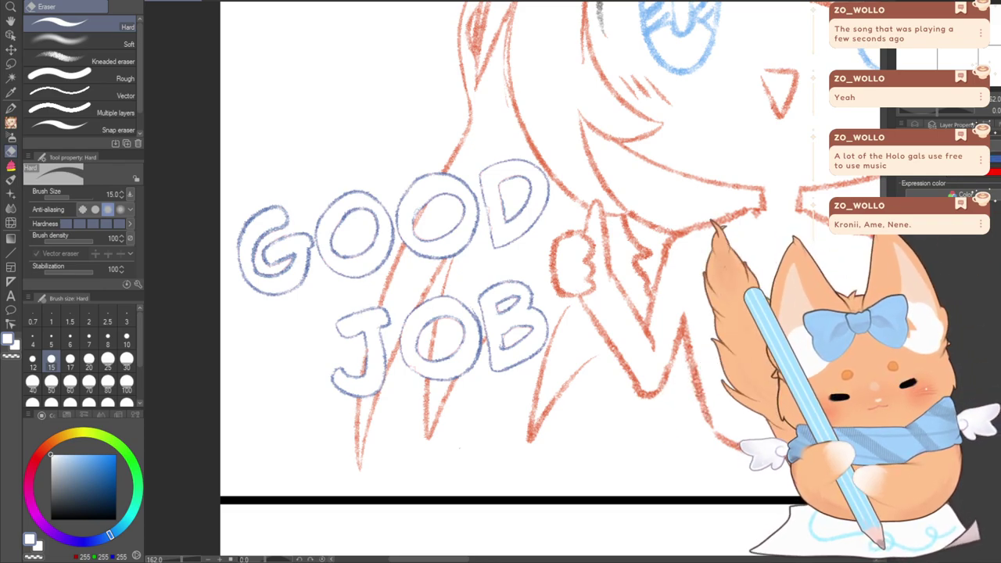
click(915, 124)
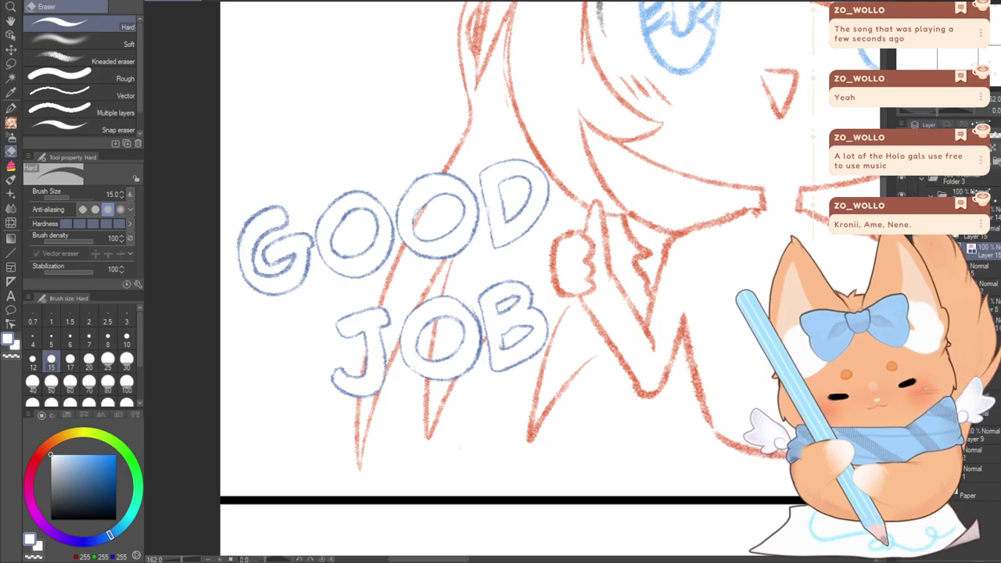
Shift the blue copy slightly downward as a drop shadow behind the lettering and lower its opacity to 63%
key(ctrl+t)
drag(352, 360, 351, 373)
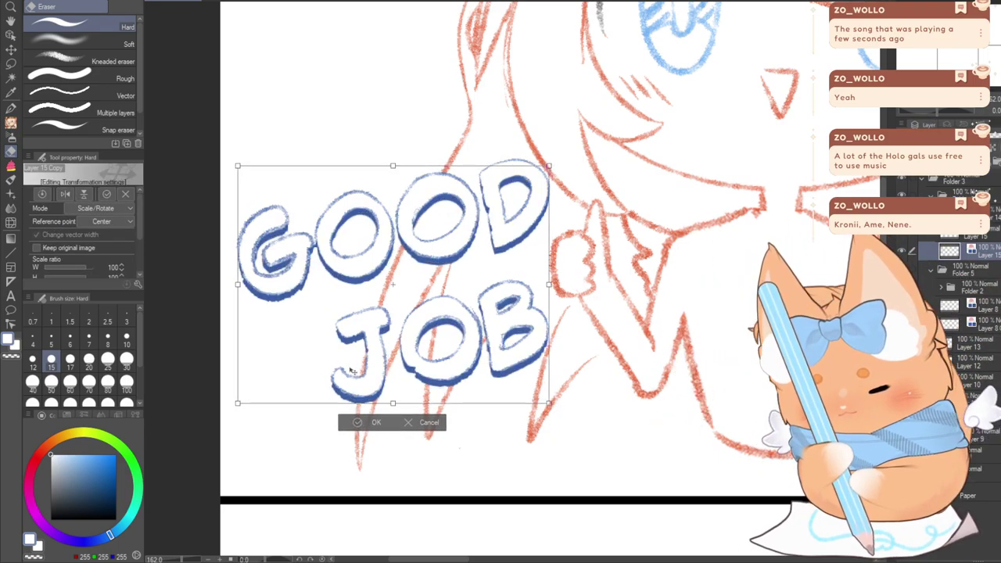
key(Return)
click(994, 137)
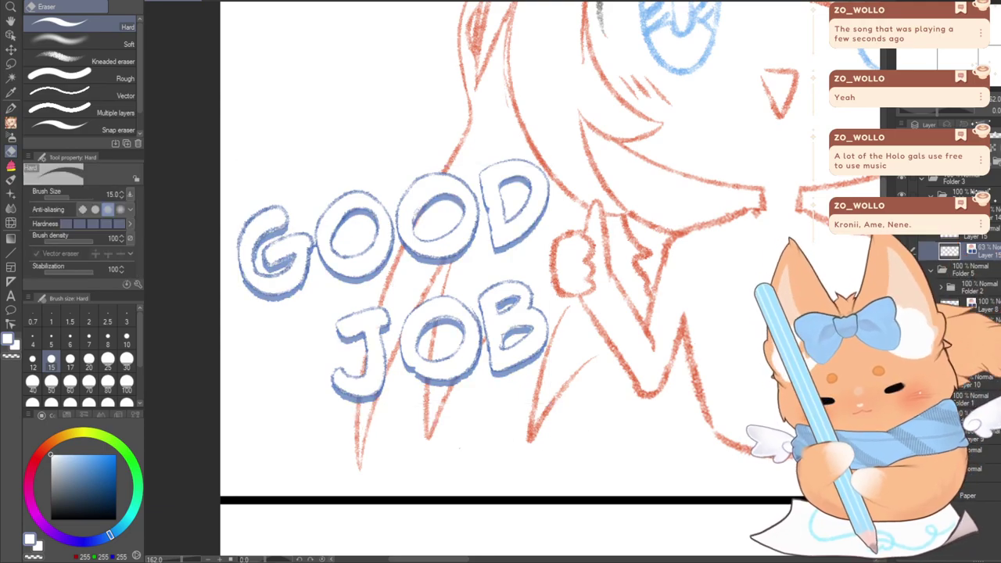
Try the blue lettering shadow at 55% opacity and toggle the lettering layers' visibility to compare
drag(995, 137, 1000, 137)
click(902, 251)
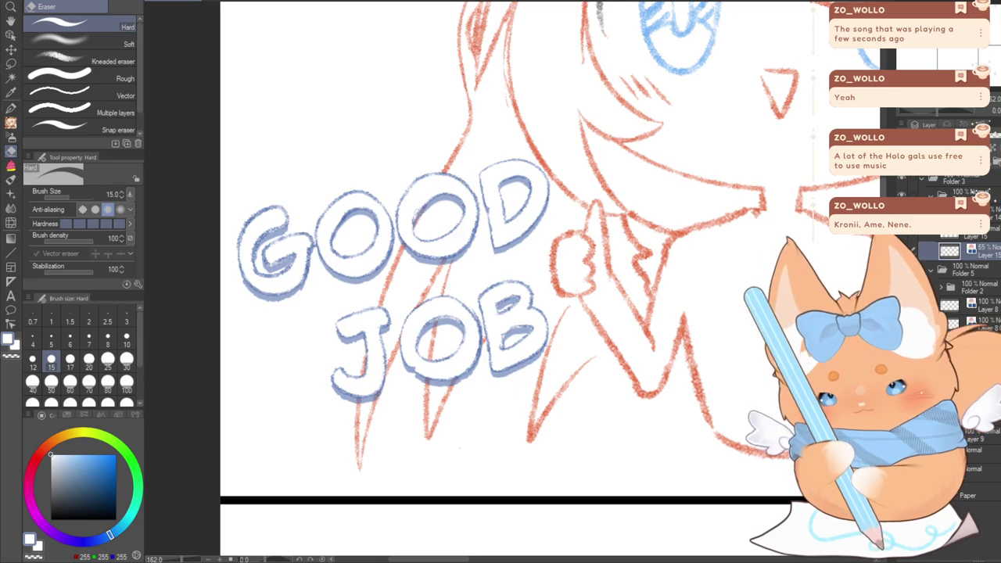
click(901, 251)
click(901, 214)
click(902, 213)
click(902, 214)
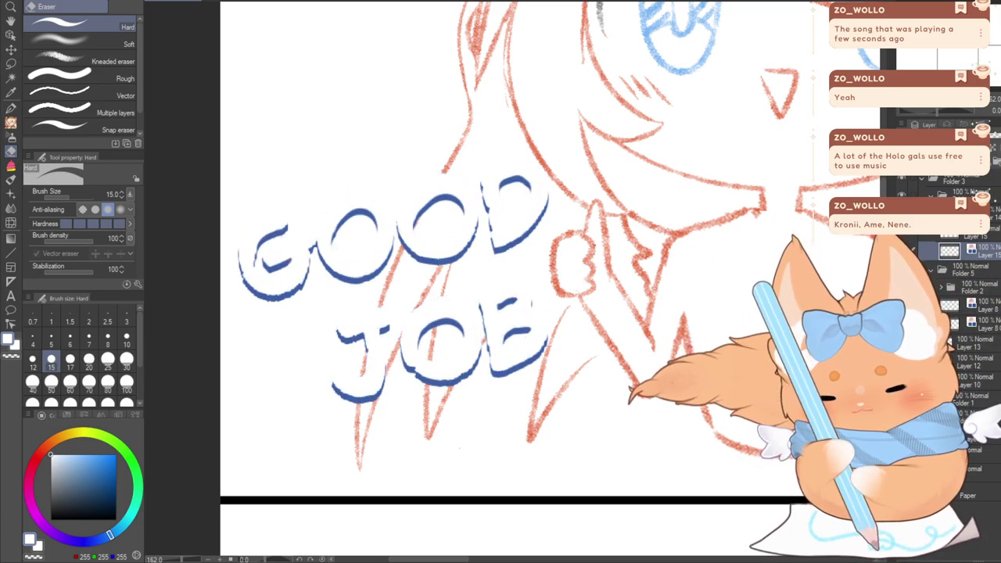
click(902, 214)
Check the lettering against the whole sketch and set the blue shadow layer's opacity to 58%
click(981, 214)
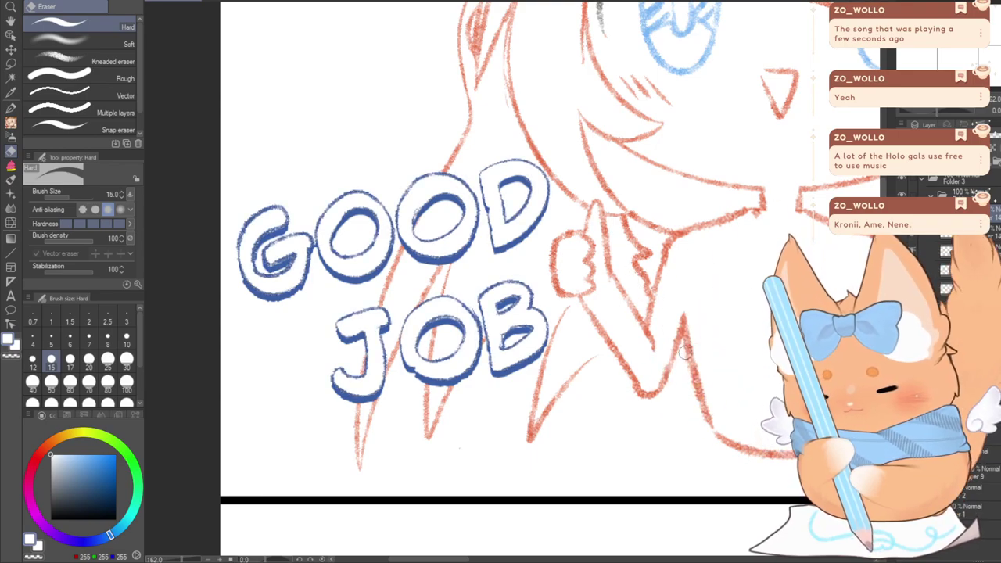
scroll(685, 352, down, 4)
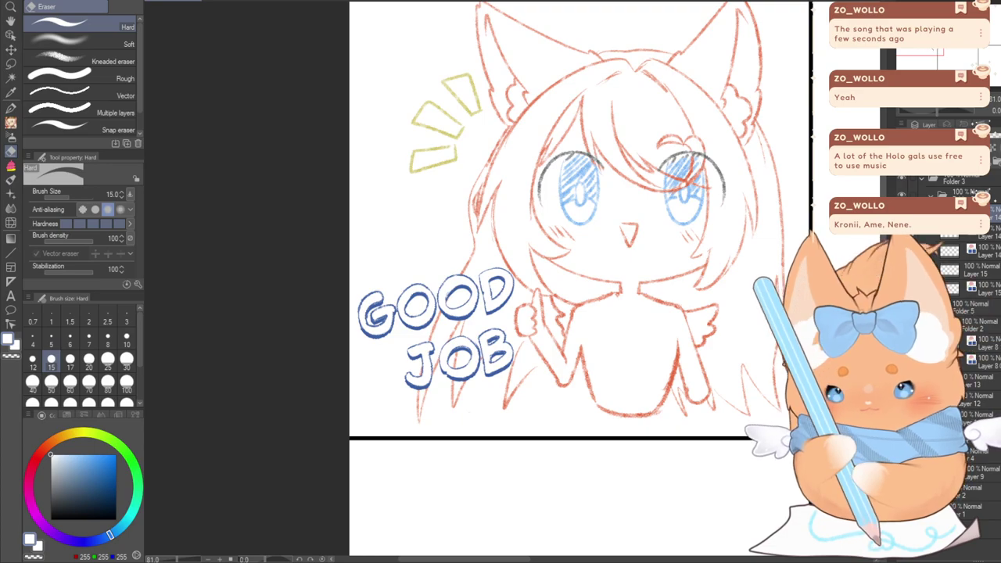
drag(688, 344, 625, 362)
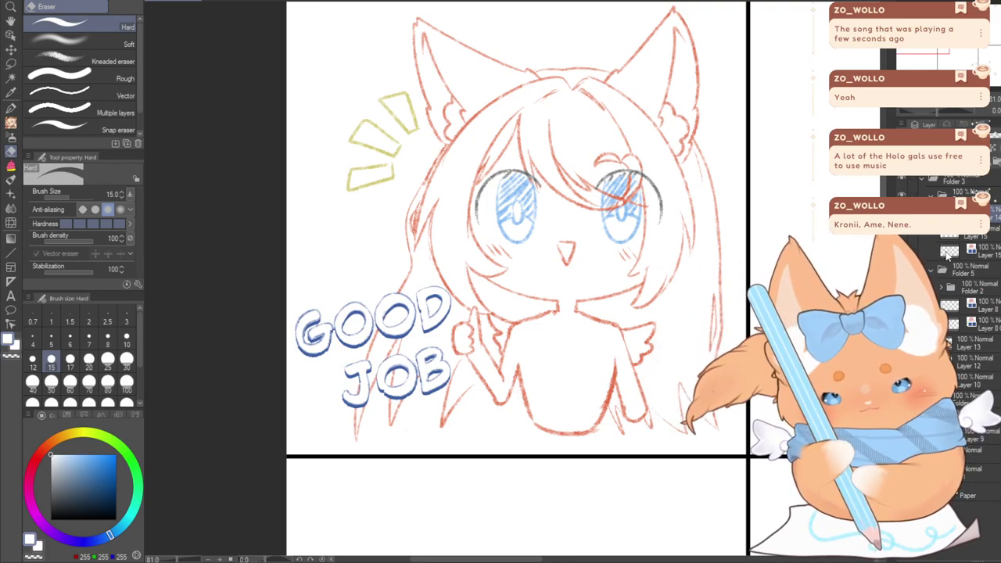
click(946, 253)
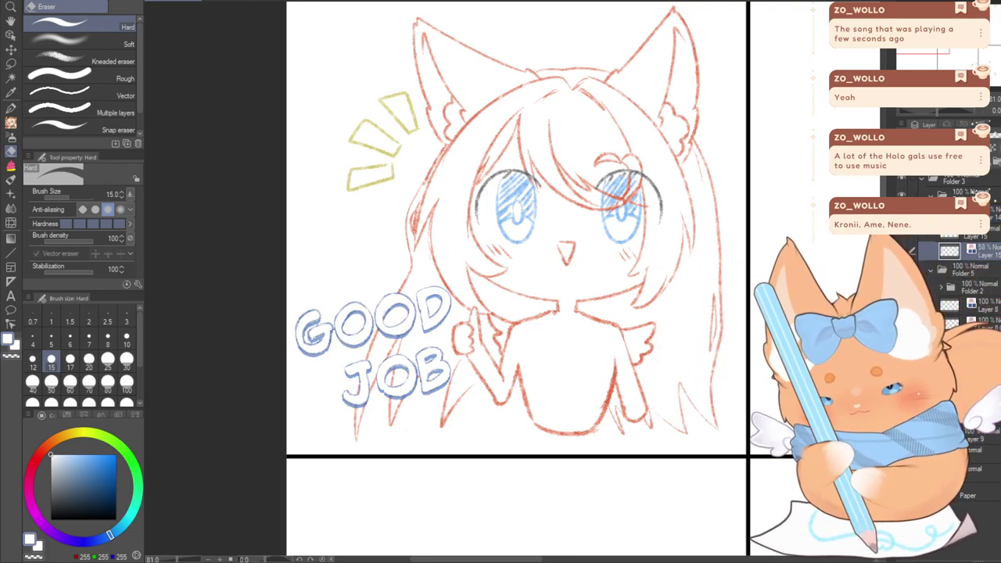
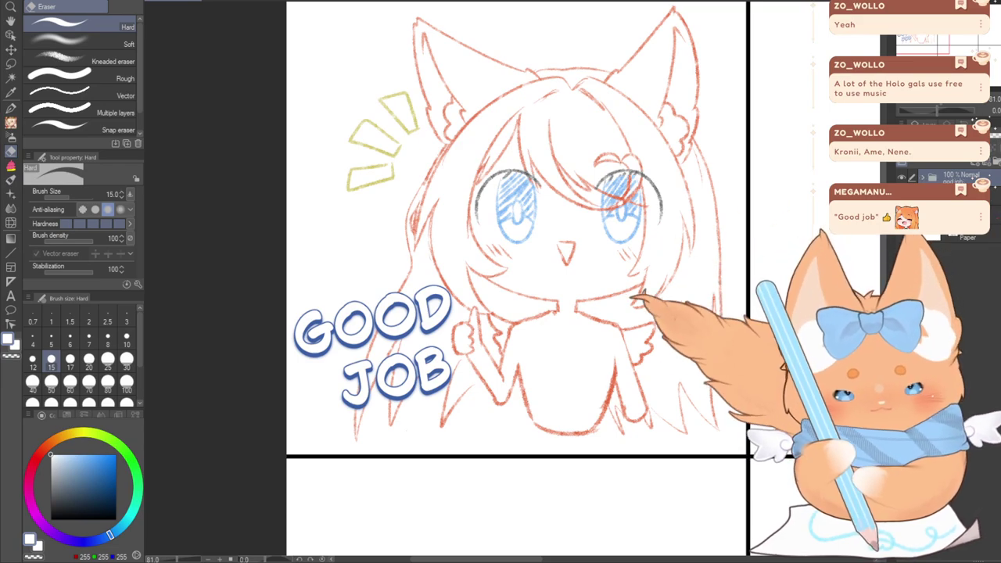
Move the black chibi base sketch from the first panel into the empty panel to its right
scroll(611, 334, down, 2)
drag(644, 337, 630, 306)
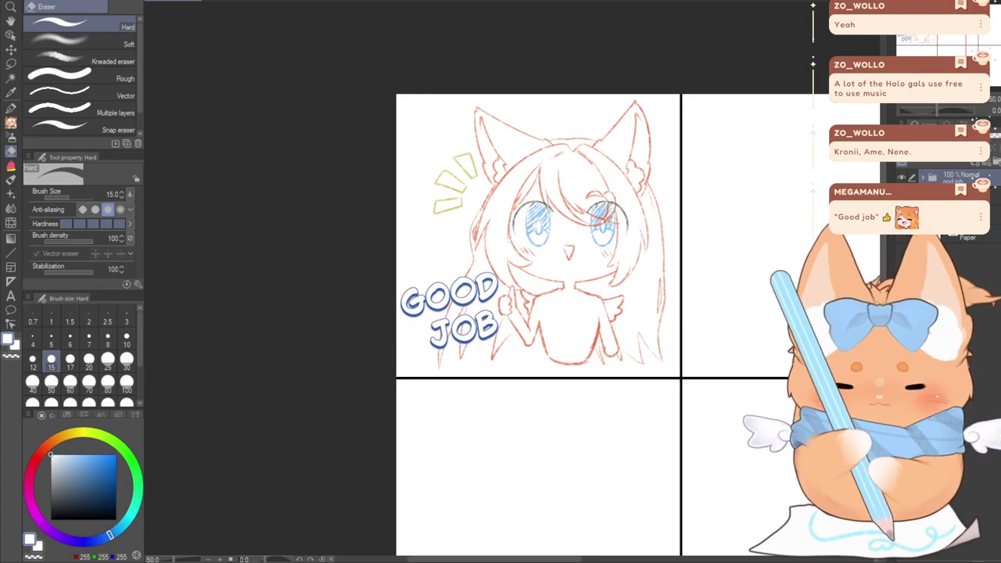
mouse_move(563, 266)
mouse_down()
mouse_move(386, 271)
mouse_move(339, 294)
mouse_up()
key(ctrl+z)
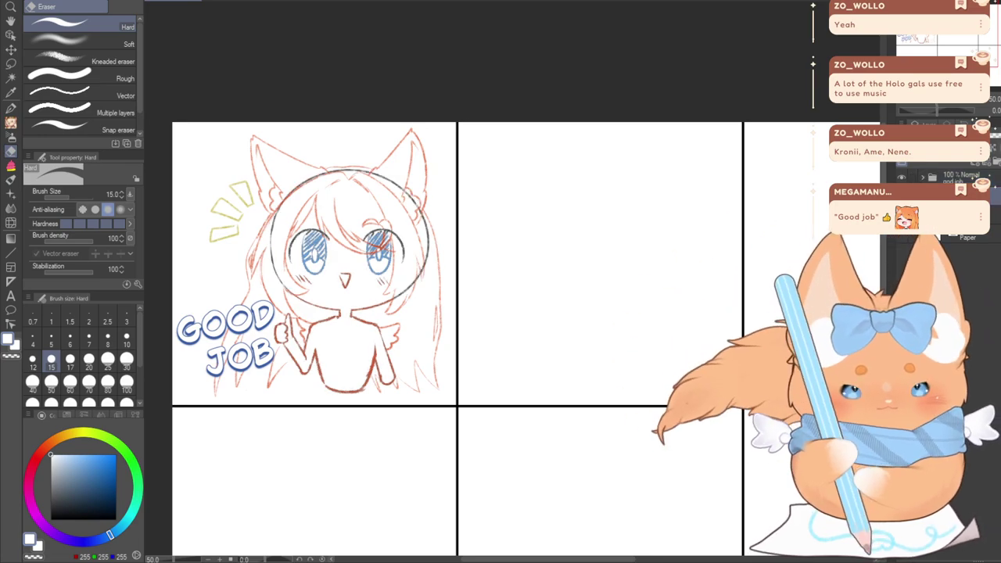
key(ctrl+t)
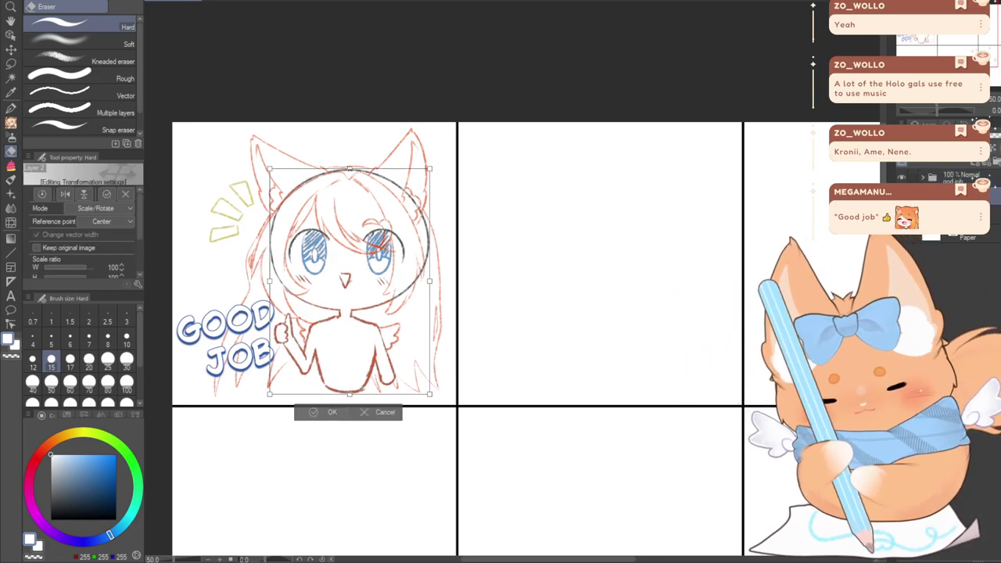
drag(344, 281, 637, 281)
click(610, 412)
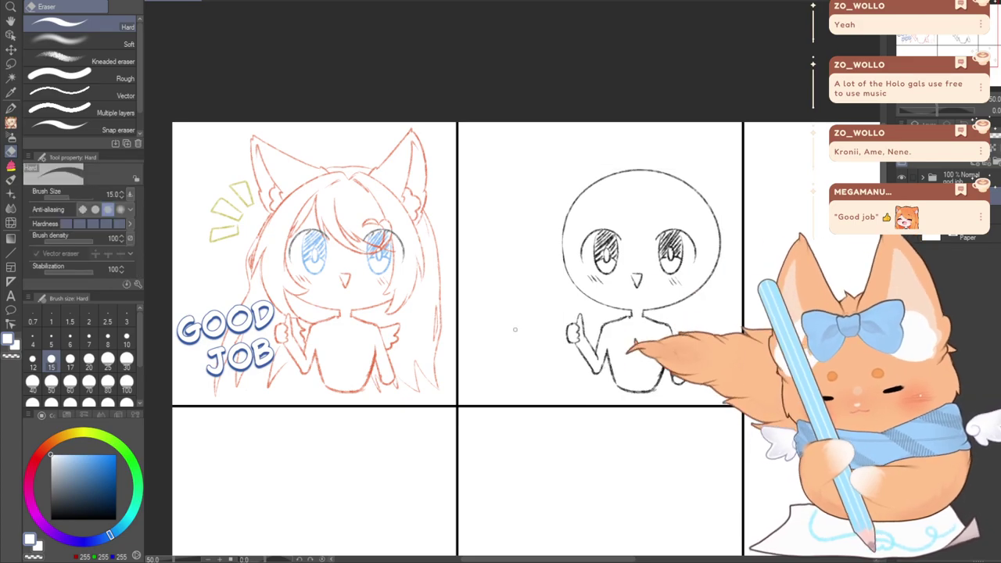
Switch the drawing colour to black and erase the second figure's raised thumbs-up arm with the size 30 hard eraser
drag(934, 46, 942, 51)
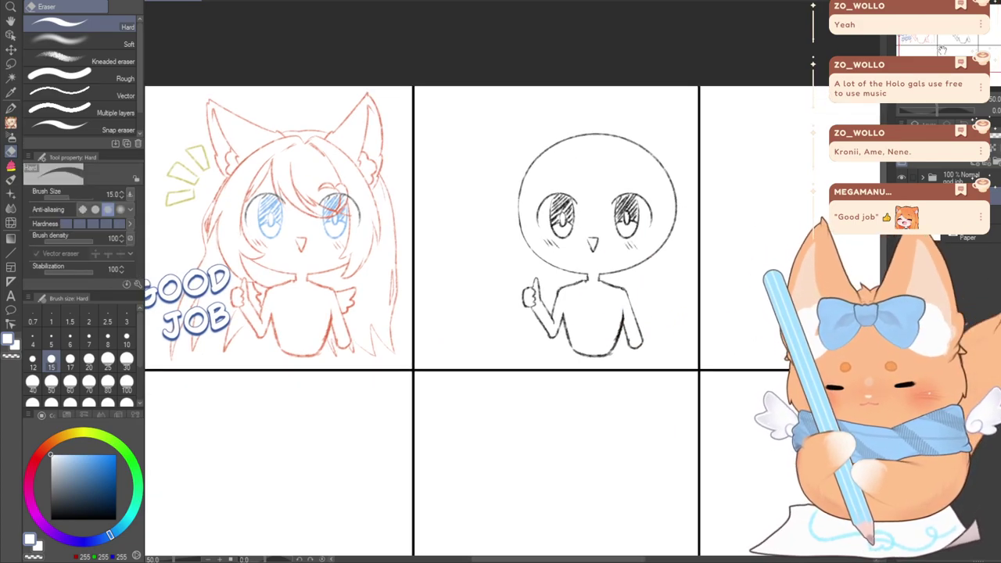
click(126, 359)
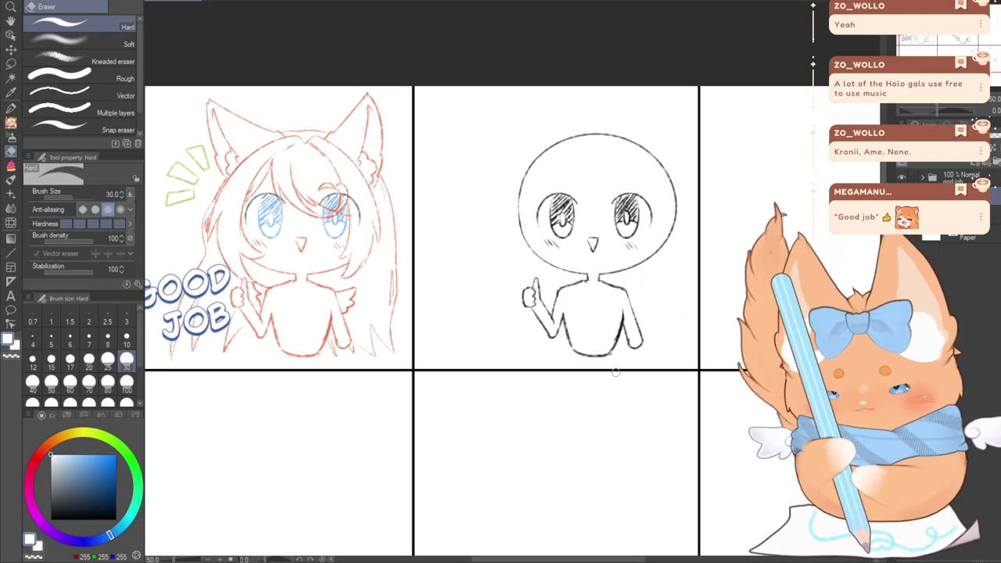
drag(54, 512, 43, 537)
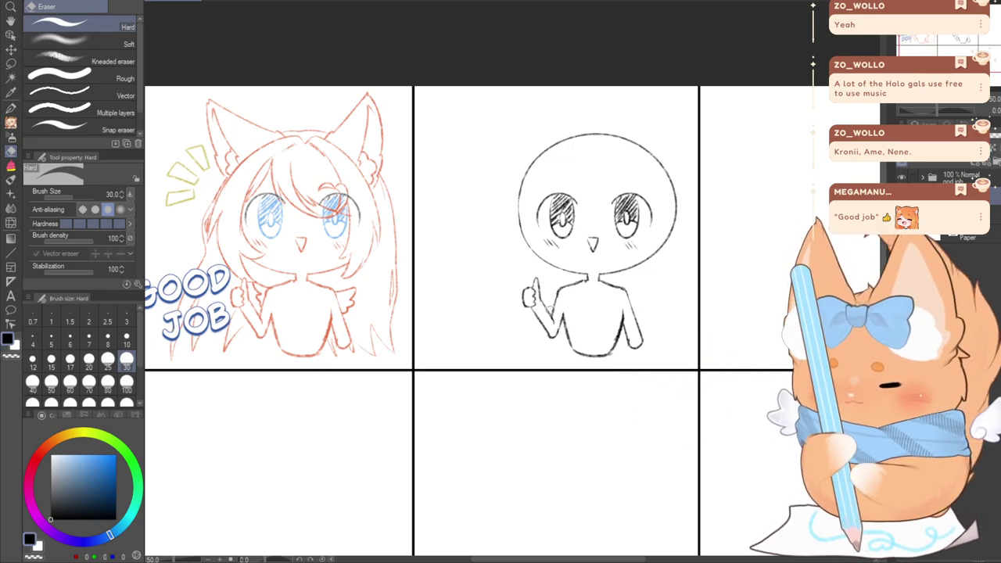
scroll(539, 312, up, 3)
mouse_move(521, 258)
mouse_down()
mouse_move(505, 316)
mouse_move(527, 319)
mouse_up()
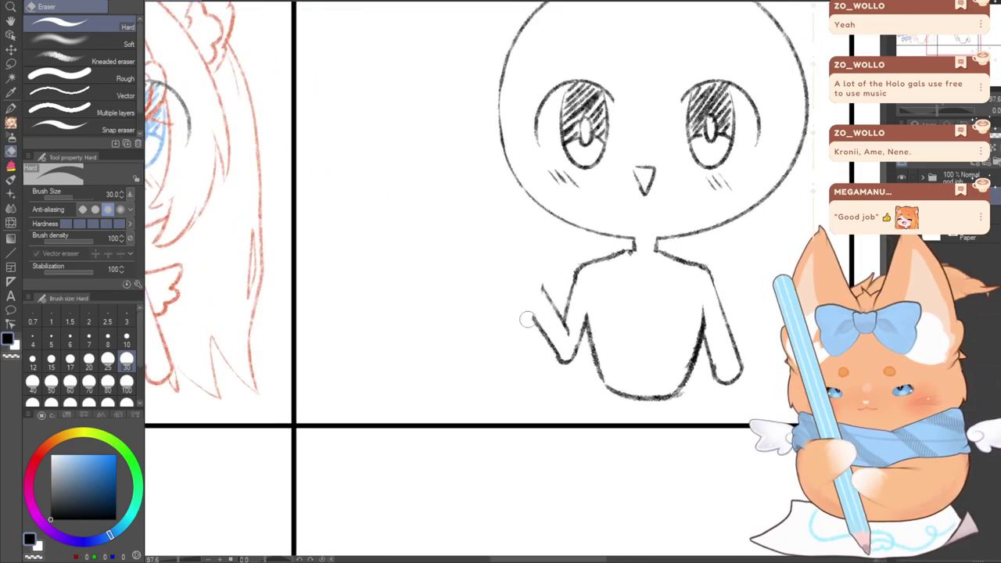
mouse_move(542, 281)
mouse_down()
mouse_move(545, 372)
mouse_move(556, 297)
mouse_move(552, 352)
mouse_up()
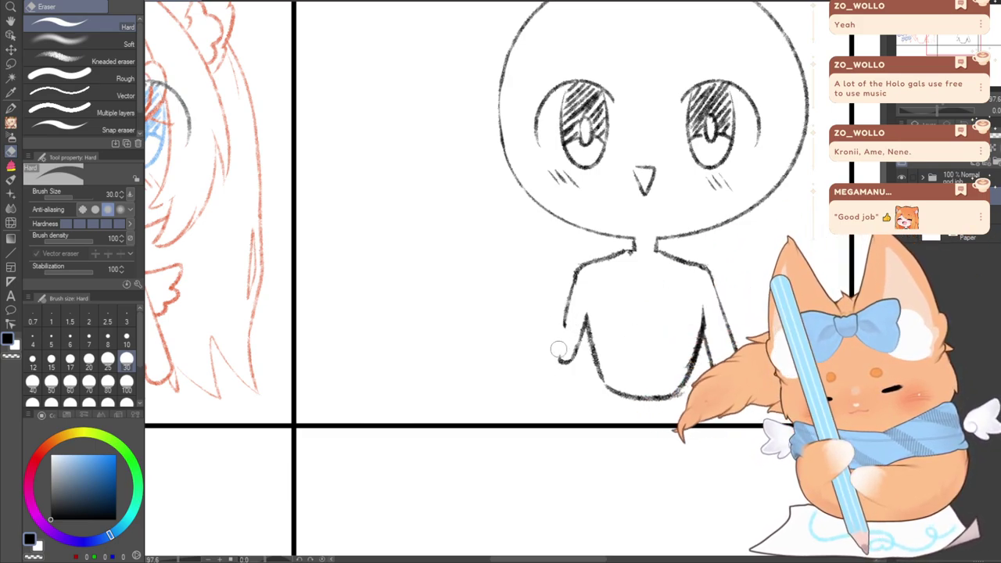
Draw a lowered arm in place of the erased one with a size 10 pencil and clear the stray line inside its hand
key(p)
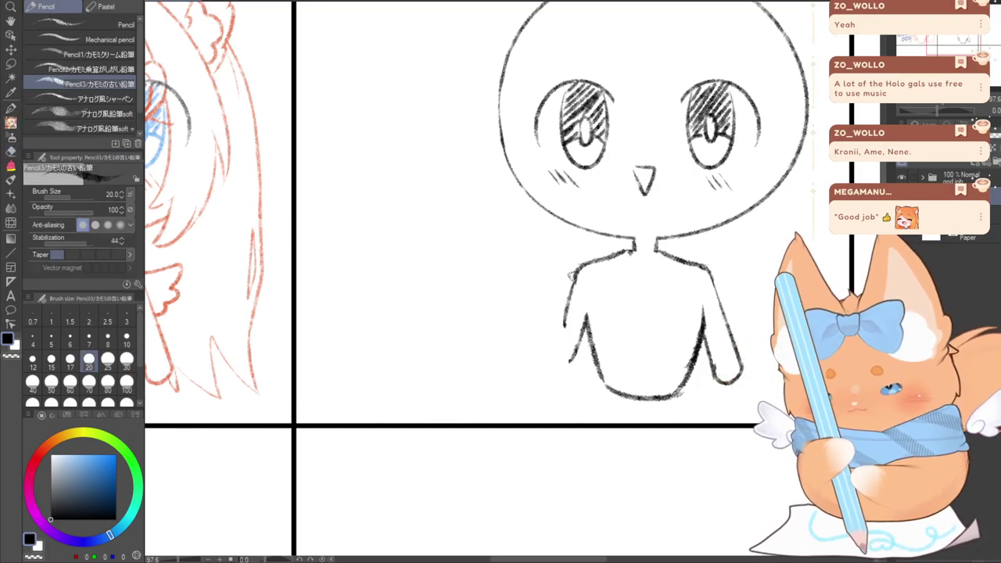
click(126, 338)
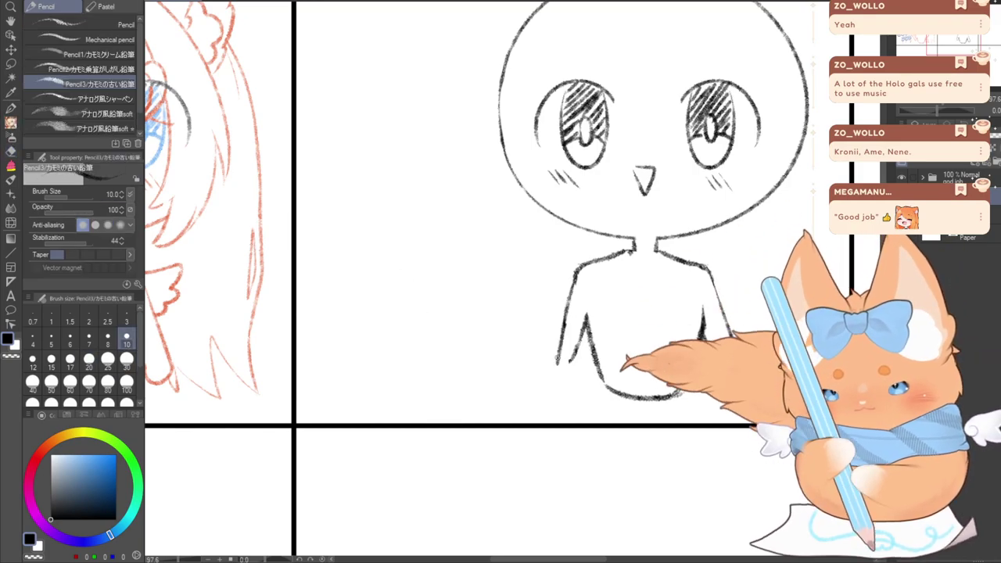
mouse_move(574, 365)
mouse_down()
mouse_move(551, 375)
mouse_move(558, 369)
mouse_up()
key(ctrl+z)
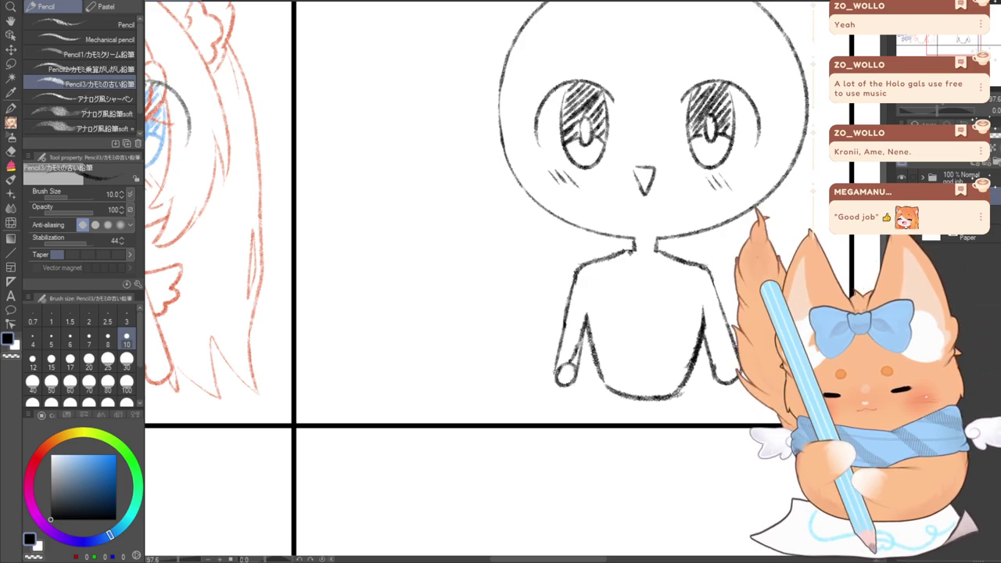
click(10, 151)
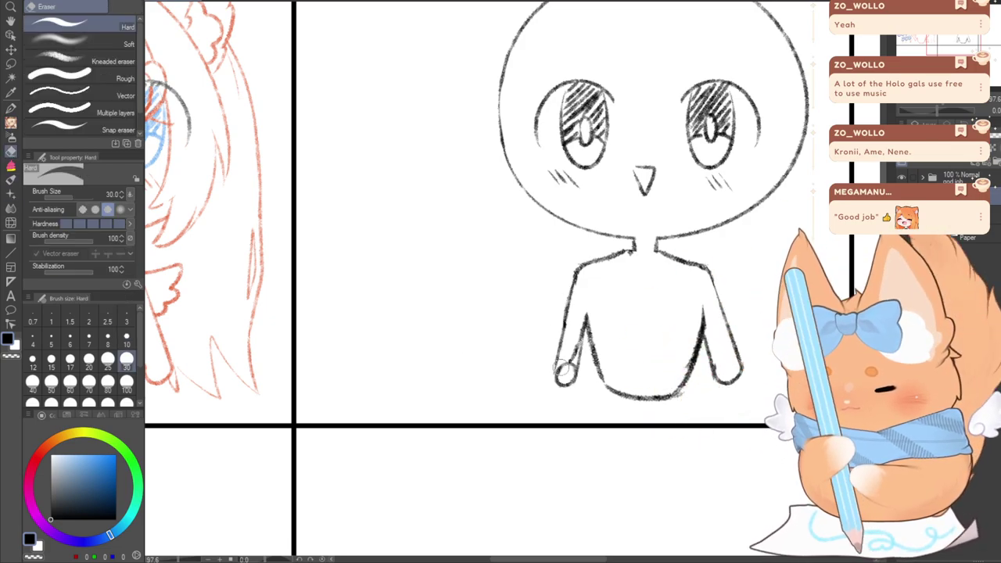
drag(562, 369, 580, 314)
key(ctrl+z)
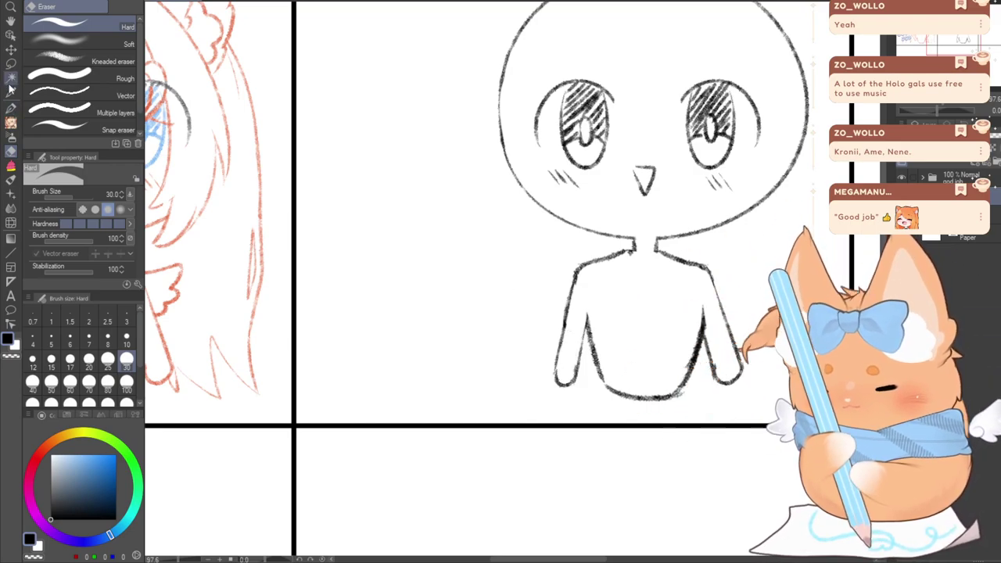
Lasso the second figure's eyes, blush marks and mouth, shift them slightly left within the head, and deselect
click(11, 64)
drag(547, 266, 469, 314)
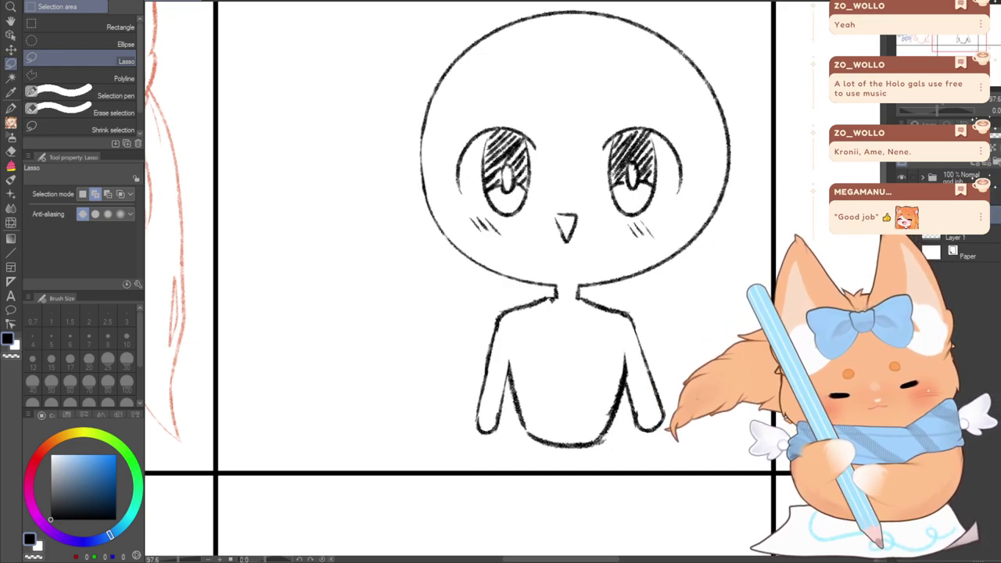
key(ctrl+z)
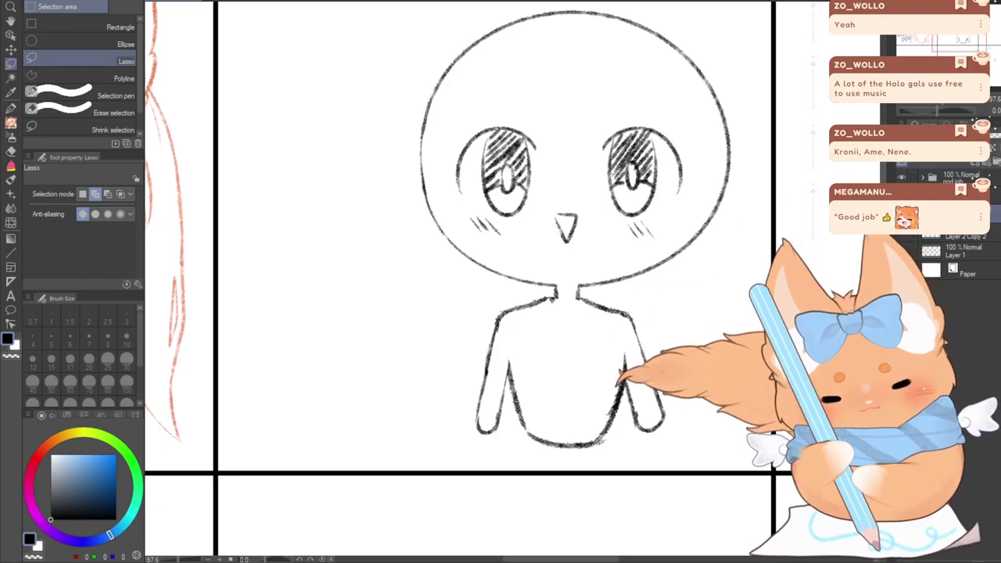
key(ctrl+t)
click(585, 467)
mouse_move(446, 191)
mouse_down()
mouse_move(486, 243)
mouse_move(583, 260)
mouse_move(657, 242)
mouse_move(710, 179)
mouse_move(585, 61)
mouse_move(449, 130)
mouse_move(439, 181)
mouse_up()
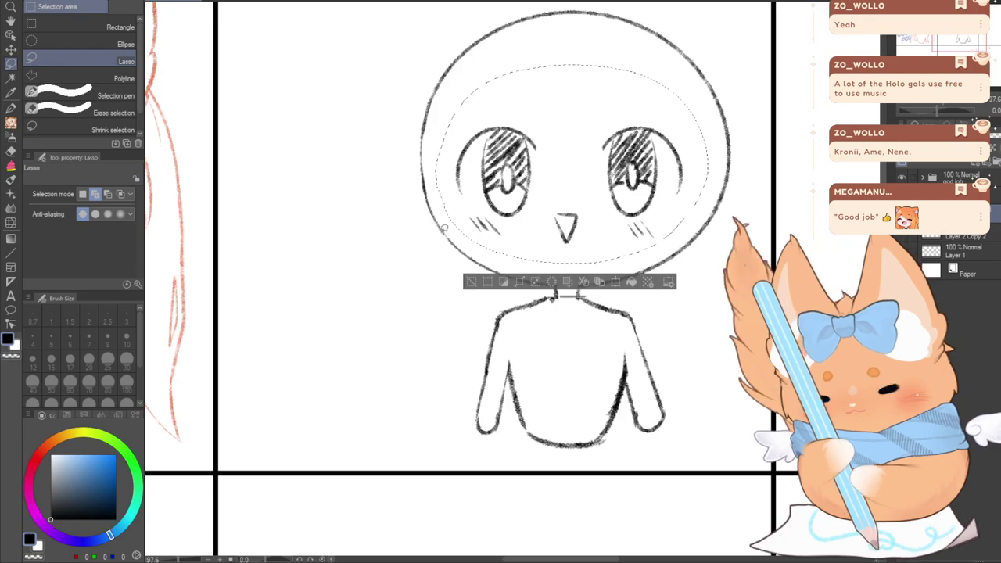
key(ctrl+t)
drag(481, 237, 472, 239)
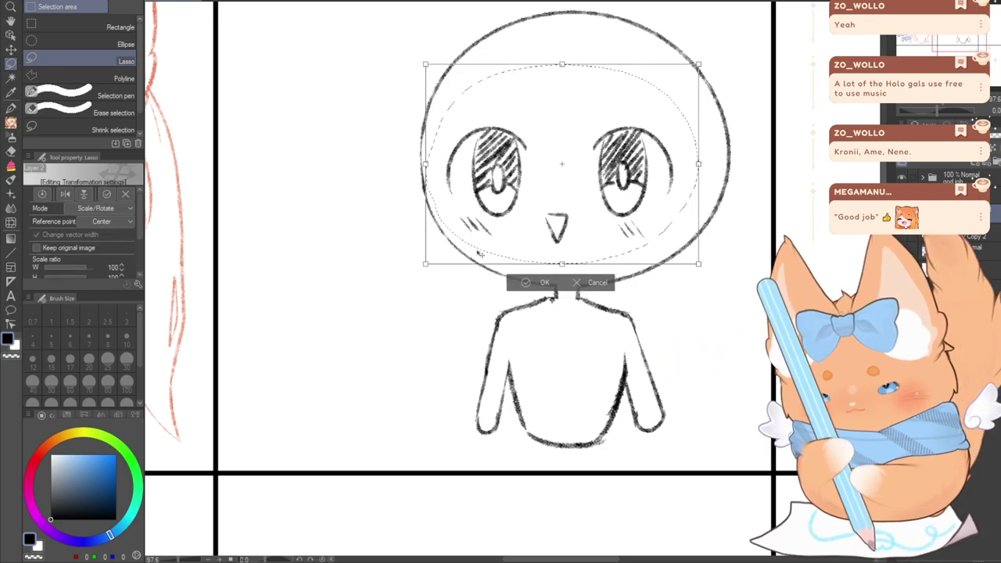
click(522, 283)
click(460, 282)
Erase the second figure's triangular mouth and the blush marks on both cheeks with the size 30 hard eraser
click(11, 108)
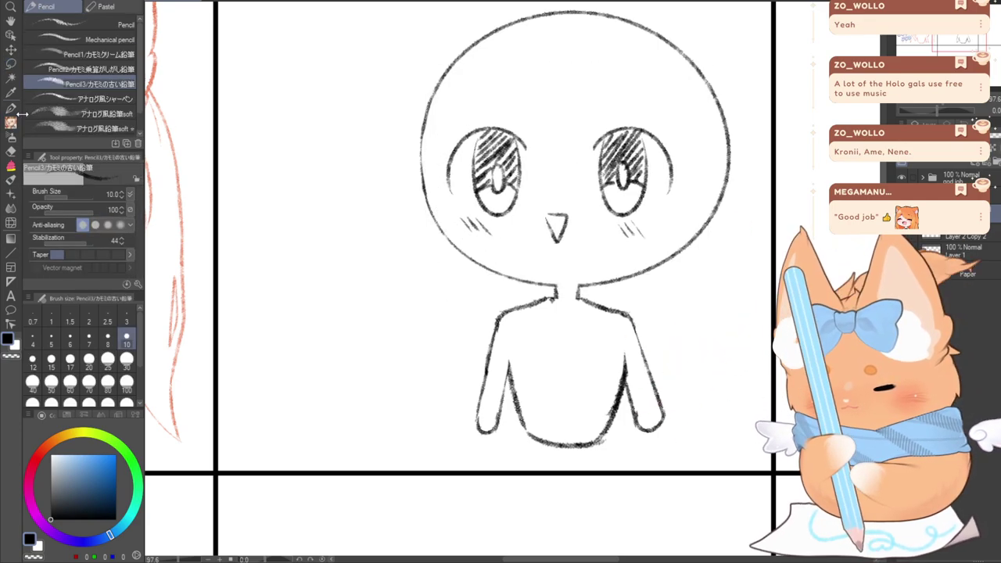
click(11, 150)
drag(544, 227, 556, 242)
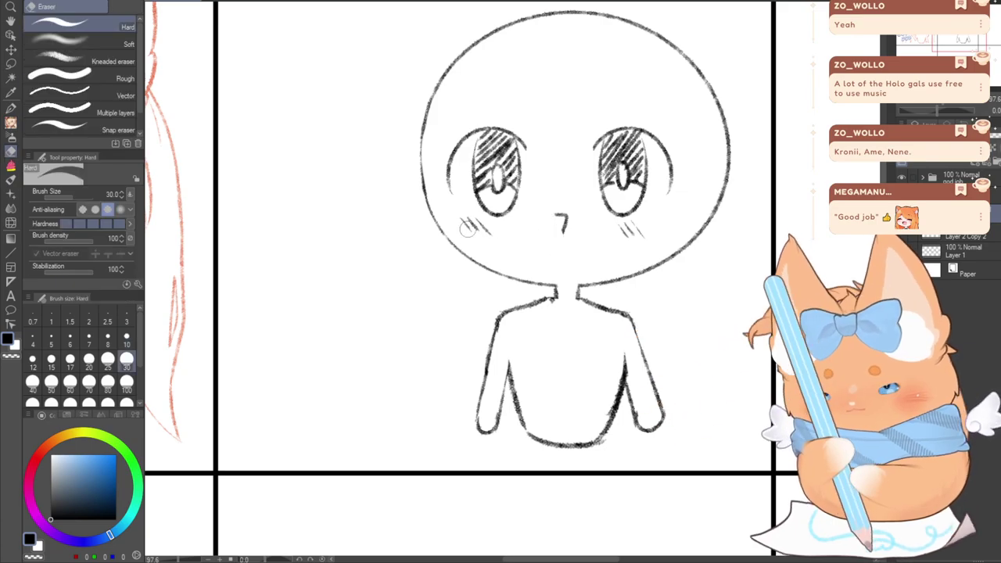
drag(460, 222, 478, 231)
drag(551, 221, 552, 237)
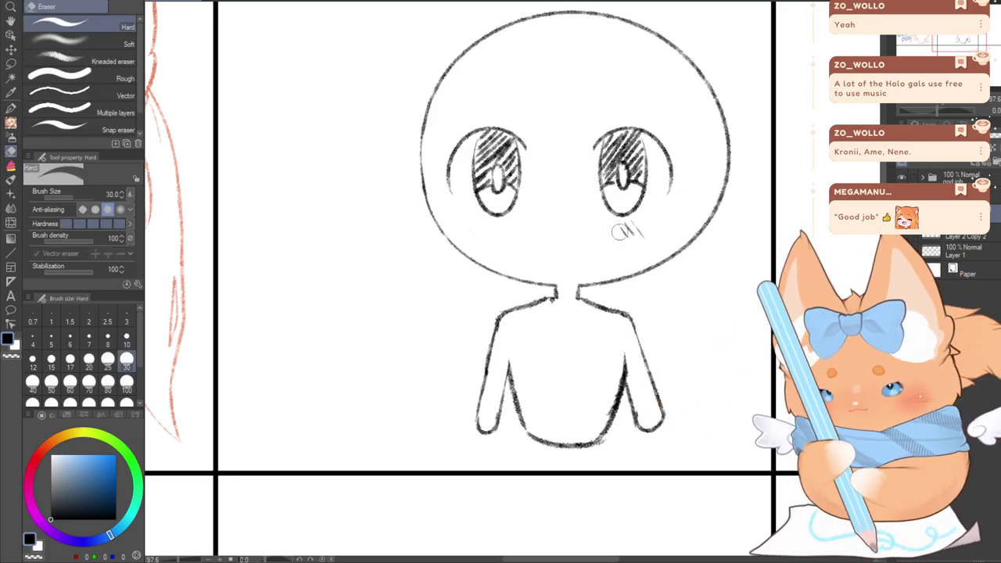
drag(621, 226, 625, 232)
Draw two inward-slanting angry eyebrows above the second figure's eyes with the size 10 pencil
click(11, 124)
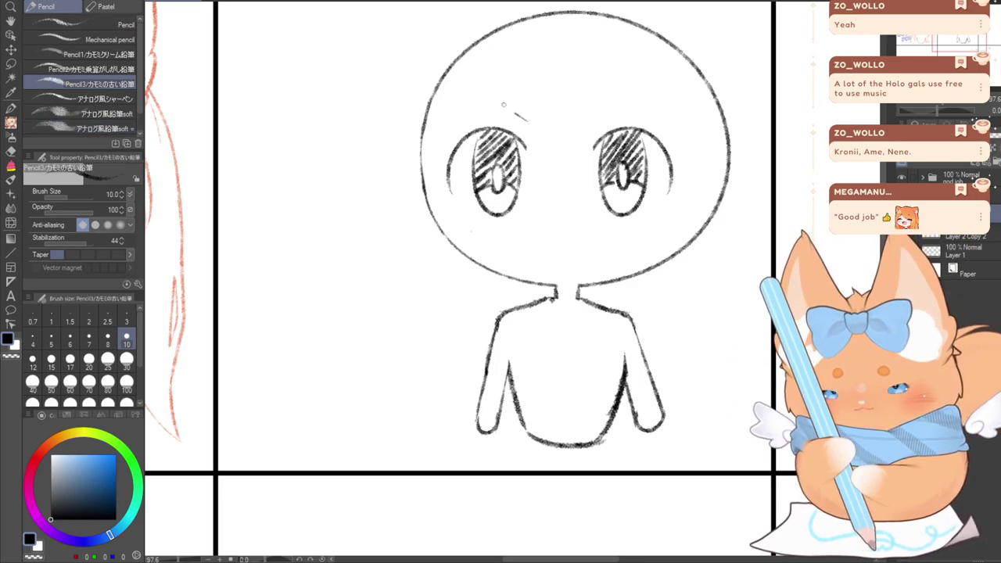
key(ctrl+z)
drag(529, 114, 510, 86)
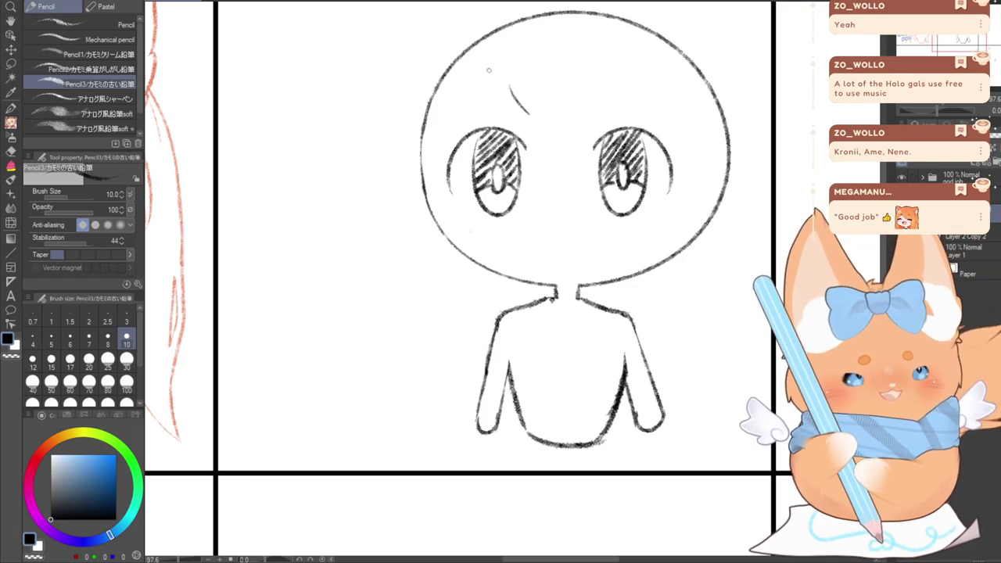
drag(509, 86, 529, 114)
key(ctrl+z)
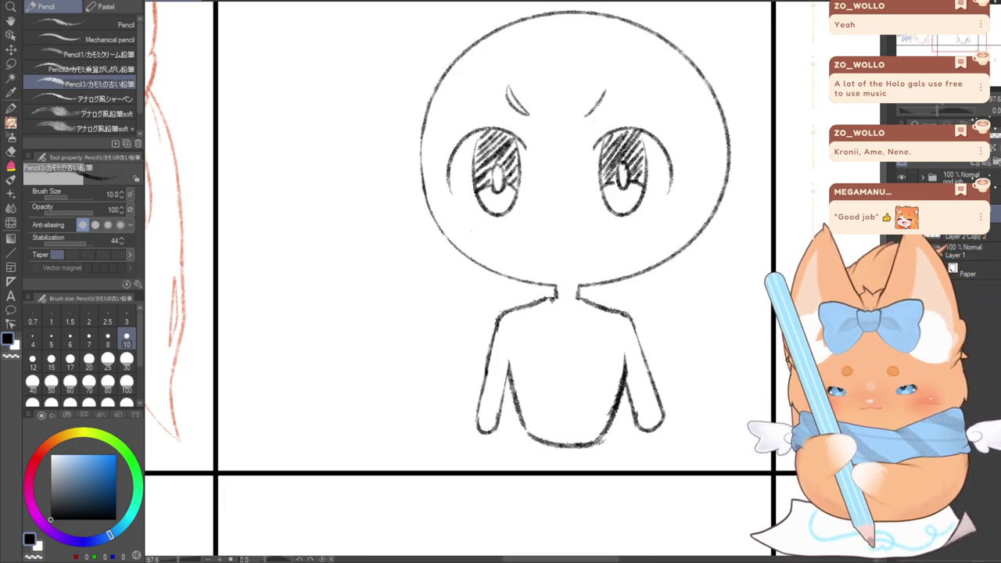
drag(587, 118, 610, 91)
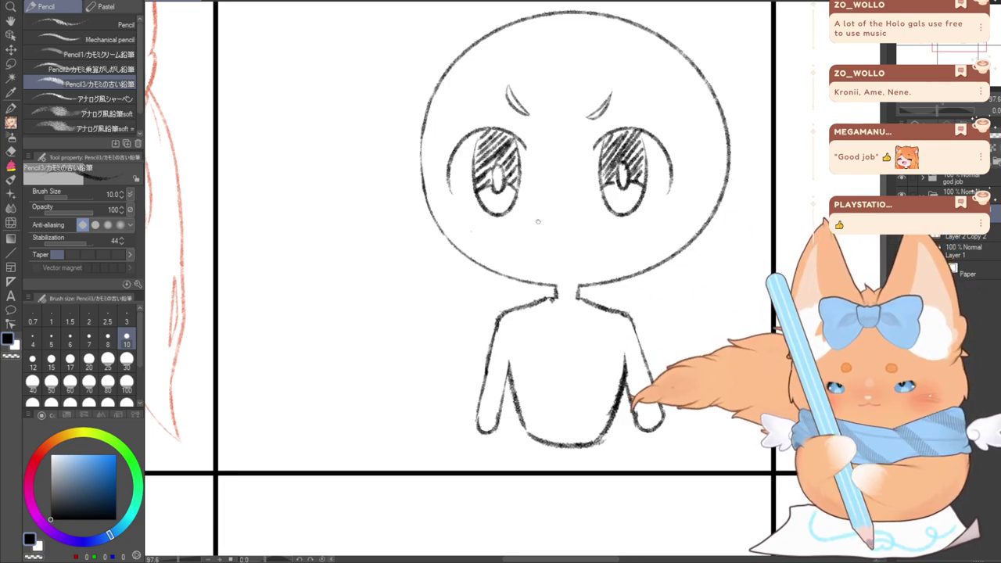
mouse_move(540, 244)
mouse_down()
mouse_move(564, 243)
mouse_move(571, 226)
mouse_move(561, 211)
mouse_move(538, 236)
mouse_move(559, 203)
mouse_move(574, 237)
mouse_move(538, 241)
mouse_up()
key(ctrl+z)
key(ctrl+z)
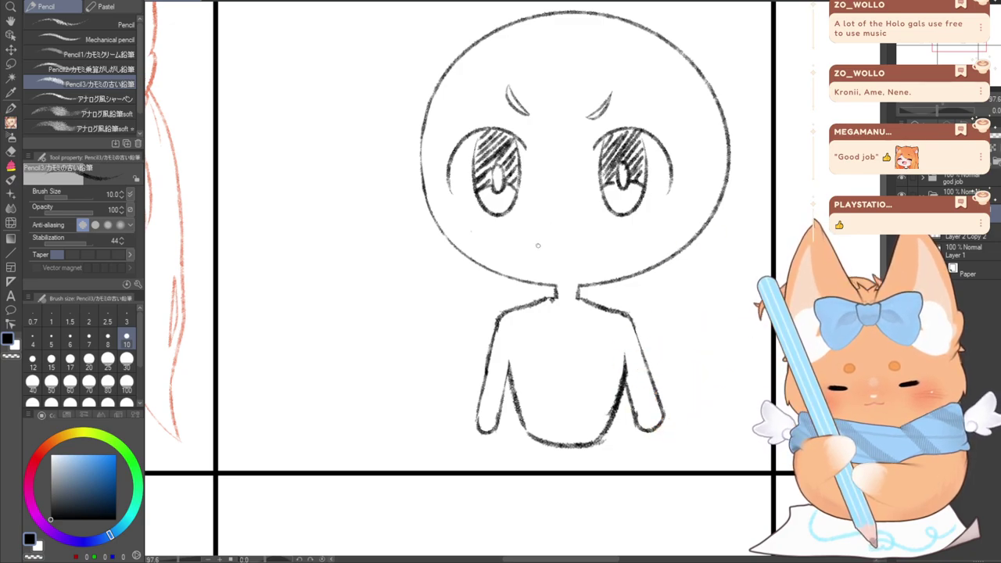
Draw a small shouting mouth with a notched top and flat bottom below the second figure's eyes, using the size 10 pencil
drag(536, 246, 540, 212)
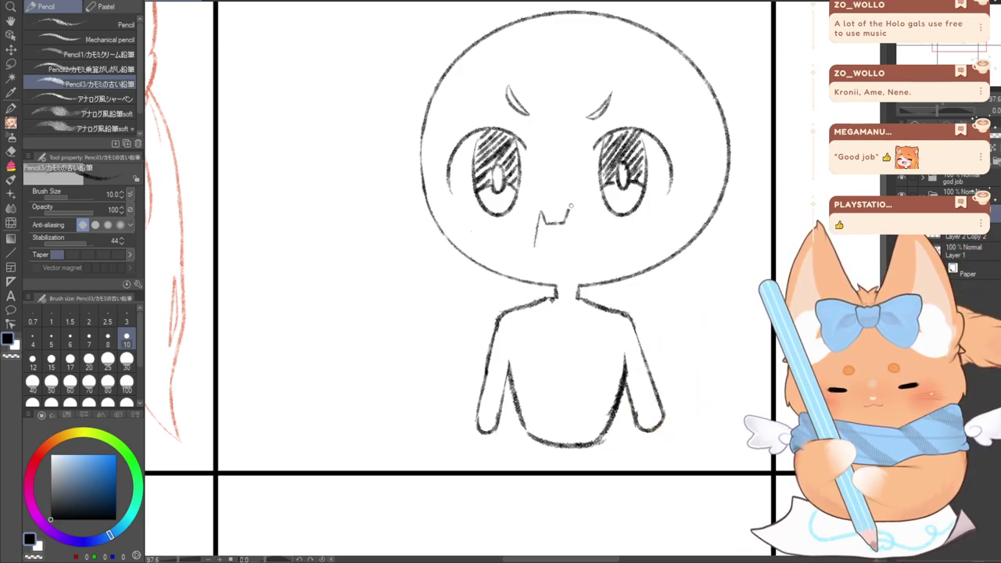
key(ctrl+z)
key(ctrl+z)
key(ctrl+z)
key(ctrl+z)
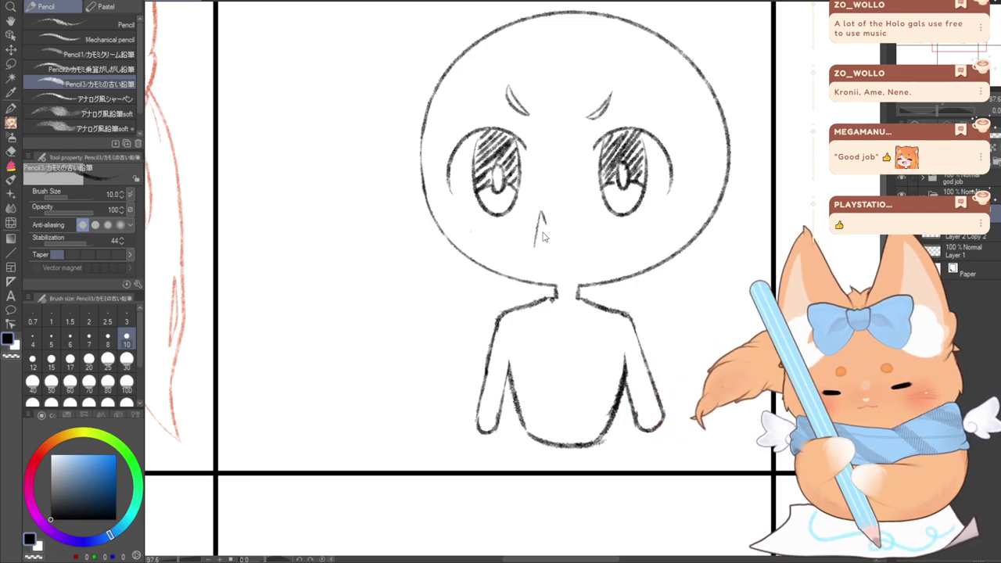
mouse_move(537, 244)
mouse_down()
mouse_move(545, 210)
mouse_move(550, 222)
mouse_move(560, 210)
mouse_move(565, 240)
mouse_move(545, 243)
mouse_move(568, 246)
mouse_move(546, 208)
mouse_move(539, 234)
mouse_up()
key(ctrl+z)
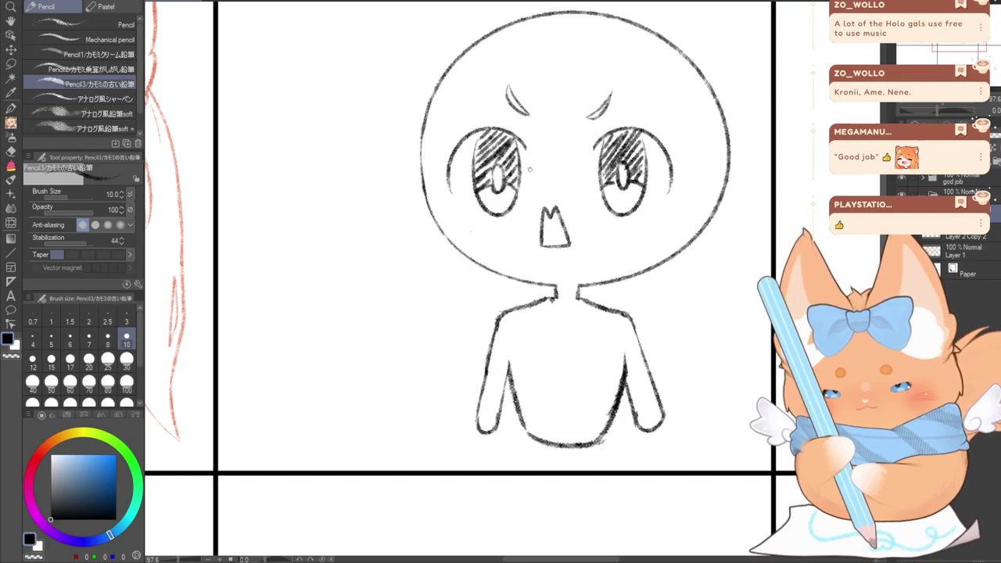
Draw two small guide circles for raised hands at chest height and connect them to the elbows with straight forearm lines
scroll(495, 250, up, 2)
drag(500, 266, 492, 250)
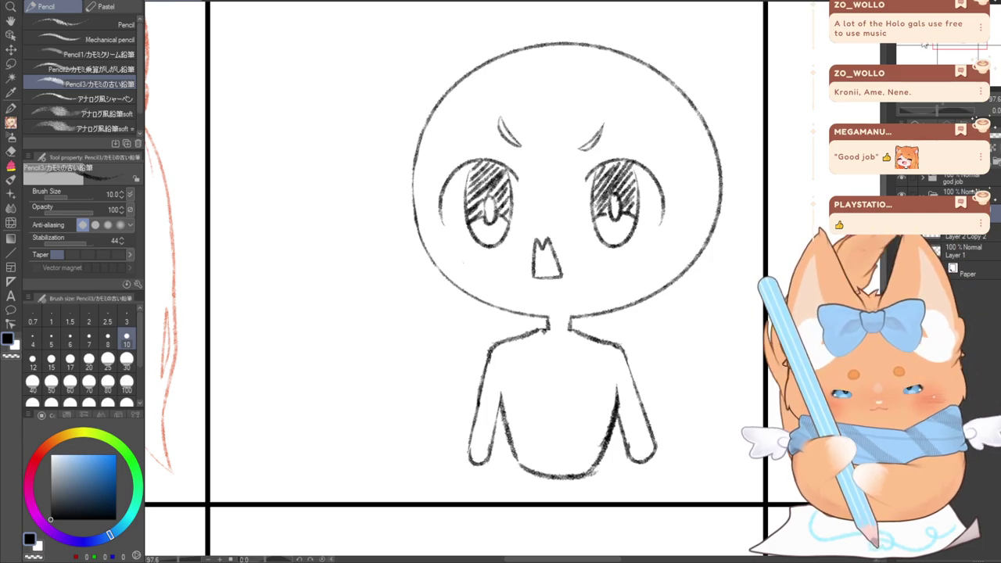
drag(954, 43, 952, 44)
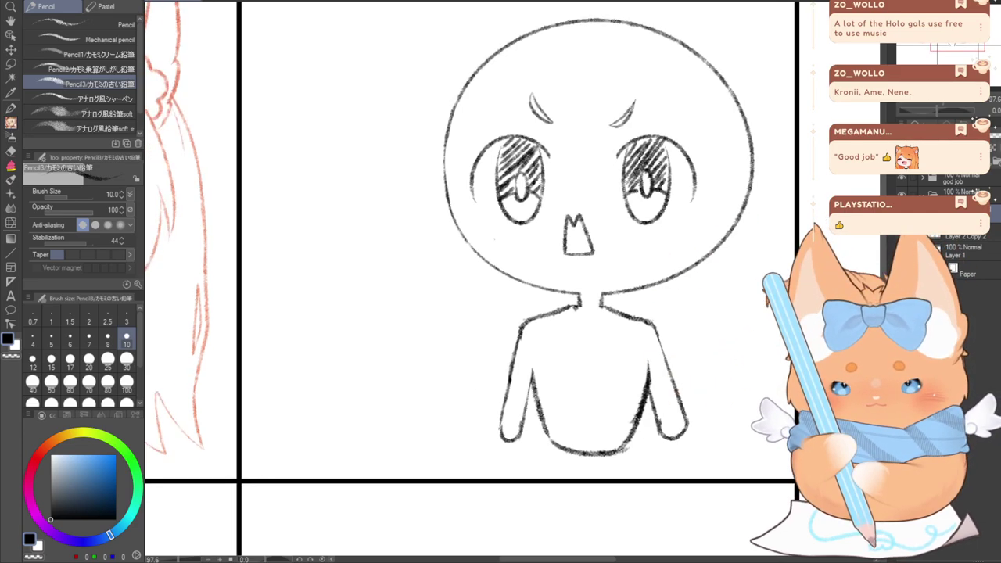
scroll(481, 362, down, 1)
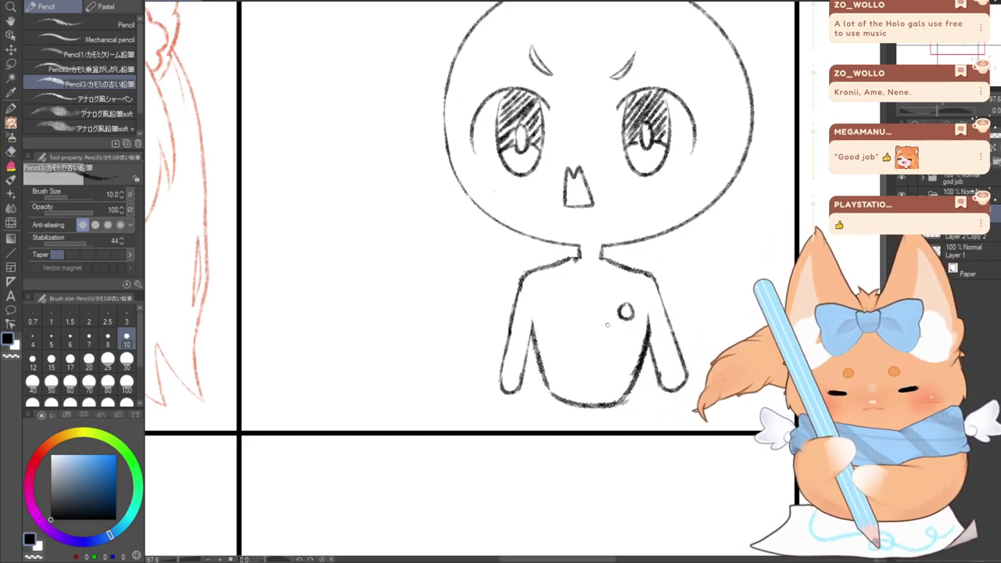
drag(623, 302, 625, 303)
mouse_move(478, 298)
mouse_down()
mouse_move(501, 376)
mouse_move(522, 380)
mouse_up()
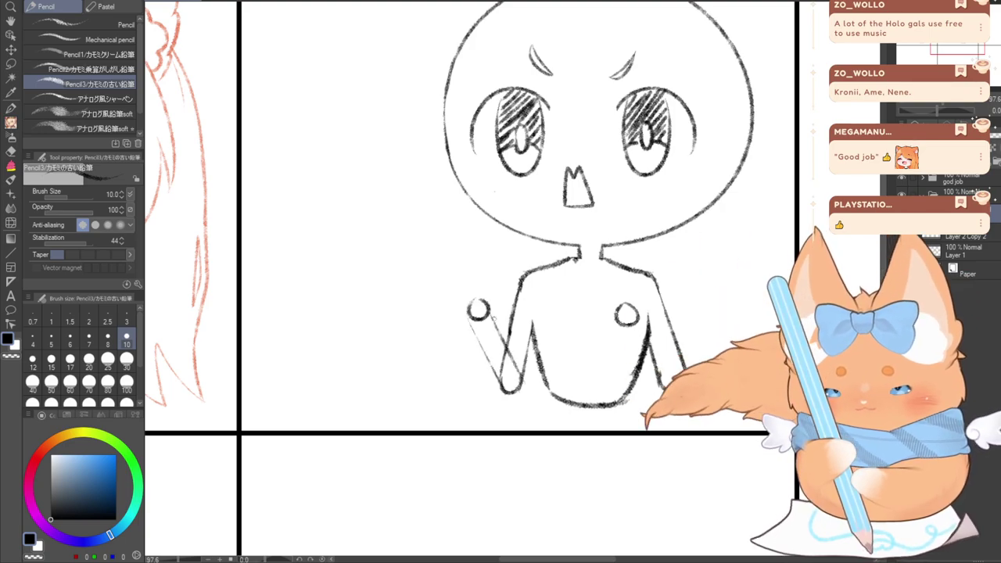
mouse_move(619, 322)
mouse_down()
mouse_move(658, 372)
mouse_move(690, 379)
mouse_up()
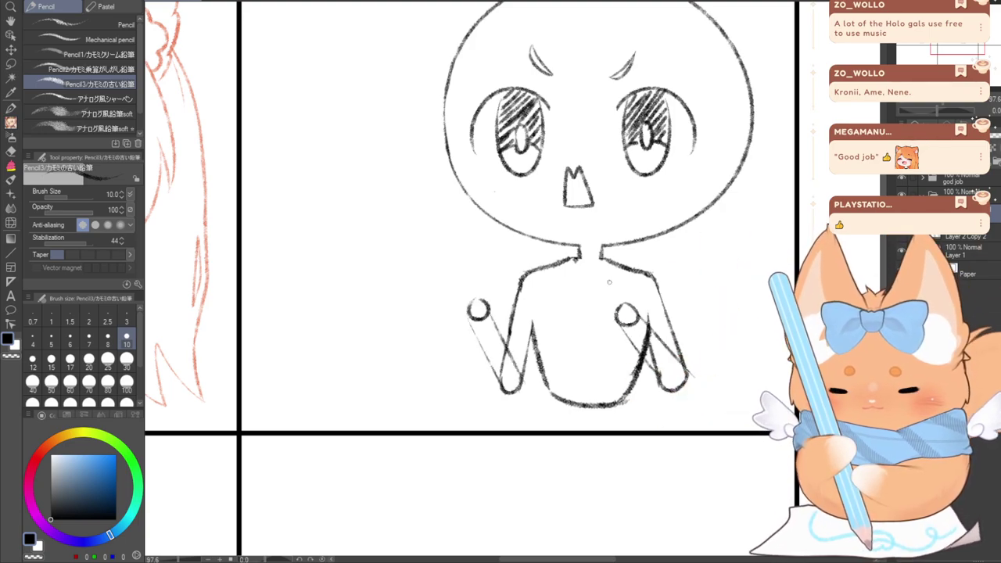
Erase the arm and torso lines overlapping the second figure's raised forearms with the size 30 hard eraser
key(e)
drag(494, 349, 519, 380)
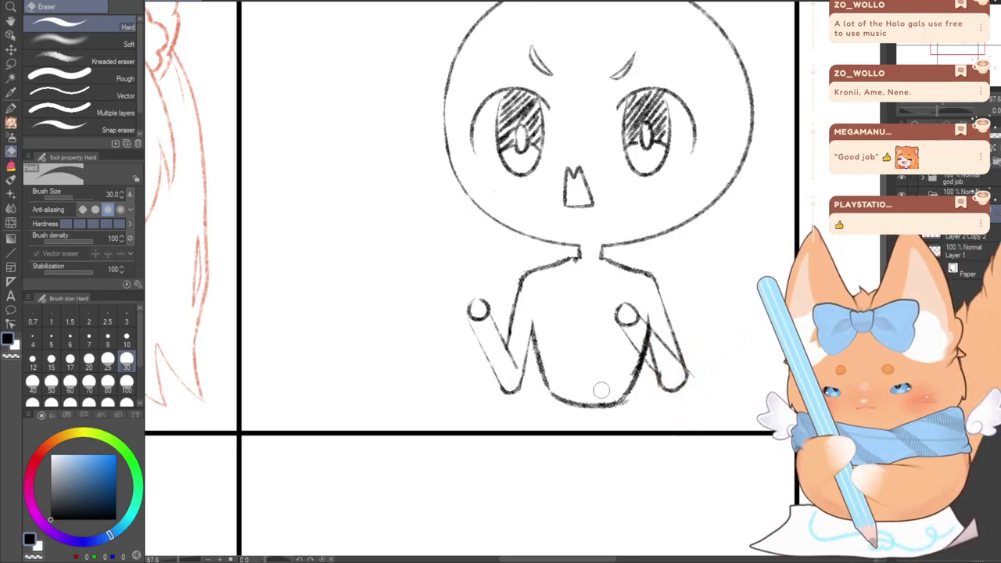
mouse_move(622, 337)
mouse_down()
mouse_move(664, 369)
mouse_move(638, 330)
mouse_up()
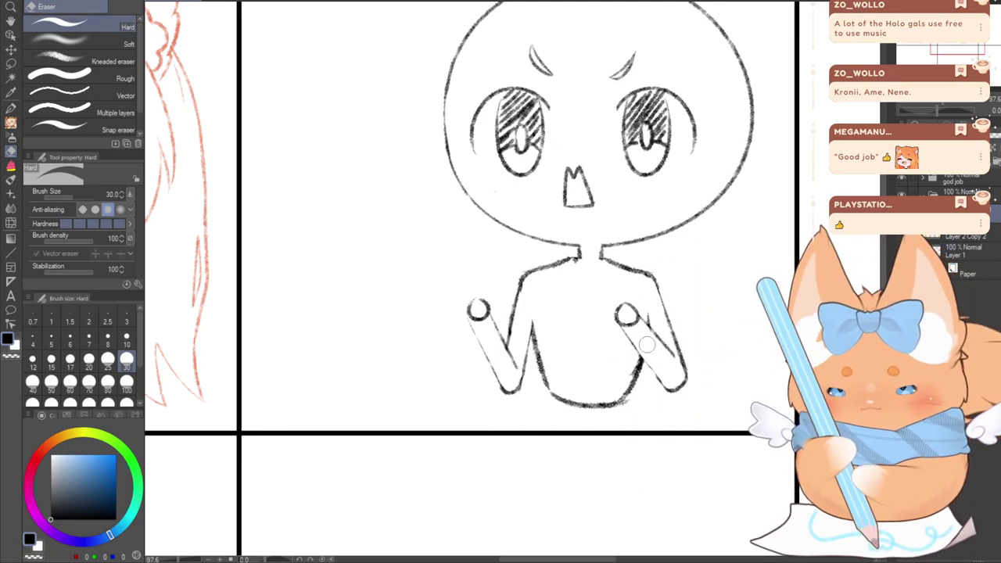
Draw rounded mitten-shaped hands on both raised forearms with the size 10 pencil and erase the guide circles
key(p)
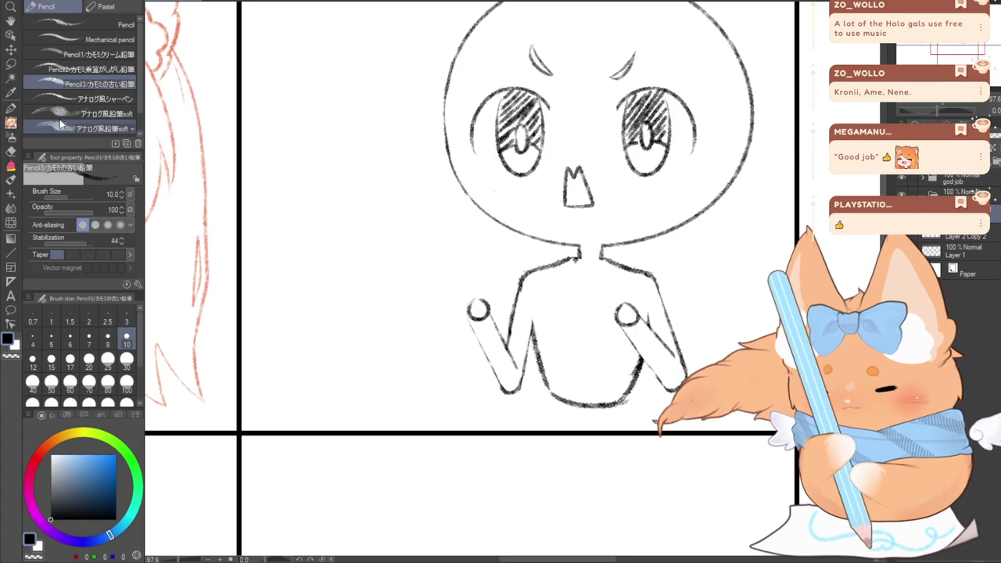
mouse_move(464, 315)
mouse_down()
mouse_move(479, 279)
mouse_move(486, 310)
mouse_up()
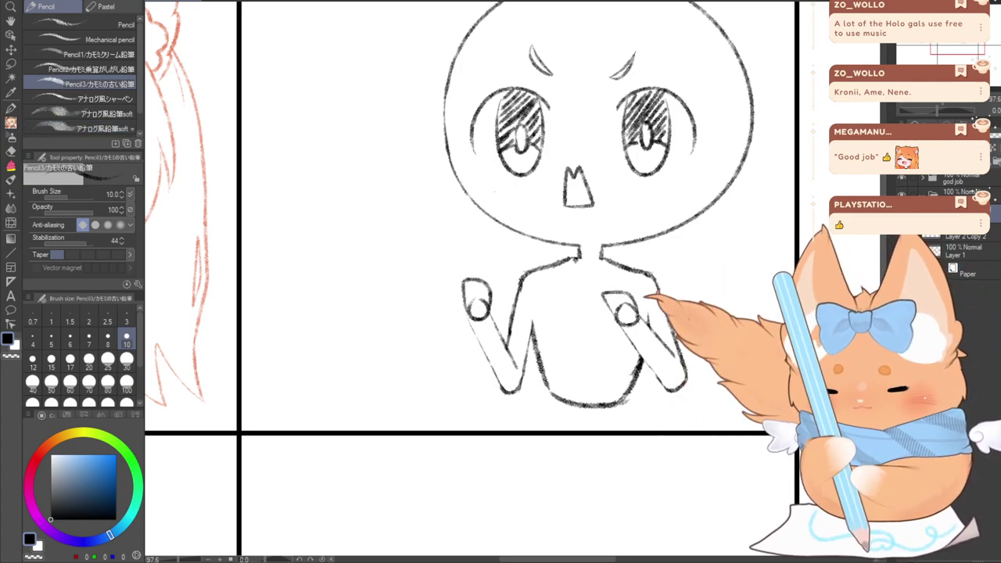
key(e)
mouse_move(473, 306)
mouse_down()
mouse_move(482, 328)
mouse_move(492, 320)
mouse_up()
mouse_move(621, 311)
mouse_down()
mouse_move(637, 337)
mouse_move(624, 339)
mouse_move(634, 317)
mouse_up()
key(ctrl+z)
key(p)
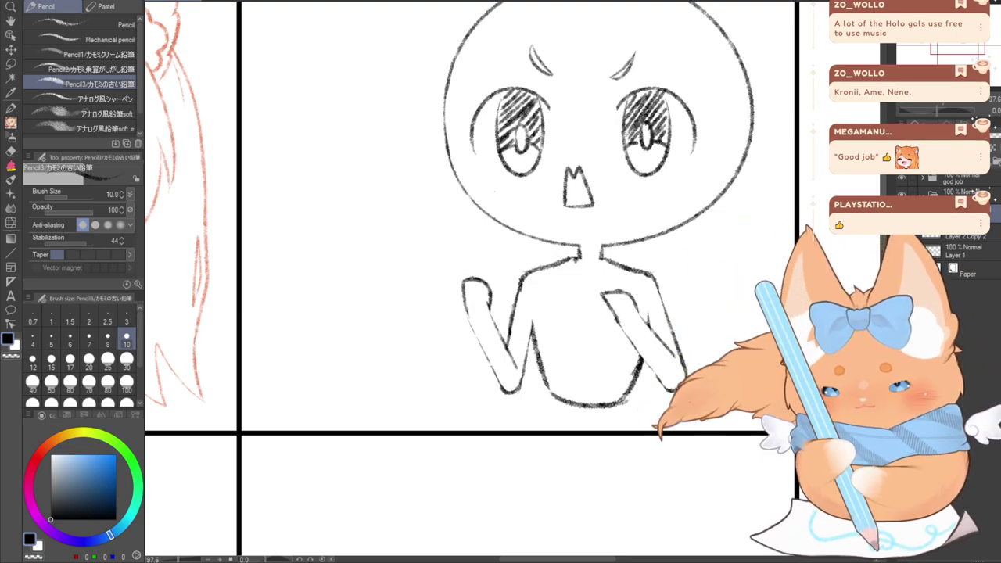
Flip the whole second figure horizontally and move it to the left side of its panel
mouse_move(516, 250)
mouse_down()
mouse_move(509, 313)
mouse_move(563, 329)
mouse_move(532, 321)
mouse_move(540, 313)
mouse_up()
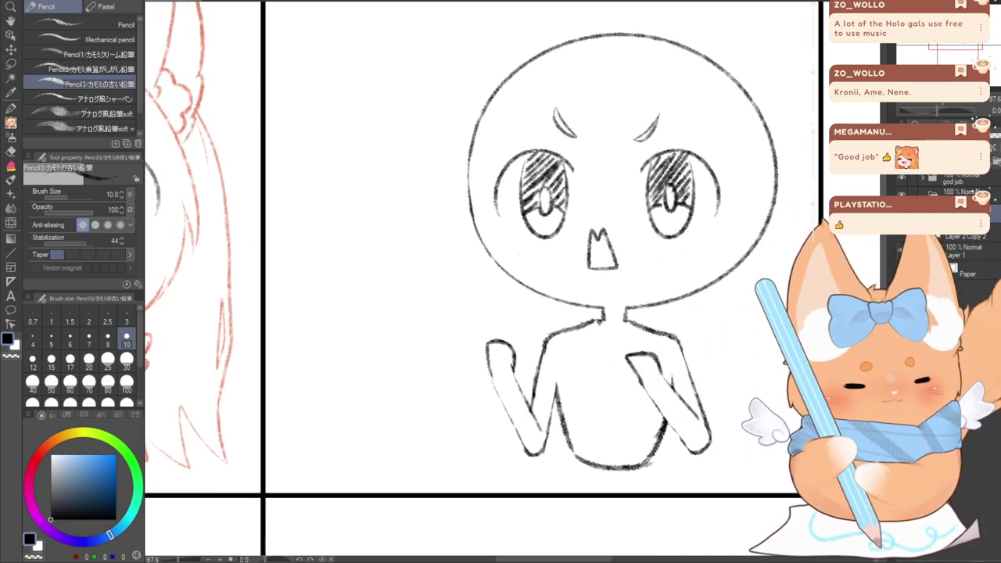
key(ctrl+t)
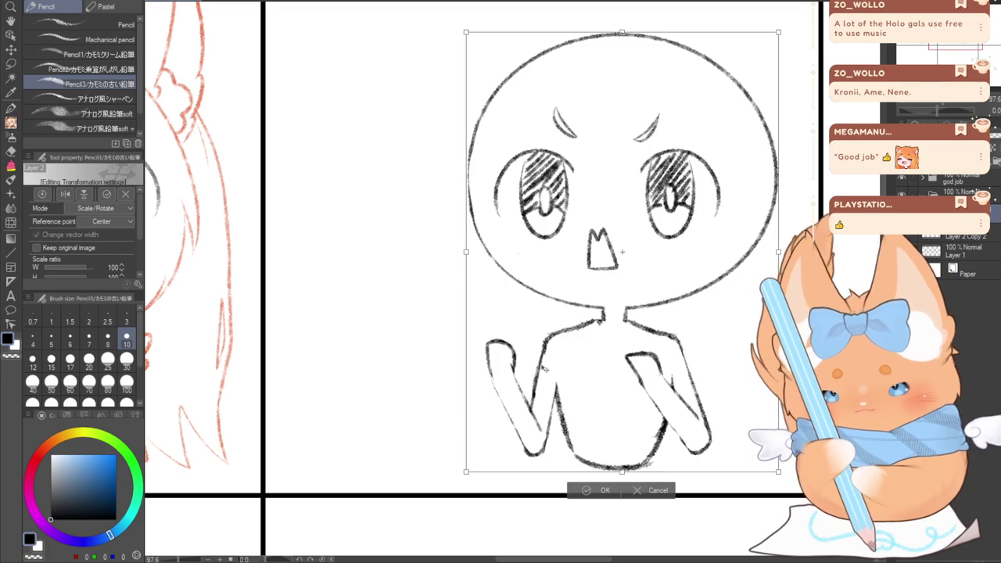
key(h)
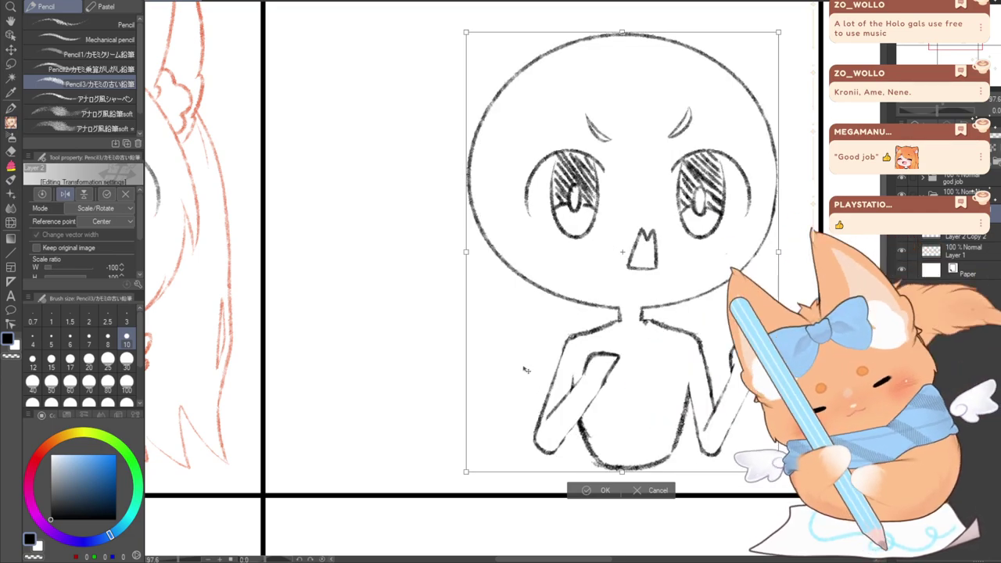
mouse_move(557, 417)
mouse_down()
mouse_move(403, 422)
mouse_move(412, 435)
mouse_move(403, 436)
mouse_up()
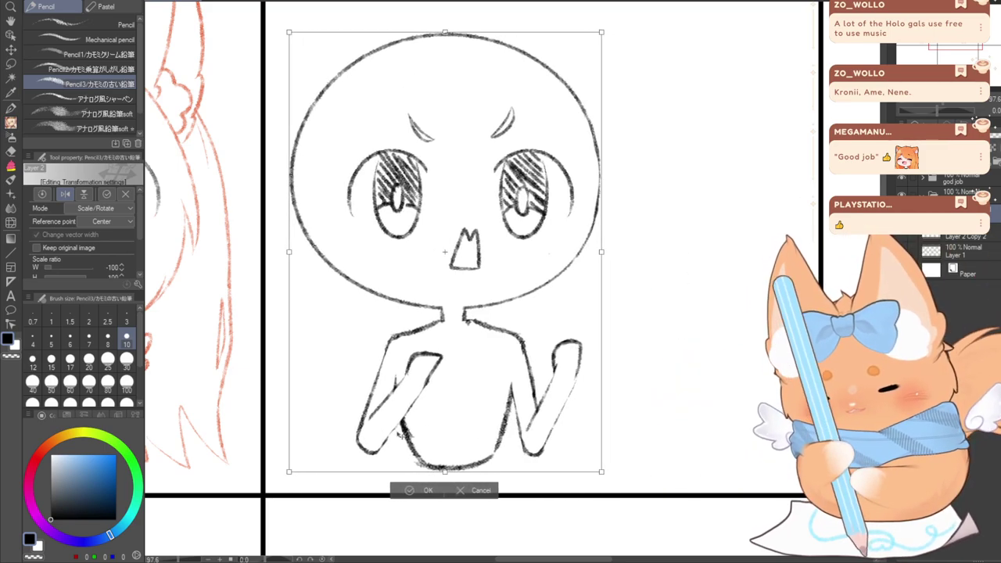
click(414, 484)
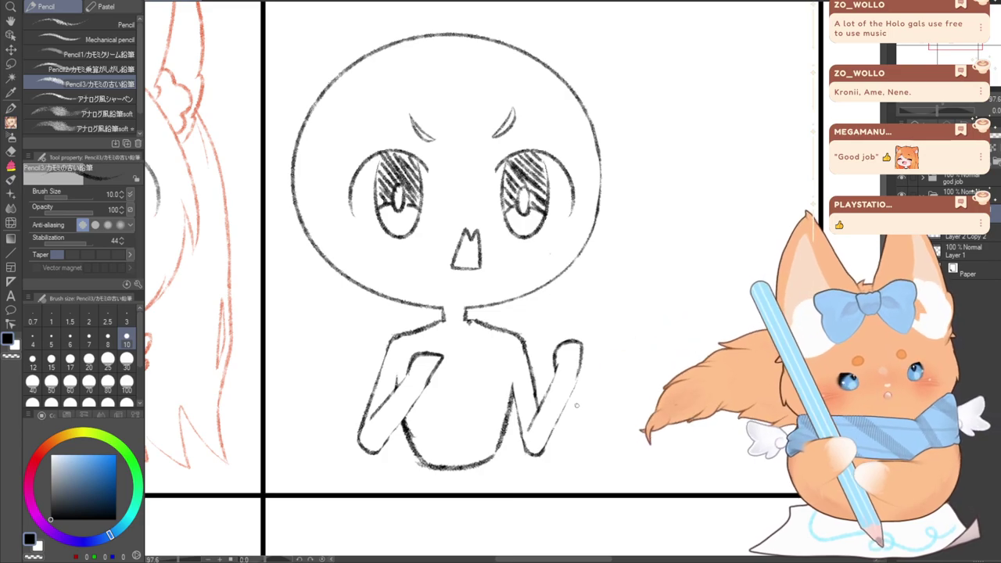
Lasso the iris of the flipped figure's right-hand eye, nudge it slightly right, and deselect
click(11, 63)
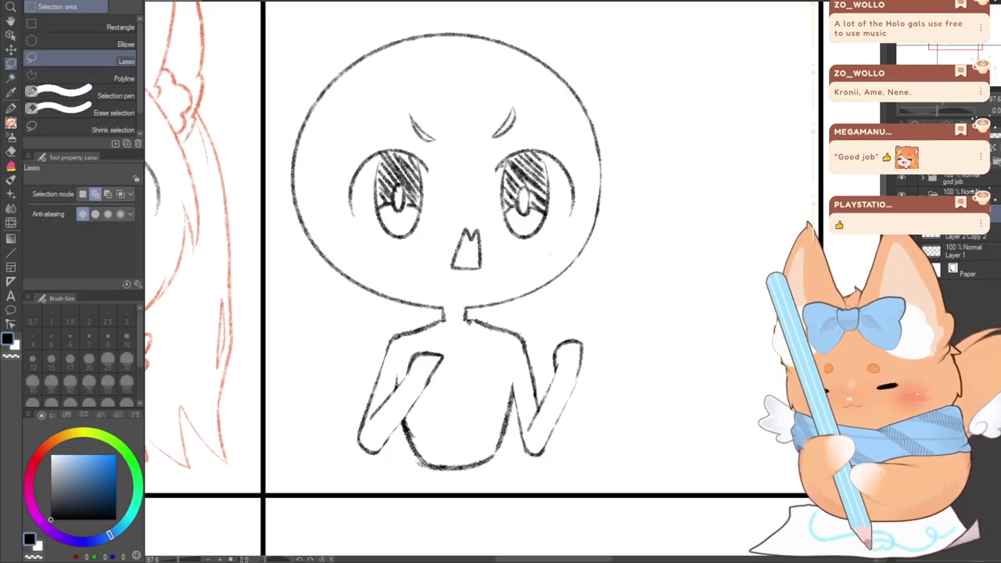
mouse_move(562, 171)
mouse_down()
mouse_move(555, 235)
mouse_move(505, 240)
mouse_move(493, 168)
mouse_up()
key(ctrl+t)
drag(499, 235, 505, 237)
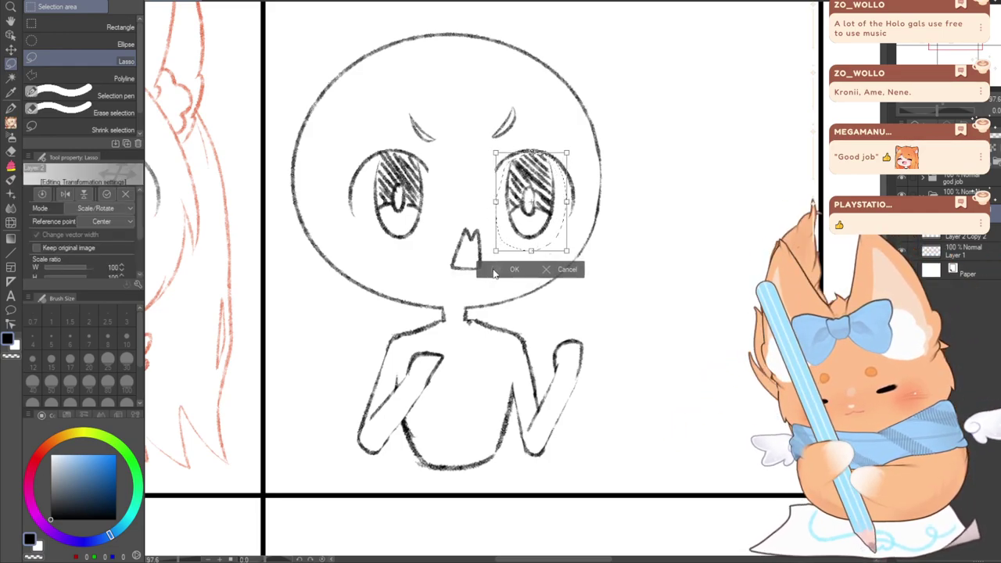
click(500, 271)
click(426, 271)
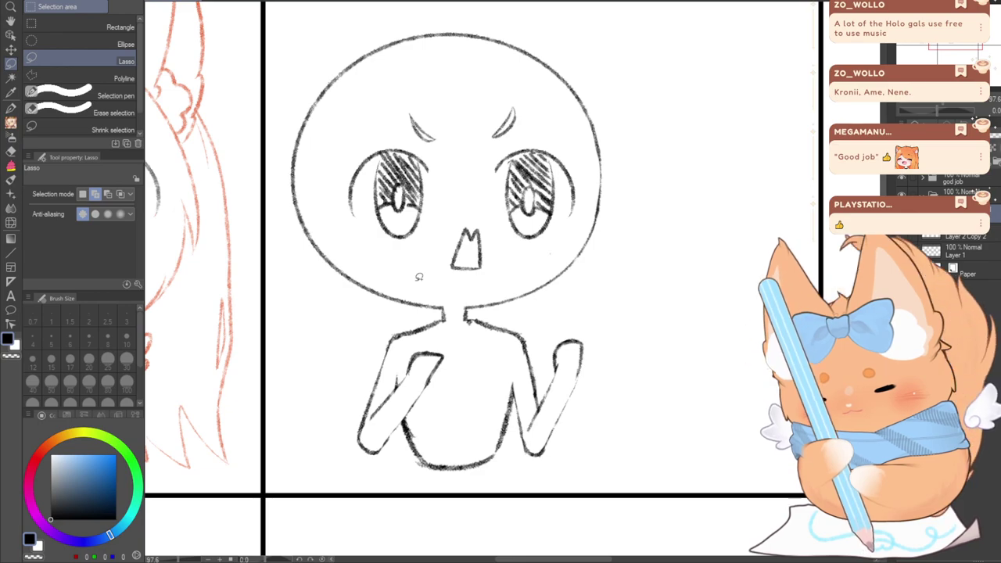
Undo the iris shift and the figure's flip to compare both versions, and restore the flipped, left-placed figure
key(ctrl+z)
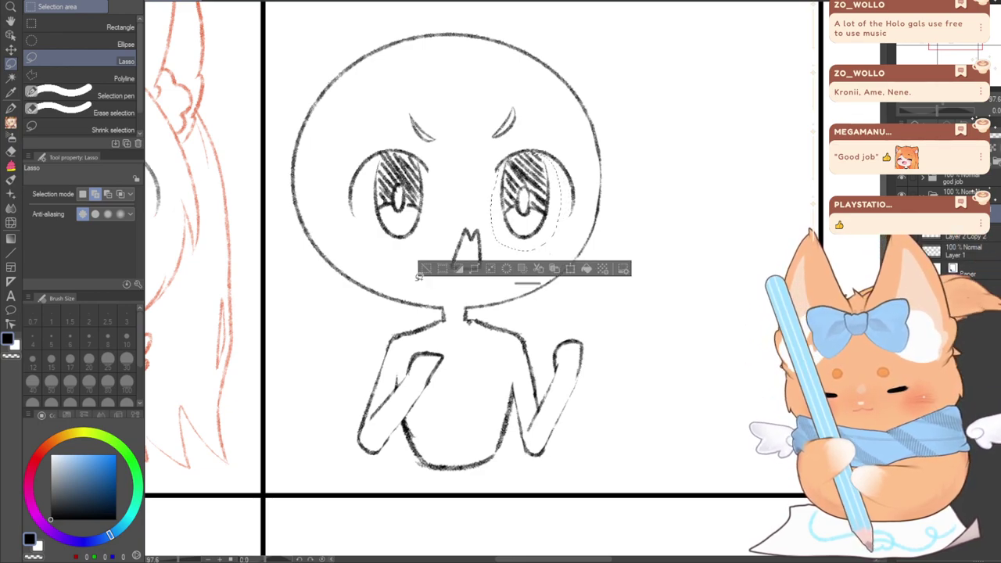
click(420, 270)
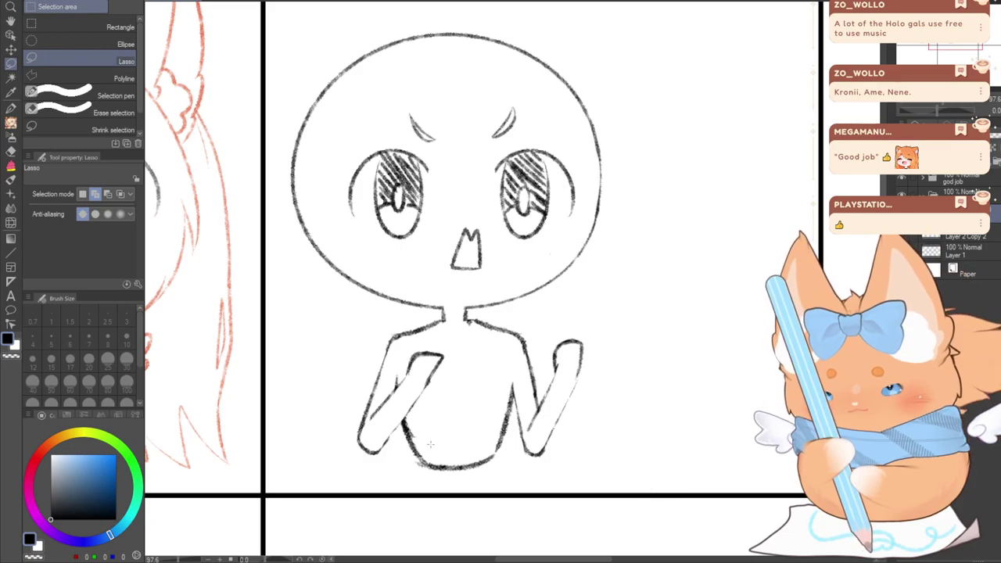
key(ctrl+z)
key(ctrl+z)
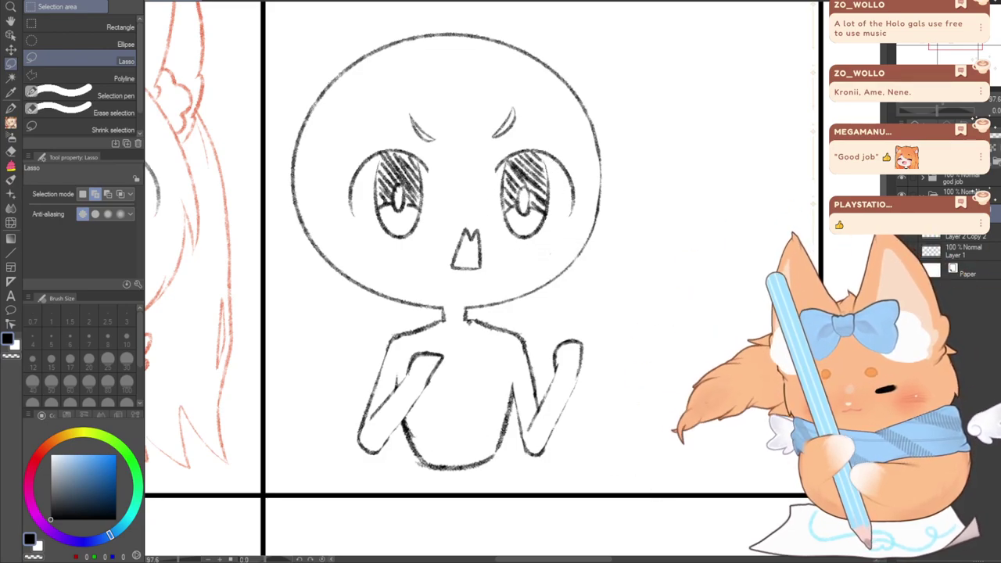
click(242, 2)
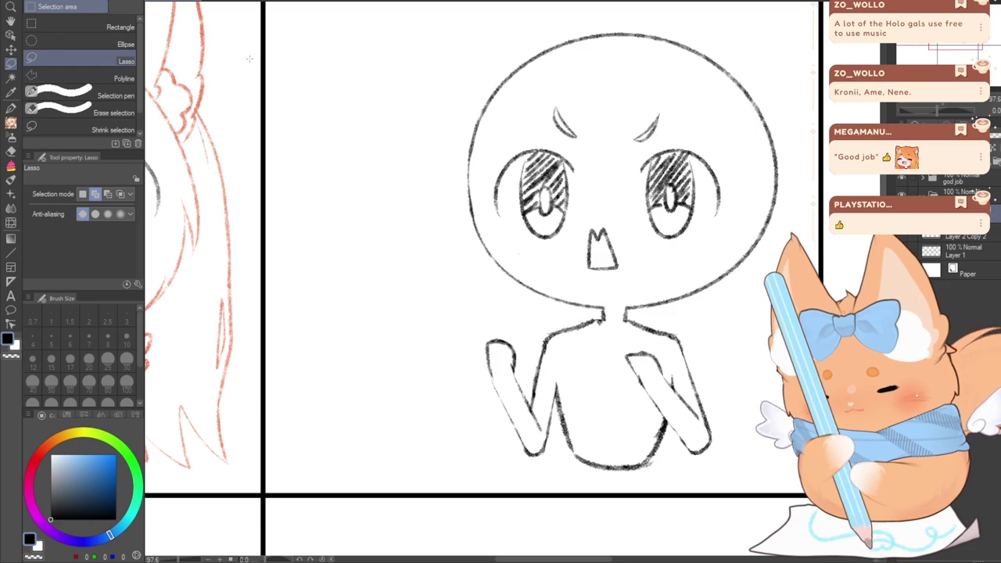
key(h)
Shift the selected right-hand iris slightly toward the outer edge of its eye again and clear the selection
drag(500, 161, 504, 238)
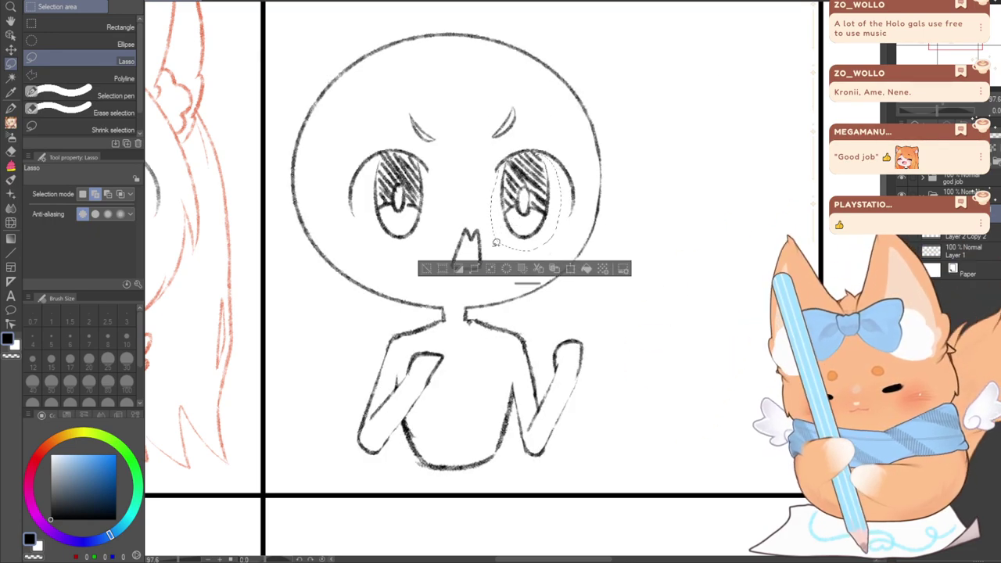
key(ctrl+t)
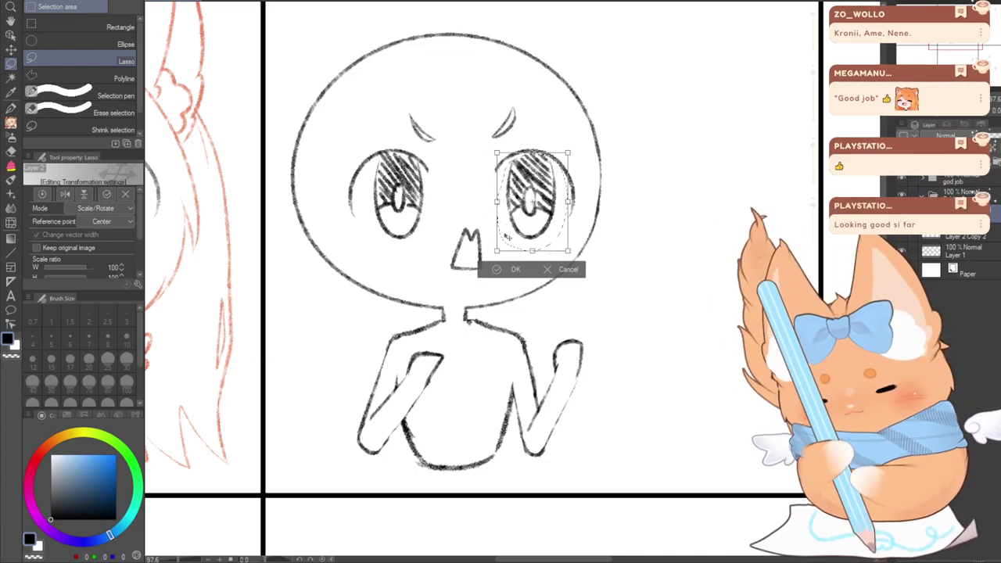
click(515, 269)
key(ctrl+d)
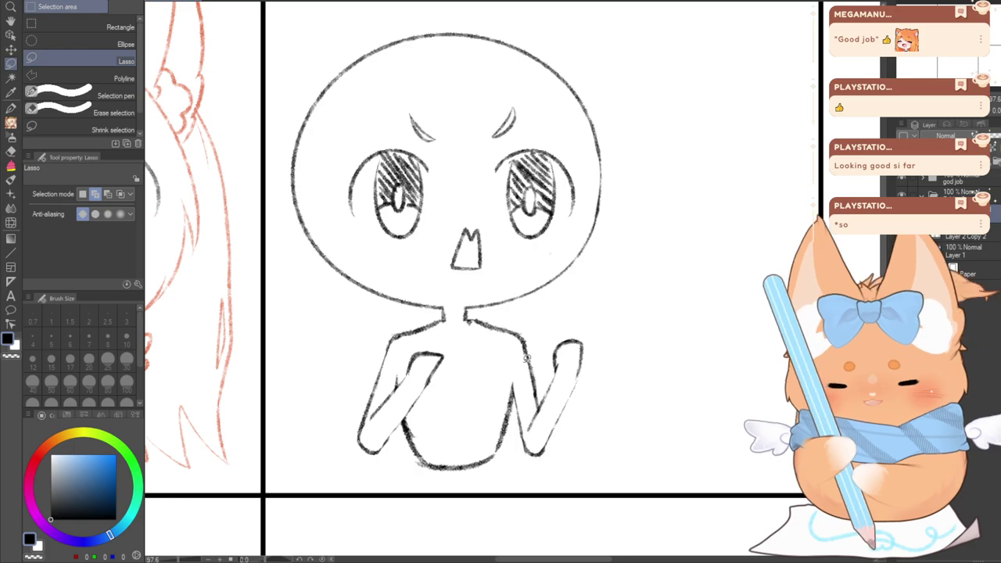
Add the text "what the" in Cute Dino Regular, size 49.2, beside the angry figure and move its layer down above Layer 2 Copy 2
click(11, 126)
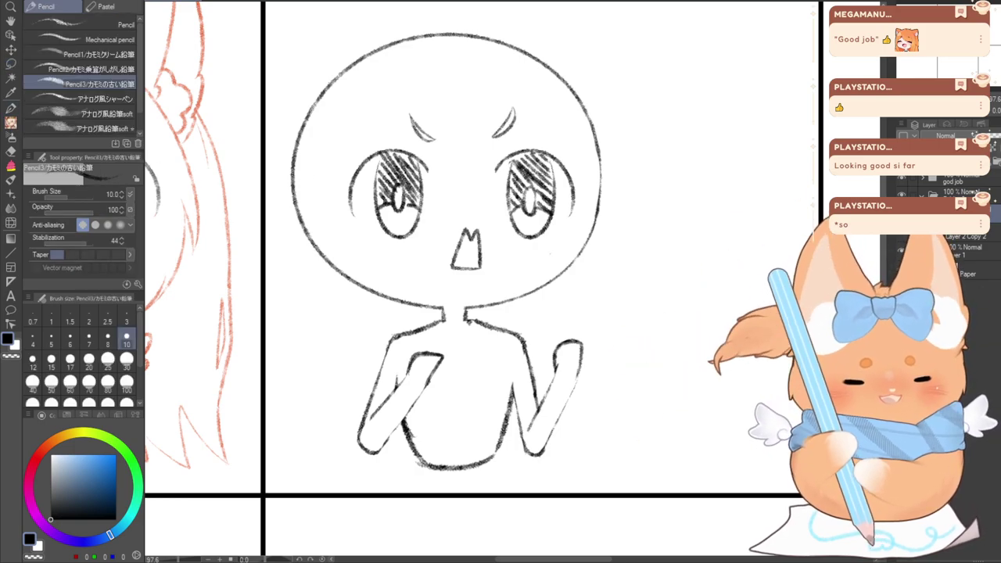
mouse_move(485, 297)
mouse_down()
mouse_move(477, 274)
mouse_move(446, 330)
mouse_move(477, 330)
mouse_move(469, 368)
mouse_move(484, 345)
mouse_move(470, 267)
mouse_move(565, 323)
mouse_move(678, 345)
mouse_move(375, 283)
mouse_move(408, 346)
mouse_move(439, 353)
mouse_move(432, 301)
mouse_up()
drag(418, 235, 441, 253)
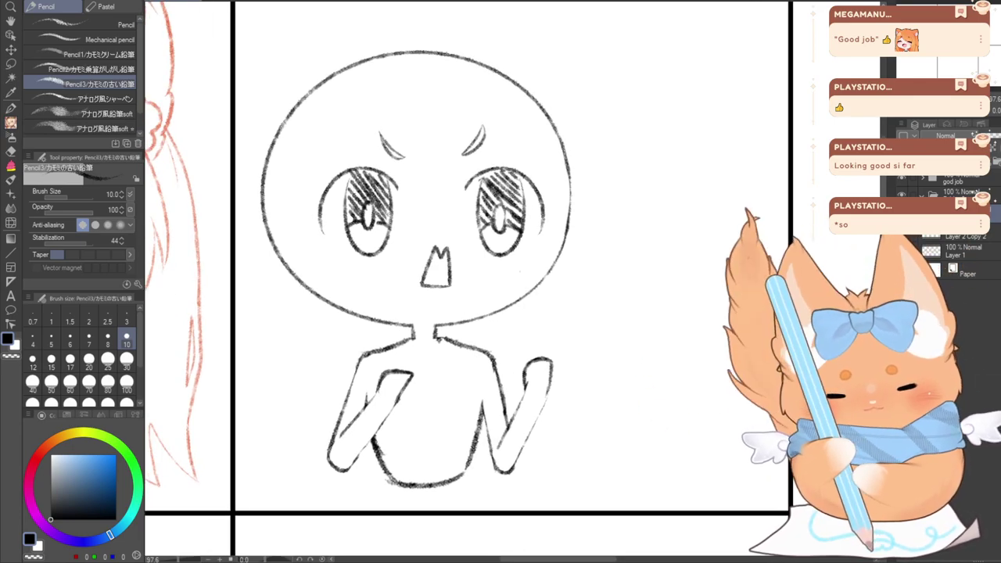
key(t)
click(591, 106)
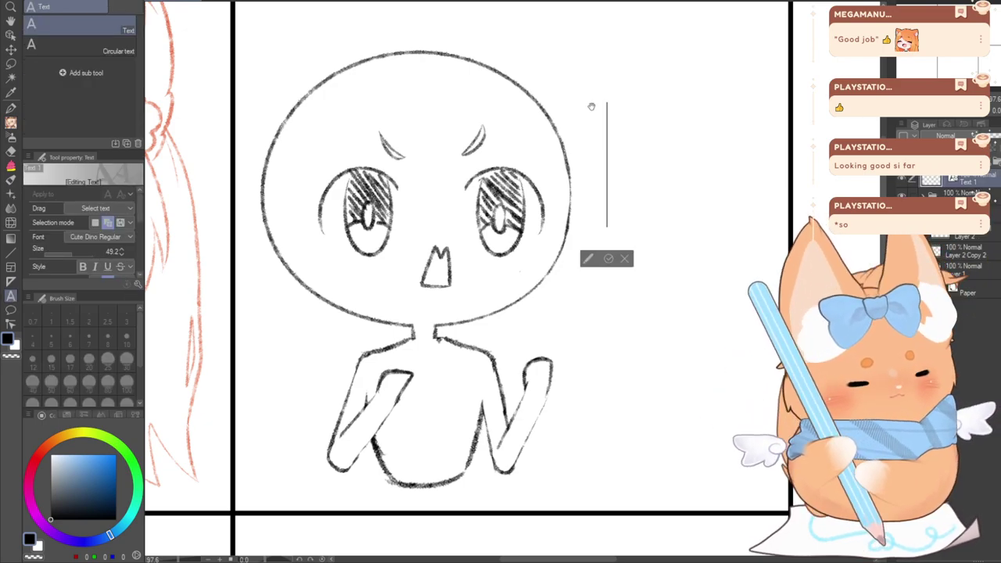
text(what)
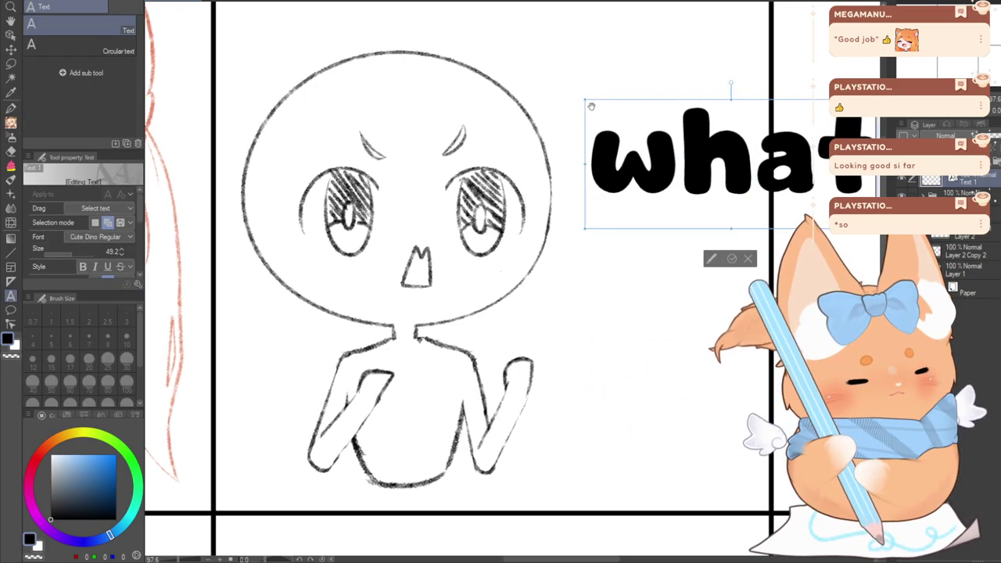
text( the)
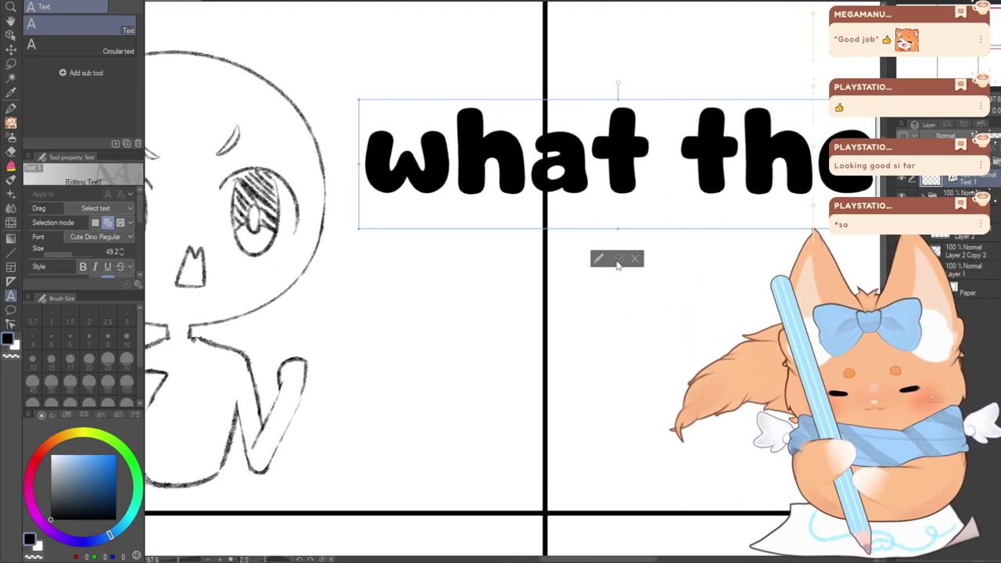
click(619, 259)
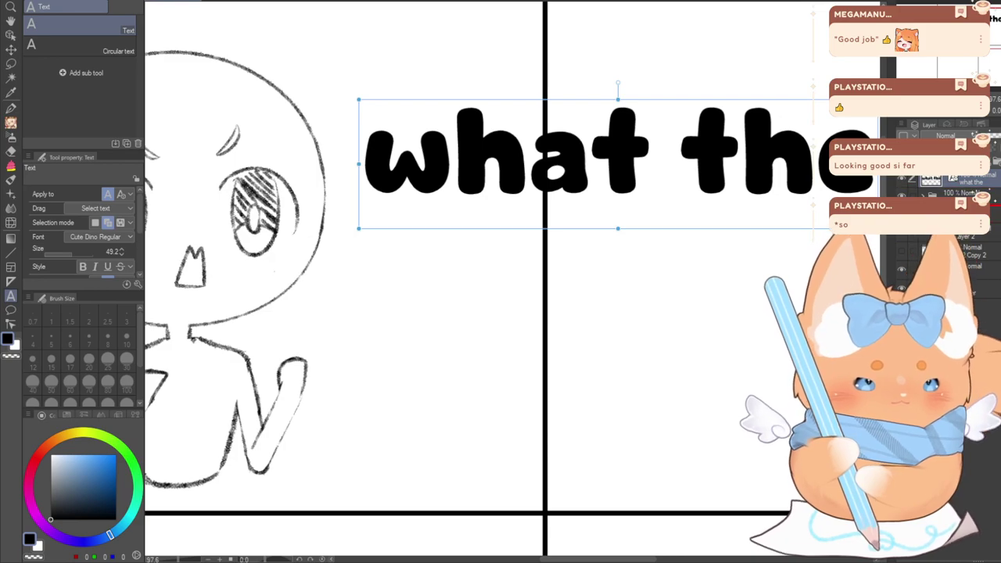
drag(970, 179, 969, 243)
drag(313, 313, 797, 313)
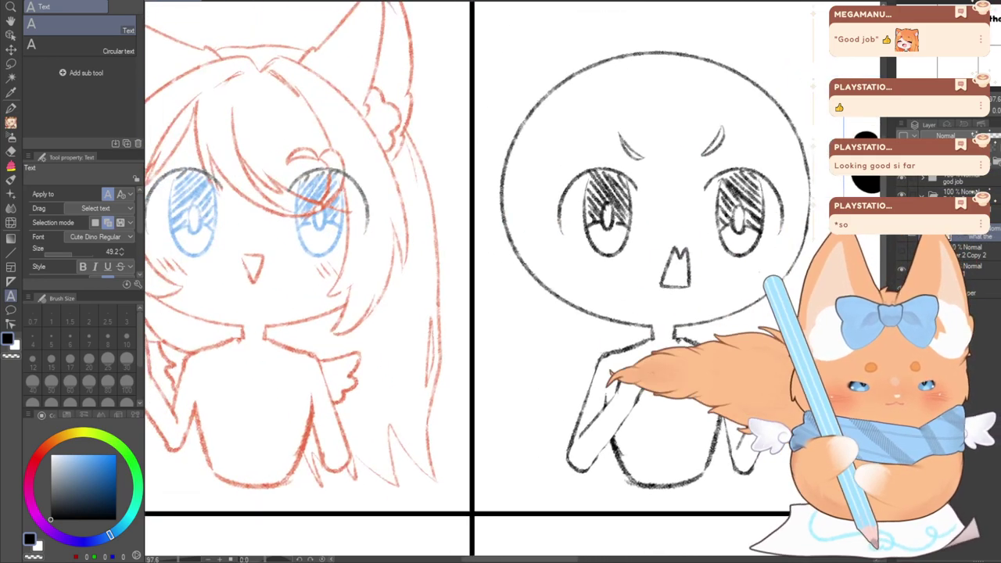
Examine the GOOD JOB lettering and its text layer inside the good job folder
click(955, 180)
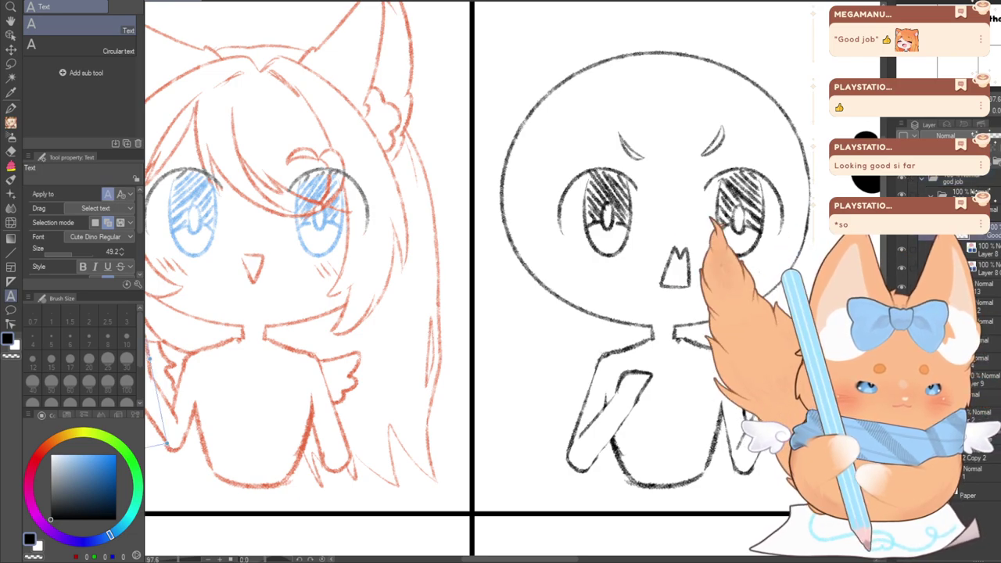
scroll(500, 282, left, 6)
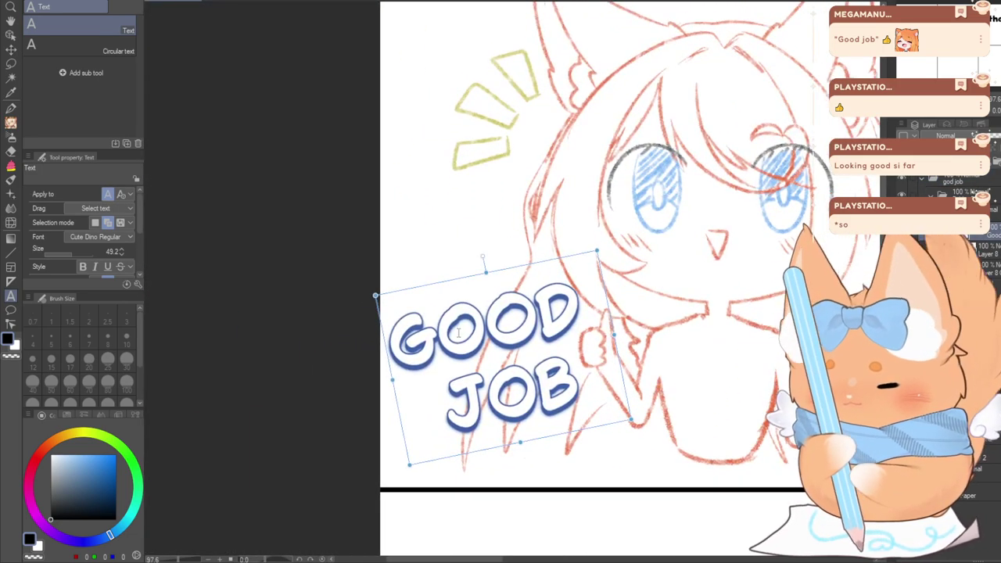
click(451, 332)
click(505, 494)
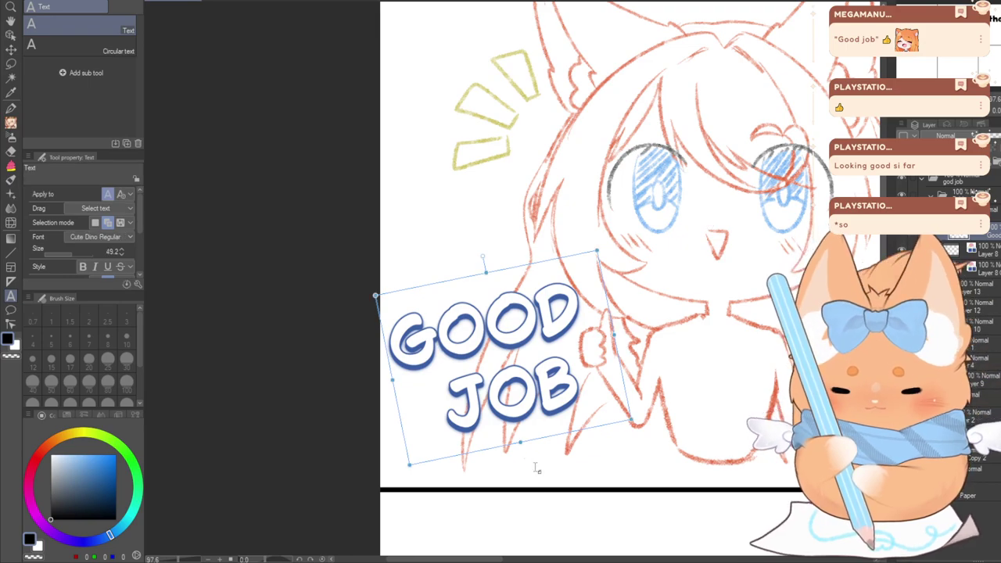
click(921, 178)
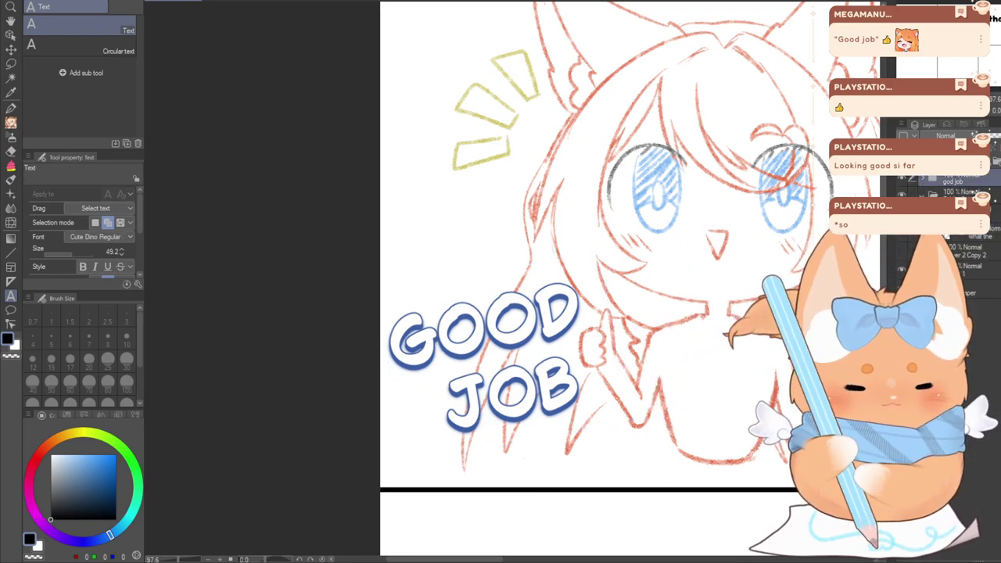
Set the "what the" text to size 26.0 and move it above the angry figure's head
click(978, 233)
scroll(501, 281, right, 10)
click(623, 203)
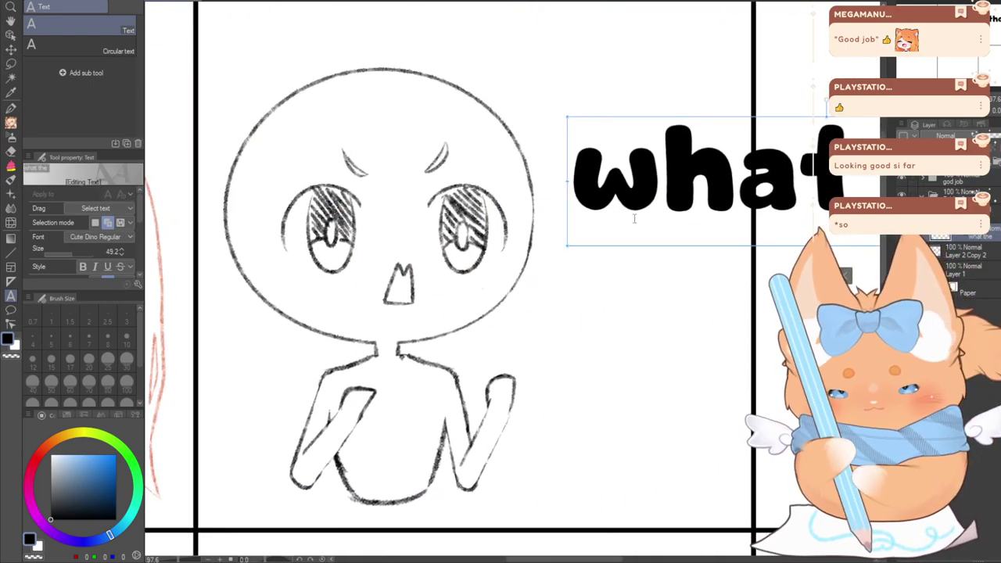
drag(635, 216, 588, 215)
key(ctrl+a)
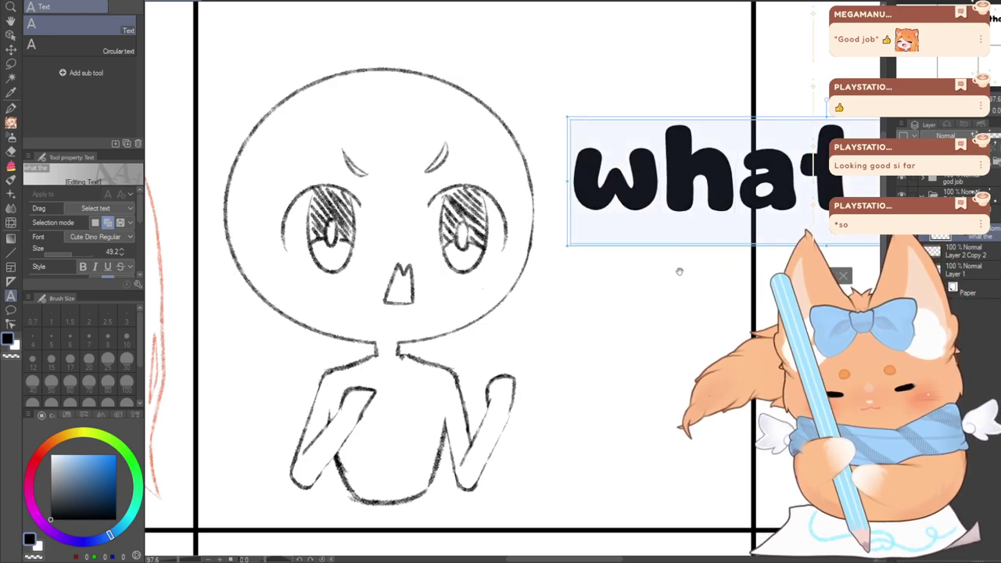
scroll(672, 313, down, 4)
drag(565, 561, 564, 561)
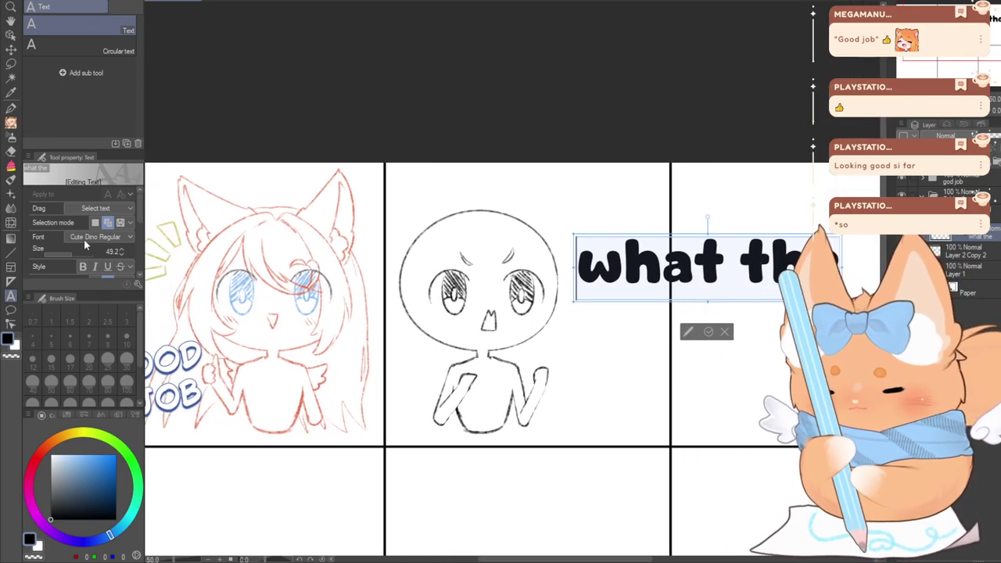
mouse_move(69, 254)
mouse_down()
mouse_move(104, 249)
mouse_move(87, 245)
mouse_up()
click(122, 250)
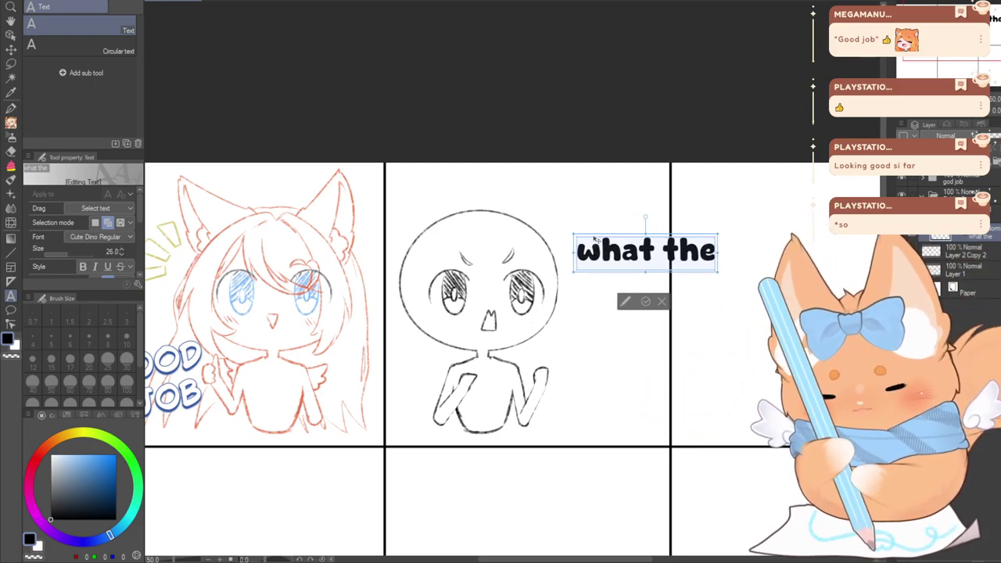
drag(594, 240, 430, 176)
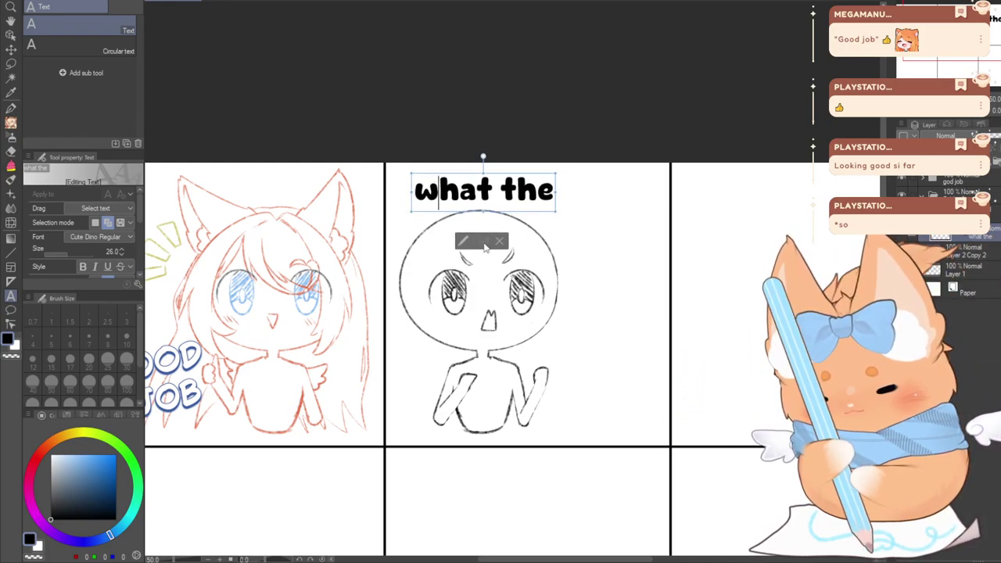
Add the separate text "HECK" in capitals over the lower part of the angry figure
click(450, 463)
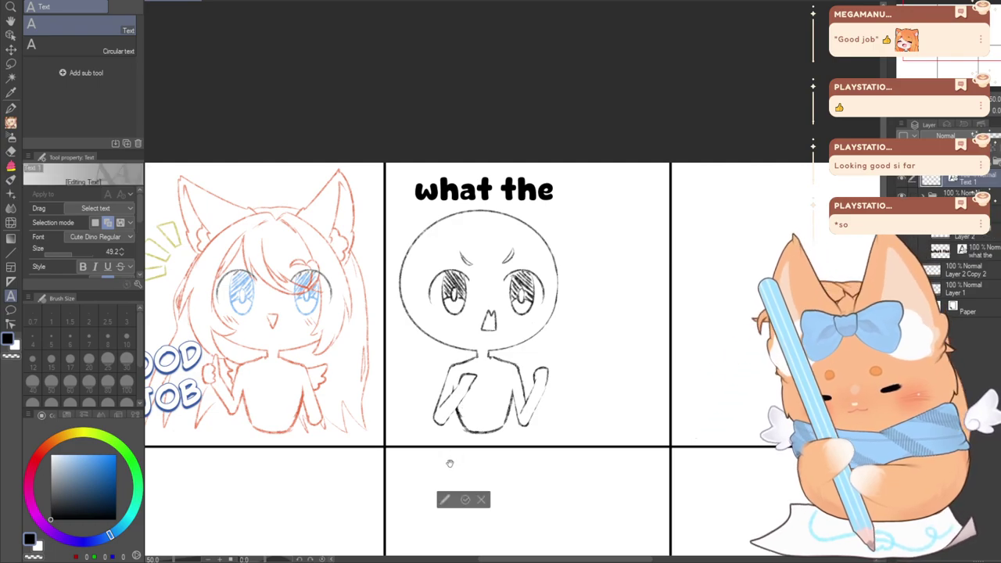
text(heck)
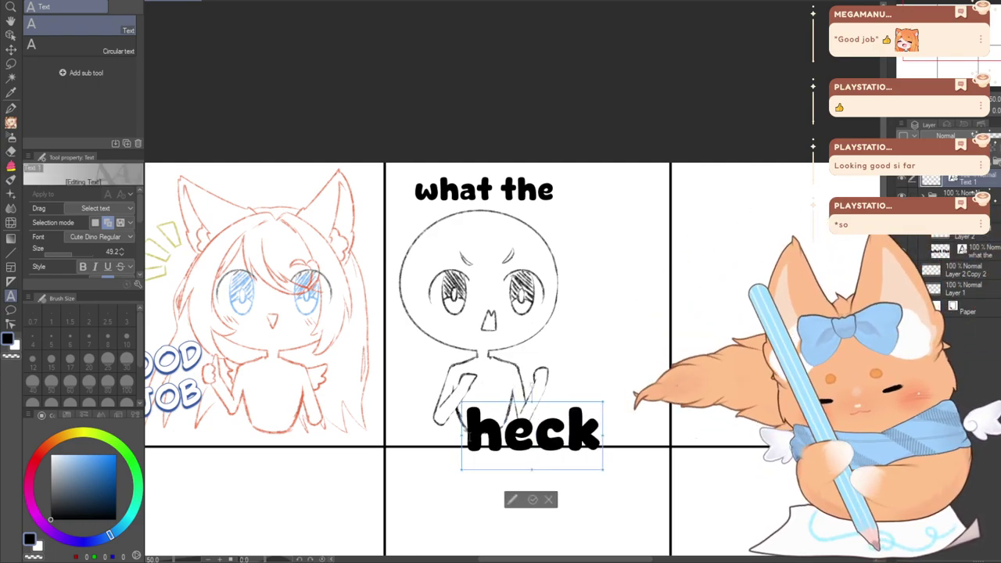
drag(468, 439, 595, 429)
text(HECKA)
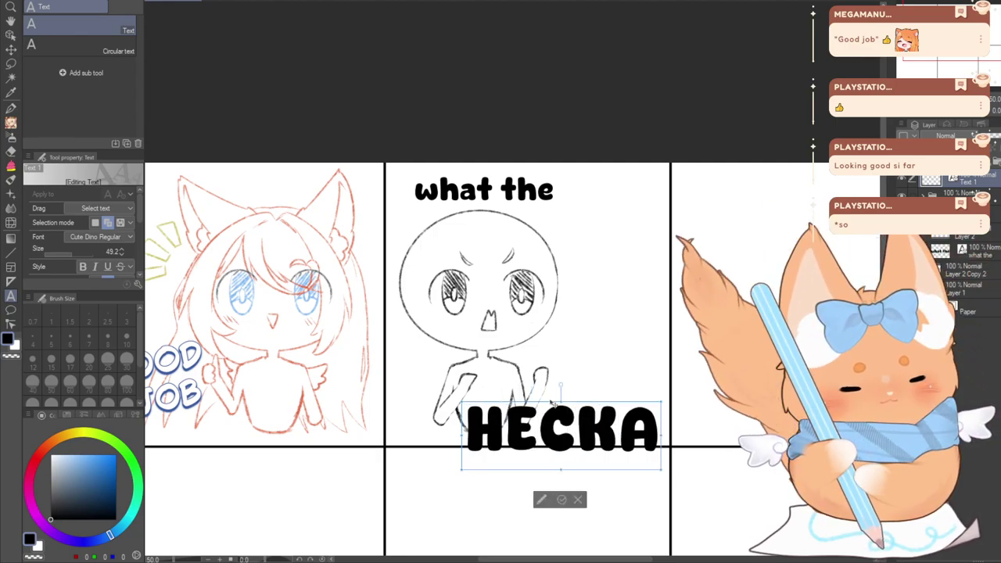
key(BackSpace)
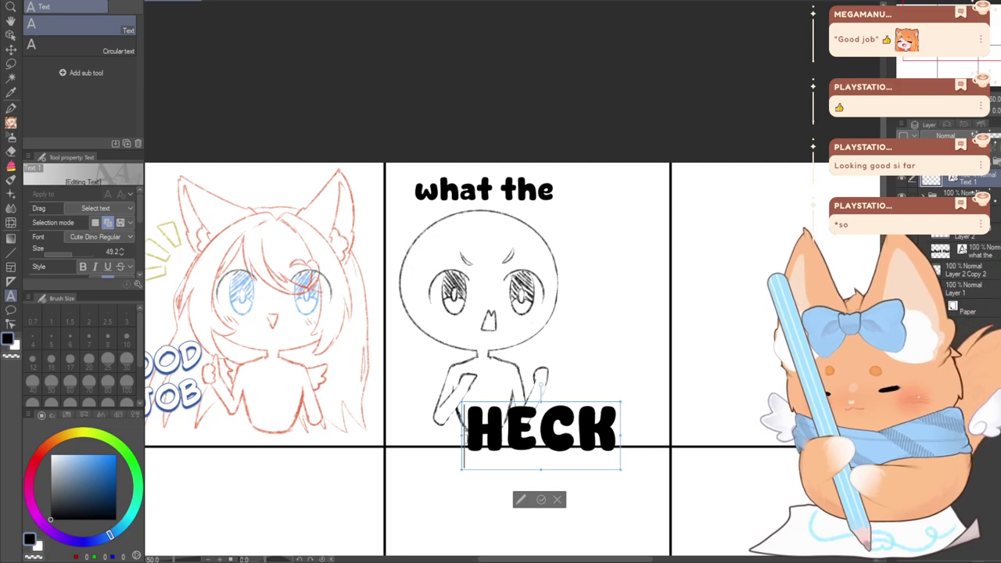
Set the size of the whole "HECK" text to 46.0
key(shift+Right)
key(shift+Right)
key(shift+Right)
key(shift+Right)
click(120, 254)
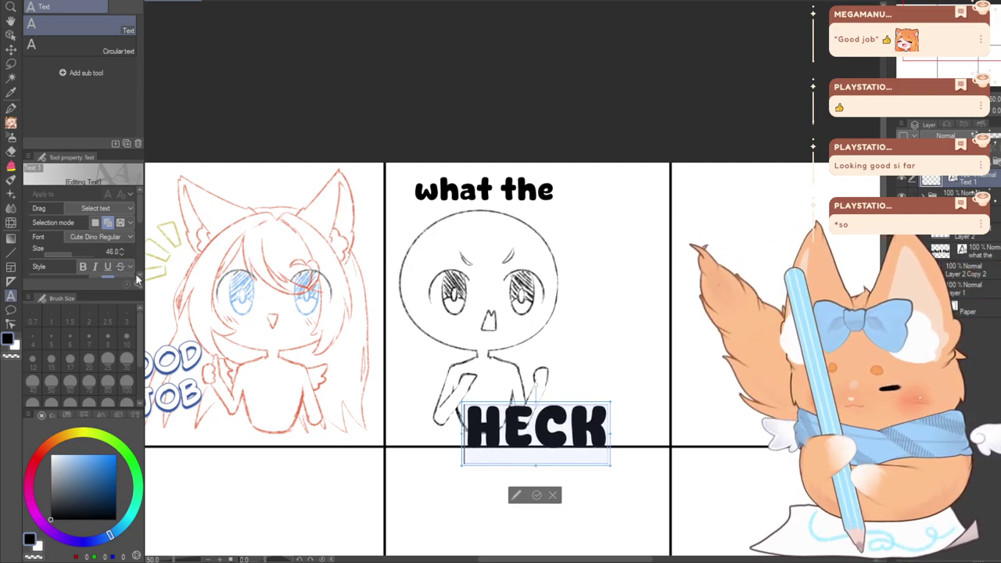
click(537, 495)
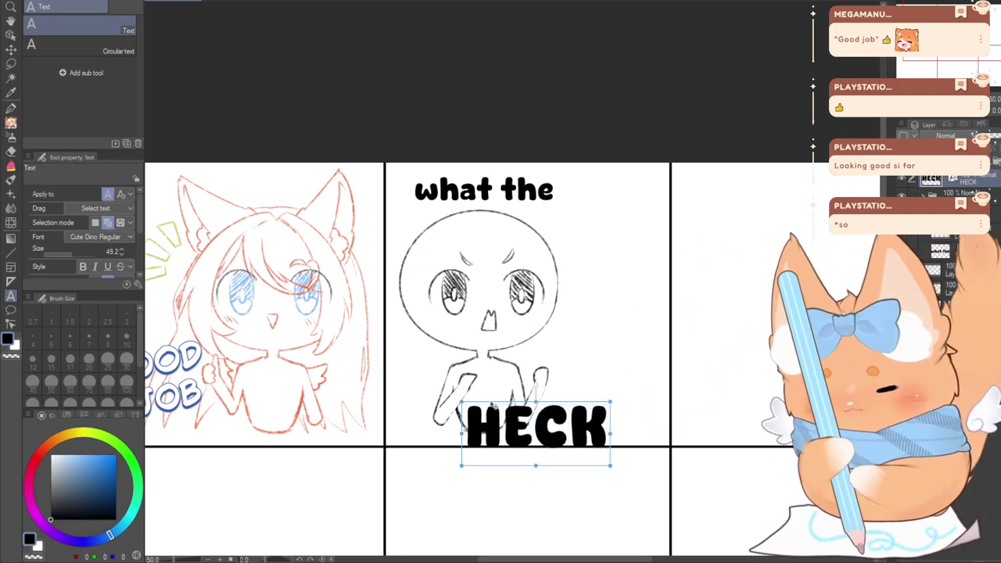
Move "HECK" up beneath "what the" and place its layer directly above the "what the" layer in the folder
drag(493, 404, 514, 206)
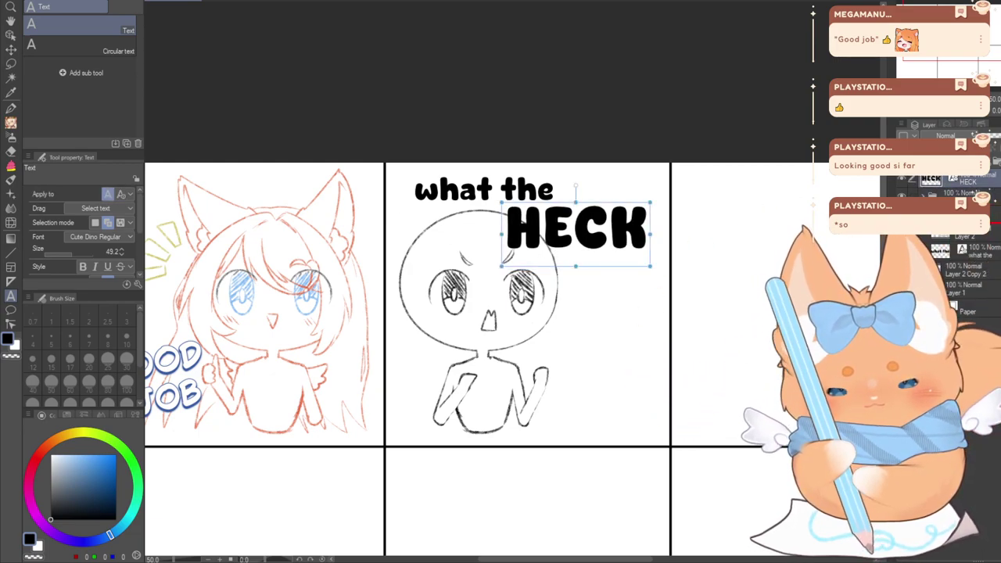
drag(939, 245, 939, 243)
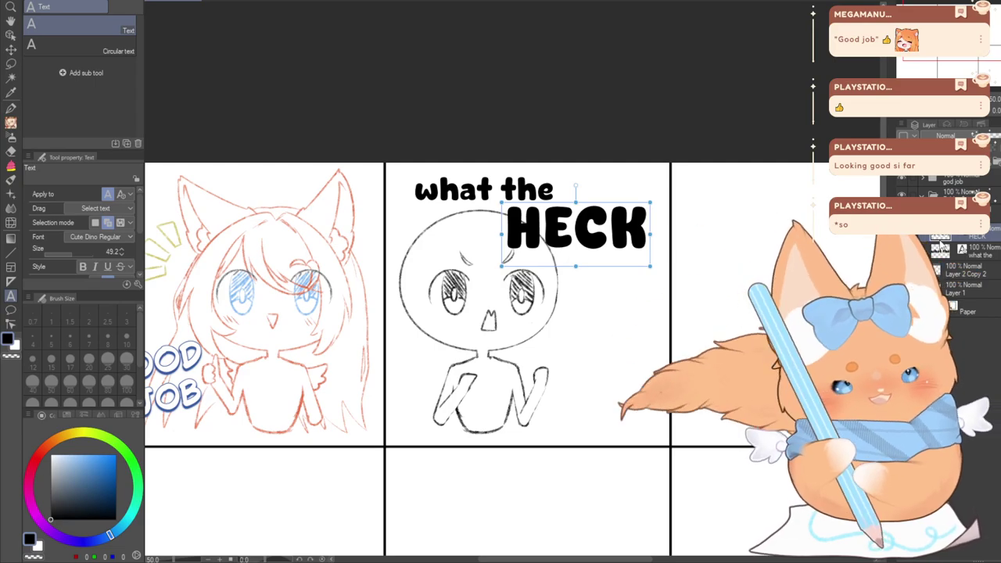
click(951, 265)
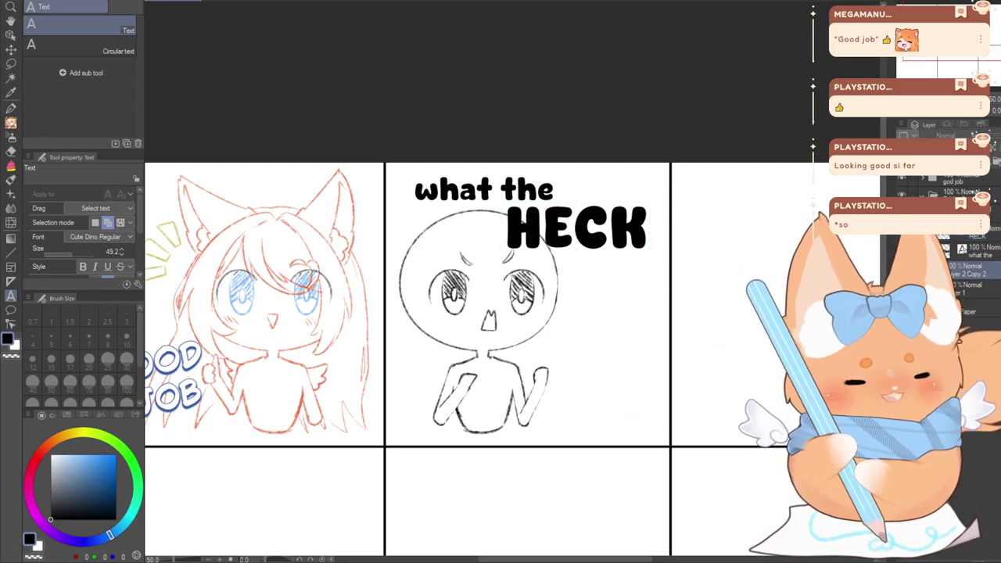
Move the "HECK" lettering down across the angry figure's lower body, just above the panel's bottom border
drag(485, 328, 542, 285)
click(956, 251)
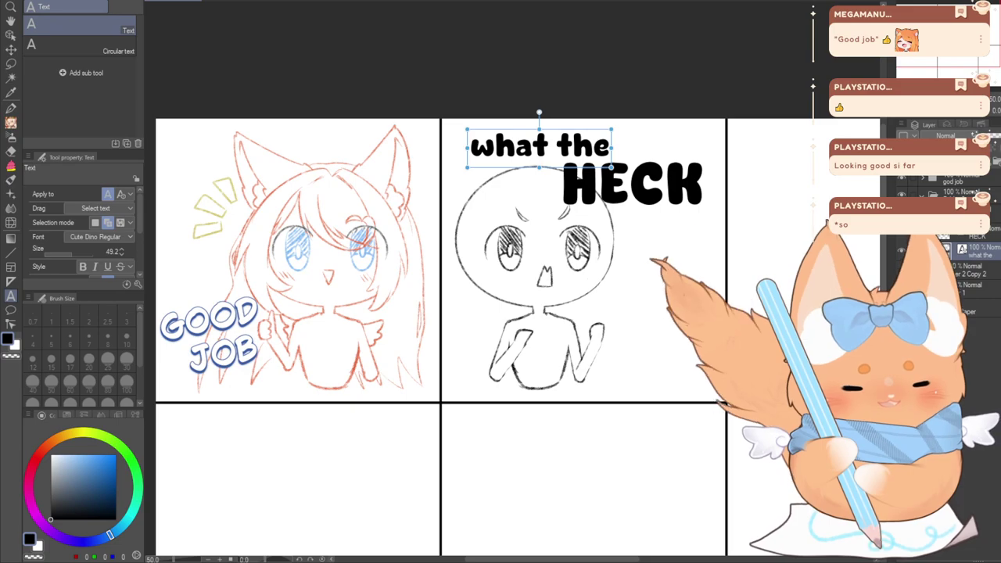
click(955, 237)
key(ctrl+t)
drag(589, 207, 545, 395)
click(556, 423)
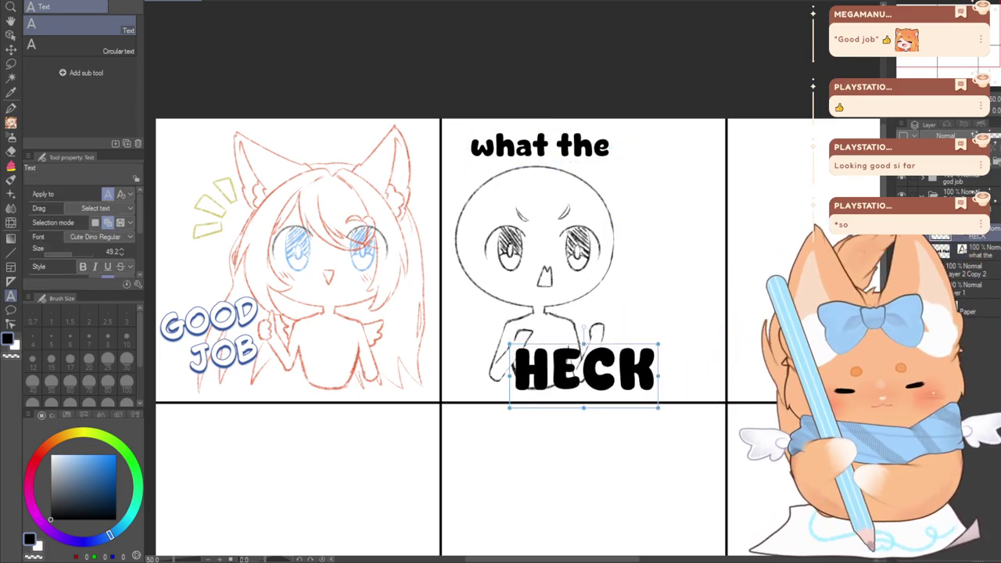
Shift "what the" horizontally so it lines up with the "HECK" lettering below
click(540, 145)
key(ctrl+t)
drag(539, 146, 585, 145)
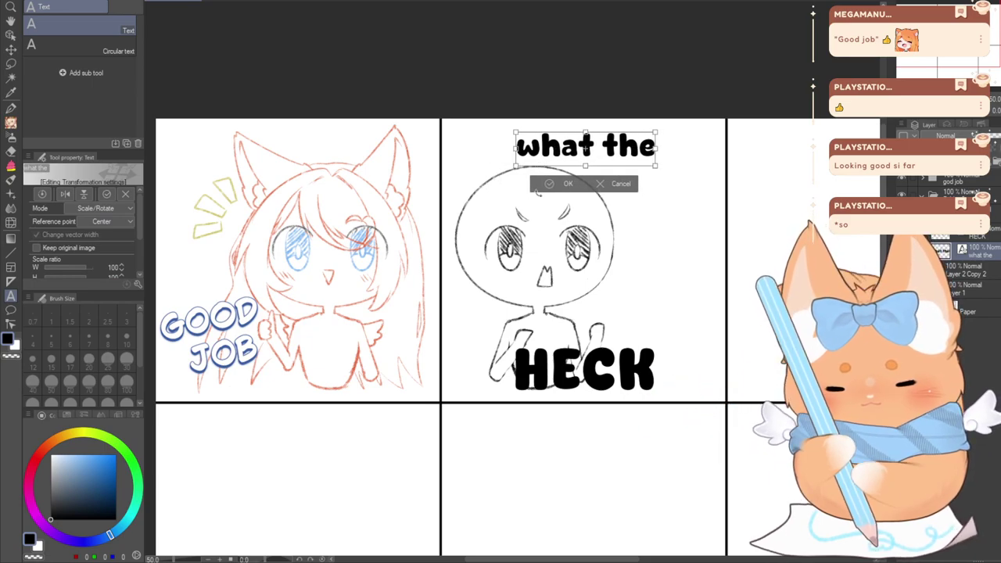
click(564, 187)
Try to scale the angry figure on Layer 2 to 105% and centre it between the two texts
click(955, 213)
key(ctrl+t)
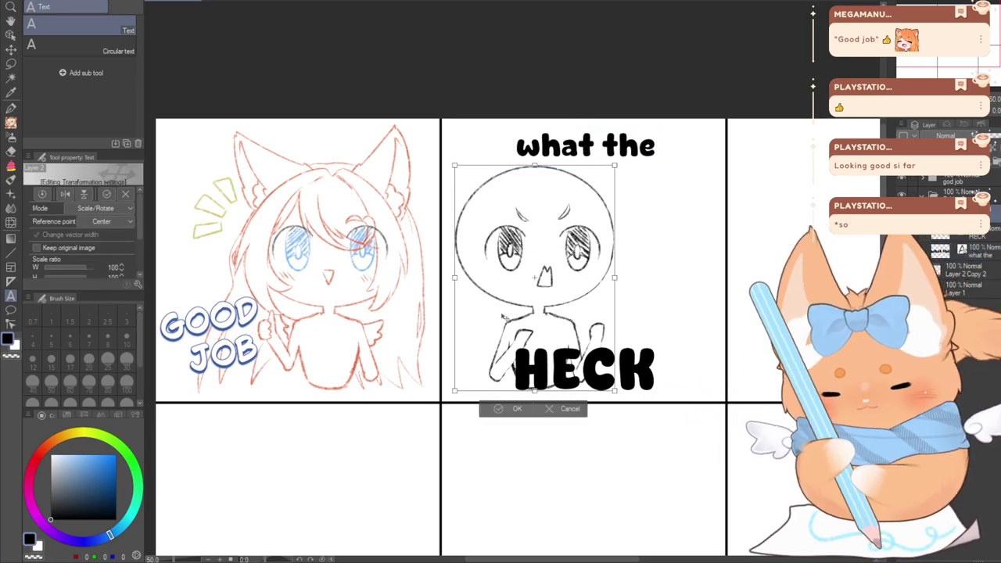
drag(504, 321, 541, 317)
mouse_move(492, 273)
mouse_down()
mouse_move(469, 277)
mouse_move(522, 301)
mouse_up()
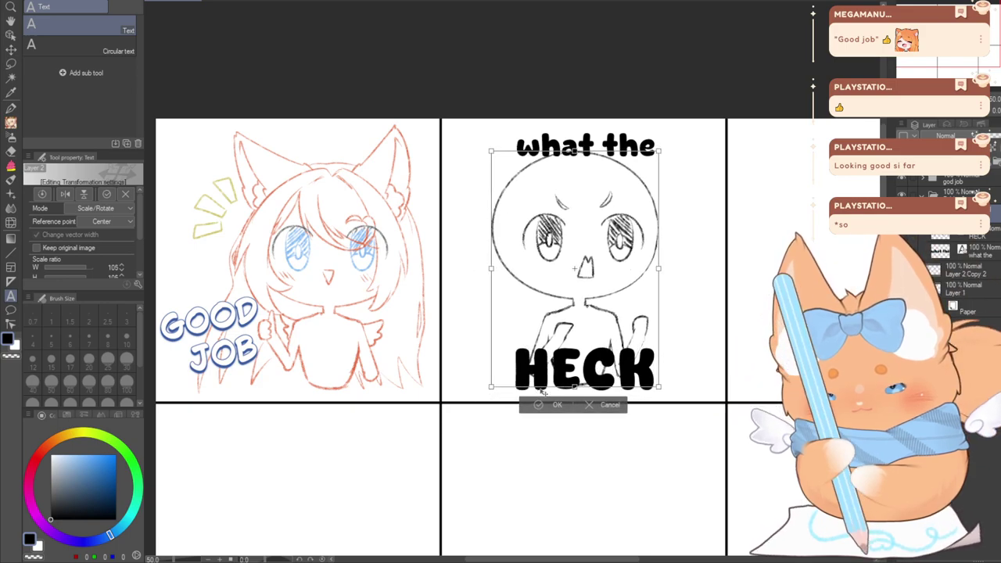
click(549, 404)
key(ctrl+z)
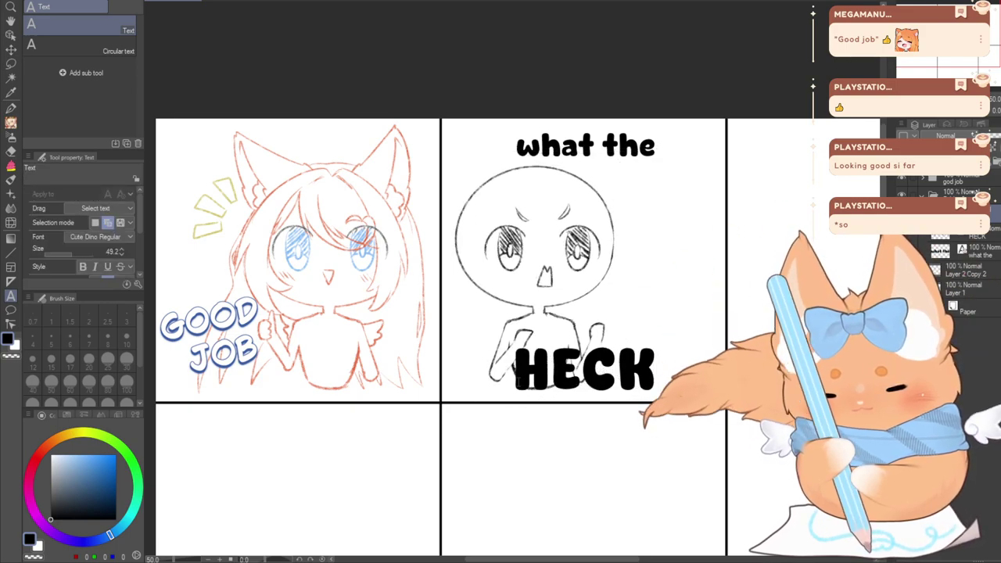
Try to sketch an anger mark beside the upper right of the head with the size 10 pencil
key(p)
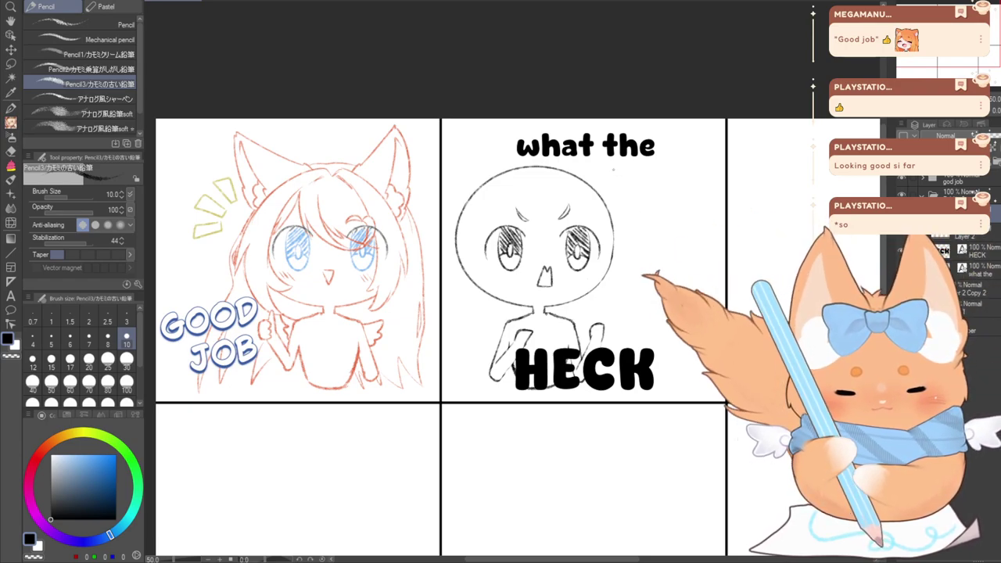
drag(610, 173, 611, 190)
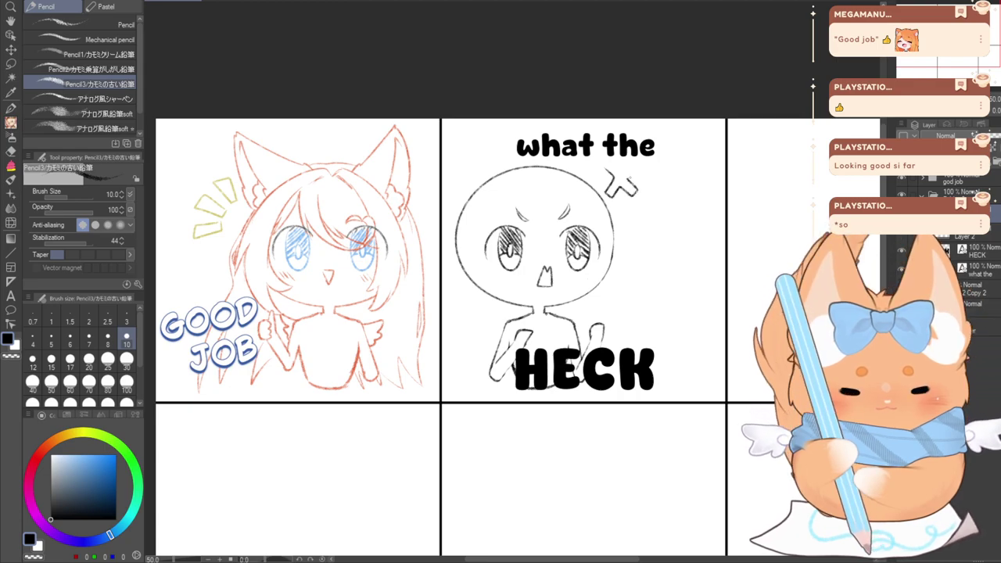
mouse_move(629, 181)
mouse_down()
mouse_move(637, 167)
mouse_move(604, 168)
mouse_up()
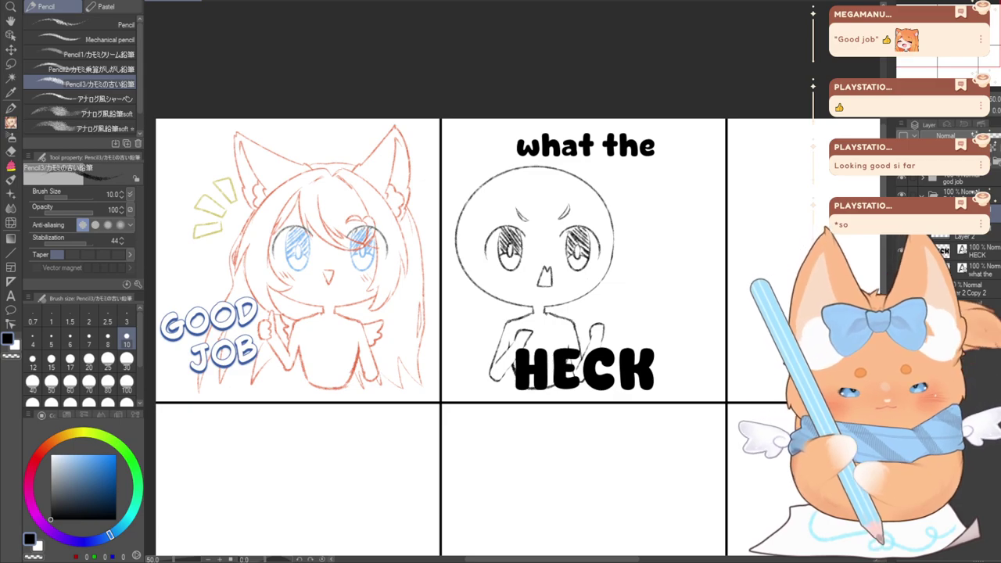
Try to sketch an inner line inside the angry figure's open mouth
drag(507, 294, 506, 229)
scroll(504, 222, up, 4)
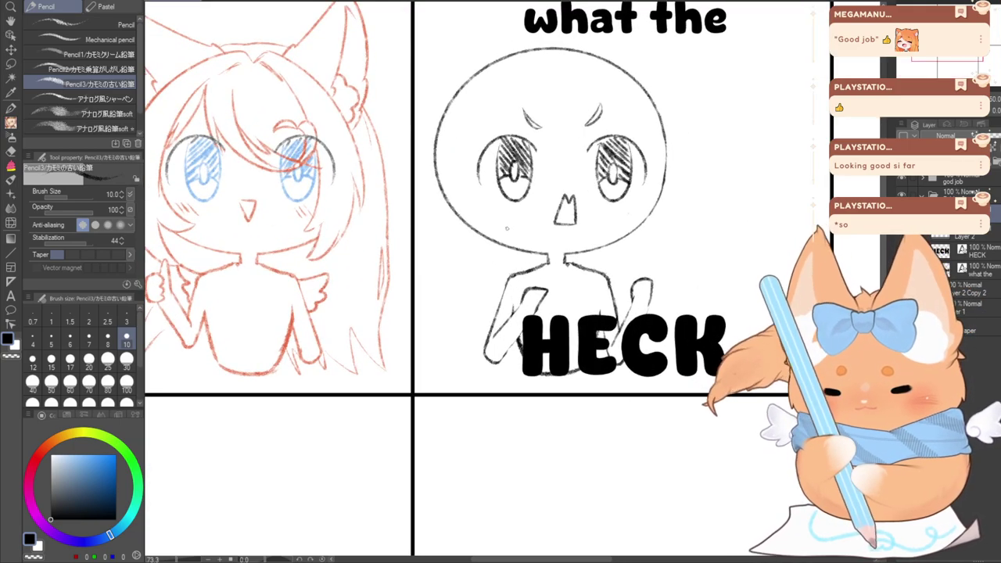
scroll(523, 252, up, 2)
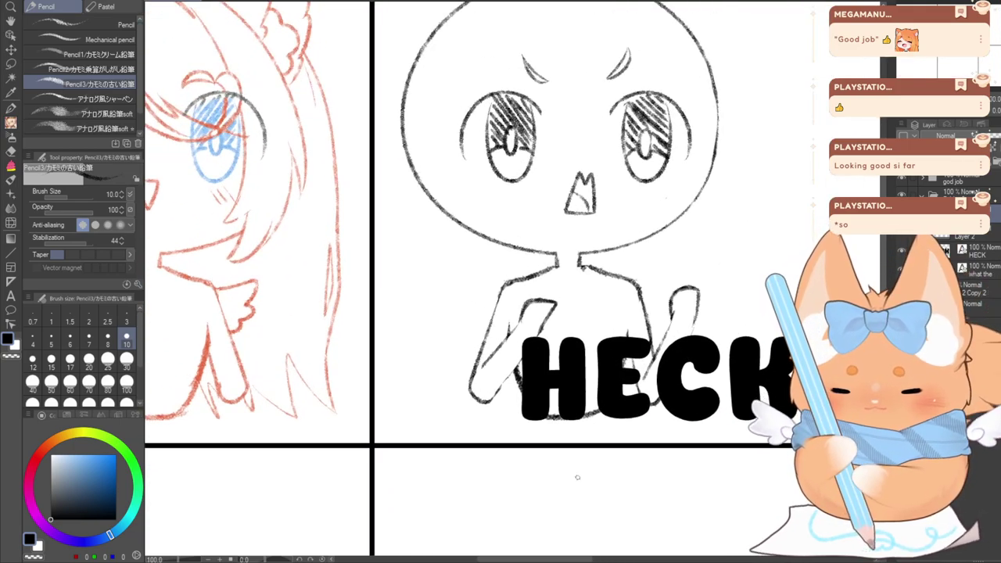
scroll(564, 495, down, 3)
key(ctrl+z)
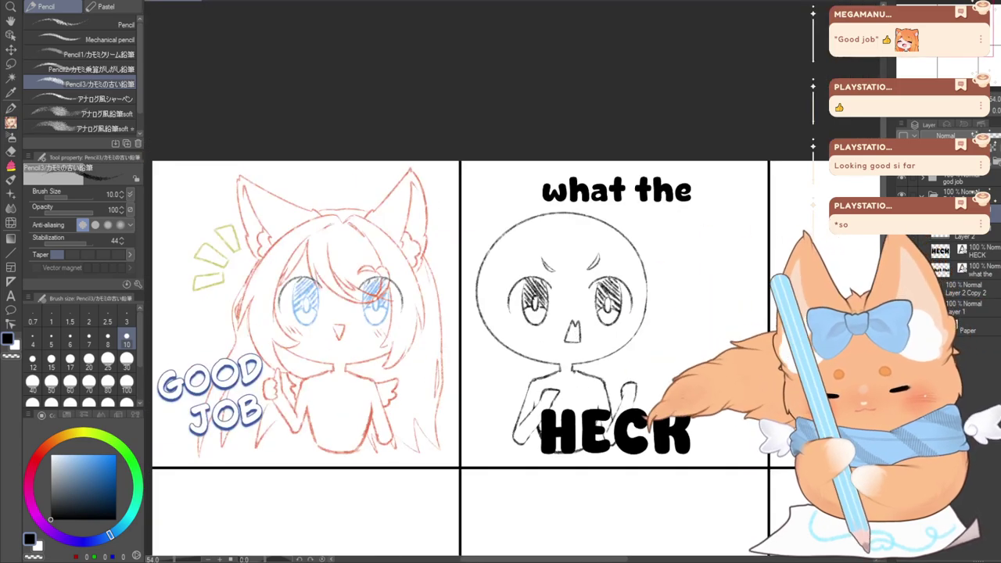
Sketch a small feathered wing on each shoulder of the angry figure and erase the strokes overlapping its body
drag(563, 499, 600, 379)
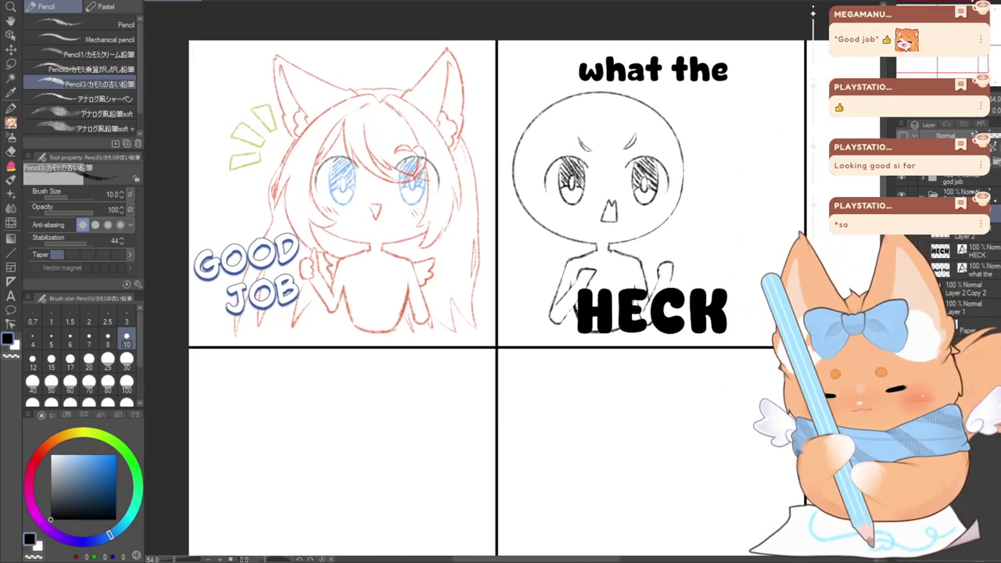
scroll(551, 221, up, 2)
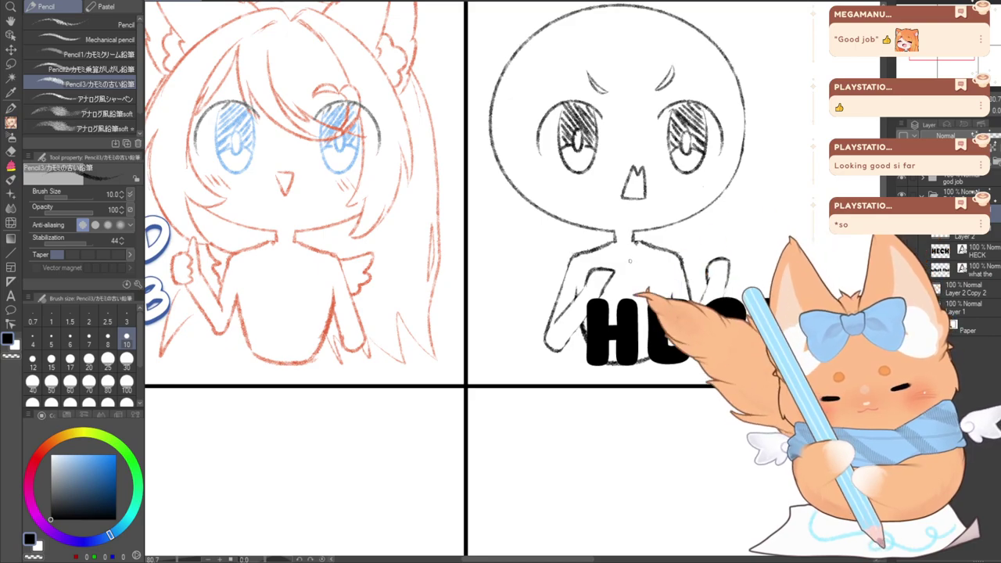
drag(628, 265, 573, 260)
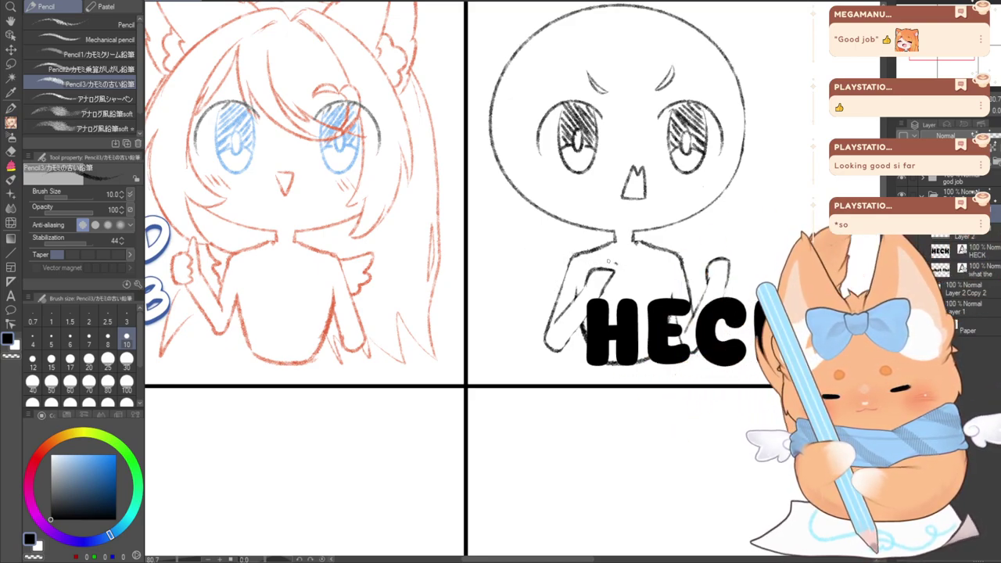
mouse_move(615, 262)
mouse_down()
mouse_move(555, 258)
mouse_move(559, 284)
mouse_up()
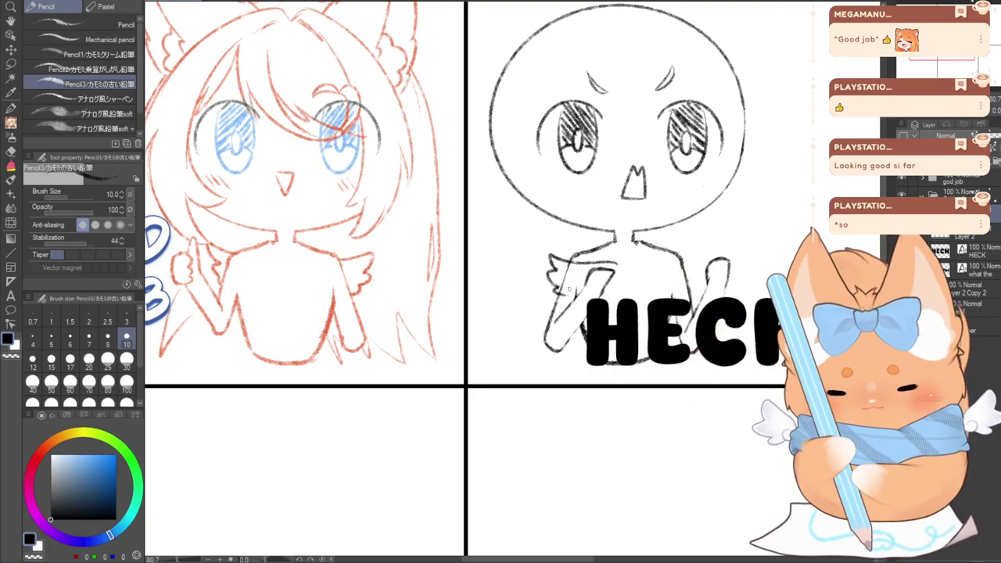
key(e)
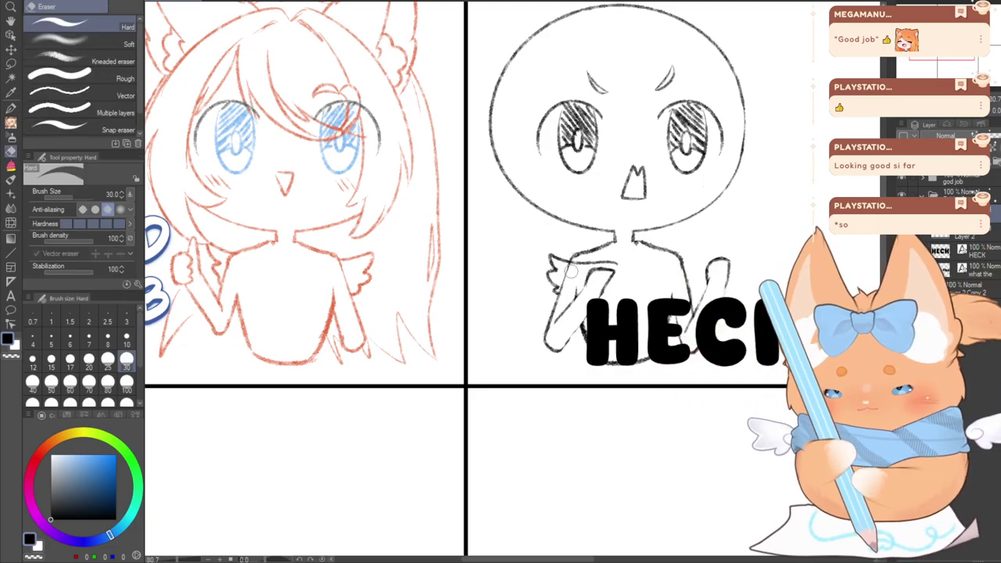
drag(617, 263, 599, 263)
click(11, 123)
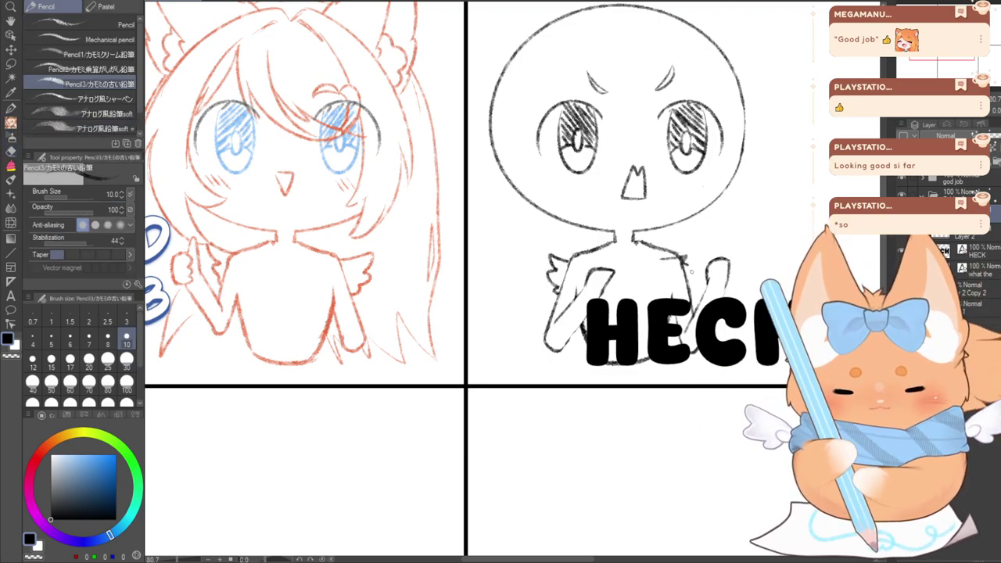
key(e)
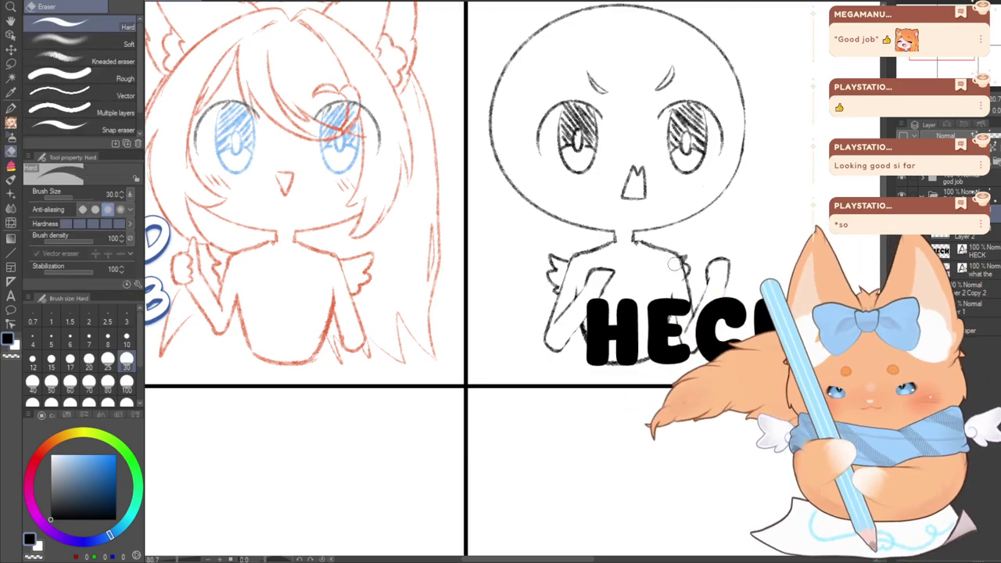
Sketch a curved, pointed tail with a scalloped tip marking behind the angry figure's left wing
click(11, 123)
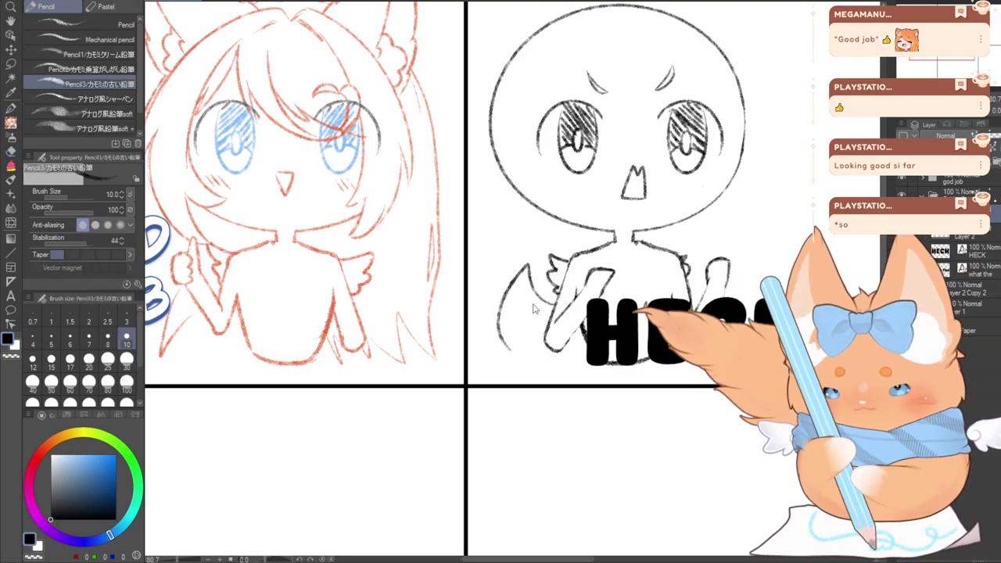
key(ctrl+z)
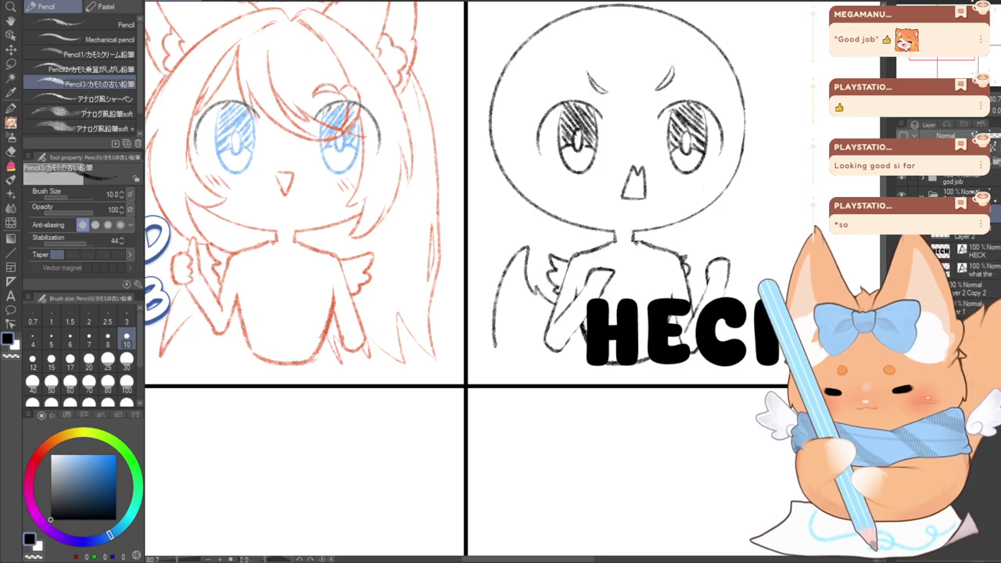
key(ctrl+z)
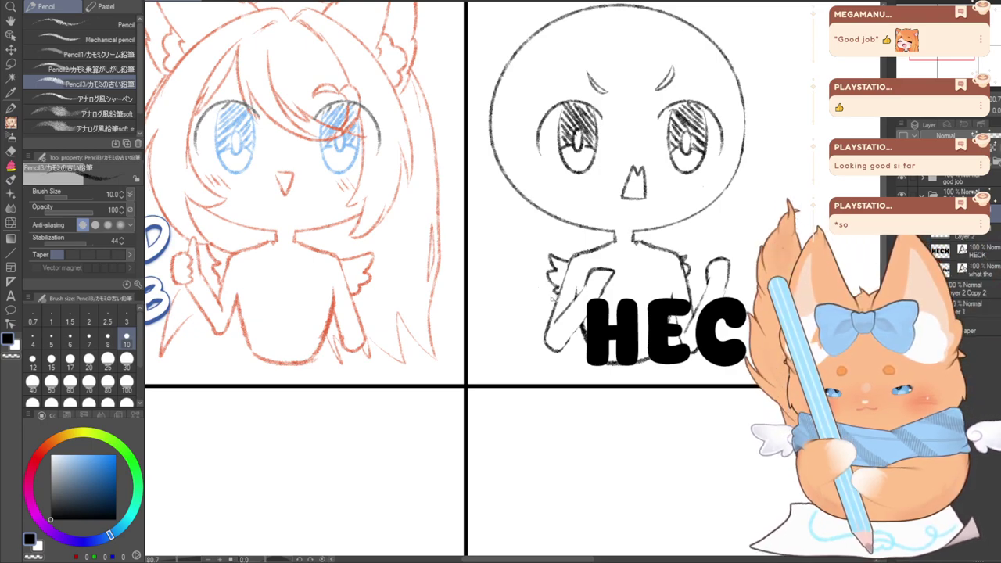
mouse_move(553, 297)
mouse_down()
mouse_move(510, 256)
mouse_move(493, 261)
mouse_move(481, 340)
mouse_up()
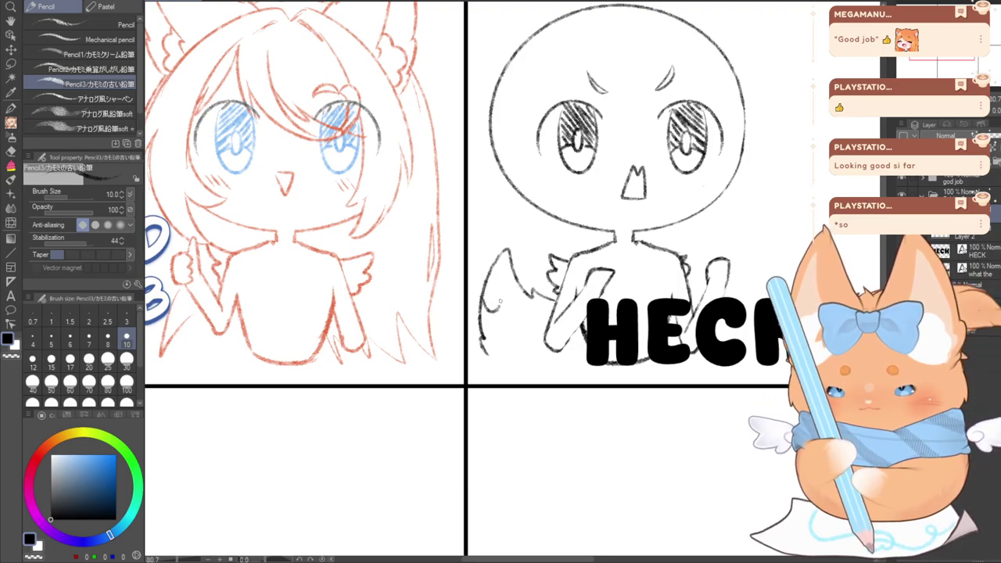
key(ctrl+z)
drag(484, 297, 514, 300)
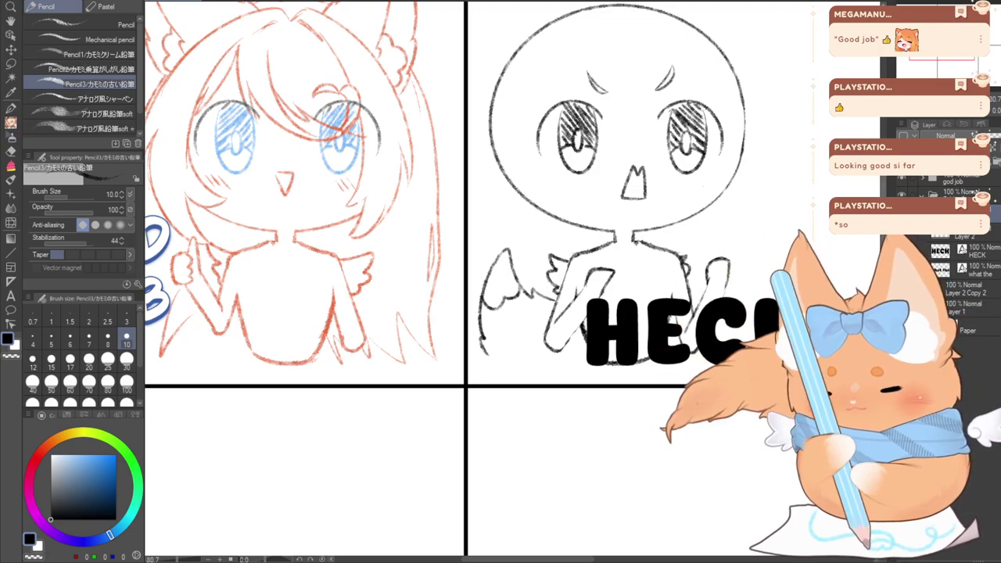
Hide the "HECK" and "what the" text layers
drag(547, 250, 471, 315)
click(901, 269)
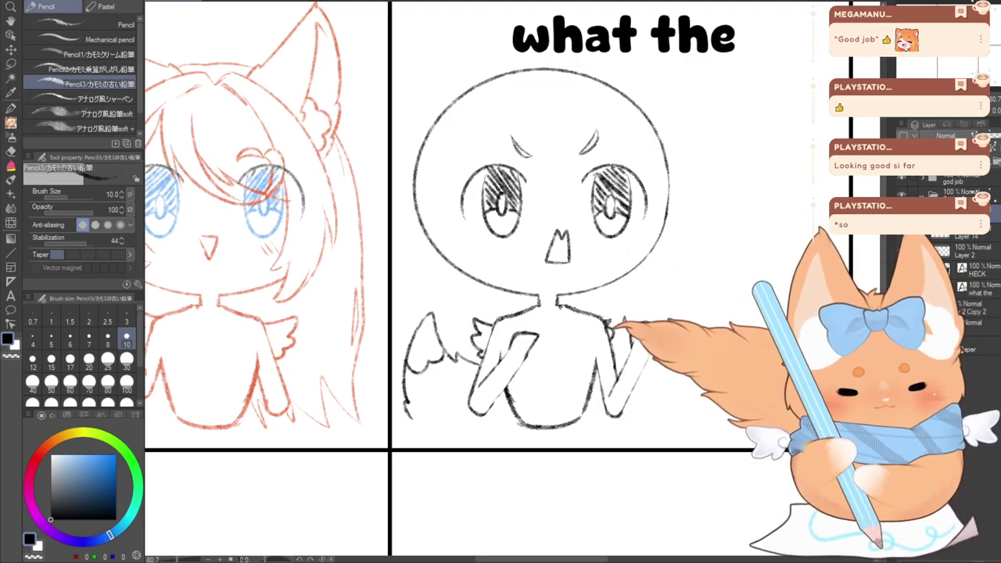
click(902, 287)
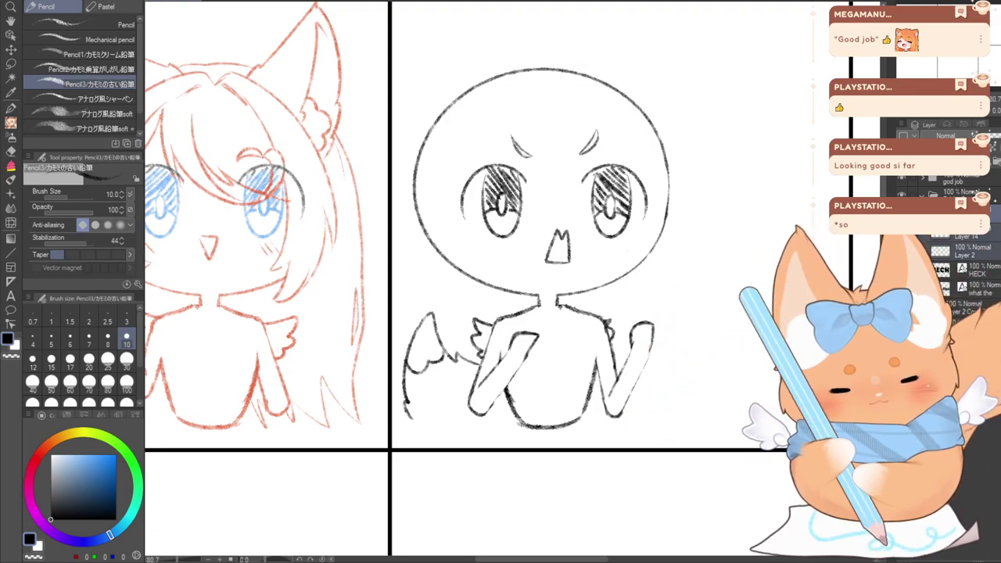
Move the angry figure with its wings and tail horizontally towards the middle of its panel
key(ctrl+t)
mouse_move(513, 374)
mouse_down()
mouse_move(610, 376)
mouse_move(519, 398)
mouse_move(500, 389)
mouse_up()
key(Return)
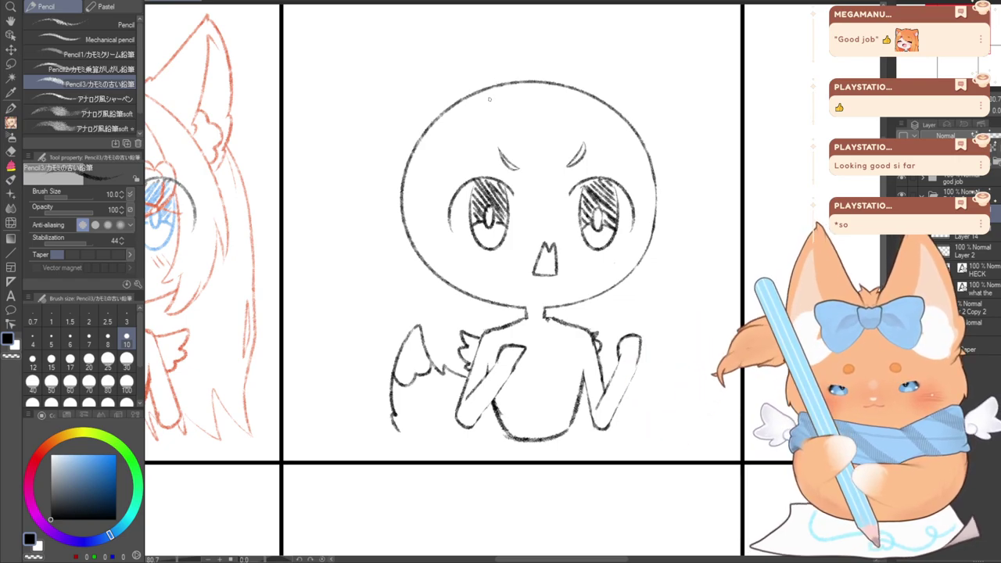
Sketch a fringe lock sweeping across the forehead with an inner strand, plus a heart-shaped ornament above the right eye
drag(488, 98, 517, 192)
key(ctrl+z)
mouse_move(493, 108)
mouse_down()
mouse_move(493, 149)
mouse_move(513, 205)
mouse_move(559, 215)
mouse_move(583, 176)
mouse_up()
key(ctrl+z)
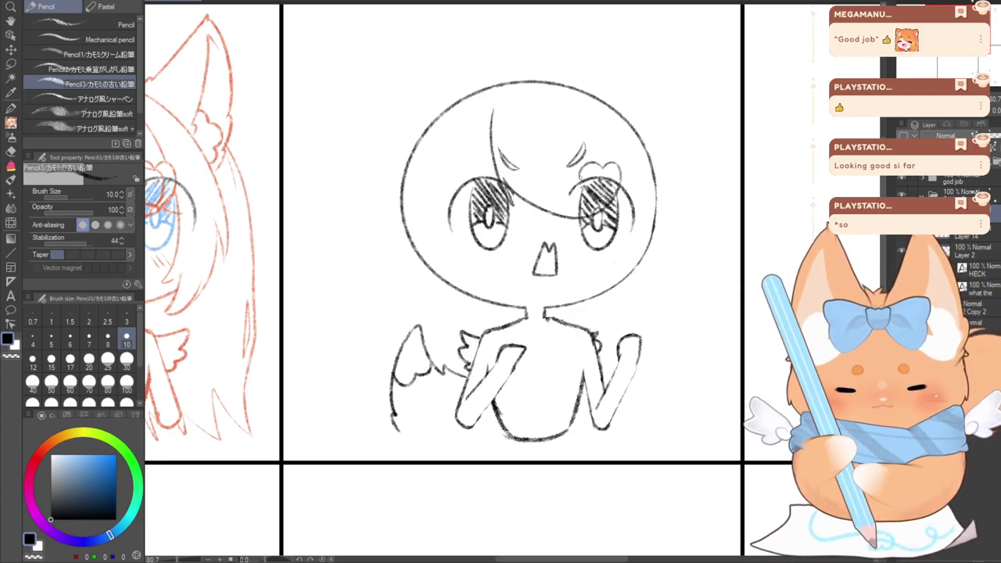
drag(601, 167, 613, 202)
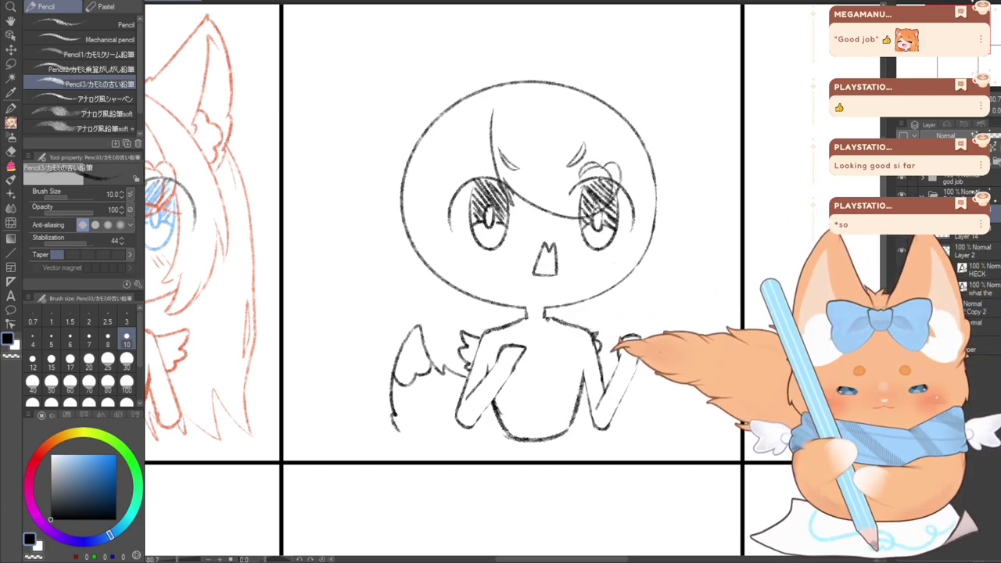
mouse_move(510, 130)
mouse_down()
mouse_move(544, 192)
mouse_move(577, 215)
mouse_up()
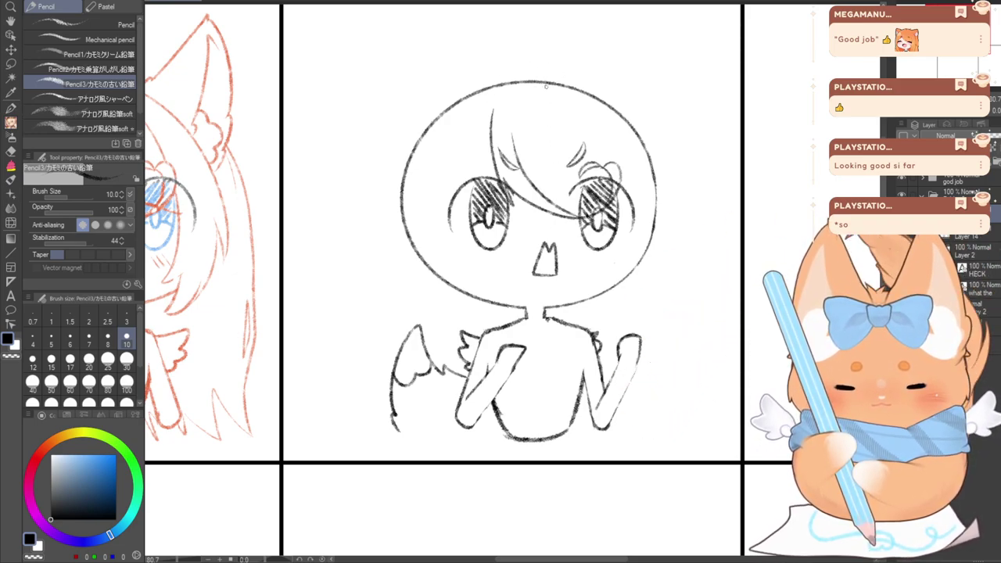
Sketch the hair's outer contour from the crown down just outside the right side of the head
drag(588, 84, 655, 178)
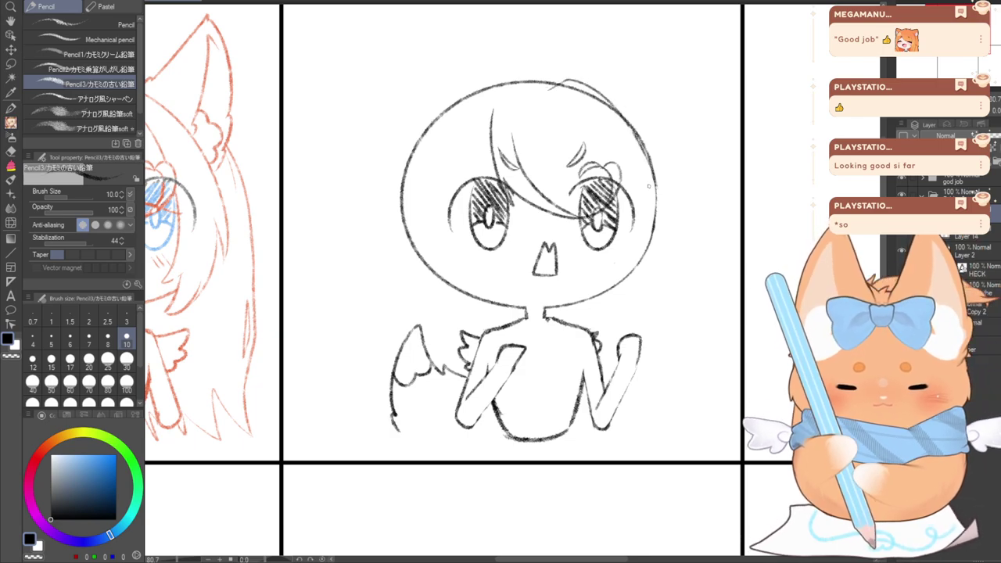
key(ctrl+z)
mouse_move(550, 89)
mouse_down()
mouse_move(600, 86)
mouse_move(670, 187)
mouse_up()
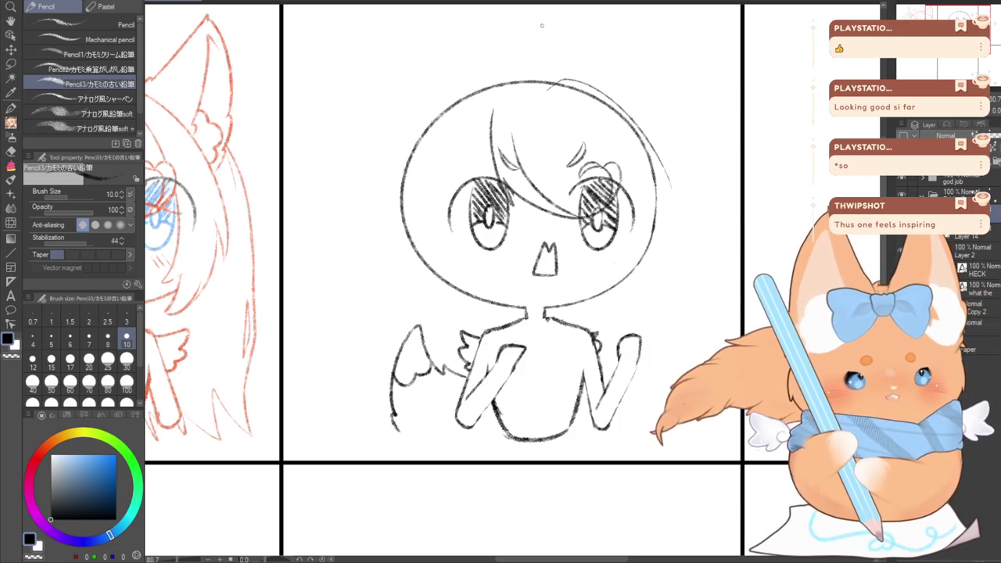
key(ctrl+z)
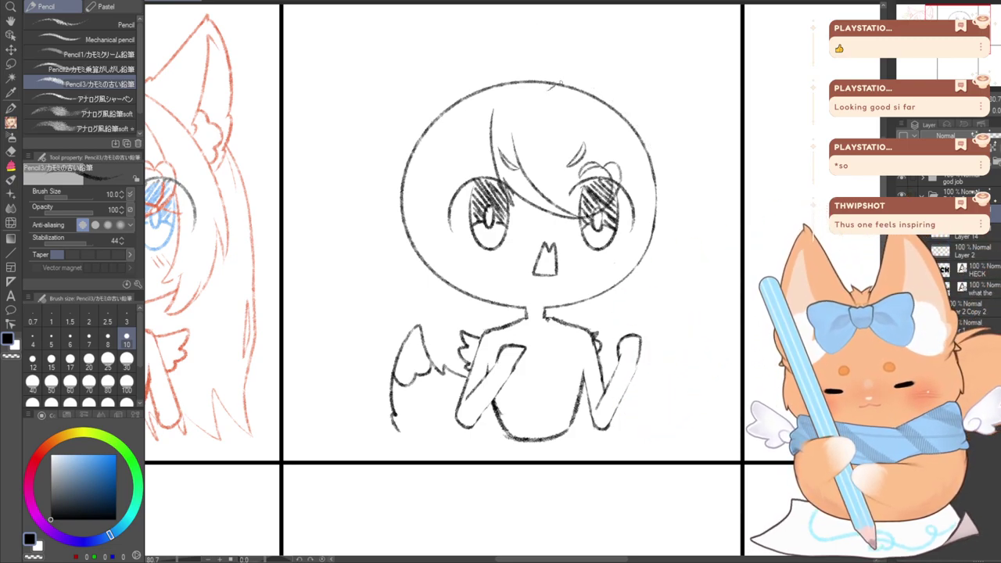
mouse_move(559, 83)
mouse_down()
mouse_move(583, 81)
mouse_move(668, 179)
mouse_move(667, 213)
mouse_up()
mouse_move(663, 171)
mouse_down()
mouse_move(670, 278)
mouse_move(655, 269)
mouse_up()
key(ctrl+z)
key(ctrl+z)
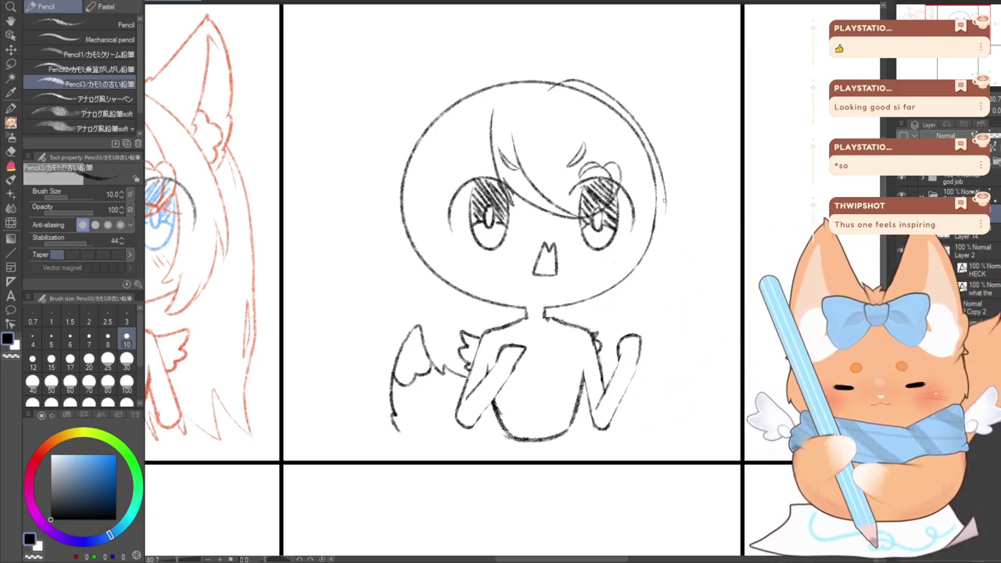
drag(666, 189, 654, 267)
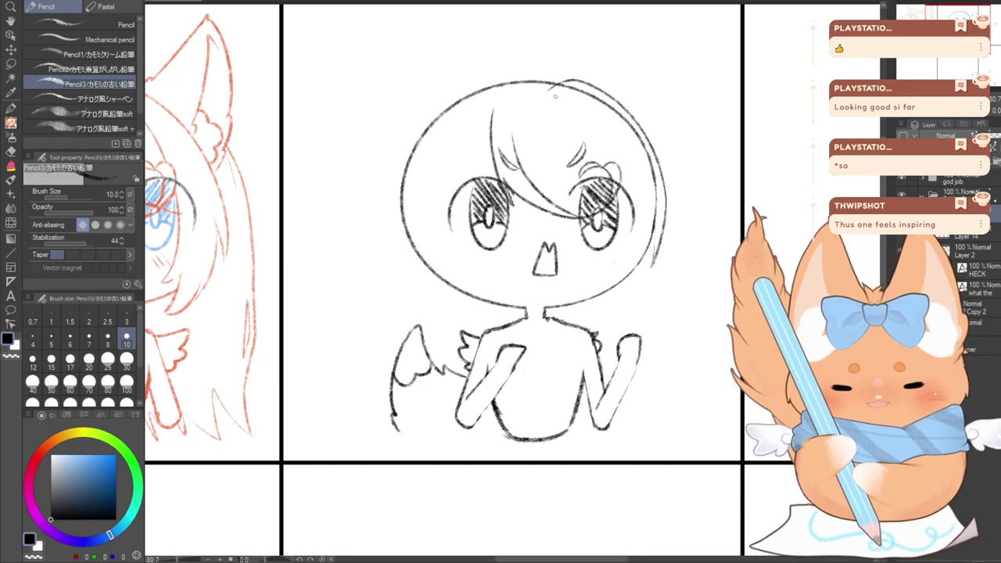
Sketch a small crown detail and a long side lock running from it to a pointed end beside the right cheek
mouse_move(566, 94)
mouse_down()
mouse_move(590, 103)
mouse_move(627, 247)
mouse_up()
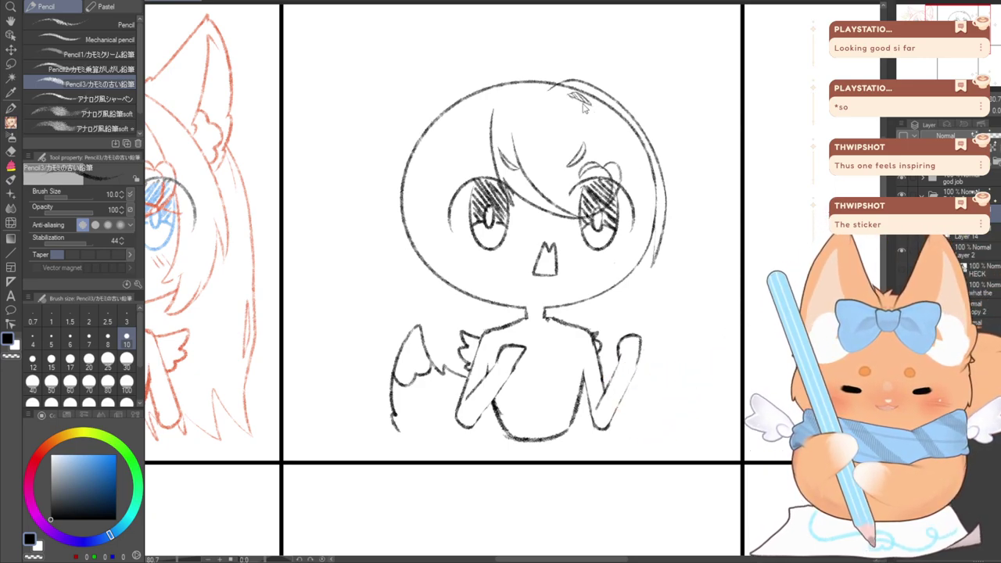
drag(587, 102, 637, 249)
key(ctrl+z)
mouse_move(582, 98)
mouse_down()
mouse_move(602, 118)
mouse_move(620, 259)
mouse_move(642, 230)
mouse_move(624, 297)
mouse_up()
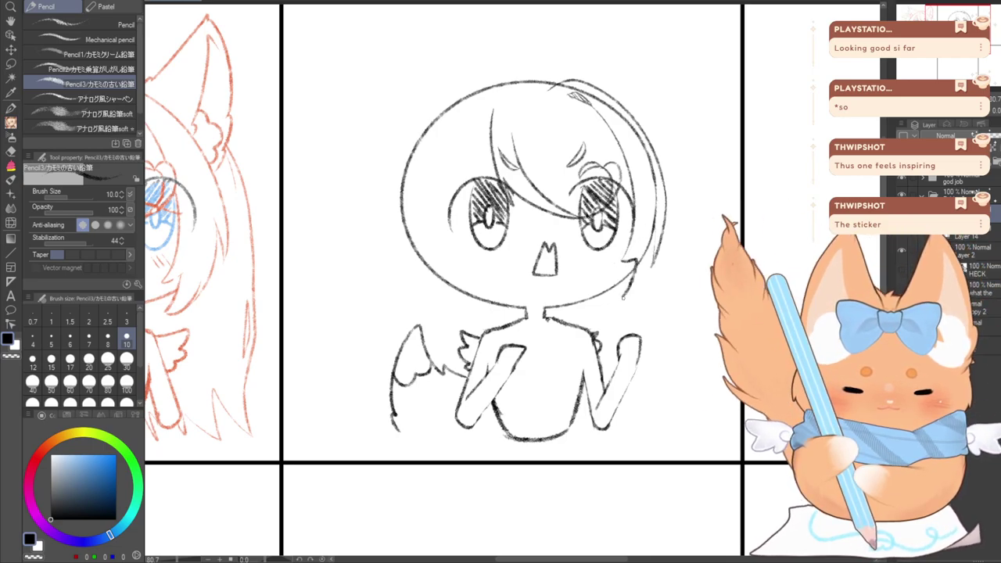
Sketch a wider outer hair strand with pointed tips along the right side of the head
mouse_move(582, 79)
mouse_down()
mouse_move(624, 103)
mouse_move(691, 243)
mouse_move(658, 280)
mouse_up()
key(ctrl+z)
mouse_move(584, 82)
mouse_down()
mouse_move(685, 195)
mouse_move(674, 259)
mouse_up()
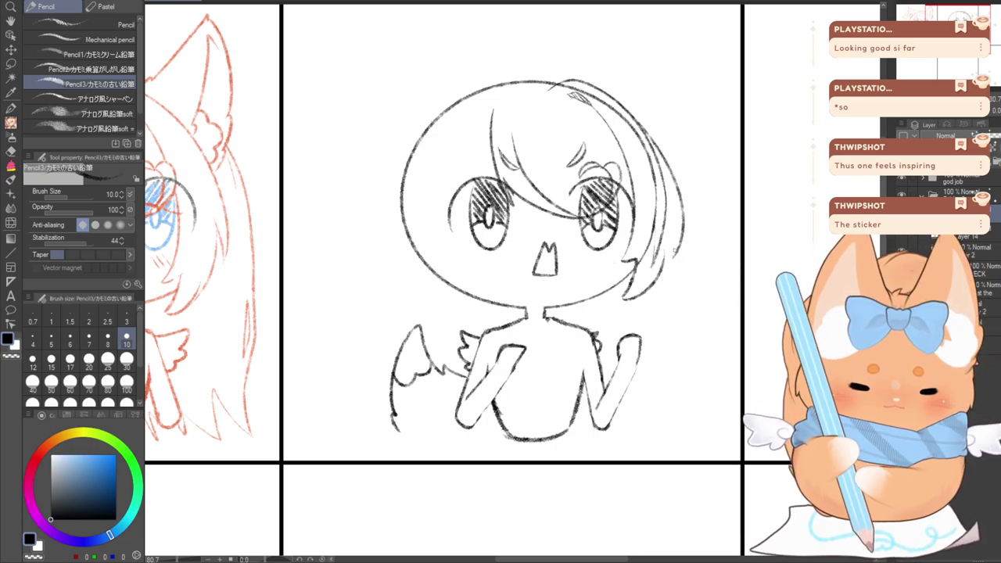
drag(675, 214, 667, 256)
key(ctrl+z)
drag(673, 217, 665, 266)
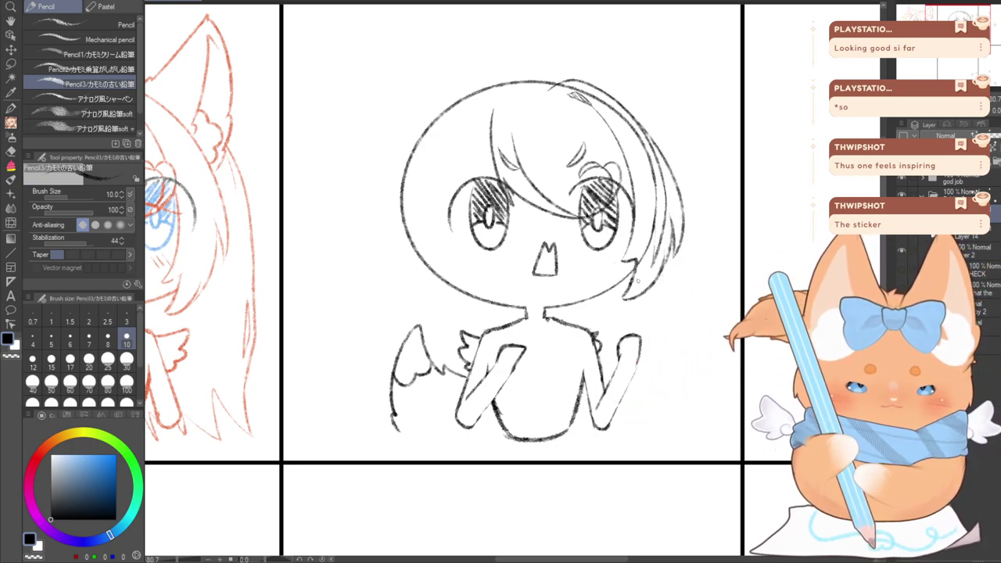
Erase the overlapping inner contour and the pointed outer strand from the right side of the hair
key(e)
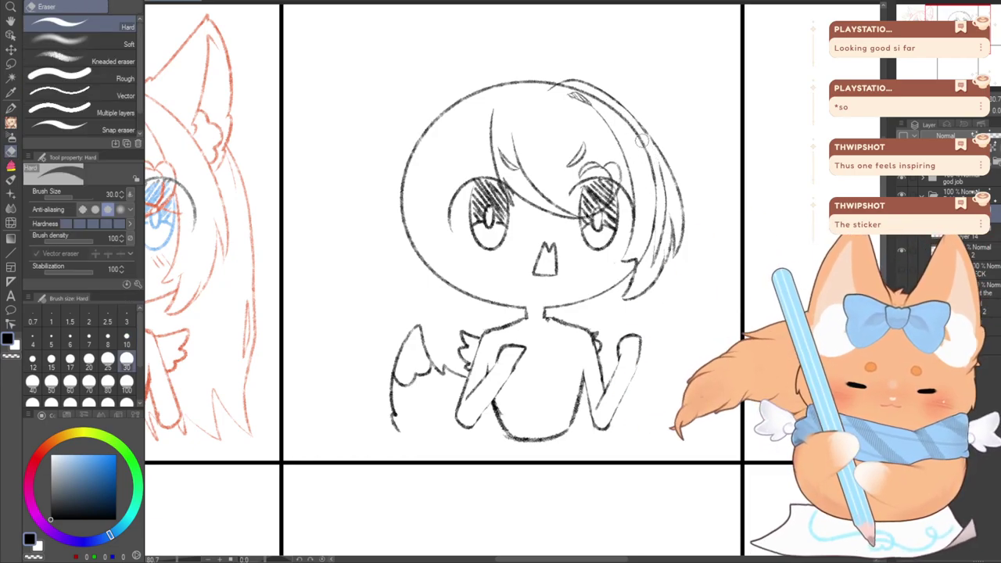
mouse_move(641, 139)
mouse_down()
mouse_move(666, 213)
mouse_move(650, 263)
mouse_up()
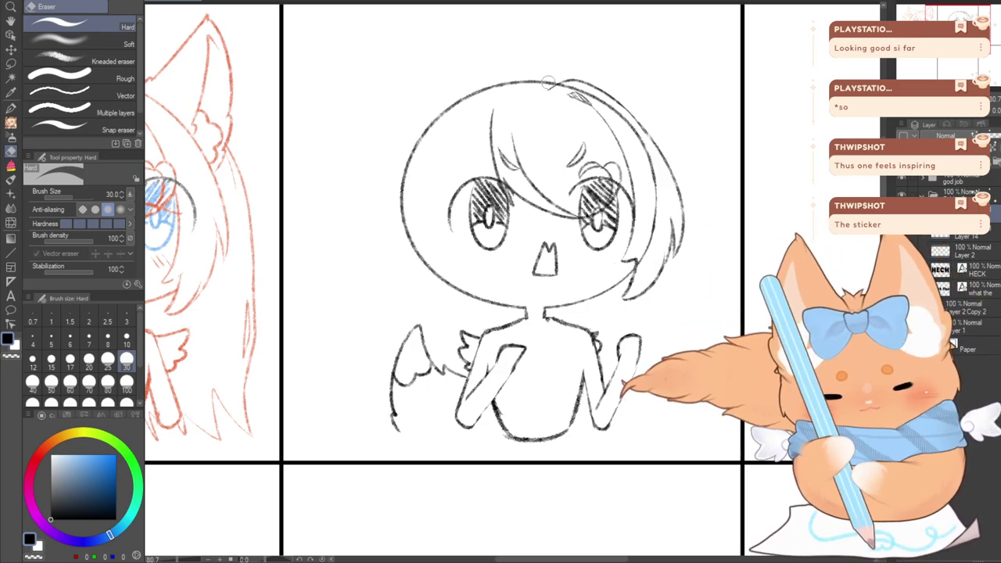
click(12, 122)
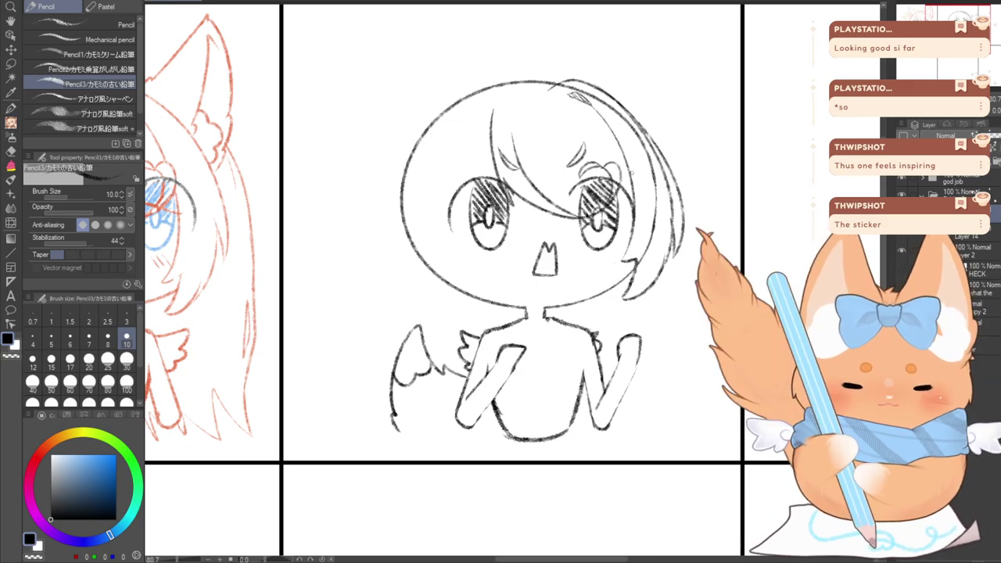
click(11, 151)
drag(648, 124, 663, 155)
drag(627, 103, 646, 139)
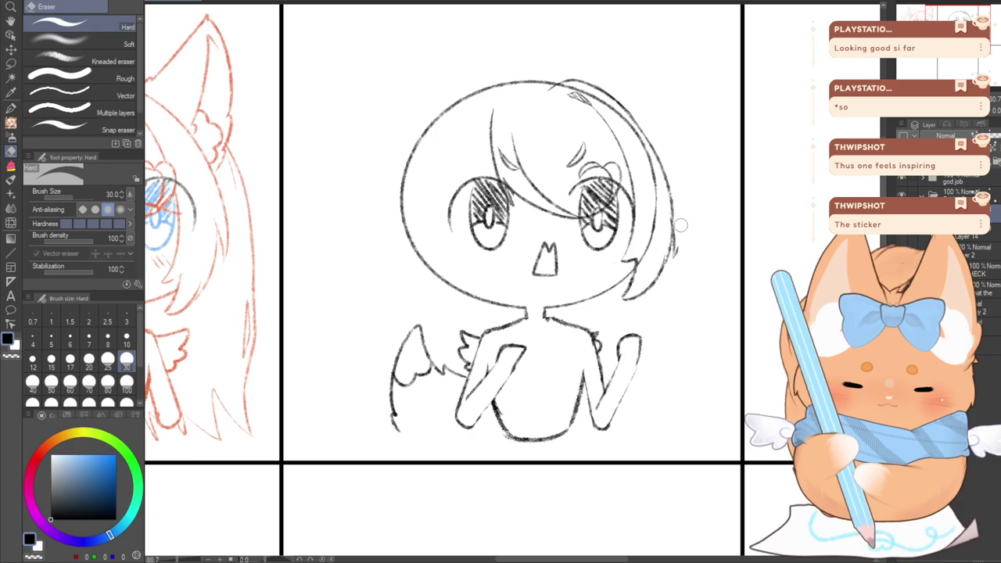
drag(678, 238, 677, 258)
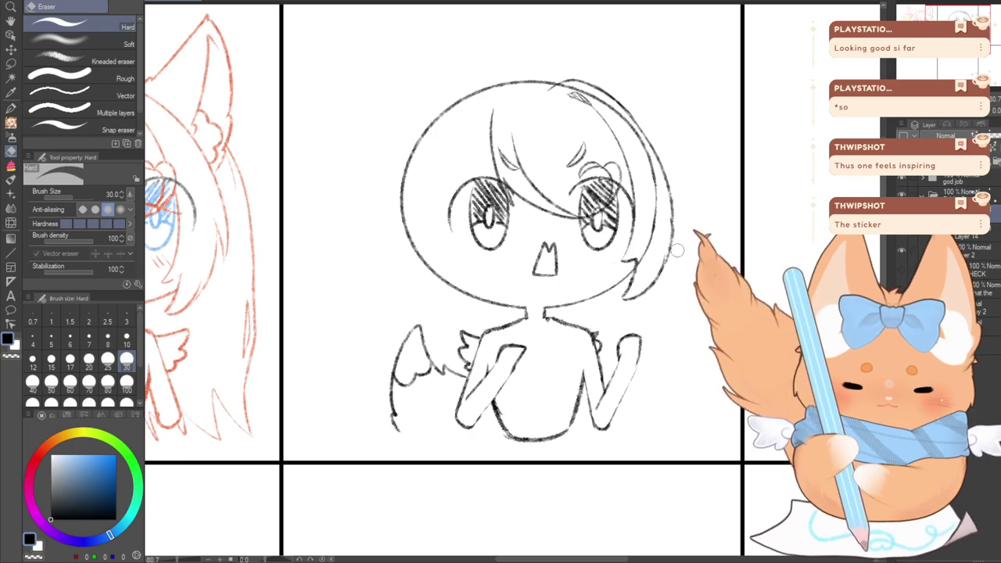
Try to sketch another outer hair strand from the crown down the right side of the head
click(11, 122)
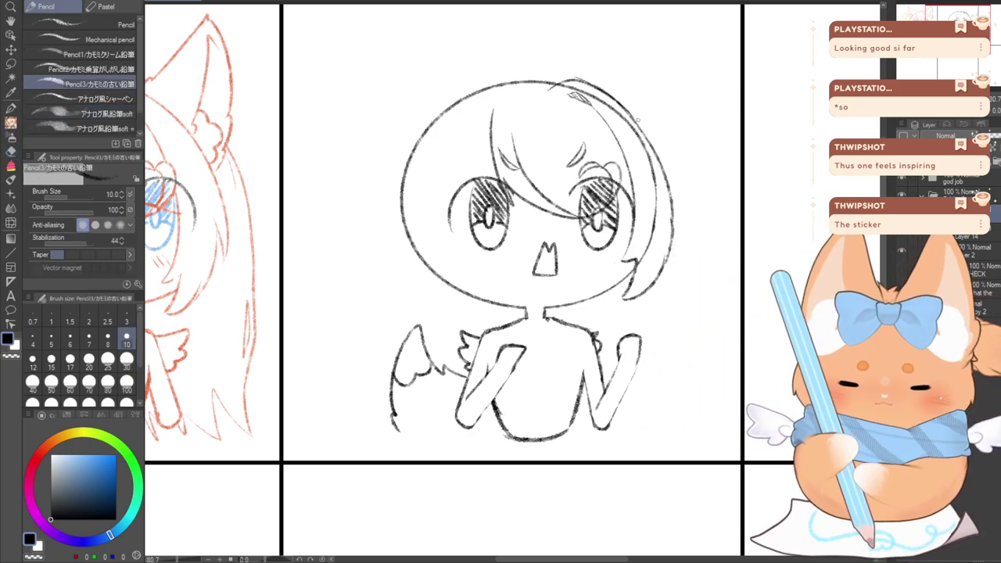
drag(637, 120, 678, 245)
key(ctrl+z)
drag(577, 80, 676, 180)
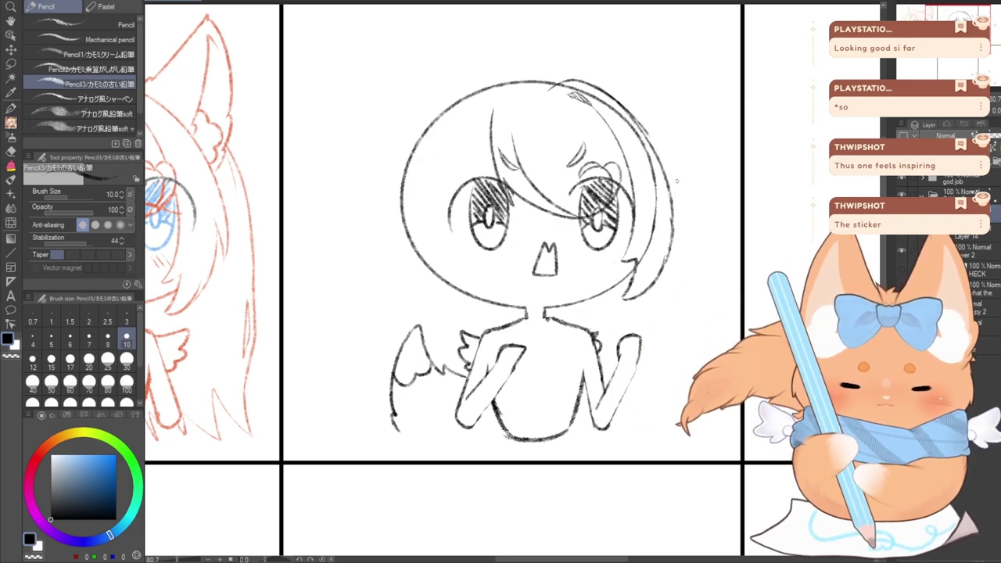
drag(650, 138, 671, 275)
key(ctrl+z)
key(ctrl+z)
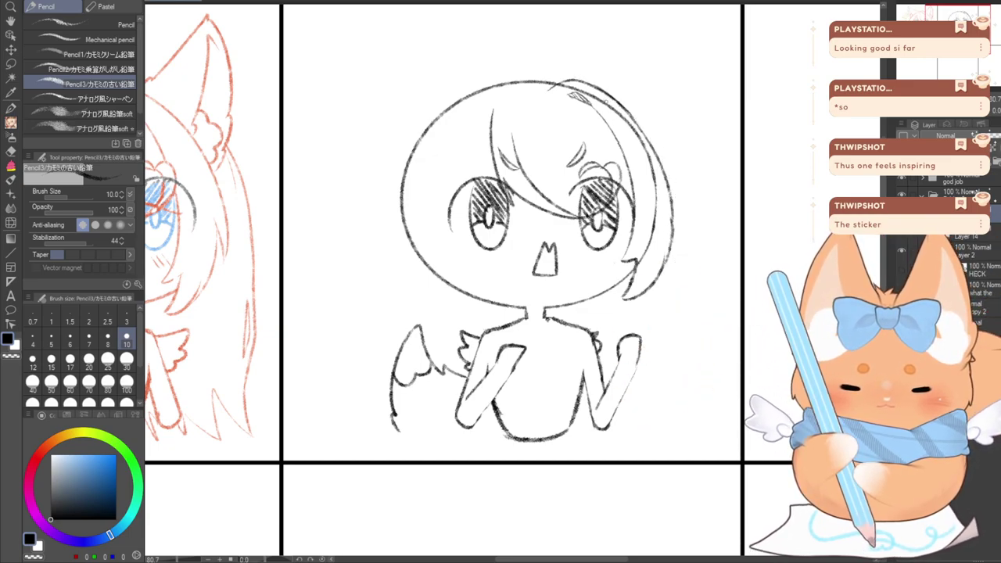
Sketch the outer hair strand from the crown to a pointed tip beside the right cheek and erase the overlapping head contour
mouse_move(583, 79)
mouse_down()
mouse_move(674, 206)
mouse_move(672, 256)
mouse_move(599, 89)
mouse_move(676, 266)
mouse_up()
key(ctrl+z)
key(ctrl+z)
key(ctrl+z)
mouse_move(575, 78)
mouse_down()
mouse_move(640, 119)
mouse_move(671, 268)
mouse_up()
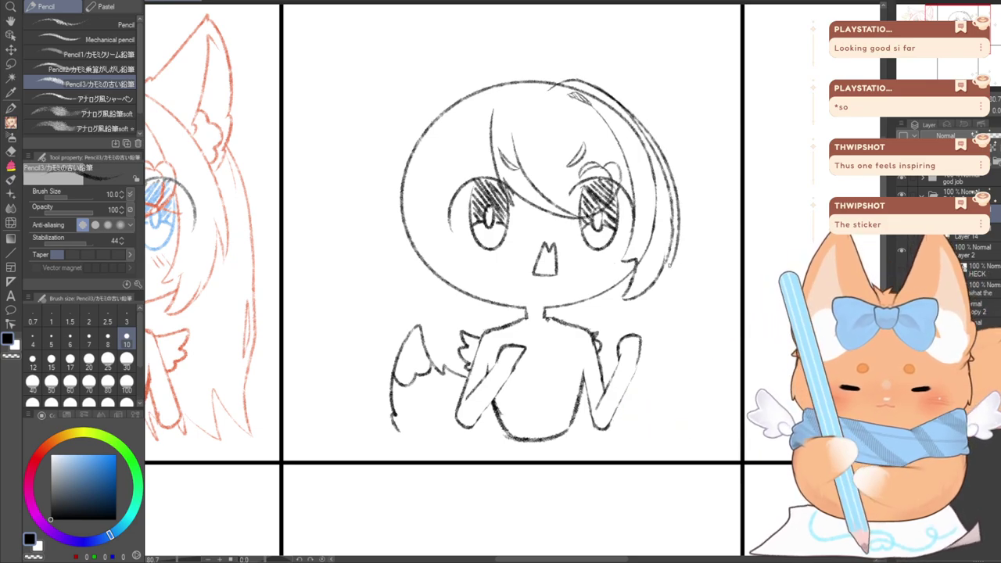
key(e)
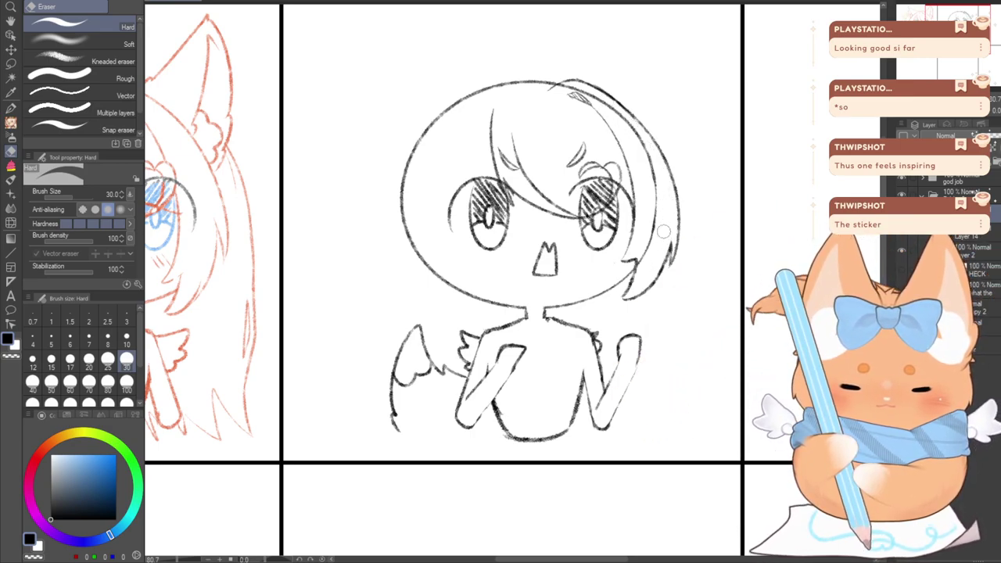
Sketch another pass over the inner lock on the right side of the head and erase its upper section below the crown
click(12, 126)
drag(439, 59, 496, 51)
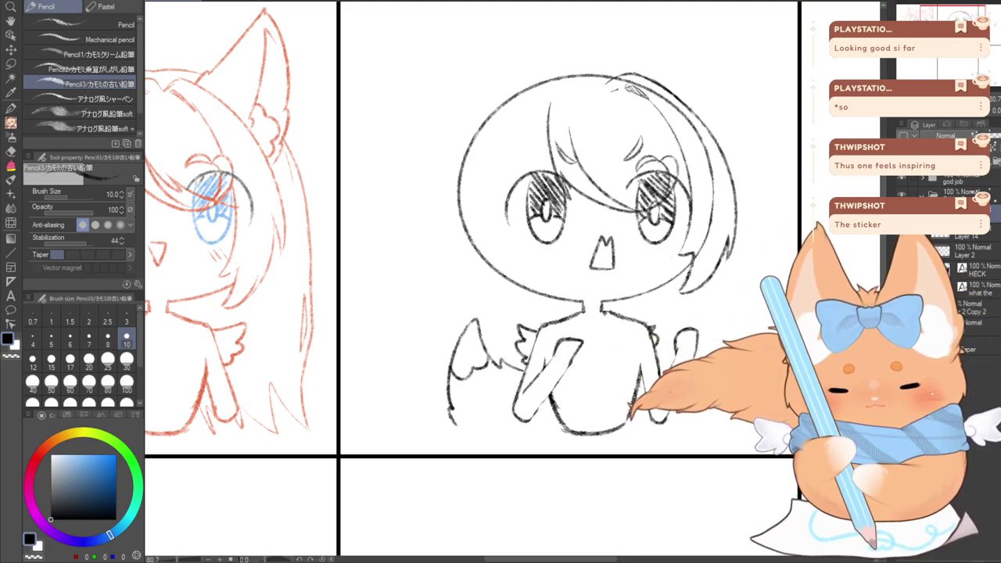
drag(636, 86, 686, 177)
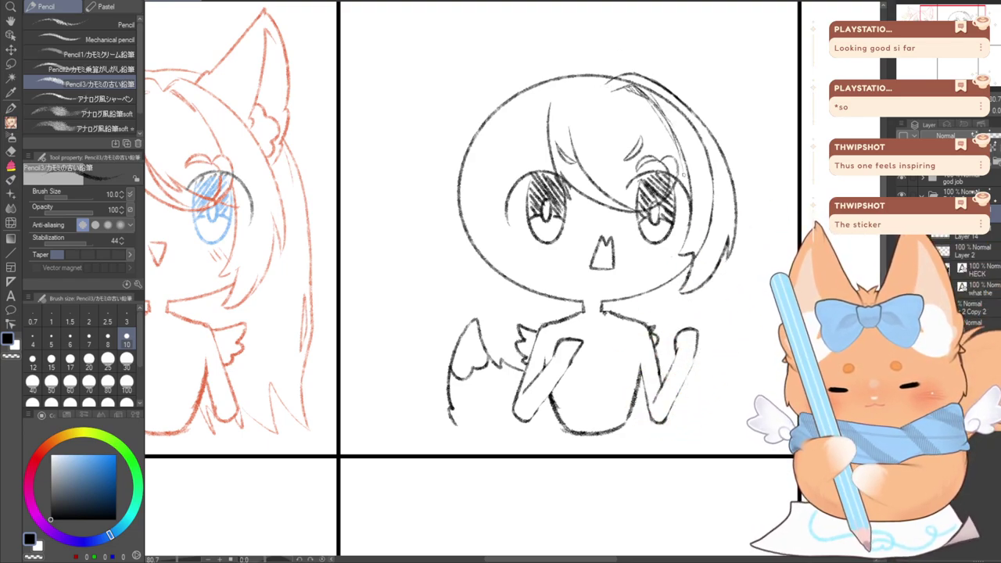
key(e)
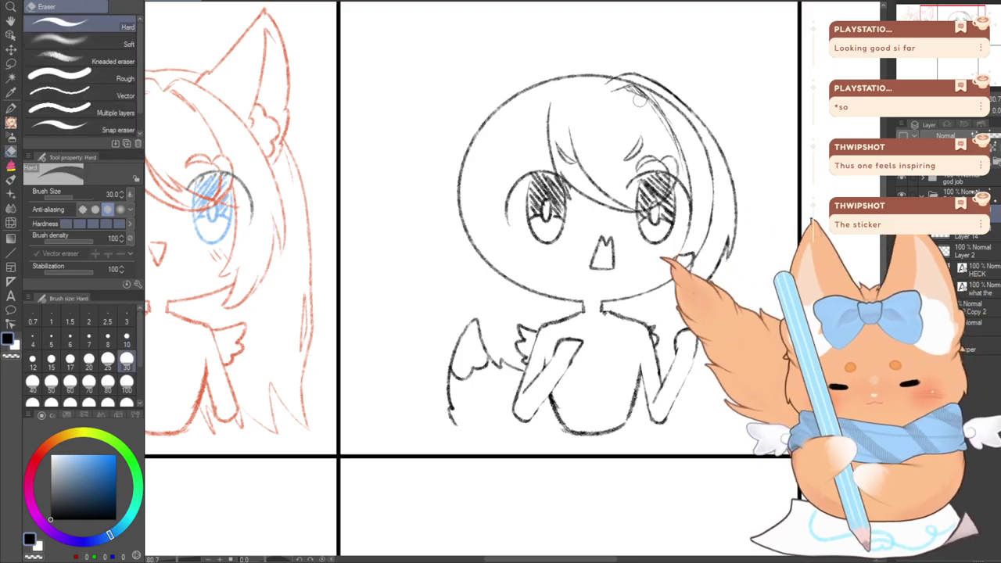
mouse_move(677, 157)
mouse_down()
mouse_move(659, 121)
mouse_move(680, 175)
mouse_up()
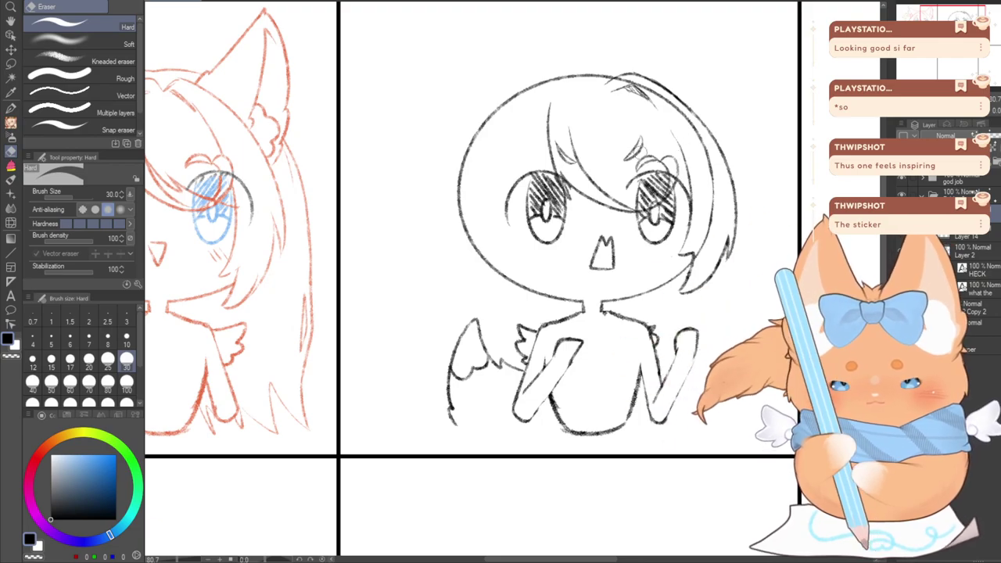
click(11, 124)
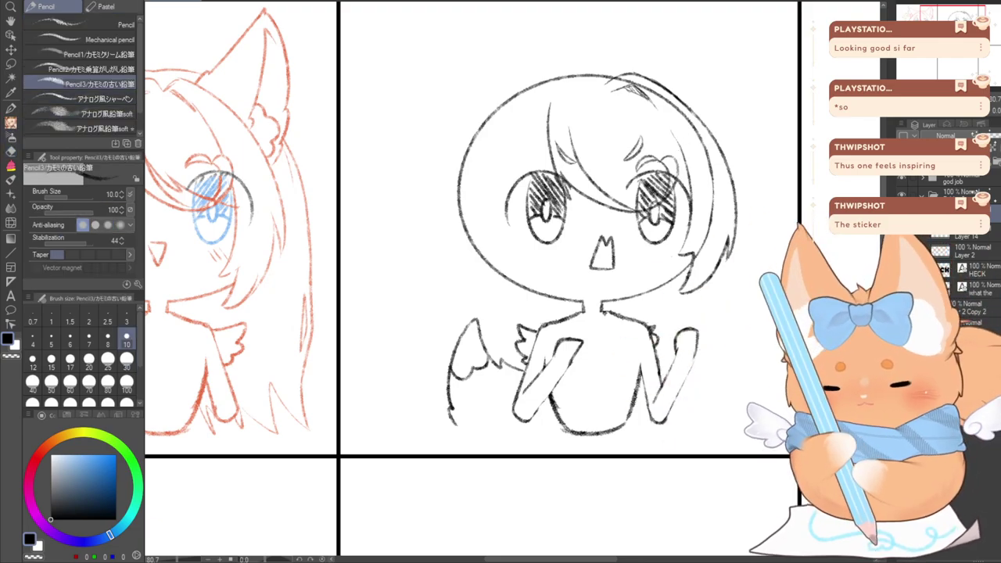
Sketch the hair parting at the top of the head with a narrow shaded lock root on its left side
drag(438, 258, 507, 303)
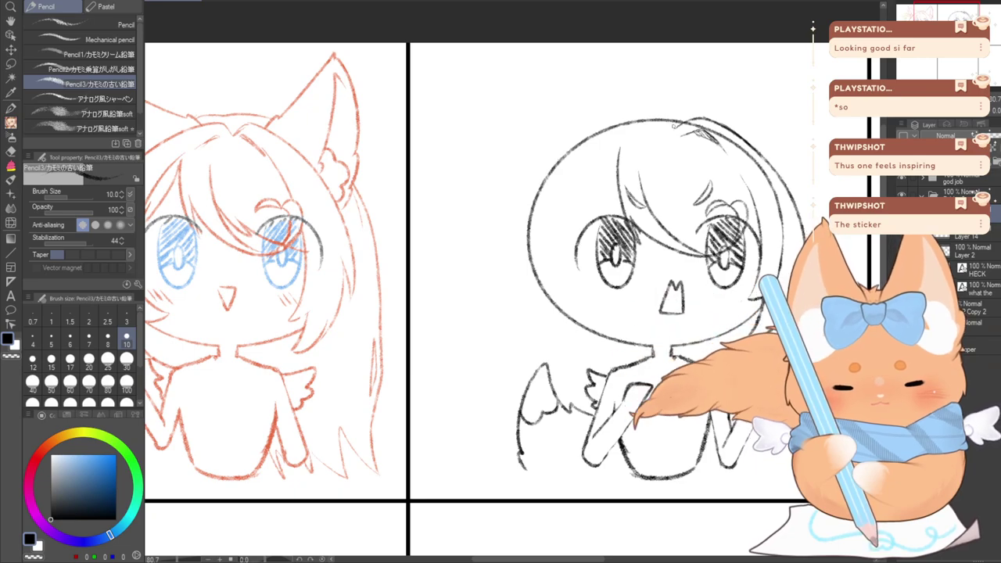
drag(673, 125, 653, 106)
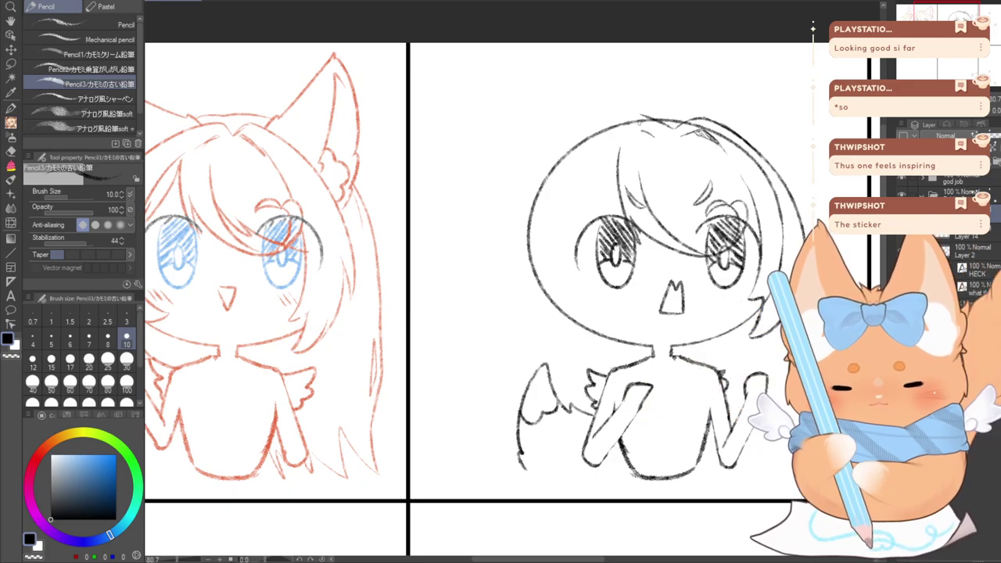
key(e)
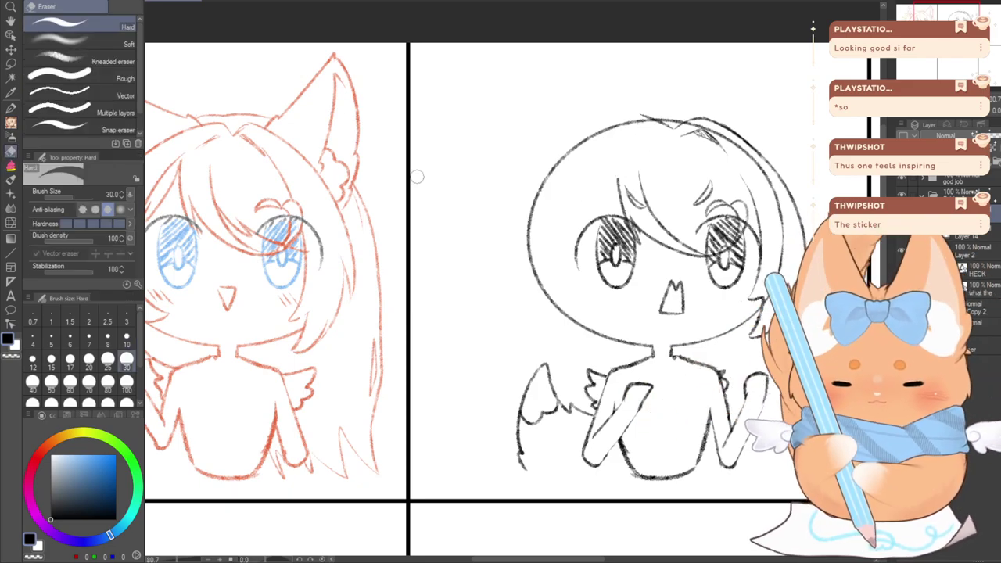
click(11, 123)
drag(663, 135, 612, 160)
key(ctrl+z)
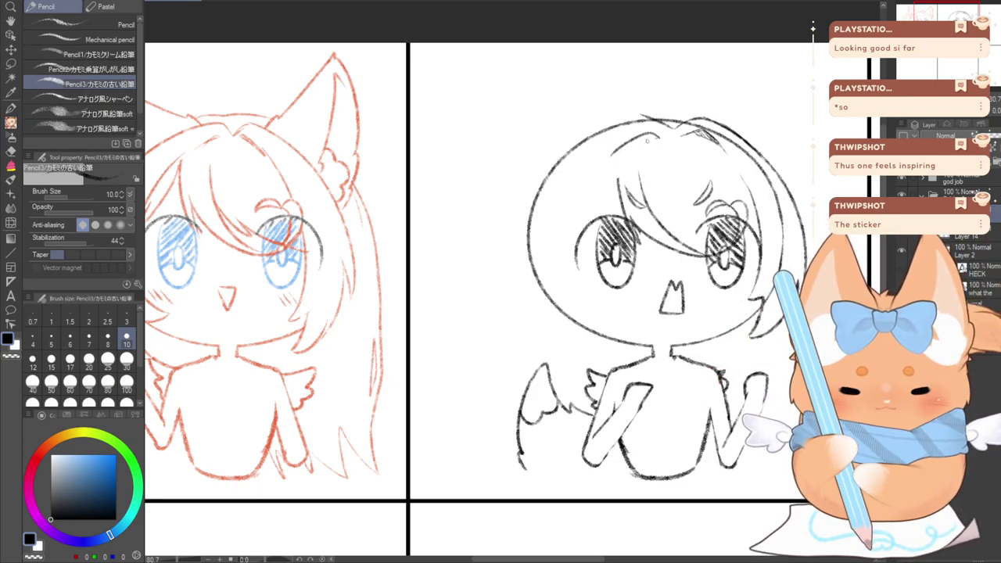
drag(650, 133, 625, 150)
Sketch the left face-framing lock from the parting past the eye, with curved pointed tips around the left cheek and jaw
mouse_move(641, 135)
mouse_down()
mouse_move(620, 154)
mouse_move(642, 146)
mouse_move(596, 309)
mouse_up()
key(ctrl+z)
drag(615, 149, 601, 310)
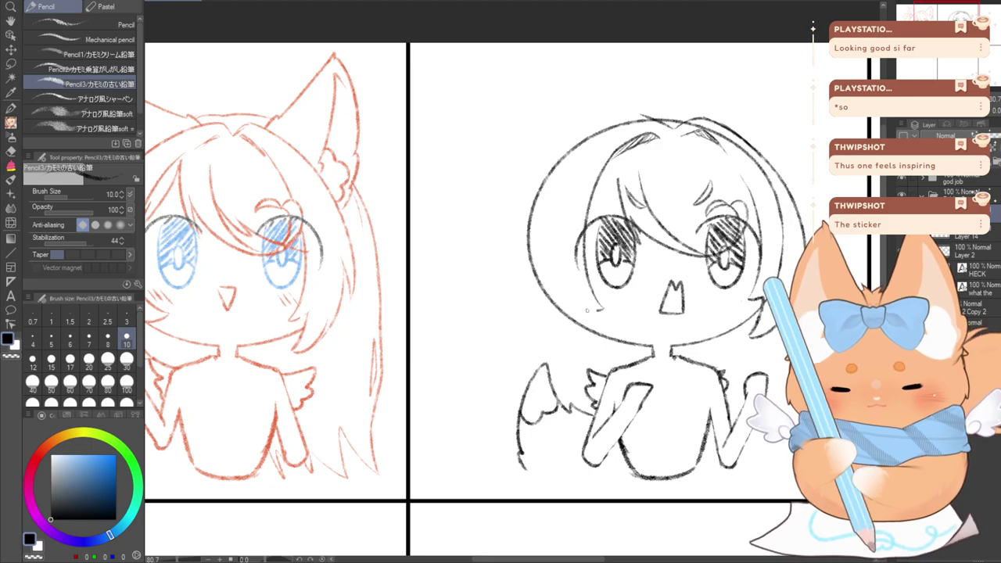
drag(573, 299, 614, 360)
drag(522, 286, 563, 346)
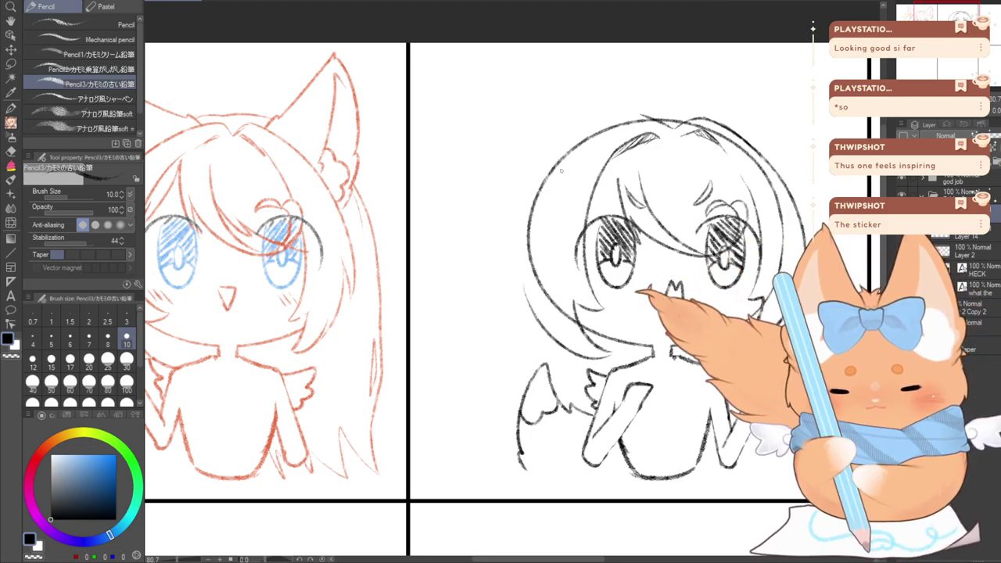
Sketch a long outer hair strand from the crown down the left side of the head, ending in a point beside the cheek
mouse_move(641, 114)
mouse_down()
mouse_move(598, 124)
mouse_move(496, 259)
mouse_move(496, 305)
mouse_up()
key(ctrl+z)
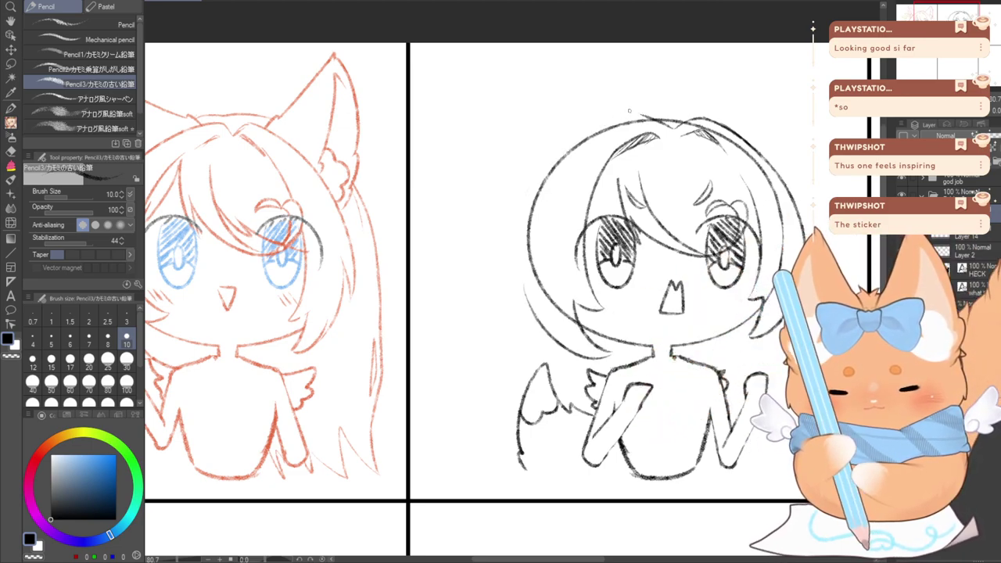
mouse_move(642, 114)
mouse_down()
mouse_move(535, 185)
mouse_move(503, 271)
mouse_up()
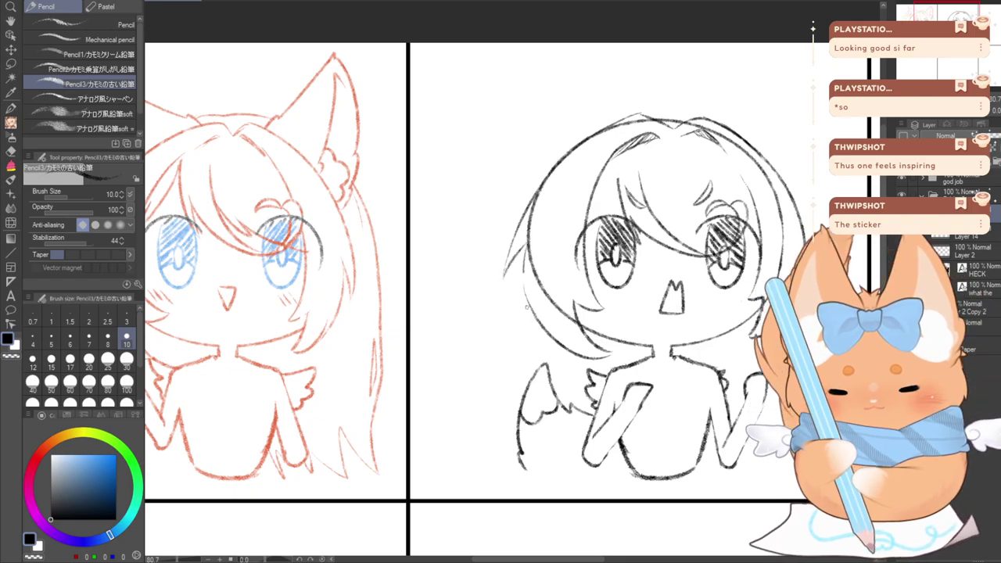
key(ctrl+z)
mouse_move(526, 308)
mouse_down()
mouse_move(529, 234)
mouse_move(527, 310)
mouse_up()
key(ctrl+z)
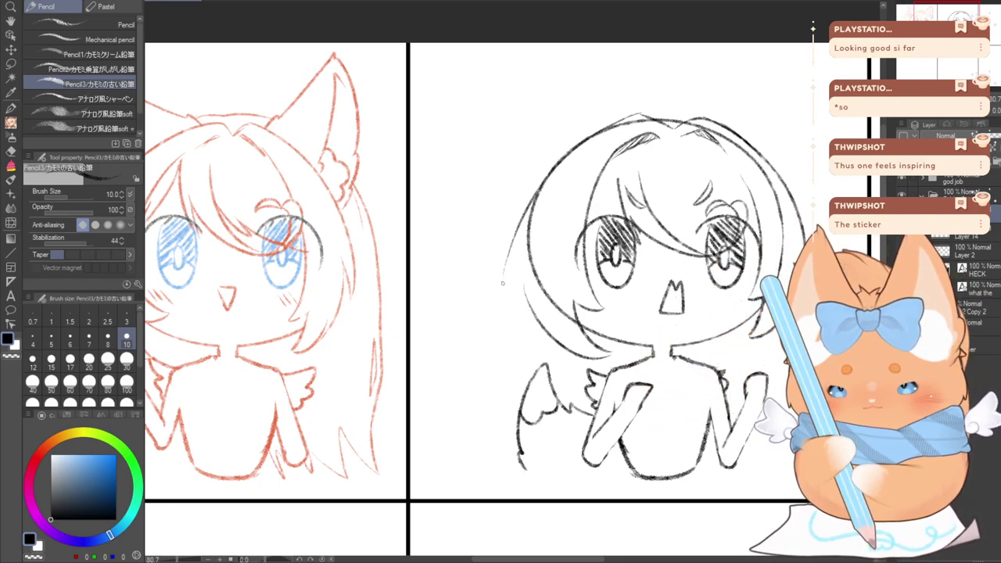
drag(521, 275, 527, 303)
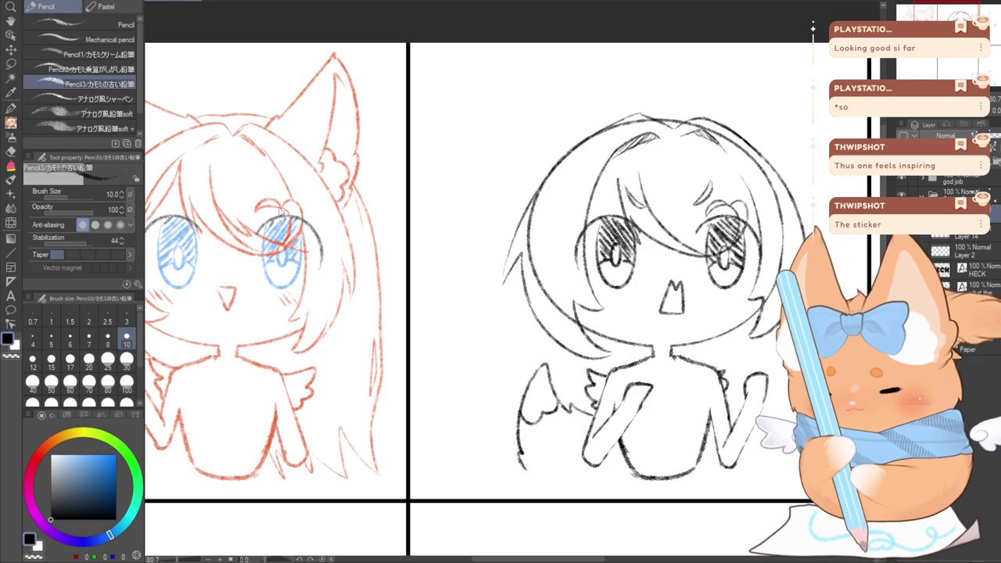
key(ctrl+z)
key(ctrl+z)
mouse_move(643, 116)
mouse_down()
mouse_move(504, 291)
mouse_move(507, 317)
mouse_up()
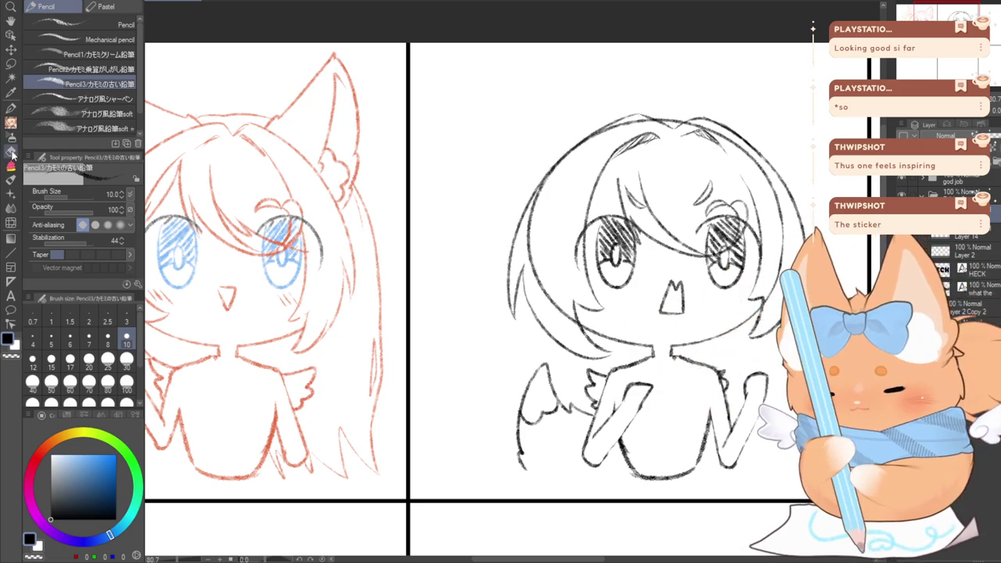
Erase the central bangs crossing the forehead and eyes, leaving the angry eyebrows and eyes clear
click(11, 152)
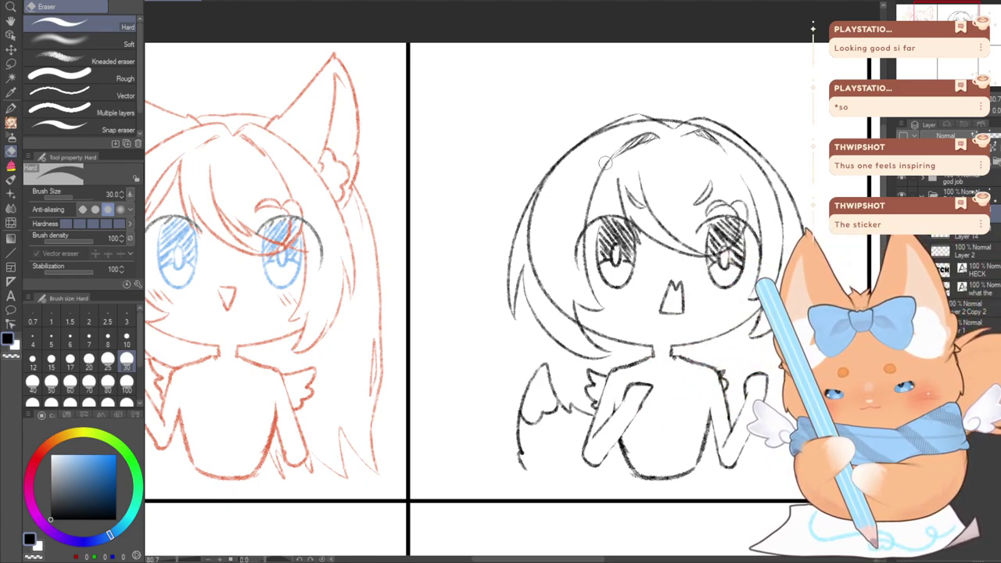
key(p)
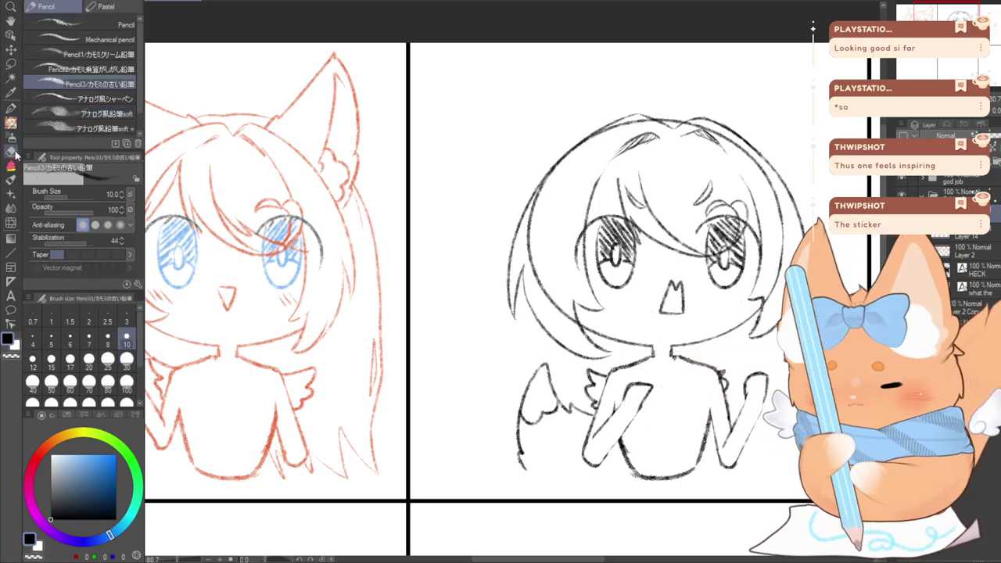
click(12, 150)
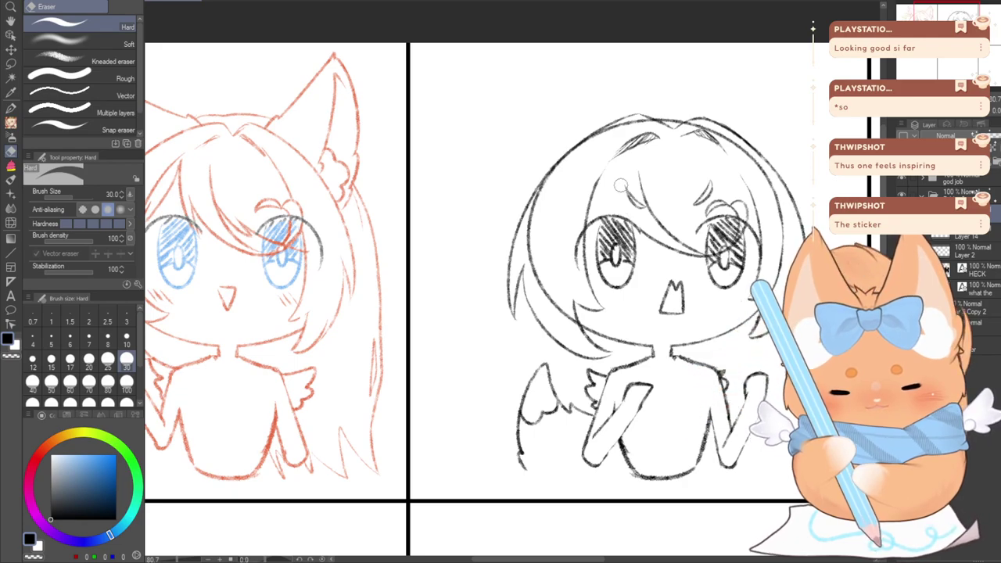
drag(635, 167, 675, 259)
mouse_move(655, 225)
mouse_down()
mouse_move(719, 252)
mouse_move(743, 205)
mouse_move(717, 201)
mouse_up()
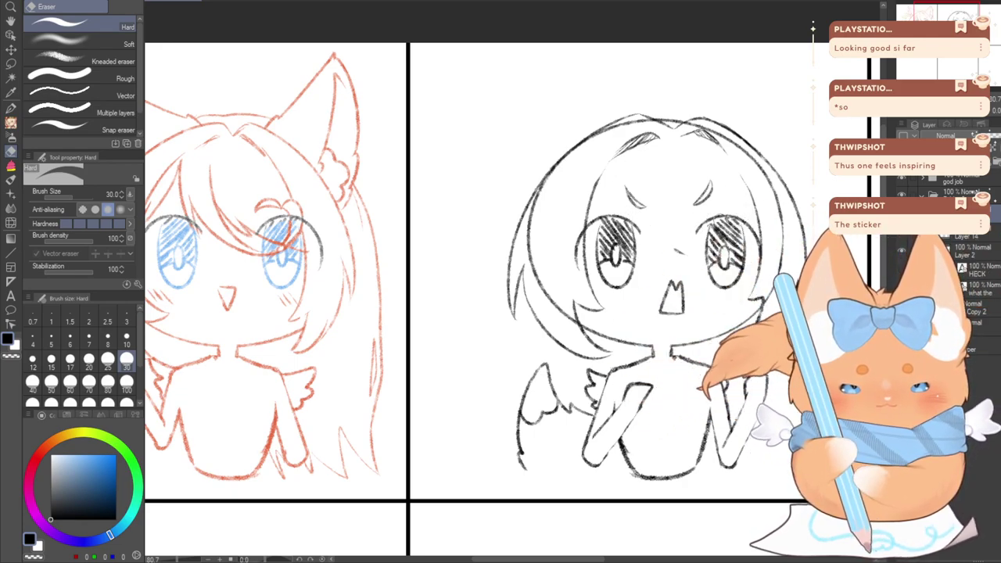
Touch up the shaded lock roots at the parting and clean the leftover bang mark above the mouth
key(p)
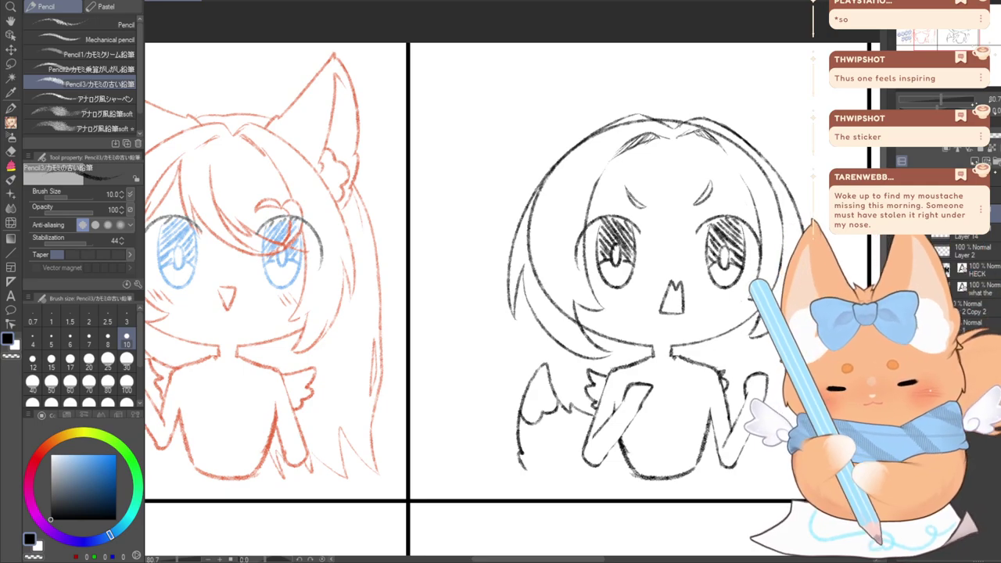
key(e)
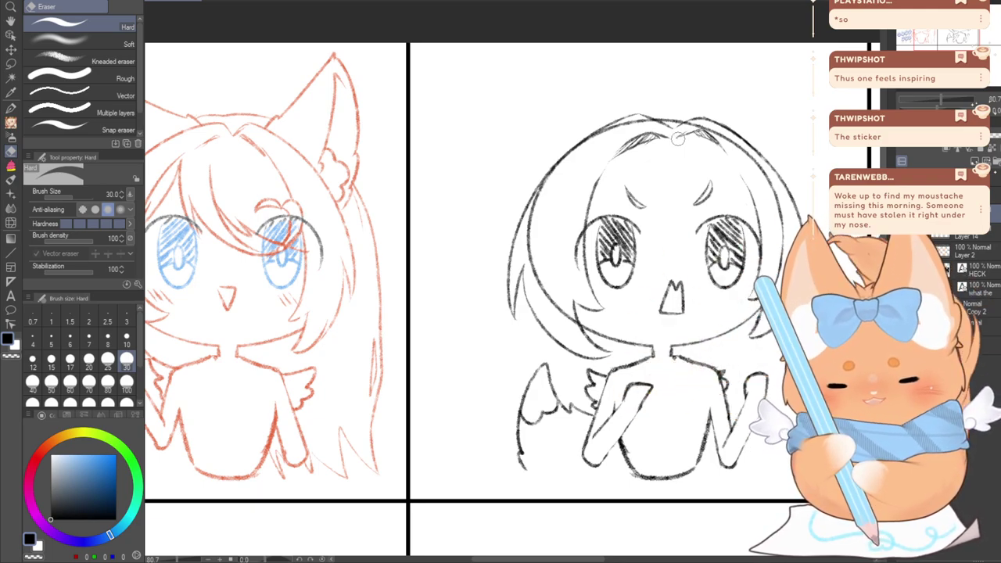
click(11, 123)
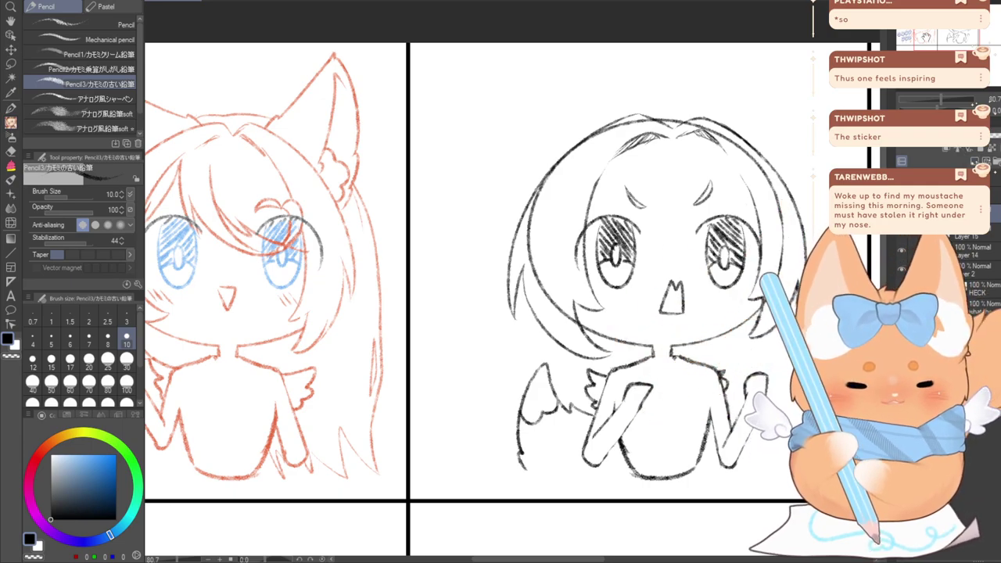
Sketch a long drooping pointed ear on the left side of the head with fur tufts at its upper and lower base
drag(935, 32, 942, 34)
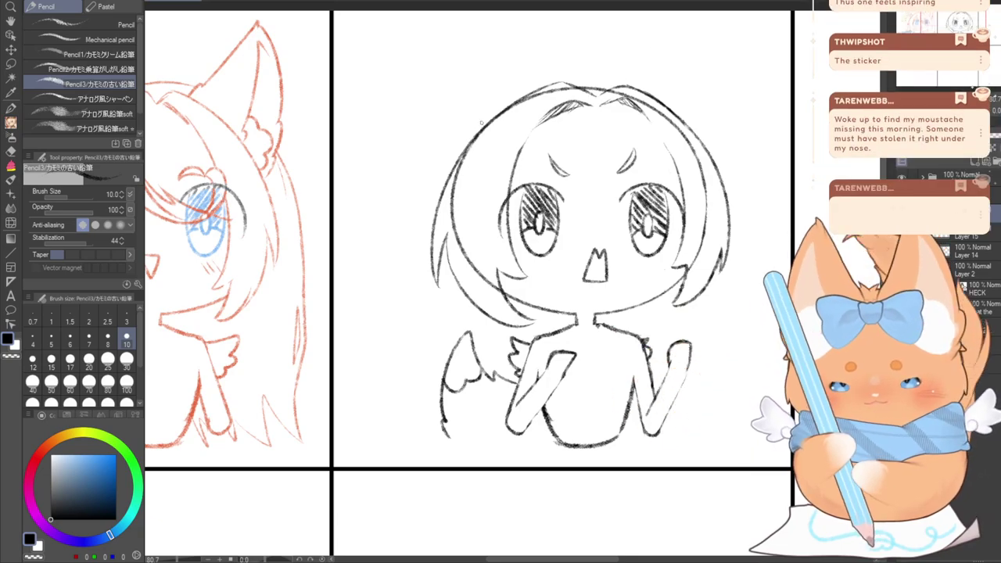
key(ctrl+z)
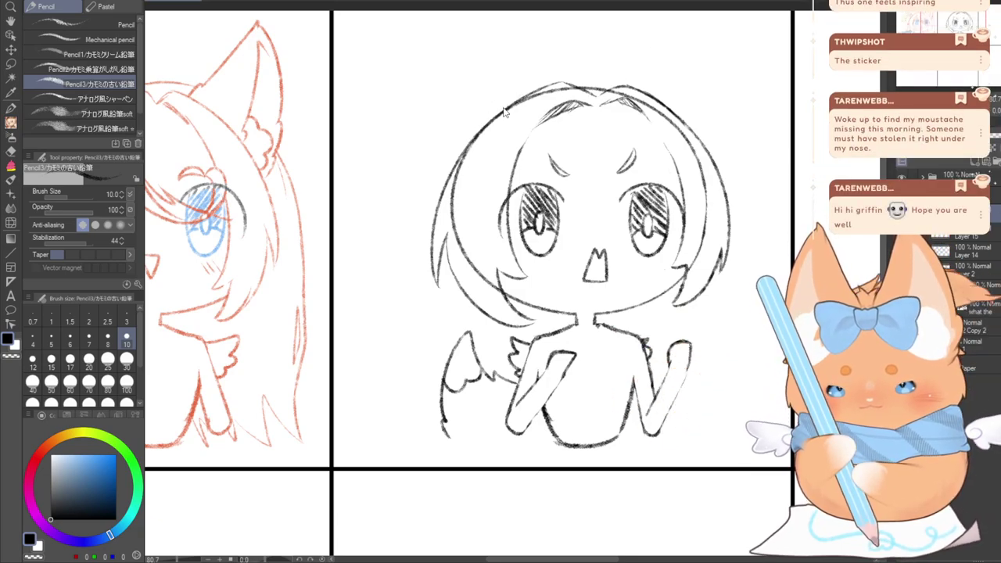
mouse_move(475, 120)
mouse_down()
mouse_move(350, 234)
mouse_move(428, 258)
mouse_up()
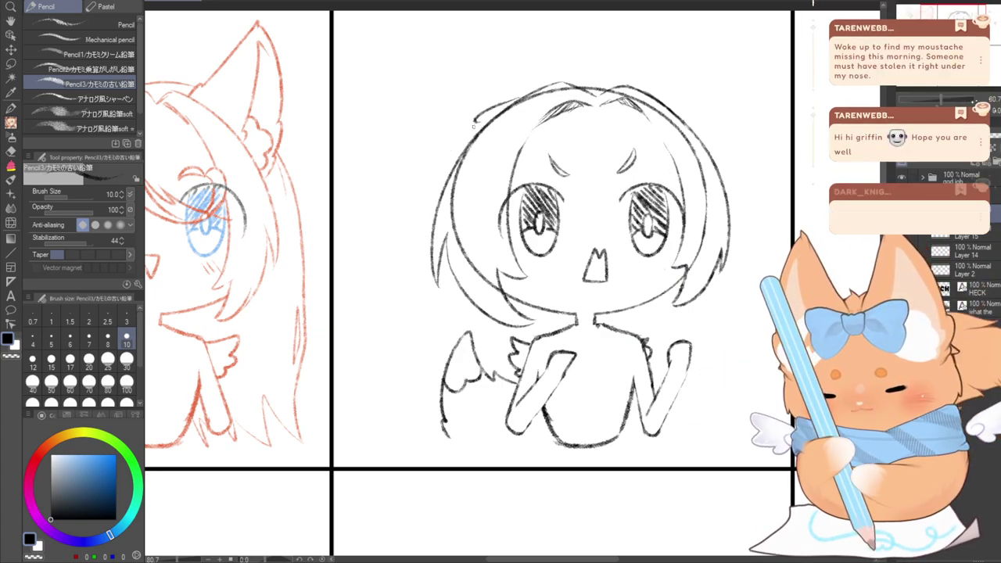
key(ctrl+z)
mouse_move(435, 154)
mouse_down()
mouse_move(347, 227)
mouse_move(364, 244)
mouse_move(425, 246)
mouse_move(425, 272)
mouse_up()
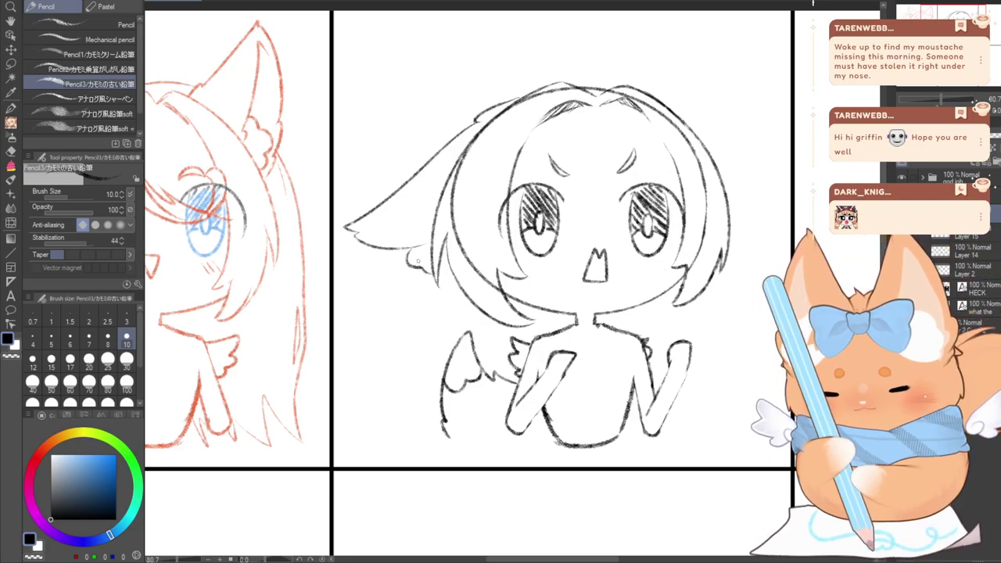
key(ctrl+z)
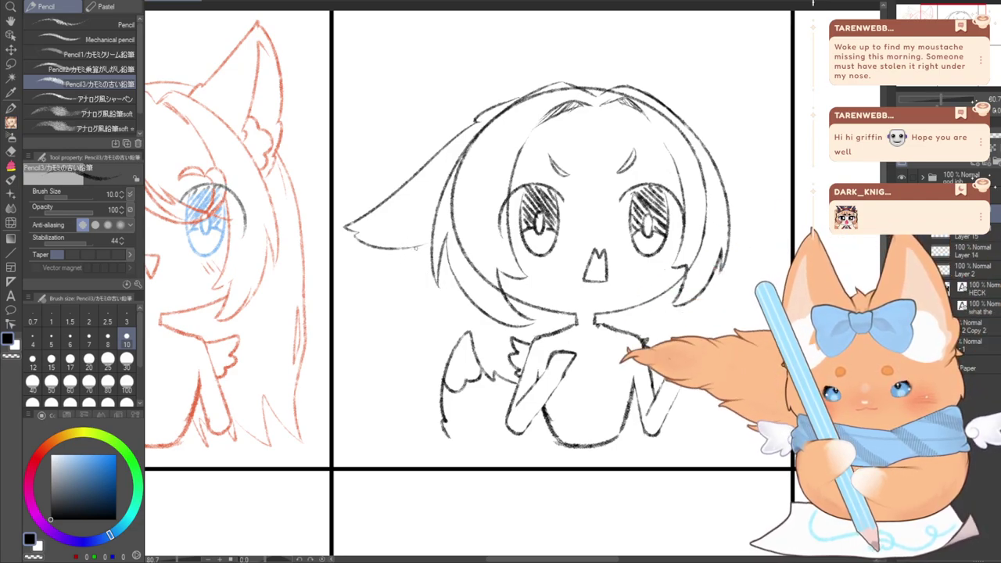
drag(412, 247, 449, 273)
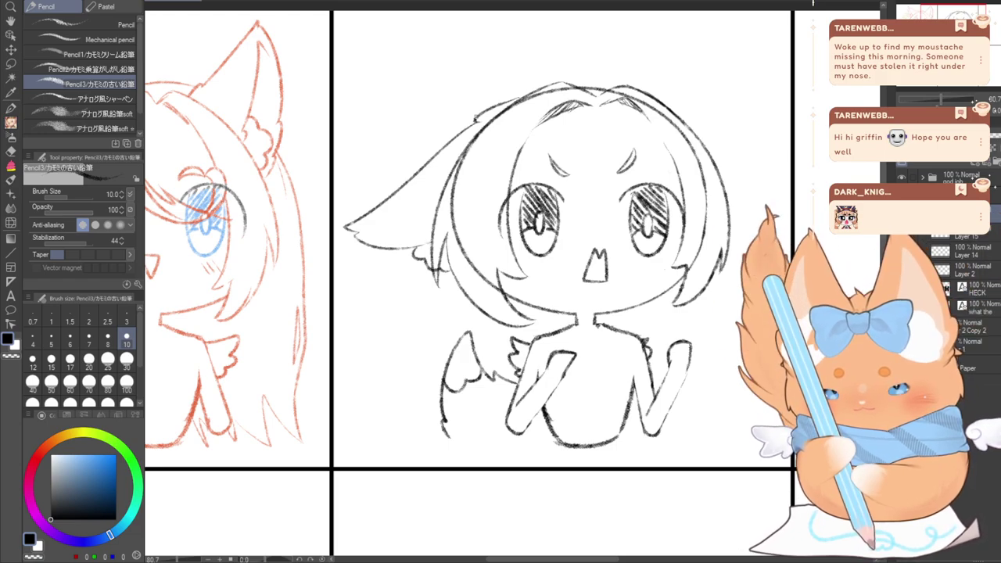
mouse_move(484, 111)
mouse_down()
mouse_move(467, 119)
mouse_move(480, 120)
mouse_up()
click(12, 153)
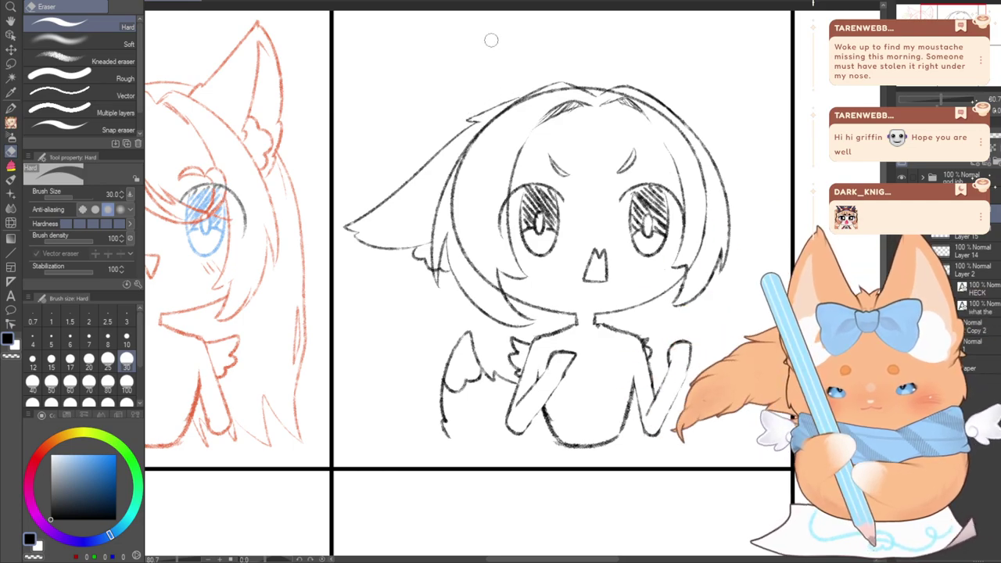
Try several outlines for a drooping pointed ear on the right side of the head
click(11, 122)
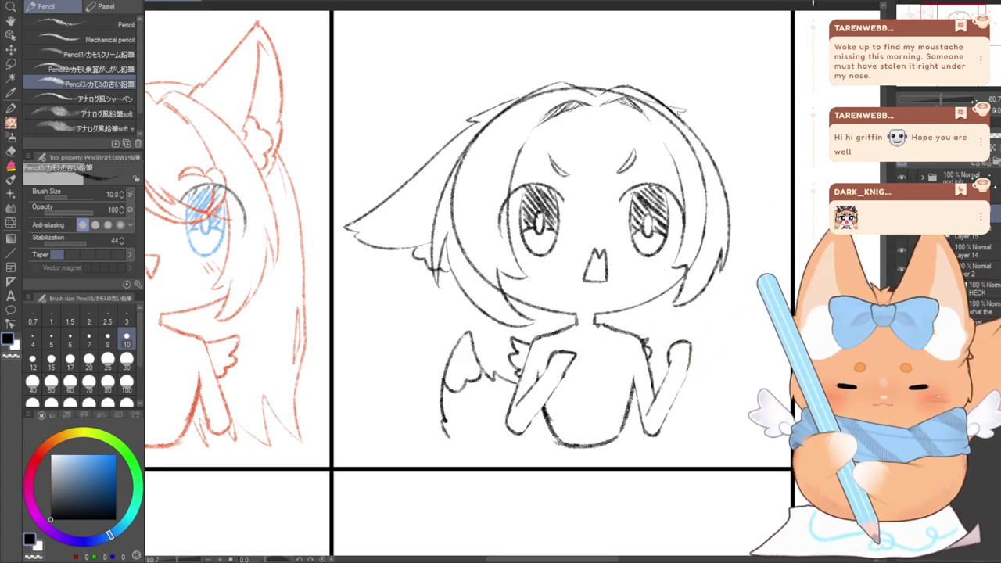
key(ctrl+z)
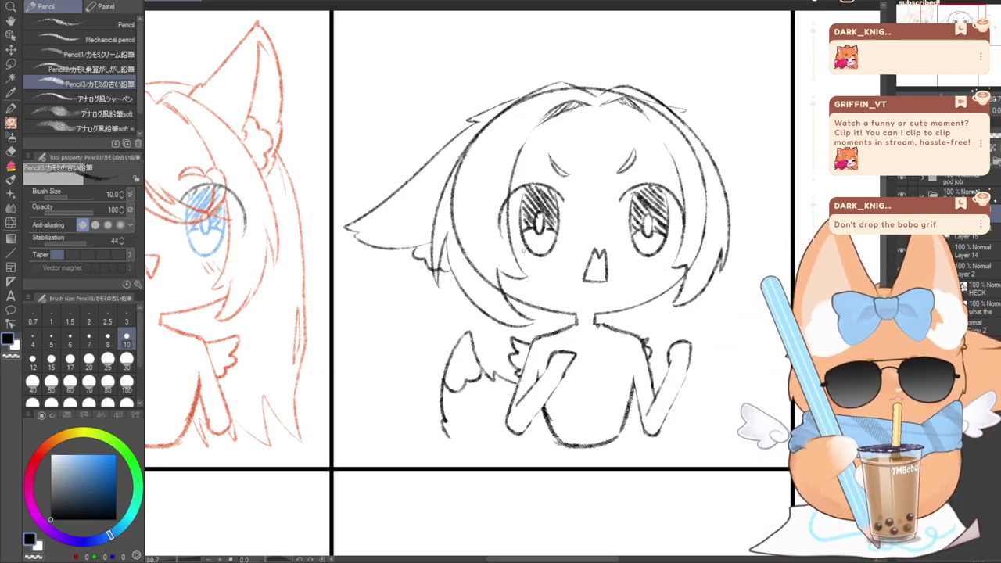
drag(563, 281, 486, 230)
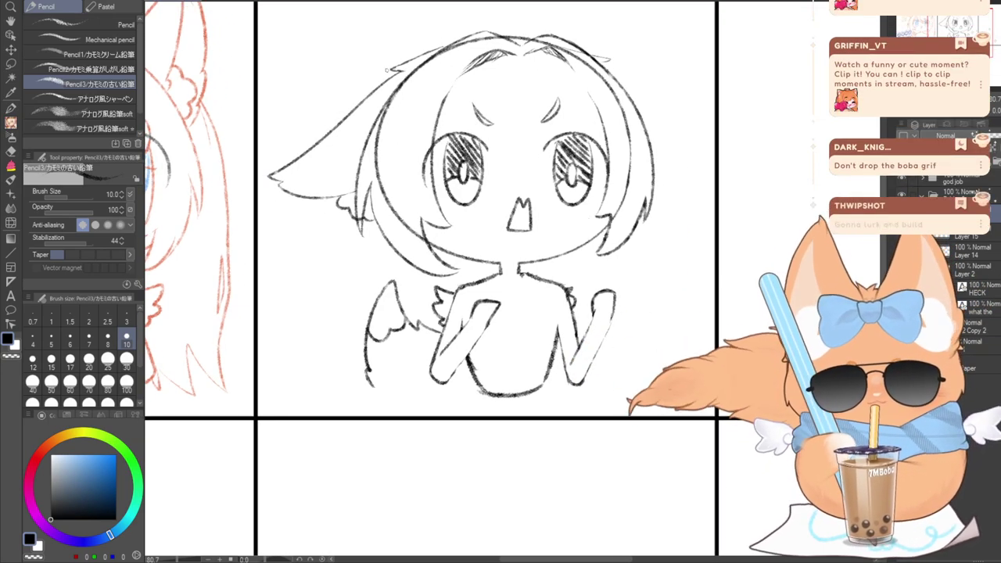
mouse_move(600, 61)
mouse_down()
mouse_move(793, 211)
mouse_move(638, 235)
mouse_up()
key(ctrl+z)
key(ctrl+z)
mouse_move(607, 66)
mouse_down()
mouse_move(731, 161)
mouse_move(598, 215)
mouse_up()
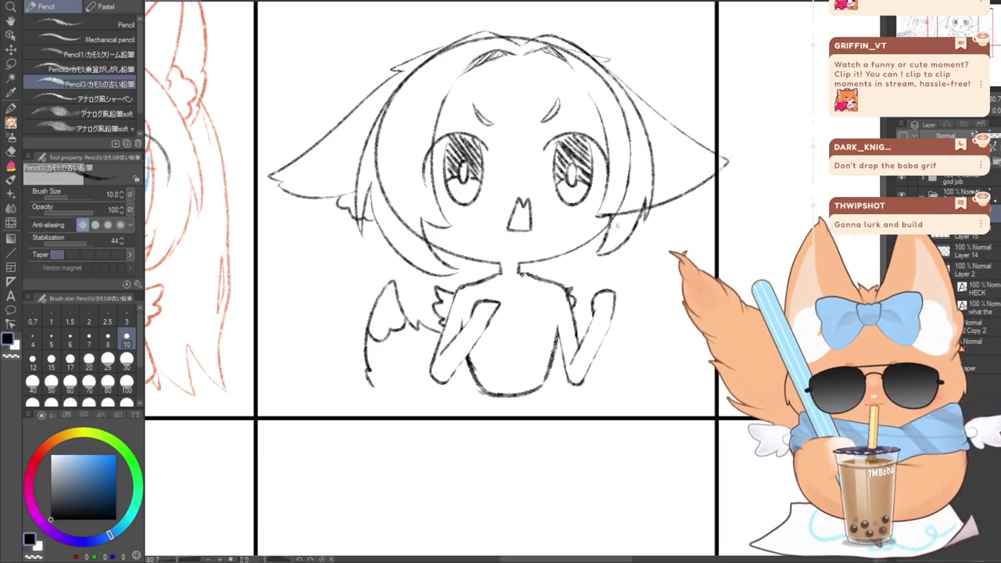
key(ctrl+z)
mouse_move(607, 66)
mouse_down()
mouse_move(708, 134)
mouse_move(608, 183)
mouse_up()
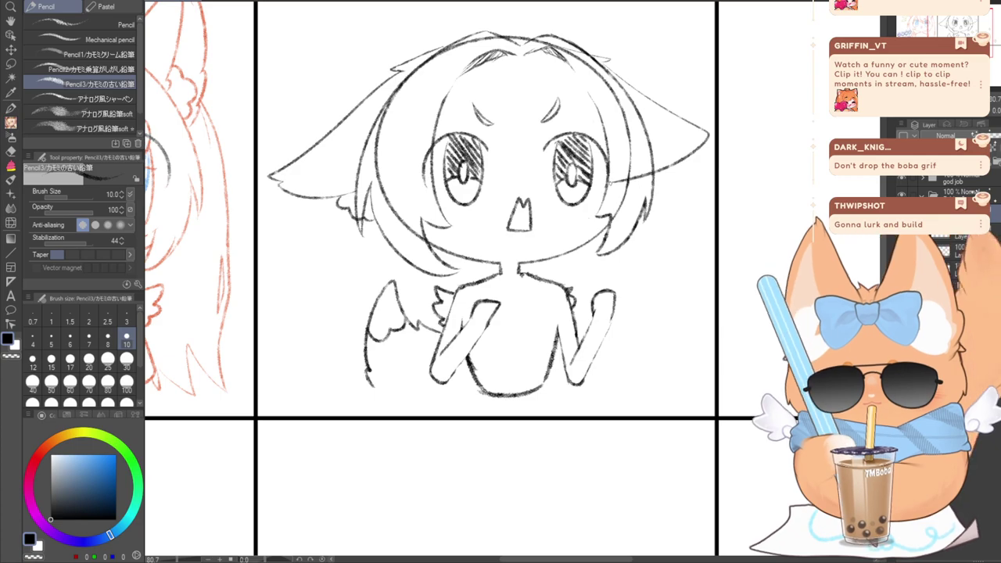
key(ctrl+z)
key(ctrl+z)
mouse_move(607, 66)
mouse_down()
mouse_move(696, 135)
mouse_move(610, 183)
mouse_up()
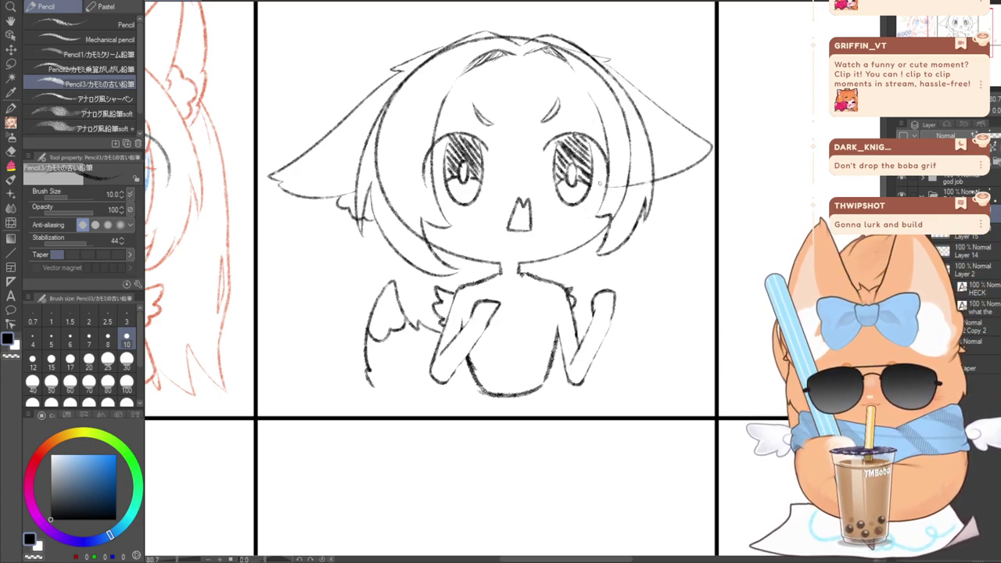
key(ctrl+z)
key(ctrl+z)
mouse_move(588, 64)
mouse_down()
mouse_move(638, 92)
mouse_move(707, 160)
mouse_move(594, 204)
mouse_up()
key(ctrl+z)
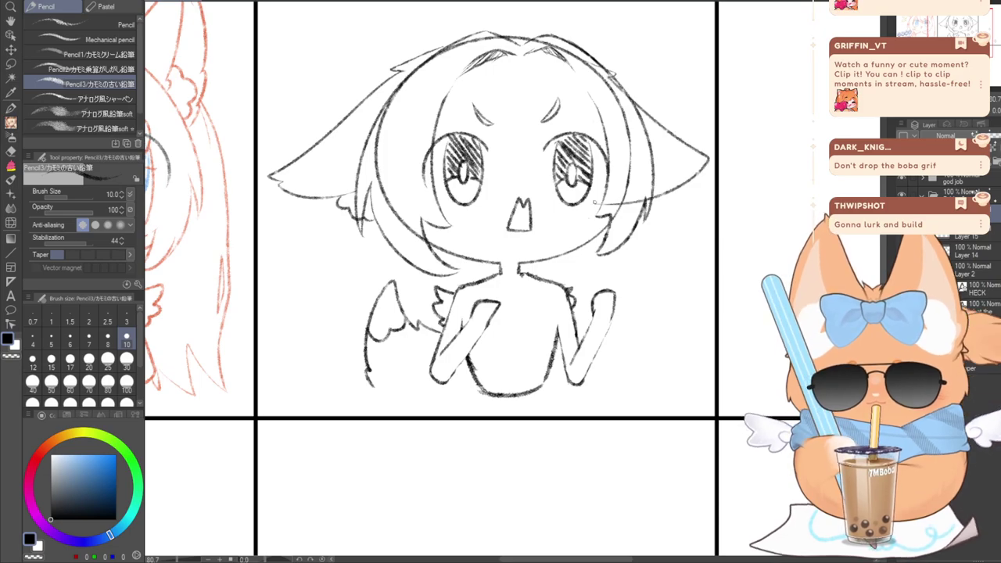
Erase the right ear's lower line where it crosses the hair, and undo that ear outline
click(11, 151)
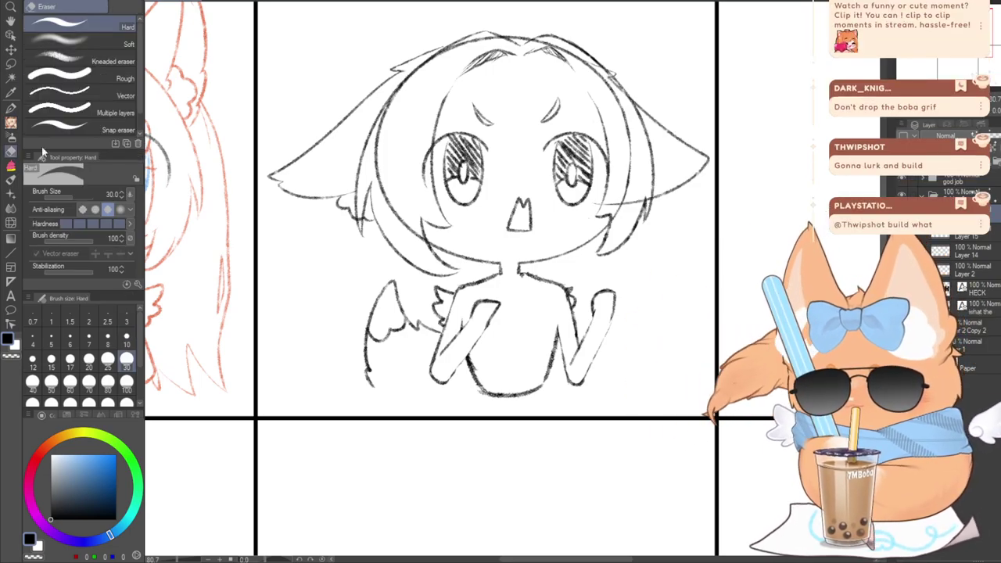
drag(634, 196, 593, 197)
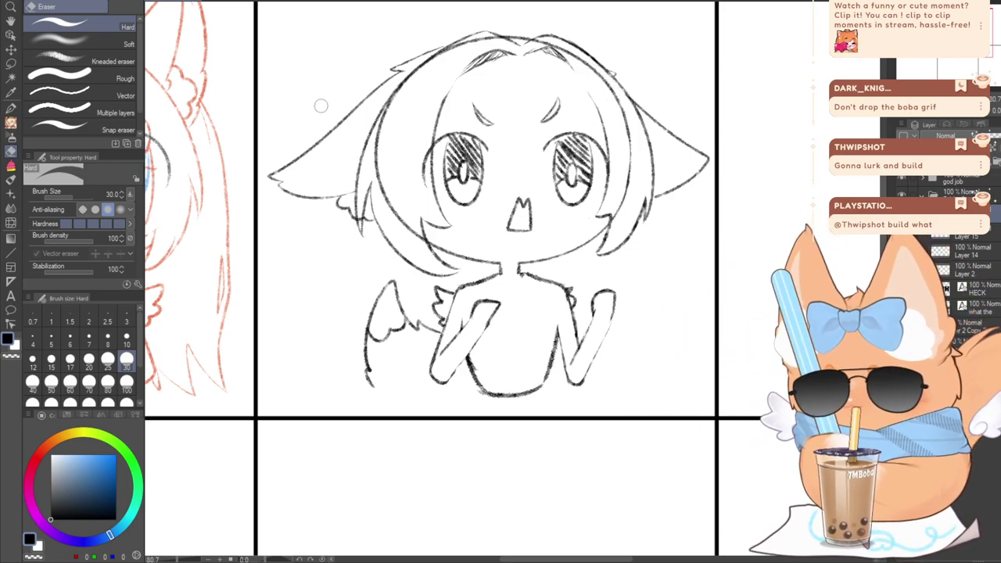
click(11, 110)
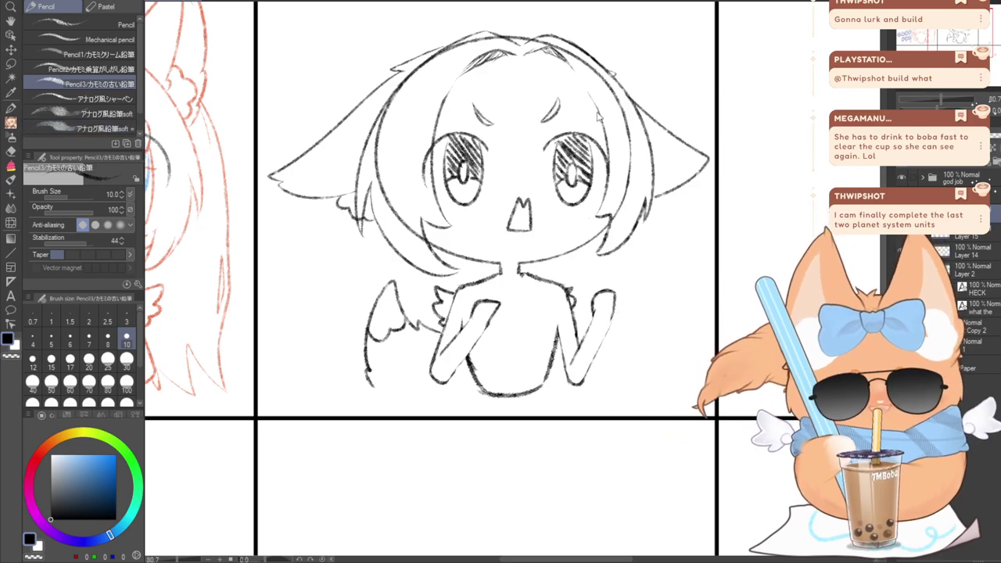
key(ctrl+z)
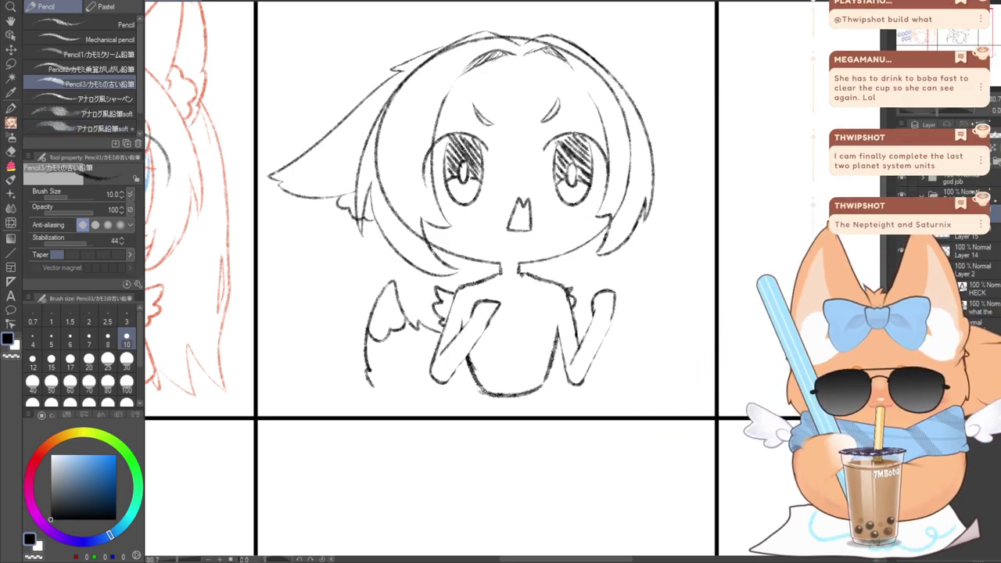
Sketch a drooping ear on the right side of the head with a curved upper edge and a notched fur tip
drag(690, 146, 631, 171)
key(ctrl+z)
drag(628, 93, 680, 151)
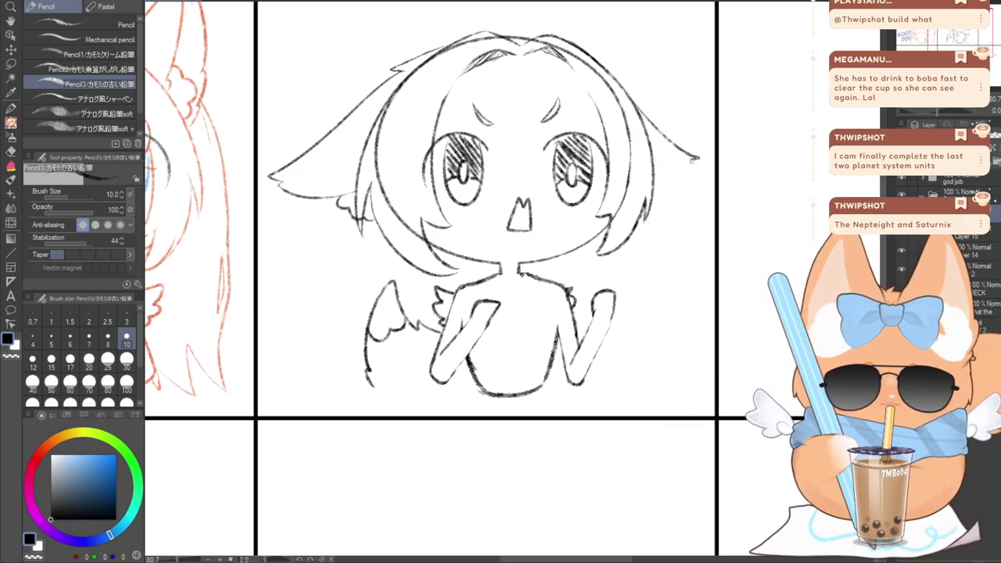
key(ctrl+z)
key(ctrl+z)
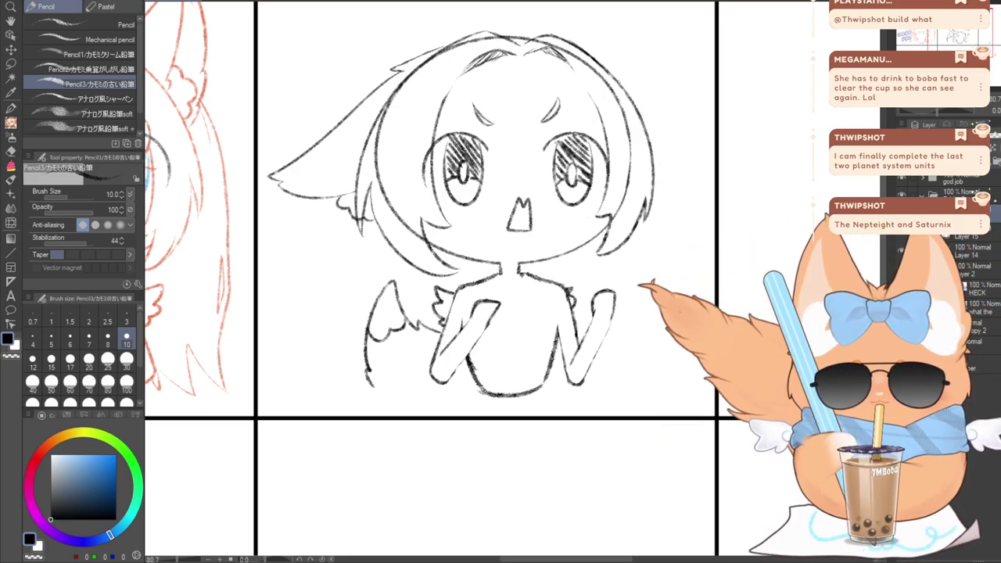
drag(624, 85, 700, 161)
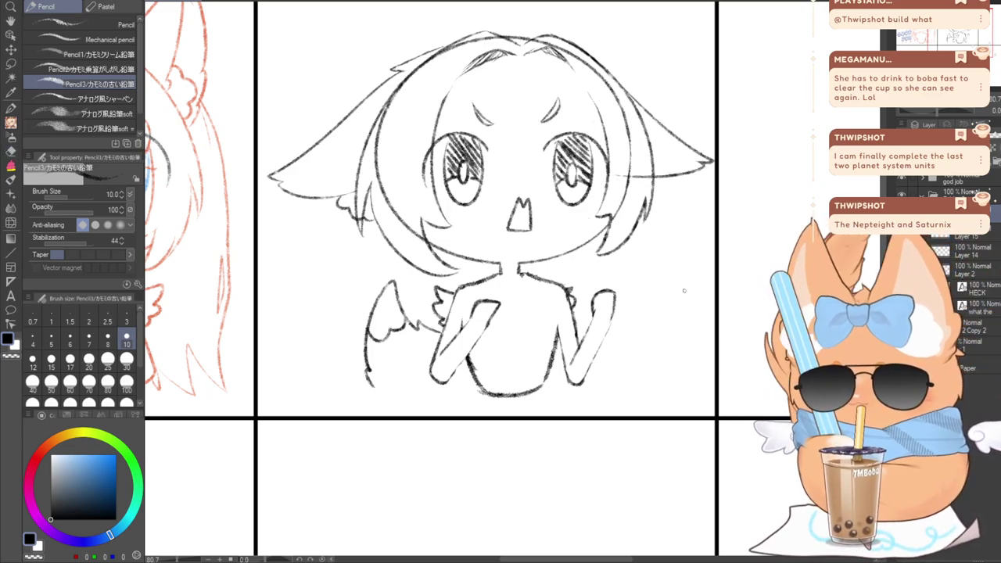
key(ctrl+z)
mouse_move(711, 161)
mouse_down()
mouse_move(707, 170)
mouse_move(612, 148)
mouse_up()
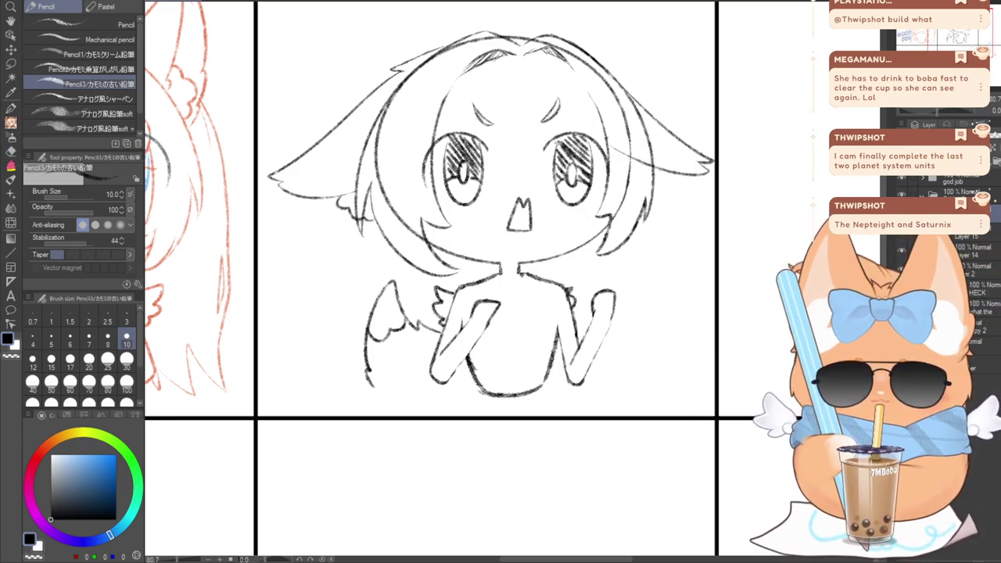
key(ctrl+z)
drag(701, 165, 608, 161)
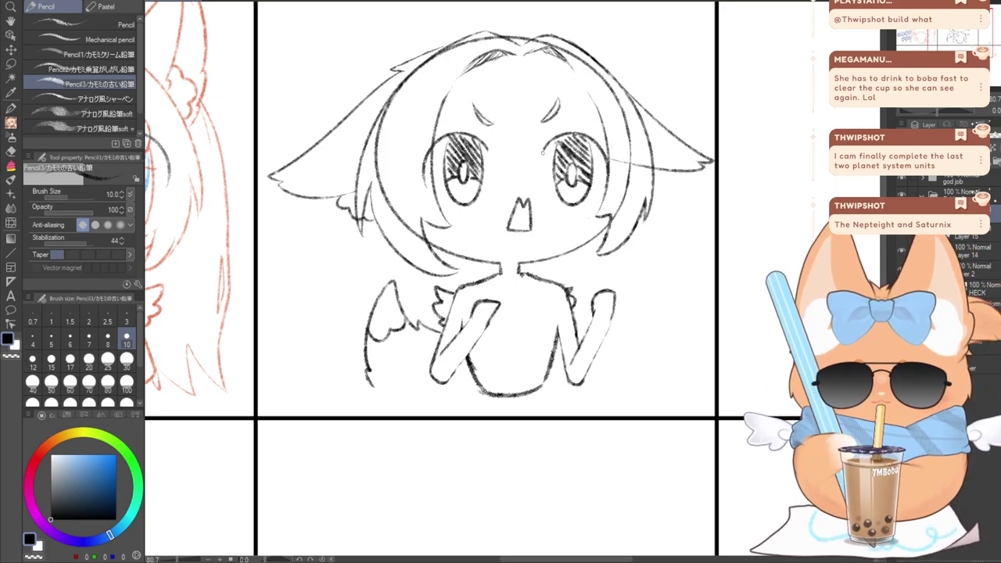
Redraw the right ear's lower edge and erase the part crossing the hair
click(11, 152)
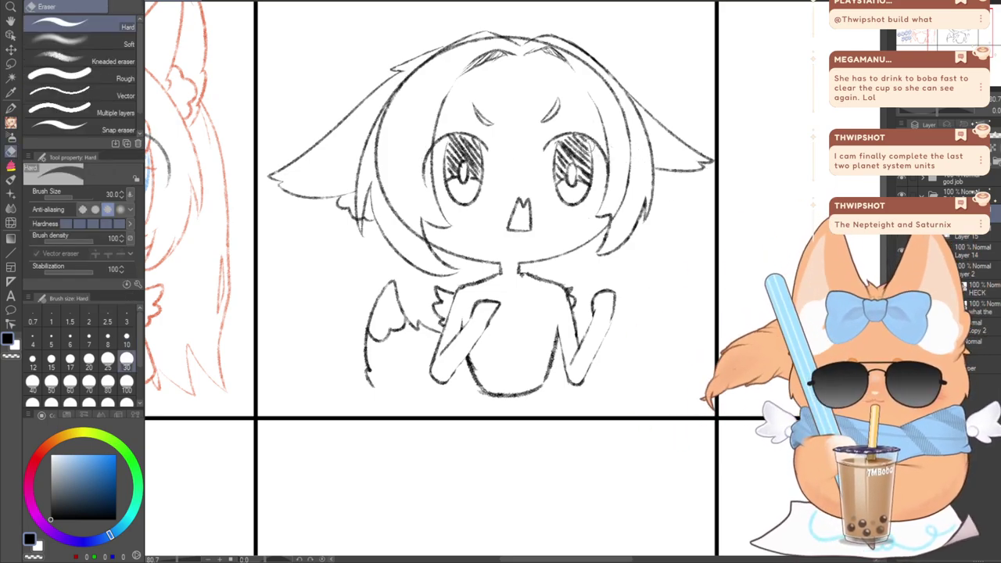
click(11, 126)
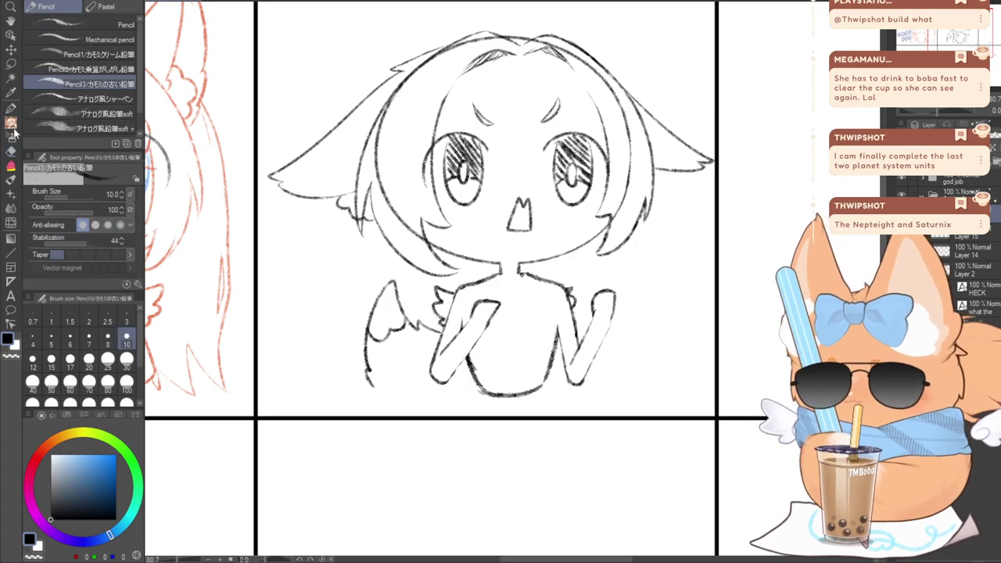
key(ctrl+z)
drag(708, 164, 607, 163)
key(e)
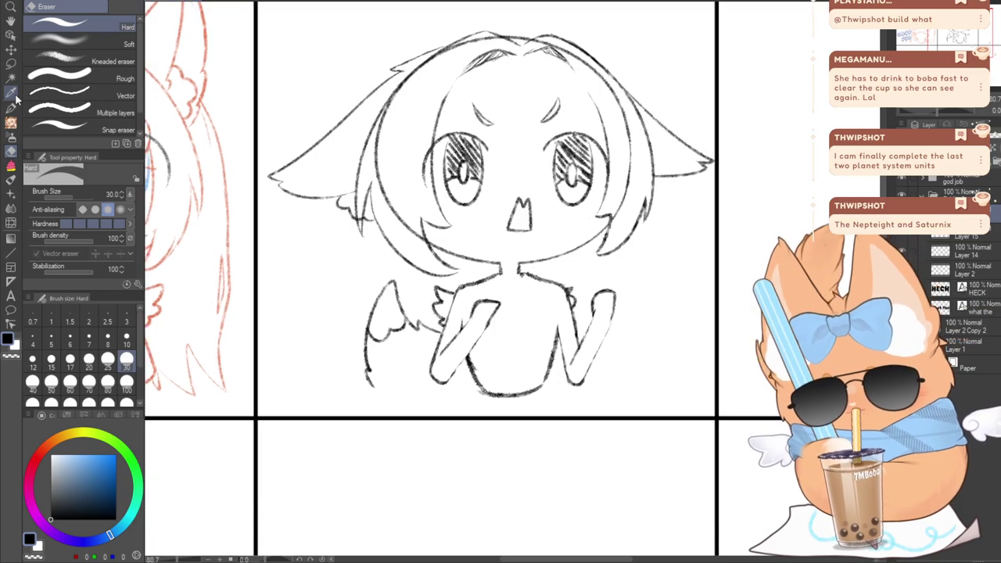
Lasso the right ear, rotate it slightly and move it lower against the head, and clear the selection
key(ctrl+t)
click(507, 241)
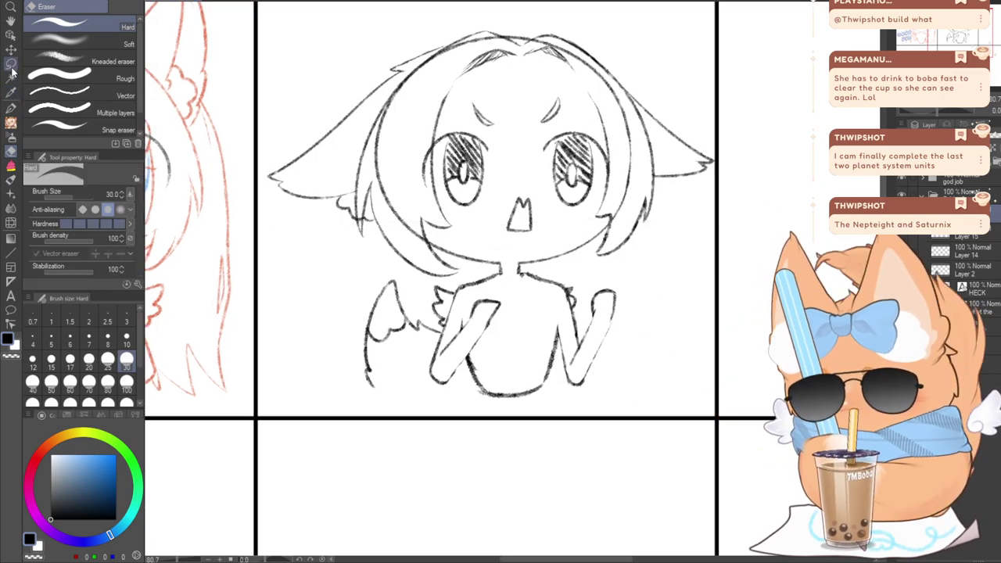
click(11, 66)
mouse_move(627, 165)
mouse_down()
mouse_move(688, 74)
mouse_move(579, 129)
mouse_up()
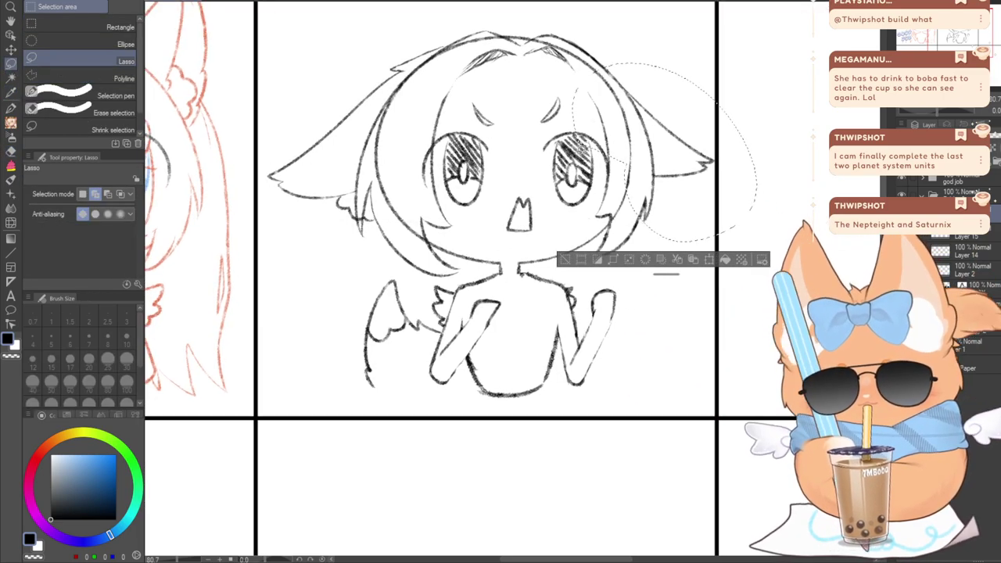
key(ctrl+t)
drag(647, 221, 648, 227)
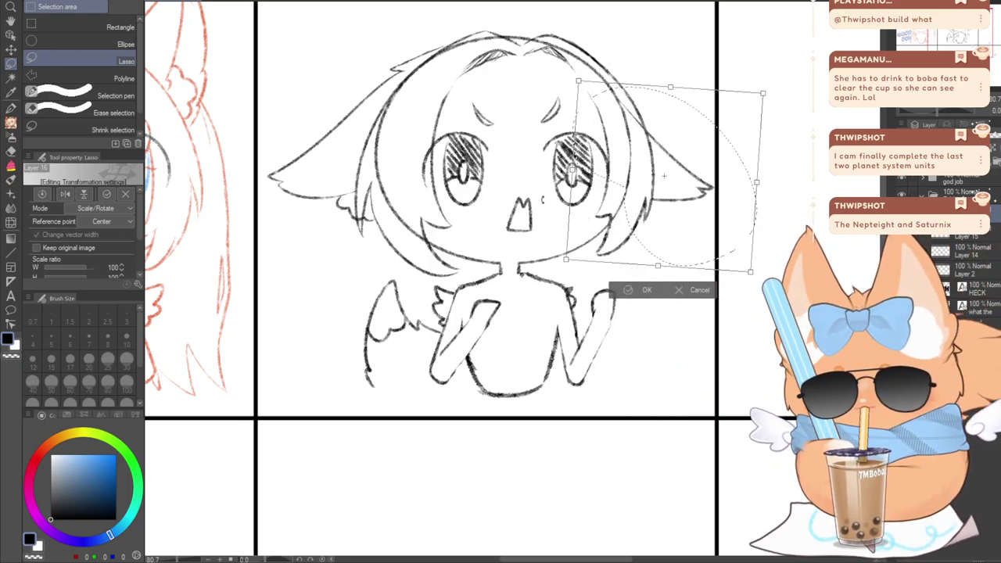
drag(595, 236, 594, 229)
click(643, 278)
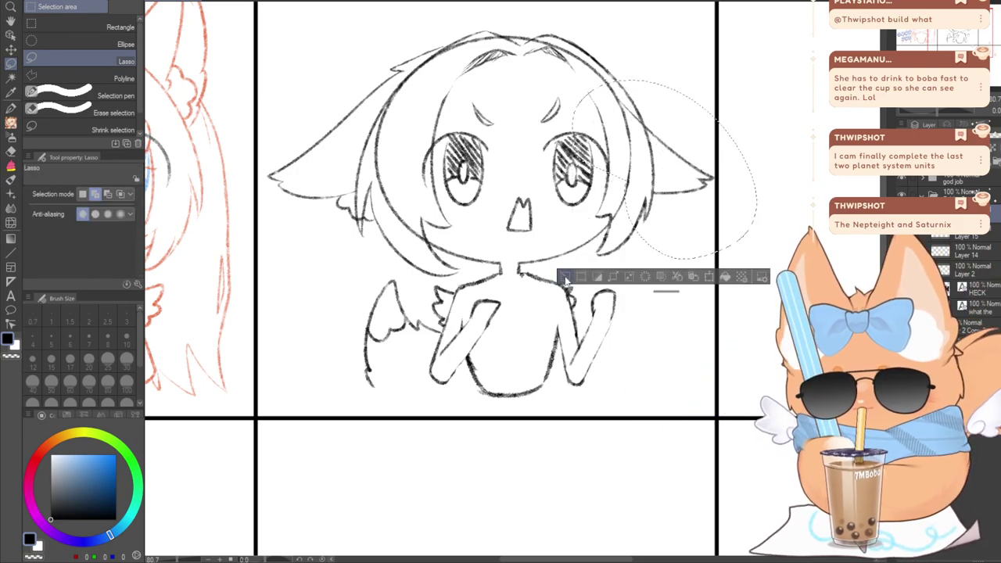
key(ctrl+d)
Clean the right ear's overlap with the hair and add a small hair tuft above its base
key(e)
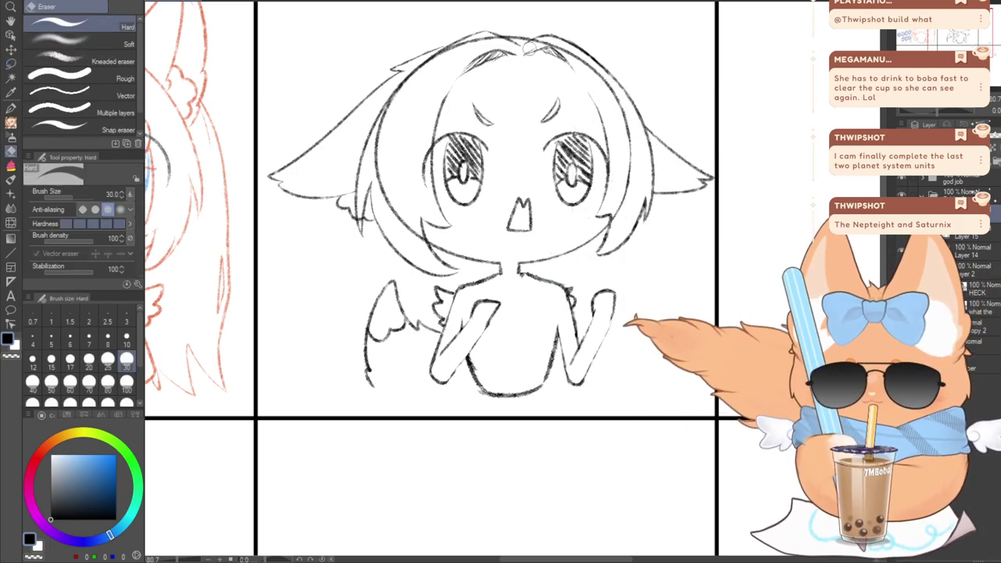
click(12, 124)
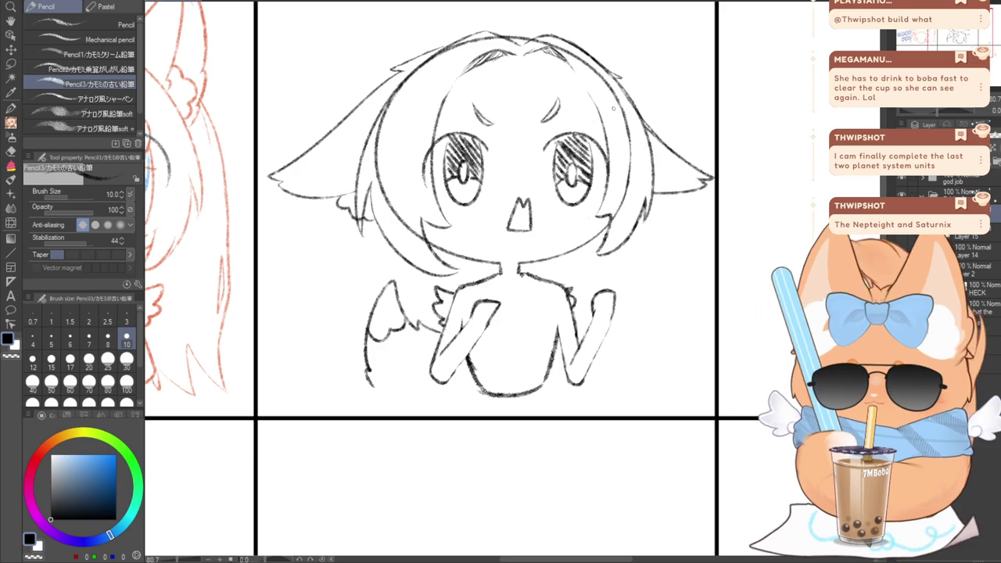
key(e)
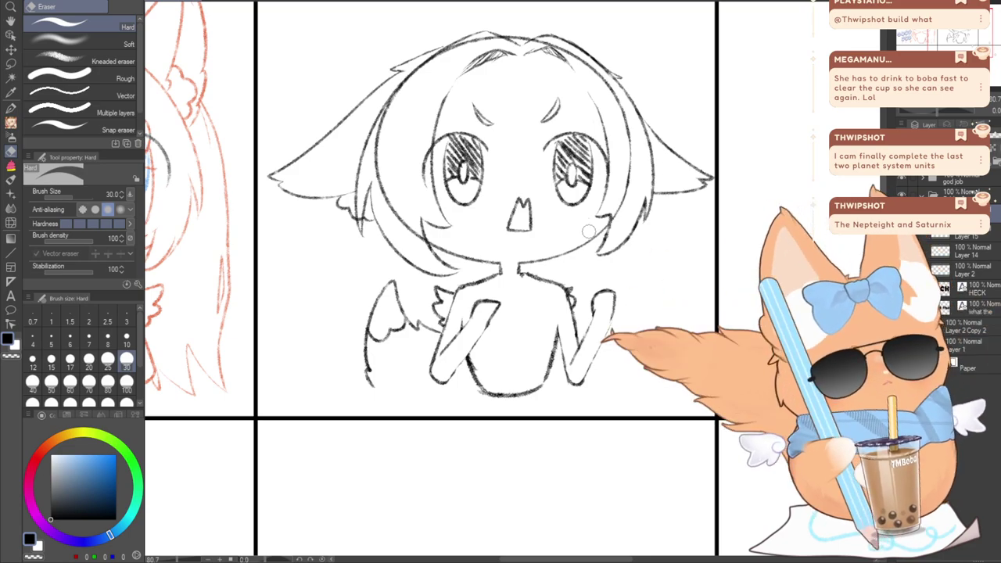
click(11, 125)
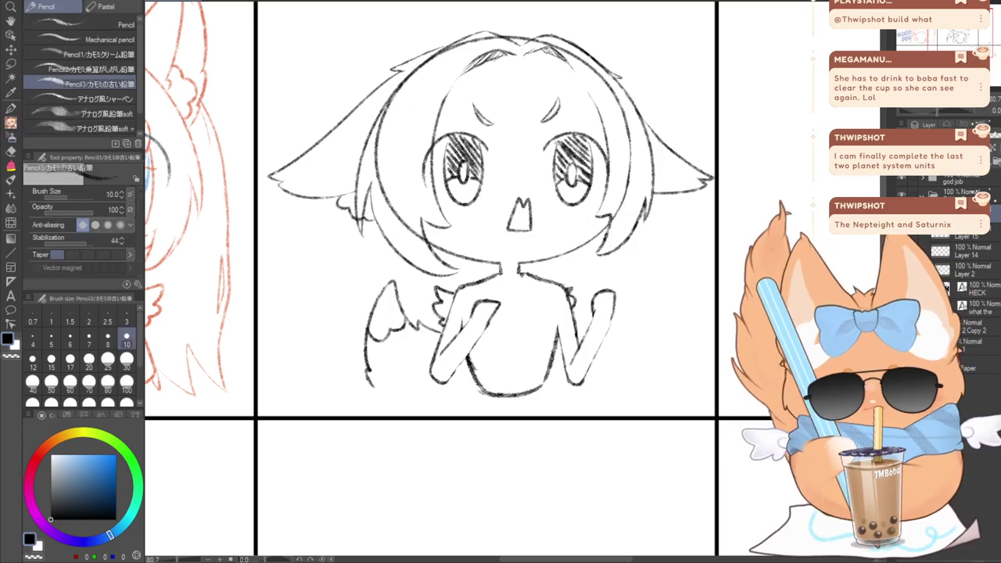
Add a new layer and sketch a long curved back hair strand from below the right ear beside the body
key(ctrl+shift+n)
drag(485, 234, 498, 316)
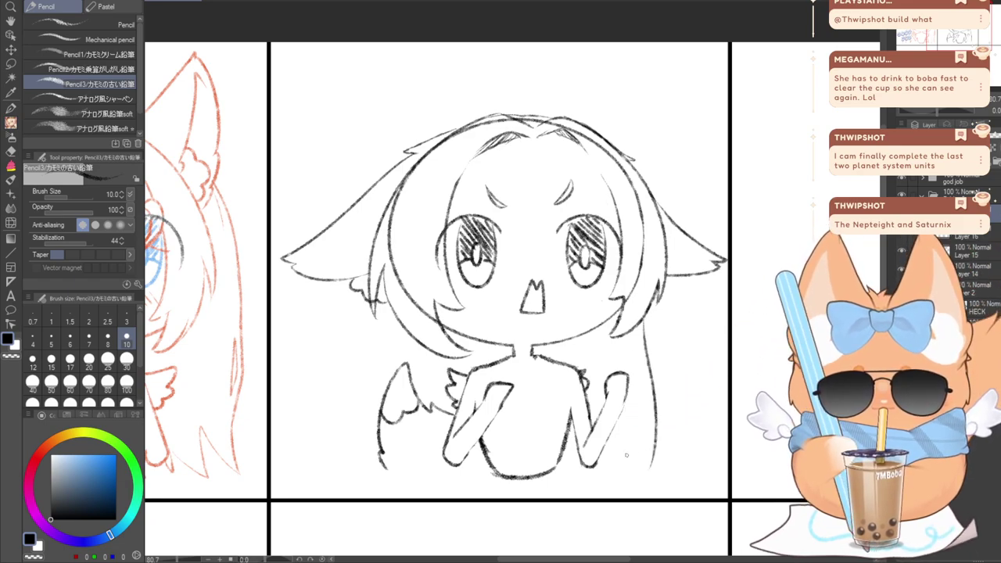
mouse_move(642, 320)
mouse_down()
mouse_move(665, 432)
mouse_move(660, 465)
mouse_up()
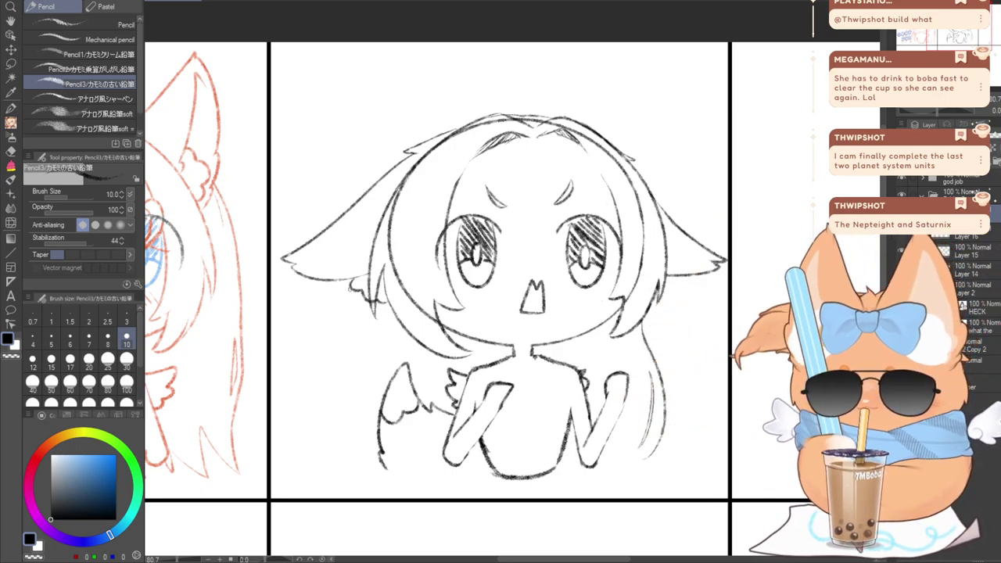
Try long back hair strands below the left ear, and undo them together with the right strand
drag(352, 290, 297, 449)
key(ctrl+z)
drag(317, 351, 308, 474)
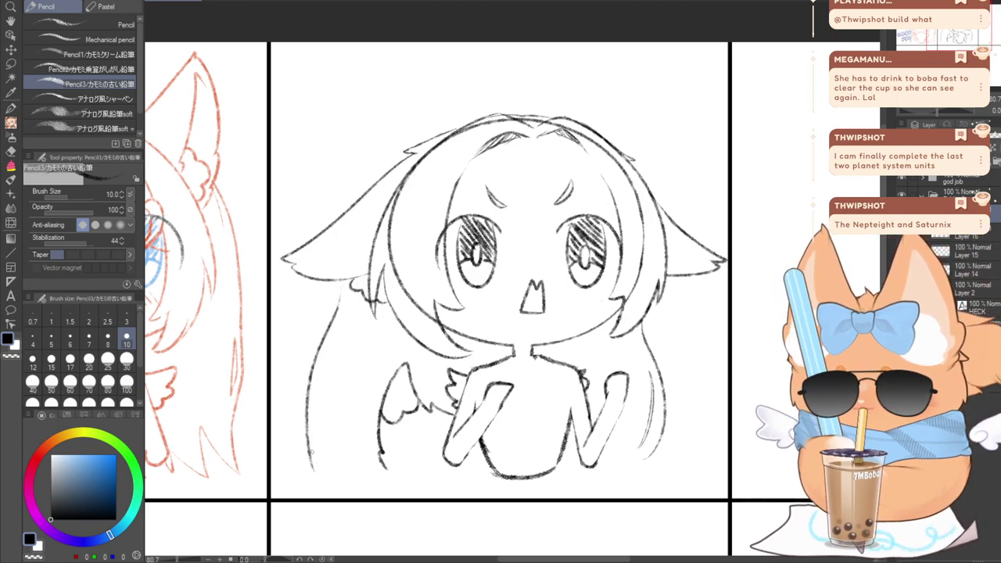
key(ctrl+z)
mouse_move(348, 289)
mouse_down()
mouse_move(330, 421)
mouse_move(335, 472)
mouse_up()
mouse_move(336, 466)
mouse_down()
mouse_move(353, 347)
mouse_move(352, 435)
mouse_move(328, 391)
mouse_move(357, 429)
mouse_move(360, 469)
mouse_up()
key(ctrl+z)
key(ctrl+z)
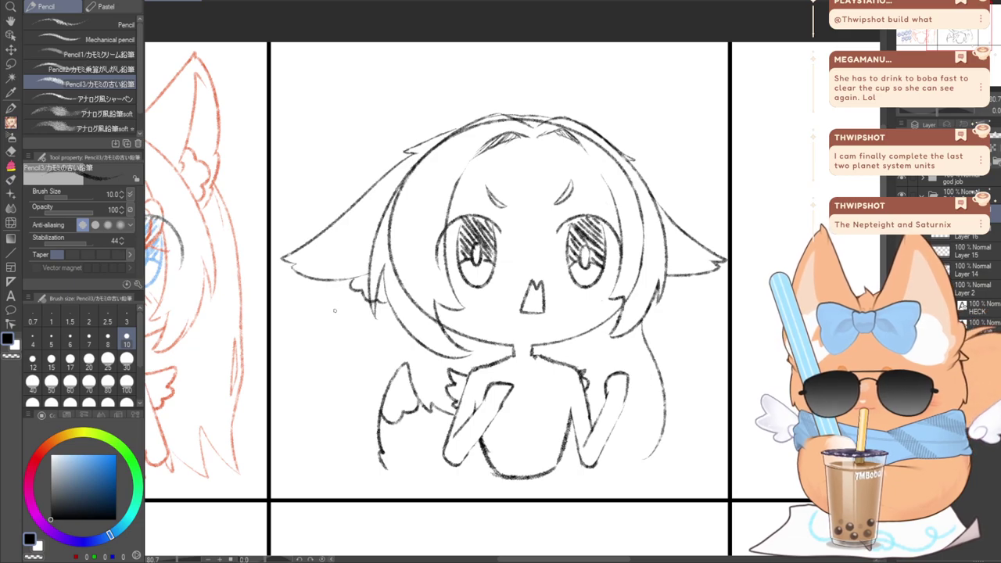
key(ctrl+z)
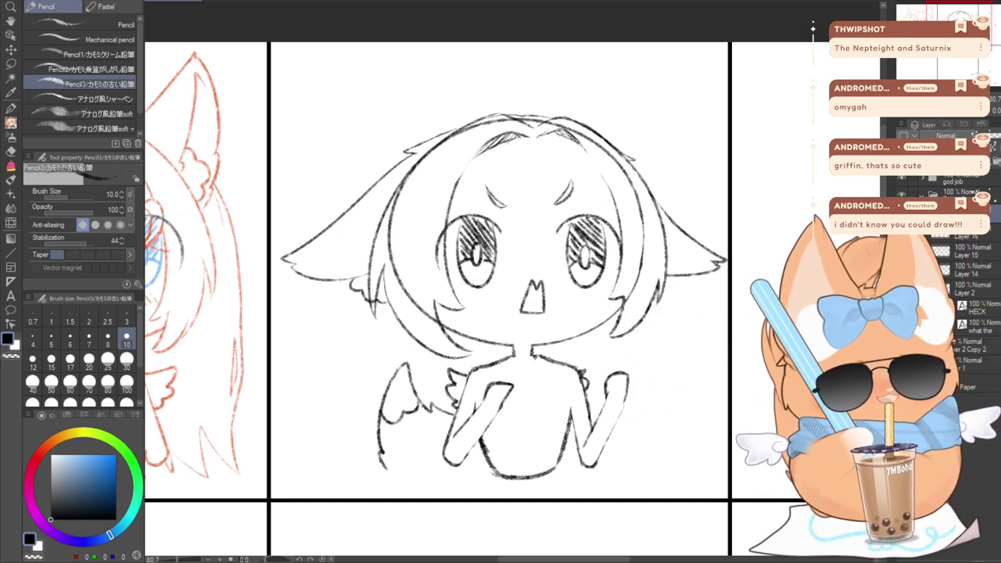
Try a long, nearly vertical back hair strand with pointed tips below the left ear, using the GOOD JOB sticker as reference, and undo it
drag(563, 558, 453, 560)
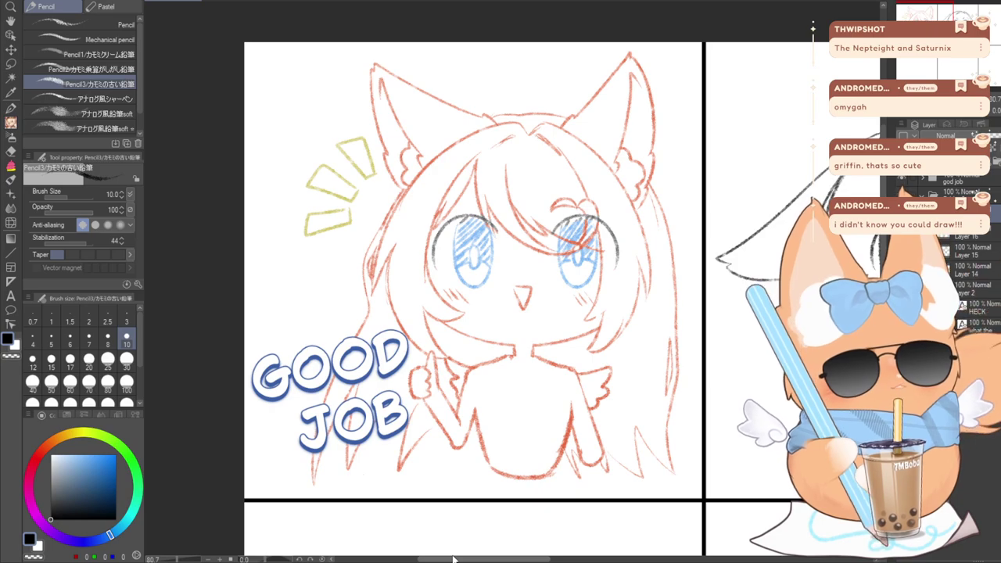
drag(453, 559, 537, 560)
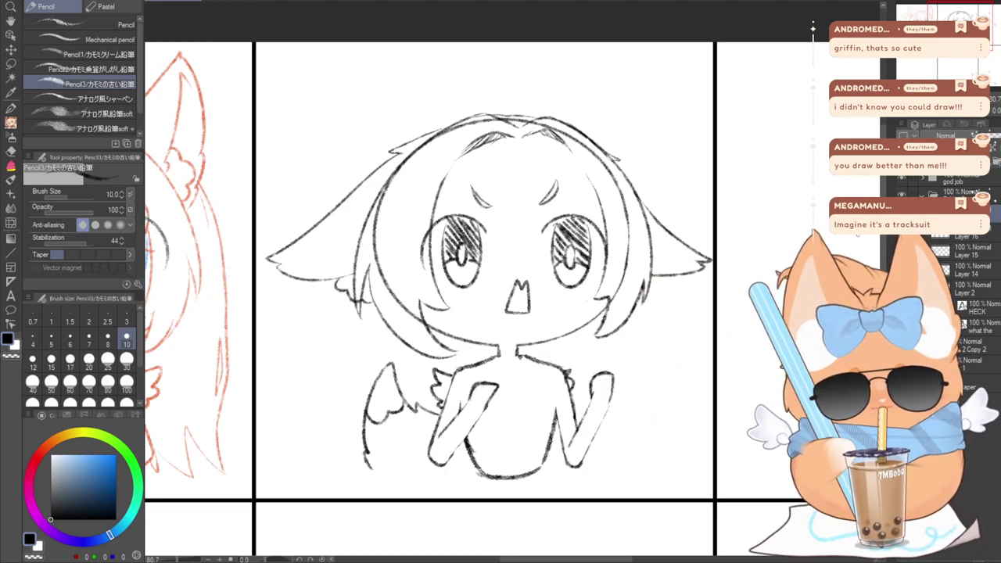
drag(324, 282, 311, 415)
key(ctrl+z)
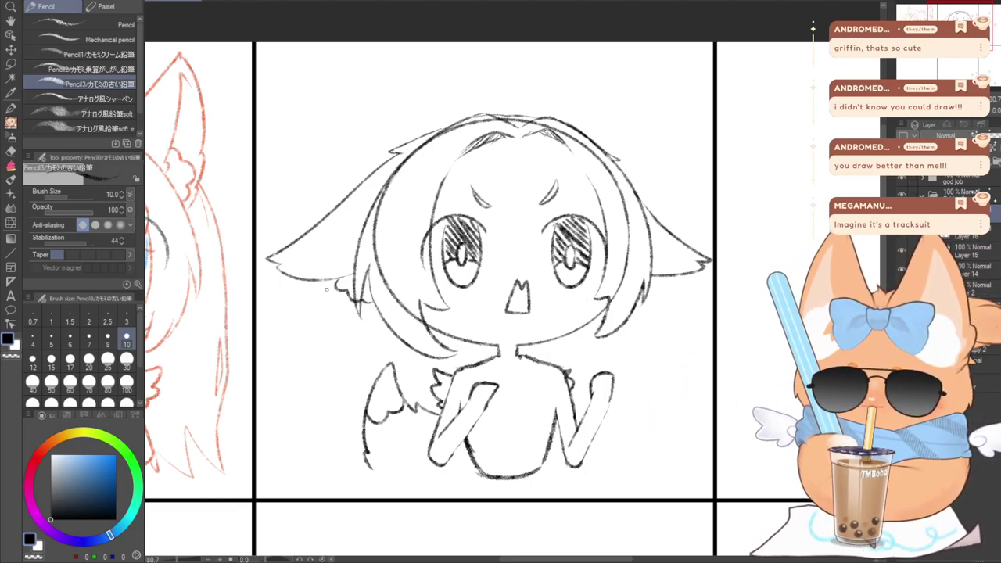
mouse_move(322, 287)
mouse_down()
mouse_move(303, 437)
mouse_move(309, 473)
mouse_up()
drag(325, 402, 332, 474)
key(ctrl+z)
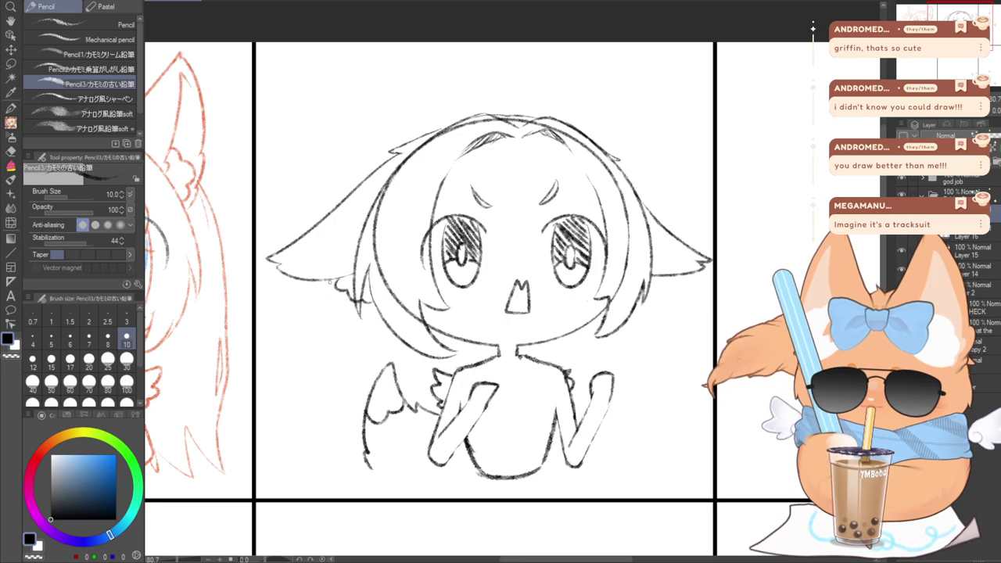
mouse_move(330, 282)
mouse_down()
mouse_move(306, 369)
mouse_move(320, 387)
mouse_move(327, 469)
mouse_move(363, 388)
mouse_up()
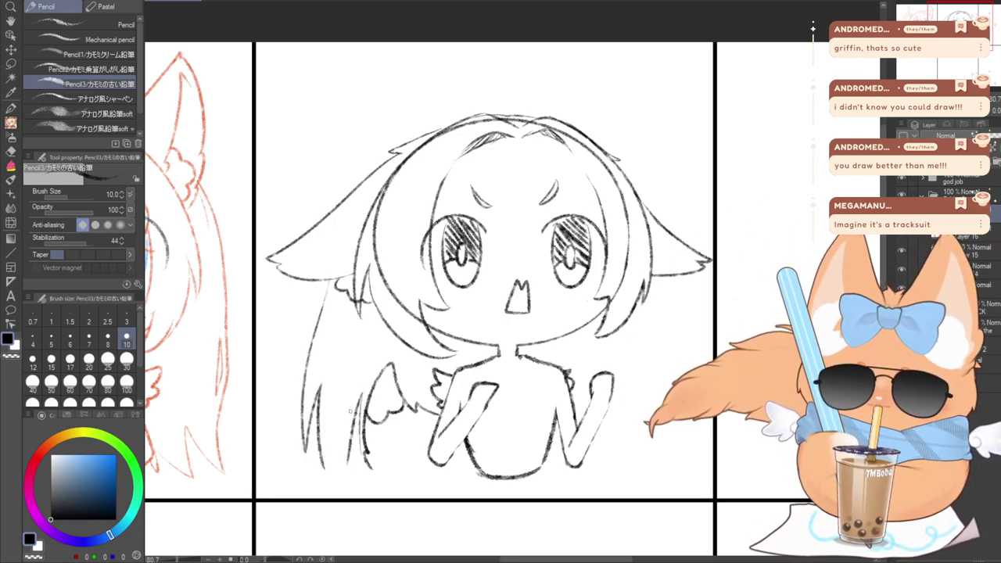
key(ctrl+z)
key(ctrl+z)
key(ctrl+z)
Try back hair strands flaring outward from below the left ear, and undo them
drag(330, 282, 283, 434)
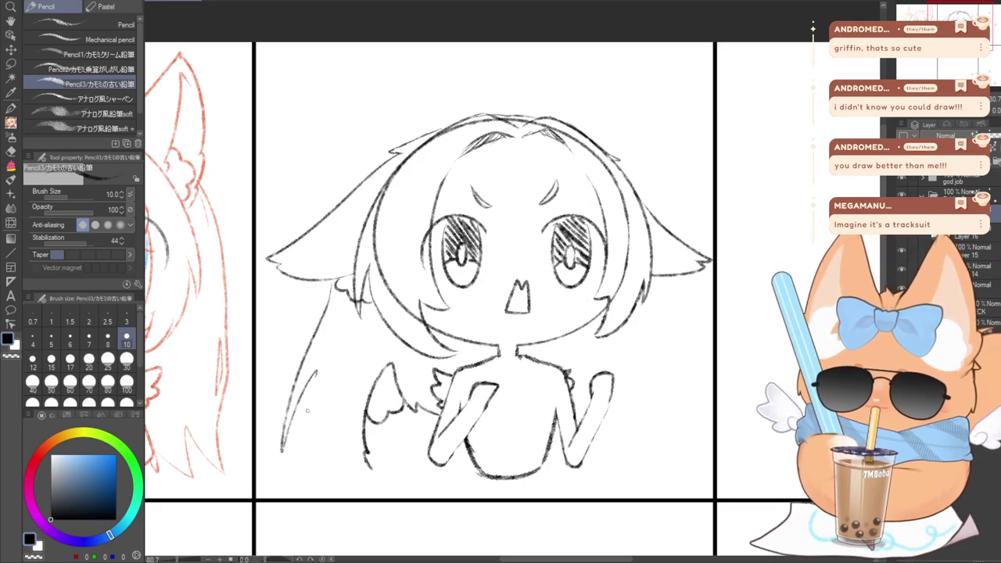
drag(316, 377, 312, 472)
drag(344, 429, 369, 352)
key(ctrl+z)
key(ctrl+z)
key(ctrl+z)
key(ctrl+z)
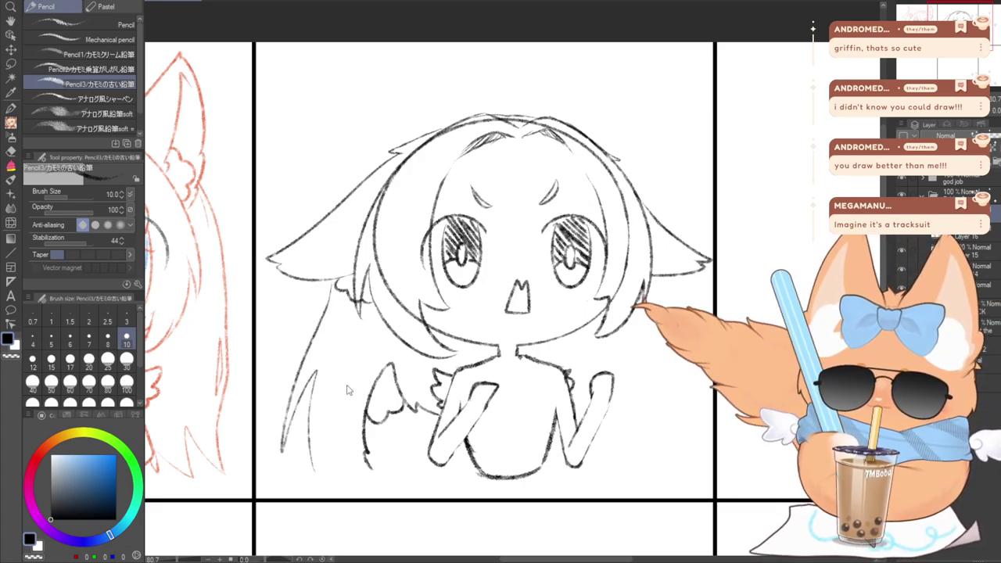
drag(329, 283, 284, 430)
mouse_move(317, 338)
mouse_down()
mouse_move(287, 418)
mouse_move(337, 382)
mouse_move(333, 465)
mouse_up()
key(ctrl+z)
key(ctrl+z)
key(ctrl+z)
key(ctrl+z)
key(ctrl+z)
key(ctrl+z)
key(ctrl+z)
Try back hair strands bowing outward below the left ear with straighter variations, and undo each version
drag(327, 287, 282, 402)
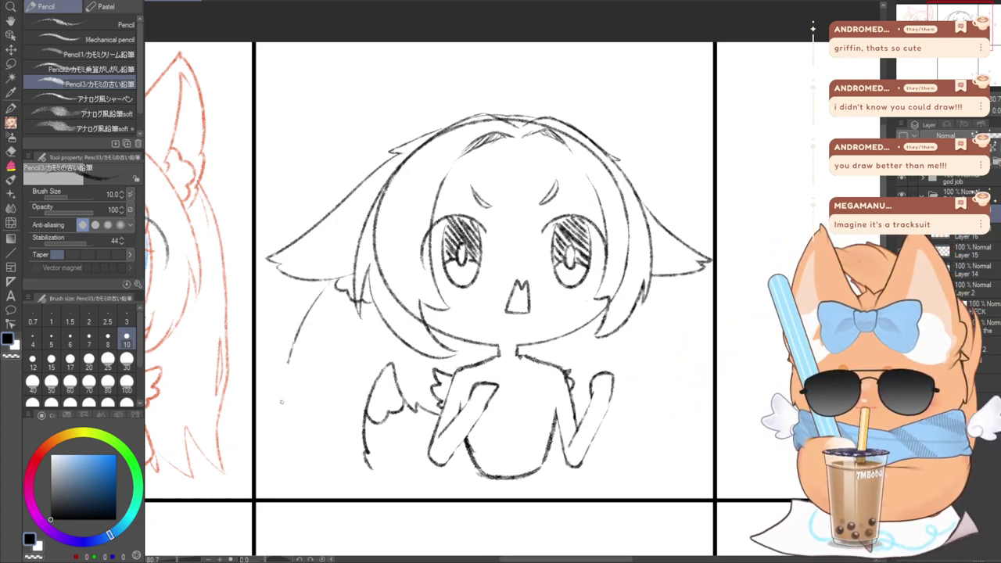
drag(288, 364, 282, 438)
key(ctrl+z)
key(ctrl+z)
mouse_move(333, 280)
mouse_down()
mouse_move(308, 389)
mouse_move(299, 469)
mouse_up()
mouse_move(341, 358)
mouse_down()
mouse_move(325, 428)
mouse_move(328, 466)
mouse_up()
key(ctrl+z)
key(ctrl+z)
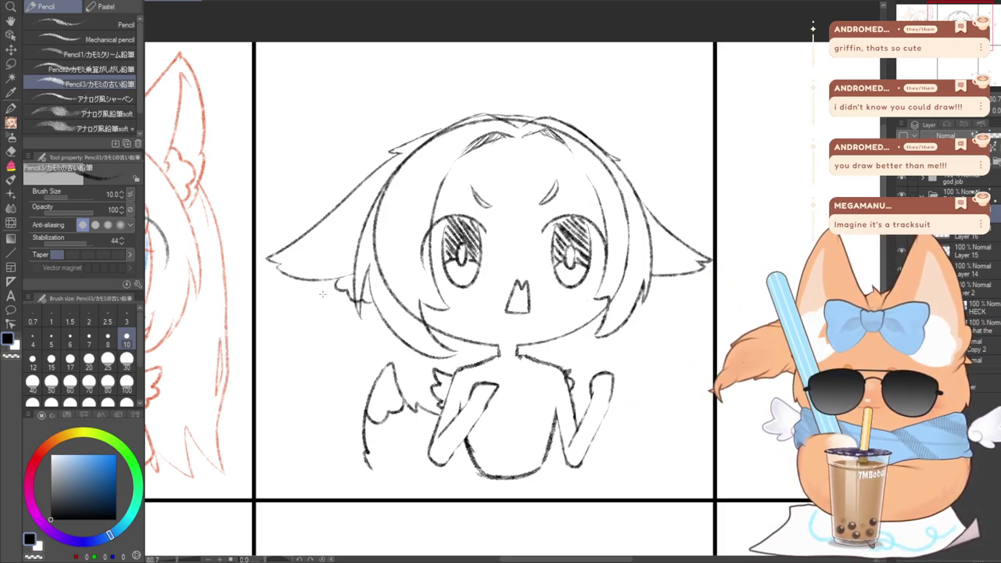
drag(322, 286, 283, 465)
drag(300, 367, 288, 442)
drag(314, 366, 309, 430)
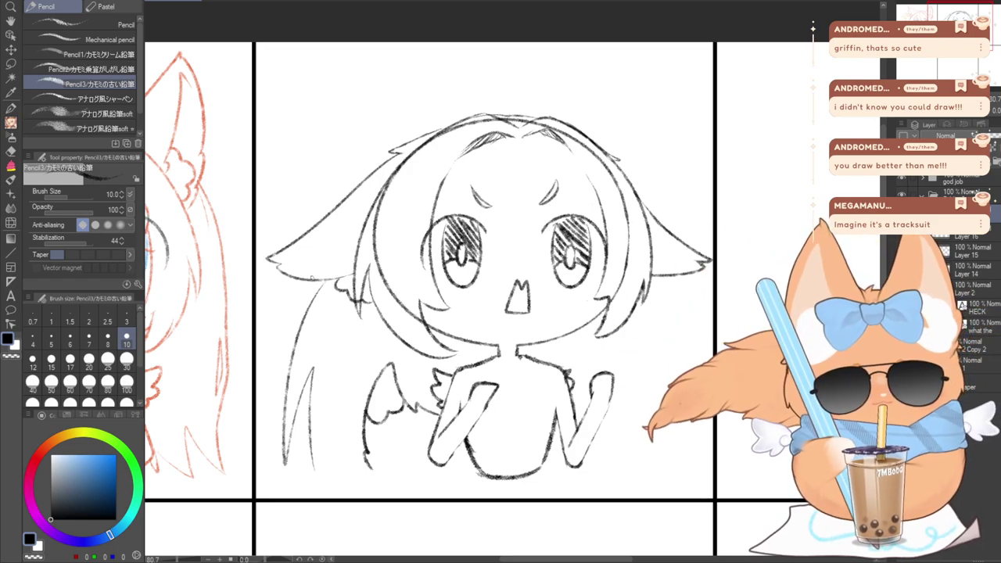
key(ctrl+z)
key(ctrl+z)
key(ctrl+z)
mouse_move(329, 281)
mouse_down()
mouse_move(300, 402)
mouse_move(301, 446)
mouse_up()
key(ctrl+z)
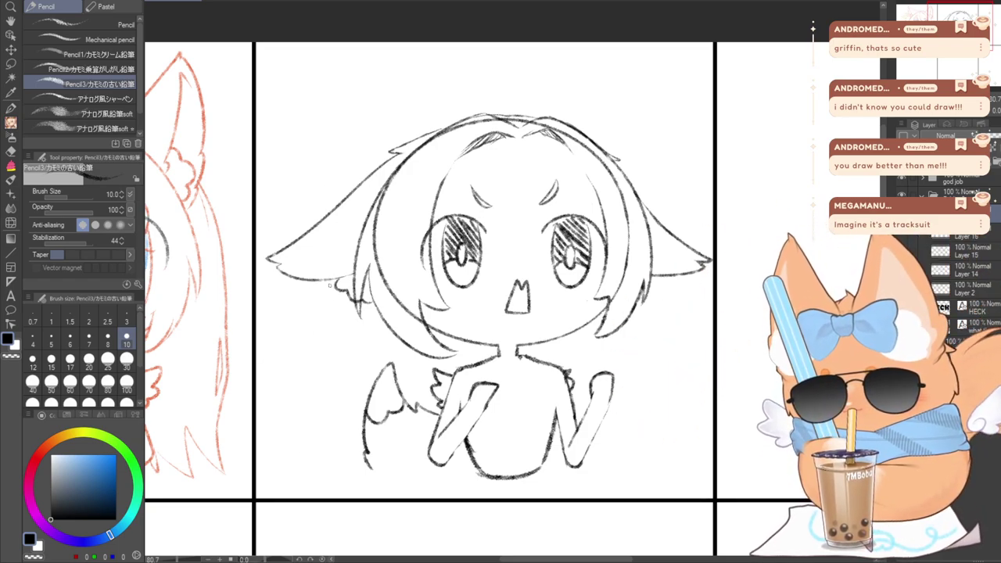
Sketch a long back hair section with a pointed, split tip below the left ear, beside the tail
drag(318, 345, 304, 460)
drag(346, 371, 309, 436)
drag(344, 369, 337, 469)
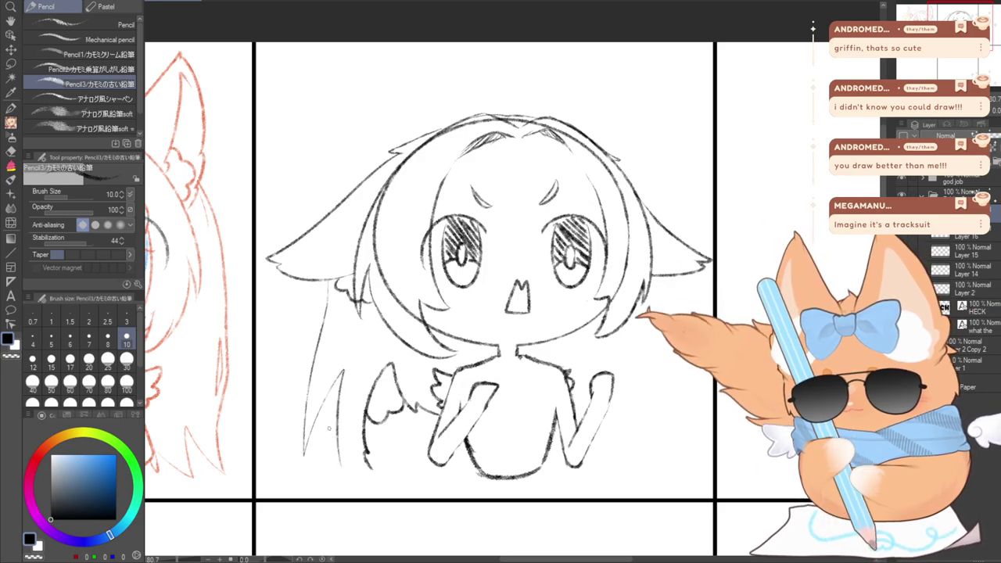
Sketch a matching long back hair section with a split tip below the right ear, redrawing it closer to the ear
drag(624, 333, 669, 459)
drag(630, 391, 634, 473)
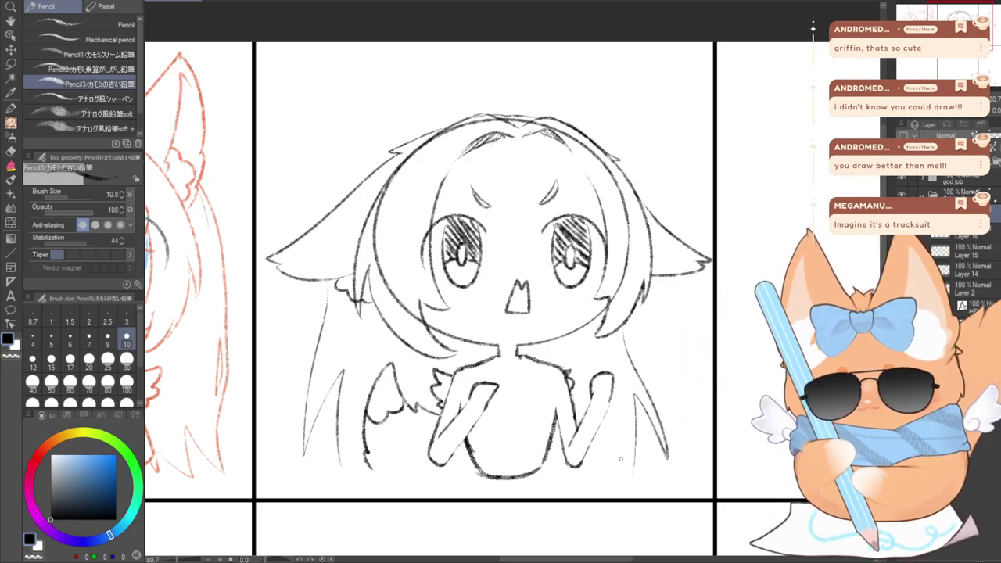
key(ctrl+z)
key(ctrl+z)
mouse_move(632, 322)
mouse_down()
mouse_move(662, 409)
mouse_move(663, 452)
mouse_up()
mouse_move(646, 398)
mouse_down()
mouse_move(662, 453)
mouse_move(634, 468)
mouse_up()
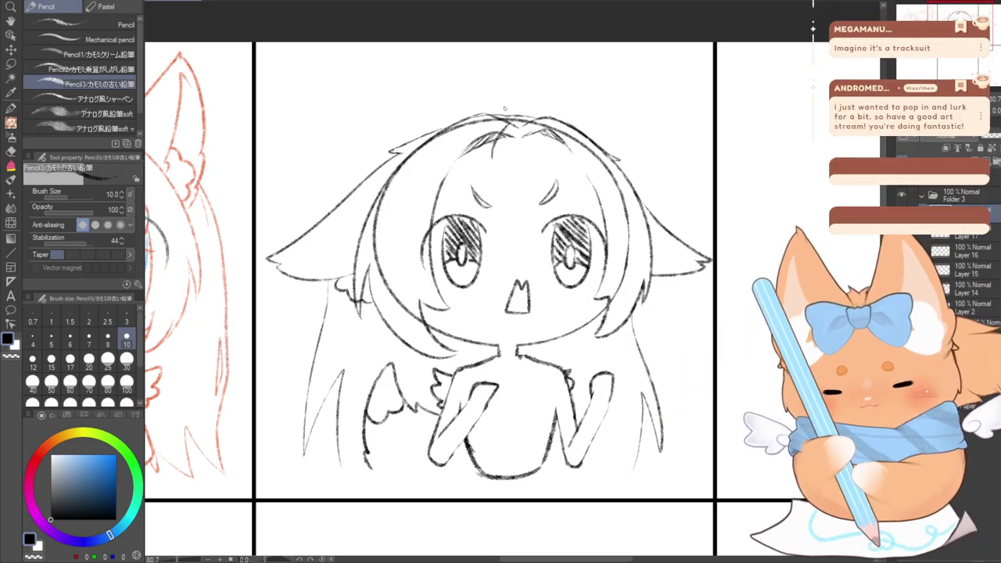
Try short curved hair lines converging from the forehead to the crown on both sides of the parting, and undo them
drag(491, 159, 505, 123)
mouse_move(552, 160)
mouse_down()
mouse_move(532, 117)
mouse_move(555, 146)
mouse_move(532, 118)
mouse_up()
key(ctrl+z)
key(ctrl+z)
key(ctrl+z)
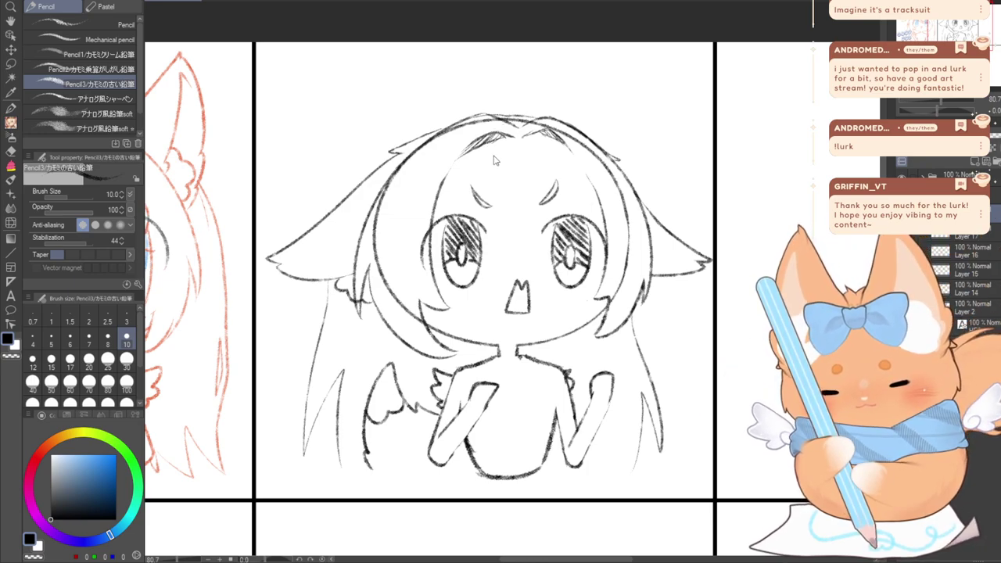
key(ctrl+z)
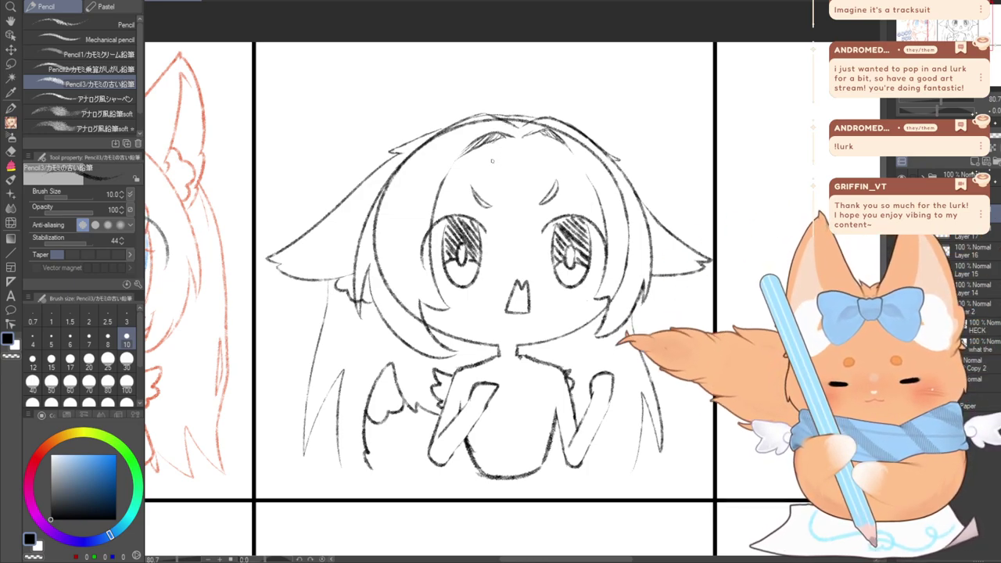
drag(490, 161, 513, 117)
drag(552, 157, 538, 116)
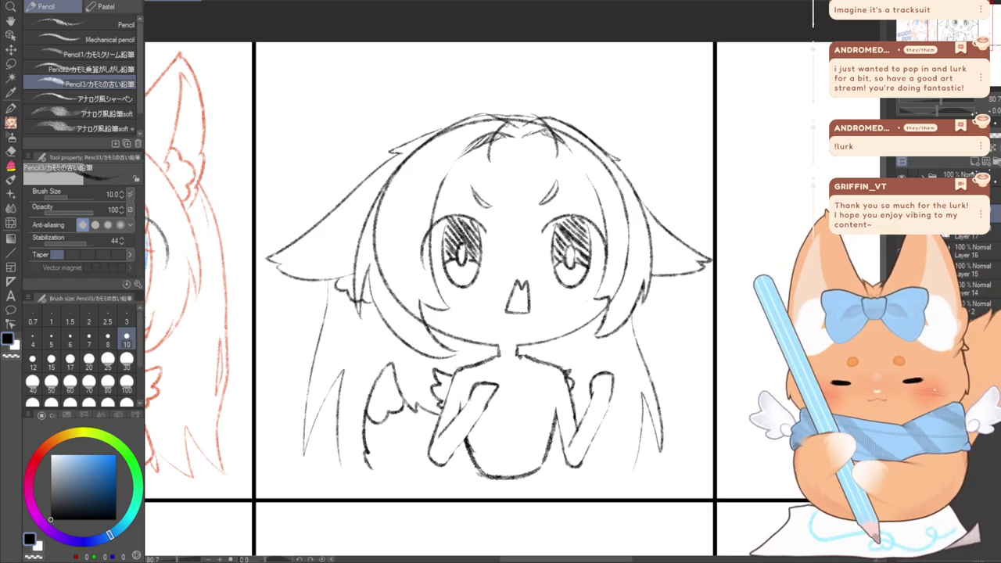
key(ctrl+z)
key(ctrl+z)
key(ctrl+z)
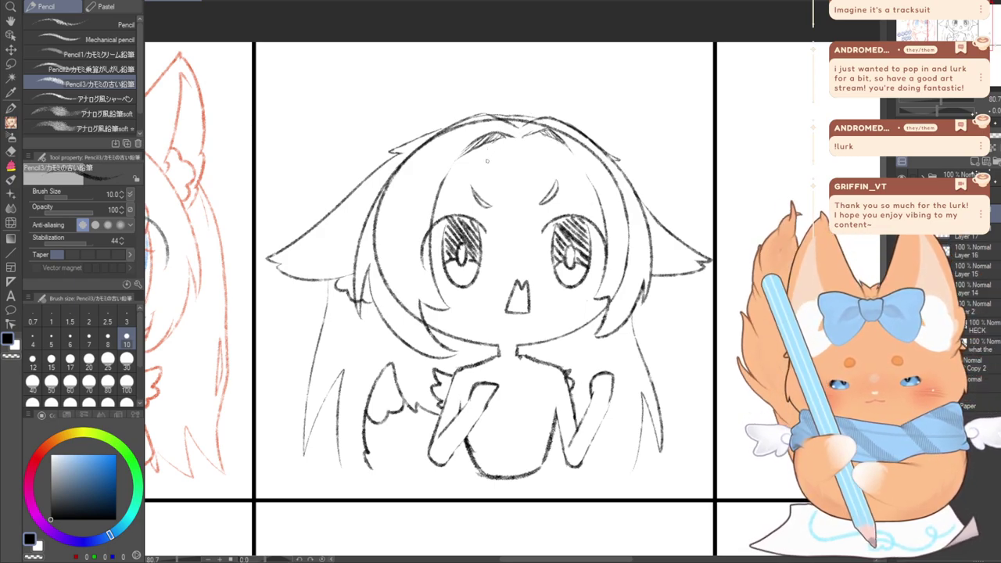
Sketch the bangs gathered into a small tied topknot at the crown, with a curved hairline across the forehead
drag(486, 160, 508, 123)
drag(558, 162, 539, 122)
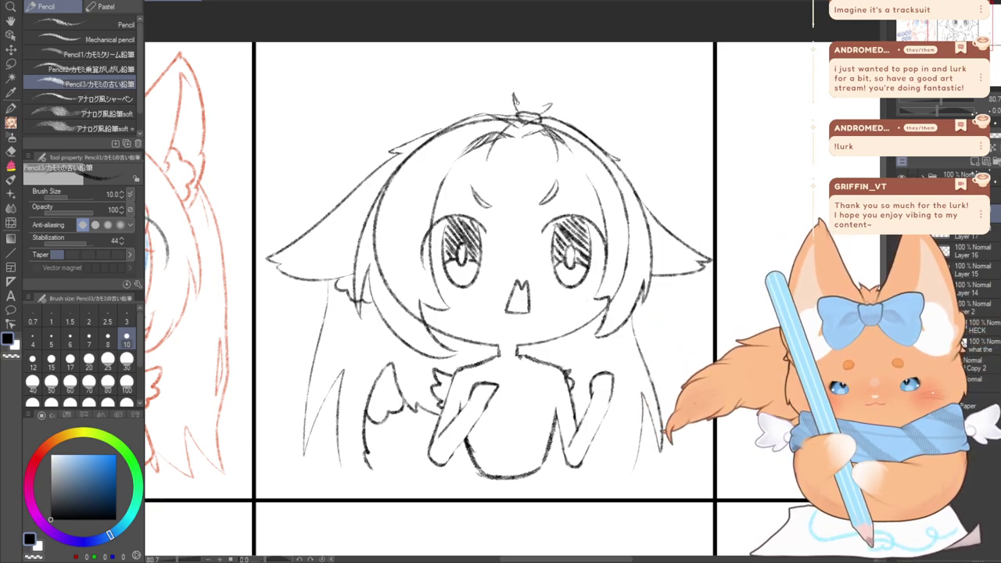
mouse_move(515, 98)
mouse_down()
mouse_move(541, 89)
mouse_move(547, 102)
mouse_move(538, 92)
mouse_up()
key(ctrl+z)
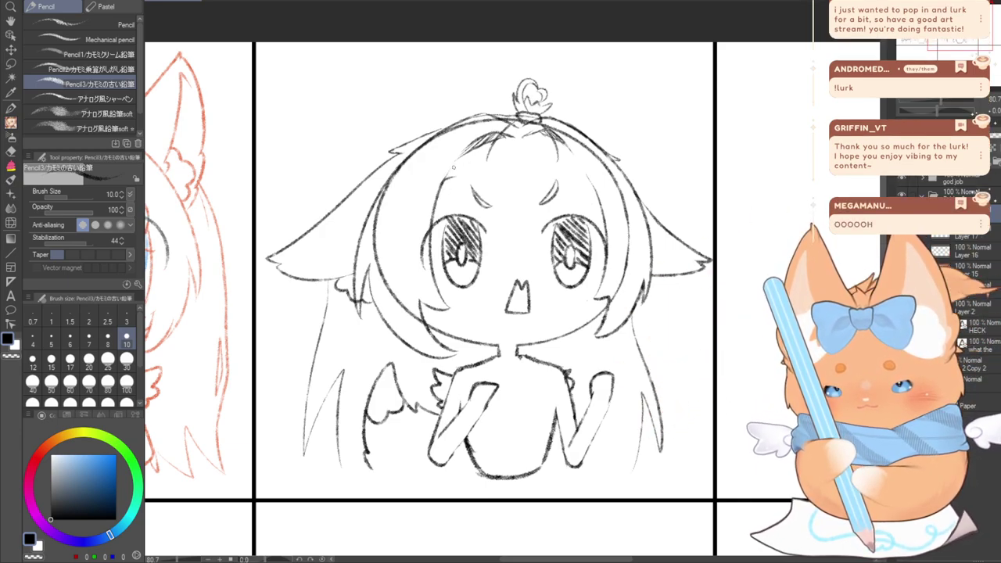
drag(457, 176, 479, 163)
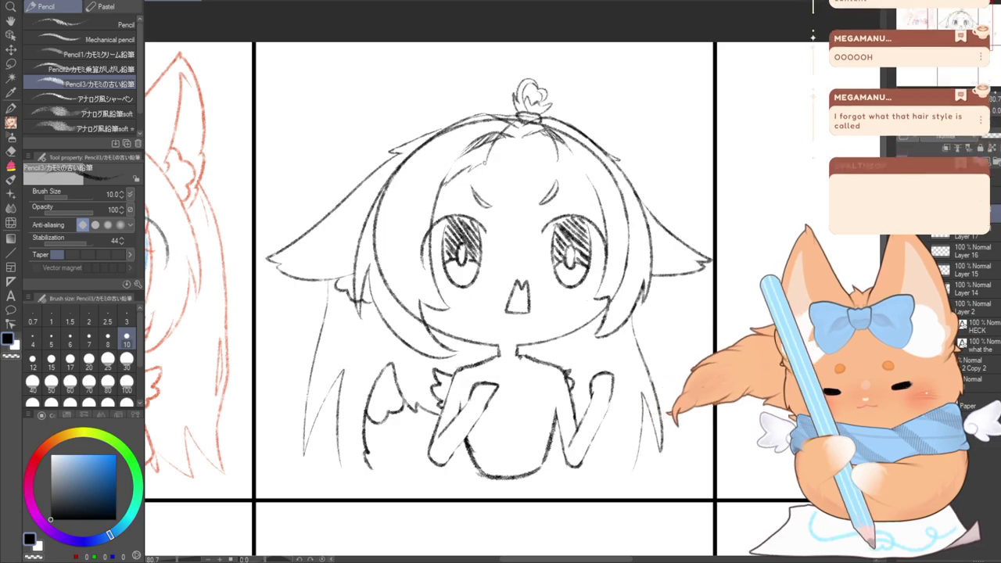
drag(484, 161, 558, 160)
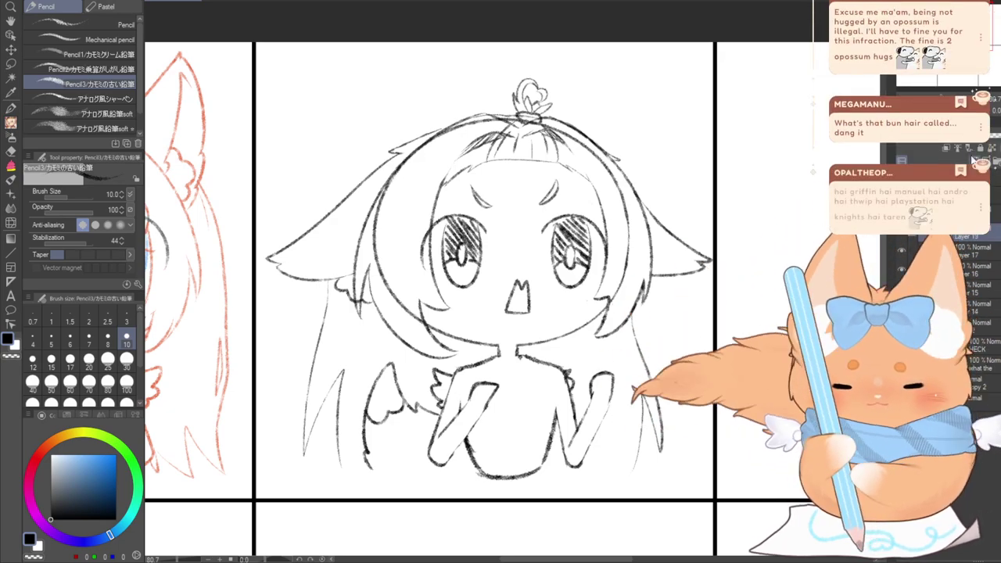
Cover the head circle guide and overlapping hair lines with white using the G-pen at size 30
click(11, 109)
drag(62, 468, 2, 374)
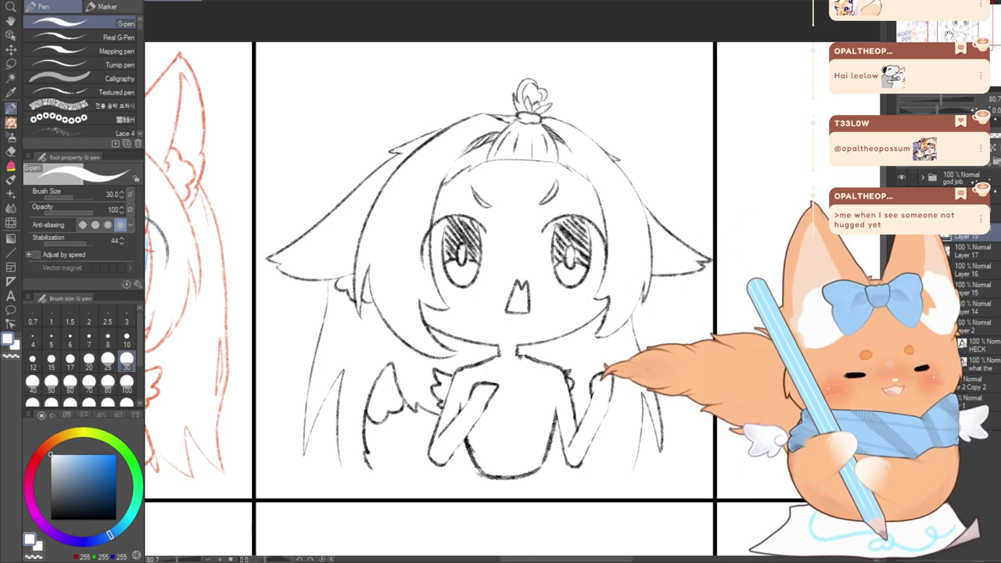
Show the "HECK" and "what the" text layers over the angry sticker
drag(949, 34, 948, 38)
click(901, 345)
click(902, 364)
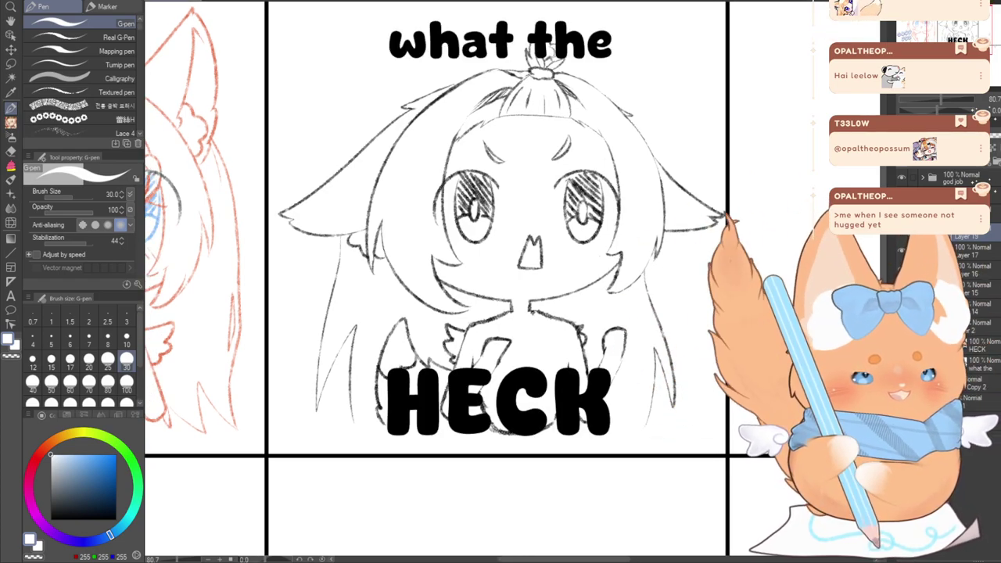
Scale the character's sketch layers down to 95% and shift them slightly left within the sticker frame
scroll(466, 321, down, 1)
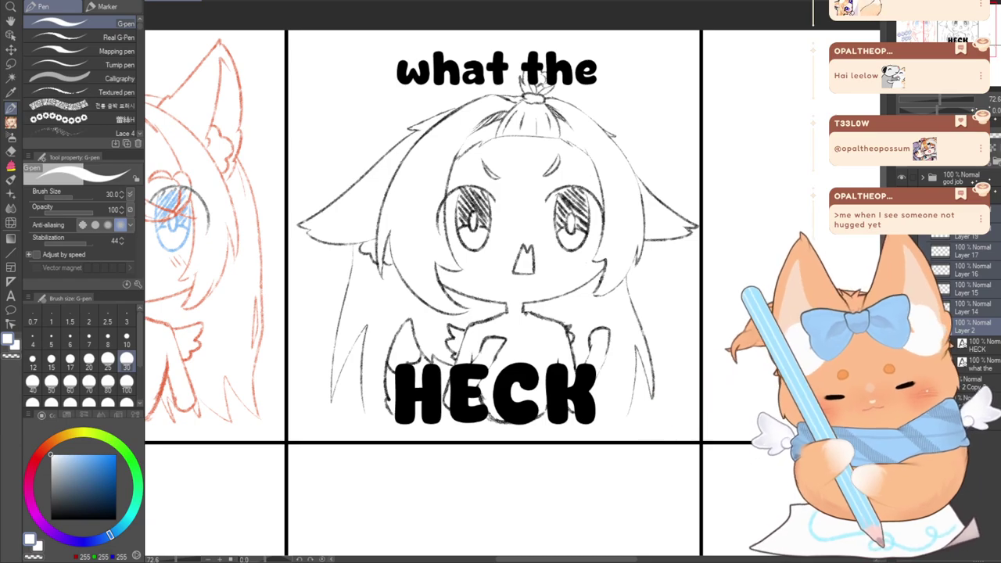
key(ctrl+t)
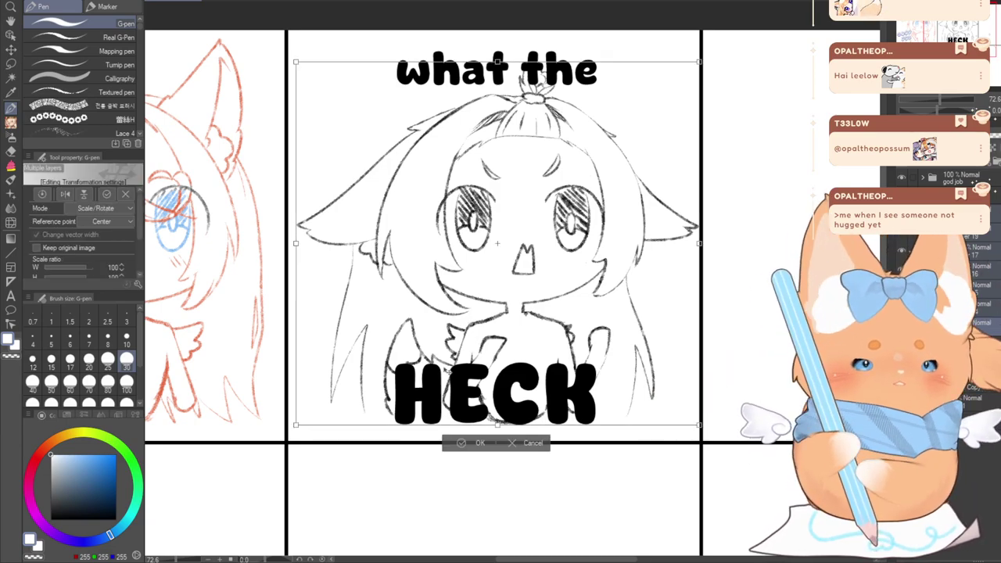
drag(296, 425, 319, 406)
drag(347, 381, 326, 381)
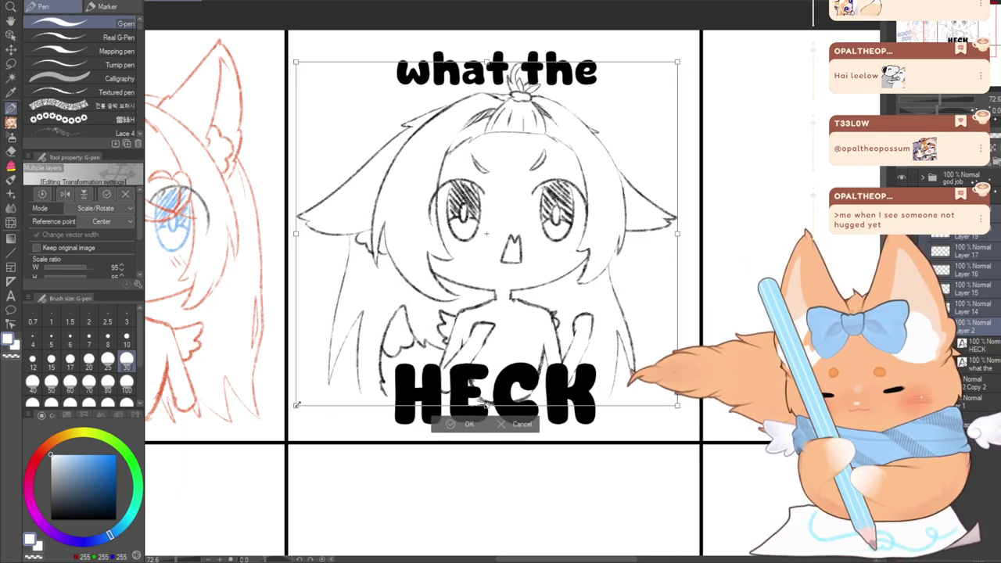
click(469, 425)
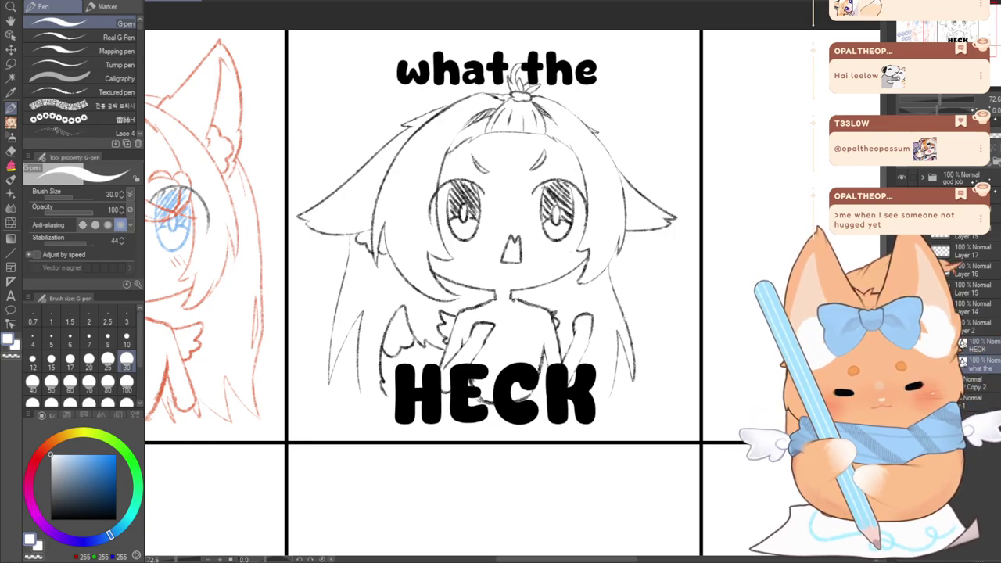
Restyle the "what the" and "HECK" lettering as white with a blue border effect, trying a solid blue layer color first
key(ctrl+b)
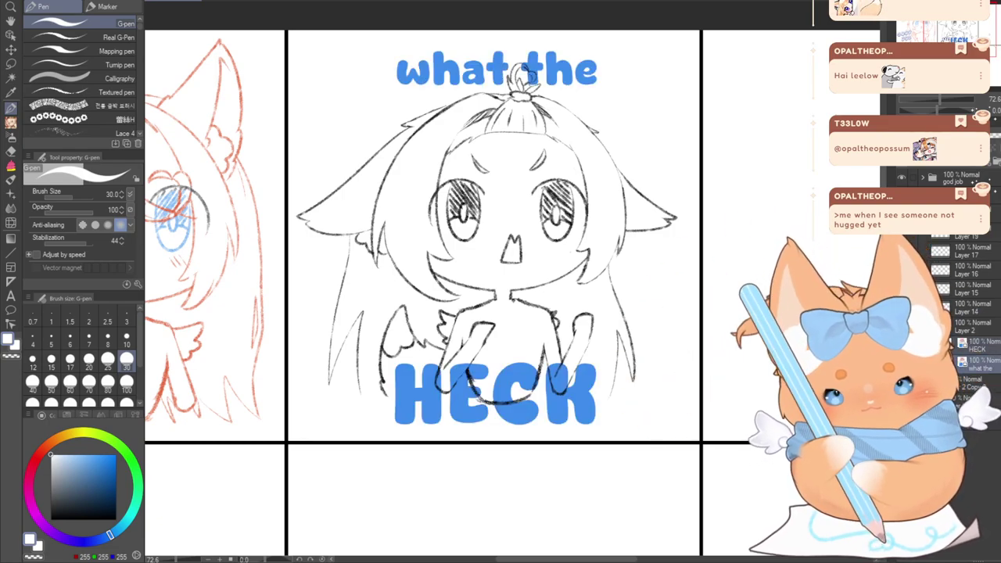
key(ctrl+b)
drag(391, 297, 251, 205)
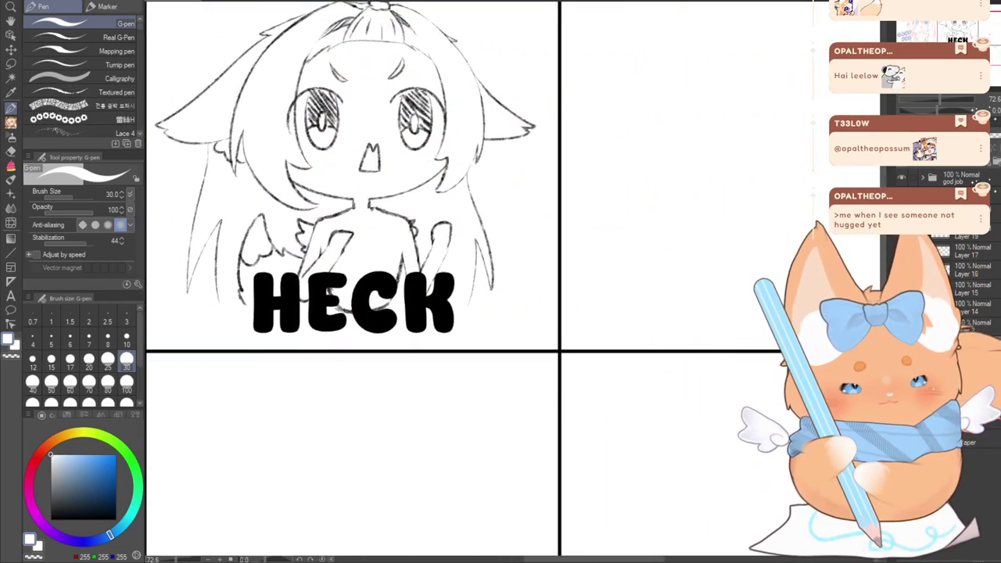
click(995, 157)
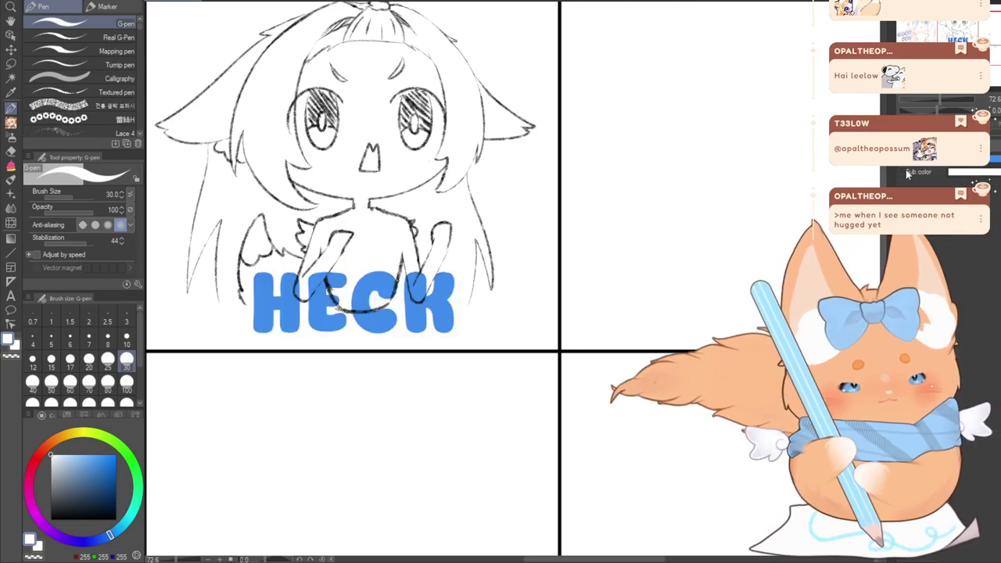
click(997, 159)
click(956, 125)
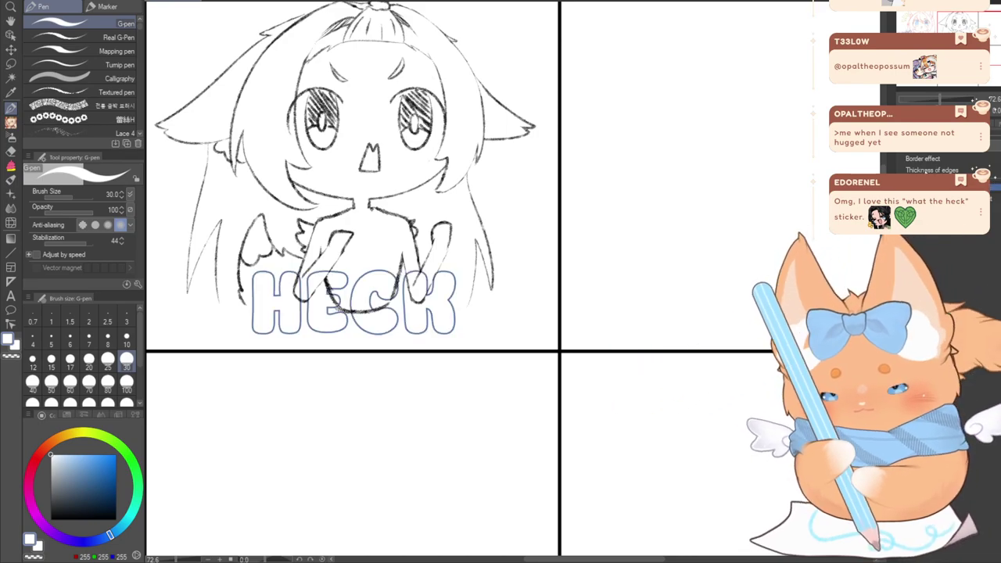
Duplicate the "what the" and "HECK" lettering folder and place the copy beneath the original in the layer stack
mouse_move(962, 37)
mouse_down()
mouse_move(945, 20)
mouse_move(936, 24)
mouse_up()
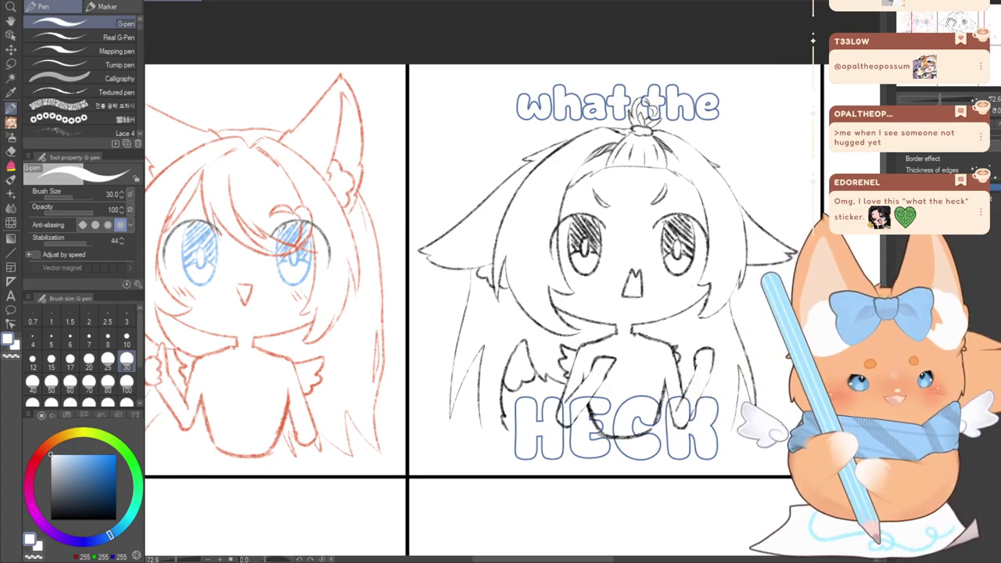
drag(953, 19, 975, 32)
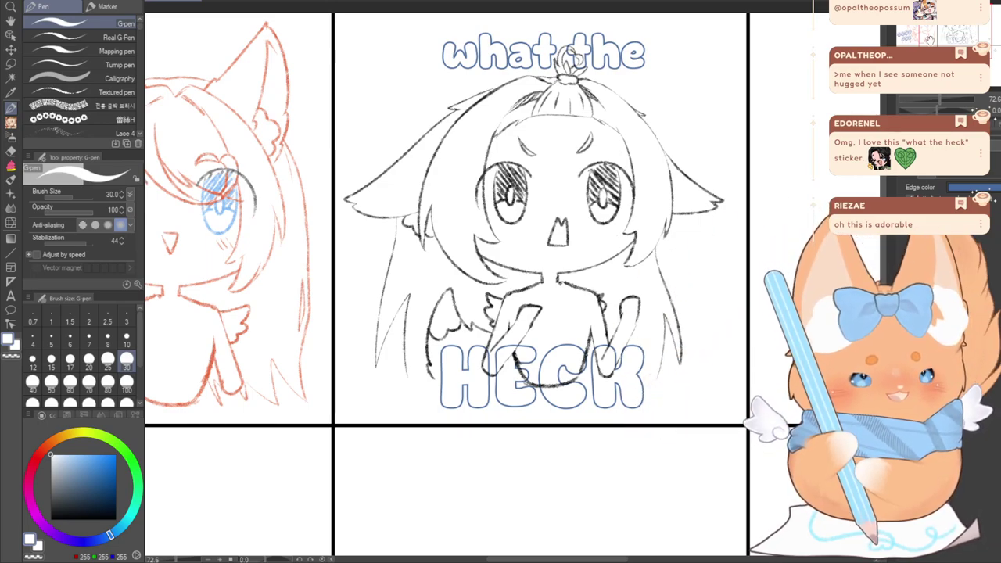
drag(930, 39, 943, 36)
click(930, 178)
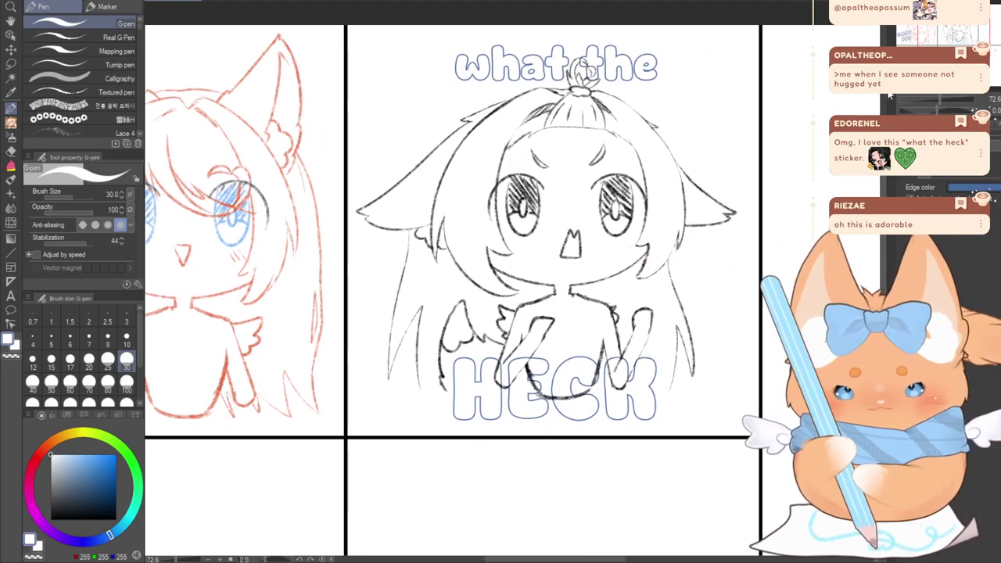
click(924, 136)
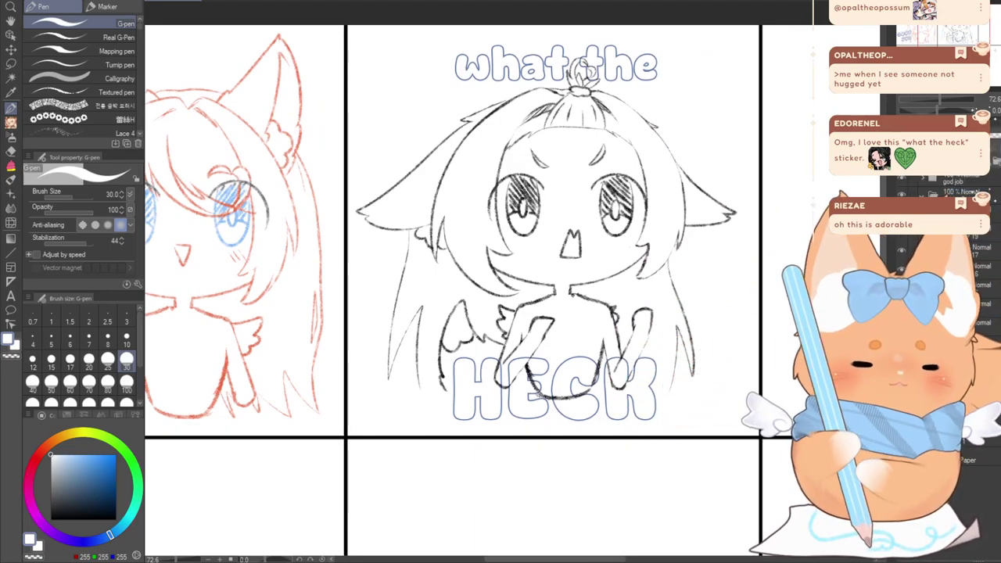
click(942, 363)
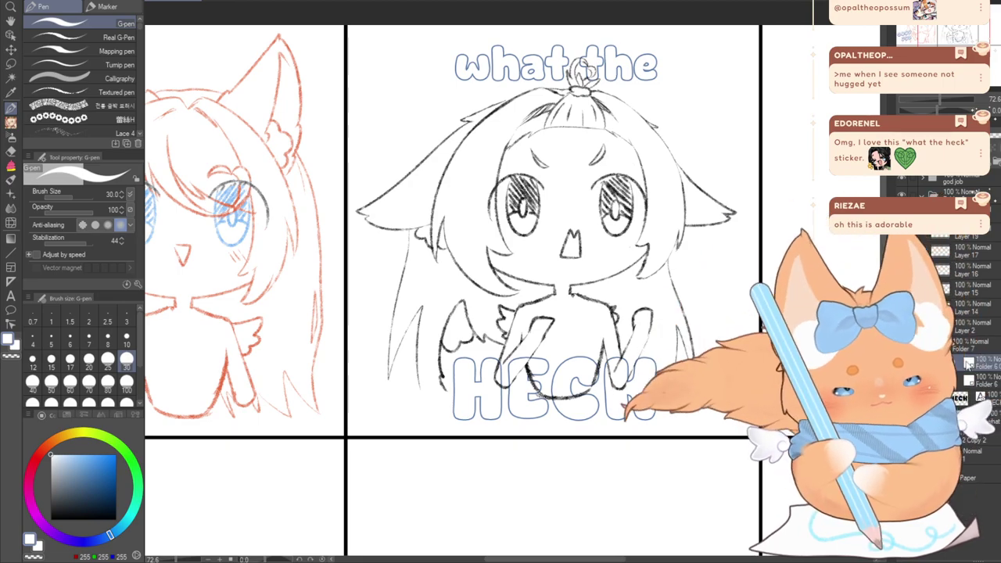
drag(968, 364, 961, 430)
click(942, 364)
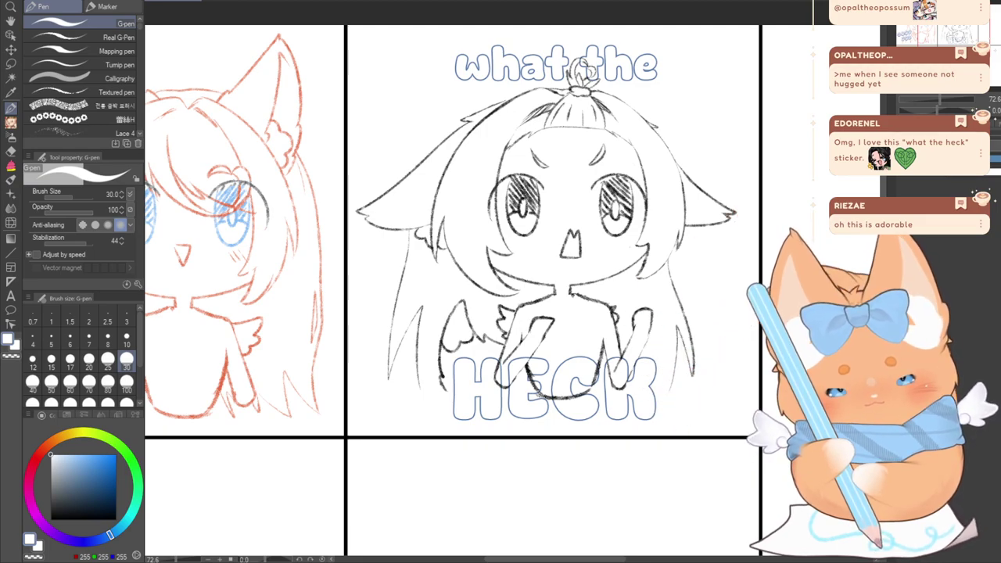
Shift the copied lettering slightly downward to form a blue drop shadow under the white letters
key(ctrl+t)
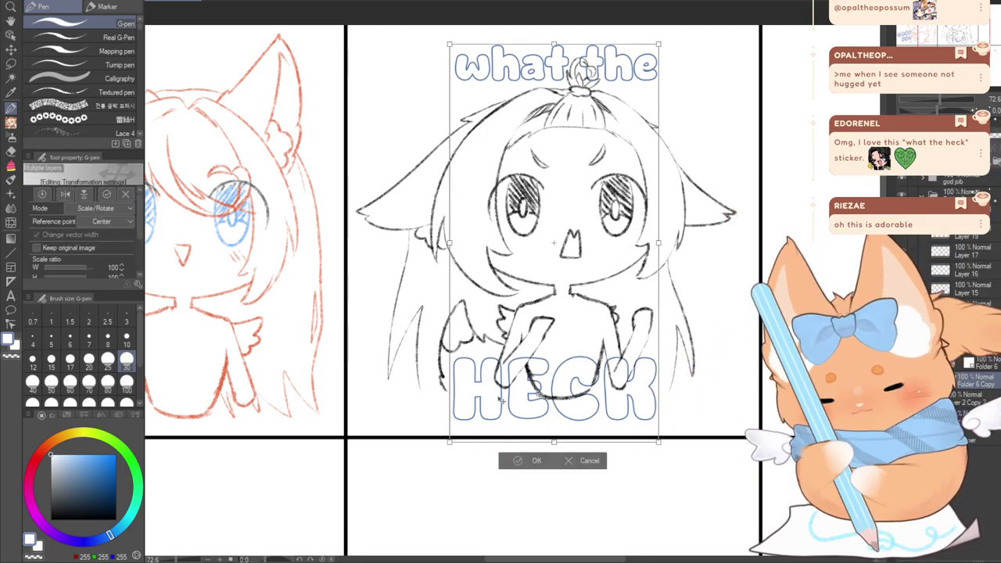
drag(494, 393, 492, 399)
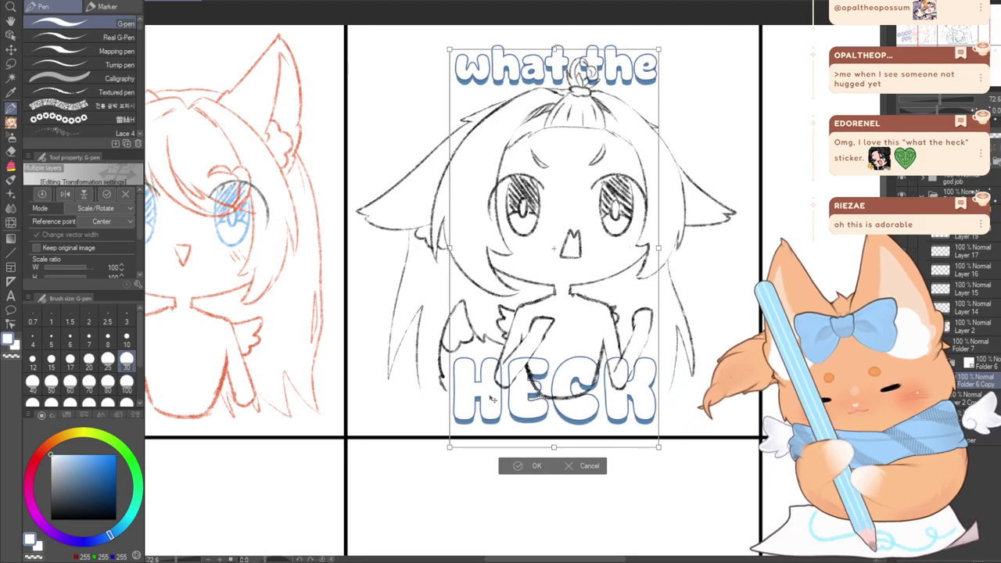
click(516, 469)
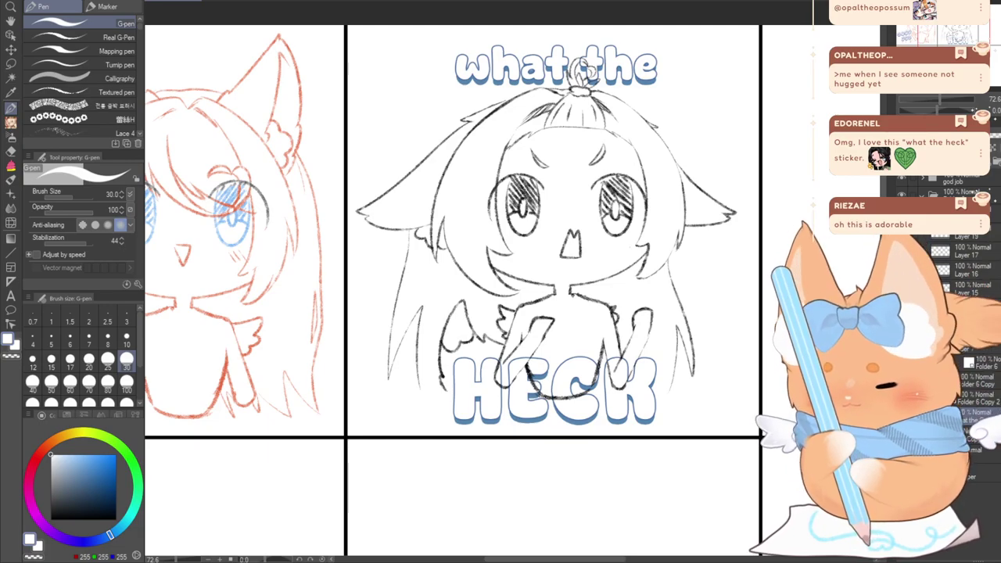
Add a soft blue glow behind the lettering with another folder copy, and nudge the shadow slightly upward
key(ctrl+s)
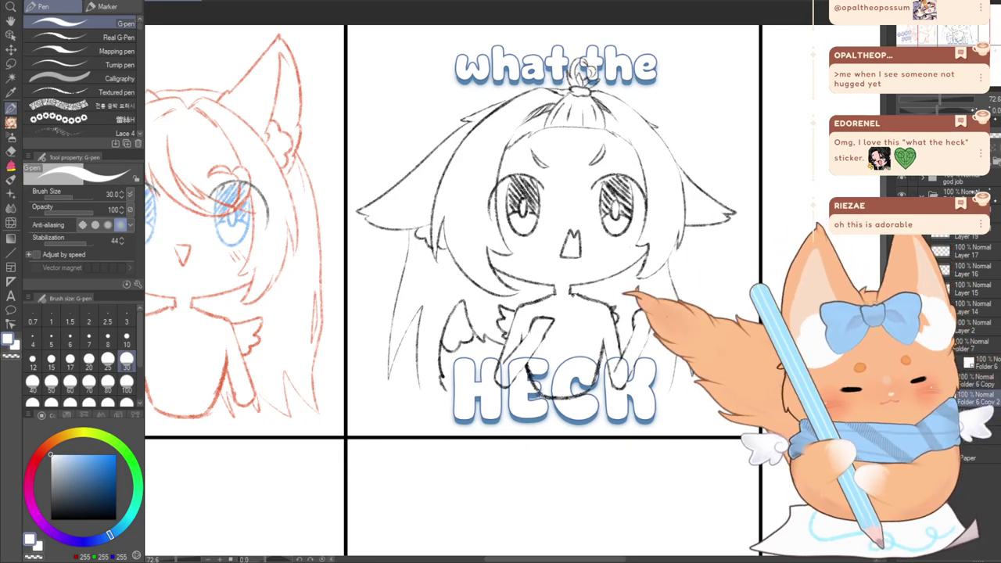
key(ctrl+t)
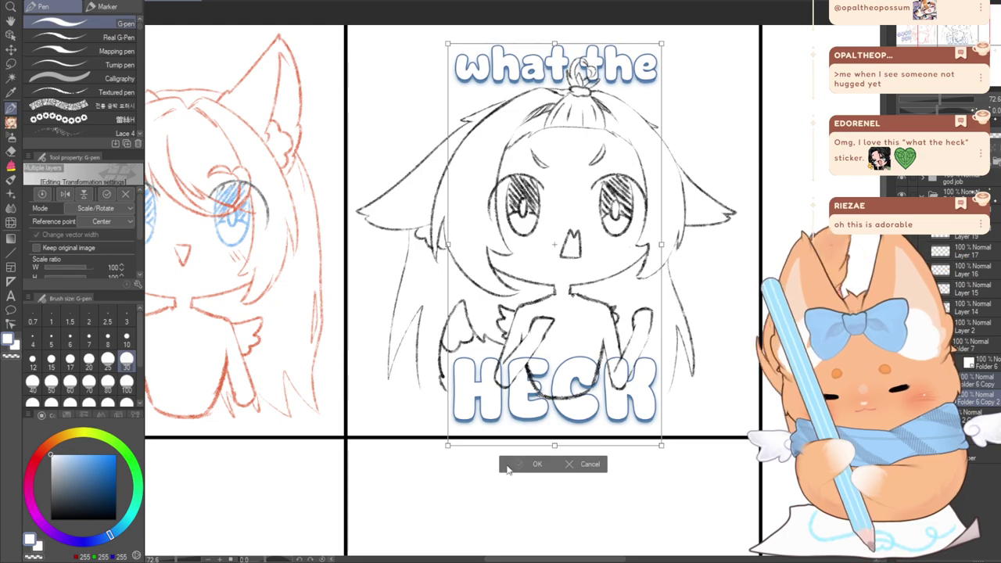
click(508, 466)
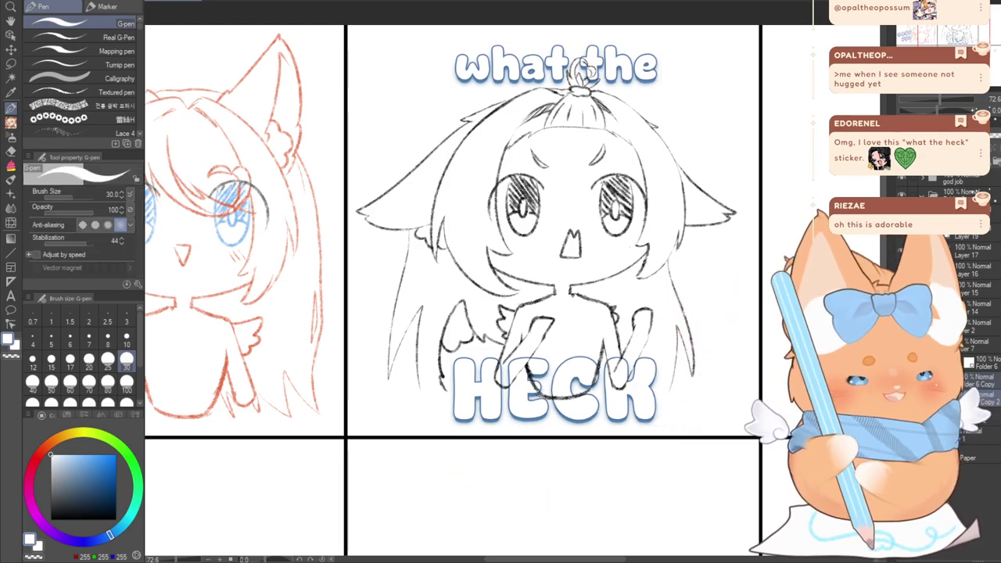
mouse_move(938, 37)
mouse_down()
mouse_move(952, 34)
mouse_move(942, 37)
mouse_up()
scroll(460, 257, down, 2)
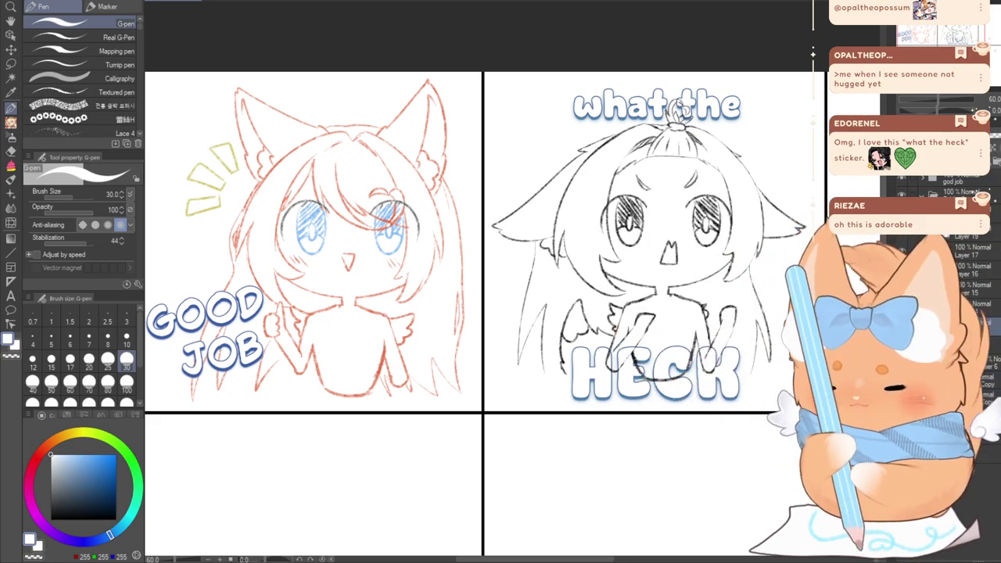
Lasso each of the angry character's eyebrows on Layer 2 and adjust their placement slightly with a transform
click(11, 64)
scroll(683, 178, up, 5)
mouse_move(691, 166)
mouse_down()
mouse_move(720, 179)
mouse_move(693, 209)
mouse_up()
key(ctrl+t)
click(667, 237)
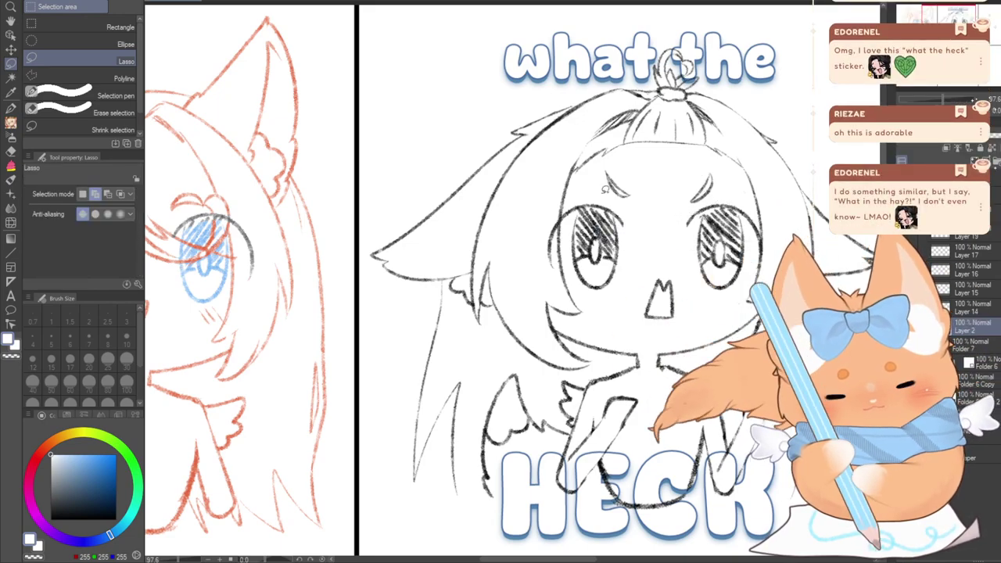
drag(602, 188, 606, 205)
key(ctrl+t)
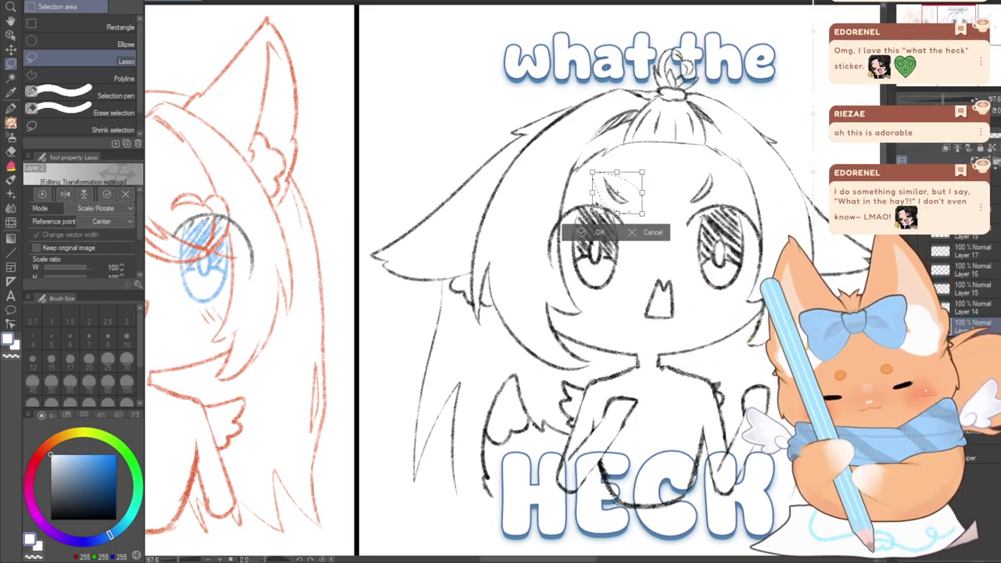
click(585, 232)
key(ctrl+d)
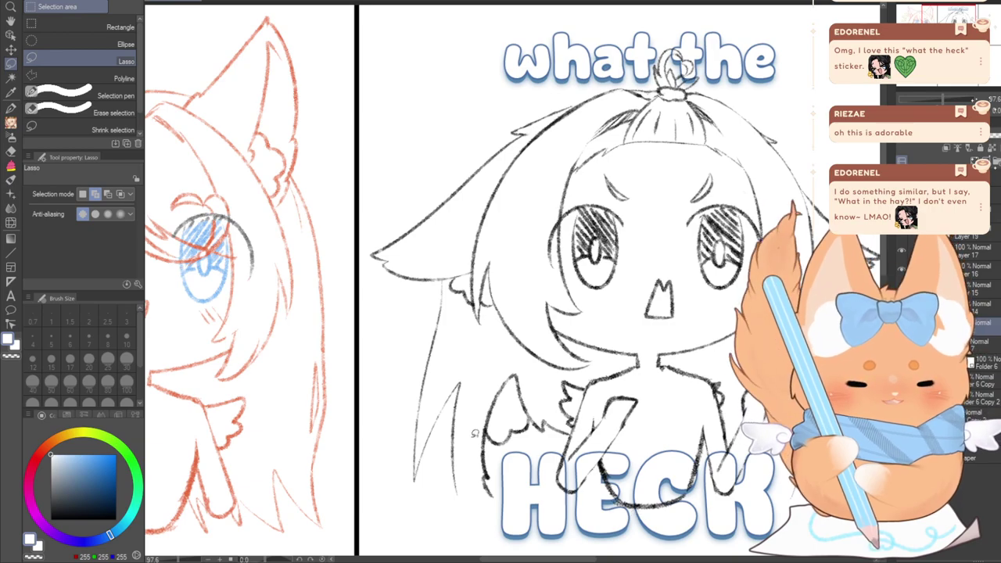
Compare the two stickers side by side and inspect where the topknot overlaps the "what the" lettering
scroll(624, 292, down, 5)
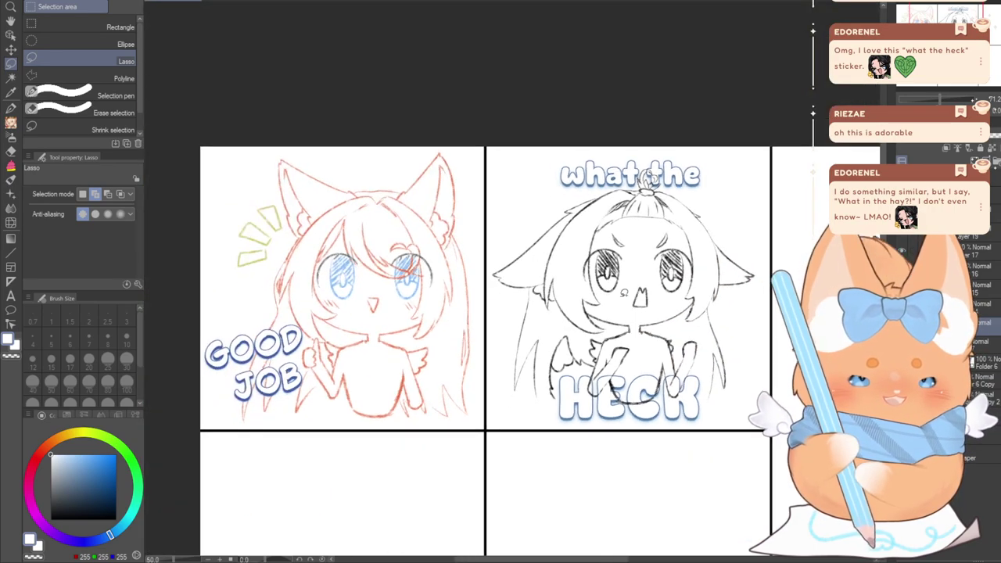
drag(624, 293, 641, 181)
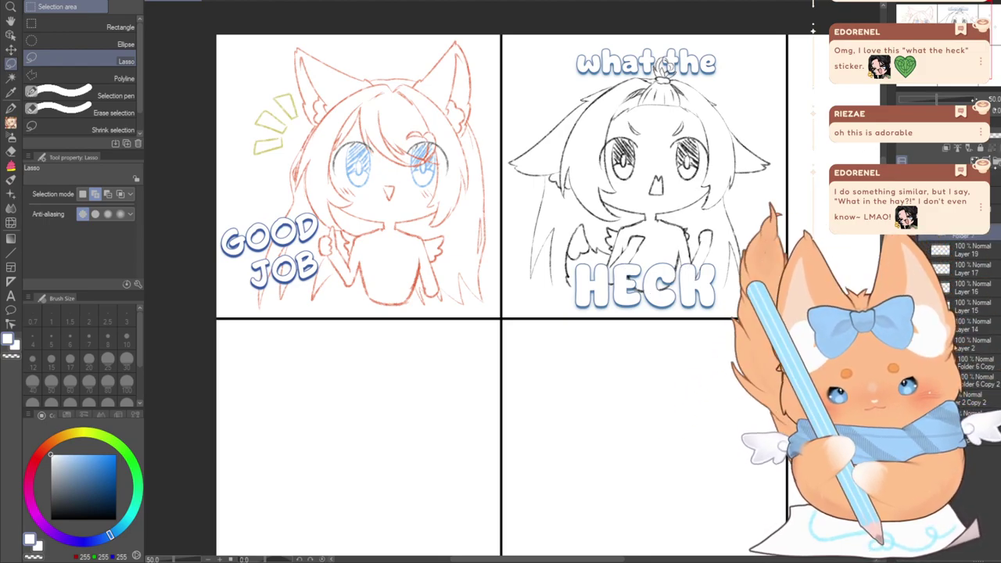
drag(500, 313, 504, 389)
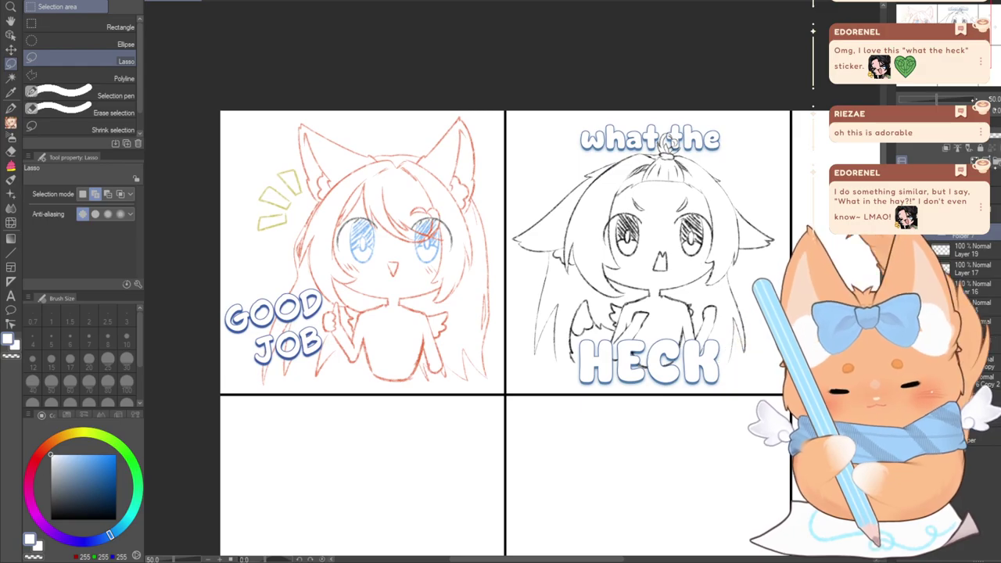
scroll(669, 141, up, 6)
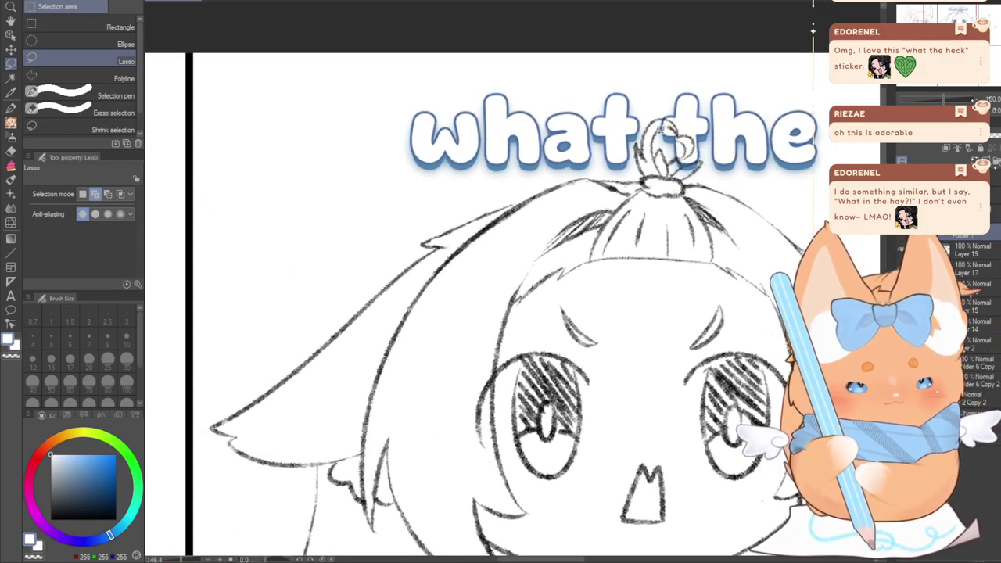
scroll(663, 129, up, 3)
scroll(670, 129, down, 3)
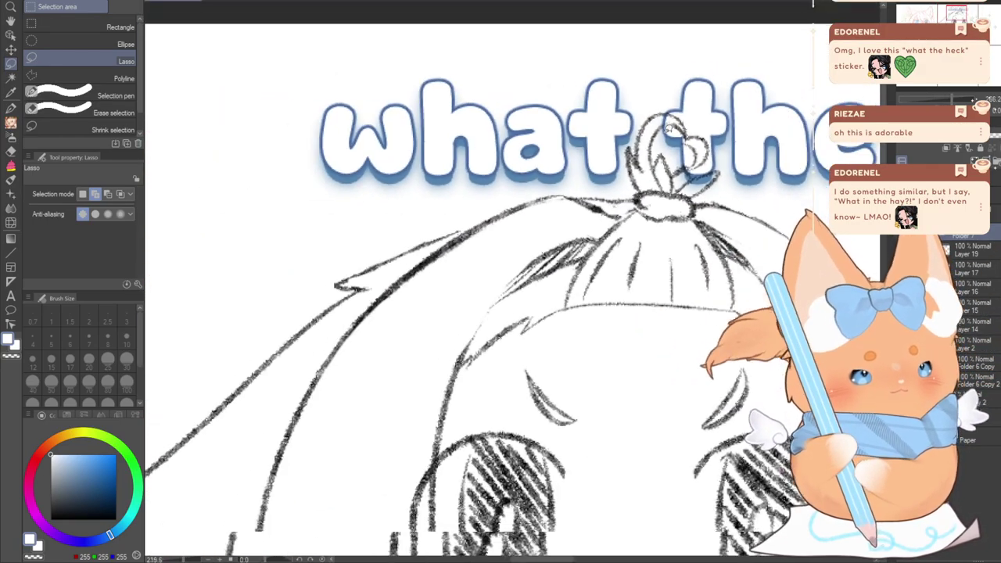
scroll(669, 133, down, 4)
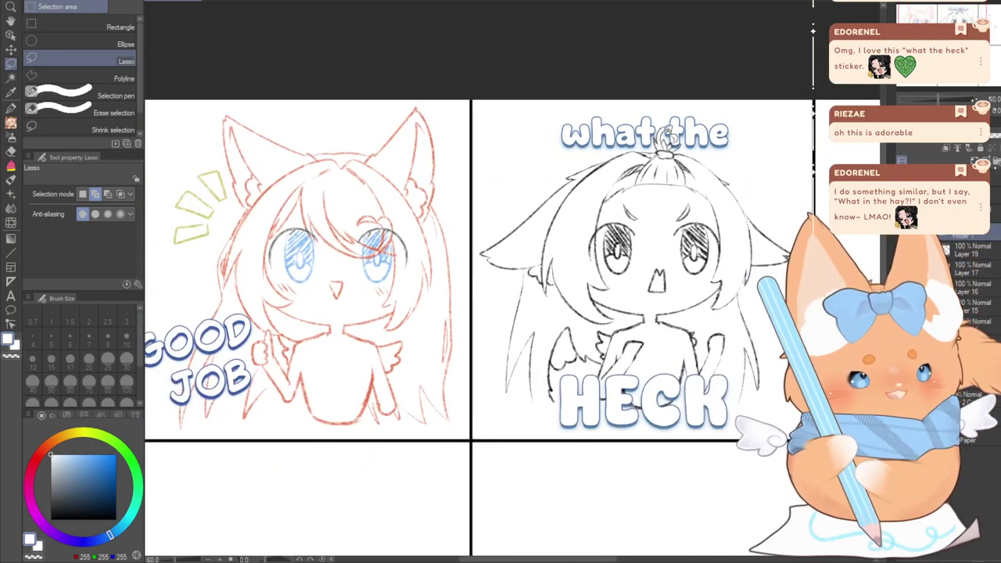
scroll(667, 135, down, 1)
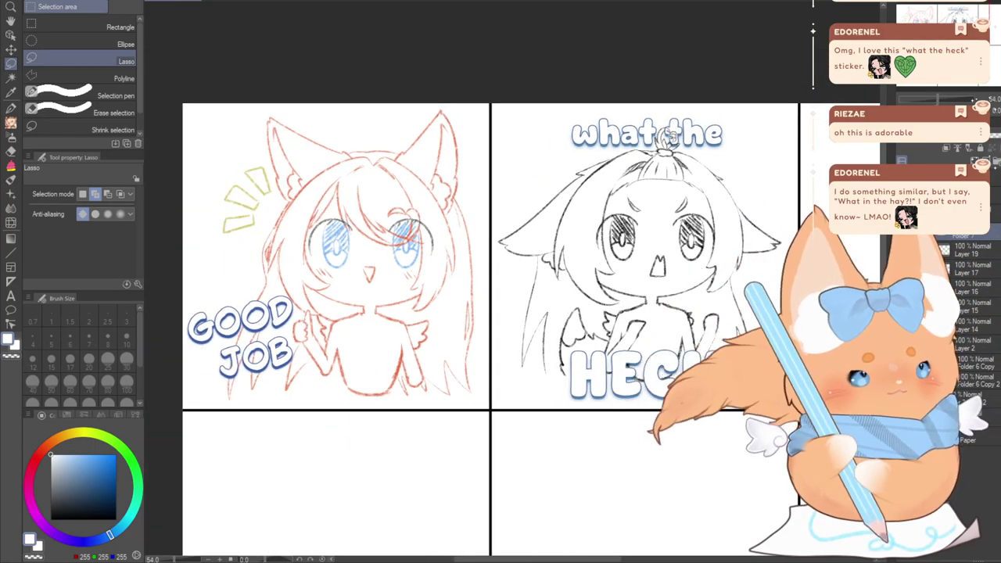
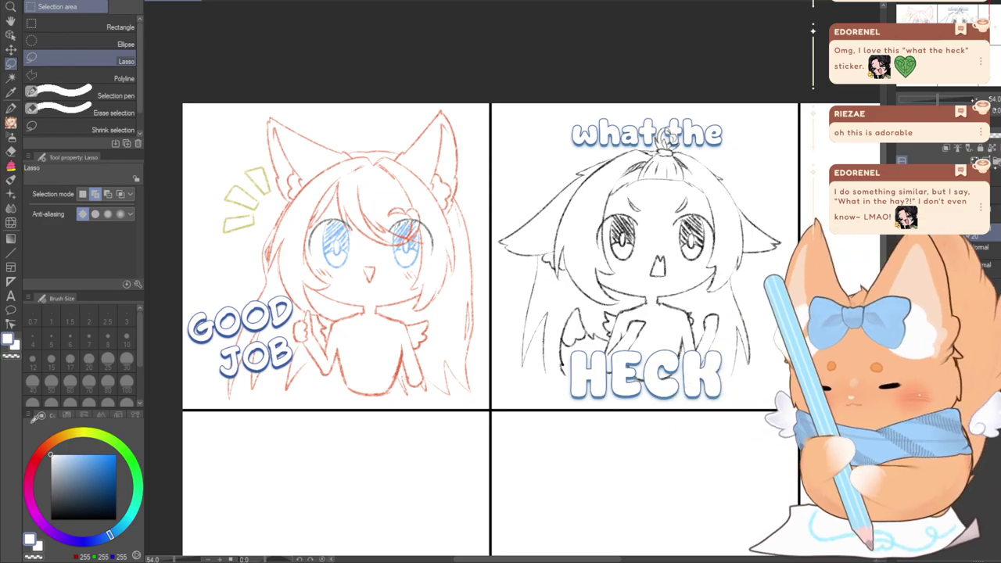
Add a new layer above the grouped lettering folder and set the G-pen to size 10
click(11, 107)
scroll(665, 134, up, 5)
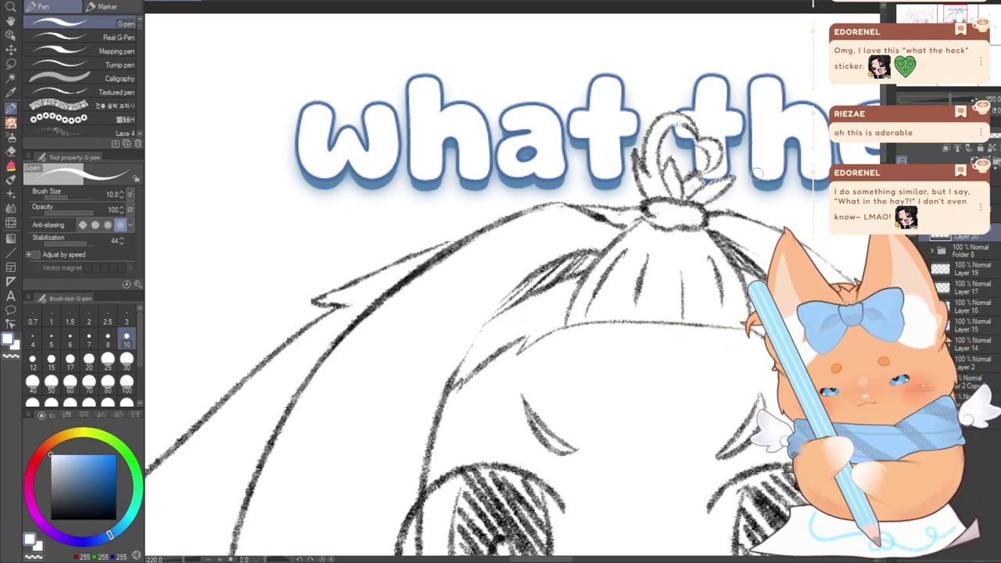
scroll(757, 174, down, 5)
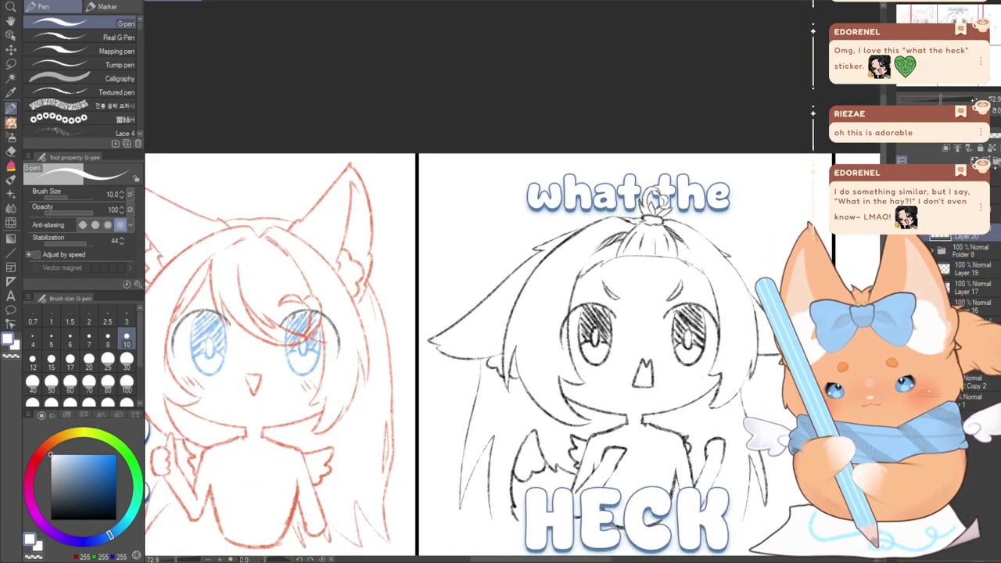
drag(615, 305, 559, 213)
scroll(558, 212, down, 3)
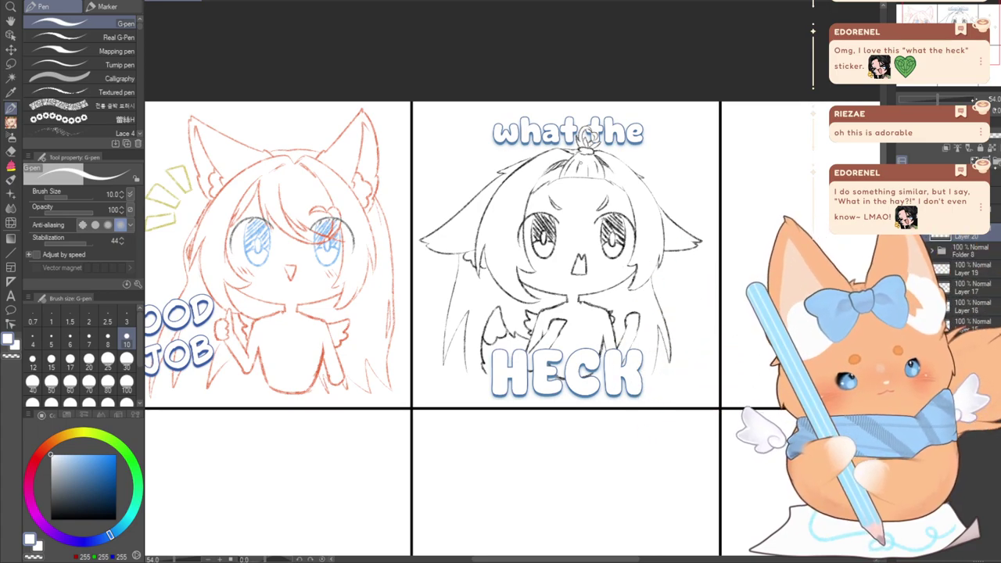
click(932, 250)
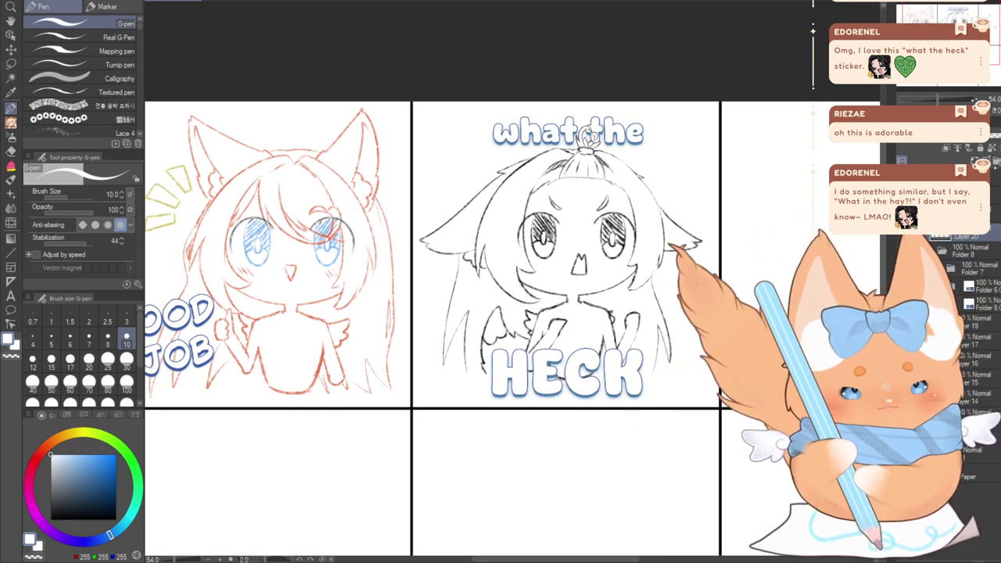
click(969, 251)
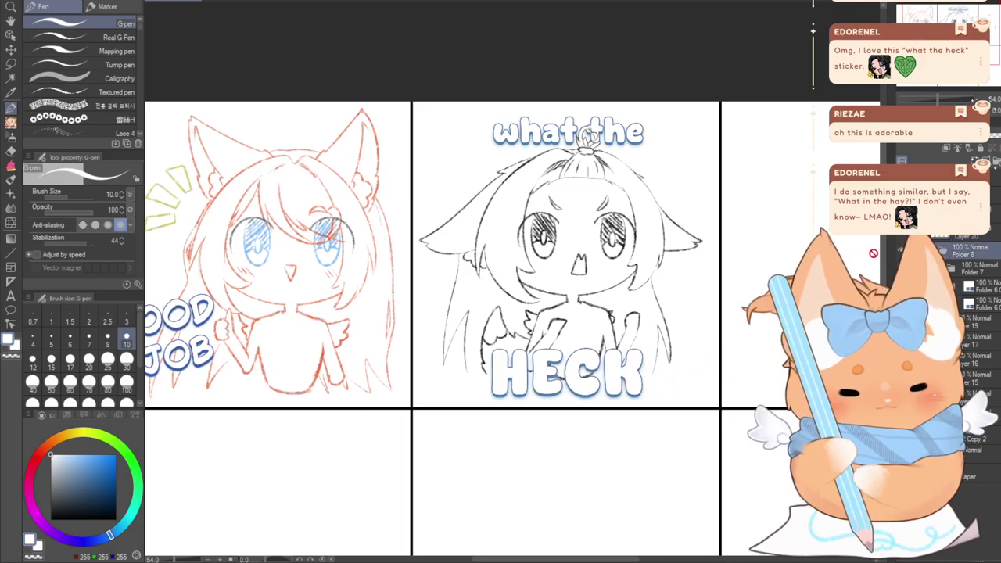
click(11, 64)
scroll(494, 148, up, 10)
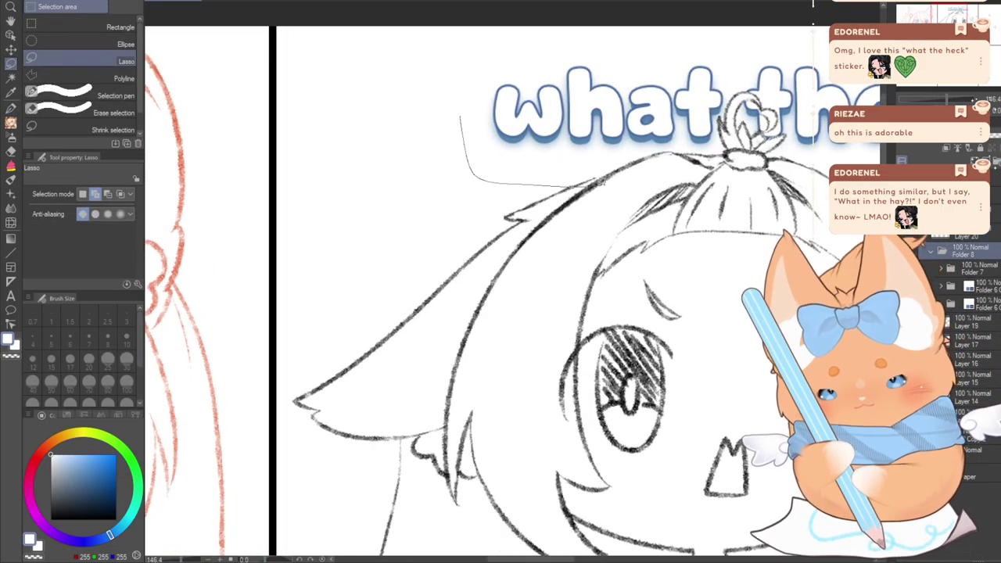
mouse_move(602, 182)
mouse_down()
mouse_move(730, 102)
mouse_move(729, 50)
mouse_move(415, 50)
mouse_up()
key(ctrl+r)
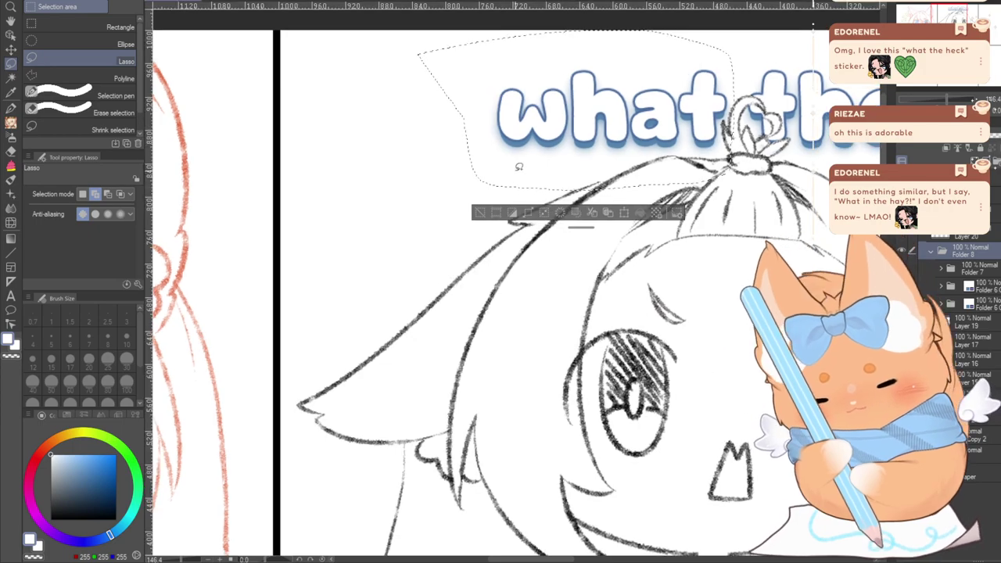
key(ctrl+r)
key(ctrl+t)
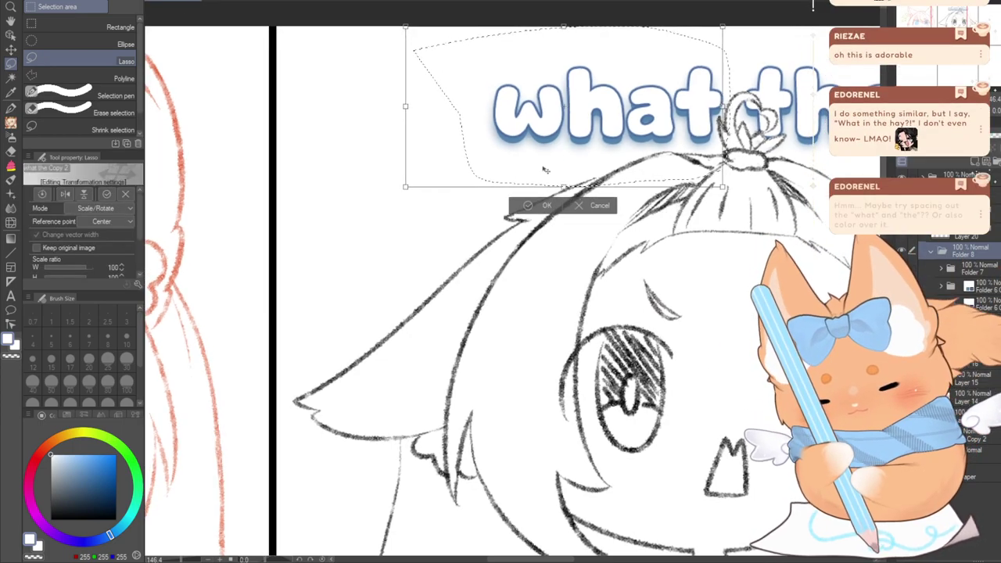
key(Escape)
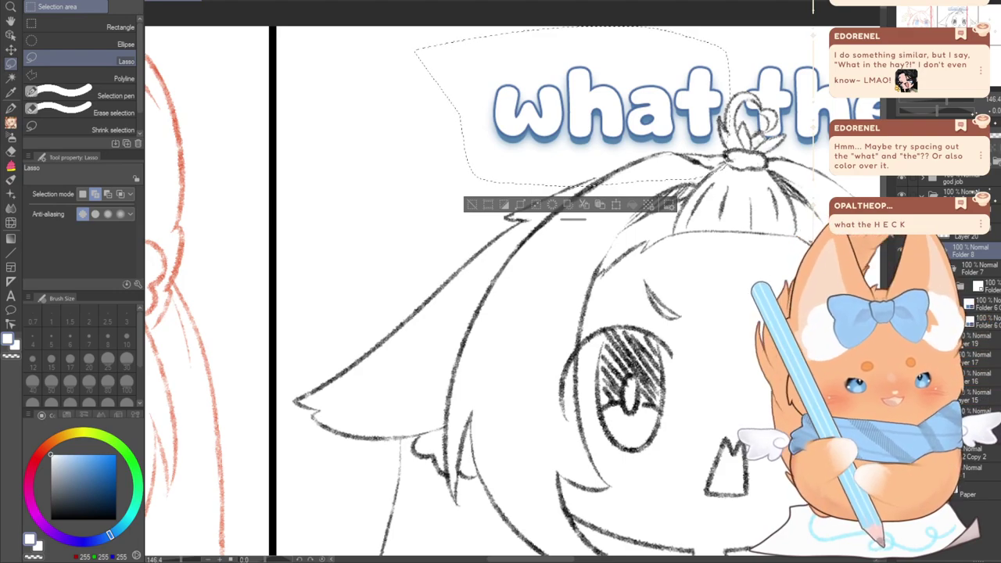
click(472, 205)
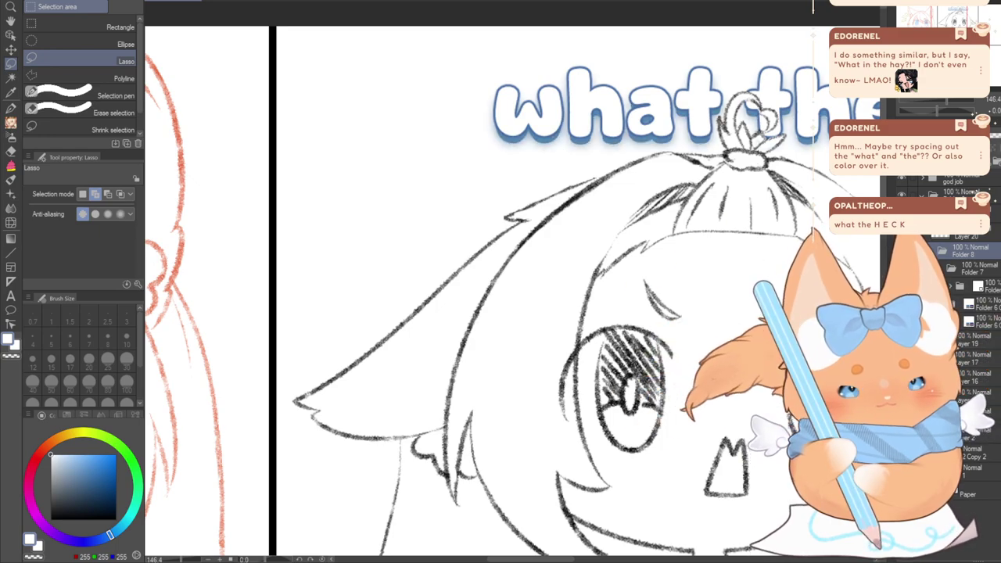
Open the white lettering's "what the" text layer and widen the gap between "what" and "the" with extra spacing
click(951, 287)
click(902, 321)
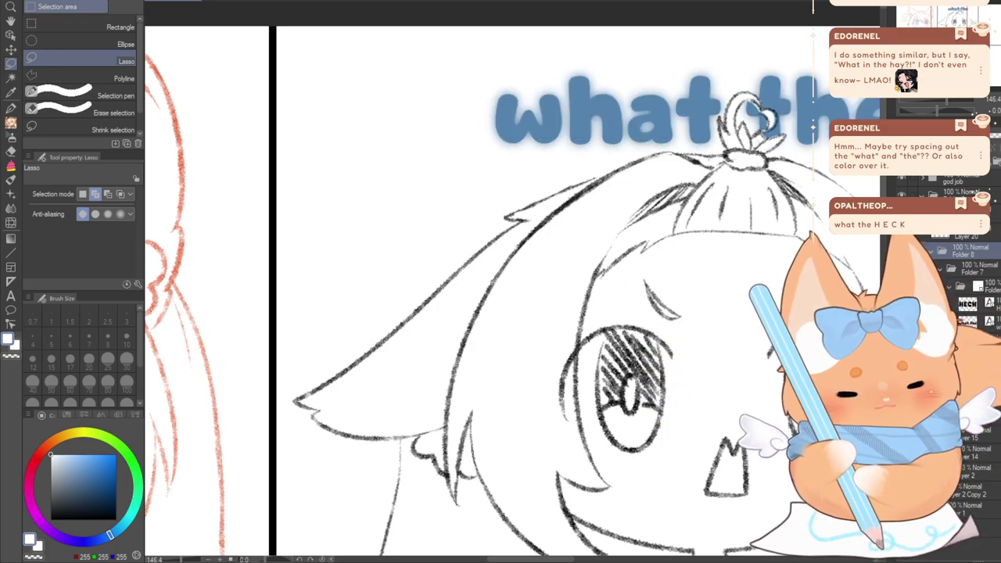
click(901, 321)
click(987, 323)
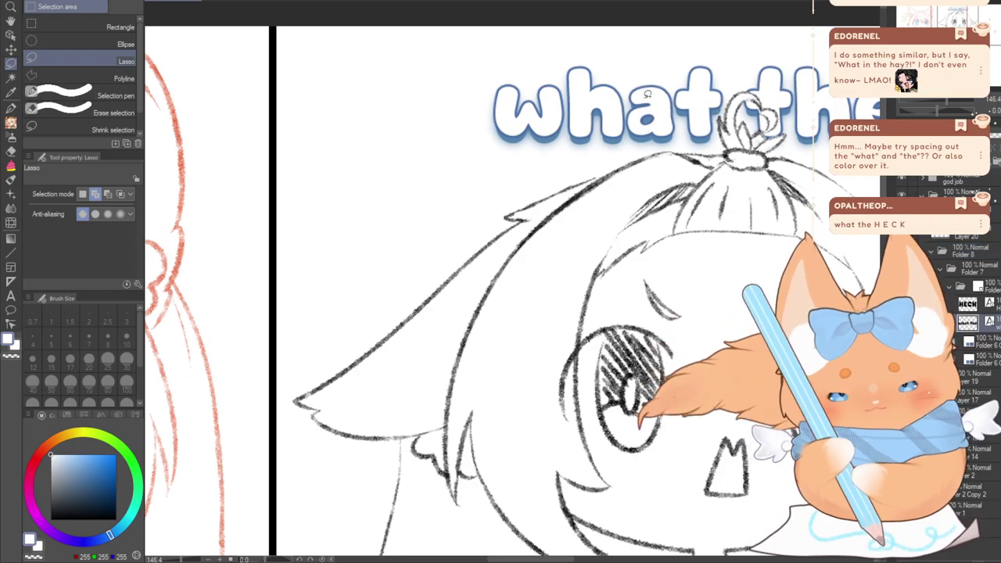
click(11, 295)
click(721, 110)
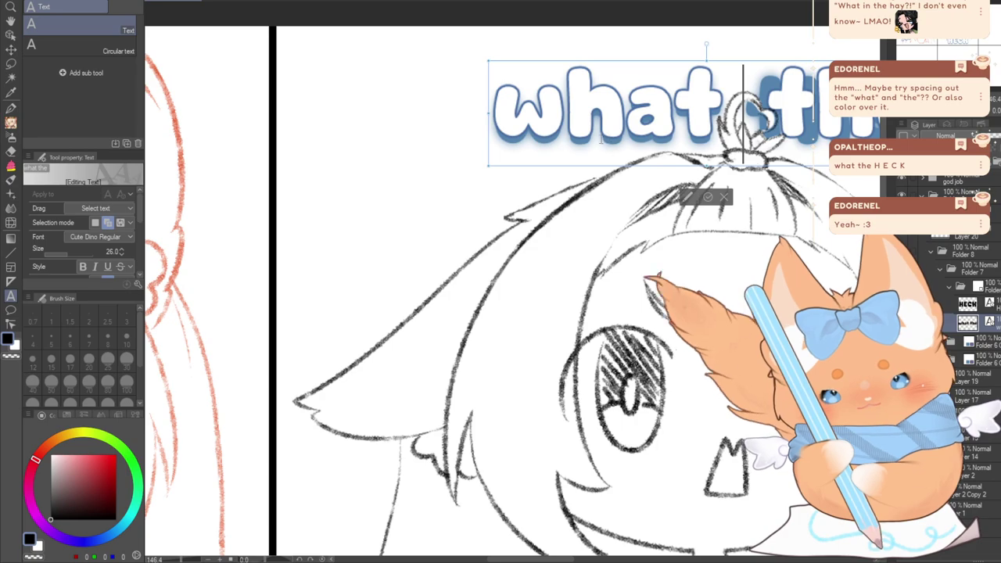
click(709, 197)
key(ctrl+t)
drag(619, 152, 616, 153)
click(725, 182)
Add more space between "what" and "the" in the white lettering and shift the line left so the gap frames the topknot
click(709, 141)
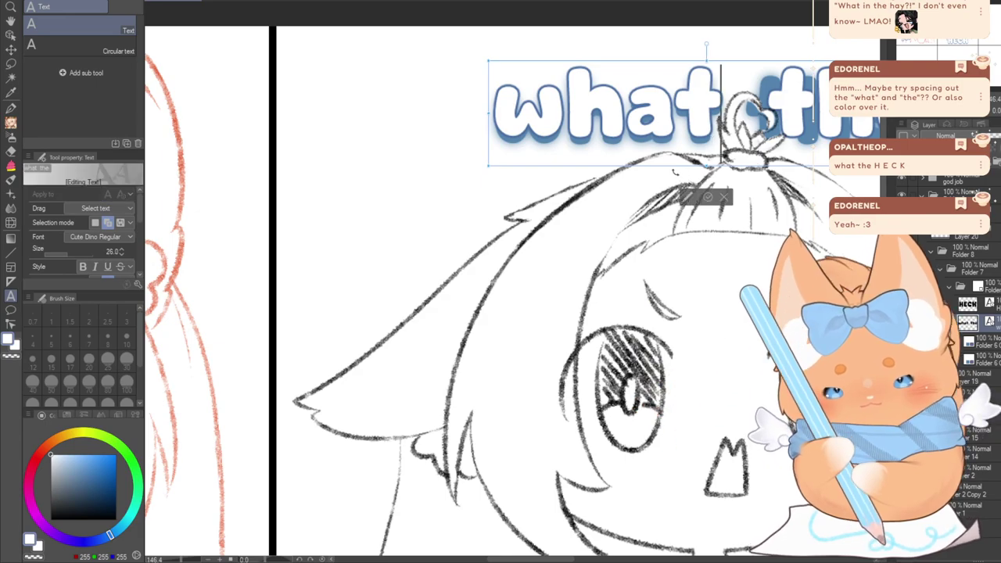
click(719, 197)
key(ctrl+r)
key(ctrl+r)
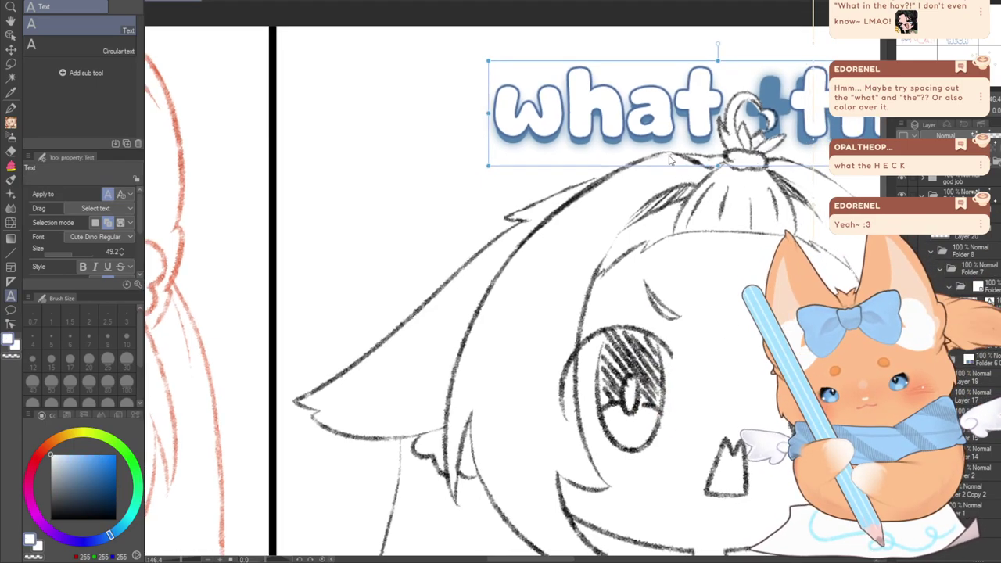
key(ctrl+t)
drag(670, 159, 539, 182)
click(690, 182)
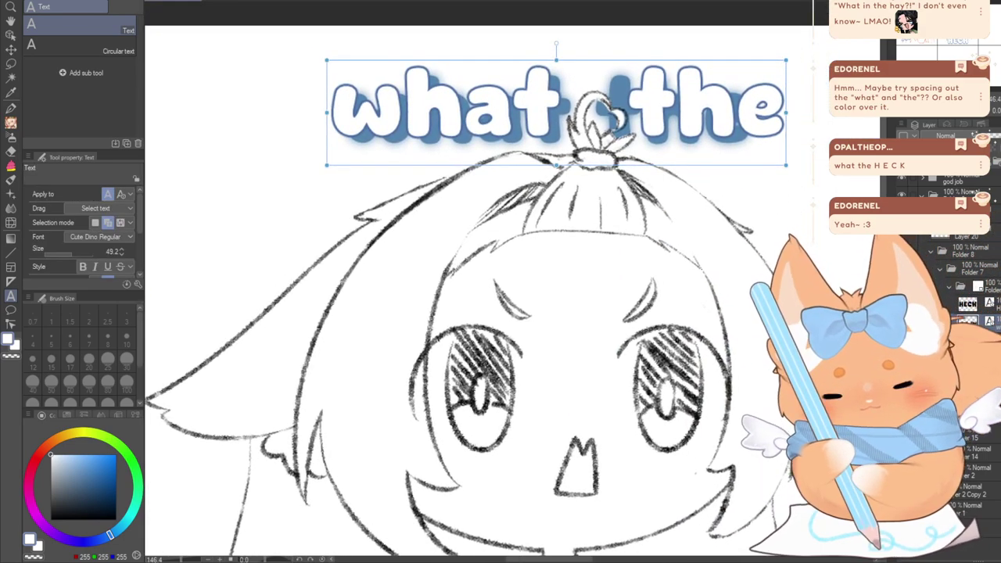
click(979, 344)
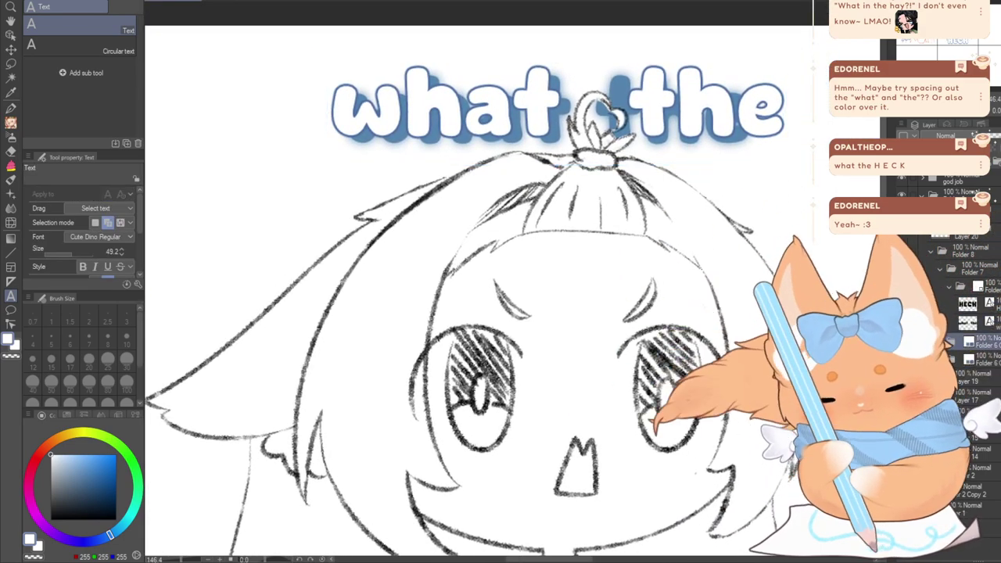
click(11, 63)
drag(579, 63, 275, 80)
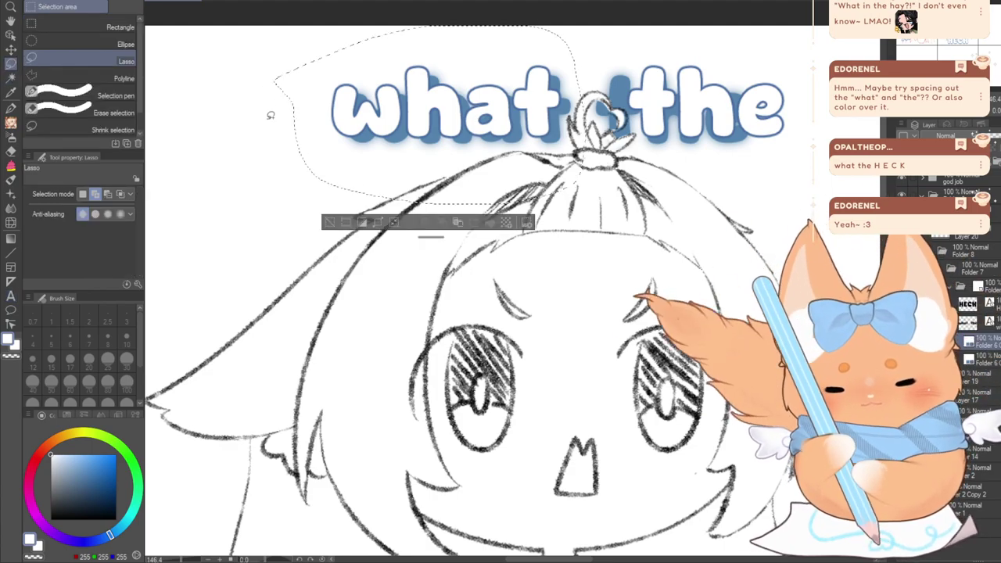
click(955, 256)
key(ctrl+r)
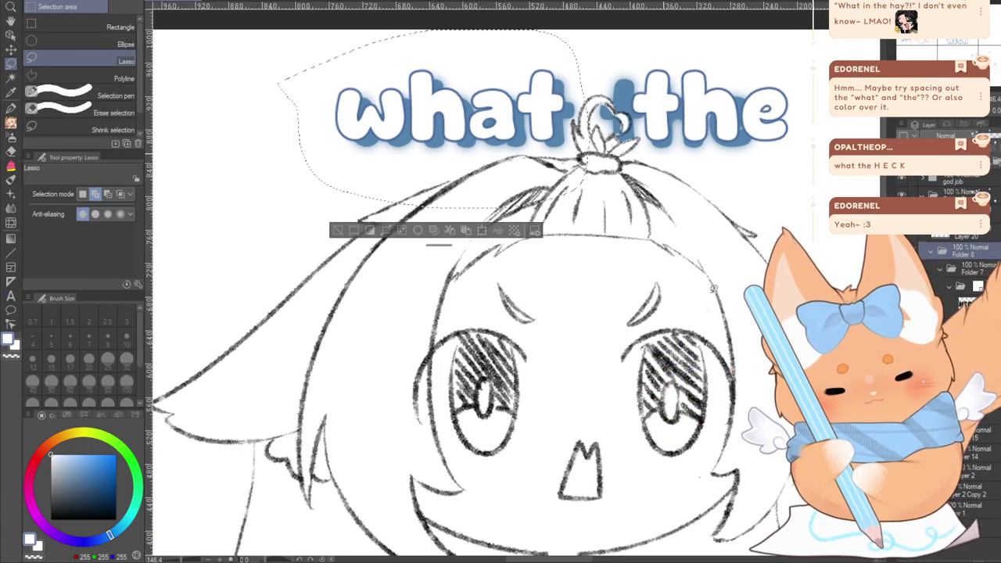
key(ctrl+t)
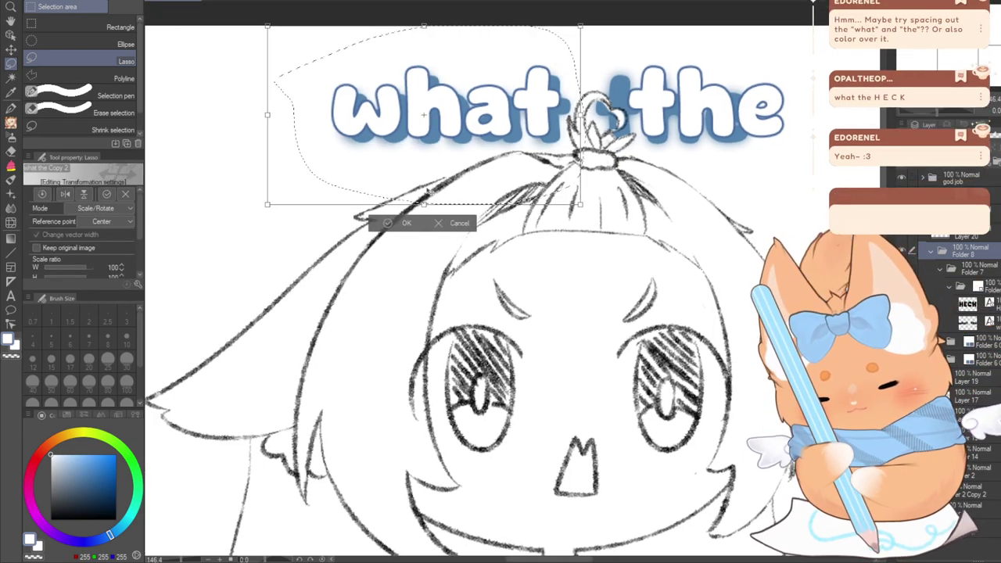
click(474, 224)
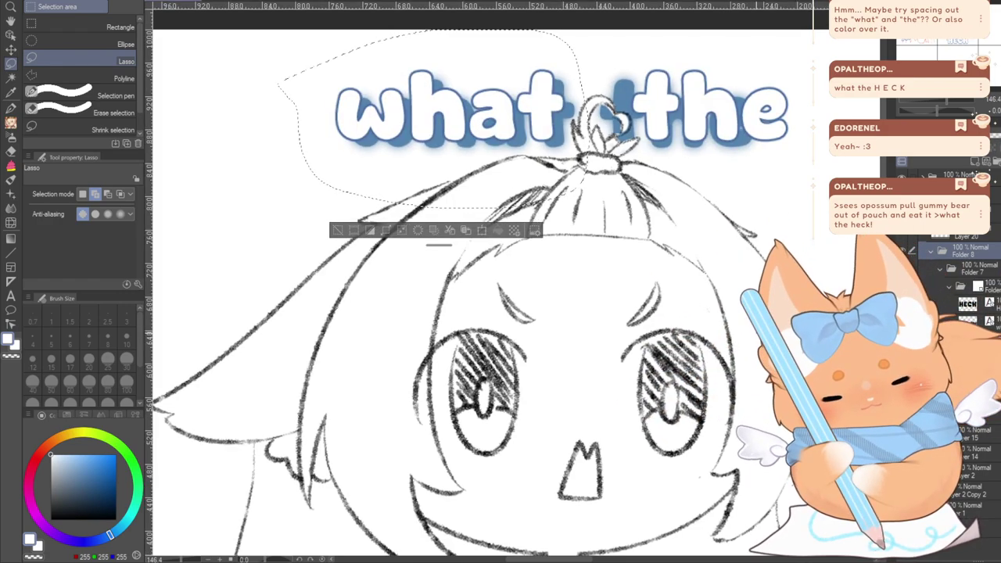
key(ctrl+t)
drag(465, 186, 468, 186)
click(464, 223)
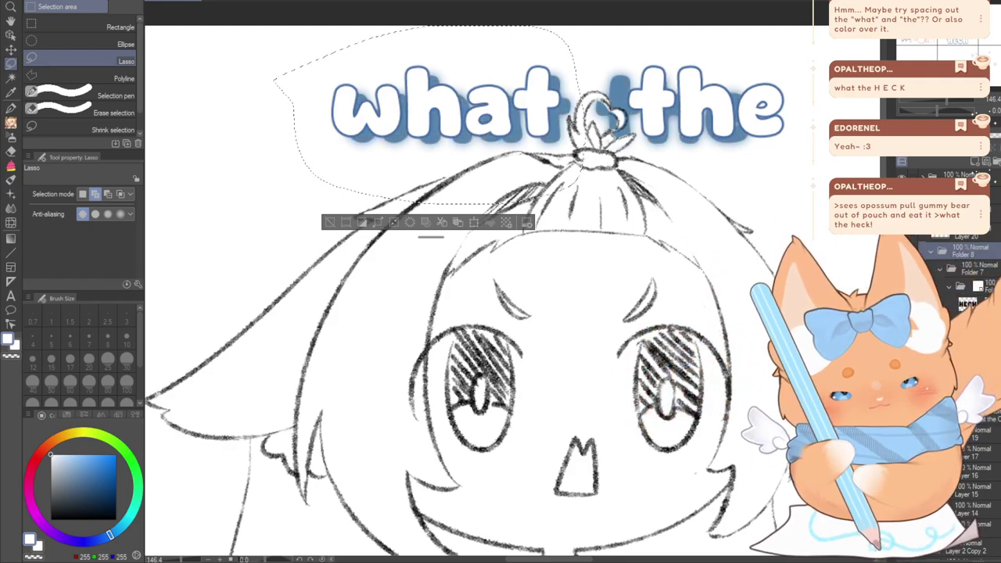
Space out "what the" in the solid blue shadow copy to match and align it beneath the white lettering
key(t)
click(579, 139)
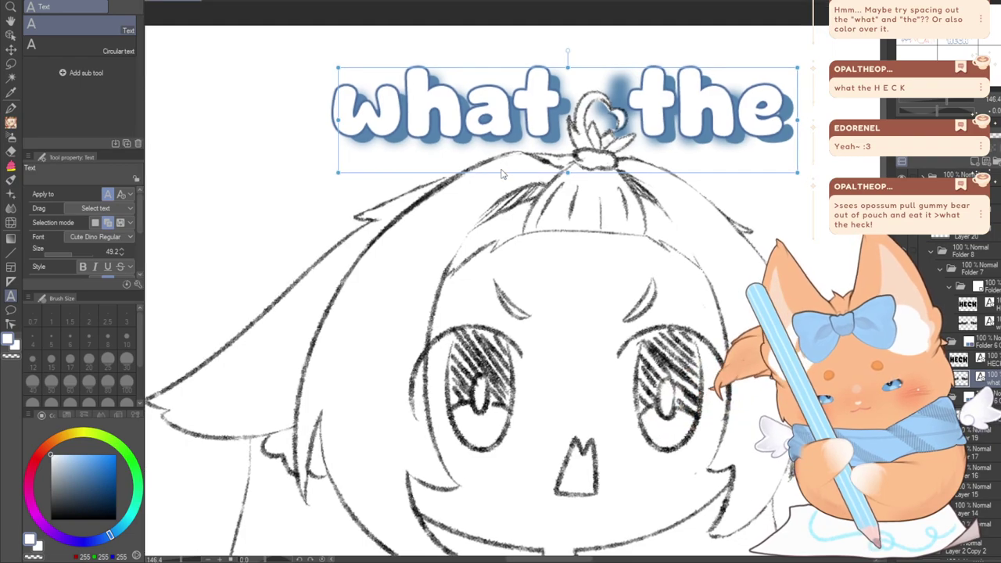
key(ctrl+t)
drag(495, 165, 484, 166)
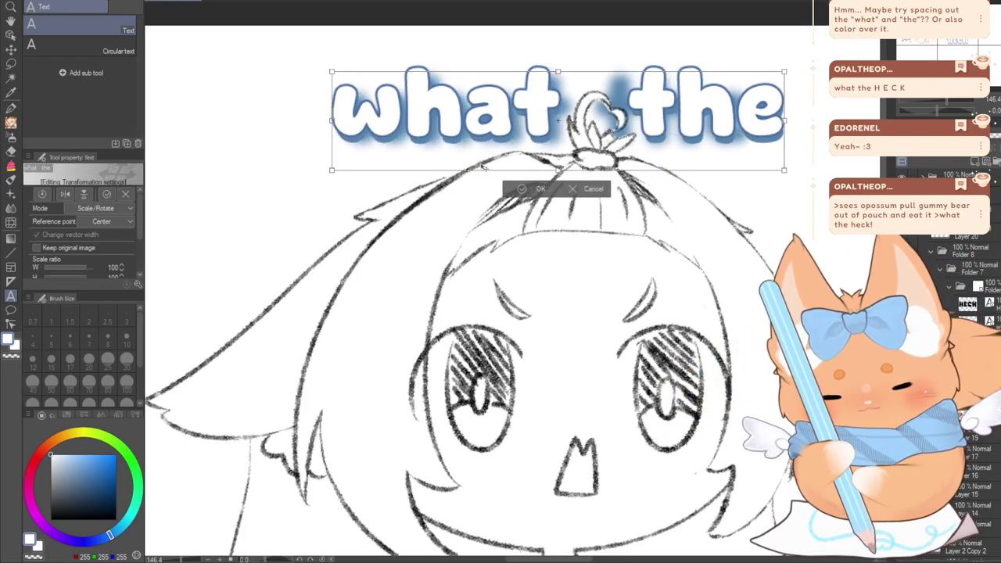
click(520, 192)
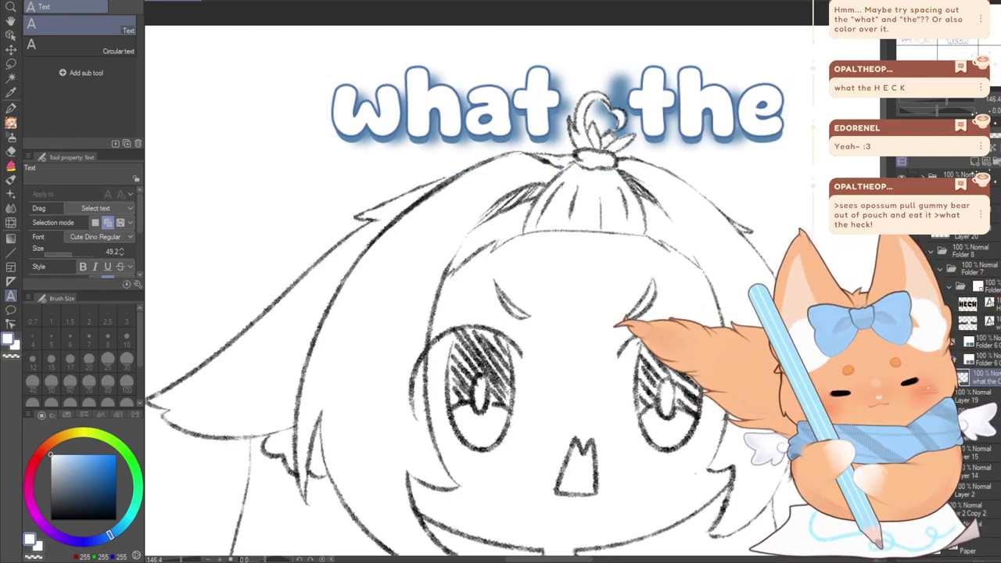
Lasso the word "what" on the blurred glow layer and move it left behind the white letters
click(10, 64)
mouse_move(300, 107)
mouse_down()
mouse_move(390, 205)
mouse_move(505, 208)
mouse_up()
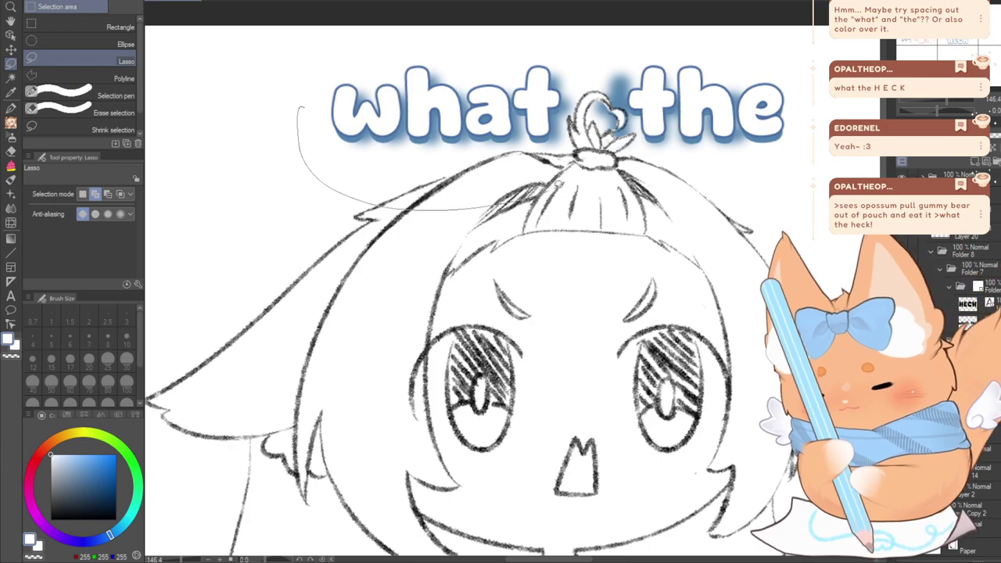
drag(586, 67, 274, 101)
key(ctrl+t)
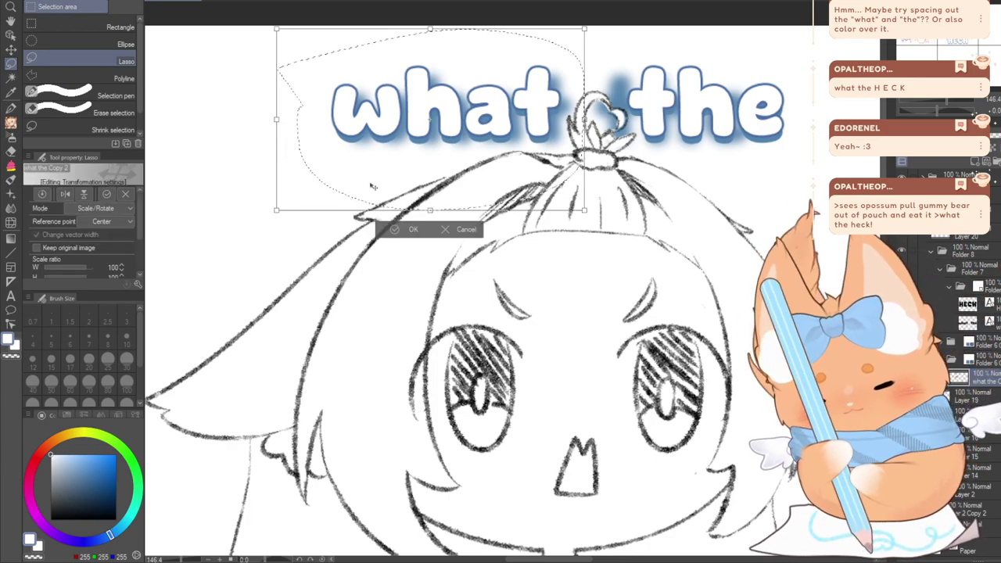
drag(373, 186, 354, 197)
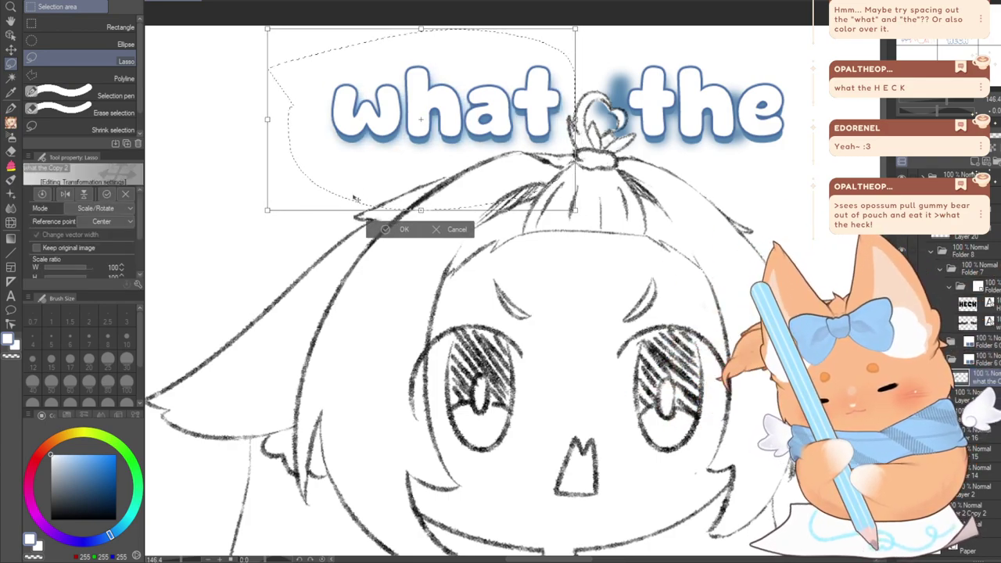
click(392, 231)
Lasso the word "the" on the glow layer, move it right behind its letters, and clear the selection
mouse_move(610, 186)
mouse_down()
mouse_move(774, 37)
mouse_move(577, 72)
mouse_up()
key(ctrl+t)
drag(596, 173, 627, 173)
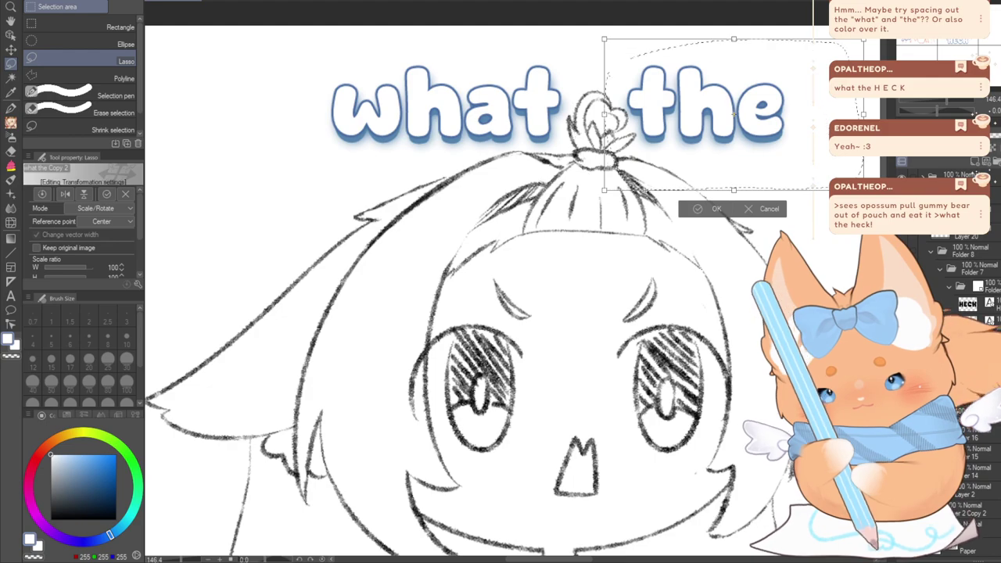
click(701, 209)
click(636, 210)
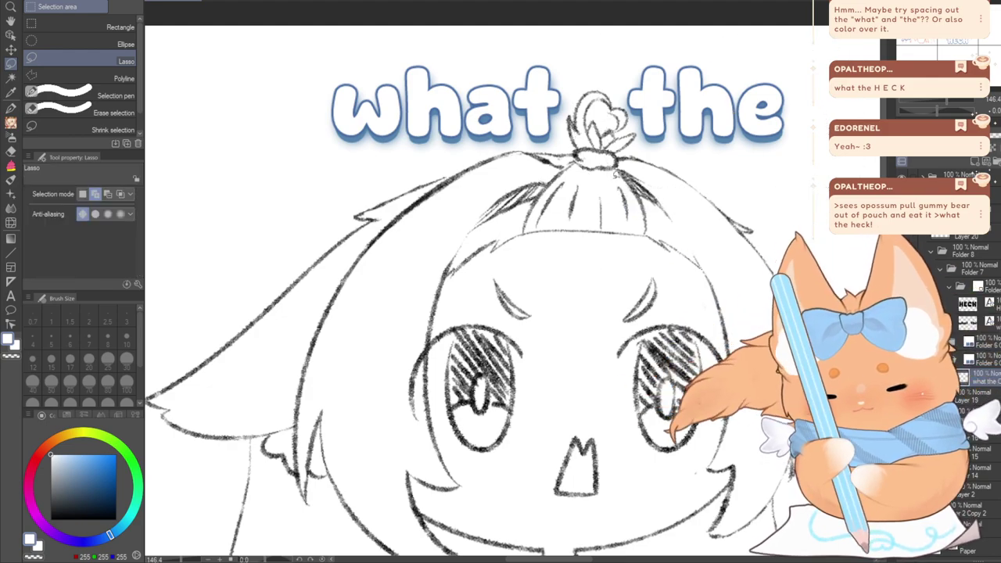
Delete Layer 20 above the grouped lettering folder
scroll(622, 123, down, 5)
drag(622, 234, 611, 173)
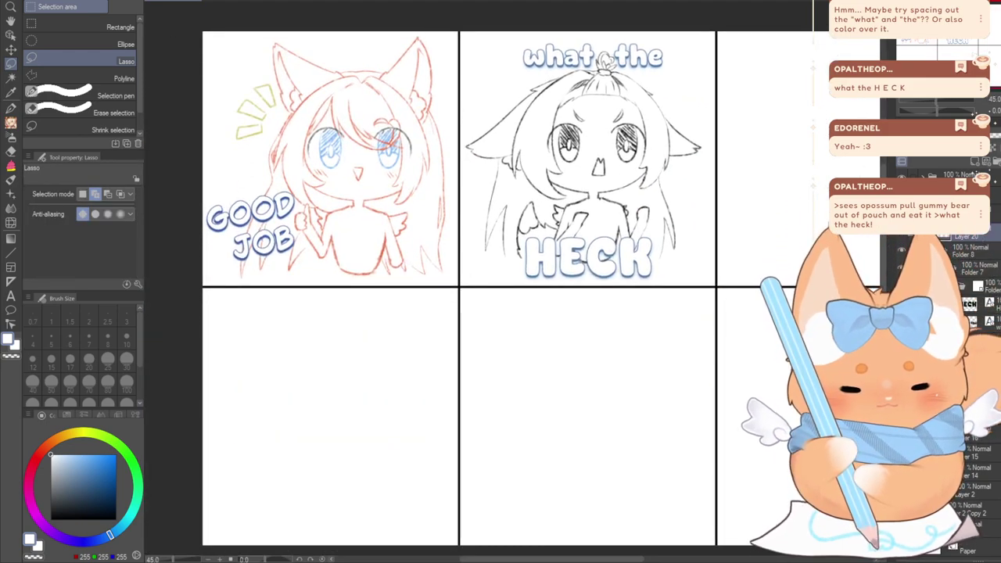
key(Delete)
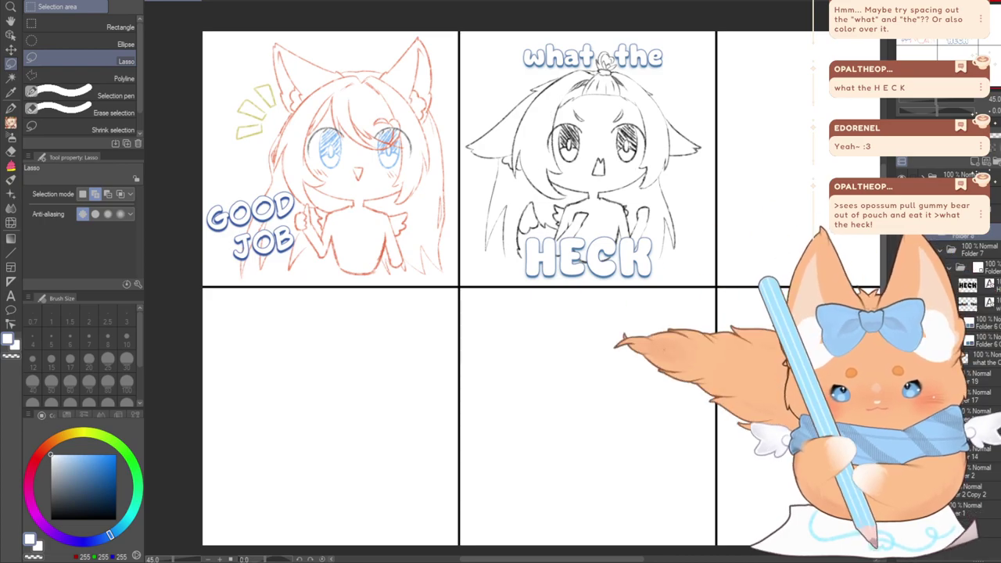
Sketch a four-part anger mark on the hair beside the character's brow using the black pencil at size 10
drag(928, 53, 931, 49)
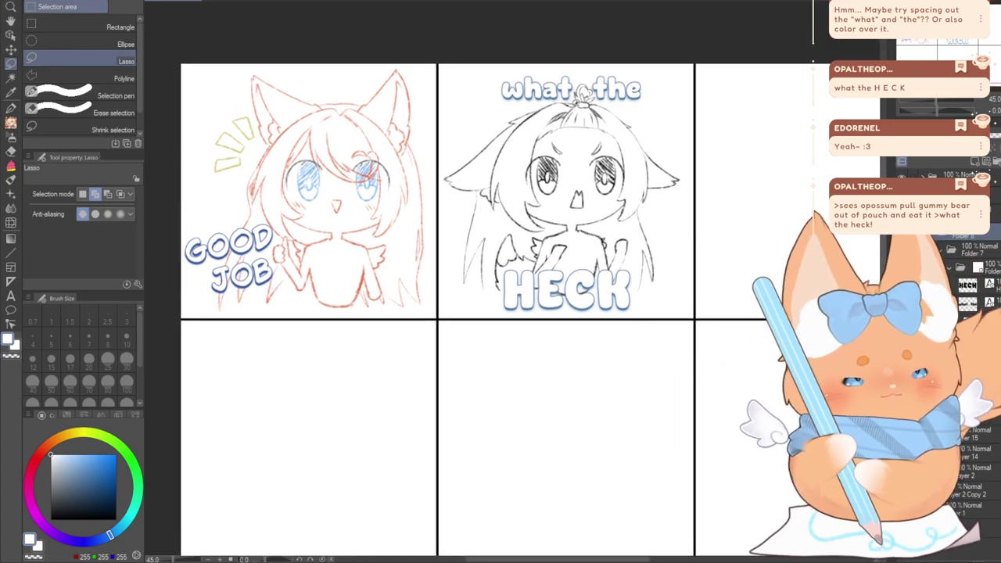
scroll(579, 98, up, 2)
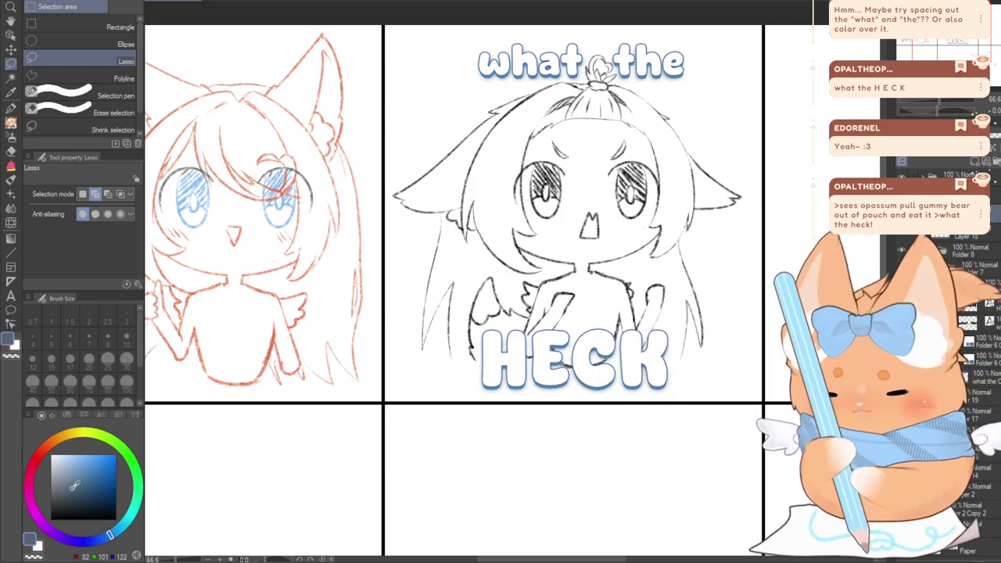
click(11, 122)
drag(547, 259, 420, 298)
scroll(429, 169, up, 2)
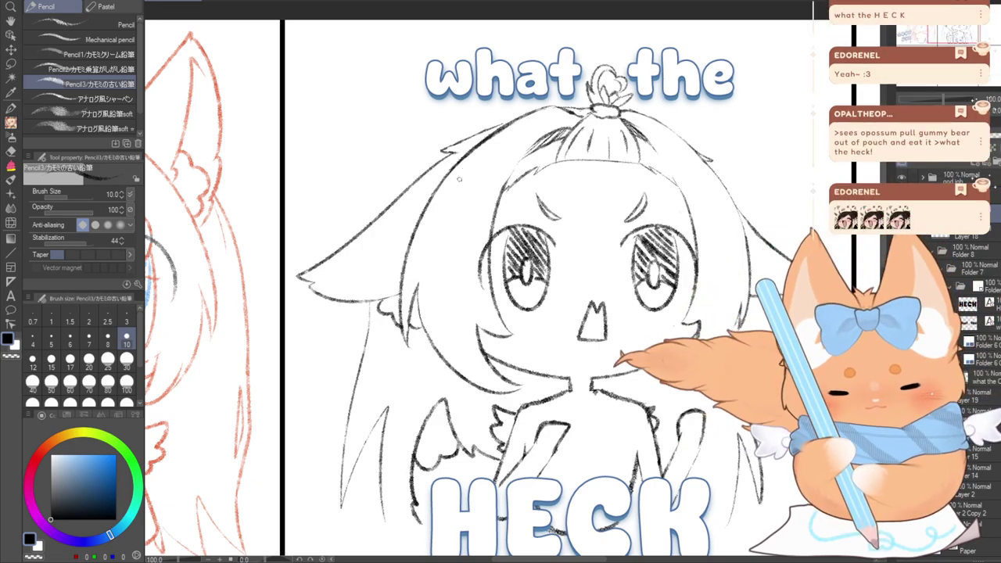
drag(461, 182, 439, 209)
drag(472, 177, 476, 197)
drag(479, 195, 494, 189)
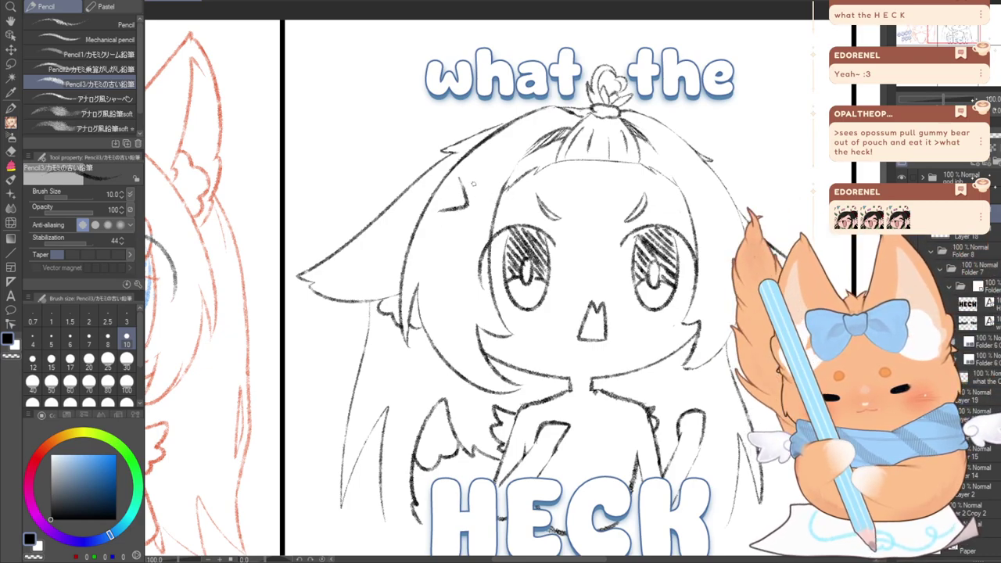
drag(439, 220, 455, 220)
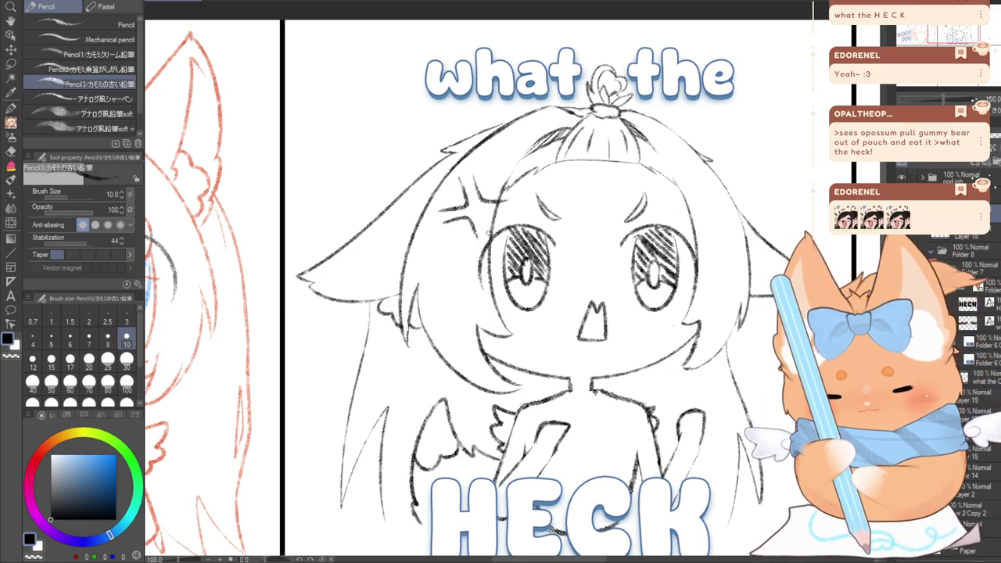
mouse_move(489, 233)
mouse_down()
mouse_move(513, 212)
mouse_move(489, 235)
mouse_up()
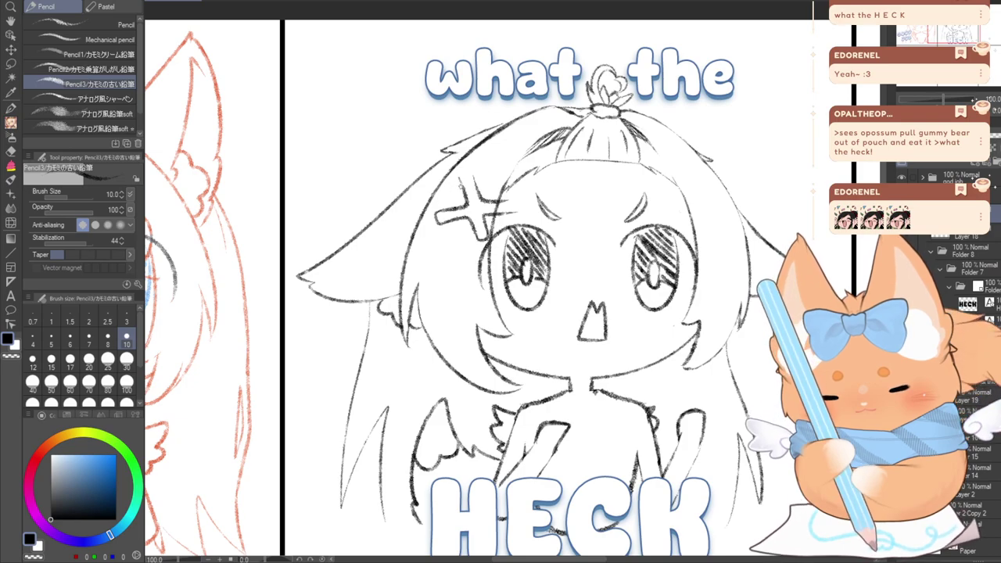
drag(463, 175, 510, 212)
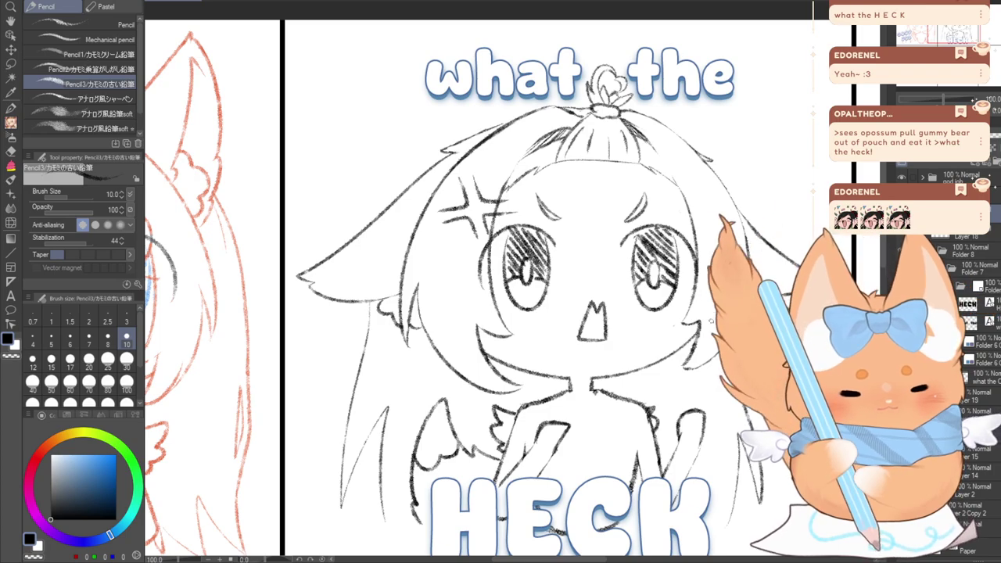
Try sketching two anger marks, one above the other, in the blank corner beside the "what" lettering
drag(305, 45, 312, 70)
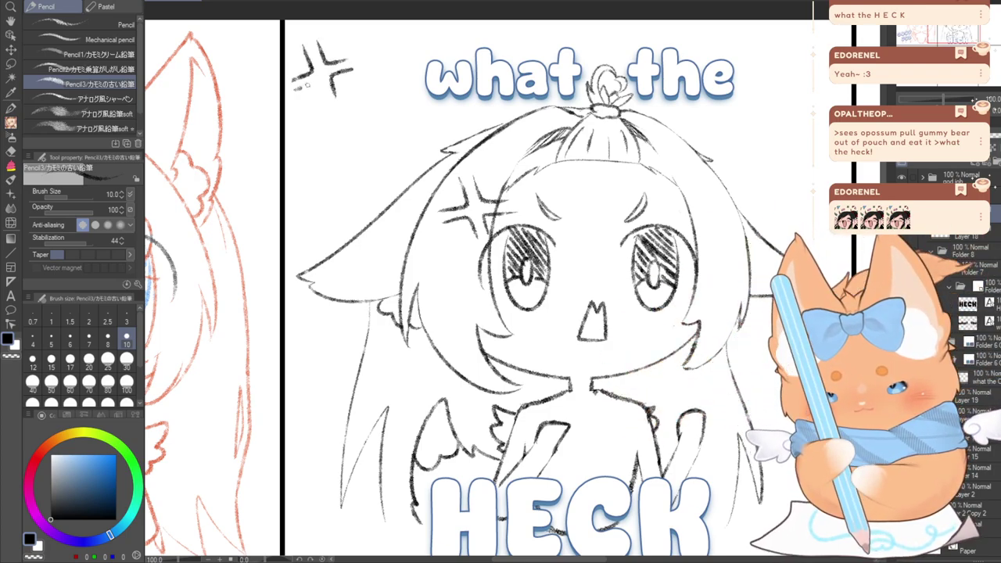
drag(307, 86, 296, 155)
mouse_move(328, 120)
mouse_down()
mouse_move(334, 138)
mouse_move(352, 140)
mouse_move(333, 152)
mouse_move(349, 162)
mouse_up()
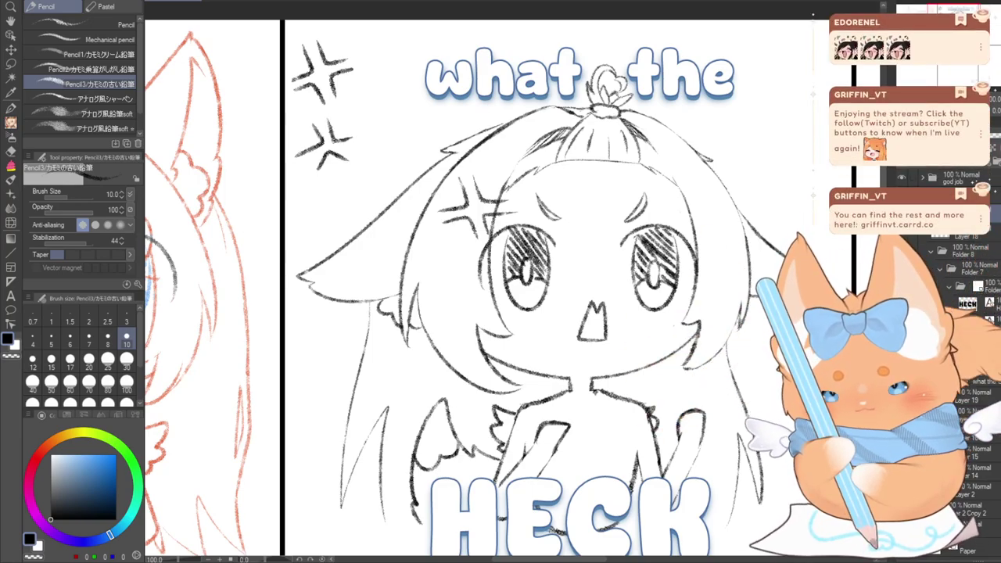
key(ctrl+z)
key(ctrl+z)
key(ctrl+z)
key(ctrl+z)
key(ctrl+z)
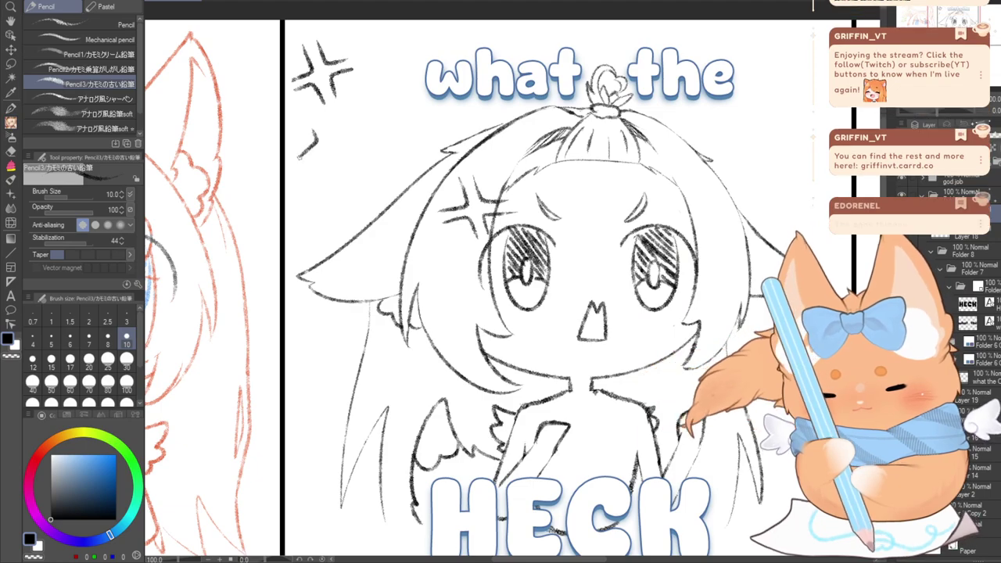
drag(309, 130, 299, 155)
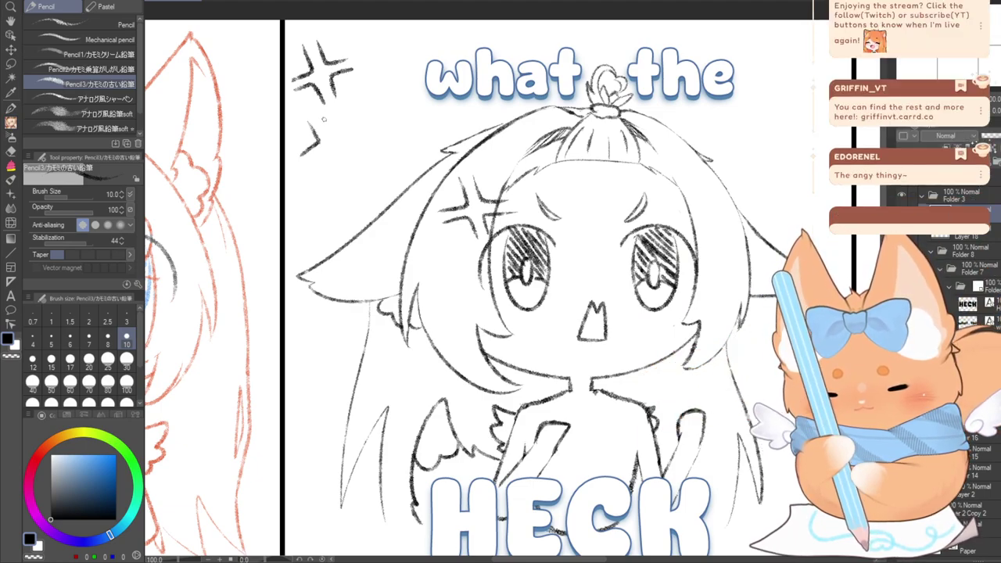
mouse_move(323, 120)
mouse_down()
mouse_move(347, 142)
mouse_move(324, 154)
mouse_move(349, 155)
mouse_up()
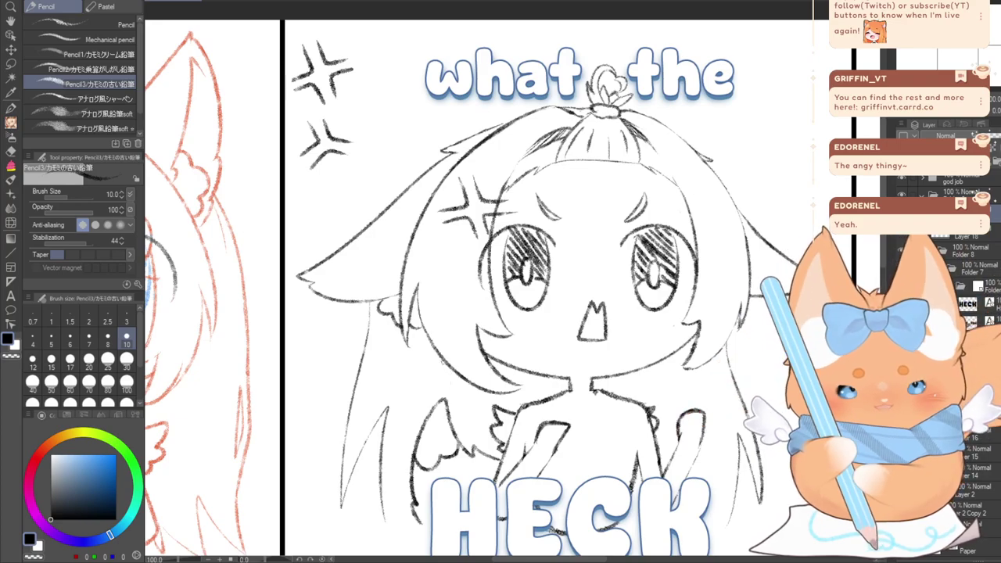
Undo both anger marks in the blank corner beside the "what" lettering
key(ctrl+z)
key(ctrl+z)
key(ctrl+z)
key(ctrl+z)
key(ctrl+z)
key(ctrl+z)
key(ctrl+z)
key(ctrl+z)
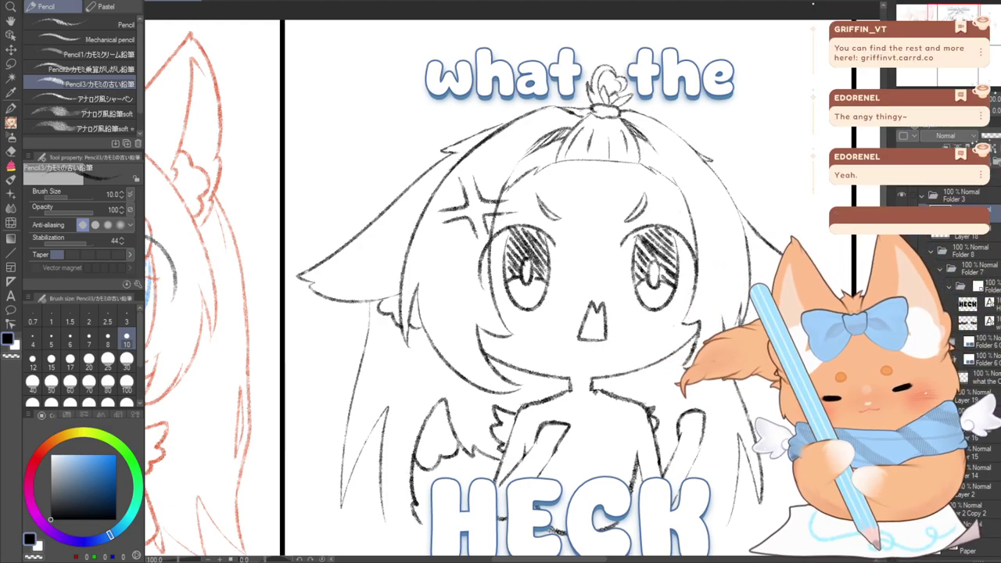
Sketch a second, smaller anger mark over the long hair beside the character's raised fist, opposite the first one
drag(675, 325, 667, 212)
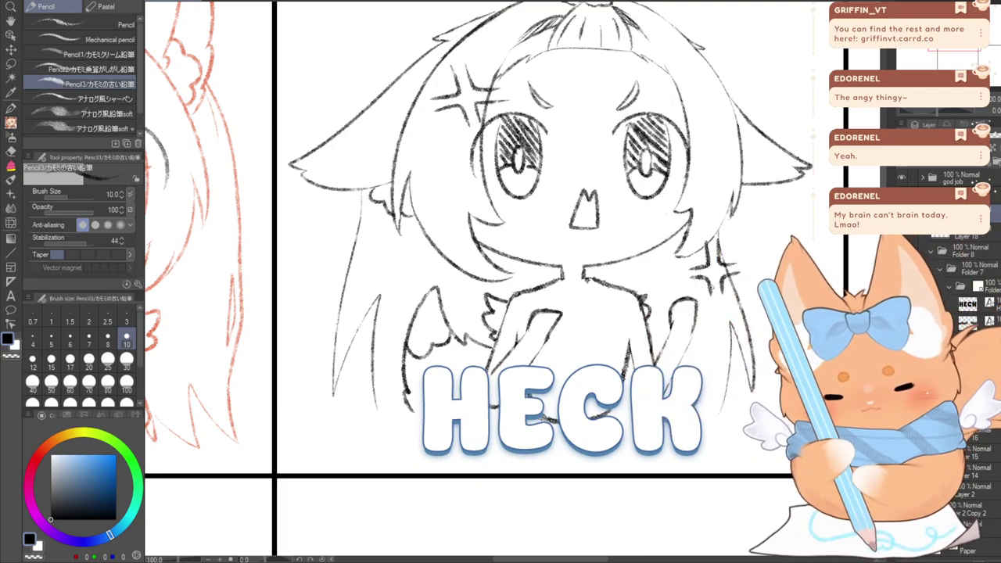
drag(547, 235, 516, 307)
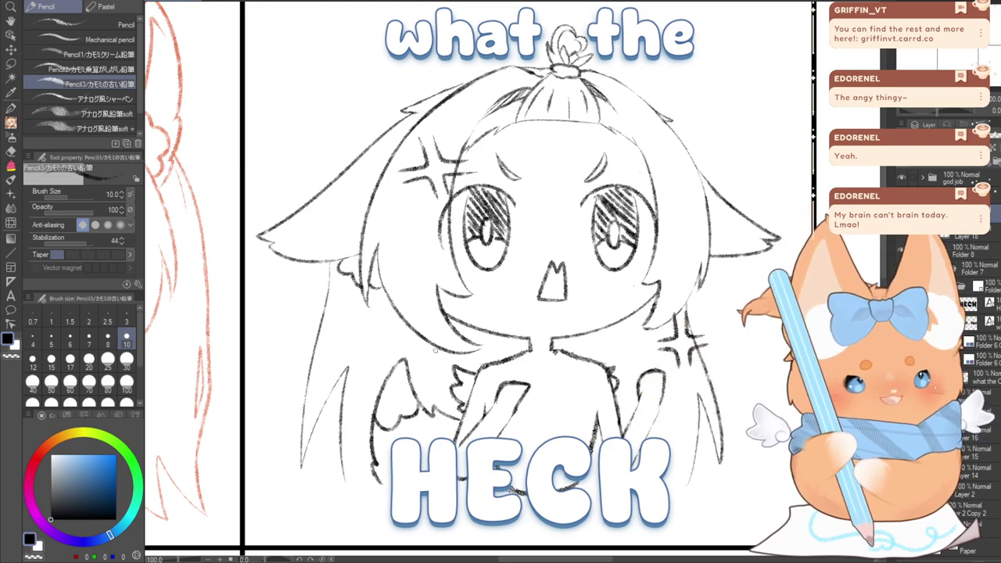
scroll(435, 351, down, 3)
drag(239, 358, 426, 274)
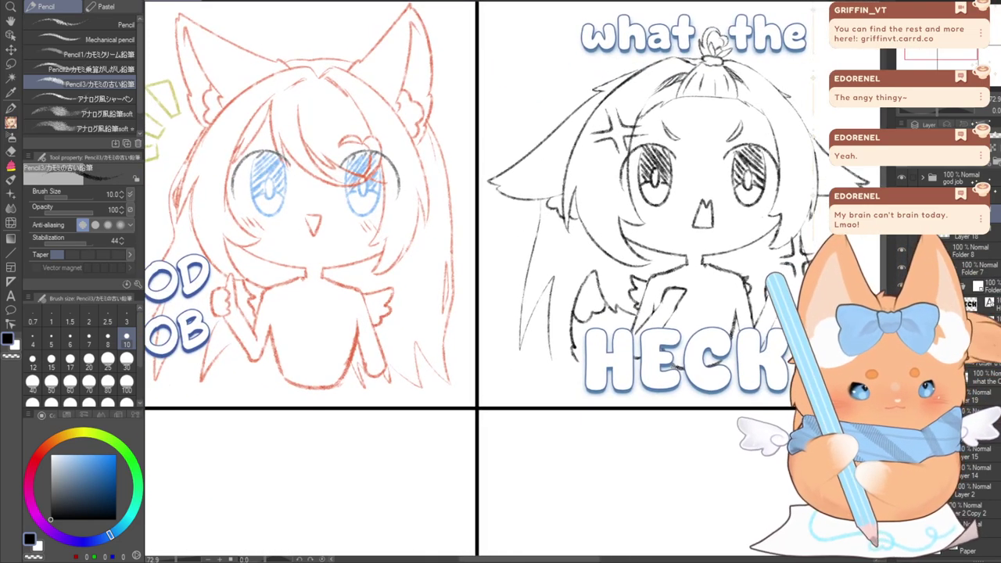
Open the material library and filter all materials by the Image material tag
scroll(426, 273, down, 2)
click(936, 39)
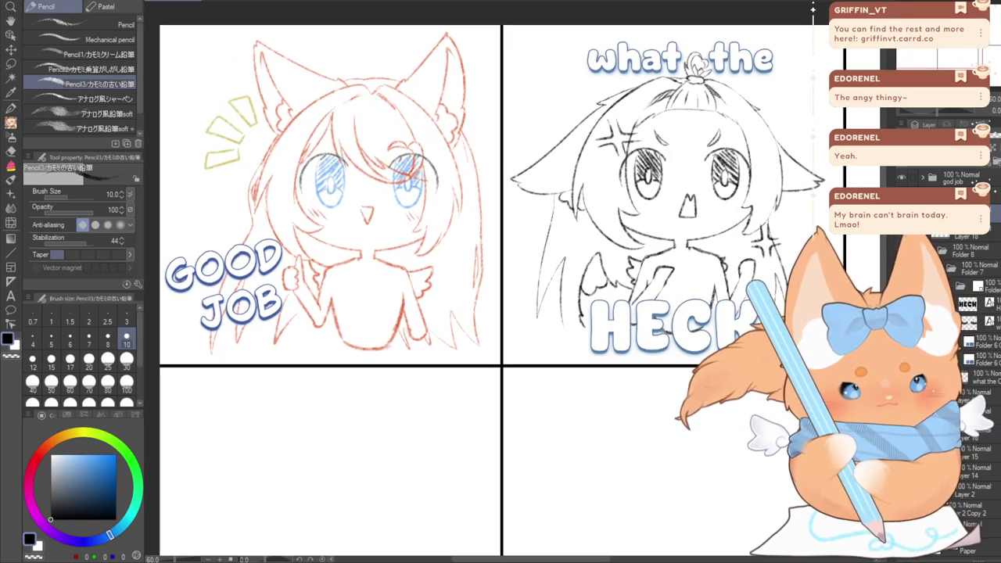
drag(936, 39, 938, 35)
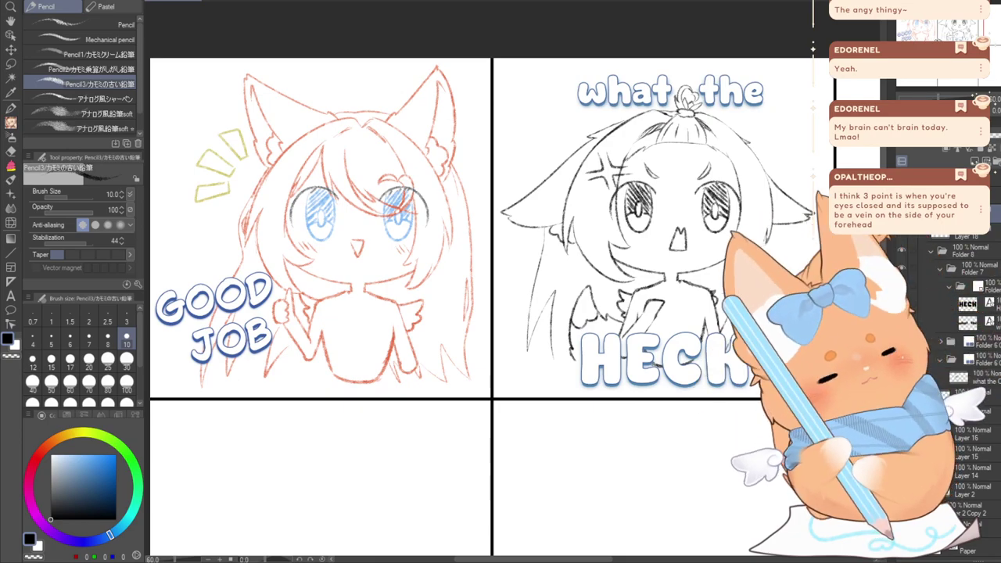
click(886, 4)
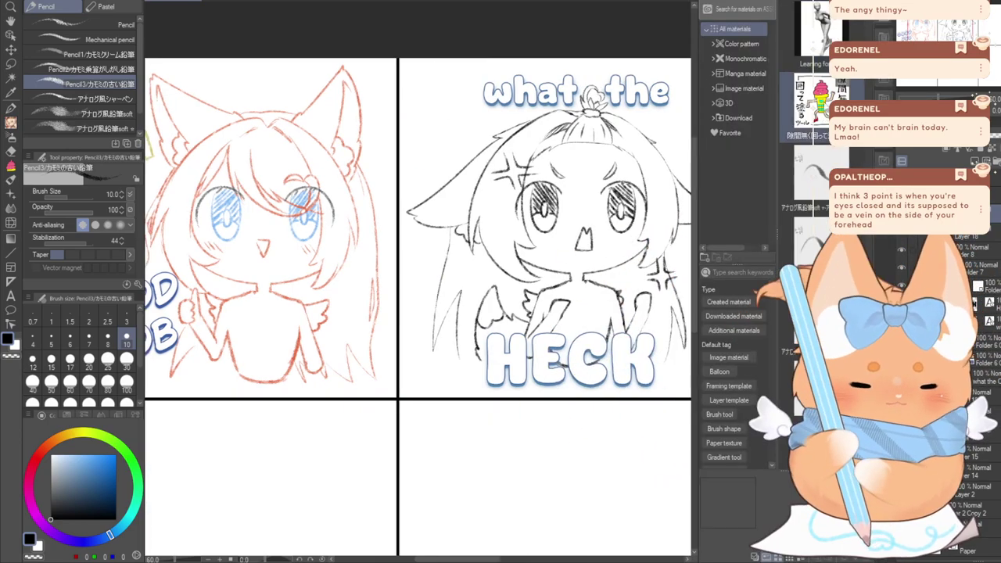
scroll(813, 105, down, 3)
scroll(813, 105, down, 5)
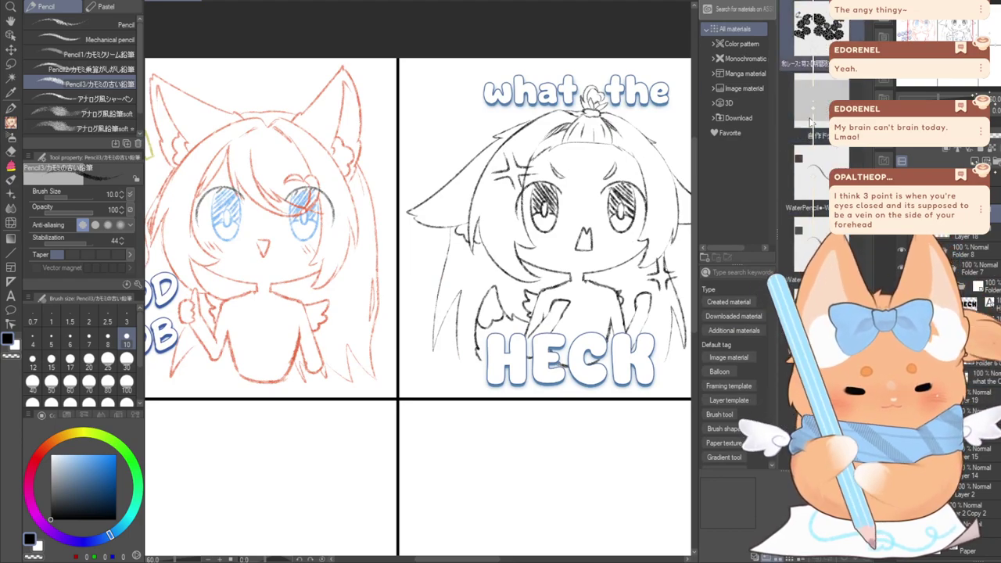
scroll(812, 137, down, 5)
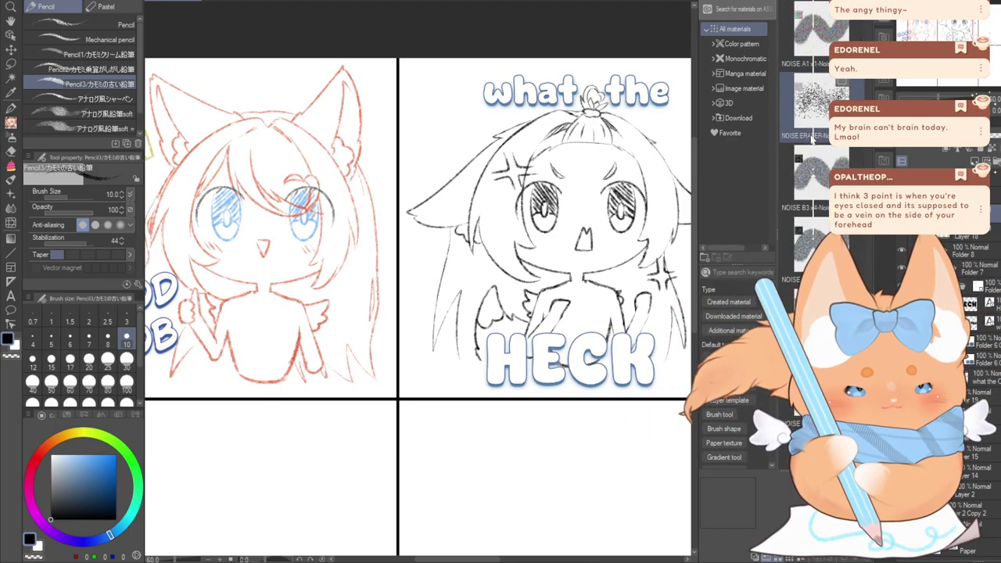
scroll(811, 144, down, 3)
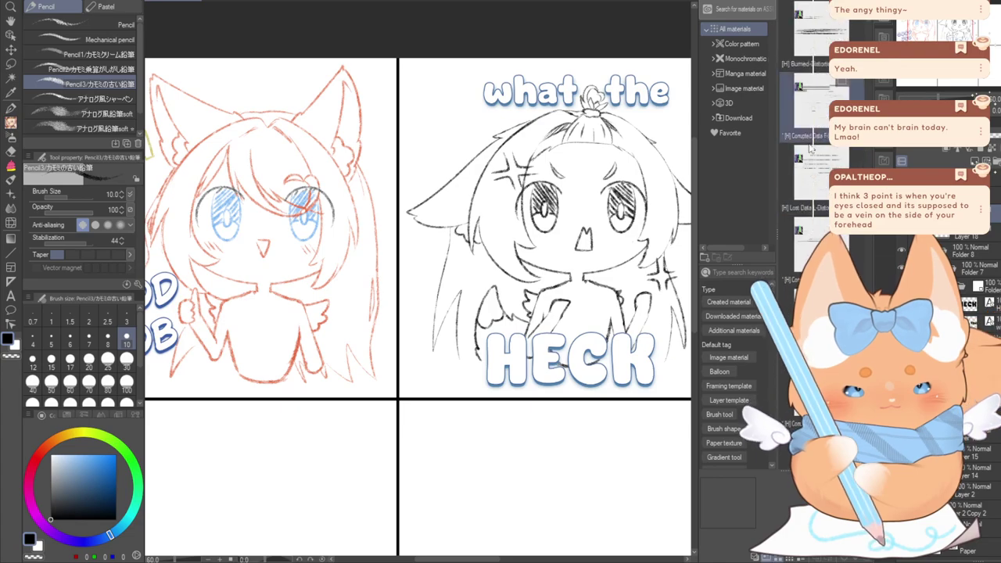
scroll(811, 149, down, 5)
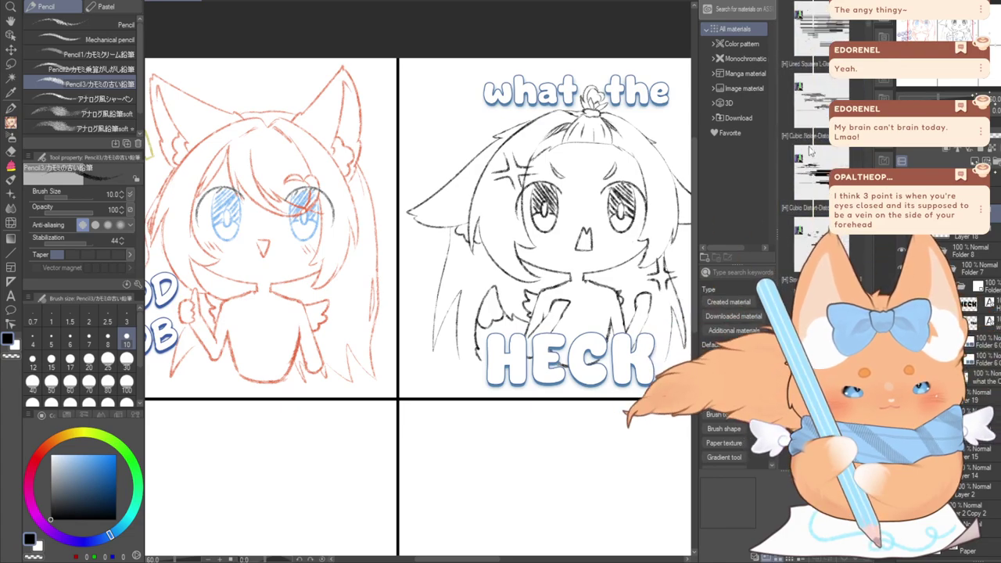
click(717, 358)
Find the hexagonal red anger-mark image material and place it beside the character's face in the "what the HECK" panel
scroll(814, 149, down, 3)
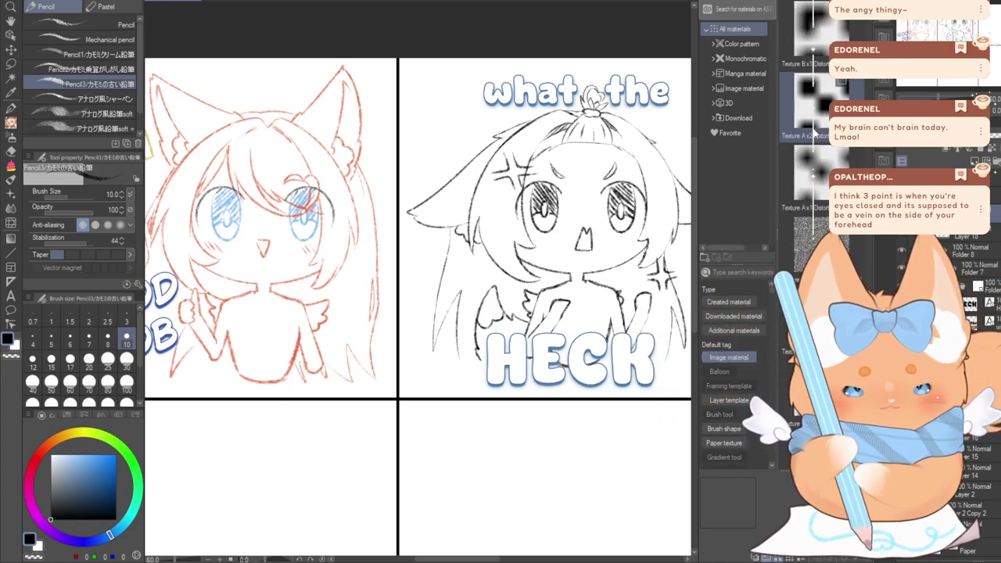
scroll(816, 147, down, 3)
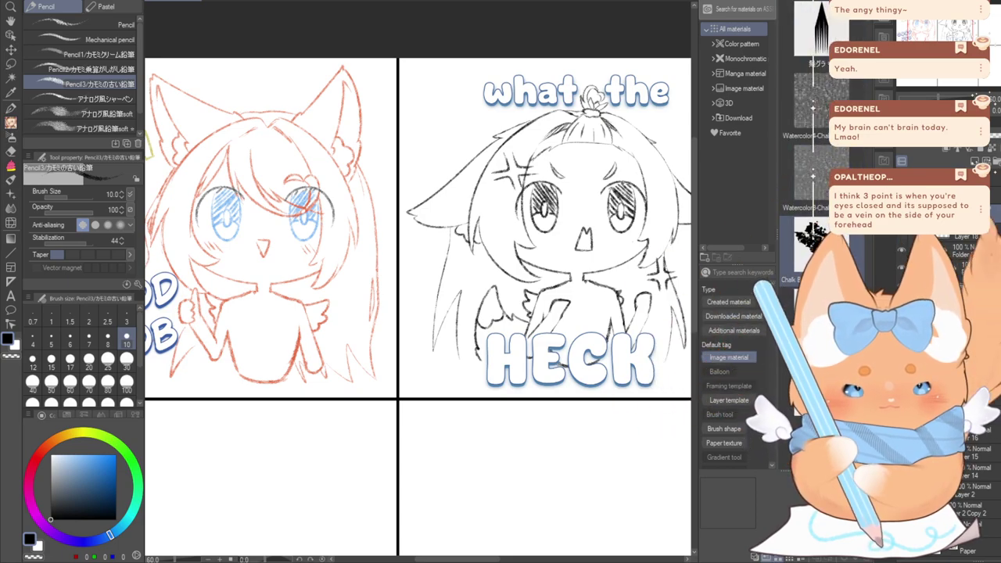
scroll(813, 156, down, 3)
scroll(806, 185, down, 3)
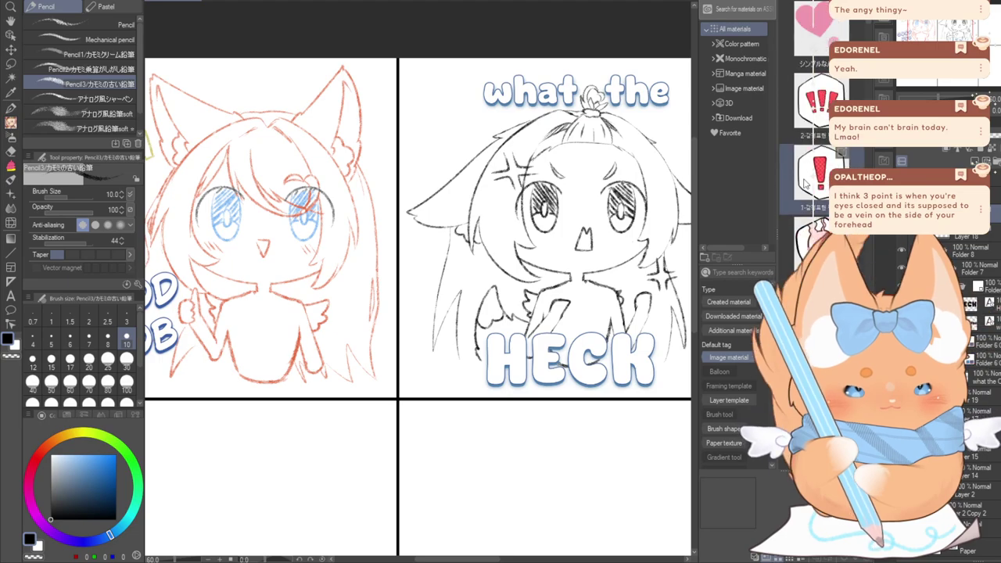
scroll(811, 196, down, 3)
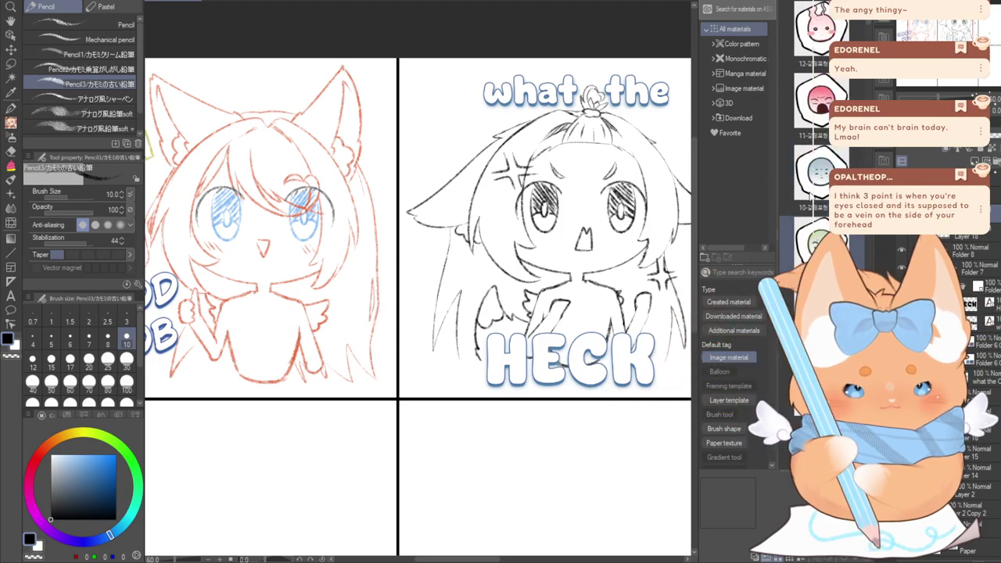
scroll(813, 201, down, 1)
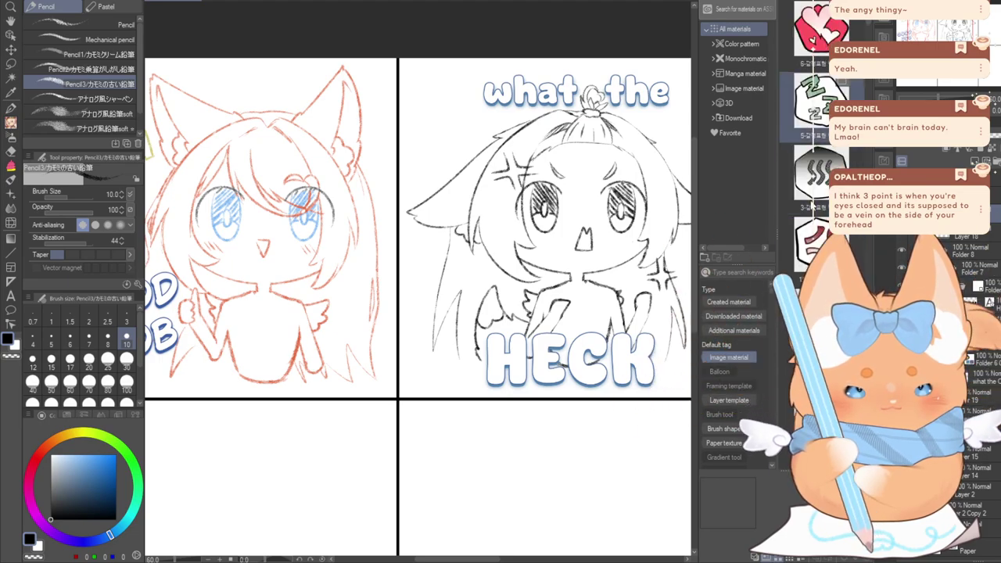
click(817, 238)
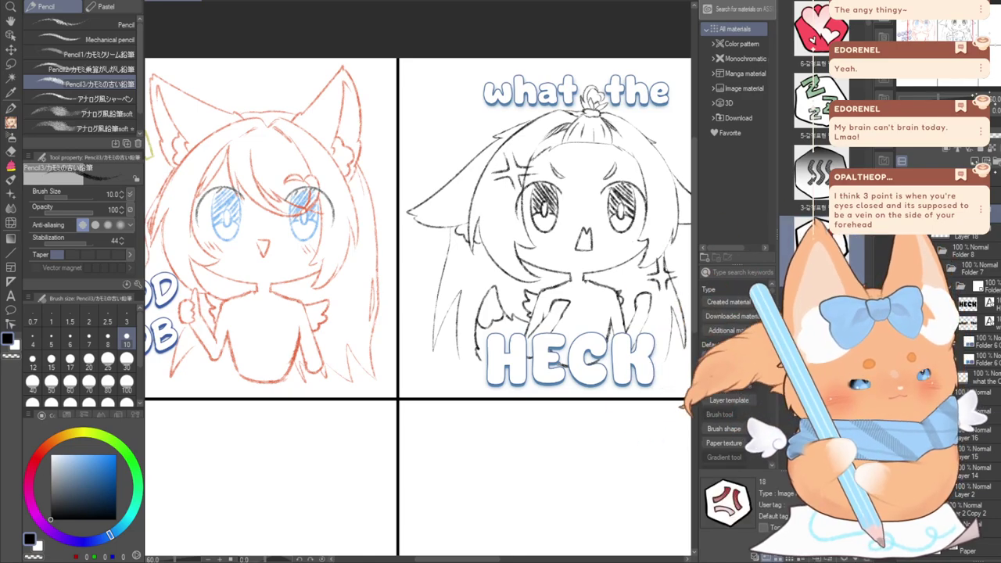
drag(818, 239, 466, 202)
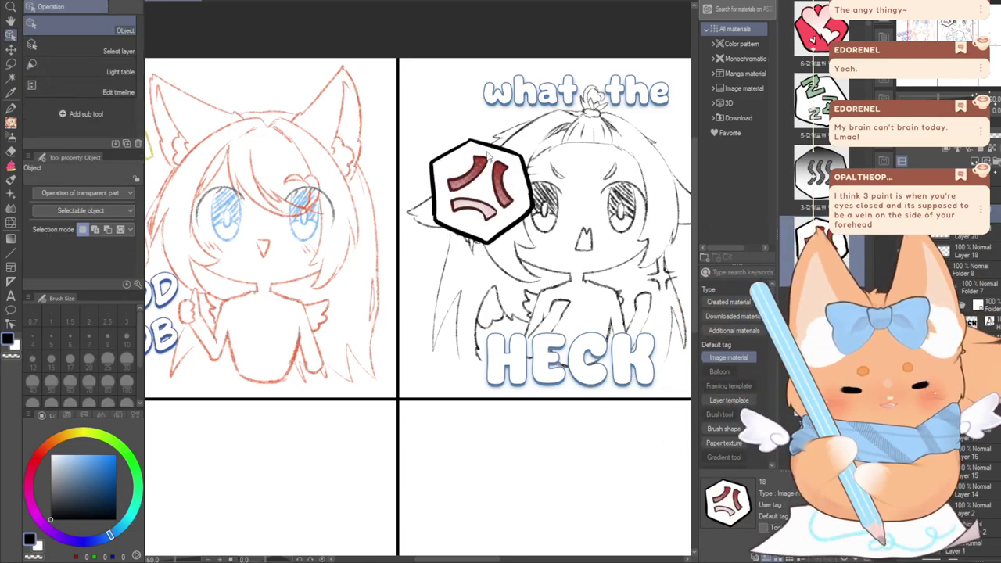
Browse further image materials and place the Angry mood background behind the "what the HECK" sketch
scroll(814, 242, down, 3)
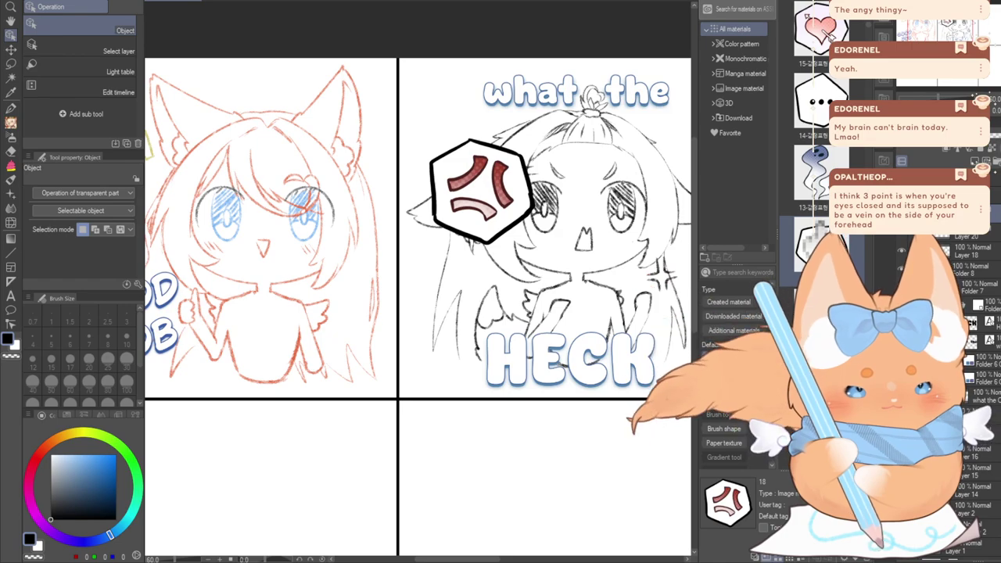
scroll(809, 196, down, 1)
click(806, 175)
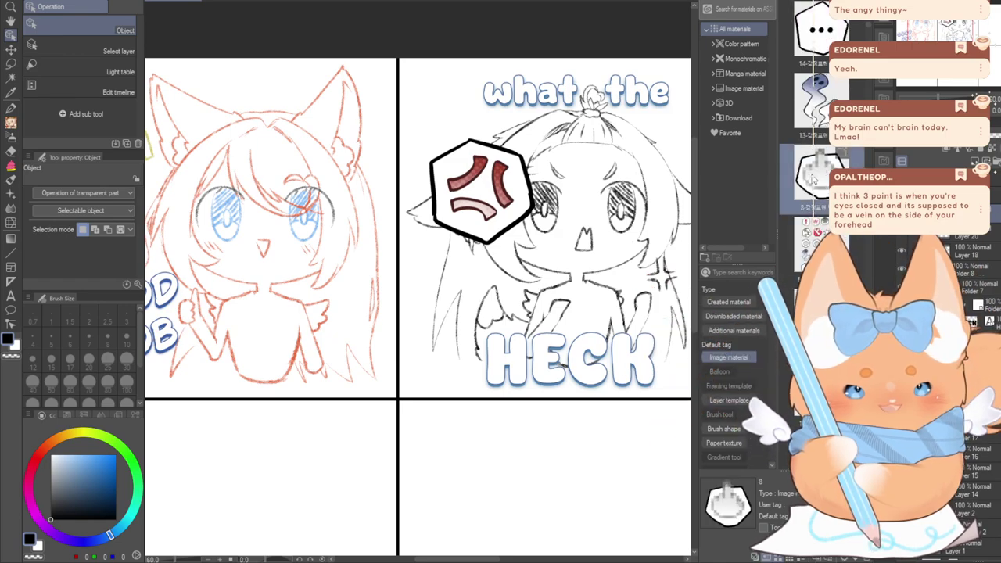
scroll(810, 184, down, 5)
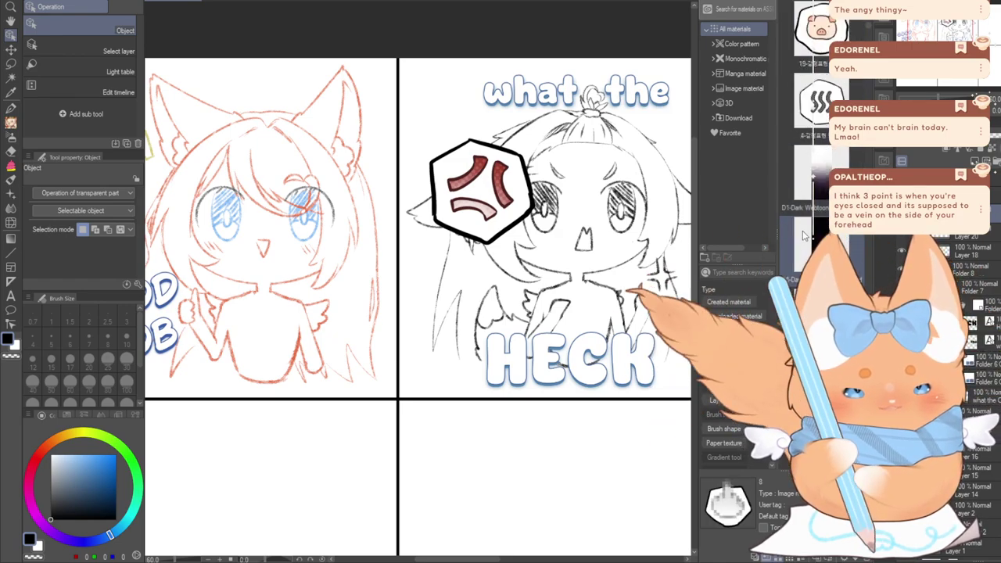
scroll(805, 242, down, 5)
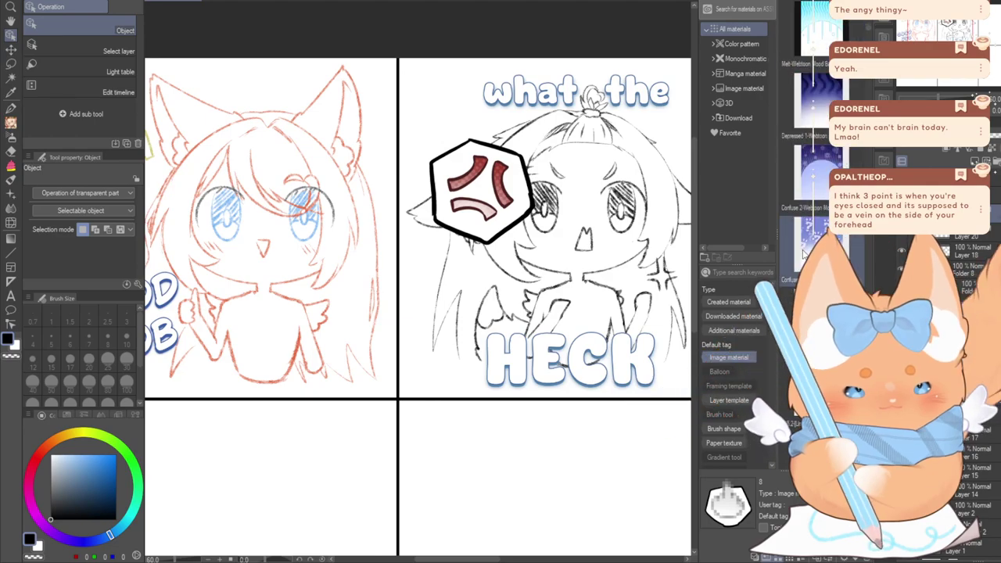
drag(721, 302, 578, 261)
drag(579, 261, 436, 210)
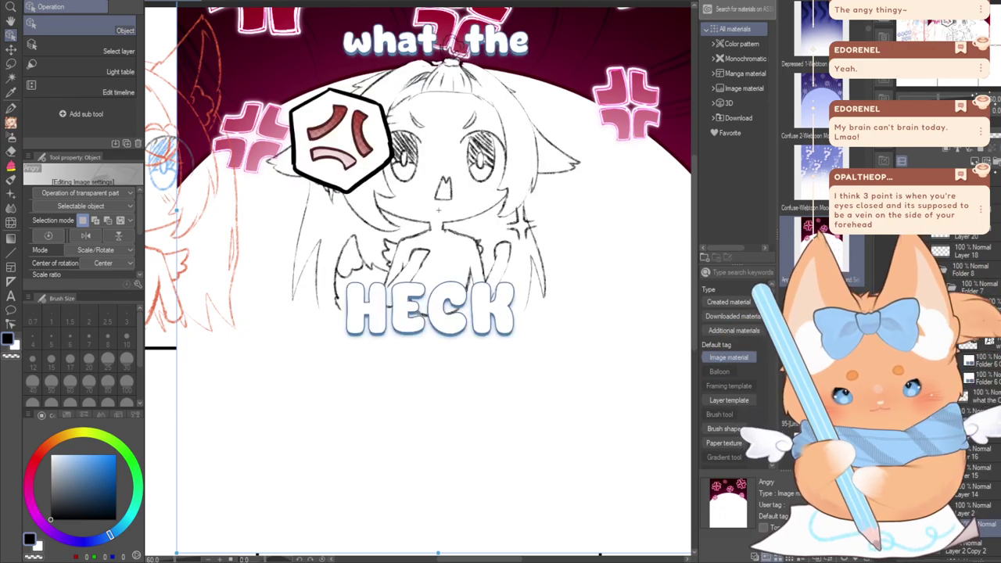
Scale and move the Angry background so that it spans the full width of the "what the HECK" panel
scroll(452, 266, down, 3)
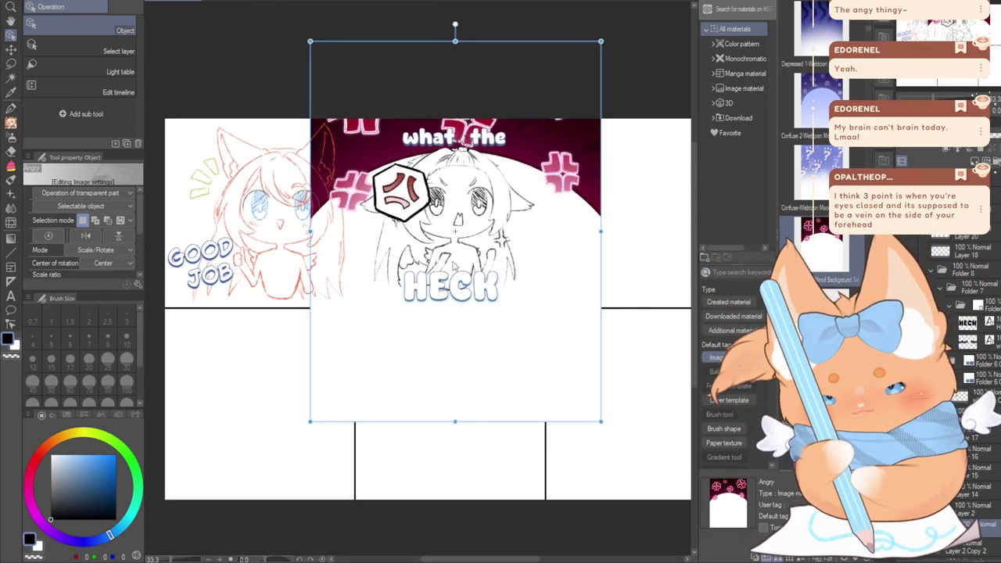
drag(308, 231, 478, 232)
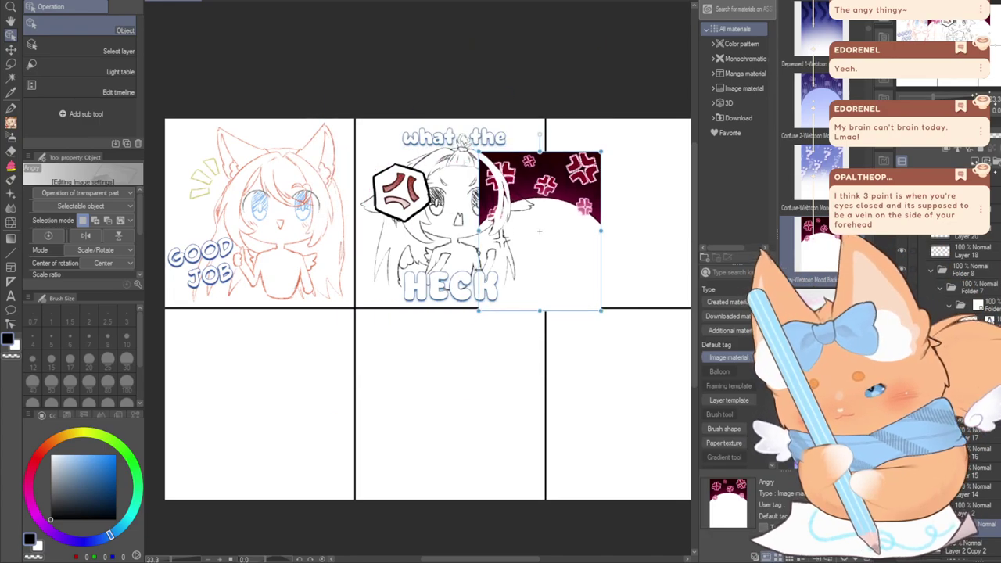
drag(540, 228, 416, 193)
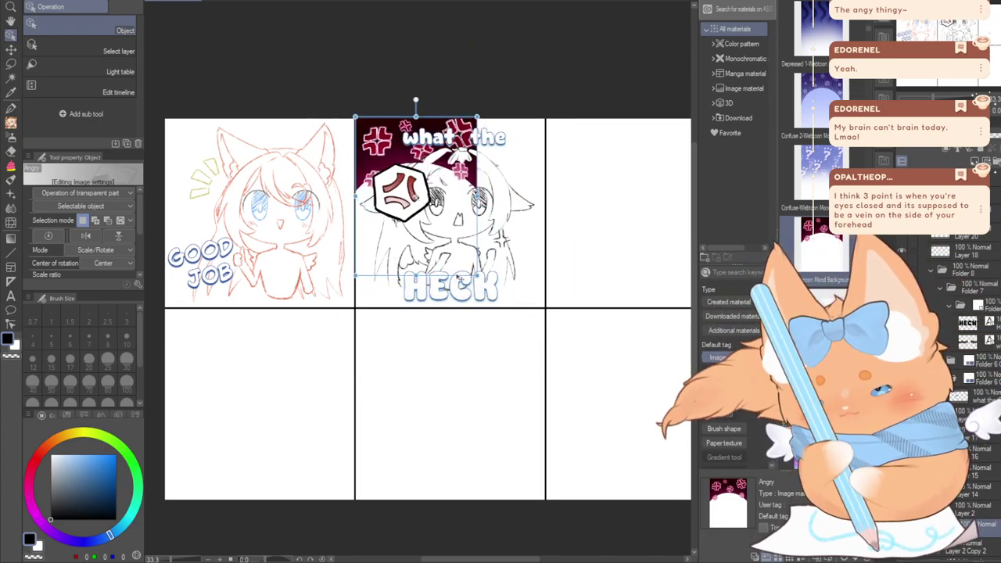
drag(477, 276, 547, 358)
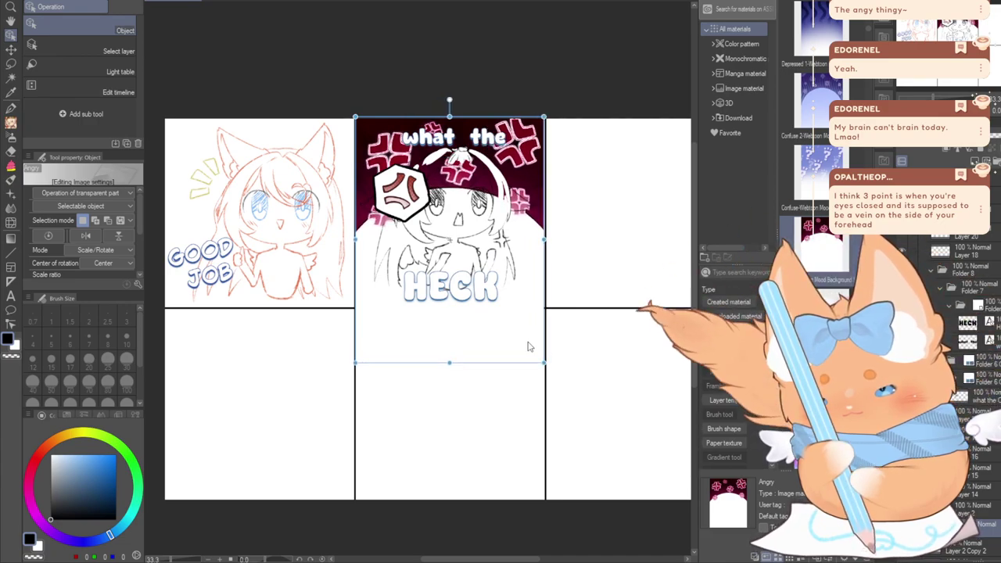
Shift the Angry background vertically so that its anger symbols frame the character's head
drag(454, 351, 451, 328)
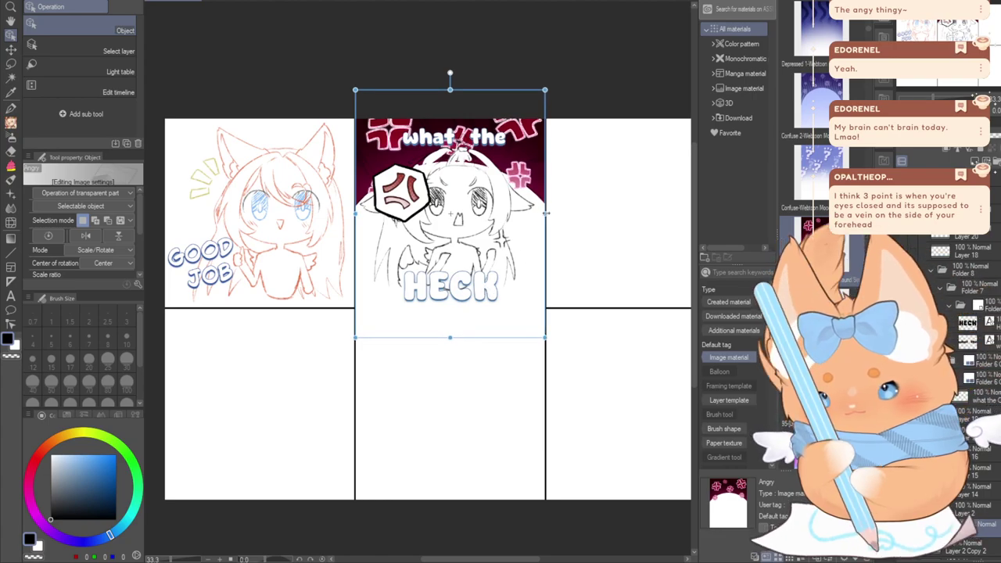
click(424, 315)
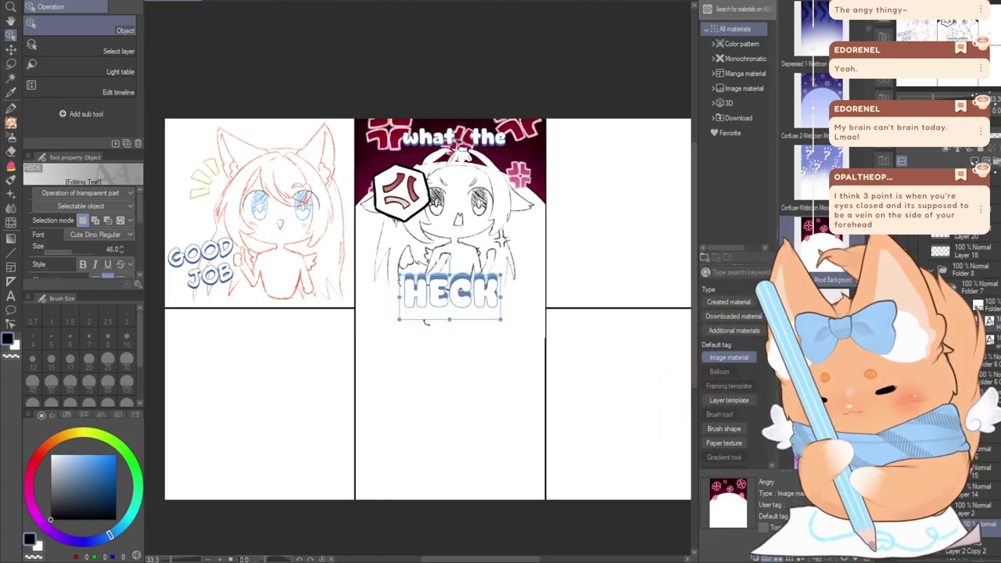
drag(426, 321, 426, 313)
click(987, 525)
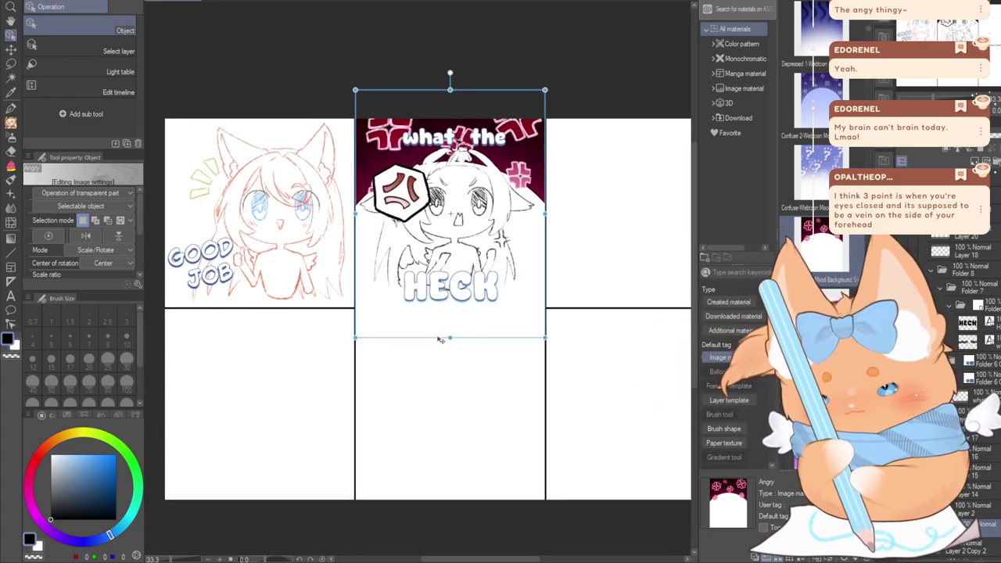
drag(435, 337, 438, 350)
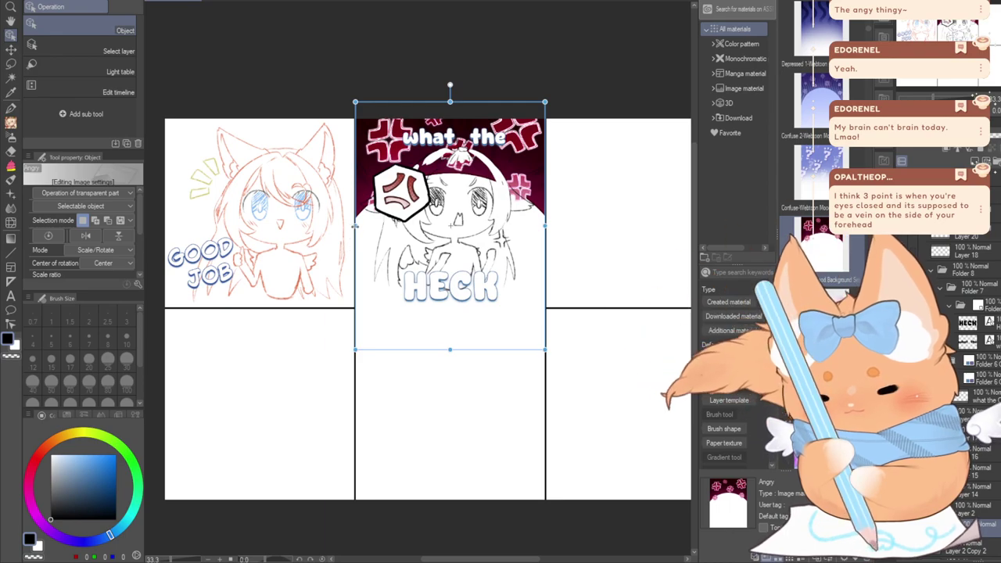
click(974, 509)
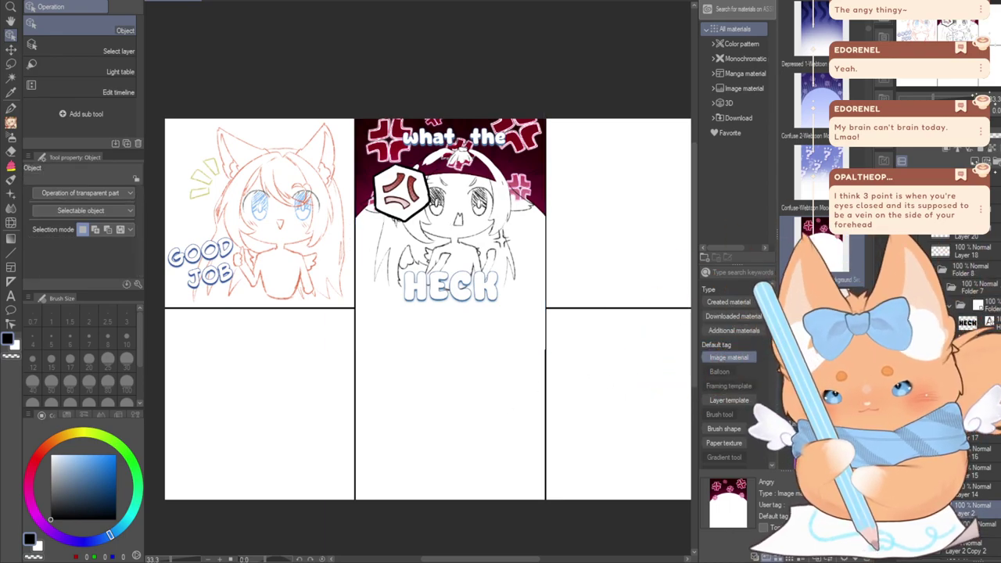
click(974, 528)
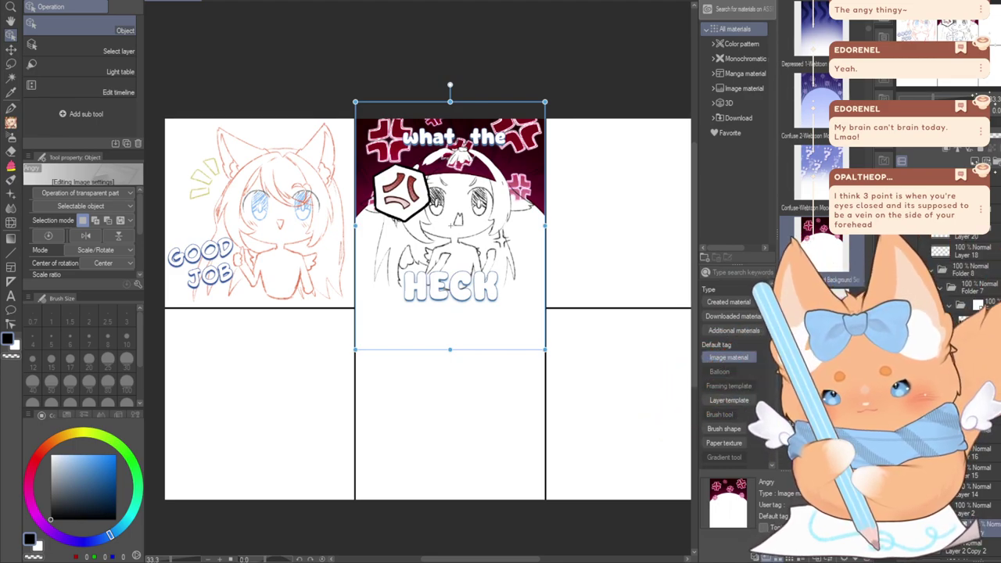
key(ctrl+d)
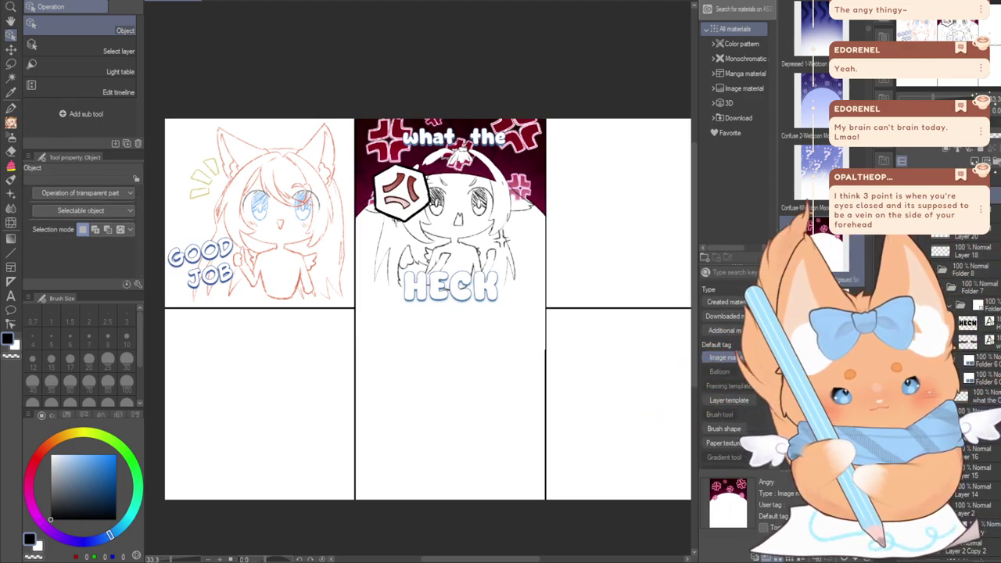
click(978, 528)
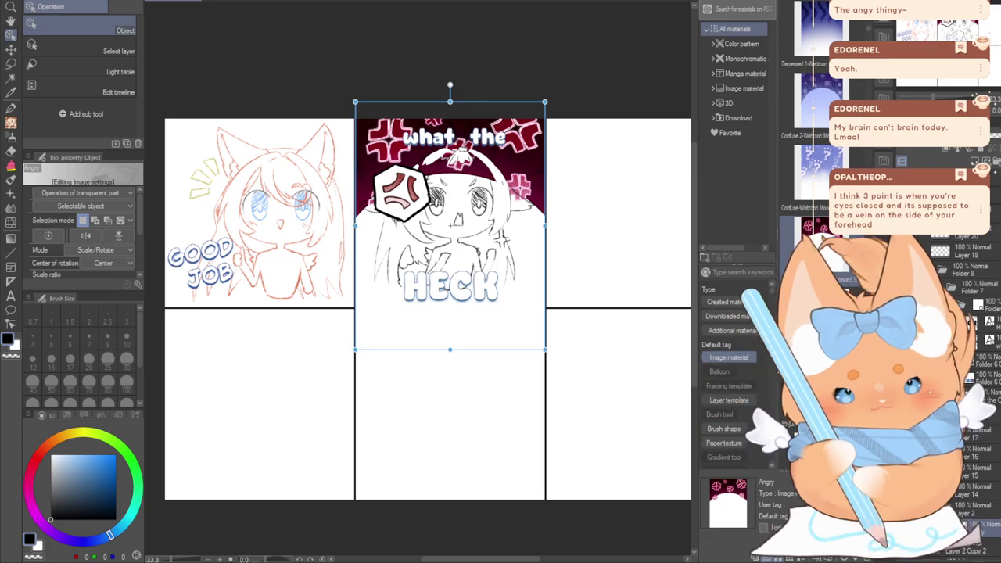
Turn on a layer color for the "what the HECK" sketch, lettering and anger mark, and change it to grey
key(ctrl+d)
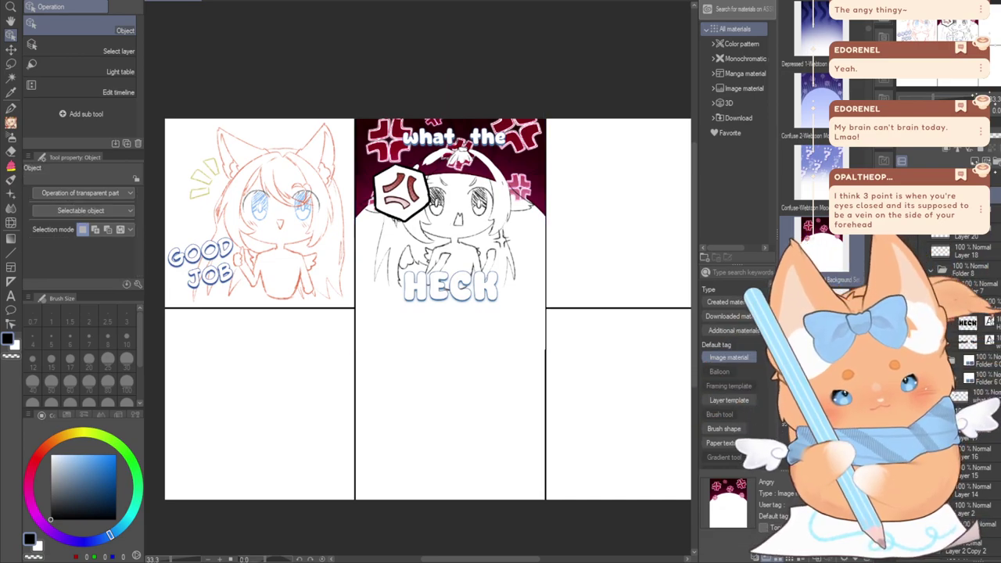
key(ctrl+b)
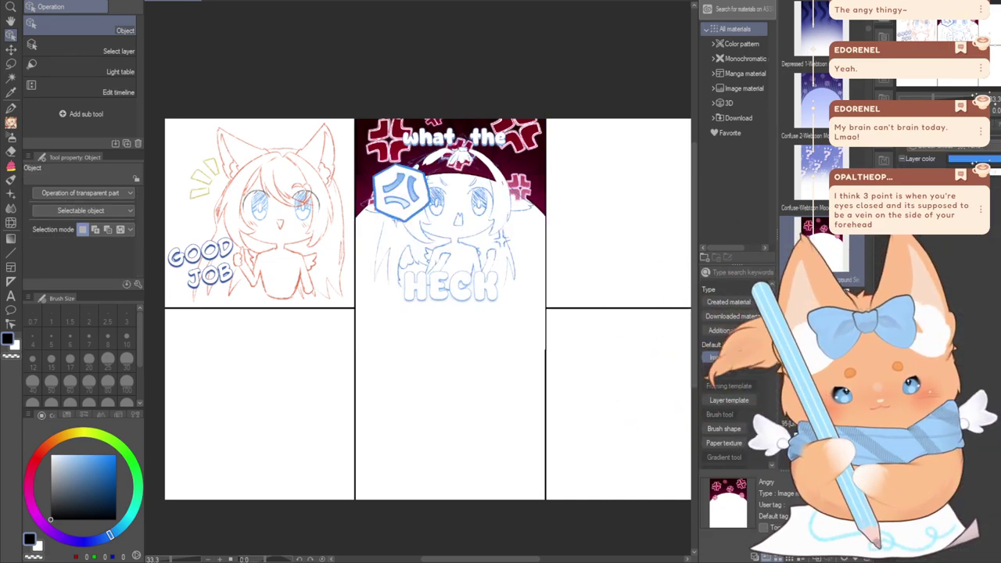
click(925, 246)
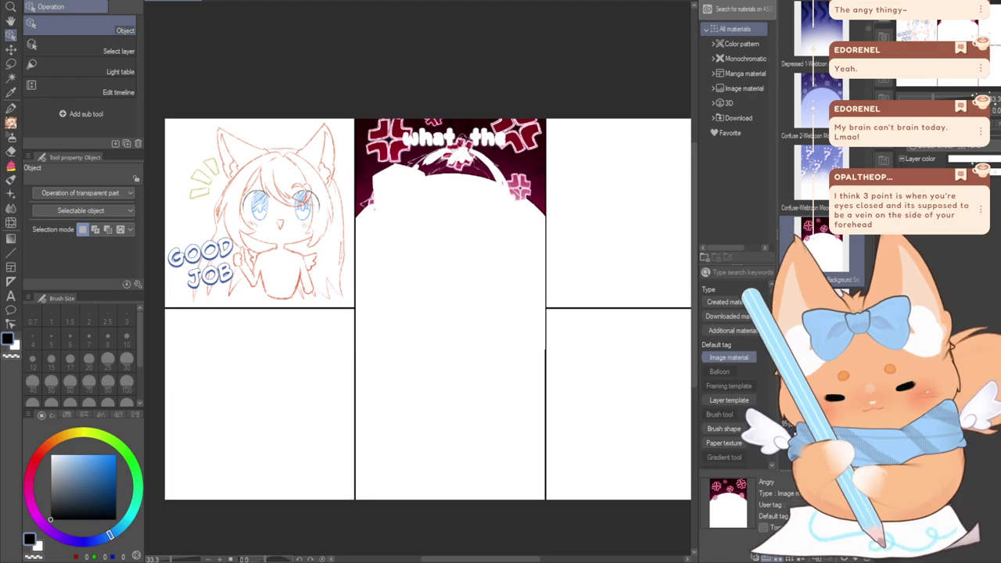
click(974, 159)
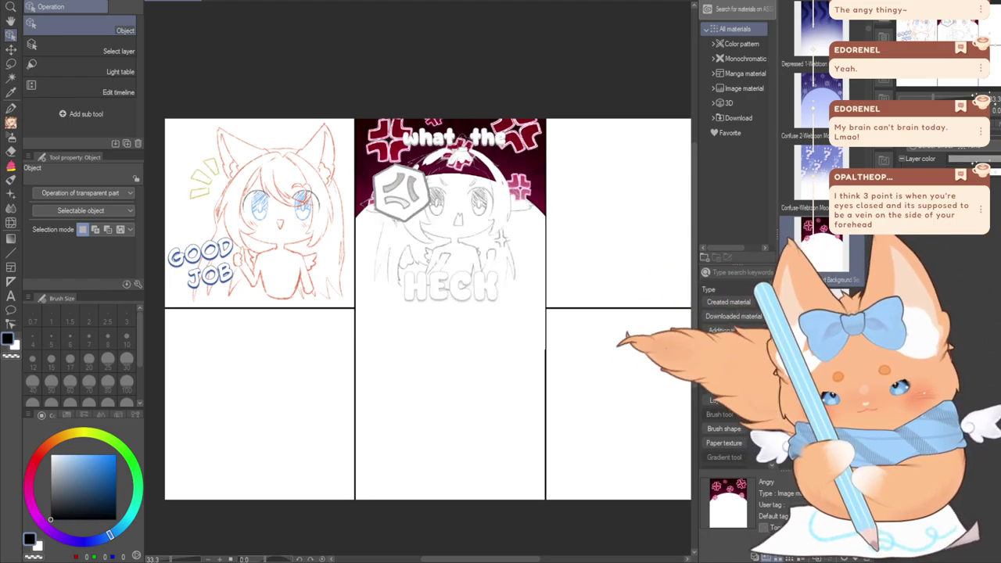
Delete the Angry background image from the "what the HECK" panel
click(864, 271)
click(909, 144)
click(904, 123)
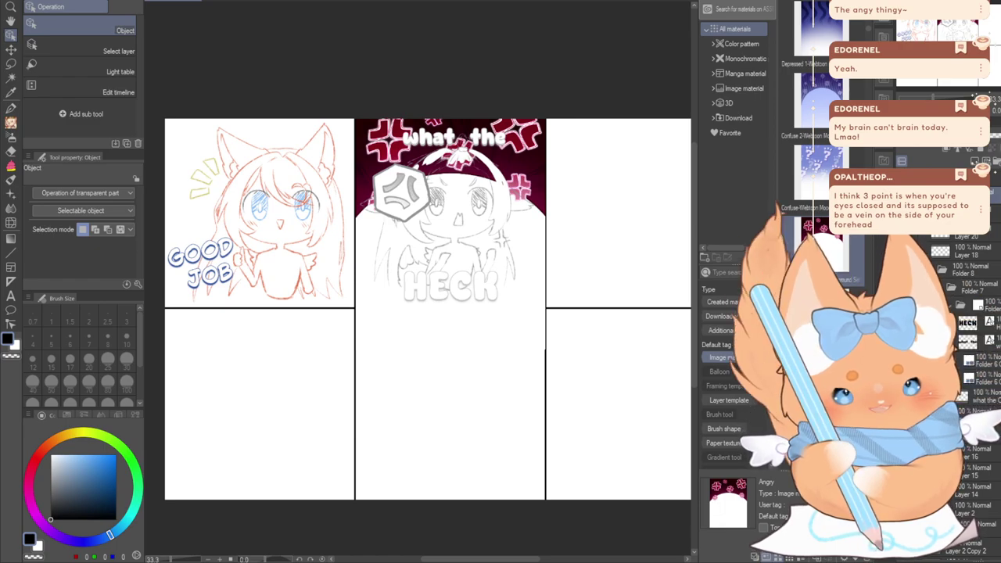
drag(547, 203, 541, 223)
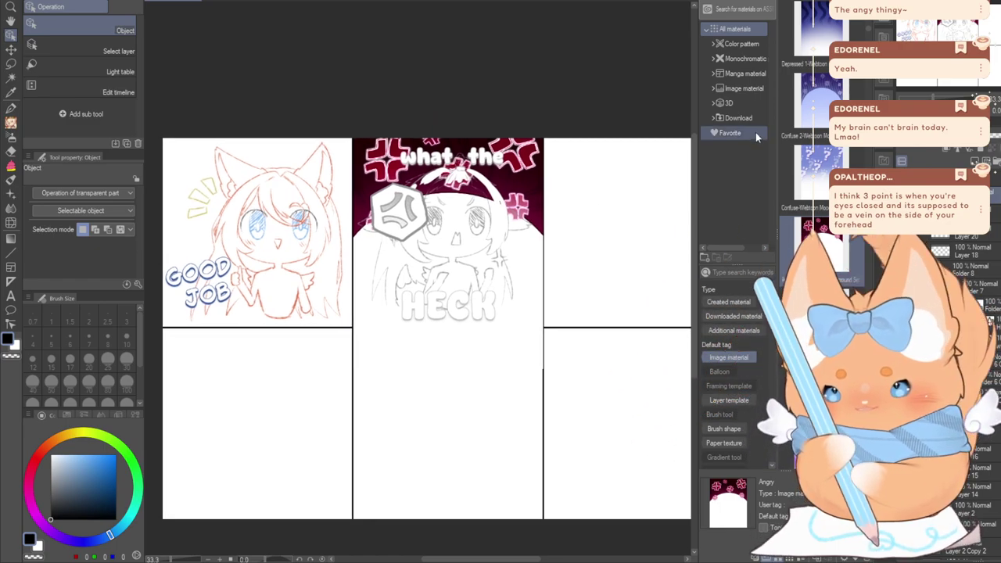
scroll(407, 245, up, 2)
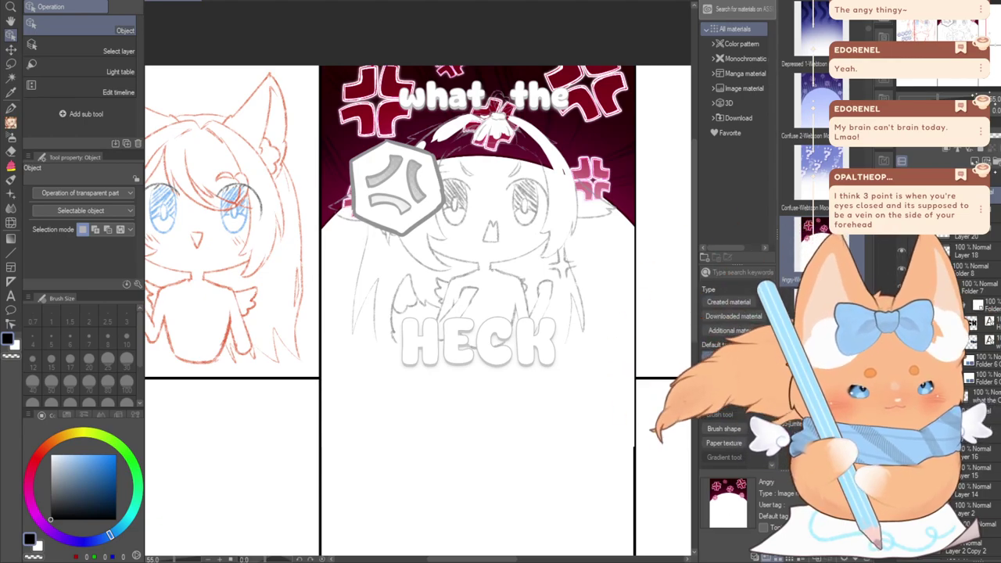
click(417, 188)
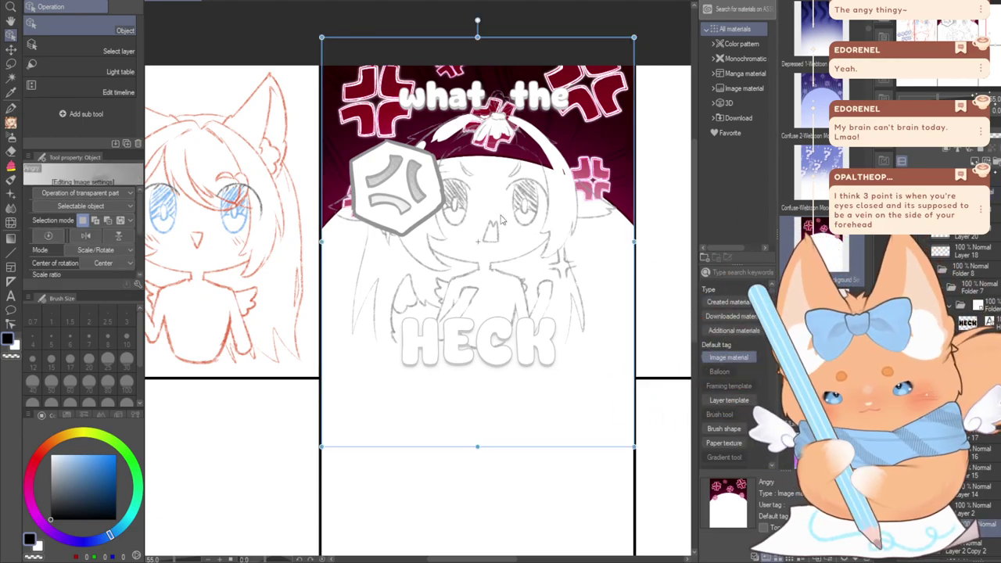
key(Delete)
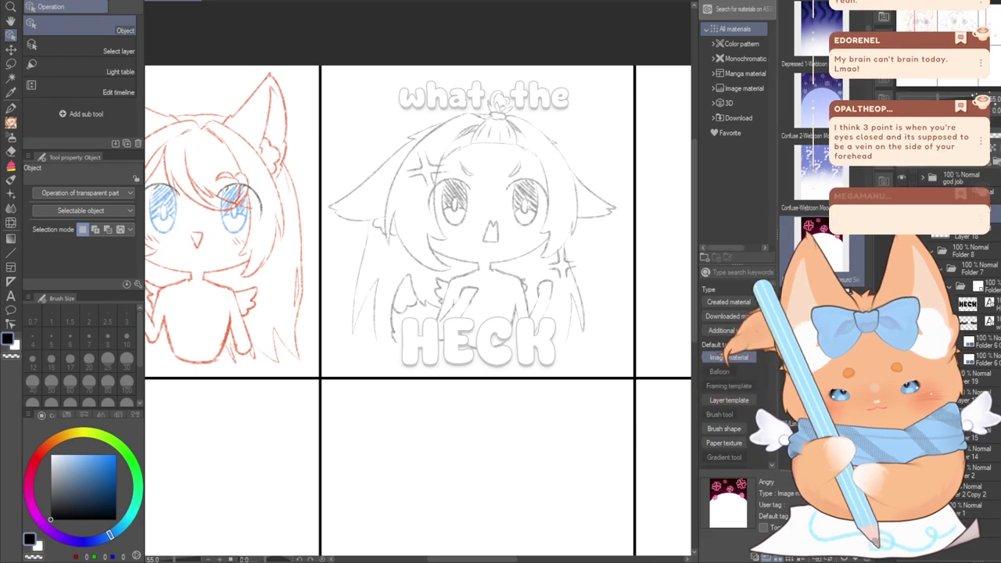
Try shrinking the hexagonal anger mark and placing one copy on each side of the character
key(ctrl+t)
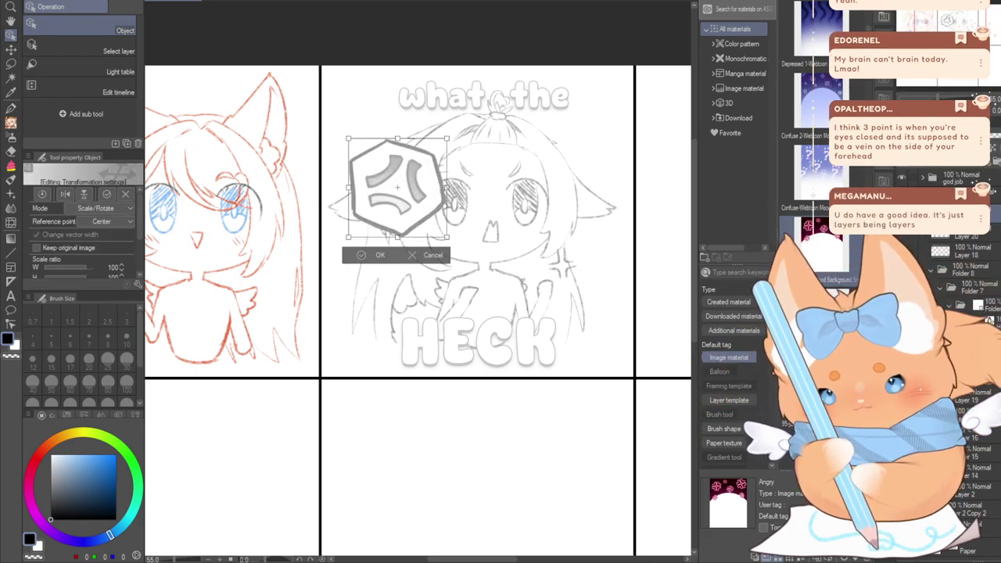
drag(349, 237, 357, 155)
click(549, 313)
key(ctrl+t)
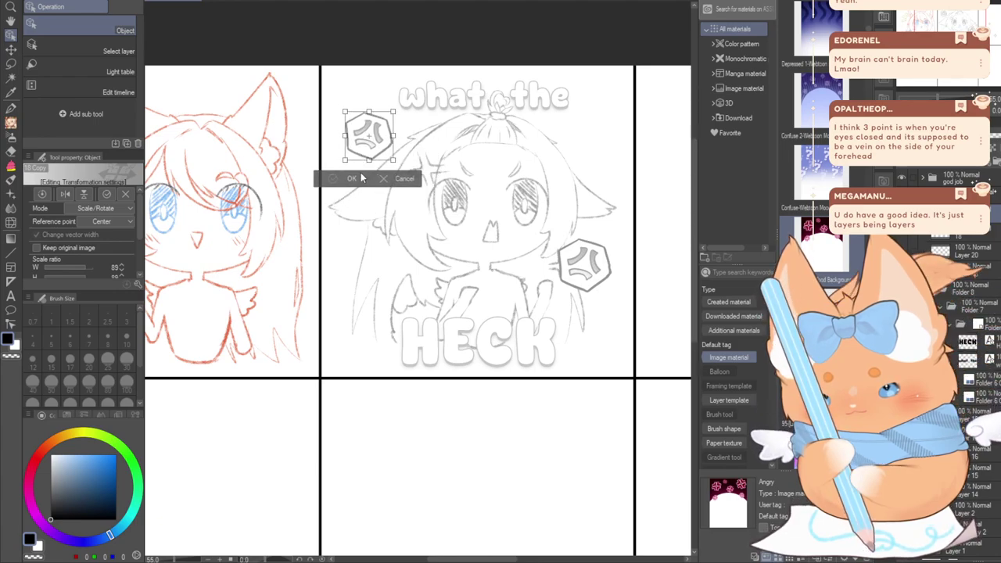
click(351, 179)
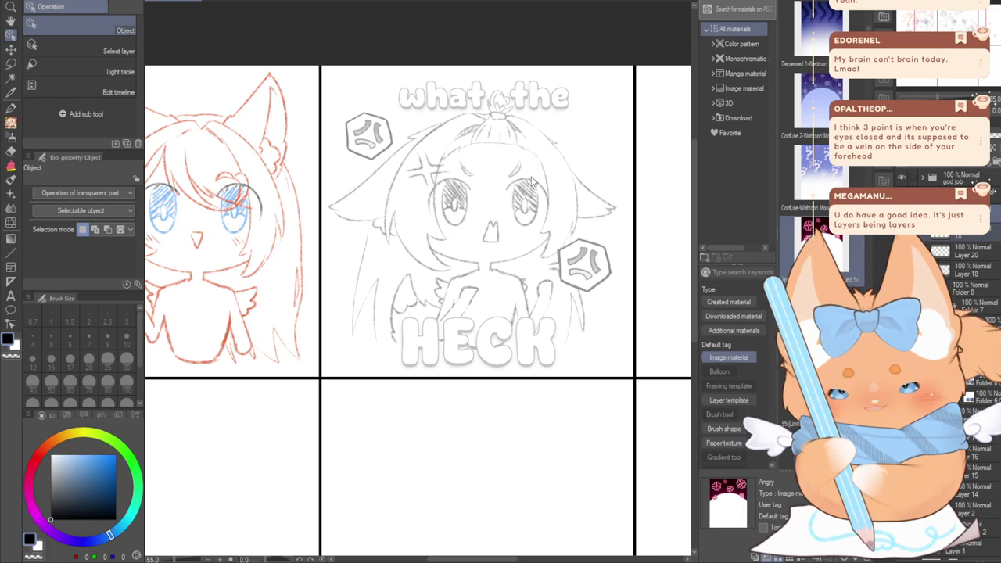
Undo the resizing and duplication of the hexagonal anger marks
key(ctrl+z)
key(ctrl+z)
key(ctrl+z)
key(ctrl+z)
Hide the materials palette and turn off the grey layer color on the "what the HECK" sketch and lettering
scroll(817, 250, down, 10)
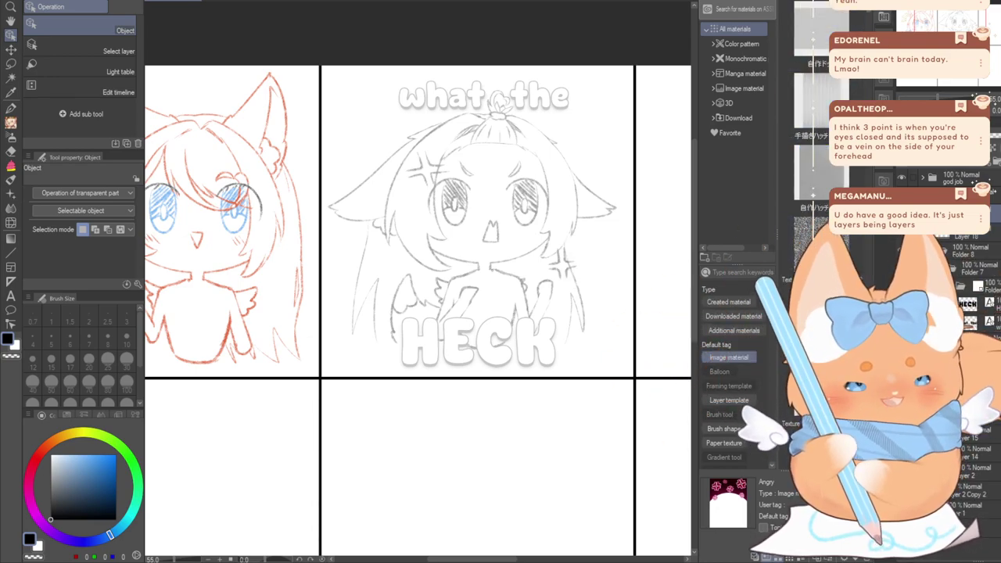
key(shift+Tab)
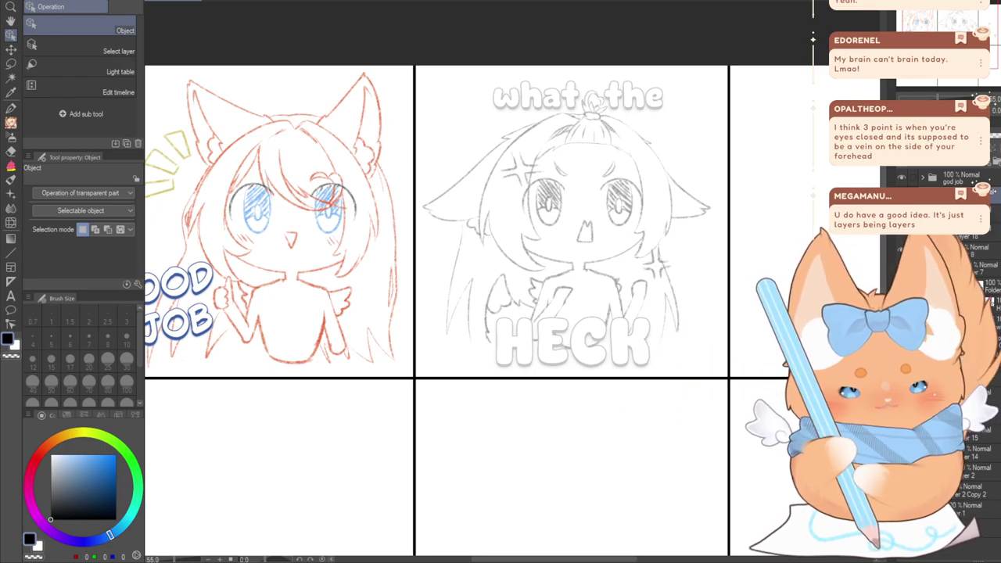
click(965, 161)
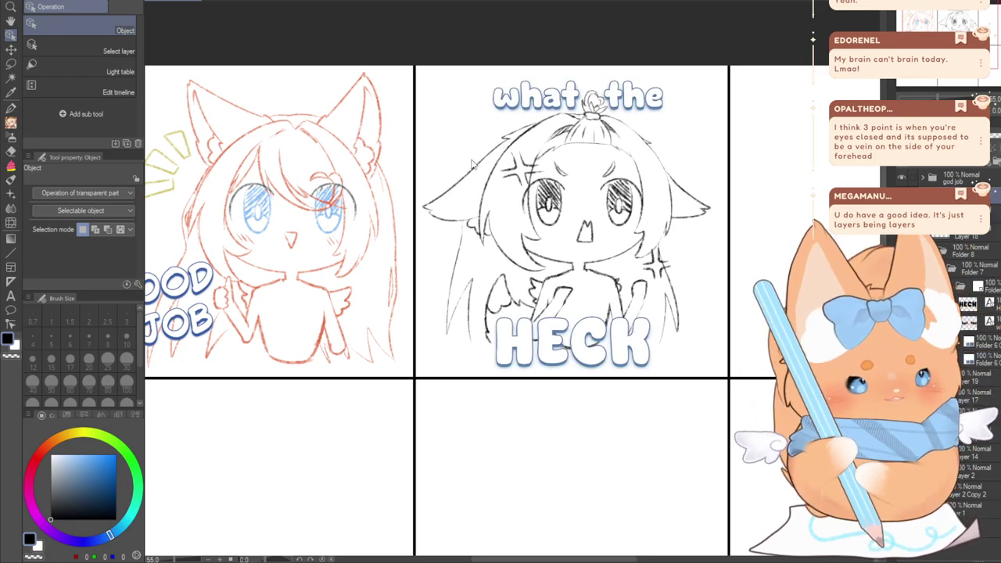
Check which strokes lie on Layer 17 by toggling its visibility and highlighting it with its layer color
click(901, 377)
click(900, 377)
click(901, 377)
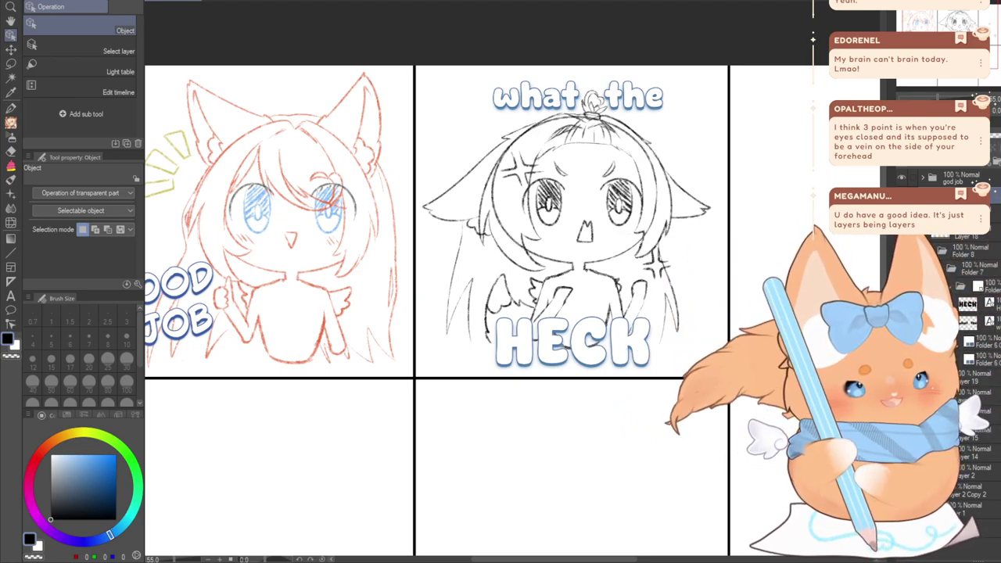
click(901, 377)
click(900, 377)
click(901, 377)
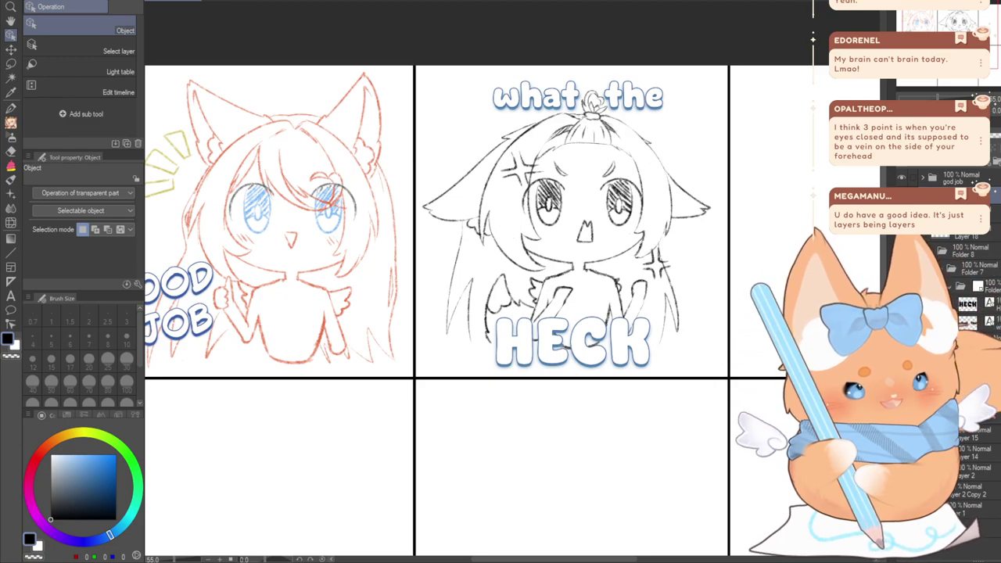
drag(559, 182, 538, 216)
scroll(561, 227, up, 1)
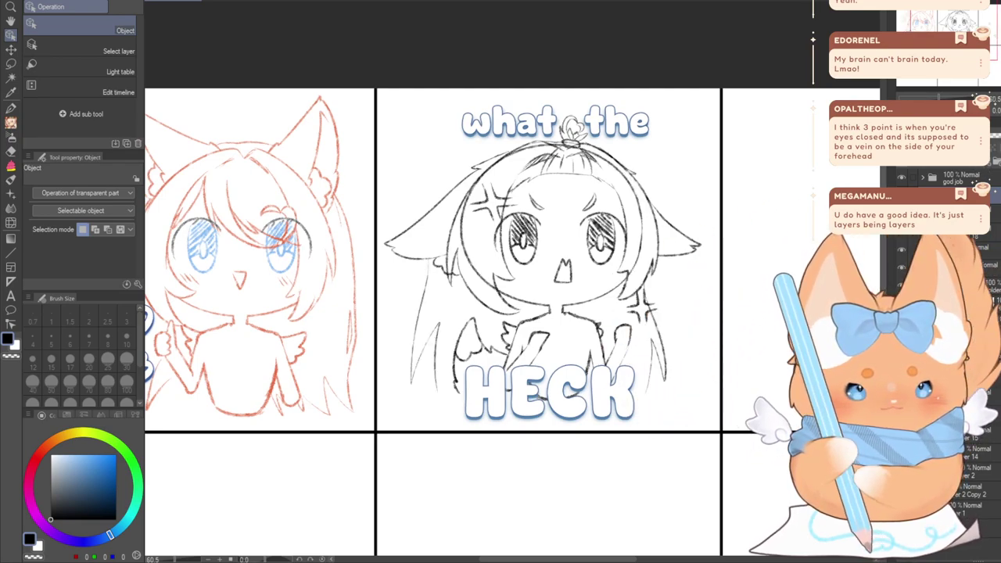
click(984, 367)
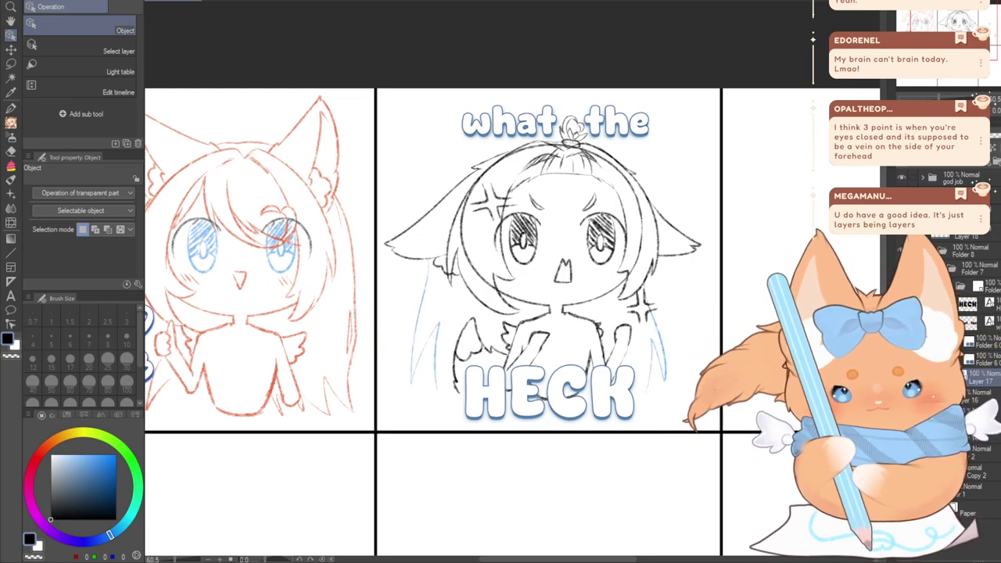
Pick the Hard eraser and inspect the strokes on Layer 16 using layer visibility and a temporary layer color
click(12, 153)
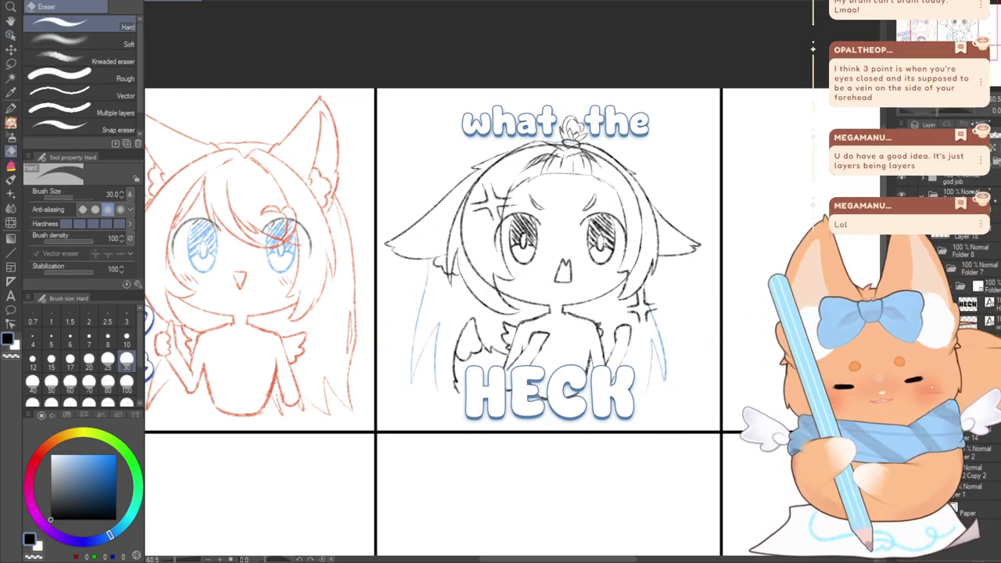
drag(930, 33, 929, 39)
scroll(520, 116, up, 3)
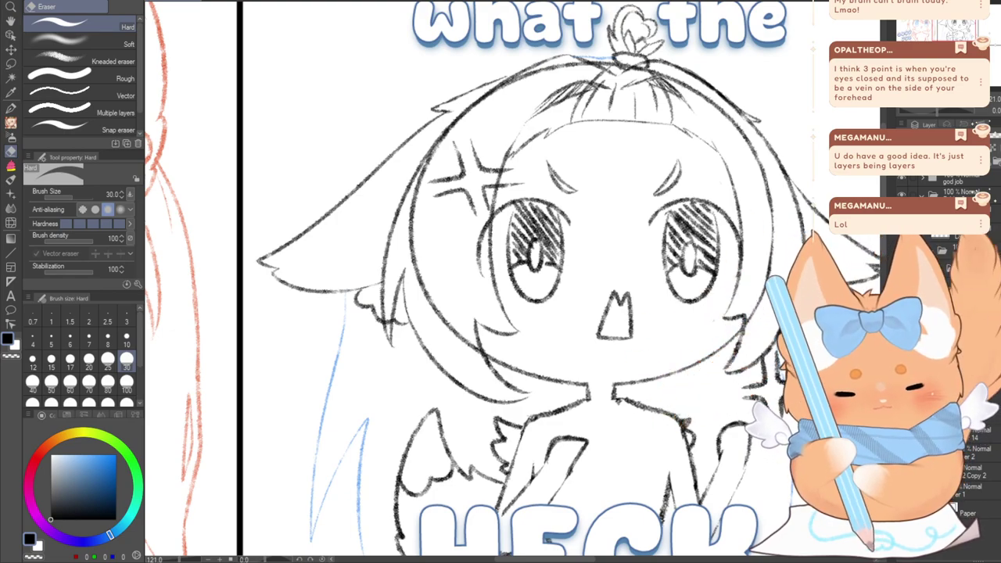
click(902, 396)
click(902, 415)
click(902, 415)
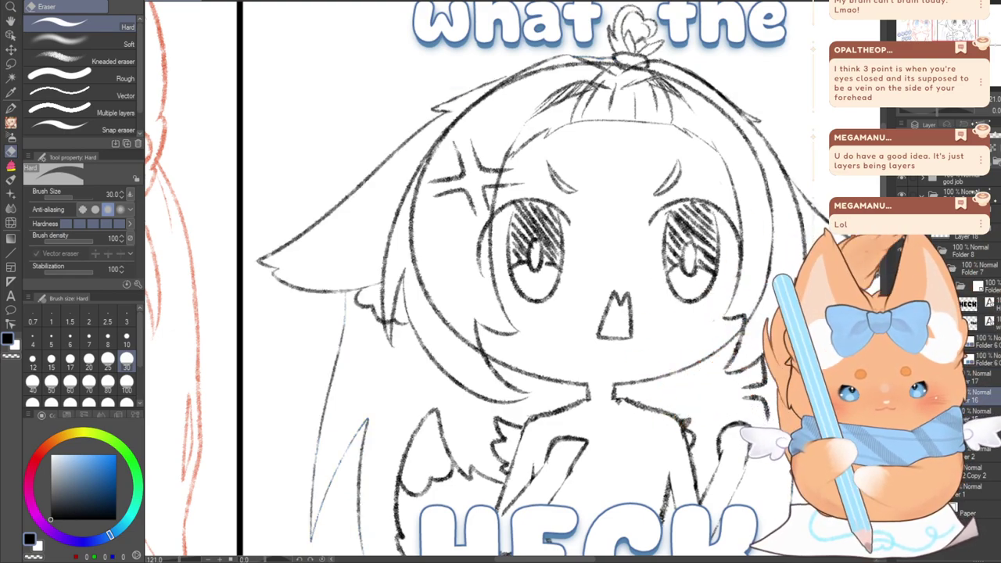
key(ctrl+b)
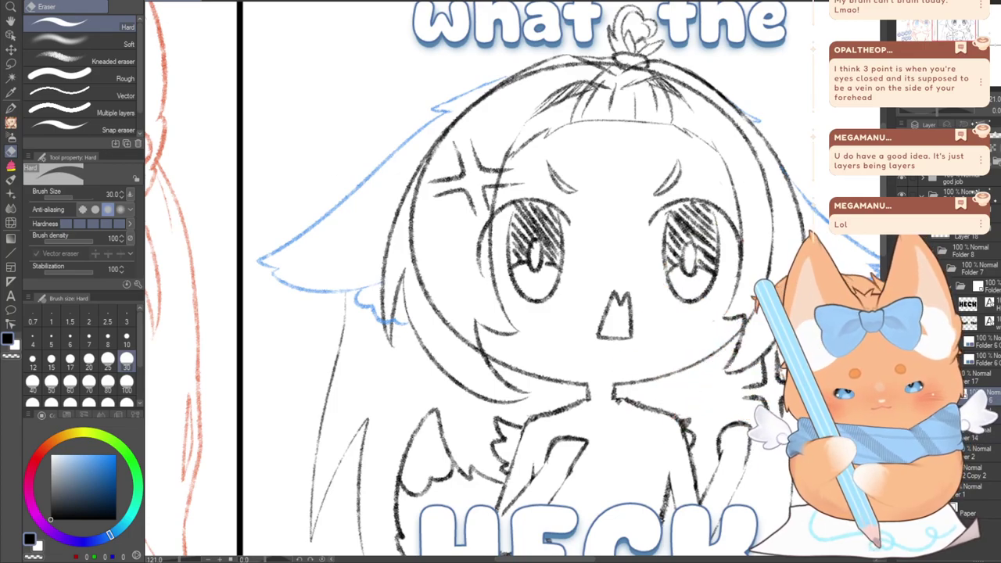
key(ctrl+b)
Highlight the front hair layer with its layer color and erase its strokes crossing the tied tuft on top of the head
click(902, 414)
click(901, 414)
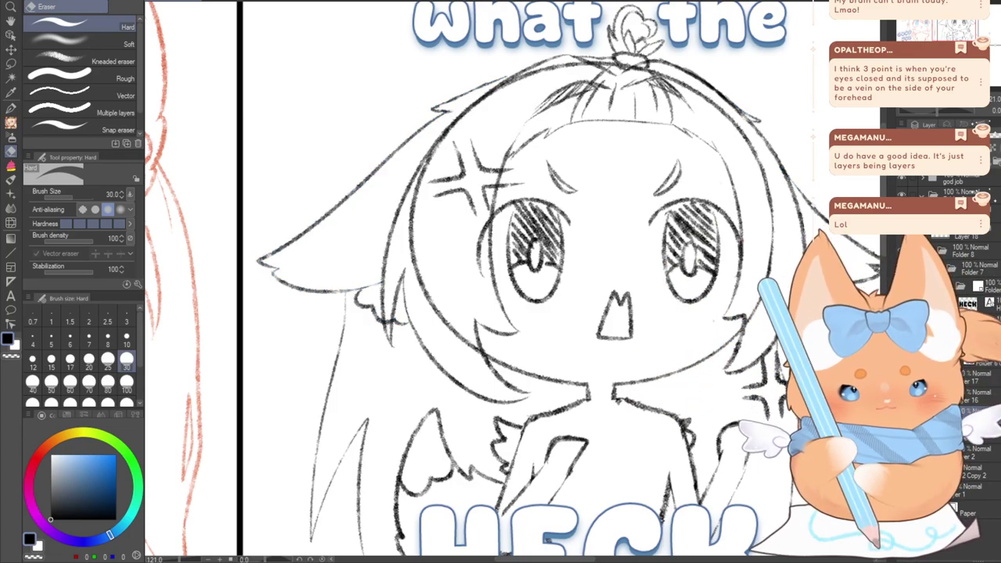
key(ctrl+b)
drag(614, 74, 592, 97)
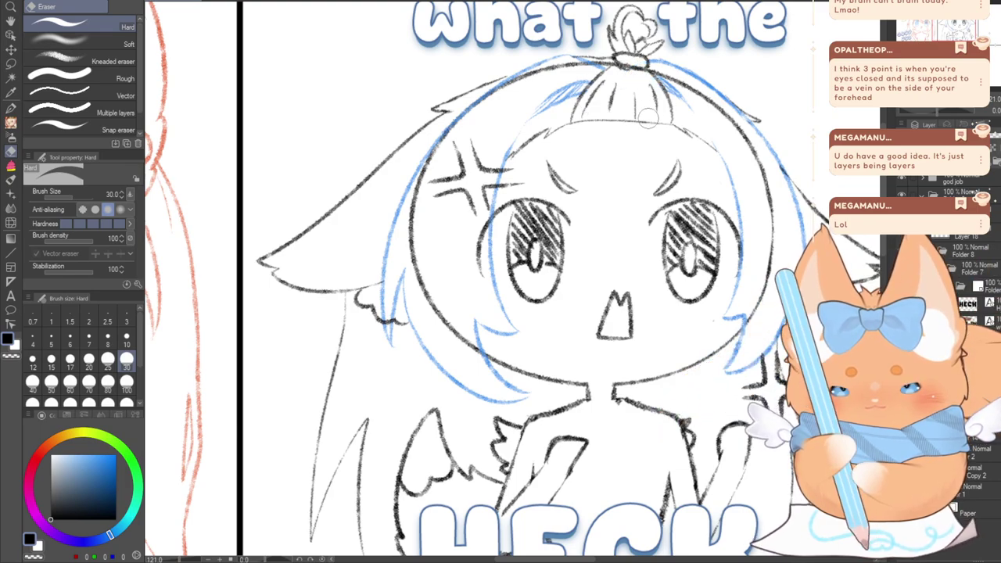
drag(942, 28, 944, 32)
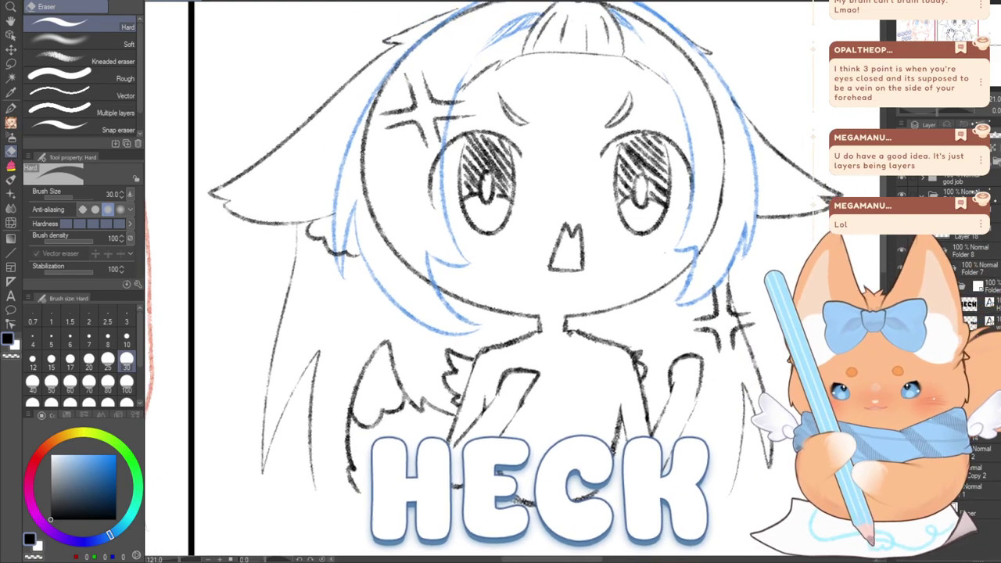
key(ctrl+b)
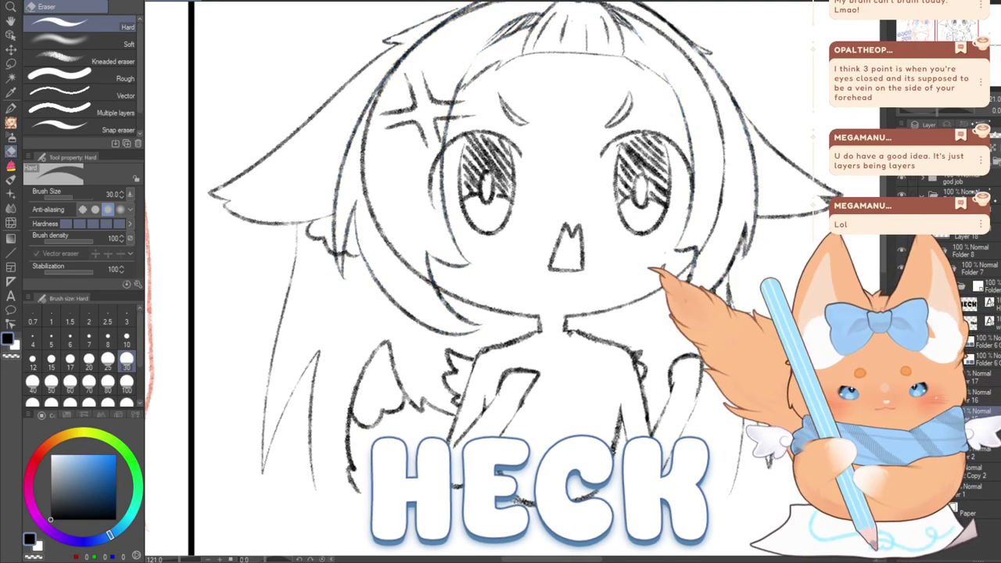
Highlight Layer 2 with its layer color and erase the head outline where it shows through the hair
click(902, 453)
click(902, 454)
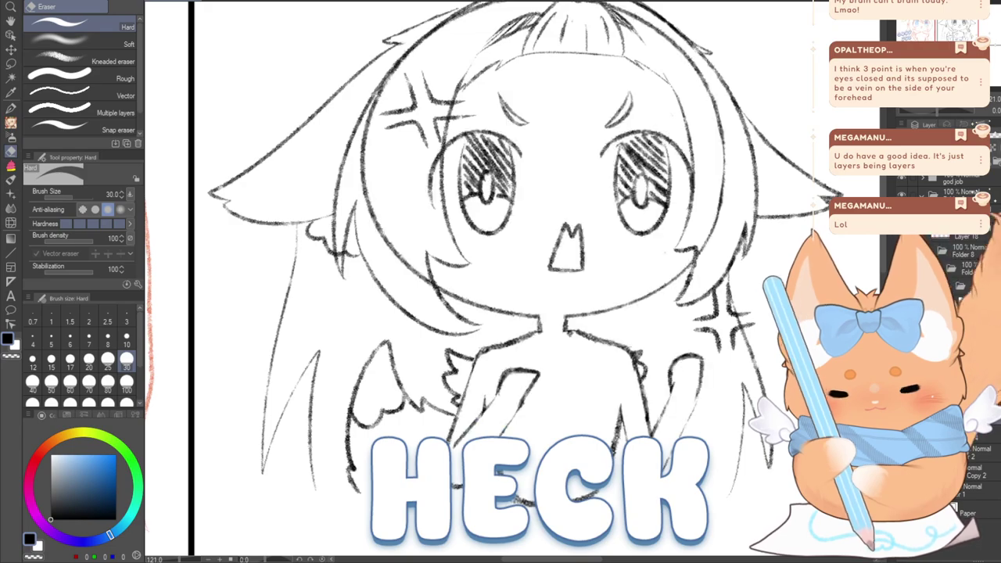
click(982, 453)
key(ctrl+b)
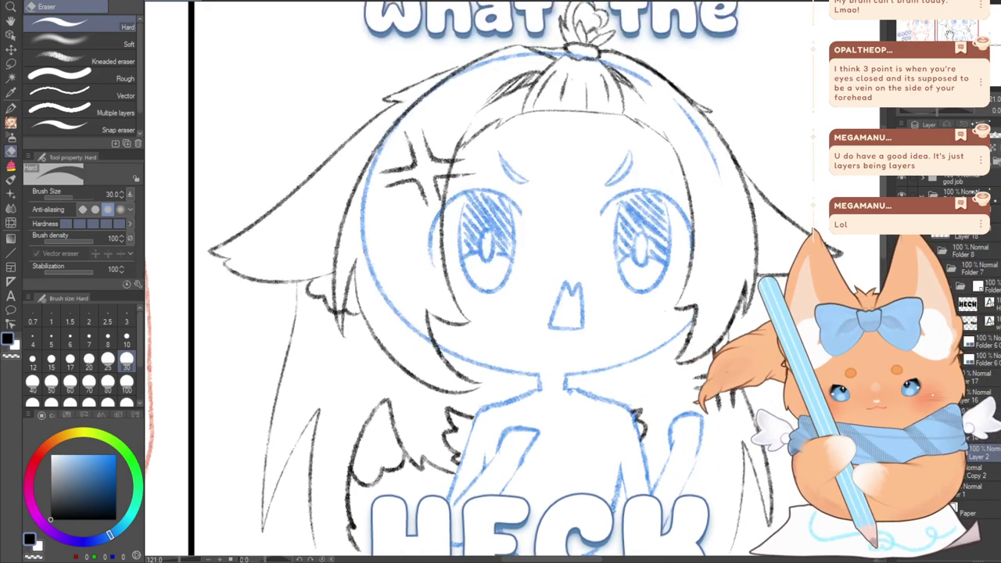
drag(950, 34, 950, 31)
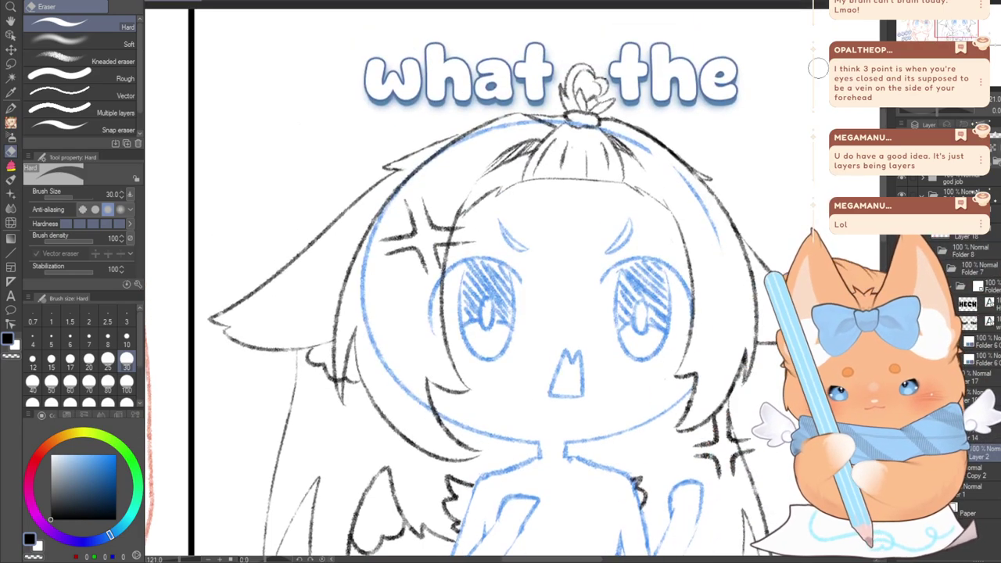
mouse_move(407, 187)
mouse_down()
mouse_move(507, 120)
mouse_move(567, 128)
mouse_move(673, 169)
mouse_move(717, 225)
mouse_move(740, 318)
mouse_up()
drag(959, 32, 956, 37)
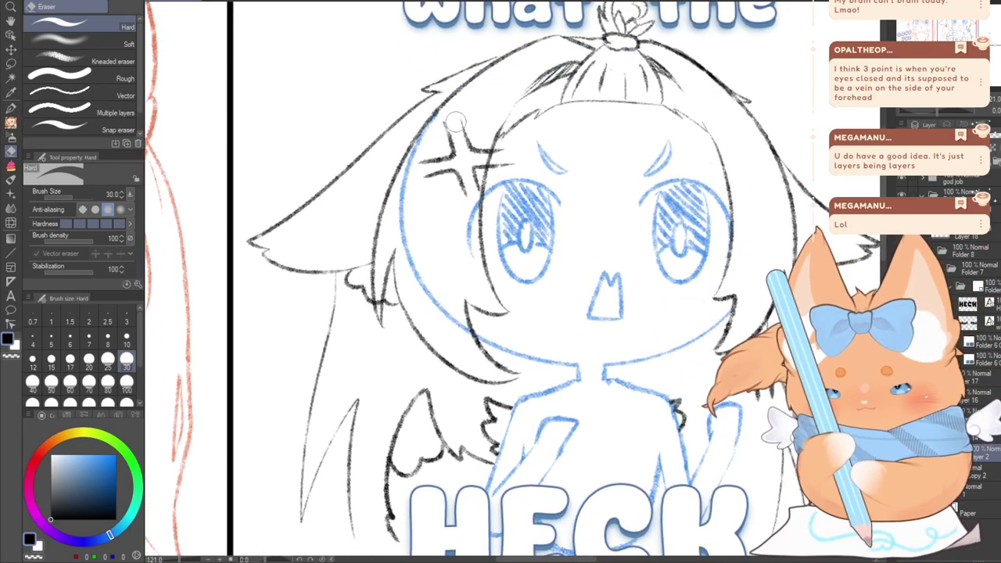
mouse_move(456, 120)
mouse_down()
mouse_move(408, 242)
mouse_move(464, 339)
mouse_up()
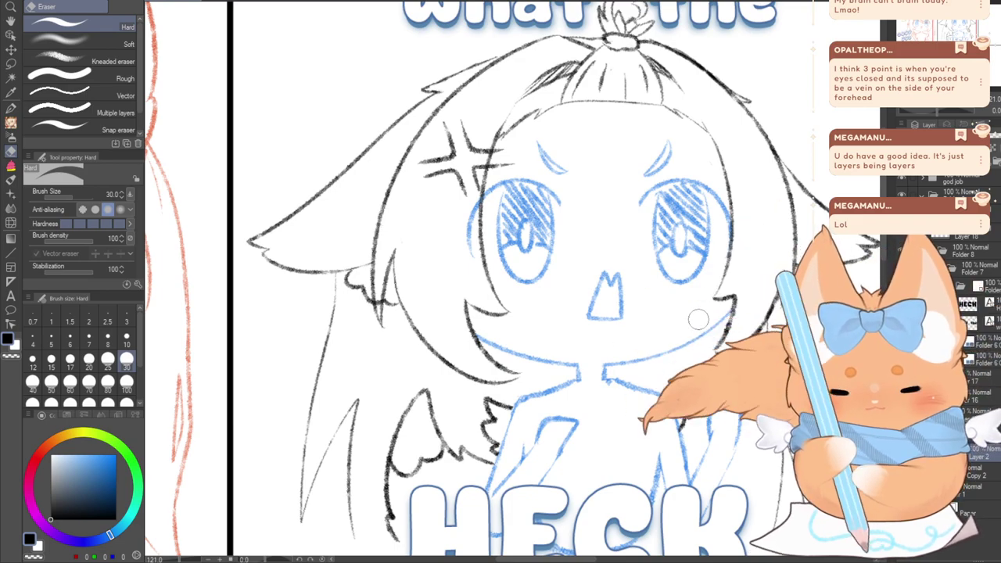
Sketch short diagonal blush lines under both eyes with the pencil and turn off Layer 2's layer color
drag(383, 219, 374, 121)
click(11, 123)
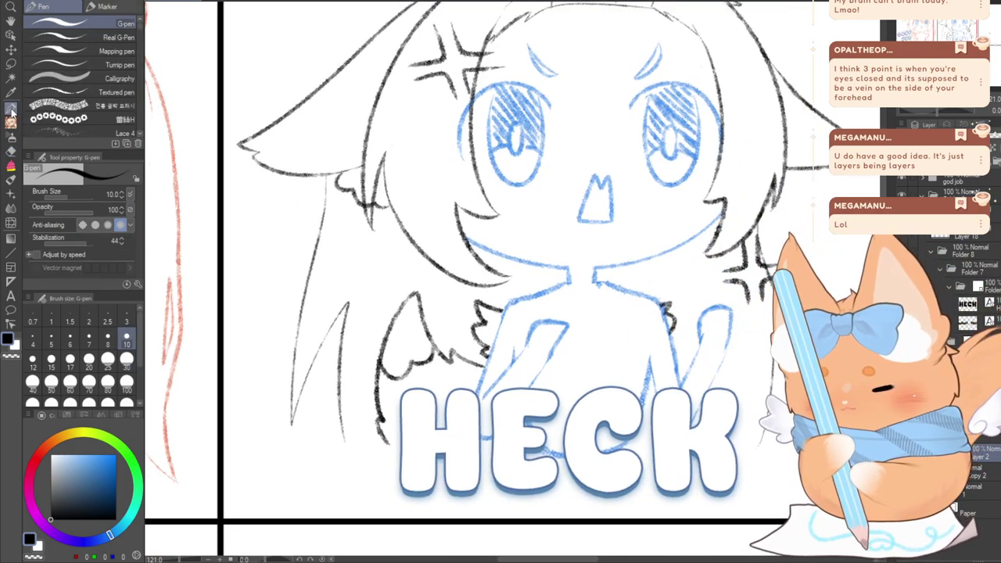
drag(491, 194, 523, 207)
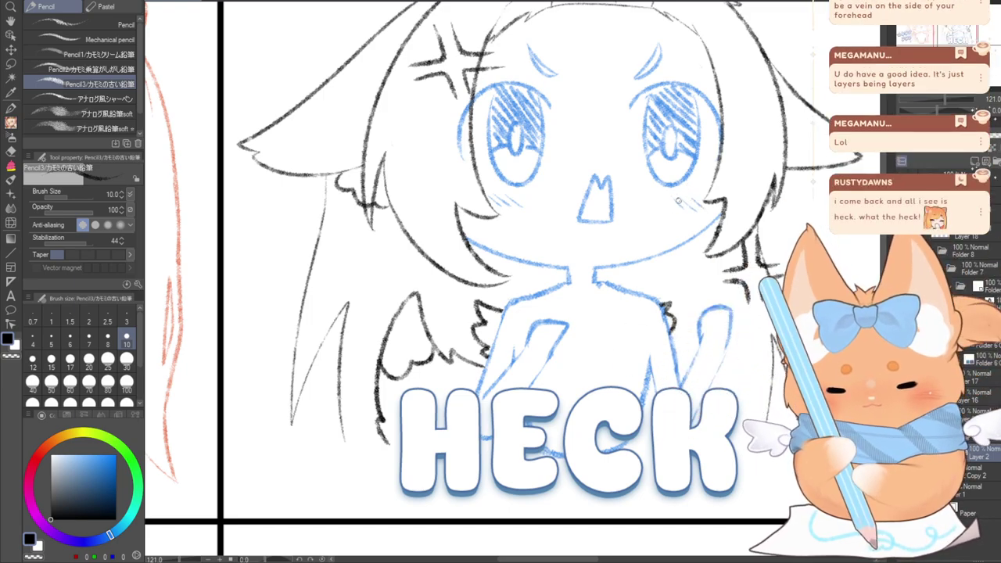
drag(682, 197, 698, 207)
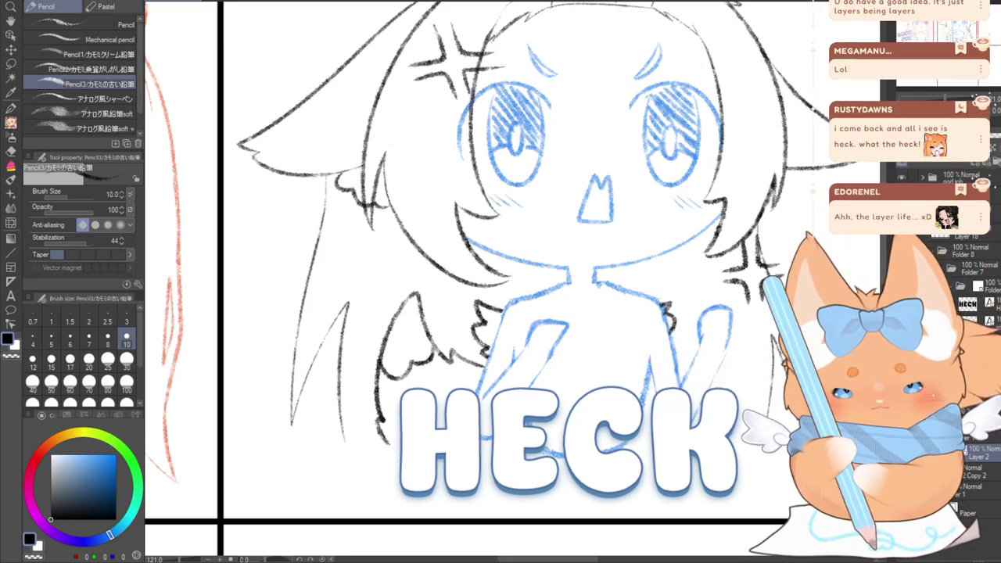
key(ctrl+b)
Review the "what the HECK" sketch up close and at full size, and compare it with the "GOOD JOB" emote
scroll(649, 48, down, 4)
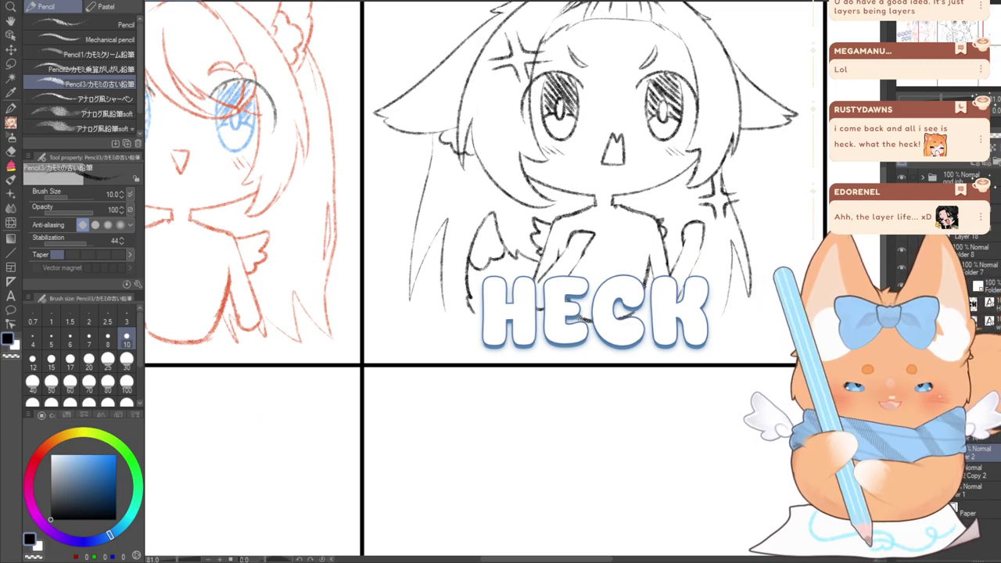
drag(963, 46, 968, 34)
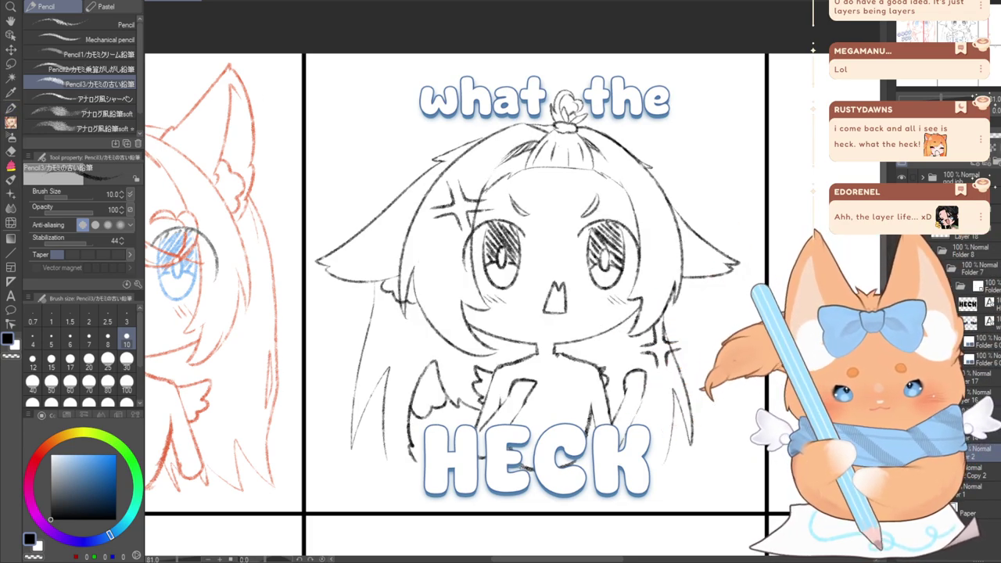
scroll(580, 142, up, 10)
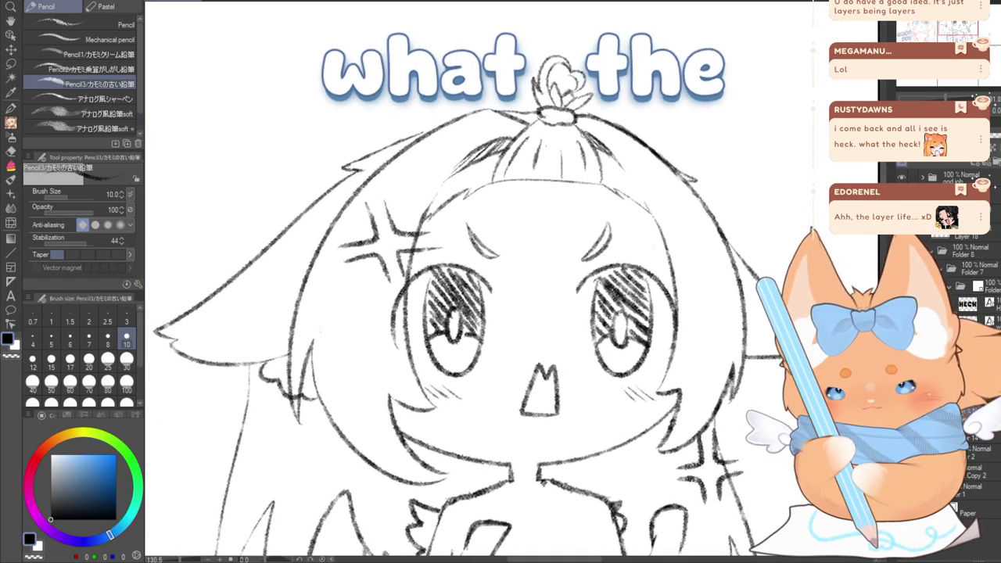
drag(585, 130, 659, 206)
key(e)
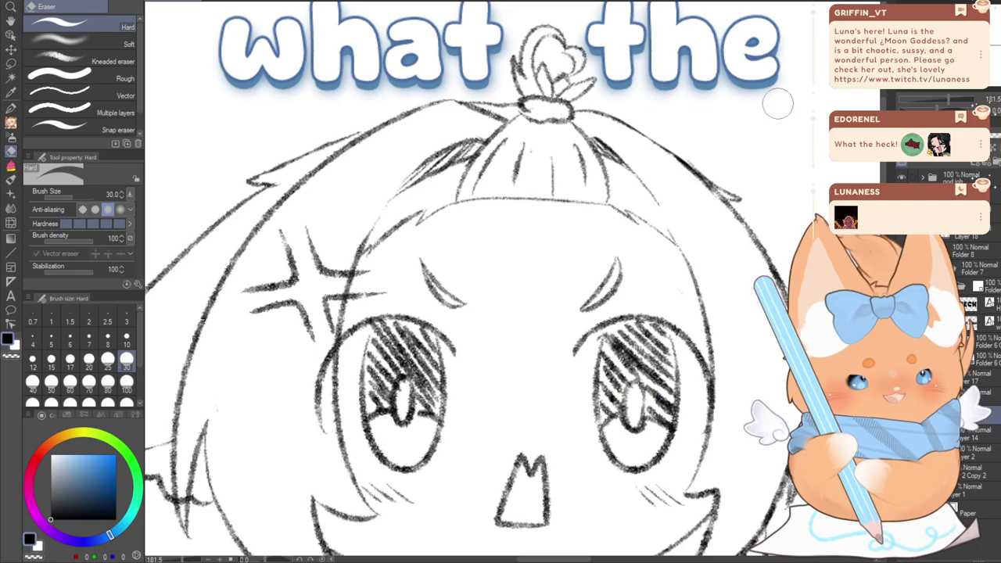
scroll(637, 190, down, 4)
drag(613, 172, 610, 94)
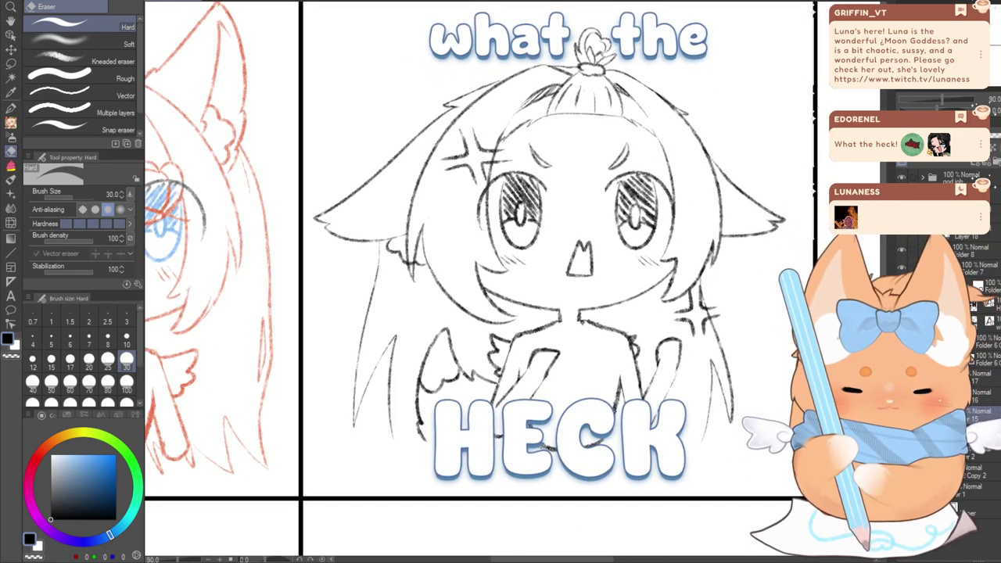
scroll(611, 94, down, 1)
drag(942, 58, 947, 49)
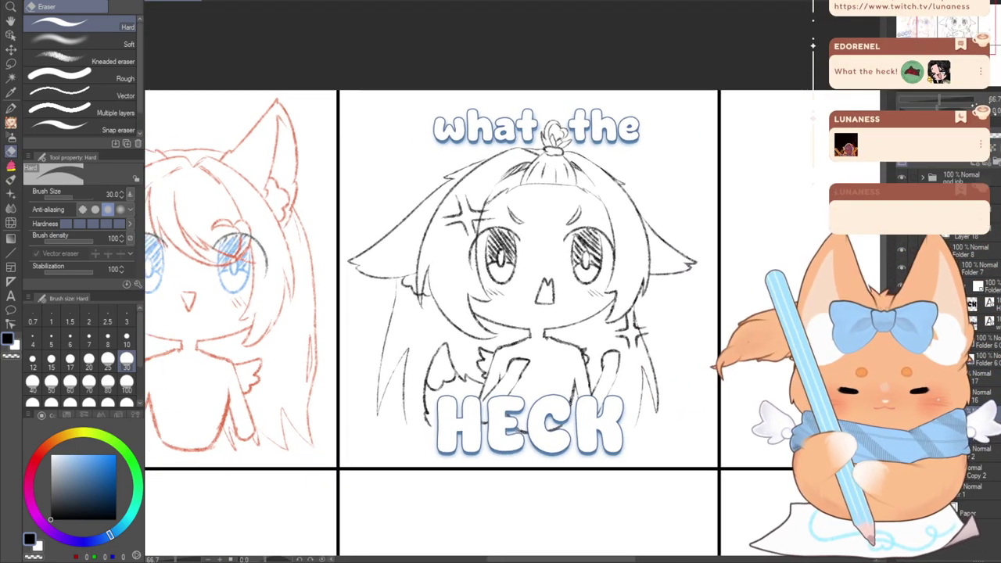
scroll(552, 186, down, 1)
scroll(553, 183, up, 1)
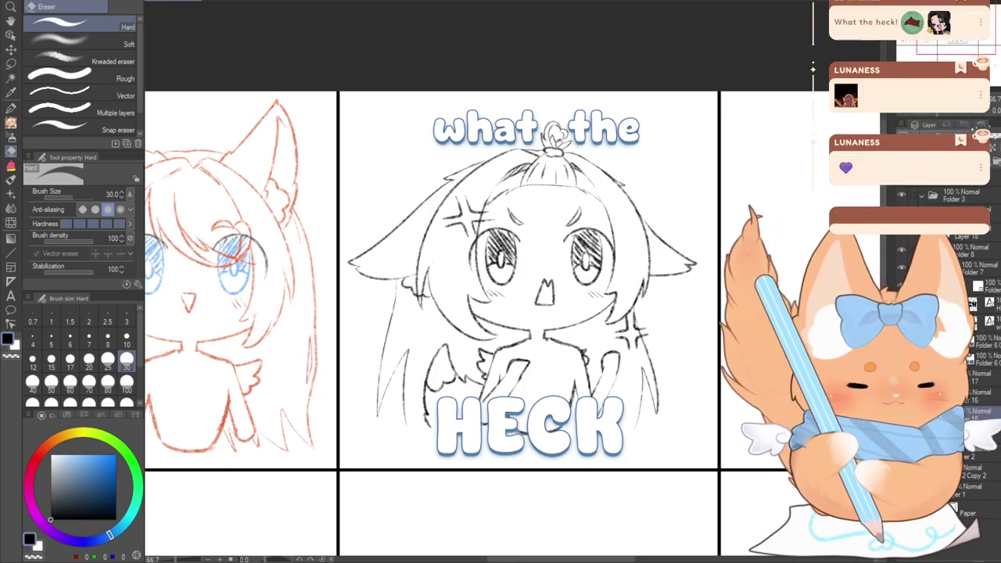
mouse_move(374, 154)
mouse_down()
mouse_move(540, 133)
mouse_move(505, 132)
mouse_up()
scroll(505, 141, down, 2)
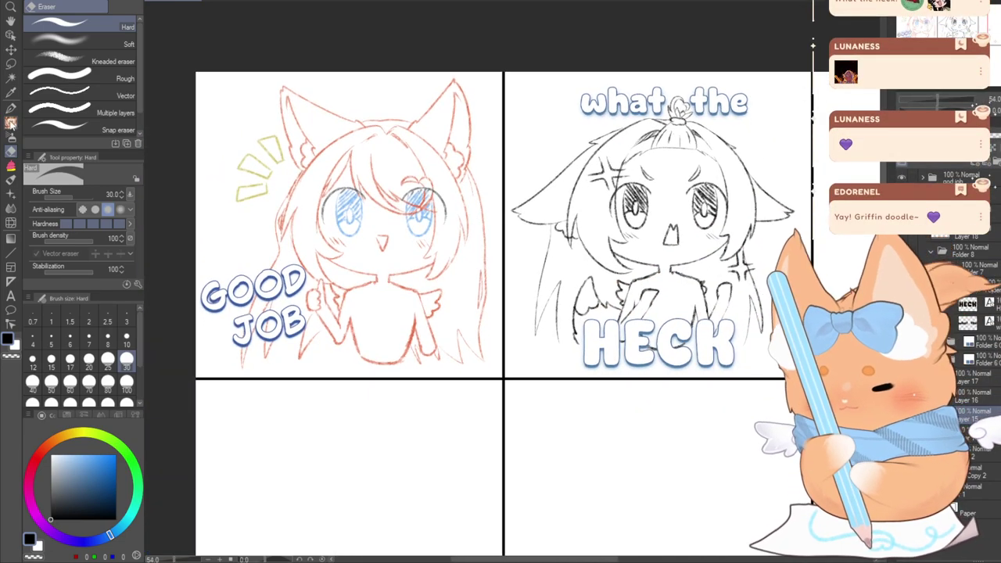
Switch to the blank canvas with the pencil selected and paste the purple-haired character reference sheet onto it
click(11, 122)
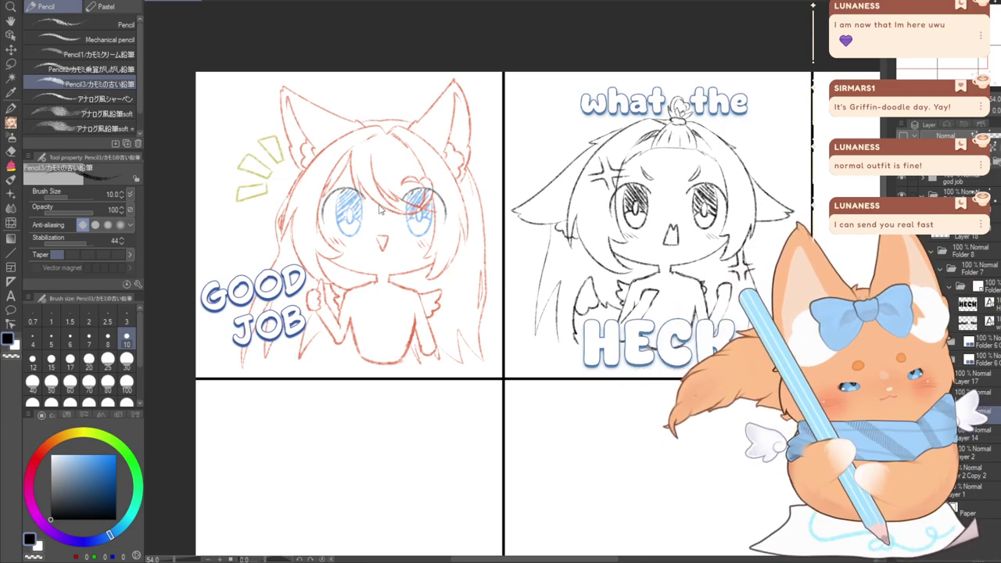
click(374, 204)
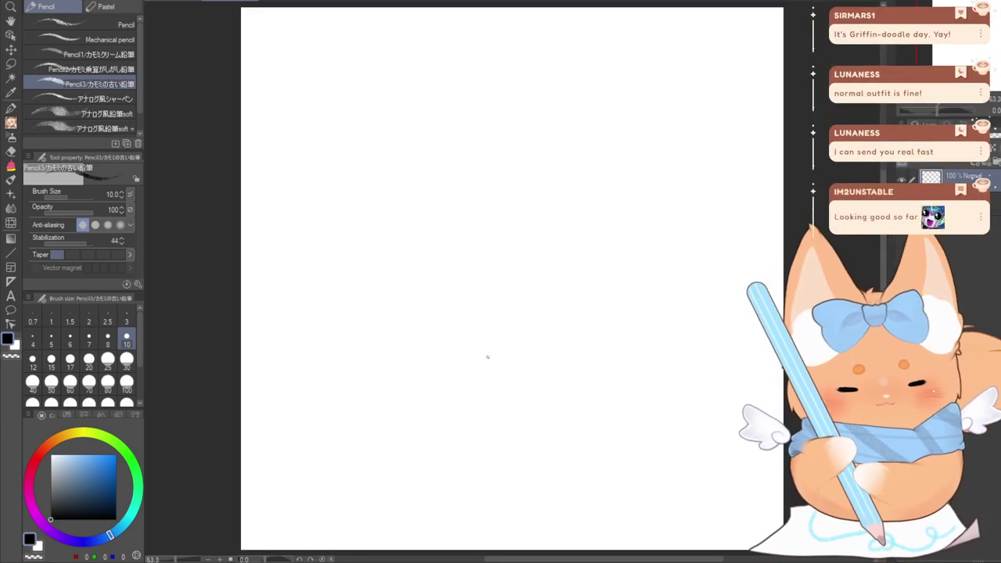
key(ctrl+v)
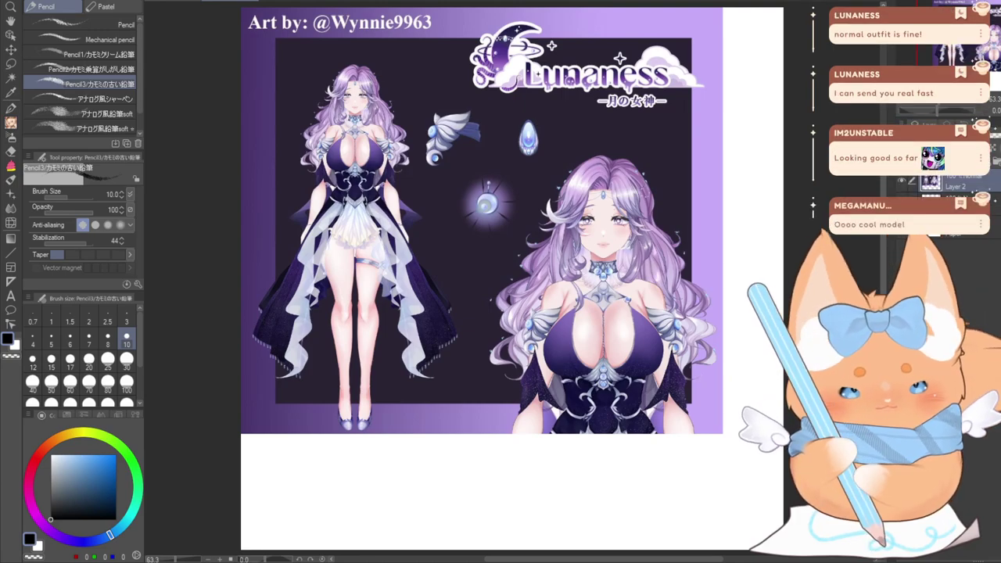
Enlarge the pasted reference sheet and move it to the lower-right corner of the canvas, leaving the upper-left area free
key(ctrl+t)
drag(332, 362, 497, 463)
drag(966, 49, 965, 63)
drag(468, 159, 571, 278)
drag(534, 151, 427, 85)
drag(457, 161, 570, 321)
key(Return)
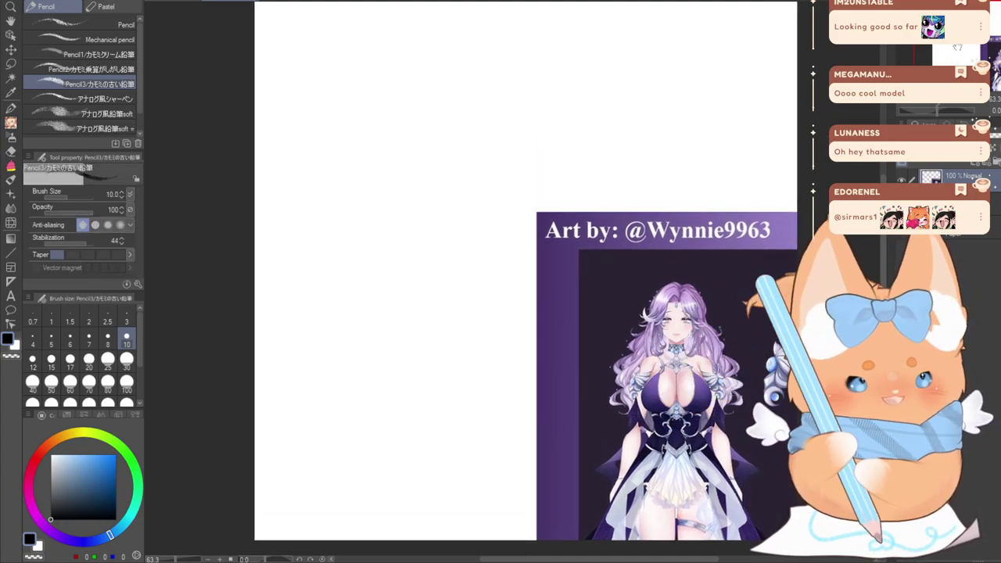
Set the pencil to size 6 and sketch a round head circle in the empty area above the reference, redrawing it until it fits
drag(438, 250, 461, 294)
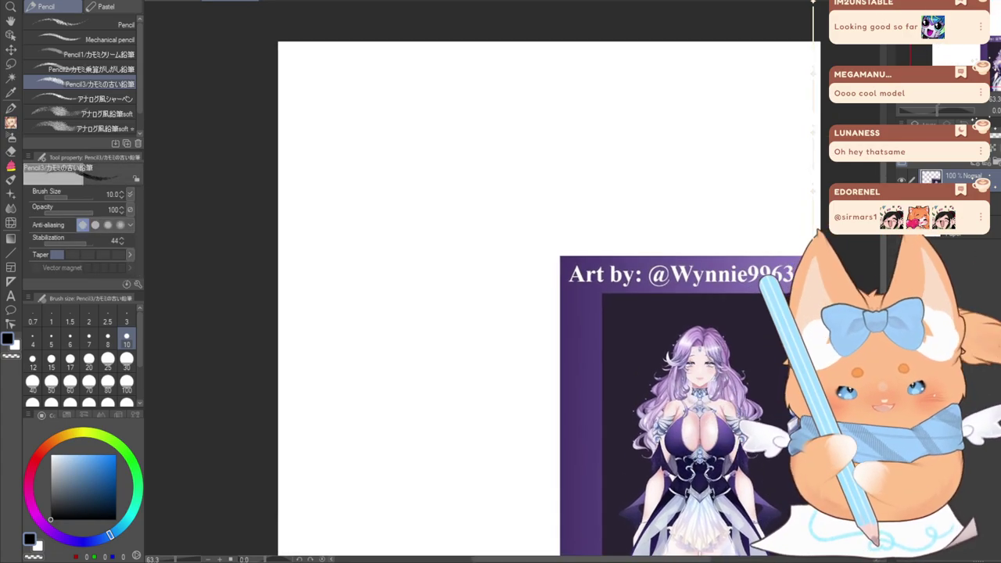
scroll(433, 193, up, 2)
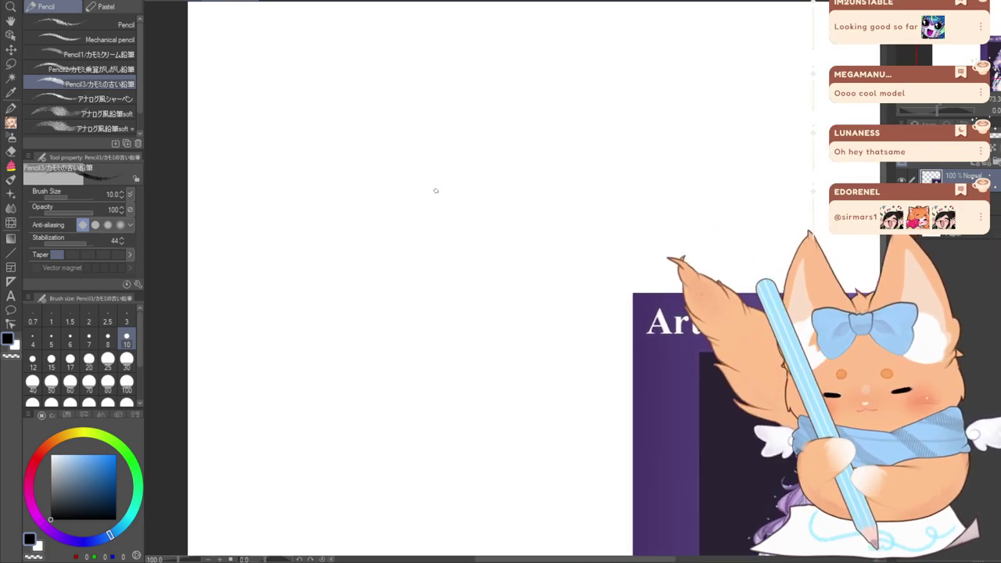
click(70, 338)
mouse_move(467, 108)
mouse_down()
mouse_move(477, 227)
mouse_move(461, 87)
mouse_move(515, 203)
mouse_move(416, 123)
mouse_move(435, 107)
mouse_up()
key(ctrl+z)
drag(958, 41, 962, 48)
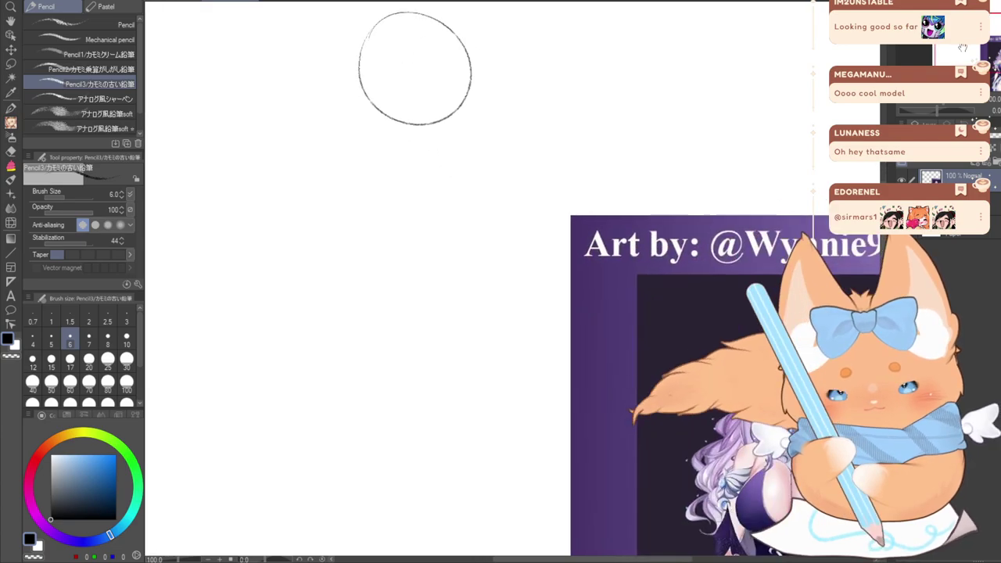
key(ctrl+z)
mouse_move(380, 110)
mouse_down()
mouse_move(428, 175)
mouse_move(371, 105)
mouse_move(367, 73)
mouse_move(451, 120)
mouse_move(349, 152)
mouse_move(372, 69)
mouse_move(394, 61)
mouse_move(418, 153)
mouse_move(344, 98)
mouse_up()
key(ctrl+z)
key(ctrl+z)
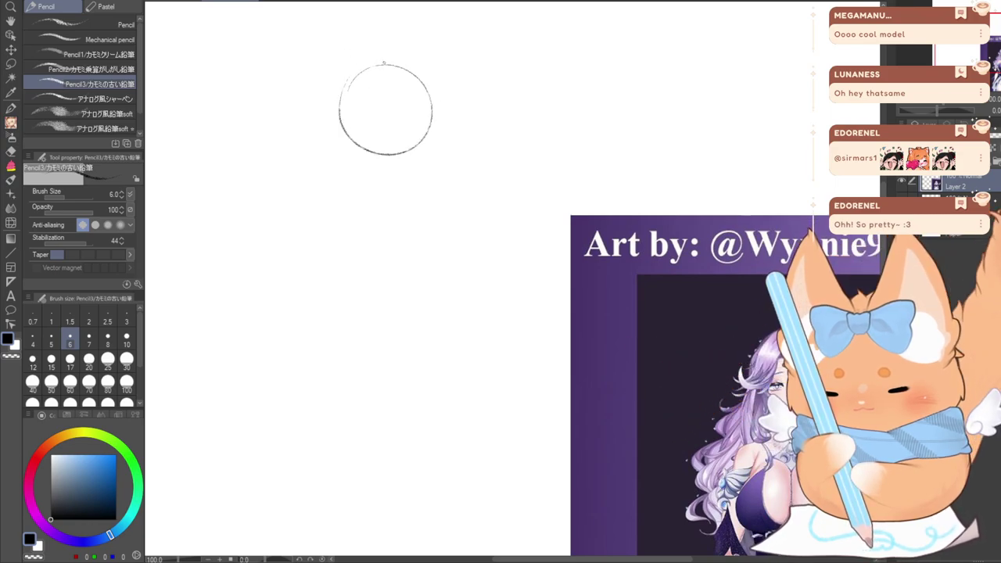
Sketch a vertical centre line through the head circle past its lower edge and a slightly curved cross guideline along its base
drag(381, 67, 380, 181)
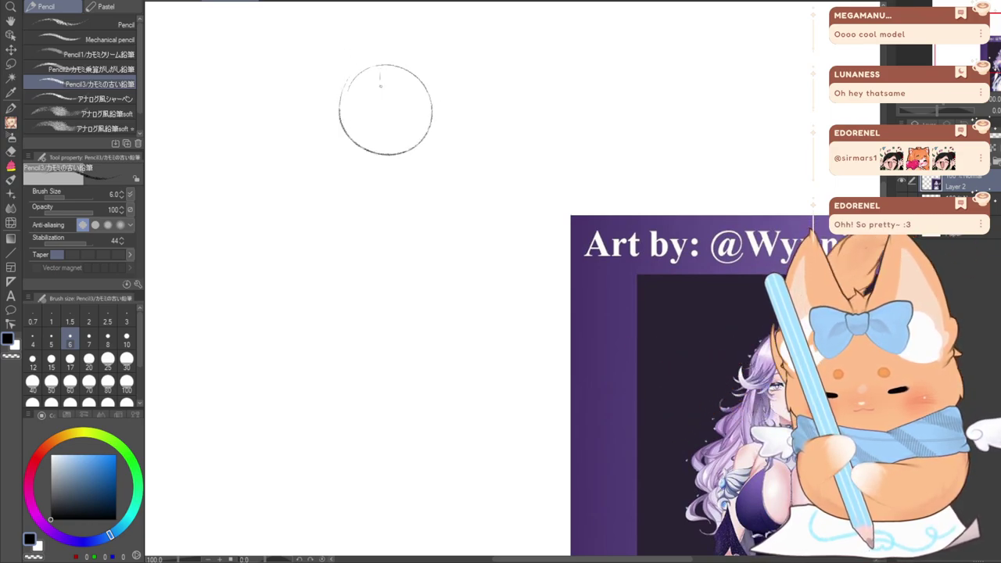
drag(381, 86, 388, 193)
key(ctrl+z)
drag(338, 142, 419, 153)
key(ctrl+z)
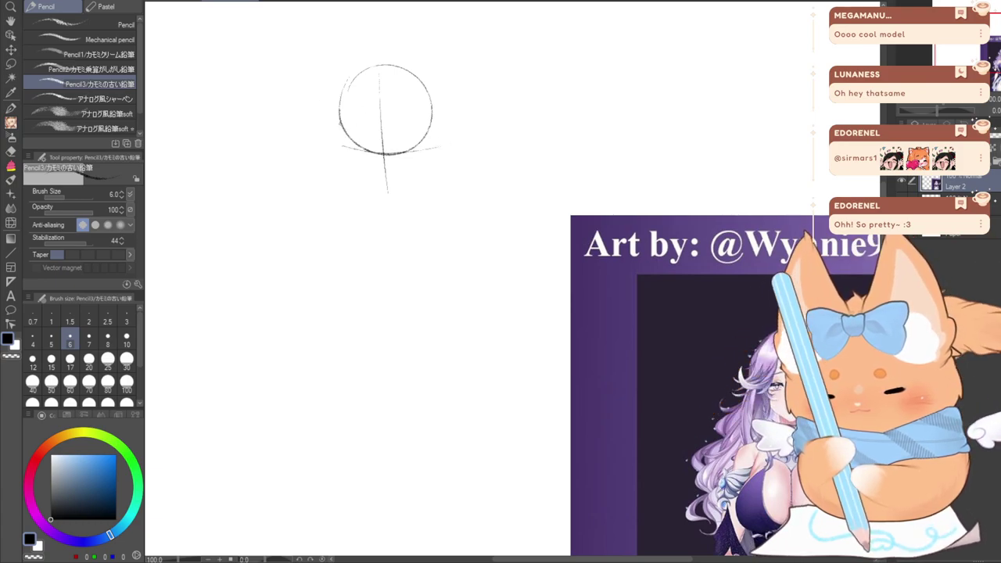
Sketch the jaw curving from both sides of the head circle down to a chin on the centre line, redoing unsatisfactory strokes
key(ctrl+z)
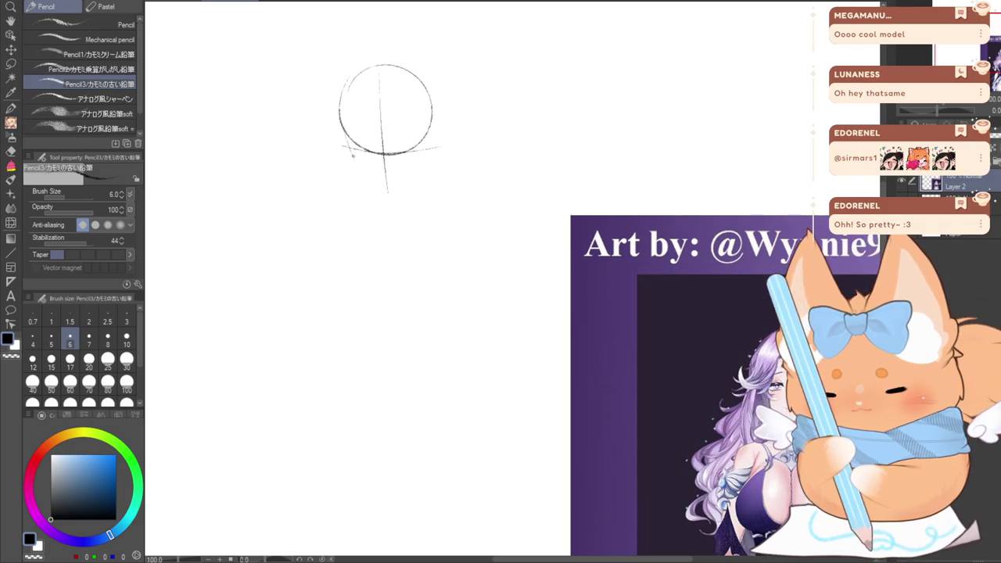
key(ctrl+z)
key(ctrl+z)
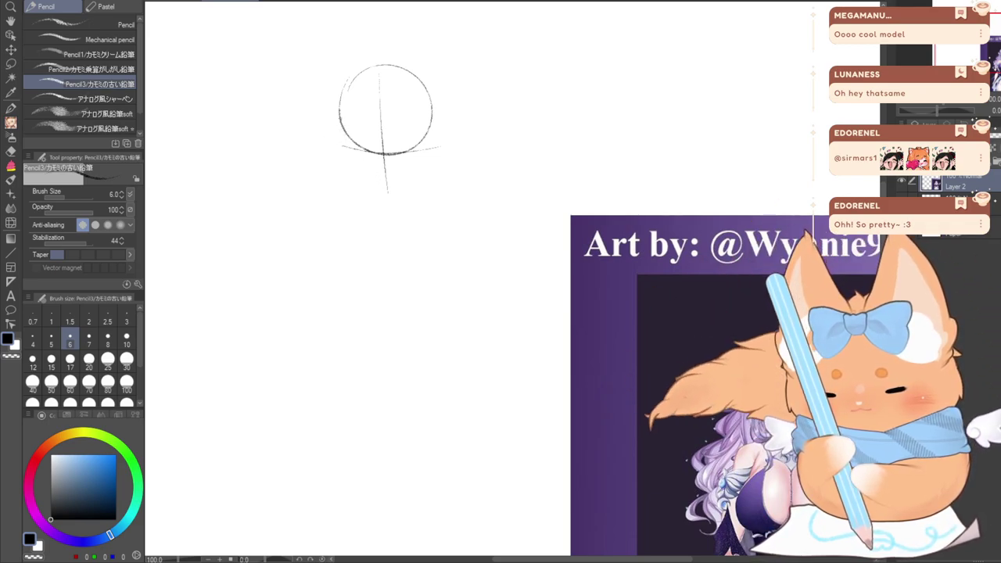
drag(344, 133, 352, 158)
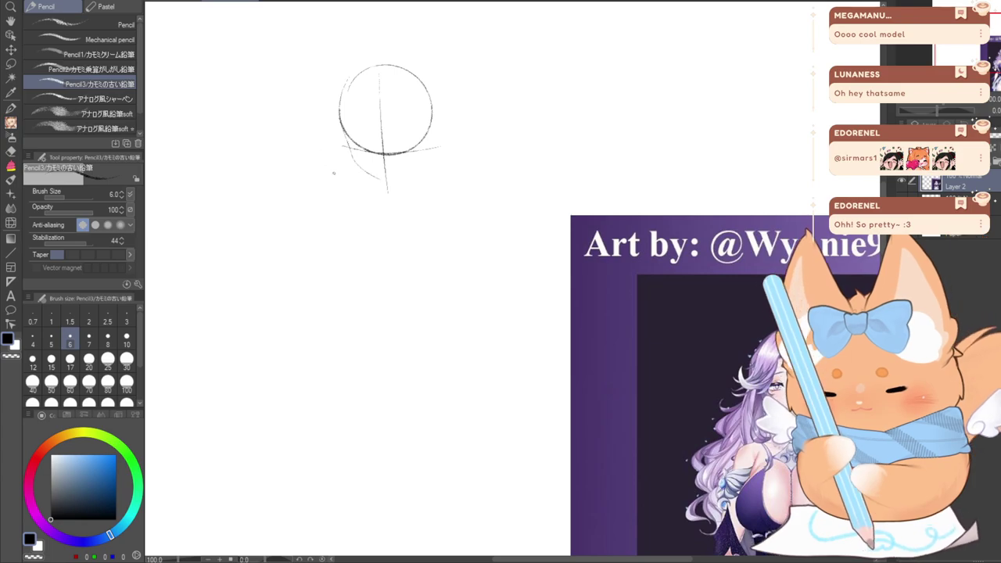
scroll(380, 107, up, 1)
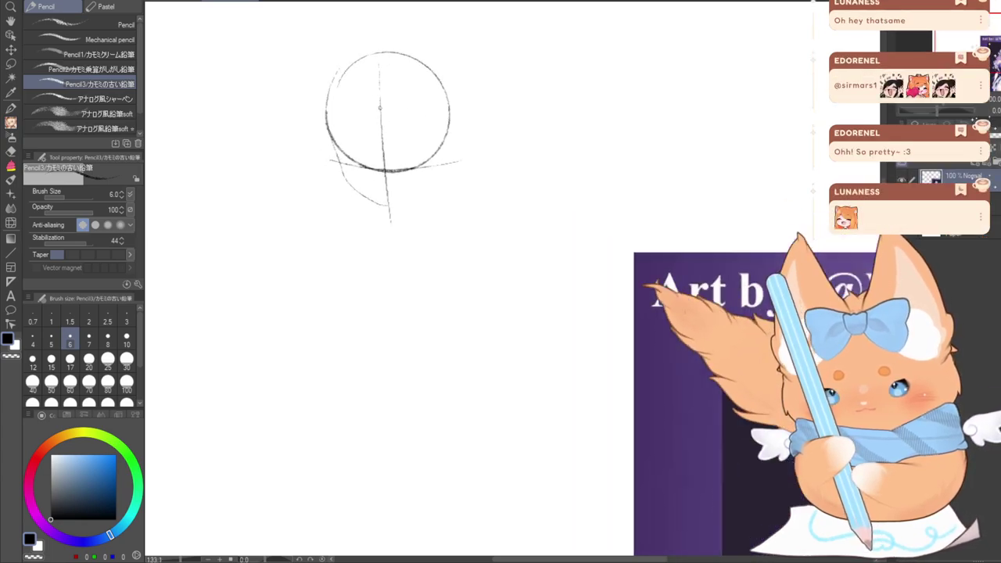
scroll(380, 107, up, 1)
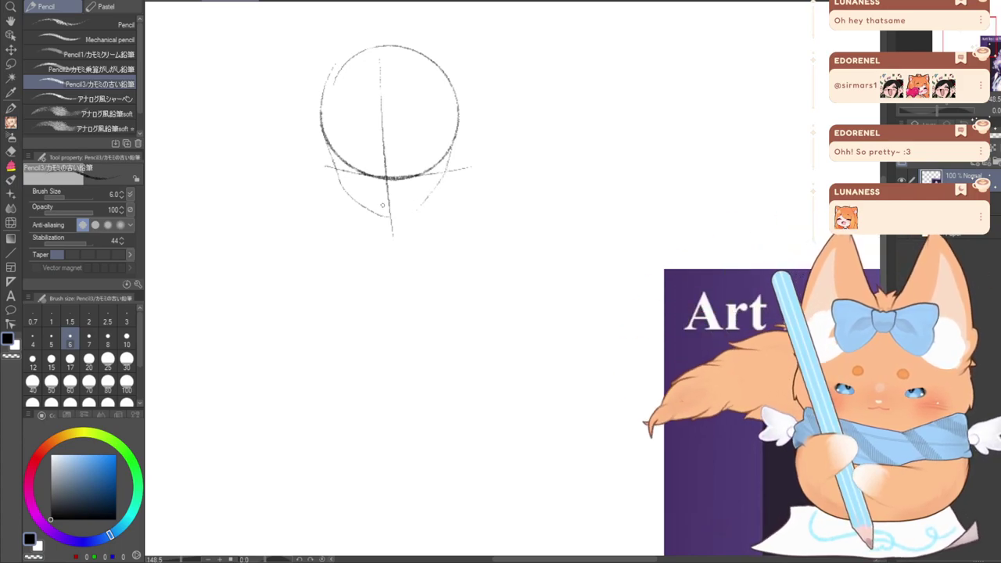
drag(420, 166, 578, 166)
drag(548, 215, 582, 192)
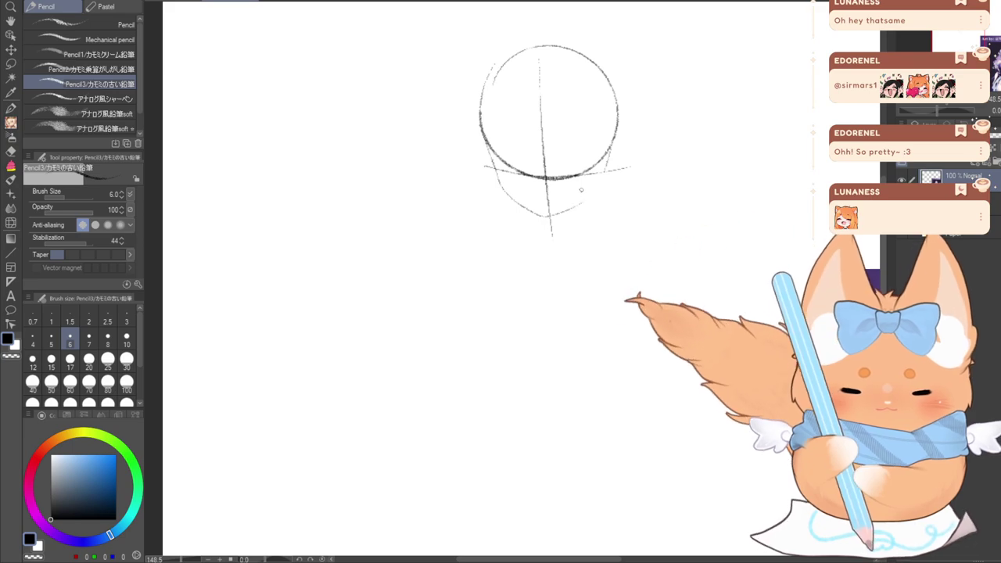
key(ctrl+z)
drag(612, 147, 595, 182)
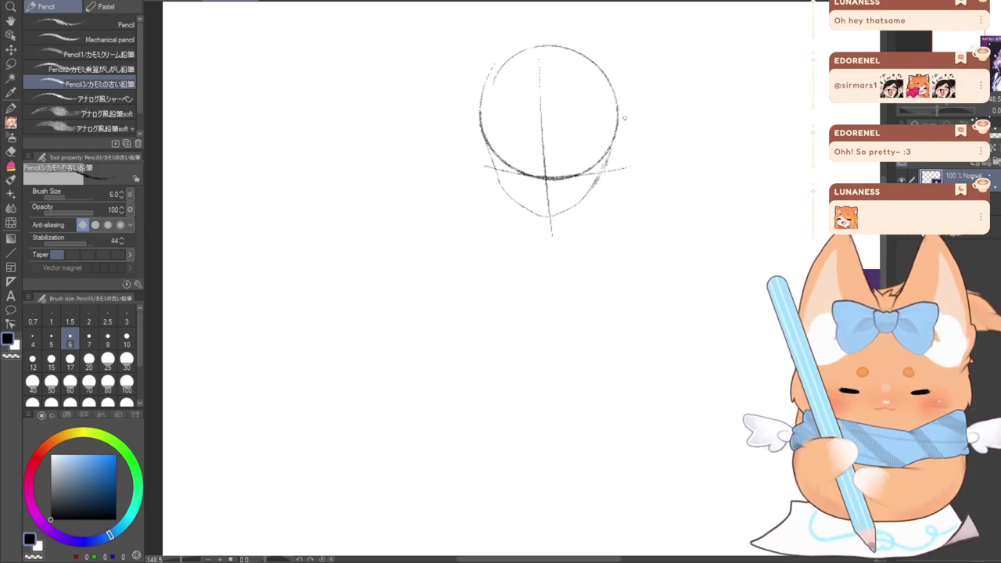
Clean up the stray jaw strokes with the Hard eraser at size 10 and return to the pencil
click(11, 151)
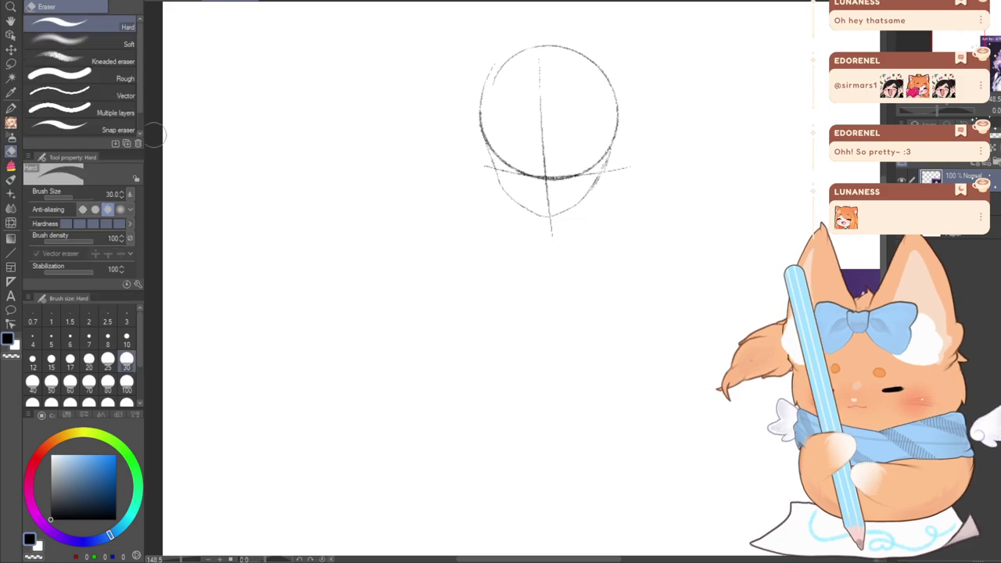
click(126, 338)
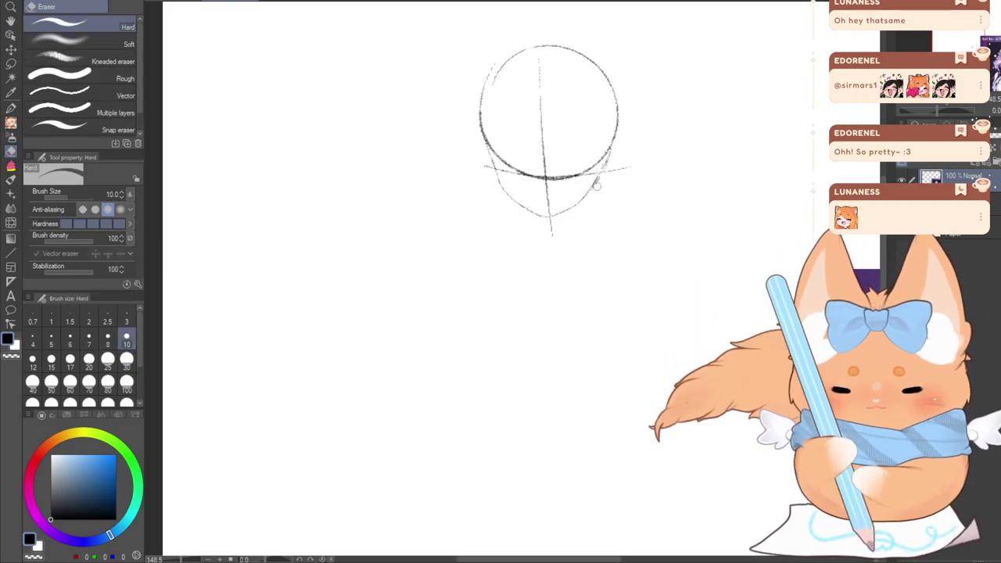
click(12, 123)
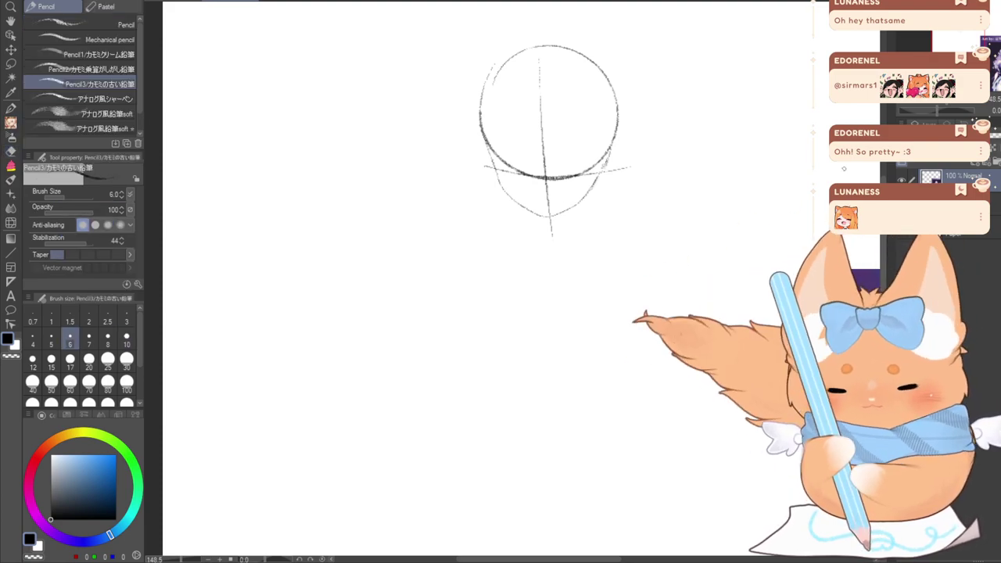
key(m)
mouse_move(461, 59)
mouse_down()
mouse_move(709, 236)
mouse_move(463, 61)
mouse_up()
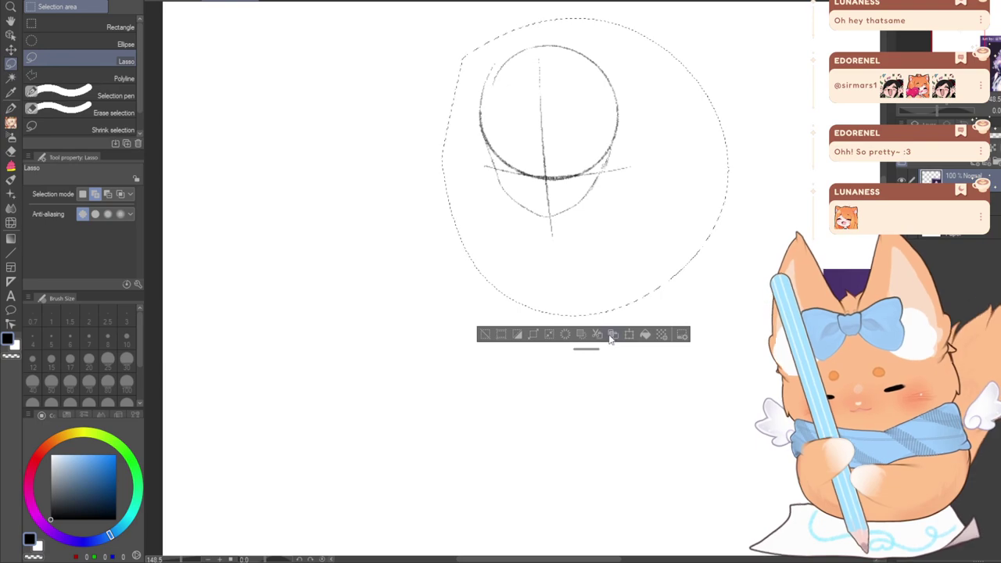
click(484, 334)
Group the head sketch layers into a folder above the reference layer
key(e)
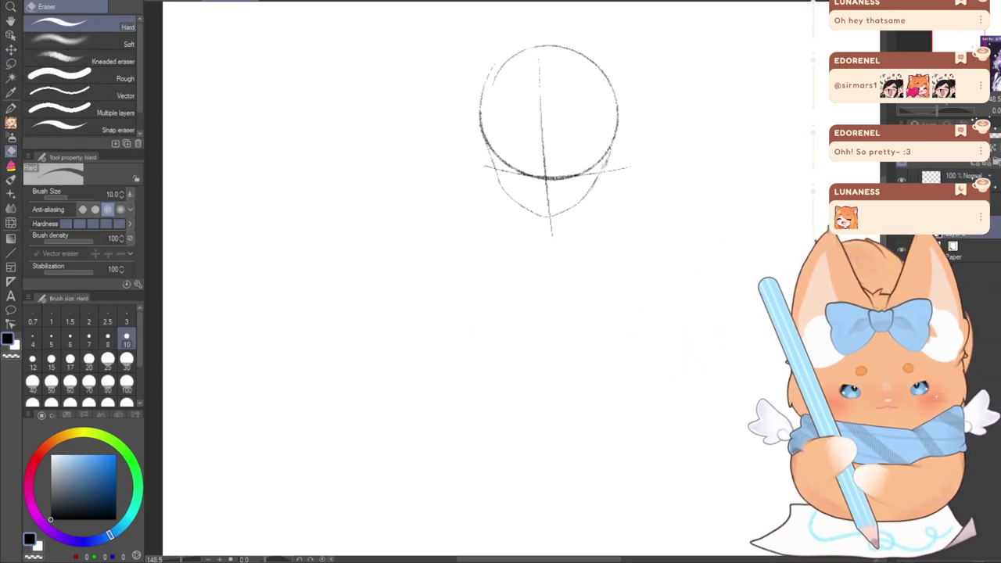
shift+click(961, 178)
click(996, 162)
click(902, 179)
click(901, 178)
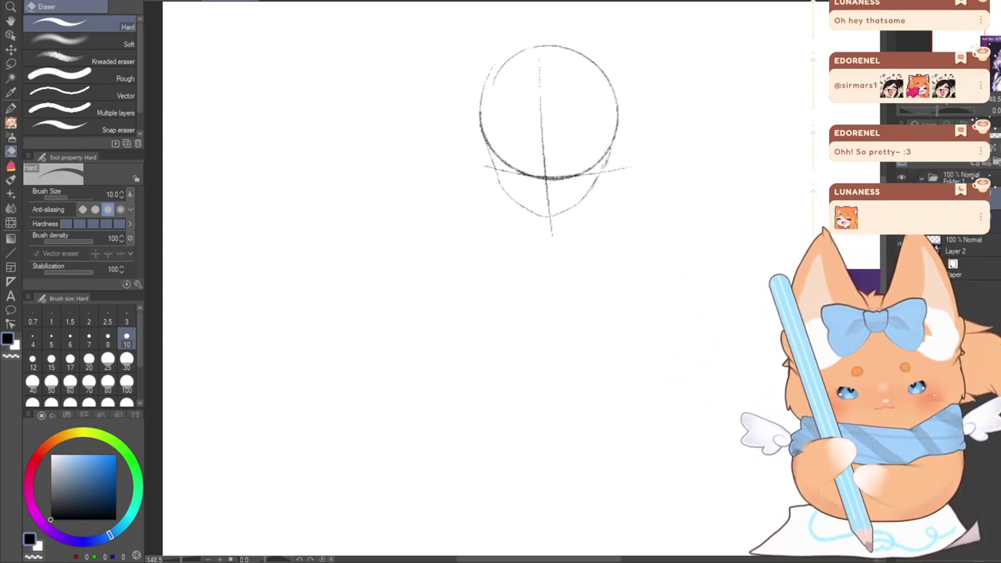
Sketch two short vertical neck lines below the chin with the pencil, undoing the misplaced strokes
click(13, 125)
mouse_move(530, 227)
mouse_down()
mouse_move(505, 175)
mouse_move(451, 154)
mouse_move(448, 140)
mouse_move(448, 151)
mouse_move(484, 149)
mouse_move(449, 156)
mouse_up()
key(ctrl+z)
key(ctrl+z)
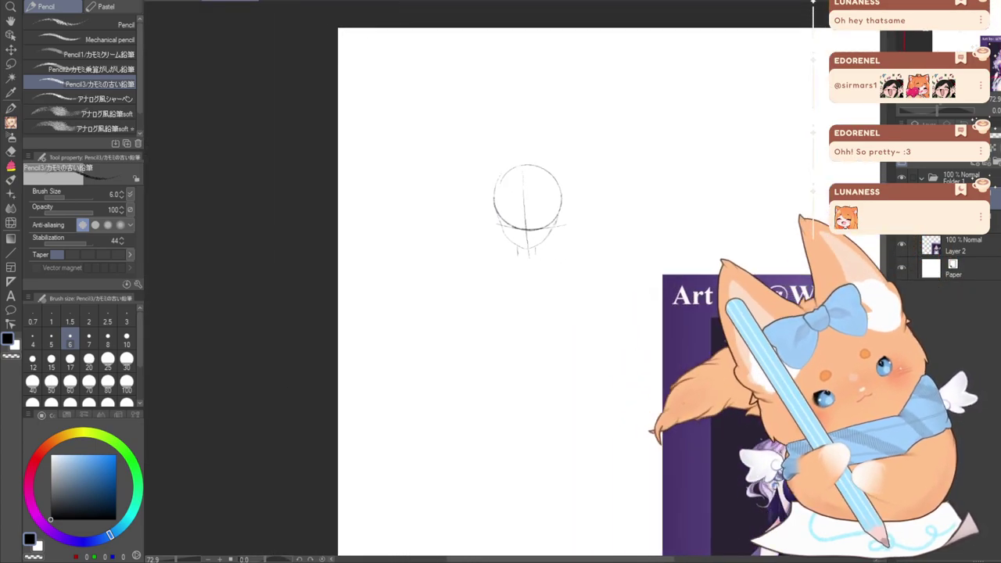
scroll(510, 265, up, 9)
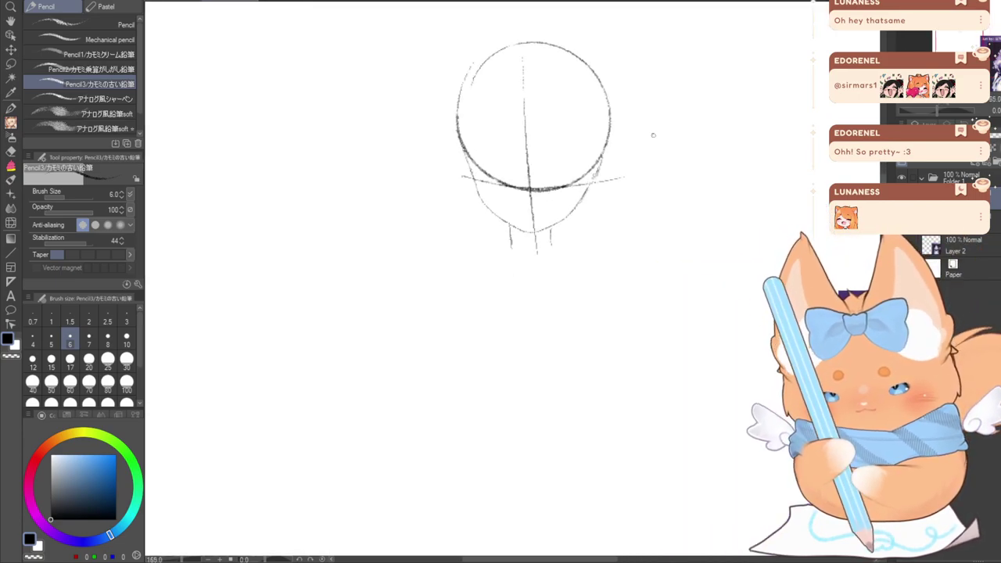
Redraw the right shoulder with a smaller joint circle closer to the neck and a steeper line sloping down to it
drag(944, 36, 945, 38)
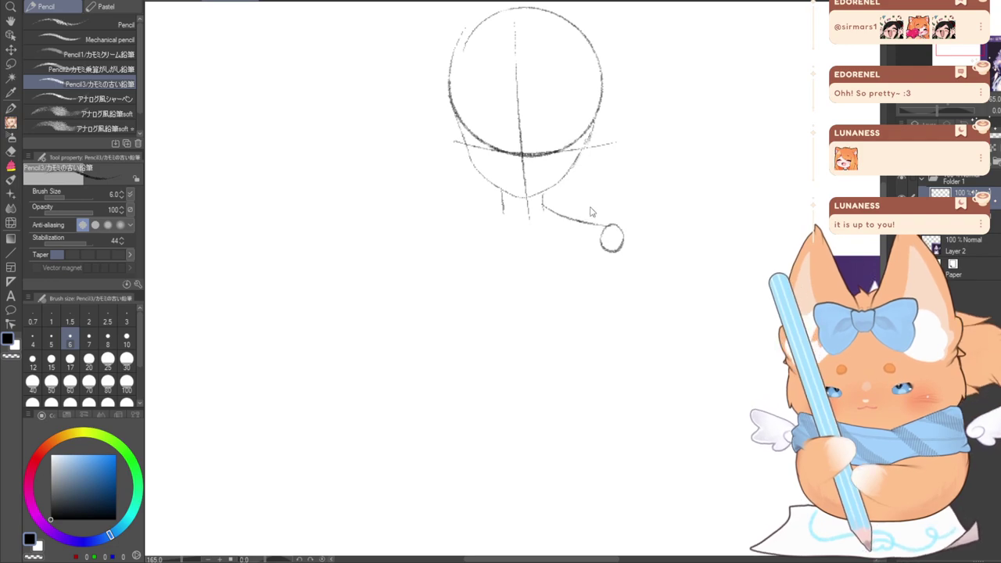
key(ctrl+z)
drag(587, 235, 588, 235)
drag(543, 203, 580, 233)
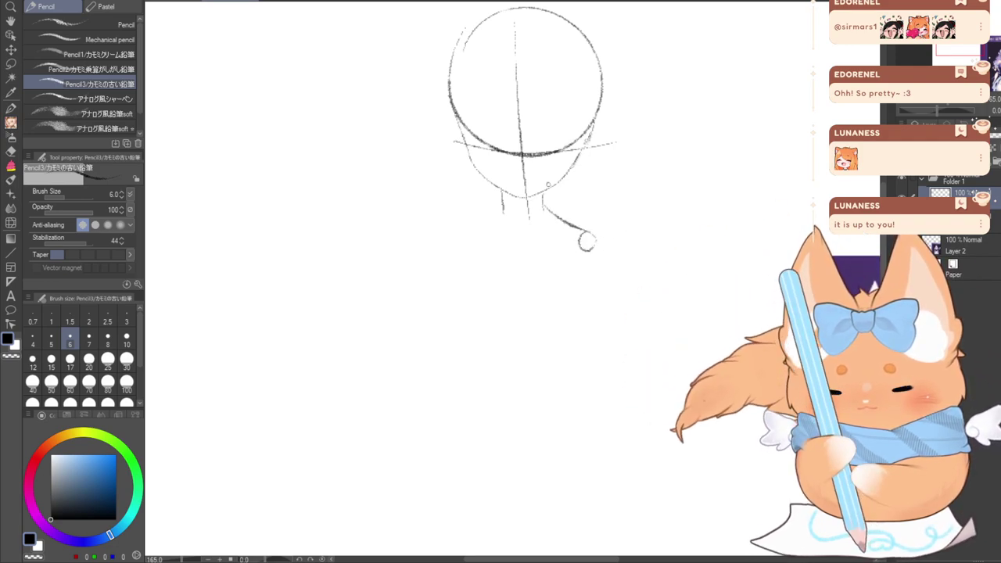
Redraw the right shoulder with an oval joint and a gentler slope, and sketch a matching left shoulder line and joint circle
key(ctrl+z)
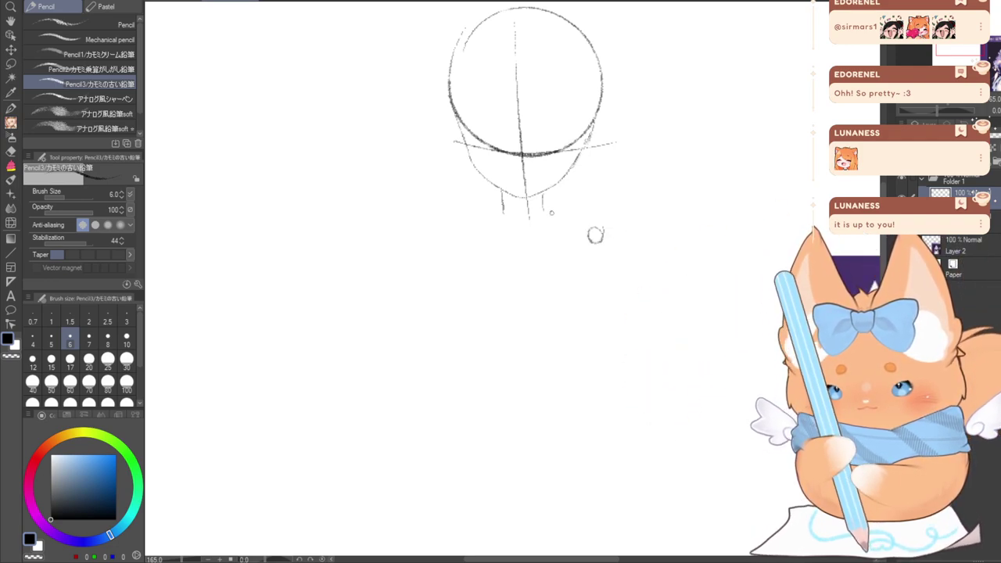
drag(571, 220, 587, 225)
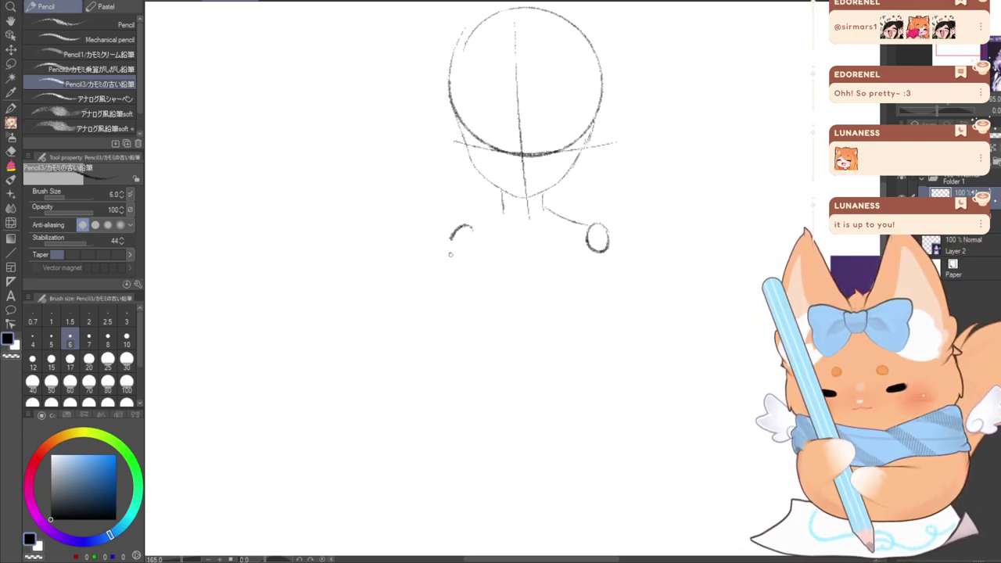
key(ctrl+z)
mouse_move(458, 229)
mouse_down()
mouse_move(439, 243)
mouse_move(462, 235)
mouse_up()
key(ctrl+z)
mouse_move(503, 207)
mouse_down()
mouse_move(482, 224)
mouse_move(454, 233)
mouse_up()
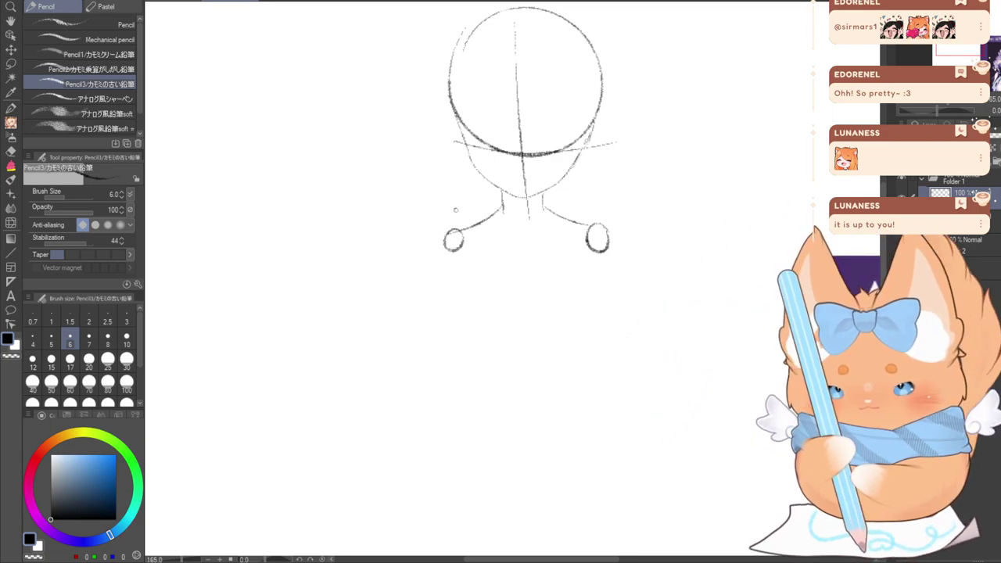
drag(962, 48, 961, 52)
drag(435, 192, 457, 311)
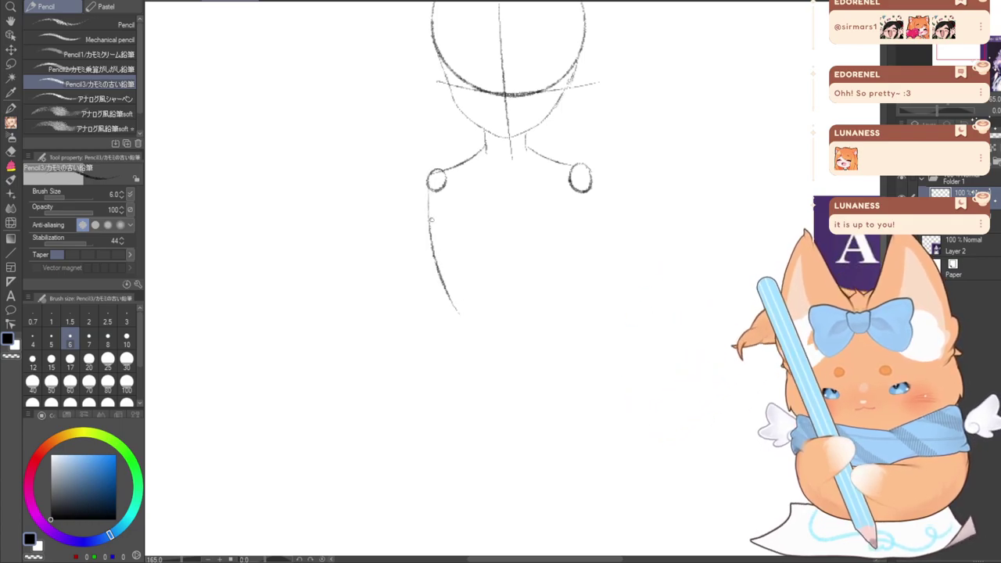
key(ctrl+z)
drag(434, 199, 472, 319)
drag(585, 185, 576, 283)
key(ctrl+z)
key(ctrl+z)
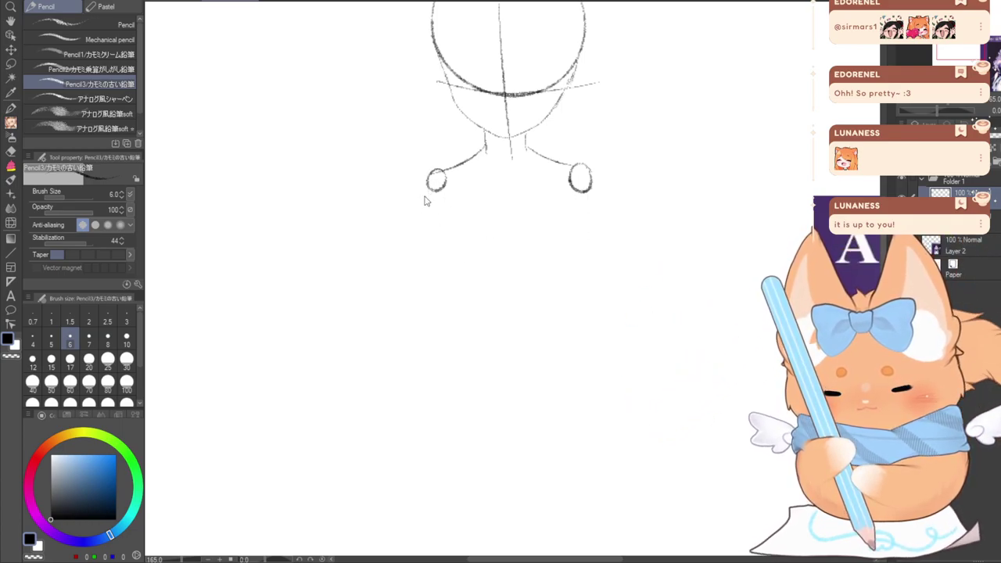
drag(428, 196, 445, 287)
drag(583, 191, 548, 304)
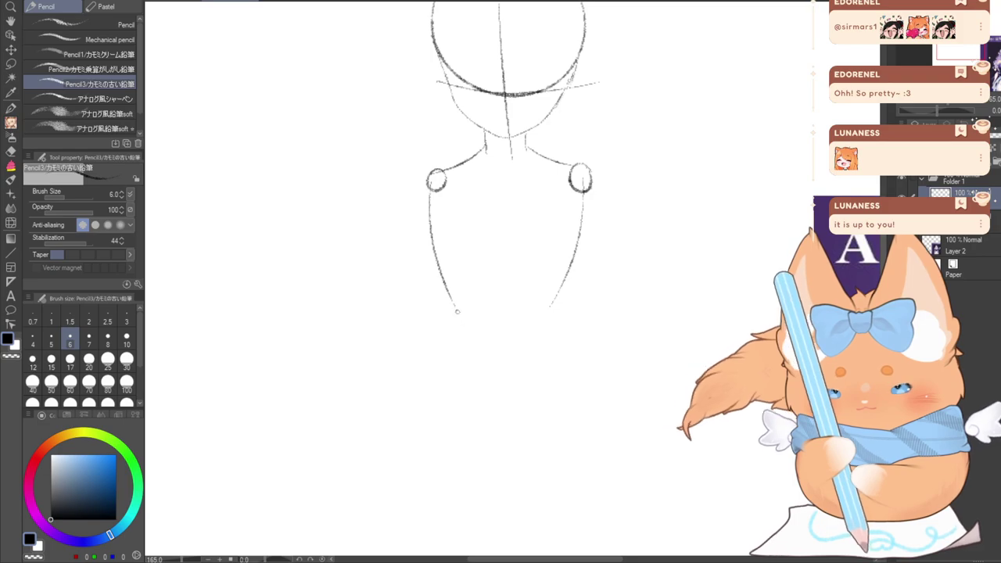
drag(454, 310, 534, 328)
key(ctrl+z)
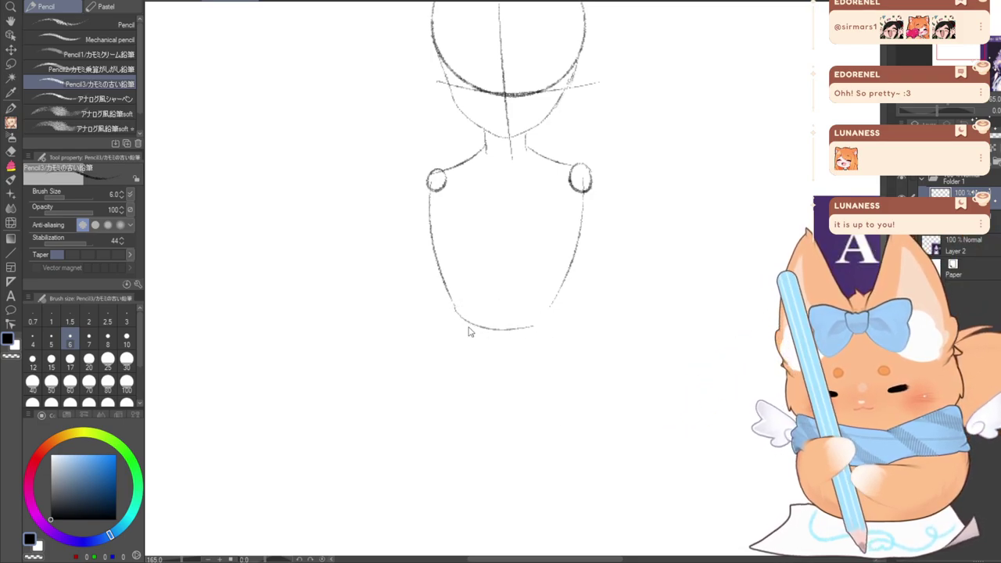
key(ctrl+z)
key(ctrl+z)
key(ctrl+z)
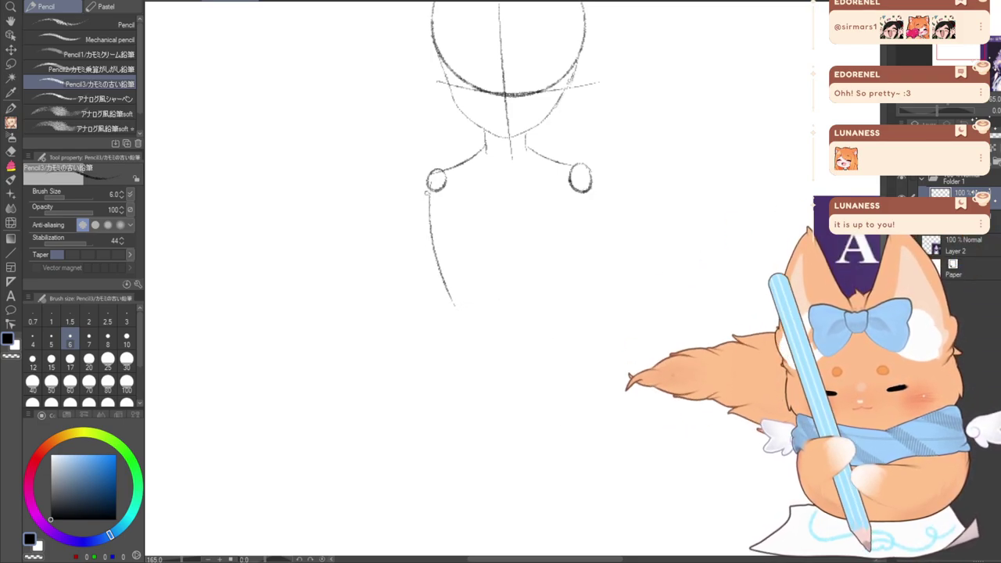
Sketch the torso sides tapering from the shoulder joints to a curved waist, and flare the hip lines out below it
drag(430, 194, 462, 340)
mouse_move(585, 192)
mouse_down()
mouse_move(559, 342)
mouse_move(610, 469)
mouse_up()
drag(456, 362, 428, 472)
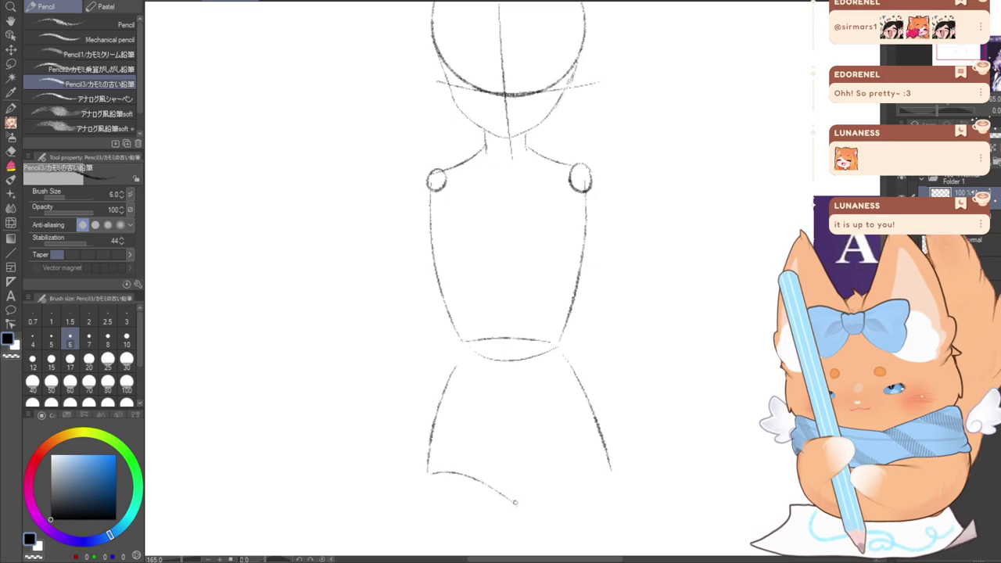
Close the bottom of the hips with two curves meeting in a downward central point, undoing and redrawing uneven attempts
drag(514, 502, 609, 471)
key(ctrl+z)
drag(428, 471, 472, 479)
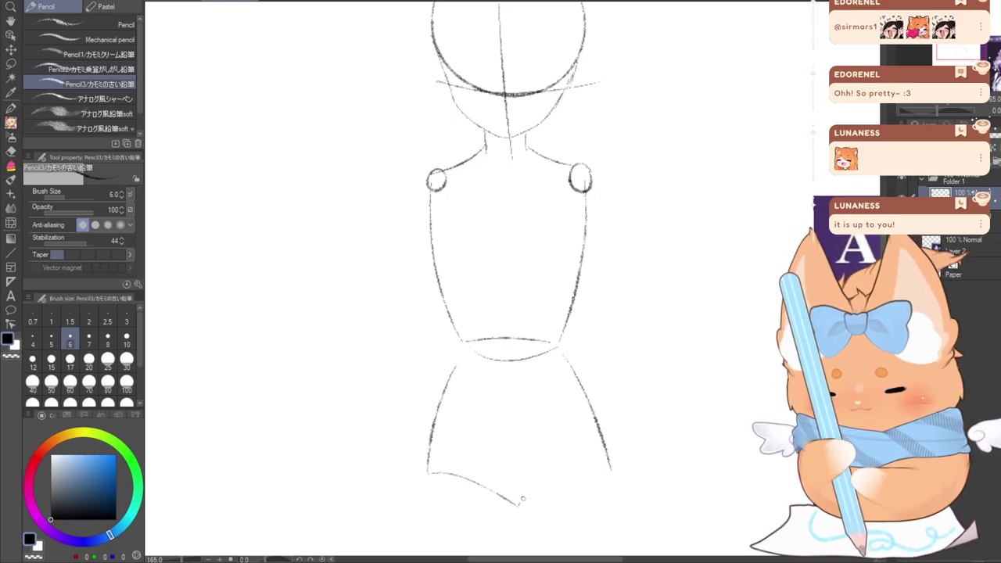
drag(522, 498, 588, 474)
key(ctrl+z)
mouse_move(427, 470)
mouse_down()
mouse_move(499, 486)
mouse_move(519, 507)
mouse_move(590, 472)
mouse_up()
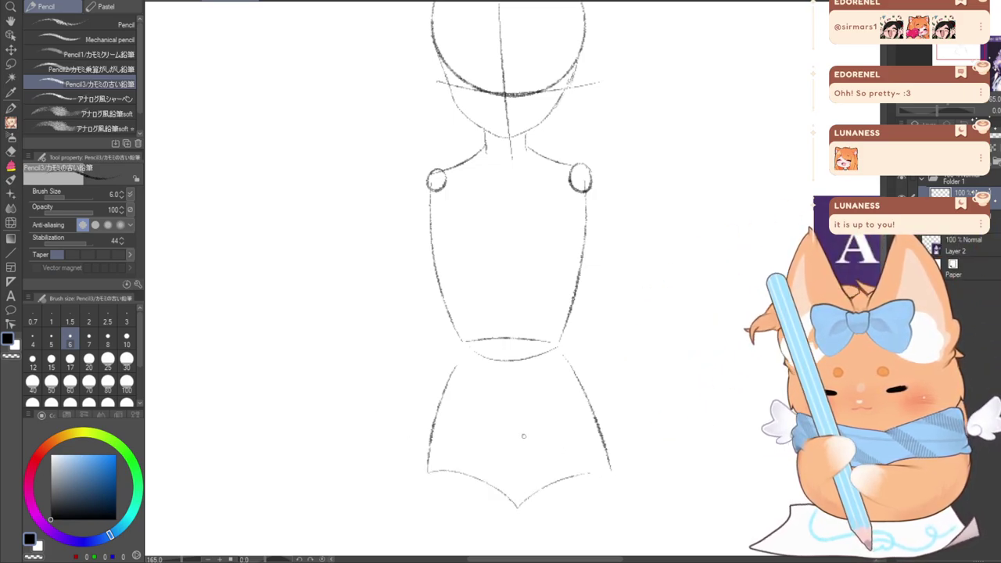
key(ctrl+z)
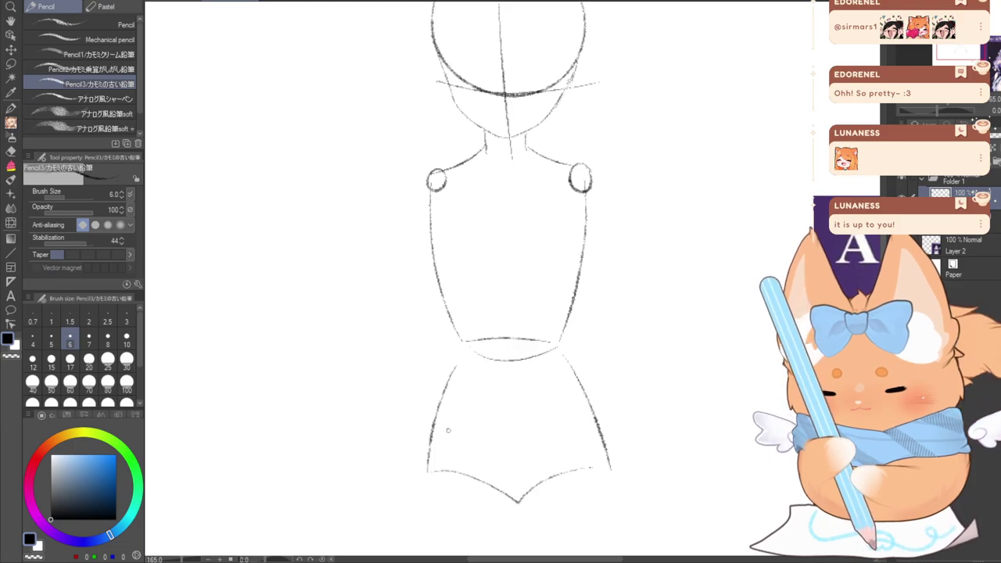
key(ctrl+z)
mouse_move(427, 473)
mouse_down()
mouse_move(516, 491)
mouse_move(599, 472)
mouse_up()
key(ctrl+z)
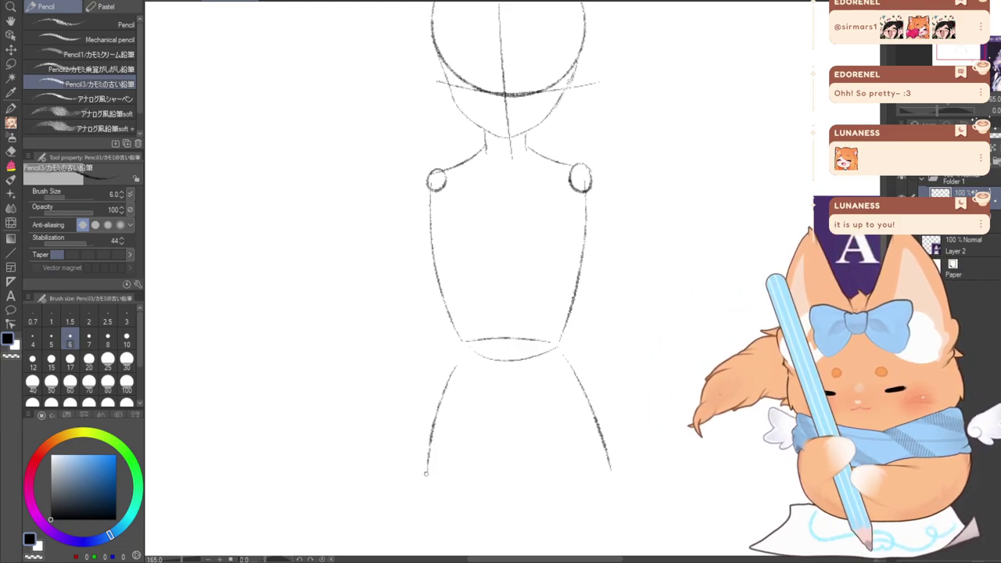
mouse_move(426, 473)
mouse_down()
mouse_move(480, 478)
mouse_move(517, 502)
mouse_move(610, 471)
mouse_up()
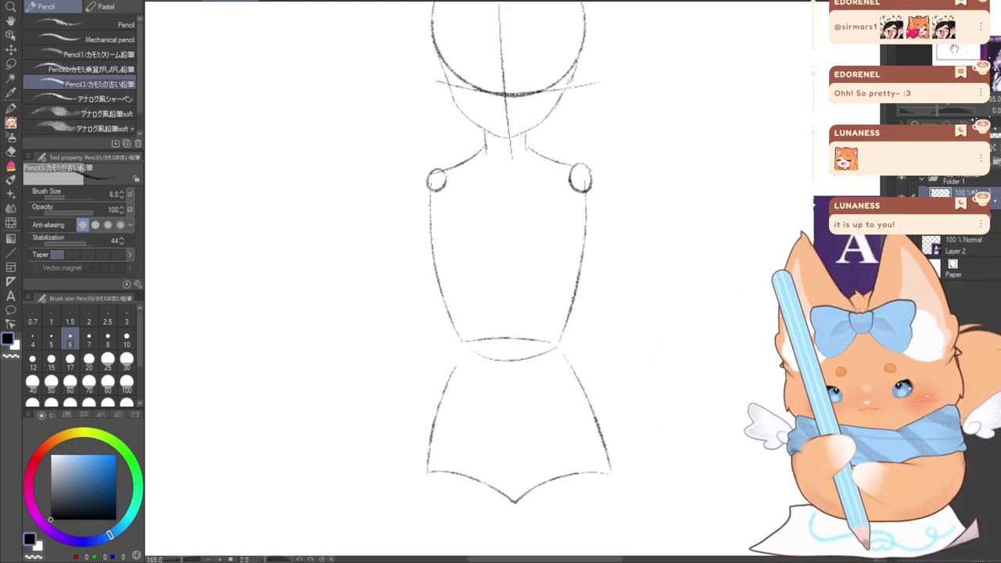
Sketch the right upper arm as two lines running from the shoulder joint down to an elbow circle beside the waist
mouse_move(954, 48)
mouse_down()
mouse_move(955, 57)
mouse_move(955, 46)
mouse_up()
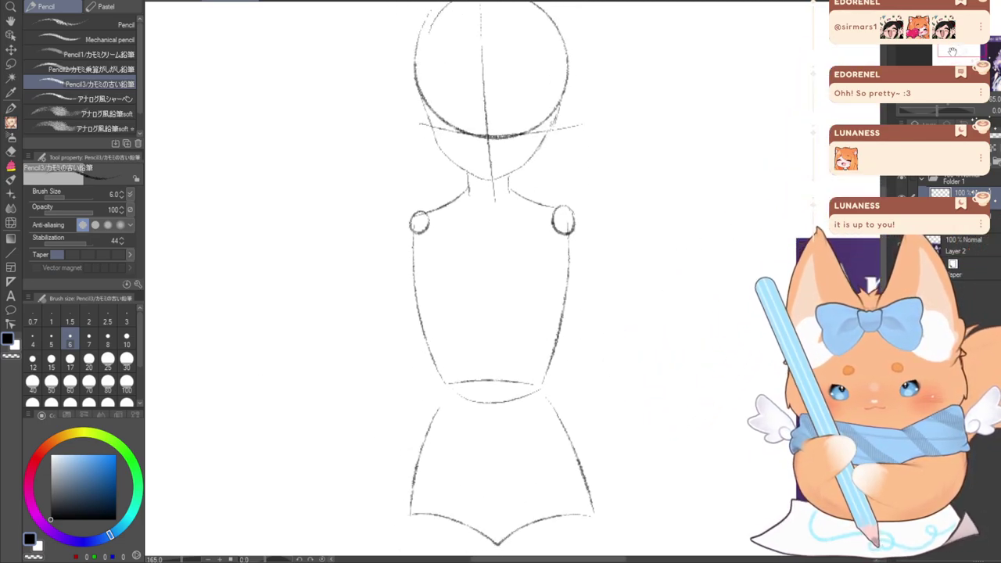
drag(953, 52, 958, 48)
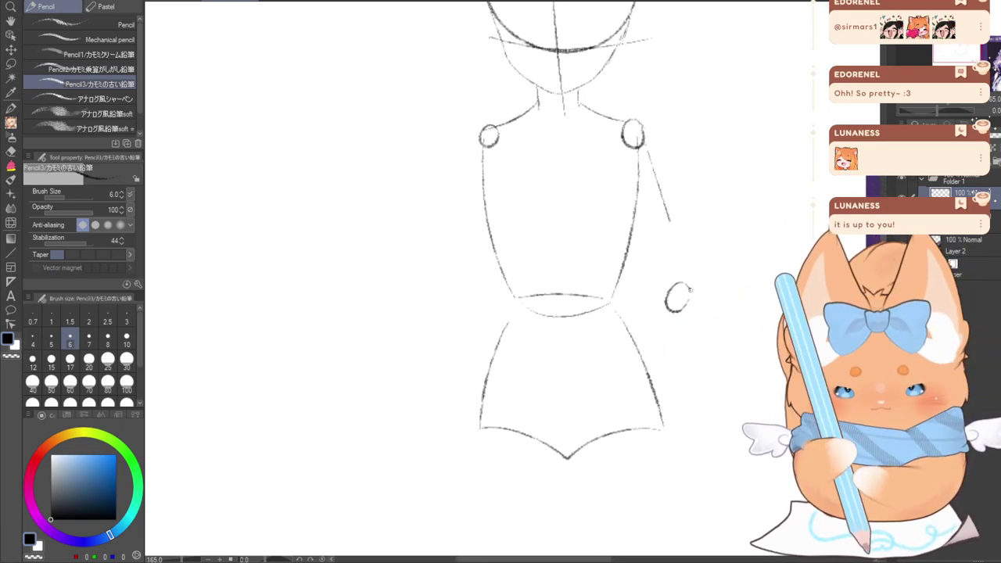
drag(688, 288, 668, 222)
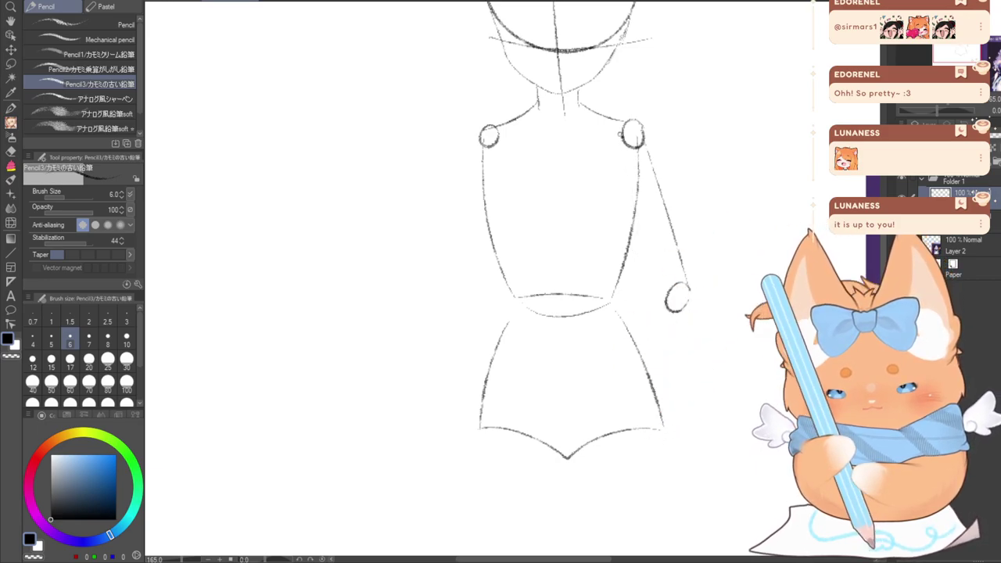
drag(626, 147, 659, 285)
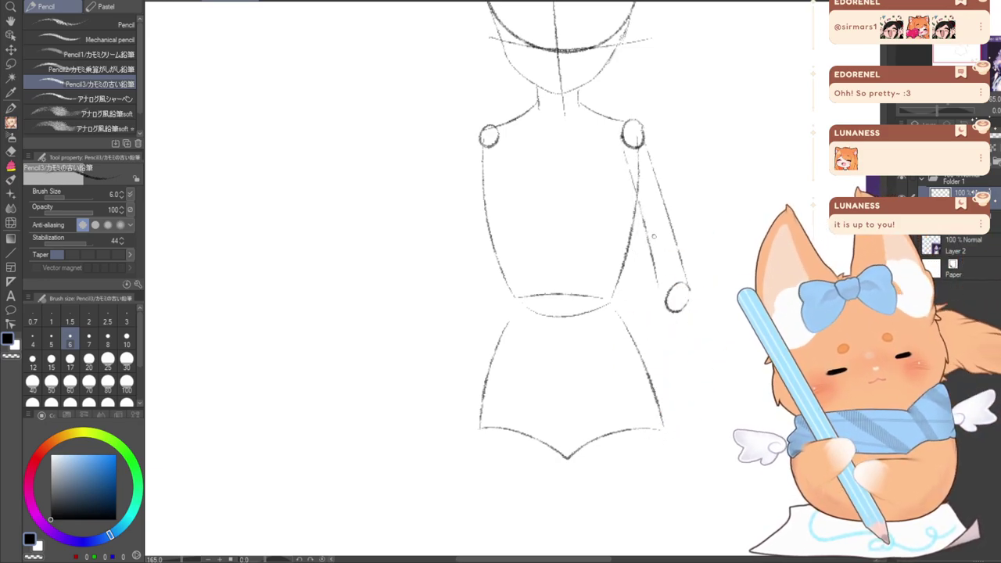
Sketch the right forearm angled outward from the elbow to a wrist circle, and rough in the start of the hand
drag(947, 52, 956, 54)
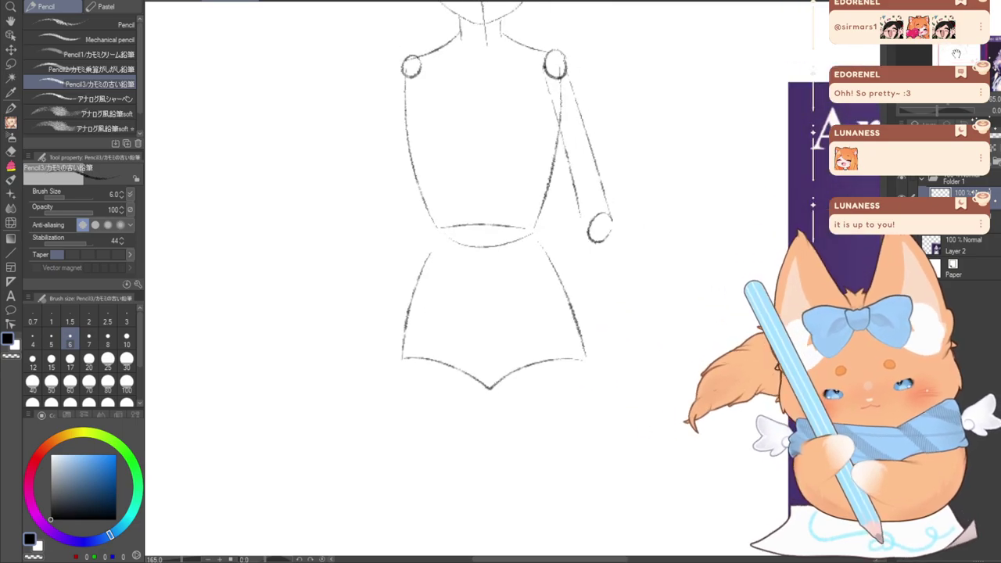
drag(748, 340, 747, 338)
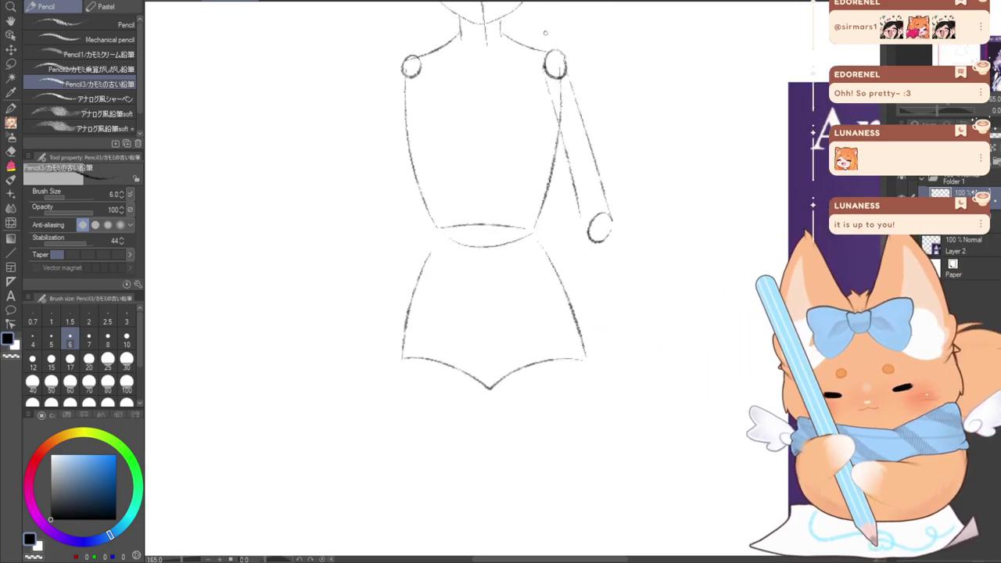
drag(749, 340, 747, 341)
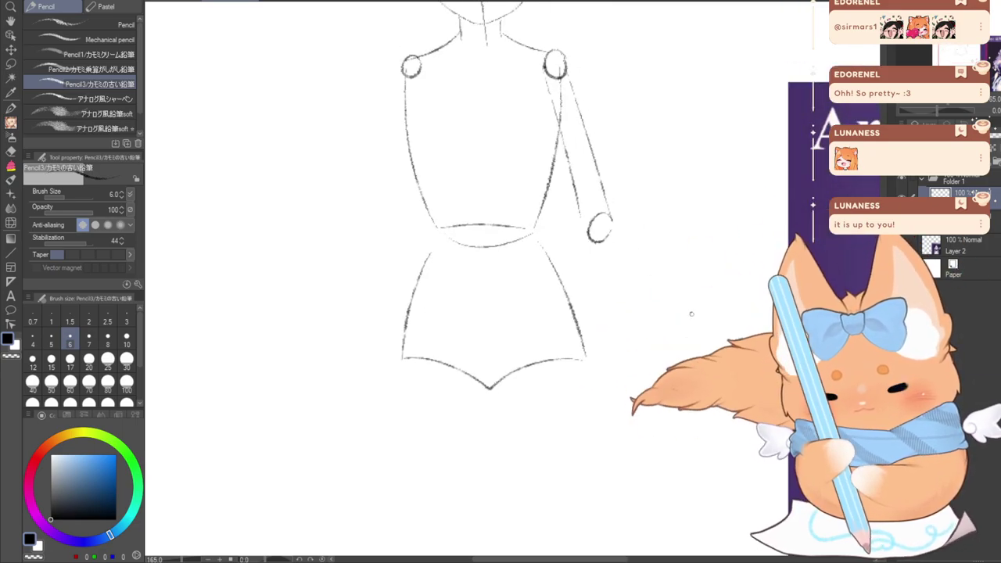
drag(609, 229, 727, 332)
key(ctrl+z)
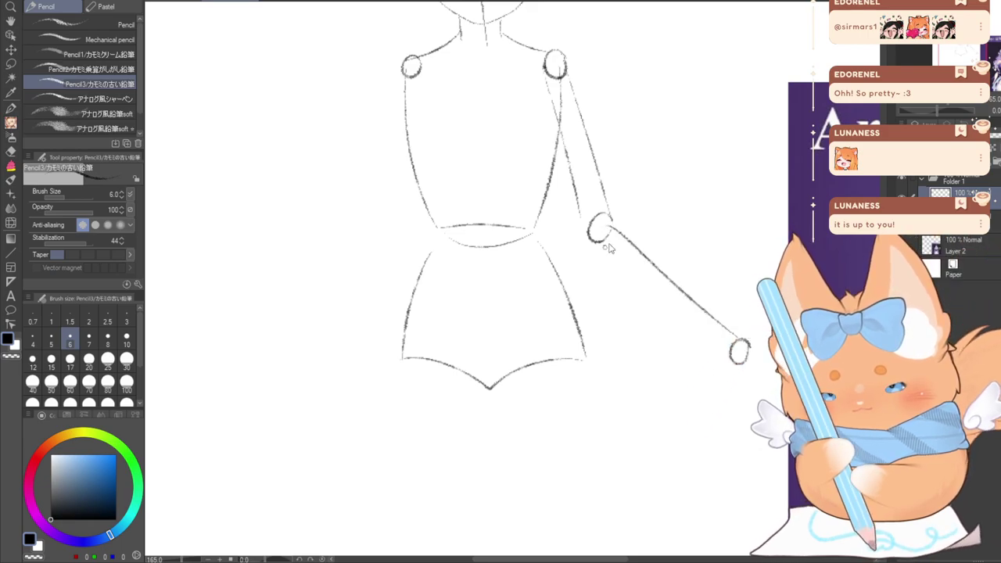
drag(595, 243, 727, 349)
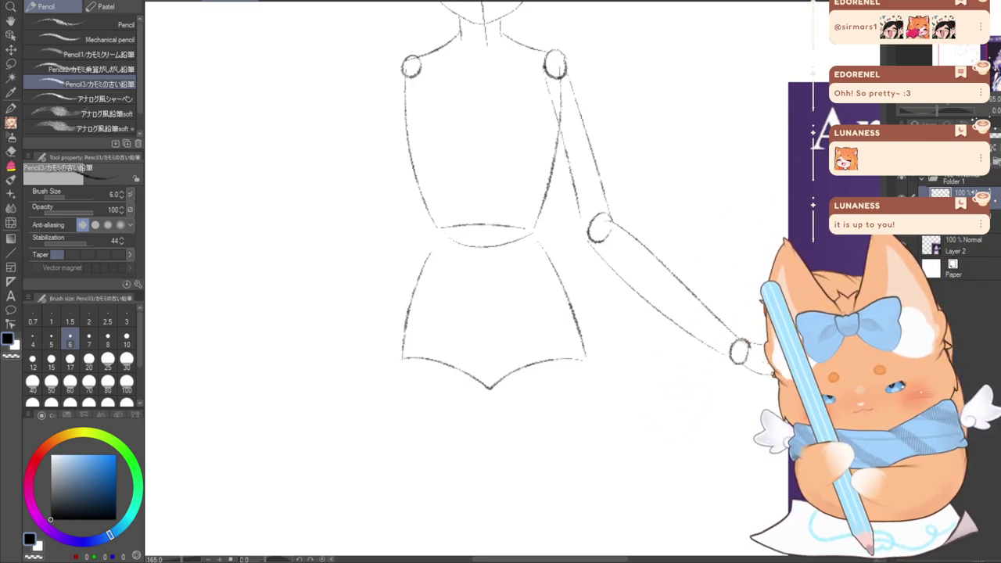
Sketch the left upper arm angled down and outward from the shoulder joint to an oval elbow joint
drag(969, 57, 966, 43)
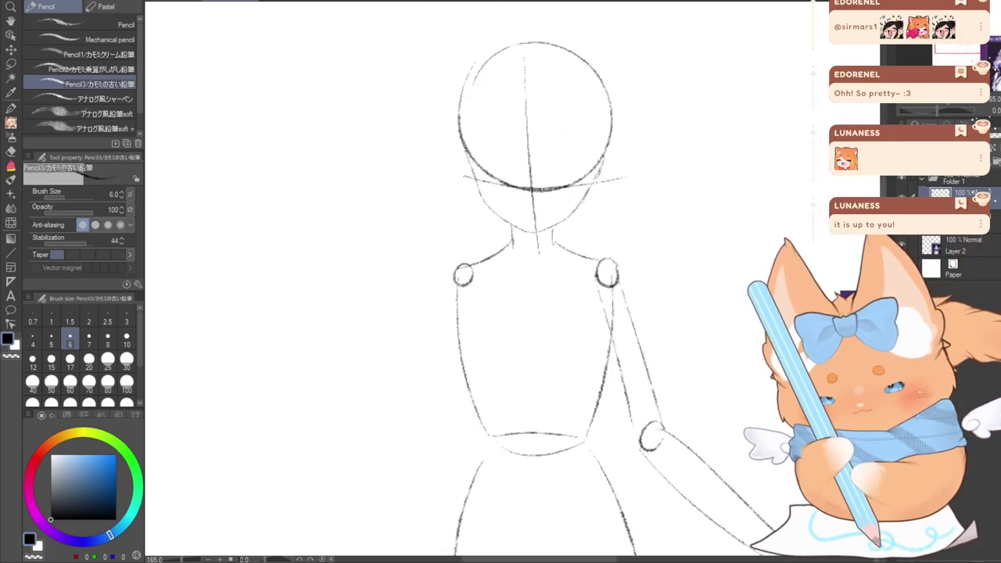
drag(381, 380, 359, 382)
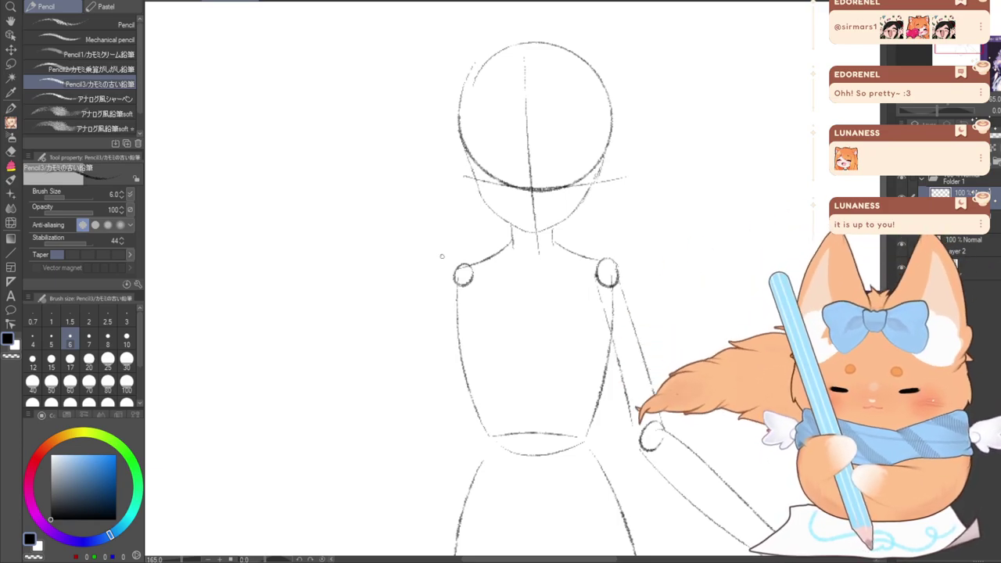
drag(397, 367, 400, 362)
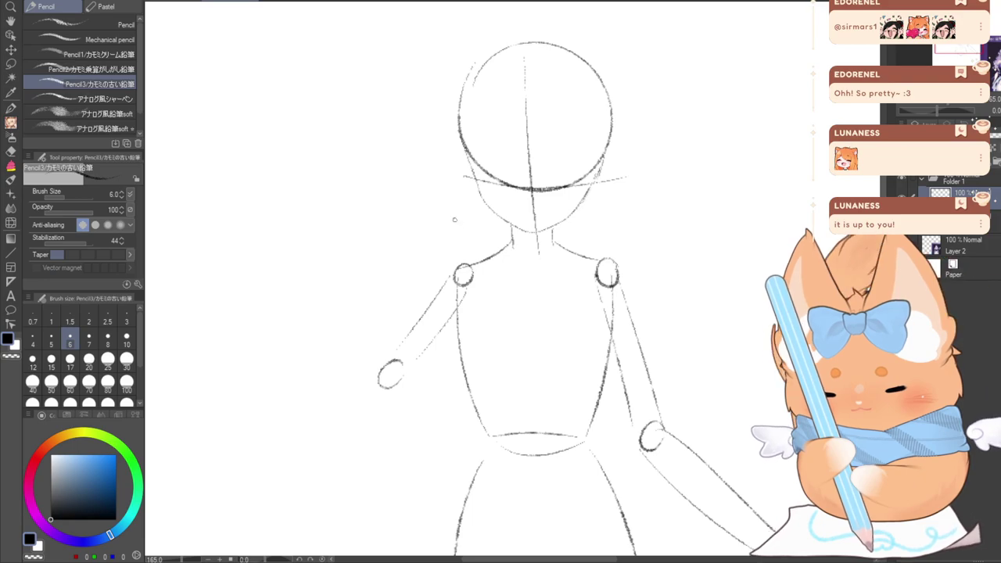
Sketch the raised left forearm from the elbow up to a small wrist oval beside the jaw, redoing the outer line
drag(454, 219, 451, 215)
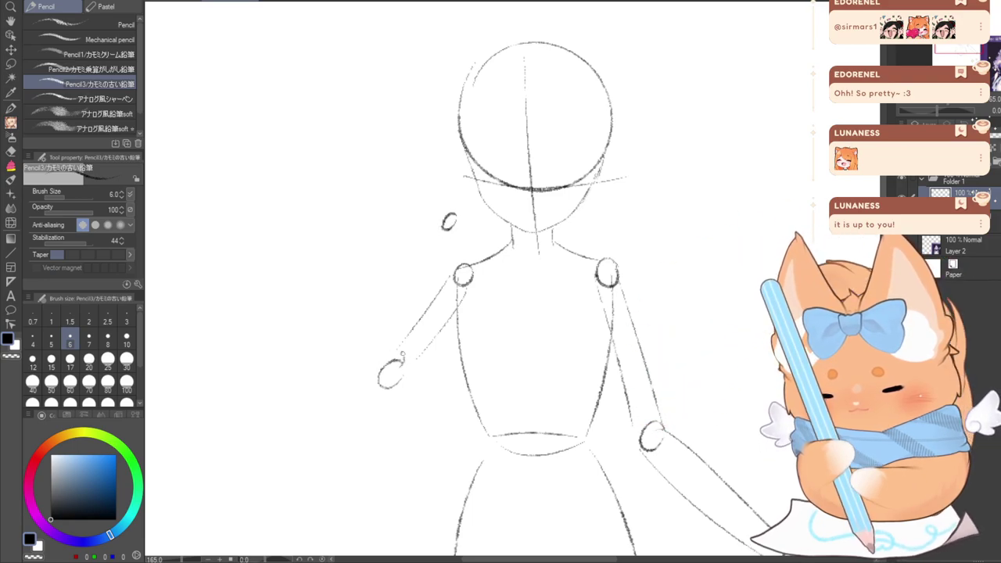
drag(403, 353, 447, 235)
key(ctrl+z)
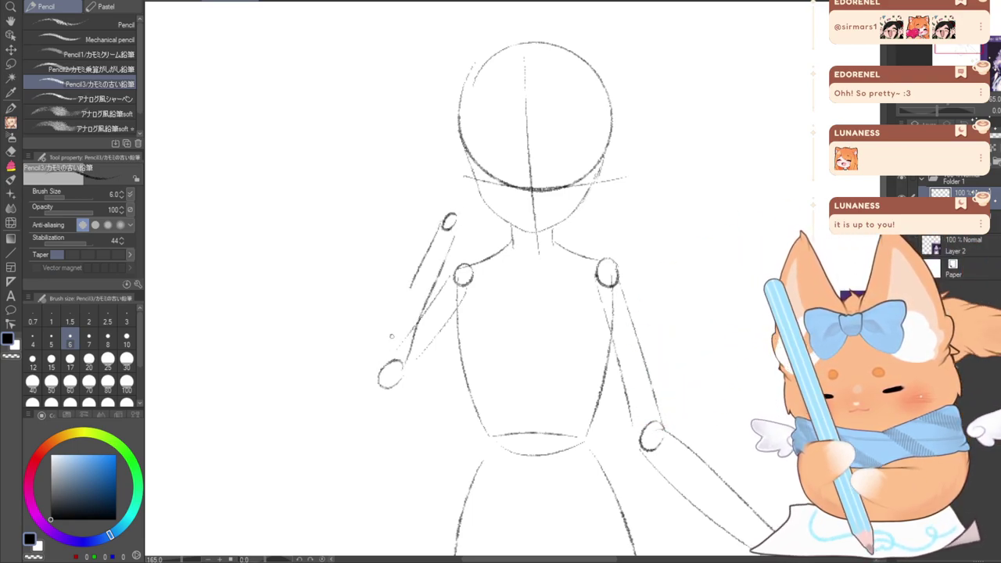
key(ctrl+z)
mouse_move(391, 336)
mouse_down()
mouse_move(384, 378)
mouse_move(429, 230)
mouse_move(500, 188)
mouse_move(452, 237)
mouse_up()
key(ctrl+z)
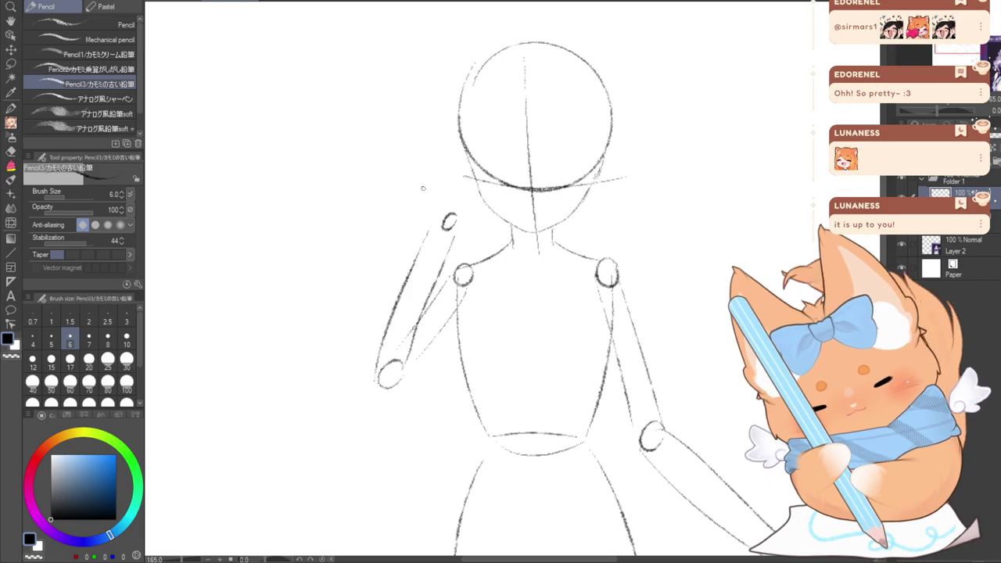
Try an upright, flaring palm outline extending from the raised left forearm around and above the wrist oval
scroll(463, 181, up, 4)
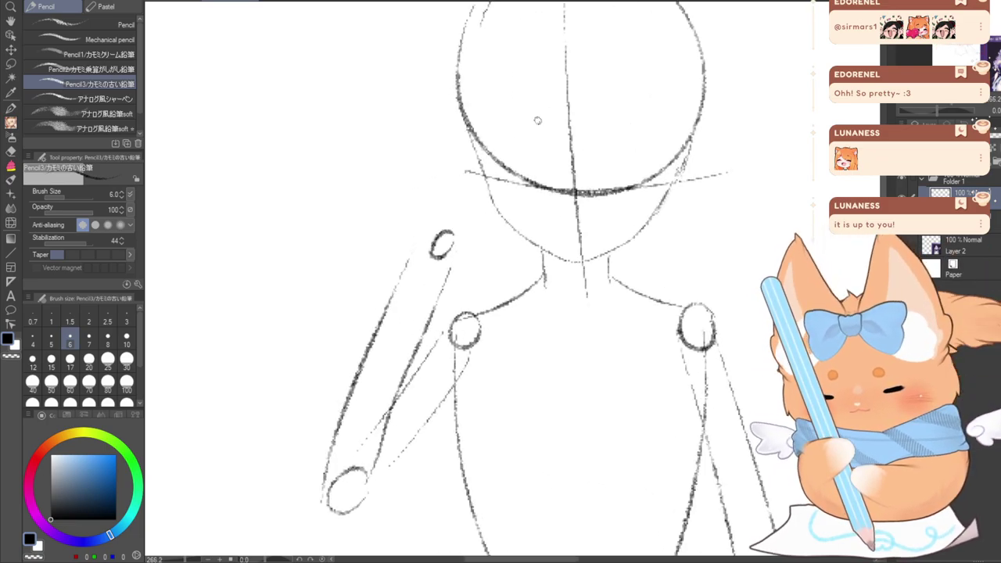
drag(396, 270, 426, 284)
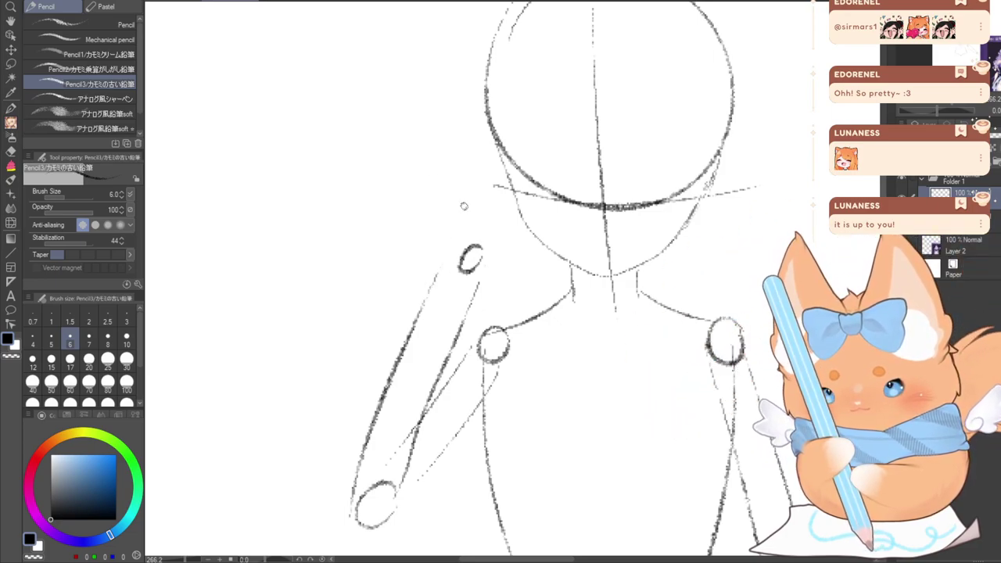
drag(434, 279, 445, 189)
key(ctrl+z)
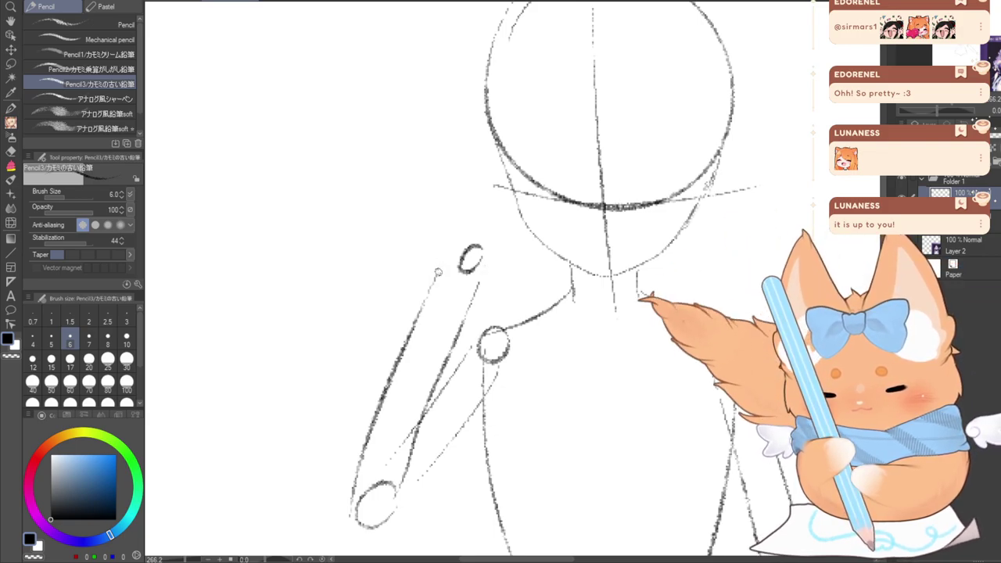
mouse_move(436, 274)
mouse_down()
mouse_move(445, 207)
mouse_move(515, 202)
mouse_up()
key(ctrl+z)
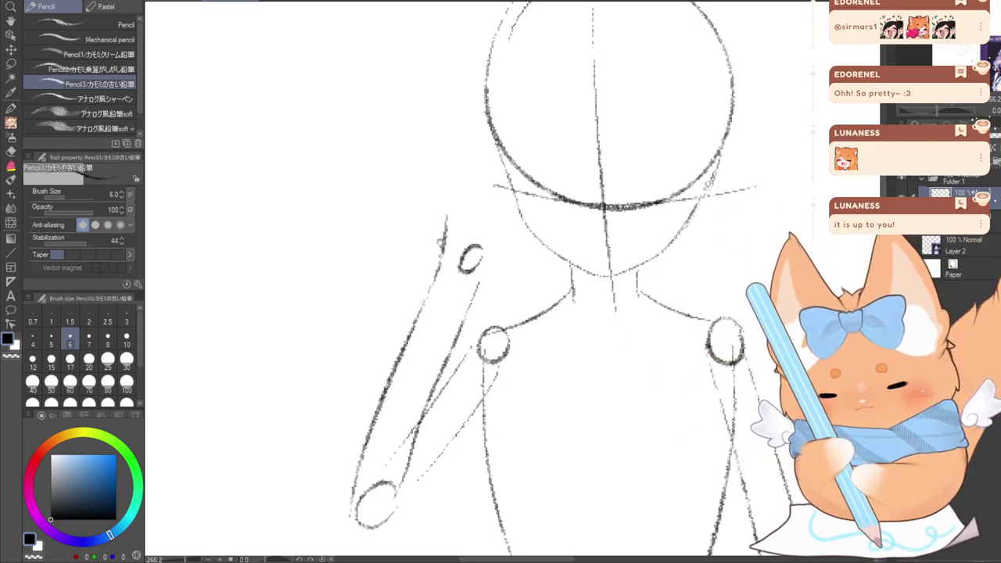
mouse_move(441, 243)
mouse_down()
mouse_move(499, 198)
mouse_move(511, 205)
mouse_move(468, 285)
mouse_up()
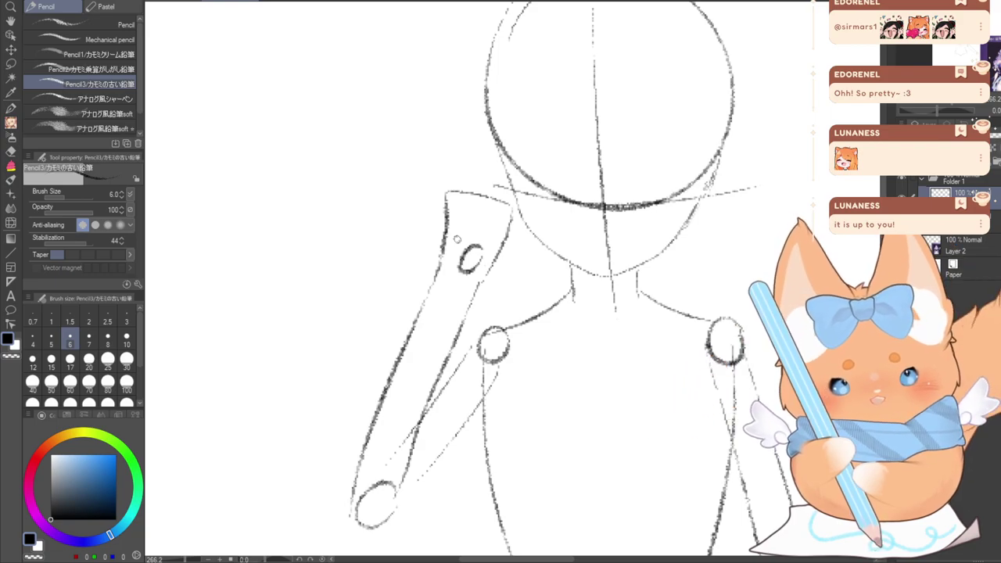
mouse_move(457, 240)
mouse_down()
mouse_move(444, 253)
mouse_move(428, 326)
mouse_up()
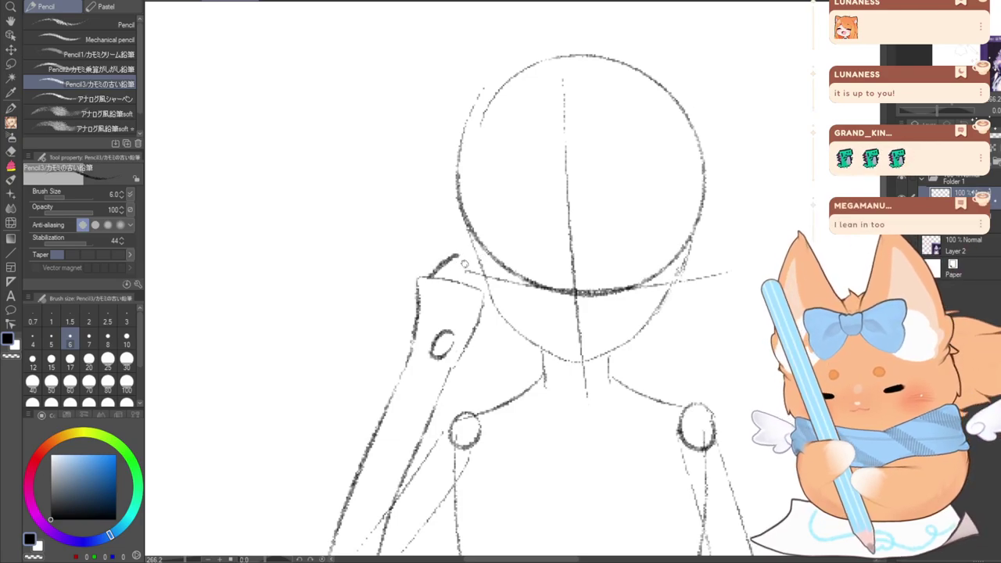
Try sketching a thumb and a pointed finger on top of the upright palm, redoing the first finger
mouse_move(431, 278)
mouse_down()
mouse_move(463, 258)
mouse_move(437, 260)
mouse_up()
key(ctrl+z)
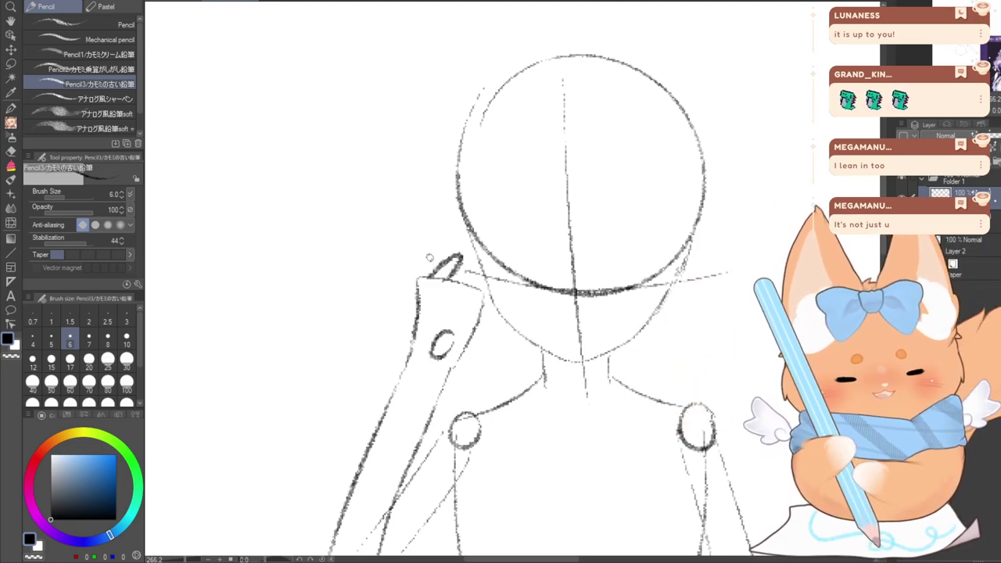
key(ctrl+z)
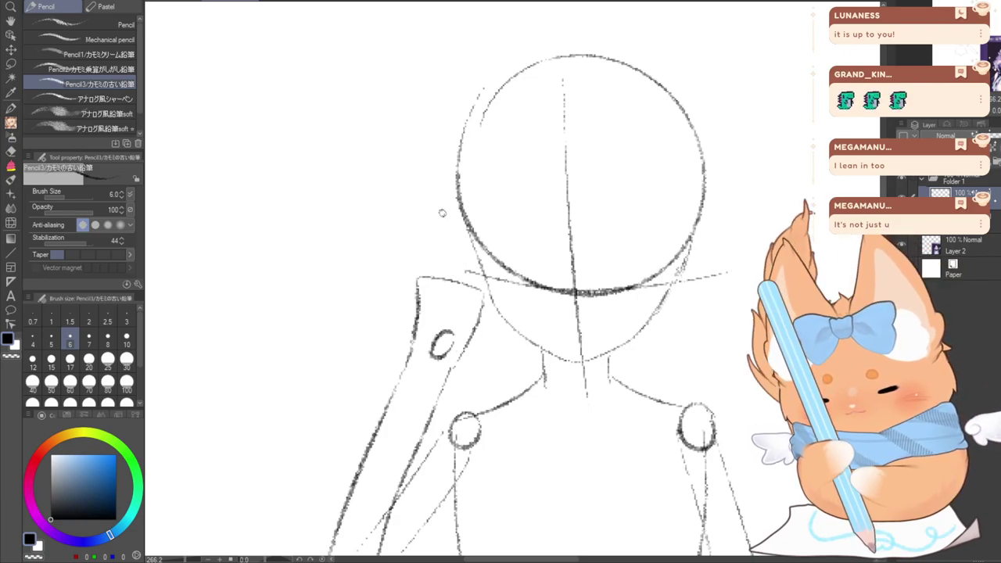
drag(416, 280, 453, 234)
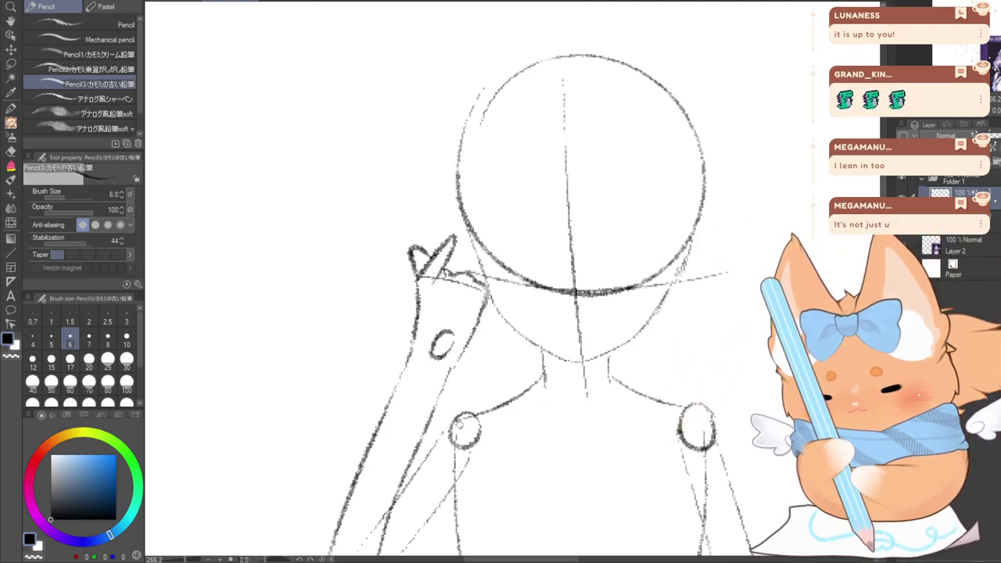
Try several versions of the short curled fingers along the palm's upper edge beside the pointed finger, undoing them
key(ctrl+z)
drag(467, 275, 478, 325)
key(ctrl+z)
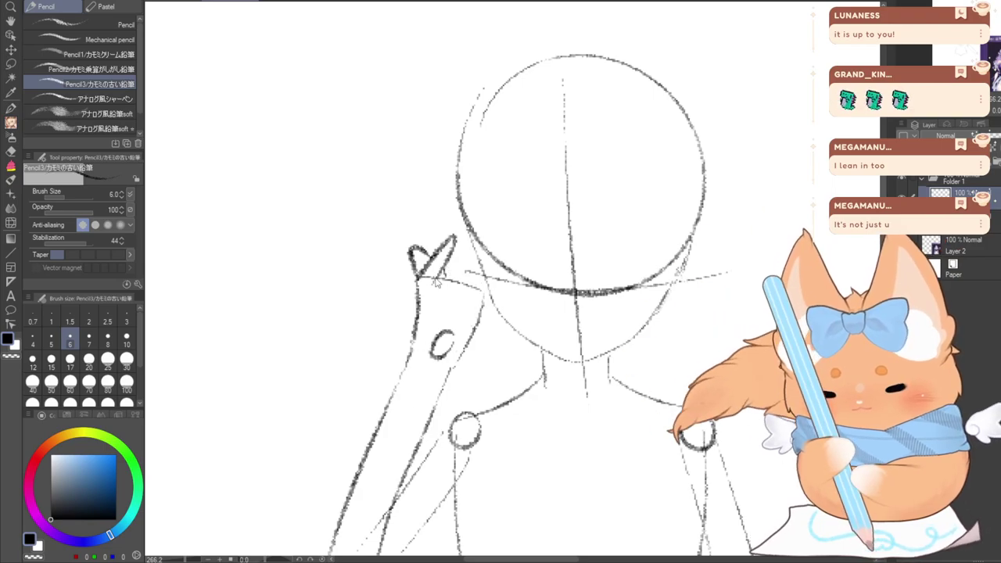
drag(443, 268, 483, 299)
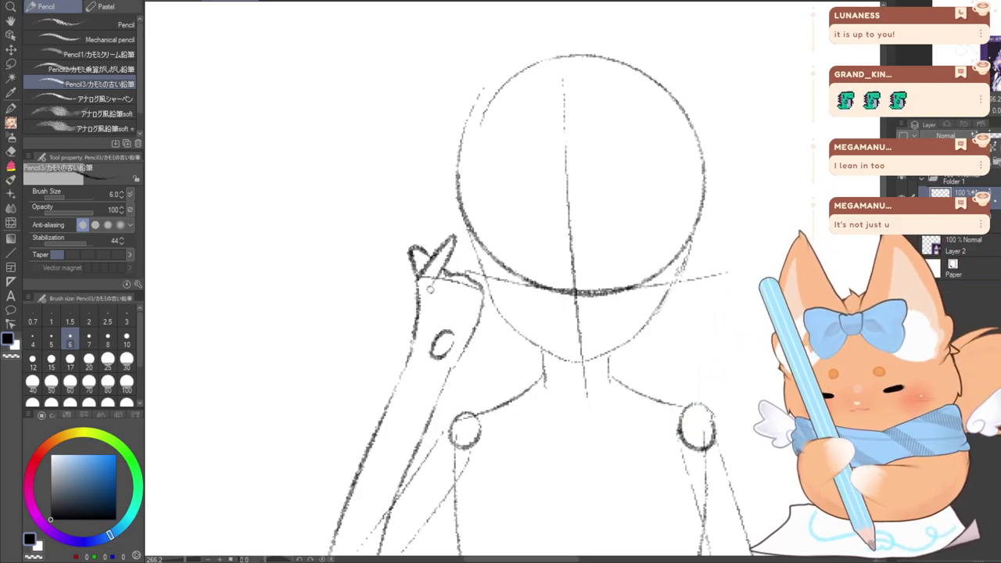
key(ctrl+z)
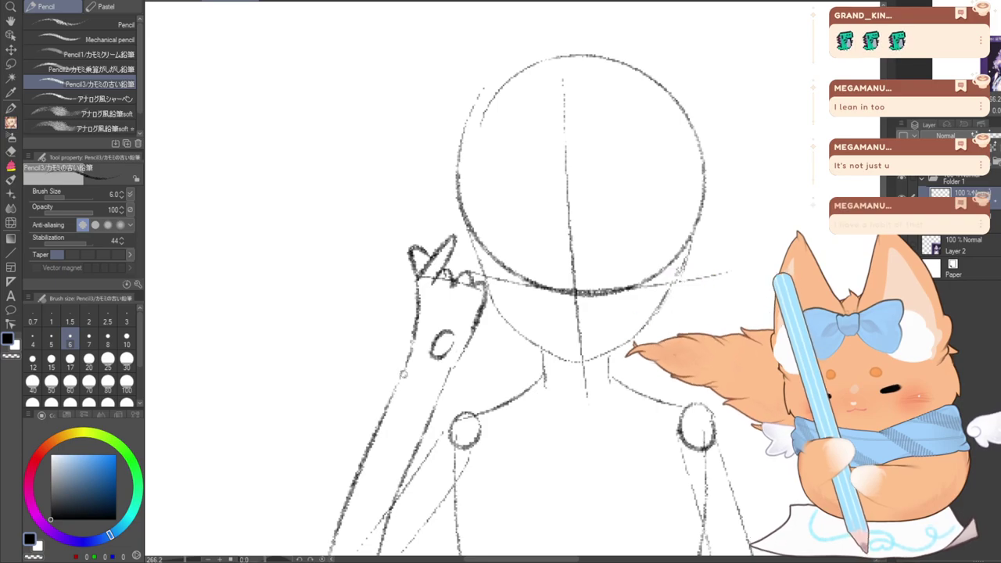
key(ctrl+z)
mouse_move(443, 271)
mouse_down()
mouse_move(470, 267)
mouse_move(476, 323)
mouse_up()
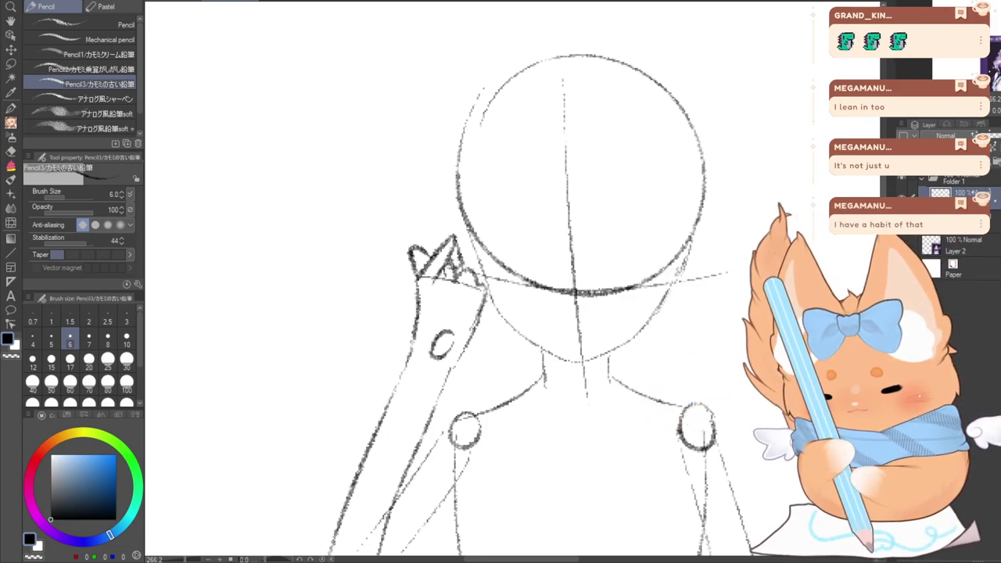
key(ctrl+z)
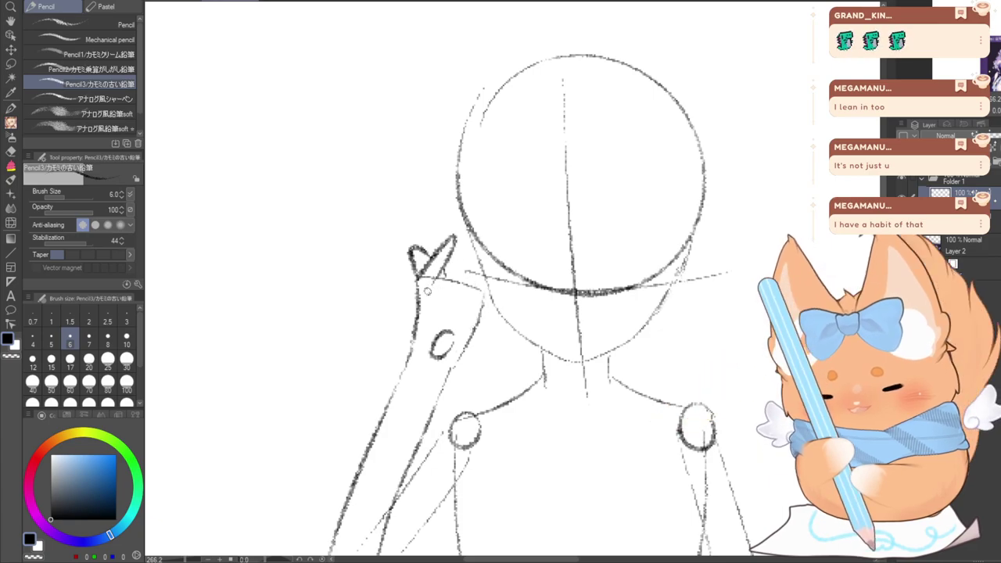
Erase the finger sketches above the raised palm and undo the upright palm outline
click(10, 152)
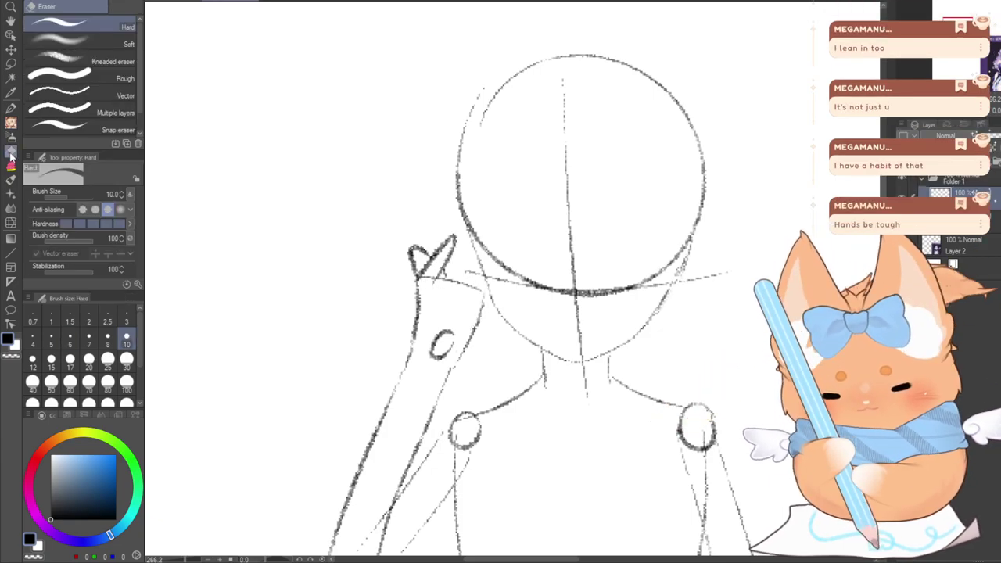
mouse_move(401, 249)
mouse_down()
mouse_move(428, 262)
mouse_move(452, 255)
mouse_up()
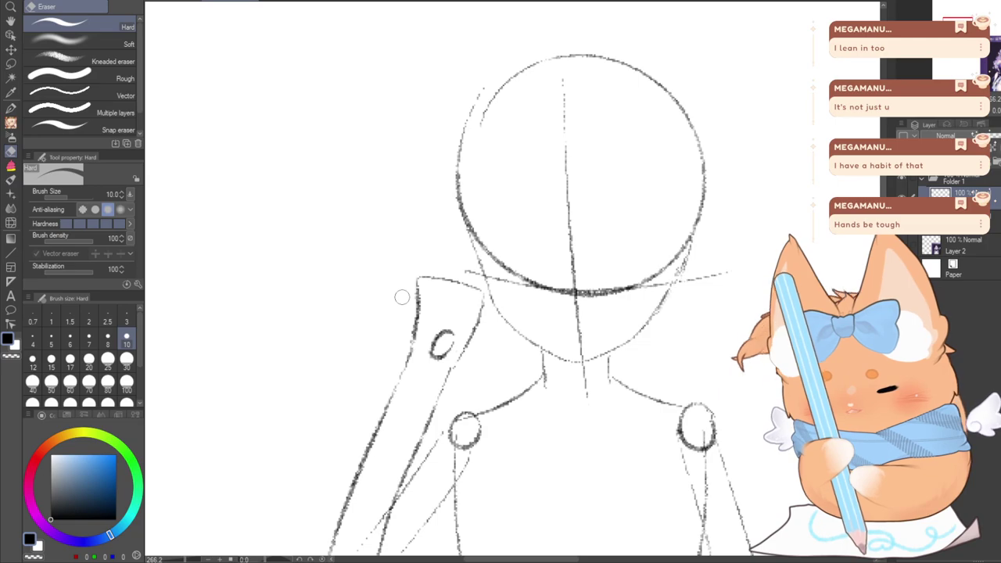
click(11, 125)
key(ctrl+z)
key(ctrl+z)
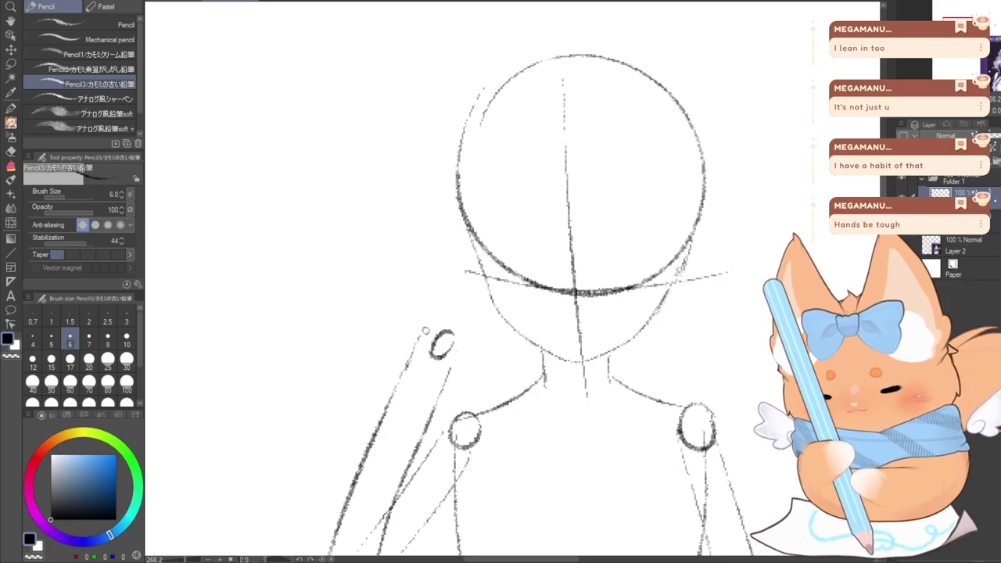
Sketch the raised hand's palm as a boxy shape angled from the wrist toward the jaw, redoing it until it fits
mouse_move(493, 297)
mouse_down()
mouse_move(441, 390)
mouse_move(417, 333)
mouse_move(505, 277)
mouse_move(489, 345)
mouse_up()
key(ctrl+z)
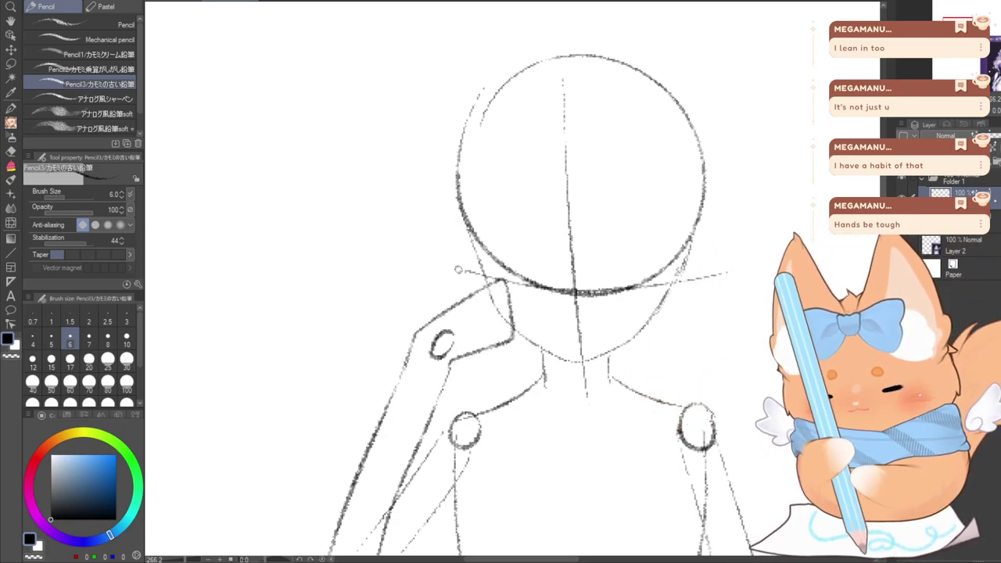
key(ctrl+z)
key(ctrl+z)
mouse_move(510, 297)
mouse_down()
mouse_move(500, 327)
mouse_move(444, 389)
mouse_up()
key(ctrl+z)
key(ctrl+z)
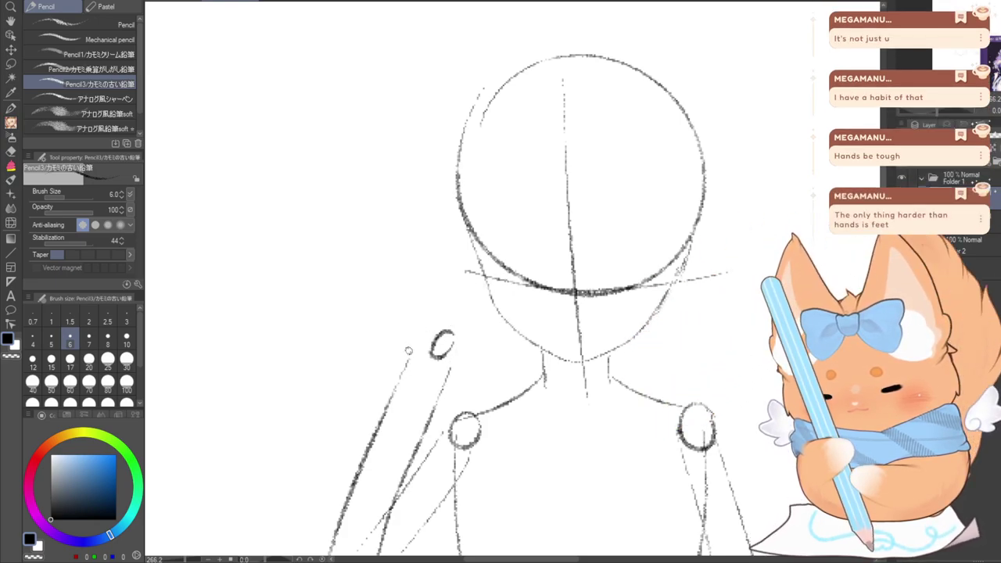
drag(414, 338, 495, 289)
drag(516, 336, 448, 371)
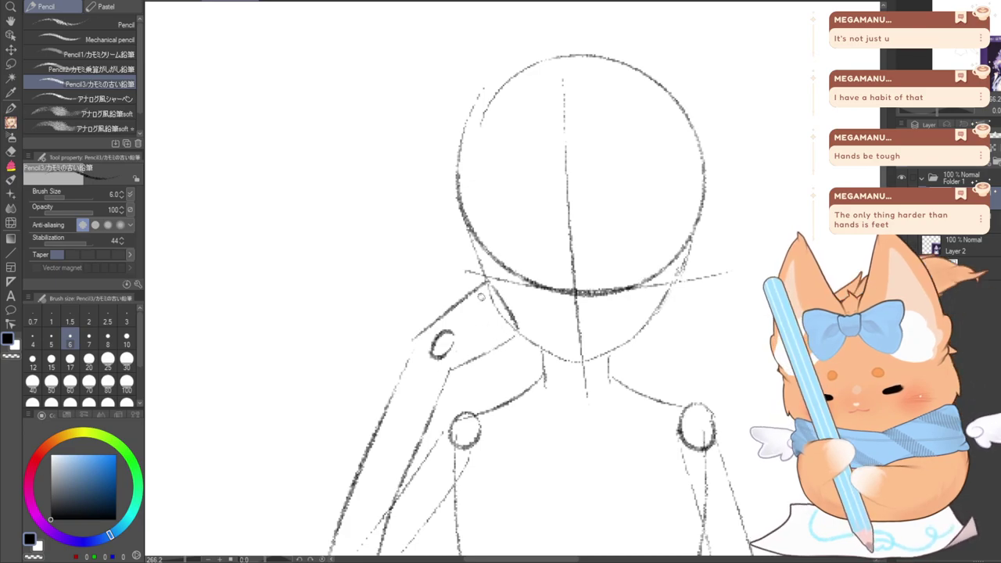
Sketch a pointed finger from the palm's upper corner across the cheek and darken the knuckle edge of the palm
mouse_move(482, 283)
mouse_down()
mouse_move(547, 269)
mouse_move(504, 296)
mouse_up()
key(ctrl+z)
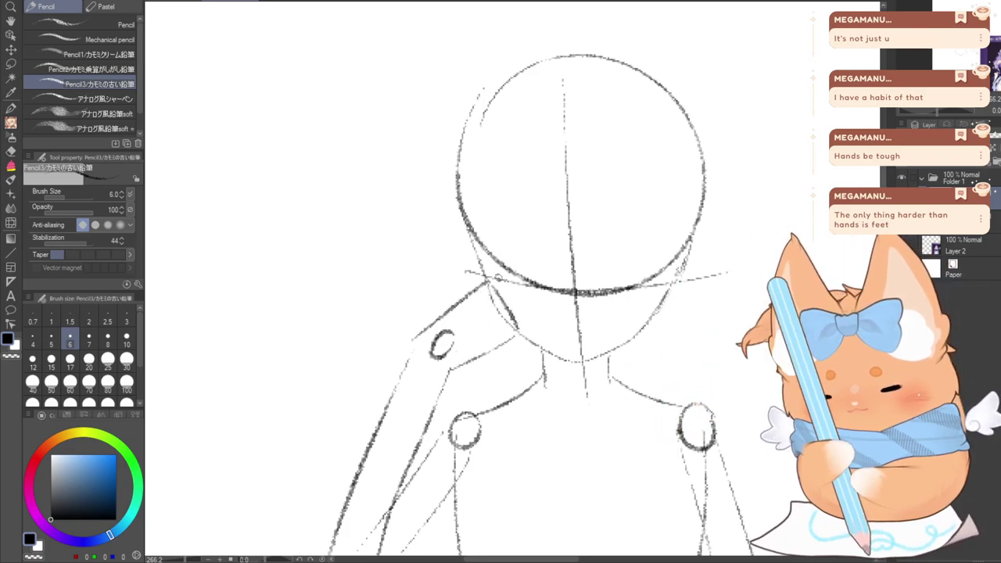
key(ctrl+z)
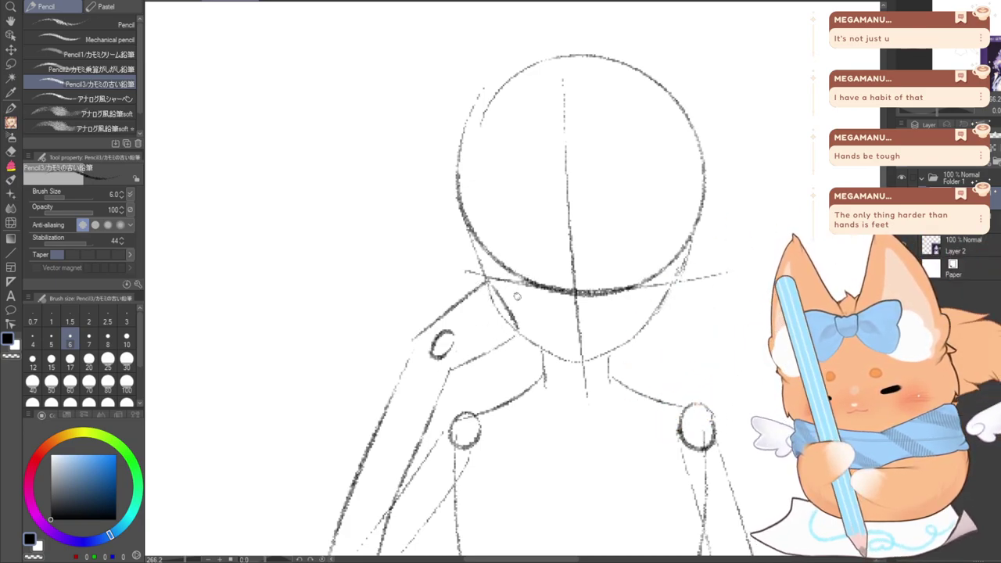
key(ctrl+z)
drag(485, 282, 549, 287)
mouse_move(549, 287)
mouse_down()
mouse_move(499, 297)
mouse_move(515, 316)
mouse_up()
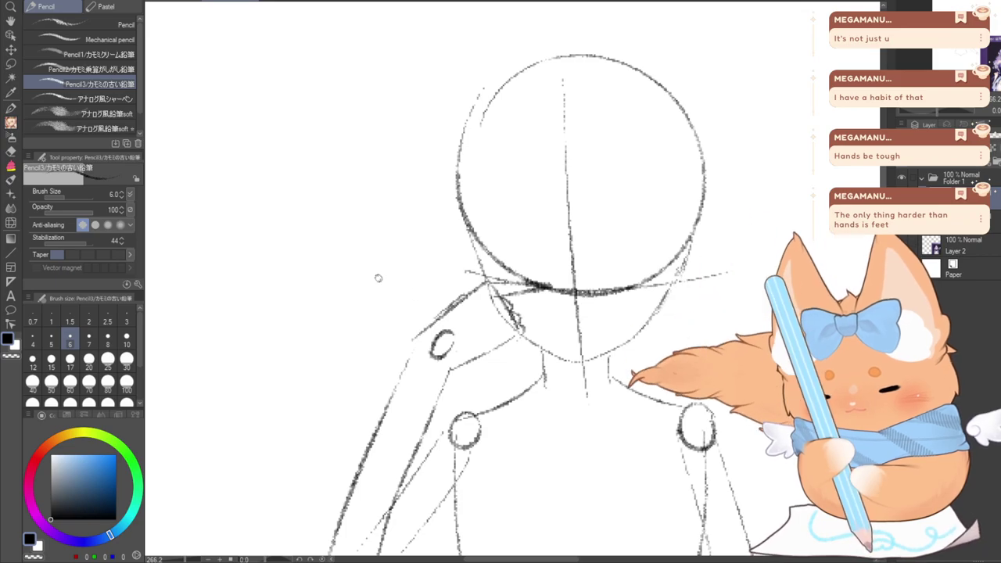
Lasso the raised forearm with its hand and elbow, rotate it slightly away from the face, and deselect
drag(378, 279, 477, 182)
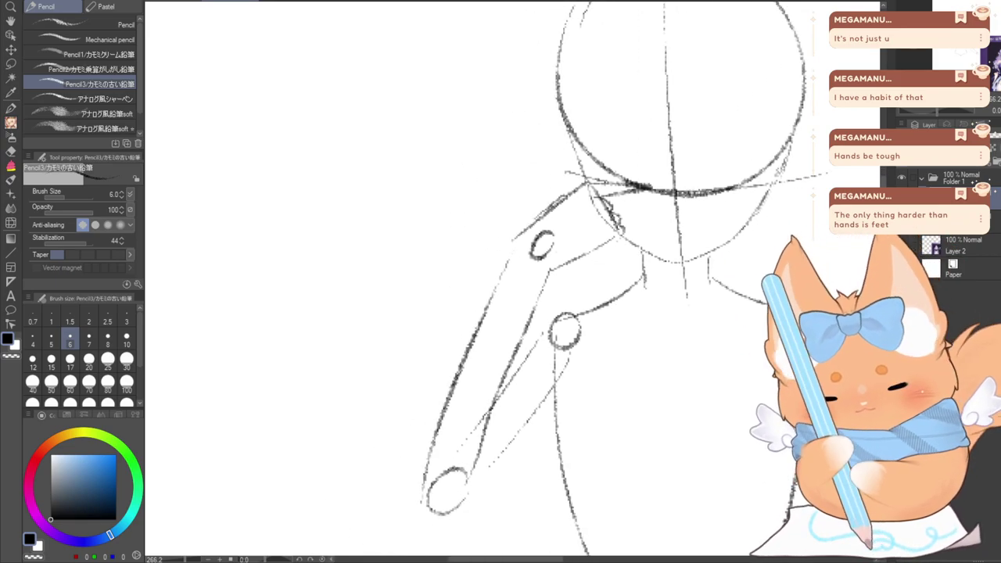
click(10, 65)
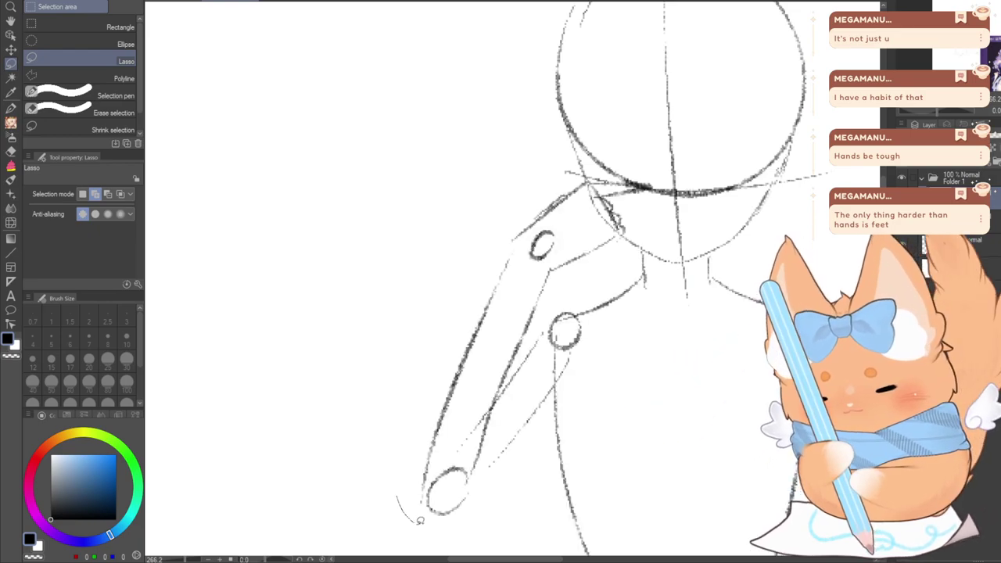
mouse_move(420, 520)
mouse_down()
mouse_move(473, 501)
mouse_move(506, 414)
mouse_up()
mouse_move(606, 261)
mouse_down()
mouse_move(424, 264)
mouse_move(377, 465)
mouse_up()
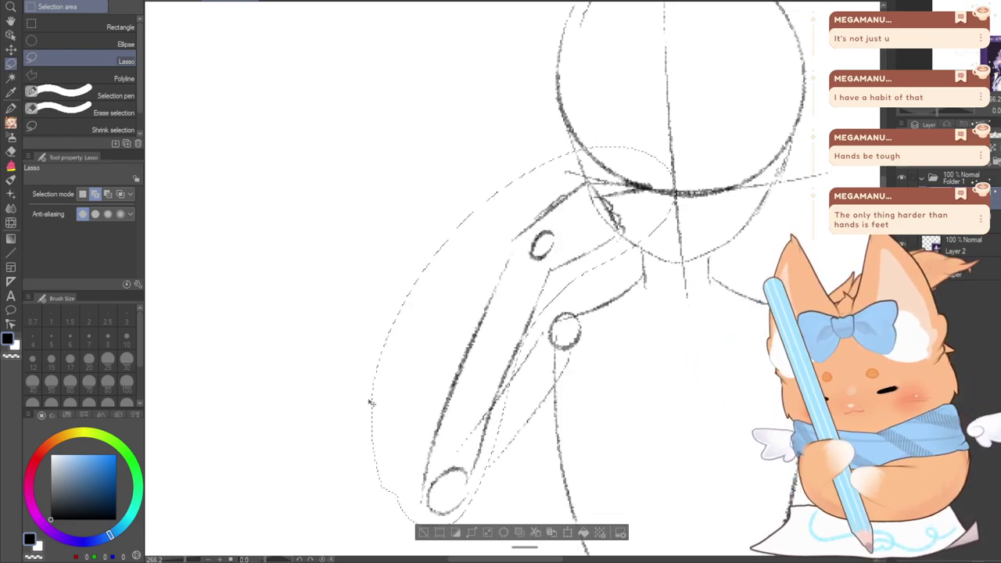
key(ctrl+t)
mouse_move(345, 416)
mouse_down()
mouse_move(400, 426)
mouse_move(412, 443)
mouse_move(339, 409)
mouse_move(344, 420)
mouse_move(384, 421)
mouse_move(399, 438)
mouse_up()
click(475, 546)
key(ctrl+d)
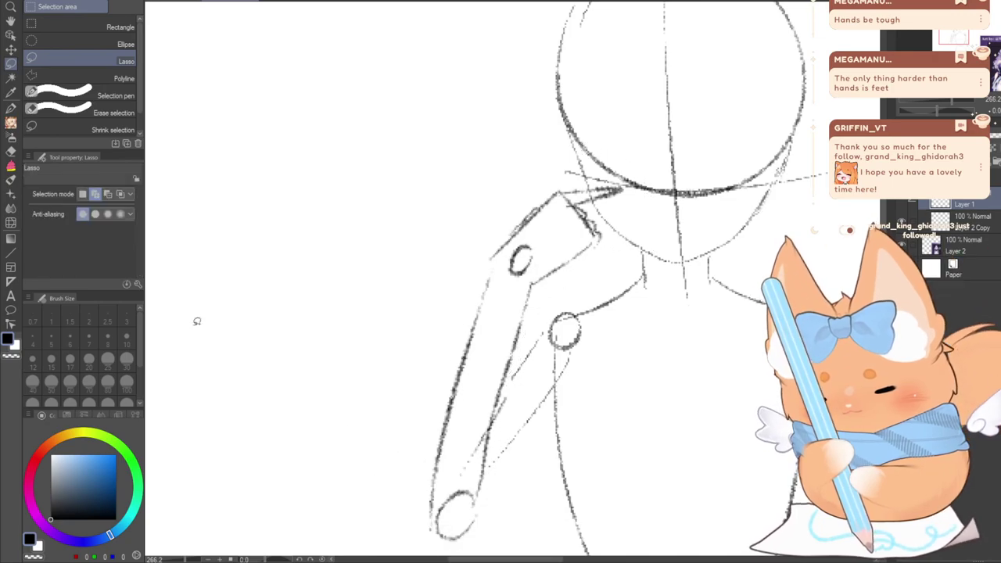
Erase the finger on the cheek and redraw it as a narrow pointed shape from the palm's upper corner to the face
key(e)
drag(596, 209, 624, 188)
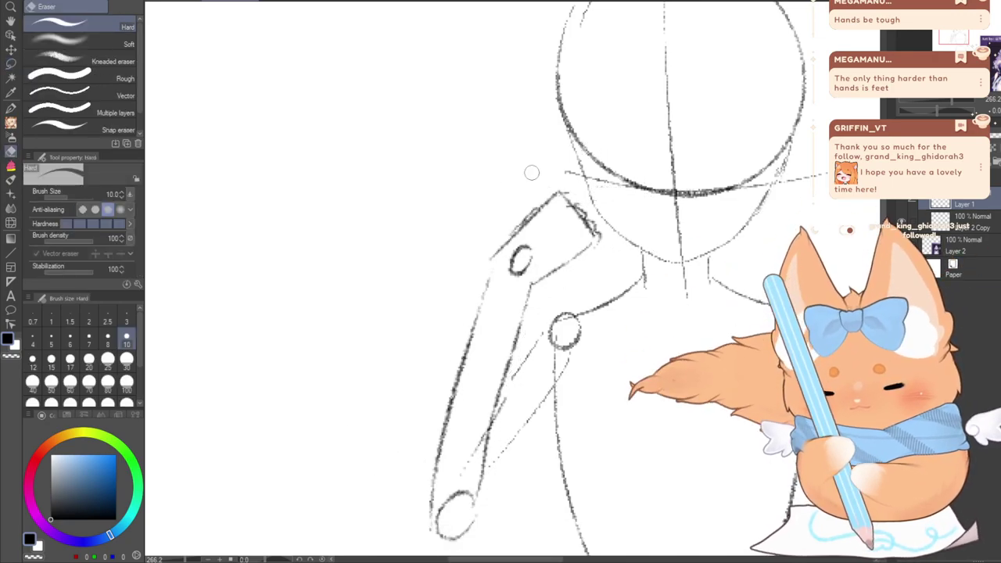
key(p)
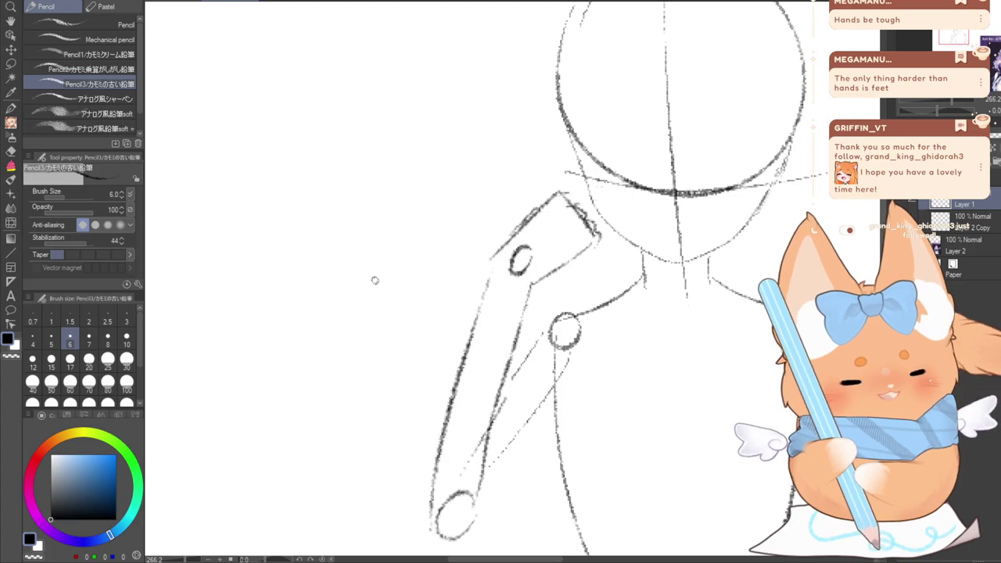
drag(559, 192, 617, 176)
key(ctrl+z)
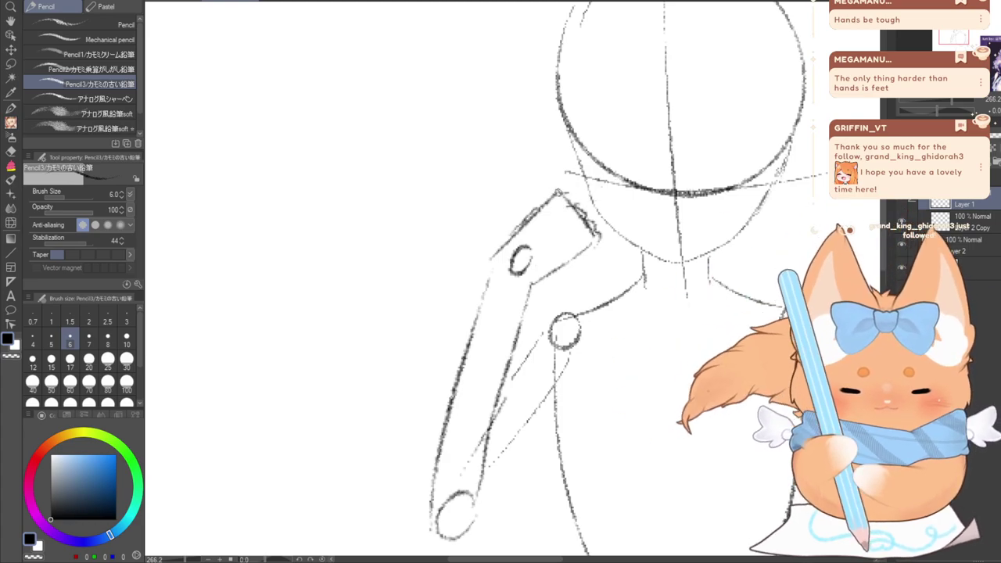
drag(556, 194, 617, 173)
key(ctrl+z)
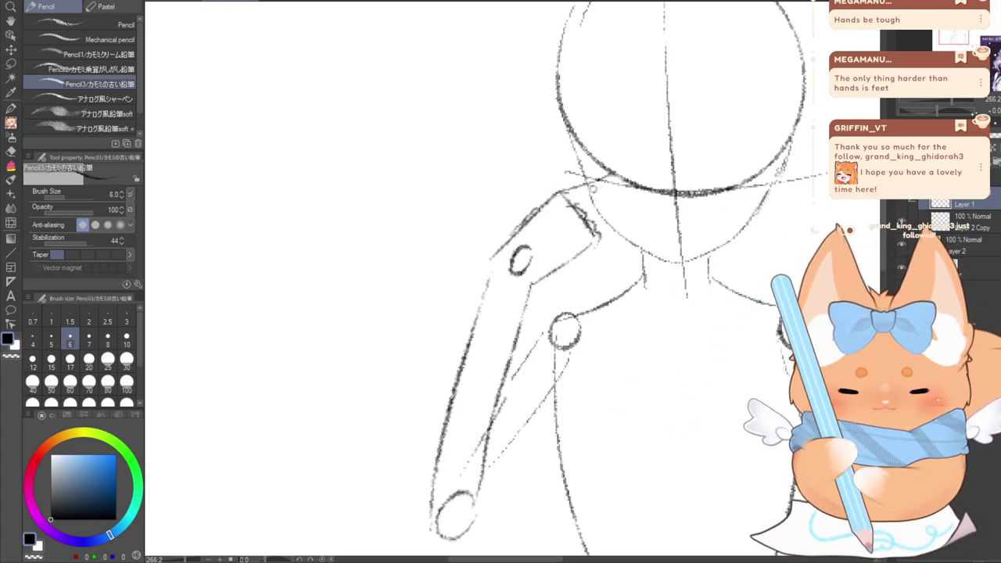
key(ctrl+z)
drag(558, 193, 623, 175)
key(ctrl+z)
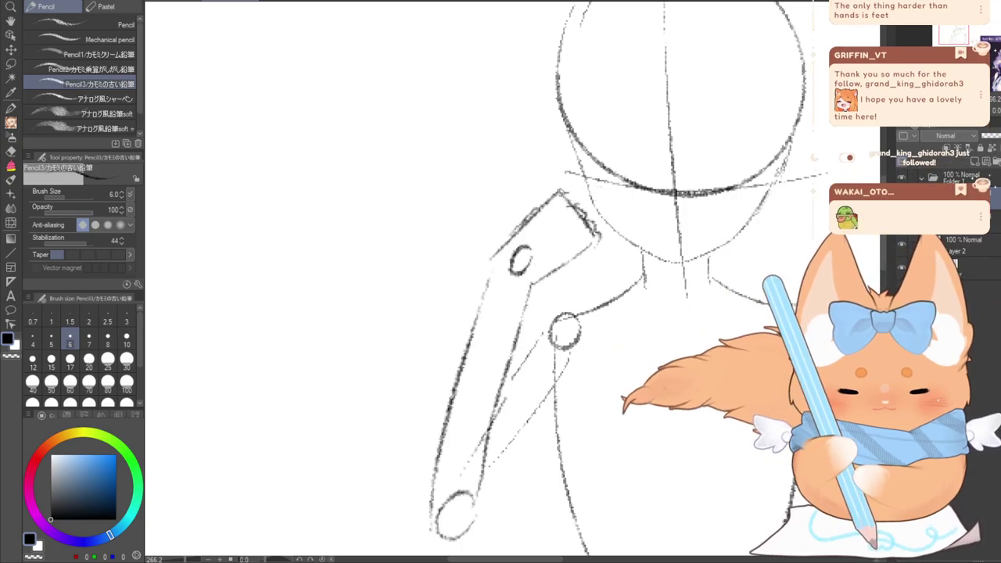
mouse_move(559, 193)
mouse_down()
mouse_move(622, 180)
mouse_move(566, 204)
mouse_up()
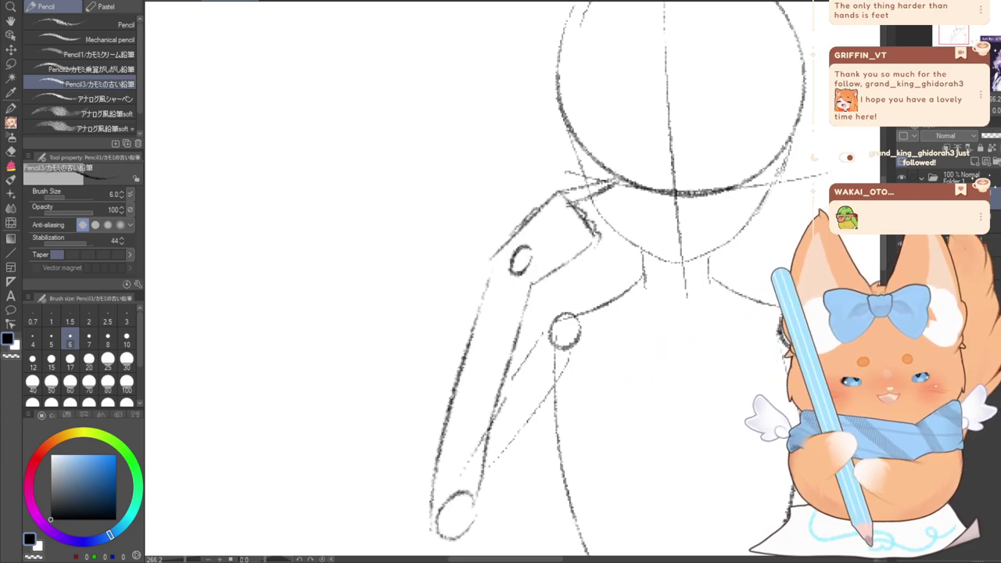
drag(950, 37, 953, 33)
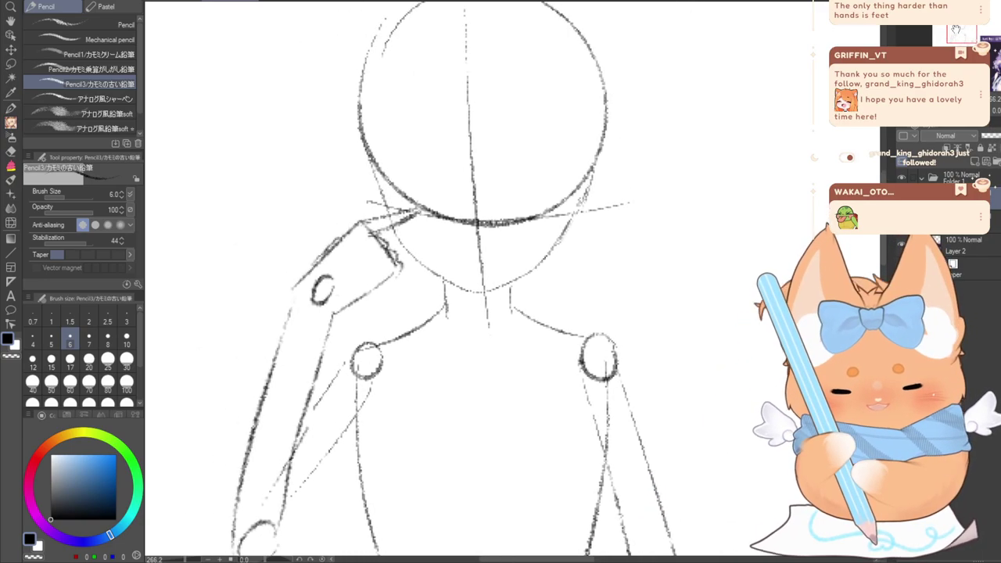
key(ctrl+z)
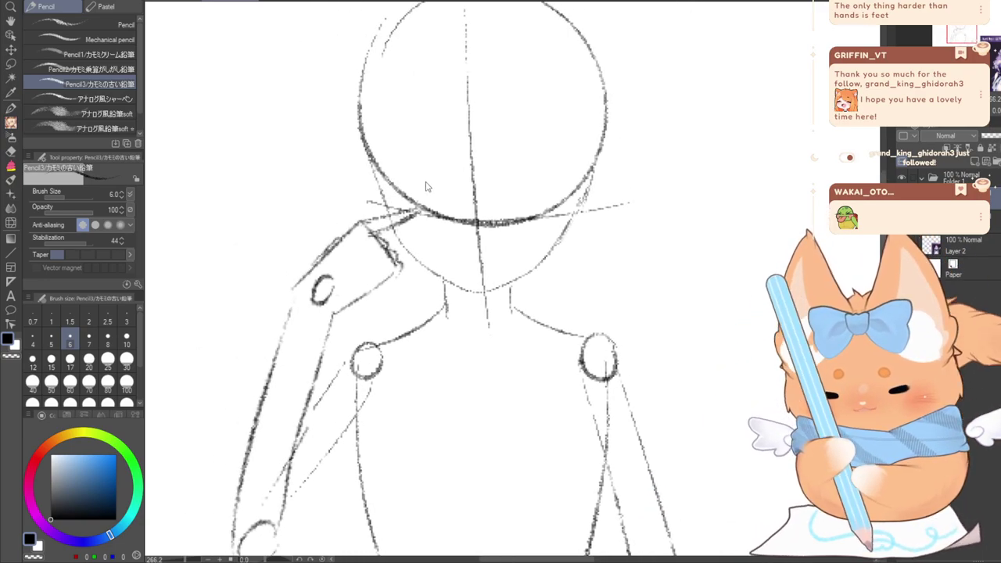
Sketch a winking eye as a short upward arc on the face, just above the raised hand's fingertip
mouse_move(398, 184)
mouse_down()
mouse_move(440, 182)
mouse_move(398, 175)
mouse_move(382, 186)
mouse_up()
key(ctrl+z)
key(ctrl+z)
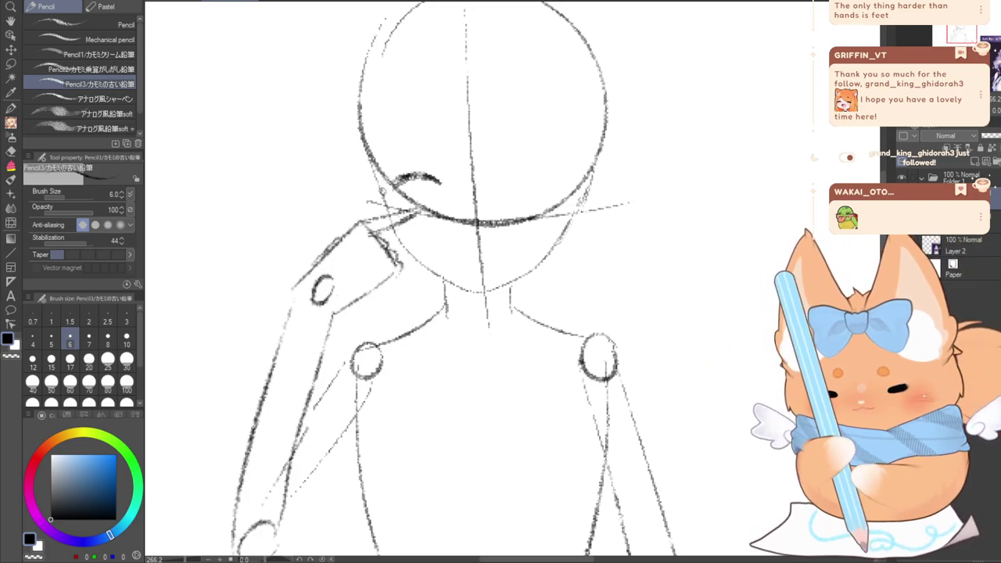
Sketch the open eye across the centre line with a curved lash line, oval iris, shaded upper half and pupil, redoing strokes until they fit
mouse_move(511, 159)
mouse_down()
mouse_move(560, 172)
mouse_move(563, 187)
mouse_move(524, 196)
mouse_move(542, 163)
mouse_up()
key(ctrl+z)
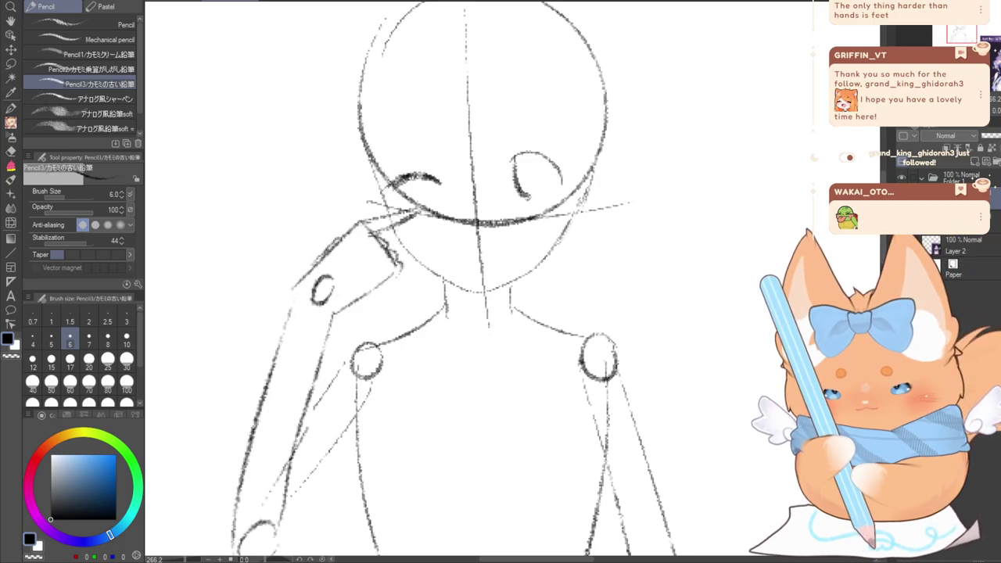
key(ctrl+z)
drag(533, 197, 549, 161)
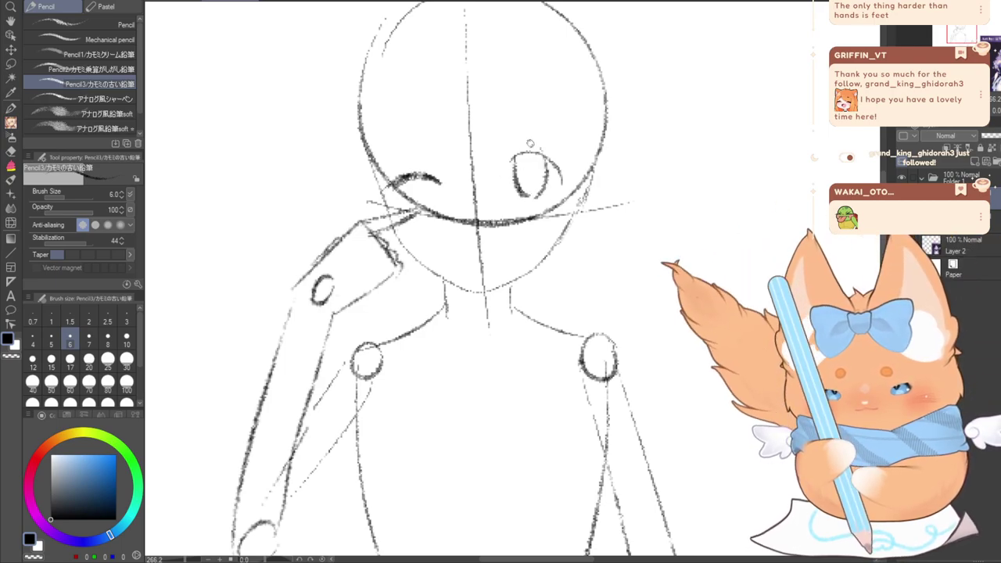
key(ctrl+z)
drag(532, 196, 545, 157)
key(ctrl+z)
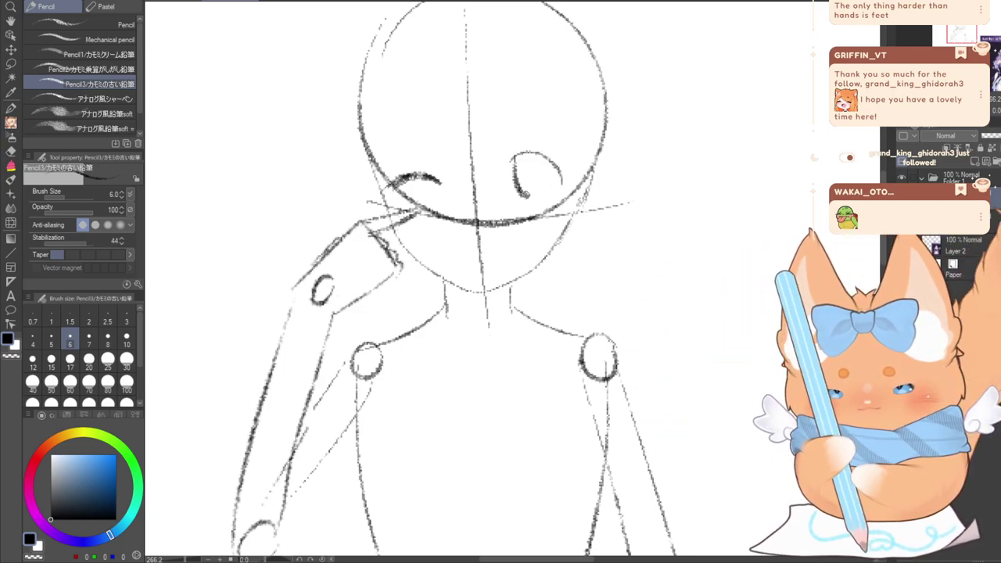
mouse_move(525, 194)
mouse_down()
mouse_move(546, 159)
mouse_move(525, 183)
mouse_move(552, 172)
mouse_move(537, 158)
mouse_move(536, 177)
mouse_up()
key(ctrl+z)
key(ctrl+z)
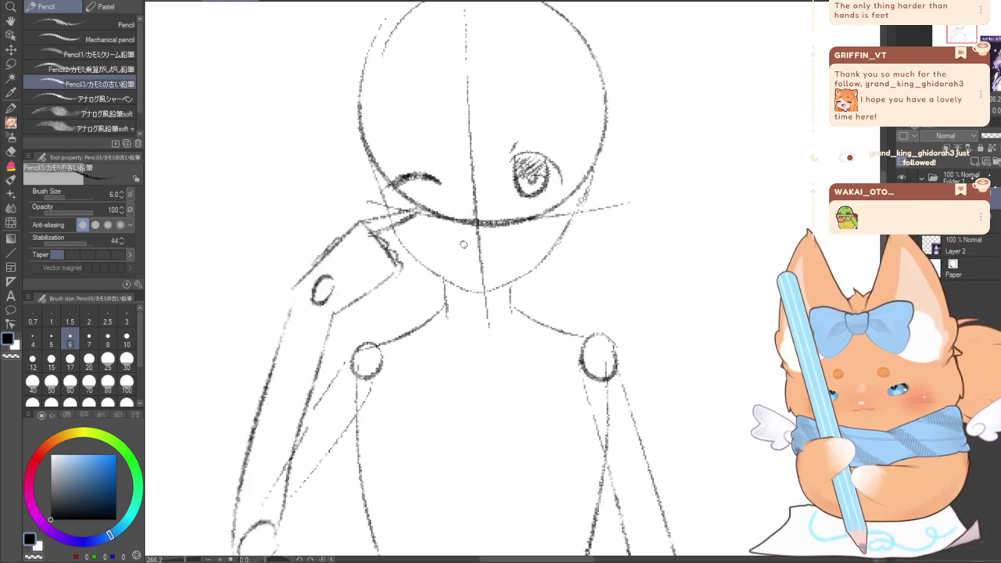
Sketch a small open mouth on the centre line between the head circle and the chin
key(ctrl+z)
drag(480, 255, 506, 240)
key(ctrl+z)
key(ctrl+z)
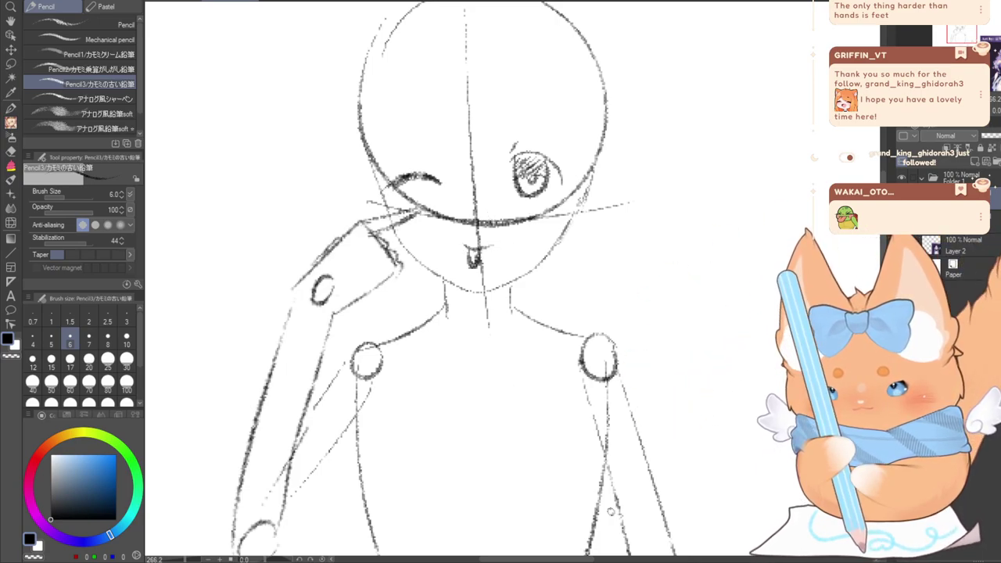
Erase both shoulder joint circles and the torso and arm lines crossing at the lowered arm's armpit
drag(960, 35, 958, 37)
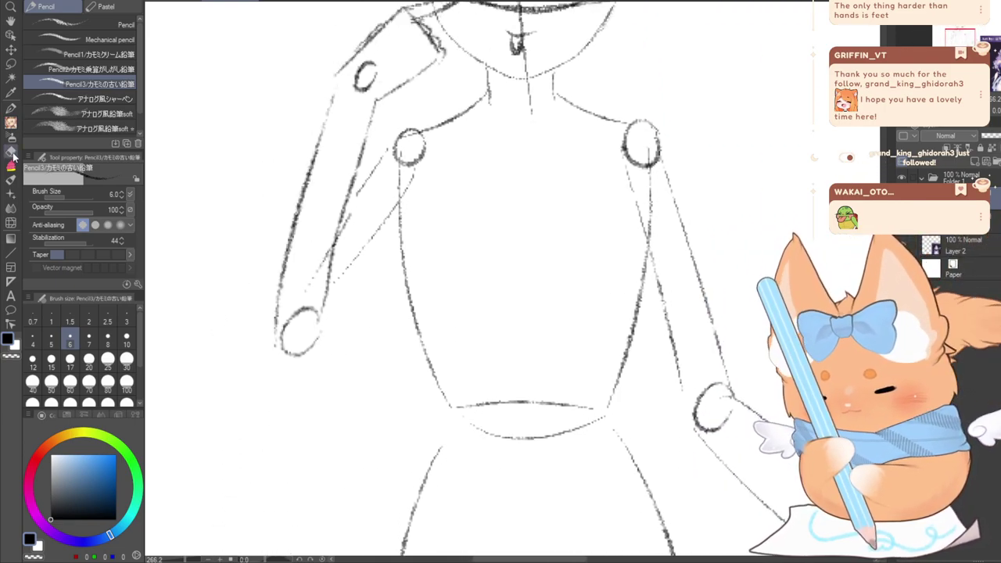
click(11, 151)
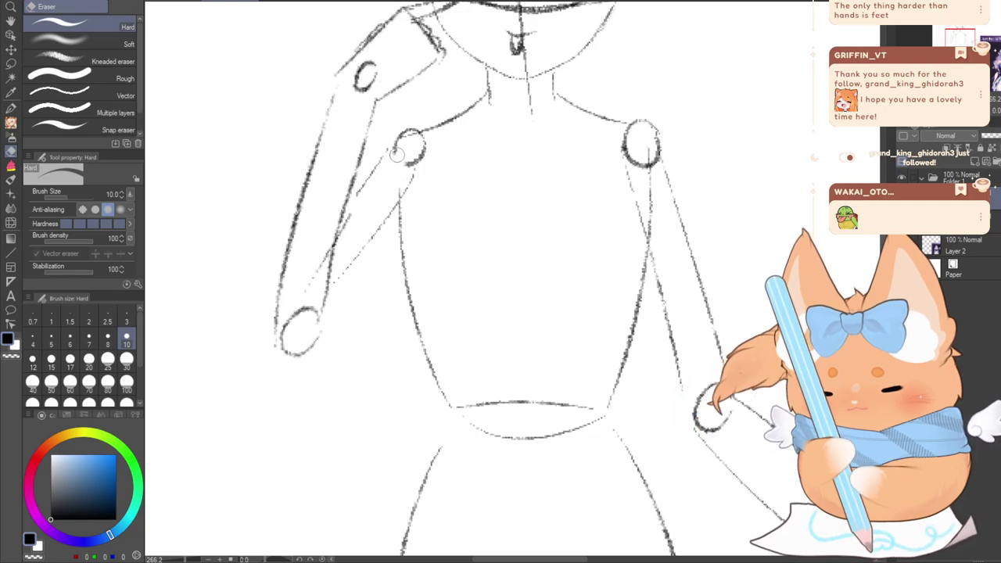
mouse_move(393, 164)
mouse_down()
mouse_move(428, 148)
mouse_move(396, 168)
mouse_up()
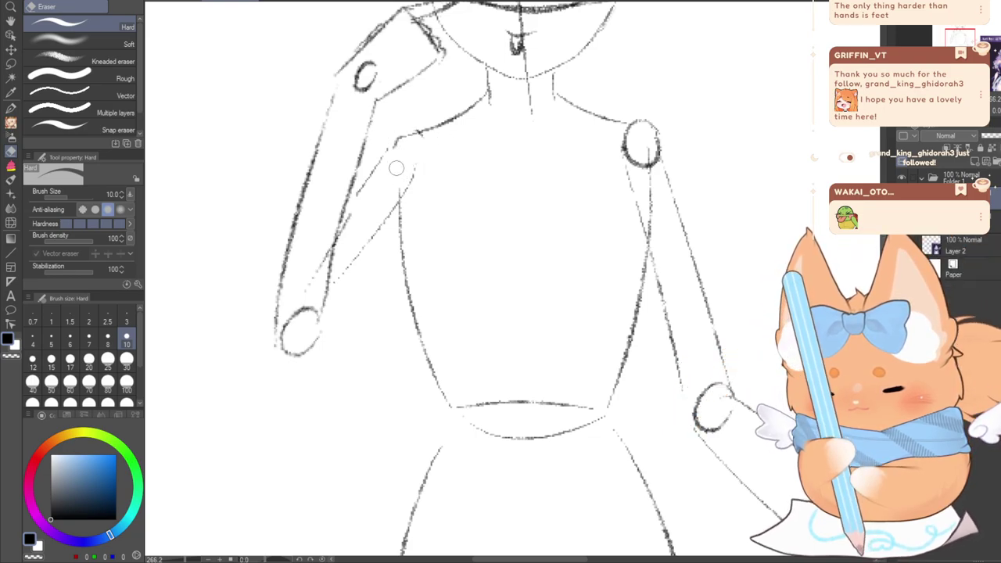
mouse_move(616, 134)
mouse_down()
mouse_move(629, 149)
mouse_move(632, 133)
mouse_move(641, 145)
mouse_up()
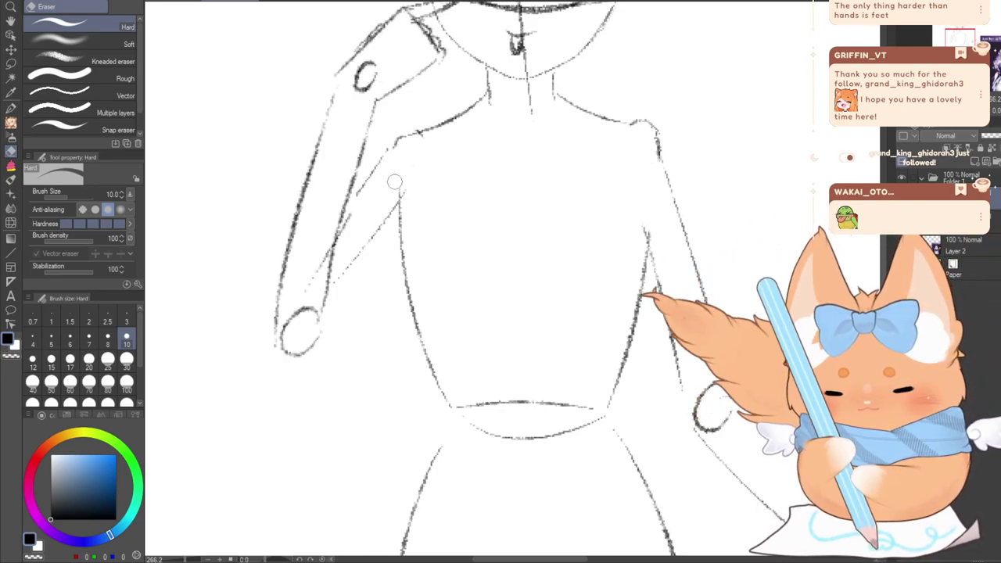
Redraw the lowered arm's inner line from the armpit down to where it meets the side of the torso
click(12, 124)
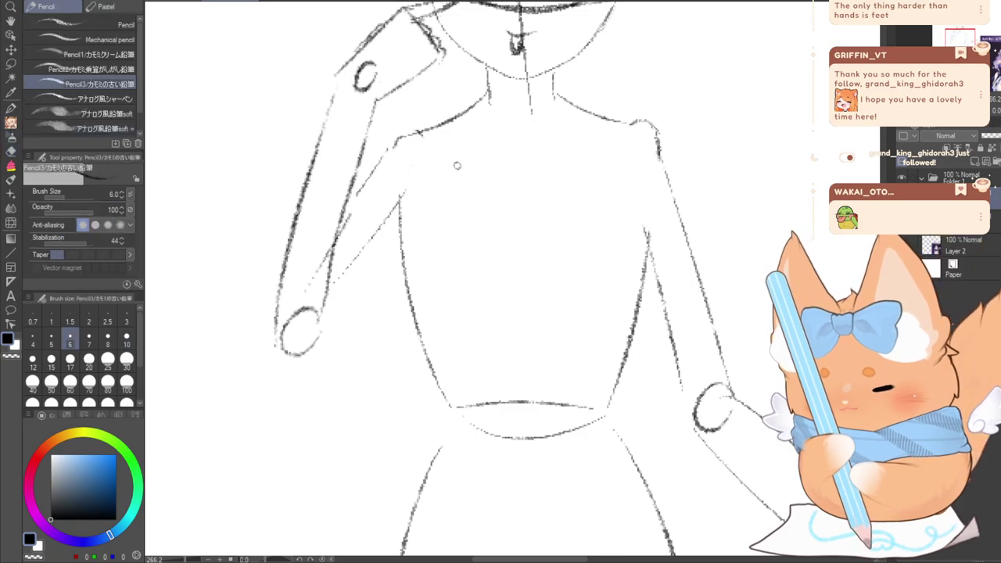
drag(644, 213, 661, 276)
key(ctrl+z)
key(ctrl+z)
drag(632, 194, 654, 262)
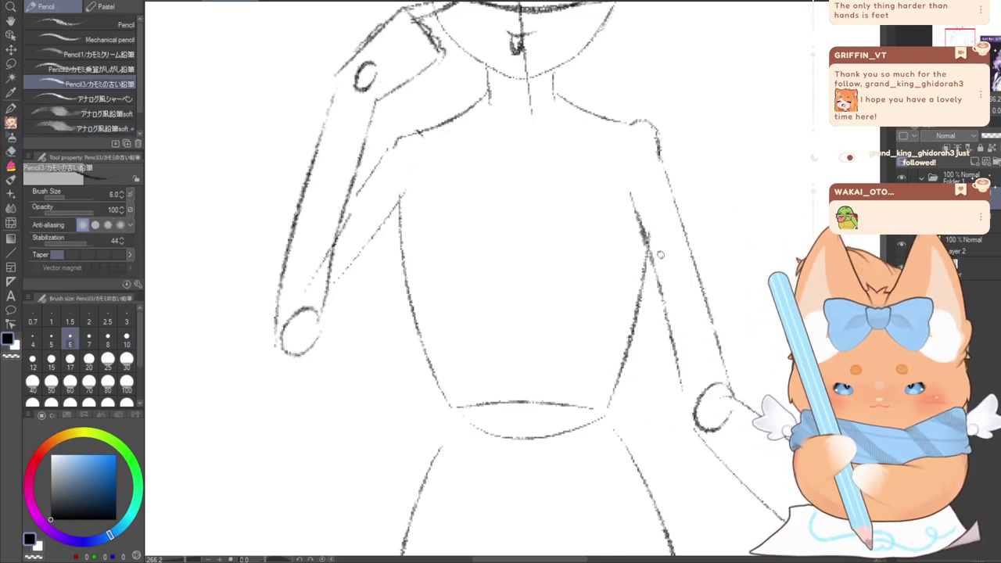
Erase the lowered arm's outer upper line and redraw it as a smooth curve from the shoulder slope to the elbow
key(e)
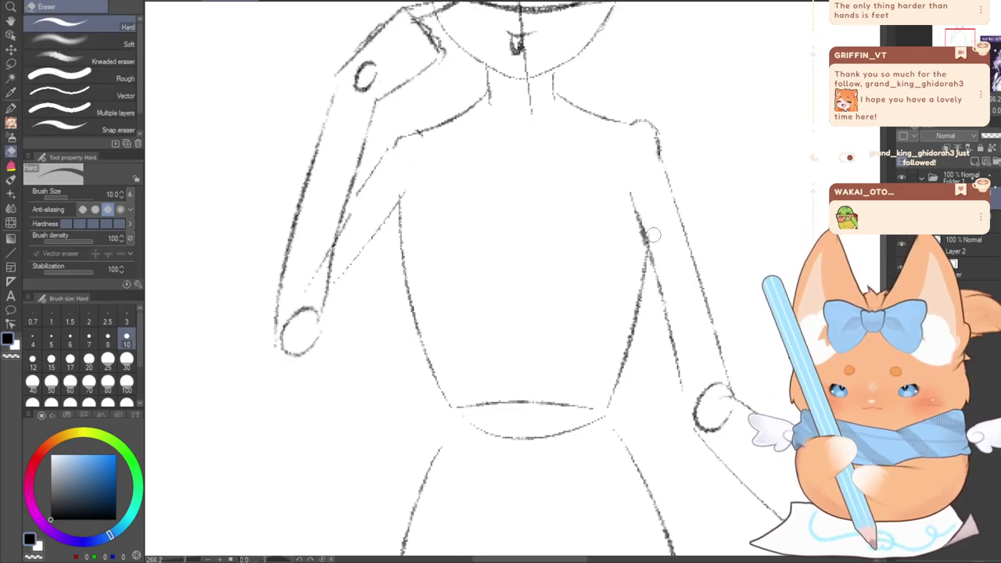
drag(651, 129, 690, 262)
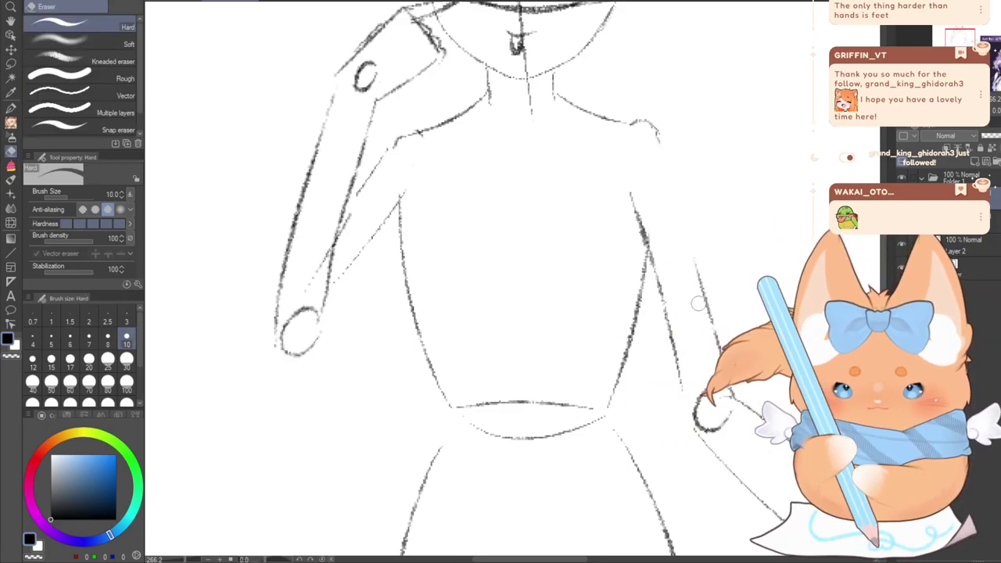
click(11, 110)
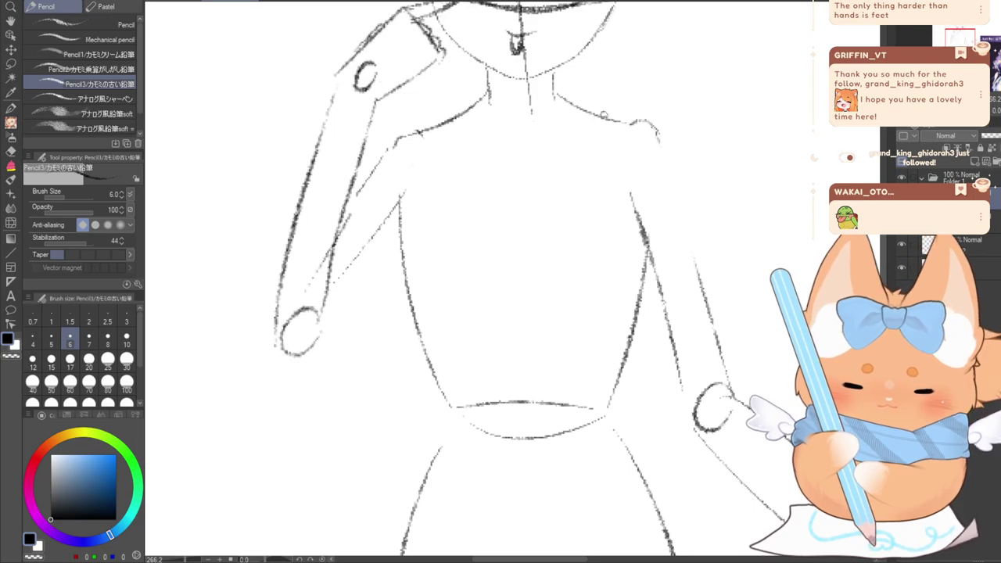
mouse_move(648, 128)
mouse_down()
mouse_move(687, 208)
mouse_move(723, 350)
mouse_up()
key(ctrl+z)
mouse_move(615, 120)
mouse_down()
mouse_move(659, 135)
mouse_move(723, 343)
mouse_up()
key(ctrl+z)
key(ctrl+z)
key(ctrl+z)
drag(661, 139, 721, 368)
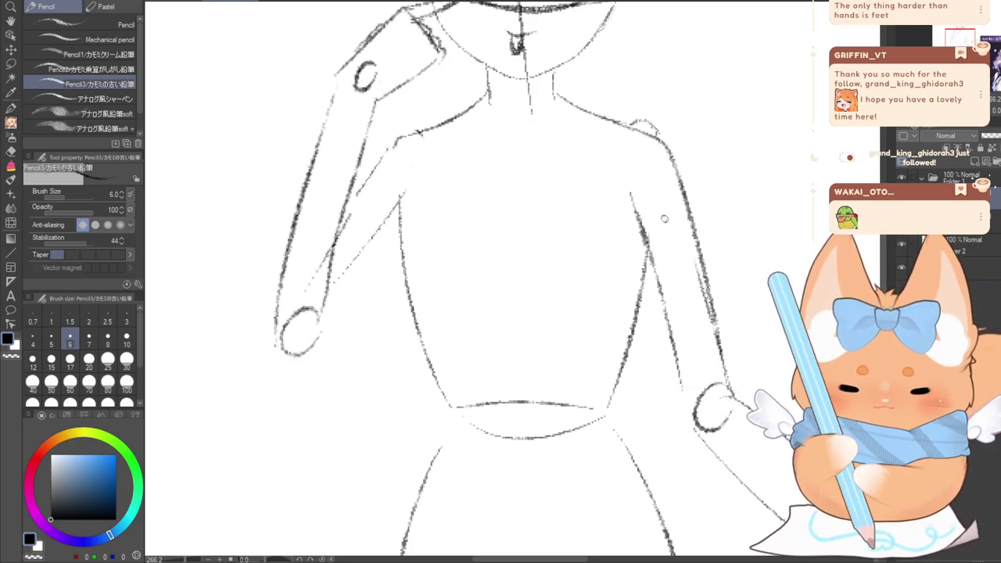
Redraw the lowered arm's inner line from armpit to elbow and erase the old guide line beside it
drag(637, 201, 677, 391)
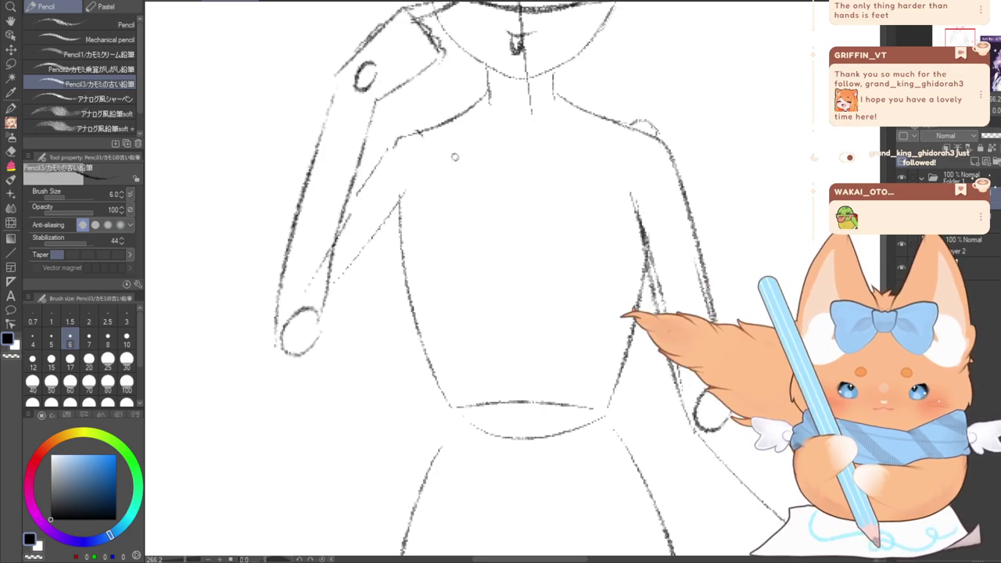
key(e)
drag(630, 193, 685, 386)
key(ctrl+z)
drag(651, 232, 679, 374)
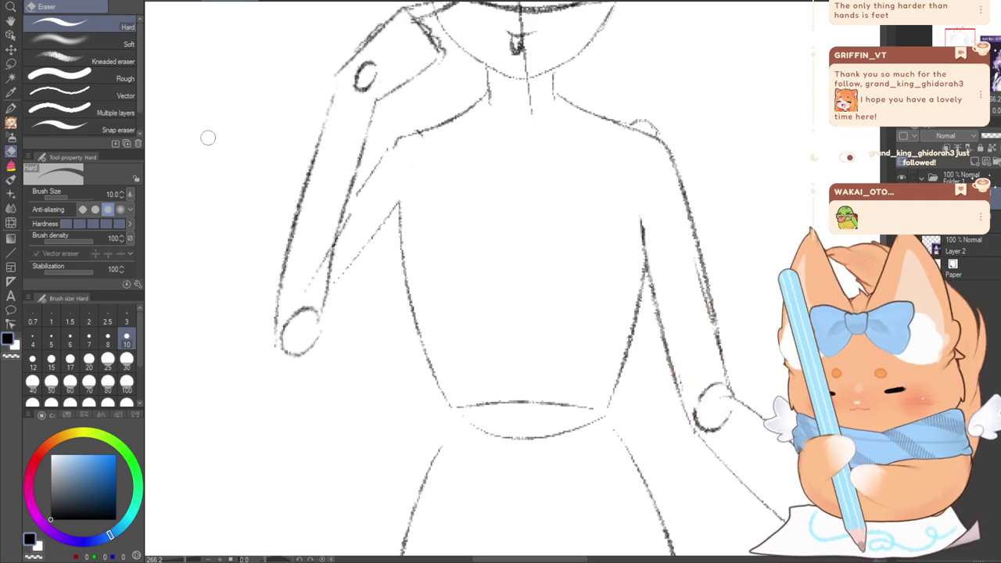
Redraw the underside of the raised upper arm from armpit to elbow and erase the old guide lines around it
key(p)
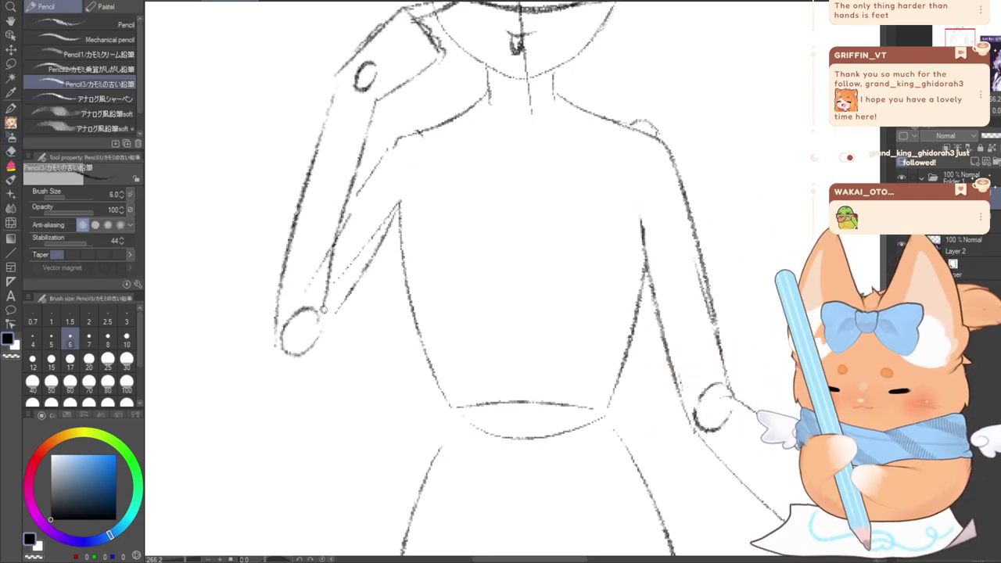
drag(399, 221, 321, 336)
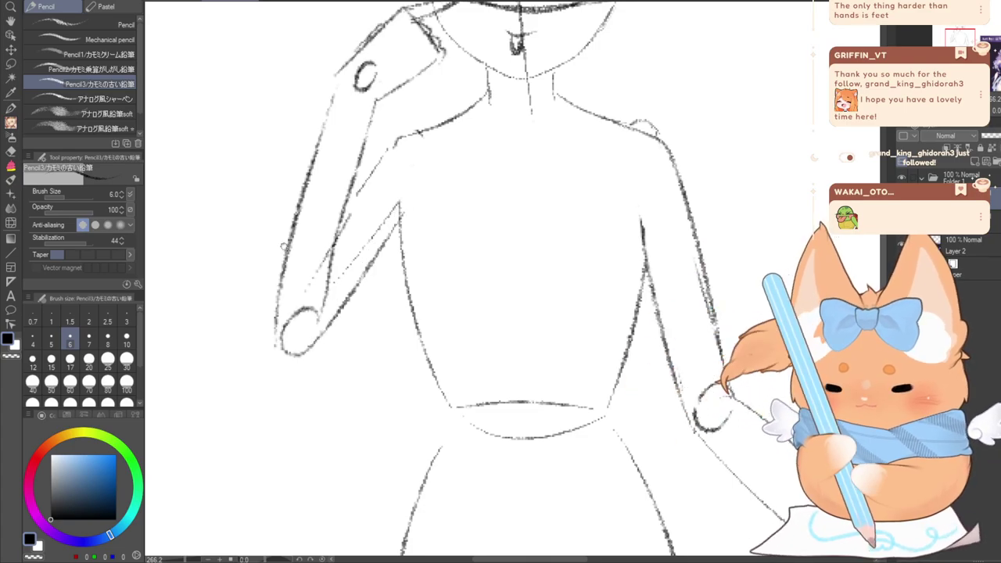
key(e)
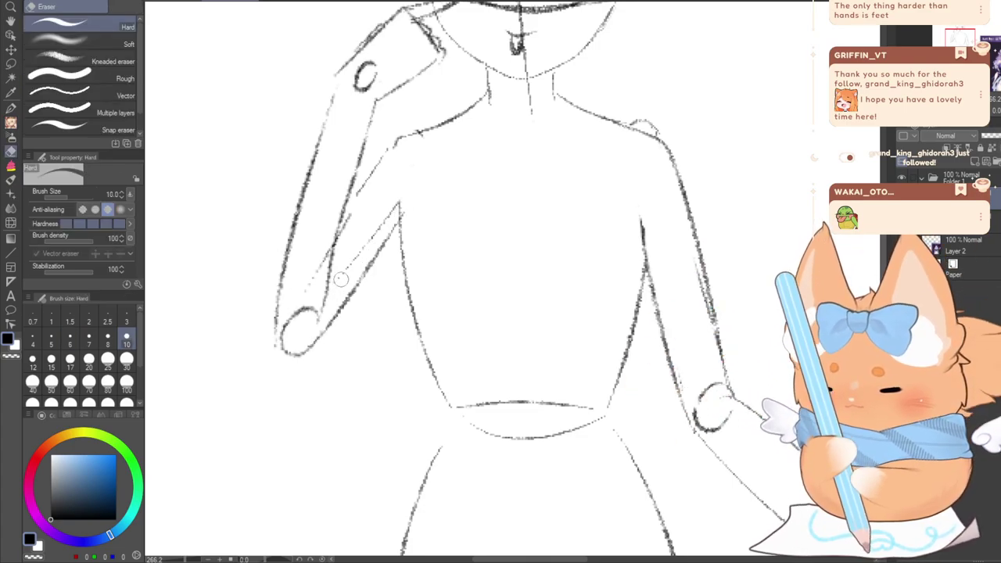
drag(337, 278, 426, 171)
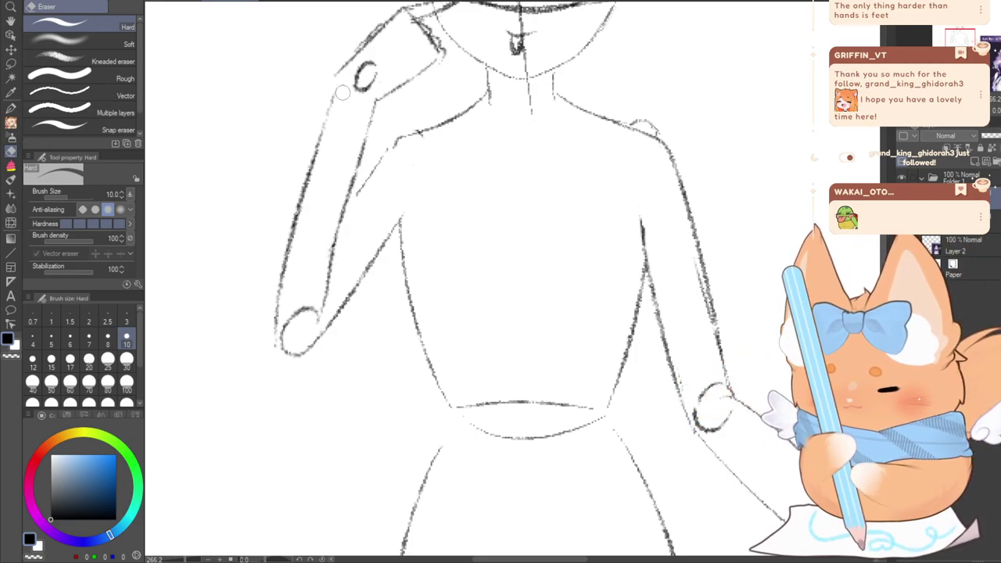
Erase the raised arm's wrist circle and the stray shoulder marks, and redraw the shoulder curve running into the raised arm
mouse_move(342, 93)
mouse_down()
mouse_move(378, 58)
mouse_move(345, 111)
mouse_move(367, 86)
mouse_up()
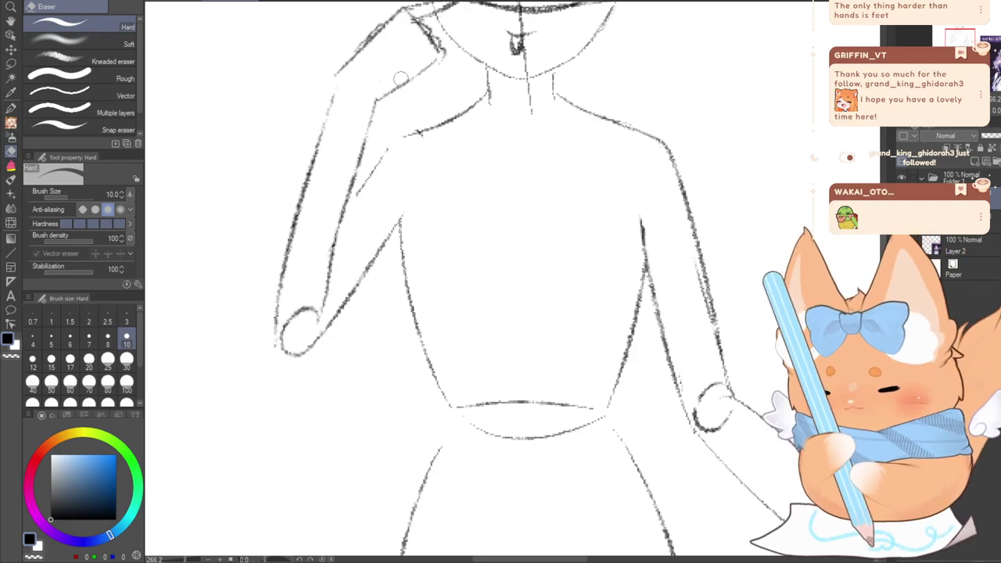
key(p)
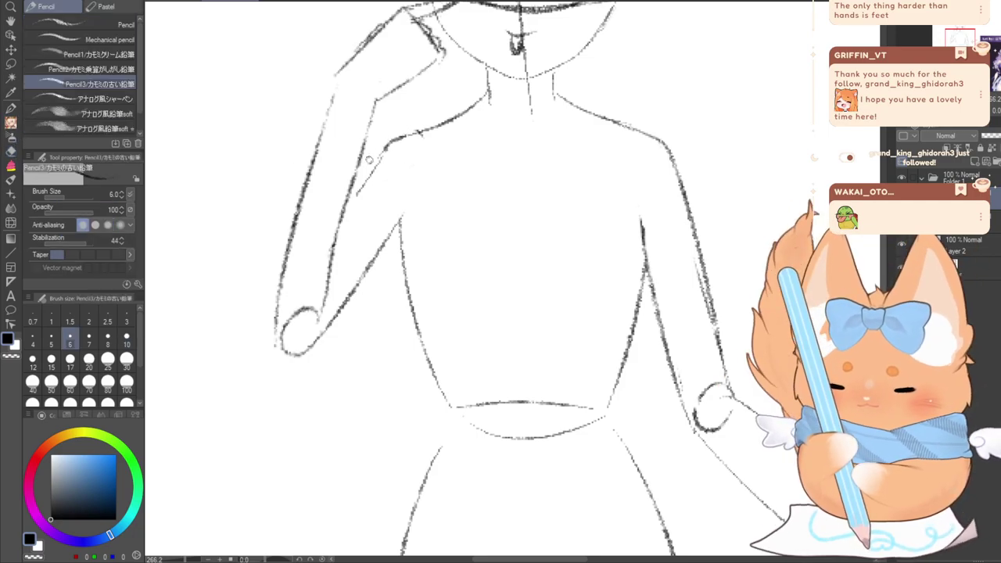
key(ctrl+z)
mouse_move(415, 134)
mouse_down()
mouse_move(385, 147)
mouse_move(377, 165)
mouse_up()
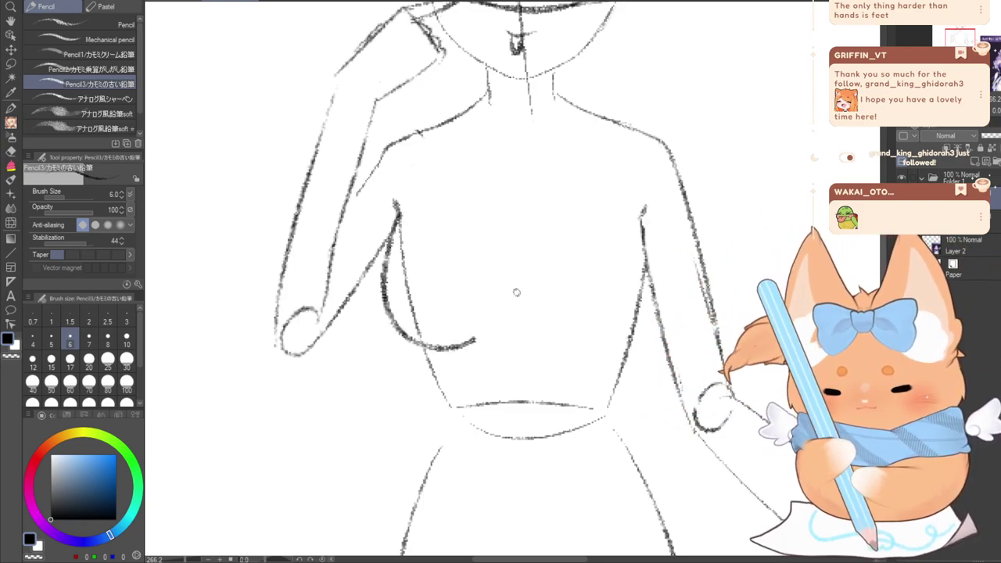
Sketch the chest as two rounded curves from the armpits meeting at the torso's centre, redoing the first curve until it fits
mouse_move(397, 207)
mouse_down()
mouse_move(414, 354)
mouse_move(525, 277)
mouse_up()
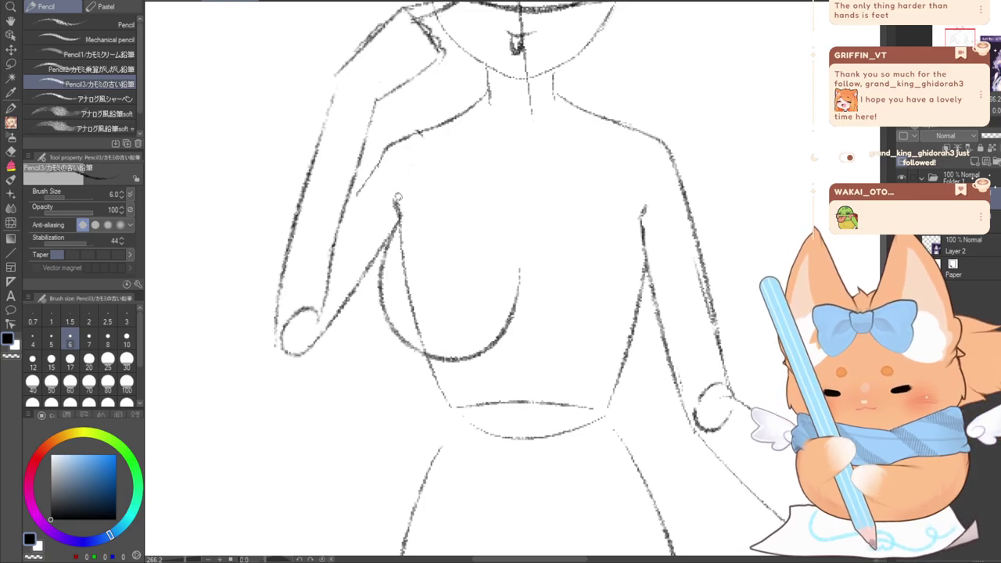
key(ctrl+z)
mouse_move(387, 247)
mouse_down()
mouse_move(440, 355)
mouse_move(516, 258)
mouse_up()
key(ctrl+z)
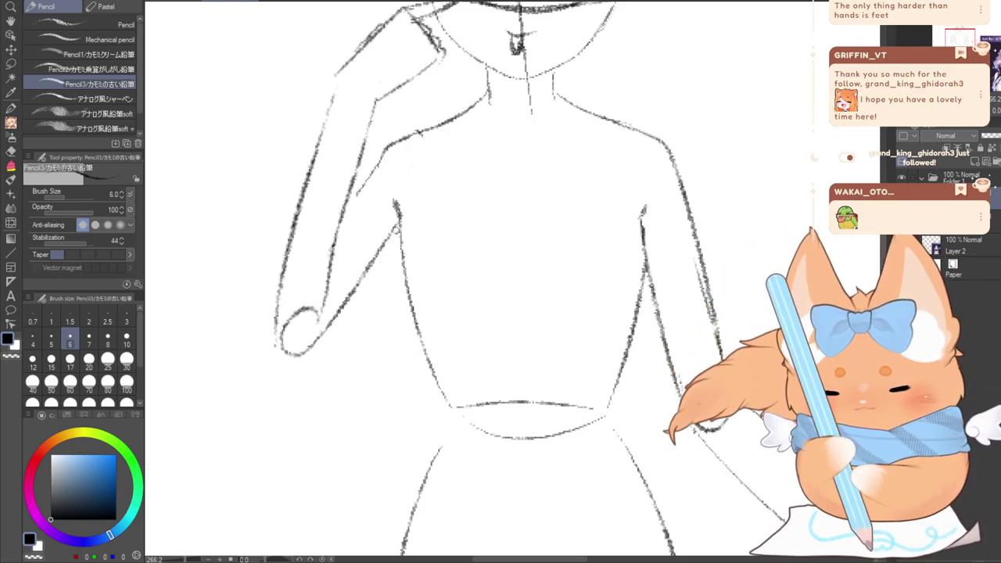
mouse_move(393, 229)
mouse_down()
mouse_move(521, 293)
mouse_move(486, 342)
mouse_up()
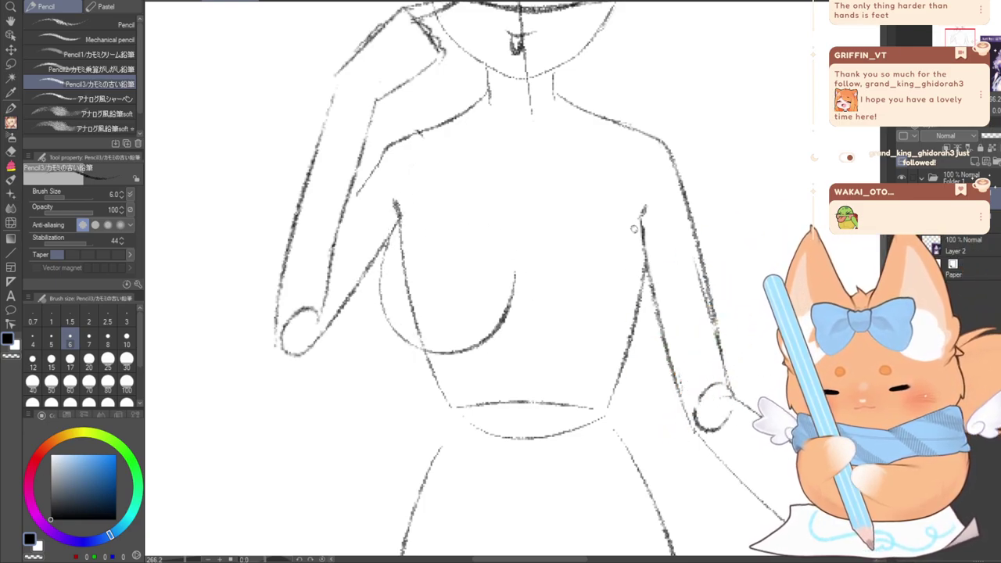
mouse_move(640, 221)
mouse_down()
mouse_move(577, 361)
mouse_move(515, 311)
mouse_up()
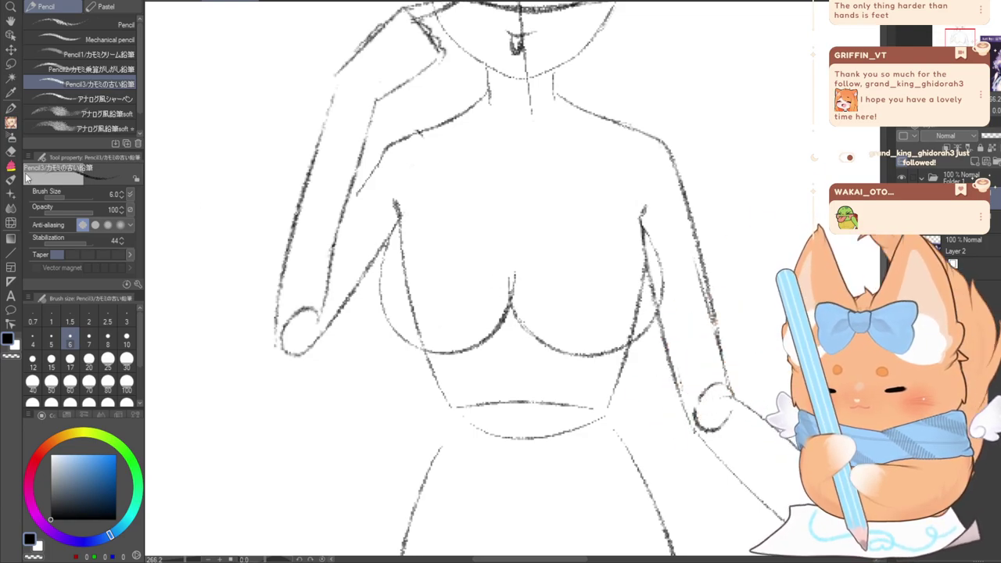
Erase the torso side lines and the inner arm line that run through the chest curves
key(e)
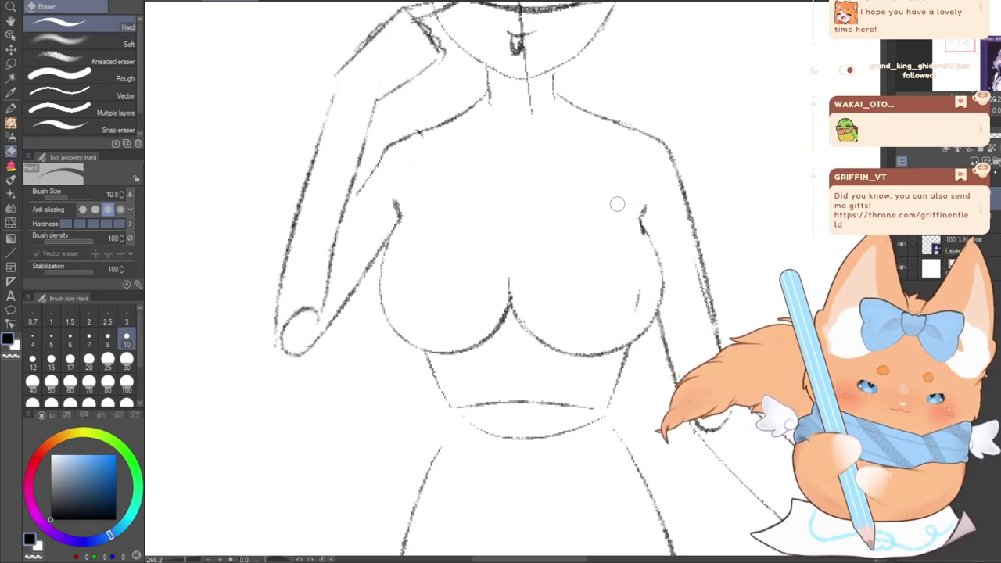
drag(639, 290, 635, 313)
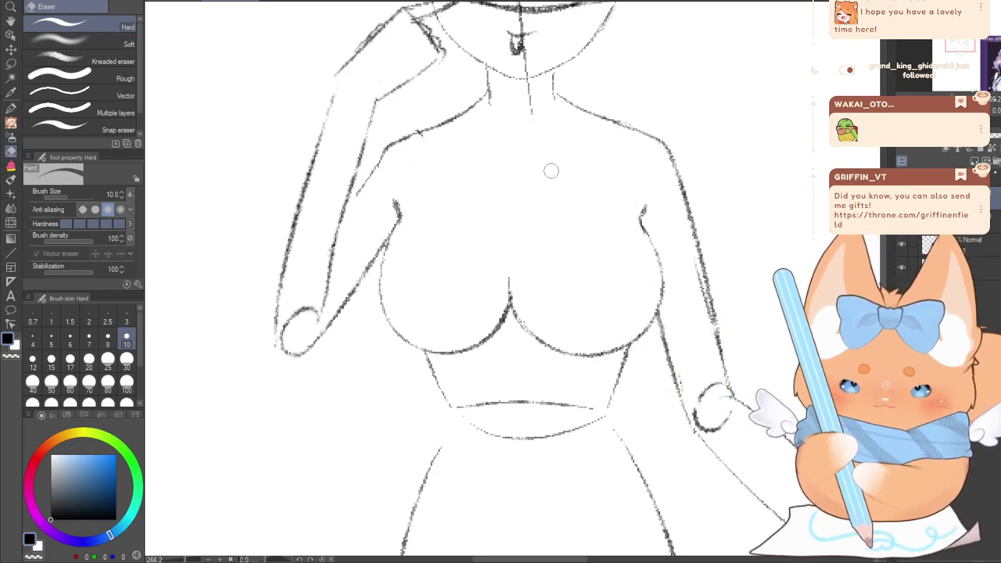
click(12, 124)
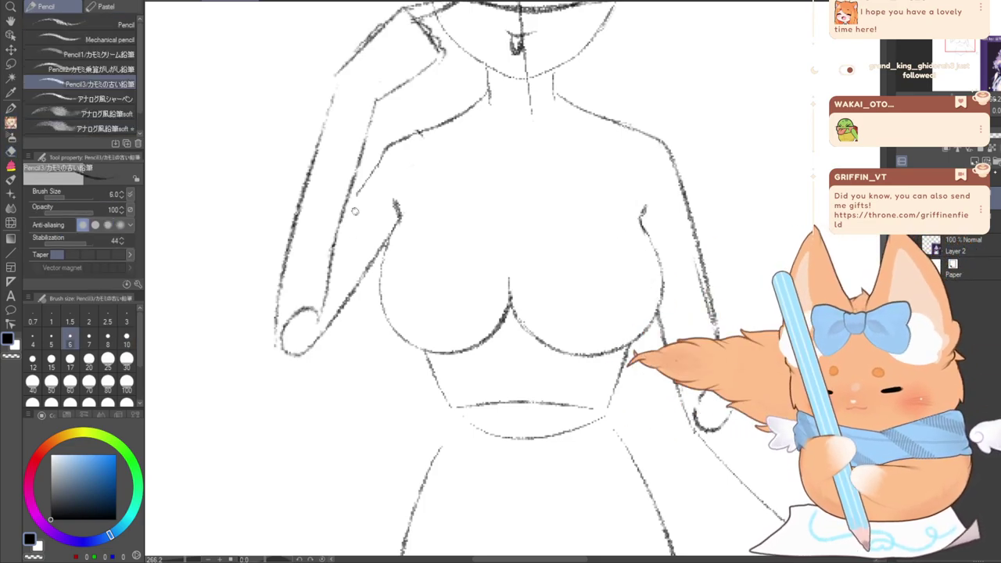
Erase the two curved waist guide lines between the rib cage and the hips
drag(953, 44, 955, 55)
key(e)
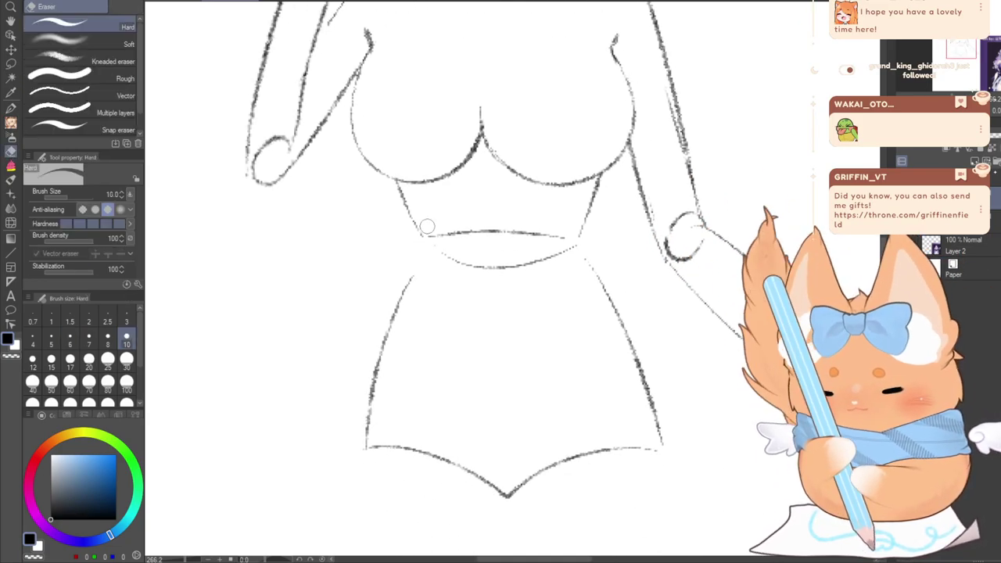
mouse_move(426, 227)
mouse_down()
mouse_move(438, 253)
mouse_move(445, 235)
mouse_move(522, 231)
mouse_move(581, 254)
mouse_up()
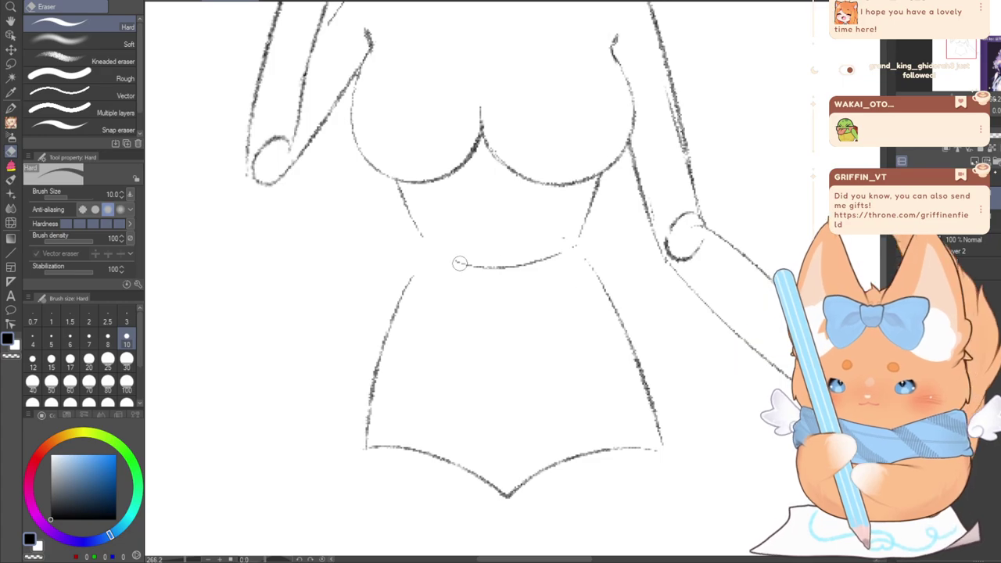
mouse_move(459, 263)
mouse_down()
mouse_move(502, 268)
mouse_move(570, 248)
mouse_up()
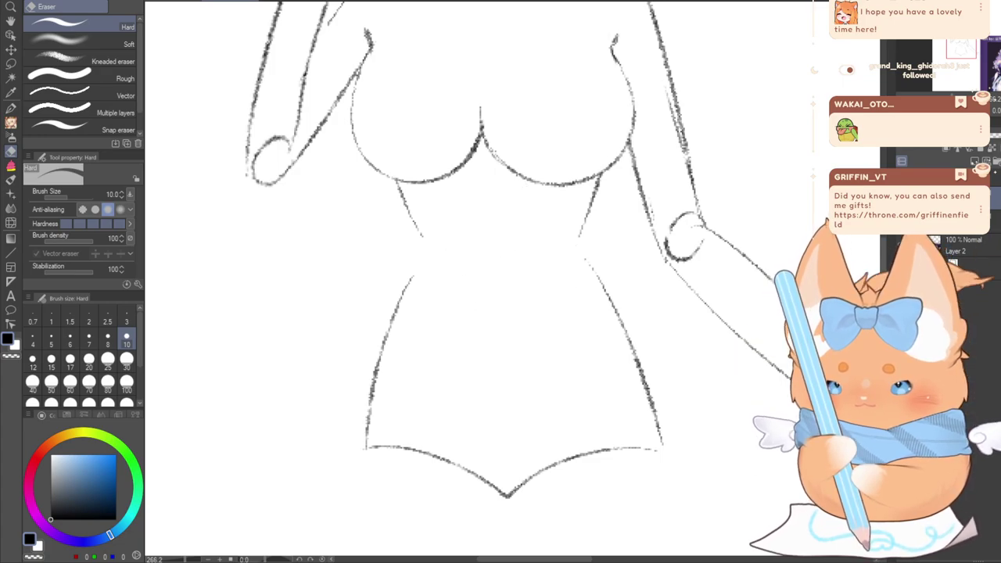
mouse_move(957, 51)
mouse_down()
mouse_move(958, 63)
mouse_move(956, 49)
mouse_up()
click(11, 122)
scroll(327, 284, down, 3)
scroll(333, 303, down, 1)
scroll(396, 343, down, 3)
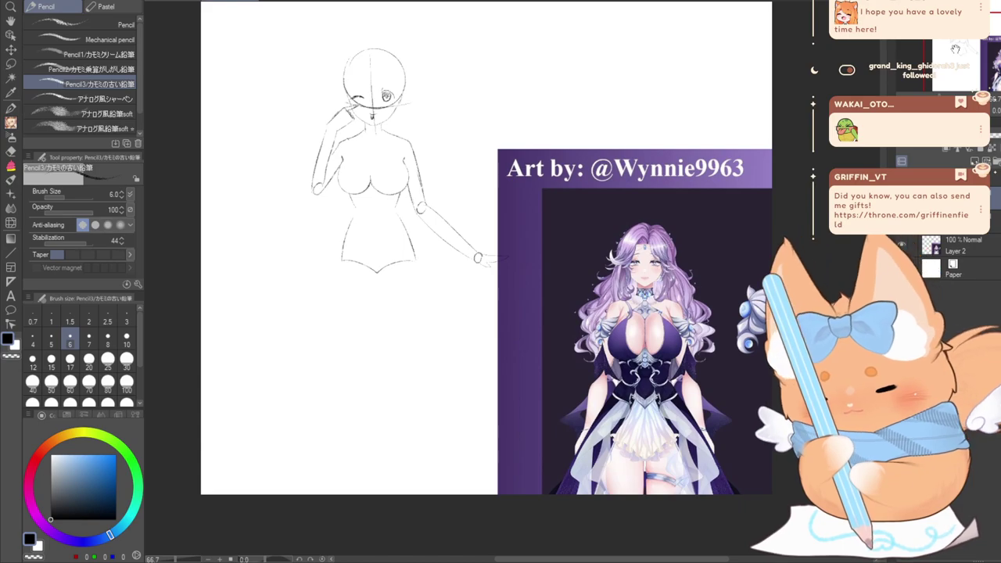
key(ctrl+t)
drag(346, 245, 327, 410)
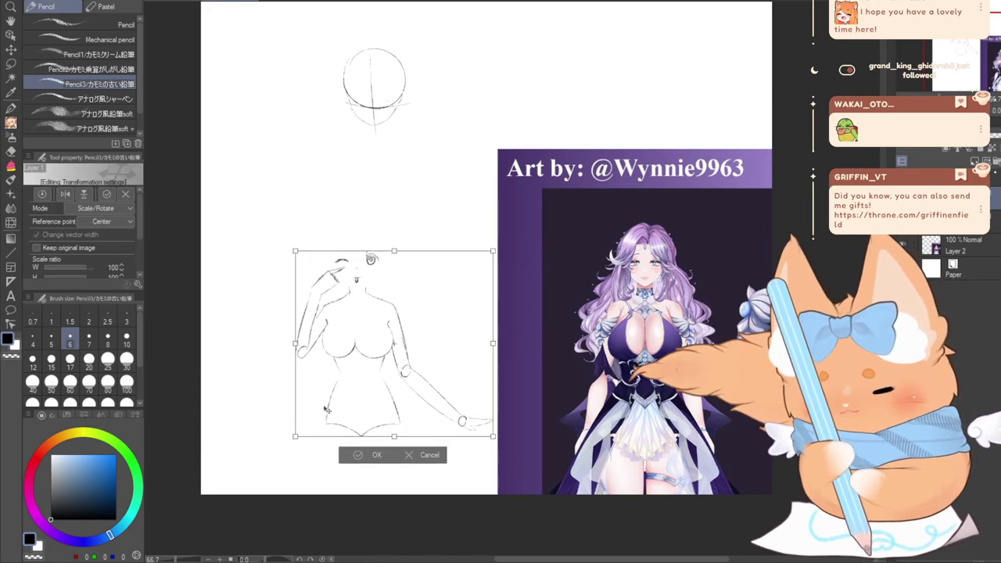
key(ctrl+z)
click(441, 295)
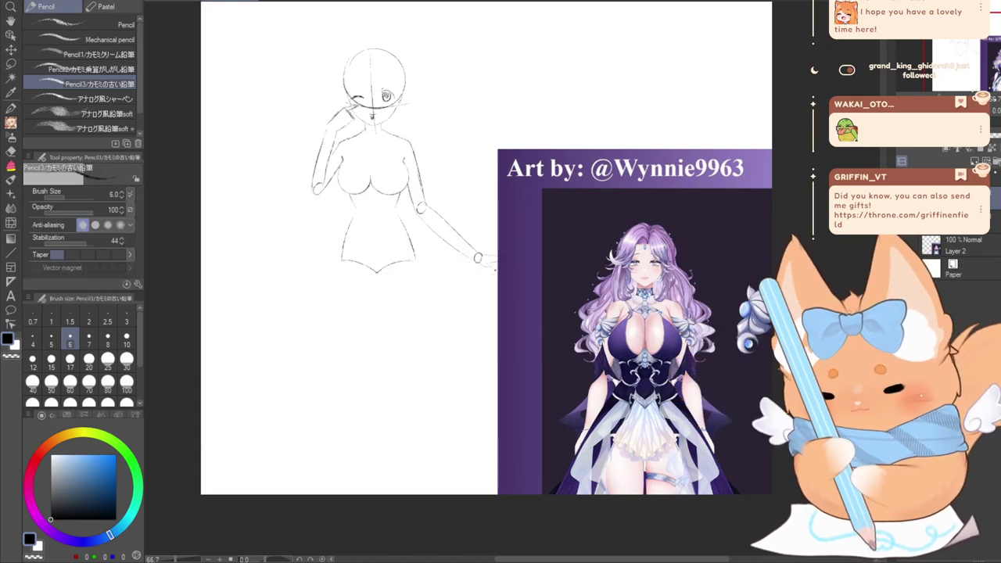
Select the sketch layers together, scale the whole figure to about 121%, and move it lower in the blank area beside the reference
click(993, 221)
shift+click(993, 199)
key(ctrl+t)
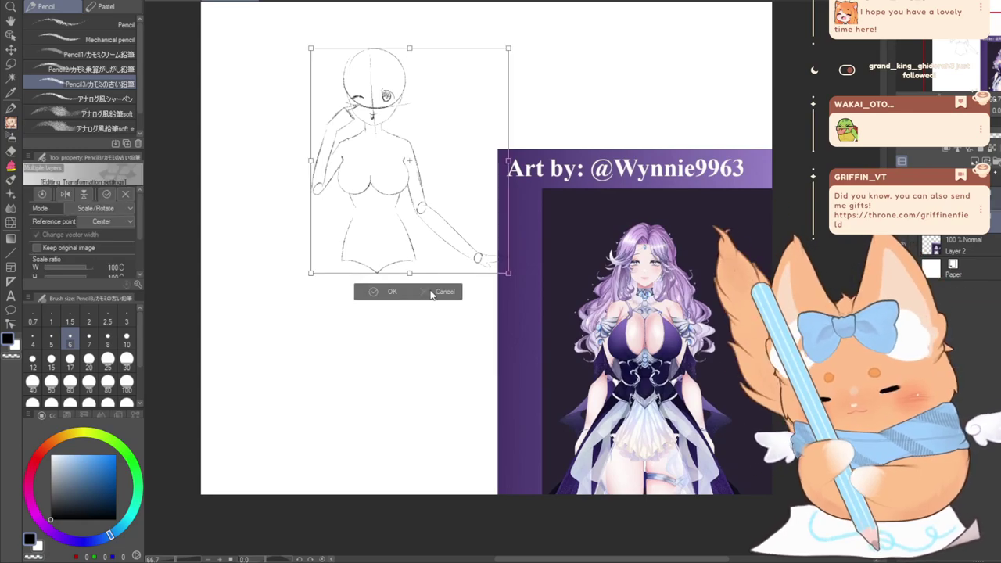
click(432, 293)
key(ctrl+t)
mouse_move(346, 250)
mouse_down()
mouse_move(308, 388)
mouse_move(315, 409)
mouse_up()
drag(280, 208, 214, 159)
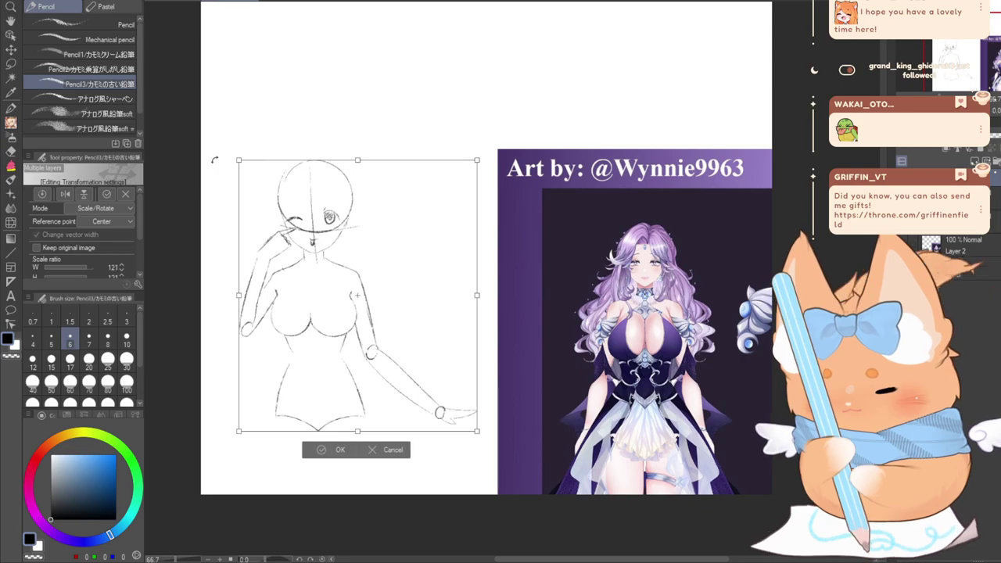
drag(279, 332, 315, 360)
click(365, 479)
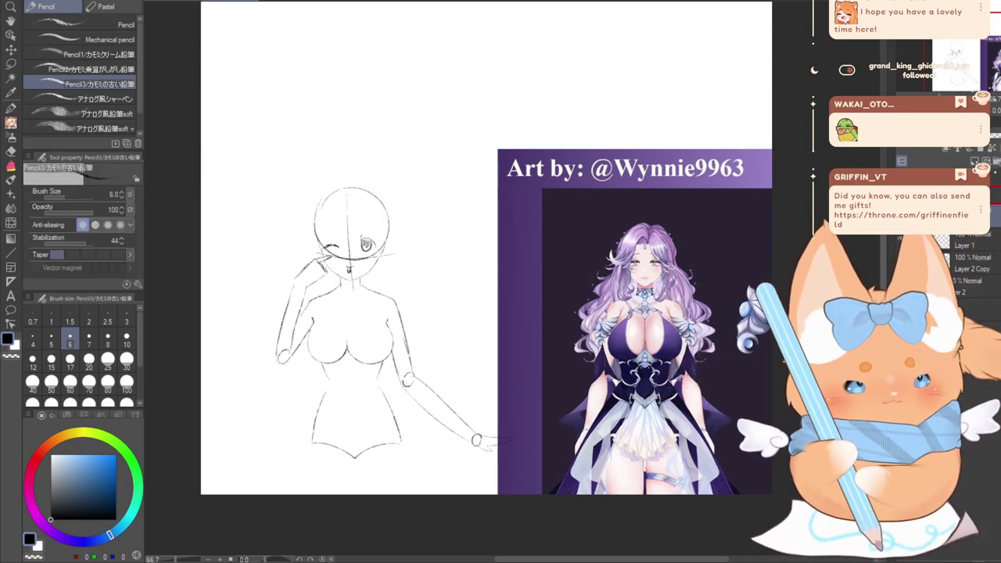
Try to sketch the swept fringe on the winking-eye side, curving from the parting to tips that flick outward past the head
drag(285, 287, 350, 232)
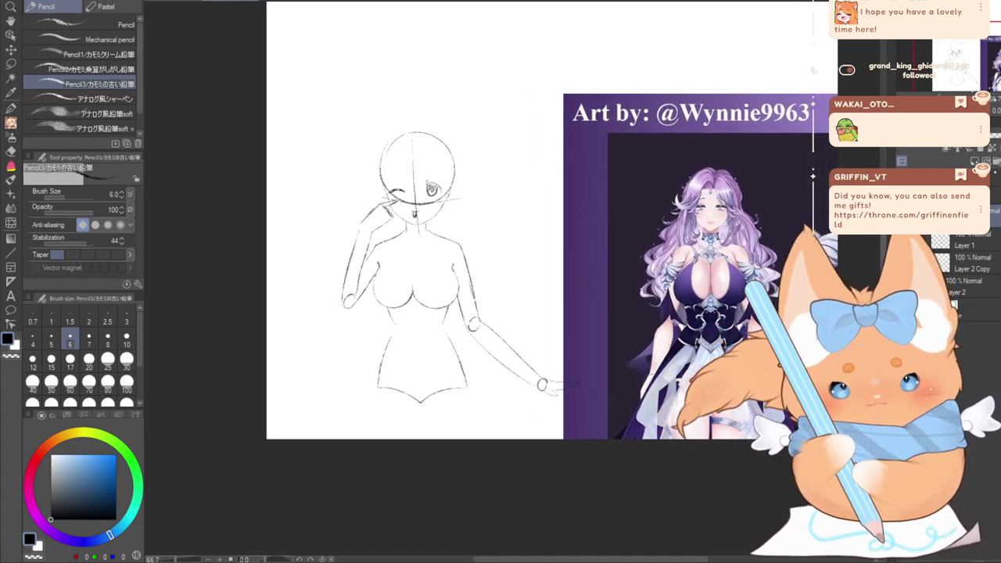
scroll(350, 232, up, 3)
key(ctrl+plus)
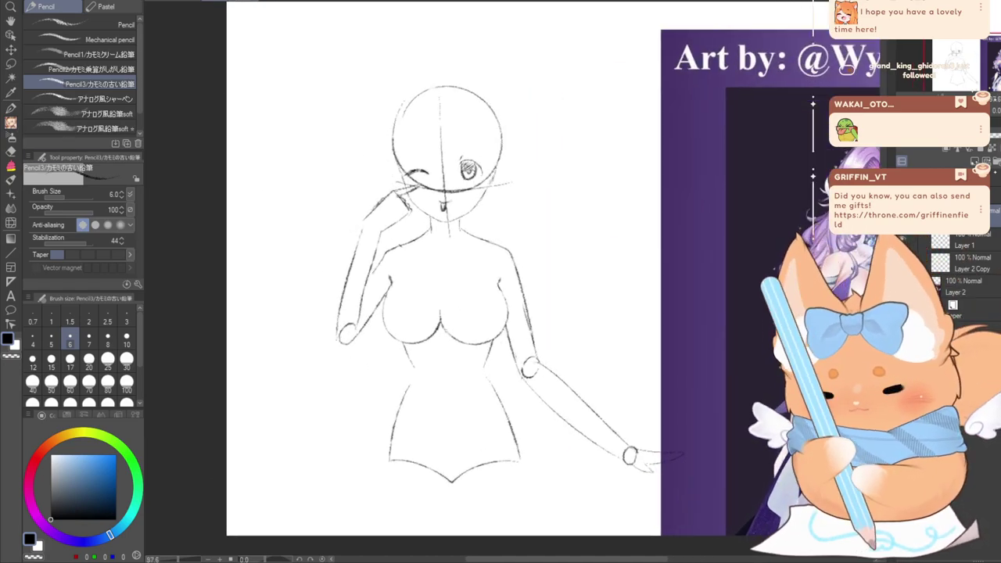
drag(946, 71, 956, 72)
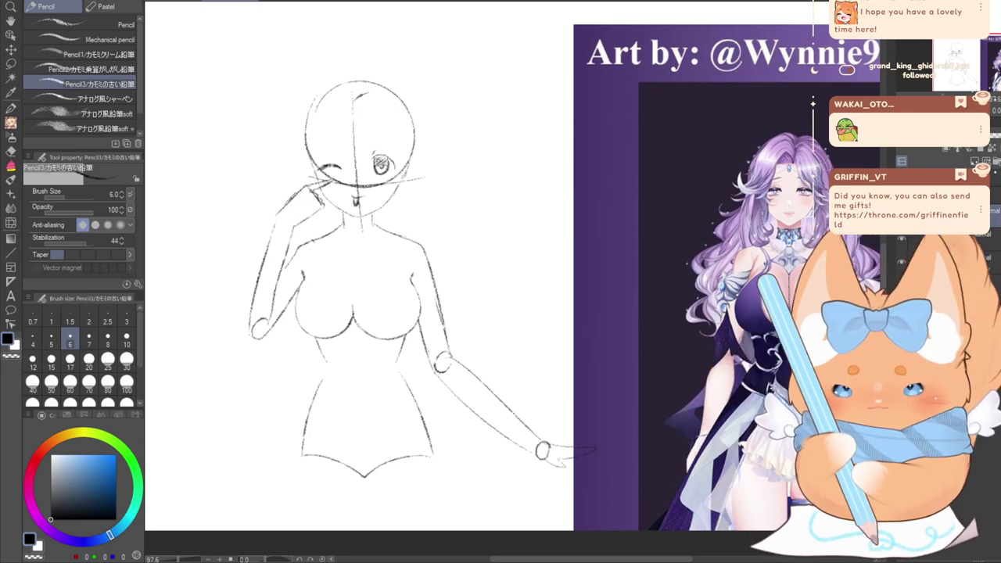
key(ctrl+z)
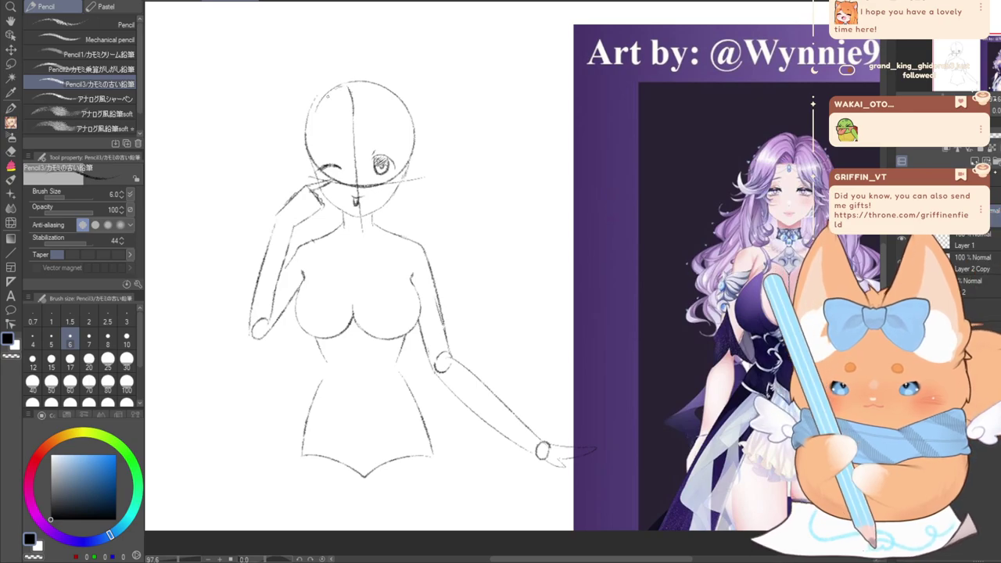
drag(343, 86, 272, 143)
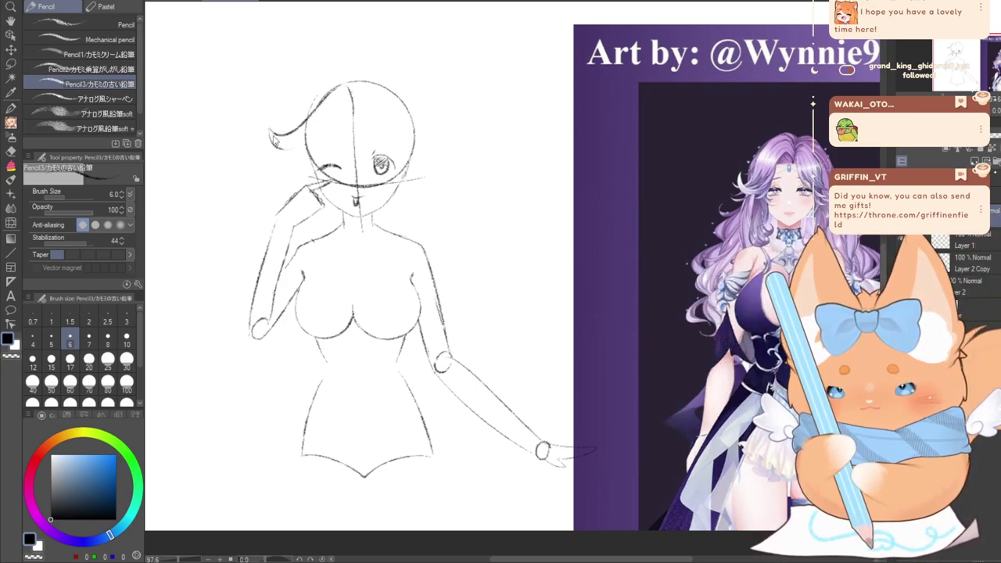
key(ctrl+z)
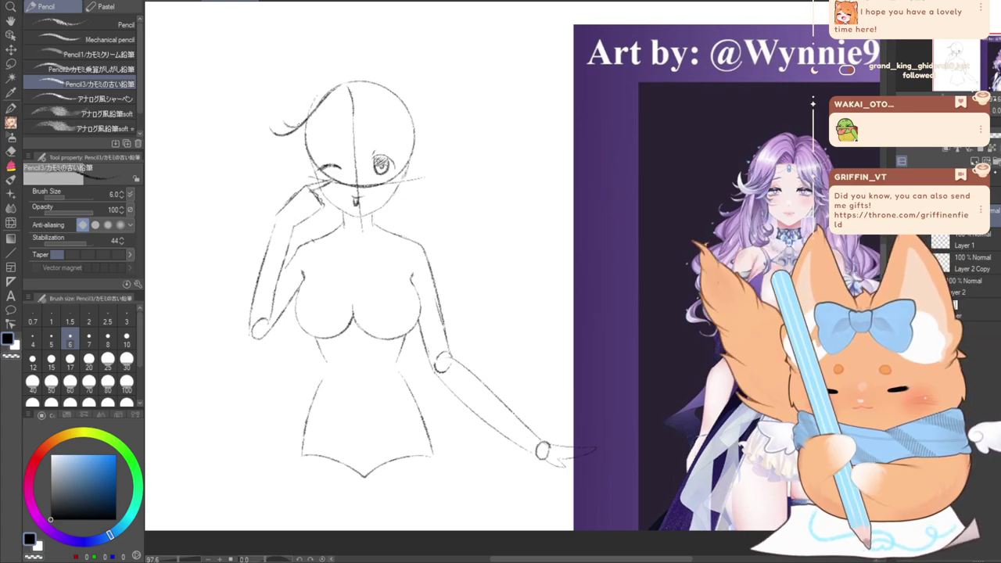
mouse_move(298, 127)
mouse_down()
mouse_move(263, 122)
mouse_move(295, 153)
mouse_up()
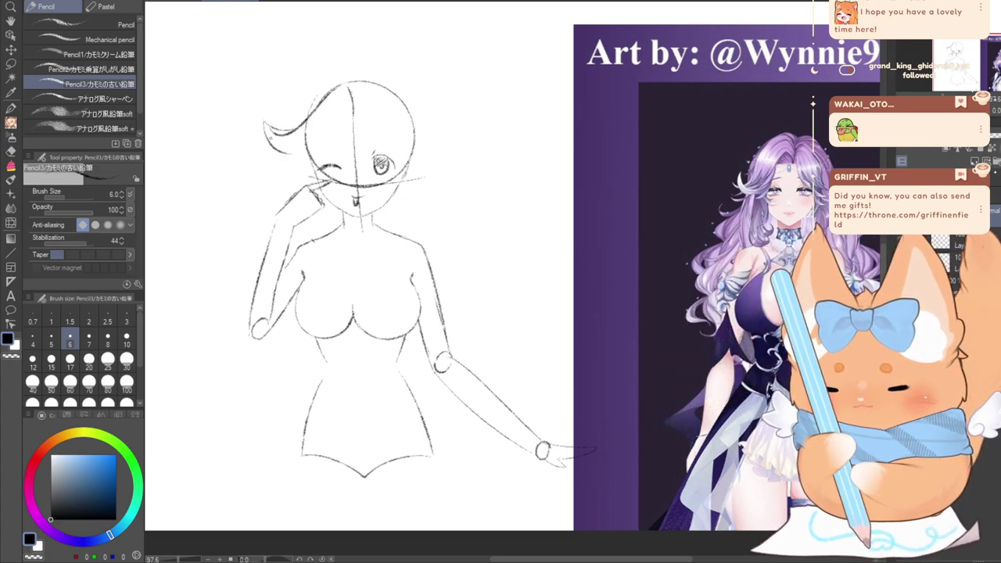
key(ctrl+z)
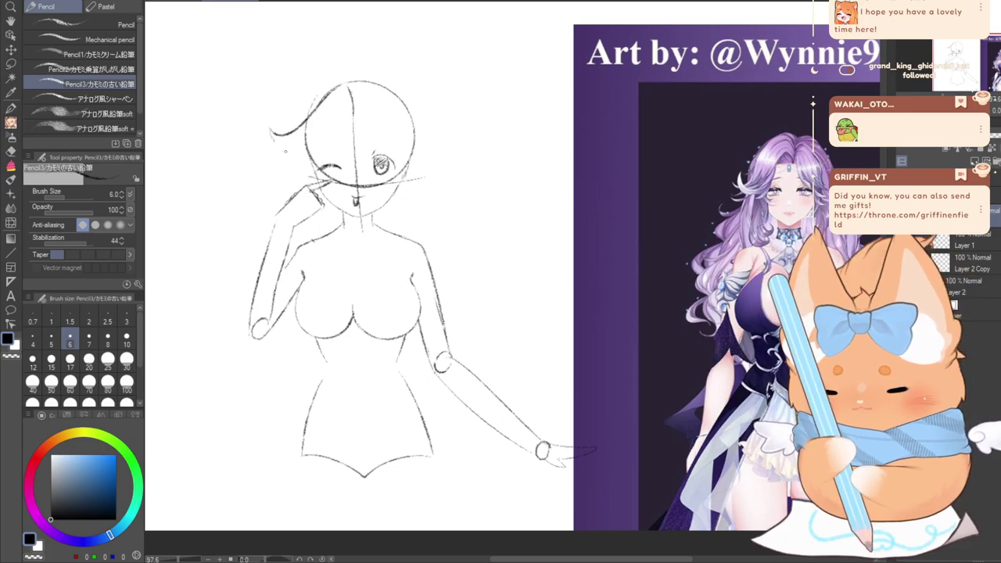
drag(286, 151, 272, 132)
key(ctrl+z)
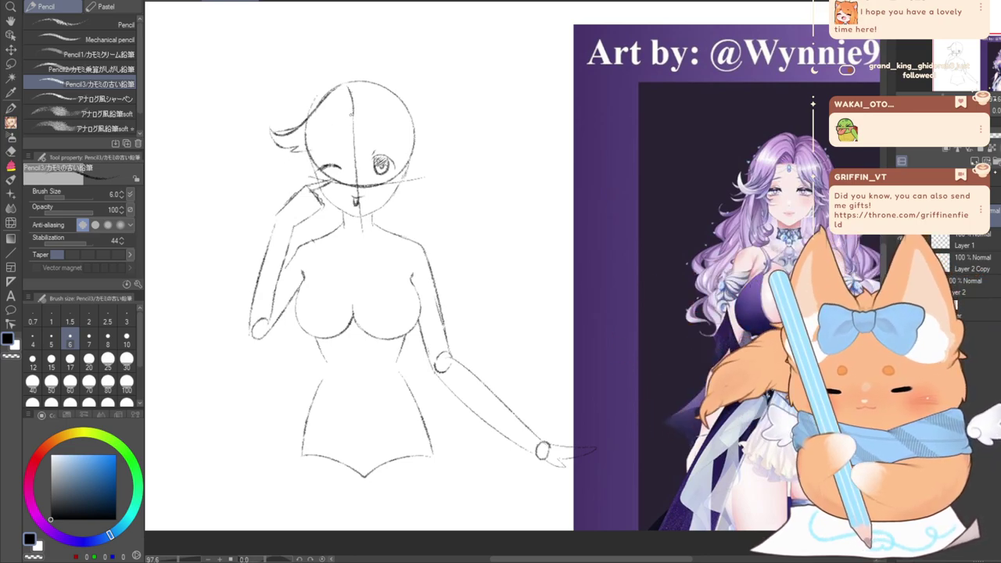
drag(349, 114, 313, 162)
mouse_move(313, 160)
mouse_down()
mouse_move(323, 147)
mouse_move(300, 152)
mouse_up()
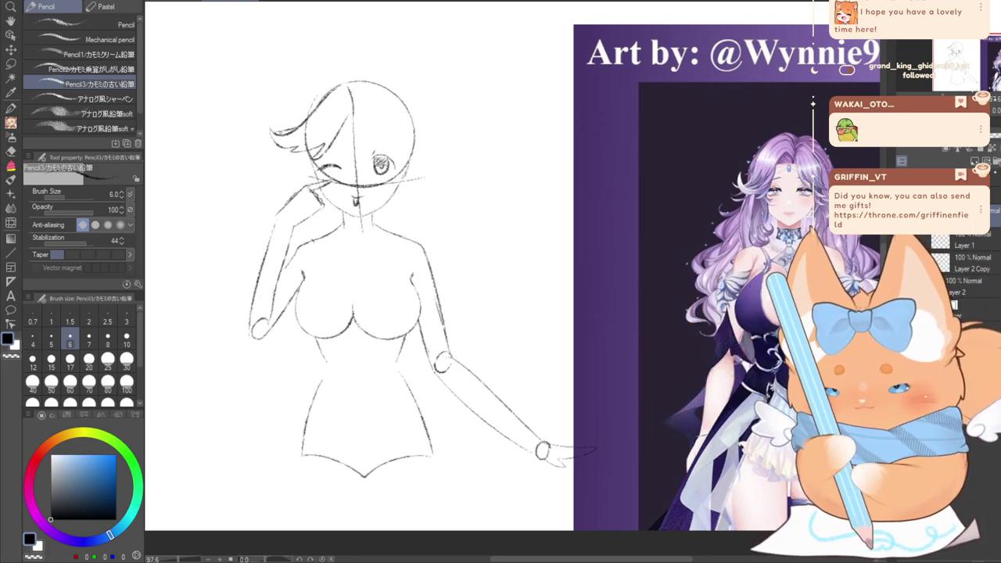
Undo all the fringe strokes on the winking-eye side
key(ctrl+z)
key(ctrl+z)
key(ctrl+z)
key(ctrl+z)
key(ctrl+z)
key(ctrl+z)
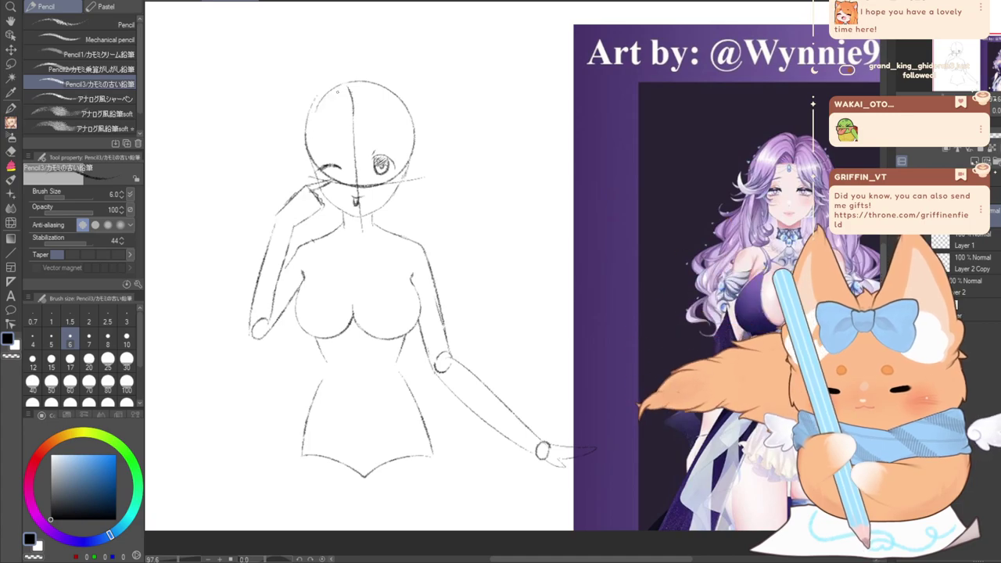
Sketch the winking-eye side fringe sweeping from the parting to outward-flicked tips, and erase the excess dark strokes at the parting
mouse_move(349, 115)
mouse_down()
mouse_move(331, 154)
mouse_move(298, 171)
mouse_up()
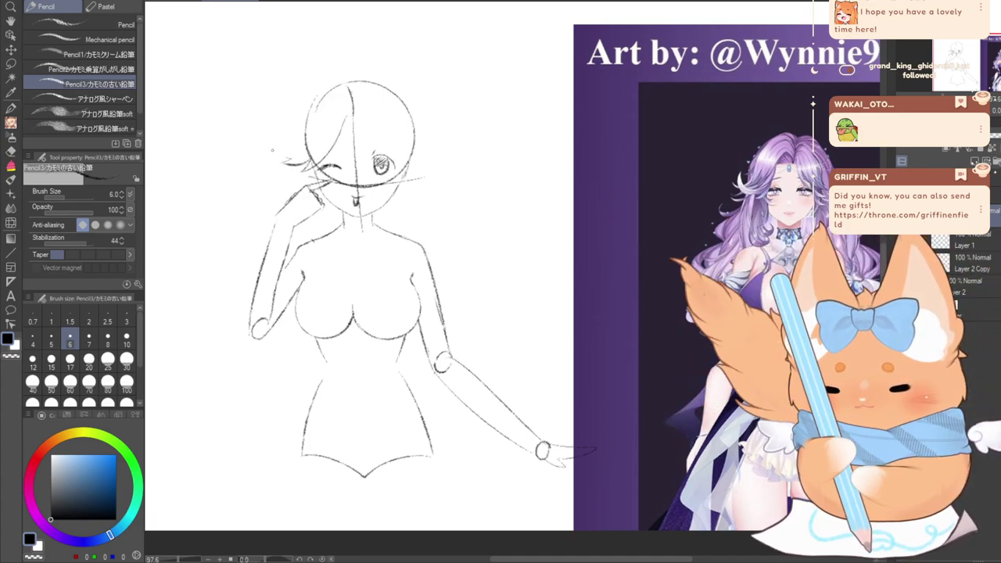
mouse_move(261, 128)
mouse_down()
mouse_move(285, 156)
mouse_move(310, 149)
mouse_move(299, 137)
mouse_move(340, 89)
mouse_move(355, 103)
mouse_up()
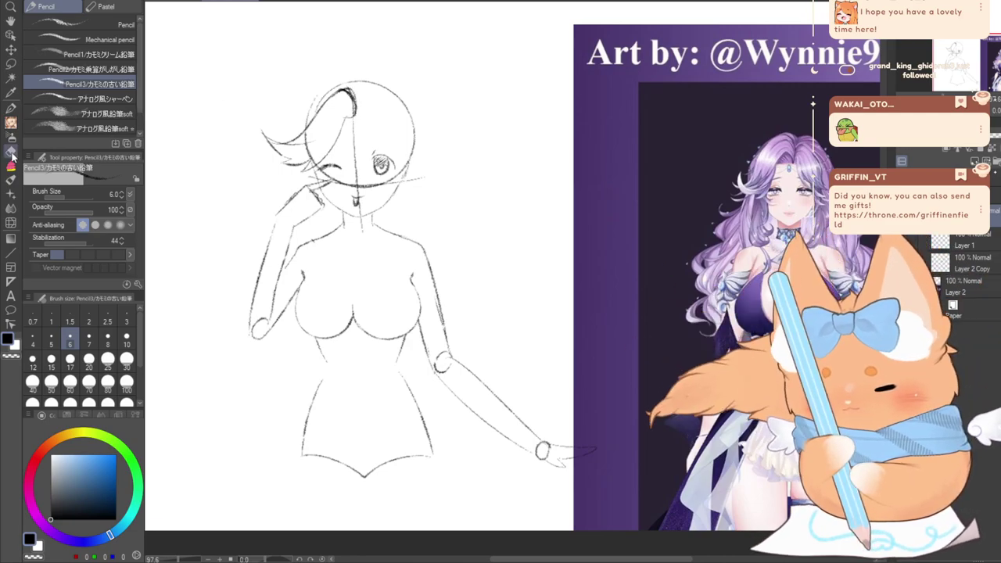
key(e)
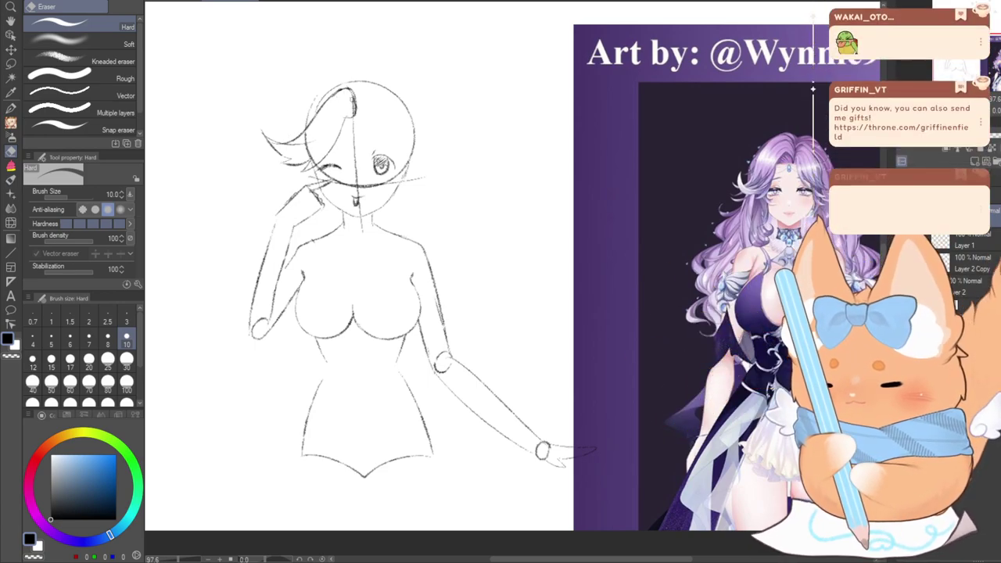
click(9, 123)
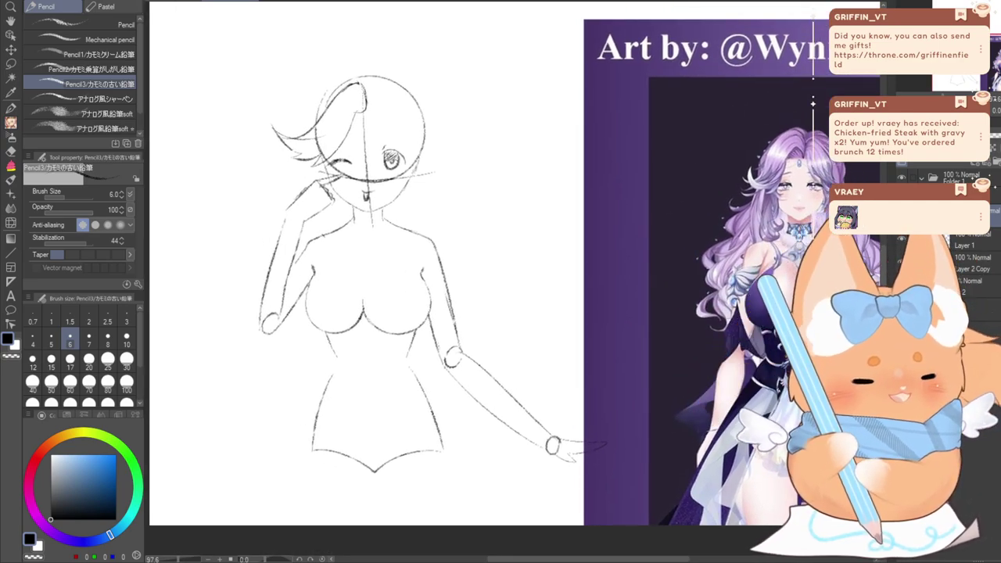
Sketch the opposite fringe from the parting down across the open eye to flicked tips at the head's edge, redoing strokes that do not fit
drag(375, 290, 381, 269)
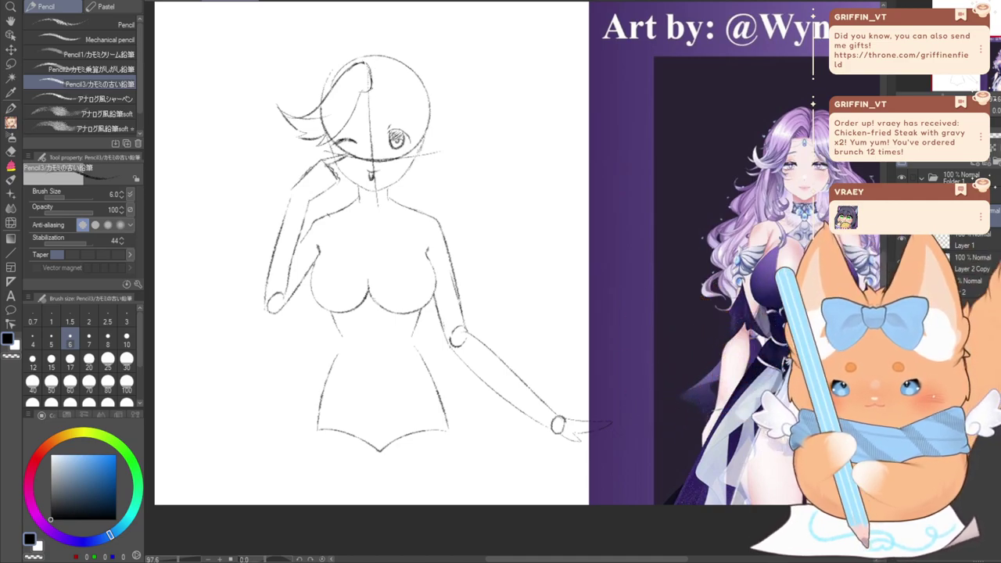
mouse_move(374, 87)
mouse_down()
mouse_move(402, 135)
mouse_move(429, 144)
mouse_move(419, 122)
mouse_move(431, 138)
mouse_up()
key(ctrl+z)
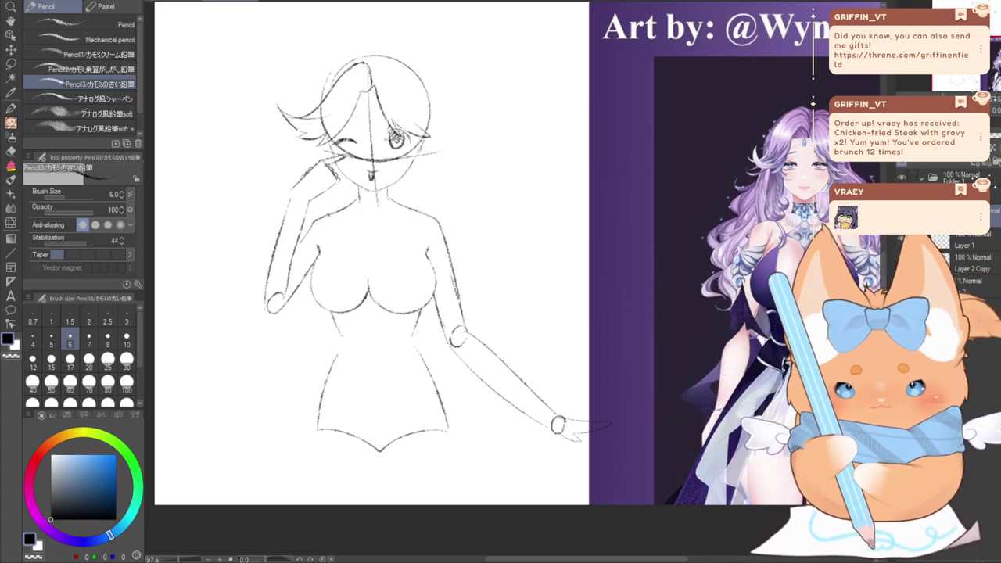
drag(377, 62, 434, 116)
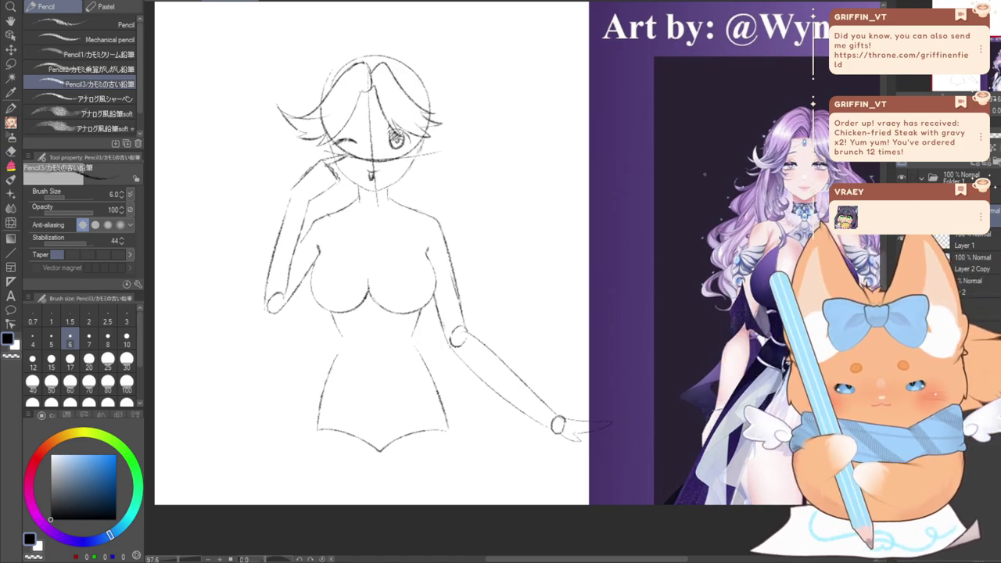
Sketch the long side lock hanging from the open-eye side fringe past the cheek and curling in above the shoulder
mouse_move(413, 145)
mouse_down()
mouse_move(397, 119)
mouse_move(377, 176)
mouse_move(409, 194)
mouse_move(379, 180)
mouse_move(396, 184)
mouse_up()
key(ctrl+z)
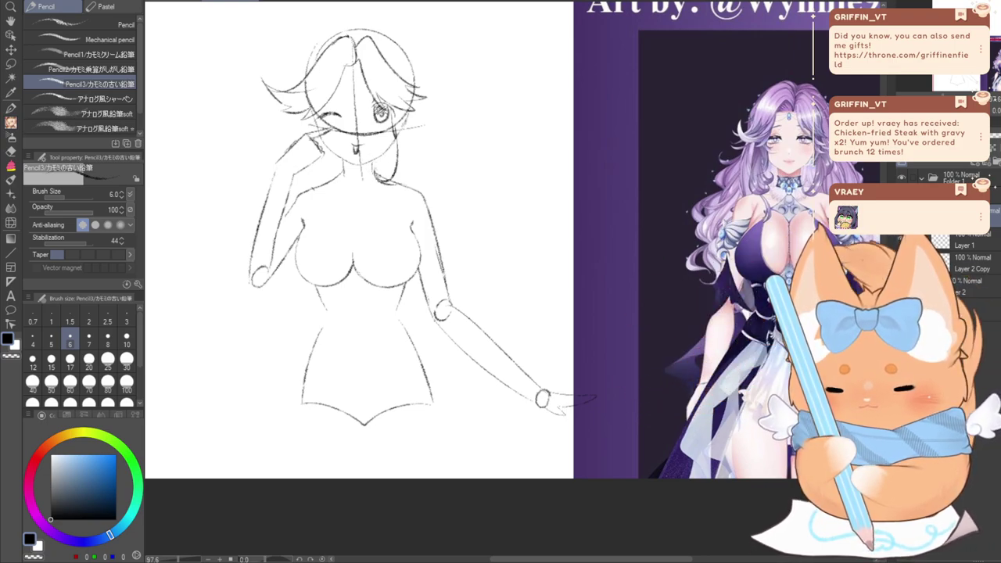
drag(377, 171, 386, 180)
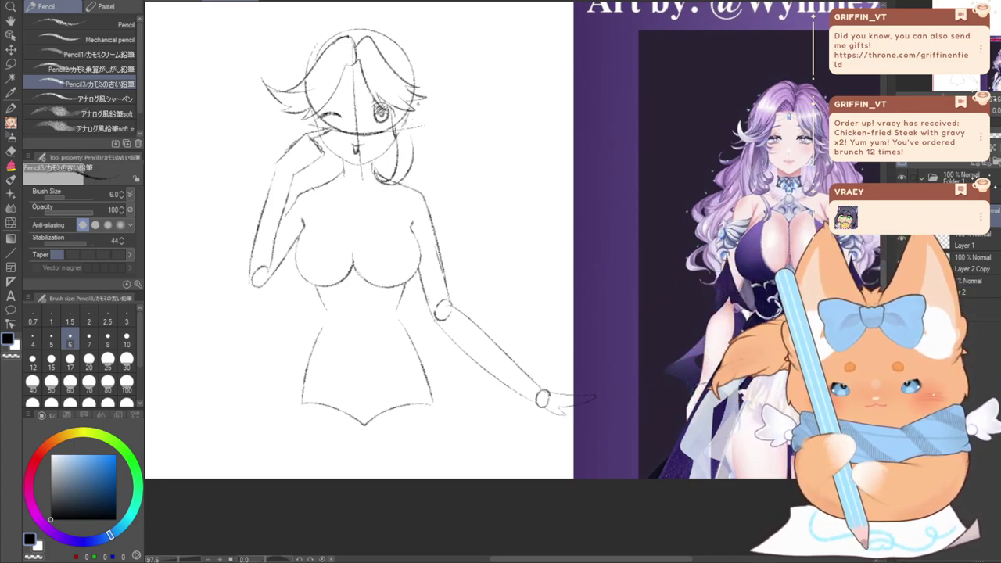
drag(420, 101, 417, 153)
key(ctrl+z)
drag(419, 104, 415, 154)
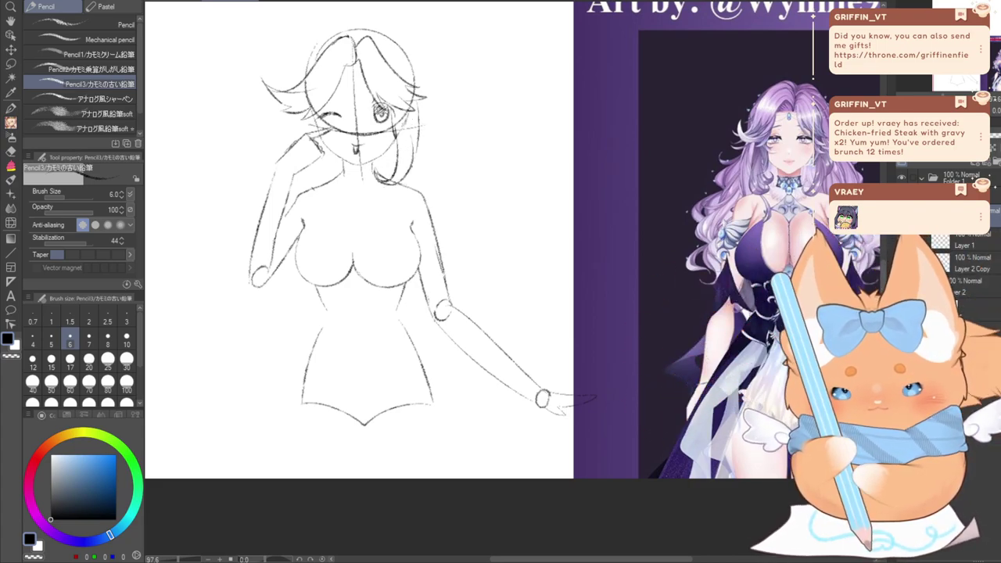
mouse_move(390, 108)
mouse_down()
mouse_move(401, 145)
mouse_move(408, 129)
mouse_up()
Sketch the matching side lock on the winking-eye side, falling behind the raised hand and curling over the shoulder
mouse_move(420, 113)
mouse_down()
mouse_move(416, 123)
mouse_move(448, 113)
mouse_up()
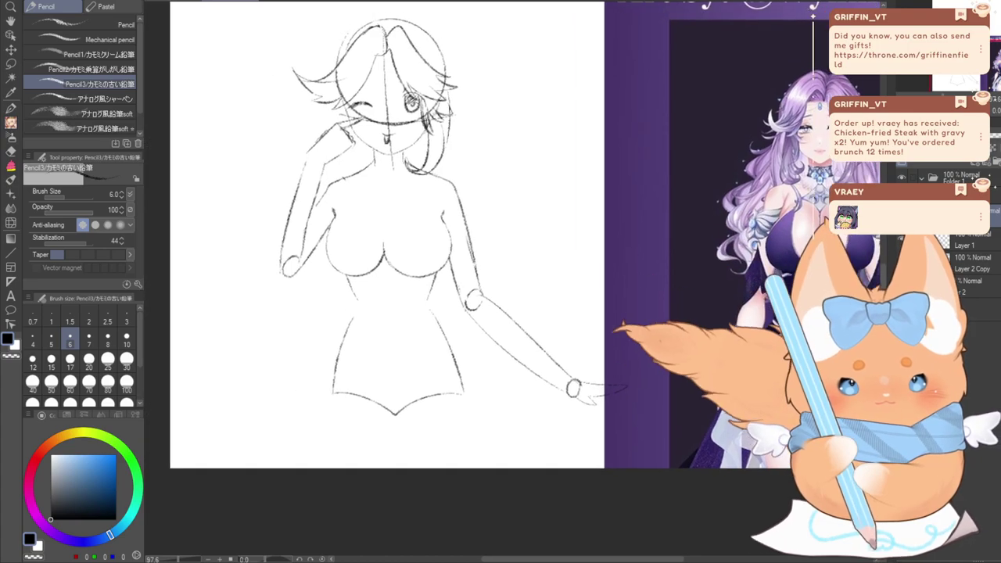
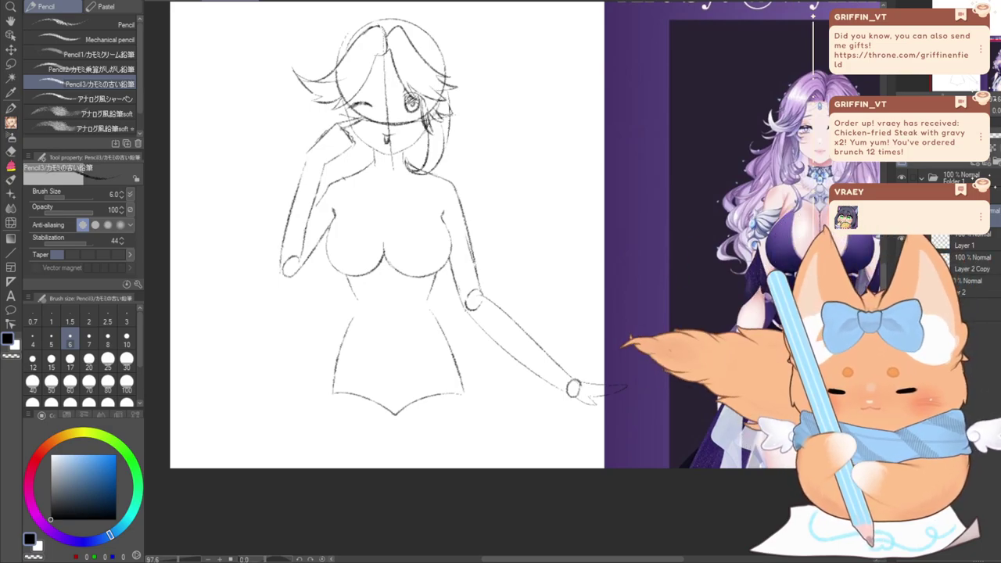
drag(391, 250, 437, 271)
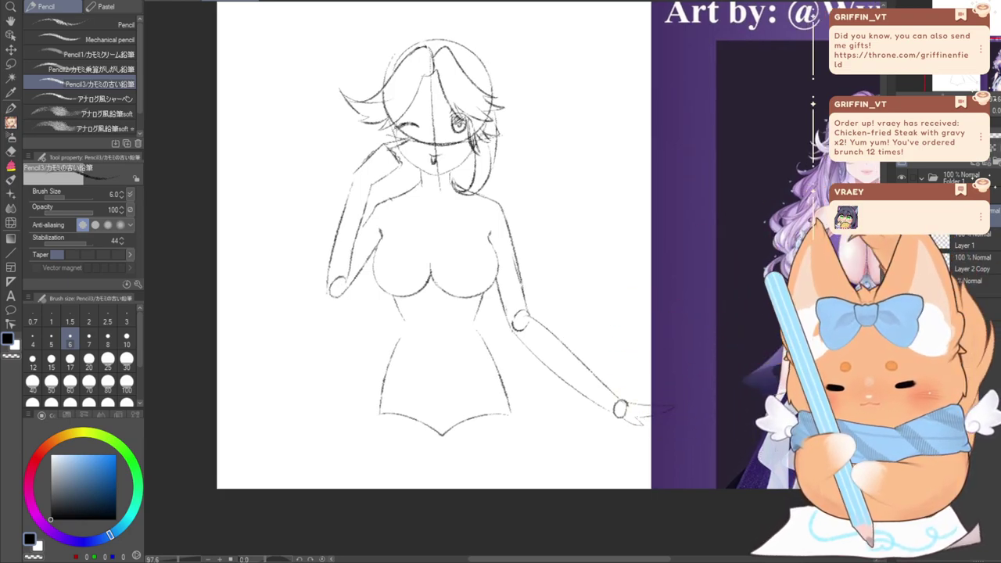
drag(399, 126, 386, 166)
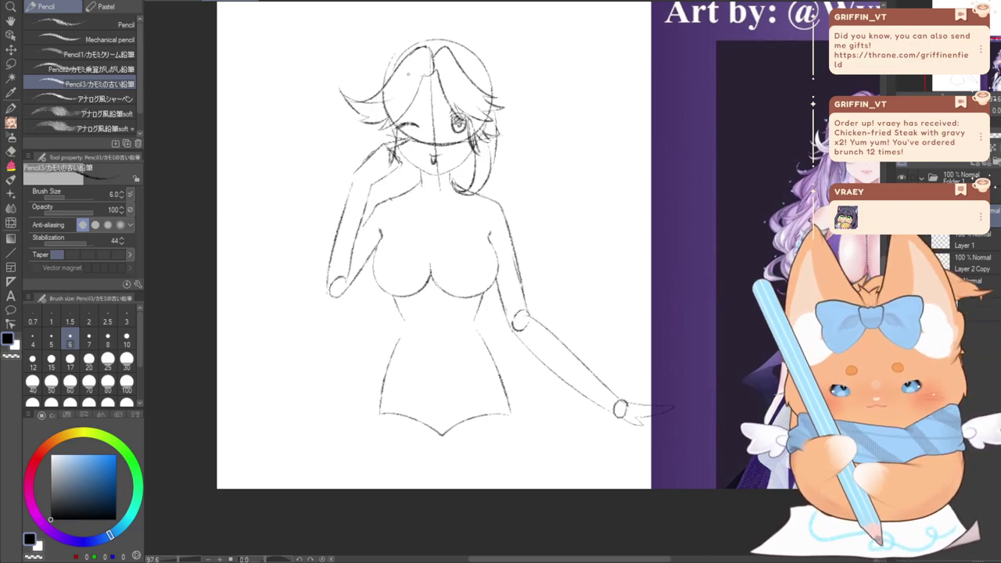
mouse_move(398, 131)
mouse_down()
mouse_move(413, 191)
mouse_move(413, 179)
mouse_up()
key(ctrl+z)
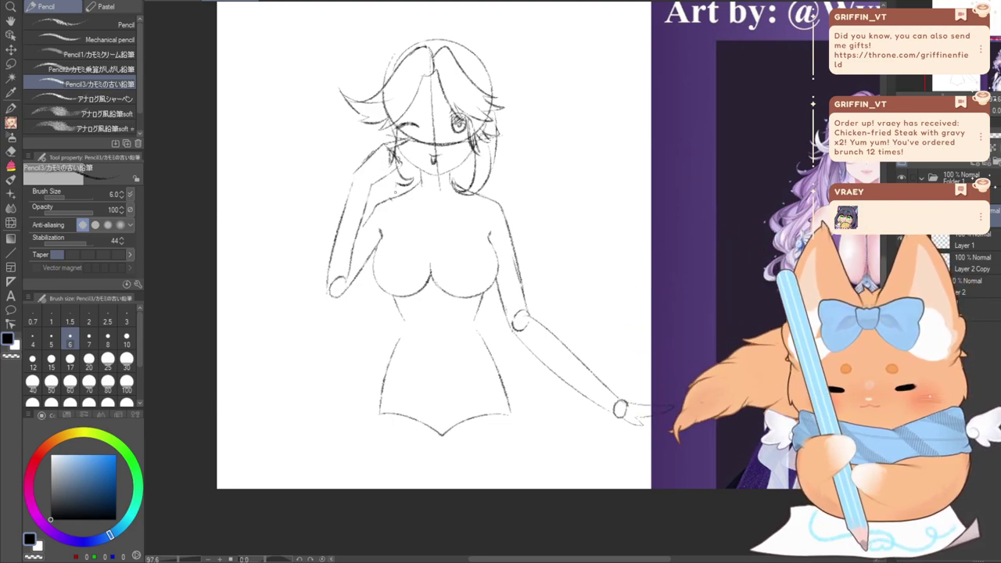
drag(405, 190, 380, 212)
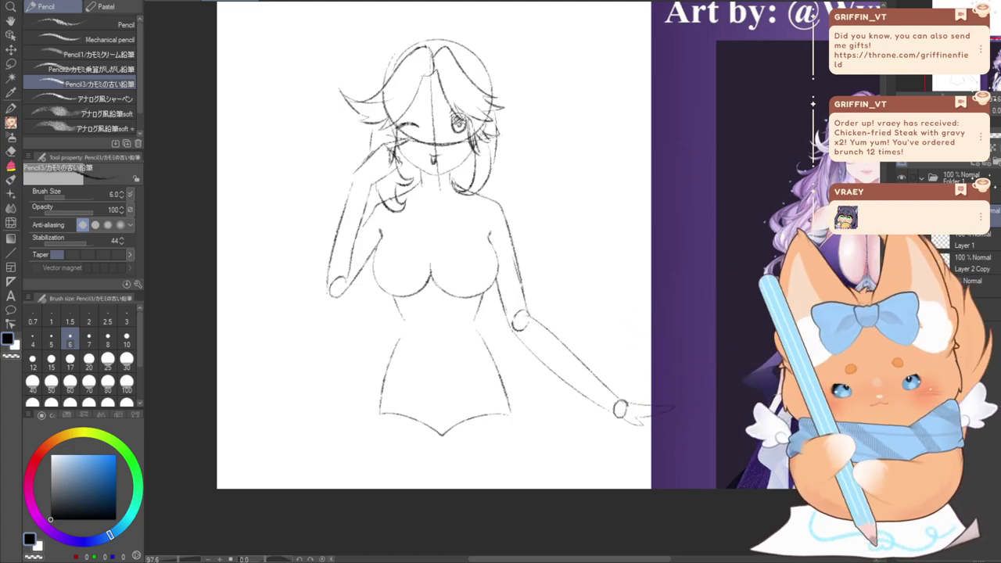
Sketch the outer hair outline on the open-eye side from the crown to beside the cheek, redoing strokes that do not fit
drag(547, 281, 459, 323)
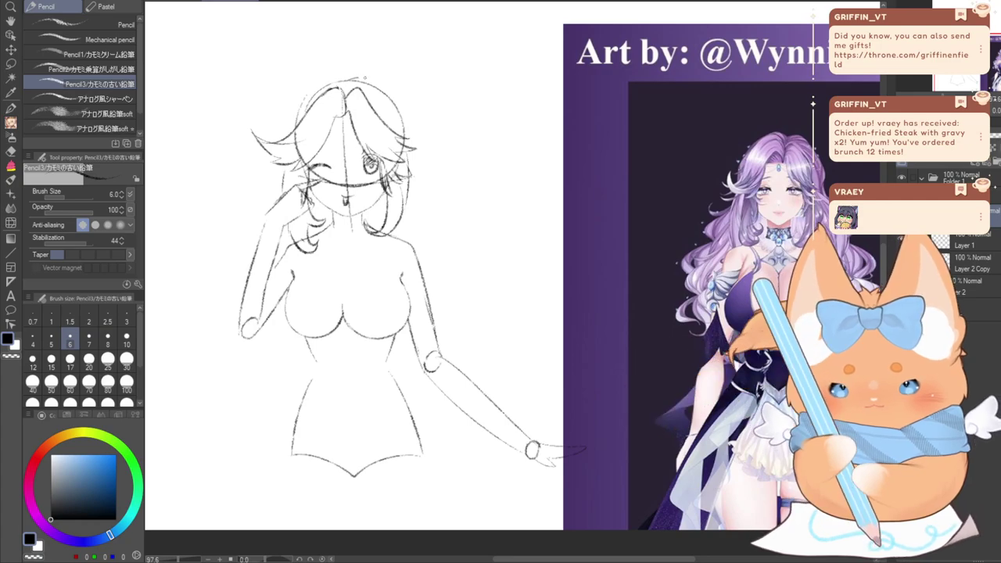
drag(374, 80, 426, 171)
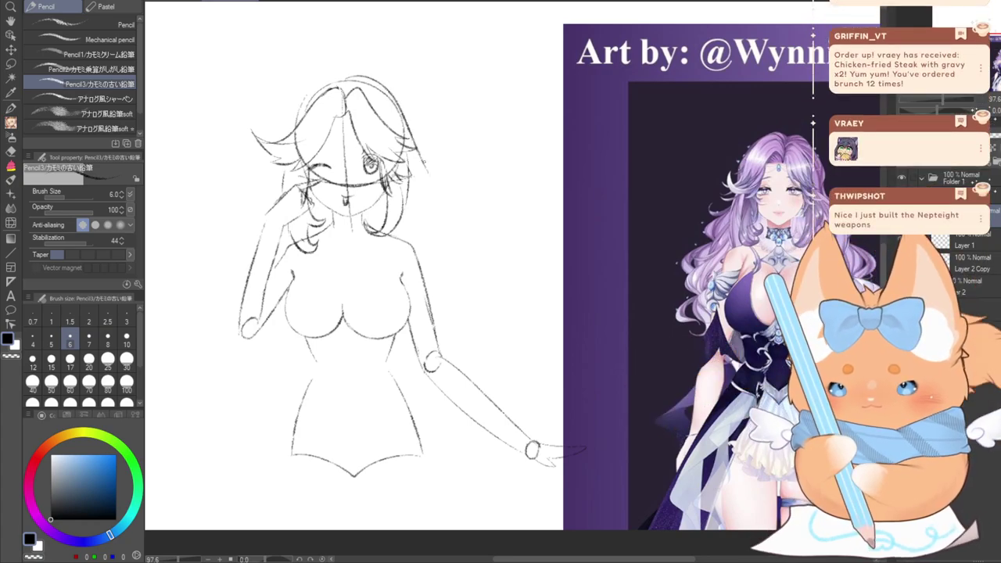
key(ctrl+z)
mouse_move(347, 78)
mouse_down()
mouse_move(372, 79)
mouse_move(411, 122)
mouse_move(417, 181)
mouse_up()
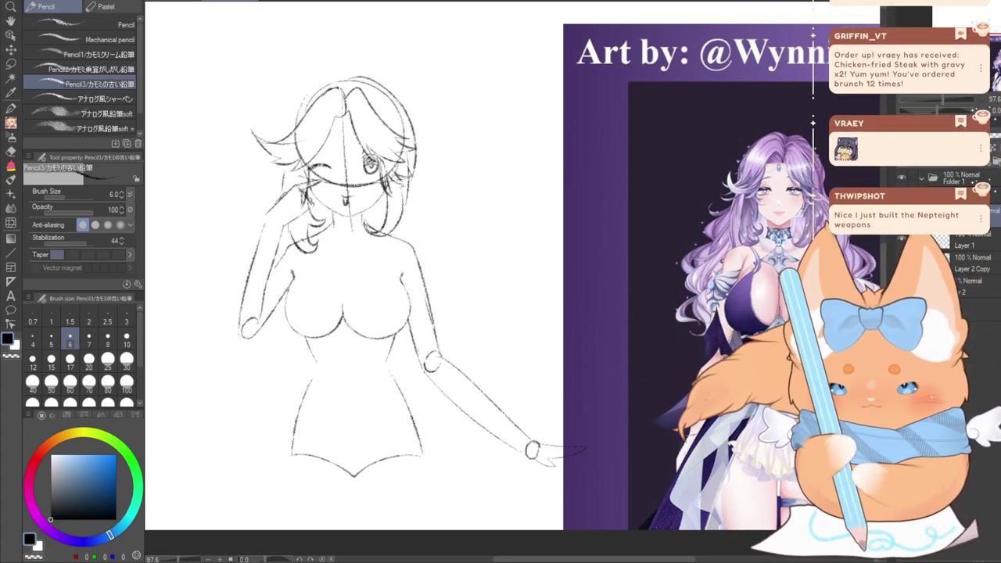
key(ctrl+z)
mouse_move(372, 77)
mouse_down()
mouse_move(426, 143)
mouse_move(414, 196)
mouse_up()
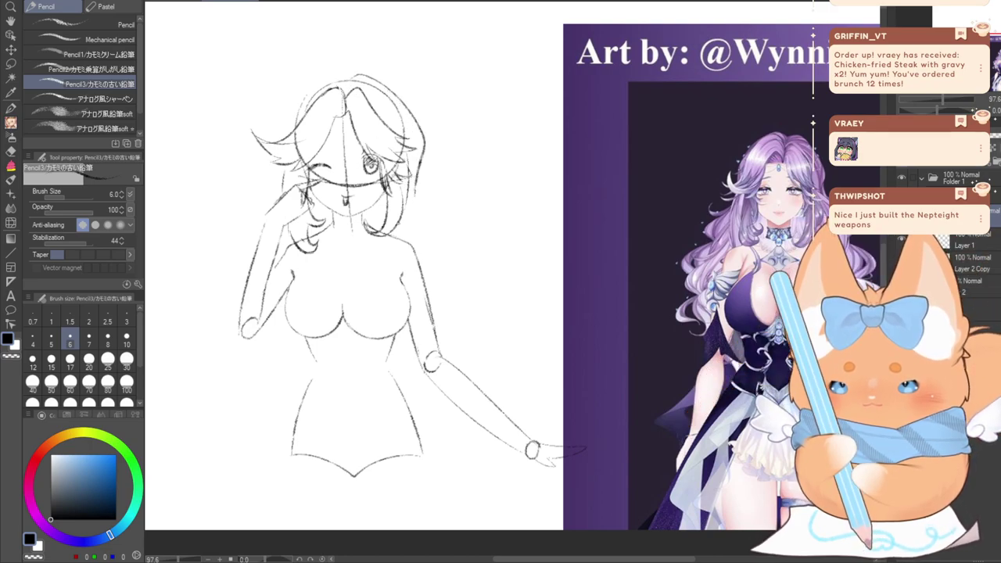
mouse_move(410, 155)
mouse_down()
mouse_move(459, 277)
mouse_move(415, 316)
mouse_up()
key(ctrl+z)
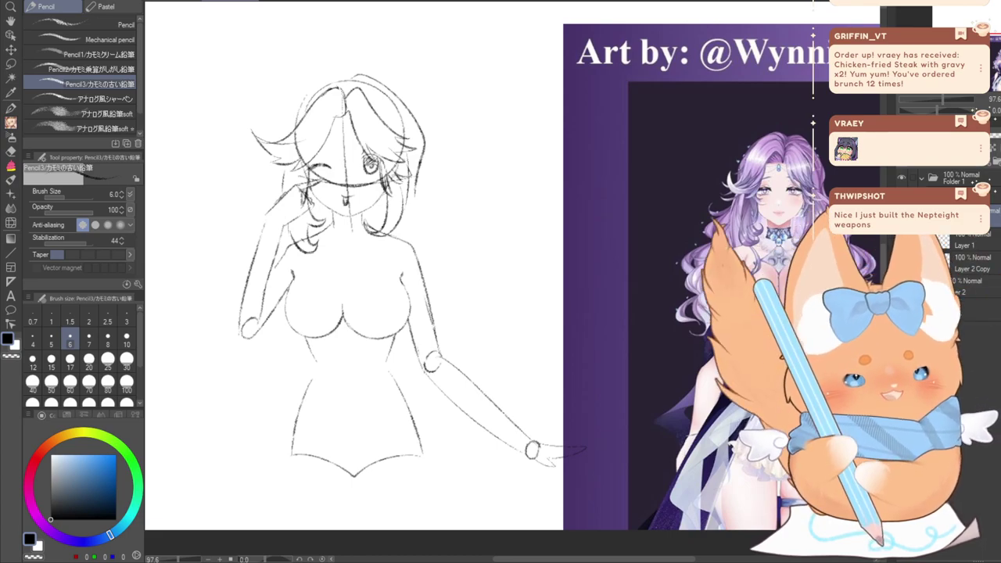
Sketch the winking-eye side's outer hair contour from the crown down to an outward-flicked tip above the raised arm
mouse_move(391, 281)
mouse_down()
mouse_move(473, 302)
mouse_move(475, 269)
mouse_move(441, 288)
mouse_move(431, 308)
mouse_up()
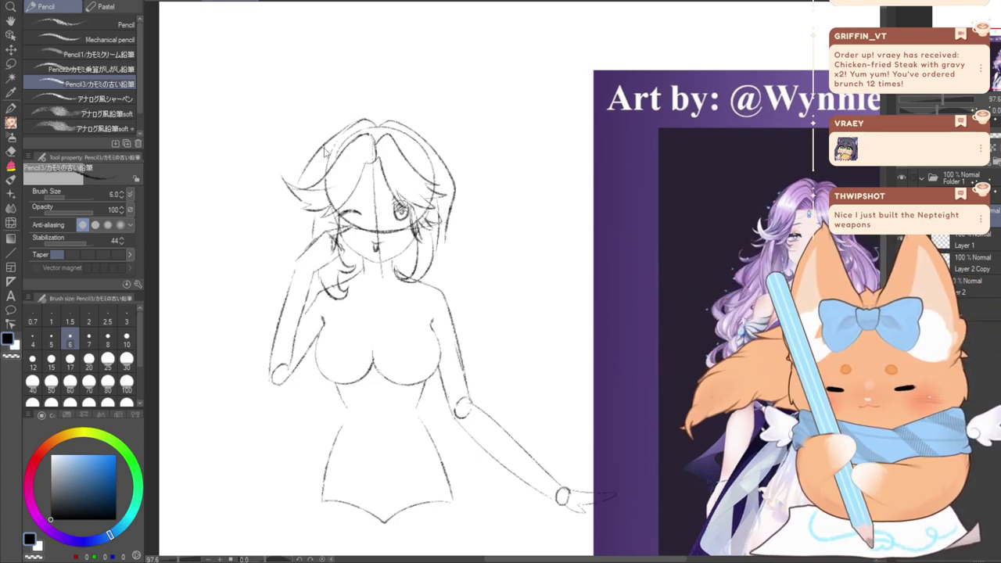
drag(344, 132, 303, 183)
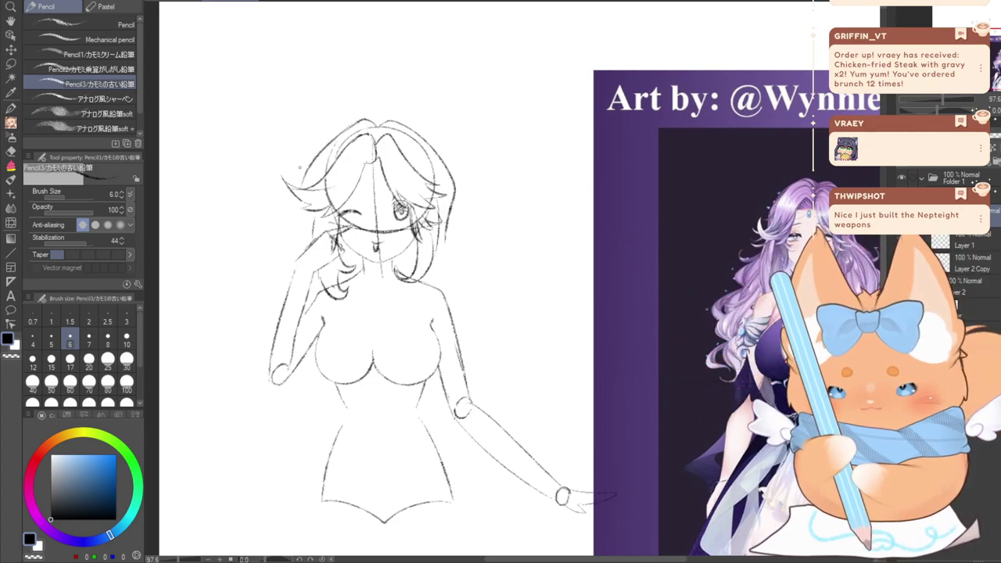
drag(289, 210, 320, 107)
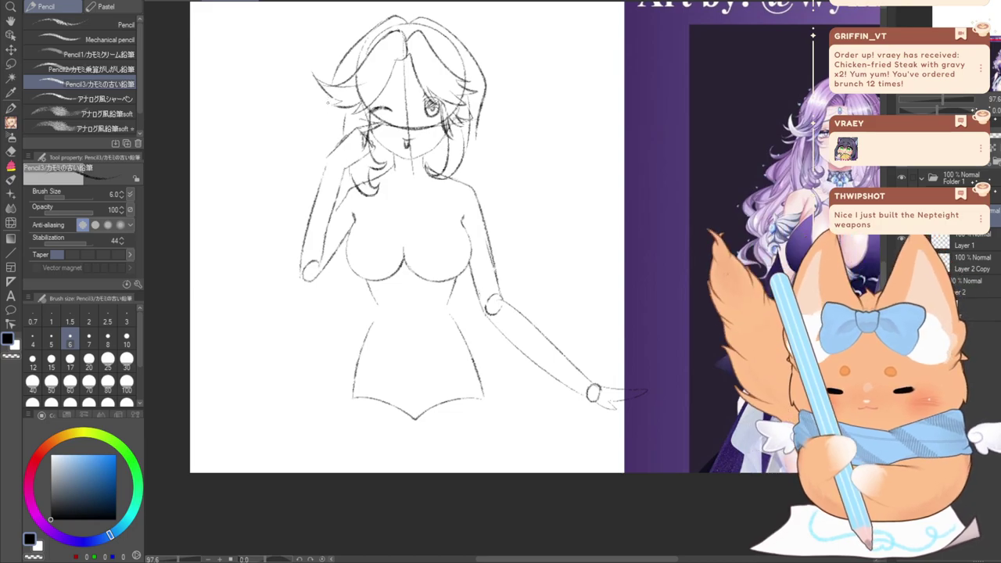
mouse_move(328, 102)
mouse_down()
mouse_move(278, 145)
mouse_move(299, 152)
mouse_move(280, 209)
mouse_up()
key(ctrl+z)
key(ctrl+z)
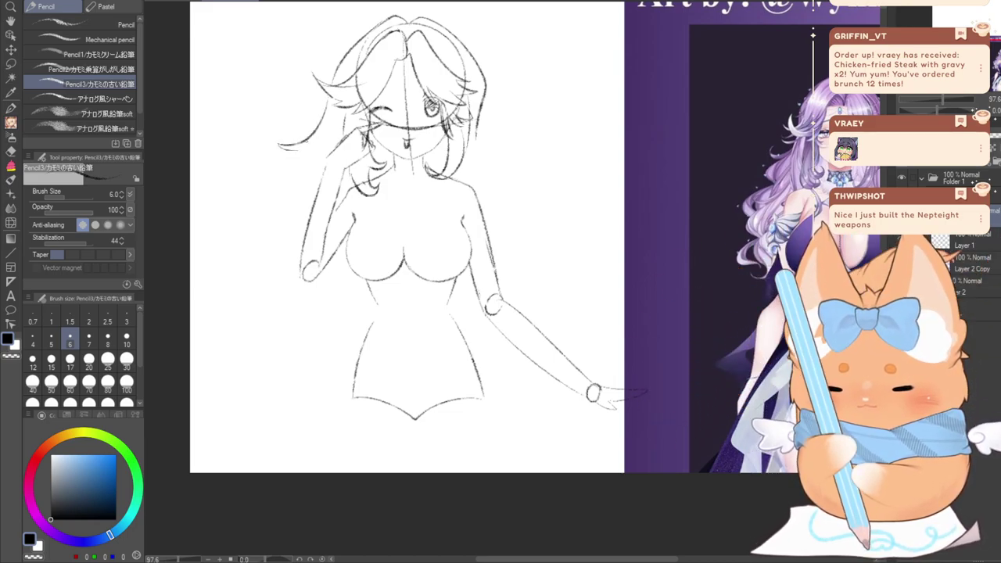
Continue the winking-eye side hair in a long wave outside the raised forearm down to elbow height, redoing the curve until it flows
drag(300, 148, 283, 194)
key(ctrl+z)
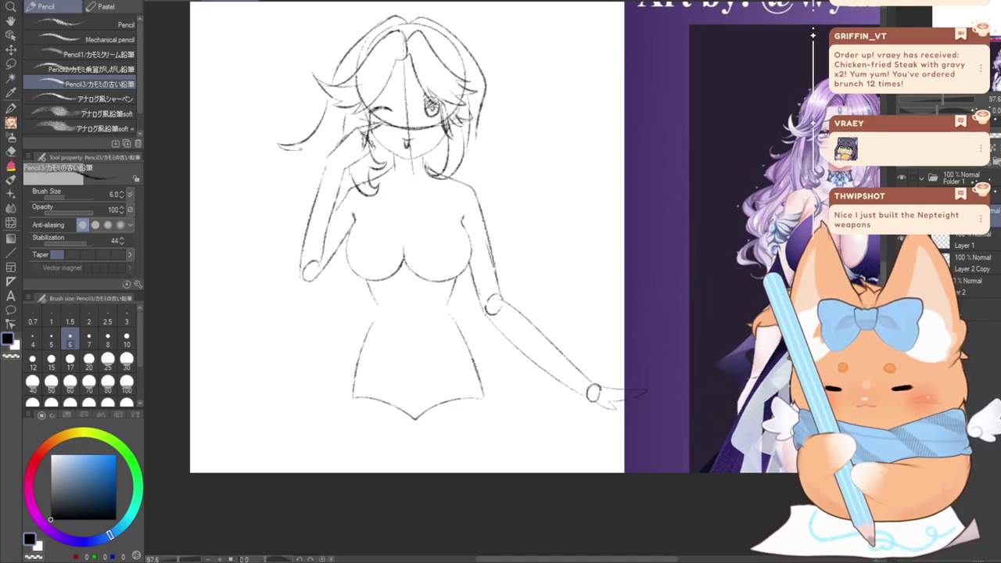
drag(300, 148, 276, 222)
key(ctrl+z)
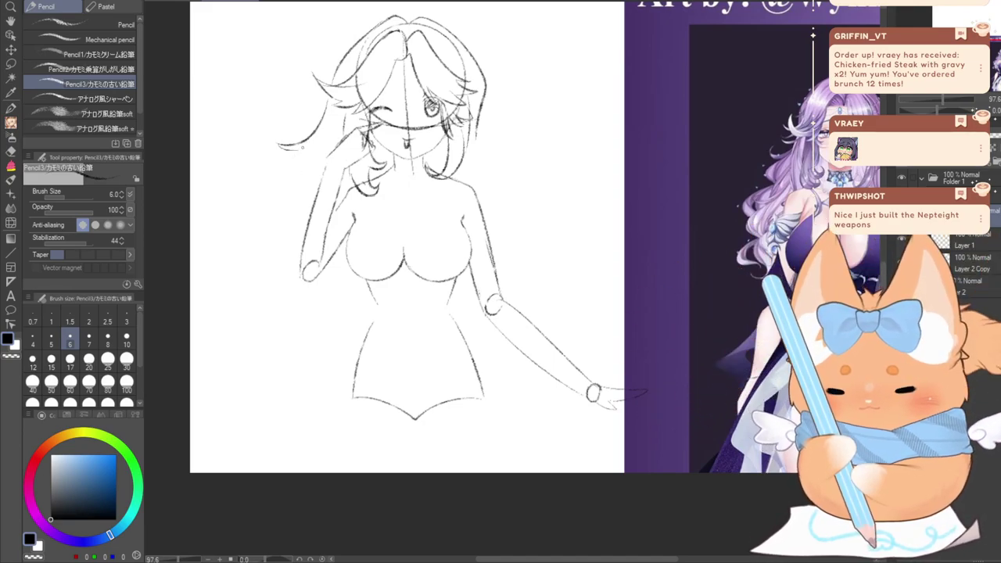
mouse_move(301, 150)
mouse_down()
mouse_move(292, 200)
mouse_move(276, 188)
mouse_move(303, 169)
mouse_move(252, 264)
mouse_up()
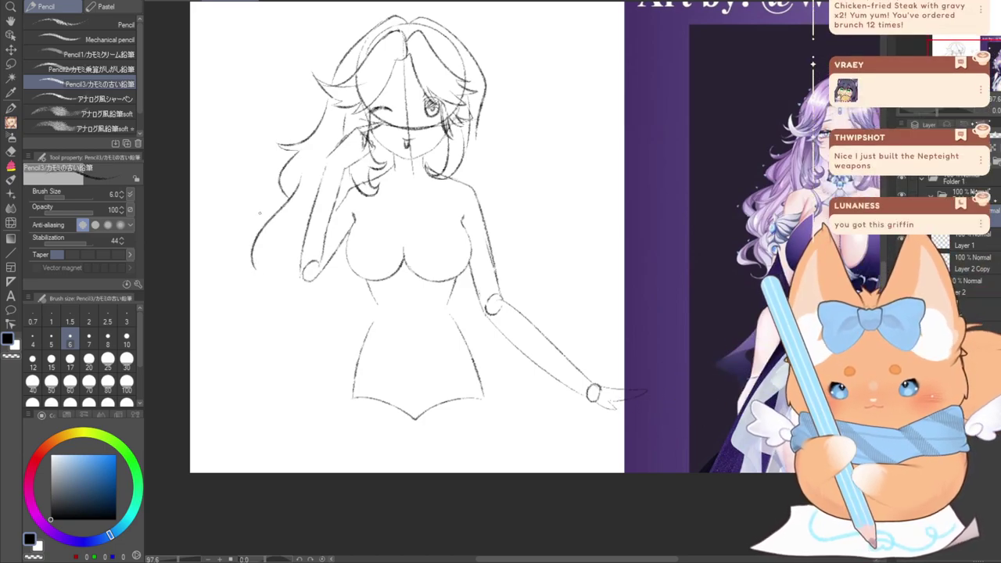
Add inner strands behind the raised arm and finish that side with wavy, pointed hair tips around the elbow and waist
scroll(269, 200, down, 1)
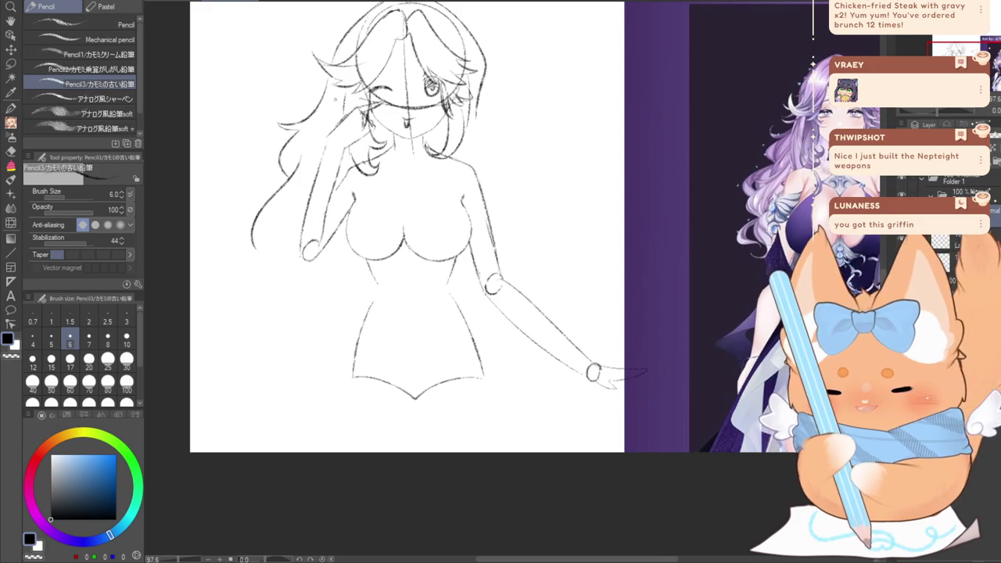
drag(334, 97, 326, 130)
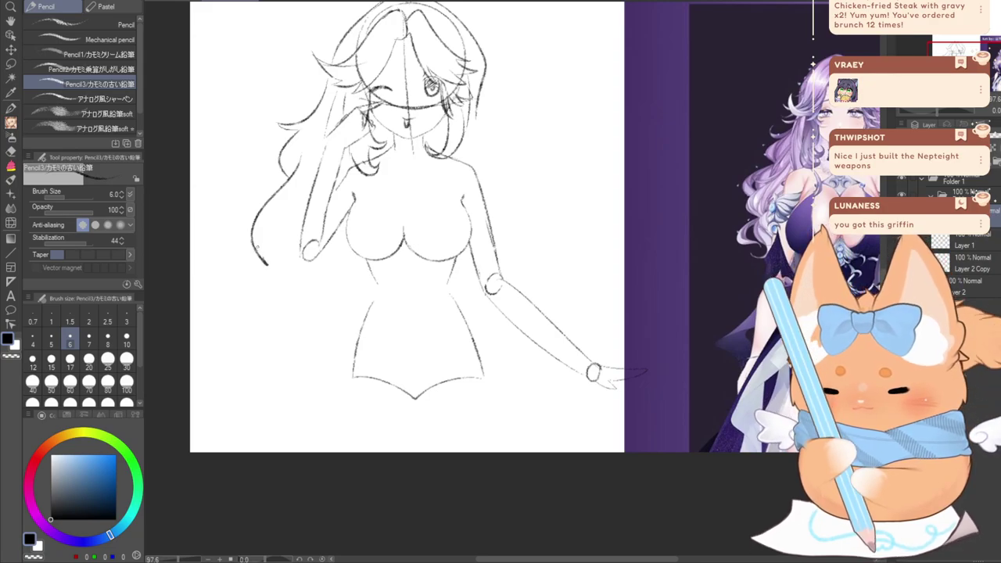
mouse_move(259, 252)
mouse_down()
mouse_move(297, 199)
mouse_move(301, 297)
mouse_up()
mouse_move(293, 242)
mouse_down()
mouse_move(305, 292)
mouse_move(356, 319)
mouse_up()
drag(333, 257, 357, 286)
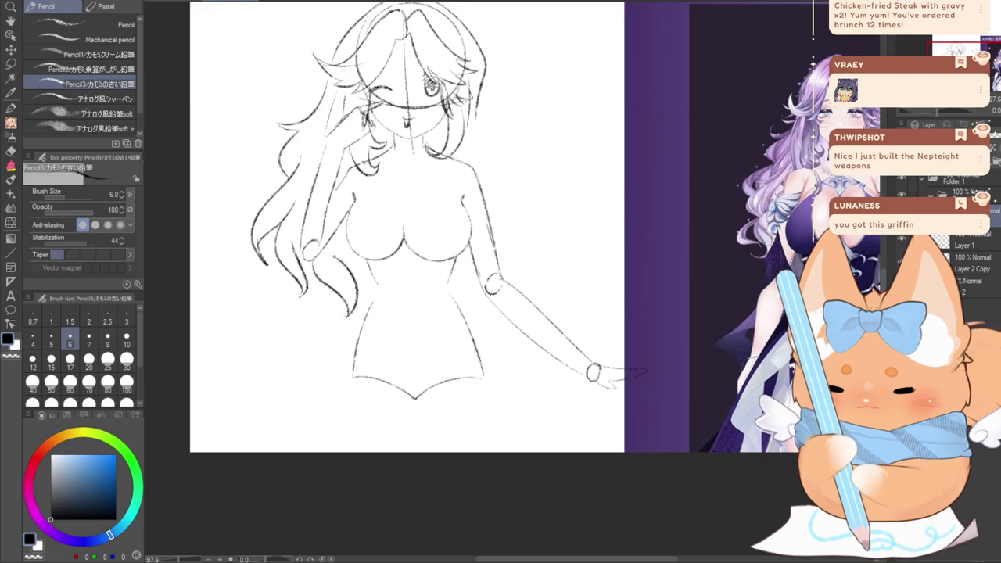
drag(349, 245, 371, 294)
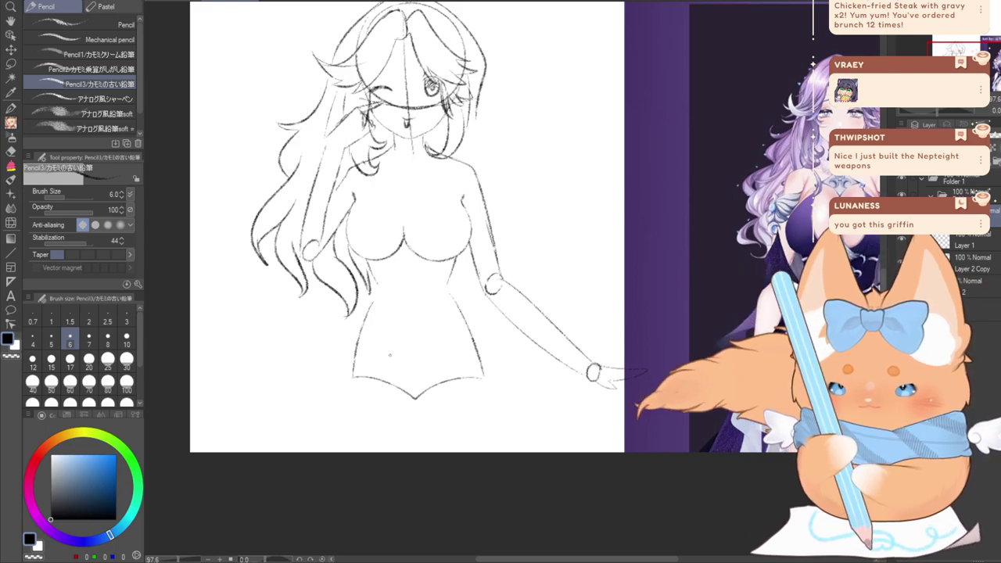
Sketch the open-eye side's long wavy hair with a flicked curl above the shoulder and pointed tips around the lowered arm's elbow
drag(438, 265, 345, 286)
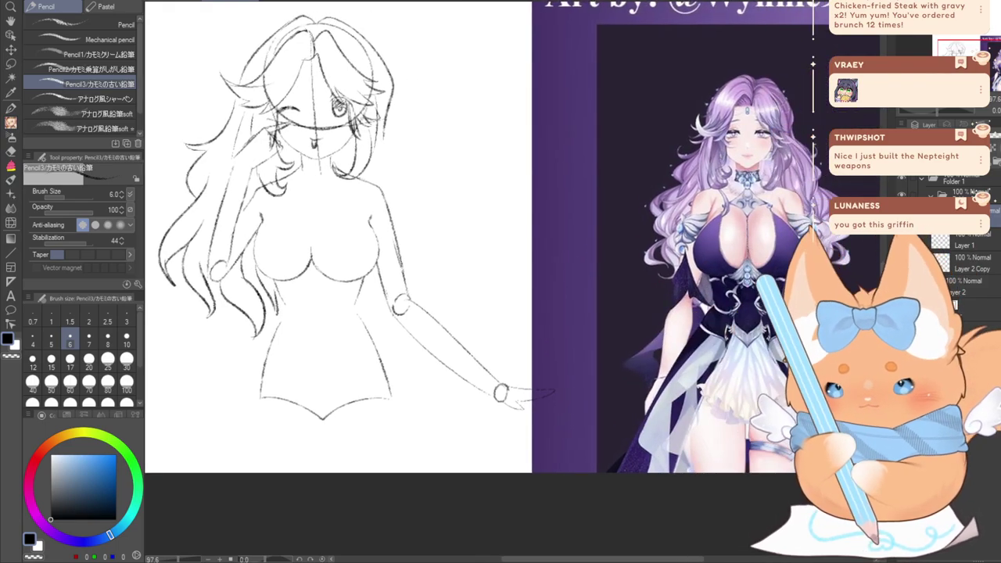
mouse_move(386, 117)
mouse_down()
mouse_move(414, 159)
mouse_move(404, 139)
mouse_move(412, 179)
mouse_move(403, 202)
mouse_up()
key(ctrl+z)
mouse_move(386, 153)
mouse_down()
mouse_move(417, 197)
mouse_move(405, 224)
mouse_move(392, 191)
mouse_move(423, 295)
mouse_up()
key(ctrl+z)
mouse_move(416, 218)
mouse_down()
mouse_move(428, 283)
mouse_move(423, 250)
mouse_up()
key(ctrl+z)
mouse_move(429, 284)
mouse_down()
mouse_move(402, 258)
mouse_move(423, 266)
mouse_up()
key(ctrl+z)
mouse_move(408, 233)
mouse_down()
mouse_move(425, 275)
mouse_move(409, 306)
mouse_up()
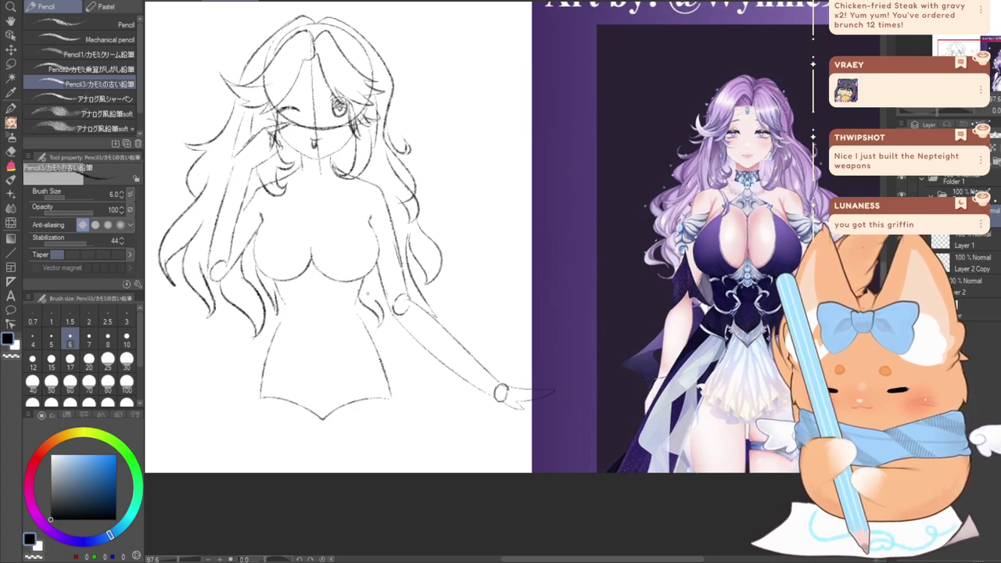
Sketch the small oval gem on the forehead just below the hair parting
mouse_move(391, 274)
mouse_down()
mouse_move(511, 273)
mouse_move(516, 263)
mouse_move(438, 315)
mouse_move(458, 331)
mouse_move(422, 346)
mouse_up()
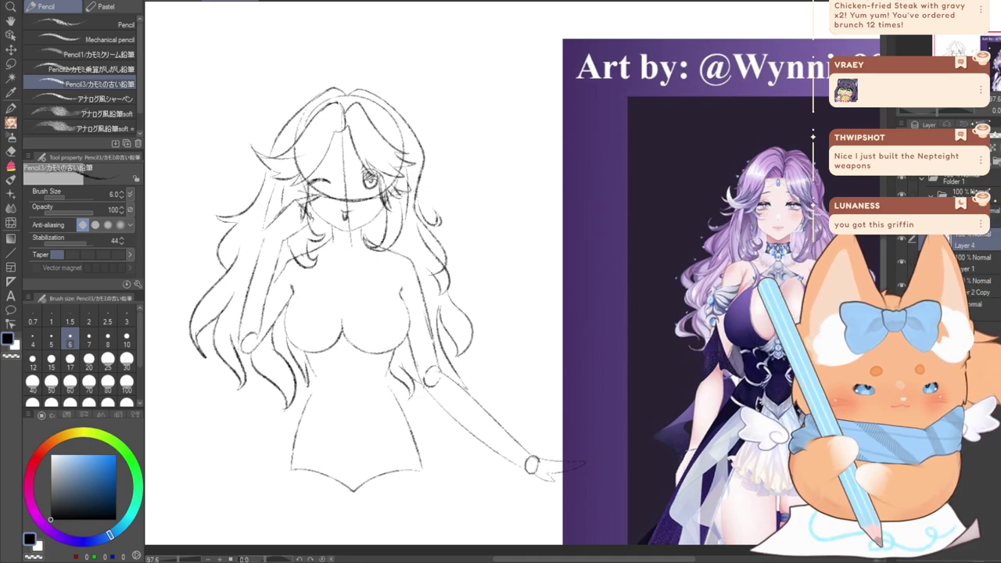
mouse_move(342, 139)
mouse_down()
mouse_move(341, 148)
mouse_move(342, 140)
mouse_up()
key(ctrl+z)
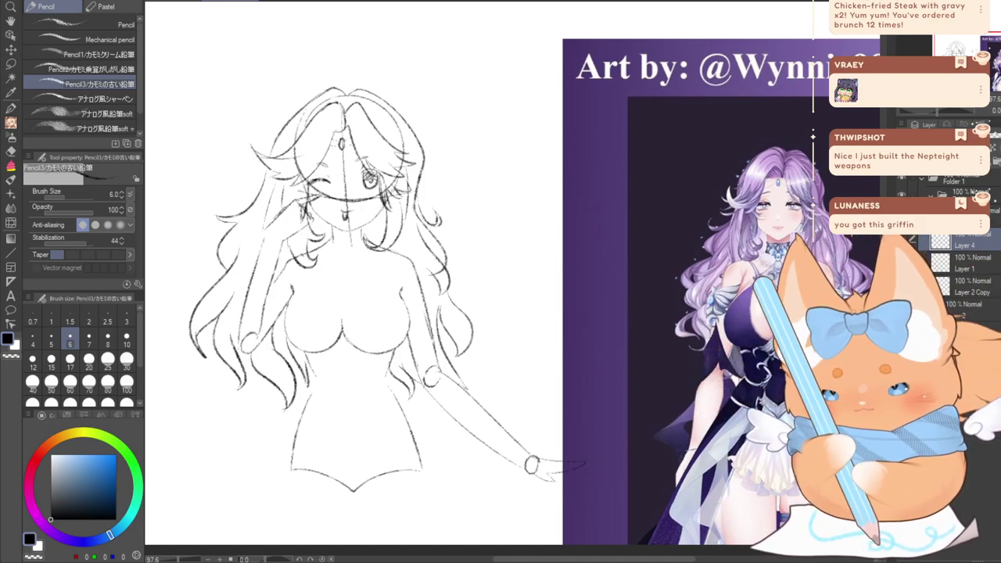
Create a new layer for the outfit and sketch the choker with its small centre ornament on the neck
scroll(354, 282, down, 1)
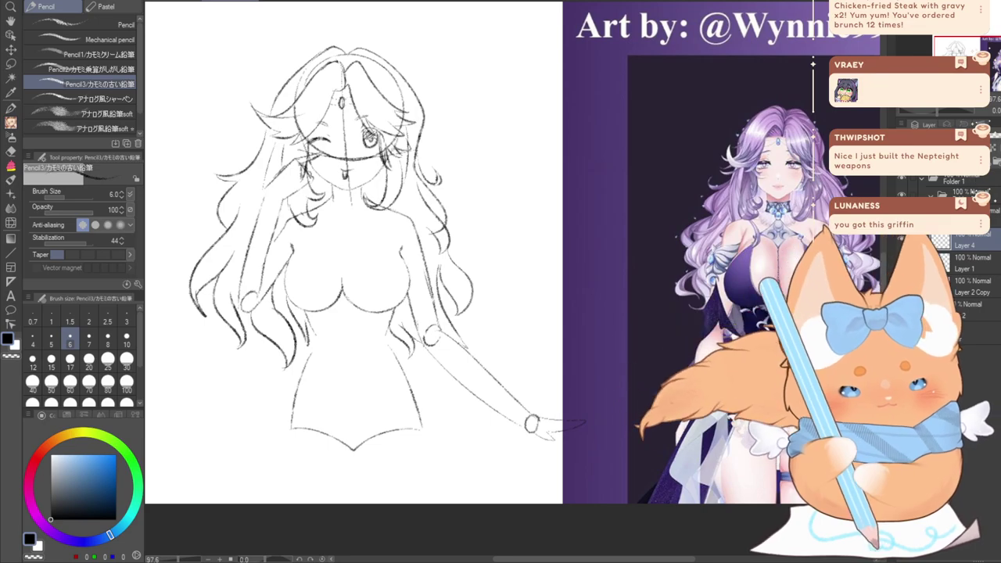
key(ctrl+shift+n)
drag(354, 313, 348, 250)
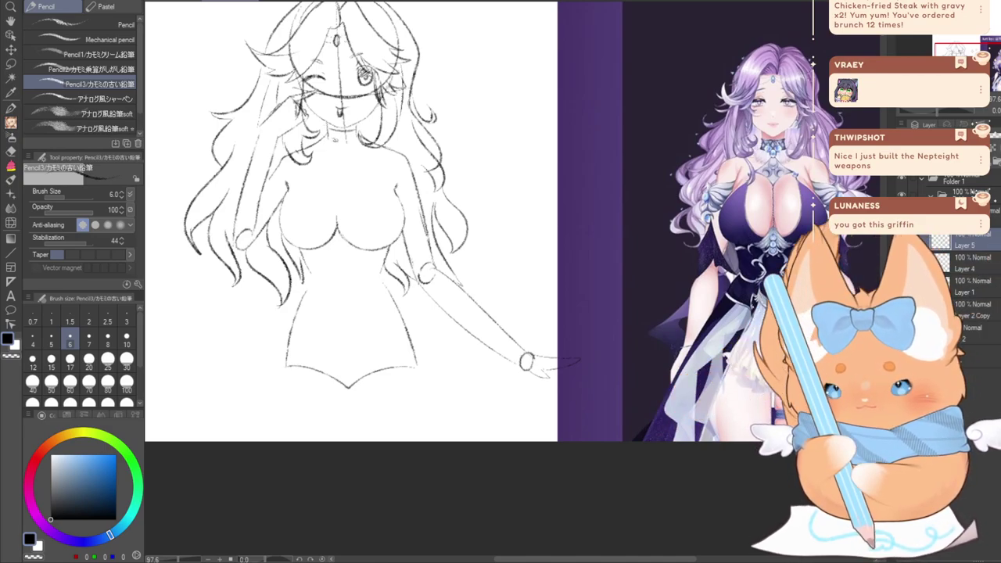
mouse_move(339, 141)
mouse_down()
mouse_move(349, 139)
mouse_move(333, 139)
mouse_up()
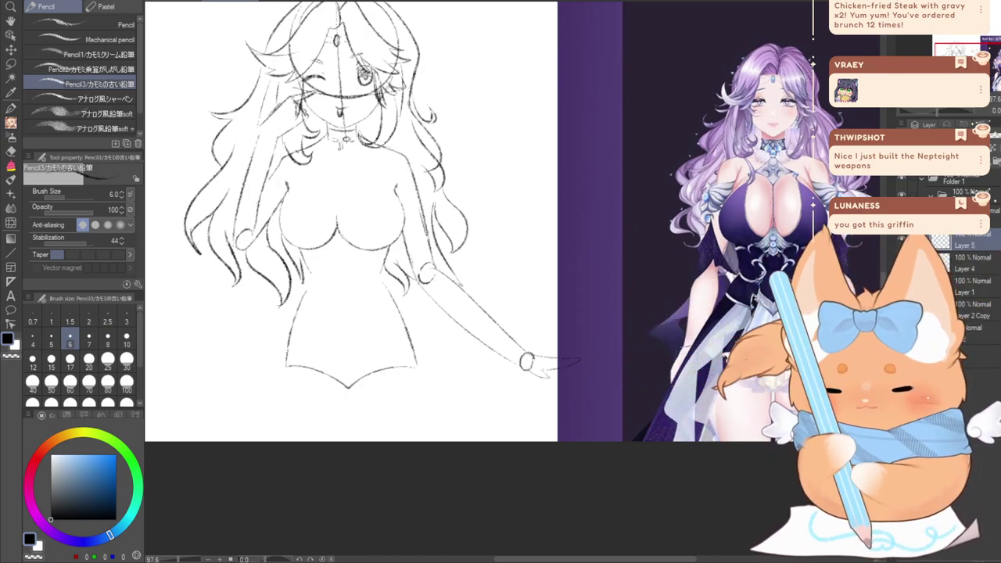
Sketch the diamond-shaped collar piece hanging from the choker onto the upper chest, redoing its edges
mouse_move(338, 154)
mouse_down()
mouse_move(317, 179)
mouse_move(361, 168)
mouse_move(340, 188)
mouse_move(362, 171)
mouse_up()
key(ctrl+z)
key(ctrl+z)
key(ctrl+z)
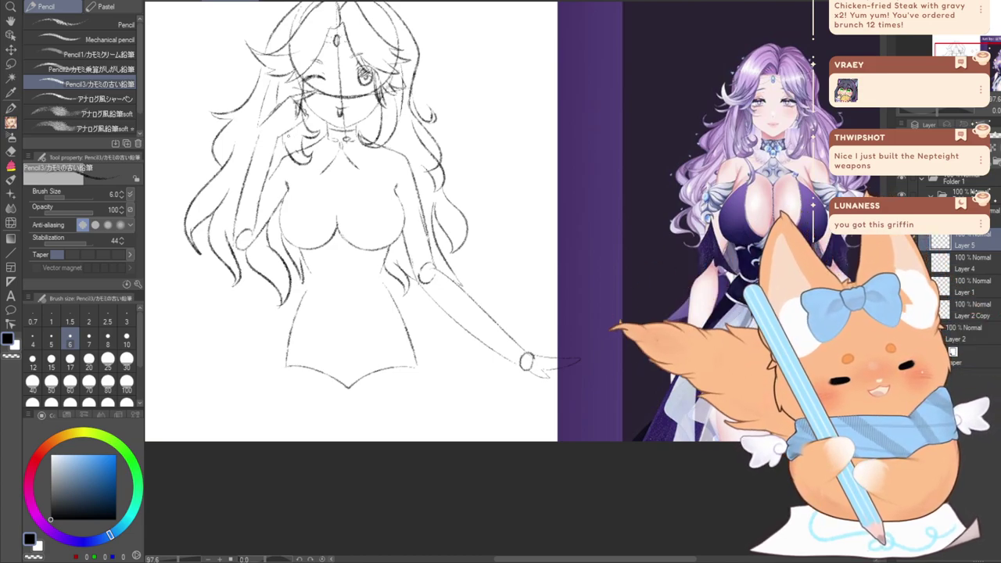
drag(324, 176, 339, 186)
key(ctrl+z)
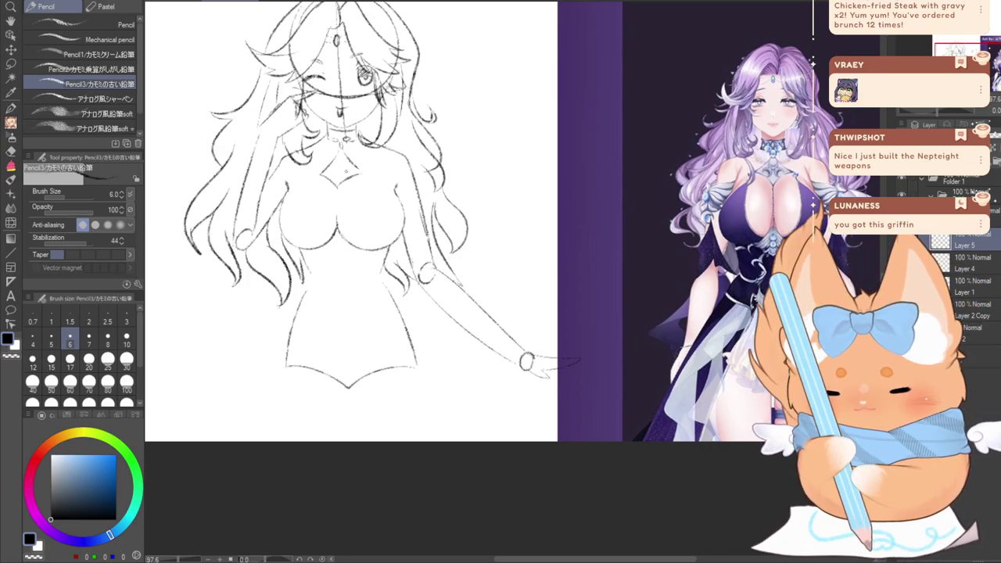
Sketch the dress's round strap clasps and curved neckline openings, and add the jewelled ornament below the centre of the bust
drag(342, 151, 359, 173)
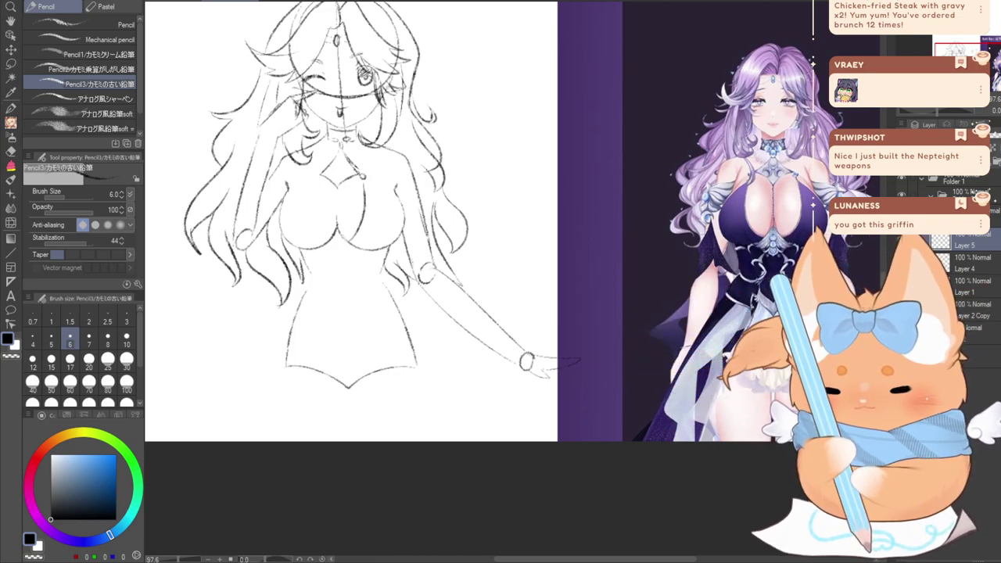
drag(345, 237, 362, 182)
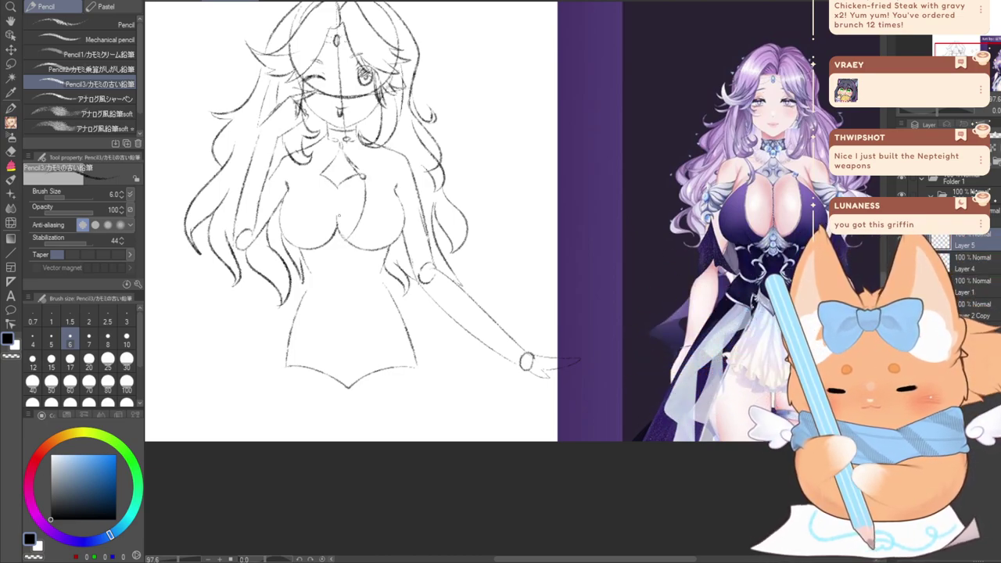
key(ctrl+z)
mouse_move(346, 240)
mouse_down()
mouse_move(367, 202)
mouse_move(362, 181)
mouse_up()
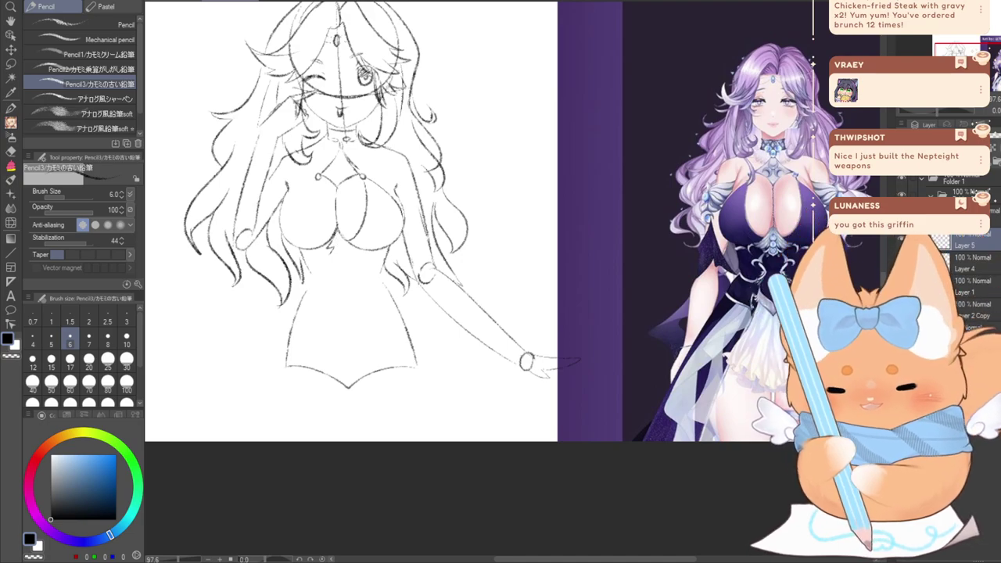
drag(337, 237, 341, 256)
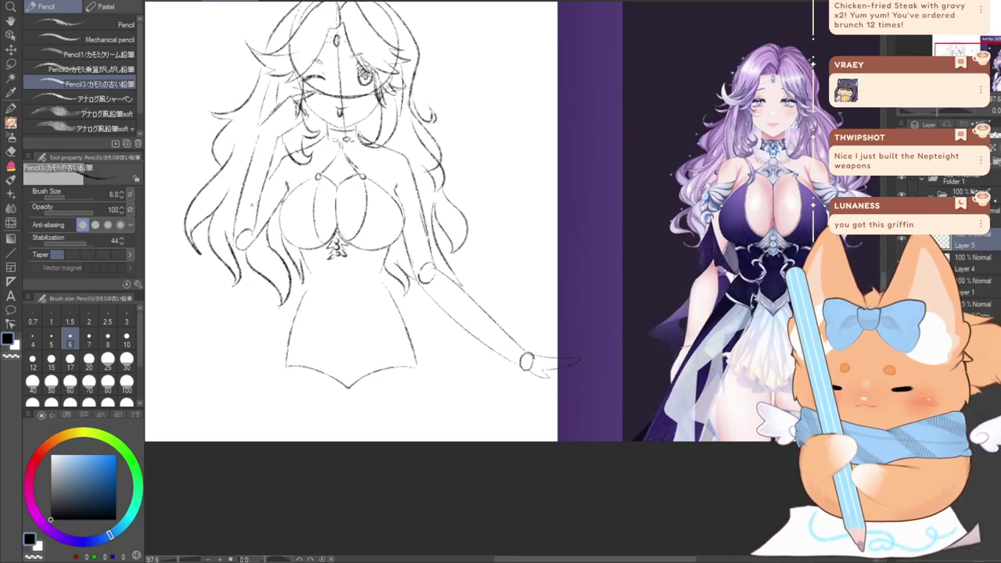
Sketch the winged armlet with its round gem on the upper part of the lowered arm
drag(251, 205, 273, 154)
drag(406, 235, 355, 260)
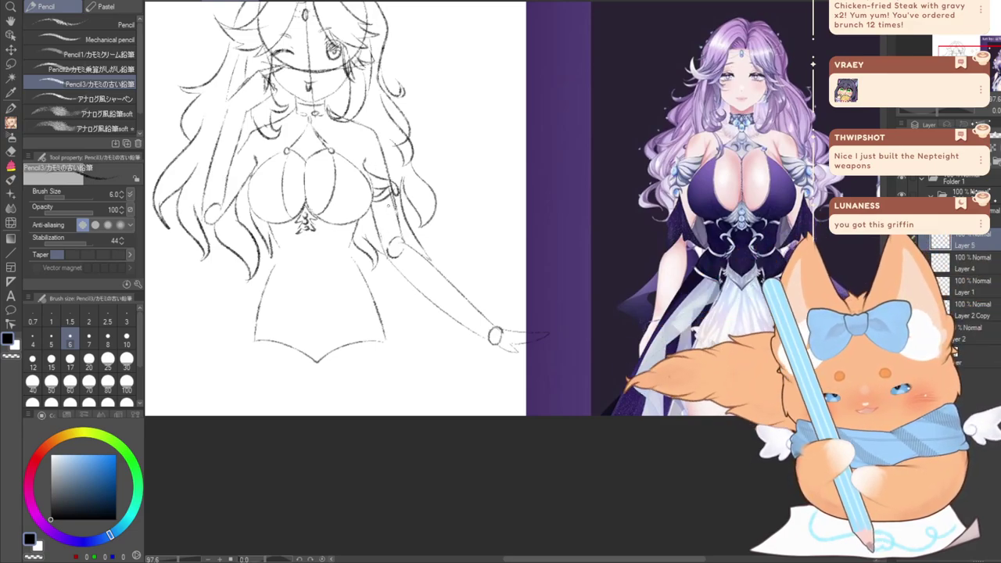
drag(393, 199, 395, 219)
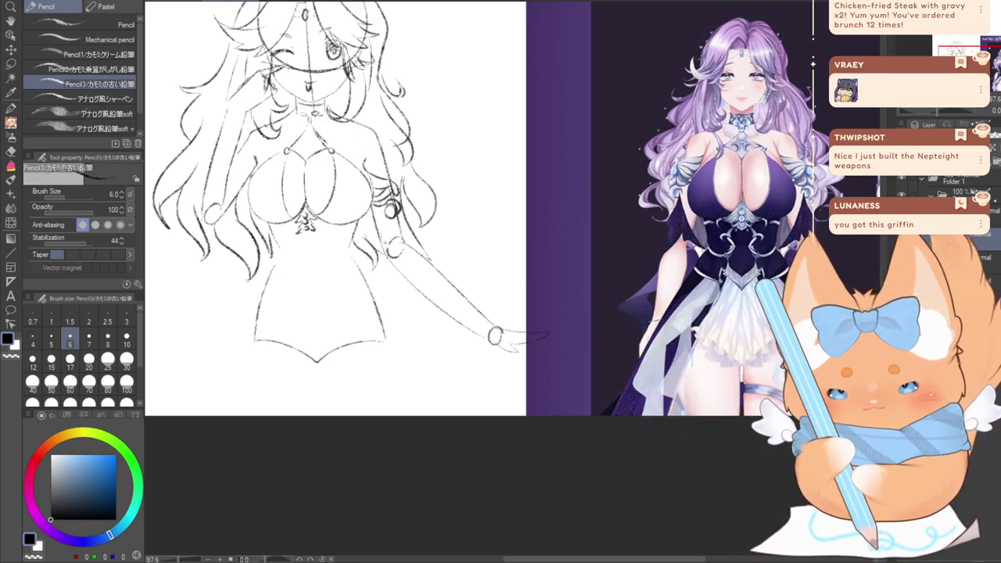
Sketch the long wavy cape drape hanging from the armlet and falling behind the lowered arm, redoing its outer edge
drag(385, 212, 367, 265)
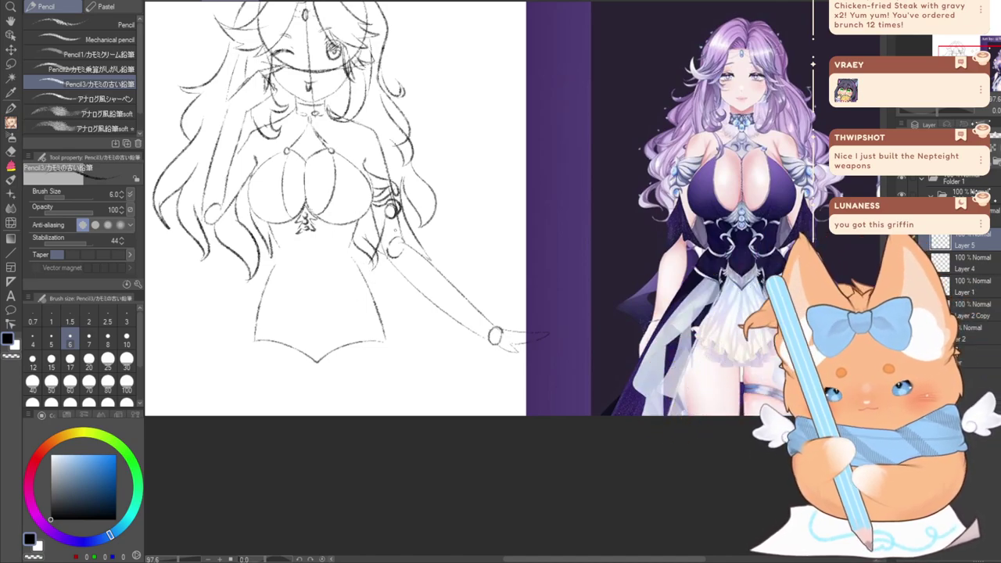
drag(398, 216, 444, 274)
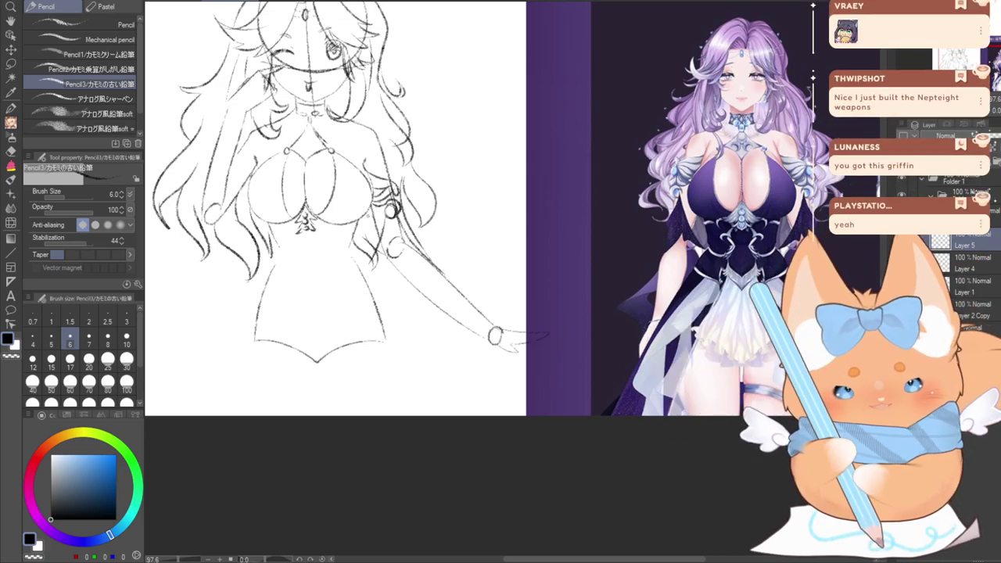
mouse_move(410, 321)
mouse_down()
mouse_move(424, 334)
mouse_move(421, 374)
mouse_up()
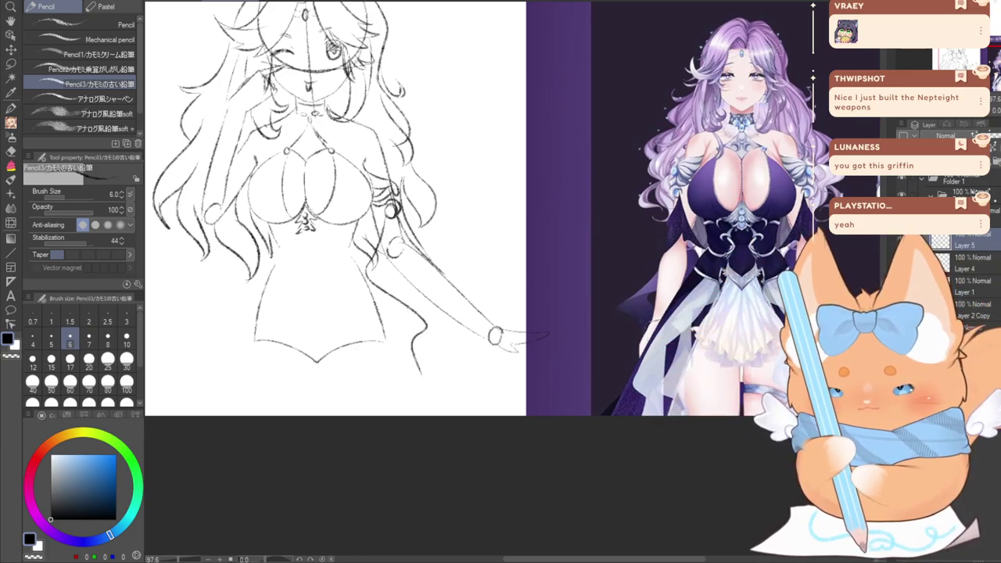
mouse_move(422, 313)
mouse_down()
mouse_move(441, 346)
mouse_move(437, 410)
mouse_up()
key(ctrl+z)
key(ctrl+z)
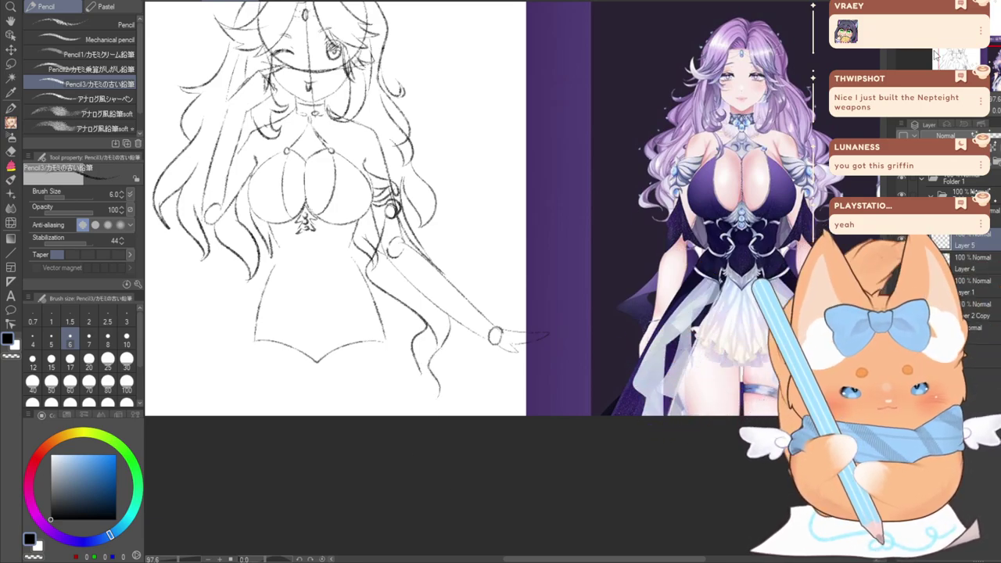
drag(422, 363, 400, 416)
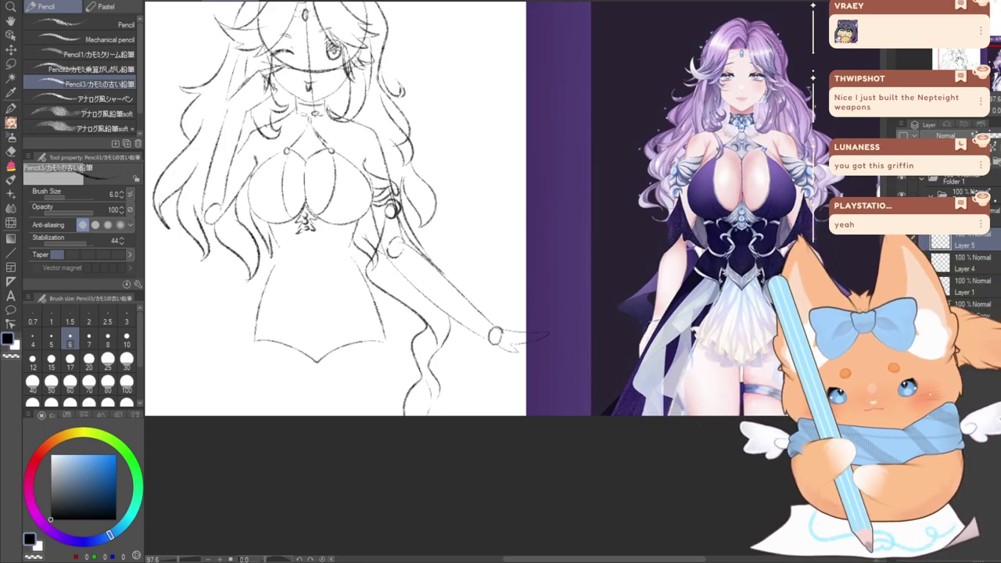
Sketch the armlet bands on the raised arm and the matching long wavy drape falling beside the torso from its elbow
drag(407, 258, 536, 309)
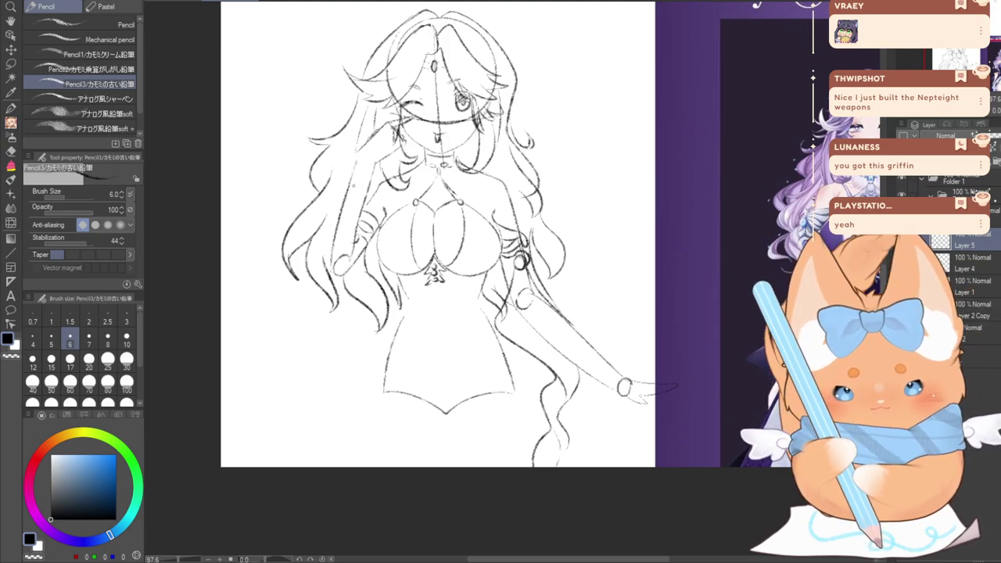
mouse_move(350, 255)
mouse_down()
mouse_move(324, 297)
mouse_move(328, 348)
mouse_move(312, 450)
mouse_up()
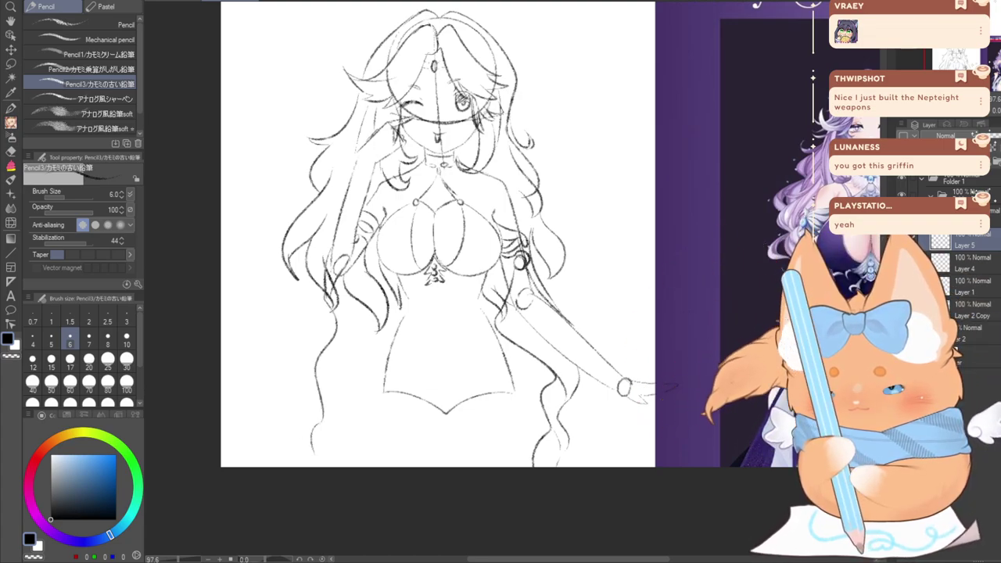
mouse_move(370, 248)
mouse_down()
mouse_move(364, 353)
mouse_move(329, 452)
mouse_up()
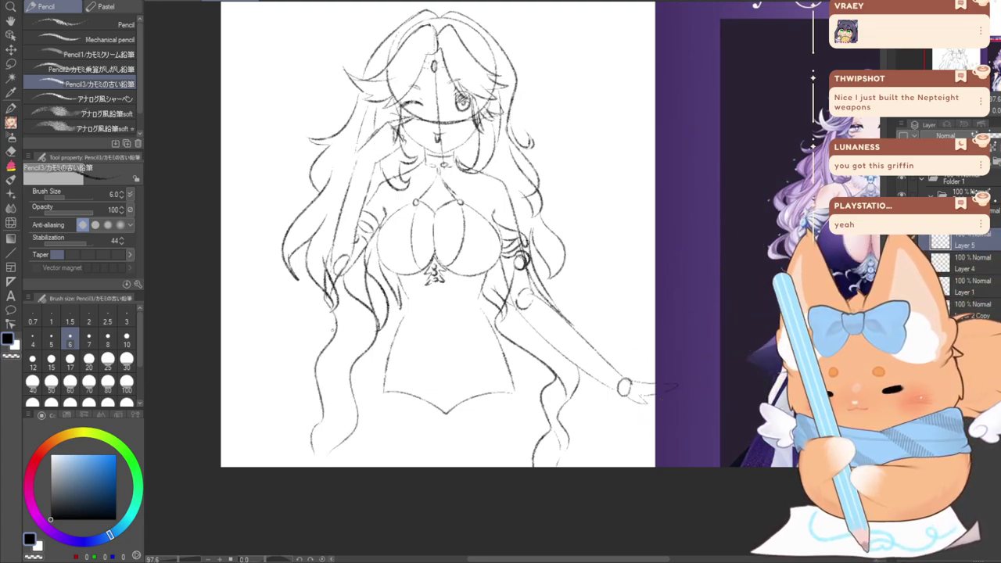
mouse_move(350, 370)
mouse_down()
mouse_move(322, 395)
mouse_move(331, 436)
mouse_up()
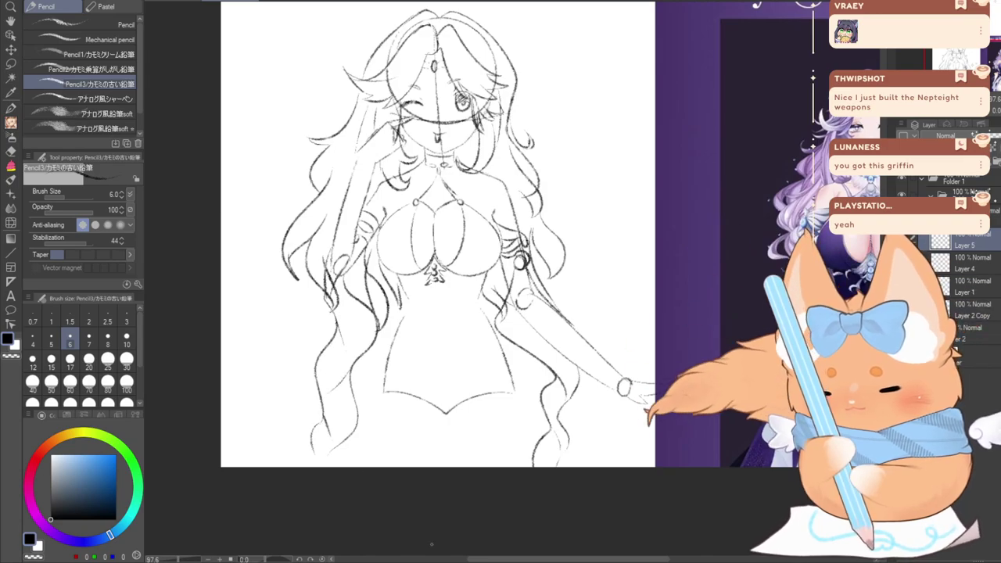
mouse_move(360, 359)
mouse_down()
mouse_move(331, 387)
mouse_move(329, 446)
mouse_up()
mouse_move(712, 405)
mouse_down()
mouse_move(680, 366)
mouse_move(640, 414)
mouse_up()
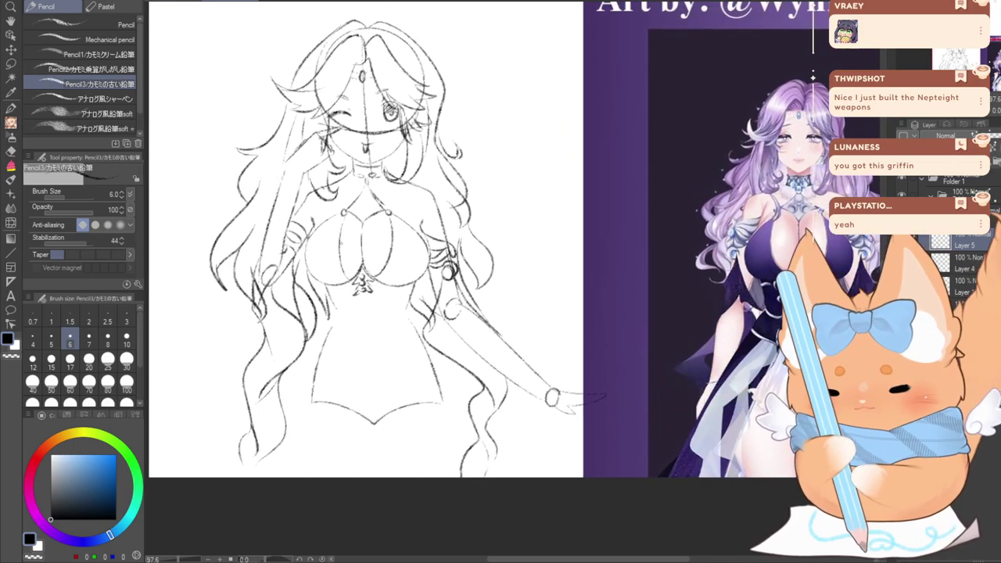
Sketch the bodice's side contours from under the bust over the waist to the hips, redoing the first attempts
mouse_move(334, 298)
mouse_down()
mouse_move(316, 326)
mouse_move(325, 336)
mouse_move(302, 389)
mouse_up()
key(ctrl+z)
key(ctrl+z)
key(ctrl+z)
mouse_move(322, 280)
mouse_down()
mouse_move(331, 309)
mouse_move(300, 400)
mouse_up()
mouse_move(413, 293)
mouse_down()
mouse_move(441, 405)
mouse_move(422, 294)
mouse_up()
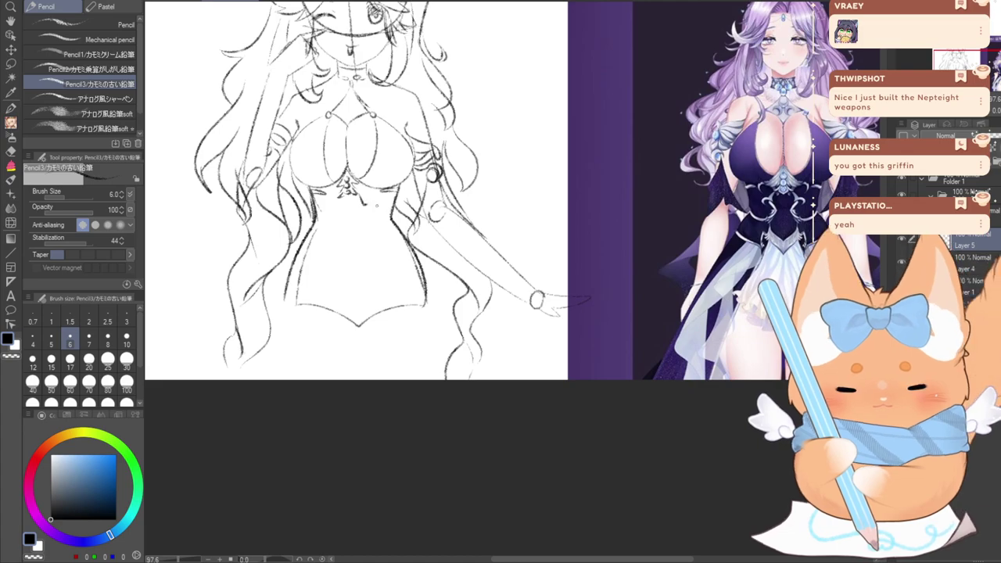
Sketch the curled metal ornaments spreading from the centre jewel to both sides of the waist below the bust
mouse_move(381, 213)
mouse_down()
mouse_move(356, 193)
mouse_move(331, 204)
mouse_up()
drag(325, 206, 339, 195)
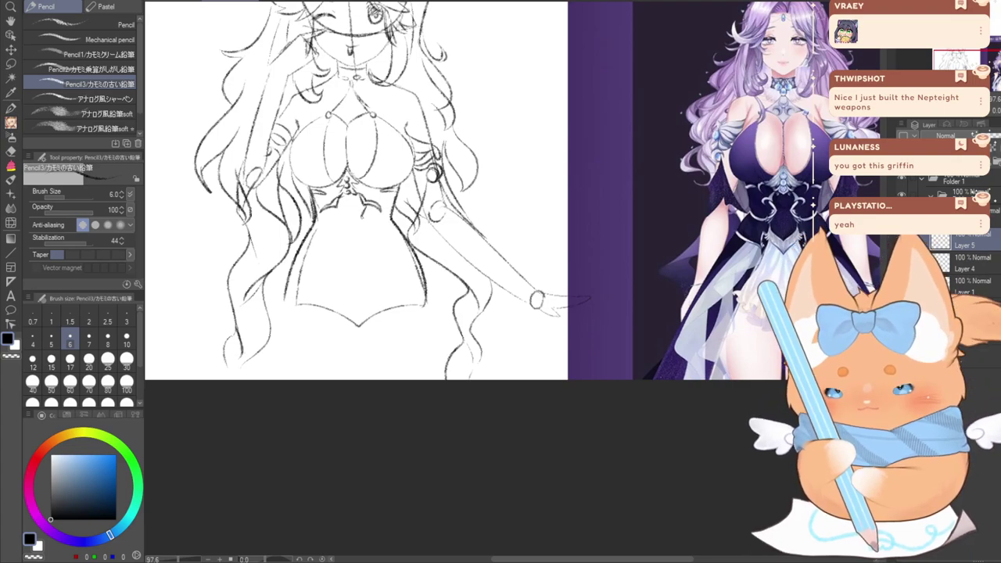
drag(361, 217, 395, 232)
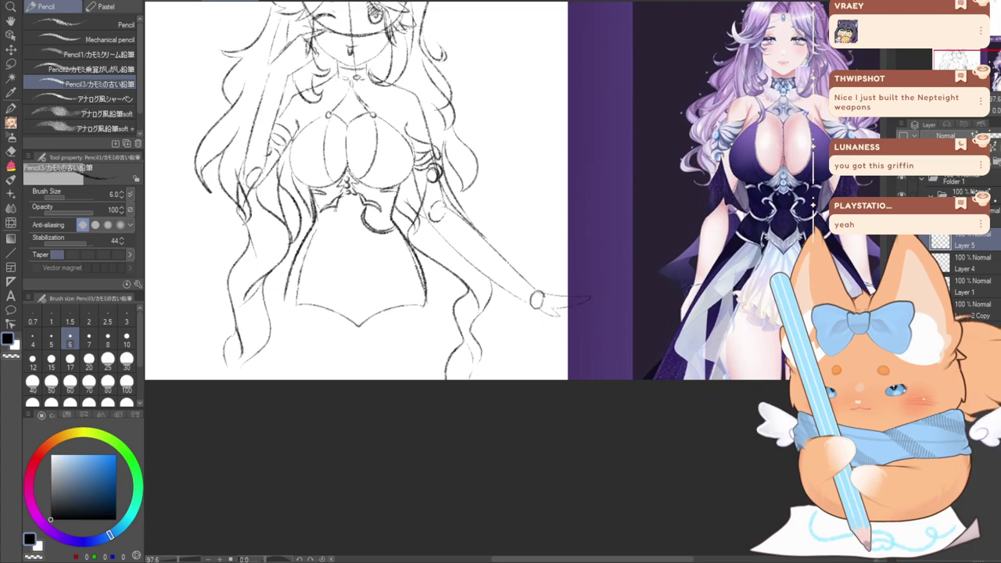
mouse_move(336, 209)
mouse_down()
mouse_move(314, 227)
mouse_move(338, 230)
mouse_move(310, 234)
mouse_up()
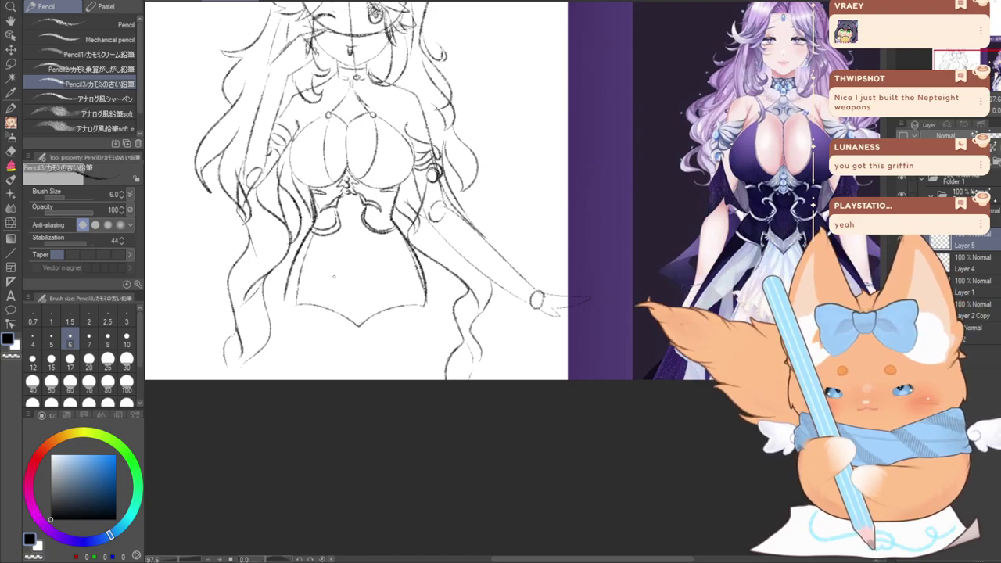
Sketch the bodice's lower trim with a V-shaped centre point and angular corners over both hips
mouse_move(329, 267)
mouse_down()
mouse_move(356, 297)
mouse_move(373, 270)
mouse_move(350, 289)
mouse_move(378, 266)
mouse_move(396, 294)
mouse_up()
key(ctrl+z)
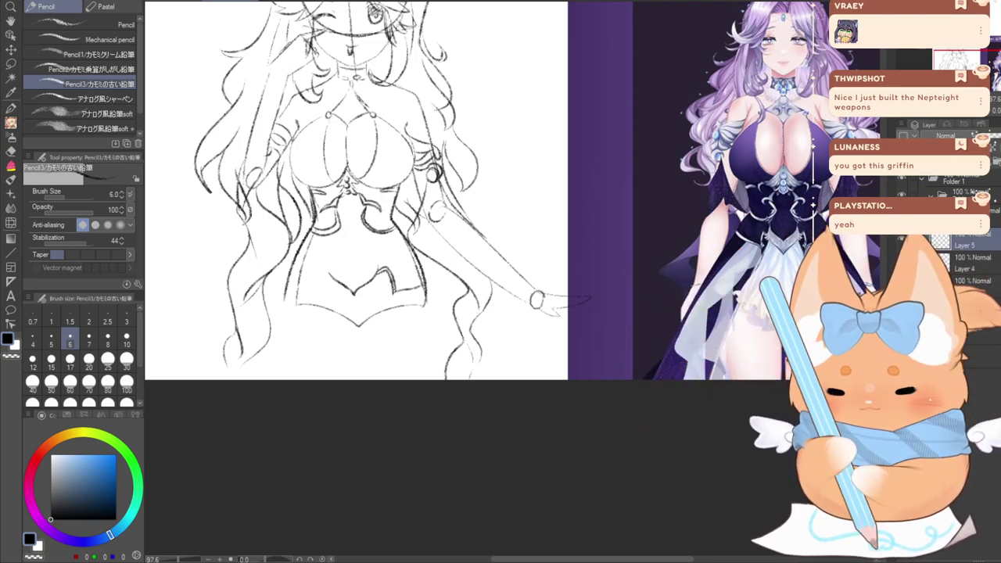
drag(389, 299, 430, 284)
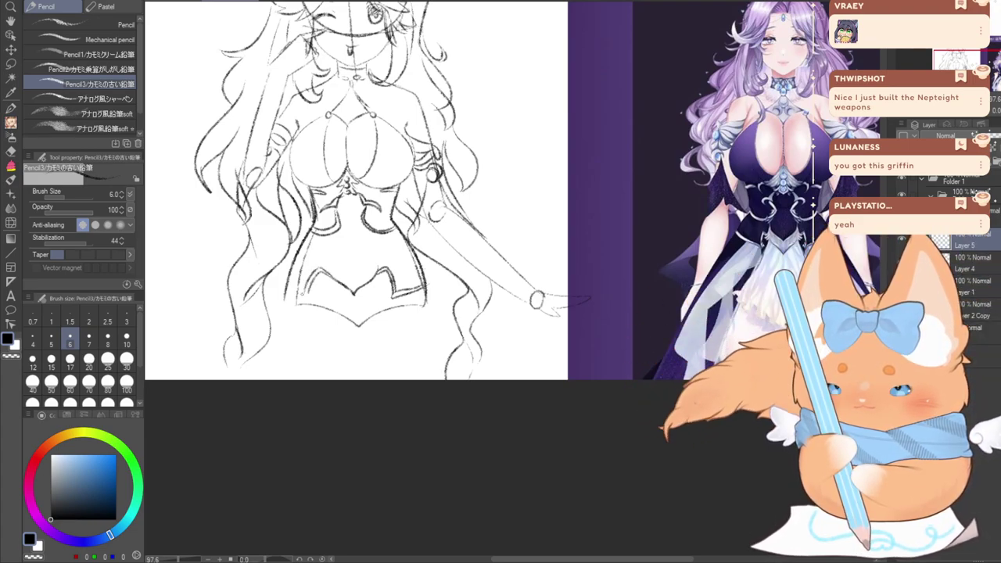
drag(306, 294, 289, 289)
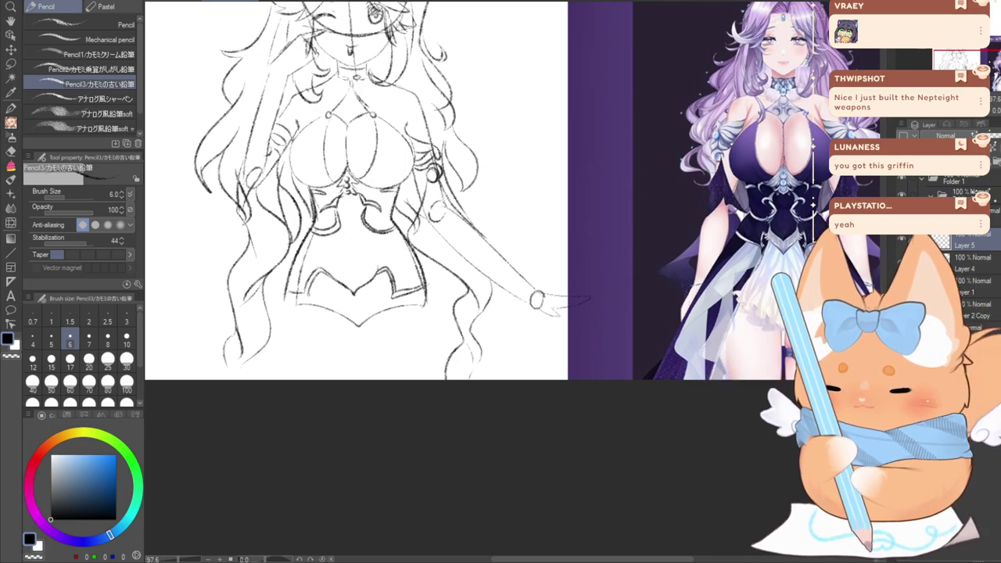
mouse_move(352, 266)
mouse_down()
mouse_move(367, 235)
mouse_move(383, 240)
mouse_up()
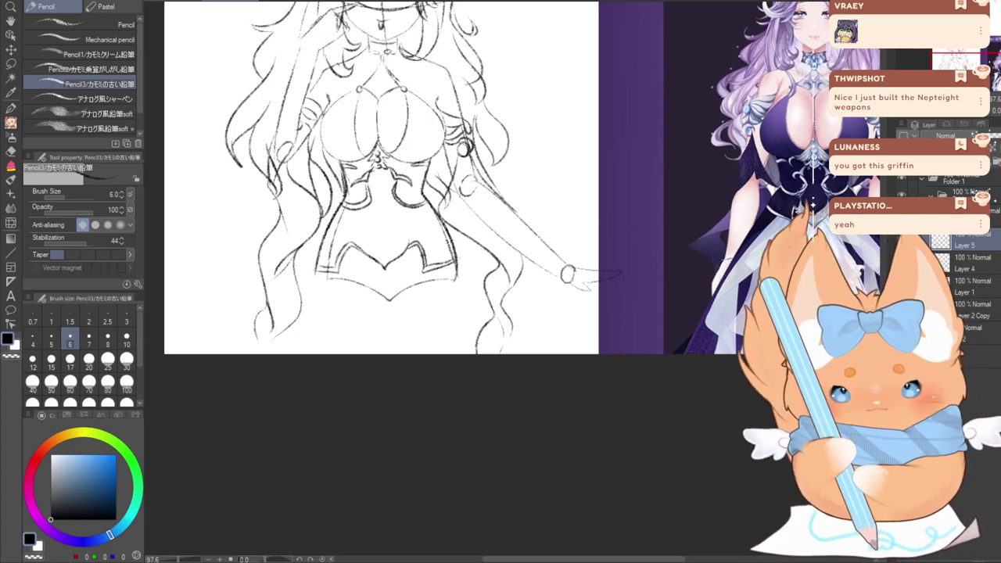
Sketch the pointed V-shaped panel at the centre of the waist above the bodice trim, undoing and redrawing its sides
drag(438, 235, 381, 328)
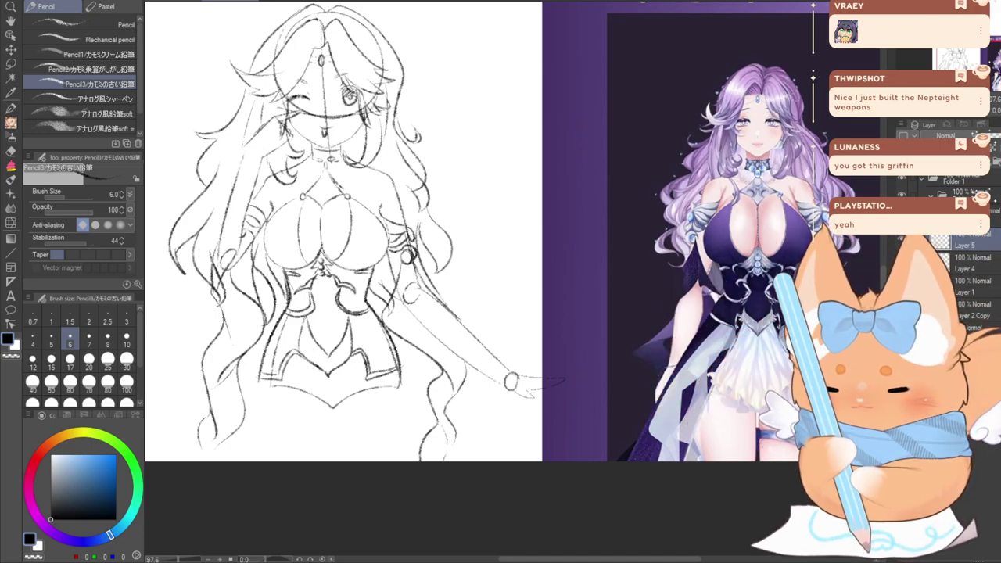
key(ctrl+z)
key(ctrl+z)
key(ctrl+z)
key(ctrl+z)
key(ctrl+z)
key(ctrl+z)
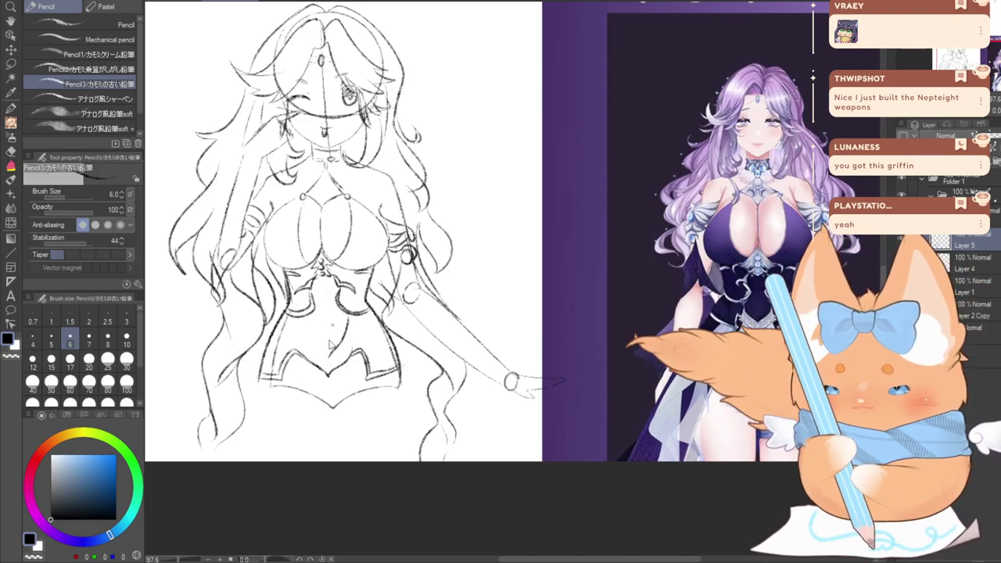
drag(328, 355, 351, 325)
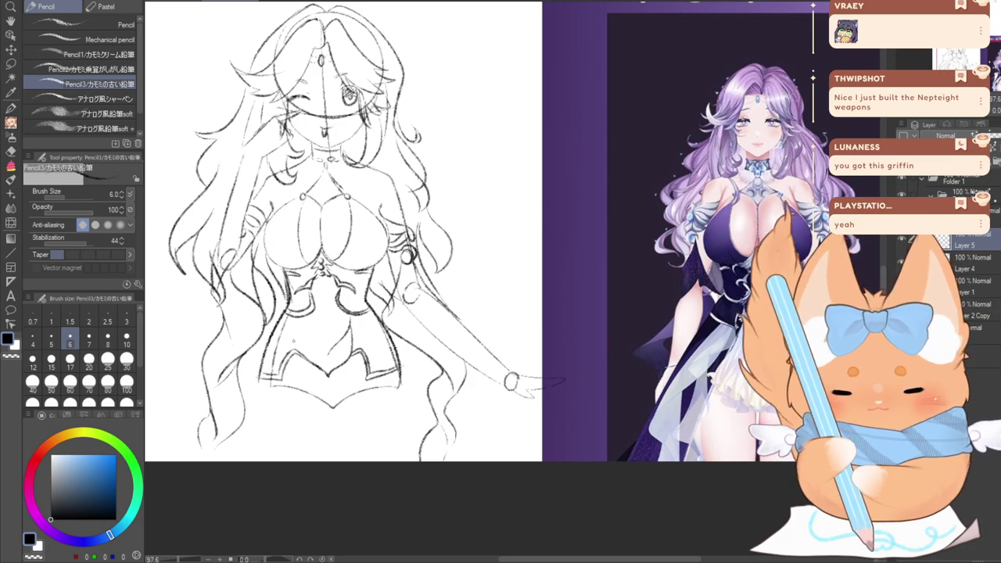
drag(328, 357, 298, 317)
key(ctrl+z)
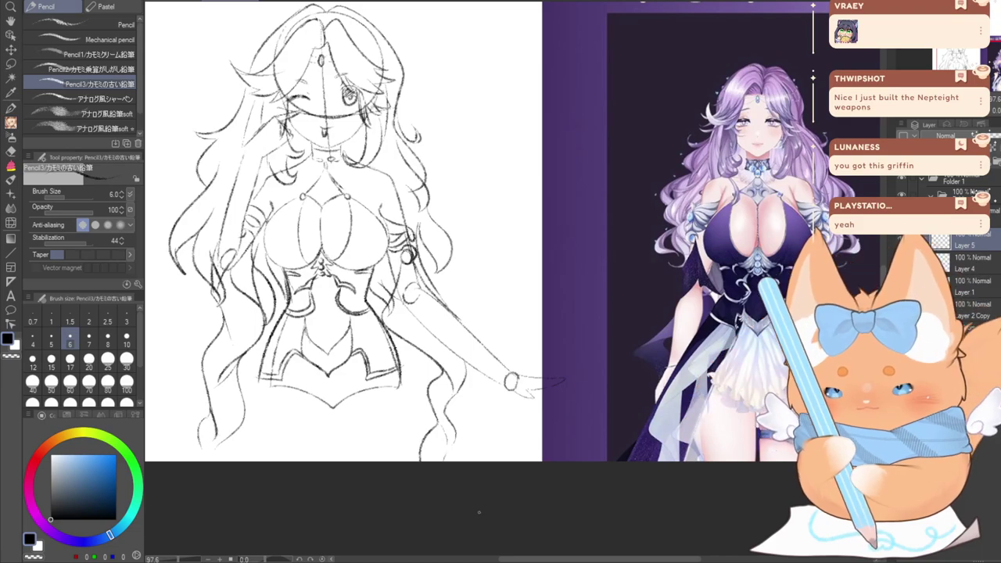
key(e)
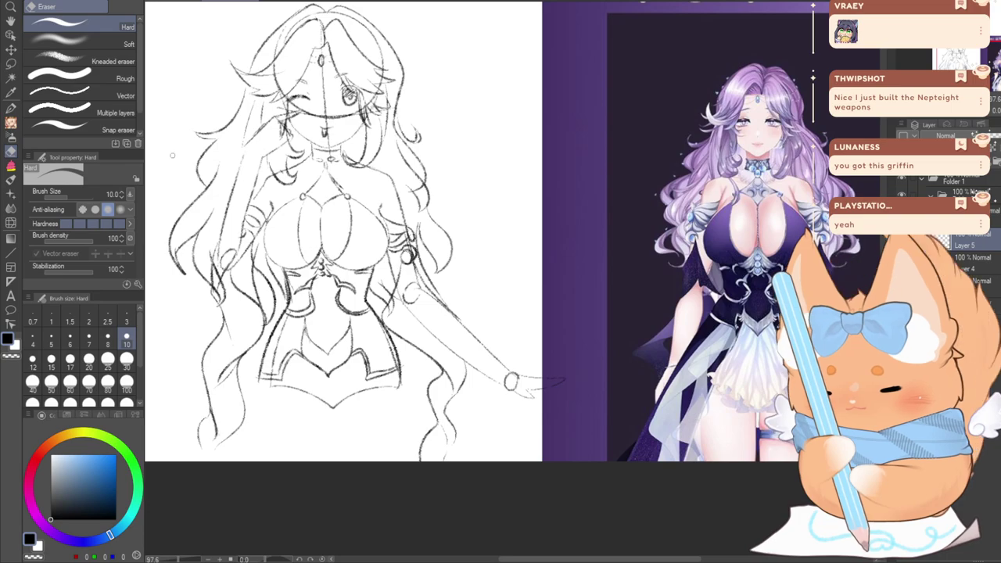
click(10, 123)
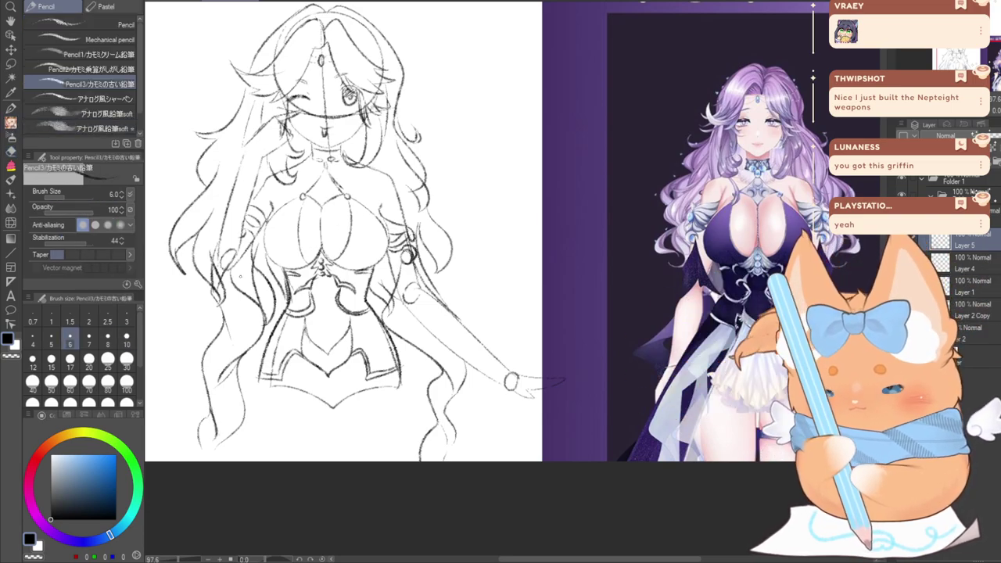
Sketch the short skirt below the bodice with flared sides and a ruffled hem
scroll(254, 300, down, 2)
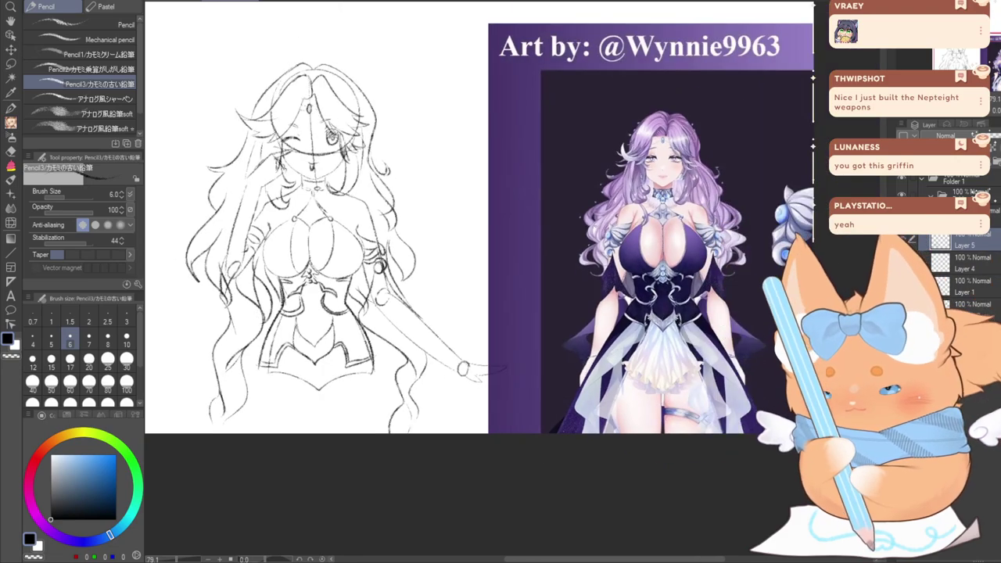
drag(258, 305, 343, 319)
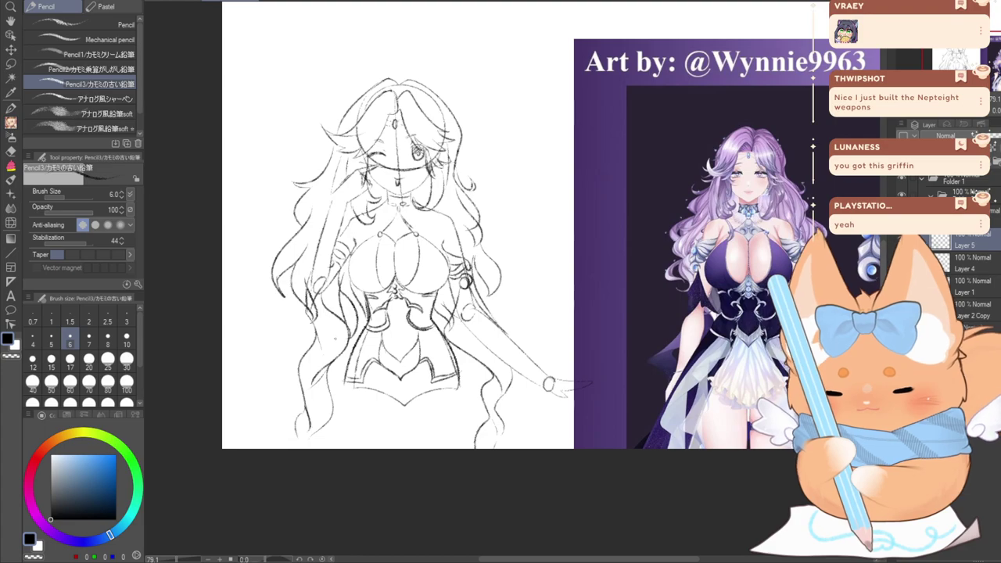
scroll(345, 325, up, 2)
drag(345, 326, 310, 251)
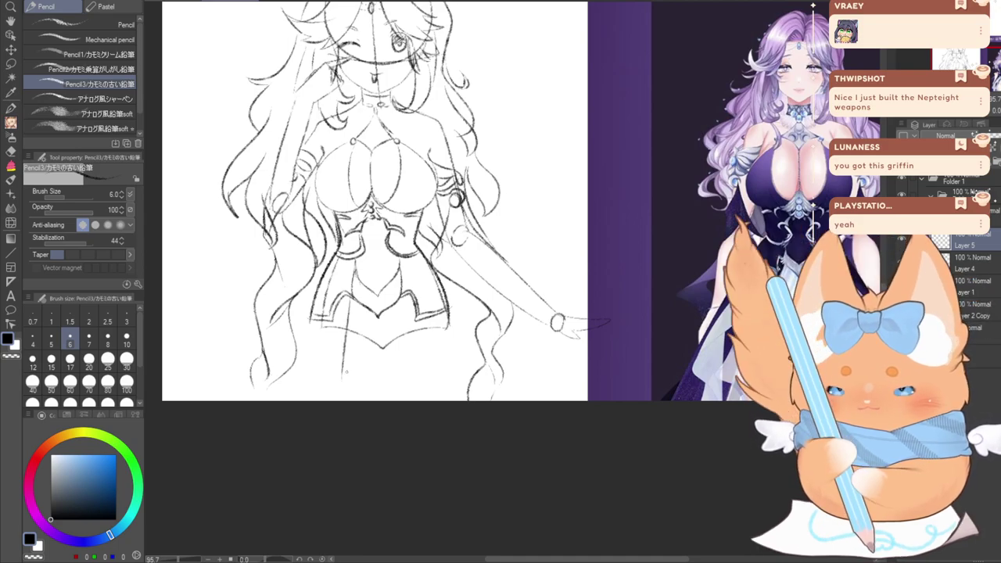
mouse_move(351, 297)
mouse_down()
mouse_move(323, 373)
mouse_move(430, 371)
mouse_up()
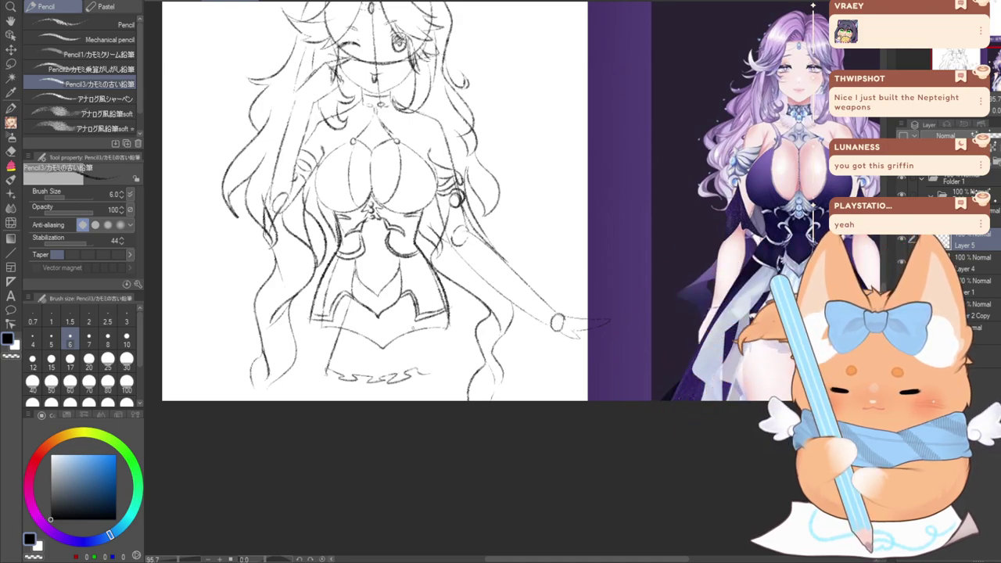
drag(400, 303, 430, 377)
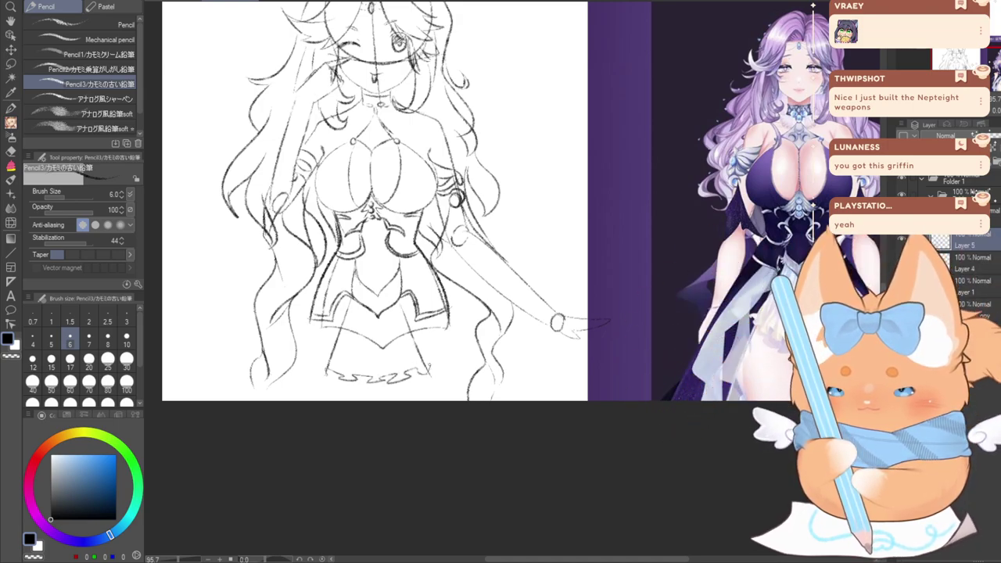
mouse_move(400, 301)
mouse_down()
mouse_move(430, 364)
mouse_move(421, 375)
mouse_up()
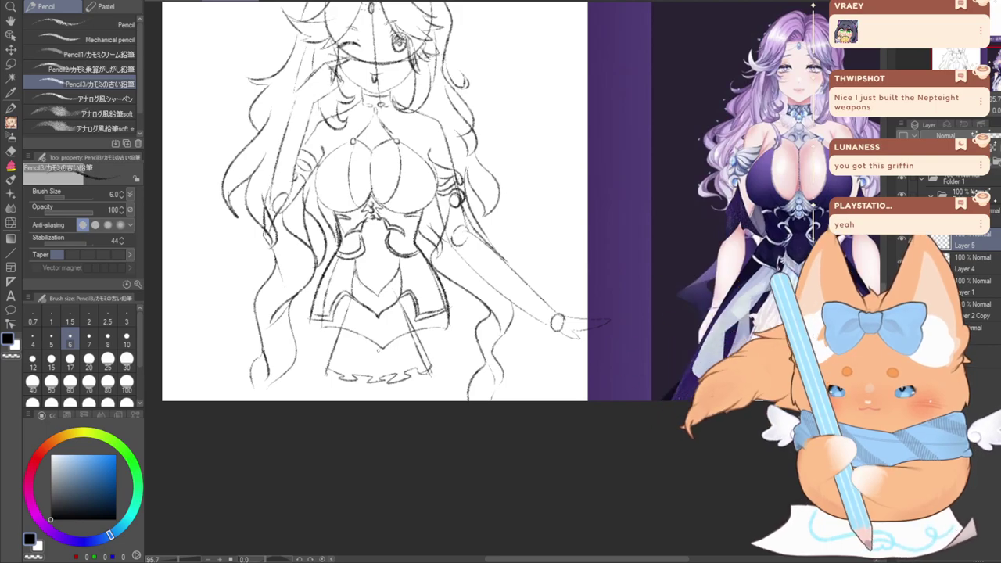
Sketch the overskirt drapes flaring from both hips beside the short skirt, redoing a line on the raised-arm side
drag(637, 165, 585, 120)
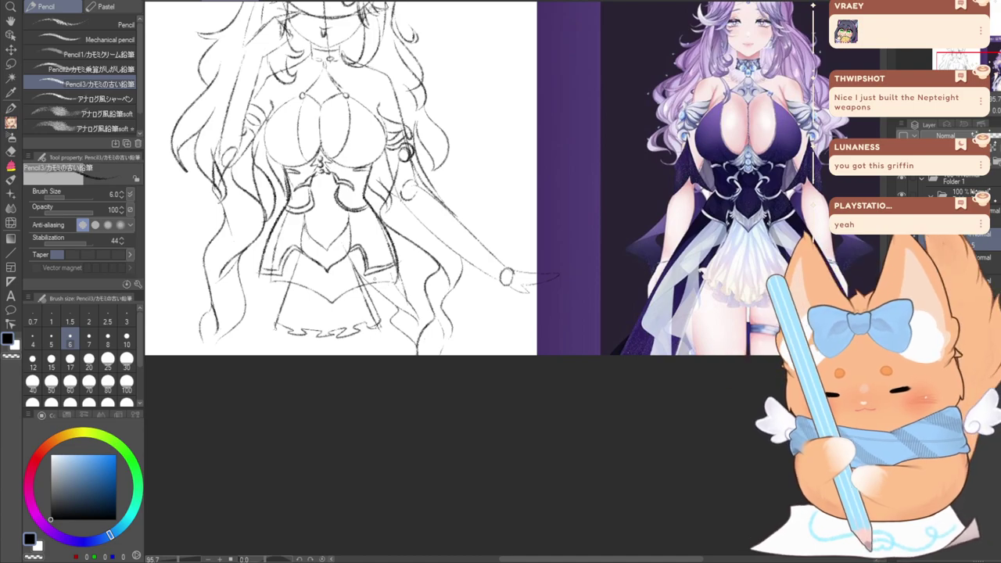
drag(295, 264, 407, 258)
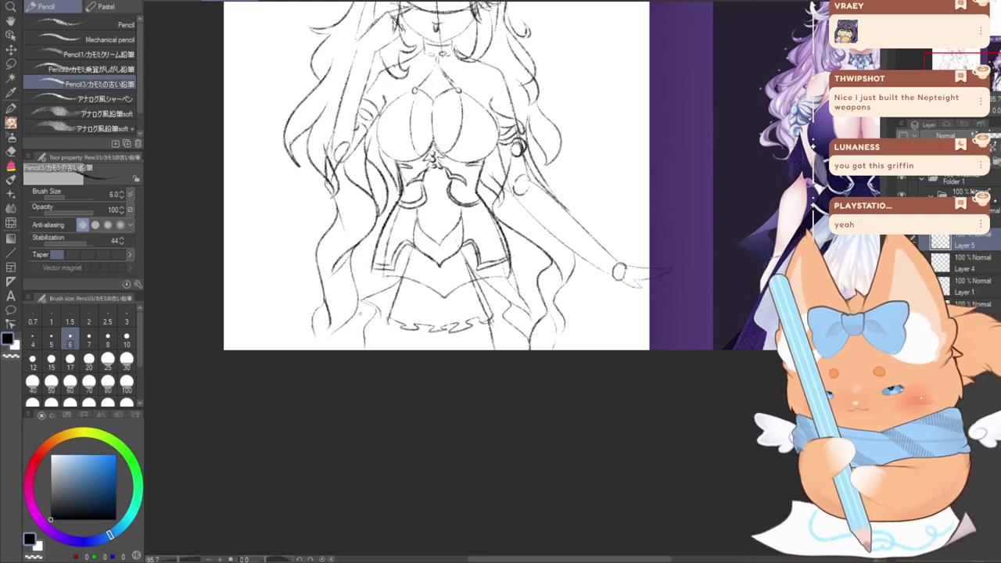
key(ctrl+z)
drag(362, 301, 370, 339)
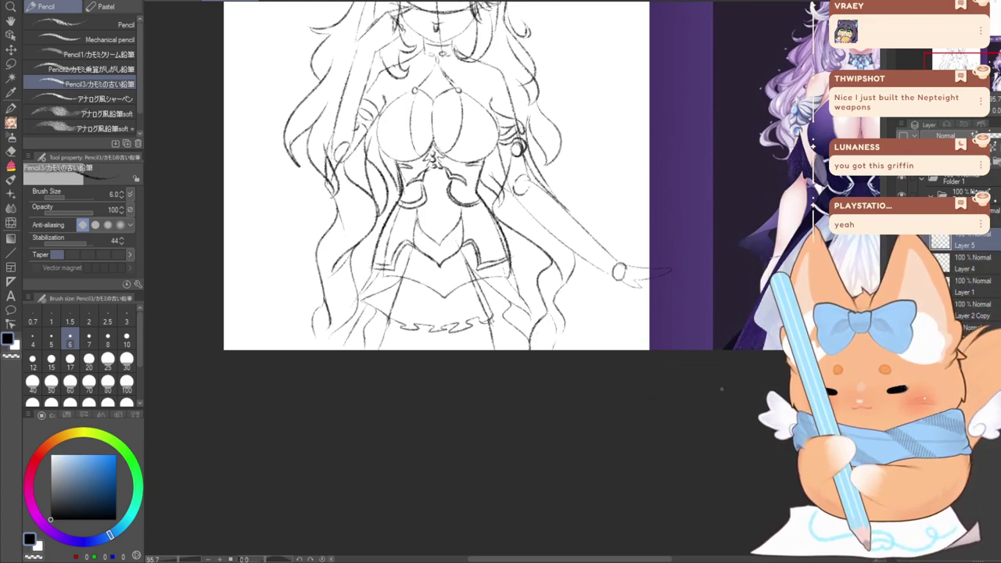
drag(937, 70, 936, 55)
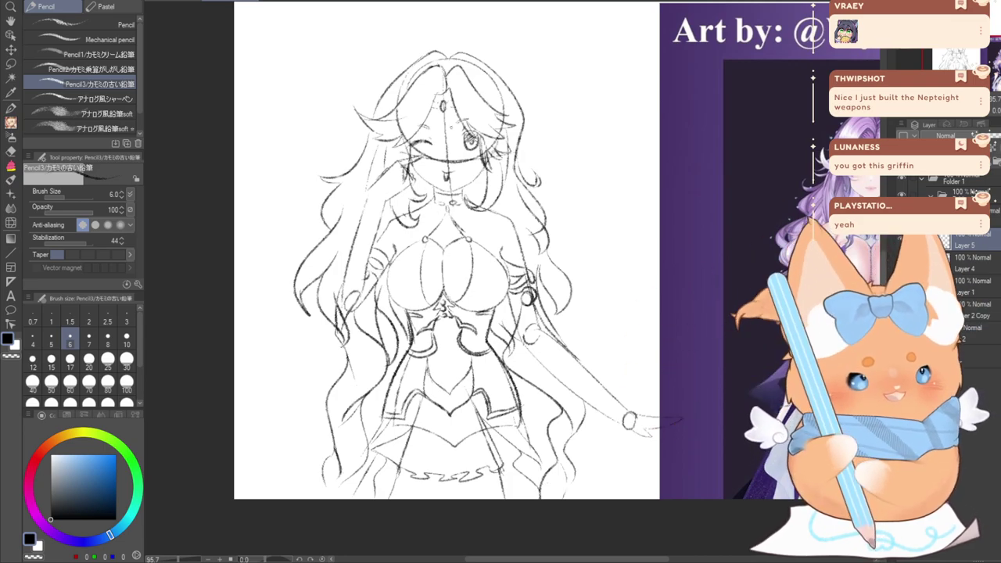
drag(954, 57, 967, 61)
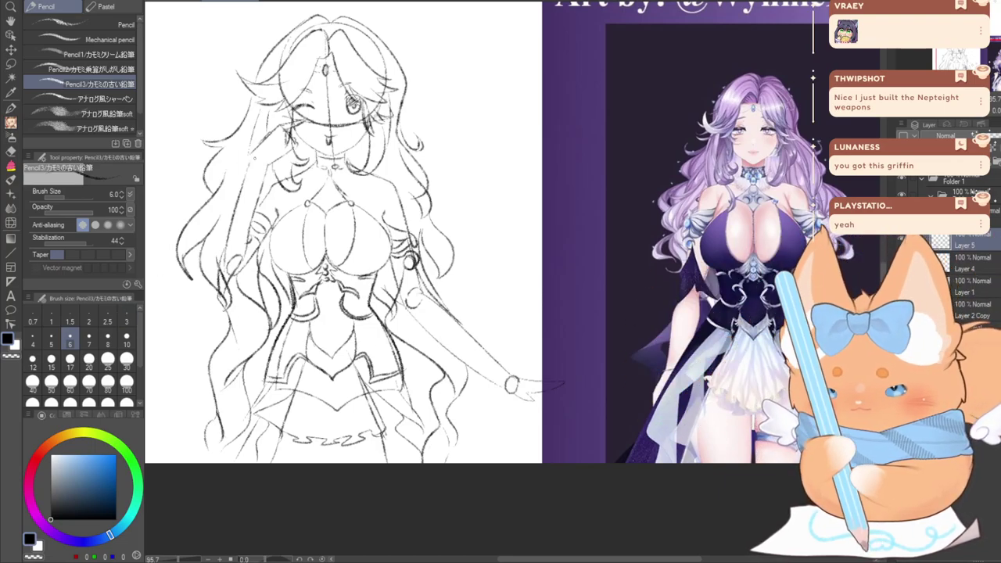
Sketch a bracelet band above the outstretched wrist and the feathered, jewelled collar around the neck
drag(495, 368, 500, 385)
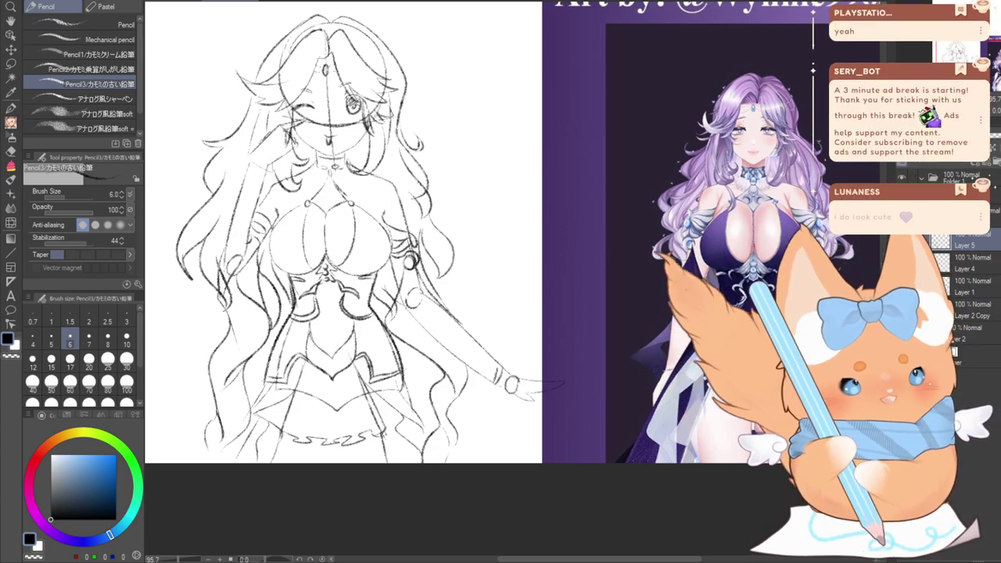
drag(334, 180, 349, 183)
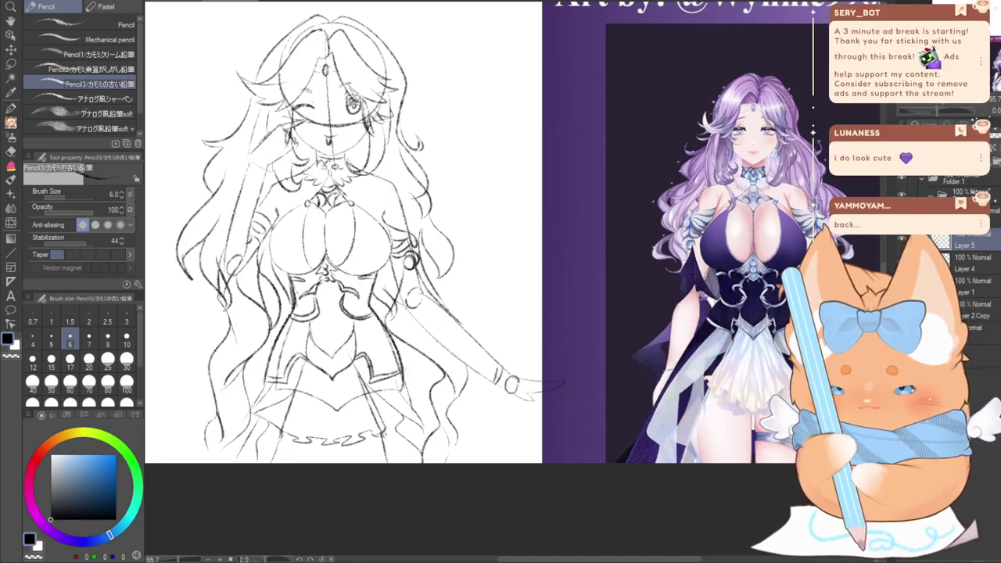
drag(329, 160, 329, 162)
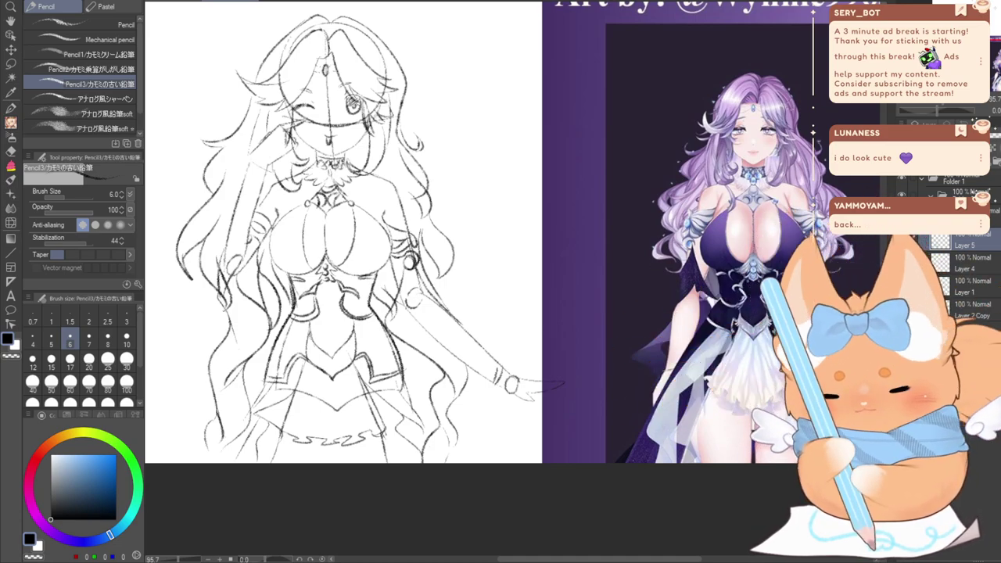
Move the whole character sketch higher on the canvas and enlarge it slightly, transforming all its layers together
drag(543, 280, 629, 271)
key(ctrl+t)
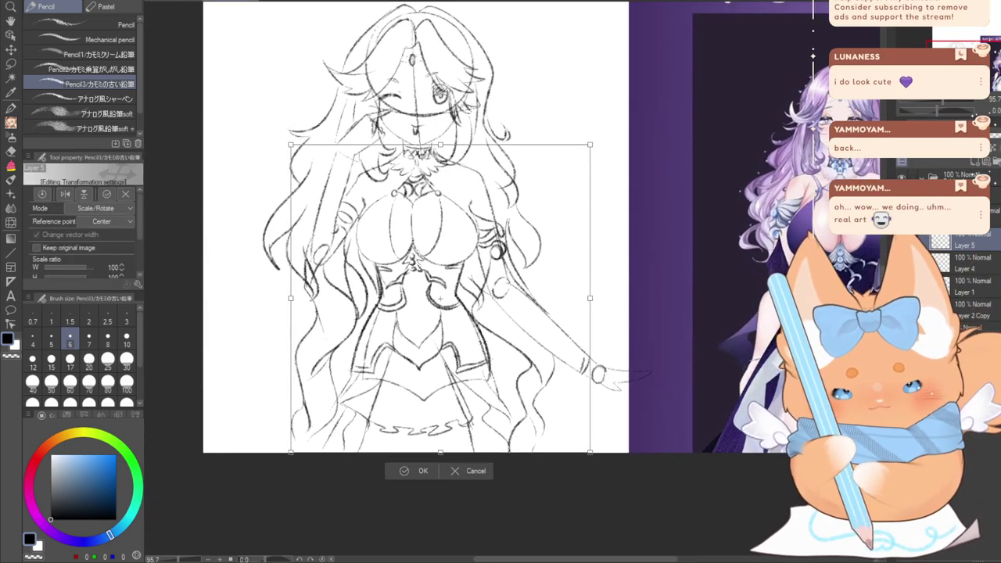
scroll(446, 234, down, 3)
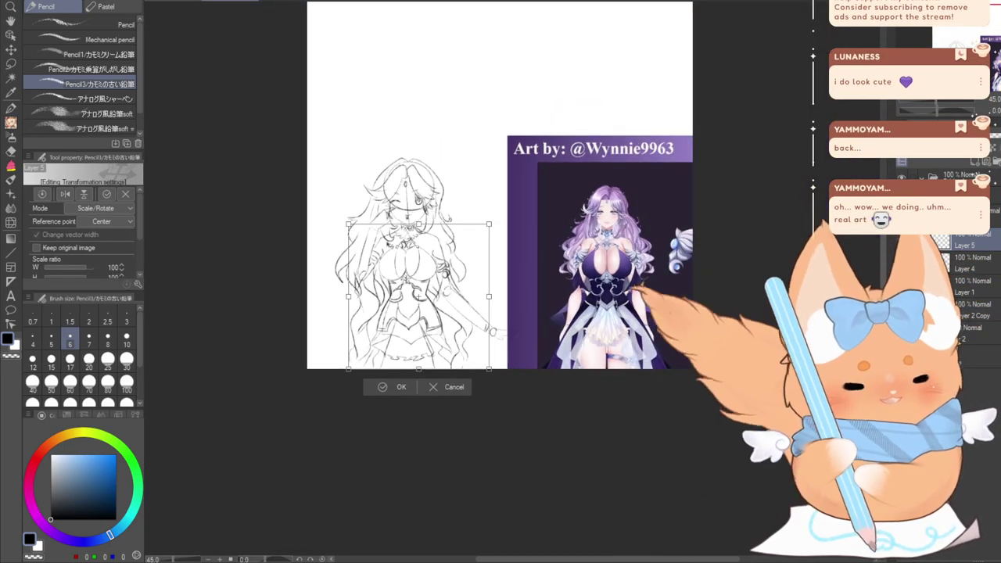
key(Return)
click(959, 176)
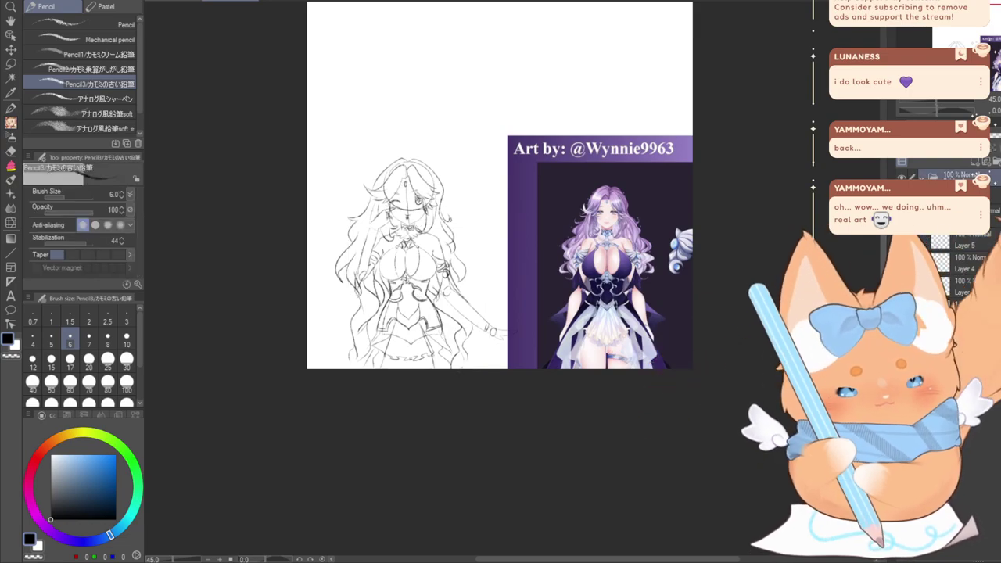
key(ctrl+t)
drag(393, 306, 427, 157)
mouse_move(371, 216)
mouse_down()
mouse_move(337, 240)
mouse_move(339, 264)
mouse_up()
click(430, 277)
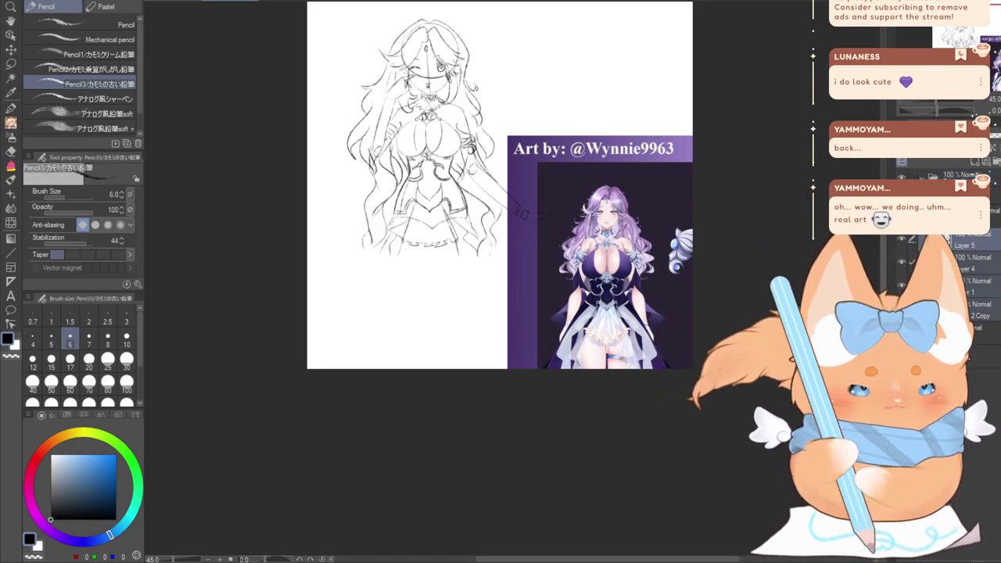
Hide the reference artwork and add a new blank layer above the sketch layers, undoing a misplaced layer move
click(901, 178)
click(902, 178)
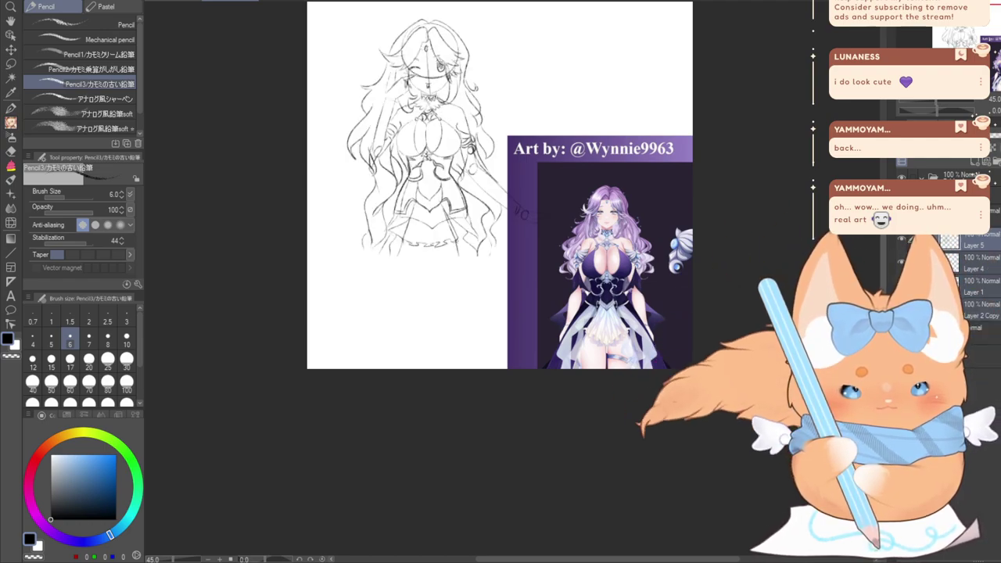
drag(936, 175, 950, 309)
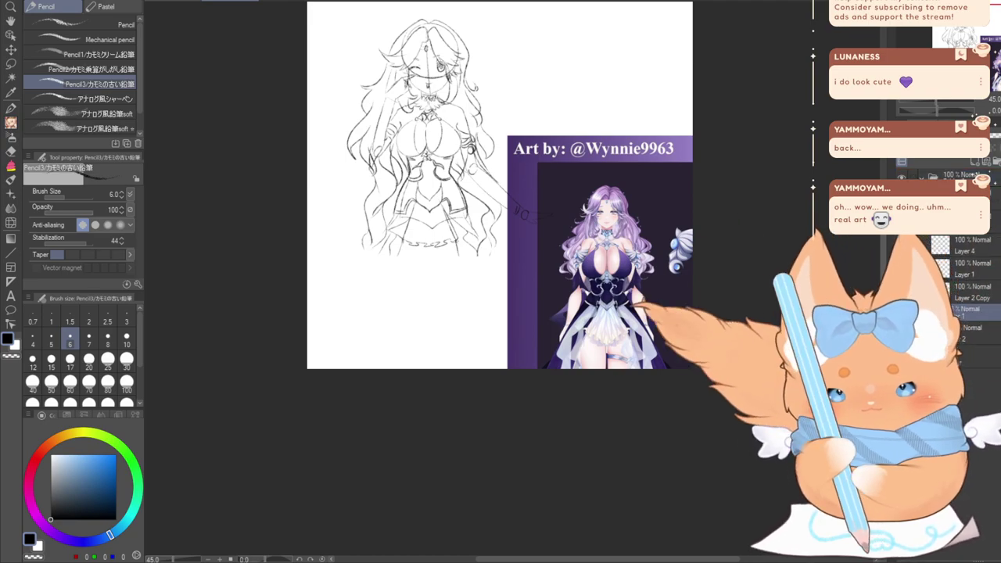
key(ctrl+z)
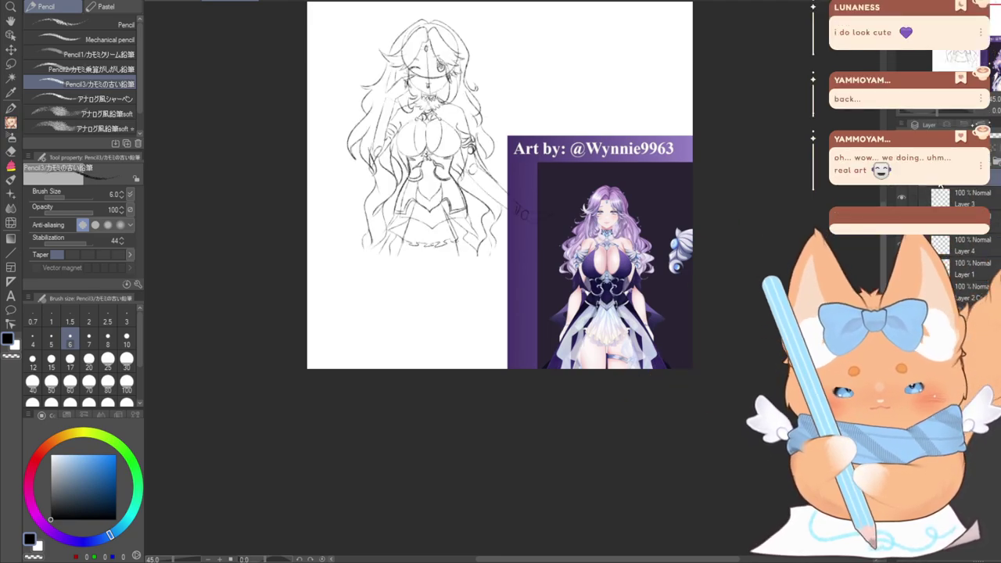
click(969, 197)
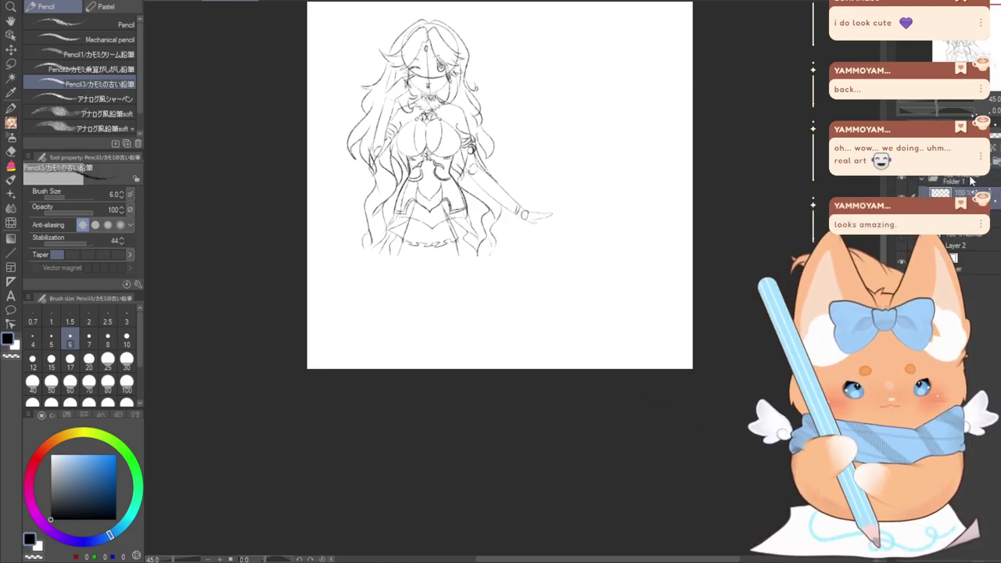
drag(501, 235, 523, 282)
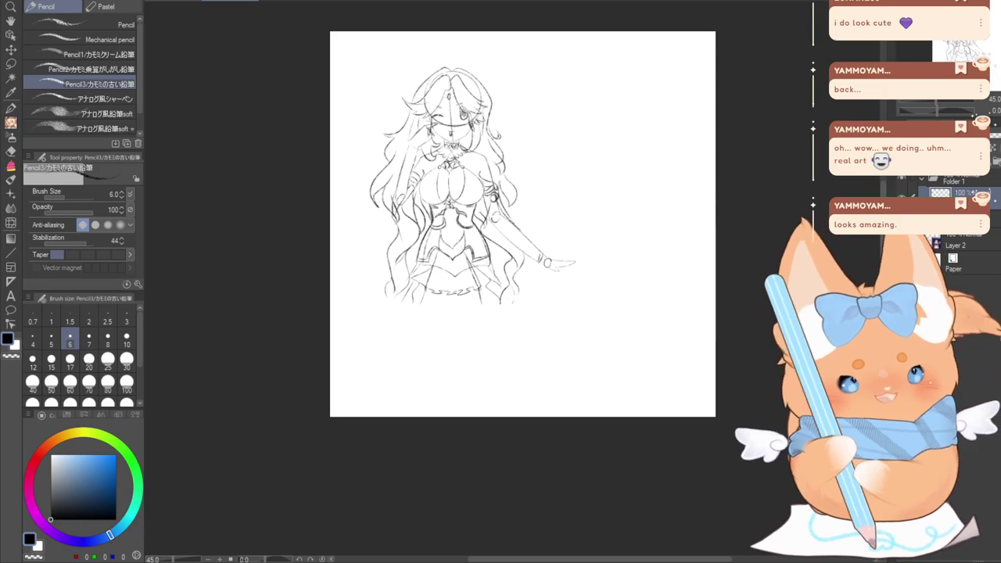
Lower the rough sketch's opacity so it looks faint, and make the blank layer above it active for drawing
click(966, 217)
click(962, 137)
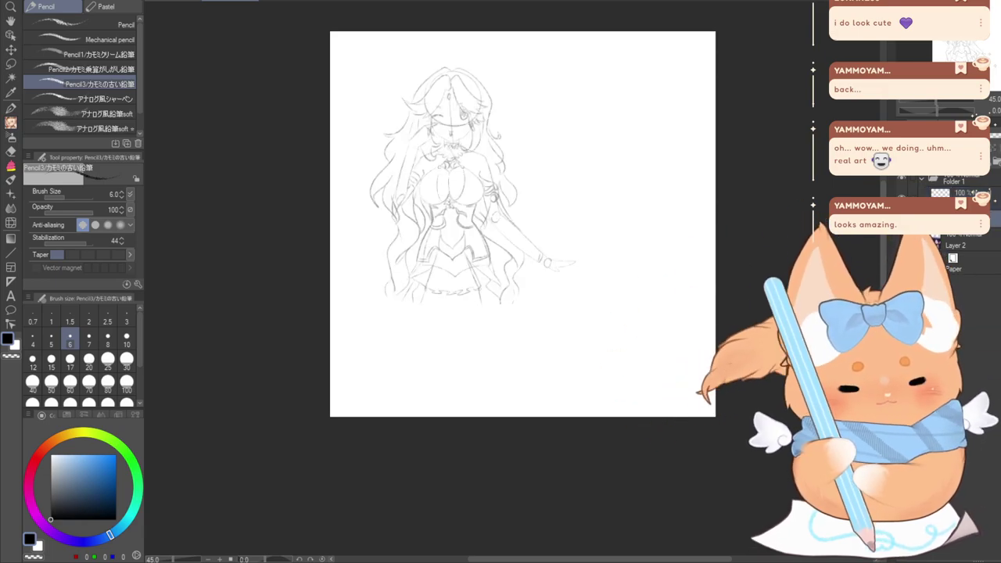
click(964, 193)
mouse_move(445, 155)
mouse_down()
mouse_move(433, 127)
mouse_move(450, 165)
mouse_up()
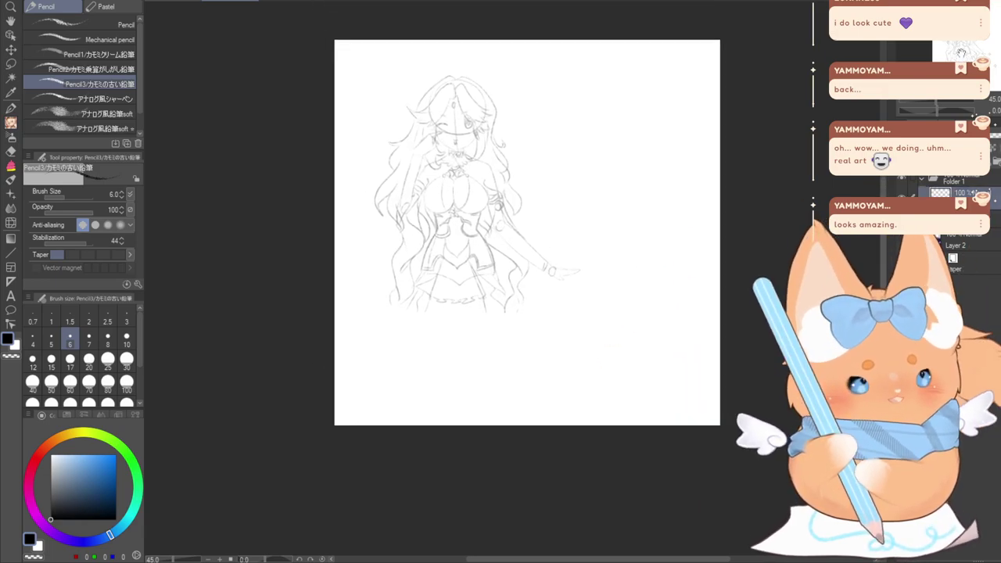
scroll(450, 166, up, 1)
scroll(449, 166, up, 6)
drag(961, 50, 955, 46)
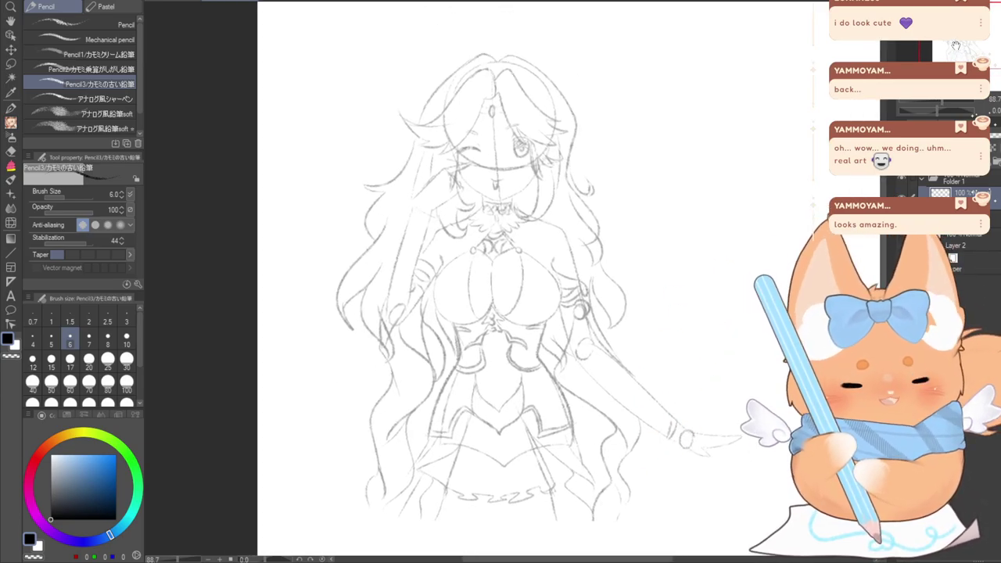
click(152, 3)
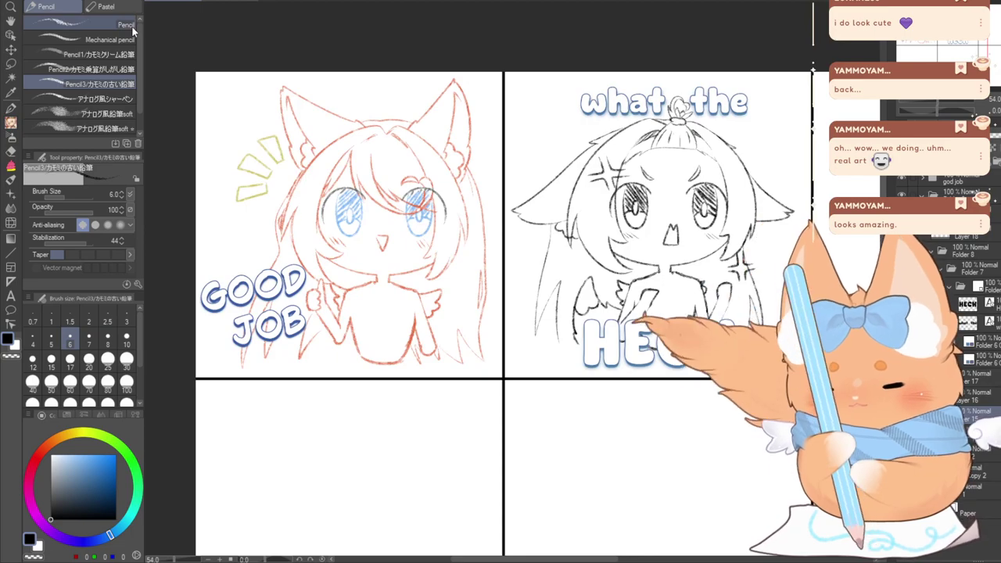
drag(942, 45, 946, 48)
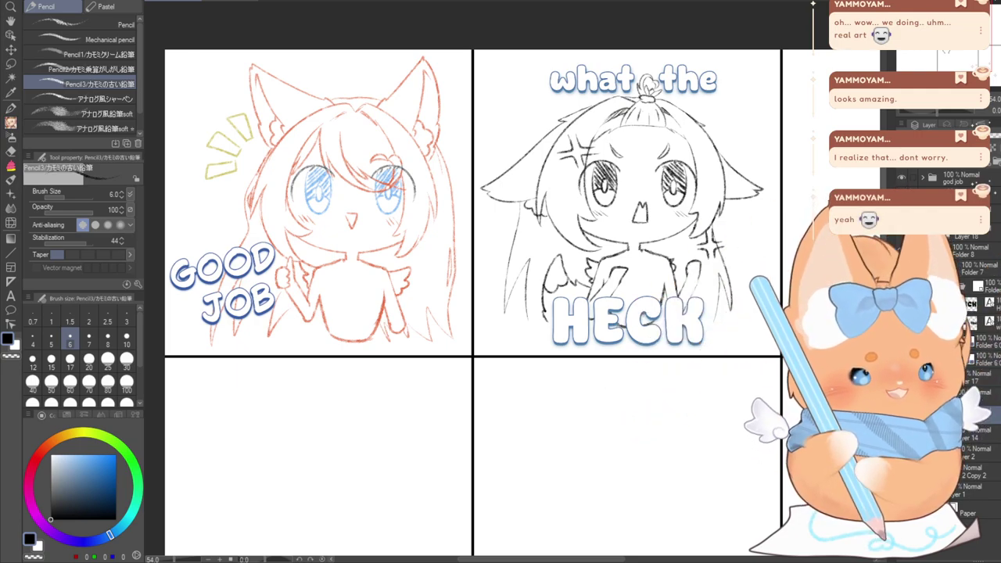
click(227, 1)
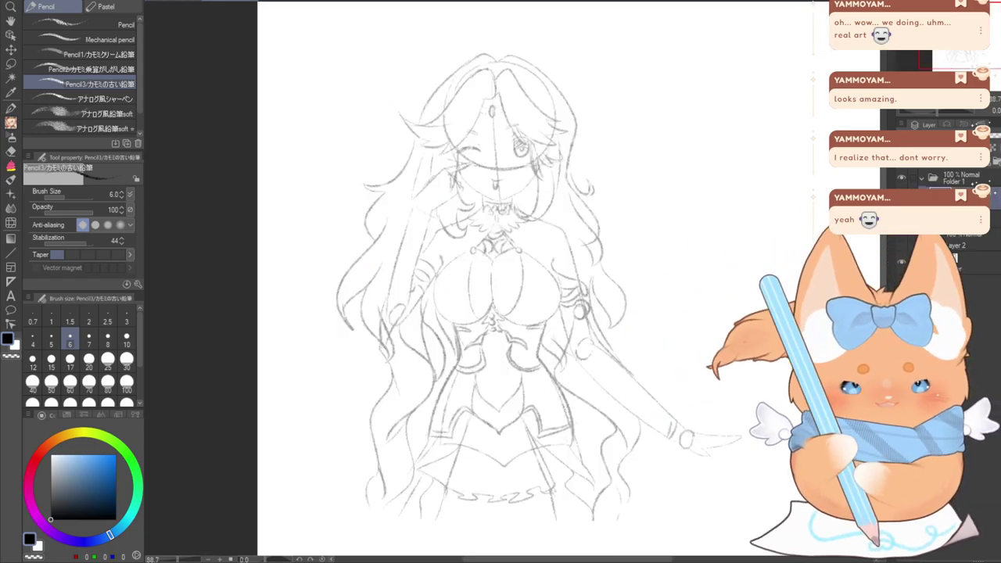
Line the winking-eye side of the jaw from the cheek to the chin over the faint sketch, undoing and redrawing the stroke
drag(714, 37, 728, 22)
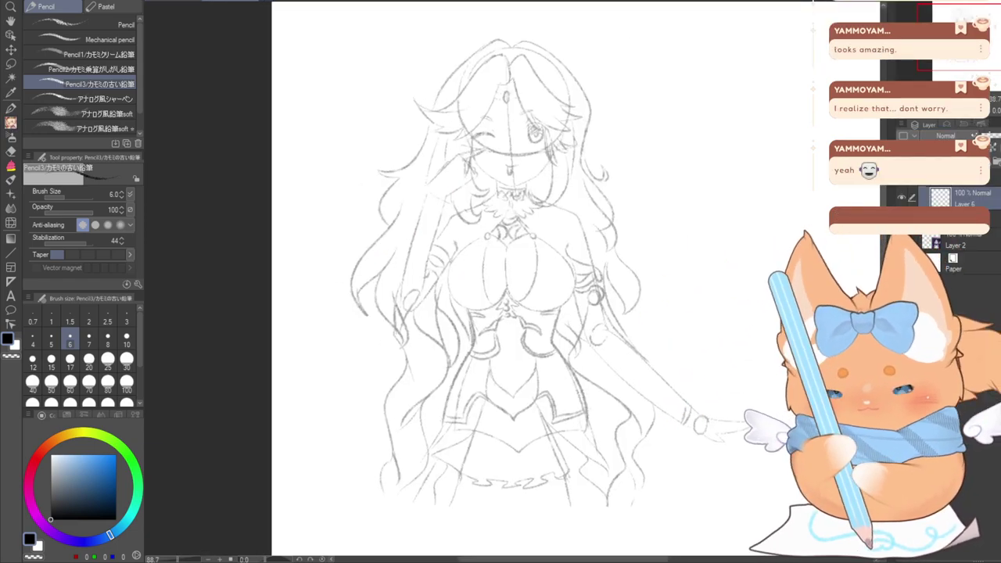
drag(495, 167, 481, 166)
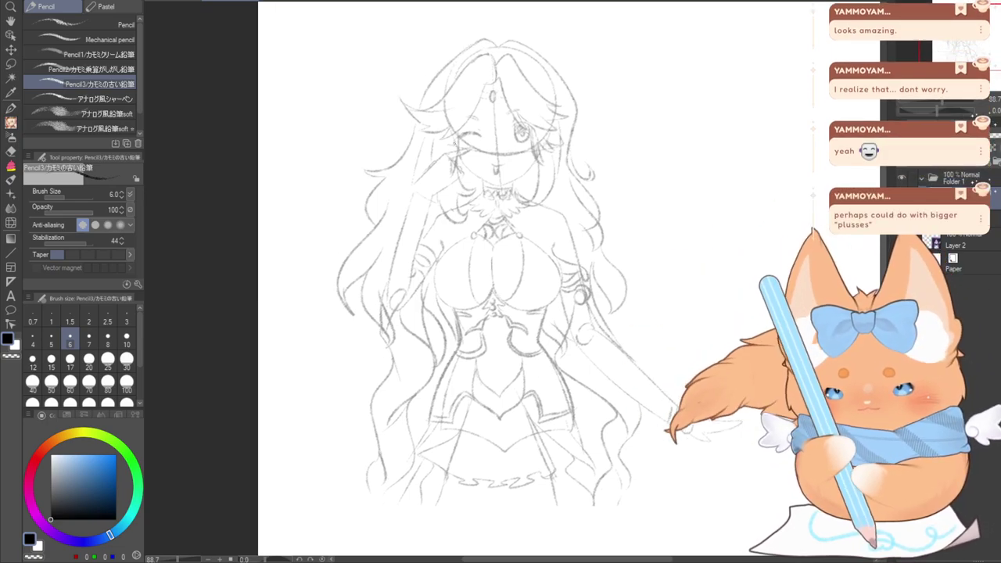
scroll(453, 155, up, 3)
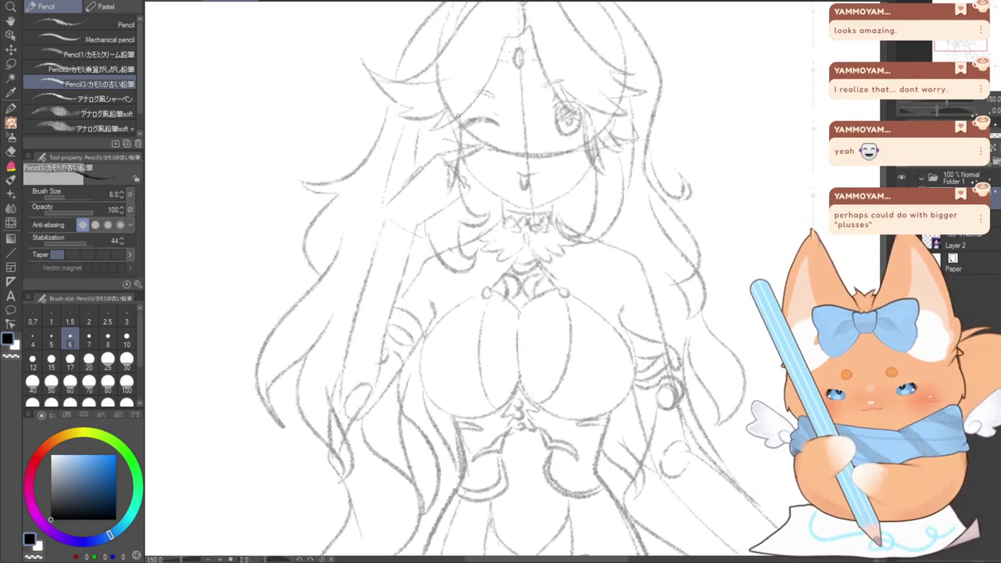
scroll(460, 142, up, 2)
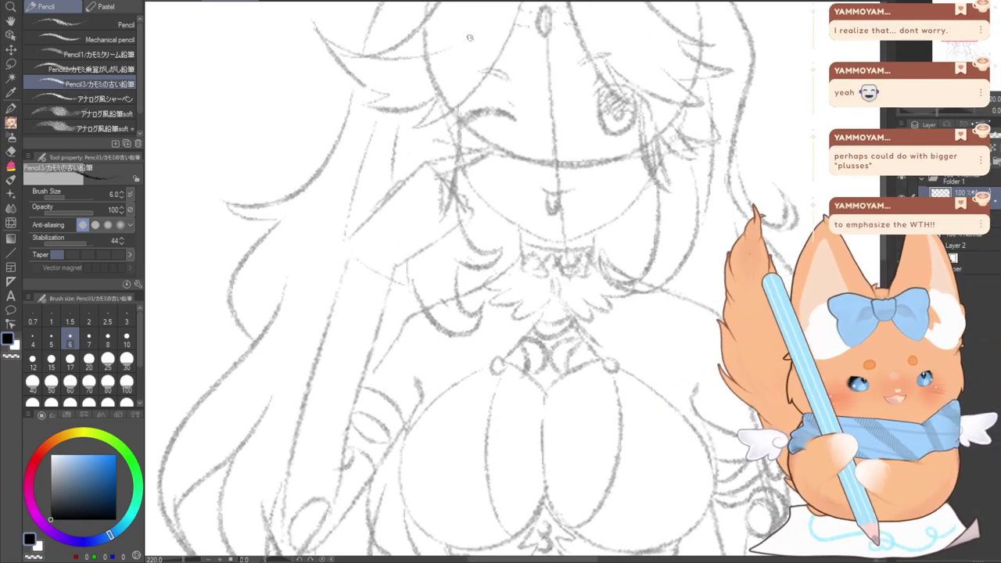
drag(449, 113, 468, 190)
key(ctrl+z)
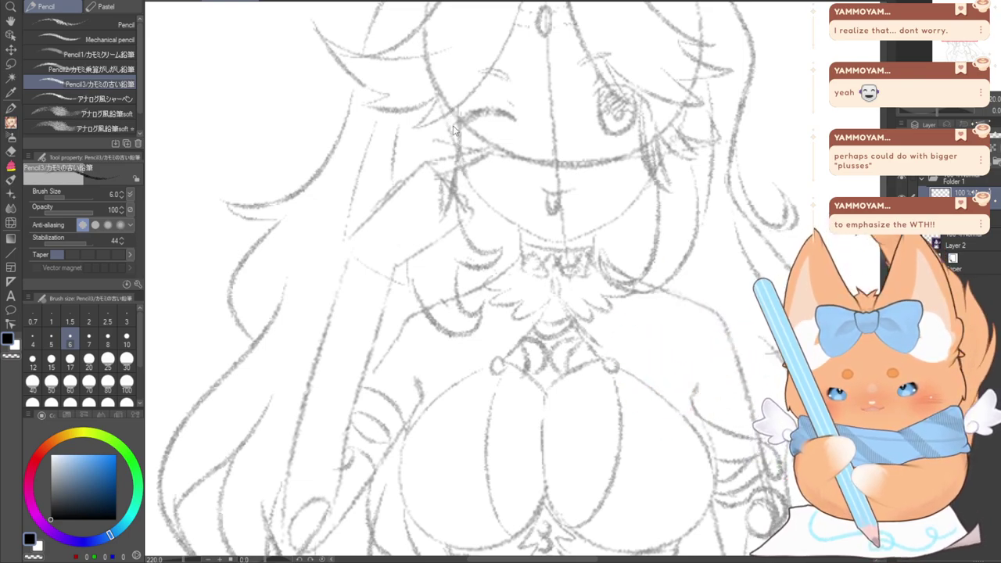
mouse_move(451, 121)
mouse_down()
mouse_move(476, 197)
mouse_move(469, 182)
mouse_move(541, 235)
mouse_up()
key(ctrl+z)
key(ctrl+z)
drag(470, 186, 502, 216)
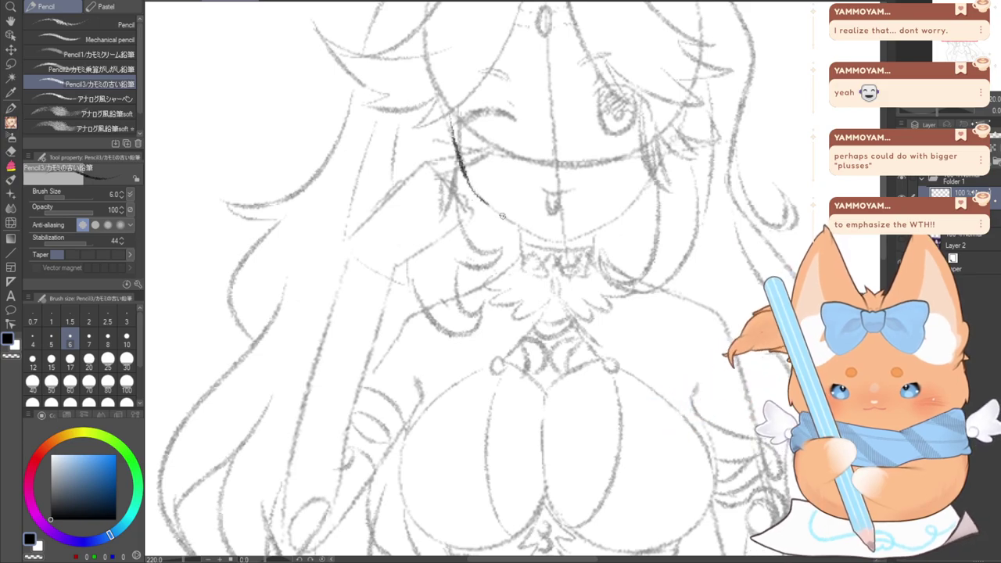
key(ctrl+z)
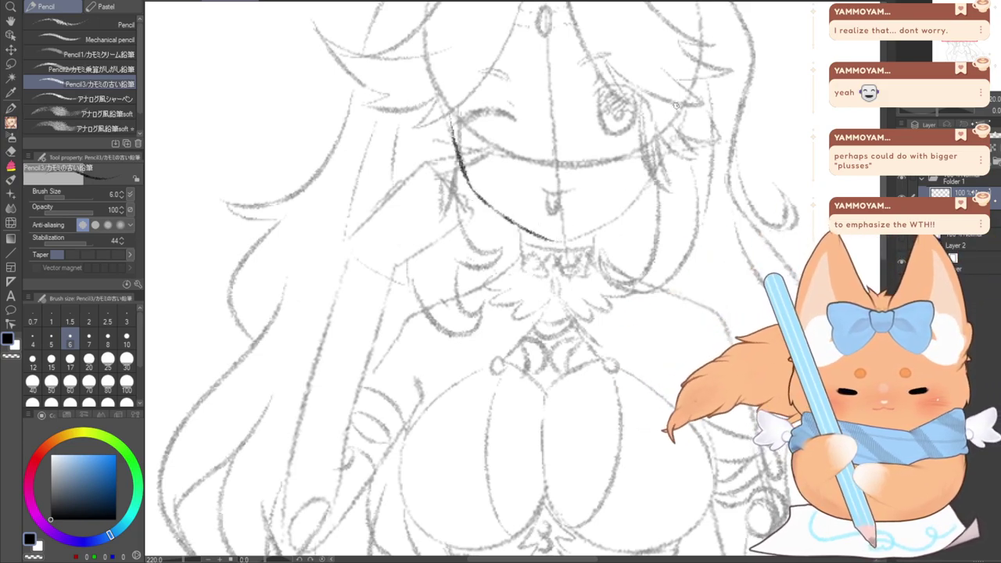
Line the open-eye side of the jaw down to the chin, and add short lines for both sides of the neck
drag(666, 139, 632, 203)
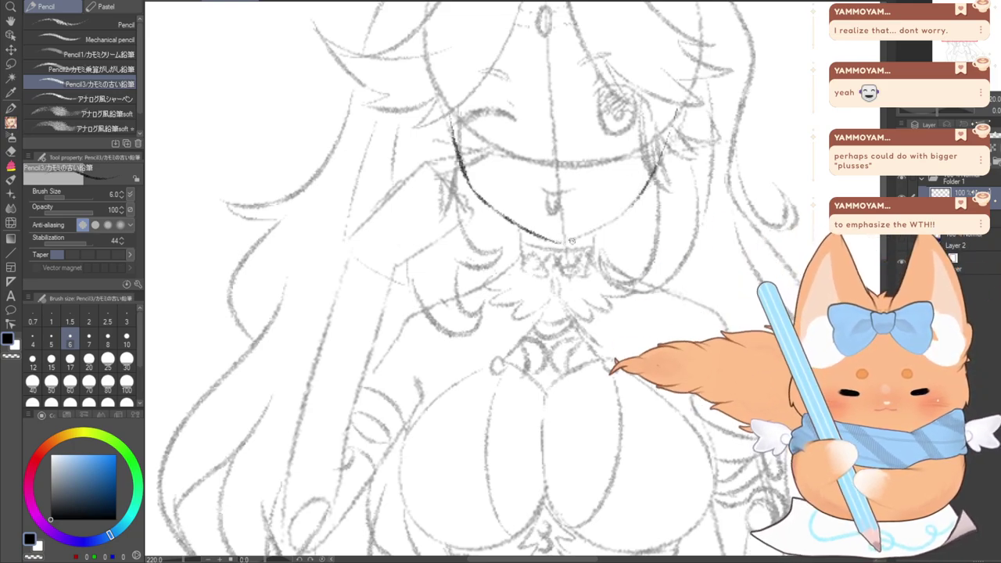
mouse_move(551, 243)
mouse_down()
mouse_move(635, 198)
mouse_move(646, 173)
mouse_up()
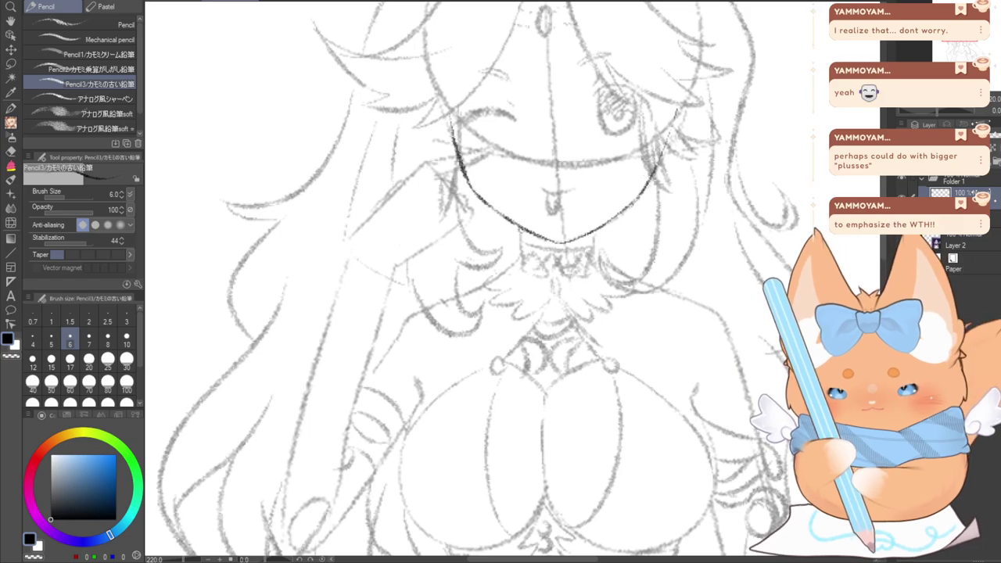
drag(592, 231, 609, 414)
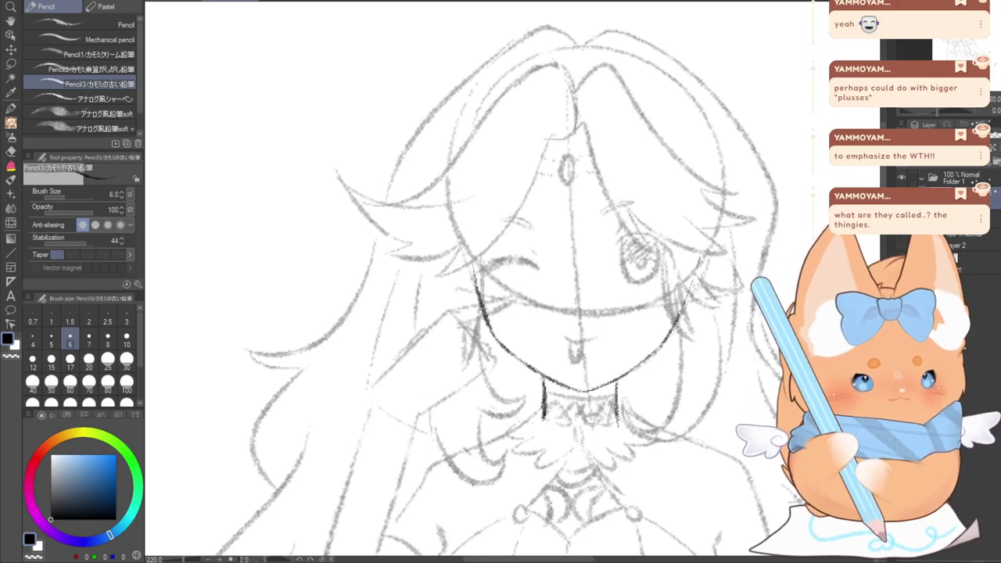
click(162, 5)
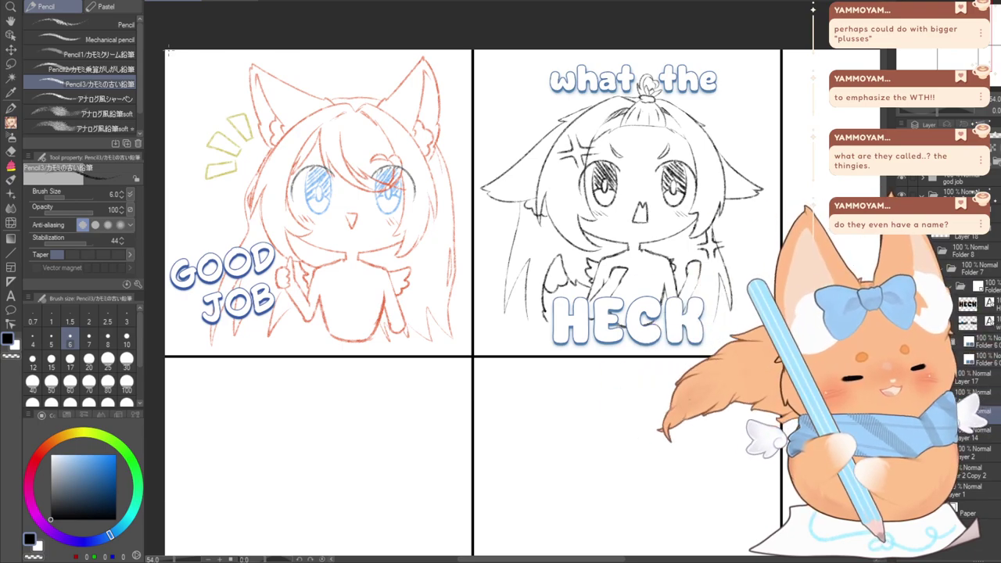
click(223, 2)
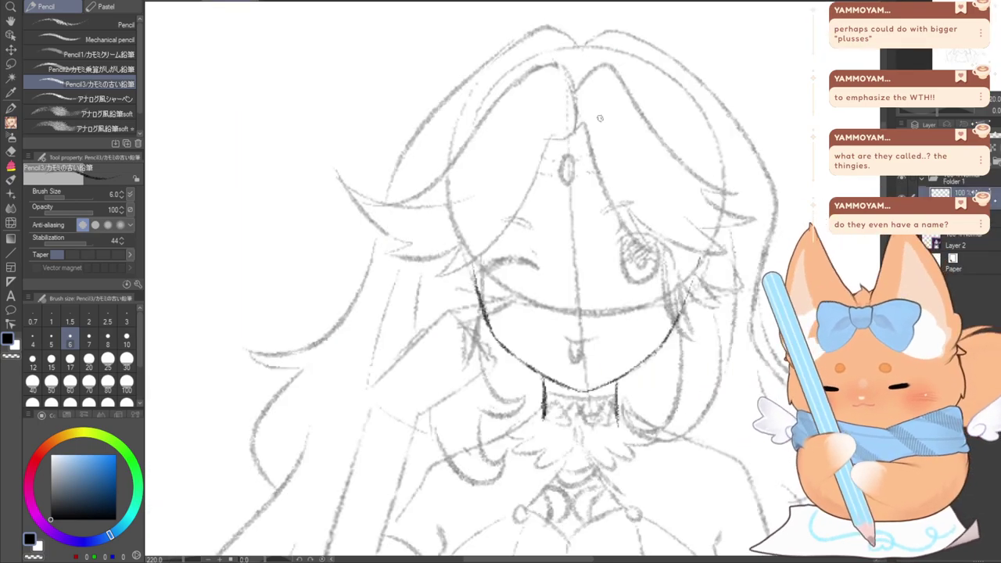
mouse_move(548, 297)
mouse_down()
mouse_move(505, 279)
mouse_move(513, 297)
mouse_move(582, 215)
mouse_move(548, 194)
mouse_up()
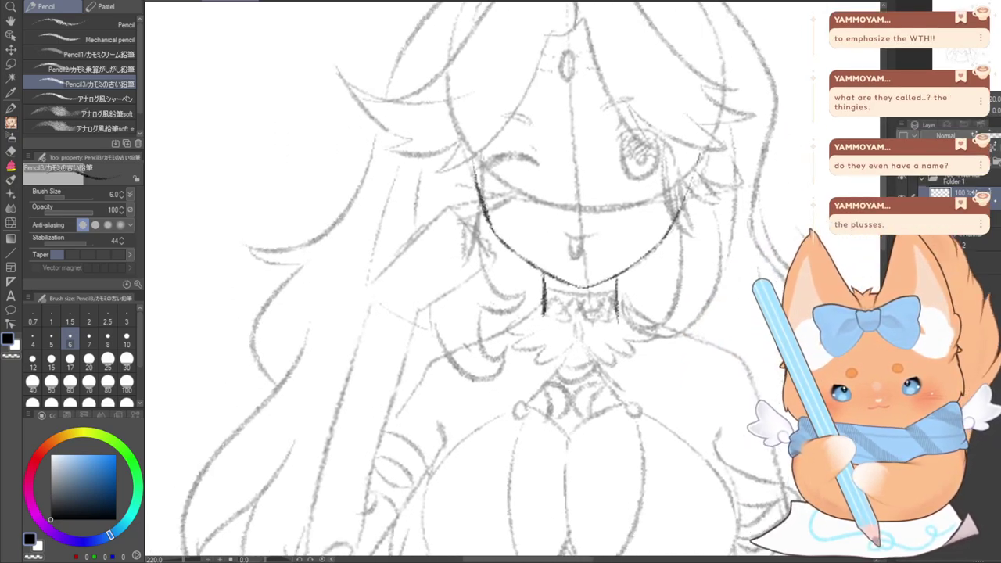
click(169, 4)
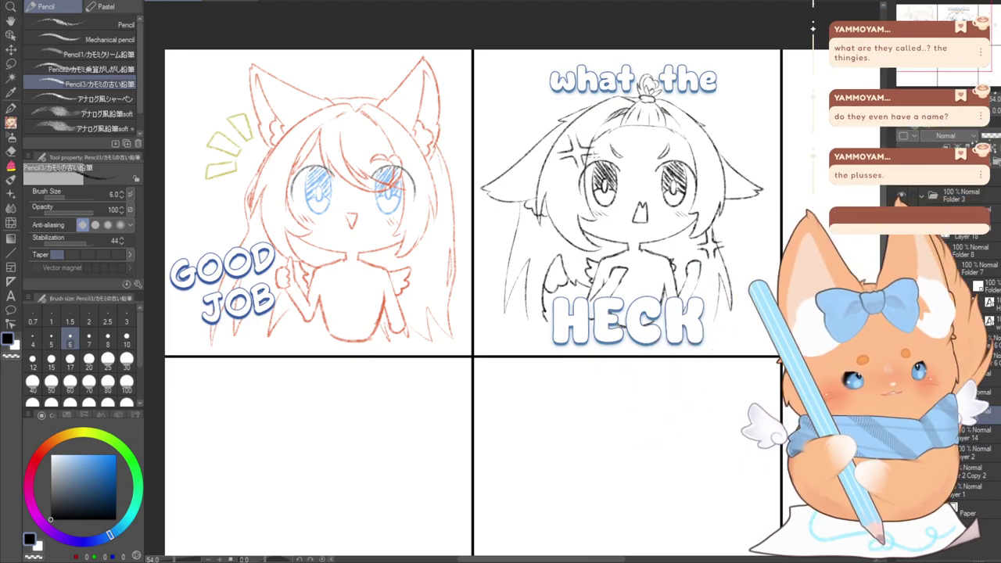
click(240, 6)
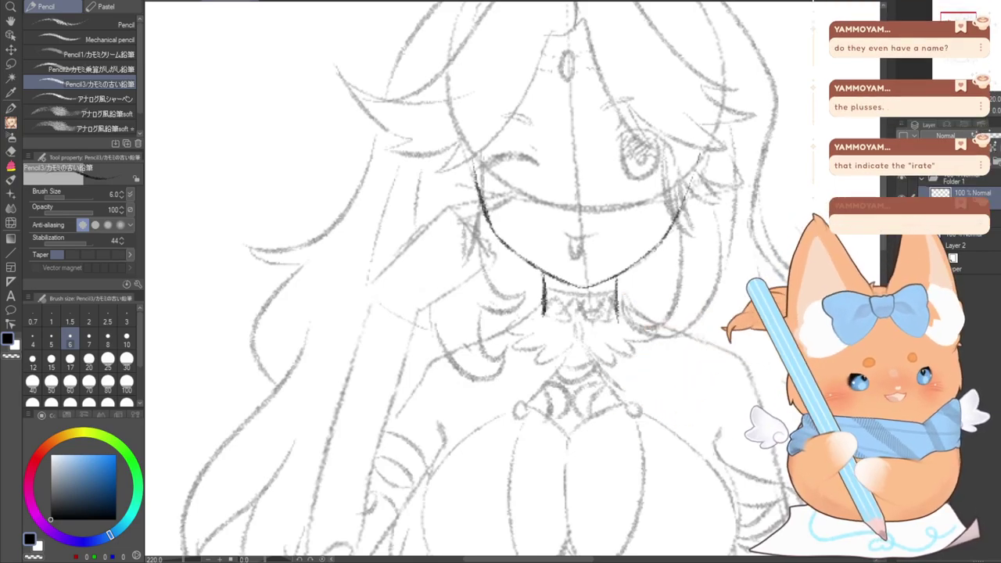
mouse_move(548, 282)
mouse_down()
mouse_move(455, 278)
mouse_move(488, 291)
mouse_move(547, 238)
mouse_move(537, 213)
mouse_move(478, 334)
mouse_up()
drag(426, 305, 450, 373)
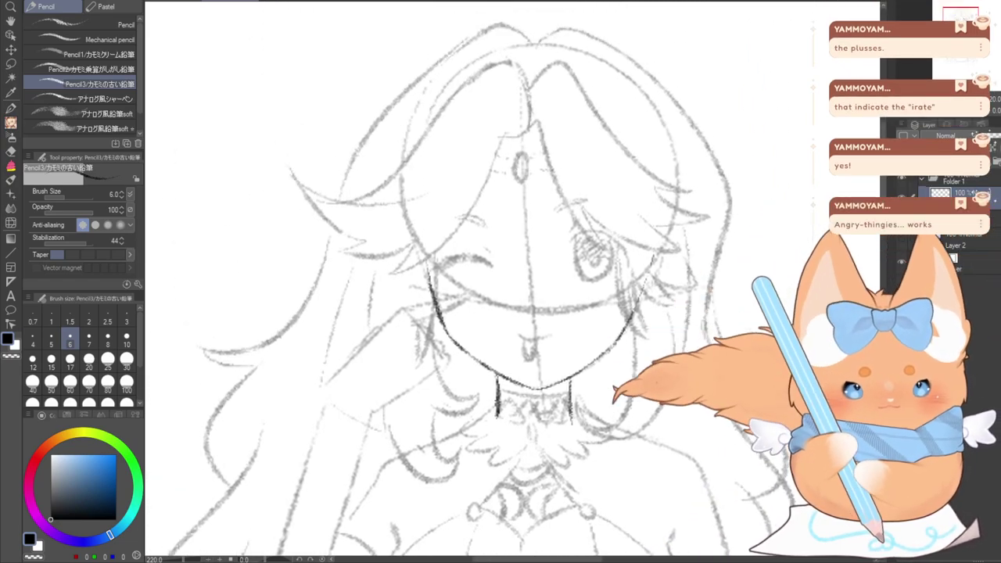
drag(516, 312, 480, 278)
scroll(469, 304, up, 3)
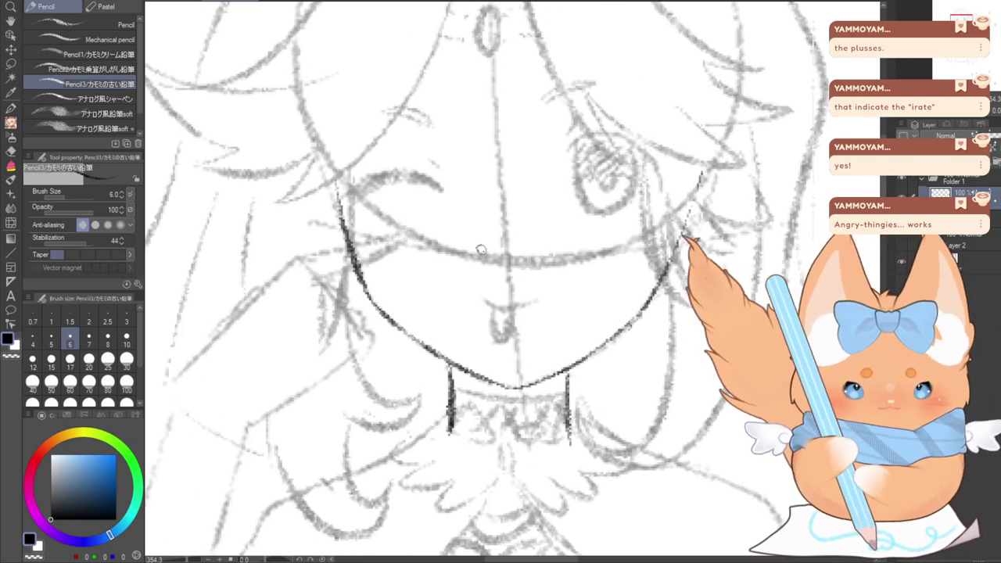
Line the small smiling mouth with the tongue sticking out over the faint sketch, undoing and redrawing strokes that miss
drag(500, 308, 547, 299)
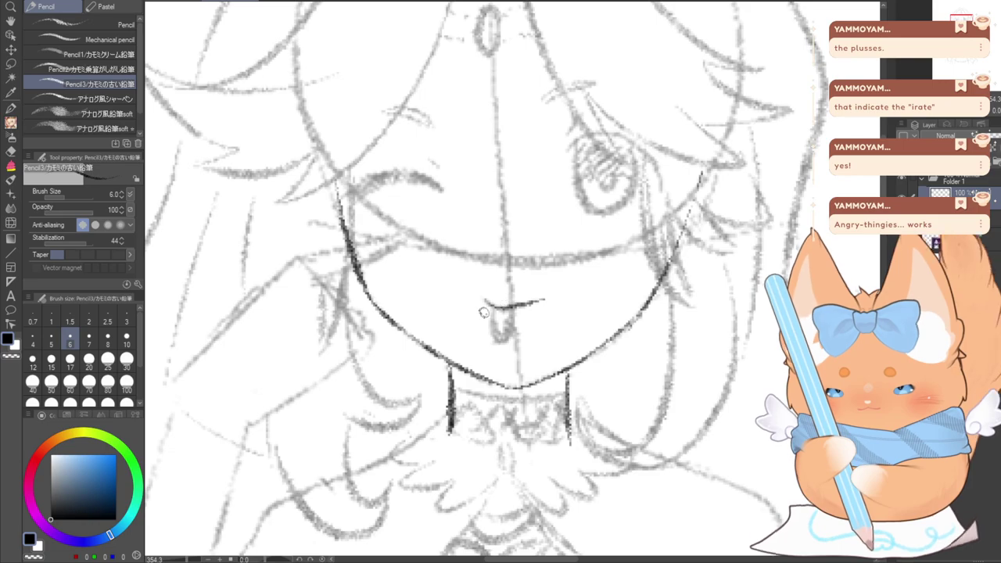
key(ctrl+z)
mouse_move(487, 301)
mouse_down()
mouse_move(554, 302)
mouse_move(517, 308)
mouse_move(552, 291)
mouse_move(498, 344)
mouse_move(519, 313)
mouse_move(511, 299)
mouse_move(502, 338)
mouse_move(529, 312)
mouse_move(497, 342)
mouse_move(515, 319)
mouse_move(522, 329)
mouse_move(493, 309)
mouse_move(493, 327)
mouse_move(522, 310)
mouse_up()
key(ctrl+z)
key(ctrl+z)
key(ctrl+z)
key(ctrl+z)
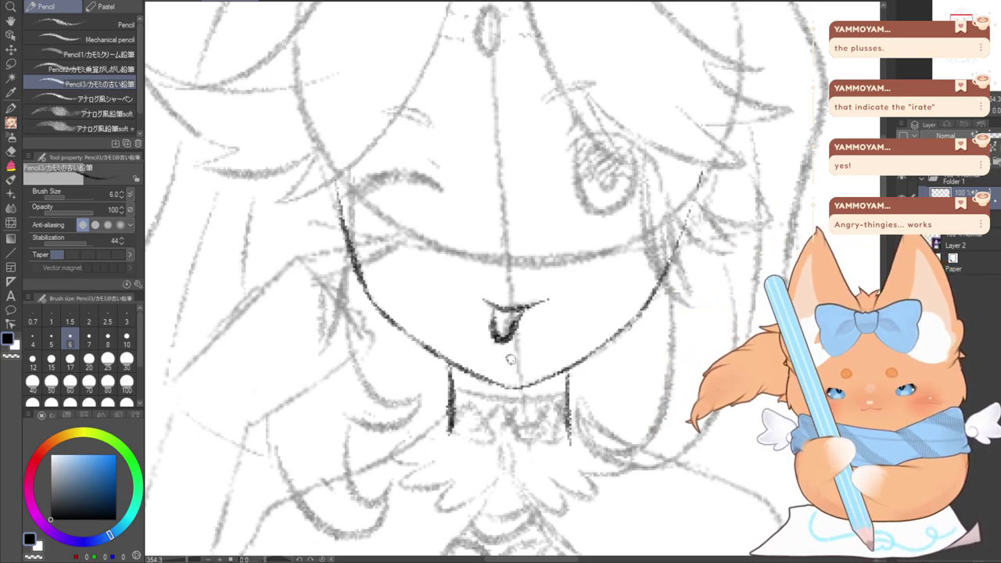
Add a tiny nose mark on the face's centre line and line the thick, dark lashes of the winking eye
drag(884, 198, 886, 187)
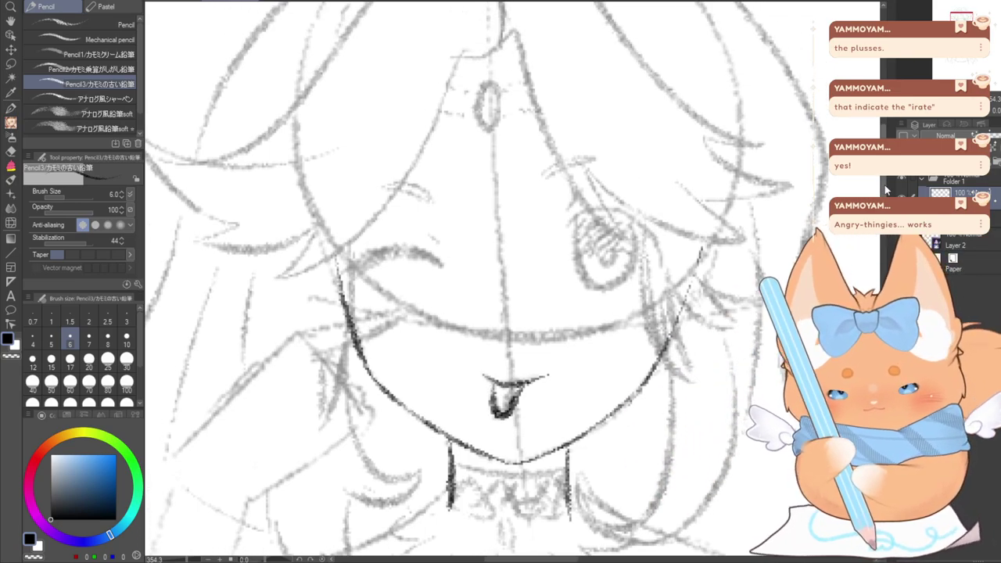
drag(504, 305, 505, 320)
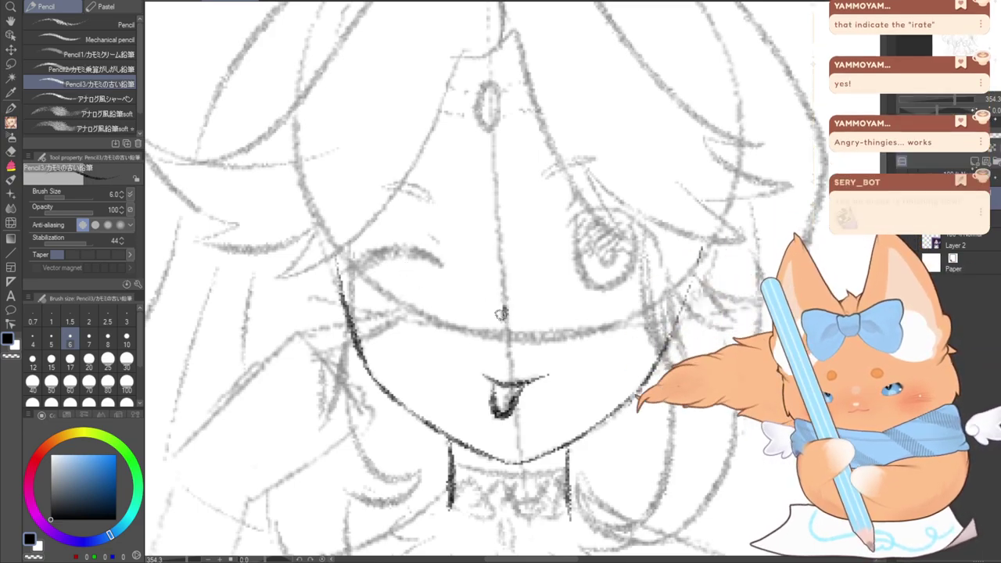
key(ctrl+z)
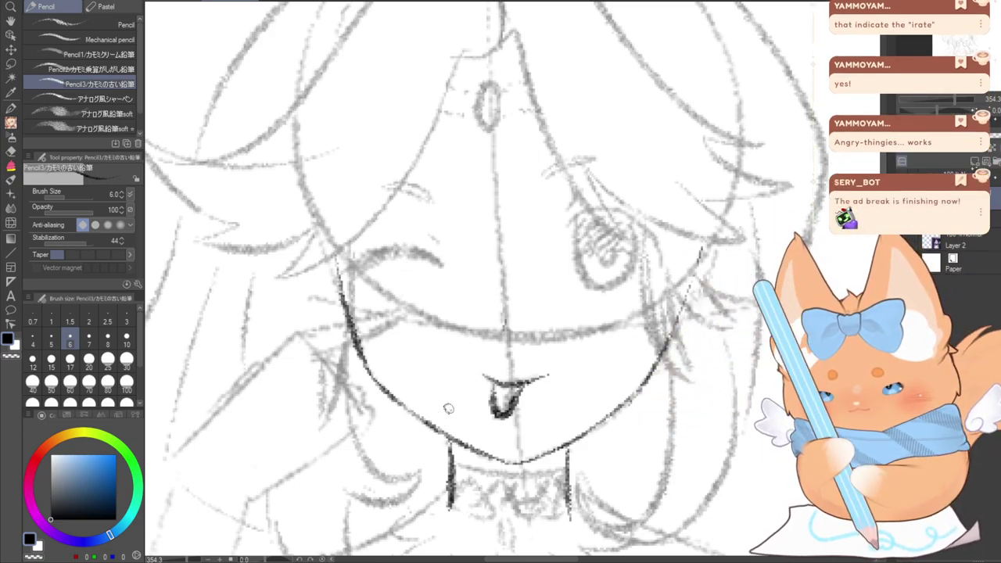
mouse_move(431, 261)
mouse_down()
mouse_move(380, 263)
mouse_move(359, 278)
mouse_up()
mouse_move(443, 266)
mouse_down()
mouse_move(374, 244)
mouse_move(436, 264)
mouse_move(407, 249)
mouse_move(354, 250)
mouse_move(385, 254)
mouse_move(340, 259)
mouse_move(393, 259)
mouse_move(349, 275)
mouse_up()
key(ctrl+z)
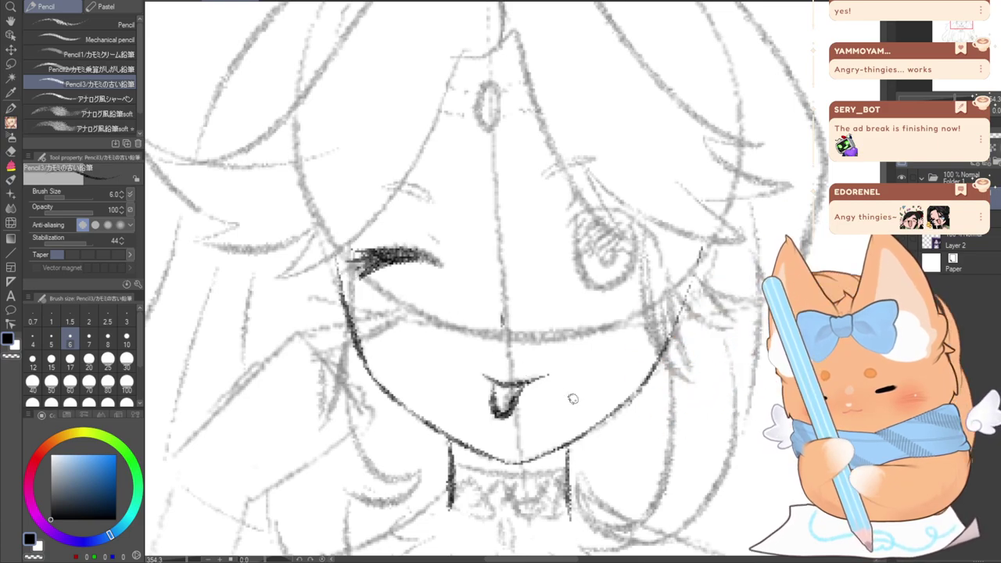
Line the open eye's thick upper lash with its outer flicks, and outline the oval iris beneath it
mouse_move(569, 223)
mouse_down()
mouse_move(603, 212)
mouse_move(656, 250)
mouse_move(655, 288)
mouse_up()
key(ctrl+z)
mouse_move(569, 224)
mouse_down()
mouse_move(661, 279)
mouse_move(667, 233)
mouse_move(661, 274)
mouse_up()
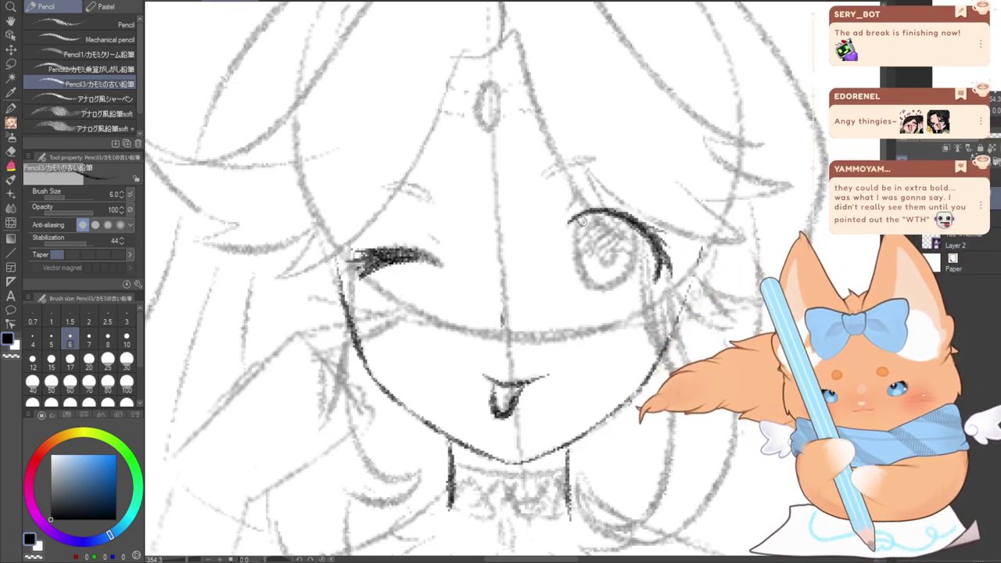
mouse_move(580, 220)
mouse_down()
mouse_move(588, 283)
mouse_move(631, 272)
mouse_move(620, 206)
mouse_move(574, 230)
mouse_move(574, 260)
mouse_move(605, 297)
mouse_move(577, 276)
mouse_move(621, 287)
mouse_move(627, 208)
mouse_up()
key(ctrl+z)
key(ctrl+z)
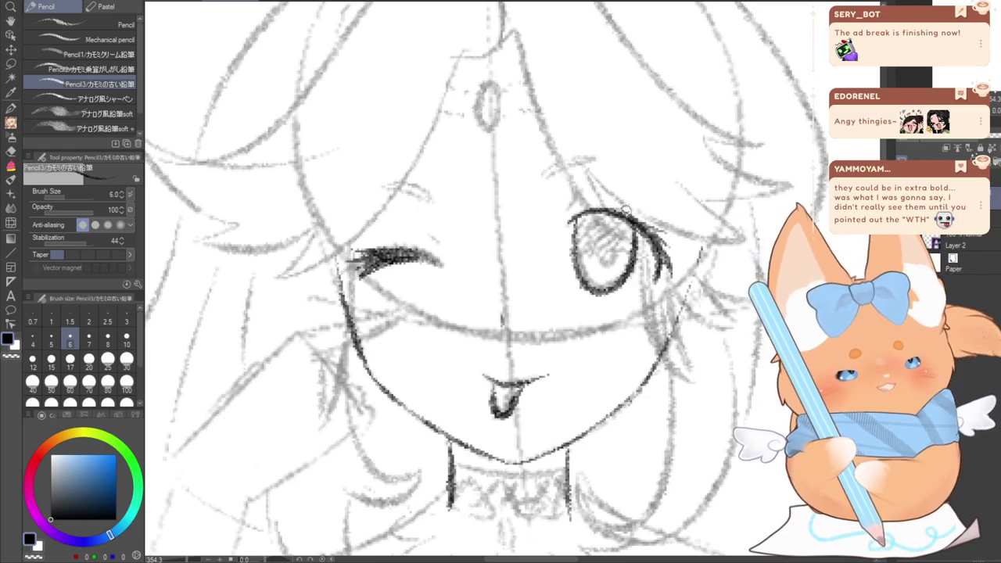
click(173, 2)
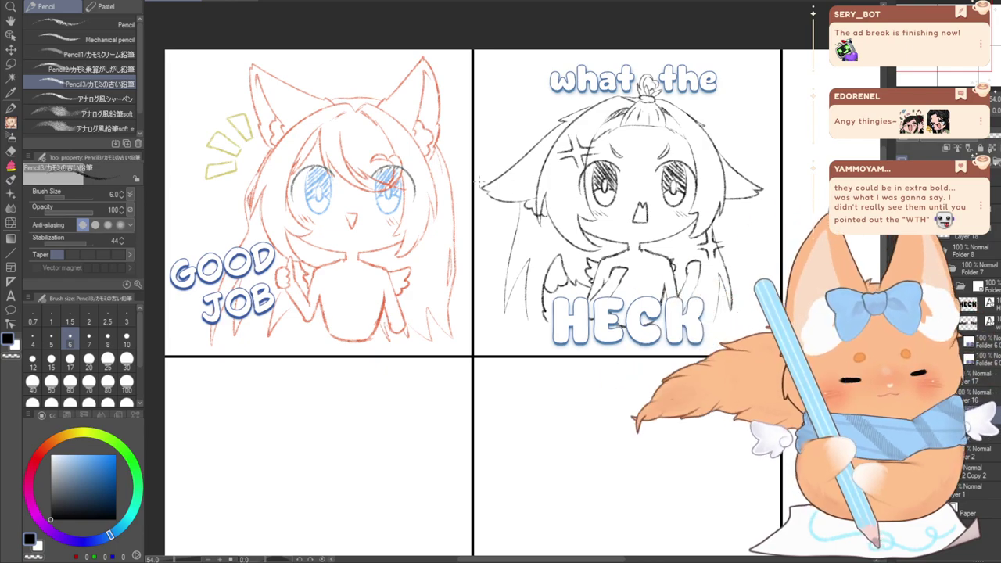
click(228, 2)
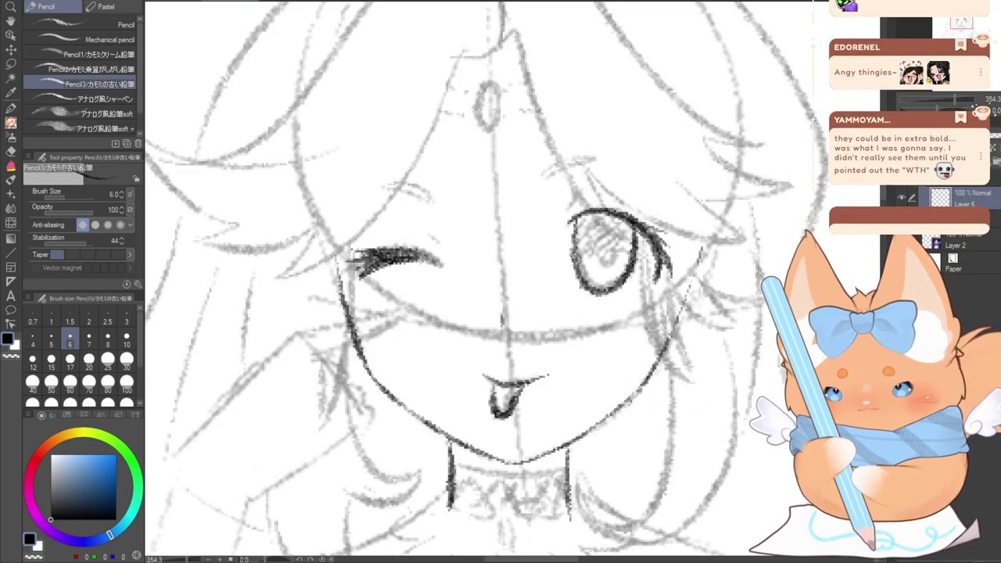
Draw the pupil in the open eye's iris and shade the iris's upper half with dense hatching
drag(585, 248, 596, 270)
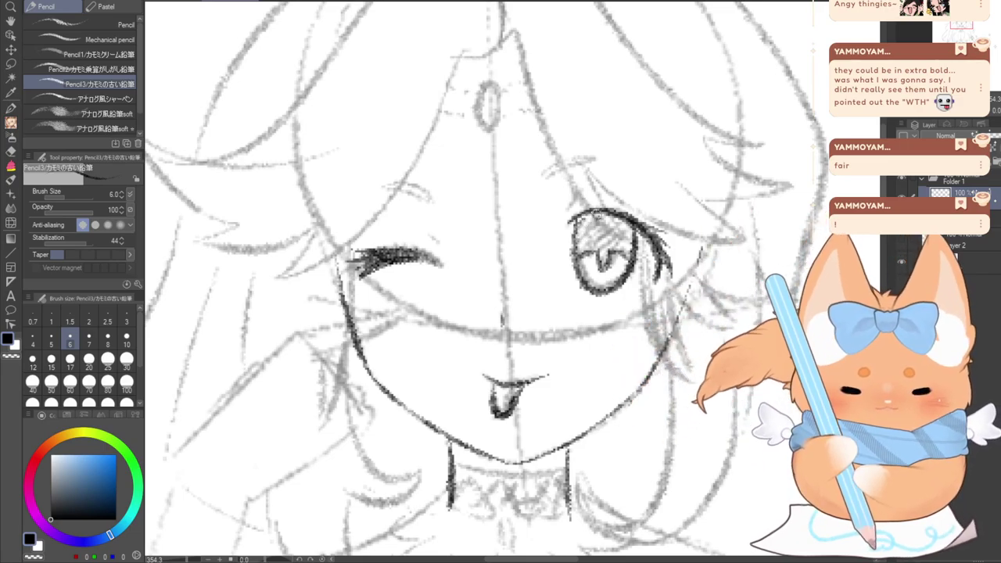
mouse_move(608, 210)
mouse_down()
mouse_move(574, 248)
mouse_move(612, 214)
mouse_move(575, 250)
mouse_move(614, 223)
mouse_move(608, 252)
mouse_up()
mouse_move(632, 235)
mouse_down()
mouse_move(609, 261)
mouse_move(592, 263)
mouse_up()
drag(607, 251, 593, 270)
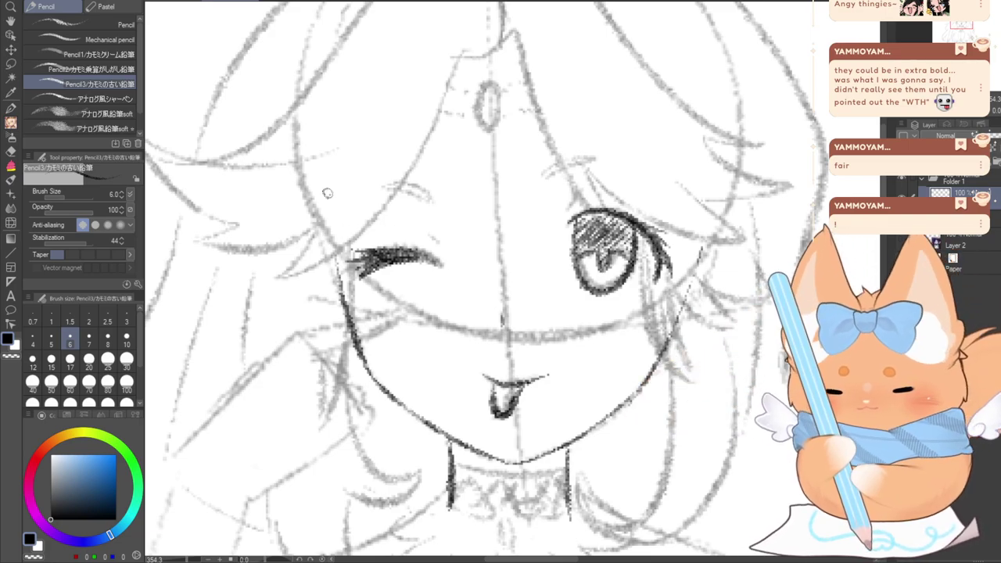
Line the short arched eyebrows above the winking eye and the open eye
drag(961, 24, 961, 26)
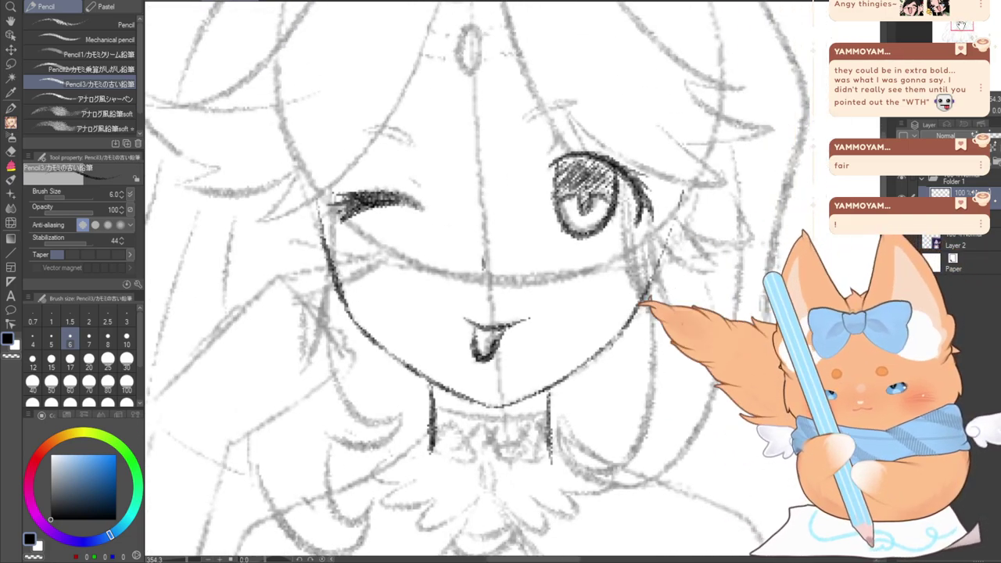
mouse_move(383, 127)
mouse_down()
mouse_move(410, 149)
mouse_move(400, 130)
mouse_move(355, 143)
mouse_up()
key(ctrl+z)
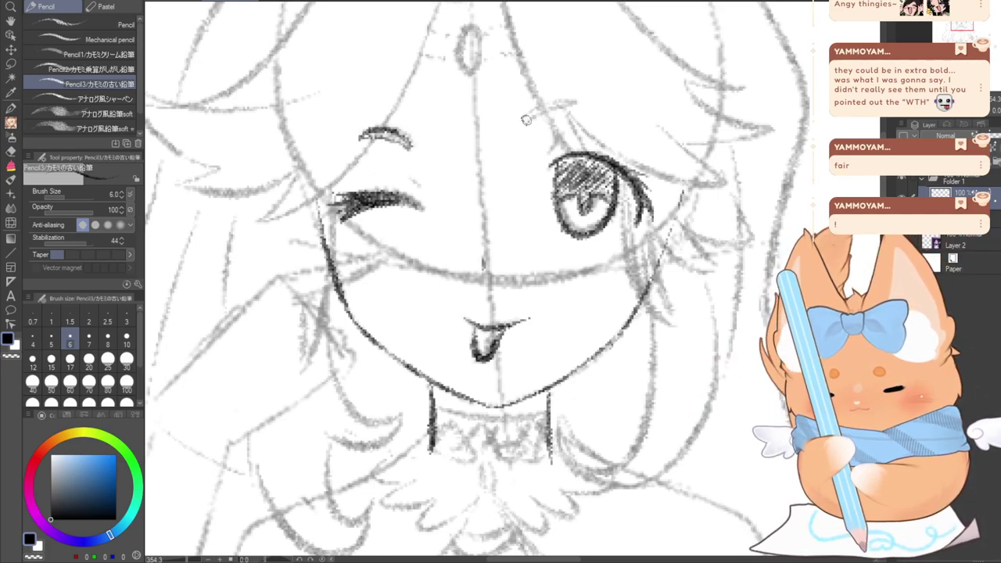
drag(526, 120, 580, 106)
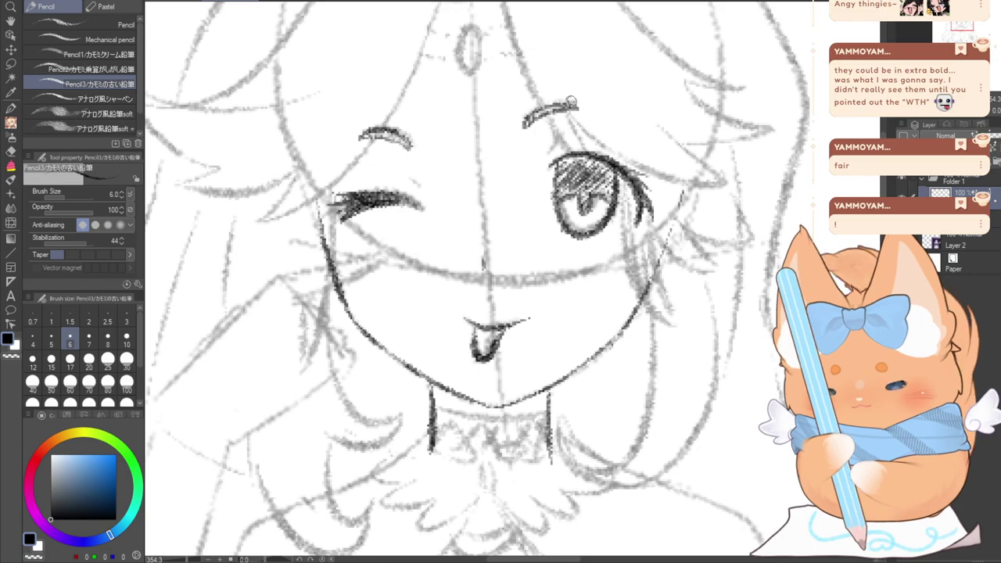
Line the fringe's inner edge from the forehead parting to the open eye, plus the lower edge of the lock sweeping outward
drag(962, 25, 962, 27)
drag(454, 235, 586, 404)
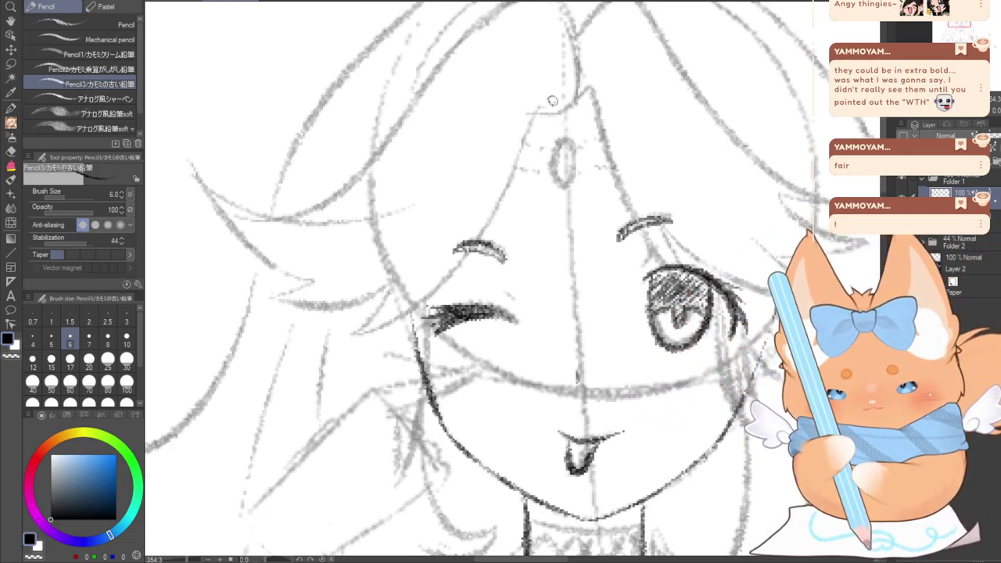
drag(552, 559, 568, 559)
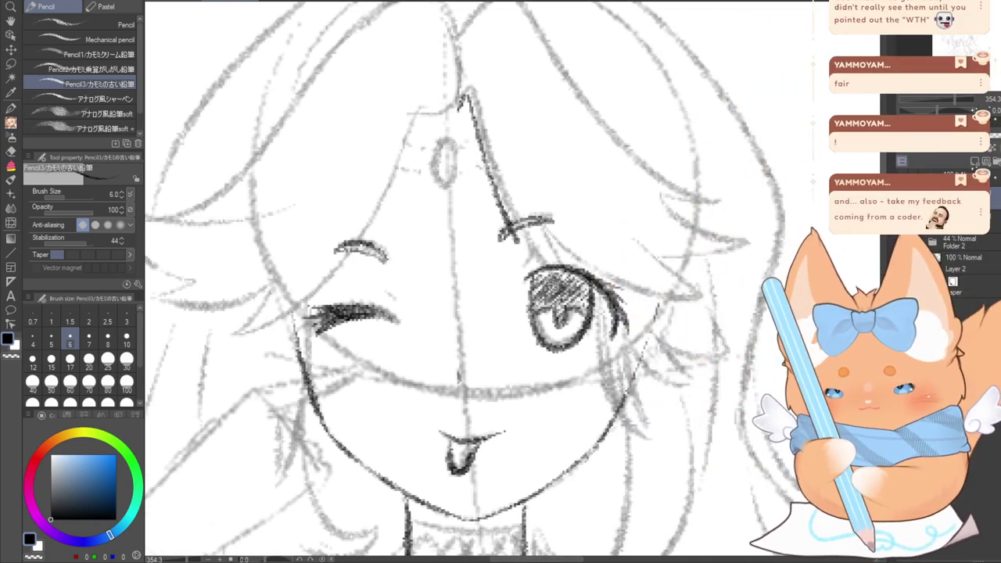
drag(467, 91, 554, 265)
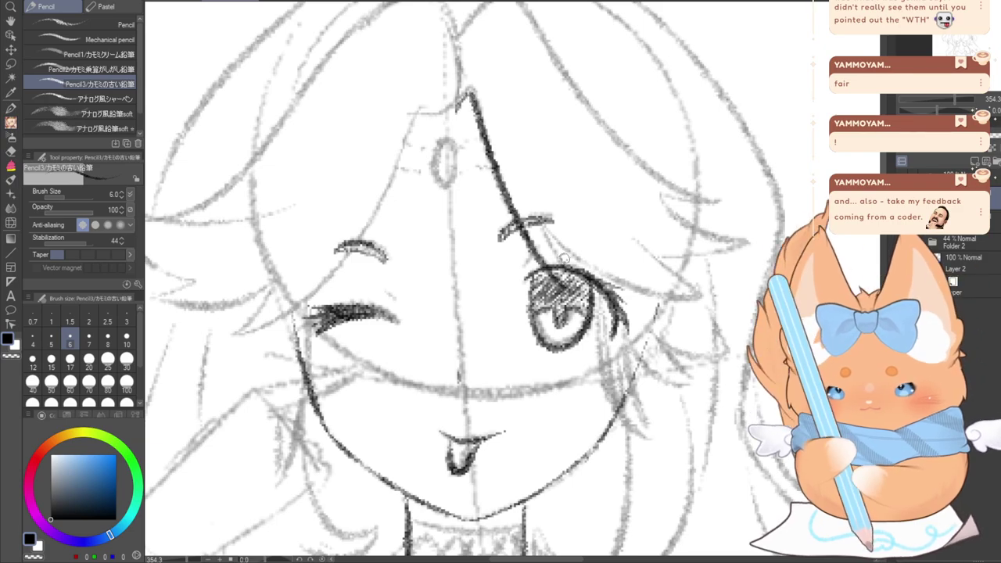
mouse_move(541, 222)
mouse_down()
mouse_move(617, 280)
mouse_move(698, 294)
mouse_up()
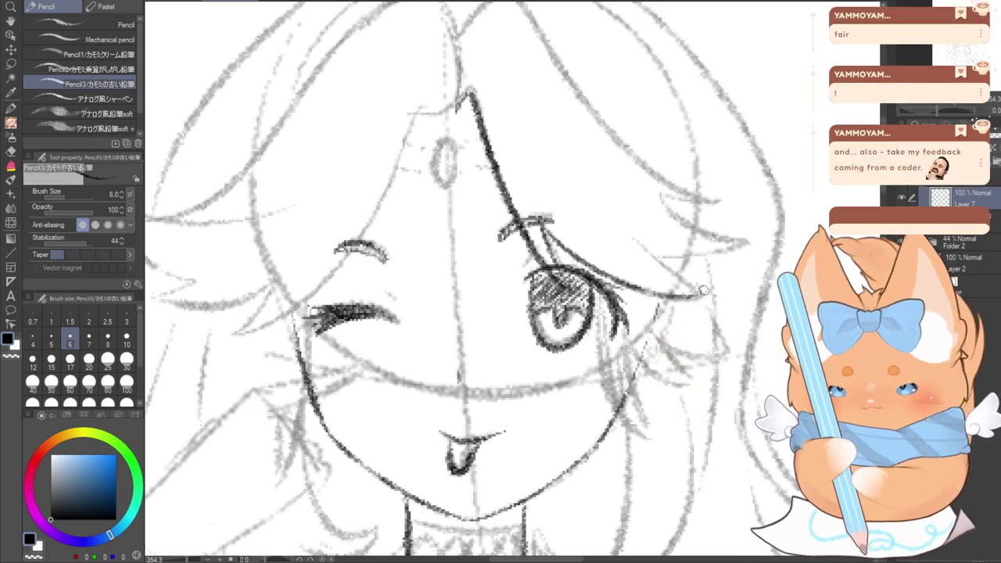
Line the outer contour of the open-eye side fringe from the parting peak down to its flicked hair tips
mouse_move(641, 246)
mouse_down()
mouse_move(696, 289)
mouse_move(637, 228)
mouse_up()
key(ctrl+z)
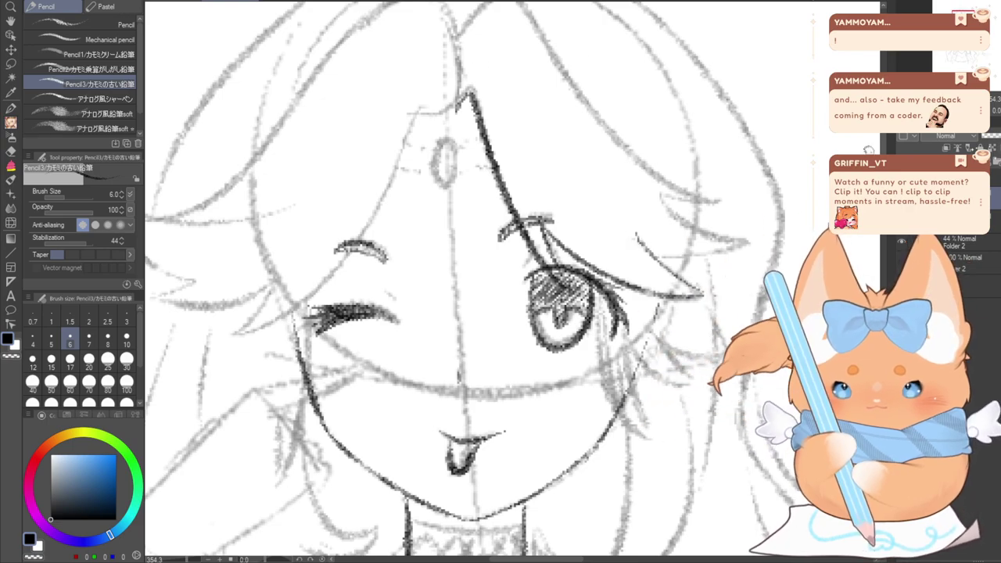
drag(884, 147, 883, 138)
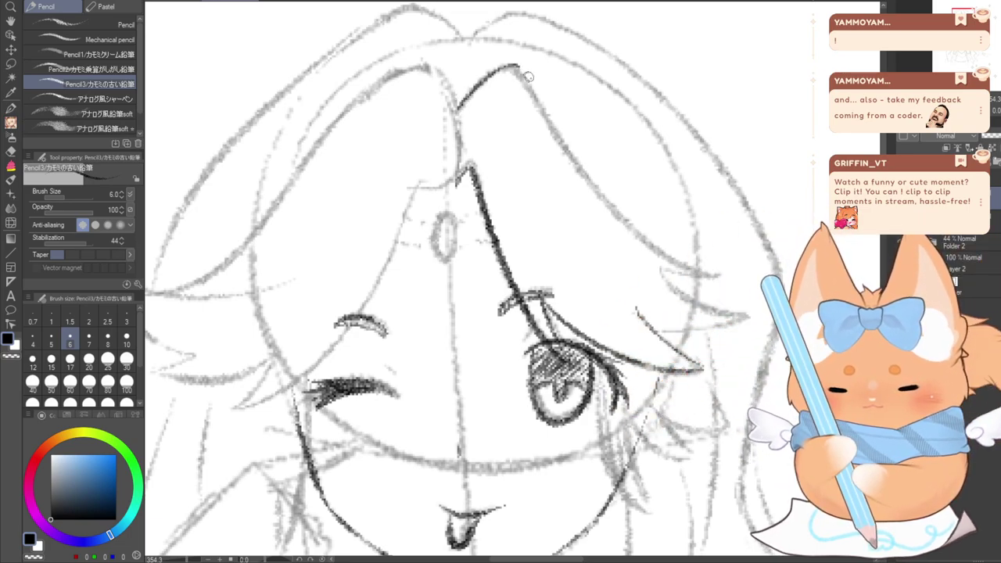
mouse_move(529, 77)
mouse_down()
mouse_move(724, 255)
mouse_move(696, 273)
mouse_move(664, 266)
mouse_move(728, 352)
mouse_up()
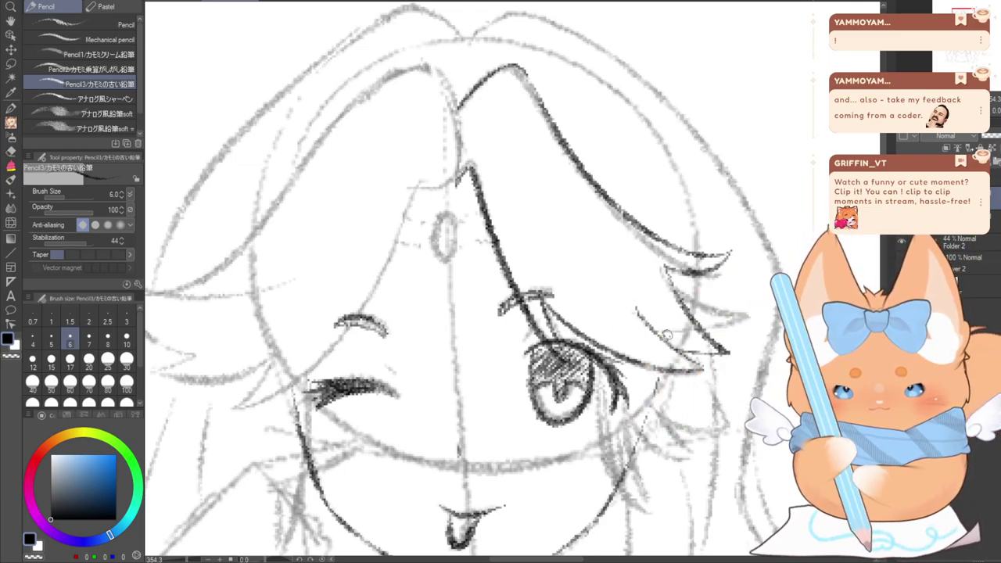
Line the curved hair edge at the centre parting down to the forehead, redrawing its upper end
drag(454, 227, 605, 283)
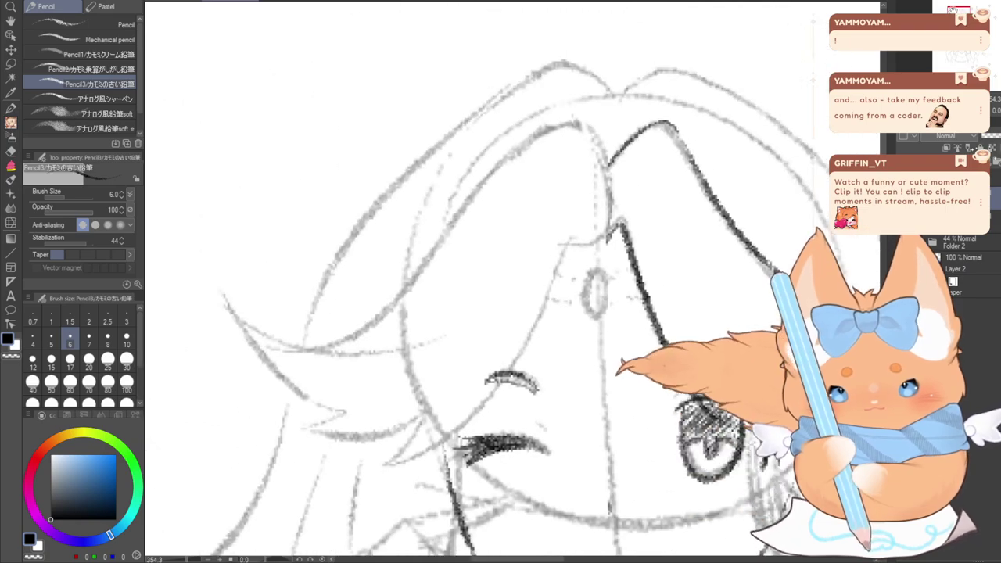
mouse_move(603, 242)
mouse_down()
mouse_move(610, 178)
mouse_move(602, 244)
mouse_up()
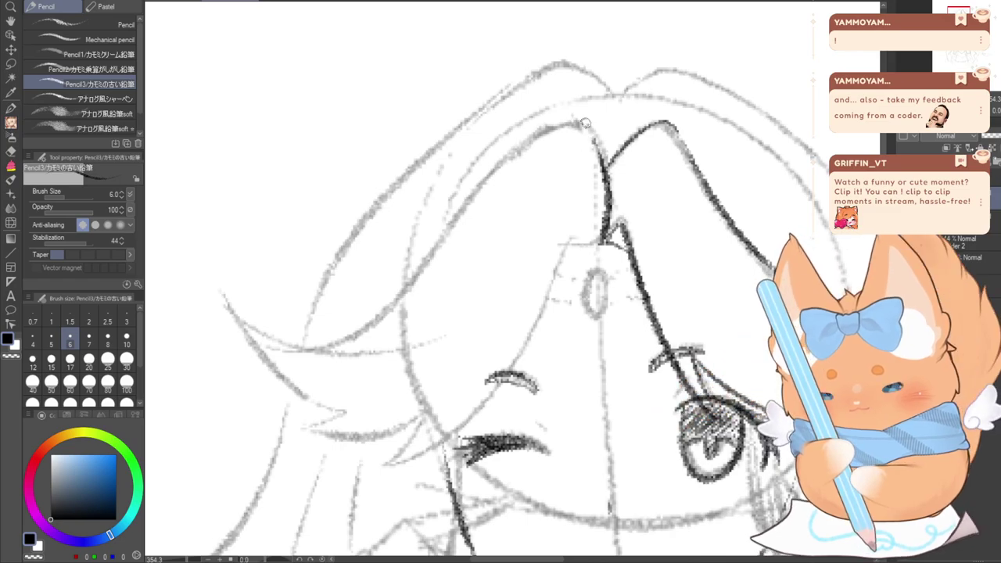
drag(584, 123, 579, 111)
key(ctrl+z)
drag(603, 162, 573, 121)
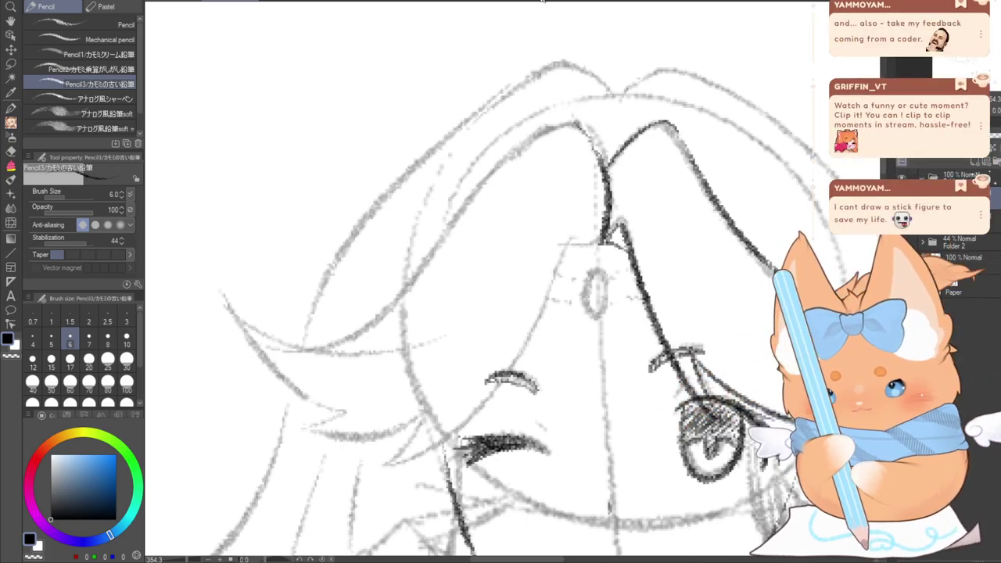
Line the long upper sweep of the winking-eye side fringe from the centre parting out towards its flicked tip
drag(501, 313, 594, 275)
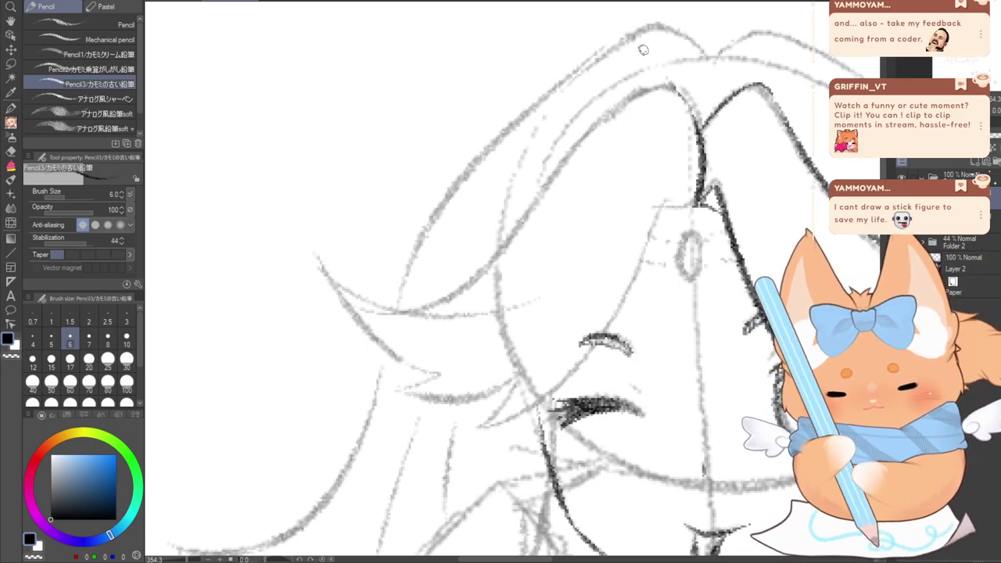
mouse_move(702, 131)
mouse_down()
mouse_move(671, 84)
mouse_move(566, 173)
mouse_up()
drag(592, 134, 412, 291)
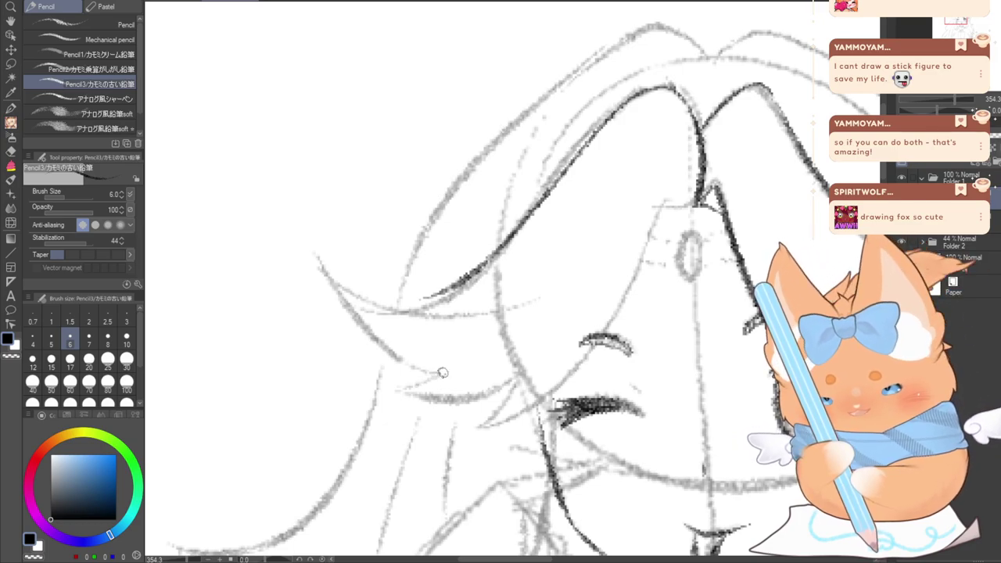
Line the pointed outer tip of the winking-eye side fringe with its lower edge and inner fold, and join the upper sweep to it
mouse_move(441, 375)
mouse_down()
mouse_move(314, 255)
mouse_move(374, 300)
mouse_move(546, 290)
mouse_up()
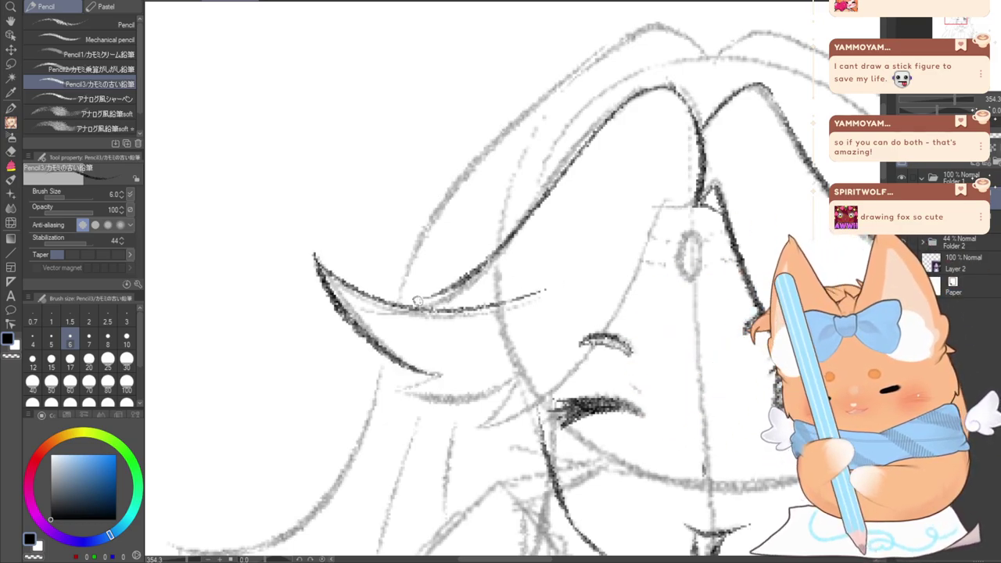
mouse_move(447, 292)
mouse_down()
mouse_move(372, 302)
mouse_move(362, 290)
mouse_move(444, 292)
mouse_up()
key(ctrl+z)
drag(349, 285, 371, 298)
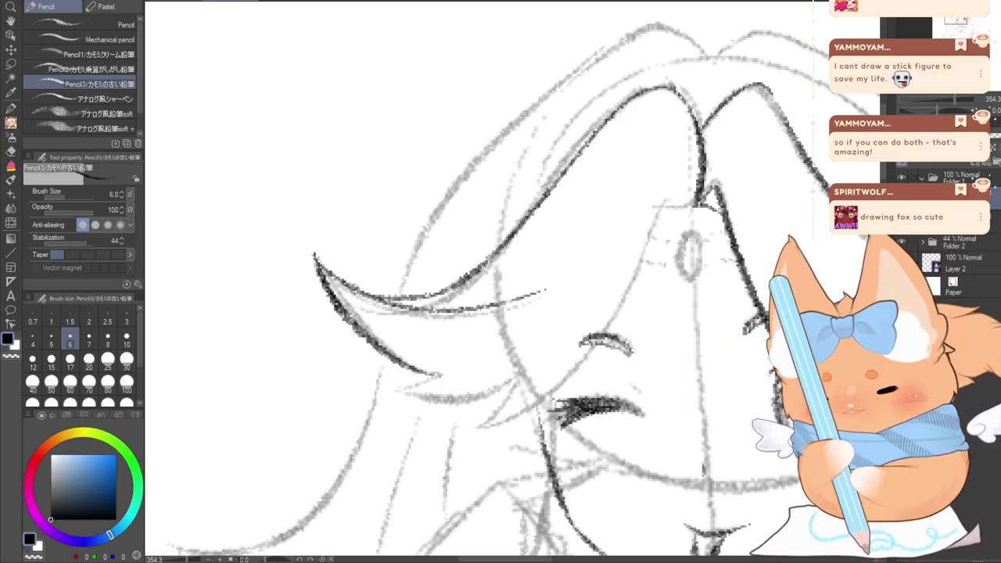
Line the small notch below the pointed fringe tip and the curved lower hair edge running towards the winking eye
scroll(500, 281, down, 3)
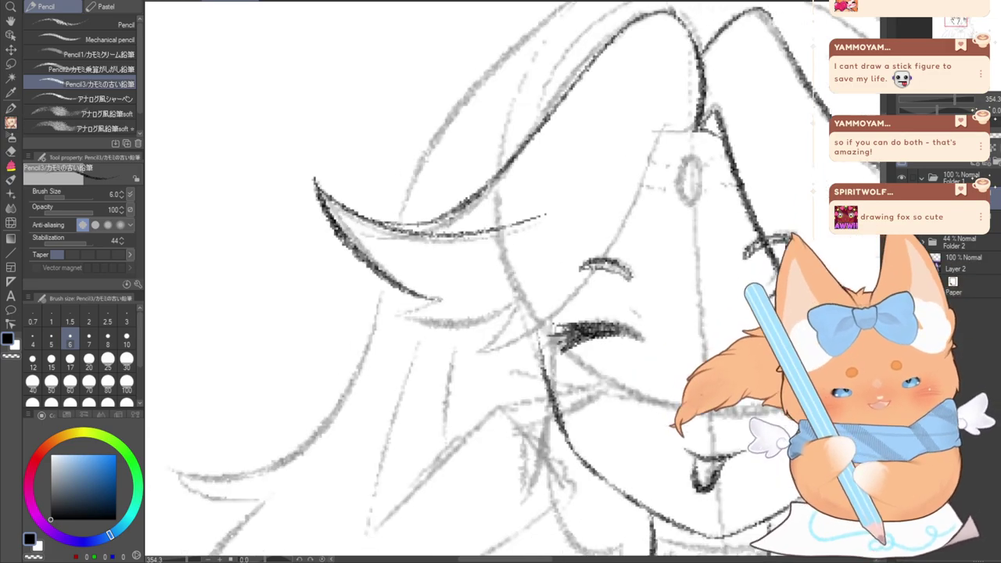
scroll(500, 282, down, 1)
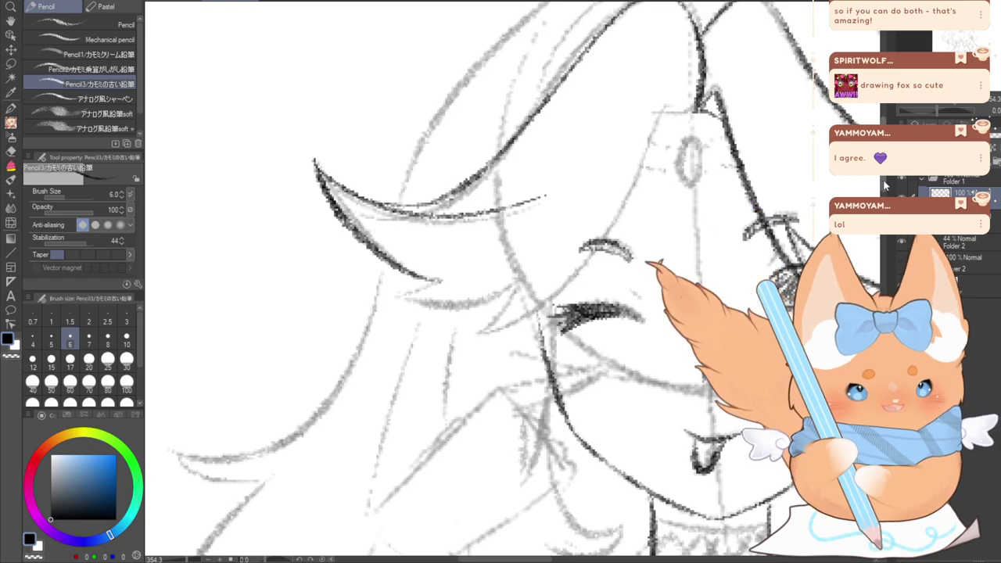
scroll(431, 232, down, 2)
mouse_move(431, 228)
mouse_down()
mouse_move(442, 231)
mouse_move(397, 243)
mouse_up()
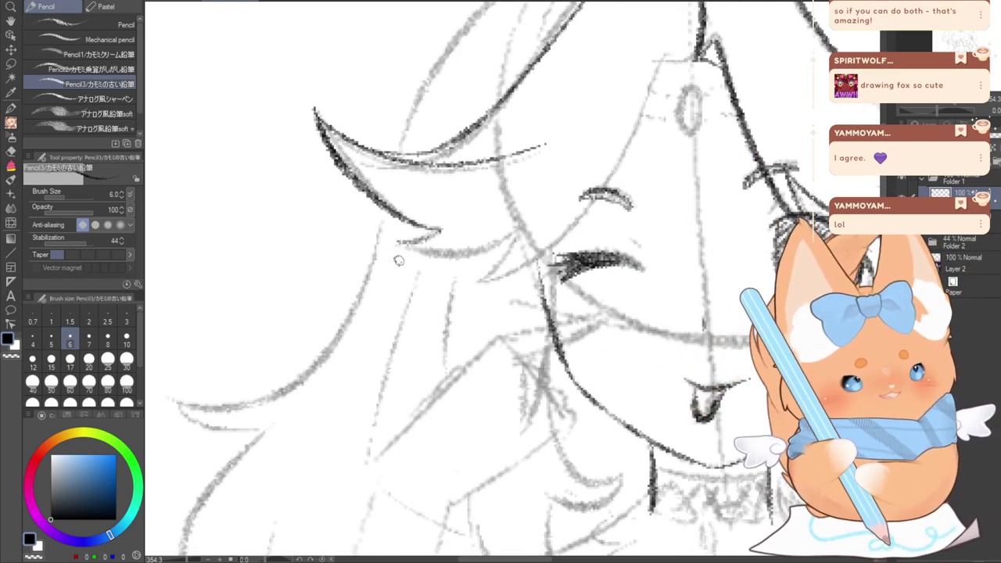
mouse_move(397, 244)
mouse_down()
mouse_move(452, 252)
mouse_move(512, 239)
mouse_up()
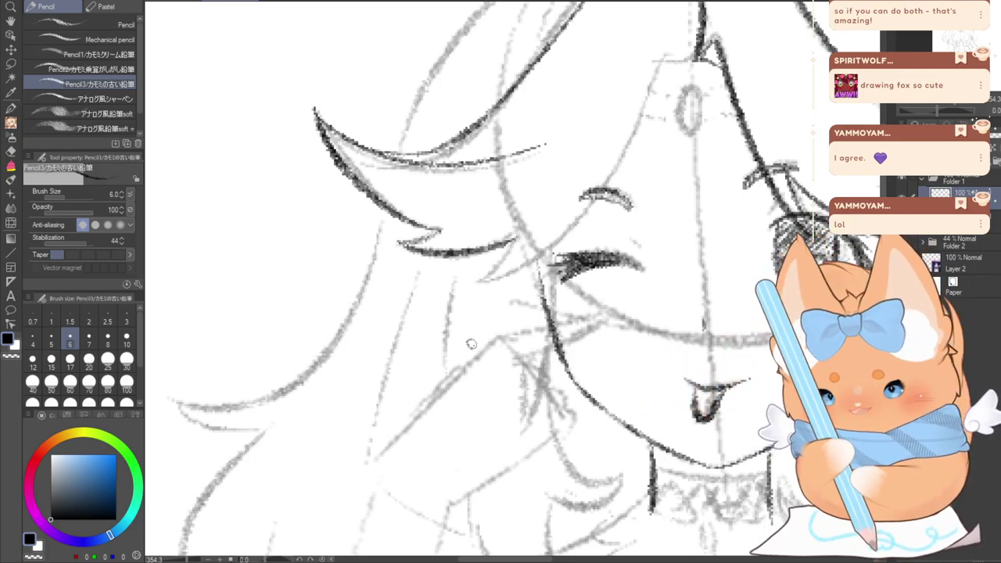
Sketch the long fringe strand from the forehead parting down past the winking eye, ending it in a sharp split tip
scroll(749, 80, up, 2)
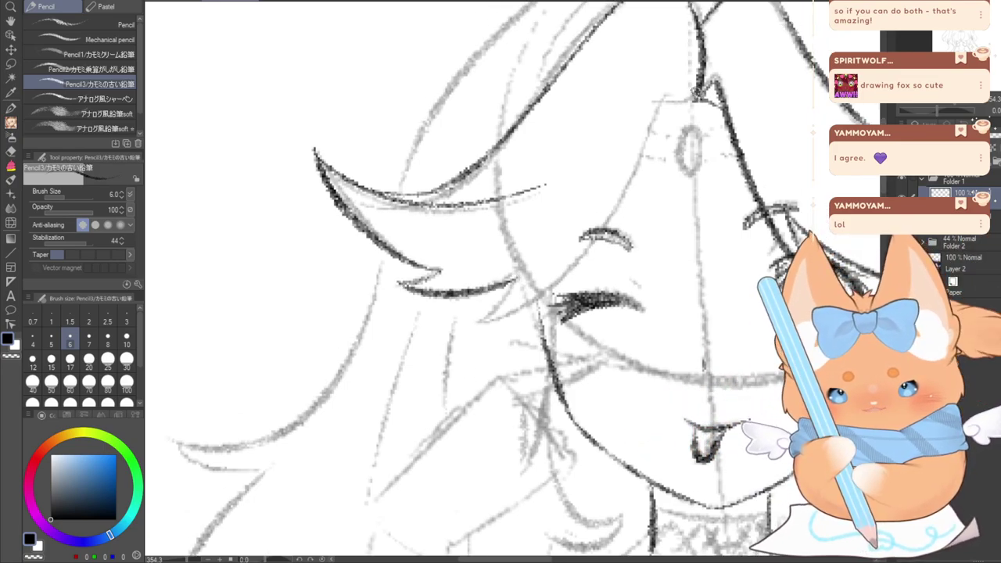
mouse_move(674, 94)
mouse_down()
mouse_move(666, 119)
mouse_move(487, 319)
mouse_move(446, 314)
mouse_move(505, 278)
mouse_up()
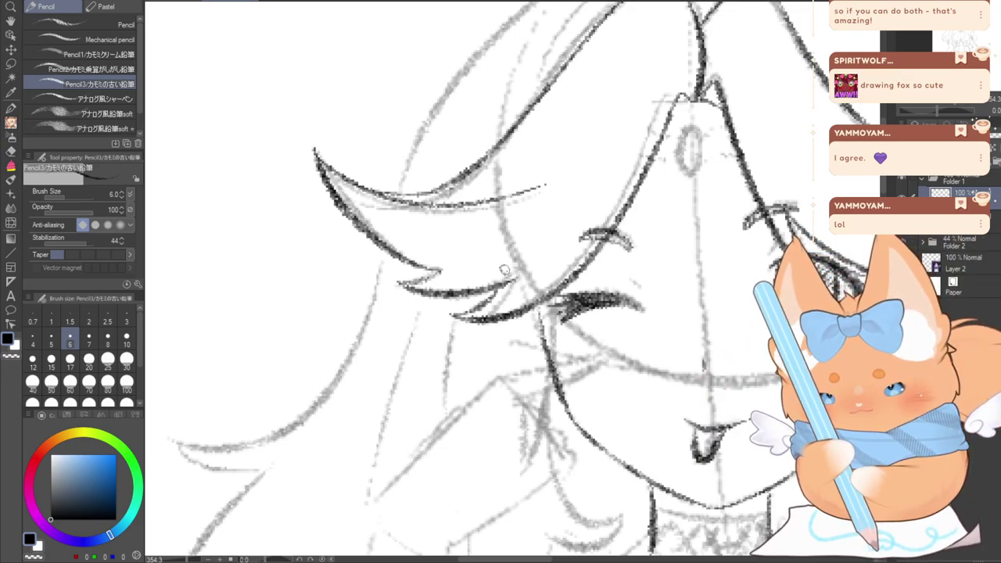
key(ctrl+z)
drag(451, 316, 535, 252)
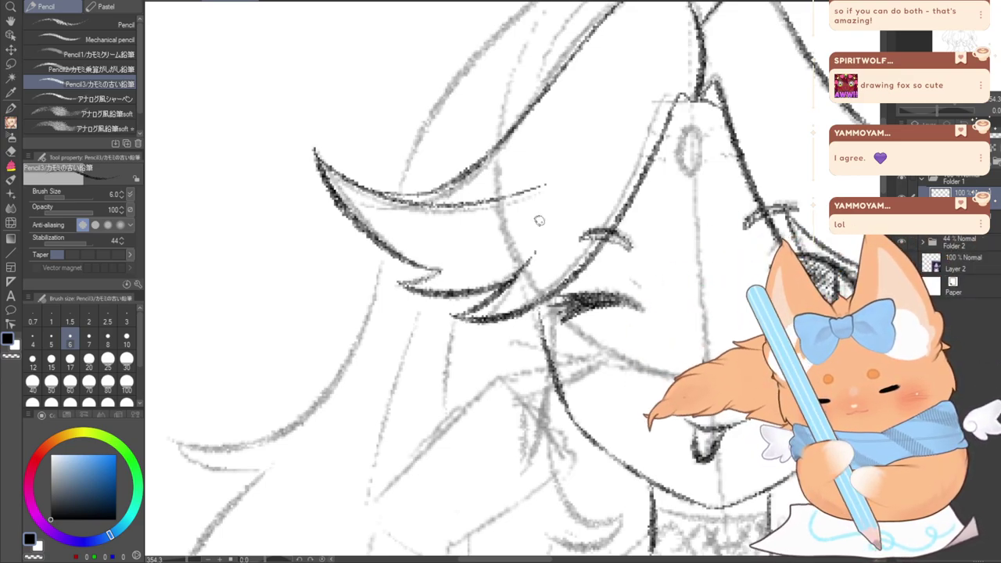
key(ctrl+z)
mouse_move(450, 316)
mouse_down()
mouse_move(501, 288)
mouse_move(538, 245)
mouse_up()
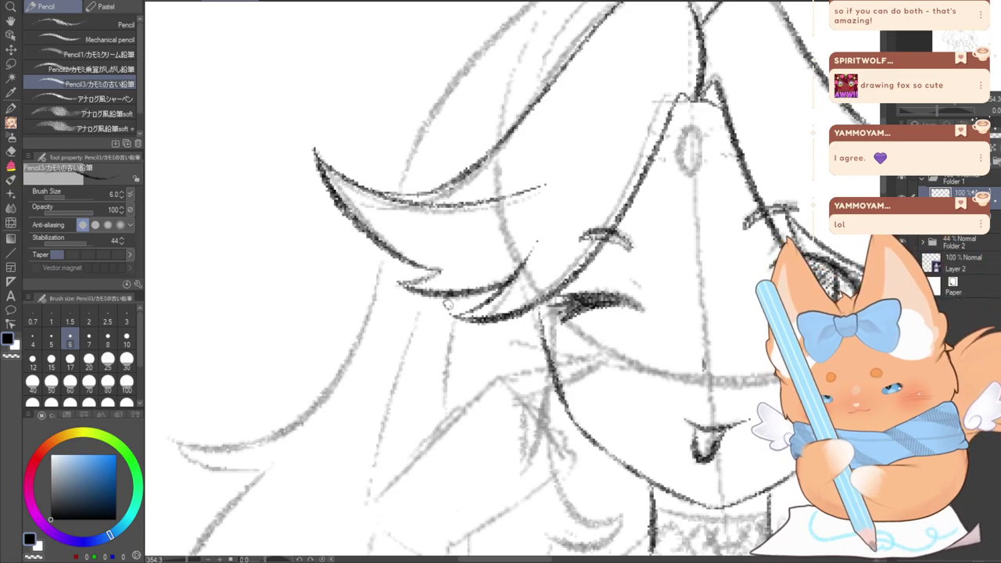
key(ctrl+z)
mouse_move(452, 317)
mouse_down()
mouse_move(540, 236)
mouse_move(272, 297)
mouse_move(290, 374)
mouse_up()
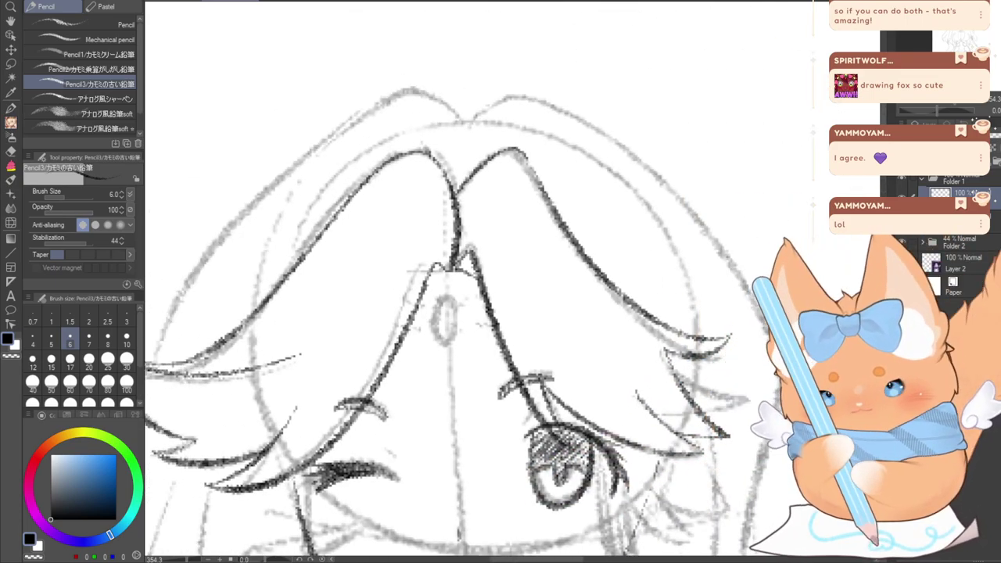
Trace the outer hair contour over the crown, curving down both sides from the central parting
mouse_move(469, 351)
mouse_down()
mouse_move(449, 273)
mouse_move(504, 165)
mouse_move(470, 125)
mouse_move(394, 352)
mouse_move(431, 390)
mouse_up()
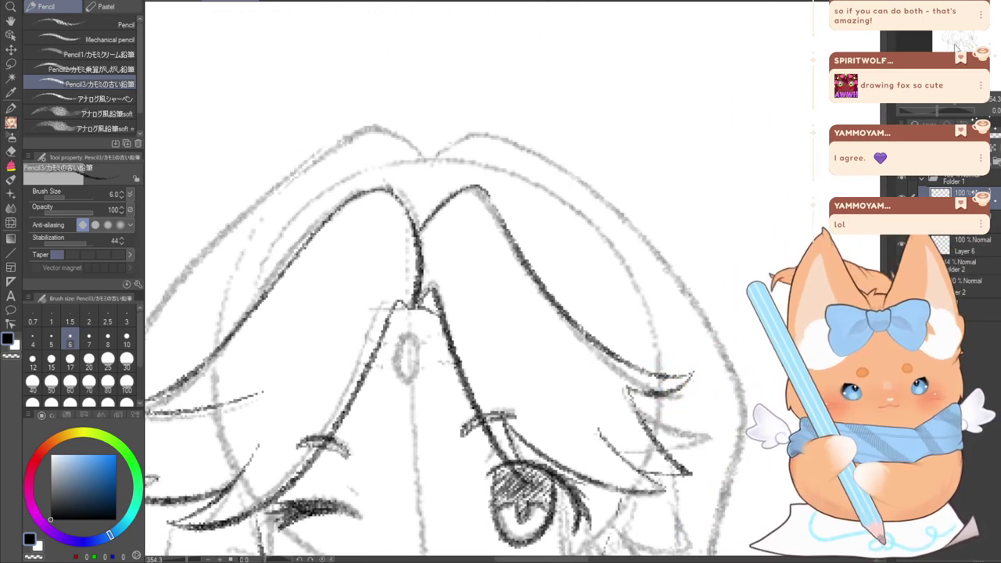
drag(955, 45, 953, 50)
mouse_move(485, 69)
mouse_down()
mouse_move(534, 39)
mouse_move(631, 79)
mouse_move(753, 218)
mouse_move(782, 259)
mouse_up()
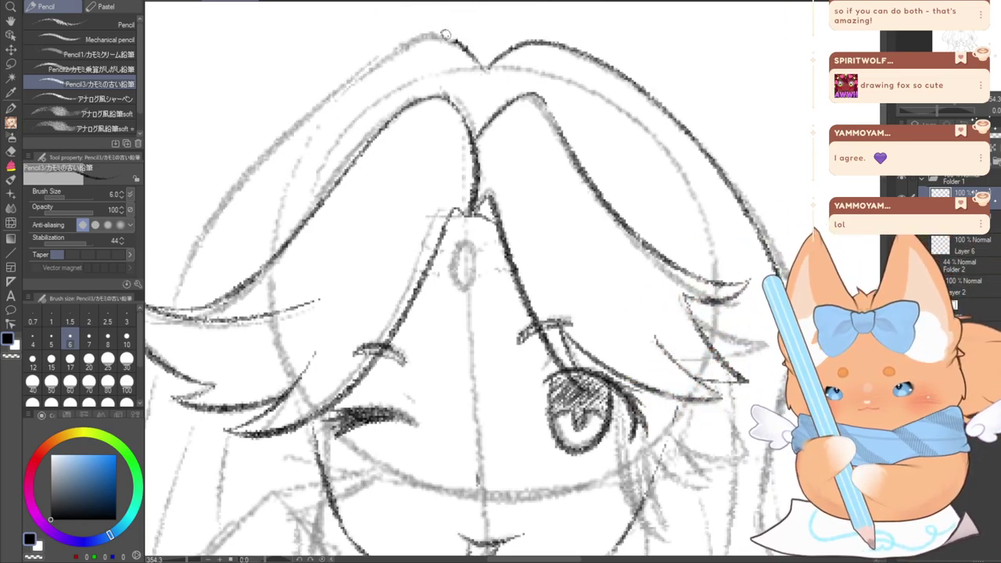
mouse_move(444, 35)
mouse_down()
mouse_move(351, 73)
mouse_move(233, 185)
mouse_up()
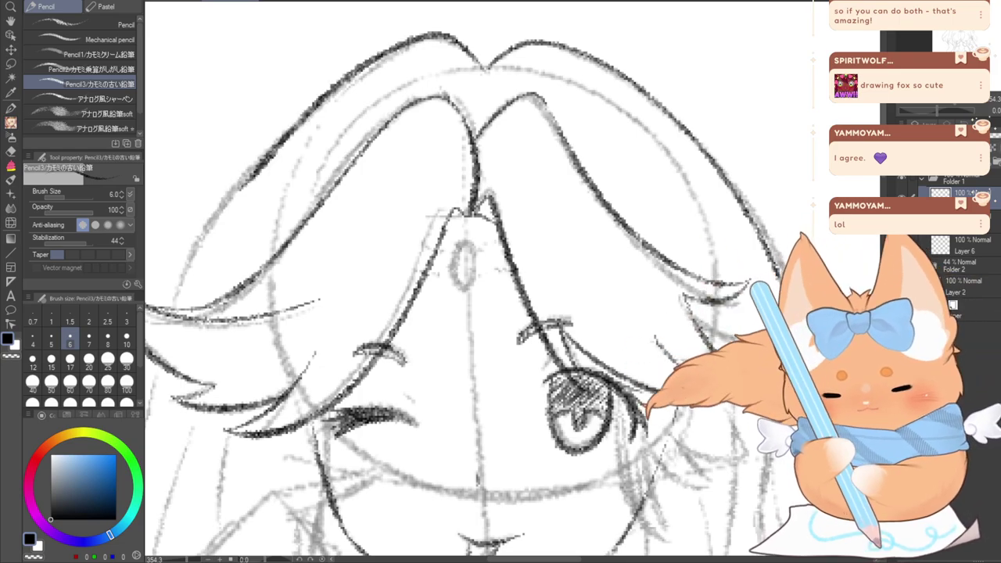
Extend the outer hair contour on the winking-eye side down to the swept fringe lock
drag(556, 559, 523, 556)
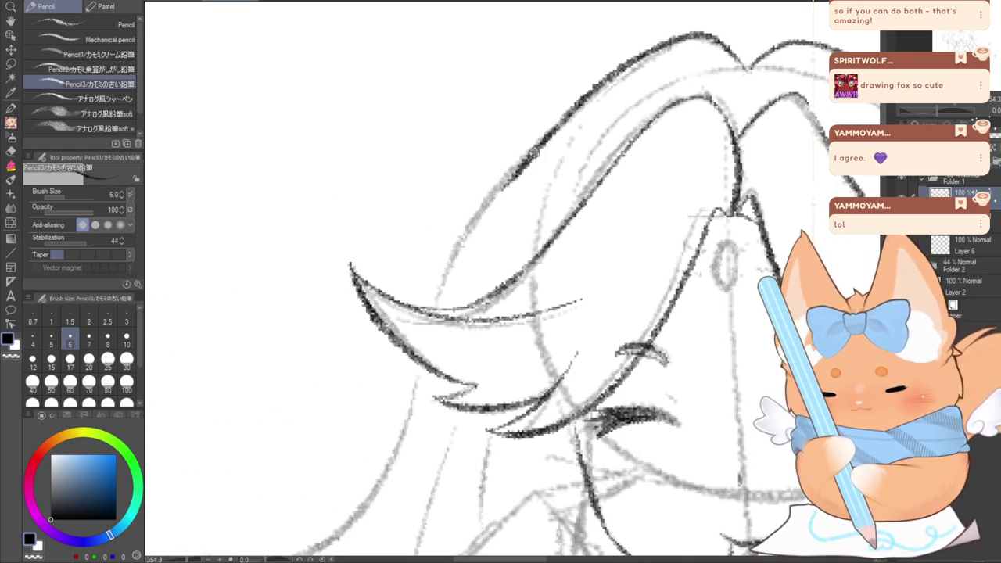
mouse_move(534, 153)
mouse_down()
mouse_move(452, 244)
mouse_move(425, 302)
mouse_up()
key(ctrl+z)
mouse_move(520, 169)
mouse_down()
mouse_move(474, 217)
mouse_move(422, 292)
mouse_up()
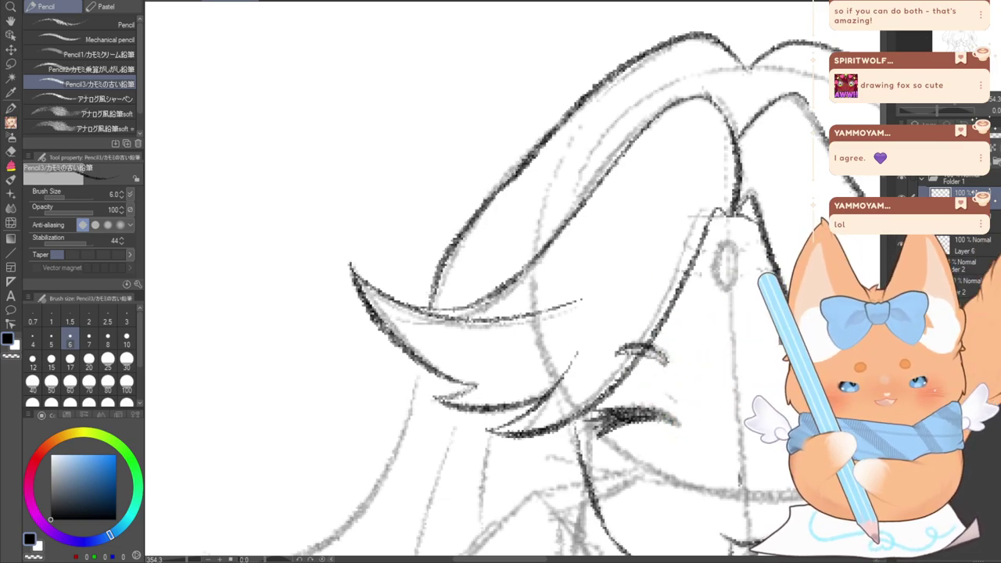
Trace the outer hair contour on the open-eye side, bending it inward beside the cheek
drag(626, 297, 305, 278)
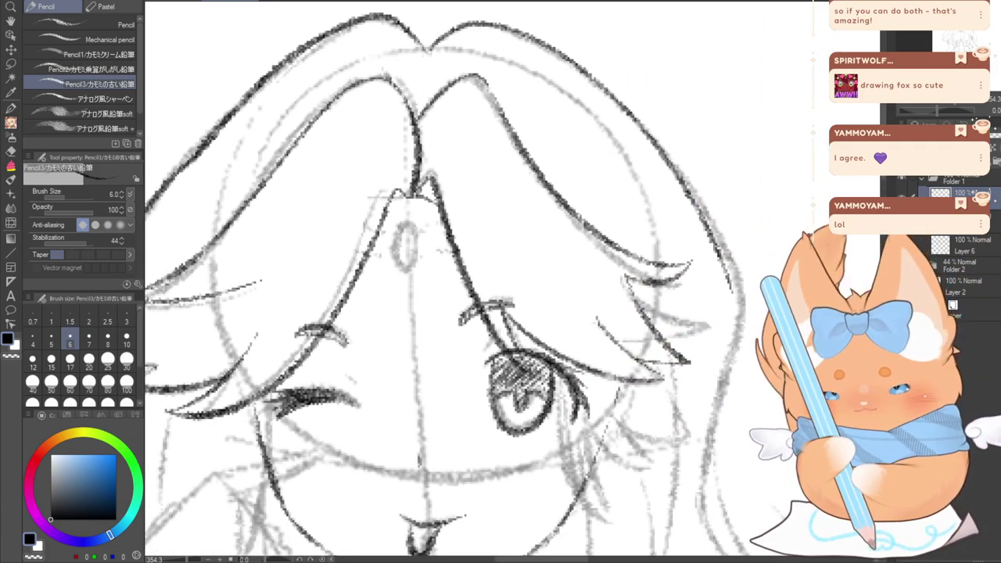
drag(516, 351, 364, 166)
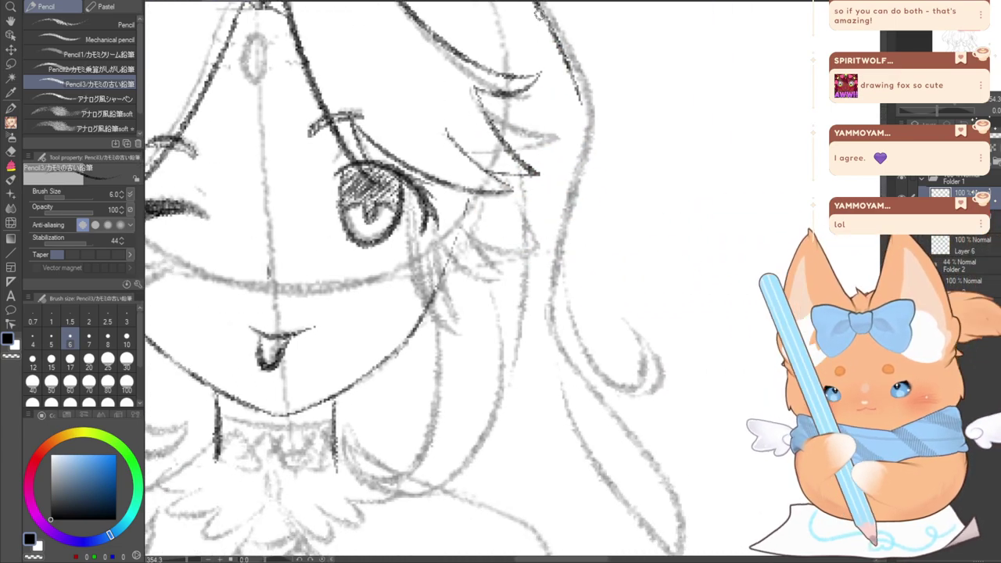
mouse_move(540, 15)
mouse_down()
mouse_move(582, 102)
mouse_move(559, 370)
mouse_up()
key(ctrl+z)
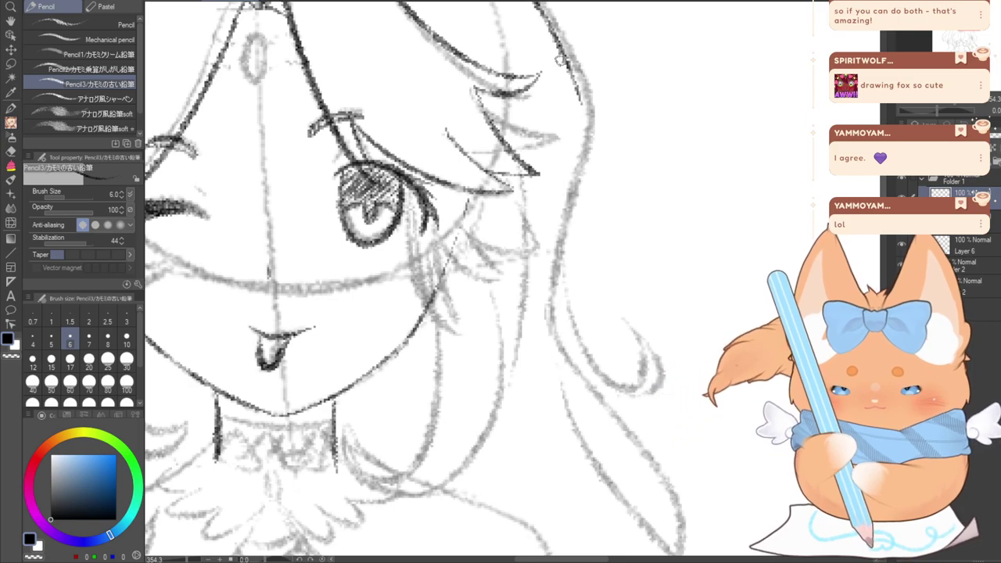
mouse_move(588, 117)
mouse_down()
mouse_move(558, 243)
mouse_move(558, 366)
mouse_up()
Draw the upturned curl at cheek height on the open-eye side, reworking its lower edge and tip into a narrow hook
drag(563, 218, 657, 312)
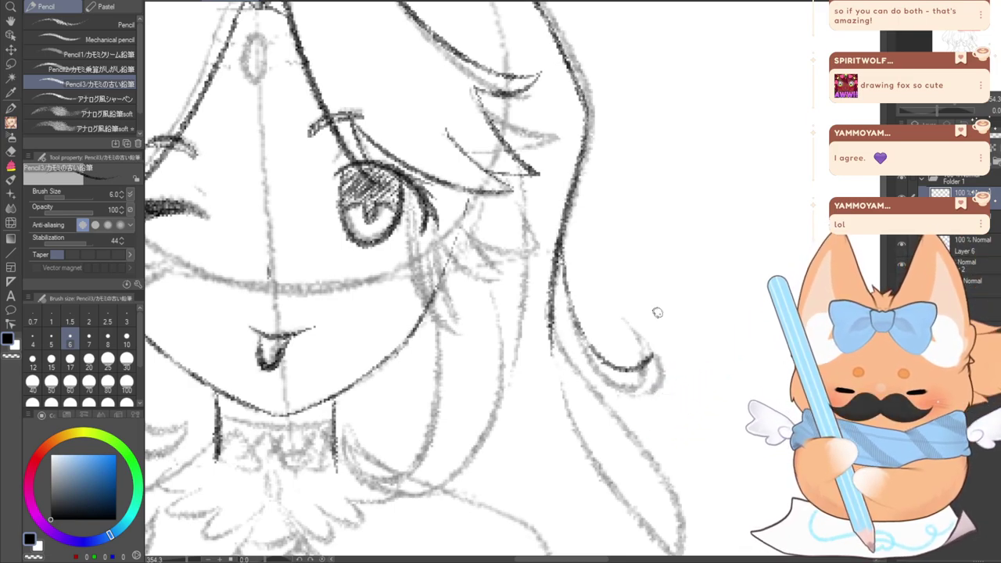
mouse_move(659, 376)
mouse_down()
mouse_move(595, 386)
mouse_move(563, 324)
mouse_up()
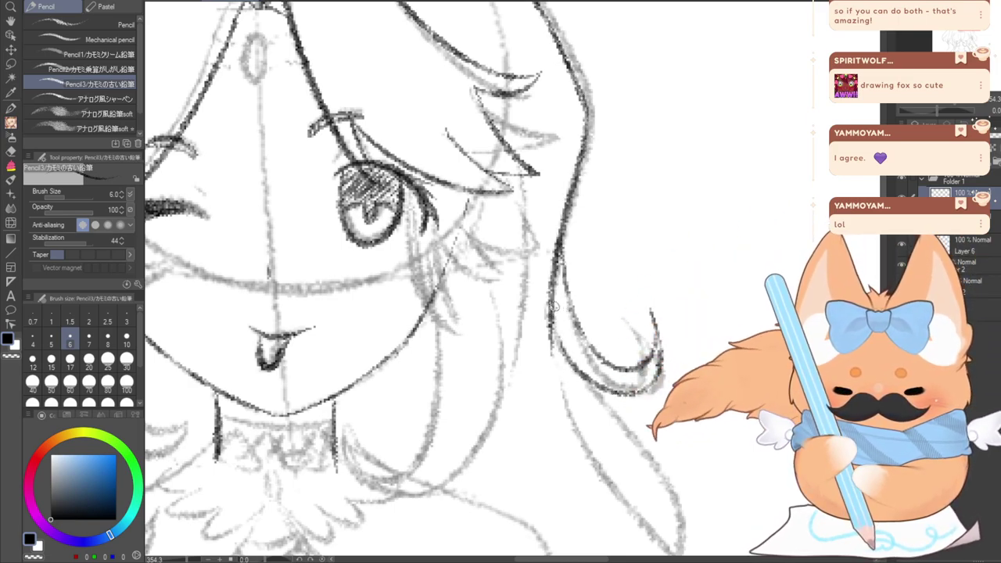
key(ctrl+z)
mouse_move(643, 364)
mouse_down()
mouse_move(554, 351)
mouse_move(548, 298)
mouse_move(635, 284)
mouse_up()
key(ctrl+z)
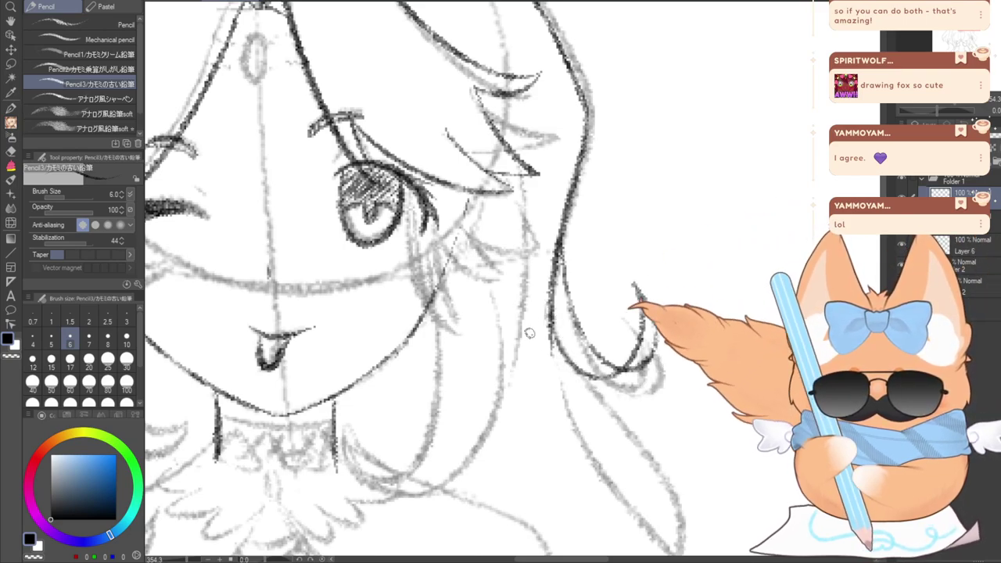
key(ctrl+z)
mouse_move(550, 311)
mouse_down()
mouse_move(553, 338)
mouse_move(630, 377)
mouse_move(653, 360)
mouse_move(625, 264)
mouse_move(631, 364)
mouse_move(645, 304)
mouse_move(632, 257)
mouse_up()
key(ctrl+z)
key(ctrl+z)
mouse_move(621, 371)
mouse_down()
mouse_move(654, 311)
mouse_move(670, 317)
mouse_move(618, 377)
mouse_up()
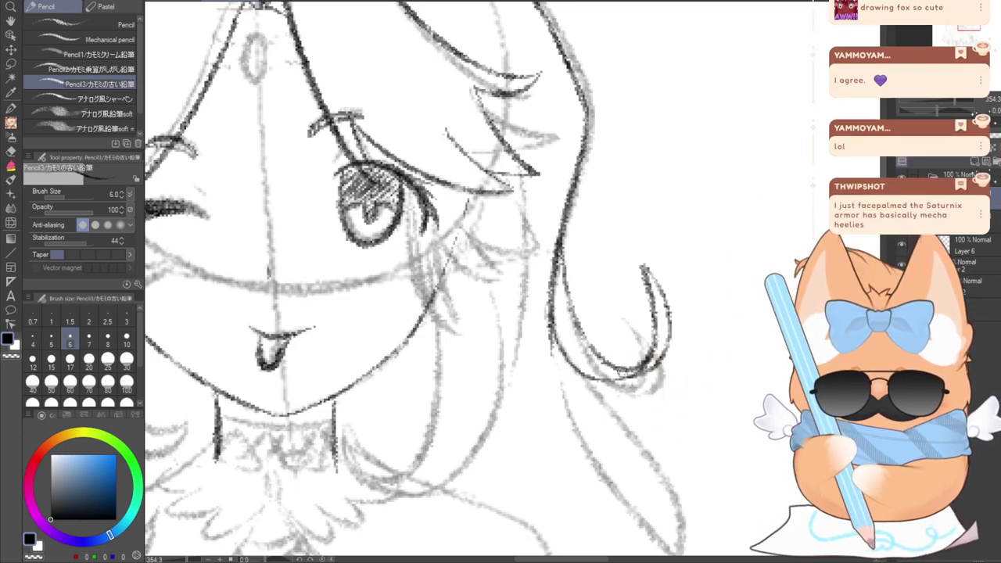
Draw the outer and inner wavy lines of the long hair lock falling below the curl
drag(469, 352, 506, 239)
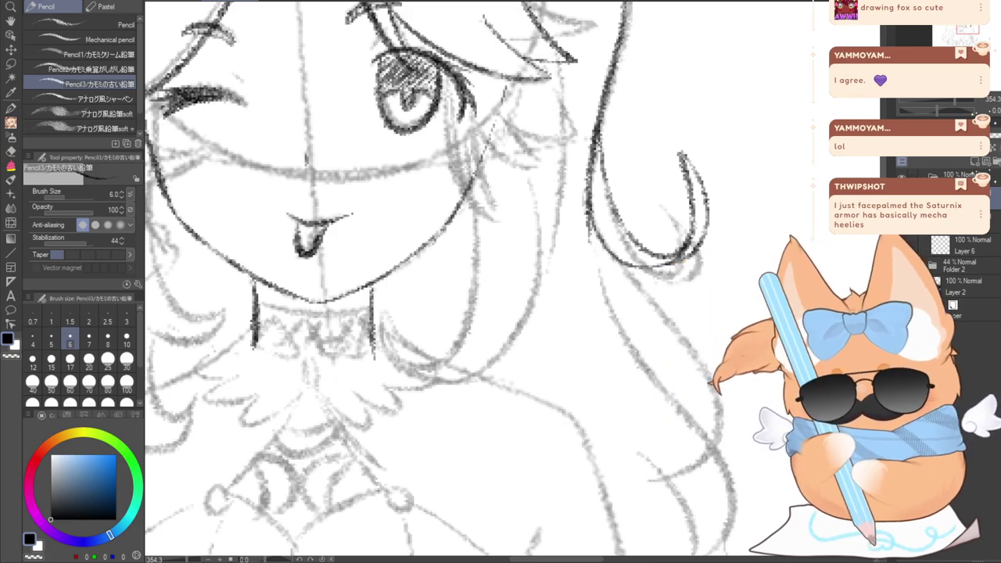
mouse_move(376, 258)
mouse_down()
mouse_move(525, 375)
mouse_move(618, 281)
mouse_move(750, 297)
mouse_move(245, 314)
mouse_move(283, 202)
mouse_move(320, 221)
mouse_up()
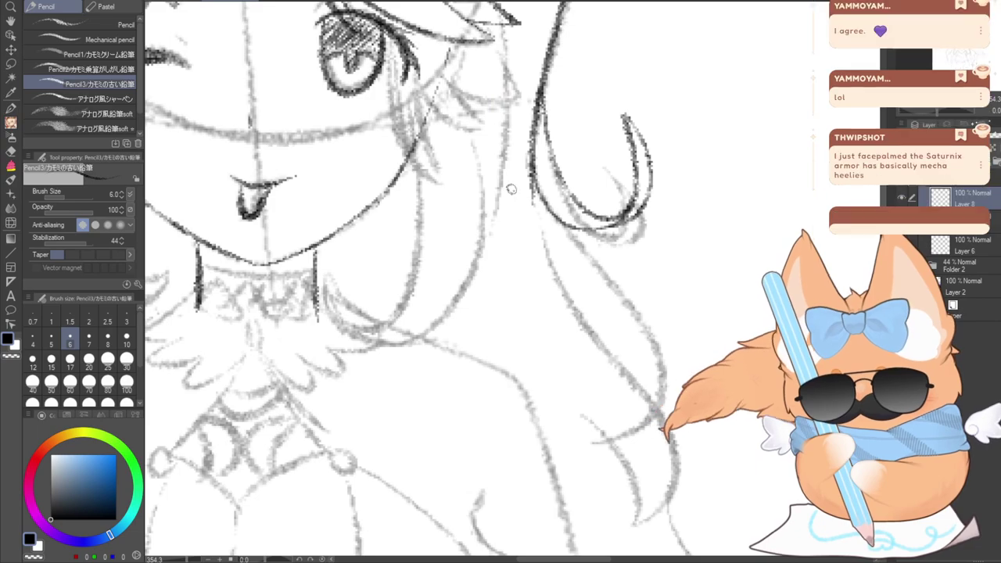
mouse_move(528, 174)
mouse_down()
mouse_move(626, 309)
mouse_move(734, 400)
mouse_move(630, 483)
mouse_move(617, 508)
mouse_up()
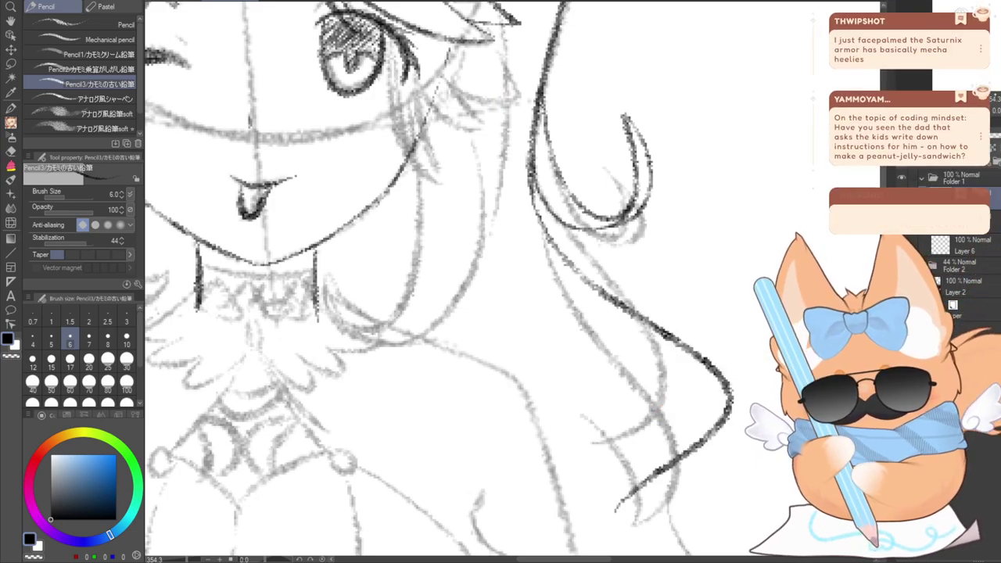
drag(469, 337, 469, 266)
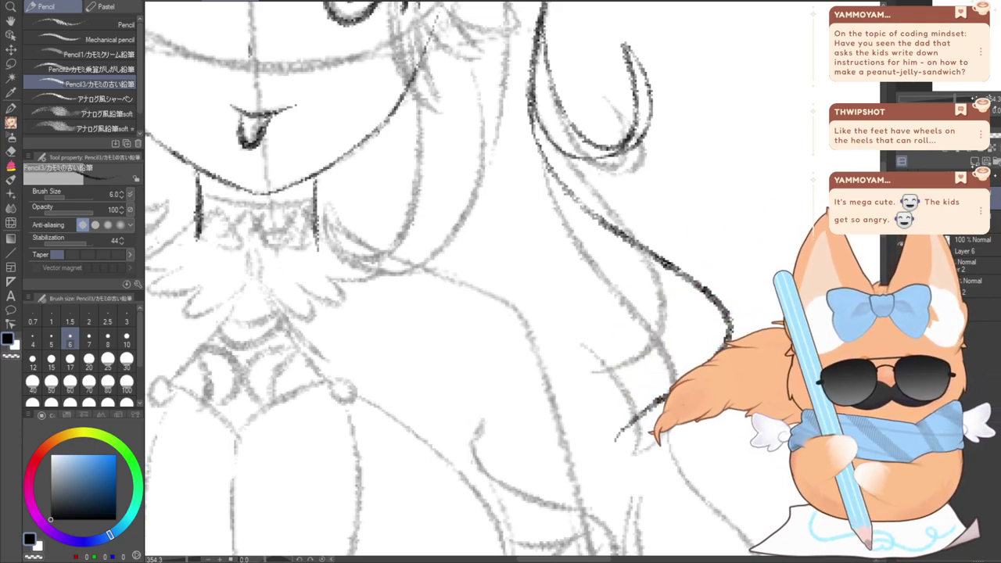
scroll(476, 278, down, 1)
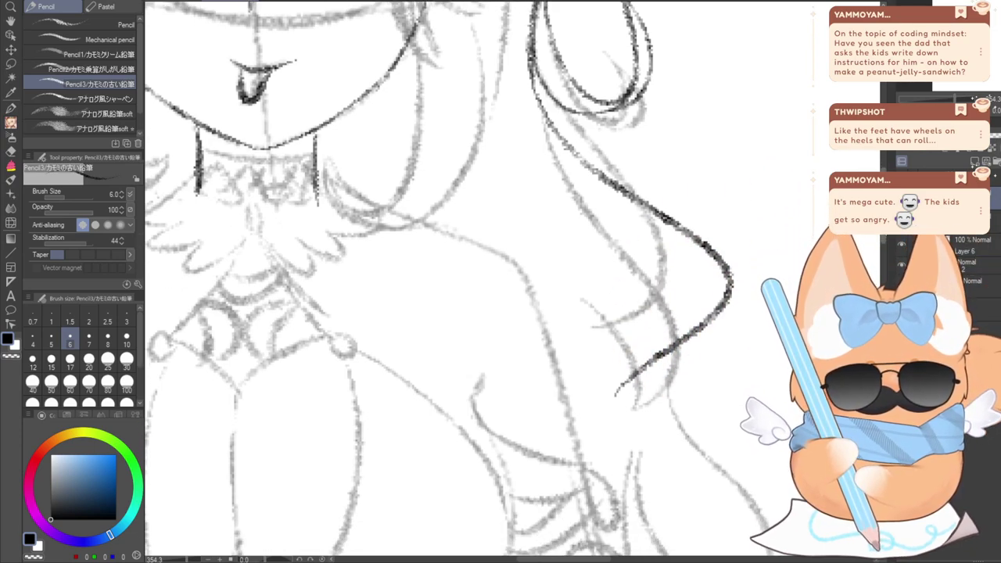
mouse_move(517, 107)
mouse_down()
mouse_move(560, 205)
mouse_move(654, 285)
mouse_move(605, 338)
mouse_move(555, 366)
mouse_up()
Continue the outer wave into a rounded lower curl with a pointed tip beside the upper arm, redoing the stroke as needed
mouse_move(573, 443)
mouse_down()
mouse_move(645, 497)
mouse_move(674, 504)
mouse_up()
key(ctrl+z)
mouse_move(618, 388)
mouse_down()
mouse_move(624, 450)
mouse_move(723, 481)
mouse_up()
key(ctrl+z)
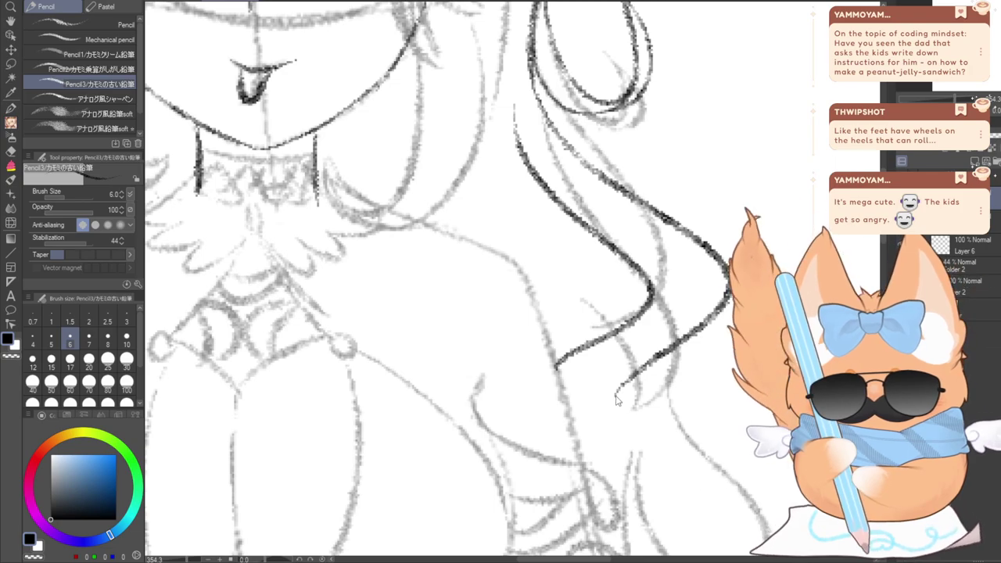
mouse_move(628, 382)
mouse_down()
mouse_move(629, 469)
mouse_move(701, 469)
mouse_up()
mouse_move(700, 477)
mouse_down()
mouse_move(672, 519)
mouse_move(601, 481)
mouse_move(598, 506)
mouse_up()
key(ctrl+z)
key(ctrl+z)
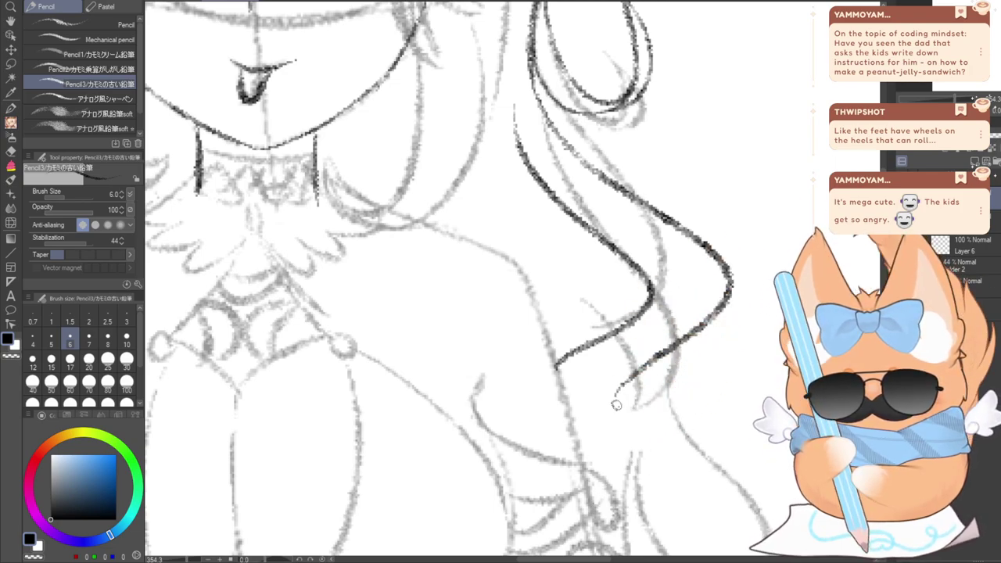
mouse_move(629, 381)
mouse_down()
mouse_move(607, 438)
mouse_move(690, 473)
mouse_move(715, 452)
mouse_move(713, 470)
mouse_move(606, 516)
mouse_up()
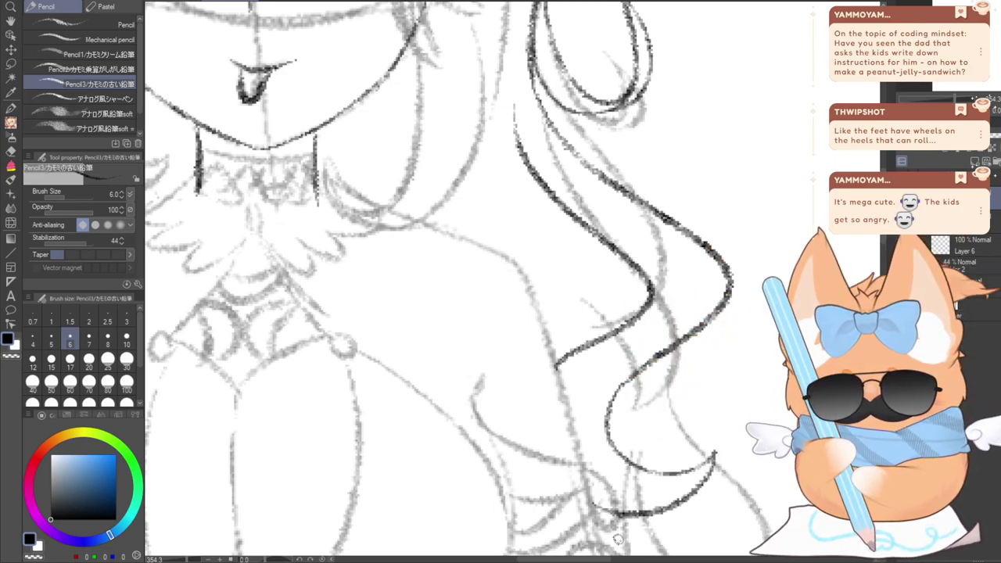
Add secondary strands along the outer wave and inside the lower curl, and extend the lock with wavy ends beside the elbow
mouse_move(501, 375)
mouse_down()
mouse_move(482, 244)
mouse_move(387, 338)
mouse_up()
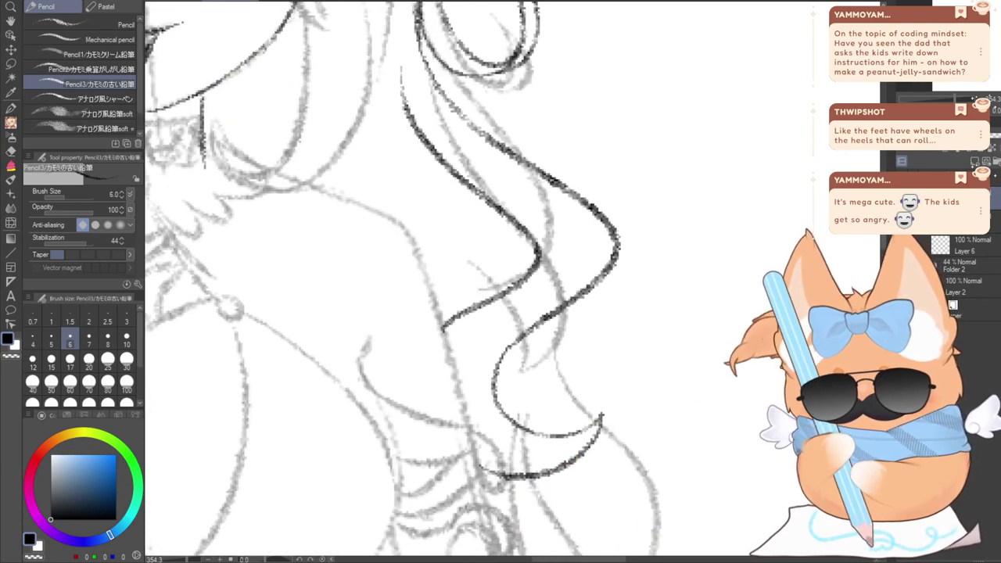
drag(427, 68, 564, 185)
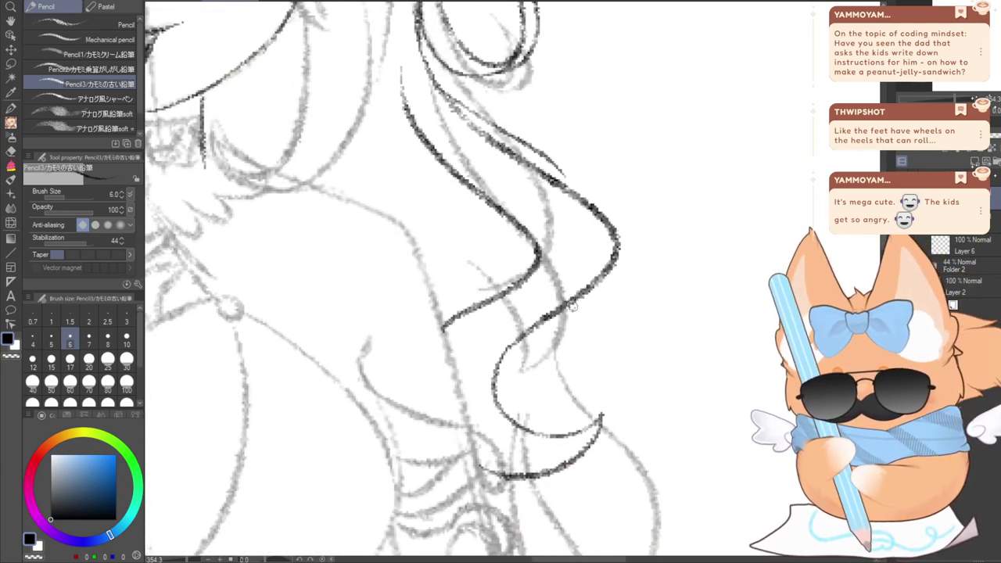
drag(572, 306, 526, 417)
scroll(689, 360, down, 5)
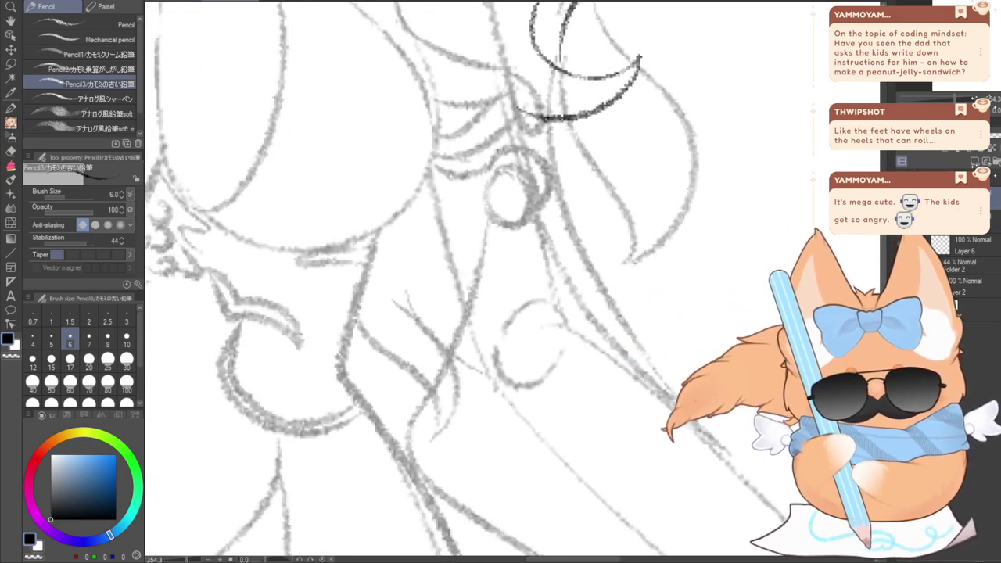
mouse_move(587, 121)
mouse_down()
mouse_move(710, 272)
mouse_move(638, 348)
mouse_move(636, 329)
mouse_move(536, 215)
mouse_up()
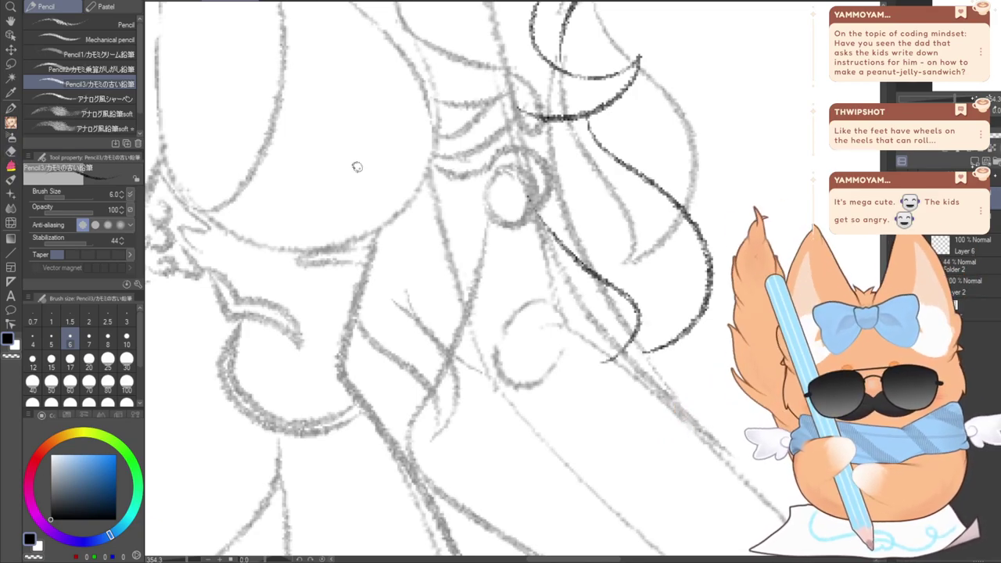
Draw another wavy strand inside the lock, falling from beside the neck over the shoulder
mouse_move(610, 141)
mouse_down()
mouse_move(630, 502)
mouse_move(591, 499)
mouse_up()
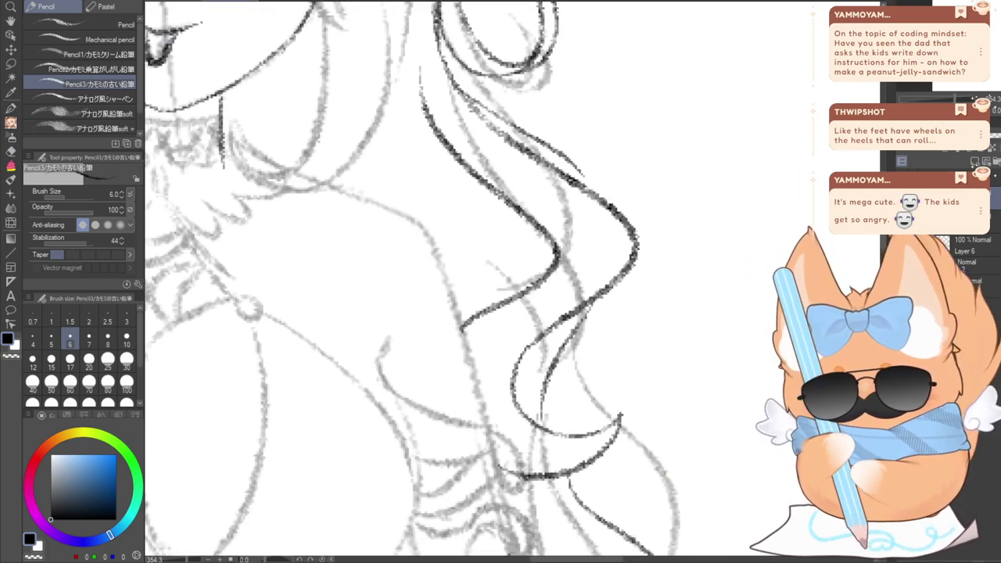
drag(374, 145, 454, 267)
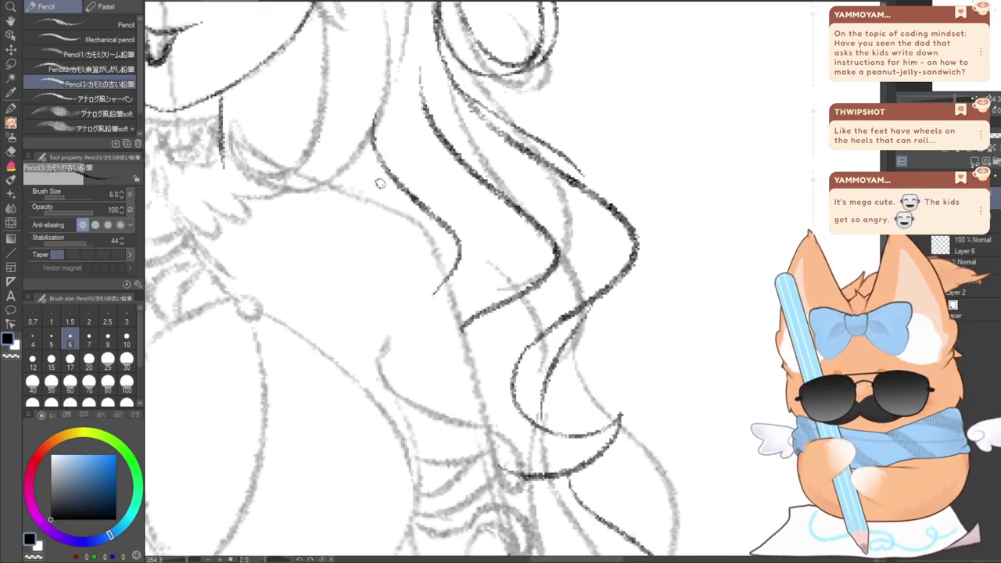
key(ctrl+z)
mouse_move(394, 86)
mouse_down()
mouse_move(467, 270)
mouse_move(387, 358)
mouse_move(433, 273)
mouse_up()
Redraw the inner wavy strand beside the neck farther out, so it falls over the shoulder closer to the neighbouring strand
click(11, 152)
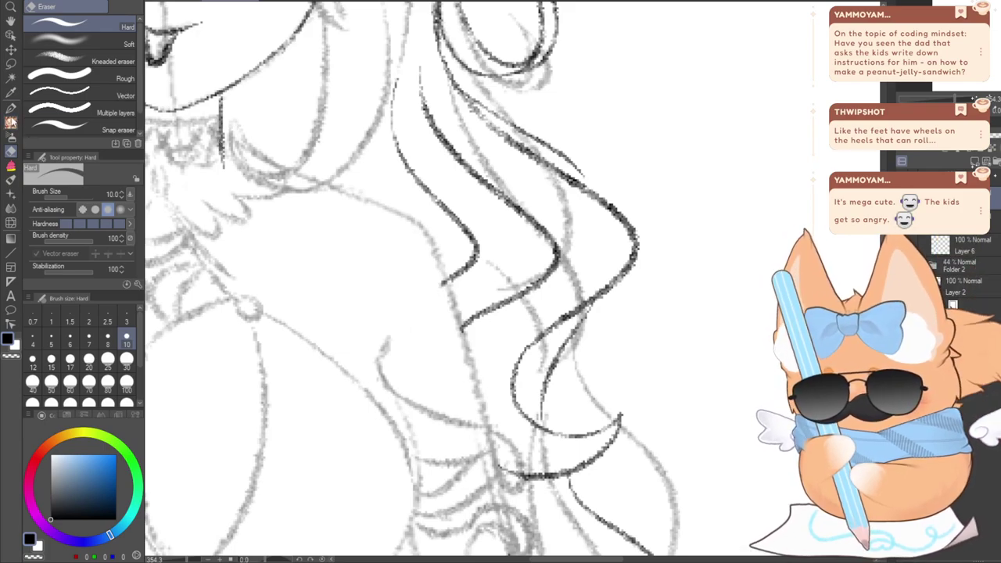
click(11, 121)
scroll(391, 279, down, 4)
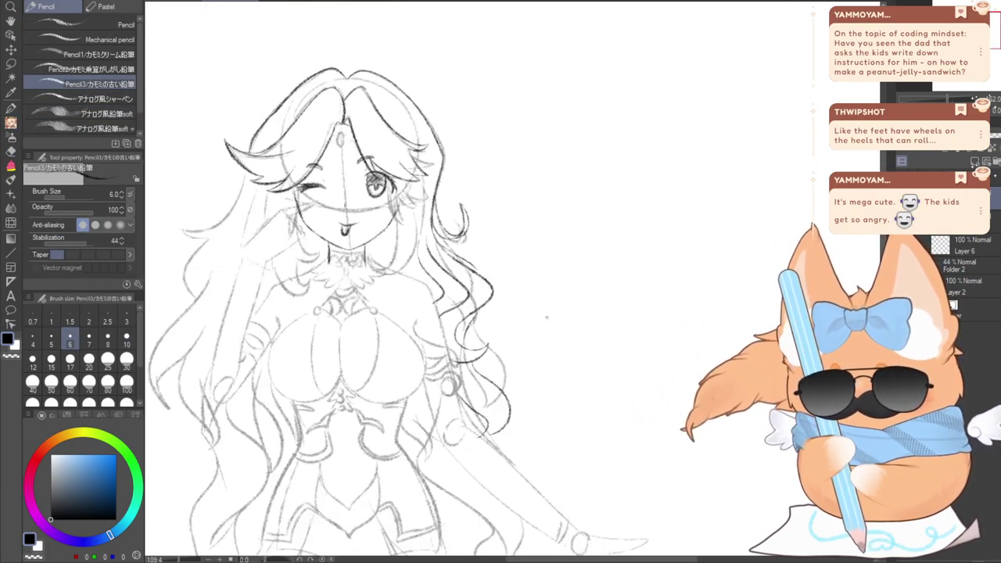
drag(438, 329, 593, 243)
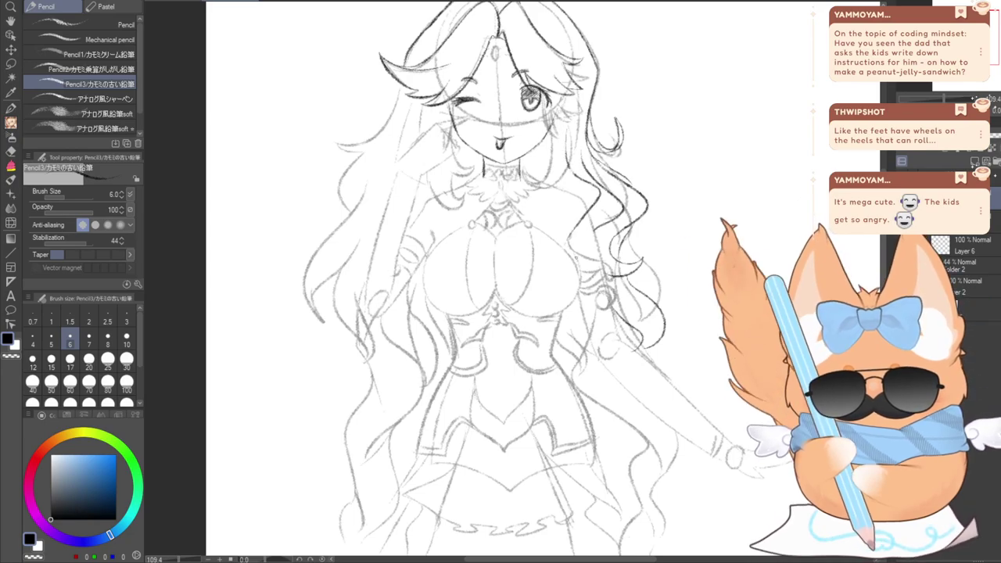
key(e)
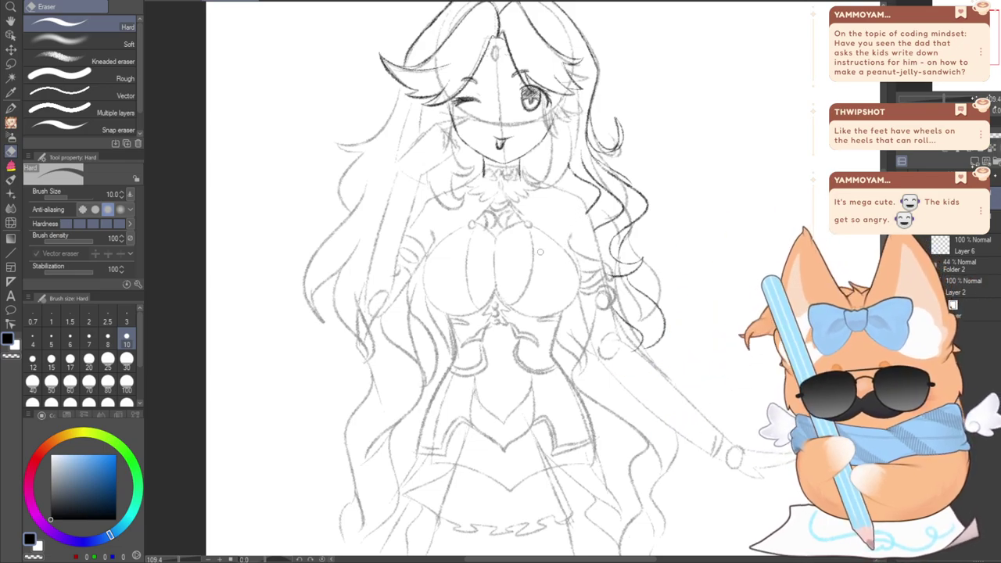
click(11, 125)
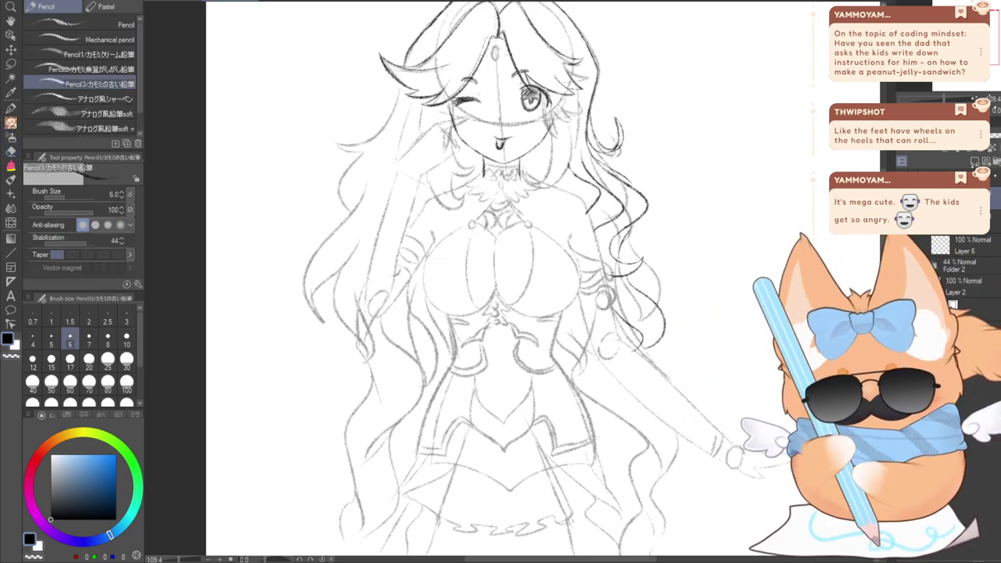
Draw the outer hair strand sweeping out from under the pointed side bang on the winking side, redoing it until smooth
mouse_move(516, 336)
mouse_down()
mouse_move(454, 216)
mouse_move(505, 216)
mouse_move(517, 335)
mouse_move(557, 363)
mouse_up()
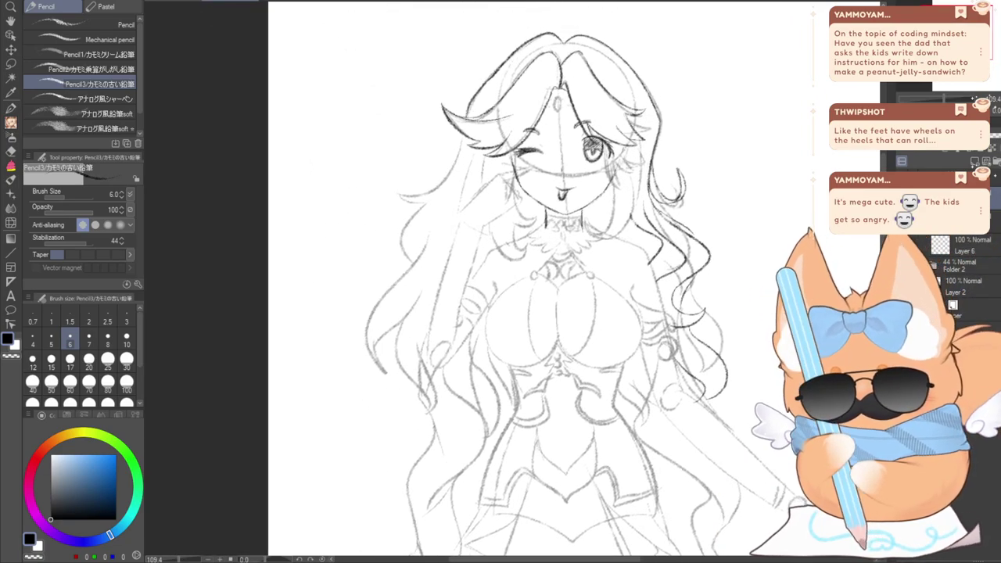
scroll(418, 176, up, 3)
mouse_move(508, 83)
mouse_down()
mouse_move(502, 125)
mouse_move(362, 266)
mouse_up()
key(ctrl+z)
drag(501, 129, 347, 252)
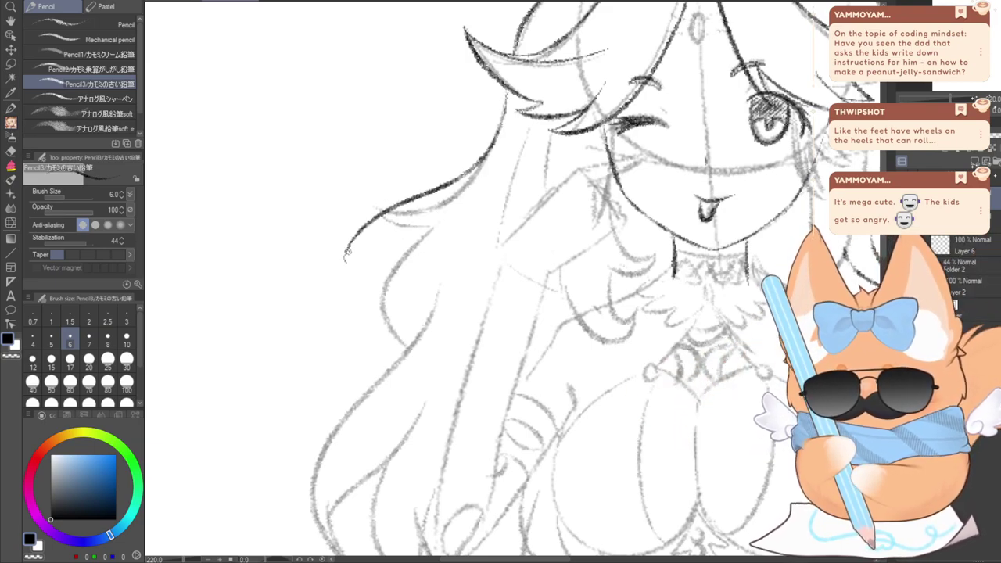
key(ctrl+z)
mouse_move(503, 102)
mouse_down()
mouse_move(416, 198)
mouse_move(341, 331)
mouse_move(356, 269)
mouse_up()
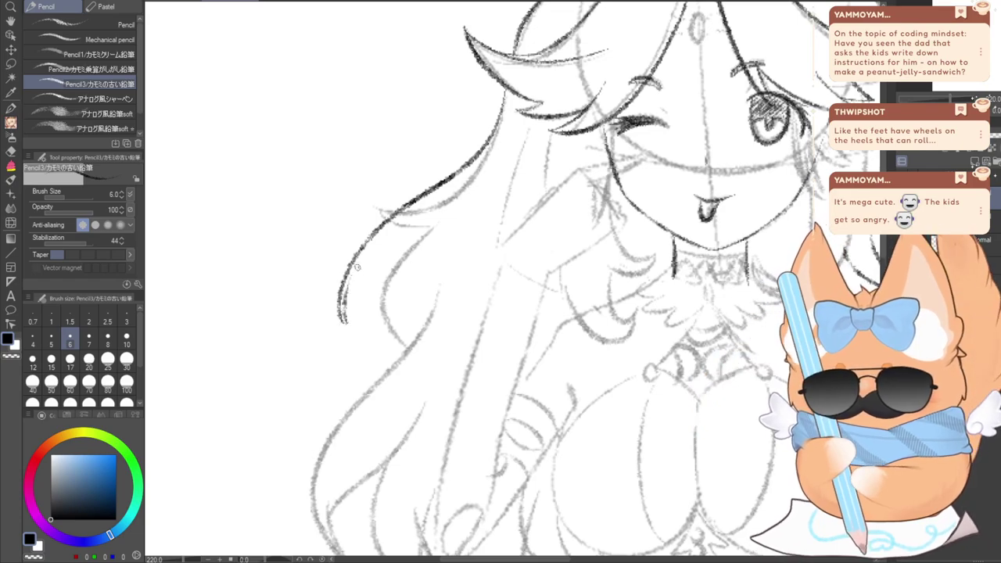
Add a curved outer edge to the strand's lower end, closing it into a pointed tip
drag(347, 321, 356, 252)
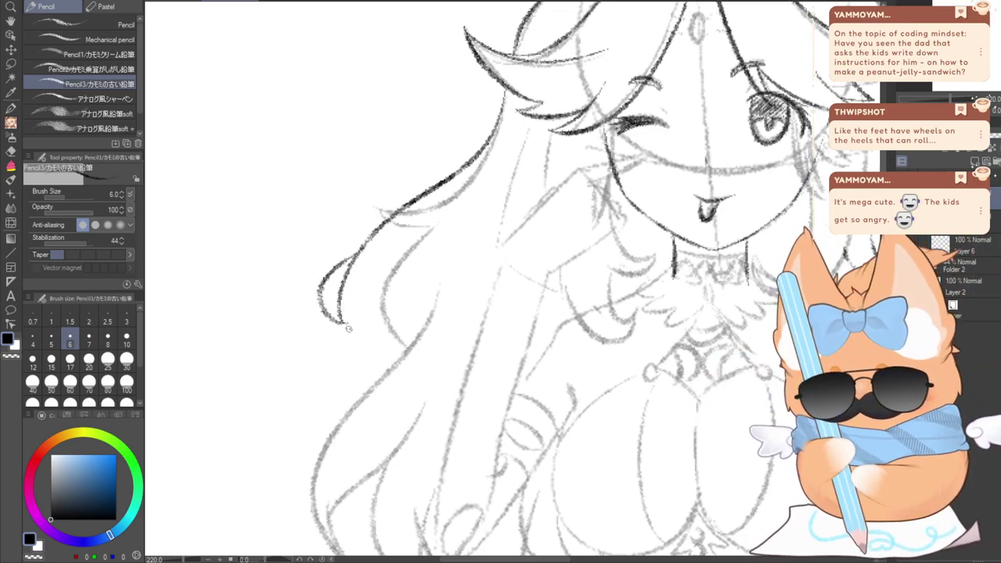
key(ctrl+z)
mouse_move(343, 322)
mouse_down()
mouse_move(323, 290)
mouse_move(363, 228)
mouse_move(351, 252)
mouse_move(470, 179)
mouse_up()
key(ctrl+z)
key(ctrl+z)
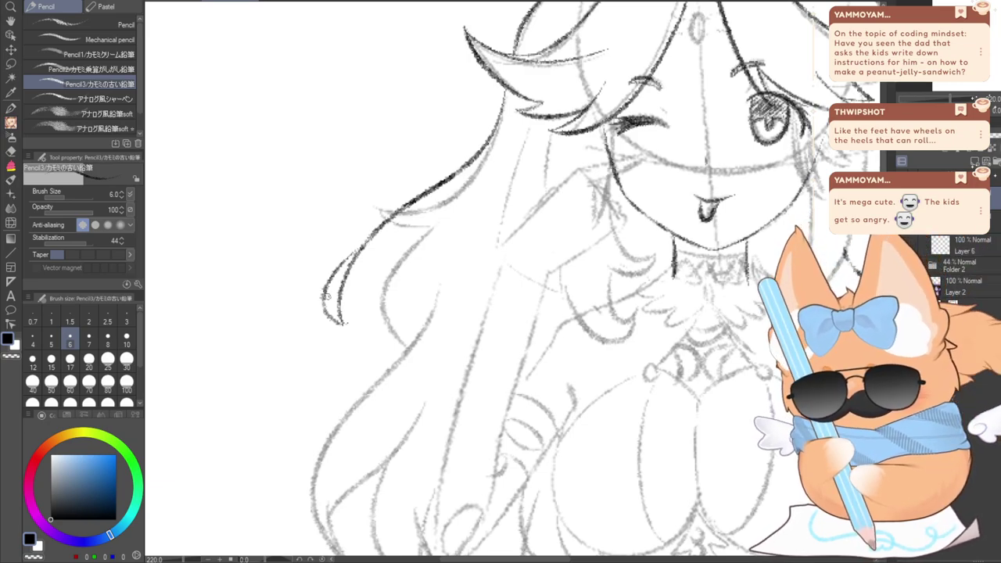
Draw a second curved lock inside the first on the winking side, with another strand running down beside it
mouse_move(344, 322)
mouse_down()
mouse_move(323, 284)
mouse_move(386, 202)
mouse_move(479, 171)
mouse_move(374, 313)
mouse_move(405, 347)
mouse_up()
key(ctrl+z)
mouse_move(476, 173)
mouse_down()
mouse_move(406, 256)
mouse_move(404, 344)
mouse_up()
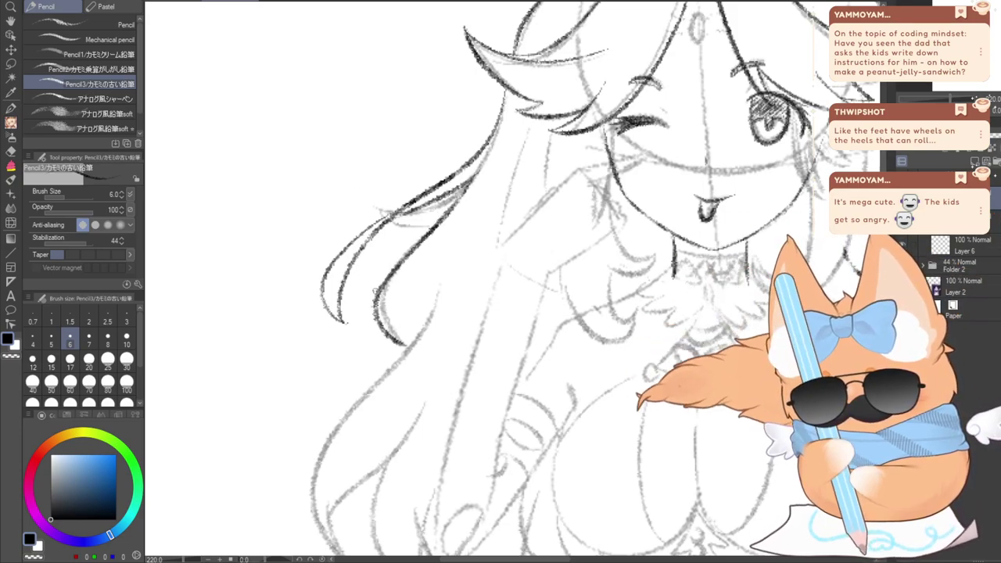
mouse_move(477, 229)
mouse_down()
mouse_move(412, 303)
mouse_move(419, 323)
mouse_move(468, 272)
mouse_move(509, 154)
mouse_move(515, 161)
mouse_move(423, 285)
mouse_move(424, 304)
mouse_move(525, 167)
mouse_up()
key(ctrl+z)
key(ctrl+z)
key(ctrl+z)
Continue the hair outline down the winking side as one long S-shaped wave ending in a small pointed tip
drag(438, 344, 566, 126)
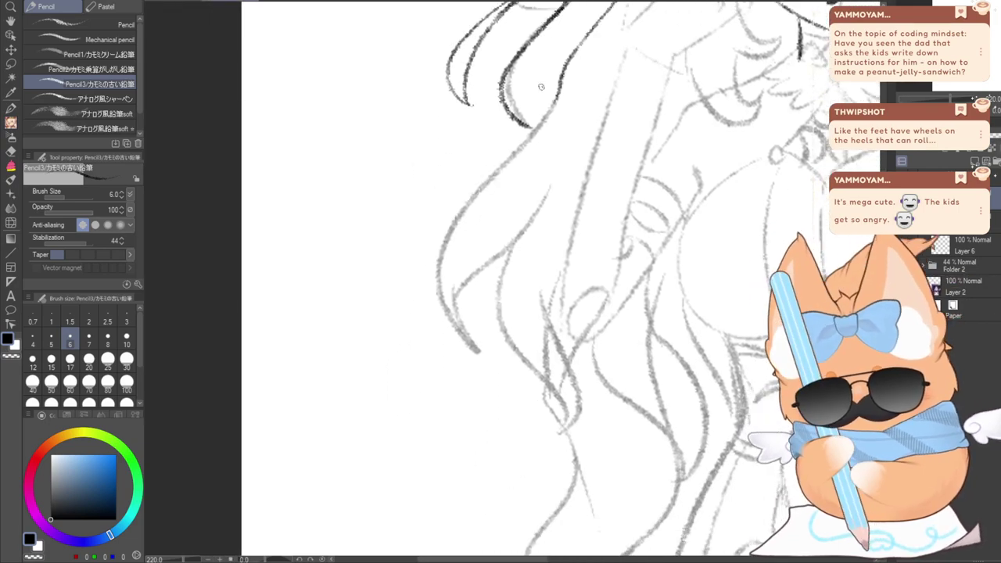
mouse_move(557, 93)
mouse_down()
mouse_move(450, 244)
mouse_move(477, 348)
mouse_up()
key(ctrl+z)
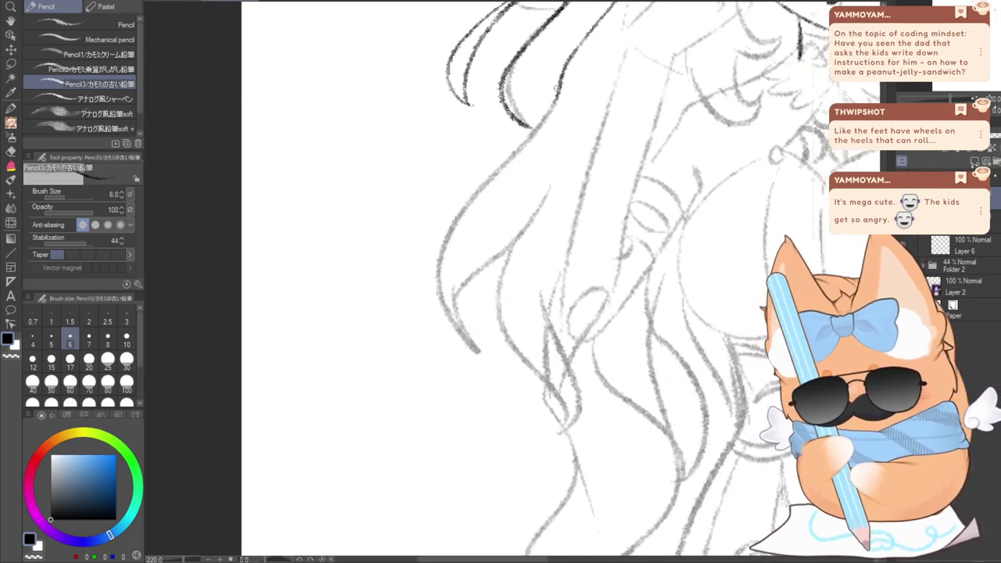
mouse_move(557, 90)
mouse_down()
mouse_move(456, 211)
mouse_move(437, 299)
mouse_move(555, 345)
mouse_move(480, 434)
mouse_up()
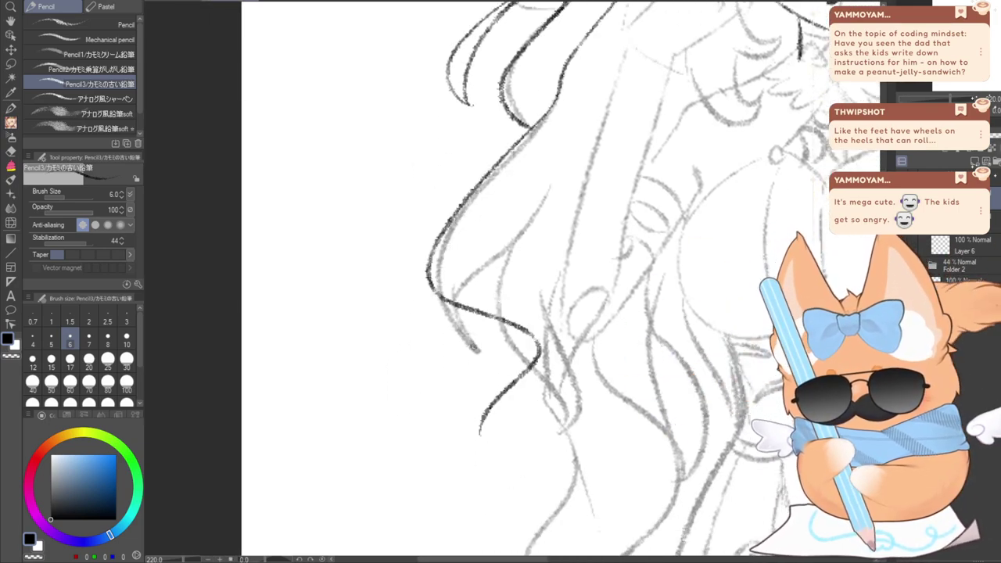
key(ctrl+z)
mouse_move(559, 77)
mouse_down()
mouse_move(544, 117)
mouse_move(445, 207)
mouse_move(457, 303)
mouse_move(561, 347)
mouse_move(499, 403)
mouse_up()
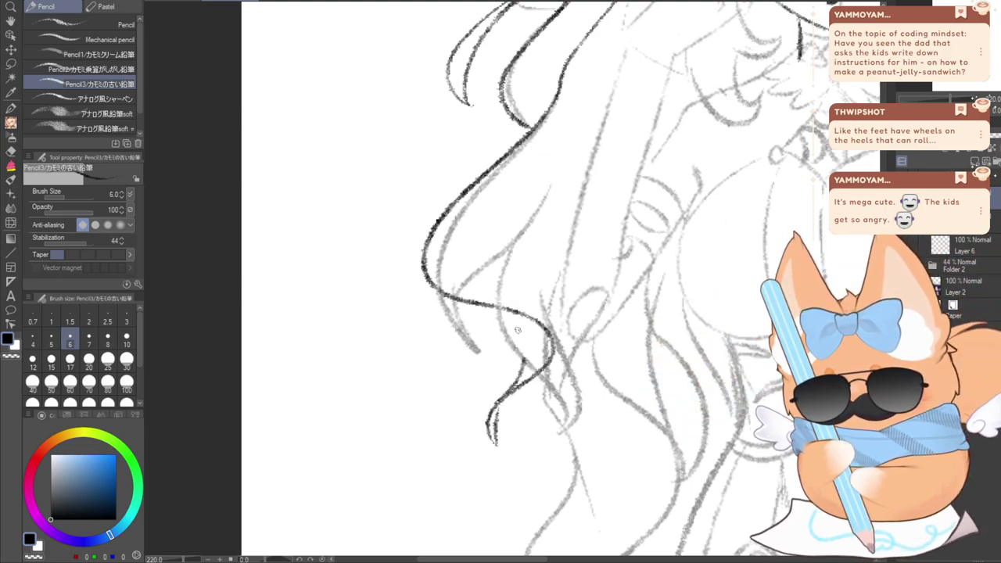
Draw inner wavy strands within the long lock and erase the stretch of outline between them
mouse_move(532, 315)
mouse_down()
mouse_move(511, 257)
mouse_move(582, 152)
mouse_up()
key(ctrl+z)
key(ctrl+z)
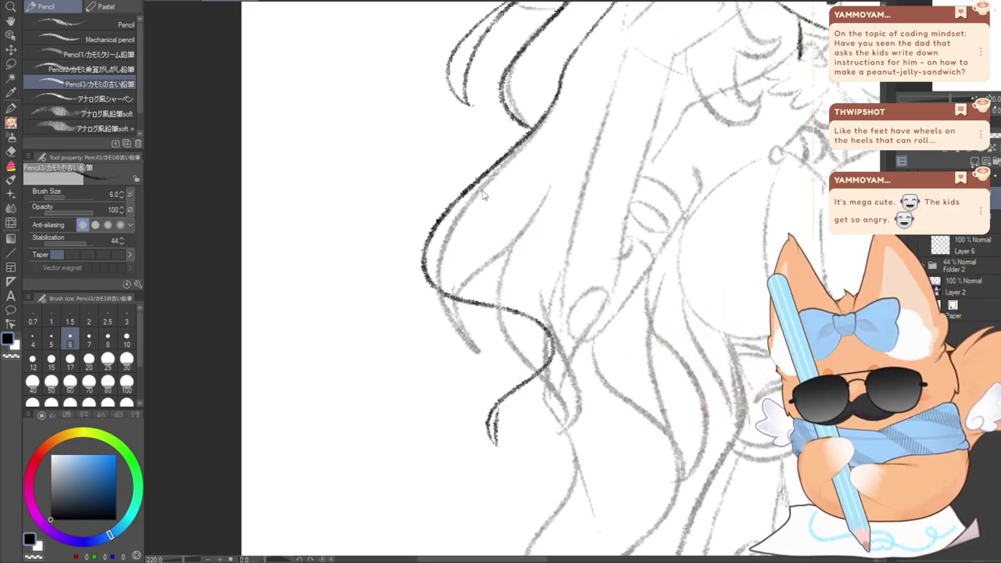
mouse_move(495, 396)
mouse_down()
mouse_move(513, 372)
mouse_move(471, 307)
mouse_move(517, 311)
mouse_move(577, 129)
mouse_up()
key(e)
drag(483, 304, 517, 313)
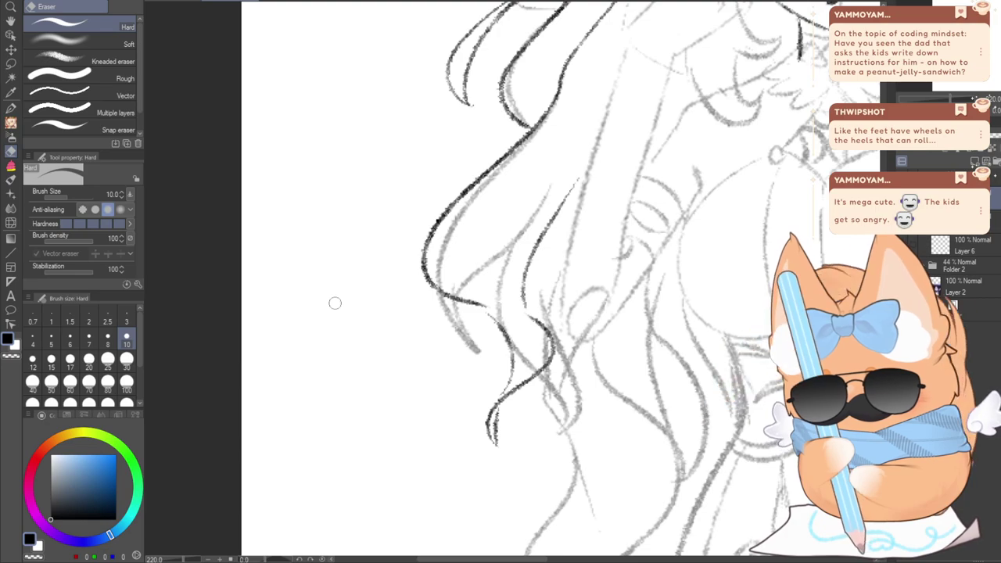
Reconnect the erased gap, joining the outer wave to the lower inner strand and extending the neighbouring strand's upper end
key(p)
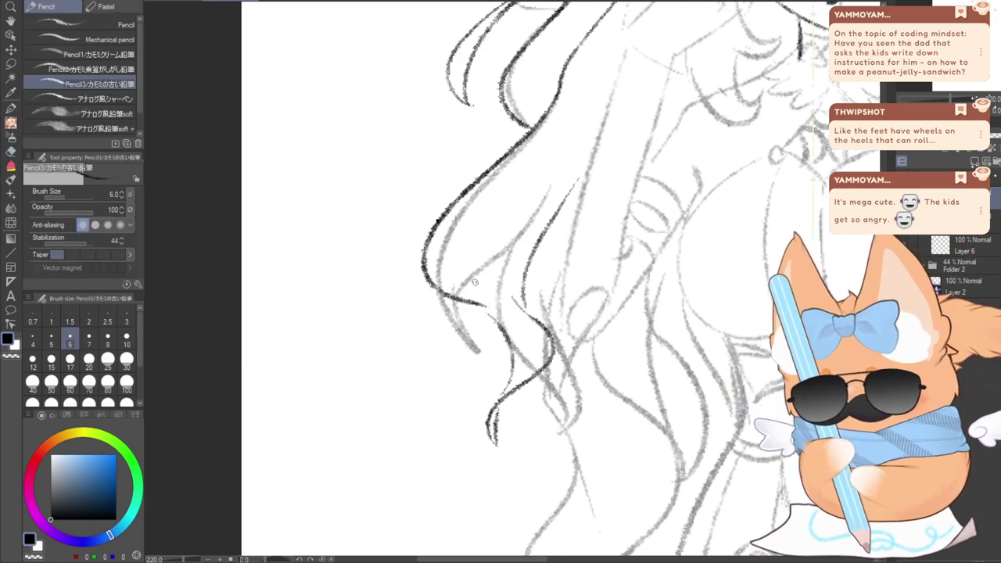
drag(505, 290, 540, 320)
key(ctrl+z)
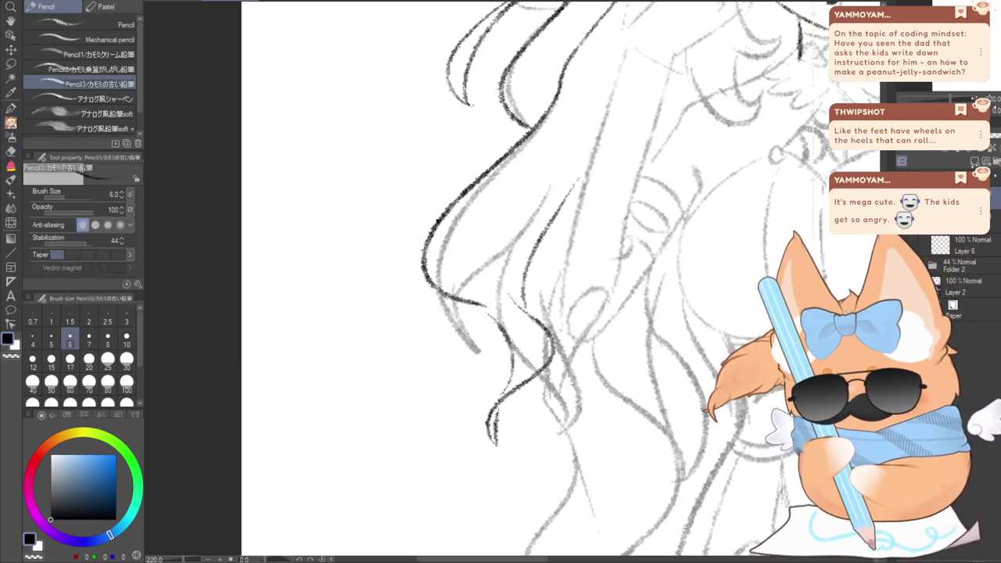
drag(448, 297, 510, 335)
key(ctrl+z)
drag(445, 296, 504, 330)
key(ctrl+z)
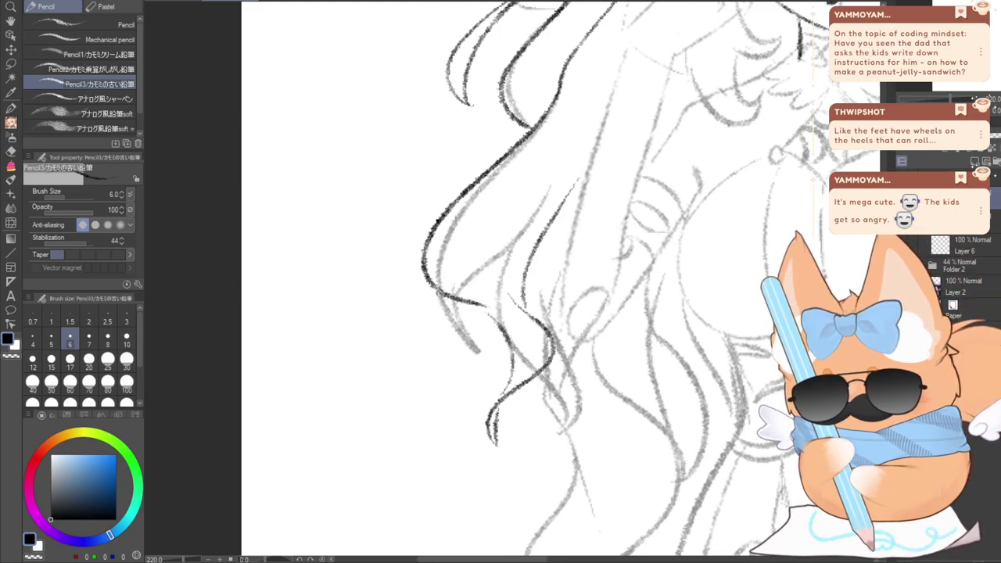
mouse_move(443, 294)
mouse_down()
mouse_move(500, 335)
mouse_move(511, 277)
mouse_up()
Try reshaping the lower end of the long lock into a large hooked curl, erasing its overlapping lines
key(e)
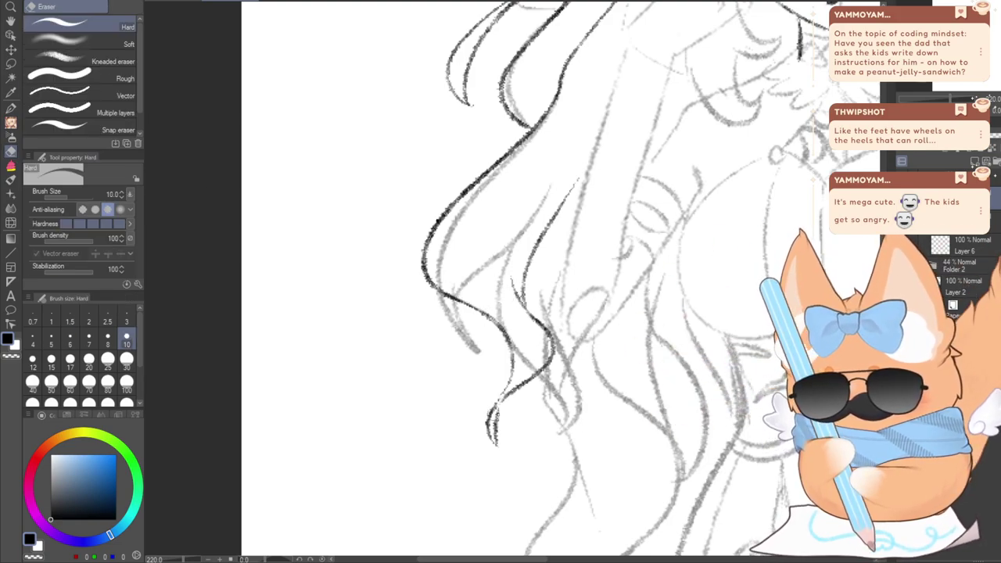
click(11, 122)
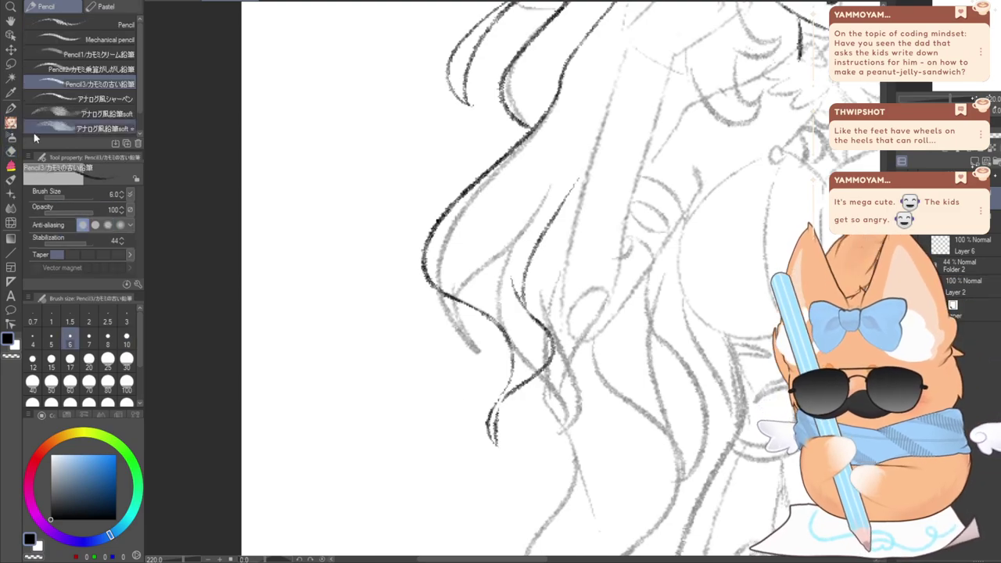
drag(495, 426, 518, 447)
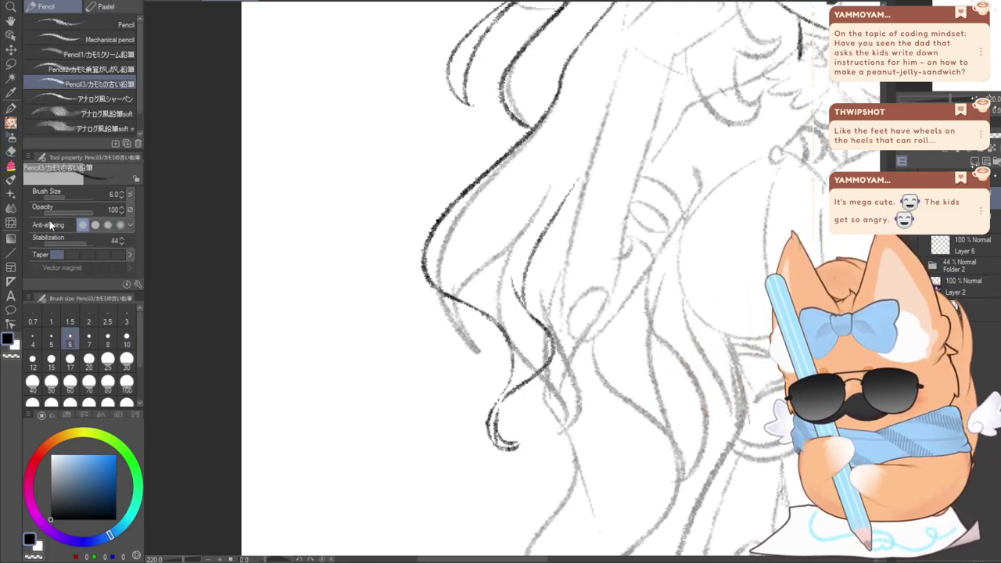
key(e)
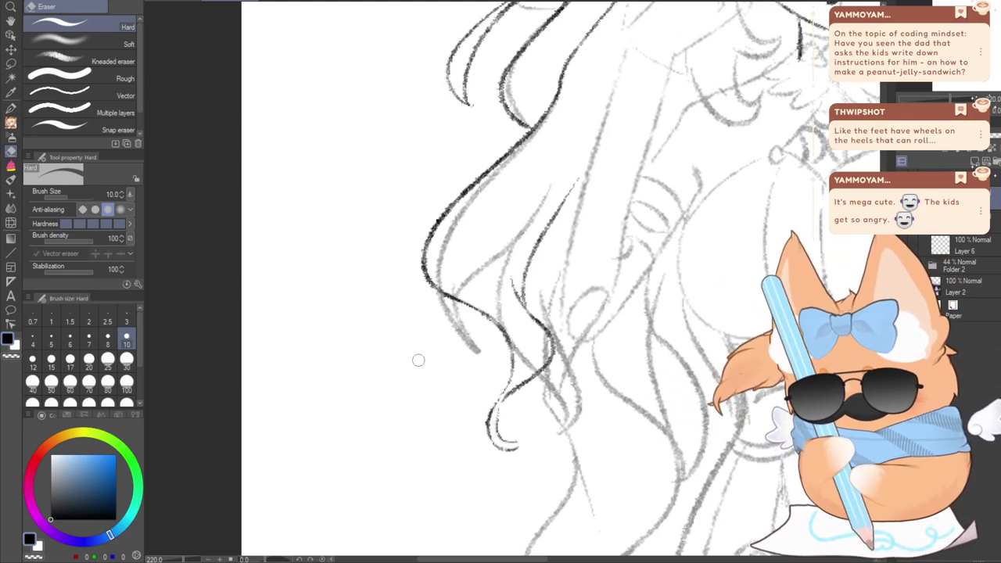
click(11, 122)
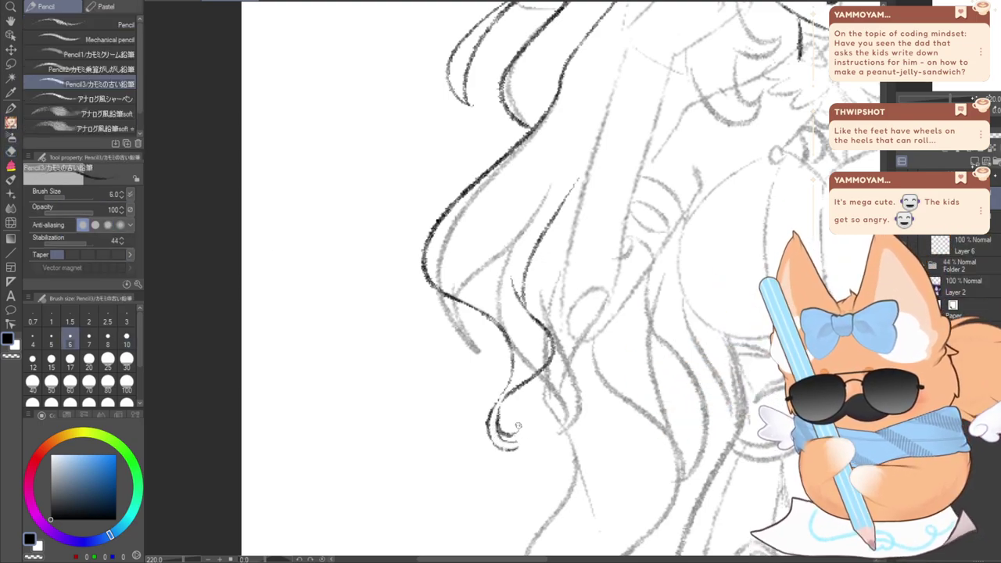
click(11, 152)
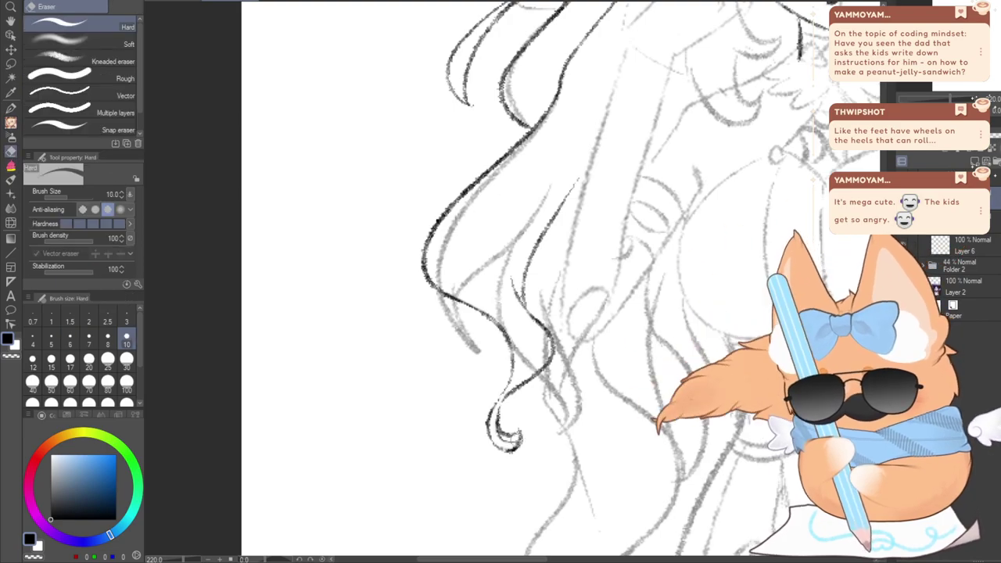
mouse_move(513, 440)
mouse_down()
mouse_move(498, 434)
mouse_move(491, 413)
mouse_up()
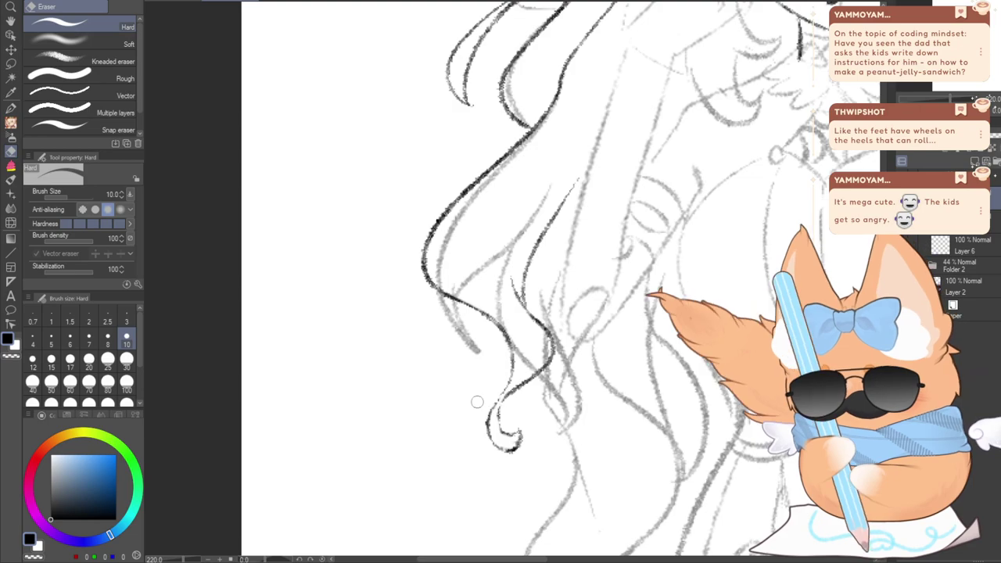
Erase the hooked end of the lock and redraw it as a smaller curl directly below the converging strands
drag(488, 417, 521, 444)
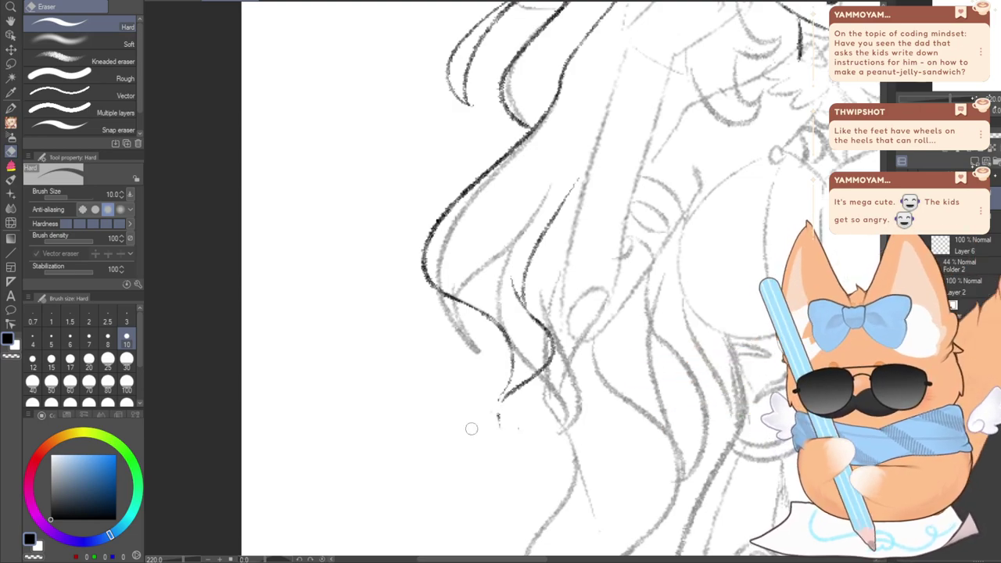
click(11, 124)
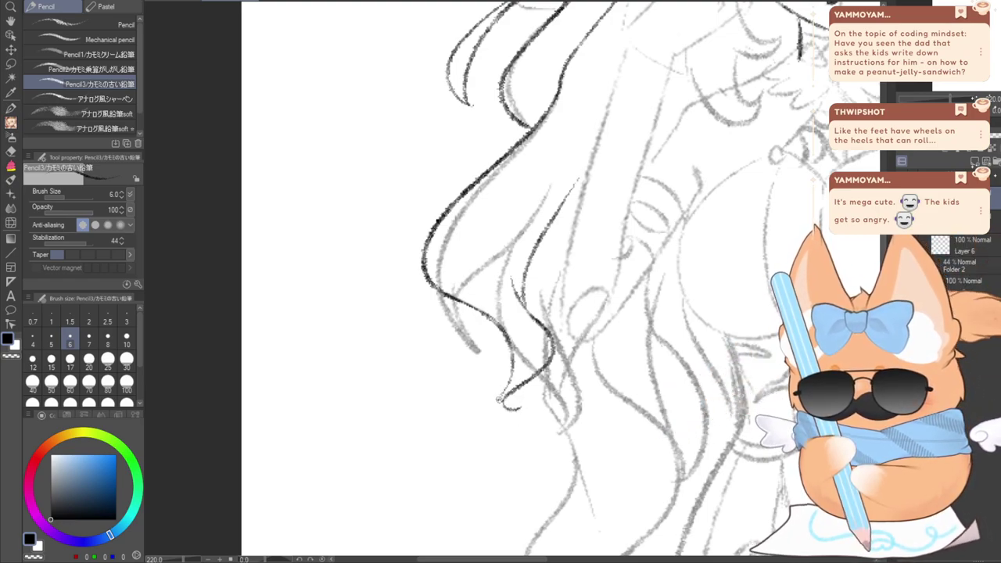
key(ctrl+z)
drag(501, 397, 522, 403)
key(ctrl+z)
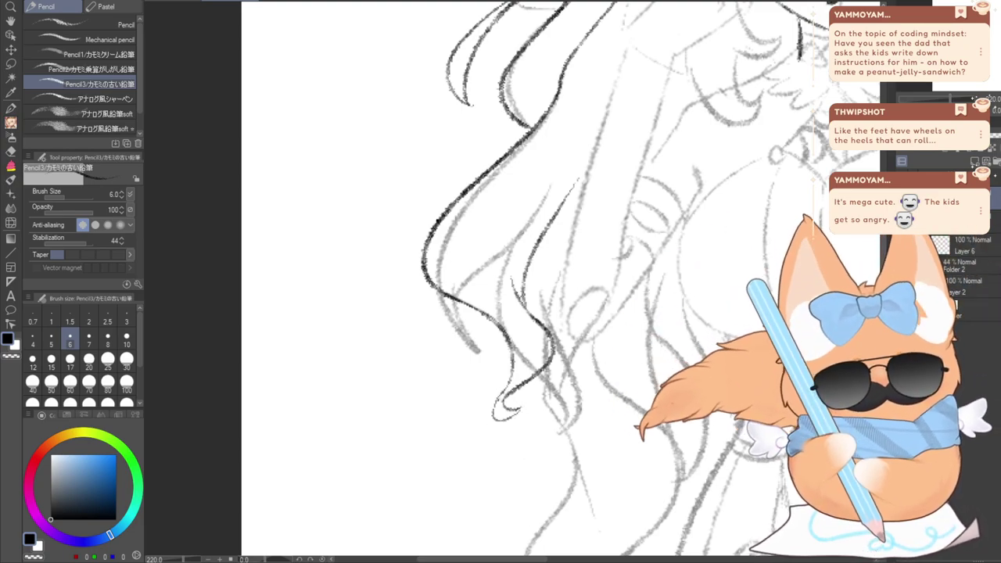
key(ctrl+z)
key(ctrl+z)
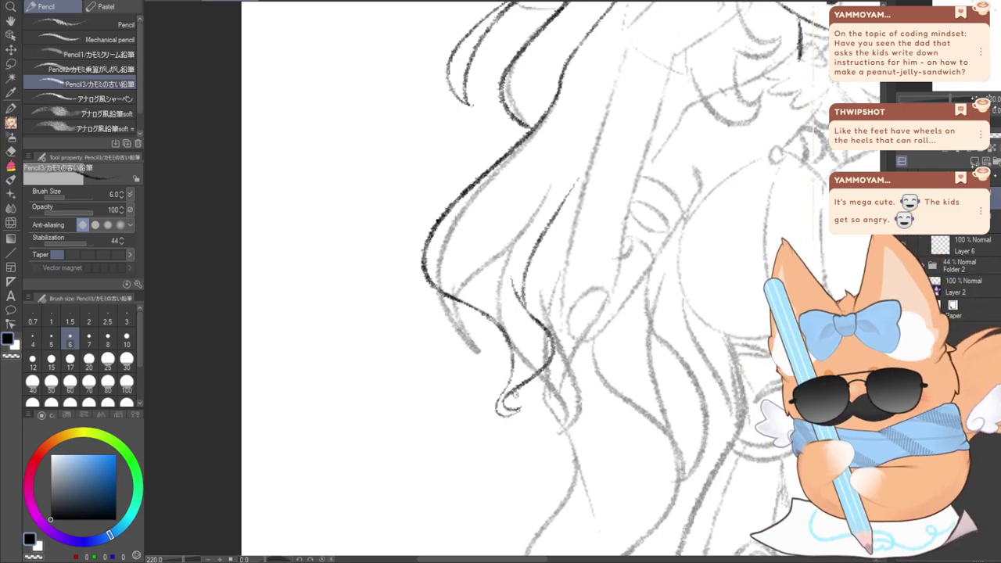
Draw two further wavy strands beside the small curl, falling past the elbow towards the waist
mouse_move(726, 132)
mouse_down()
mouse_move(552, 104)
mouse_move(539, 212)
mouse_up()
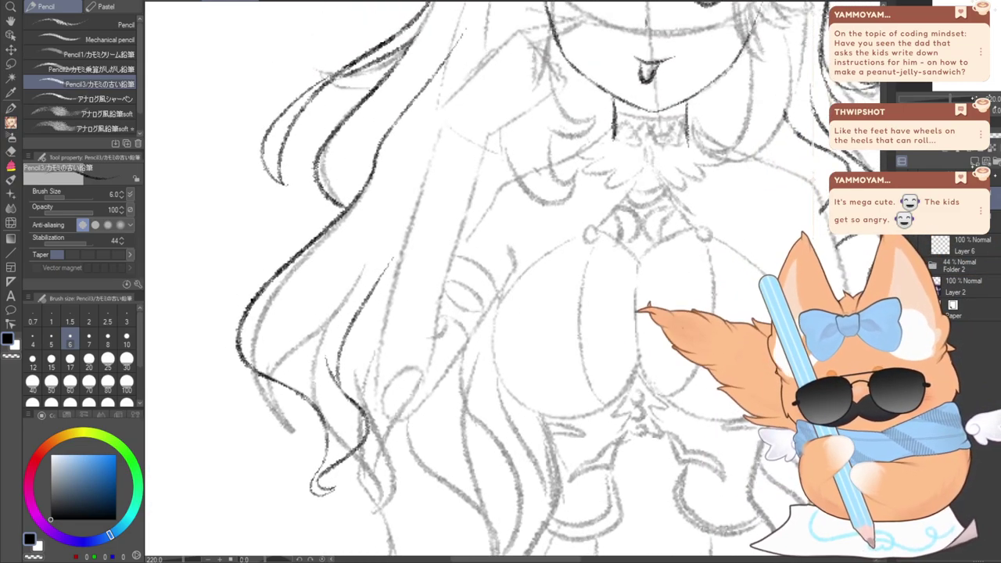
mouse_move(512, 282)
mouse_down()
mouse_move(442, 227)
mouse_move(439, 317)
mouse_move(537, 266)
mouse_move(590, 189)
mouse_up()
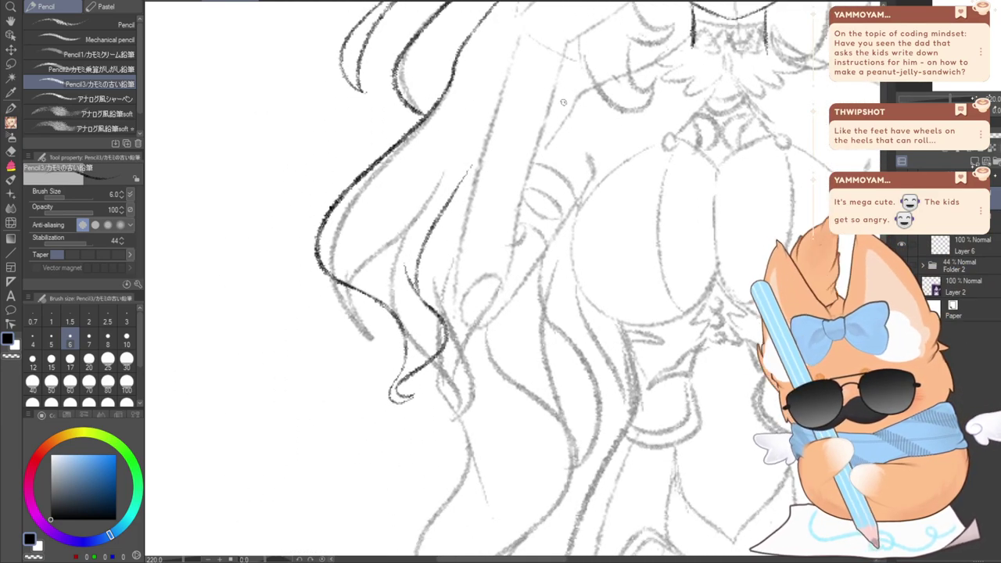
drag(434, 403, 422, 230)
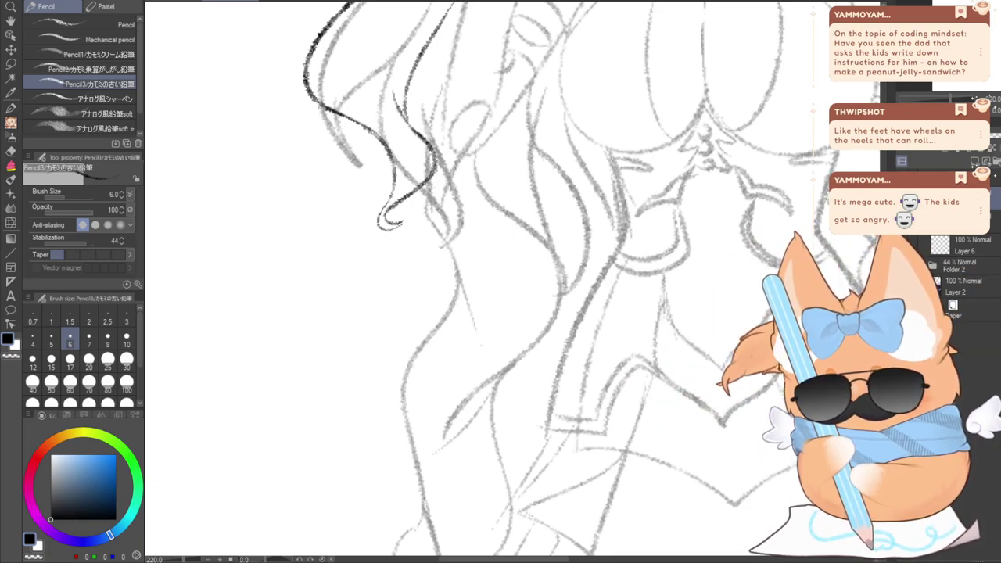
mouse_move(432, 166)
mouse_down()
mouse_move(477, 307)
mouse_move(507, 144)
mouse_move(525, 124)
mouse_move(576, 278)
mouse_move(598, 186)
mouse_up()
key(ctrl+z)
key(ctrl+z)
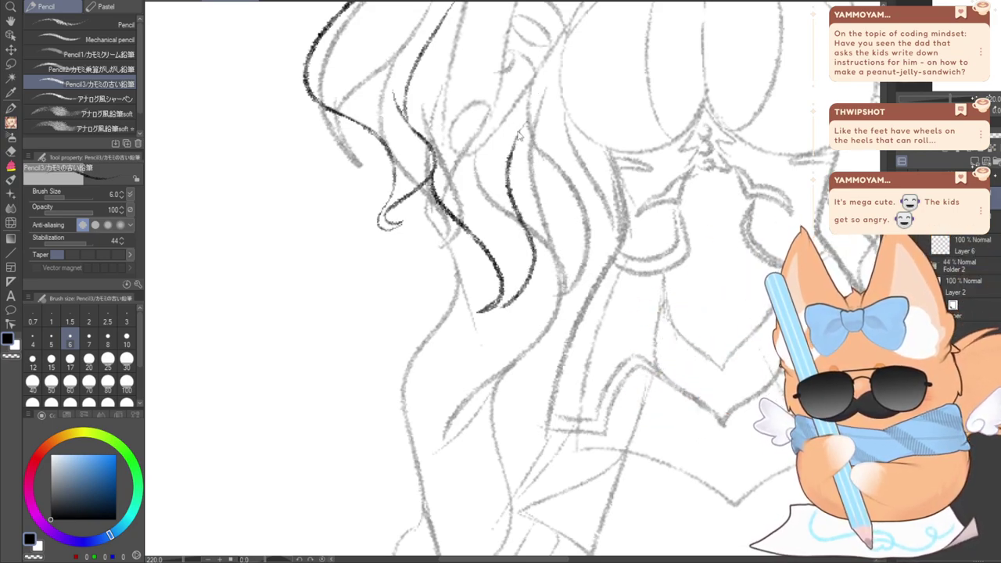
Extend the inner hair strand upward beside the bust and add a neighbouring S-shaped strand with a forked tip at the waist
drag(513, 142, 554, 56)
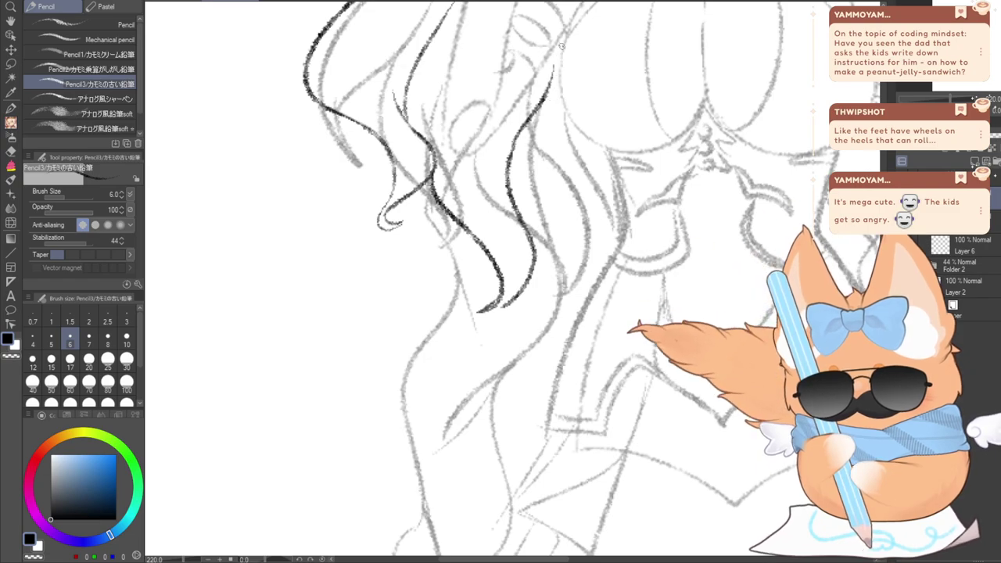
mouse_move(554, 121)
mouse_down()
mouse_move(573, 190)
mouse_move(570, 275)
mouse_up()
key(ctrl+z)
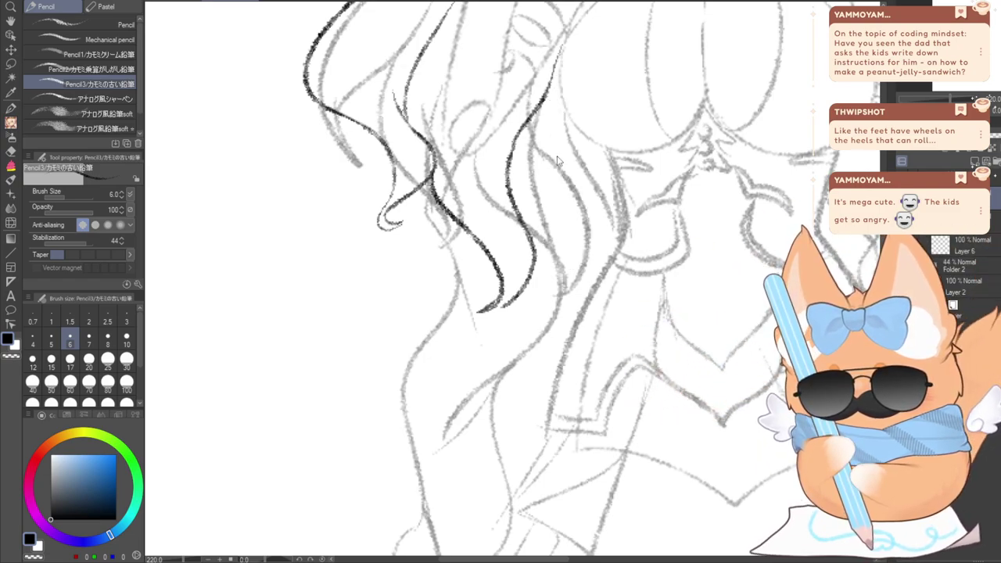
mouse_move(541, 121)
mouse_down()
mouse_move(596, 223)
mouse_move(542, 305)
mouse_move(539, 291)
mouse_move(562, 286)
mouse_move(612, 241)
mouse_up()
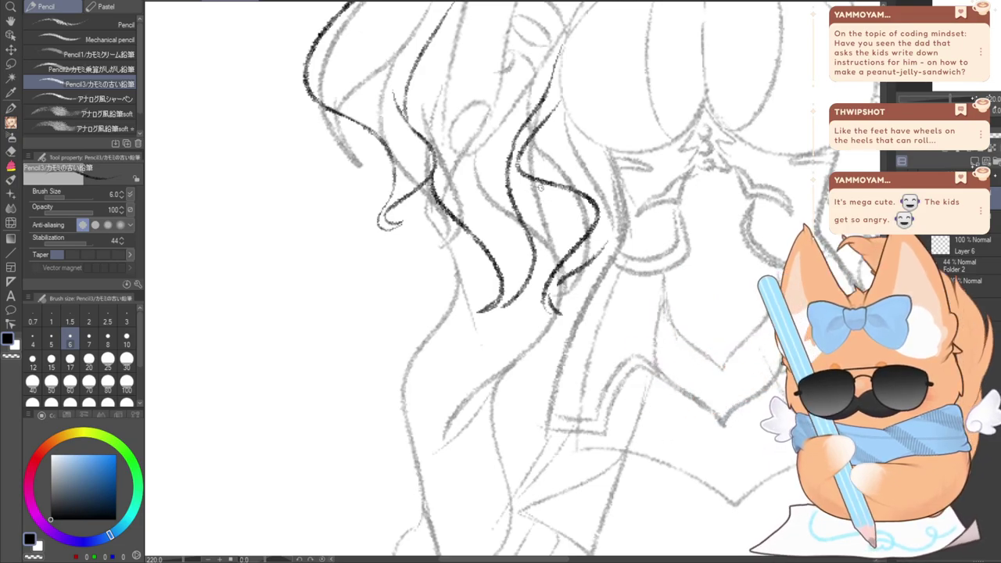
Redraw a short curved strand inside the waist lock, thicken the lock's outer curve, and draw matching wavy strands on the opposite side
drag(540, 186, 525, 255)
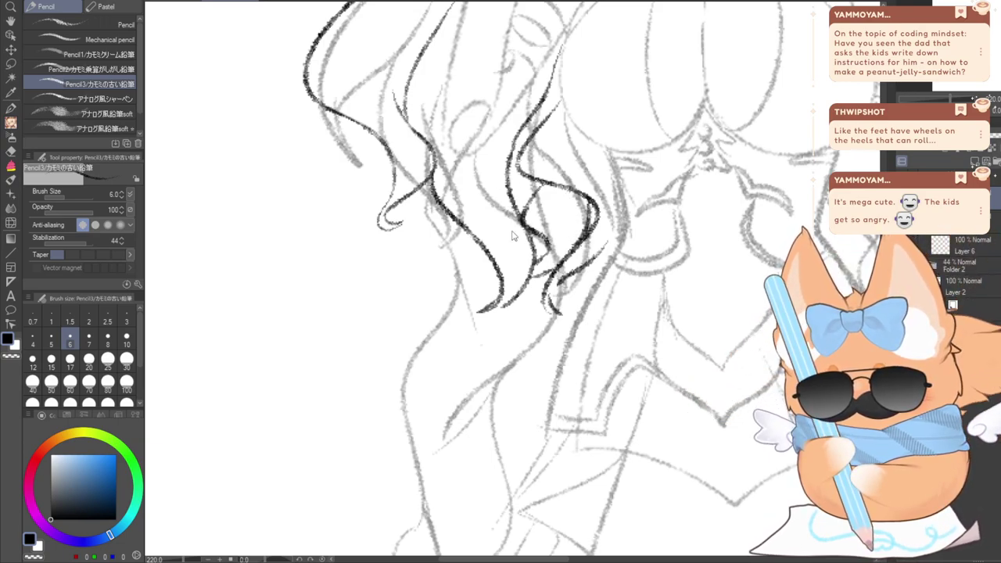
key(ctrl+z)
key(ctrl+z)
key(ctrl+z)
key(ctrl+z)
drag(529, 179, 526, 253)
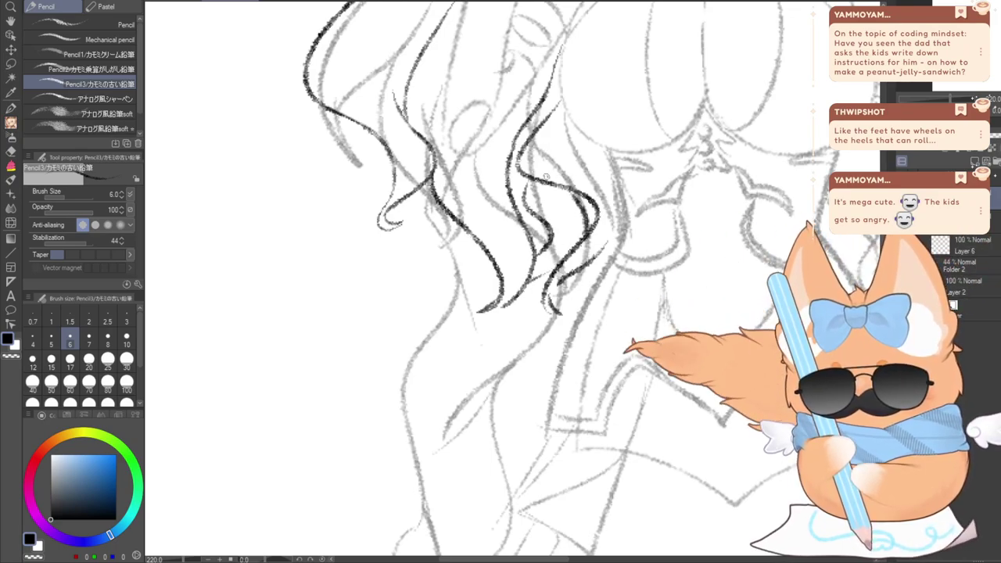
drag(564, 187, 582, 240)
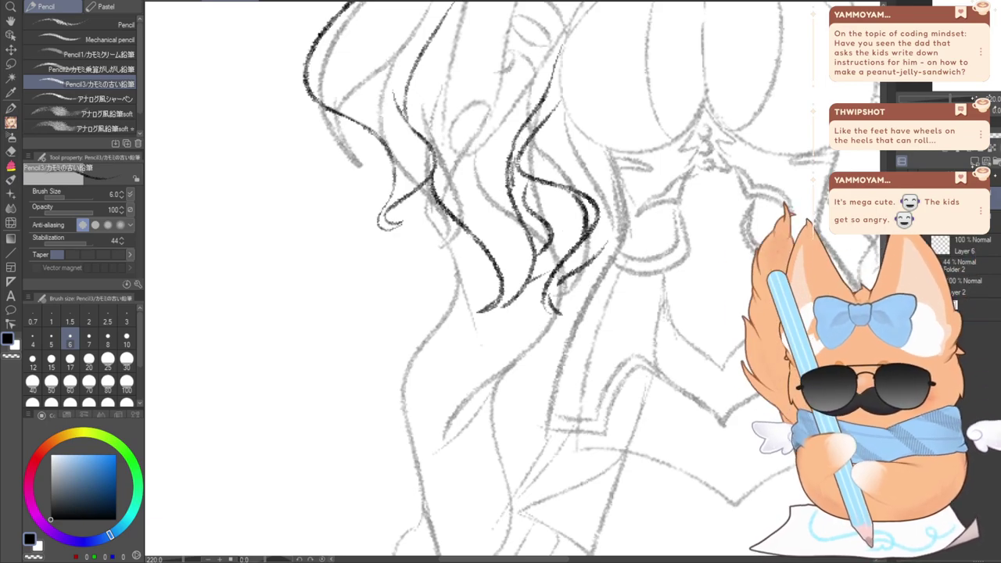
mouse_move(518, 161)
mouse_down()
mouse_move(400, 184)
mouse_move(434, 258)
mouse_move(408, 274)
mouse_move(426, 287)
mouse_move(335, 323)
mouse_move(210, 299)
mouse_move(93, 257)
mouse_move(128, 241)
mouse_up()
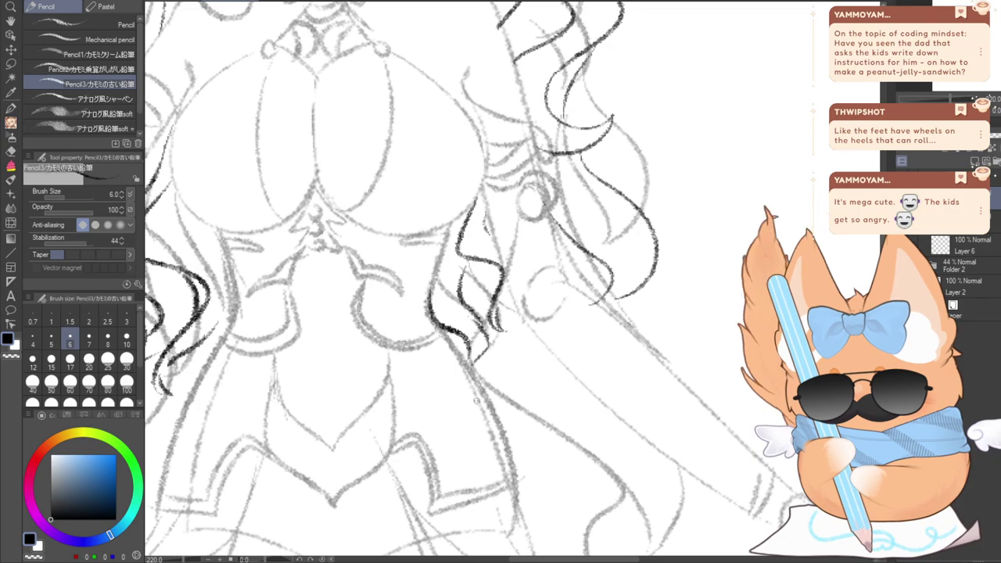
Hide the rough sketch briefly to check the hair linework, show it again, and add a new layer for the body
scroll(477, 400, down, 5)
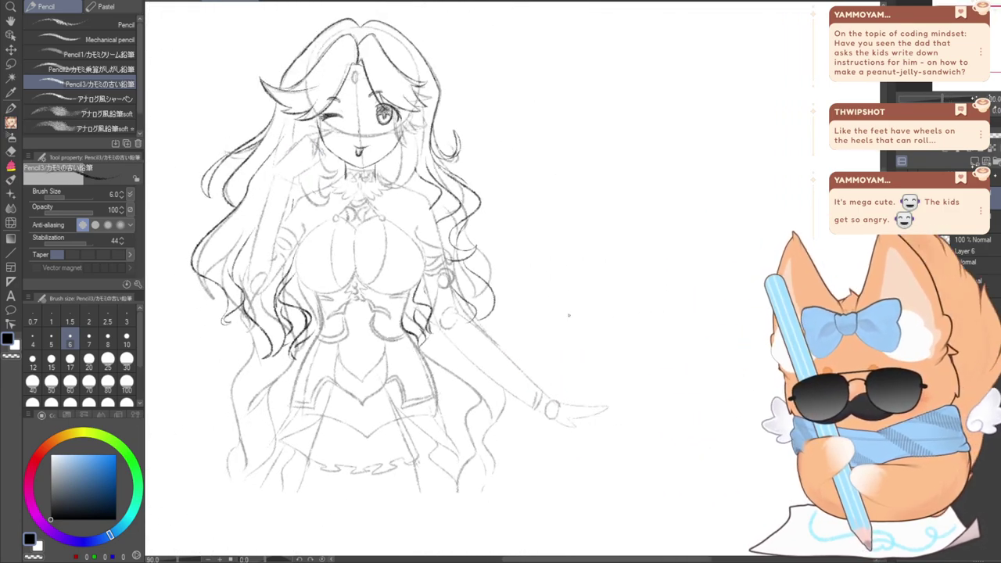
click(896, 266)
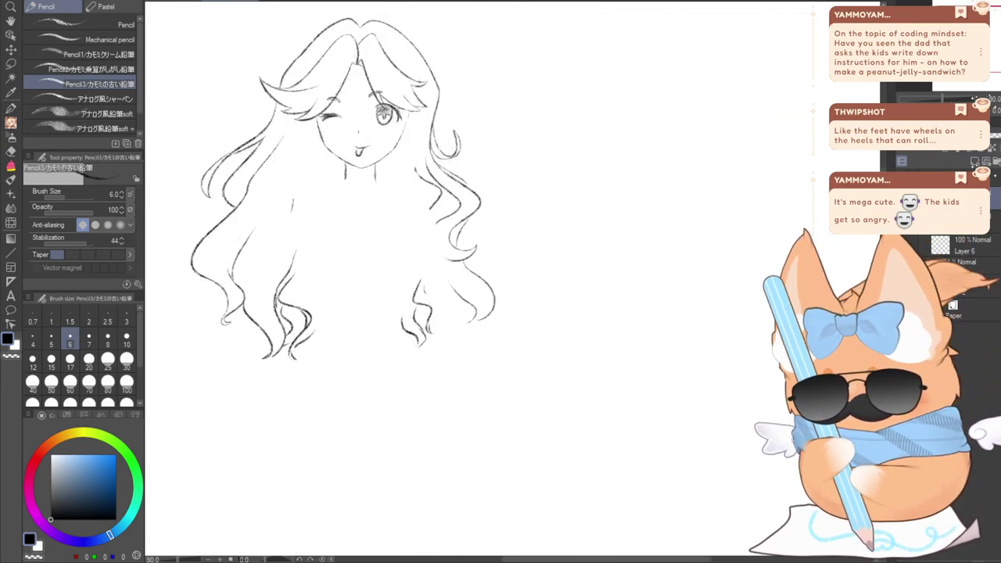
click(897, 266)
drag(469, 313, 663, 229)
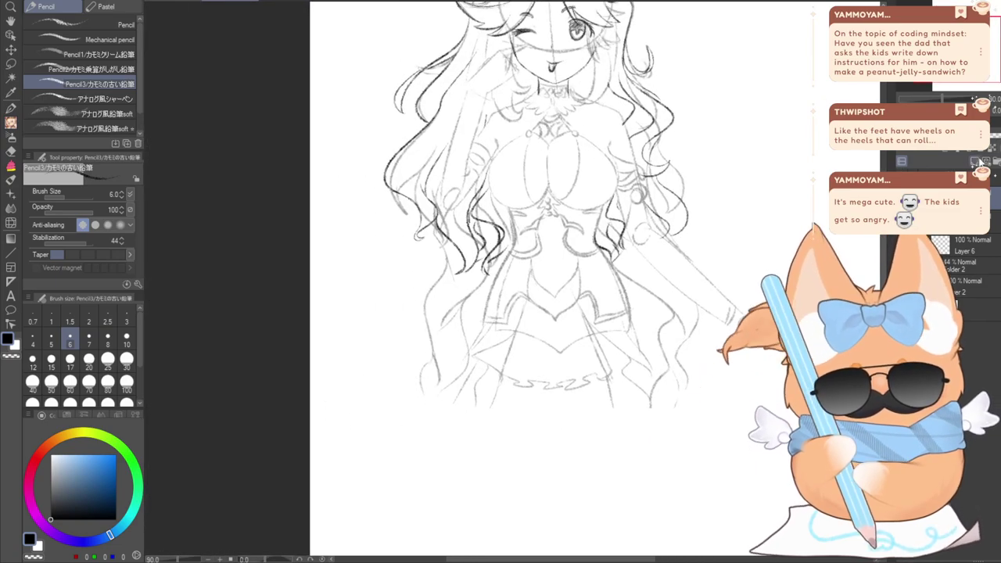
drag(937, 84, 939, 75)
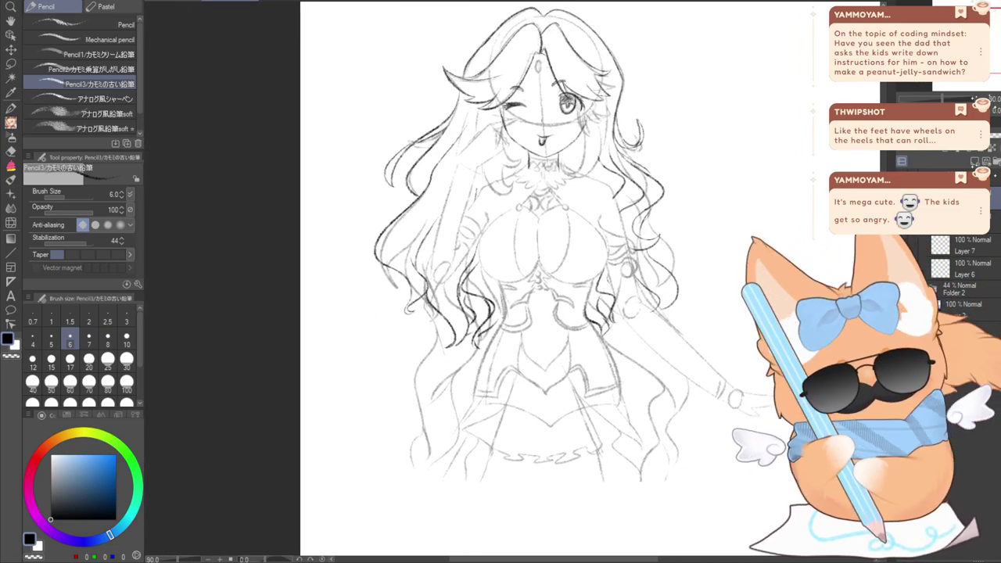
Draw the raised hand beside the winking eye: the back of the hand, pointing finger, curled thumb side and lower edge to the wrist
scroll(479, 200, up, 4)
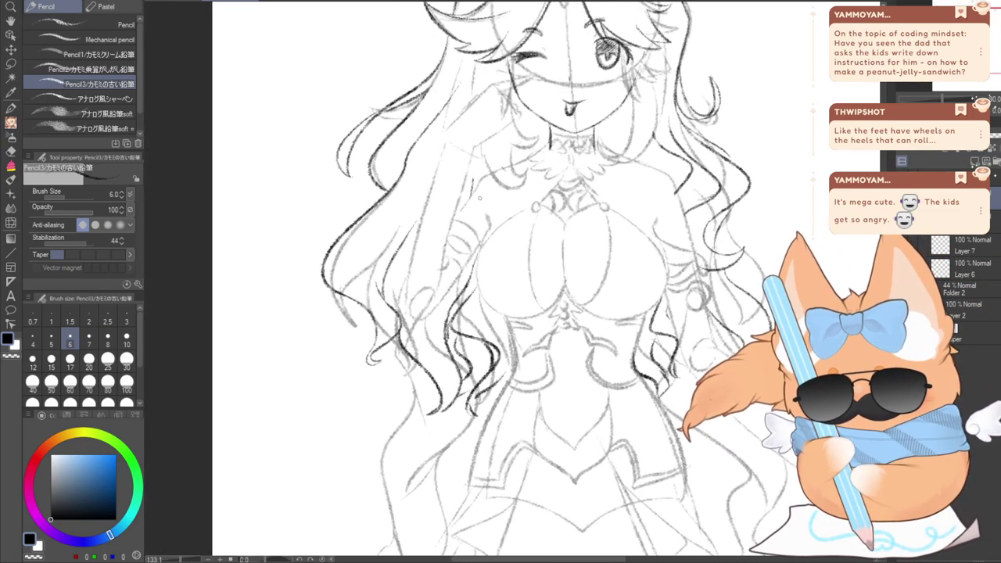
drag(479, 201, 472, 291)
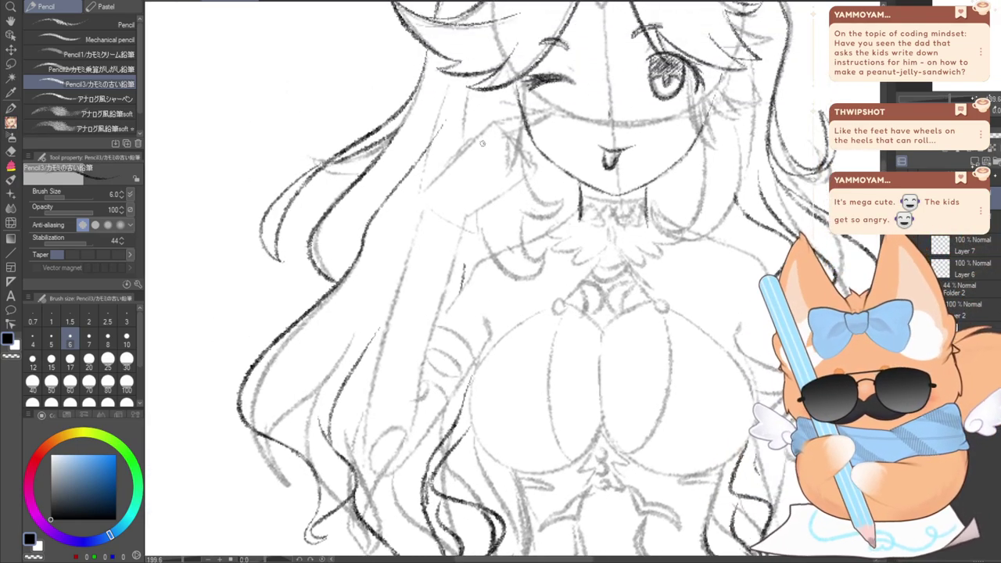
scroll(483, 143, up, 3)
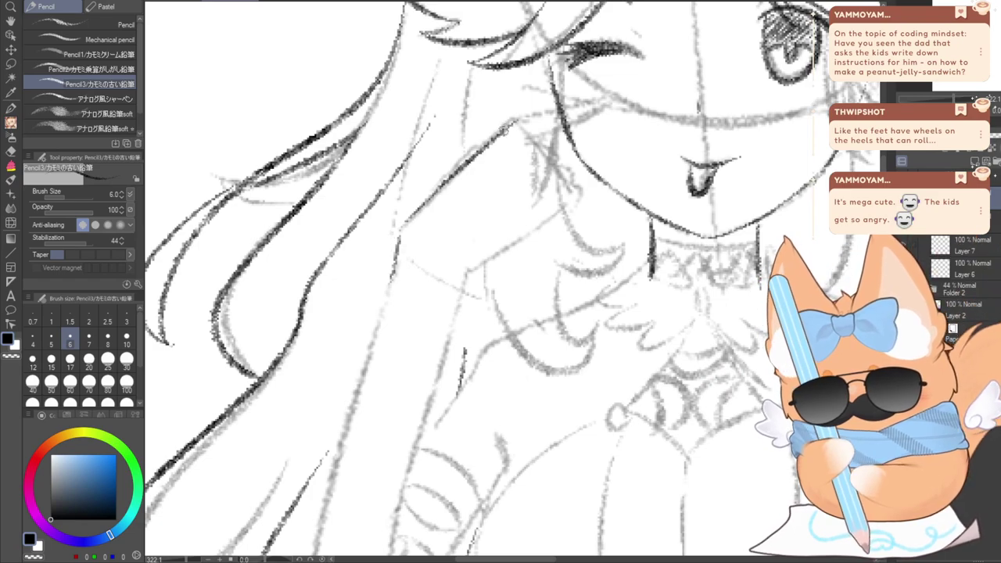
key(ctrl+z)
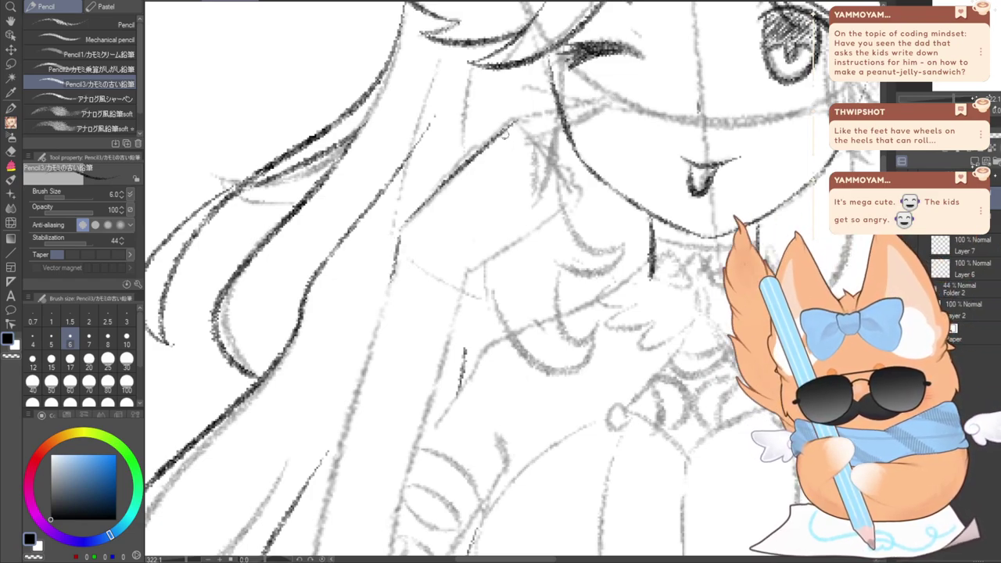
drag(513, 122, 610, 100)
key(ctrl+z)
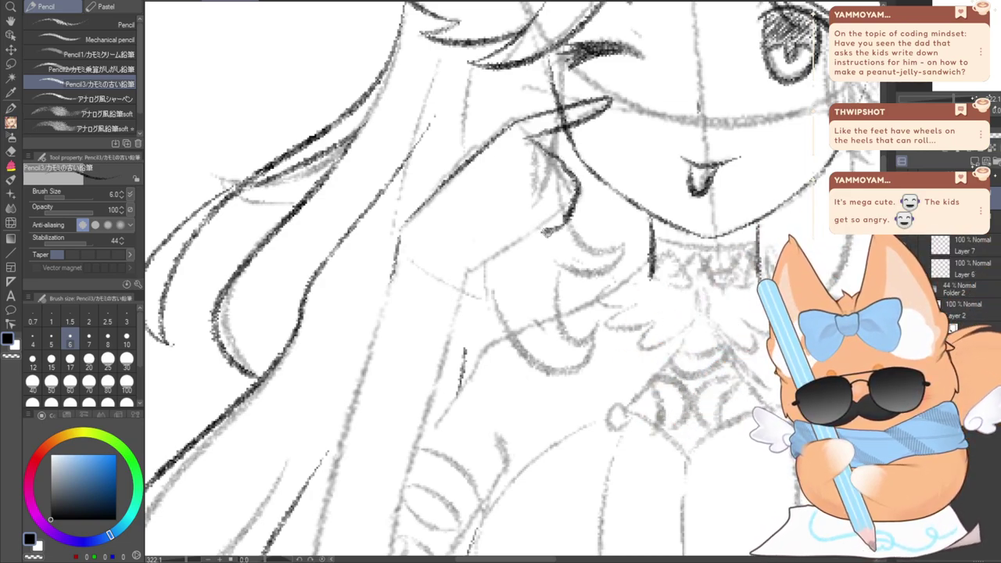
drag(517, 243, 457, 296)
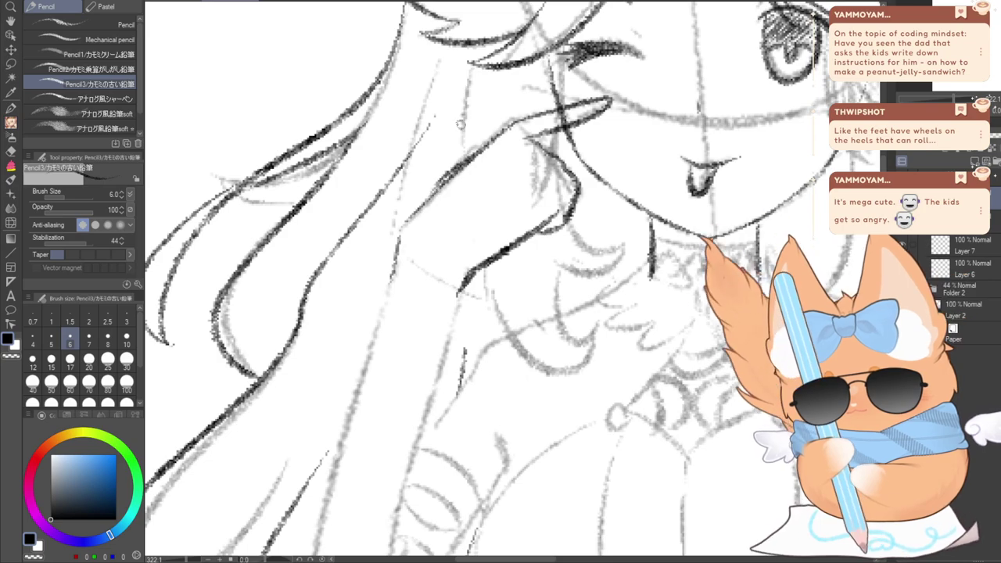
Draw the raised forearm's outer edge as one long line from the wrist down to the elbow, redoing it until it follows the sketch
mouse_move(411, 442)
mouse_down()
mouse_move(516, 169)
mouse_move(496, 118)
mouse_move(530, 255)
mouse_up()
drag(516, 74, 431, 411)
key(ctrl+z)
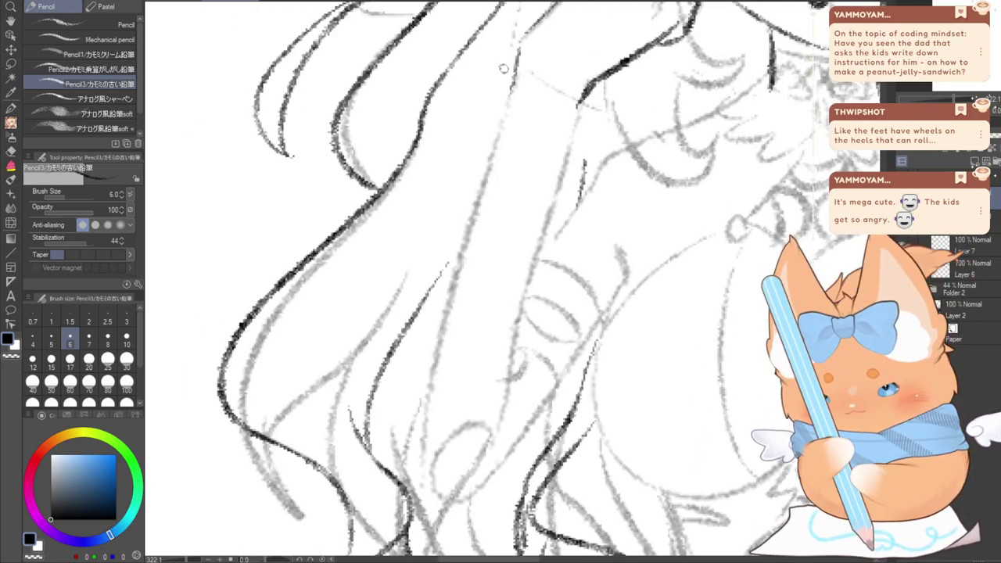
drag(514, 55, 420, 474)
key(ctrl+z)
key(ctrl+z)
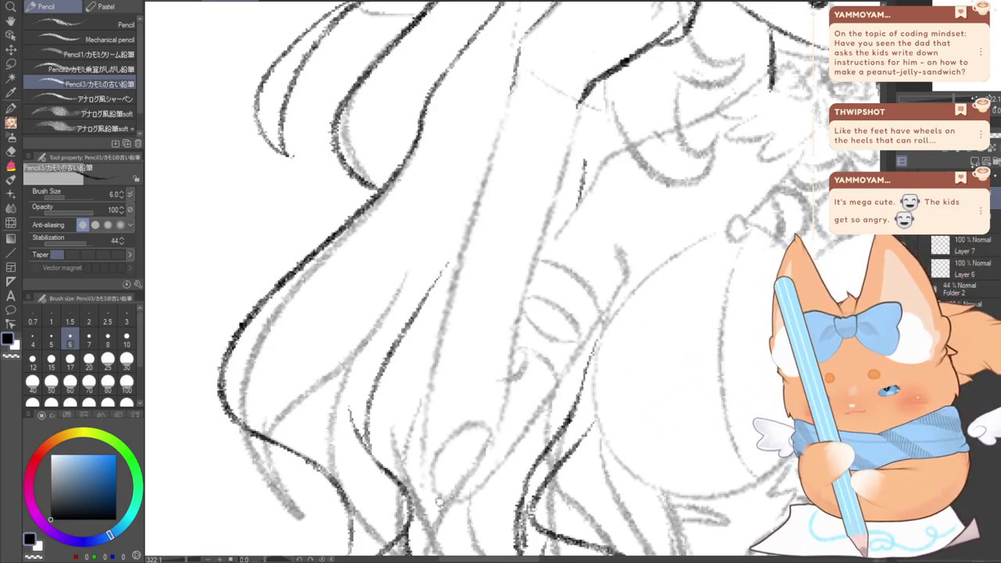
mouse_move(519, 43)
mouse_down()
mouse_move(417, 427)
mouse_move(435, 507)
mouse_up()
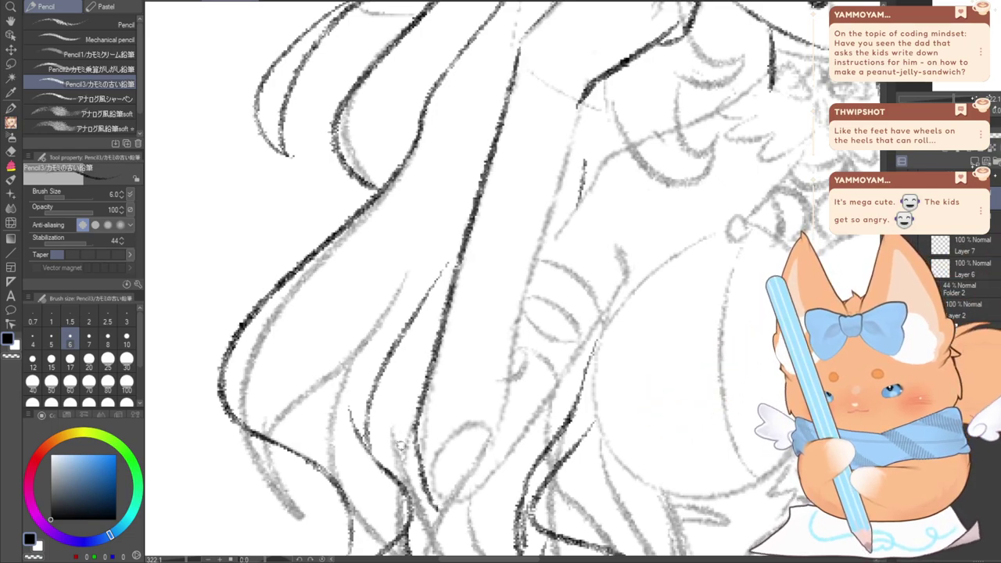
Draw the raised forearm's inner edge from the wrist down towards the elbow, retrying the lower part of the line
drag(598, 376, 496, 273)
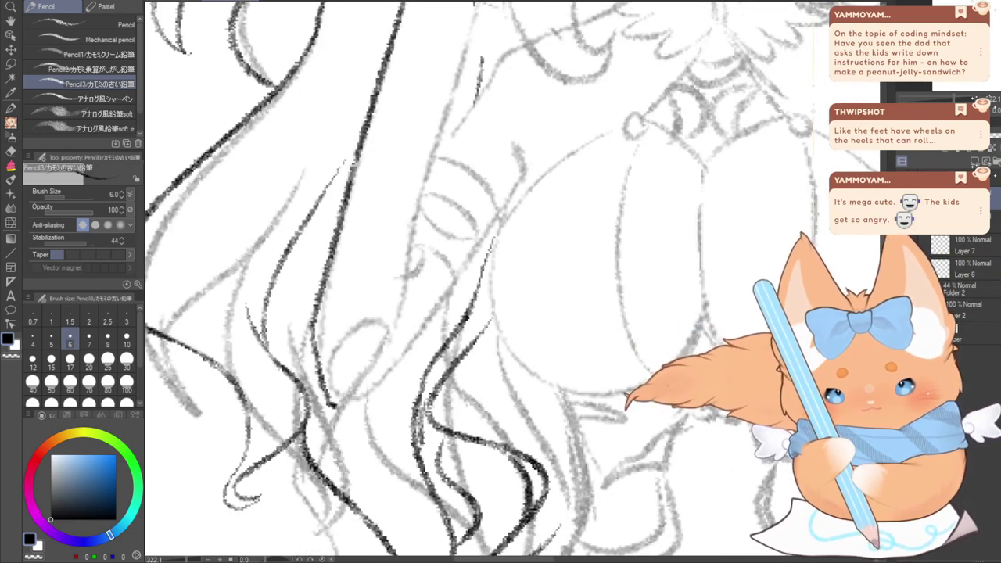
drag(773, 147, 808, 285)
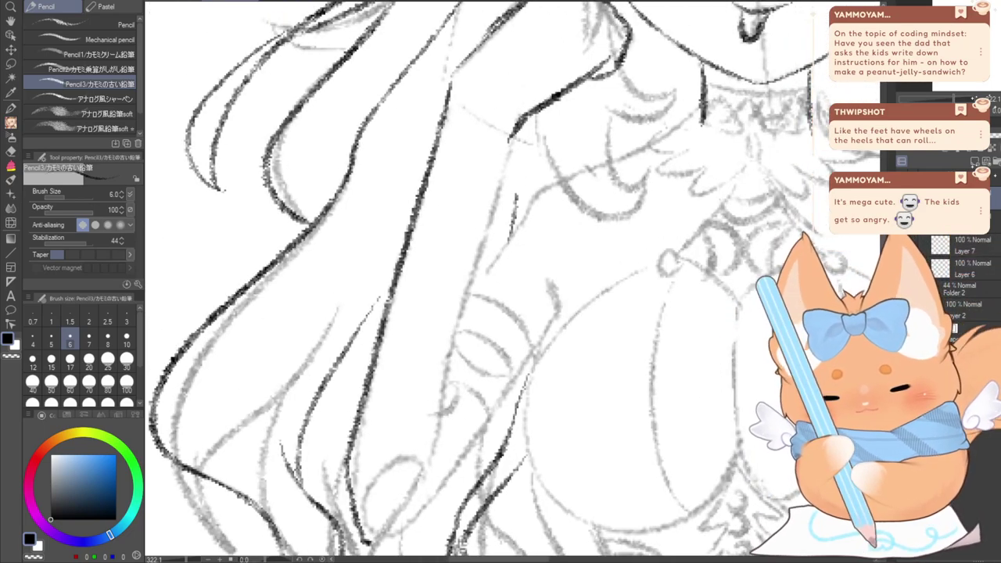
mouse_move(453, 400)
mouse_down()
mouse_move(454, 332)
mouse_move(514, 126)
mouse_move(453, 342)
mouse_up()
key(ctrl+z)
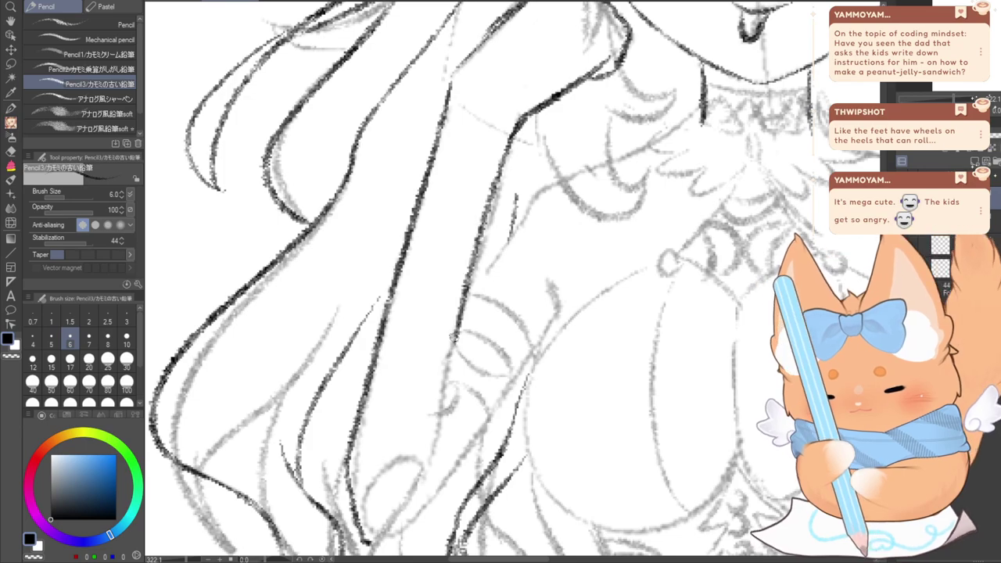
key(ctrl+z)
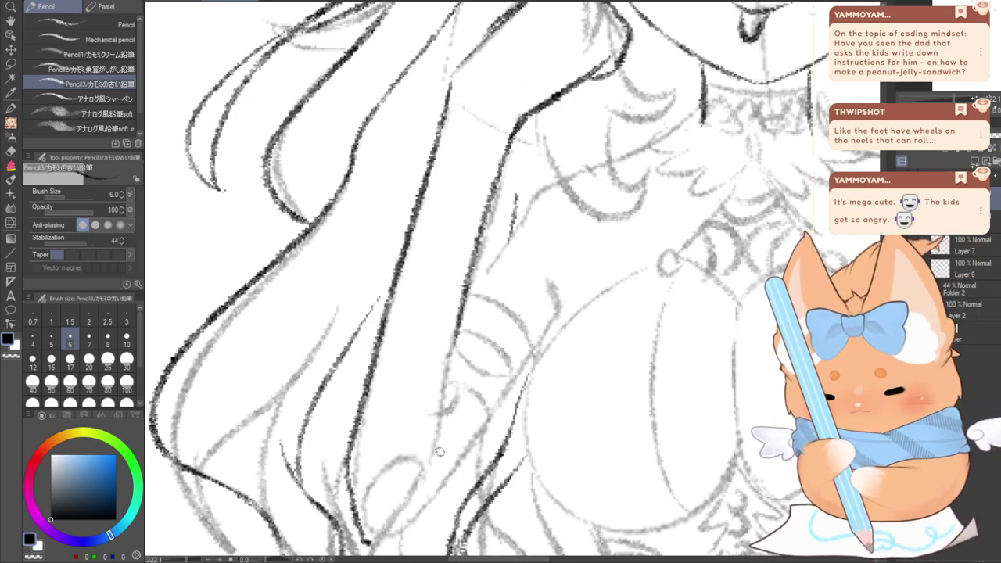
drag(442, 445, 461, 293)
key(ctrl+z)
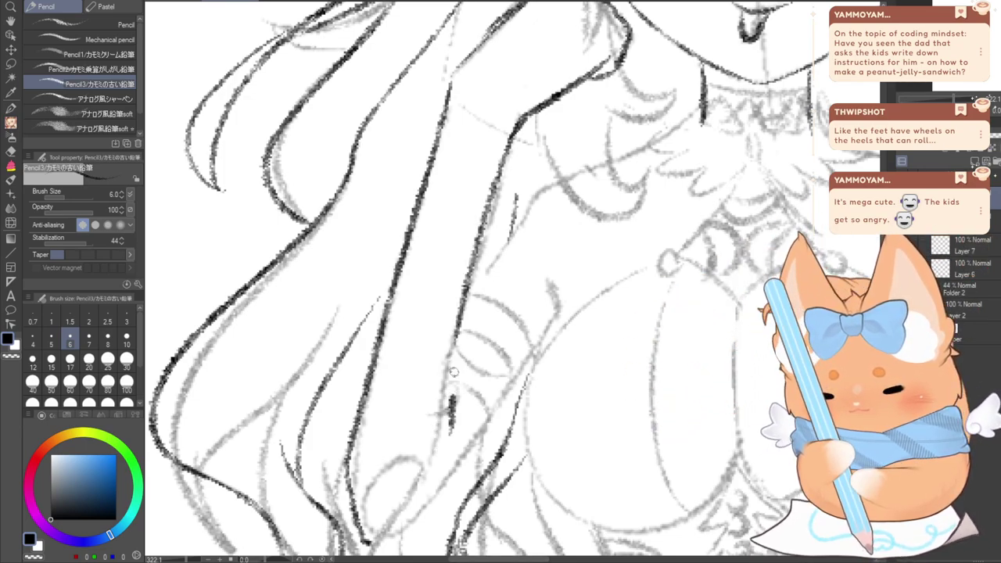
drag(453, 372, 513, 136)
Identify the layer holding the dark hair linework and hide it, leaving the arm lines and rough sketch visible
scroll(319, 329, down, 6)
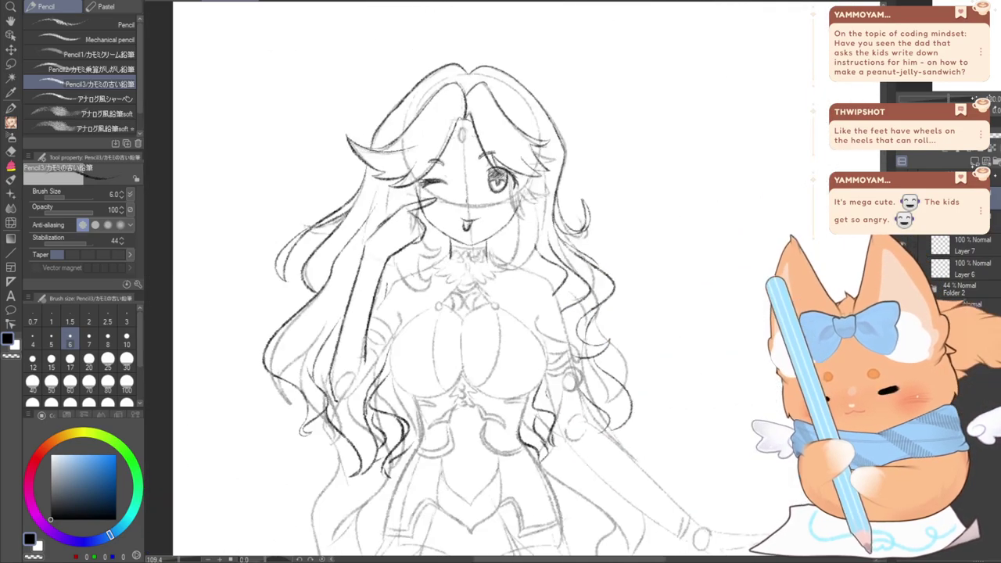
drag(329, 446, 438, 344)
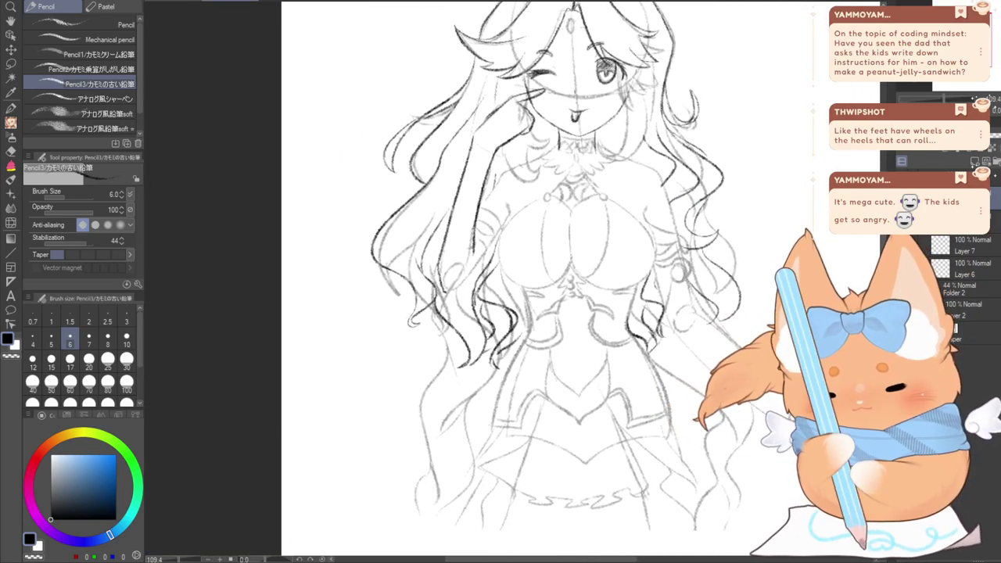
scroll(438, 345, up, 3)
scroll(399, 312, up, 3)
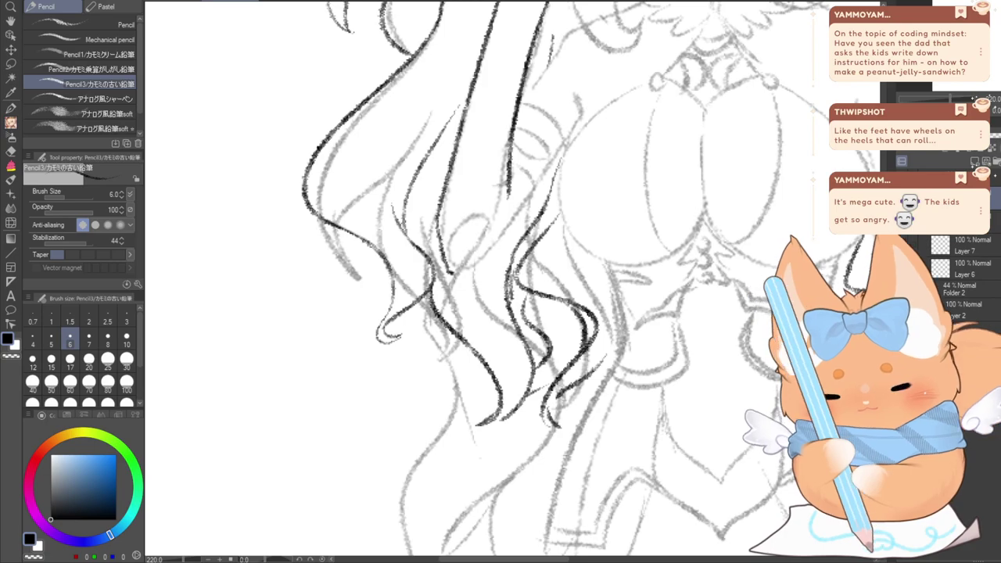
click(899, 221)
click(899, 221)
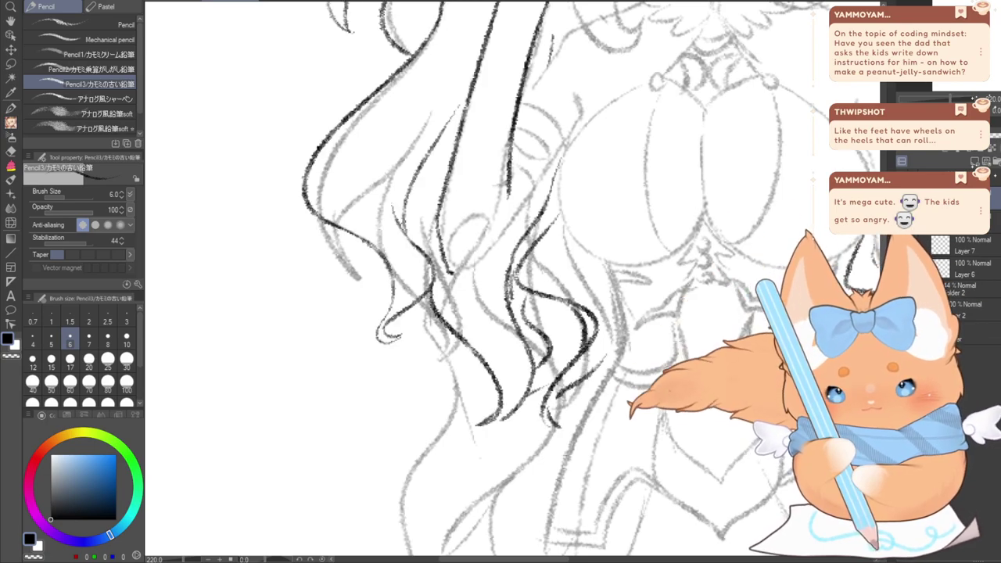
click(900, 222)
click(899, 198)
click(899, 198)
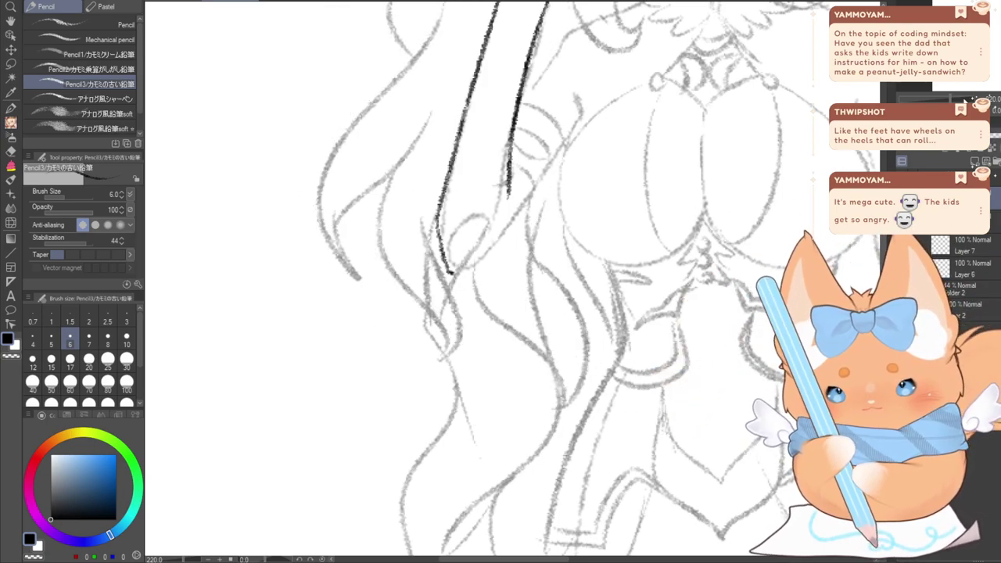
Draw both shoulder lines outward from the neck, the armpit crease beside the raised arm, and the opposite upper arm's outer edge
drag(500, 235, 408, 396)
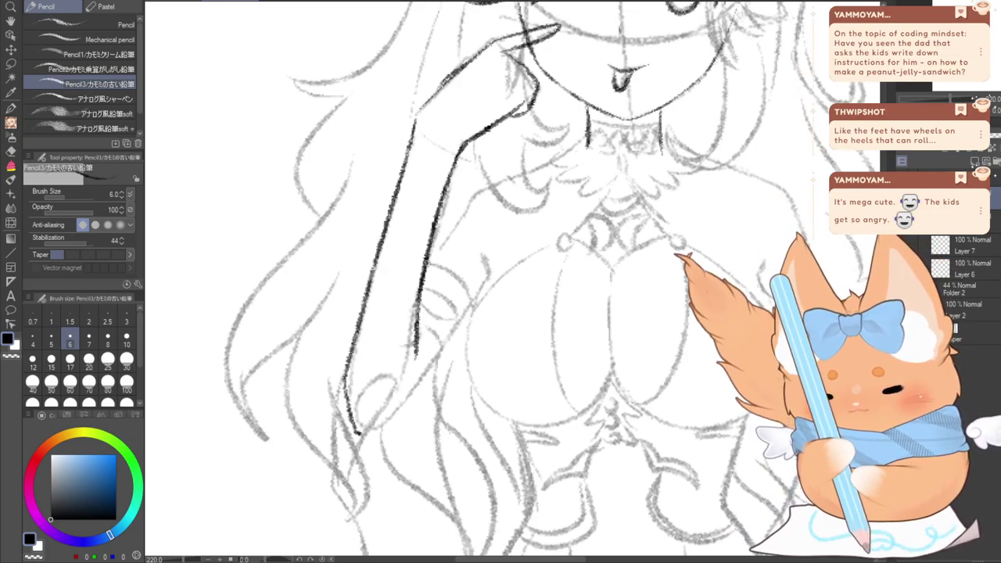
drag(429, 264, 480, 193)
drag(556, 161, 586, 142)
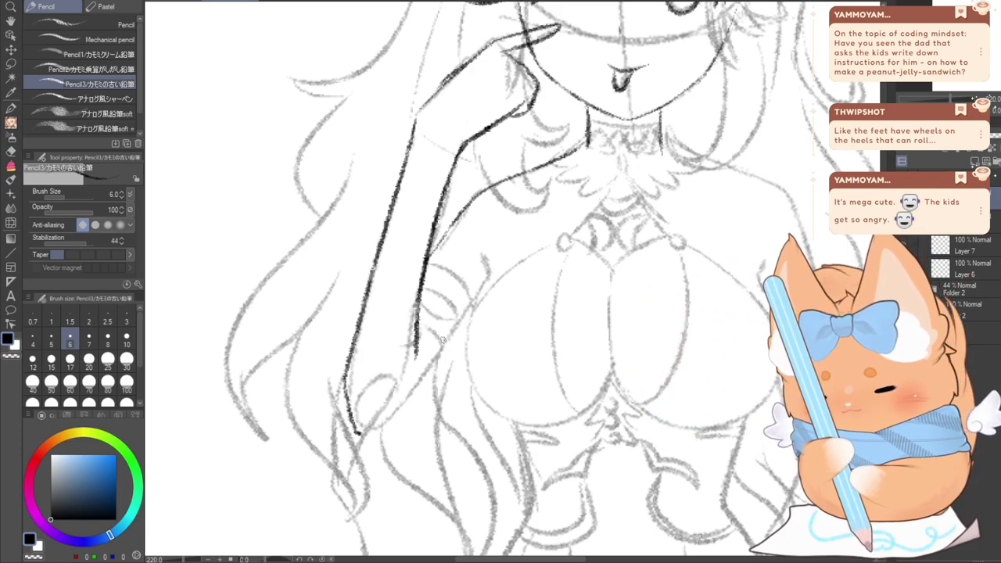
drag(483, 257, 488, 272)
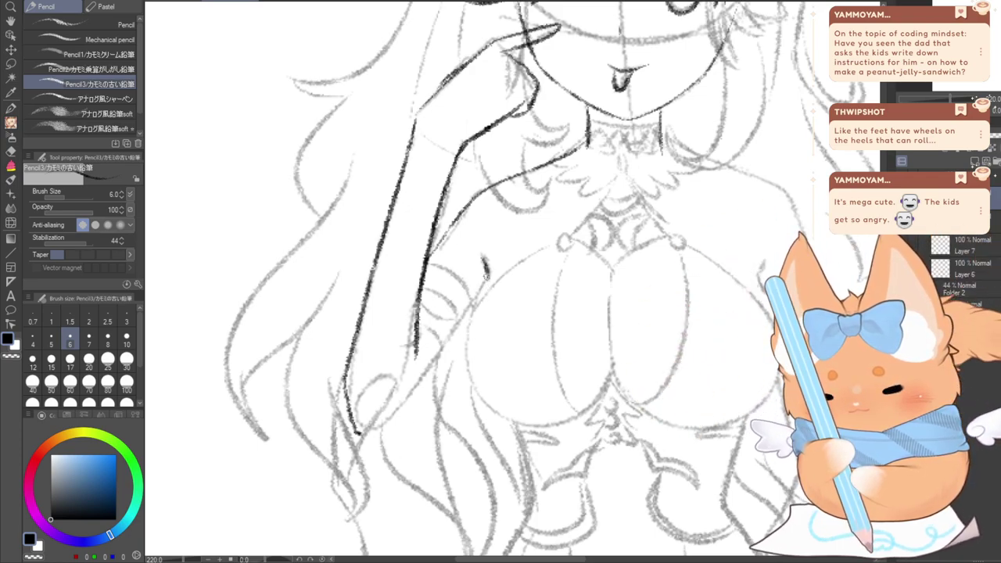
mouse_move(459, 300)
mouse_down()
mouse_move(380, 246)
mouse_move(345, 256)
mouse_up()
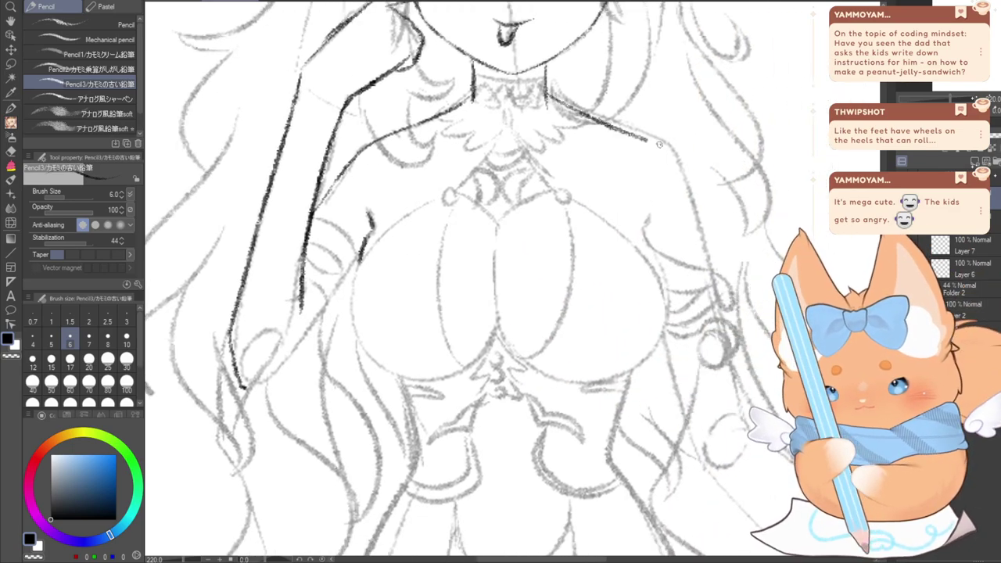
drag(707, 256, 711, 269)
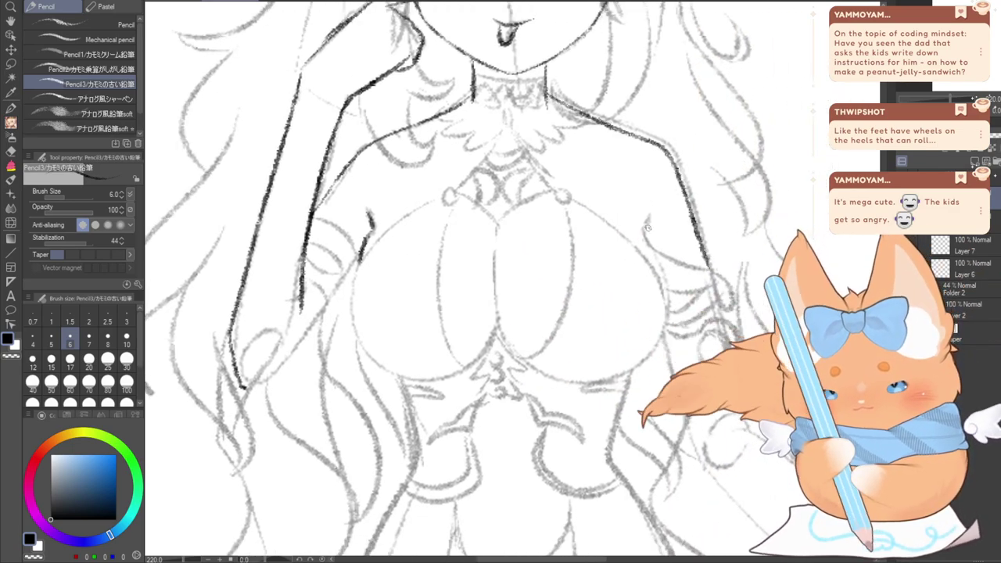
Draw the armpit crease beside the lowered arm and continue it down along the bust's side, retrying until it follows the sketch
drag(650, 217, 665, 314)
key(ctrl+z)
key(ctrl+z)
key(ctrl+z)
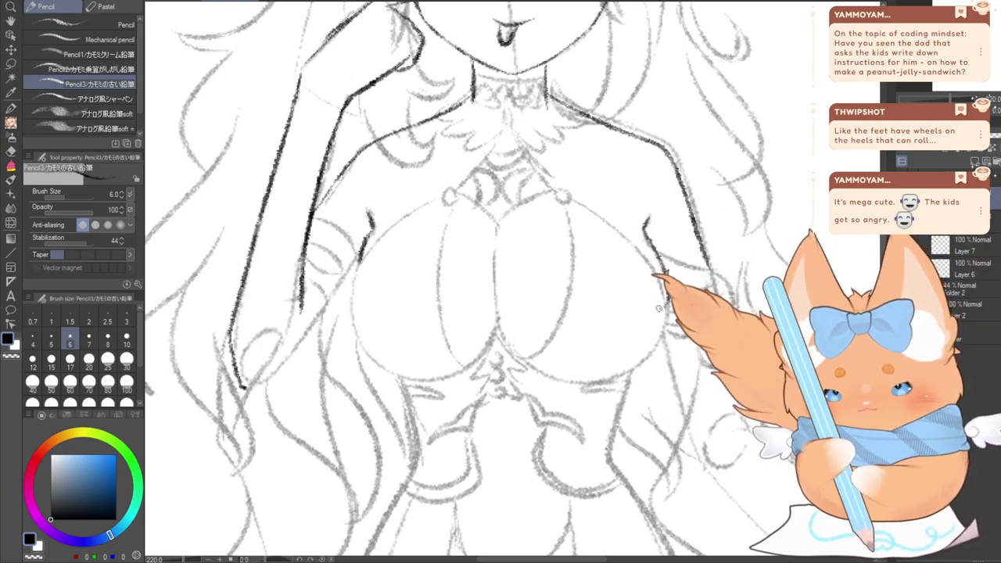
key(ctrl+z)
mouse_move(649, 215)
mouse_down()
mouse_move(645, 227)
mouse_move(665, 265)
mouse_up()
key(ctrl+z)
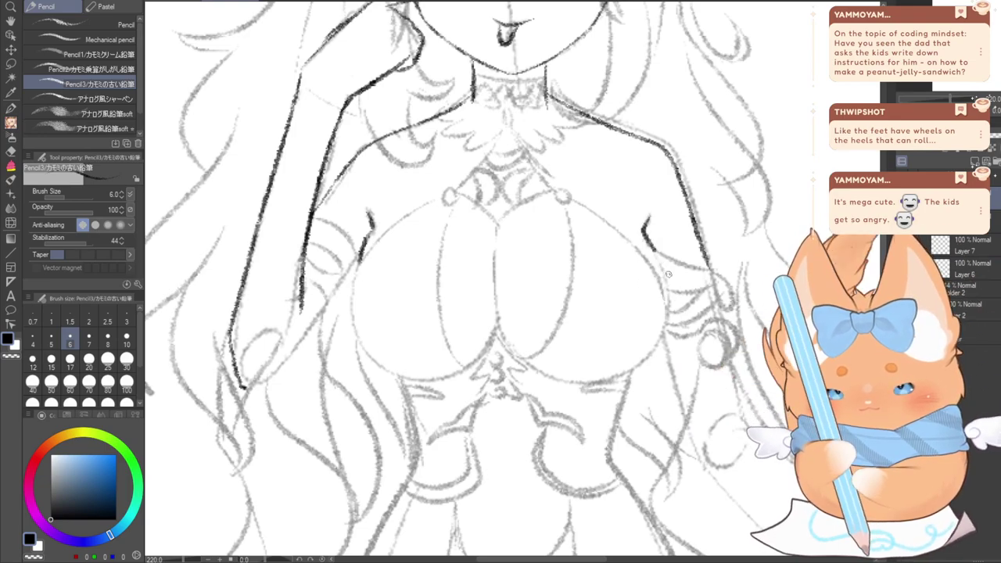
mouse_move(668, 274)
mouse_down()
mouse_move(670, 311)
mouse_move(658, 228)
mouse_move(635, 287)
mouse_up()
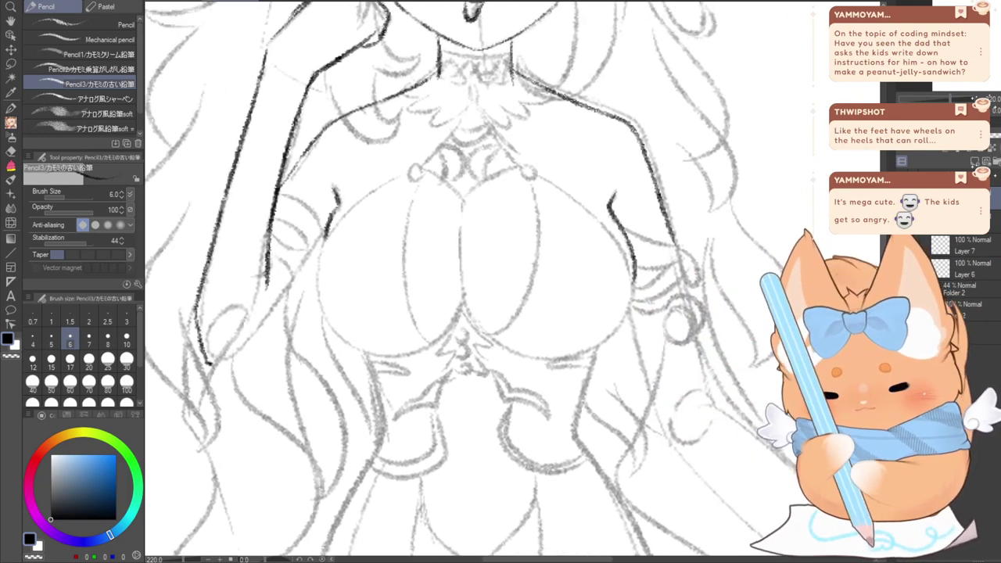
Outline the bodice cup on the lowered-arm side with its upper edge, curved panel seam, lower edge and centre line
scroll(515, 196, up, 3)
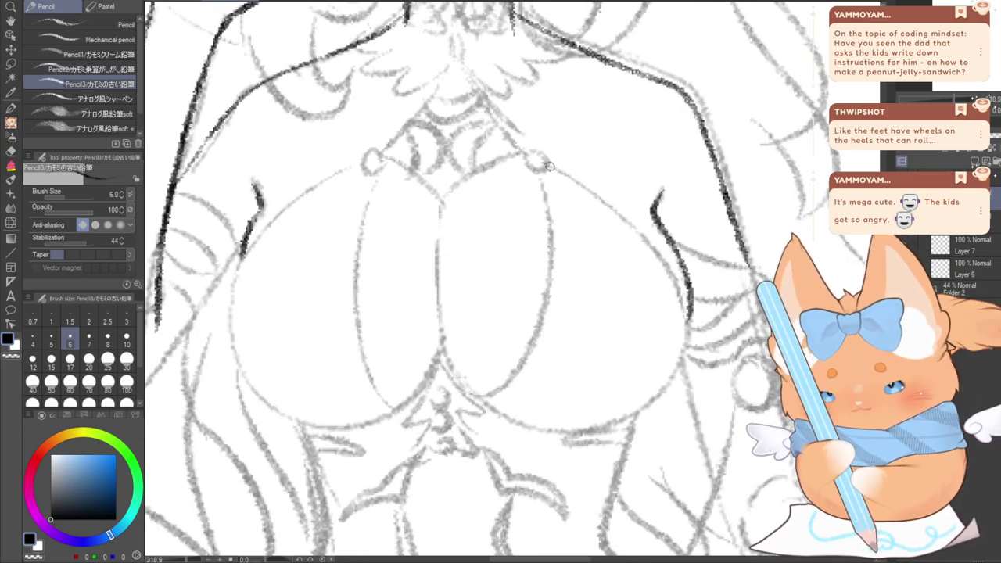
drag(681, 302, 686, 353)
key(ctrl+z)
mouse_move(546, 165)
mouse_down()
mouse_move(662, 262)
mouse_move(690, 335)
mouse_move(676, 377)
mouse_up()
mouse_move(539, 171)
mouse_down()
mouse_move(547, 205)
mouse_move(541, 310)
mouse_move(504, 380)
mouse_move(478, 391)
mouse_move(507, 420)
mouse_move(577, 437)
mouse_move(668, 320)
mouse_up()
key(ctrl+z)
drag(477, 397, 688, 344)
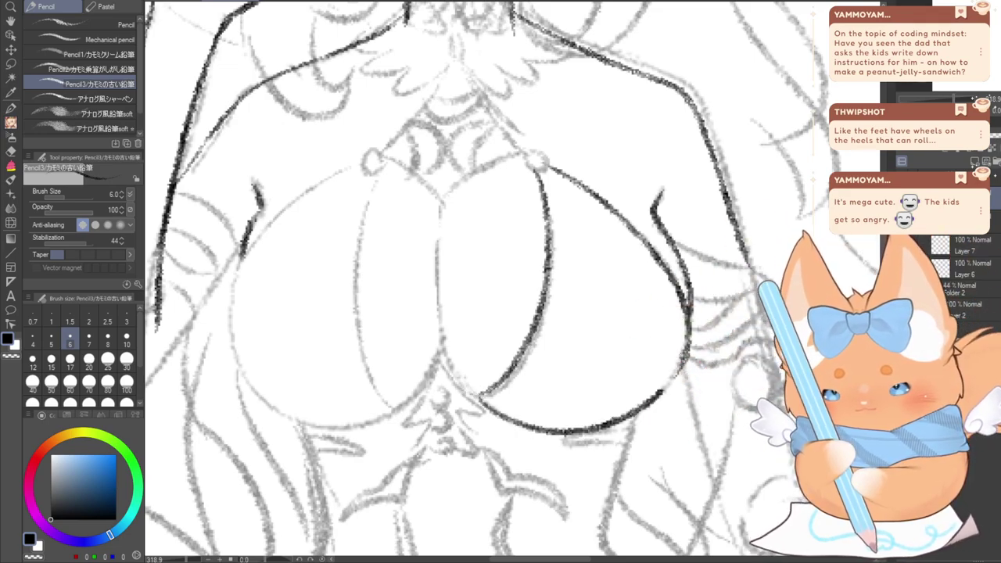
key(ctrl+z)
mouse_move(475, 394)
mouse_down()
mouse_move(542, 433)
mouse_move(642, 408)
mouse_move(688, 344)
mouse_up()
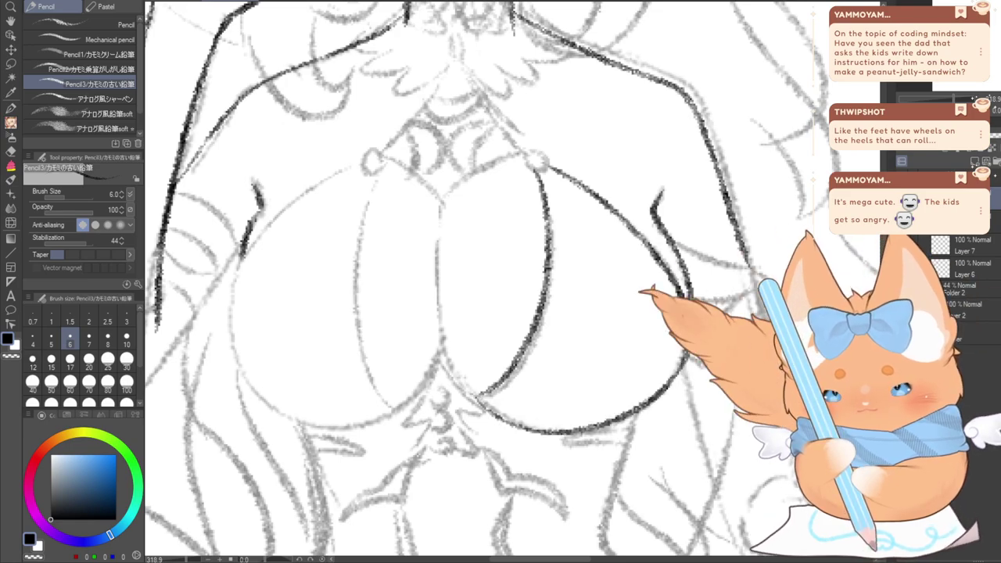
mouse_move(362, 322)
mouse_down()
mouse_move(505, 300)
mouse_move(514, 321)
mouse_up()
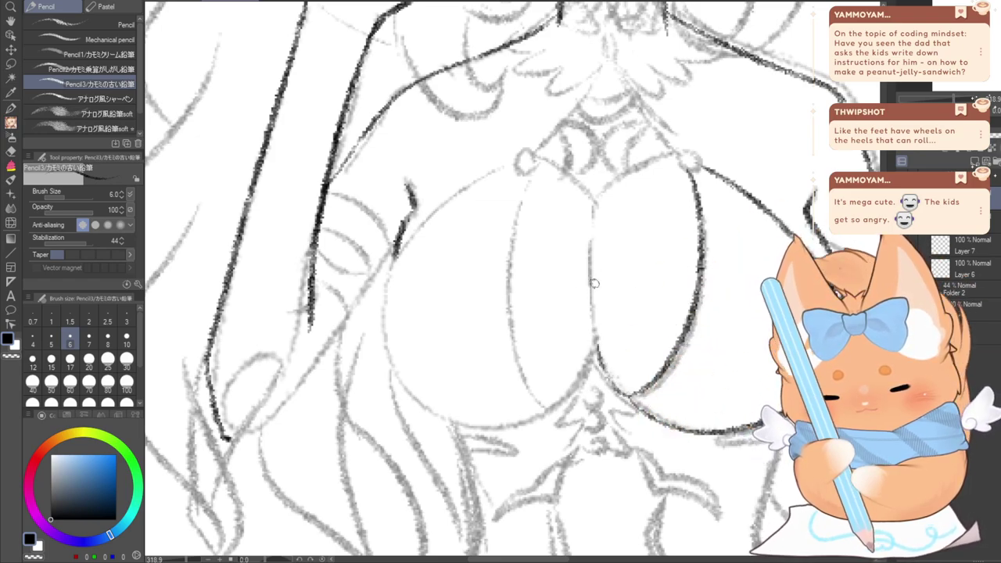
mouse_move(628, 395)
mouse_down()
mouse_move(593, 319)
mouse_move(597, 204)
mouse_up()
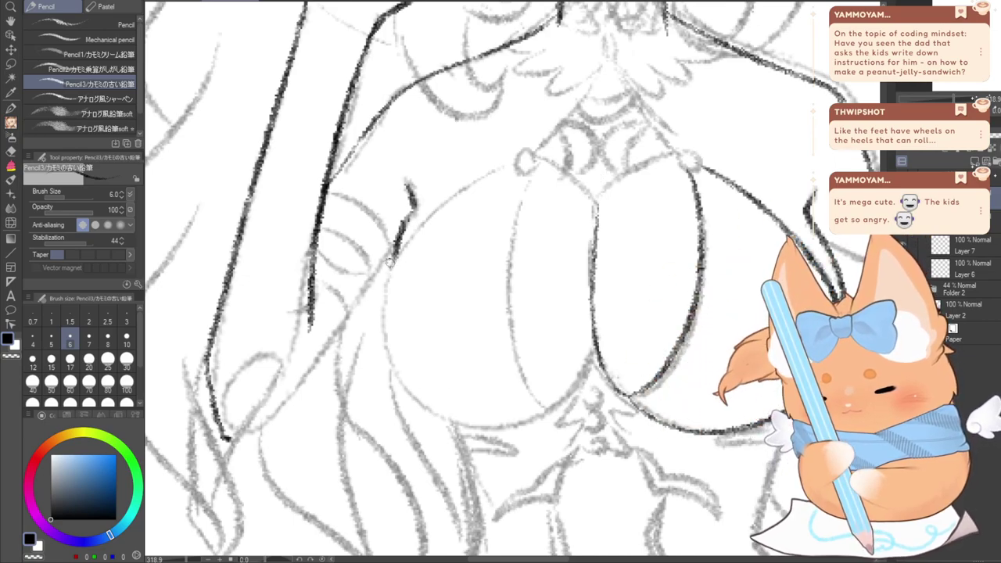
Outline the bodice cup on the raised-arm side with its panel seam and upper edge, closing the lower curve at the centre line
mouse_move(391, 265)
mouse_down()
mouse_move(388, 315)
mouse_move(425, 408)
mouse_move(511, 427)
mouse_move(524, 382)
mouse_up()
key(ctrl+z)
mouse_move(392, 263)
mouse_down()
mouse_move(380, 287)
mouse_move(396, 375)
mouse_move(482, 424)
mouse_move(542, 412)
mouse_up()
mouse_move(528, 167)
mouse_down()
mouse_move(510, 258)
mouse_move(521, 375)
mouse_move(545, 408)
mouse_up()
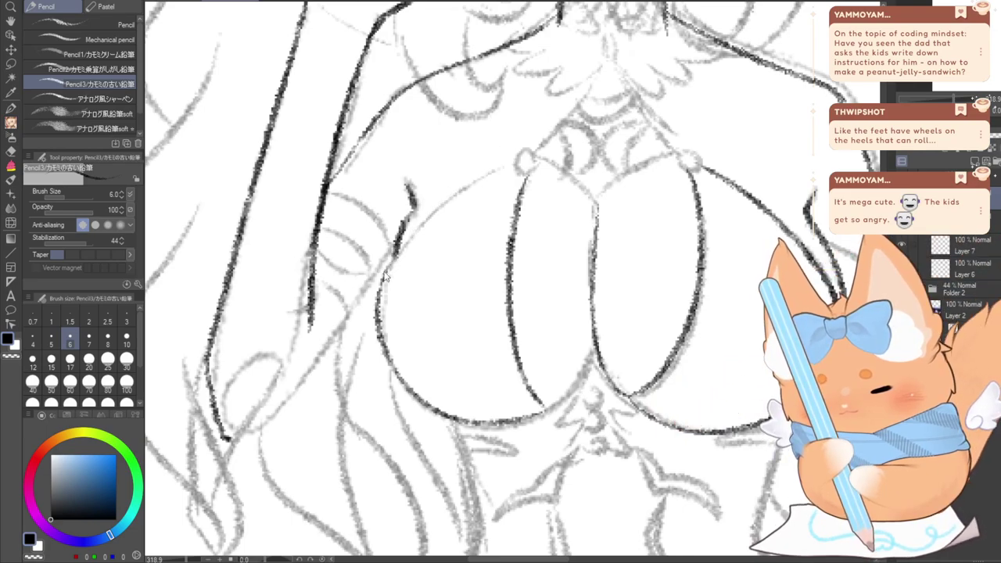
mouse_move(383, 270)
mouse_down()
mouse_move(432, 211)
mouse_move(509, 168)
mouse_up()
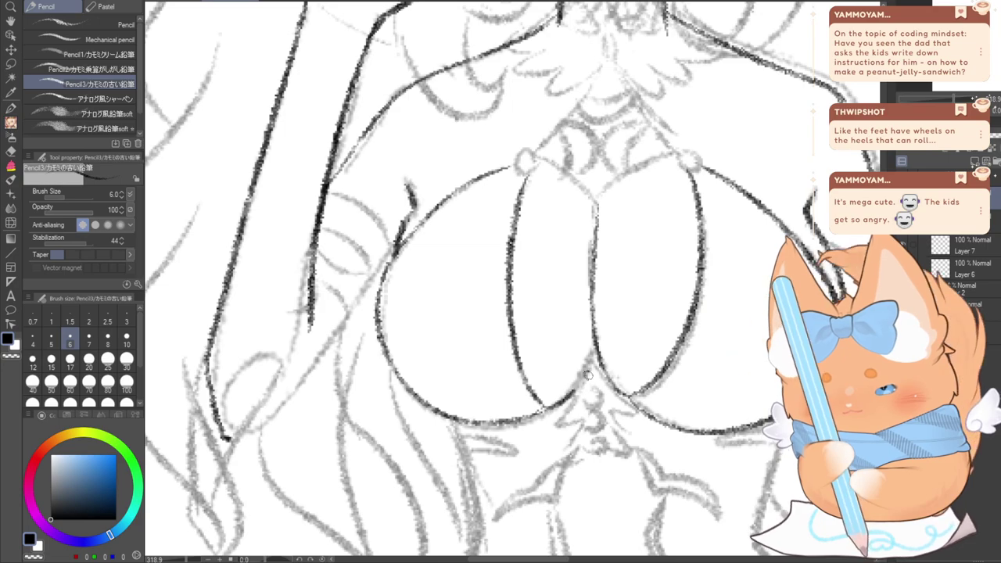
drag(575, 392, 594, 343)
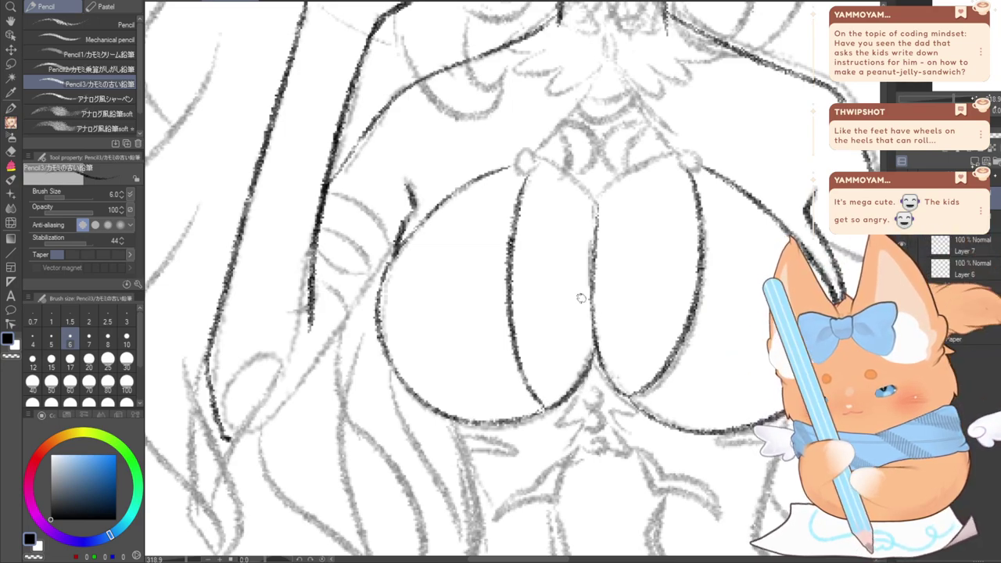
key(ctrl+z)
mouse_move(542, 408)
mouse_down()
mouse_move(558, 402)
mouse_move(601, 342)
mouse_up()
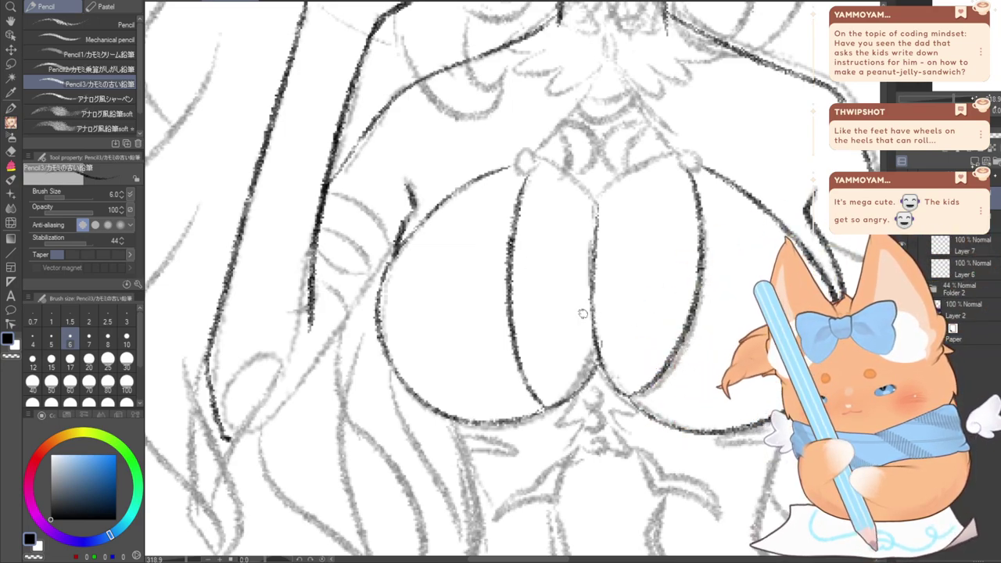
drag(542, 402, 574, 385)
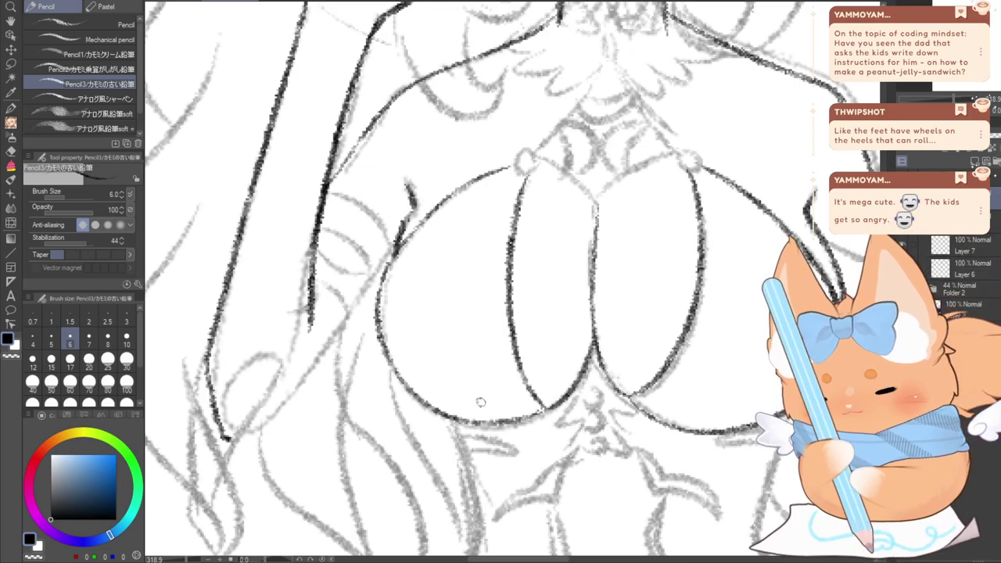
Draw a small ring at the top of each bodice cup and the neckline curves dipping from the rings to the centre line
mouse_move(517, 175)
mouse_down()
mouse_move(485, 259)
mouse_move(430, 344)
mouse_up()
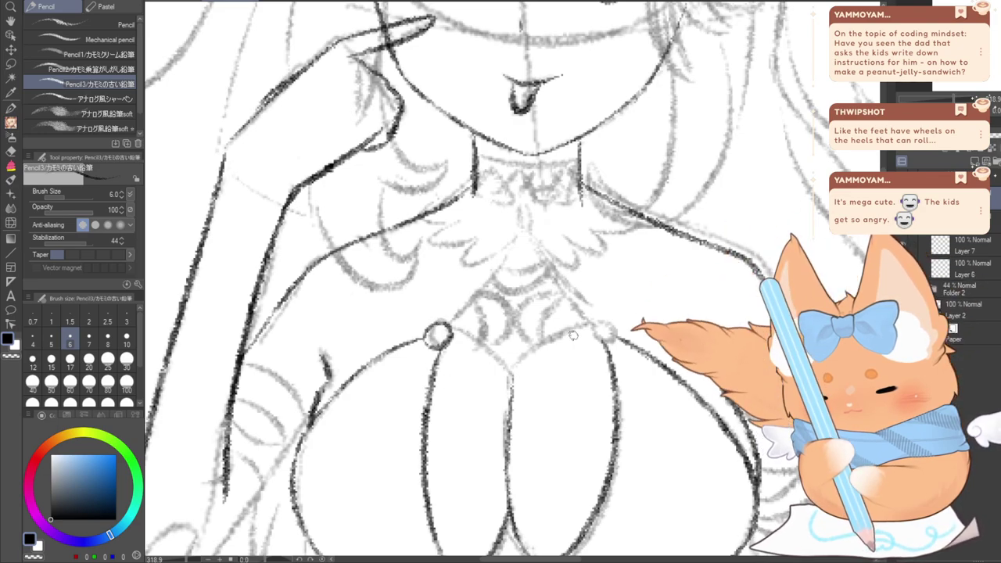
key(ctrl+z)
drag(427, 339, 450, 331)
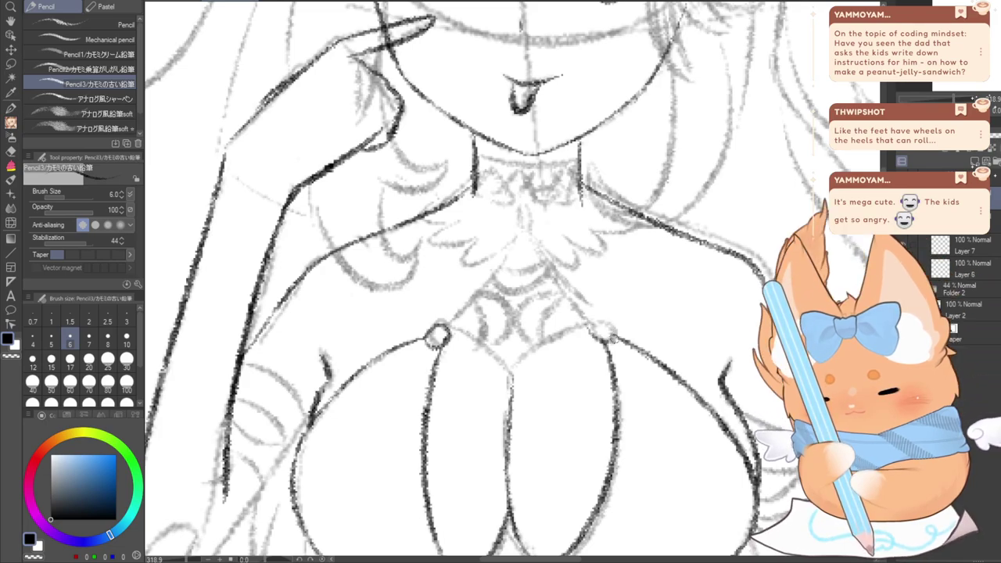
drag(603, 324, 604, 325)
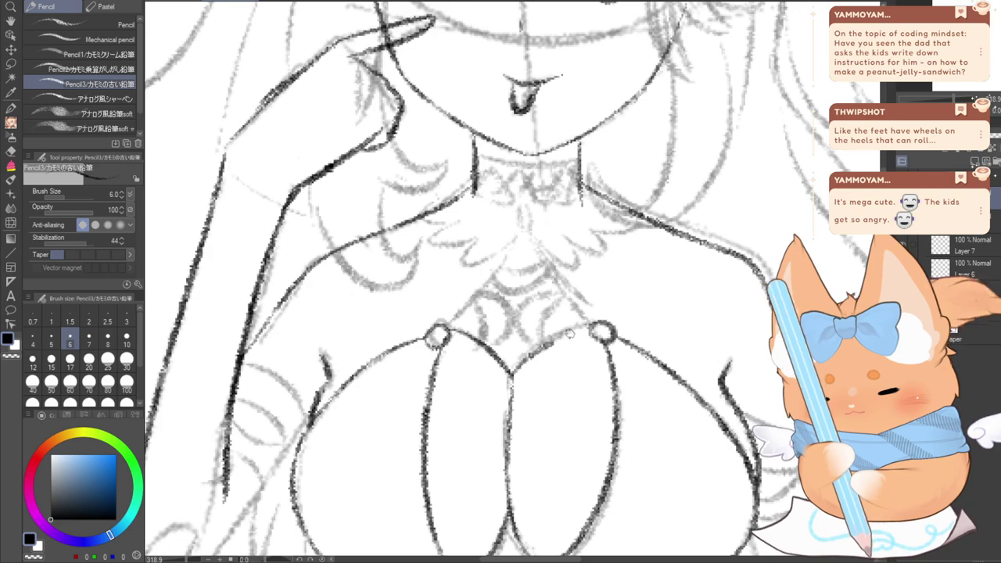
Draw the two strap lines from the bodice rings up to a point below the neck, redoing the first one
mouse_move(442, 327)
mouse_down()
mouse_move(504, 264)
mouse_move(520, 231)
mouse_up()
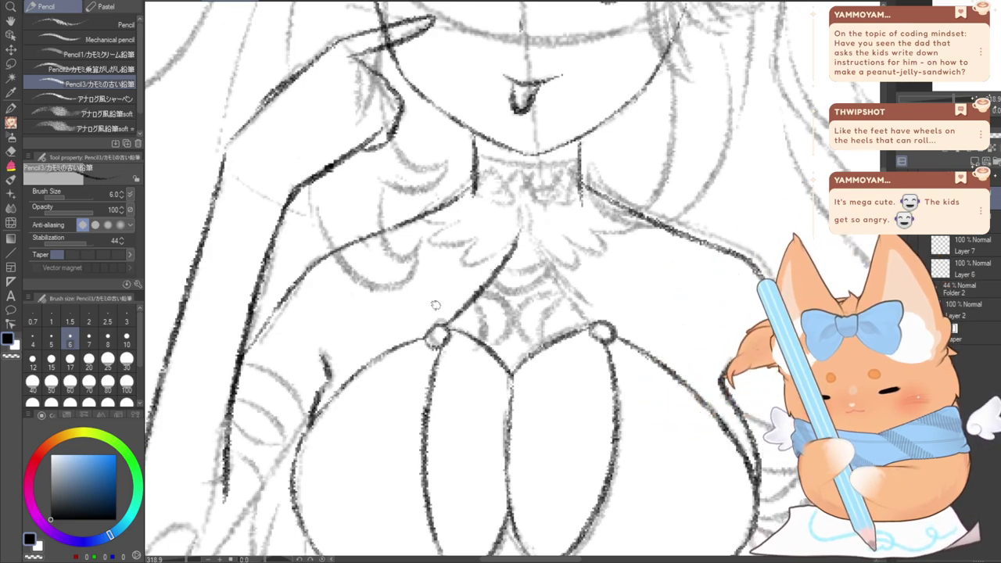
key(ctrl+z)
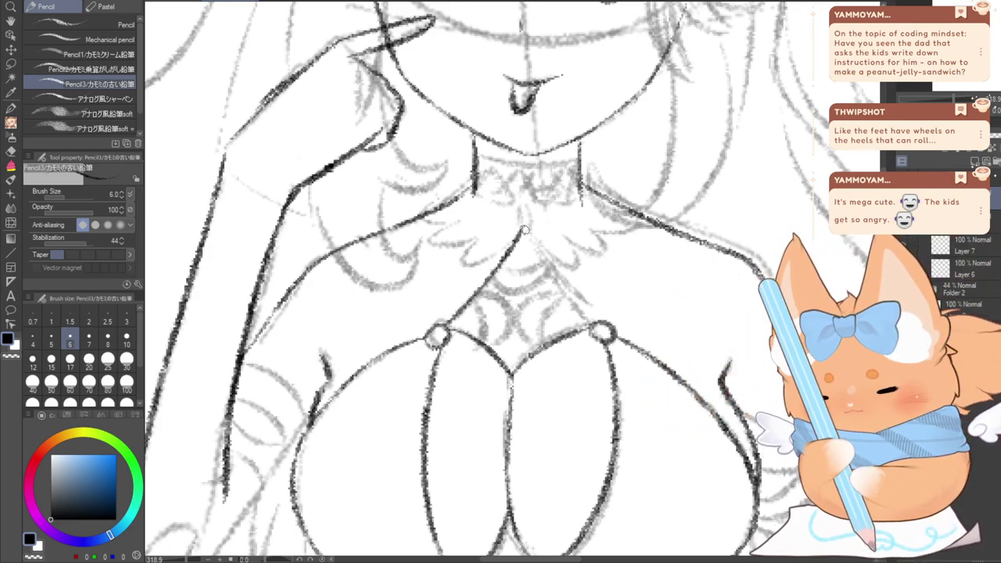
key(ctrl+z)
drag(524, 230, 592, 325)
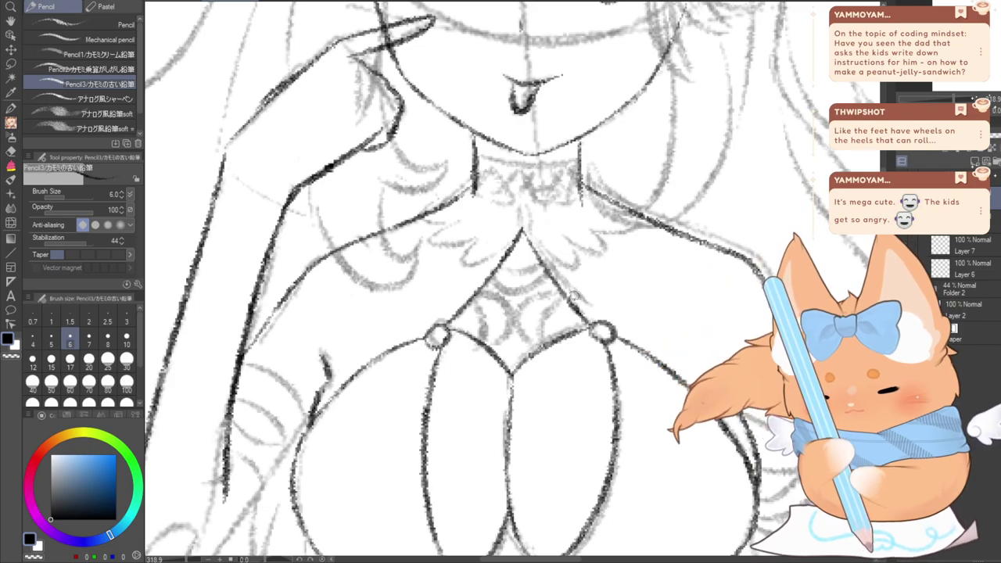
Fill the triangle between the straps with curved ornament lines and outline the ruffled feather collar below the neck
drag(486, 330, 473, 303)
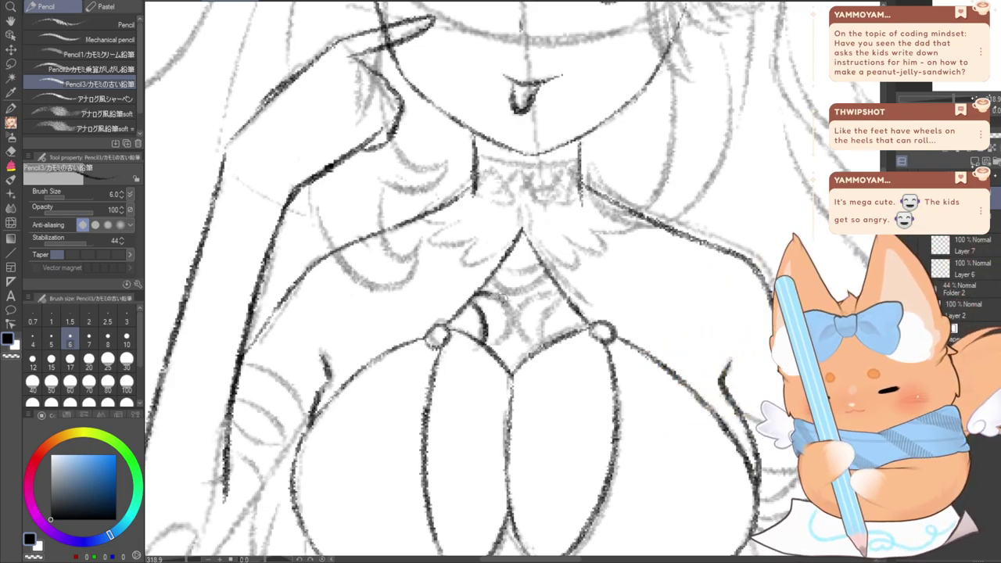
mouse_move(522, 341)
mouse_down()
mouse_move(516, 310)
mouse_move(552, 292)
mouse_move(536, 298)
mouse_move(538, 325)
mouse_up()
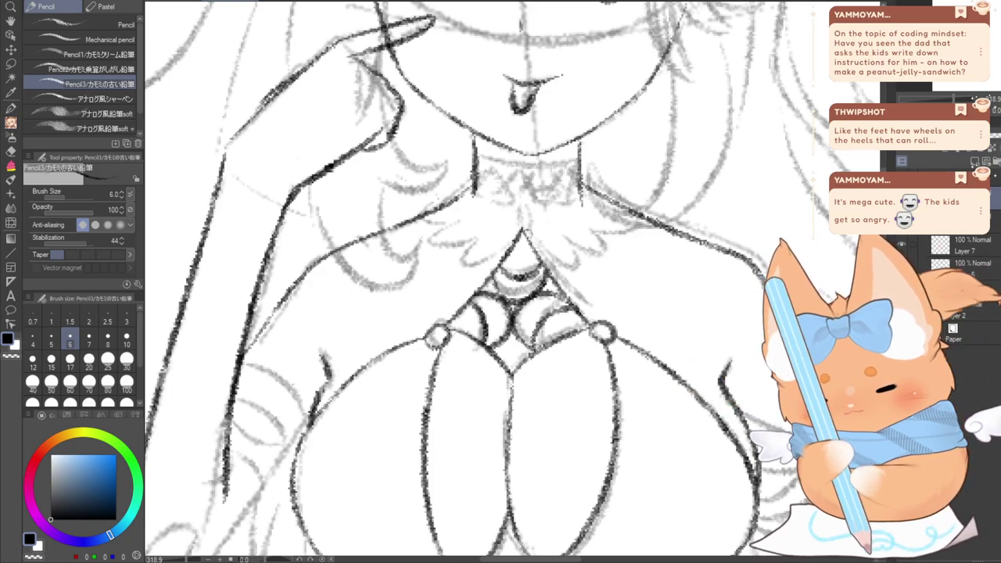
mouse_move(546, 266)
mouse_down()
mouse_move(510, 335)
mouse_move(529, 352)
mouse_up()
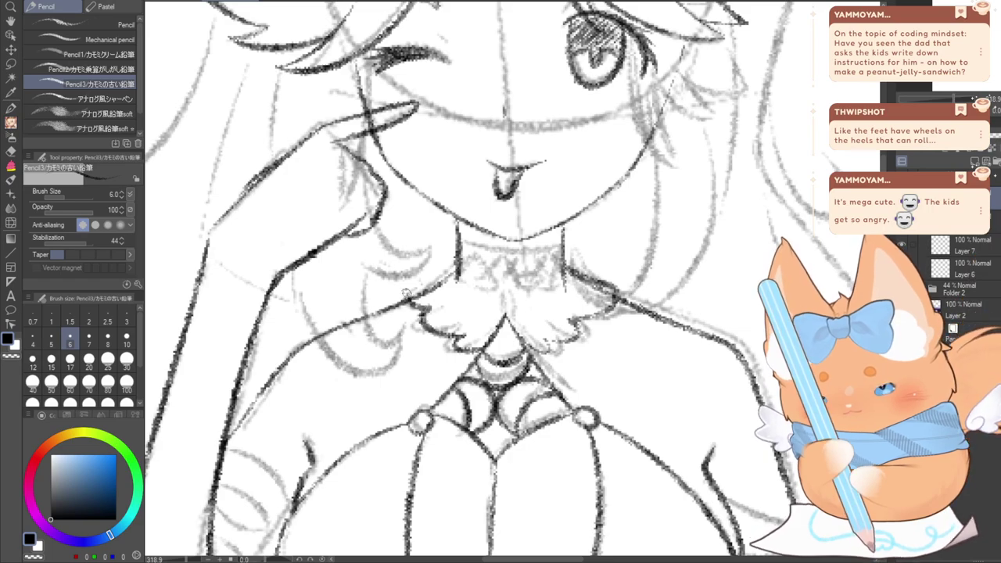
Draw the choker's upper edge, its two looped lower ornaments with a hanging drop, and the criss-cross pattern on the band
mouse_move(460, 243)
mouse_down()
mouse_move(501, 249)
mouse_move(563, 244)
mouse_up()
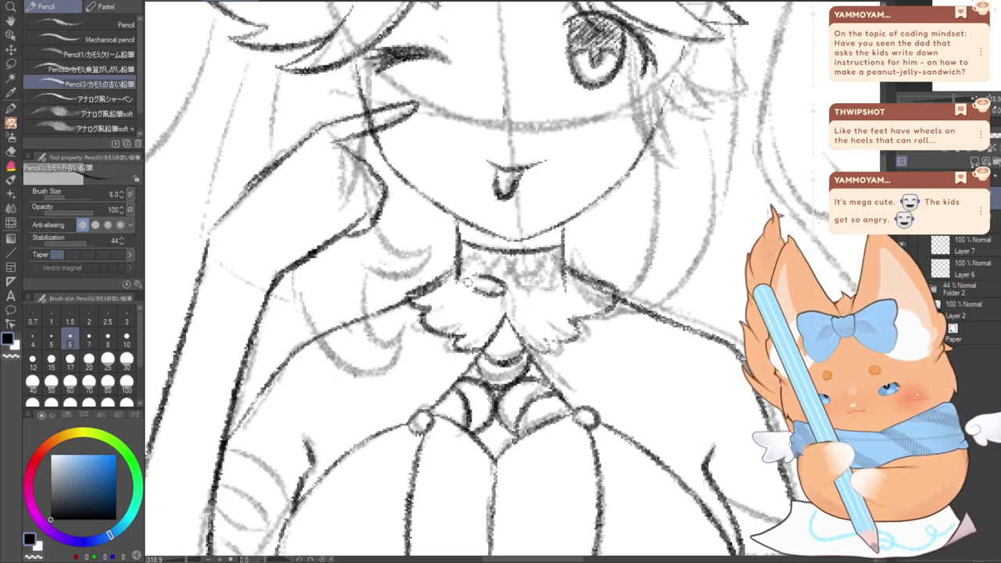
mouse_move(467, 283)
mouse_down()
mouse_move(500, 280)
mouse_move(494, 294)
mouse_move(469, 281)
mouse_up()
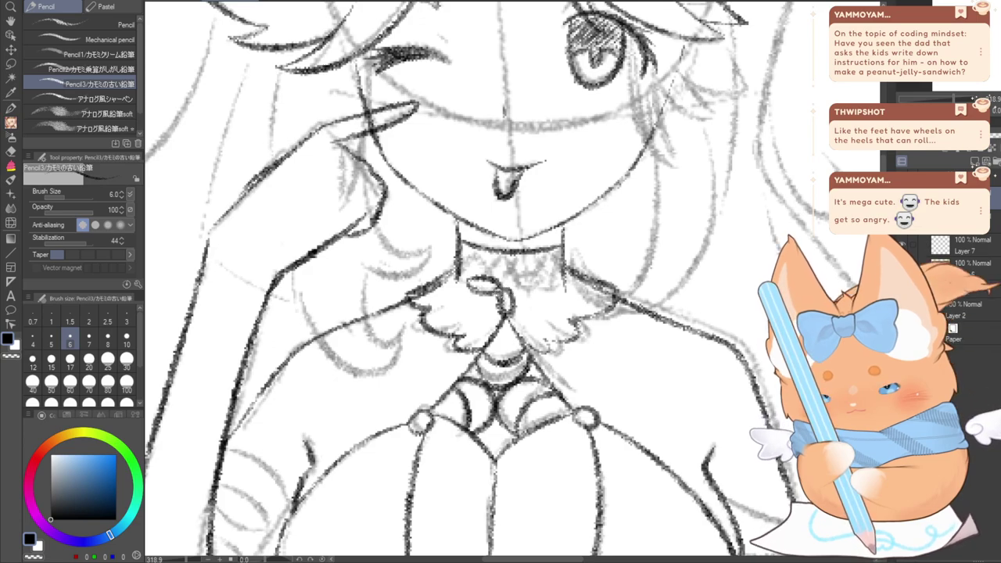
key(ctrl+z)
key(ctrl+z)
mouse_move(470, 280)
mouse_down()
mouse_move(492, 287)
mouse_move(473, 275)
mouse_move(479, 284)
mouse_move(513, 274)
mouse_up()
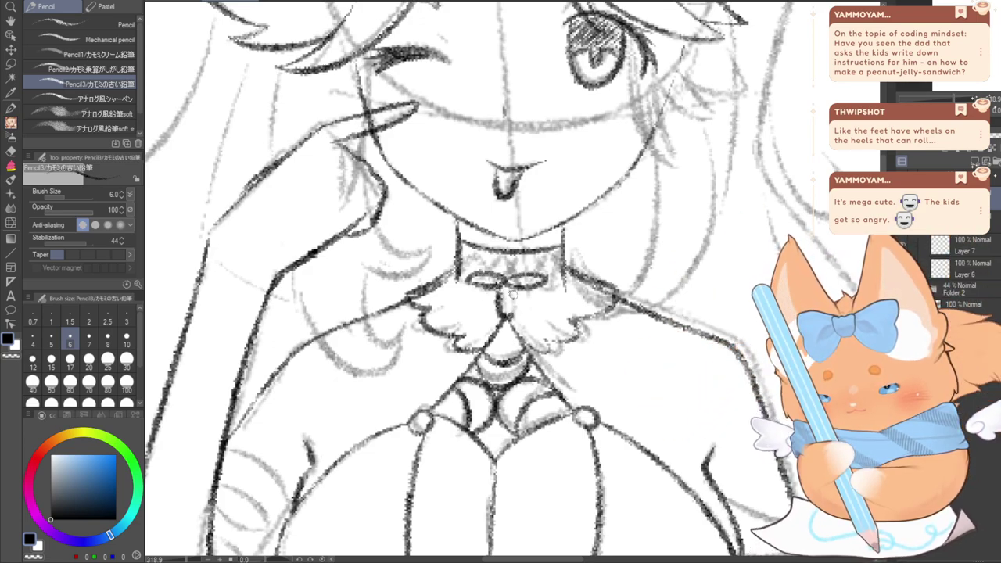
mouse_move(462, 248)
mouse_down()
mouse_move(457, 275)
mouse_move(469, 278)
mouse_up()
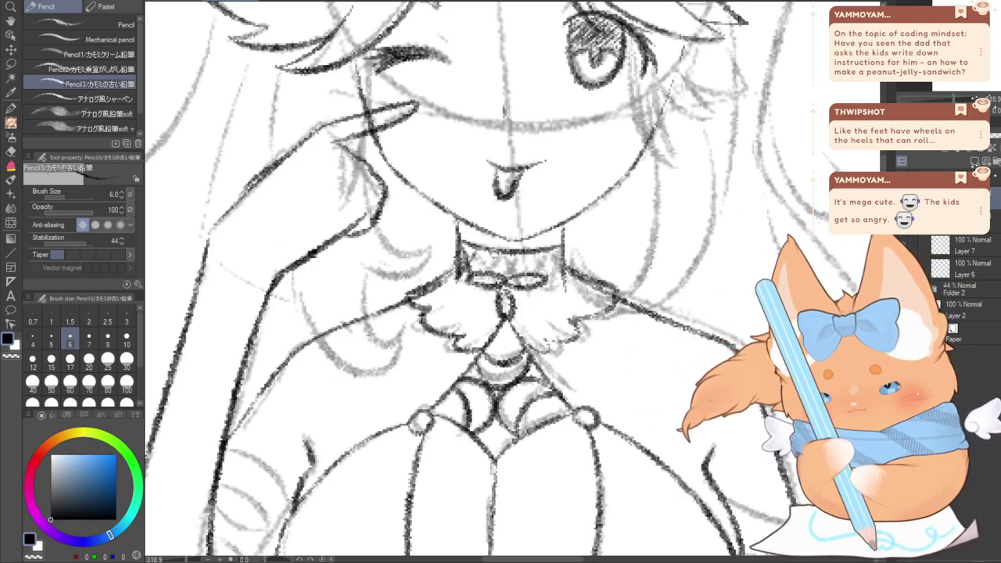
drag(518, 253, 501, 277)
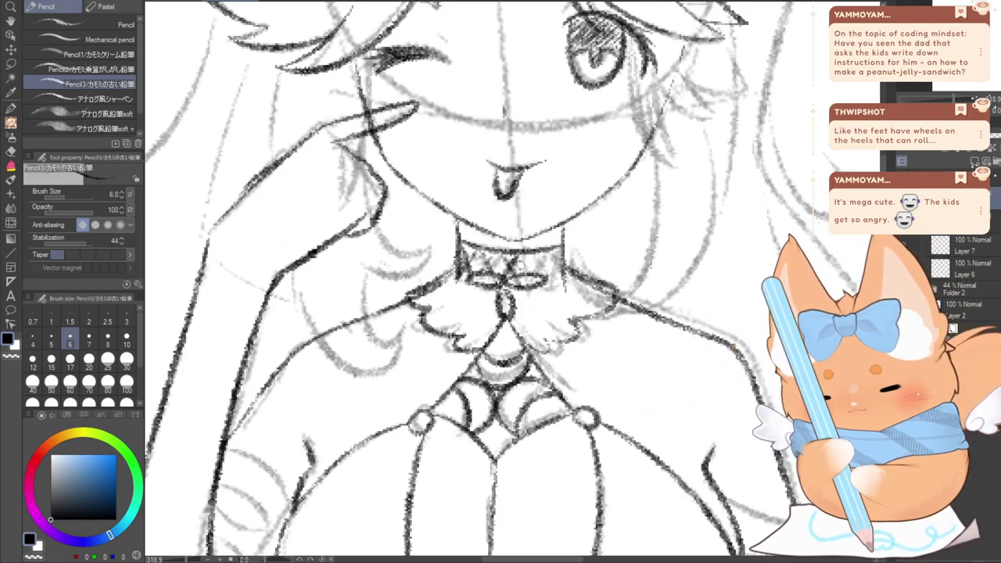
drag(559, 249, 545, 277)
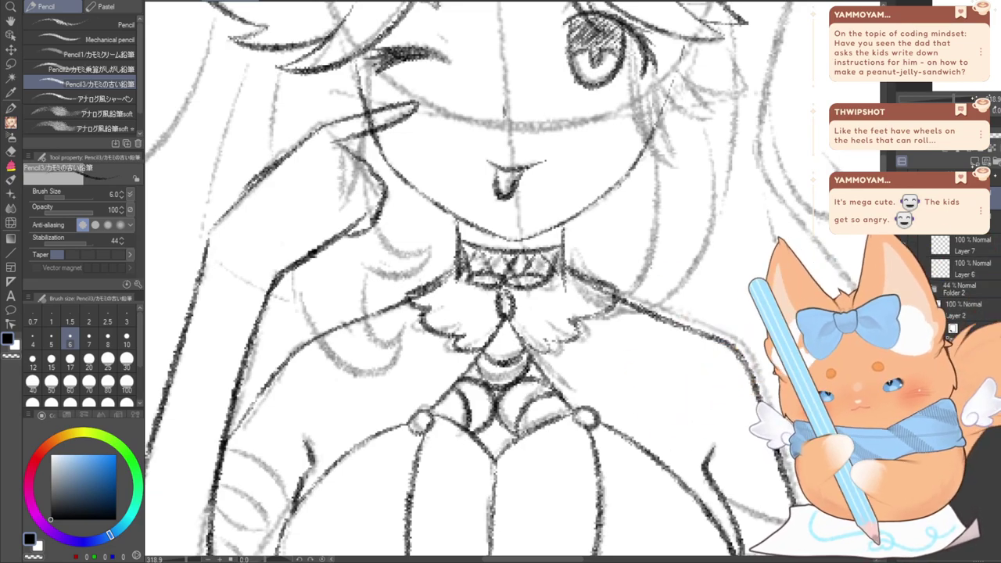
Draw the small winged ornament under the centre of the bust, with pointed side feathers, a closed base and inner details
mouse_move(469, 375)
mouse_down()
mouse_move(536, 237)
mouse_move(505, 168)
mouse_move(484, 70)
mouse_move(486, 136)
mouse_up()
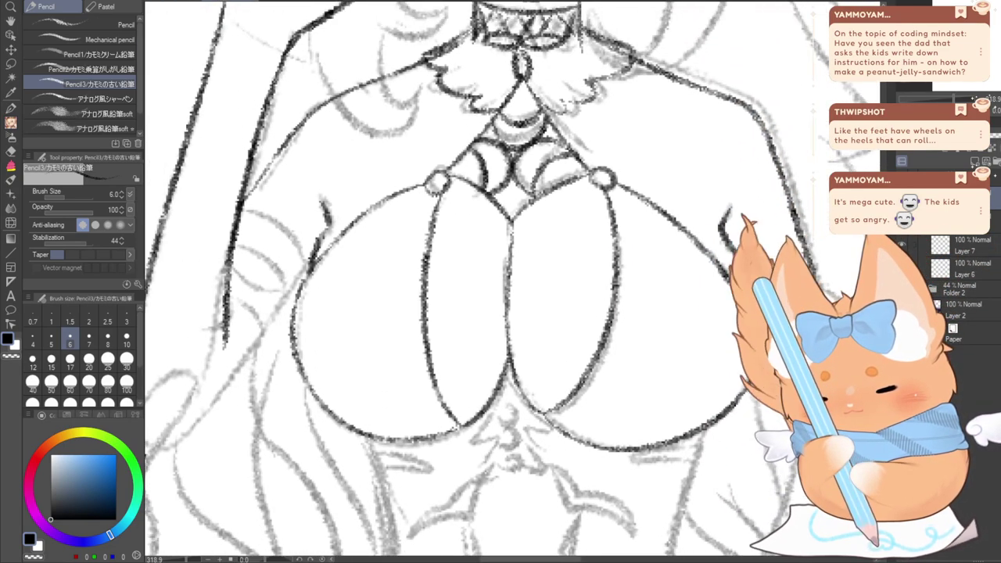
scroll(514, 279, down, 6)
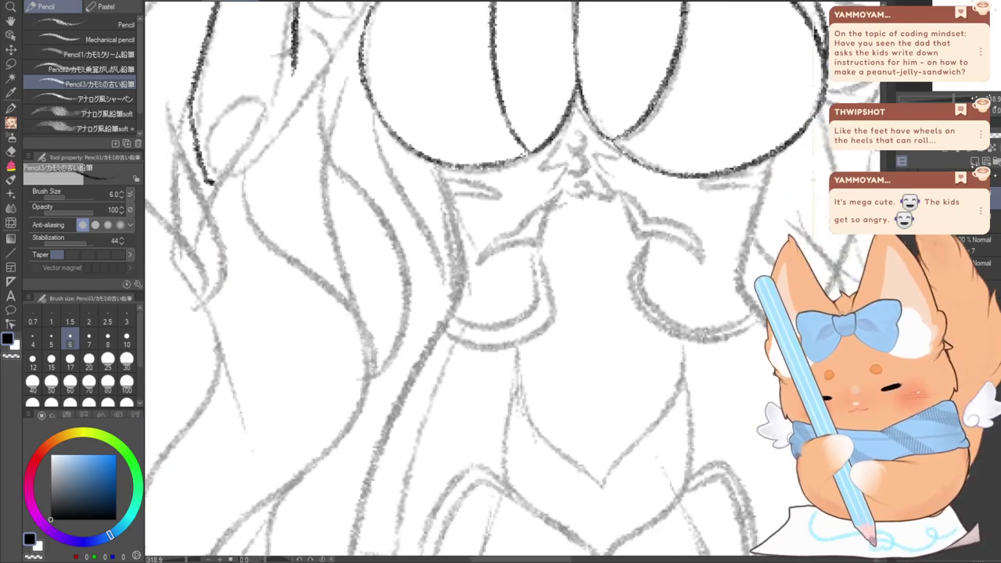
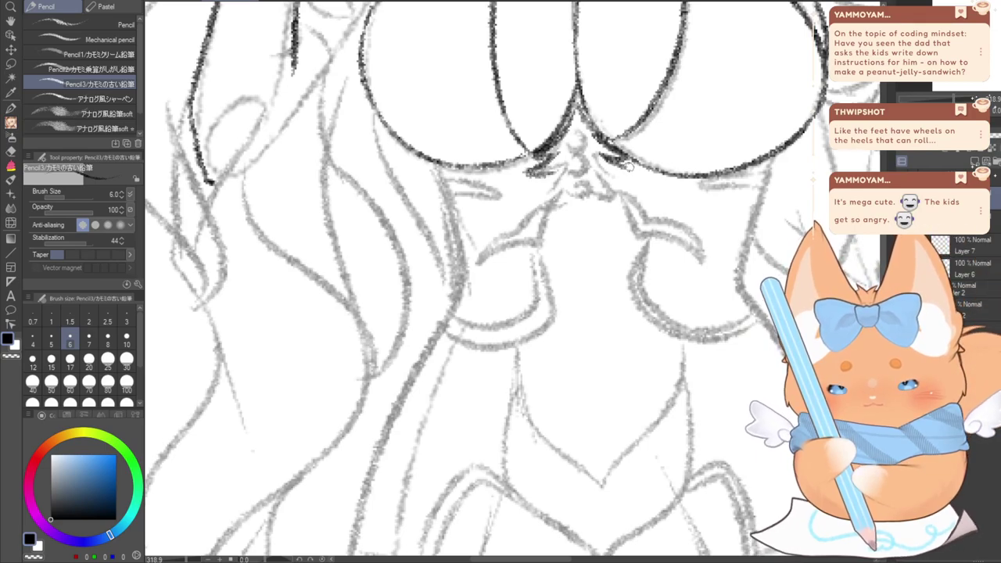
mouse_move(548, 175)
mouse_down()
mouse_move(563, 167)
mouse_move(545, 195)
mouse_move(561, 177)
mouse_up()
drag(614, 197, 574, 191)
drag(575, 179, 543, 176)
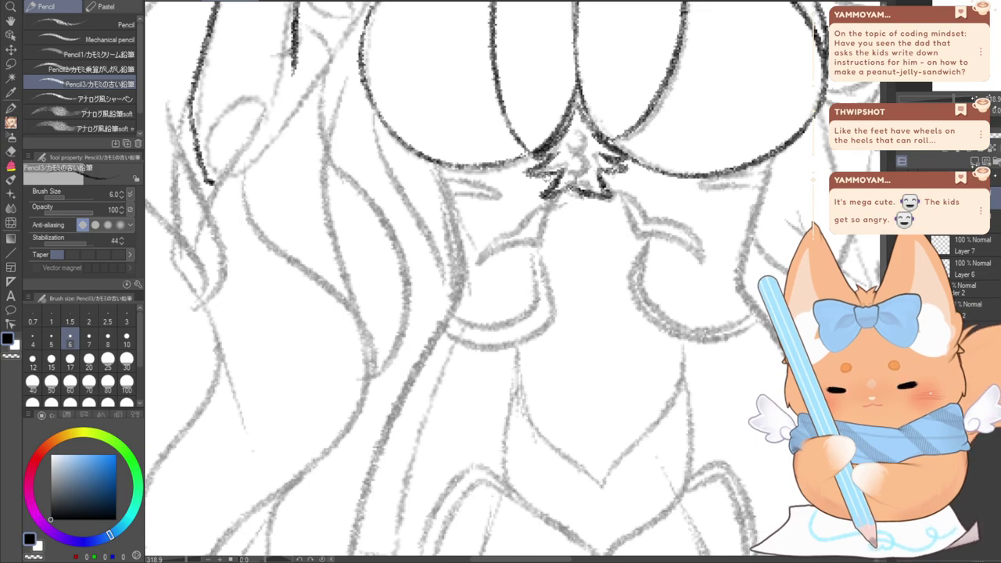
key(ctrl+z)
drag(612, 197, 621, 198)
mouse_move(621, 198)
mouse_down()
mouse_move(602, 173)
mouse_move(567, 187)
mouse_move(582, 185)
mouse_up()
drag(591, 147, 561, 154)
drag(594, 156, 559, 170)
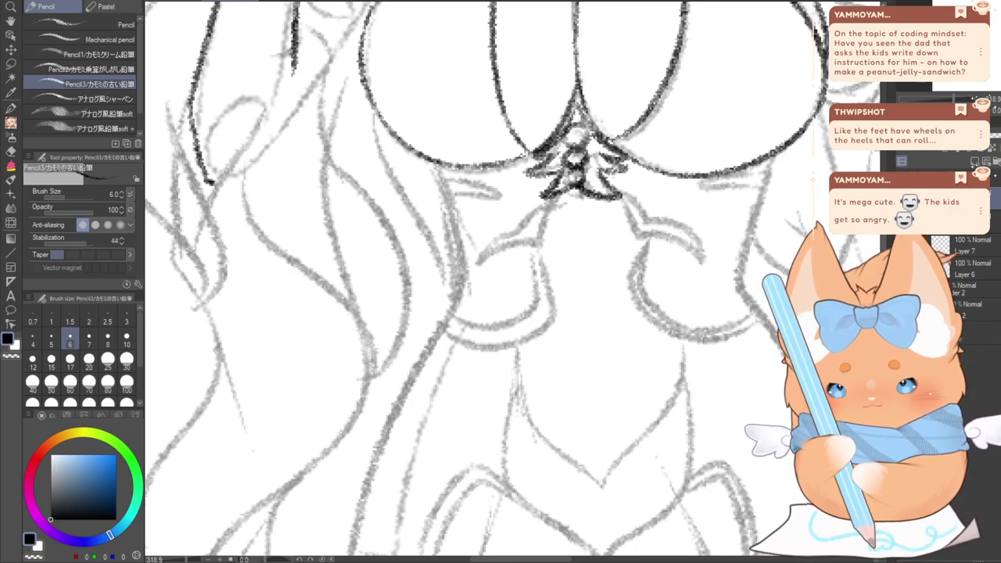
Draw the two curved, pointed branches extending outward and down from either side of the winged ornament under the bust
mouse_move(615, 201)
mouse_down()
mouse_move(531, 116)
mouse_move(546, 132)
mouse_move(528, 149)
mouse_up()
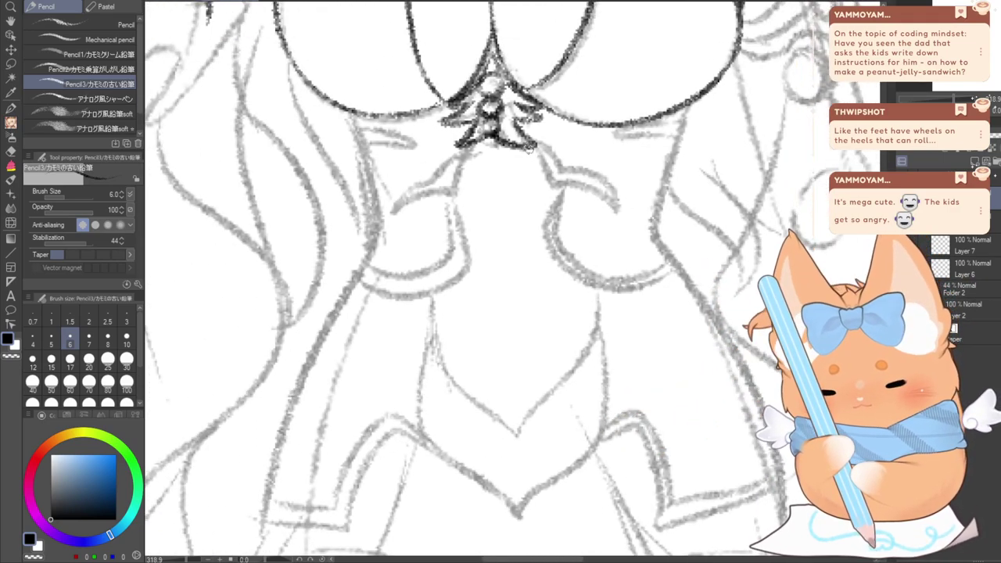
drag(551, 182, 616, 210)
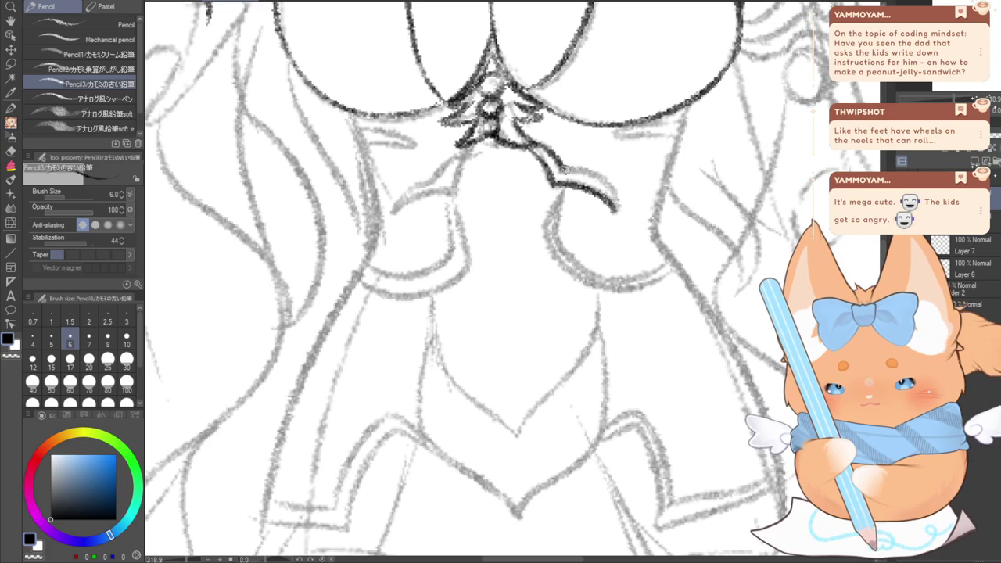
drag(561, 166, 617, 210)
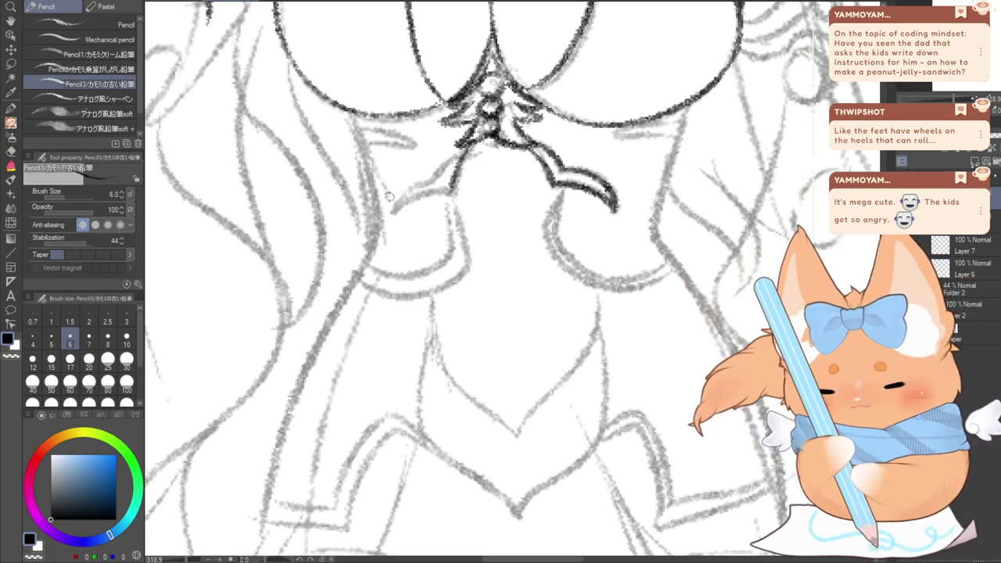
mouse_move(458, 186)
mouse_down()
mouse_move(393, 201)
mouse_move(459, 146)
mouse_move(390, 202)
mouse_move(396, 215)
mouse_move(445, 172)
mouse_move(462, 147)
mouse_up()
key(ctrl+z)
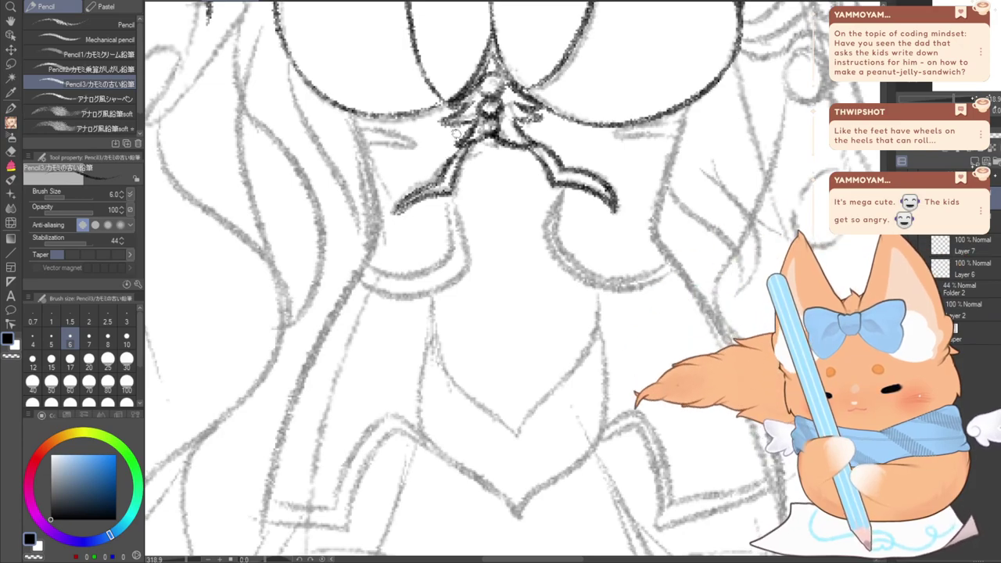
Outline the double-lined hooked bands curving from the ornament branches to both sides of the waist, redoing the left one
mouse_move(560, 194)
mouse_down()
mouse_move(563, 245)
mouse_move(599, 276)
mouse_move(648, 271)
mouse_move(672, 248)
mouse_up()
mouse_move(550, 203)
mouse_down()
mouse_move(544, 239)
mouse_move(583, 289)
mouse_move(638, 291)
mouse_move(673, 266)
mouse_up()
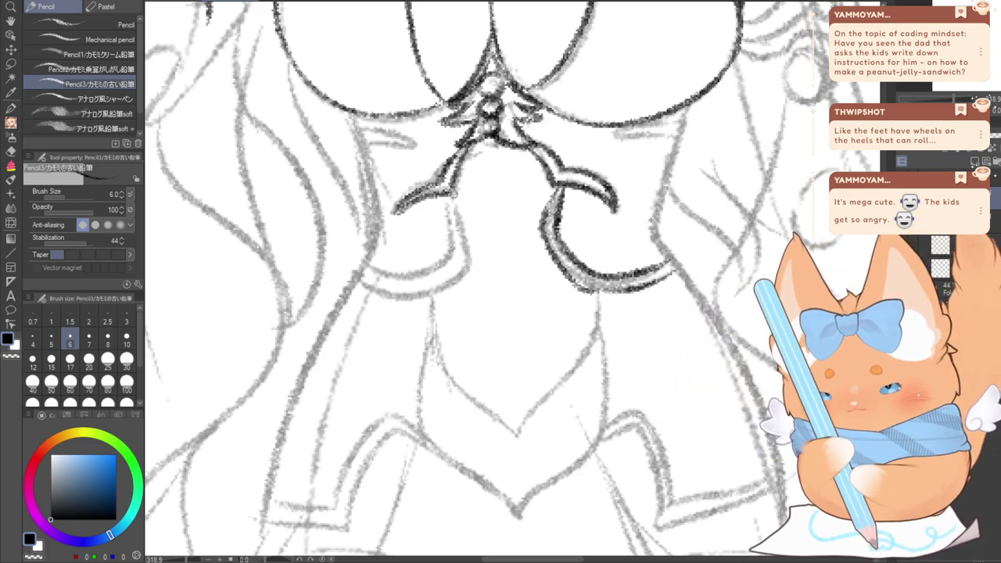
mouse_move(462, 243)
mouse_down()
mouse_move(439, 292)
mouse_move(349, 292)
mouse_up()
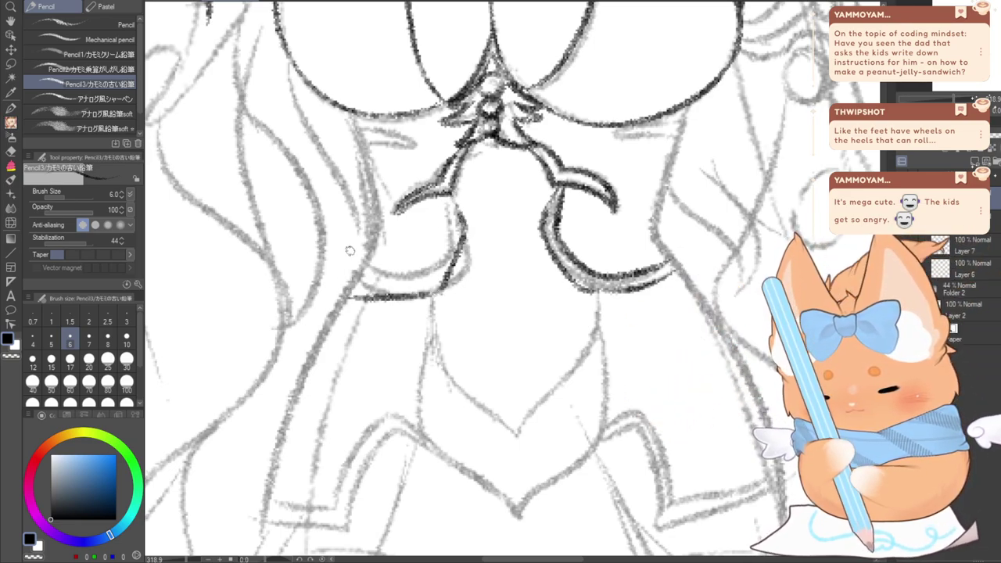
key(ctrl+z)
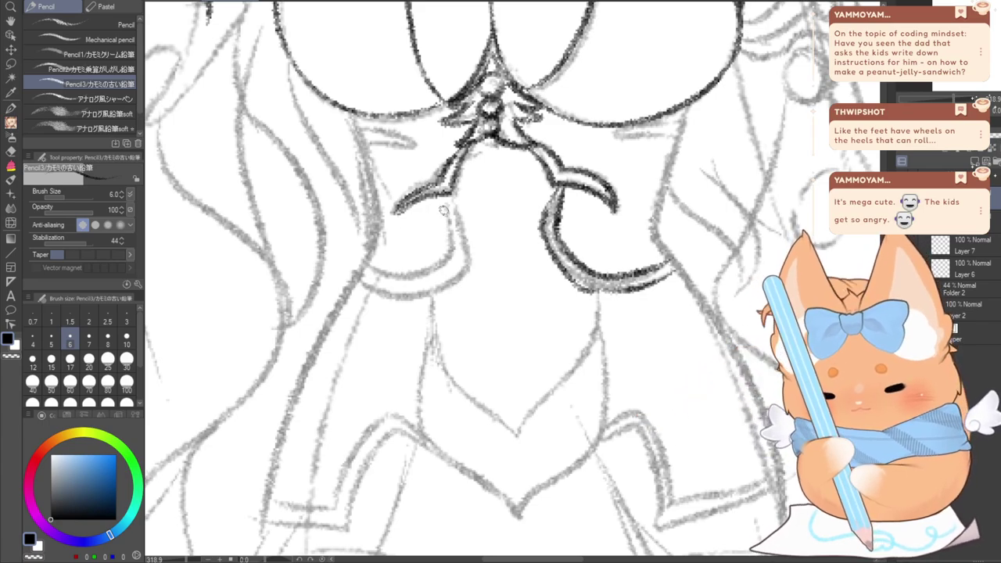
mouse_move(450, 192)
mouse_down()
mouse_move(450, 245)
mouse_move(418, 271)
mouse_move(361, 272)
mouse_up()
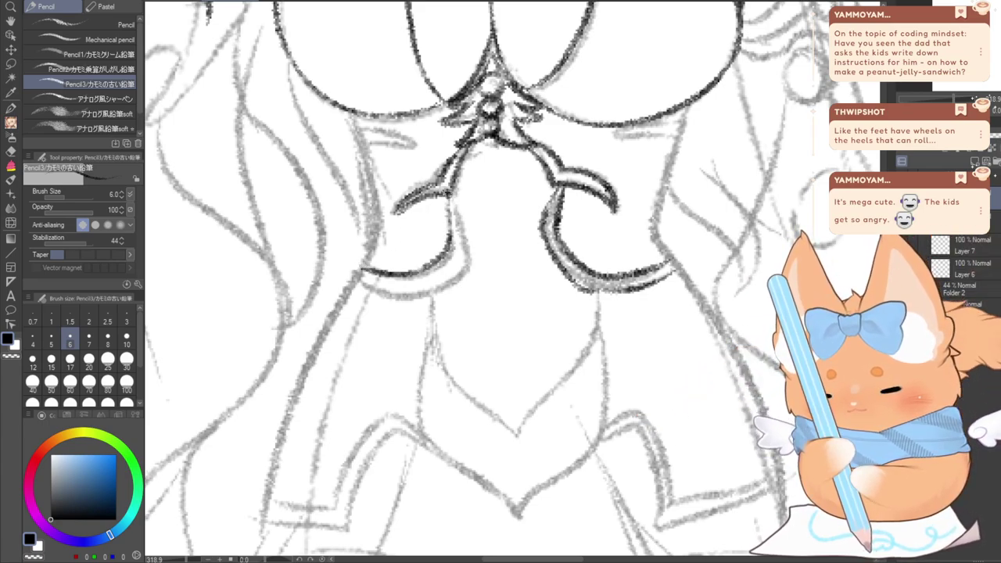
mouse_move(460, 261)
mouse_down()
mouse_move(416, 295)
mouse_move(350, 289)
mouse_up()
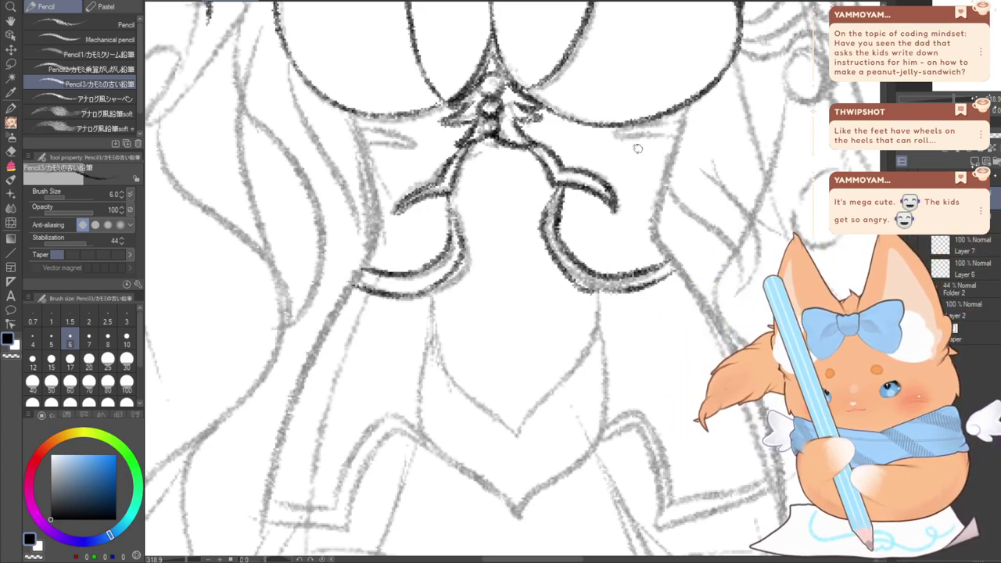
Add the short pointed accents under each side of the bust and draw both side contours of the waist, redoing the left contour
mouse_move(356, 129)
mouse_down()
mouse_move(416, 140)
mouse_move(368, 137)
mouse_up()
mouse_move(677, 134)
mouse_down()
mouse_move(617, 135)
mouse_move(674, 148)
mouse_up()
drag(687, 100, 655, 235)
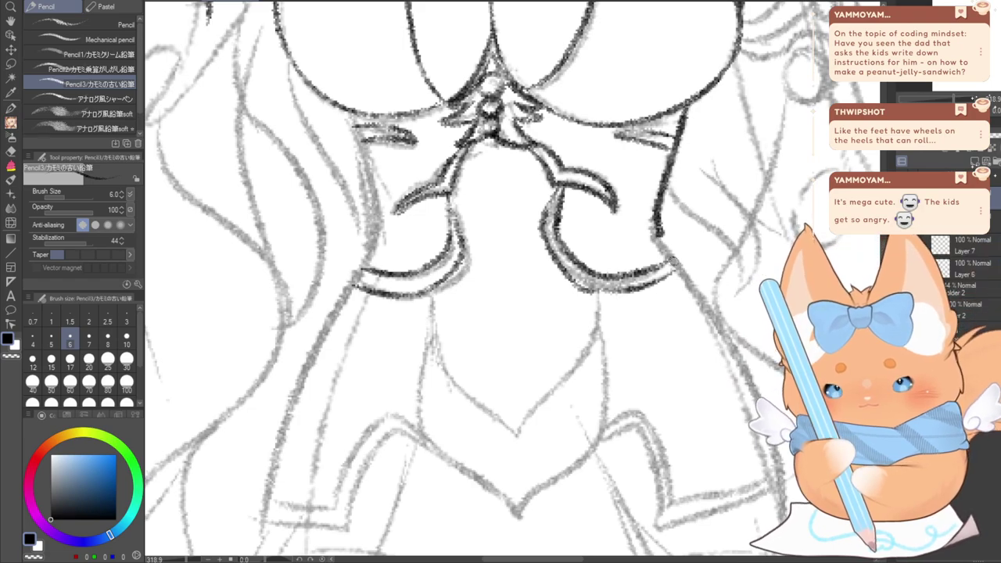
mouse_move(344, 106)
mouse_down()
mouse_move(375, 186)
mouse_move(372, 233)
mouse_move(346, 282)
mouse_move(366, 154)
mouse_move(377, 200)
mouse_move(344, 291)
mouse_up()
key(ctrl+z)
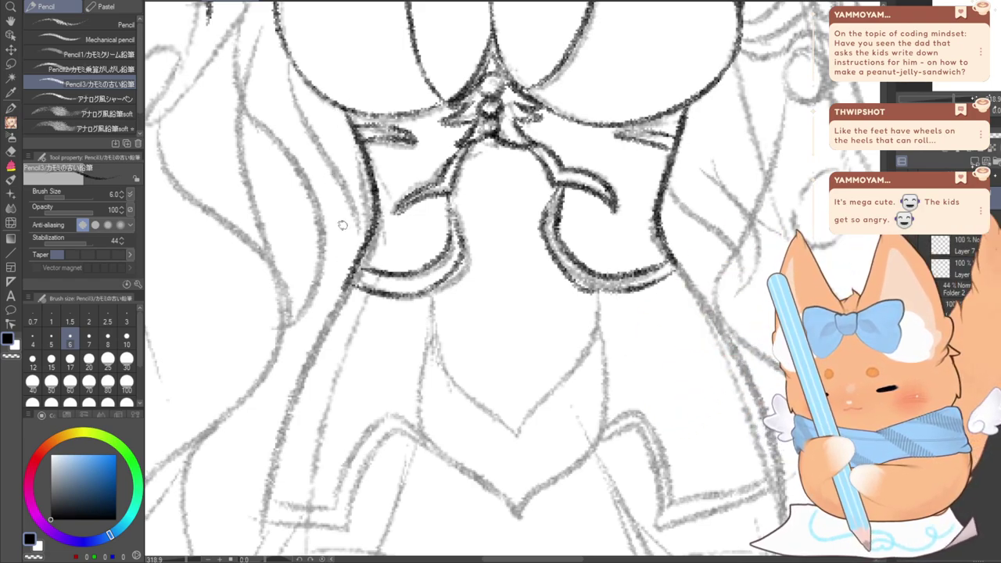
key(ctrl+z)
mouse_move(341, 103)
mouse_down()
mouse_move(384, 221)
mouse_move(342, 299)
mouse_up()
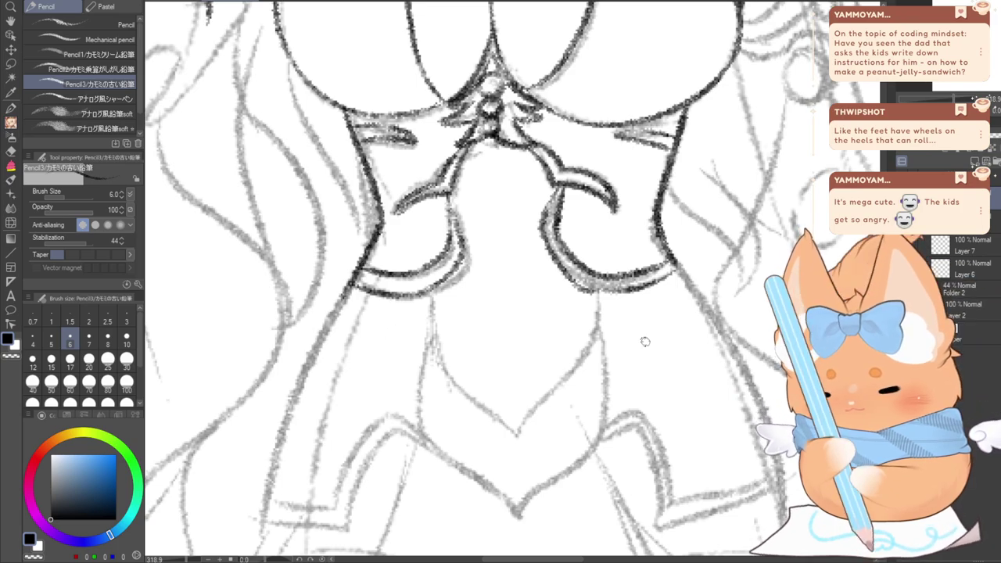
Outline the right hip from the waist down, redoing the curve, and draw the double-lined stepped hem edge beside it
mouse_move(645, 342)
mouse_down()
mouse_move(560, 136)
mouse_move(560, 101)
mouse_move(612, 155)
mouse_move(610, 171)
mouse_up()
mouse_move(622, 63)
mouse_down()
mouse_move(723, 213)
mouse_move(754, 369)
mouse_up()
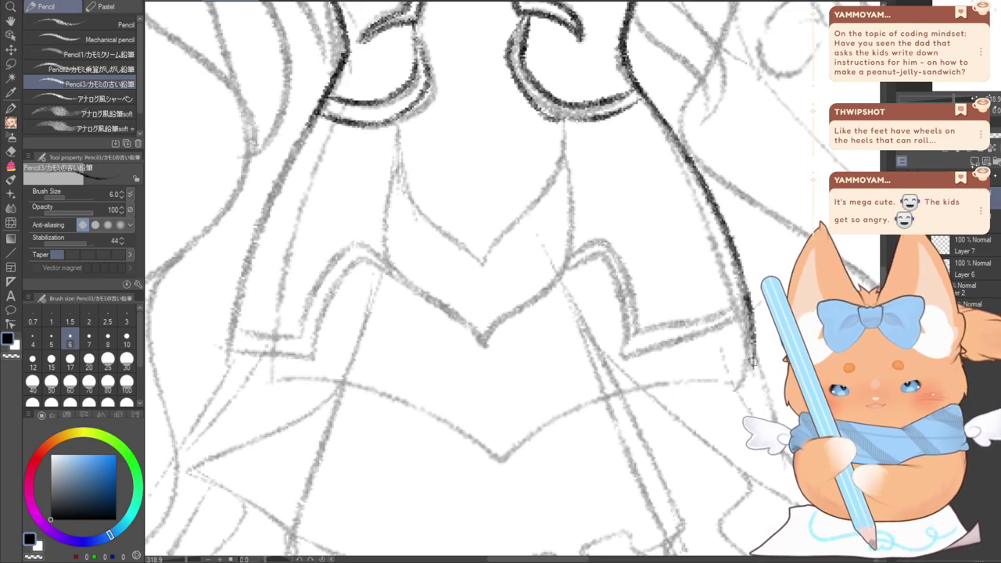
key(ctrl+z)
mouse_move(623, 63)
mouse_down()
mouse_move(713, 194)
mouse_move(746, 309)
mouse_move(744, 360)
mouse_up()
key(ctrl+z)
drag(631, 80, 748, 320)
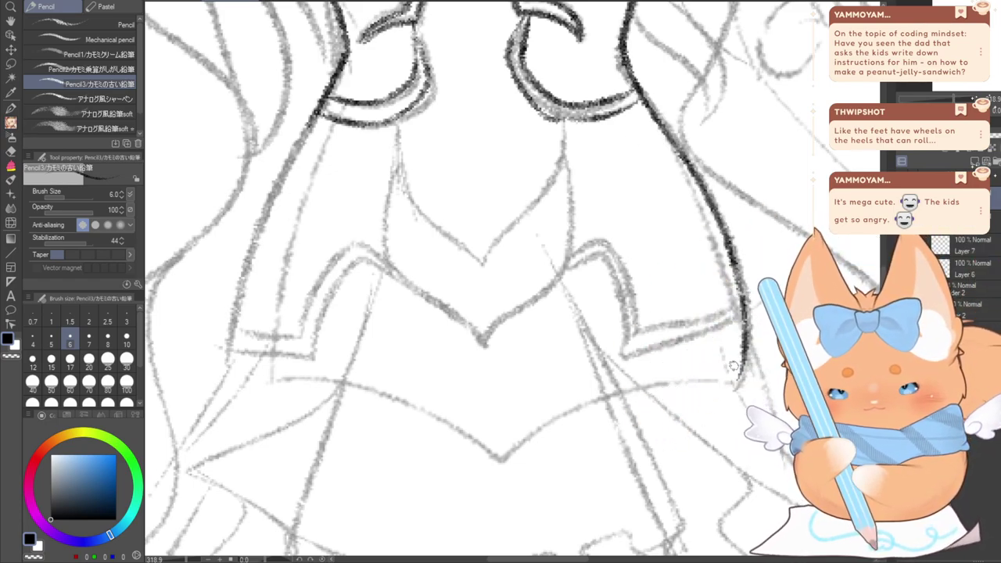
mouse_move(595, 242)
mouse_down()
mouse_move(642, 330)
mouse_move(735, 306)
mouse_move(746, 279)
mouse_up()
mouse_move(560, 272)
mouse_down()
mouse_move(596, 254)
mouse_move(609, 267)
mouse_move(621, 358)
mouse_move(696, 339)
mouse_move(747, 297)
mouse_up()
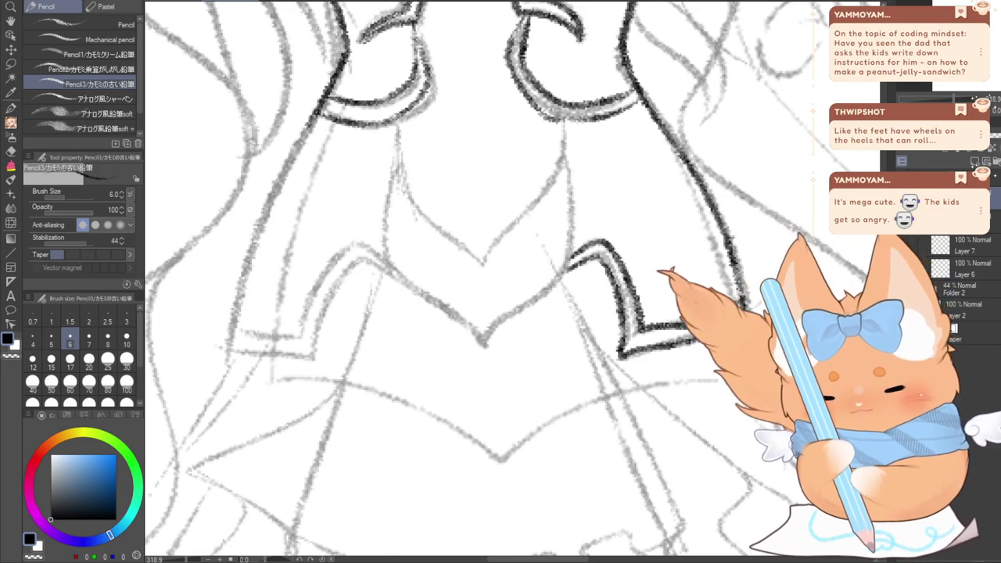
Draw the right half of the pointed V-shaped belly panel, with its inner edge, outer side and lower edge
drag(457, 534, 555, 534)
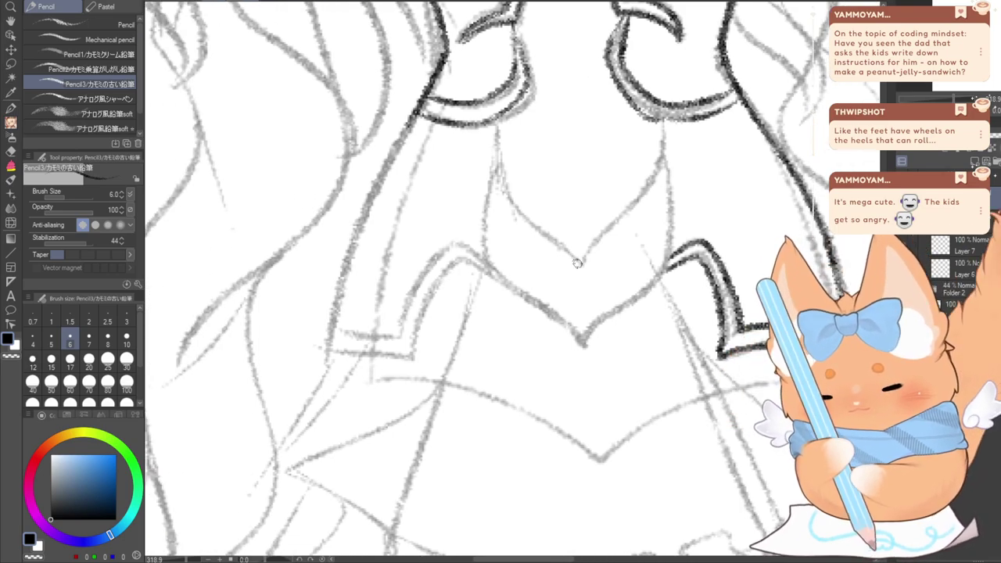
drag(577, 264, 665, 151)
key(ctrl+z)
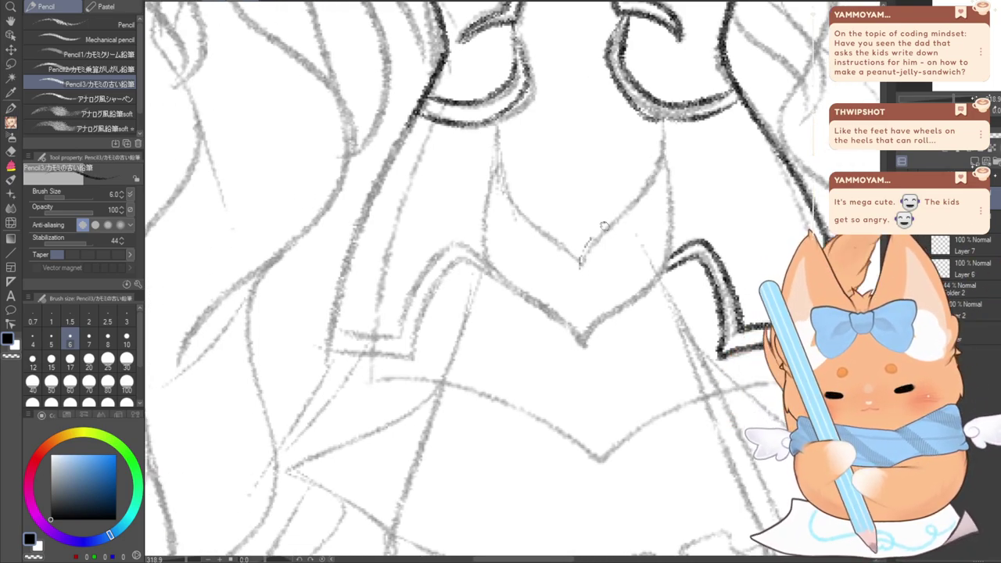
drag(580, 262, 659, 161)
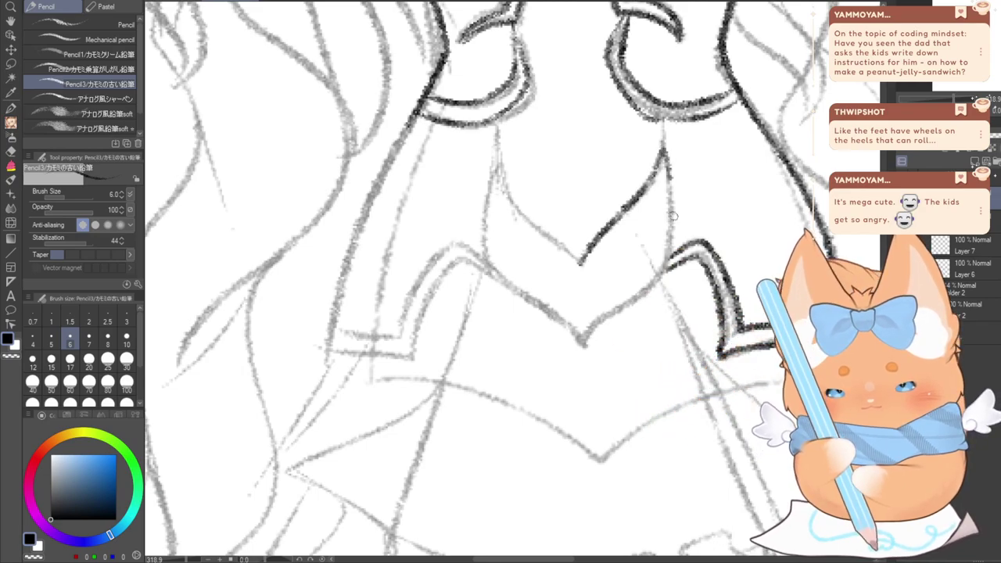
drag(673, 215, 648, 289)
drag(582, 345, 671, 233)
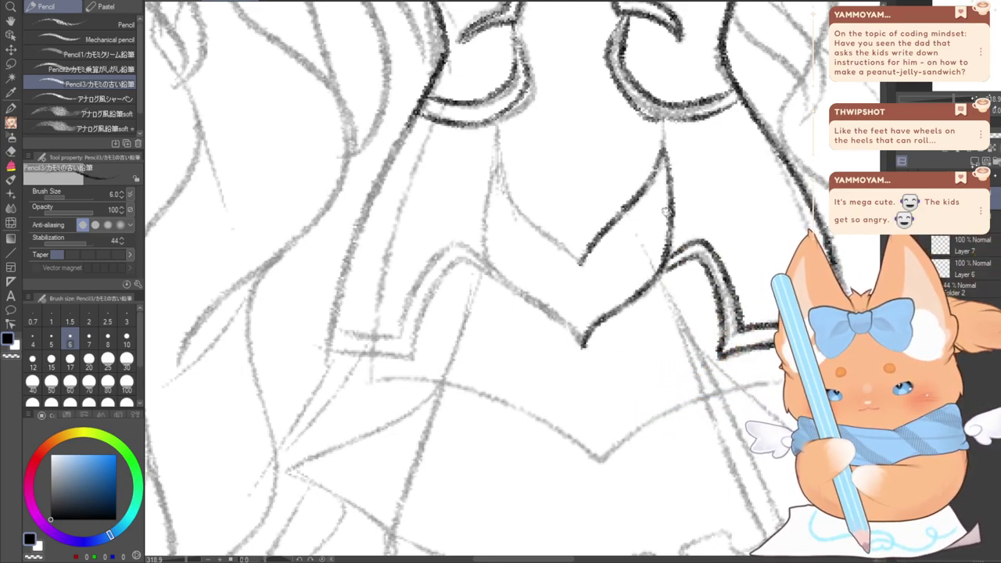
Draw the left half of the V-shaped belly panel to mirror the right, redoing its inner and outer curves
mouse_move(578, 261)
mouse_down()
mouse_move(531, 226)
mouse_move(498, 167)
mouse_up()
key(ctrl+z)
mouse_move(580, 262)
mouse_down()
mouse_move(506, 188)
mouse_move(493, 147)
mouse_move(481, 156)
mouse_move(491, 159)
mouse_move(483, 224)
mouse_move(522, 294)
mouse_move(583, 345)
mouse_move(553, 315)
mouse_move(494, 280)
mouse_move(480, 212)
mouse_move(495, 155)
mouse_up()
key(ctrl+z)
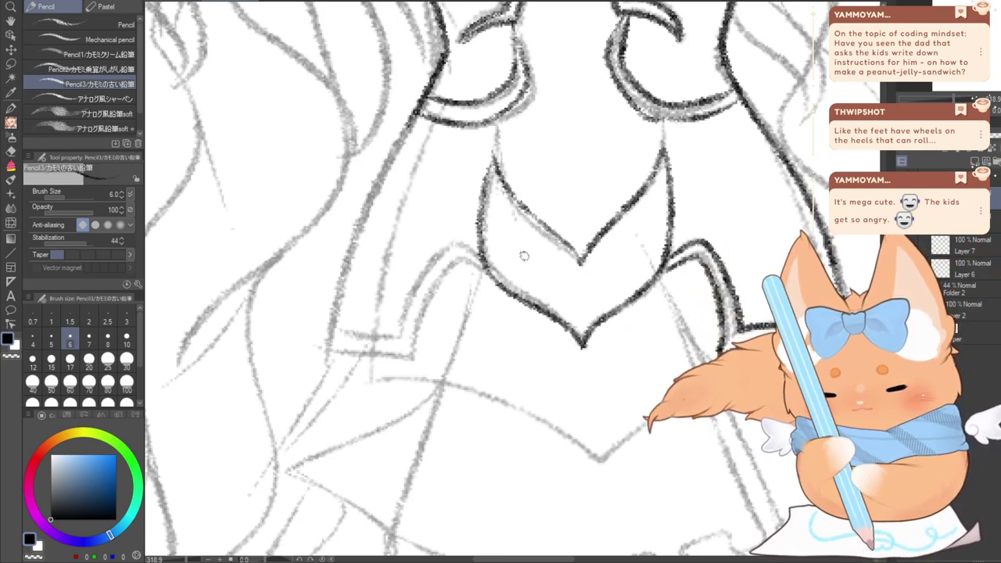
key(ctrl+z)
mouse_move(583, 344)
mouse_down()
mouse_move(480, 247)
mouse_move(484, 151)
mouse_up()
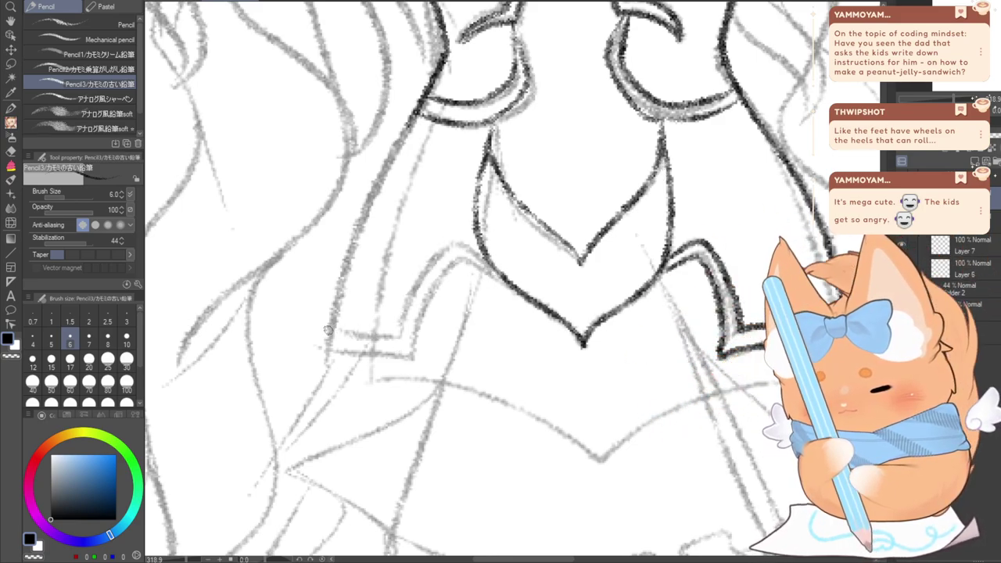
Draw the double-lined stepped hem edge on the left and outline the left hip from the waist down to it
mouse_move(328, 330)
mouse_down()
mouse_move(399, 334)
mouse_move(439, 248)
mouse_up()
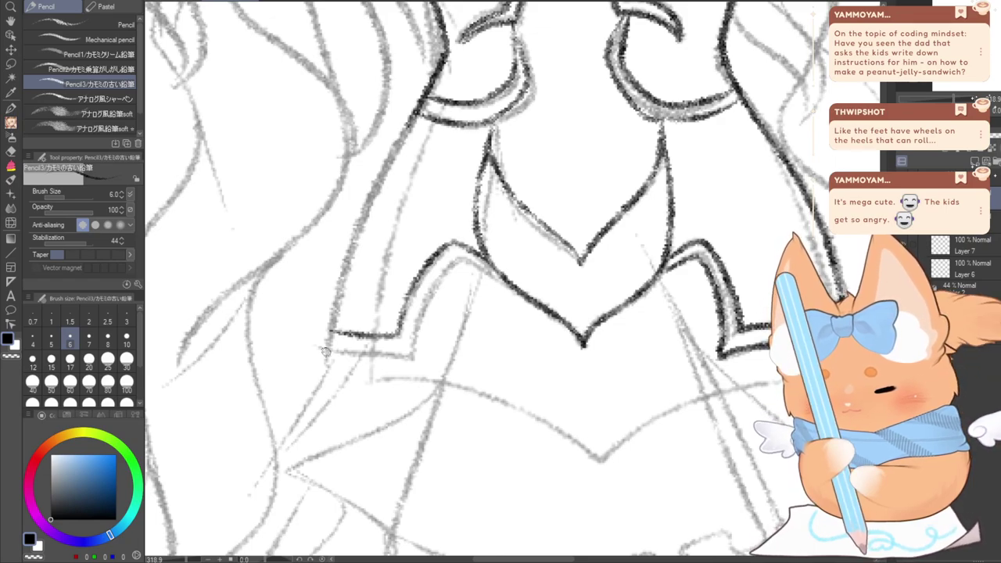
mouse_move(327, 350)
mouse_down()
mouse_move(416, 358)
mouse_move(435, 283)
mouse_move(498, 281)
mouse_move(517, 299)
mouse_up()
key(ctrl+z)
drag(452, 265, 405, 357)
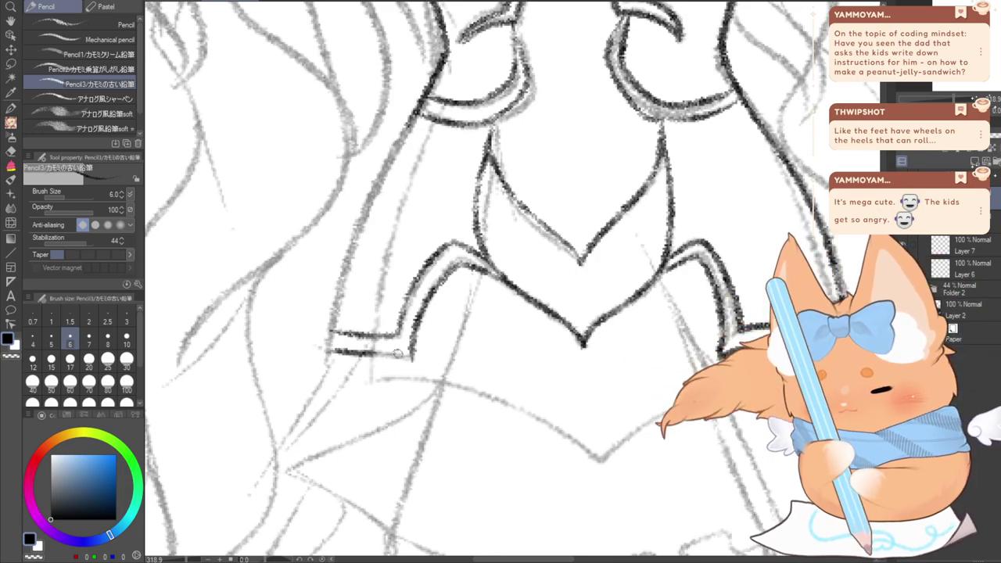
drag(373, 356, 338, 362)
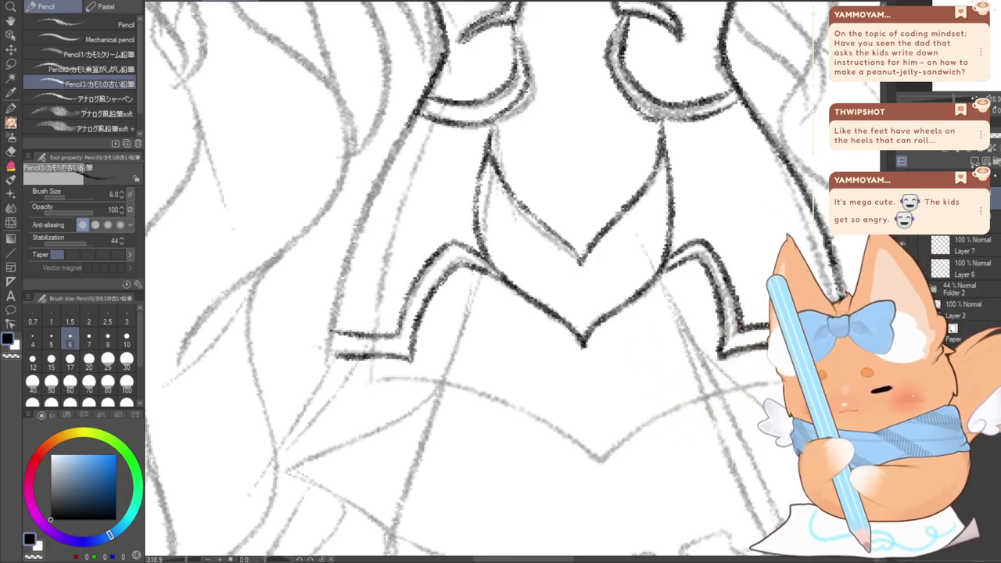
drag(582, 258, 481, 395)
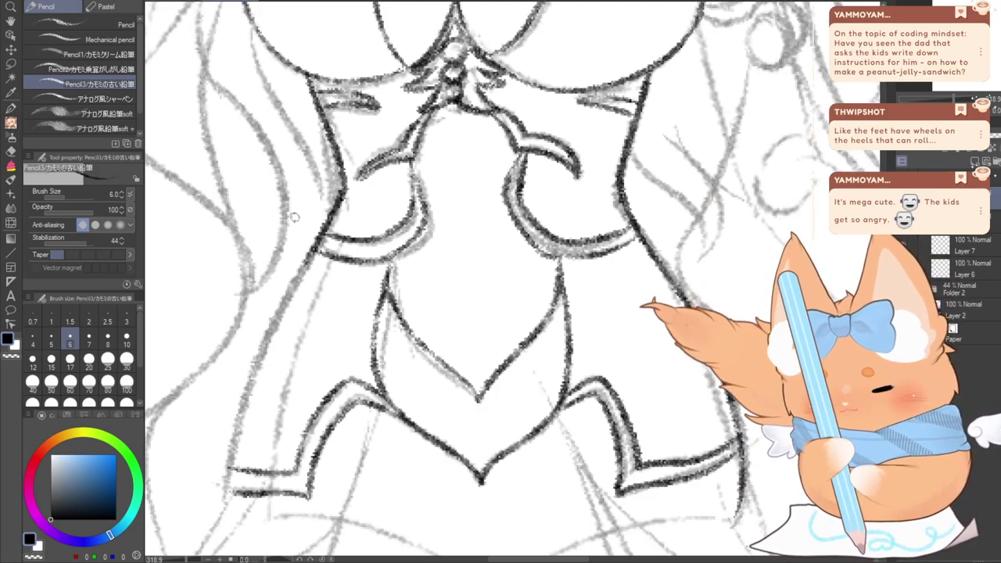
mouse_move(226, 495)
mouse_down()
mouse_move(269, 330)
mouse_move(316, 211)
mouse_up()
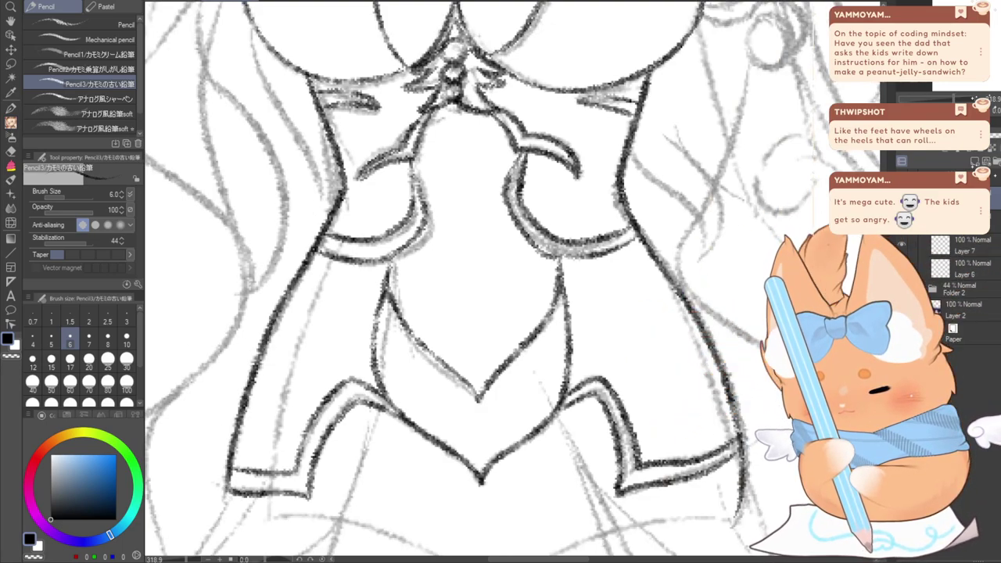
Examine the dark linework of the whole figure with the rough sketch hidden and shown
mouse_move(547, 250)
mouse_down()
mouse_move(547, 382)
mouse_move(564, 417)
mouse_up()
drag(578, 376, 390, 243)
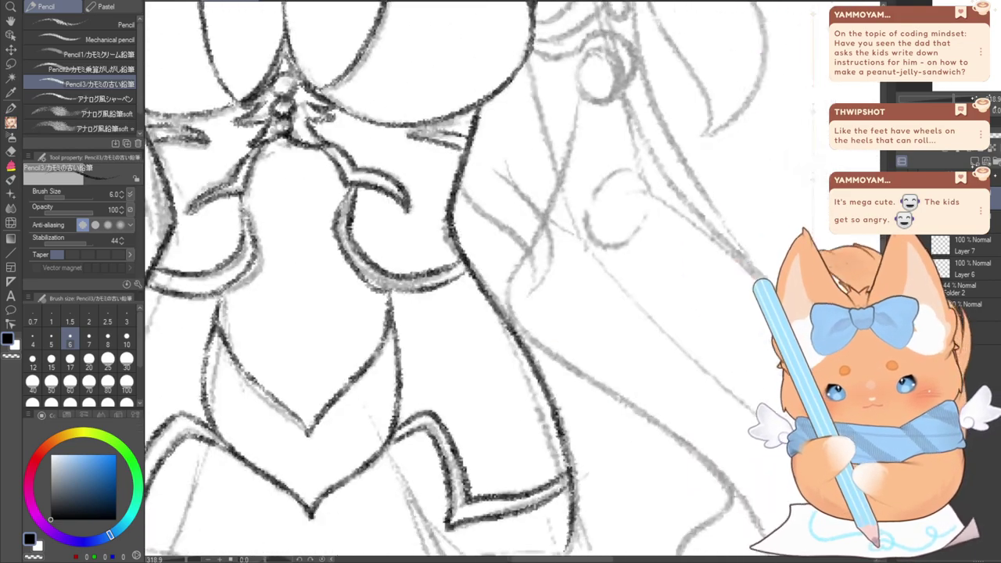
mouse_move(547, 235)
mouse_down()
mouse_move(391, 287)
mouse_move(479, 388)
mouse_up()
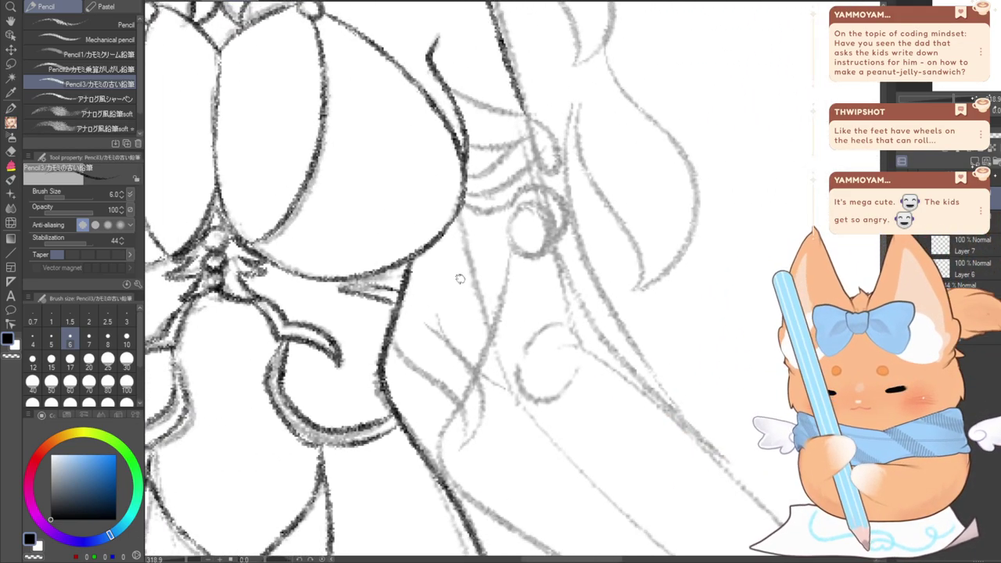
scroll(460, 279, down, 3)
drag(459, 279, 667, 241)
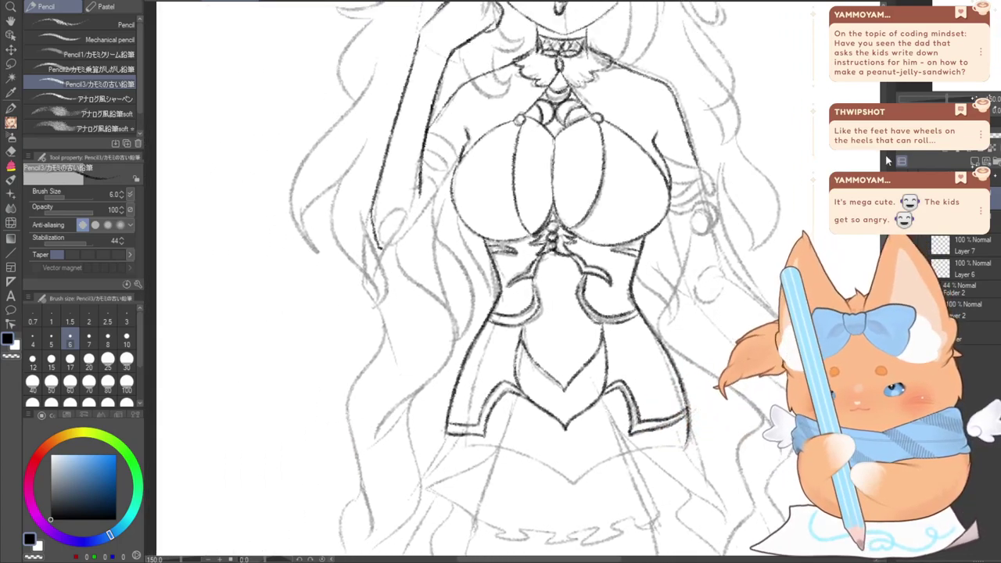
scroll(485, 281, down, 3)
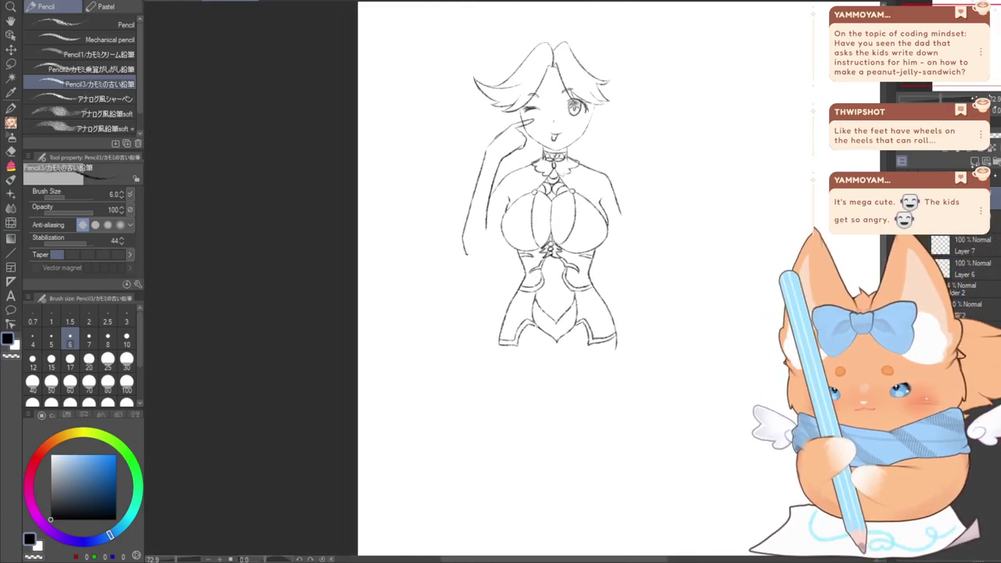
scroll(548, 234, up, 2)
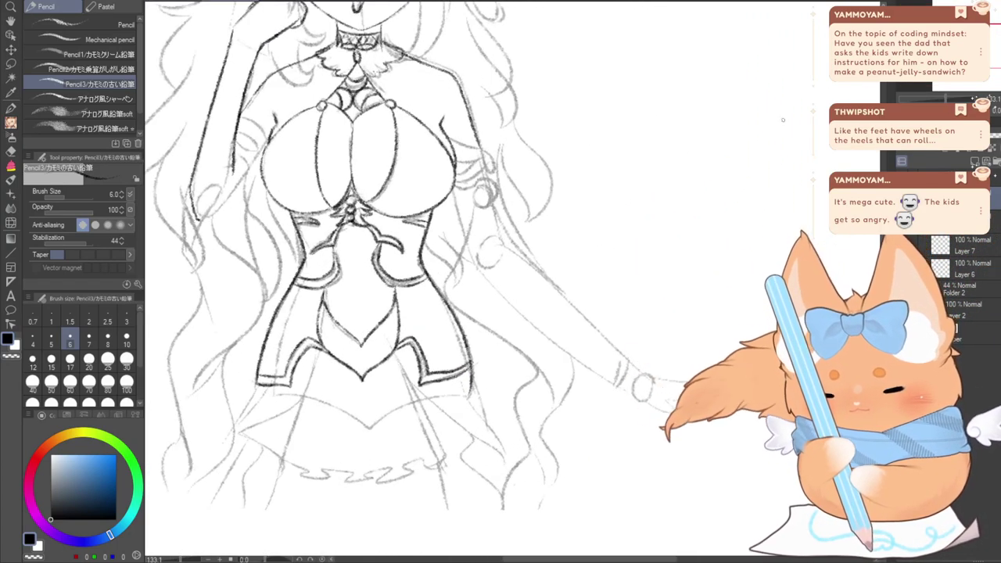
scroll(447, 276, down, 1)
scroll(446, 276, up, 2)
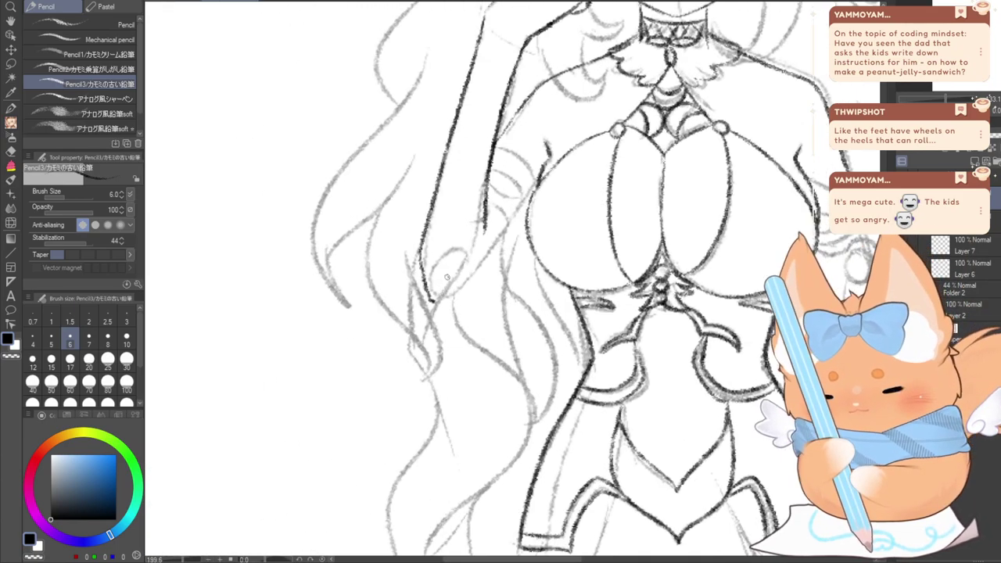
Draw the gathered sleeve frills on both upper arms and the round bead below the right one, redoing the right frill's first curves
mouse_move(527, 170)
mouse_down()
mouse_move(537, 177)
mouse_move(497, 171)
mouse_move(531, 191)
mouse_move(507, 192)
mouse_up()
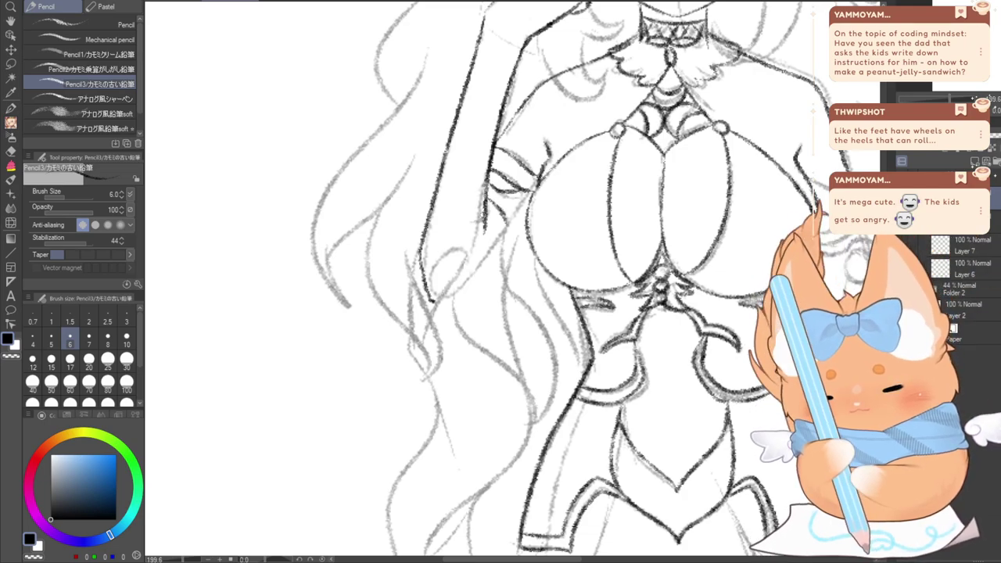
drag(502, 229, 530, 206)
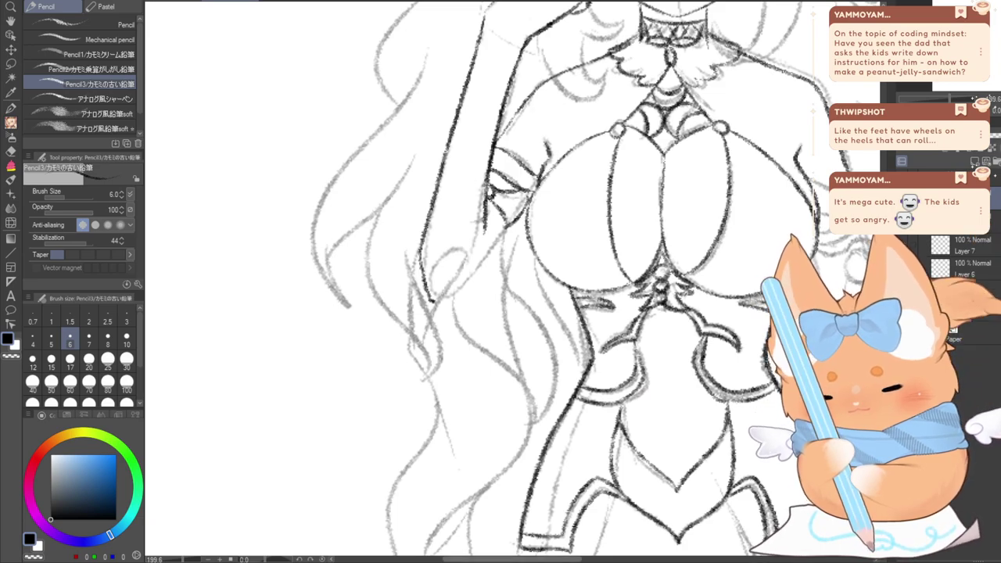
drag(559, 559, 572, 560)
drag(735, 174, 794, 196)
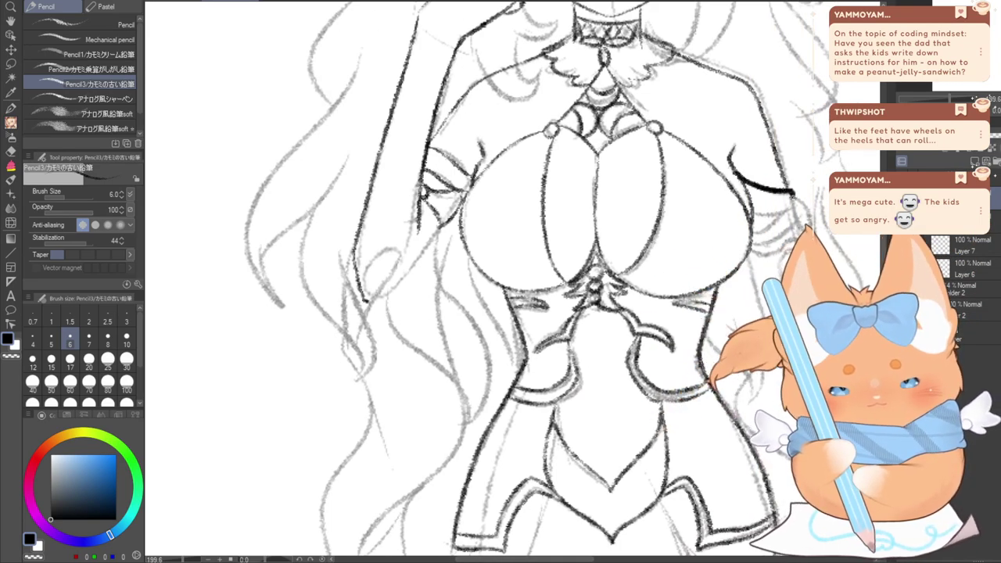
key(ctrl+z)
key(ctrl+z)
drag(746, 156, 673, 110)
key(ctrl+z)
mouse_move(732, 137)
mouse_down()
mouse_move(738, 178)
mouse_move(796, 194)
mouse_up()
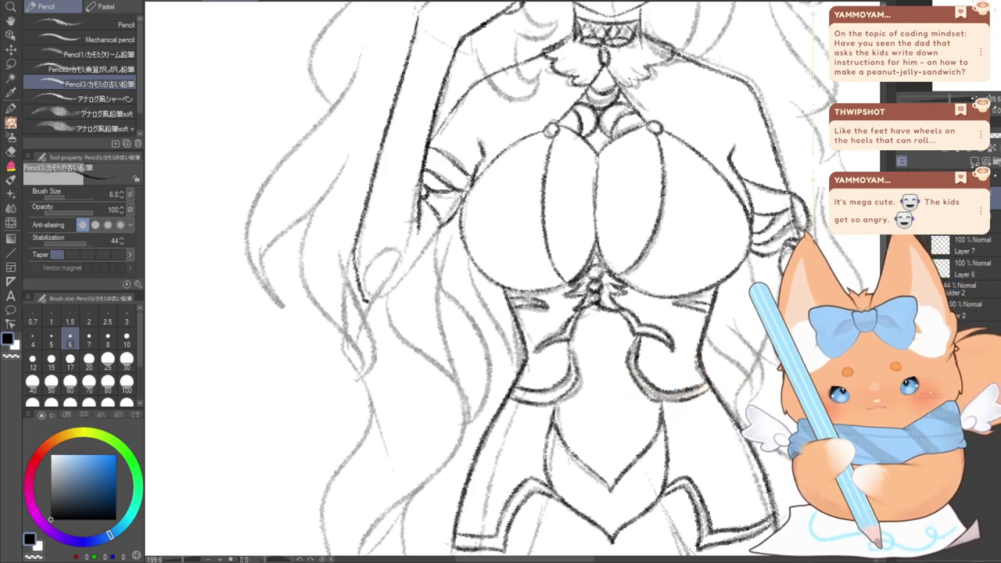
mouse_move(485, 328)
mouse_down()
mouse_move(592, 329)
mouse_move(592, 317)
mouse_up()
drag(344, 139, 339, 185)
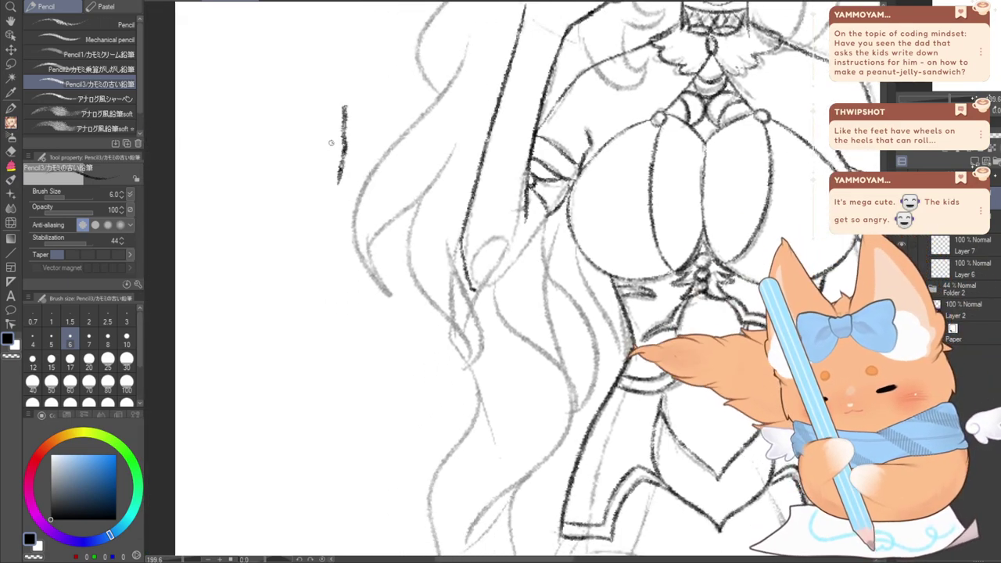
drag(329, 90, 321, 175)
drag(319, 79, 305, 181)
mouse_move(301, 75)
mouse_down()
mouse_move(288, 170)
mouse_move(257, 164)
mouse_up()
drag(261, 64, 239, 172)
drag(243, 68, 228, 172)
mouse_move(223, 57)
mouse_down()
mouse_move(210, 164)
mouse_move(218, 215)
mouse_up()
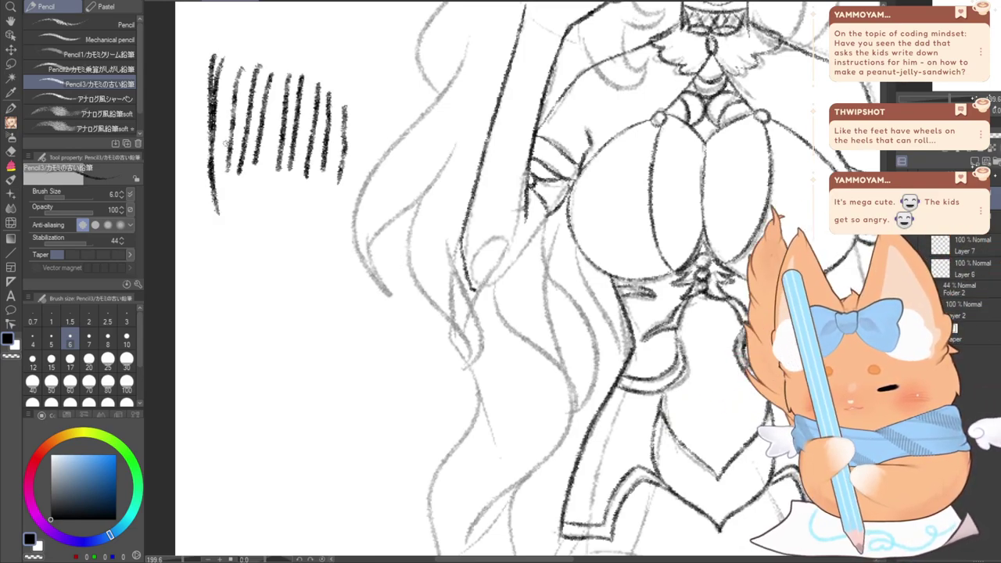
drag(225, 129, 258, 305)
drag(269, 207, 282, 340)
drag(291, 233, 310, 358)
mouse_move(384, 354)
mouse_down()
mouse_move(343, 265)
mouse_move(381, 366)
mouse_move(351, 294)
mouse_up()
key(ctrl+z)
key(ctrl+z)
key(ctrl+z)
key(ctrl+z)
key(ctrl+z)
key(ctrl+z)
key(ctrl+z)
key(ctrl+z)
key(ctrl+z)
key(ctrl+z)
key(ctrl+z)
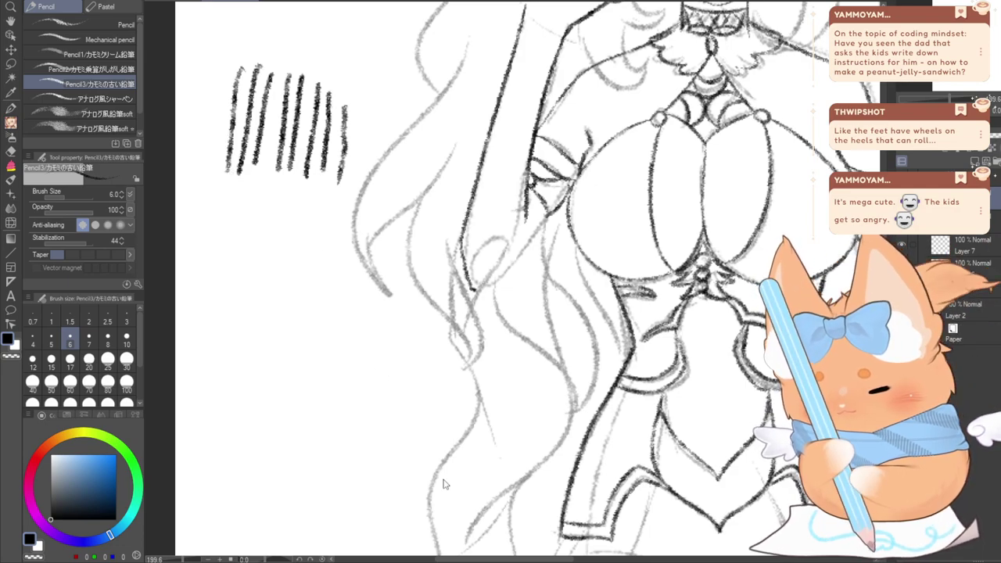
key(ctrl+z)
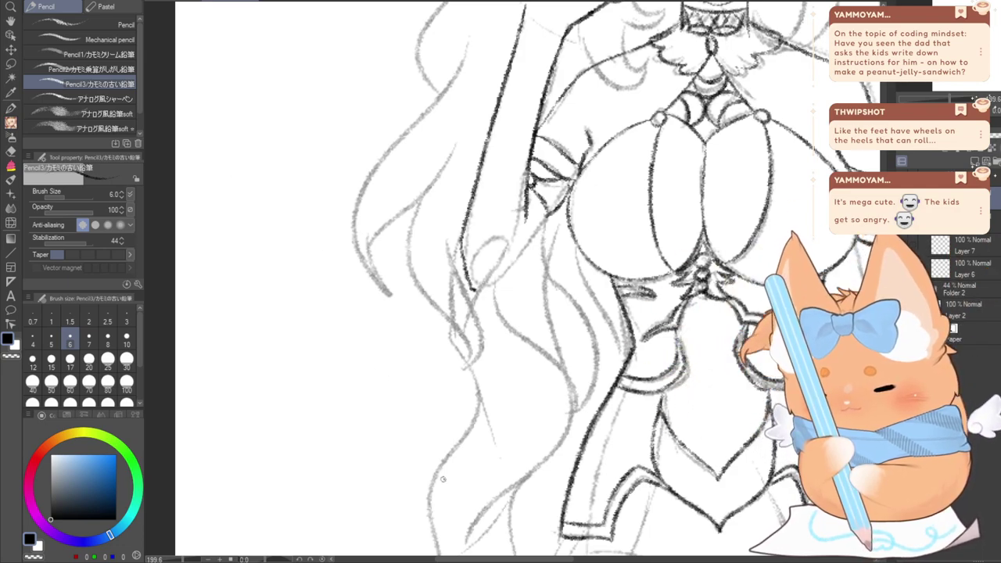
Outline the left elbow and the wavy outer edge of the long hair lock falling below it
drag(501, 313, 544, 227)
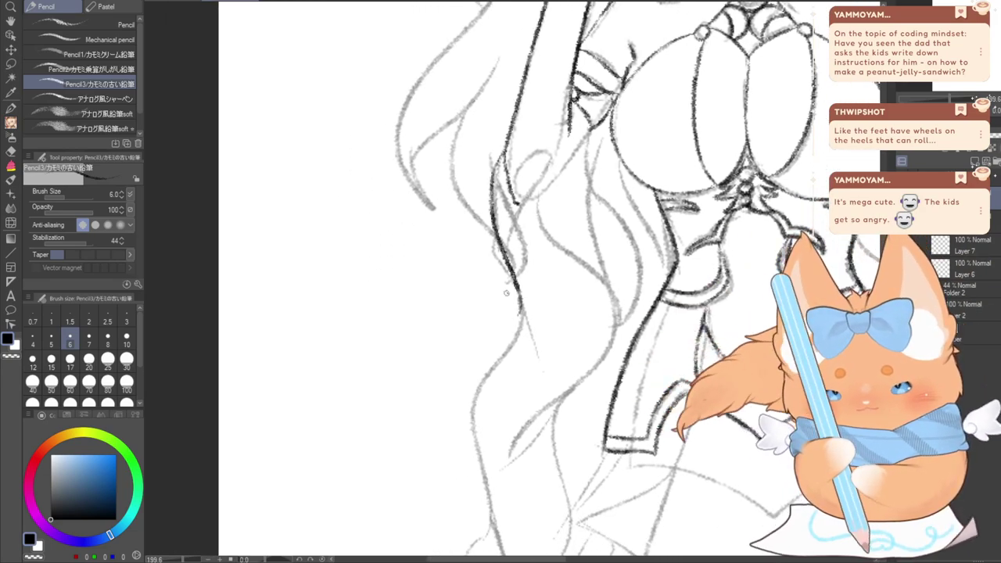
drag(497, 162, 510, 320)
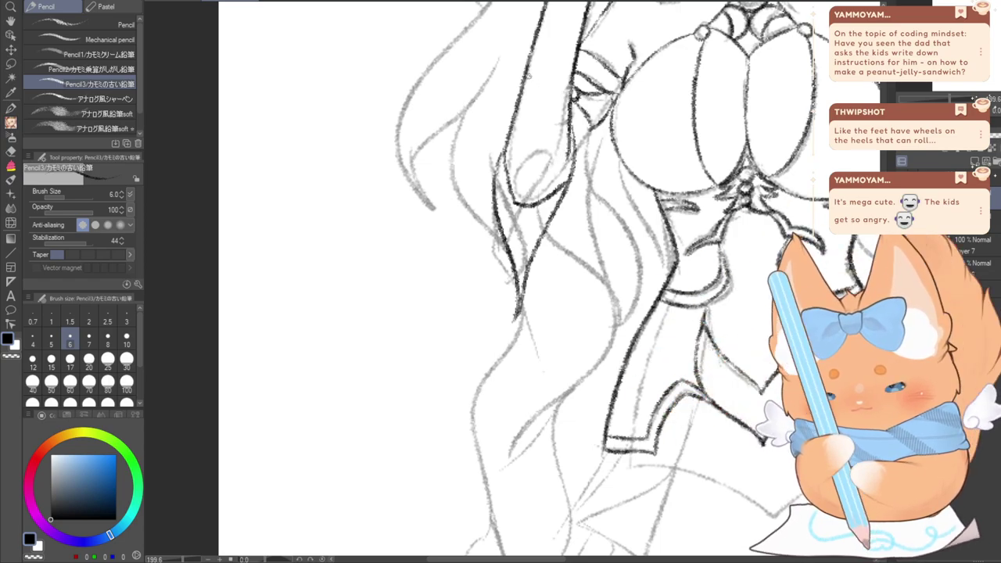
drag(665, 368, 620, 282)
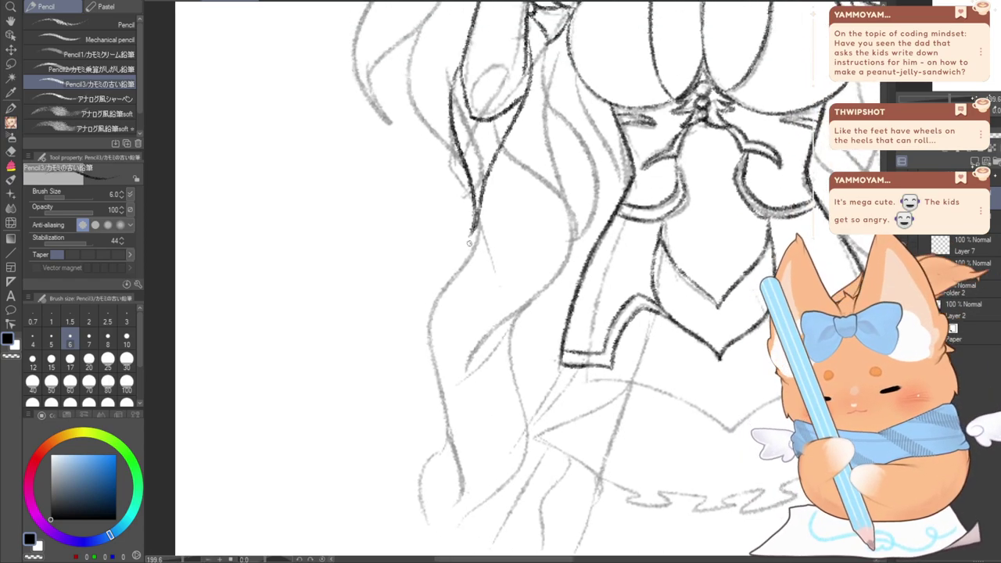
drag(462, 255, 433, 557)
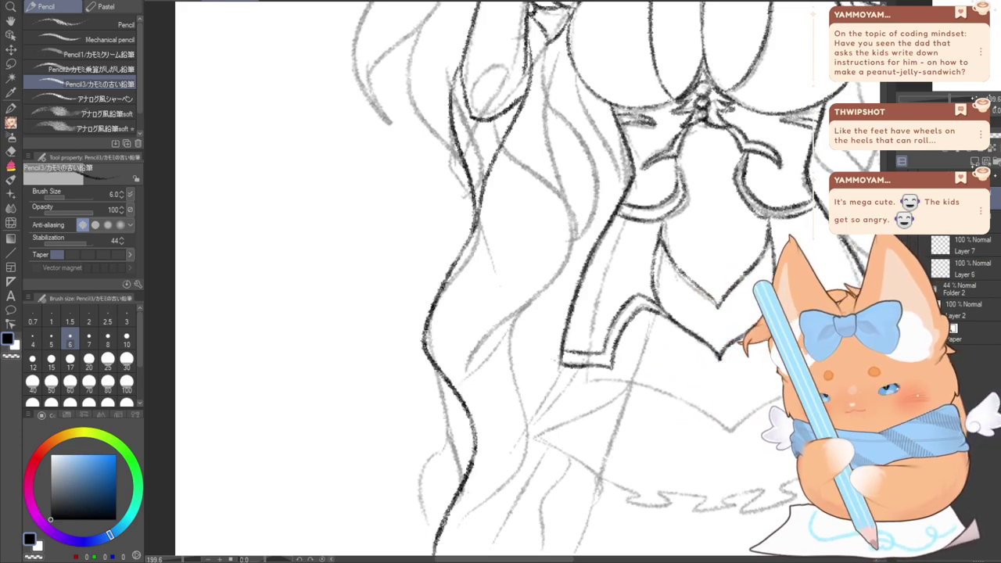
Draw the wavy inner edge of the left hair lock beside the hip and join it to the outer edge in a pointed tip
drag(625, 313, 497, 376)
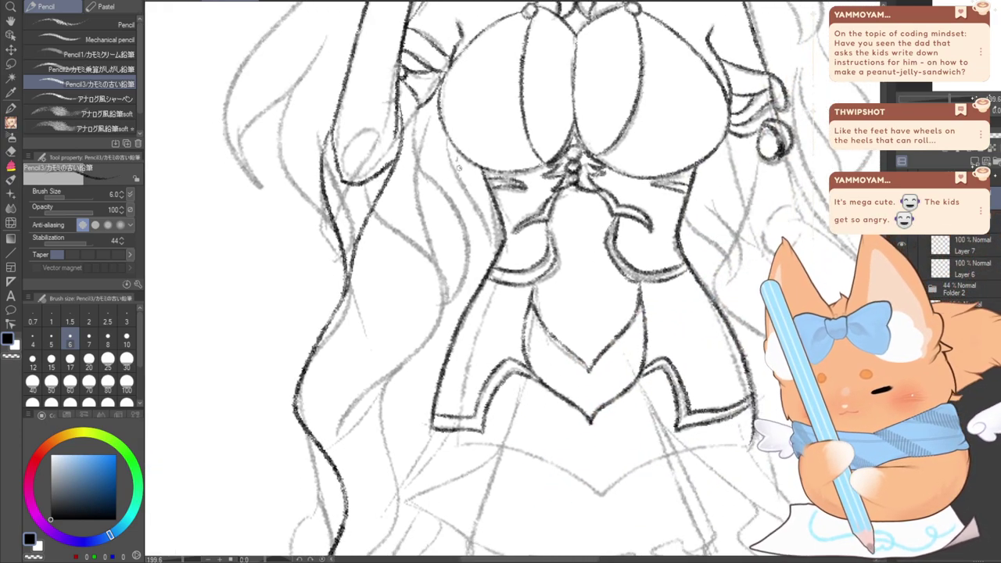
drag(459, 167, 399, 393)
key(ctrl+z)
drag(462, 155, 382, 313)
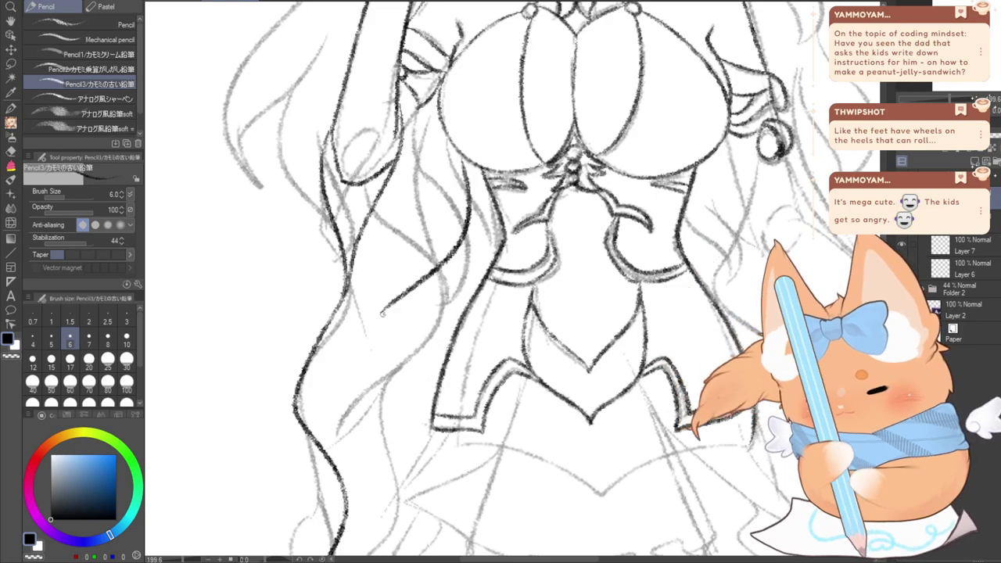
mouse_move(456, 265)
mouse_down()
mouse_move(406, 386)
mouse_move(393, 504)
mouse_move(442, 220)
mouse_move(337, 420)
mouse_move(342, 465)
mouse_up()
drag(350, 349, 342, 470)
key(ctrl+z)
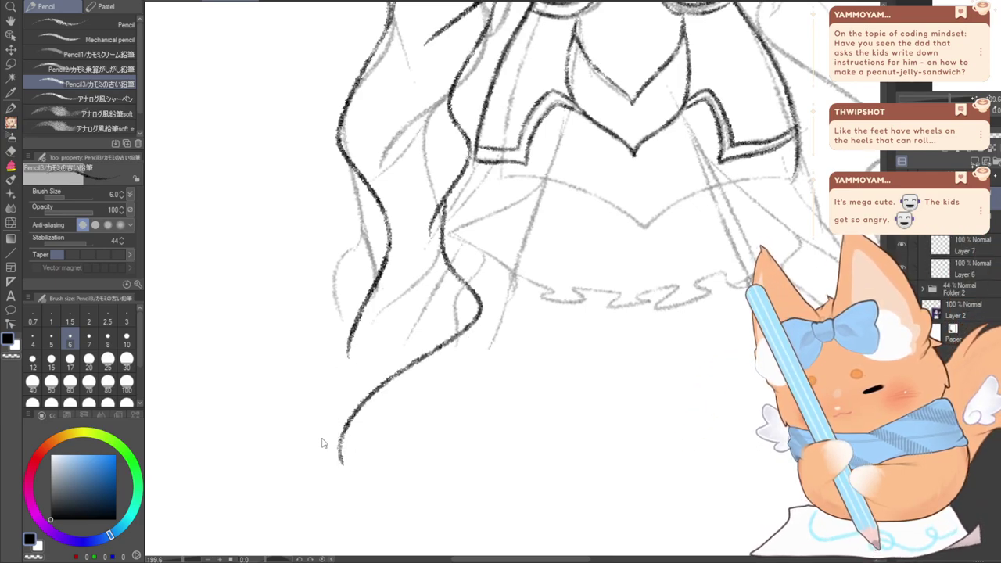
drag(333, 374, 342, 346)
key(ctrl+z)
drag(339, 461, 349, 336)
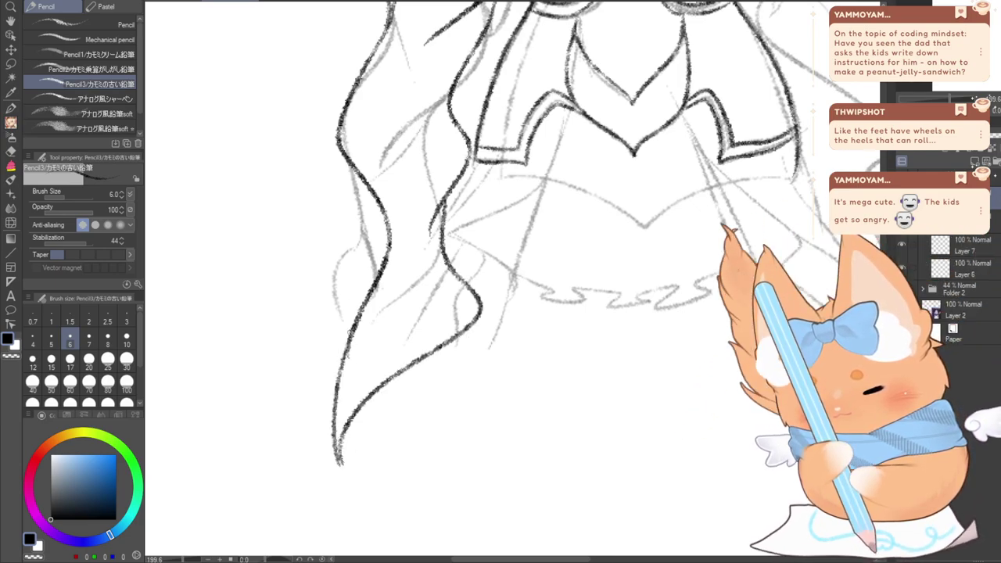
Extend the left hair downward with a second curved, pointed lock below the first tip, redoing its side curves
drag(403, 377, 409, 467)
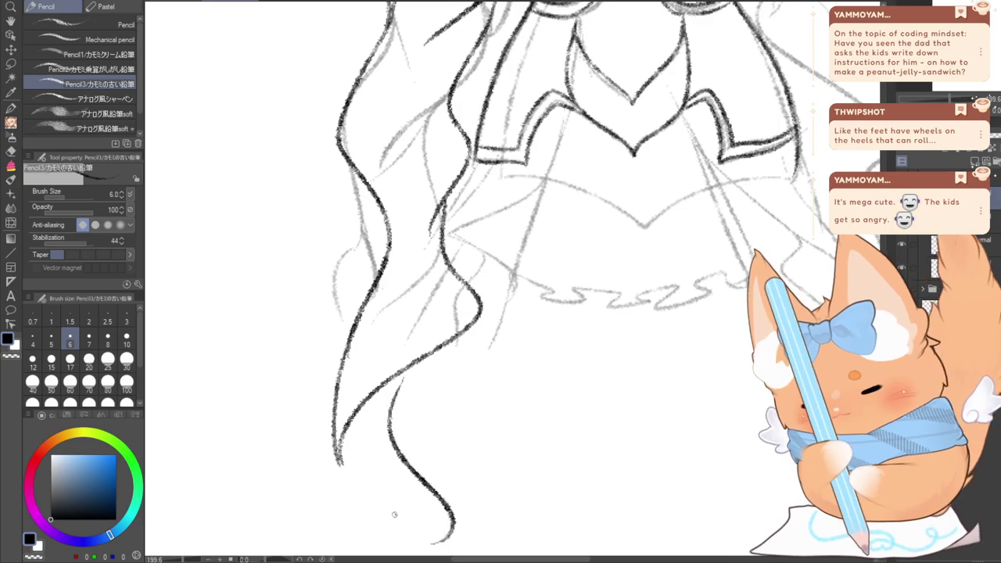
drag(449, 501, 409, 195)
key(ctrl+z)
mouse_move(379, 227)
mouse_down()
mouse_move(359, 407)
mouse_move(385, 321)
mouse_move(424, 327)
mouse_move(405, 428)
mouse_move(431, 424)
mouse_move(482, 306)
mouse_move(434, 152)
mouse_move(449, 119)
mouse_up()
key(ctrl+z)
key(ctrl+z)
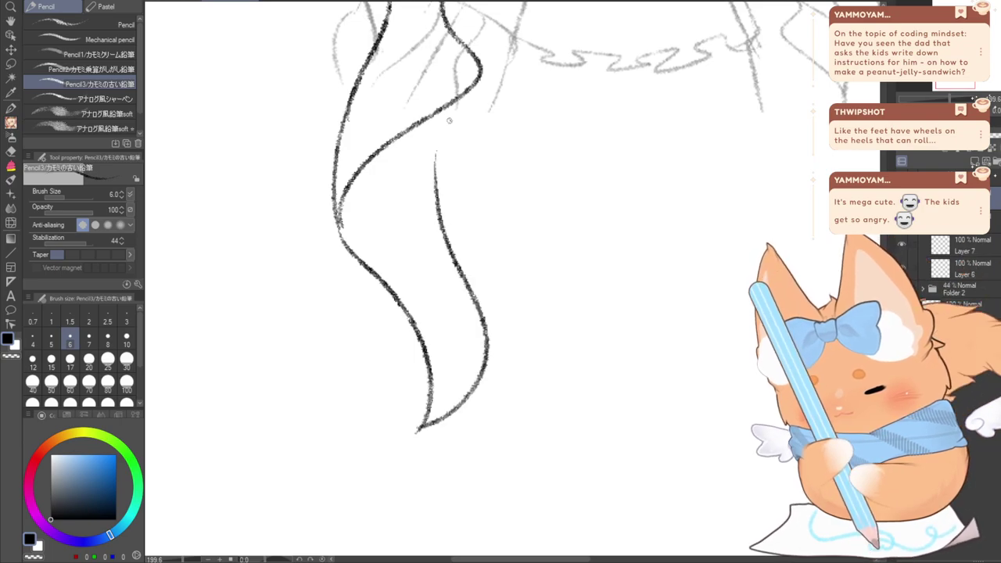
drag(446, 156, 209, 415)
mouse_move(222, 287)
mouse_down()
mouse_move(216, 255)
mouse_move(230, 180)
mouse_move(489, 94)
mouse_move(477, 526)
mouse_up()
Draw the right arm's outer line from the armband bead to the wrist and the short hair edge crossing the forearm
drag(626, 328, 301, 209)
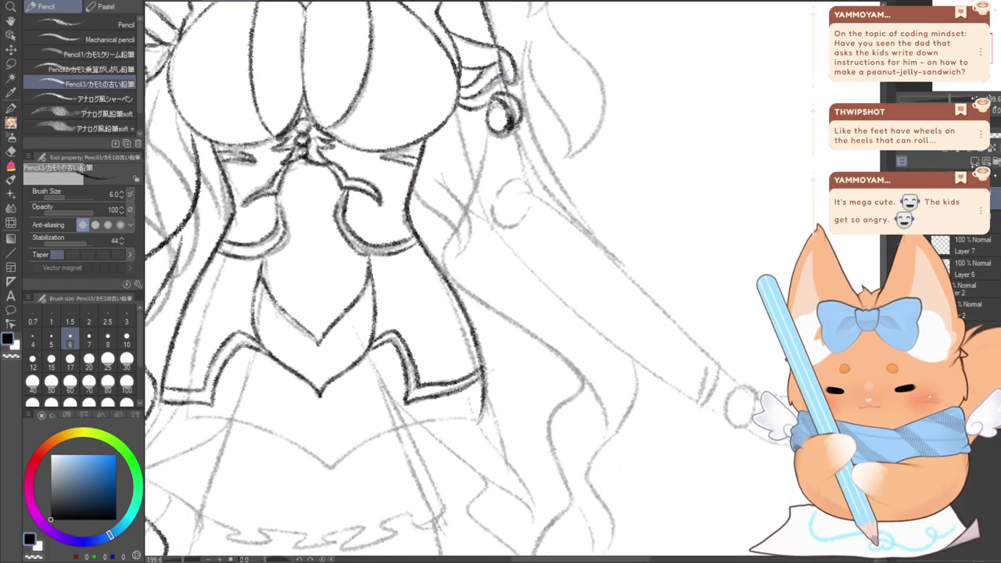
mouse_move(575, 212)
mouse_down()
mouse_move(623, 263)
mouse_move(632, 366)
mouse_up()
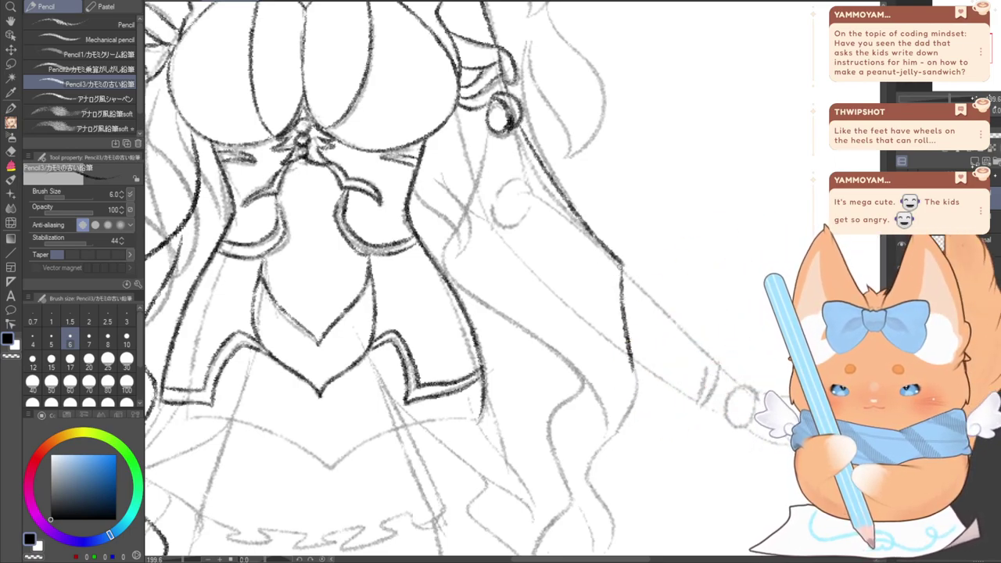
drag(624, 272, 685, 336)
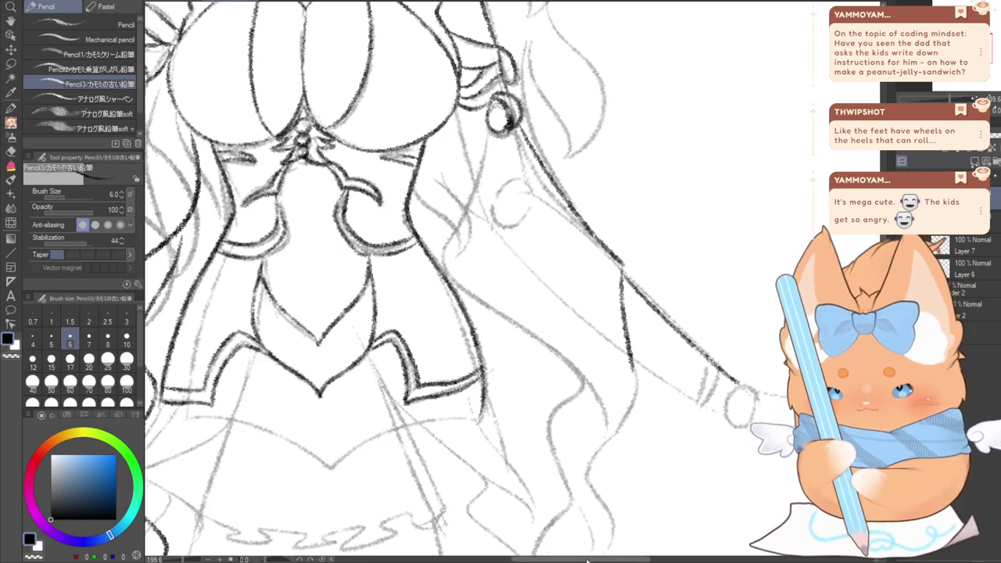
Outline the outstretched right hand with its long finger, thumb and lower palm, redoing the thumb
drag(583, 558, 611, 558)
mouse_move(586, 380)
mouse_down()
mouse_move(714, 399)
mouse_move(628, 422)
mouse_up()
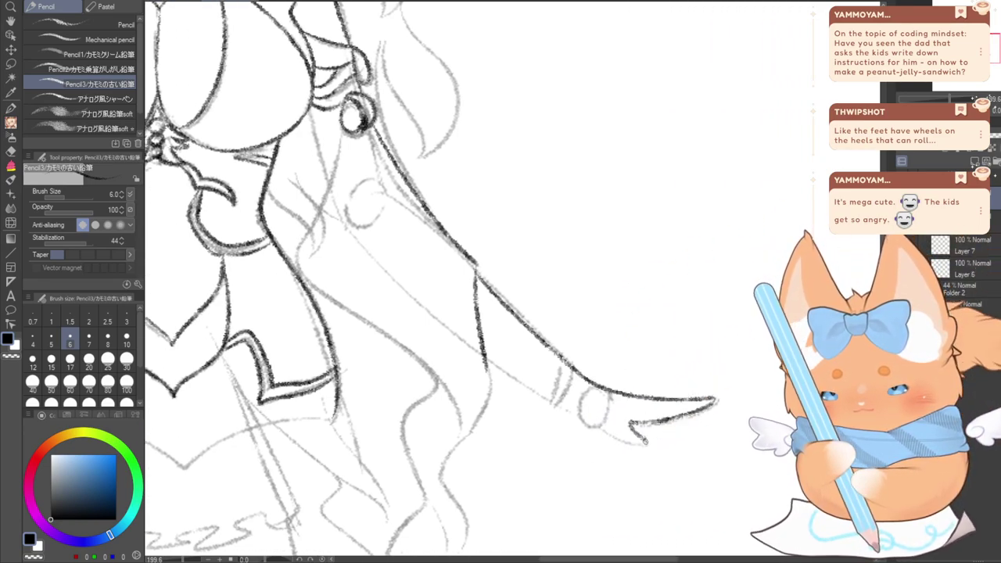
key(ctrl+z)
mouse_move(600, 427)
mouse_down()
mouse_move(651, 446)
mouse_move(627, 431)
mouse_move(691, 389)
mouse_up()
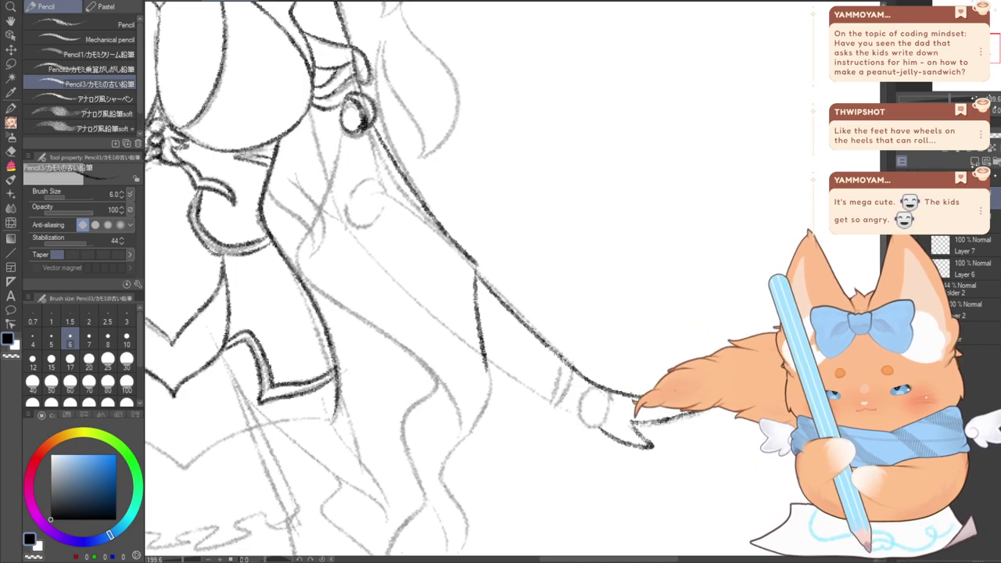
key(ctrl+z)
drag(652, 398, 687, 384)
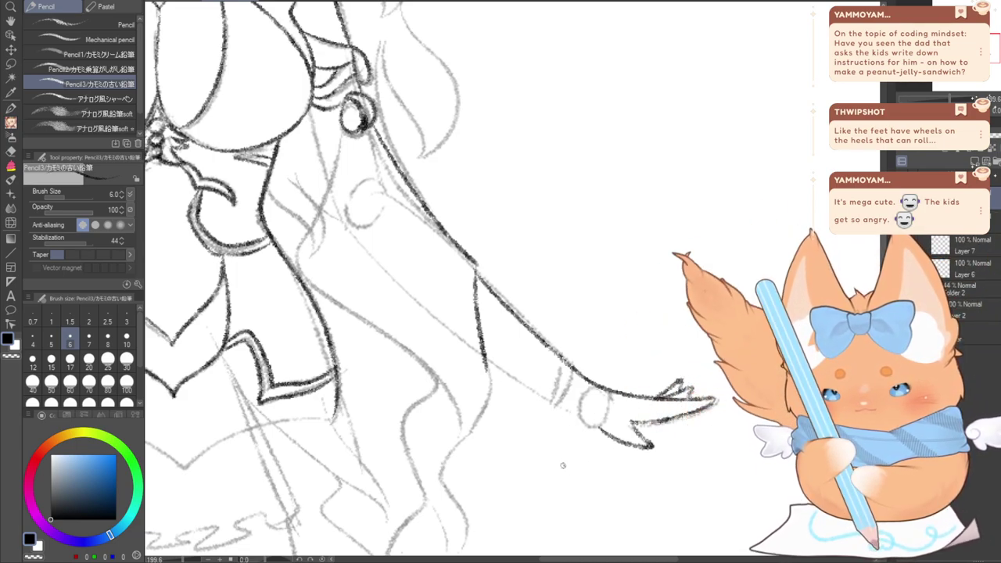
Redraw the right hand's raised fingers smaller and add the forearm's underside with a double-lined band at the wrist
key(ctrl+z)
key(ctrl+z)
mouse_move(678, 398)
mouse_down()
mouse_move(706, 386)
mouse_move(694, 399)
mouse_move(675, 391)
mouse_move(697, 395)
mouse_move(693, 387)
mouse_up()
key(ctrl+z)
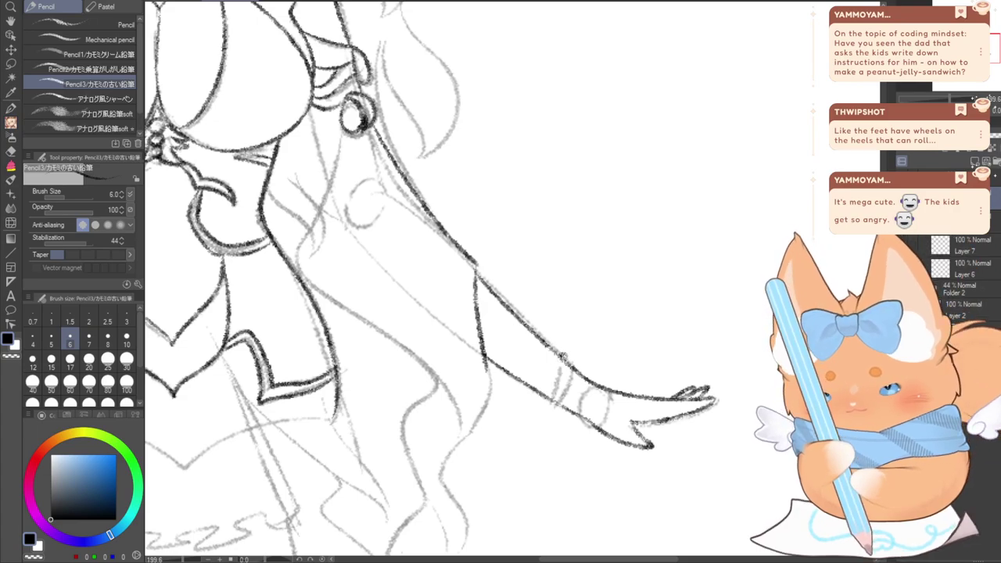
mouse_move(564, 356)
mouse_down()
mouse_move(572, 376)
mouse_move(556, 411)
mouse_move(603, 358)
mouse_up()
Draw the long wavy inner edge of the right hair lock from the waist to well below the skirt
drag(438, 375, 512, 367)
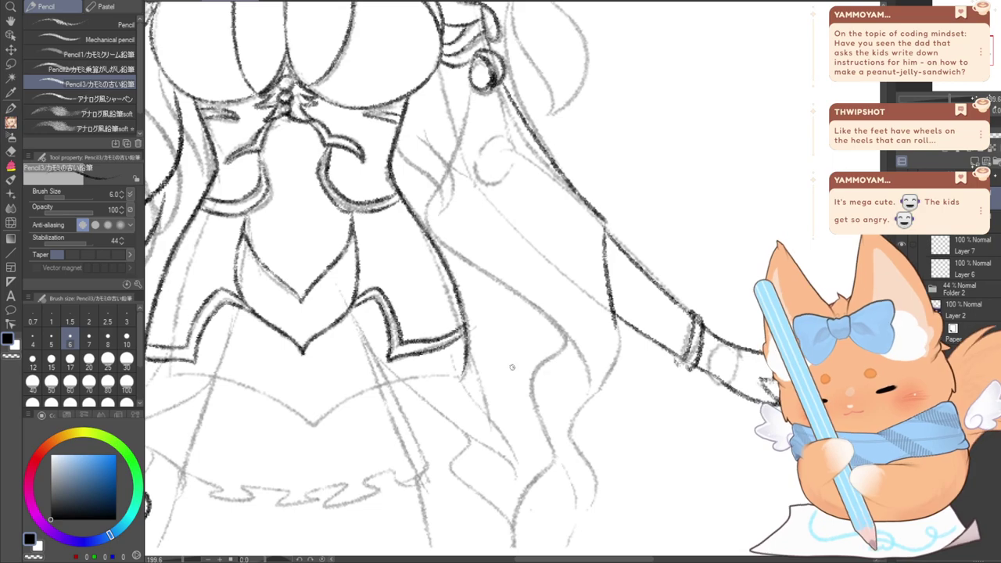
drag(438, 351, 462, 188)
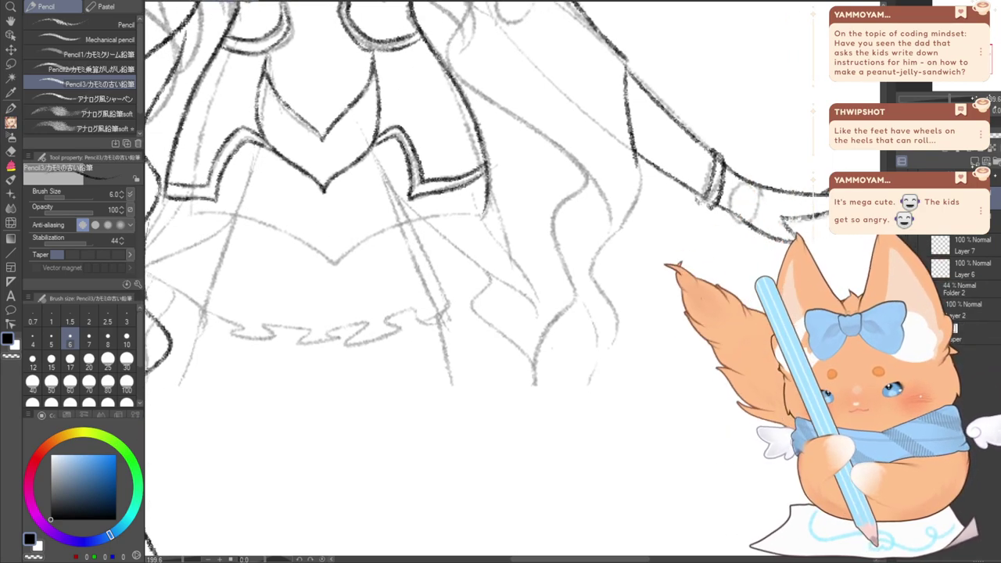
mouse_move(430, 44)
mouse_down()
mouse_move(527, 117)
mouse_move(531, 231)
mouse_up()
mouse_move(519, 271)
mouse_down()
mouse_move(582, 458)
mouse_move(570, 538)
mouse_up()
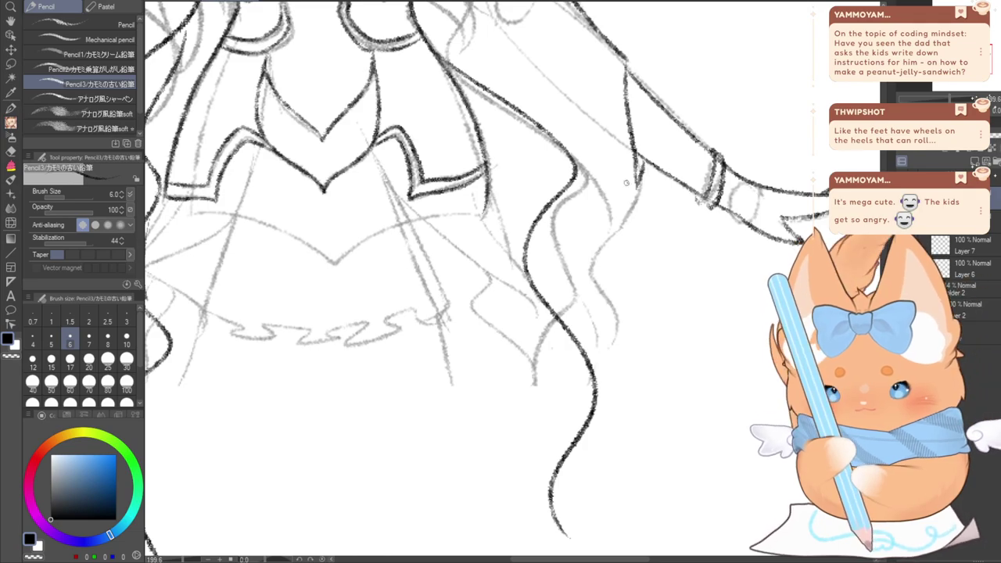
Draw the outer edge of the right hair lock from the forearm downward, redoing its lower curve to bend inward
key(ctrl+z)
drag(636, 149, 635, 234)
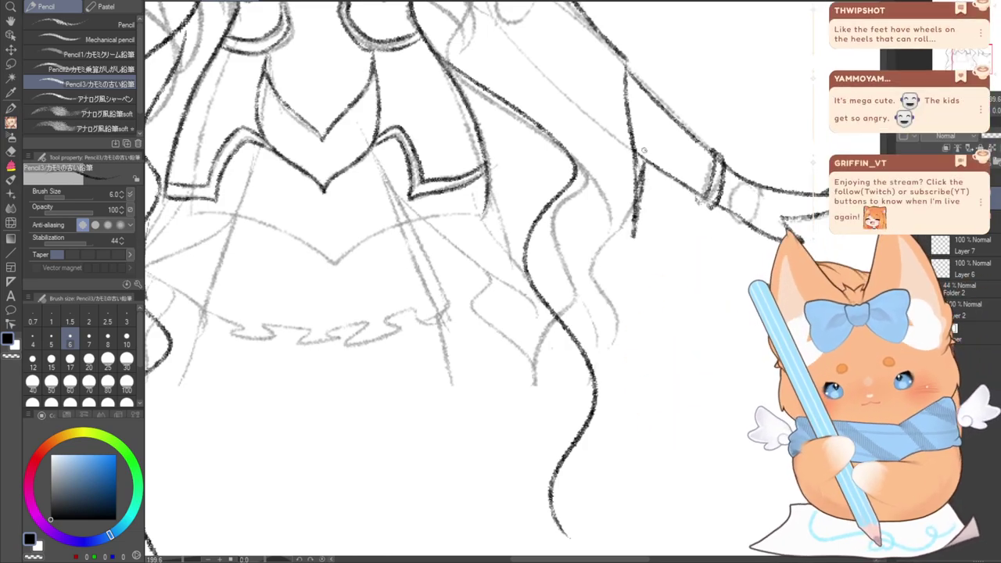
drag(964, 60, 963, 67)
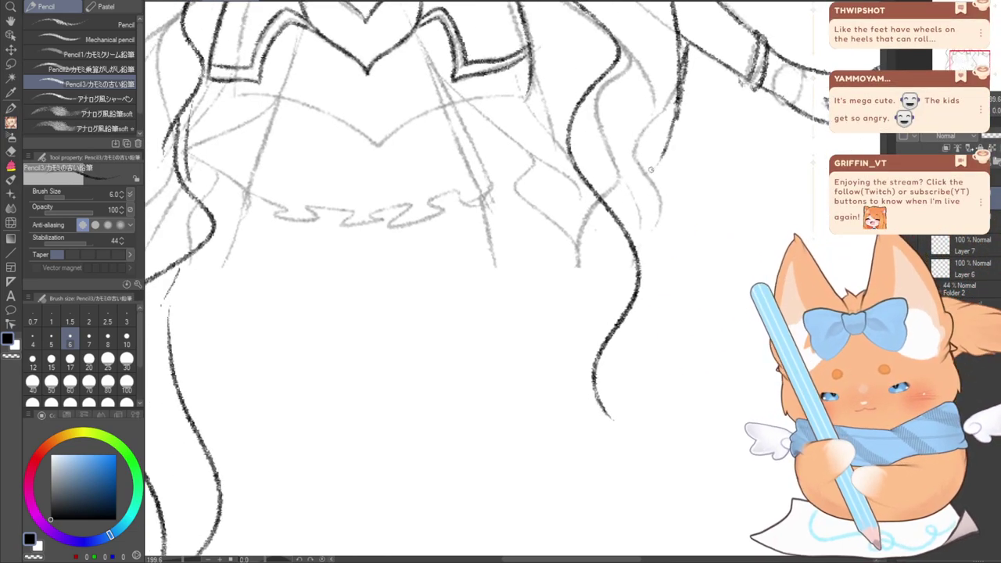
mouse_move(665, 161)
mouse_down()
mouse_move(729, 269)
mouse_move(659, 430)
mouse_up()
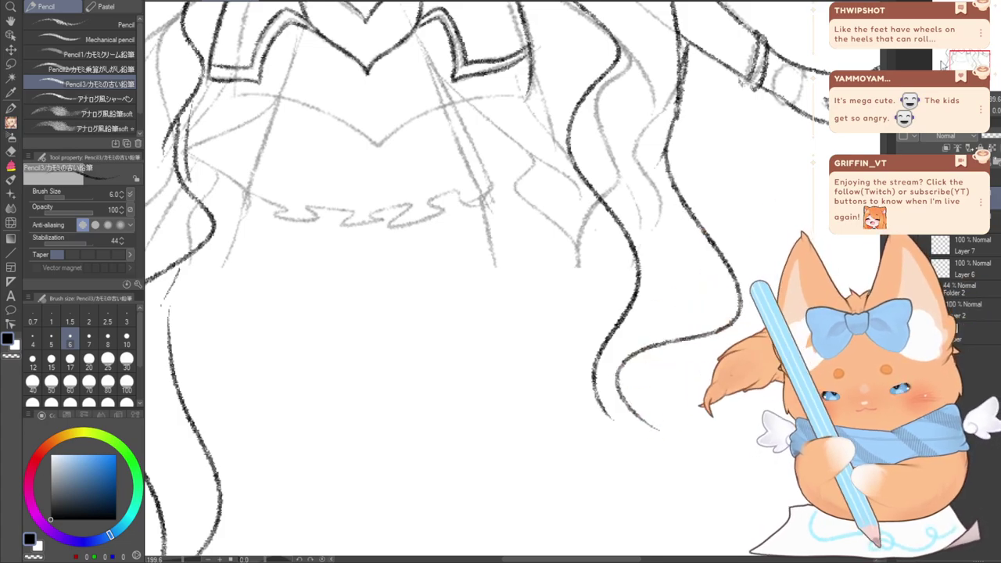
drag(958, 56, 968, 69)
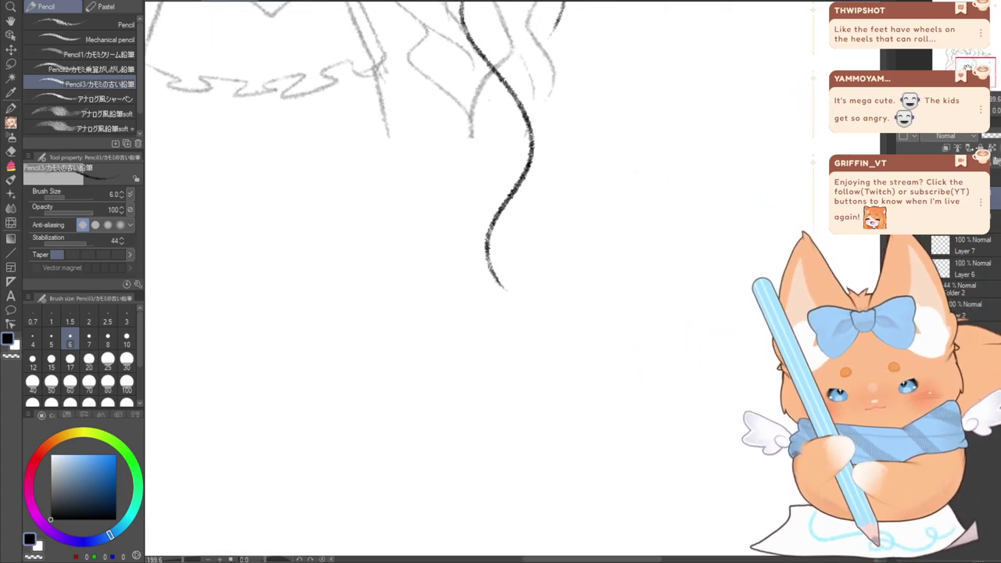
mouse_move(564, 9)
mouse_down()
mouse_move(649, 217)
mouse_move(565, 272)
mouse_up()
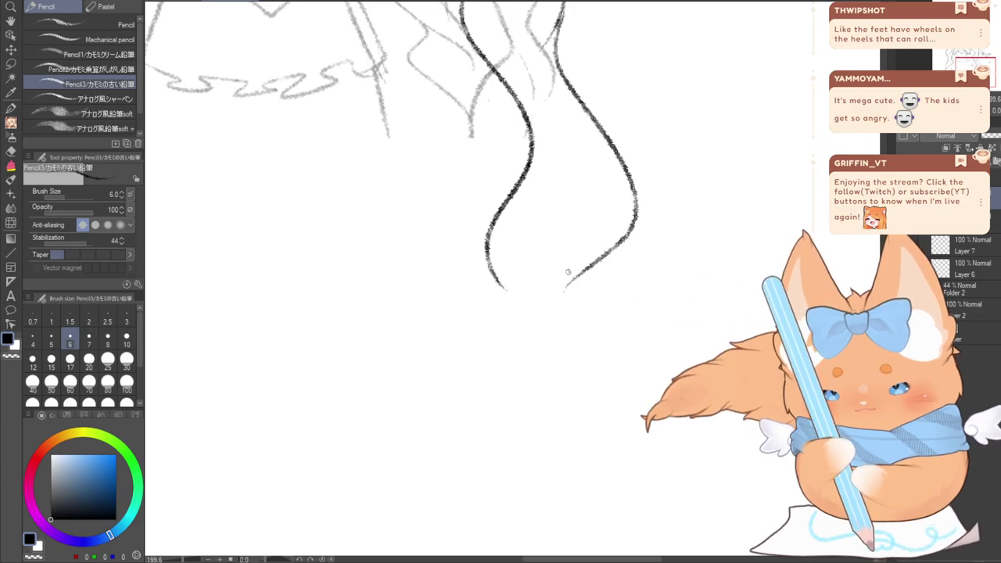
Extend the right hair lock into a curling pointed tip, closing its outer side and adding a small inner strand
mouse_move(489, 266)
mouse_down()
mouse_move(505, 513)
mouse_move(533, 540)
mouse_up()
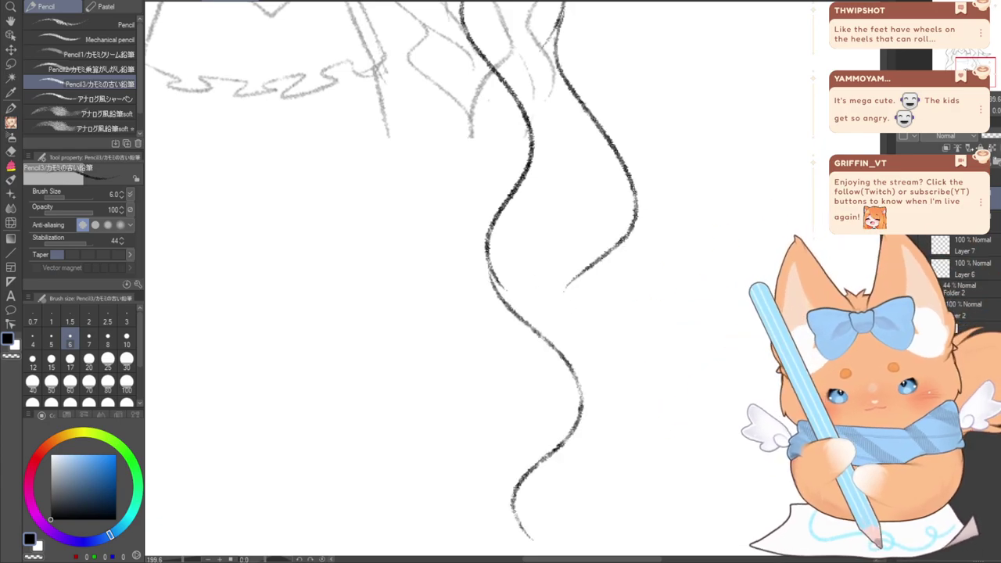
drag(536, 484, 525, 410)
mouse_move(601, 380)
mouse_down()
mouse_move(594, 322)
mouse_move(562, 292)
mouse_up()
drag(511, 403, 496, 228)
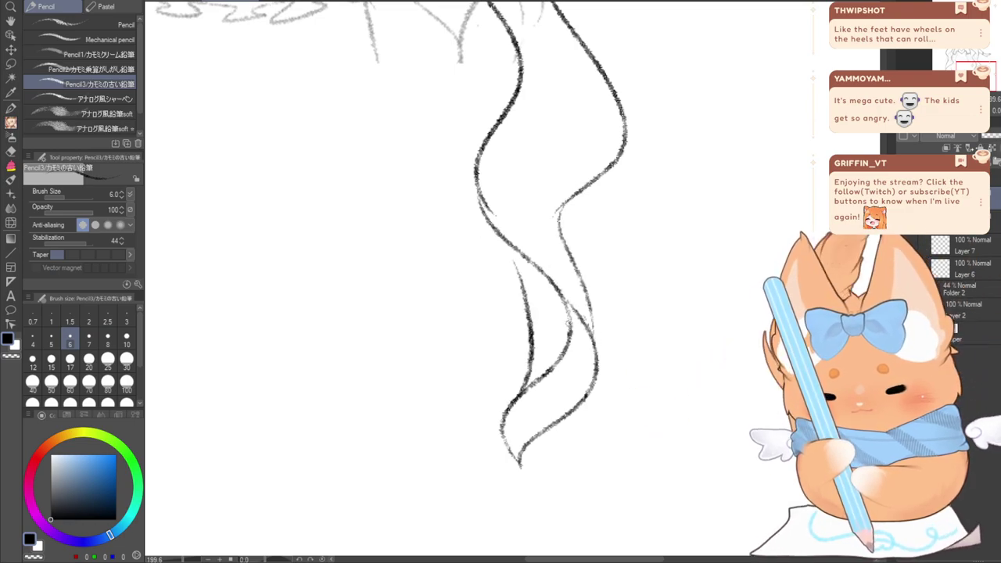
Erase the crossing segment on the right hair lock's outer side and the curved inner strand near its tip
click(11, 152)
drag(572, 303, 590, 344)
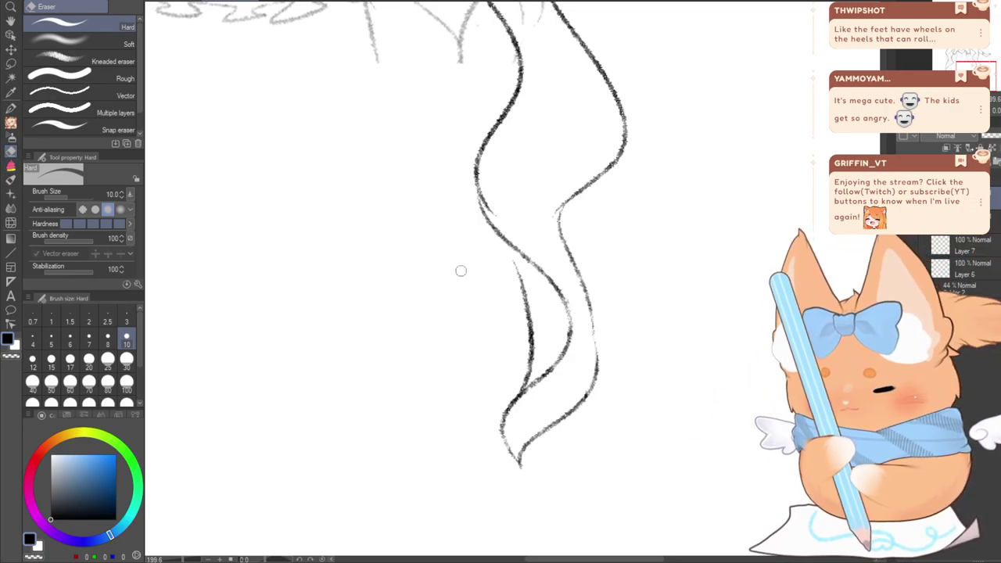
mouse_move(570, 305)
mouse_down()
mouse_move(568, 355)
mouse_move(545, 373)
mouse_up()
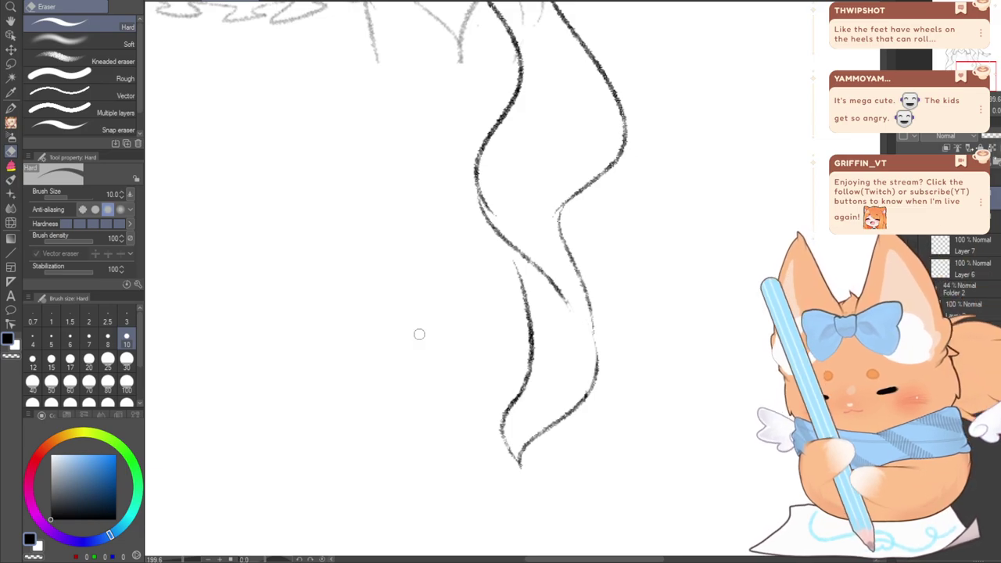
click(10, 145)
Display the upper hair layer's lines in blue to distinguish them from the rest of the sketch
scroll(420, 273, down, 3)
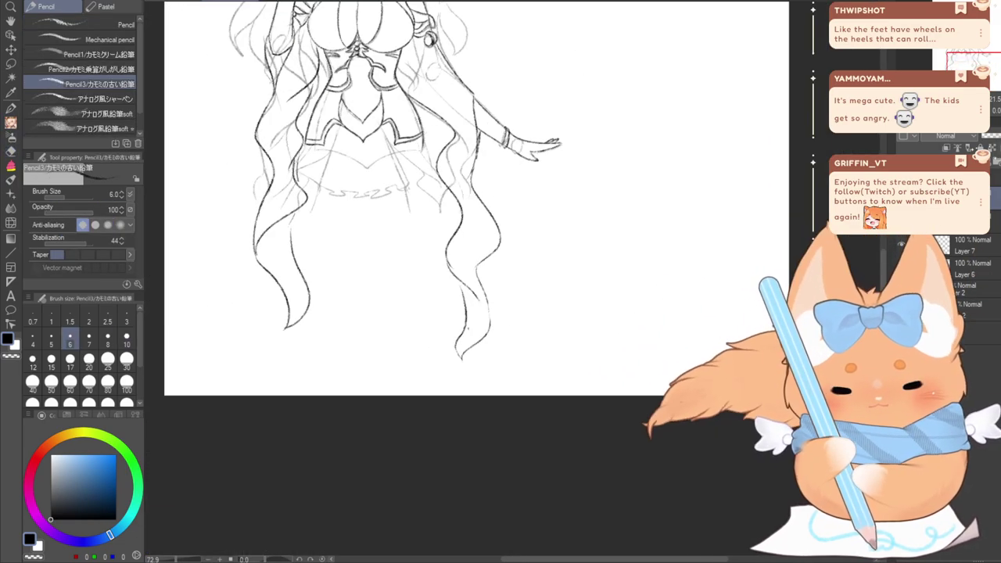
mouse_move(963, 76)
mouse_down()
mouse_move(940, 58)
mouse_move(950, 63)
mouse_up()
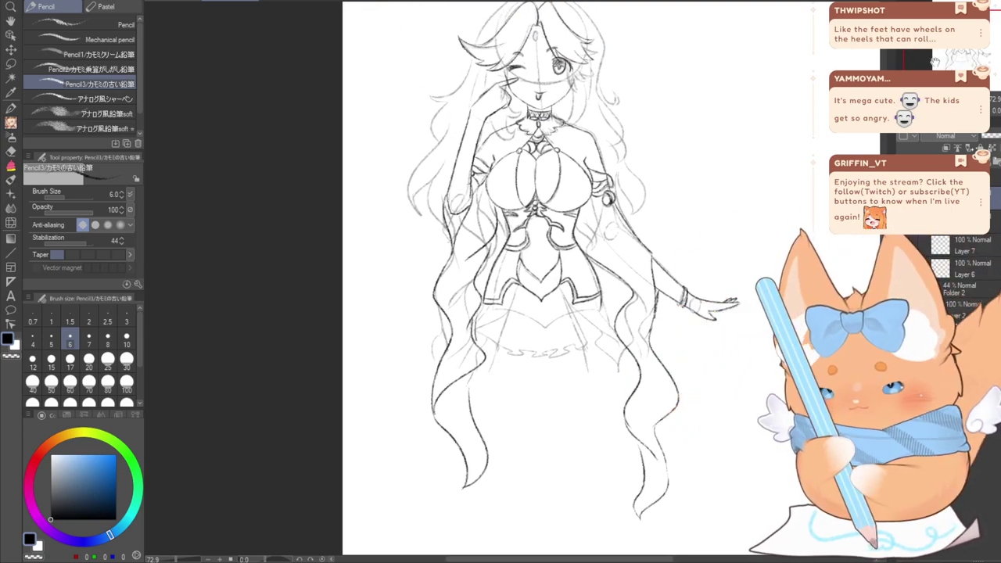
drag(935, 62, 933, 51)
scroll(934, 61, up, 1)
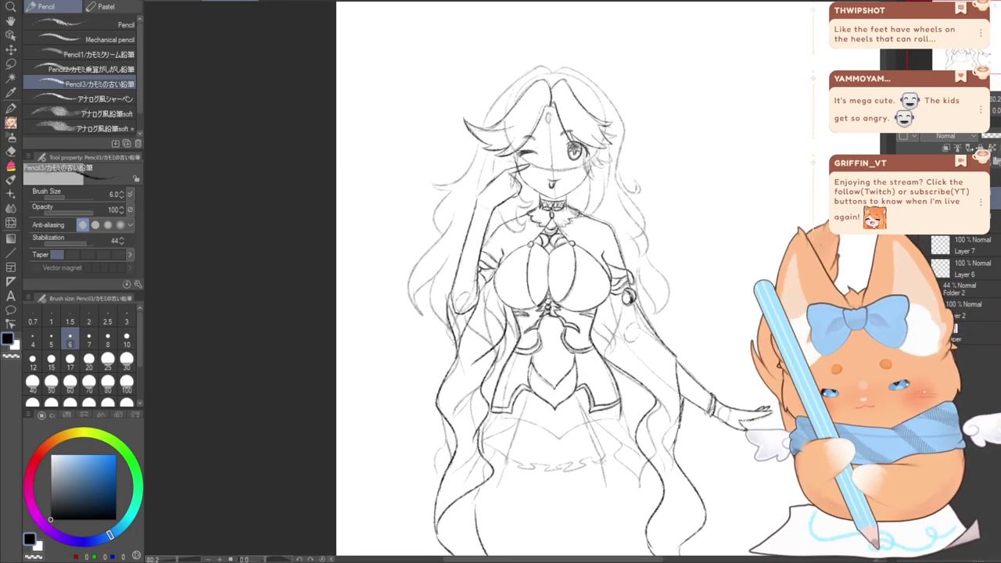
click(904, 221)
click(970, 221)
key(ctrl+b)
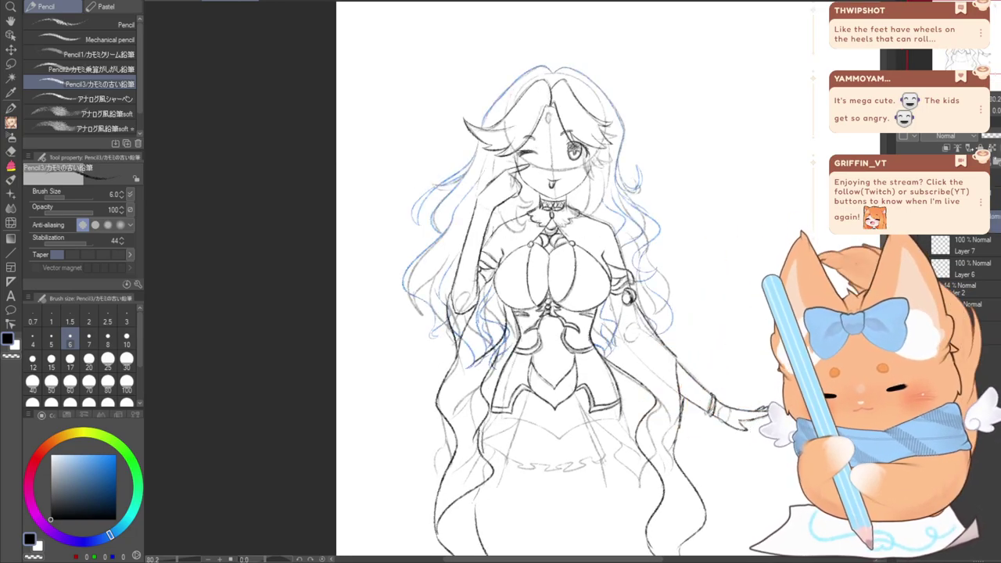
Erase the blue hair strands overlapping the waist and raised arm with the Hard eraser at size 30
click(14, 152)
drag(942, 60, 936, 65)
scroll(936, 61, up, 7)
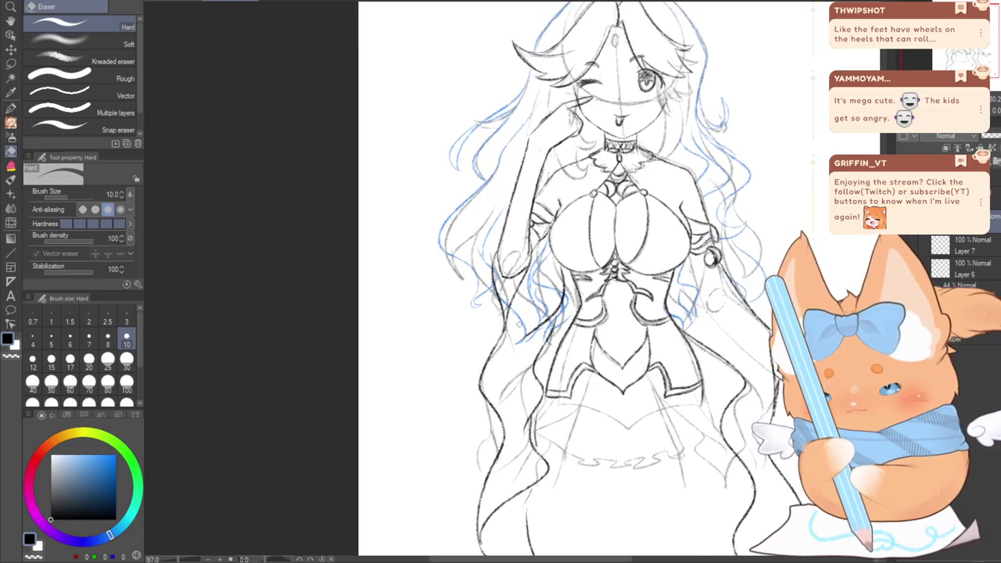
click(126, 359)
mouse_move(538, 275)
mouse_down()
mouse_move(577, 236)
mouse_move(557, 294)
mouse_move(565, 242)
mouse_move(561, 304)
mouse_up()
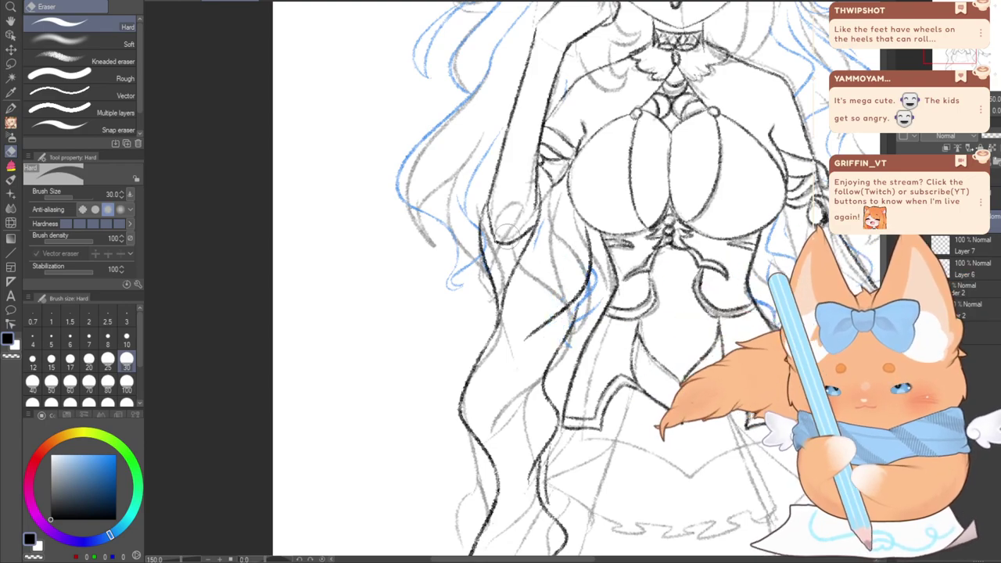
drag(546, 559, 572, 558)
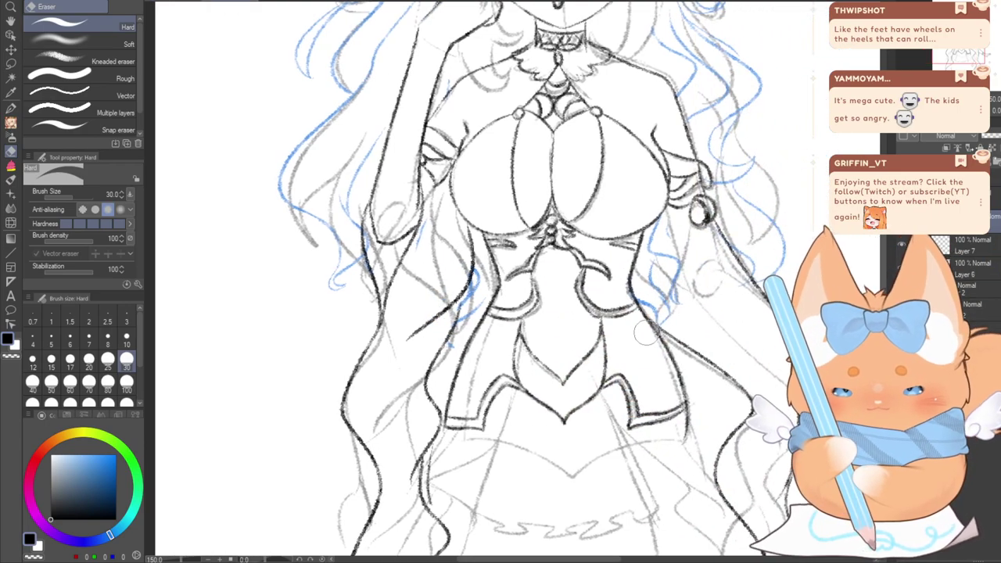
mouse_move(661, 317)
mouse_down()
mouse_move(637, 229)
mouse_move(655, 209)
mouse_move(641, 296)
mouse_move(646, 251)
mouse_move(650, 319)
mouse_move(653, 259)
mouse_move(663, 334)
mouse_move(667, 253)
mouse_up()
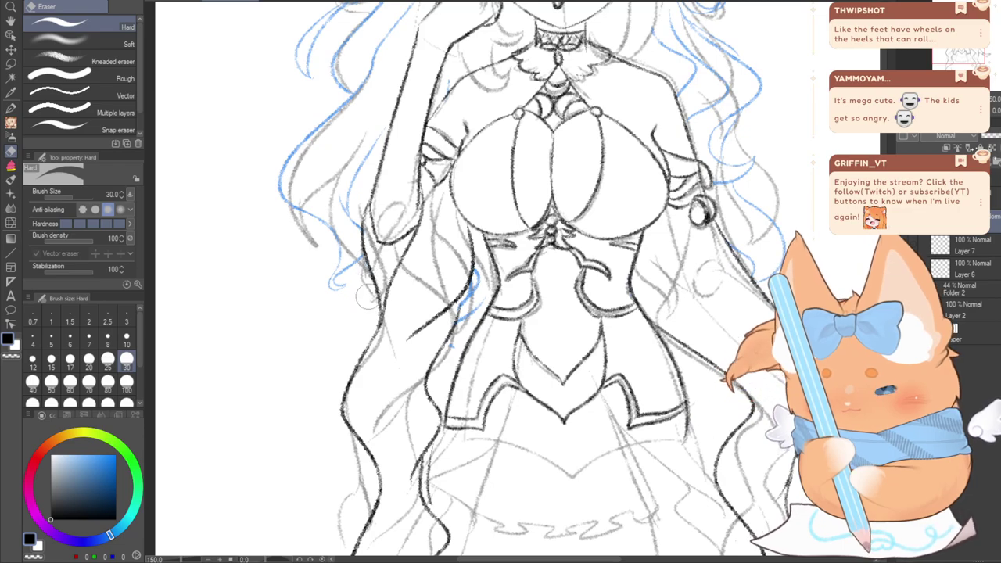
scroll(376, 312, down, 3)
scroll(399, 345, down, 1)
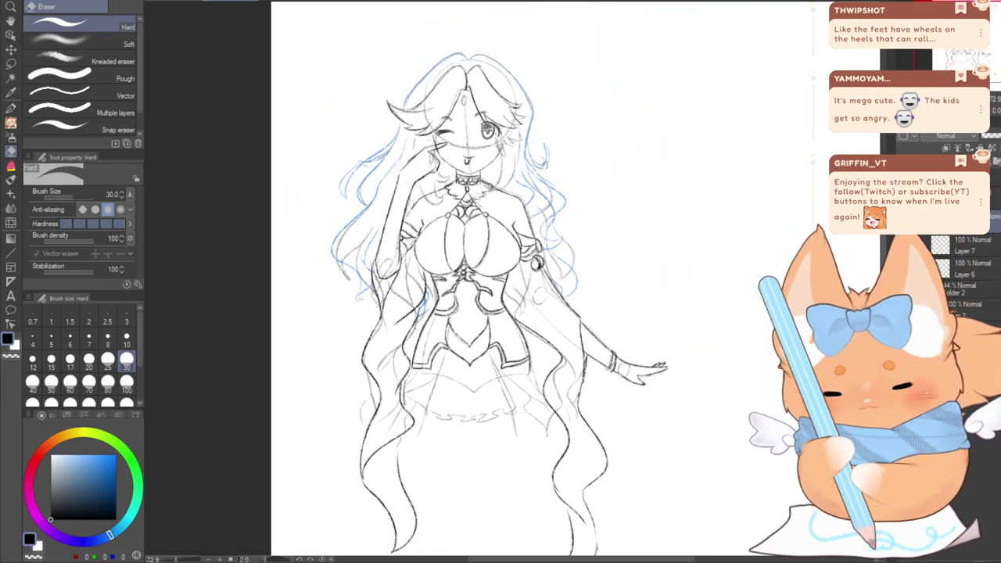
Return the hair lines to their dark colour and lower the opacity of Folder 2 to 24%
key(ctrl+b)
click(977, 289)
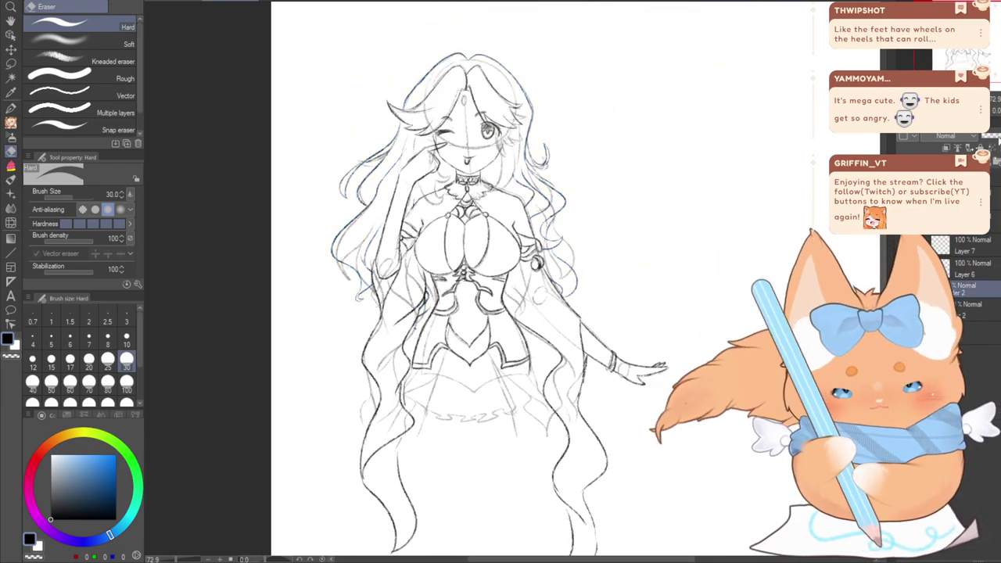
click(994, 136)
key(p)
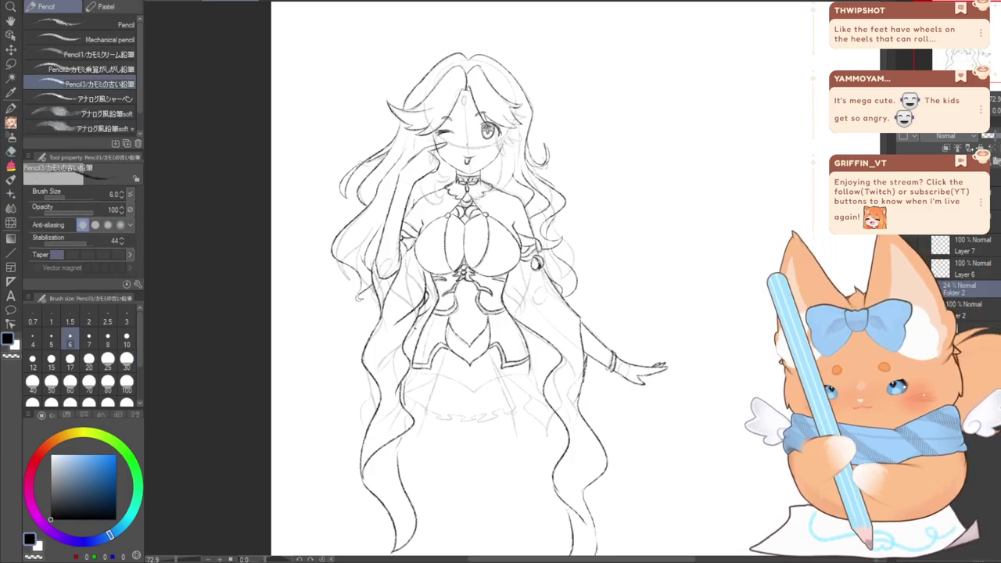
Outline the oval forehead gem in dark pencil and add small dot ornaments on both sides of it
click(901, 243)
click(901, 244)
scroll(463, 100, up, 10)
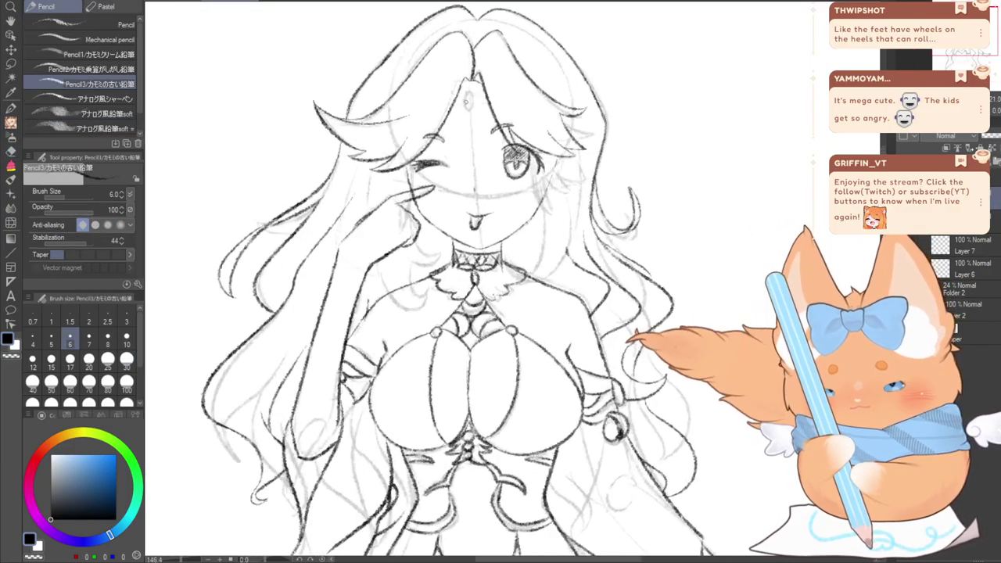
mouse_move(480, 103)
mouse_down()
mouse_move(459, 130)
mouse_move(474, 83)
mouse_up()
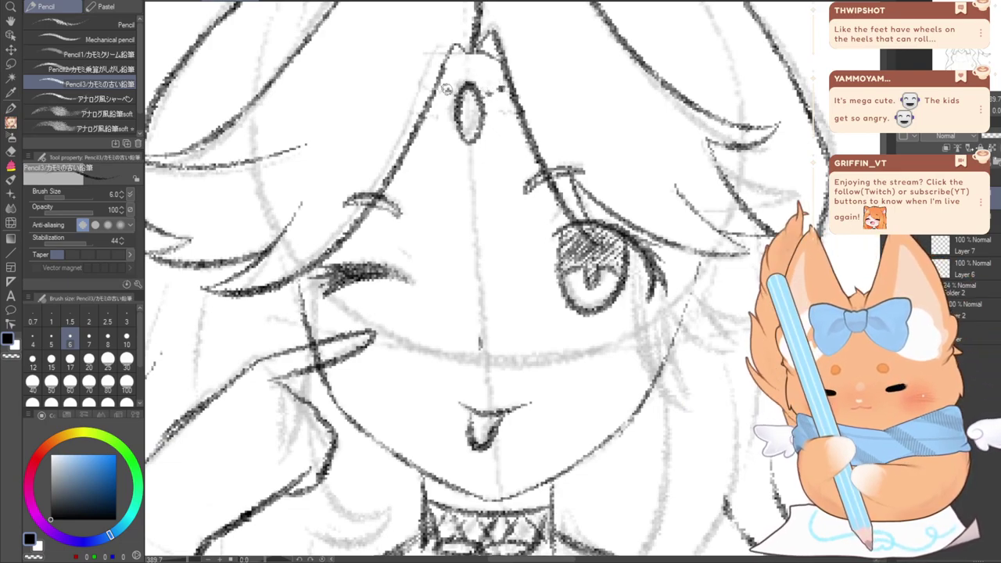
drag(449, 115, 426, 115)
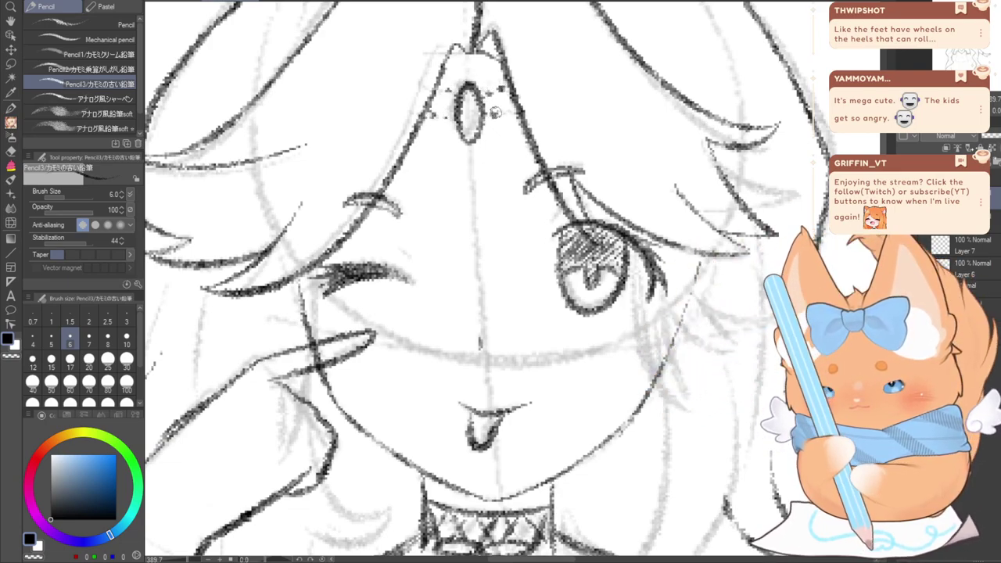
drag(495, 113, 505, 95)
scroll(499, 102, down, 8)
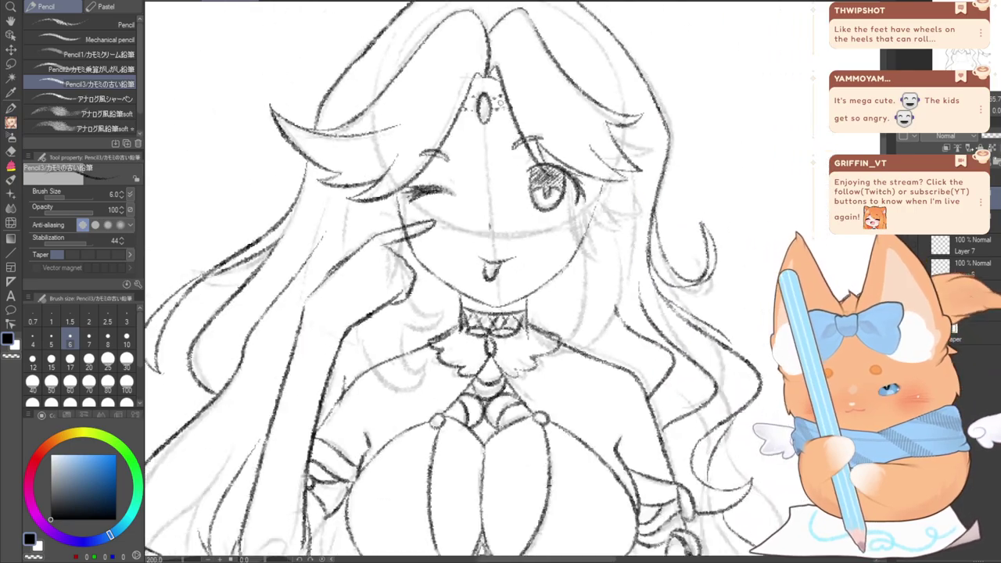
Draw a row of short diagonal blush lines on the cheek beneath the open eye
scroll(535, 213, up, 7)
scroll(535, 213, up, 1)
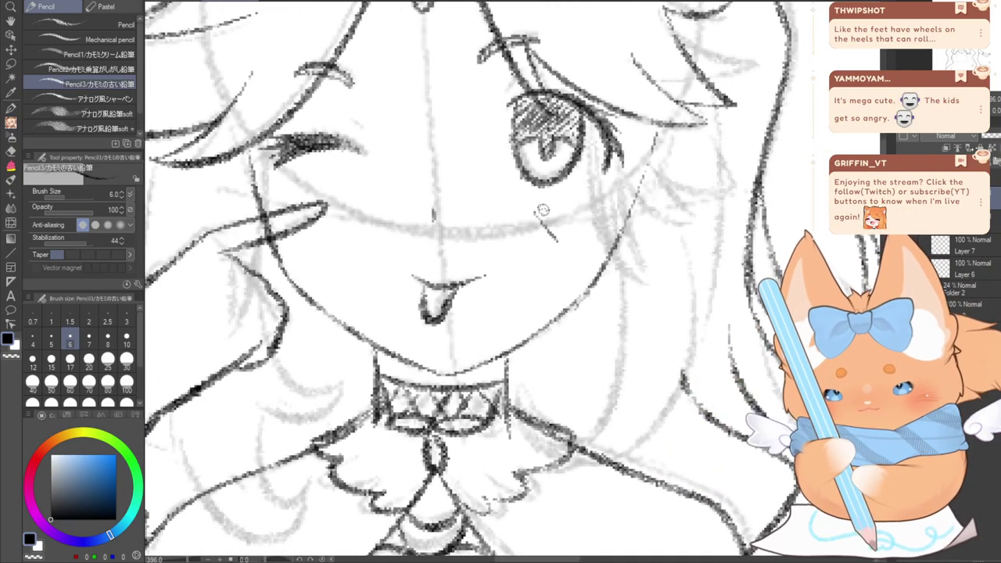
drag(570, 230, 576, 240)
drag(572, 212, 591, 239)
drag(522, 215, 541, 243)
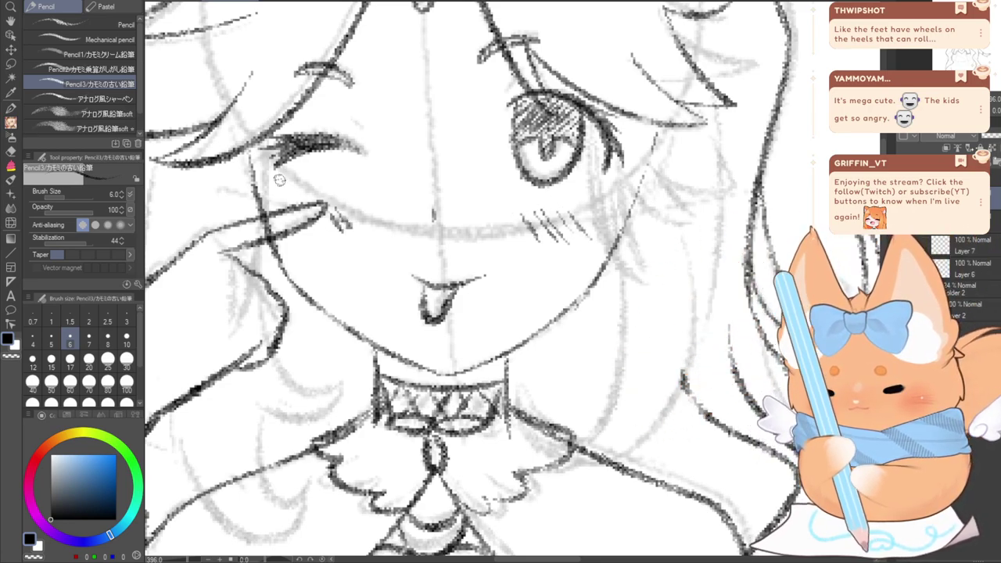
Add matching blush lines beneath the winking eye and erase their overlap with the fingertip using a size 10 eraser
key(ctrl+z)
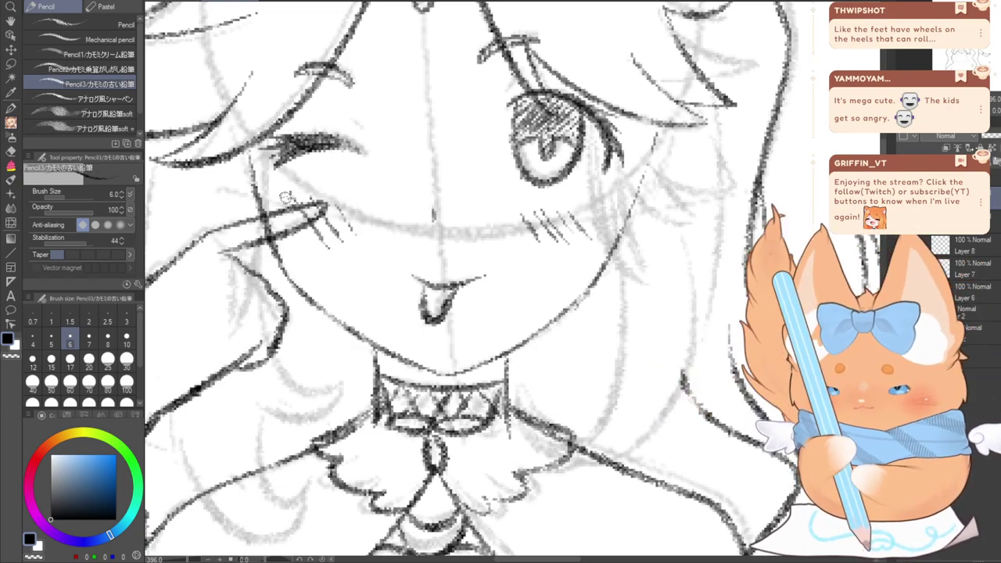
key(e)
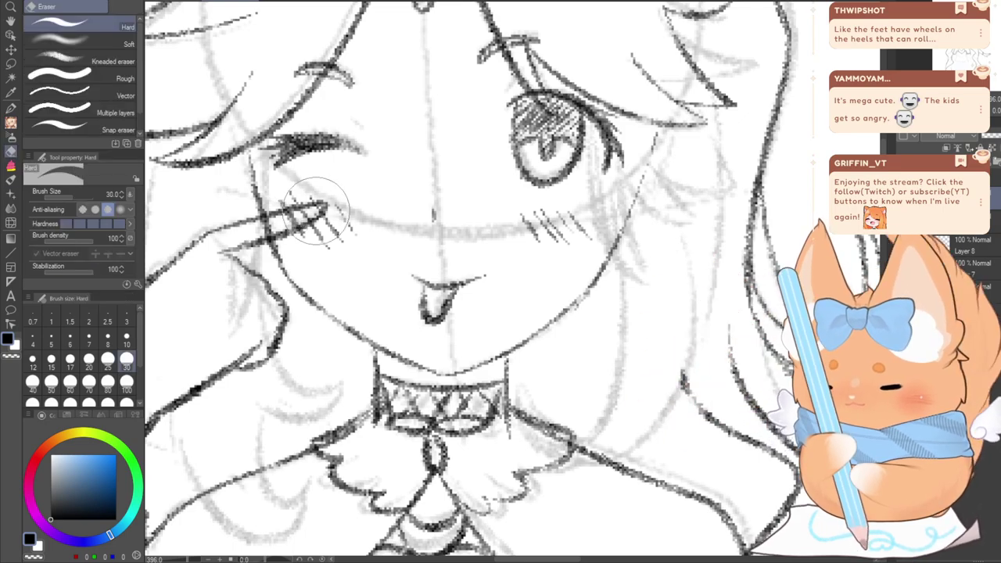
click(126, 336)
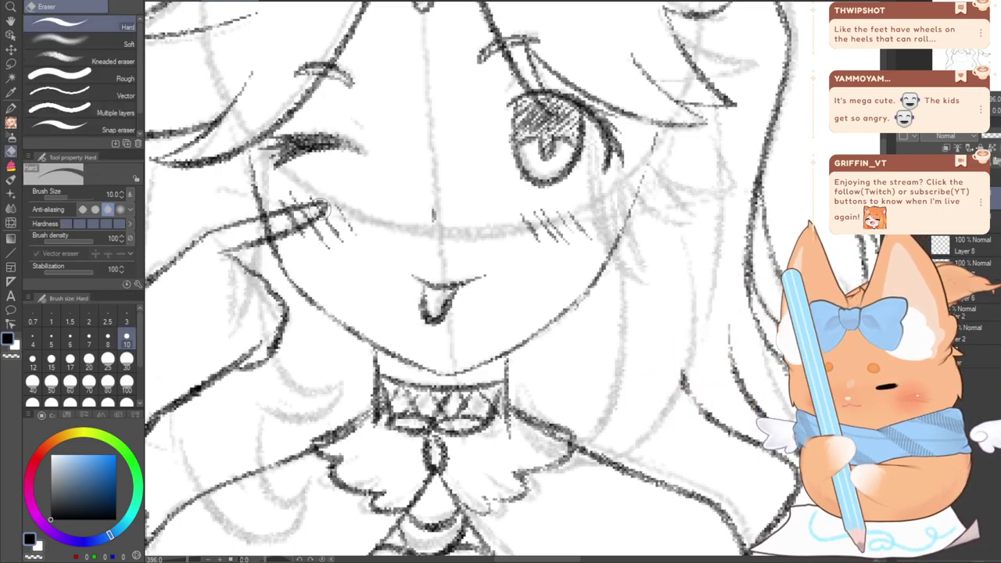
key(p)
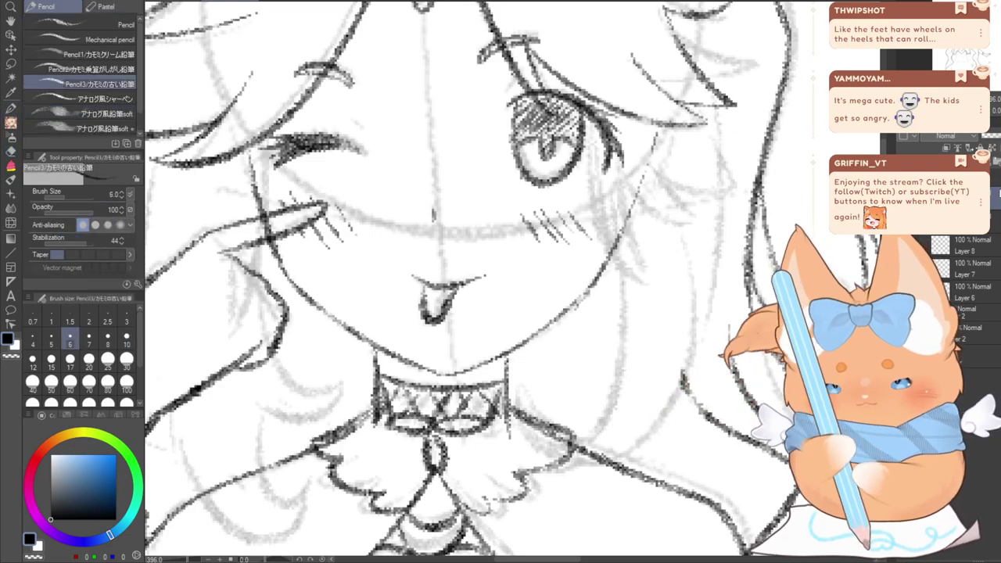
scroll(775, 186, down, 2)
scroll(456, 289, down, 6)
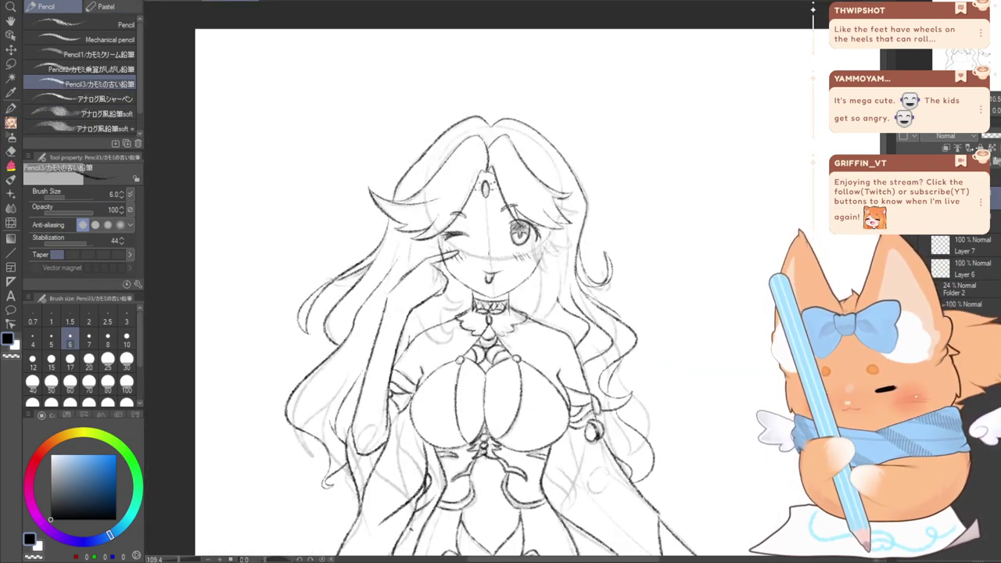
Clean up the crease line where the right arm meets the bust with the Hard eraser
drag(951, 41, 949, 69)
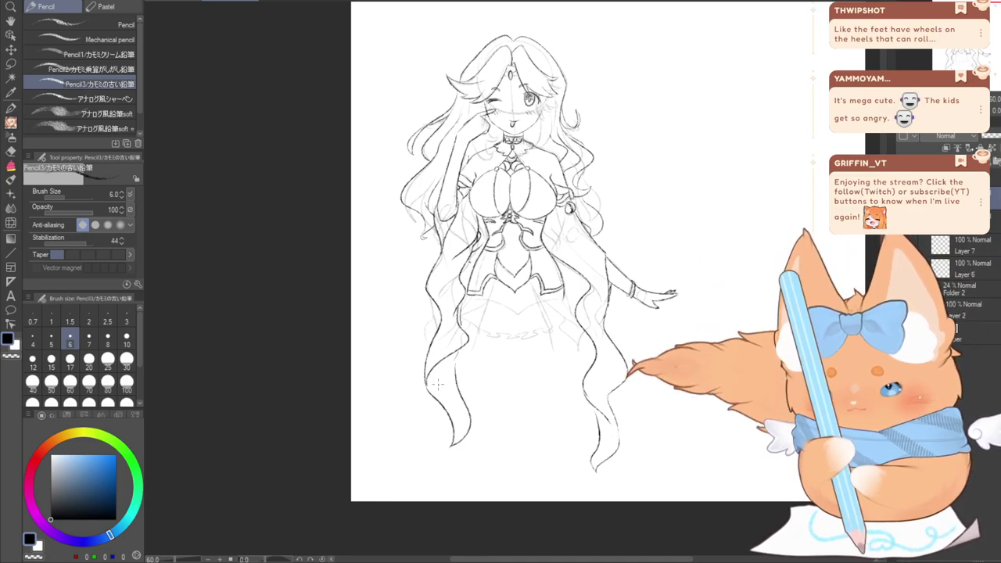
scroll(516, 205, up, 5)
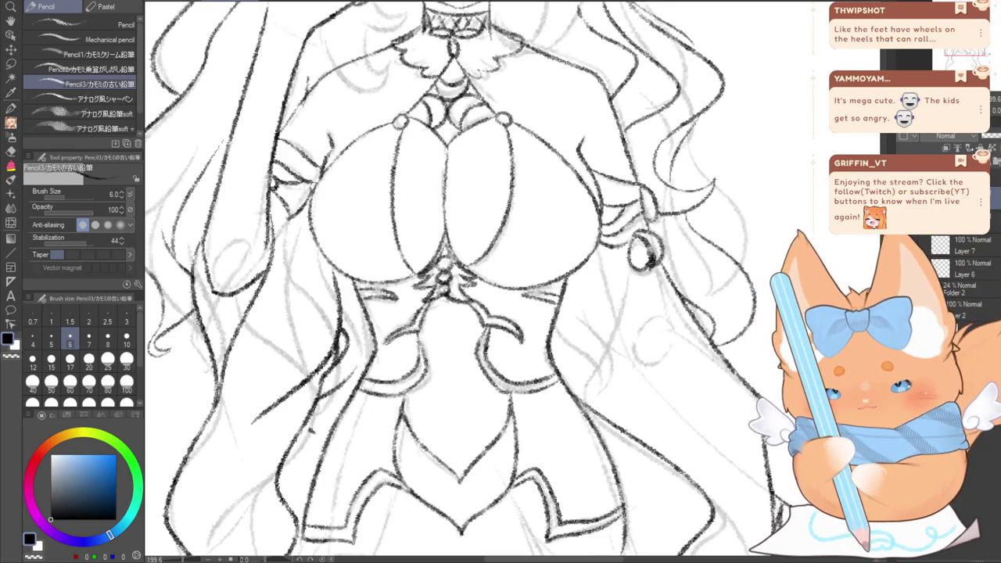
scroll(580, 119, up, 2)
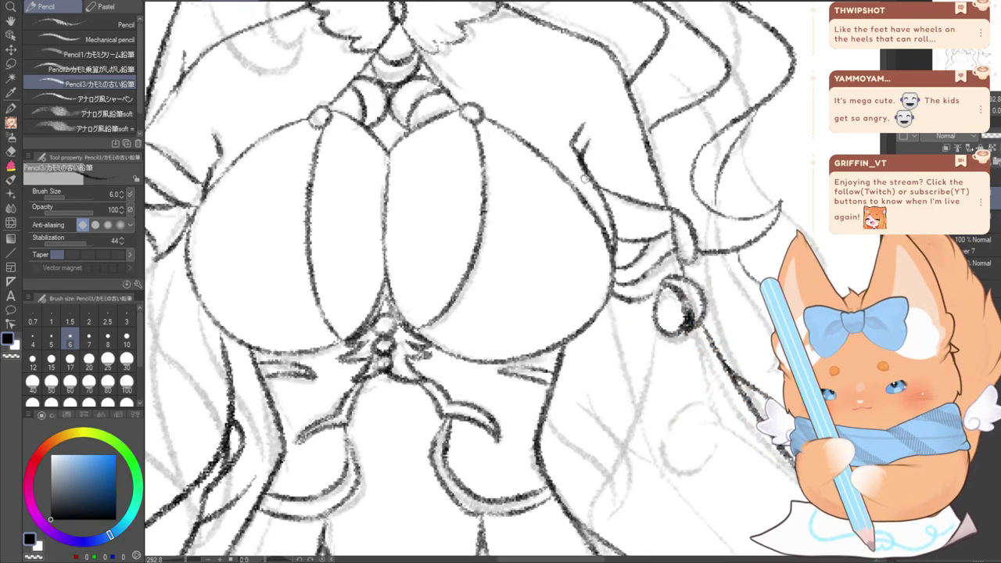
key(e)
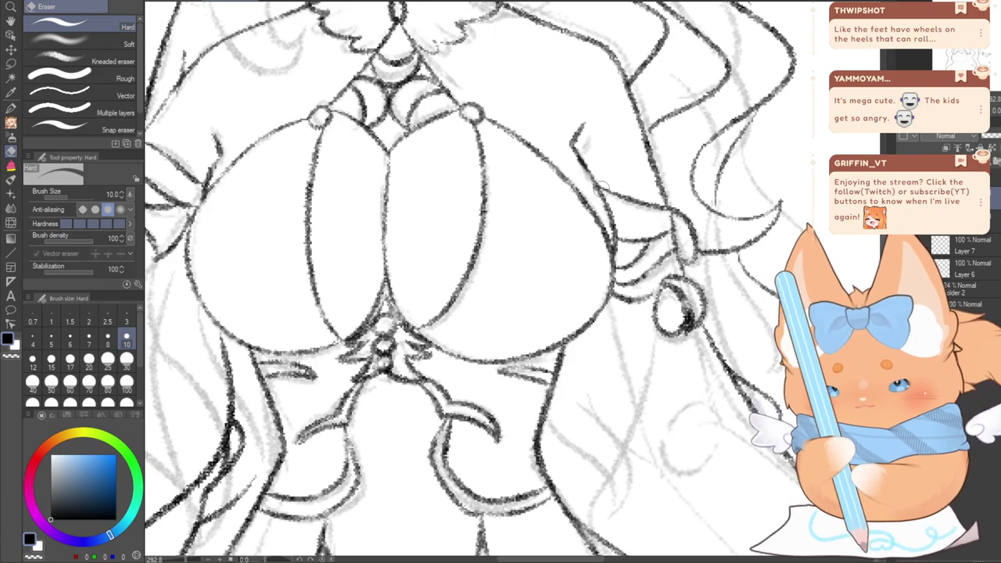
scroll(603, 184, down, 5)
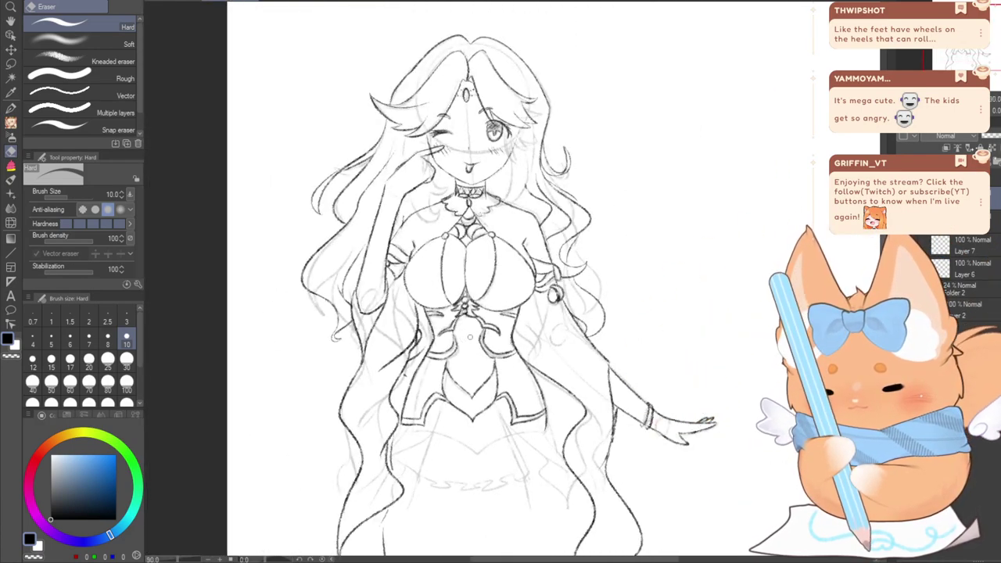
scroll(356, 235, up, 5)
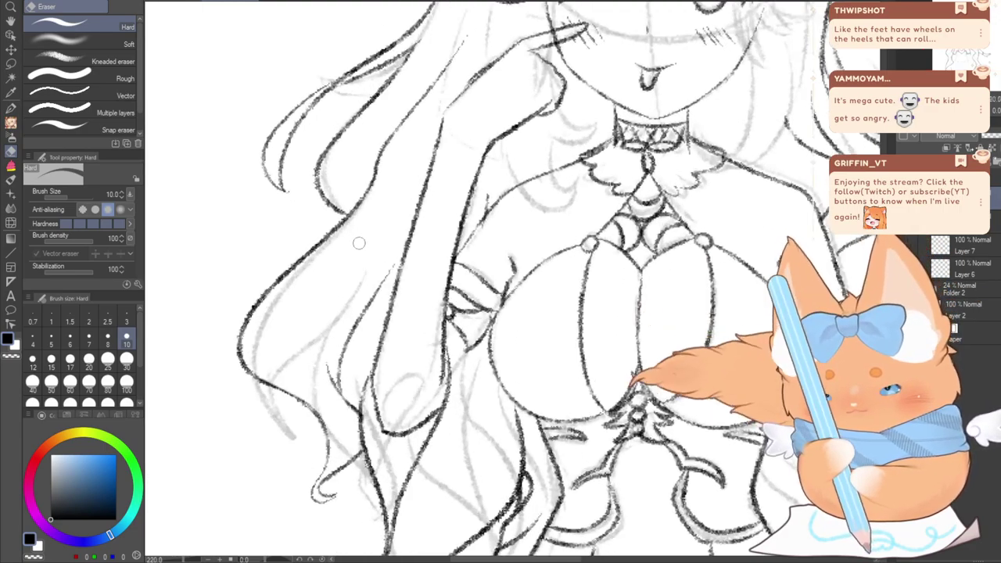
Try erasing the bust's upper outline between the left arm band and the round clasp
click(11, 123)
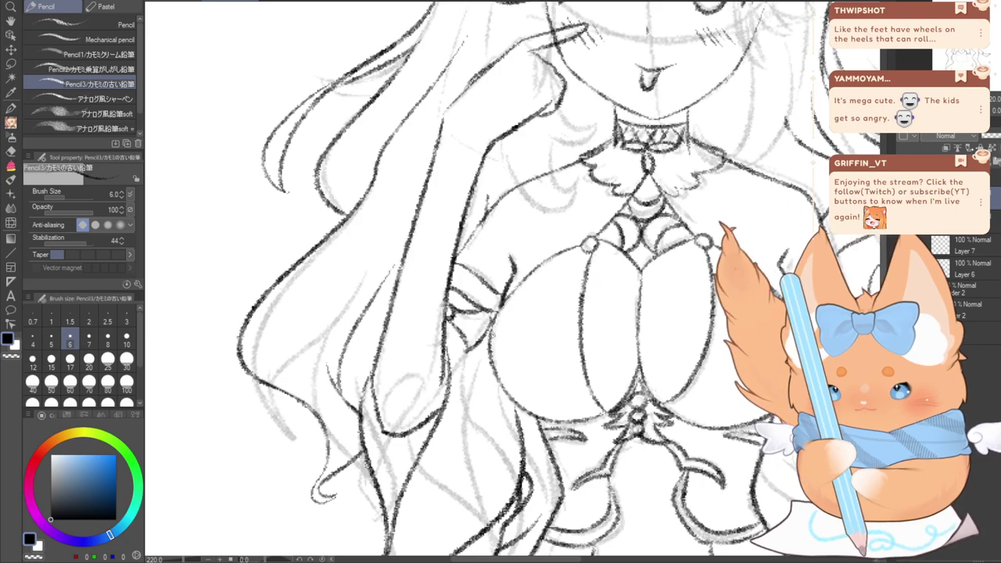
scroll(480, 322, up, 1)
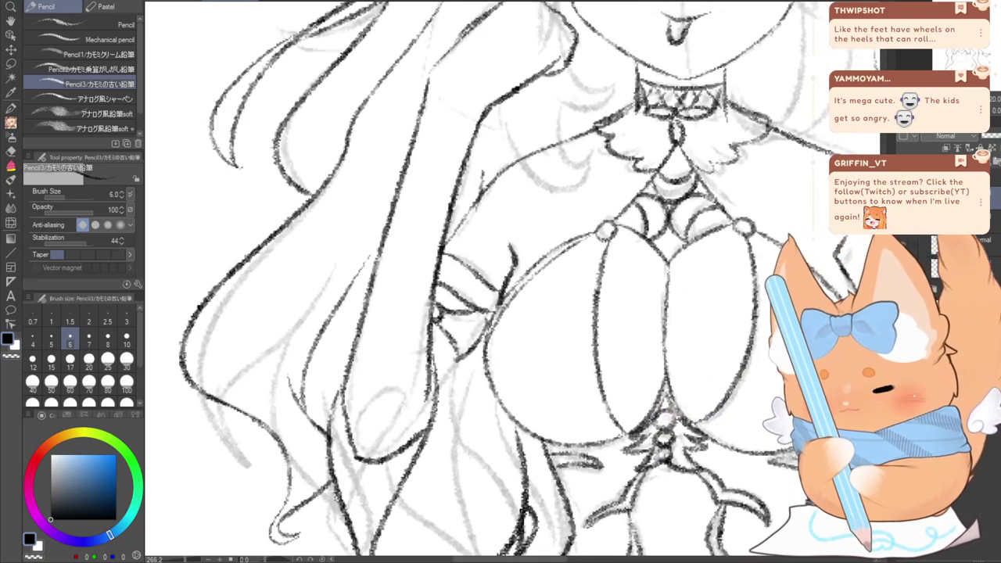
key(e)
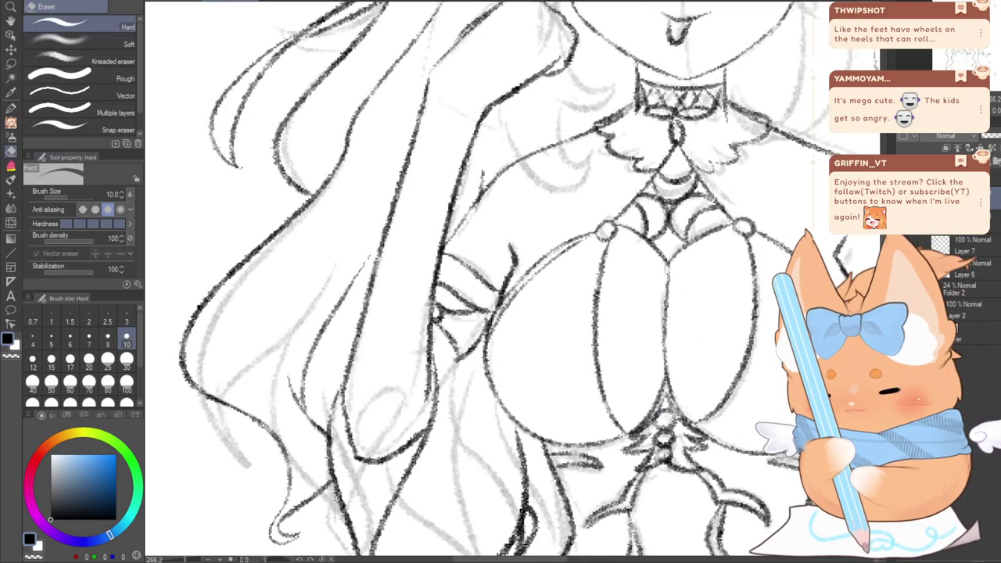
mouse_move(507, 302)
mouse_down()
mouse_move(520, 272)
mouse_move(587, 234)
mouse_up()
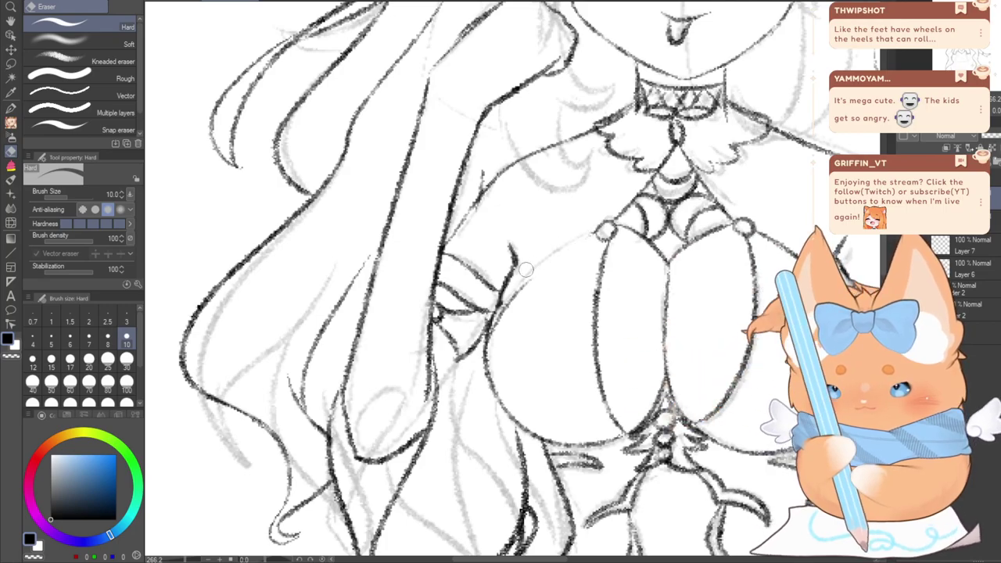
scroll(525, 270, up, 3)
key(ctrl+z)
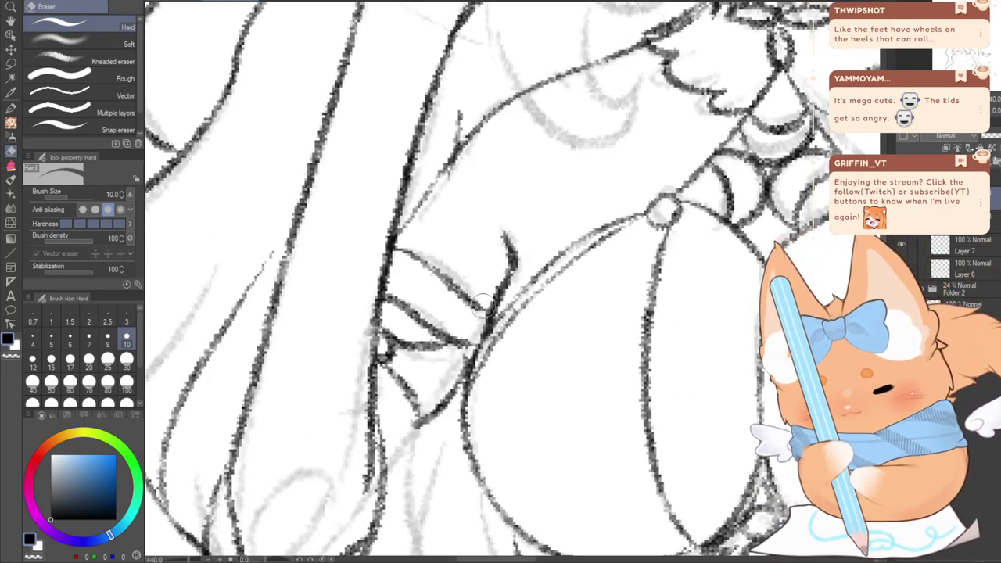
Erase the doubled line along the bust's upper outline and the lower end of the armpit crease beside the arm band
mouse_move(494, 323)
mouse_down()
mouse_move(520, 283)
mouse_move(498, 323)
mouse_move(528, 282)
mouse_move(509, 305)
mouse_move(634, 207)
mouse_up()
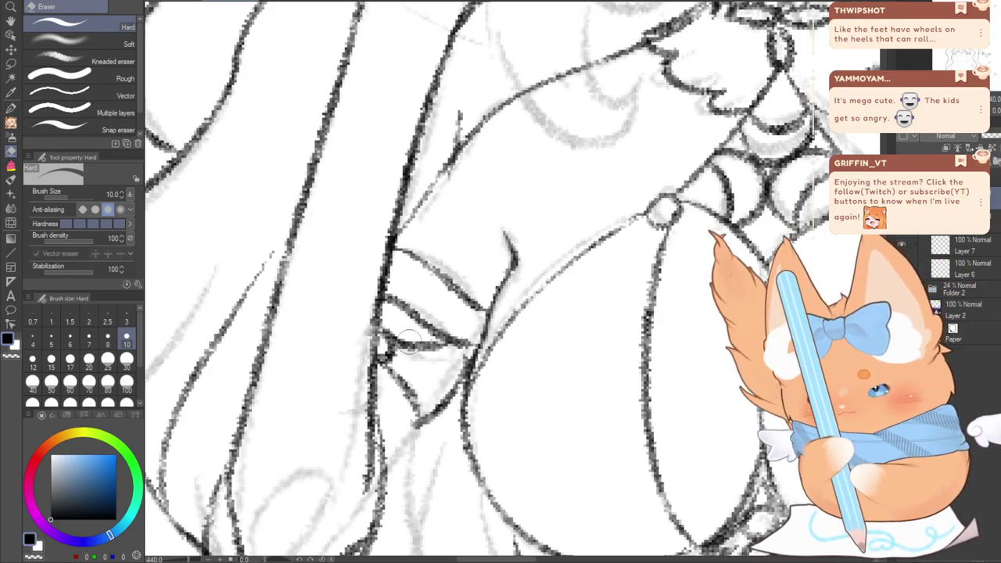
scroll(270, 266, down, 2)
scroll(298, 262, down, 2)
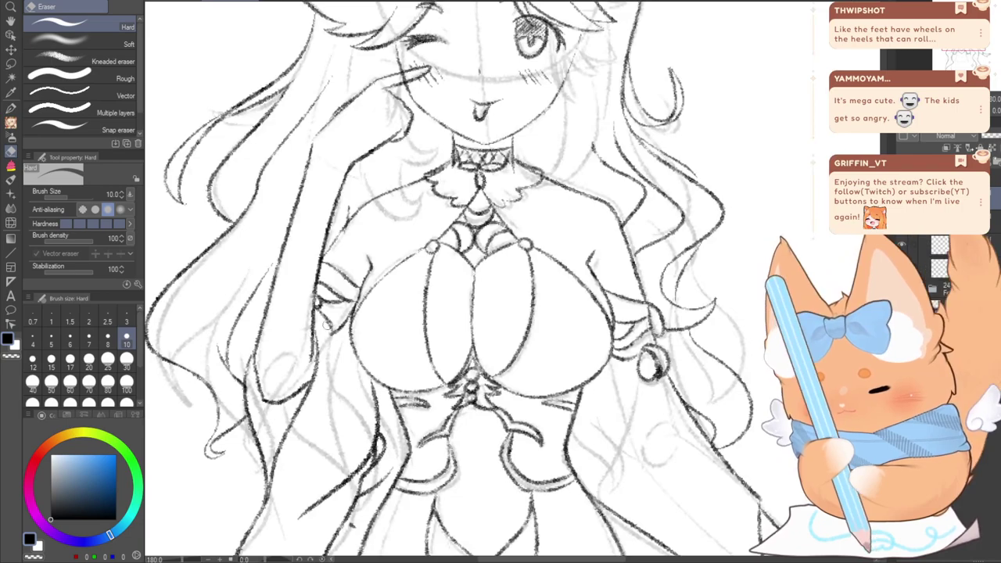
scroll(355, 274, up, 5)
drag(360, 305, 370, 264)
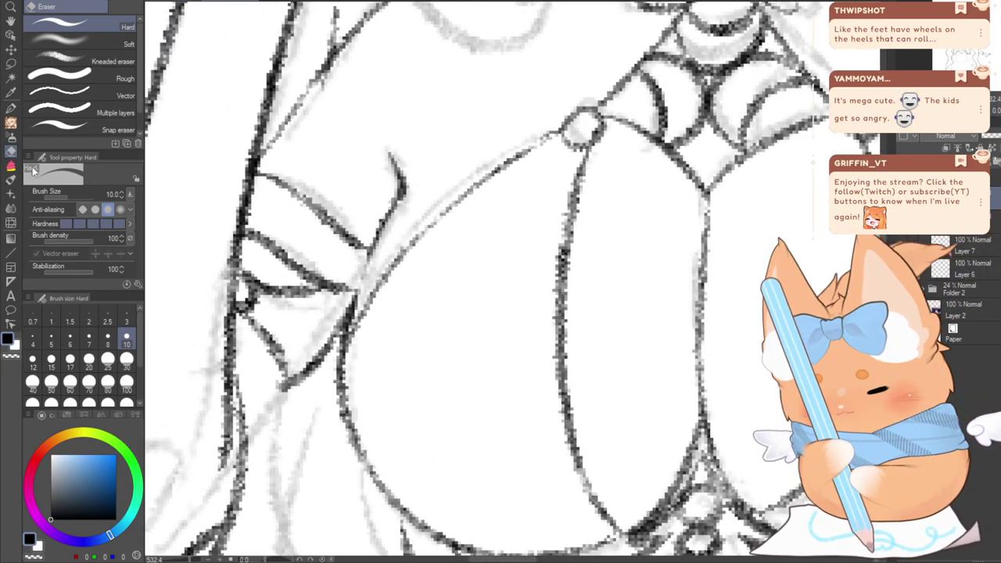
Redraw the lower armpit crease down to the arm band in pencil and trim its bust-side edge with the Hard eraser
click(11, 123)
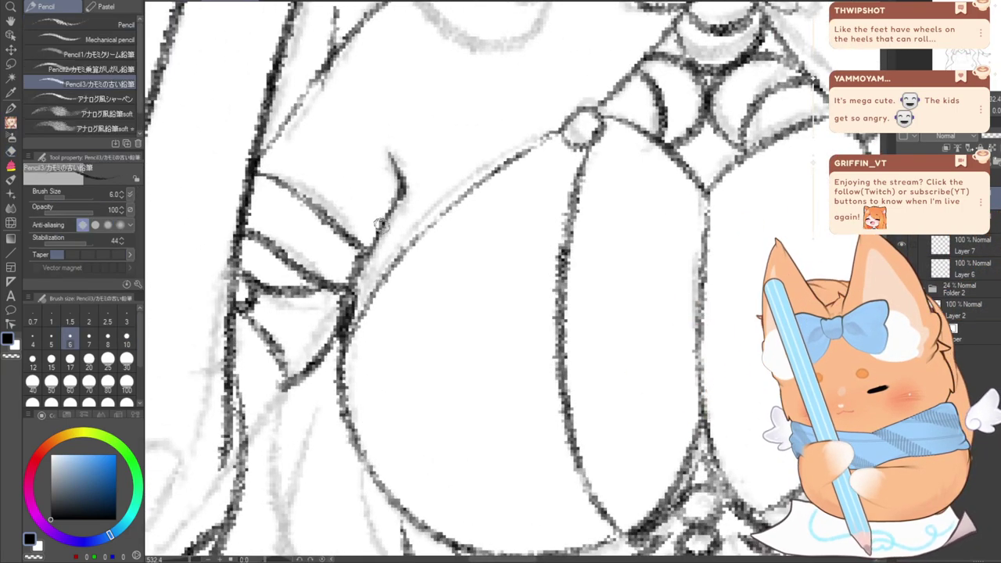
drag(381, 225, 365, 251)
click(11, 152)
drag(356, 323, 371, 255)
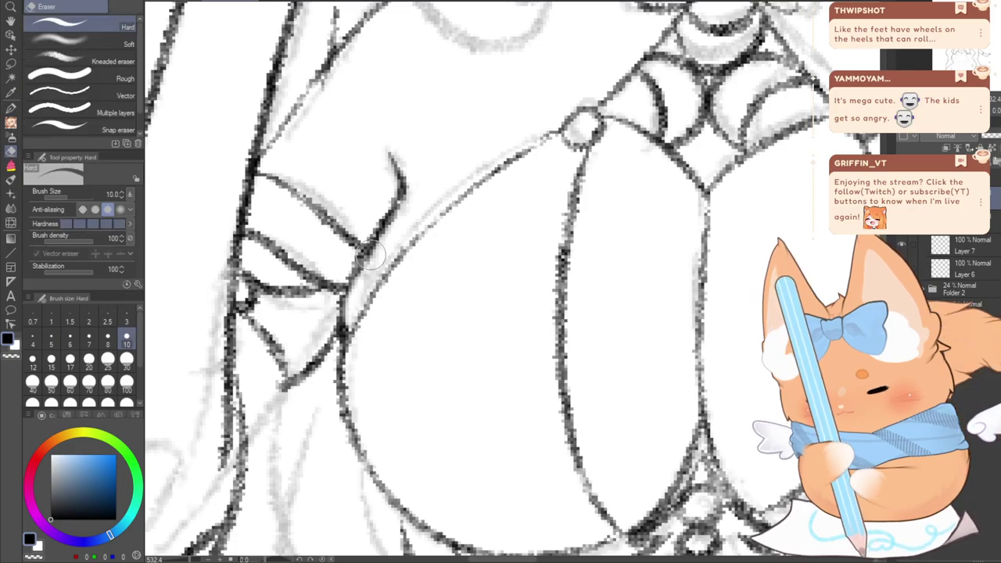
drag(352, 320, 377, 244)
drag(361, 283, 402, 219)
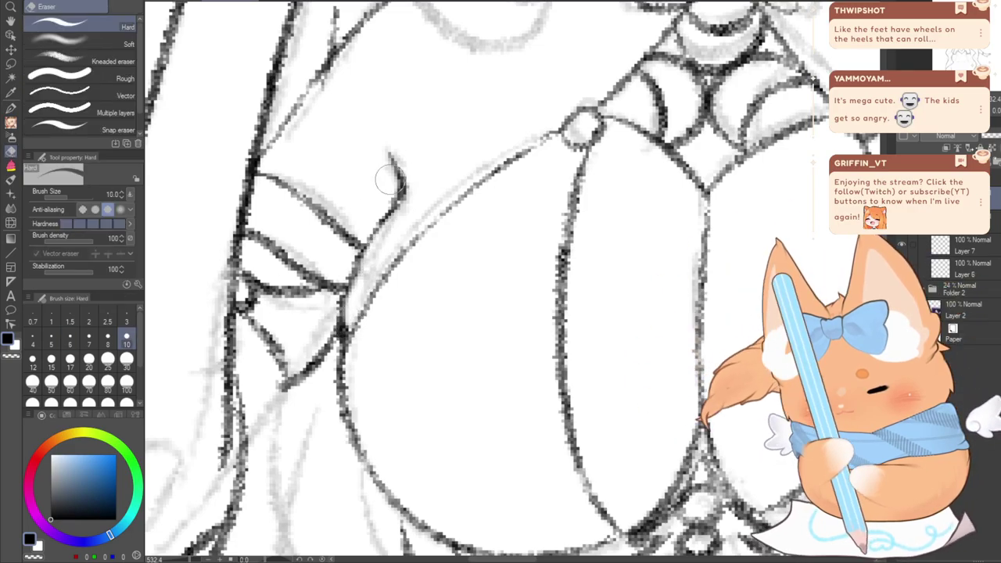
Redraw the arm band's lower edge where it meets the side of the bust with the size 6 pencil
scroll(332, 340, down, 3)
scroll(341, 352, down, 4)
scroll(344, 354, up, 5)
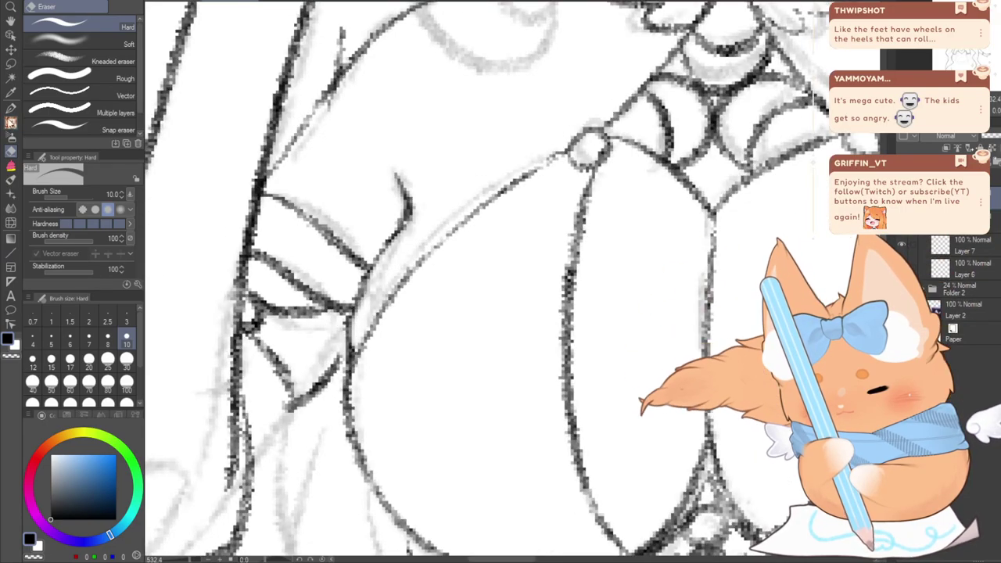
click(11, 123)
drag(351, 347, 305, 380)
scroll(344, 371, down, 5)
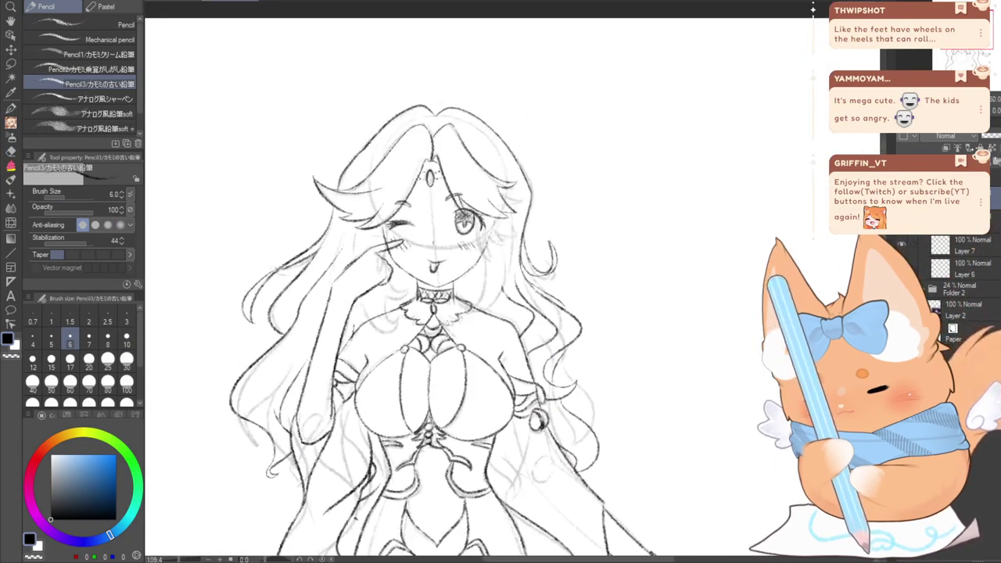
drag(739, 350, 768, 206)
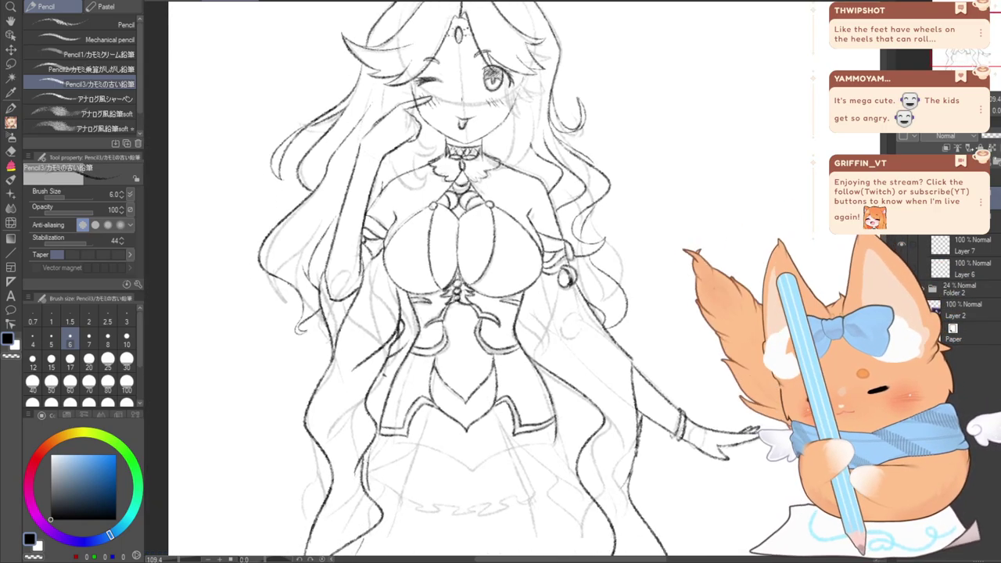
scroll(563, 316, up, 3)
scroll(500, 316, down, 4)
scroll(488, 317, up, 6)
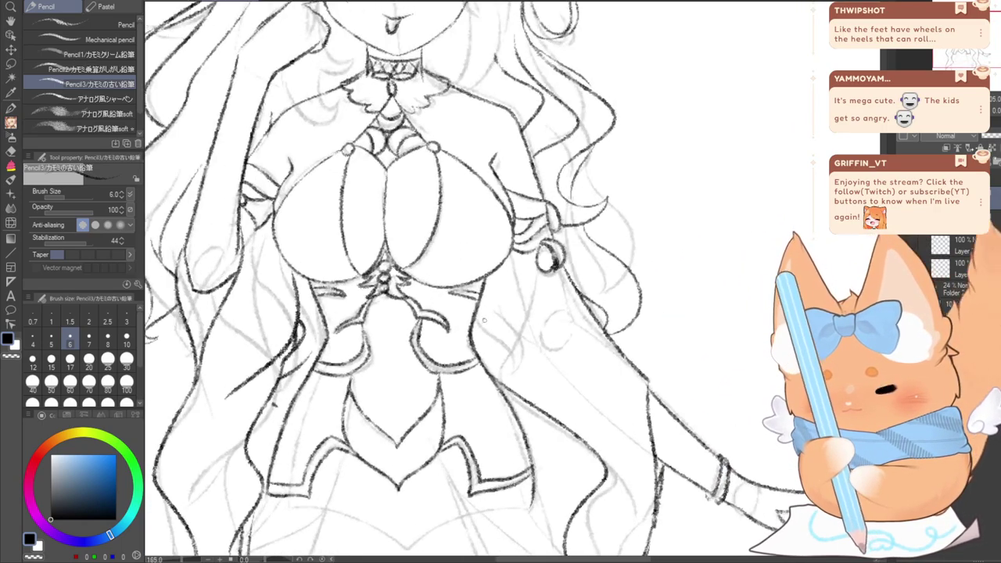
drag(484, 270, 473, 370)
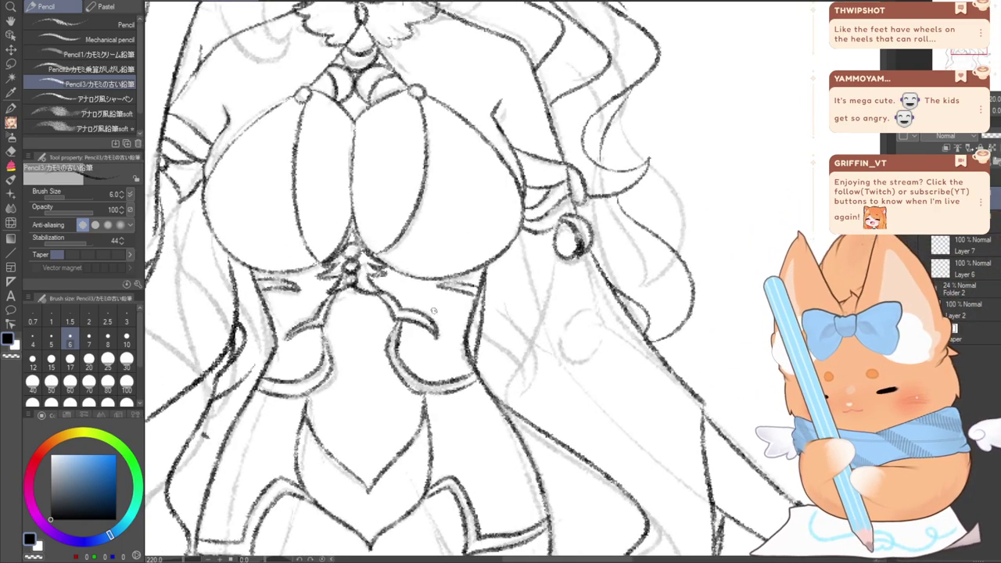
key(ctrl+z)
mouse_move(524, 415)
mouse_down()
mouse_move(478, 294)
mouse_move(512, 412)
mouse_up()
key(ctrl+z)
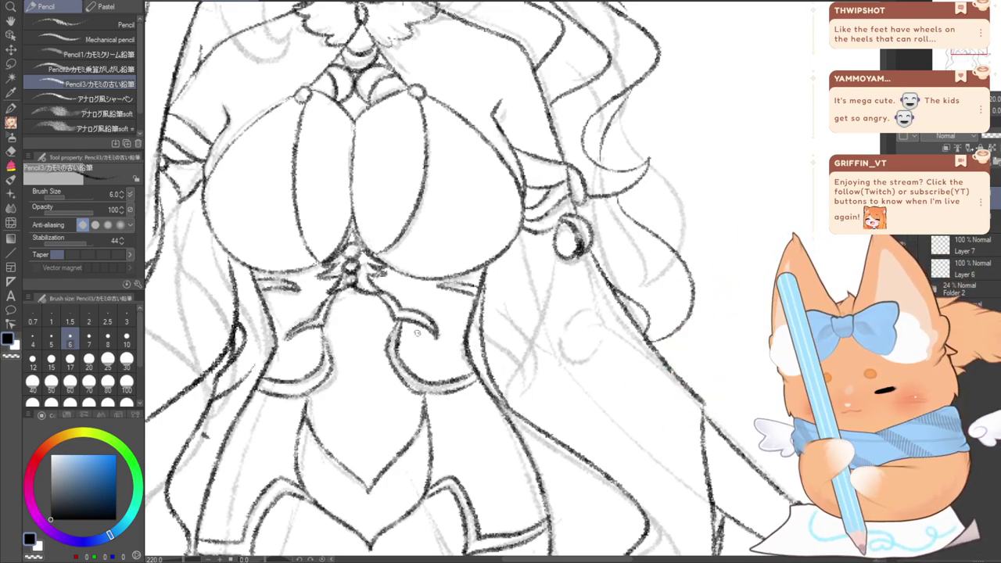
key(e)
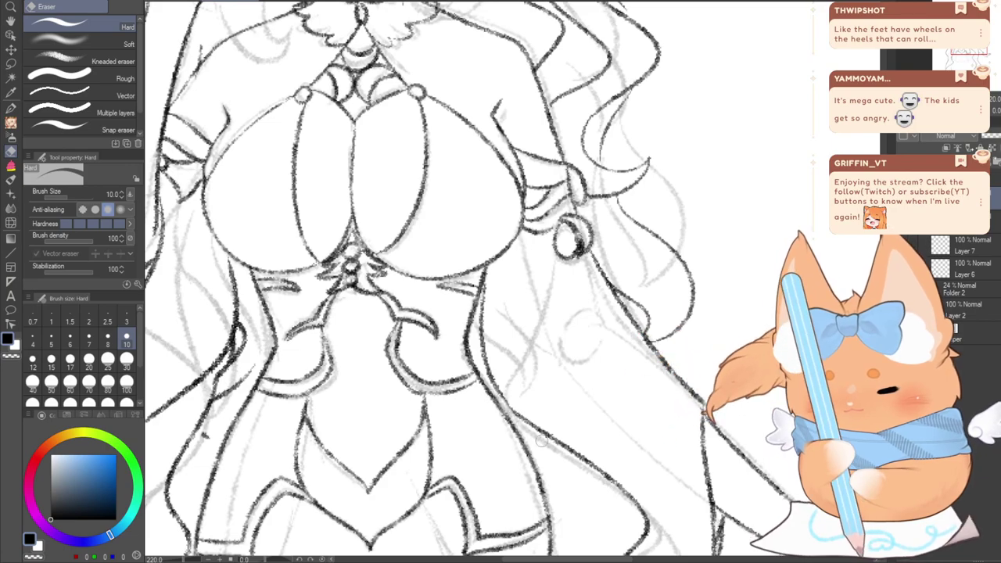
key(p)
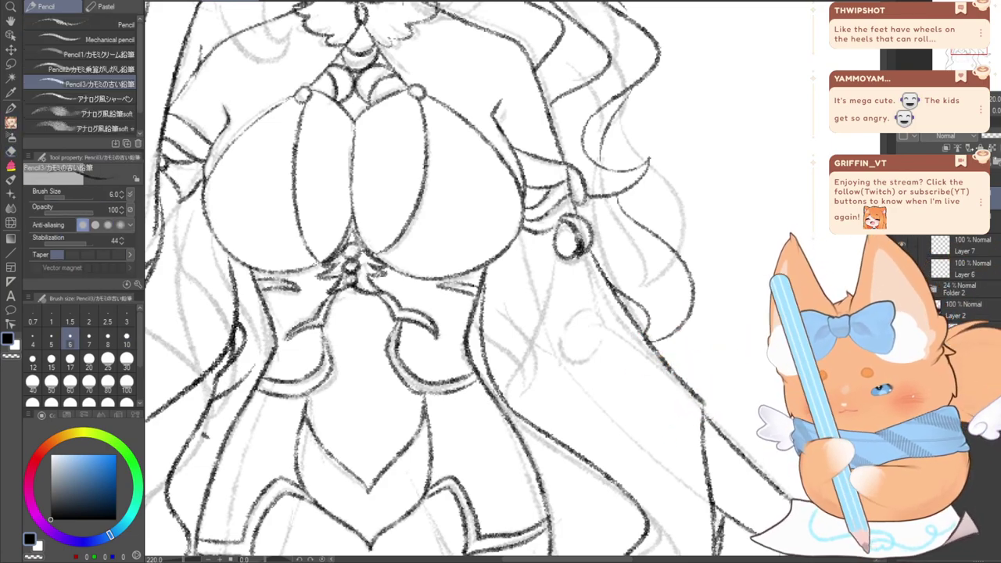
Draw the skirt's front panel below the pointed corset as two flaring side lines joined by a jagged pleated hem
scroll(631, 377, down, 5)
drag(554, 456, 564, 310)
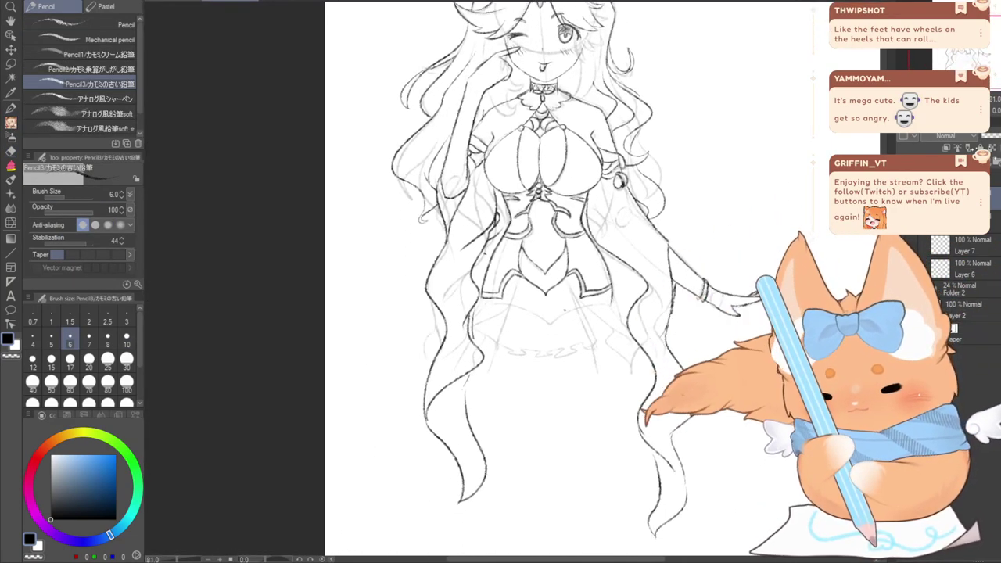
scroll(564, 310, up, 2)
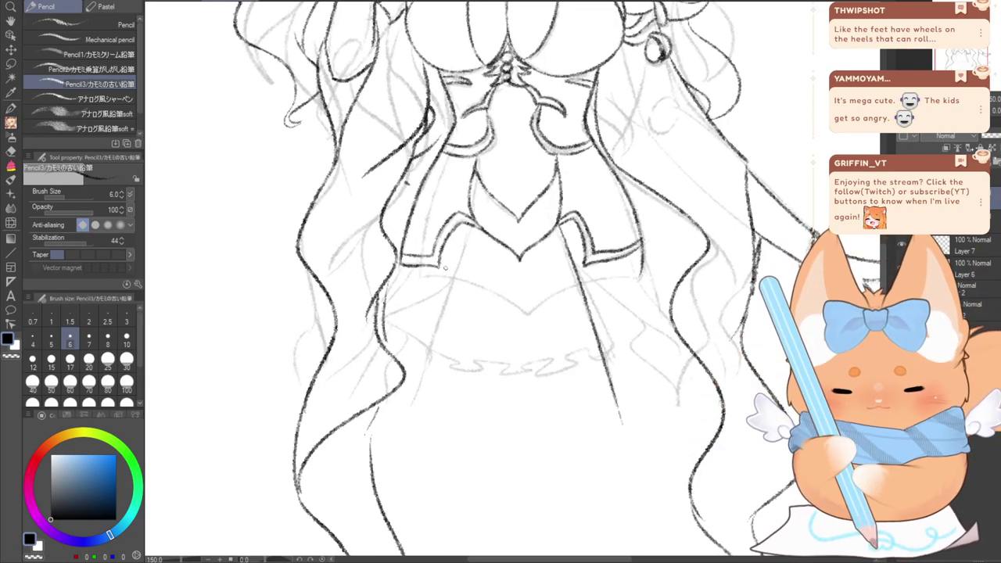
drag(458, 272, 416, 416)
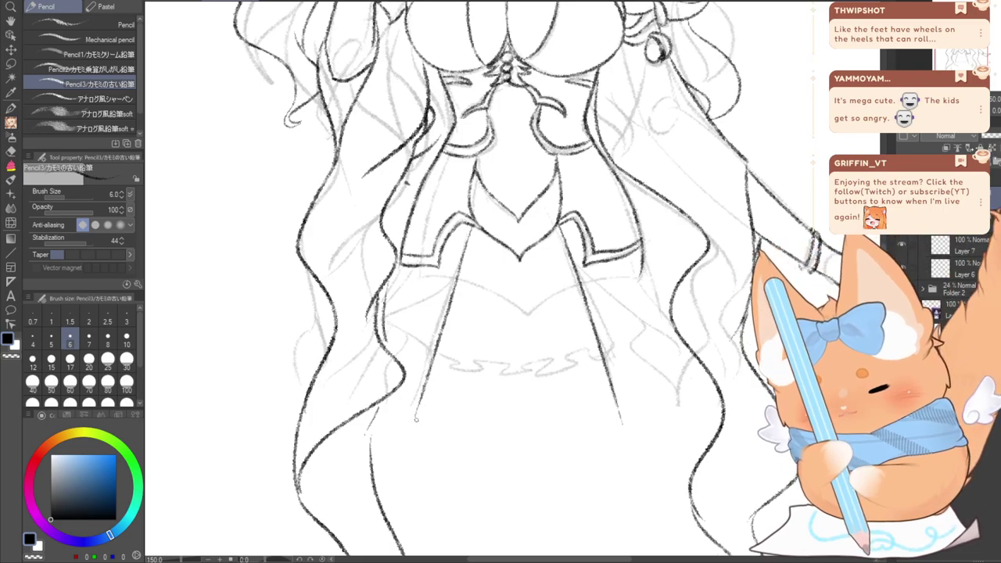
mouse_move(415, 419)
mouse_down()
mouse_move(440, 420)
mouse_move(418, 407)
mouse_move(504, 424)
mouse_move(426, 420)
mouse_move(494, 428)
mouse_move(459, 408)
mouse_move(519, 427)
mouse_move(535, 426)
mouse_move(524, 419)
mouse_move(576, 430)
mouse_move(553, 418)
mouse_move(621, 427)
mouse_up()
key(ctrl+z)
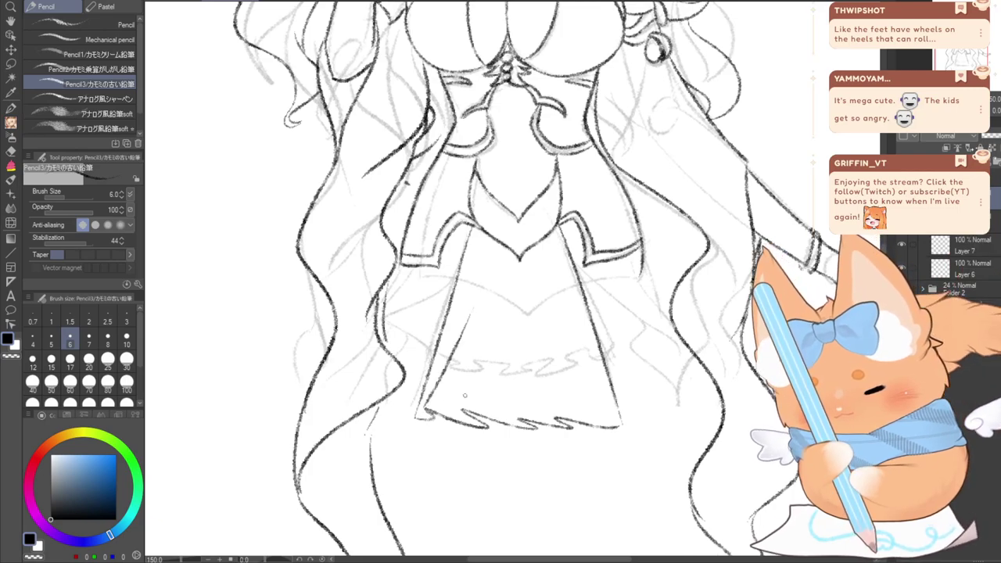
key(ctrl+z)
key(ctrl+z)
drag(428, 408, 473, 296)
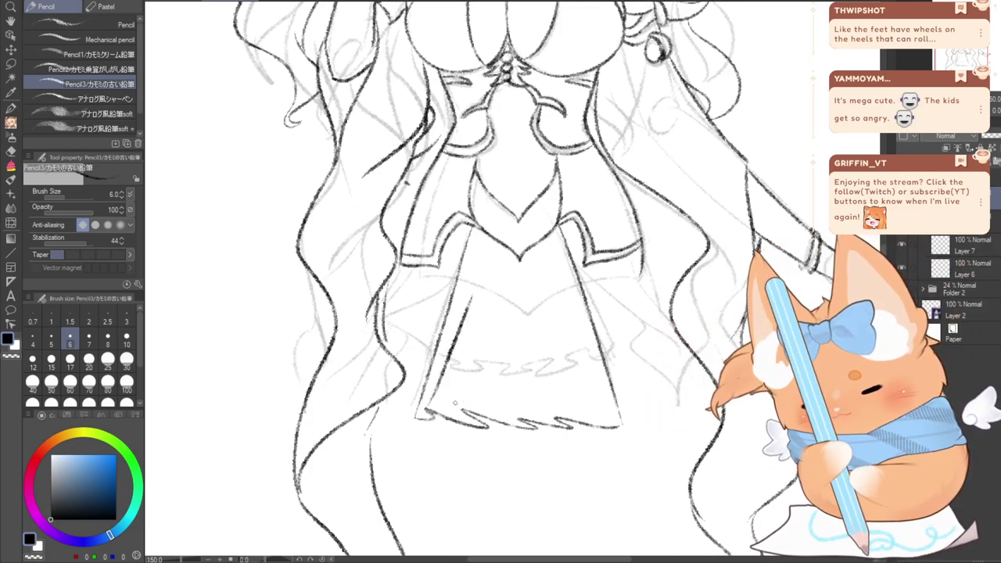
mouse_move(460, 407)
mouse_down()
mouse_move(471, 370)
mouse_move(487, 295)
mouse_up()
key(ctrl+z)
key(ctrl+z)
Draw the skirt panel's pleat lines, running from the folds of the hem up towards the corset point
drag(426, 408, 466, 270)
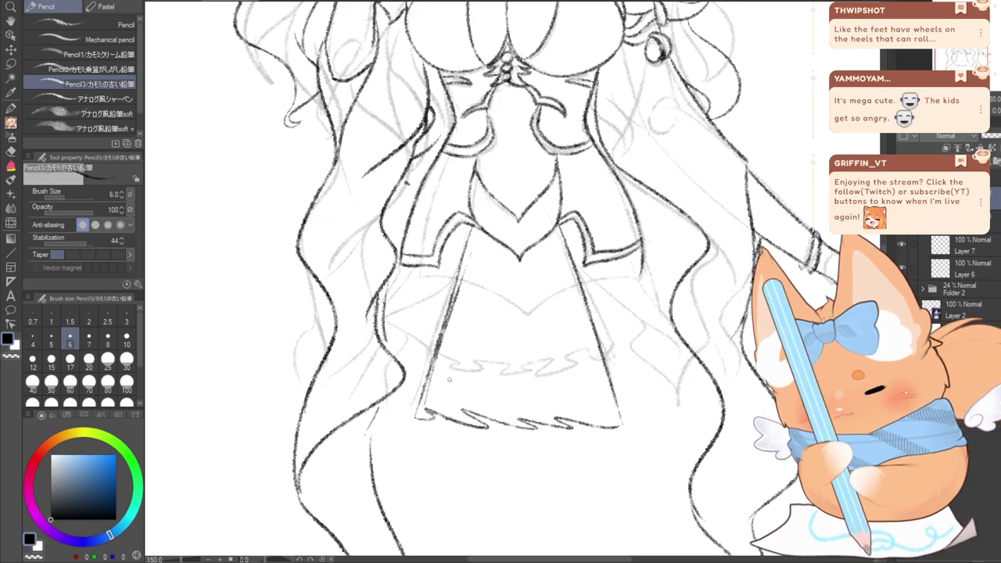
drag(461, 408, 482, 257)
drag(516, 412, 513, 268)
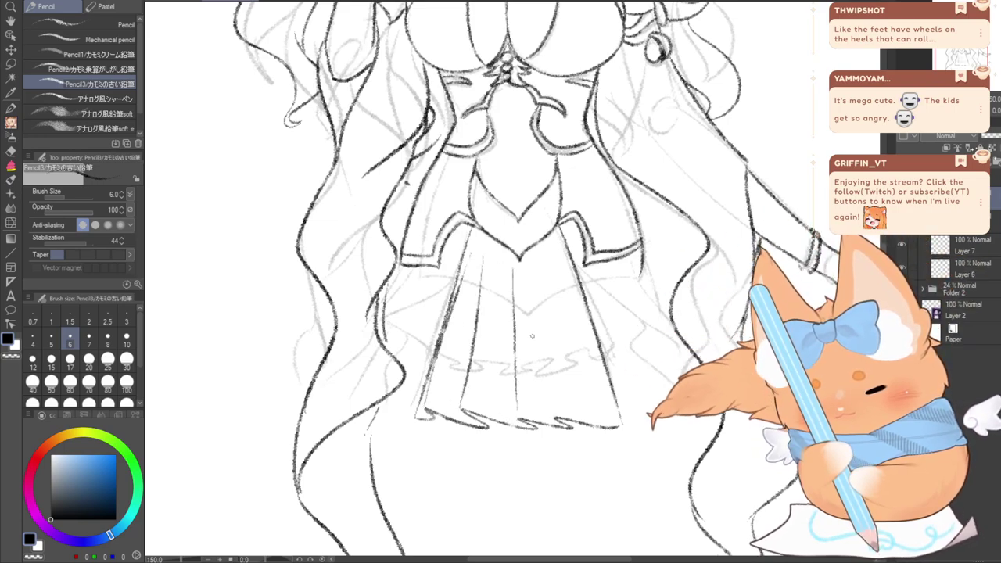
drag(558, 419, 535, 269)
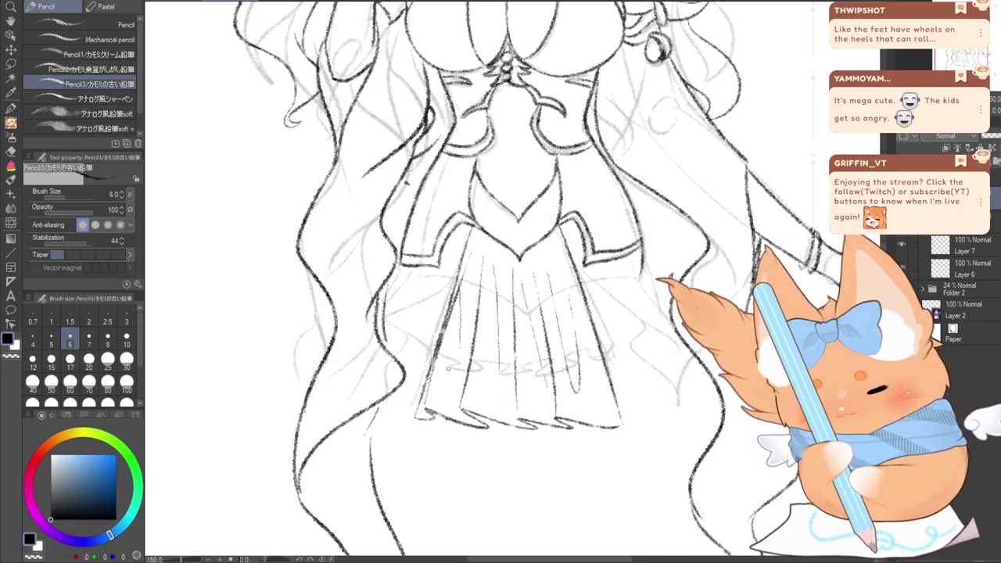
Draw the outer skirt edges and wavy trailing fabric ends on both sides of the pleated front panel
drag(602, 319, 664, 406)
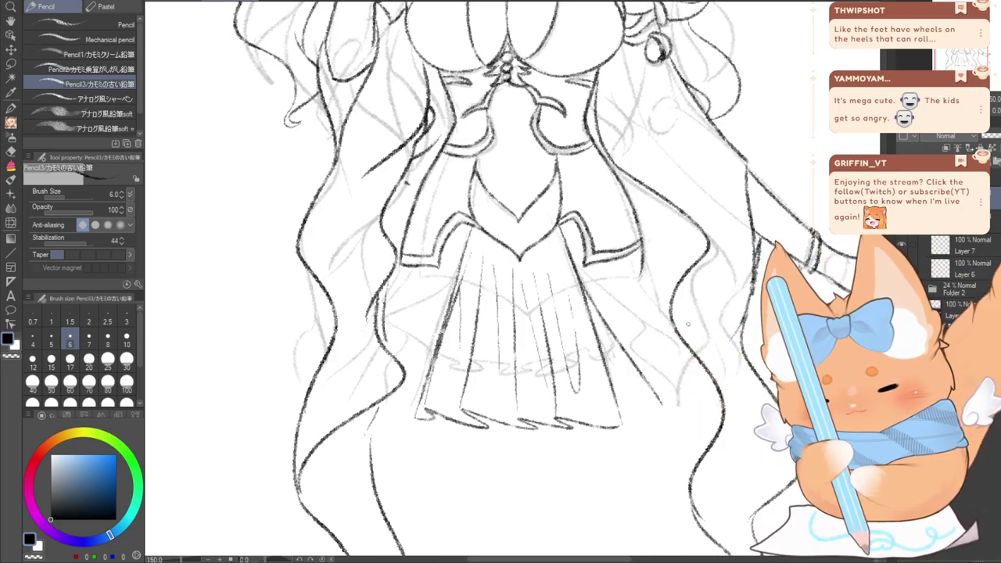
key(ctrl+z)
drag(956, 58, 959, 65)
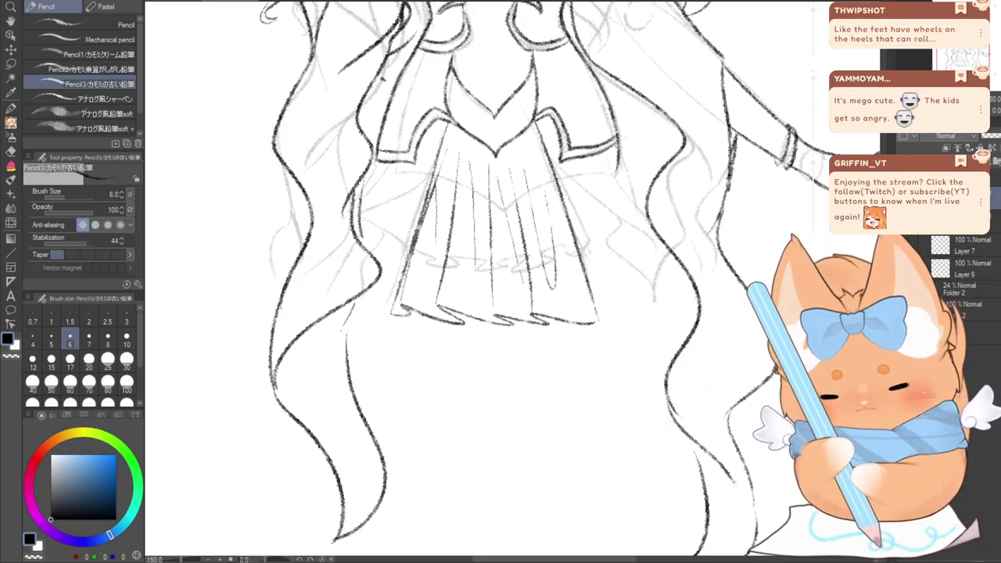
drag(622, 139, 664, 398)
drag(581, 207, 617, 314)
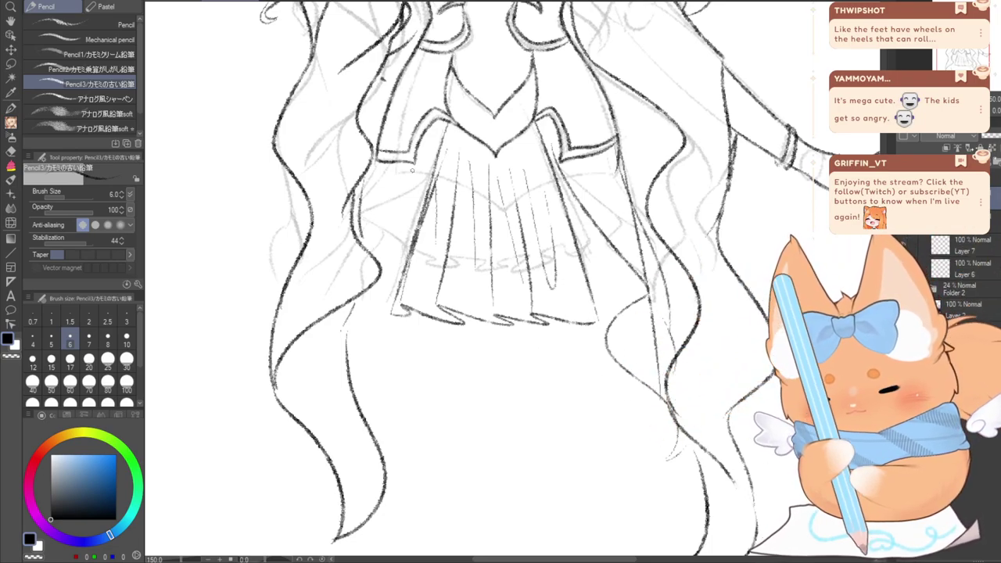
mouse_move(388, 279)
mouse_down()
mouse_move(433, 377)
mouse_move(382, 428)
mouse_move(391, 463)
mouse_up()
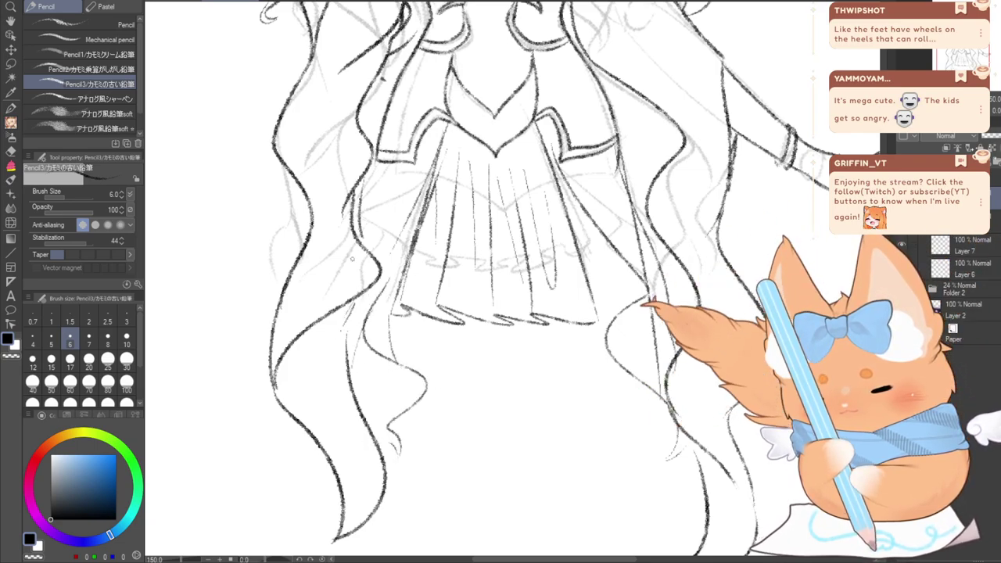
mouse_move(372, 170)
mouse_down()
mouse_move(355, 229)
mouse_move(358, 208)
mouse_up()
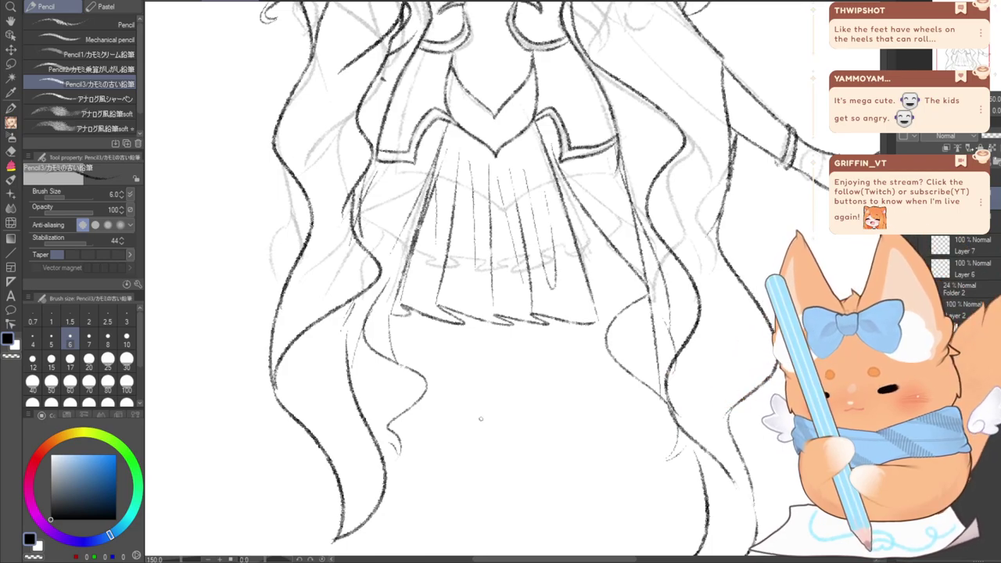
Compare the skirt and trailing fabric with the purple-haired reference artwork and review the proportions of the whole figure
drag(950, 66, 955, 72)
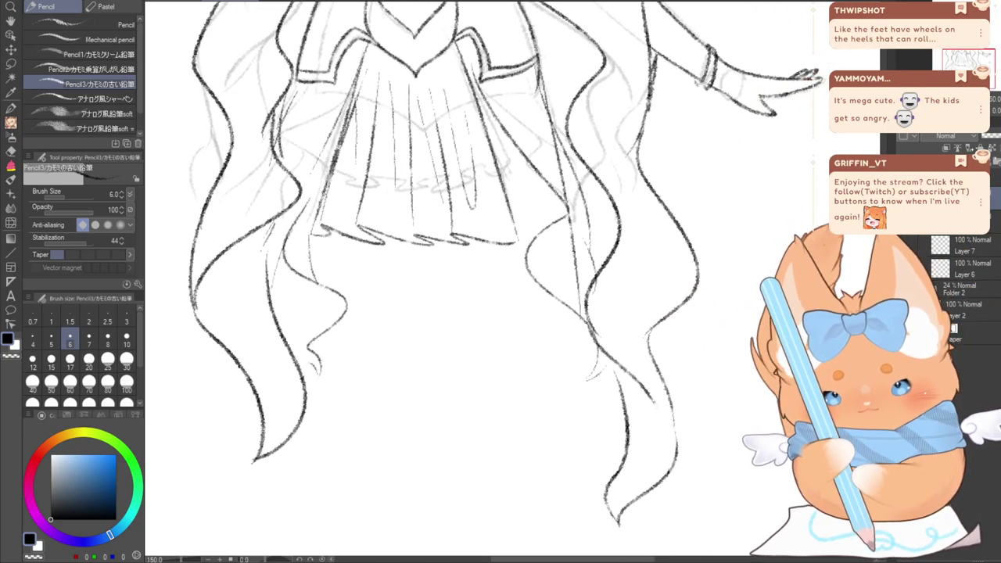
scroll(716, 307, down, 7)
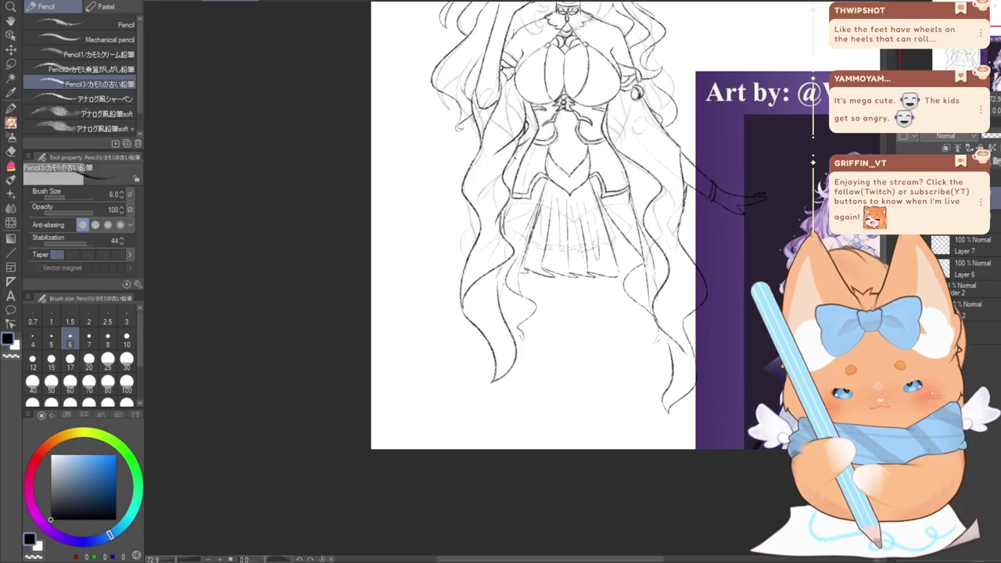
drag(591, 349, 508, 340)
scroll(505, 341, up, 1)
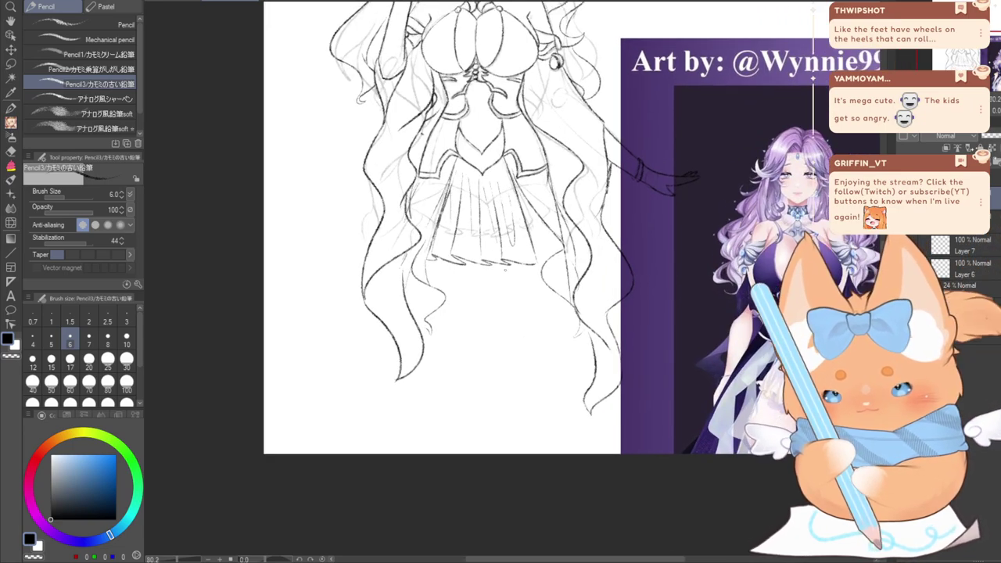
scroll(589, 279, down, 3)
scroll(588, 279, up, 1)
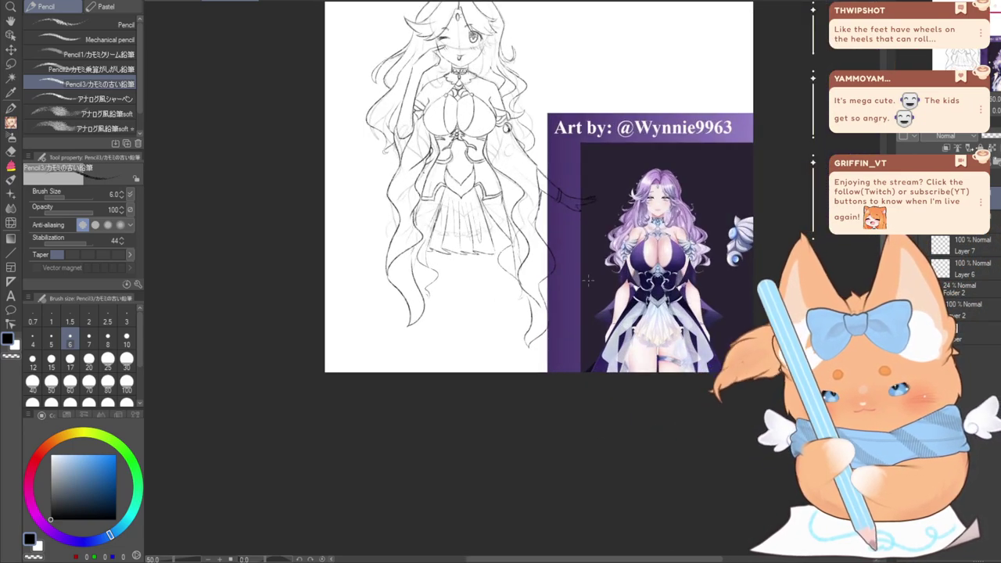
drag(959, 66, 954, 44)
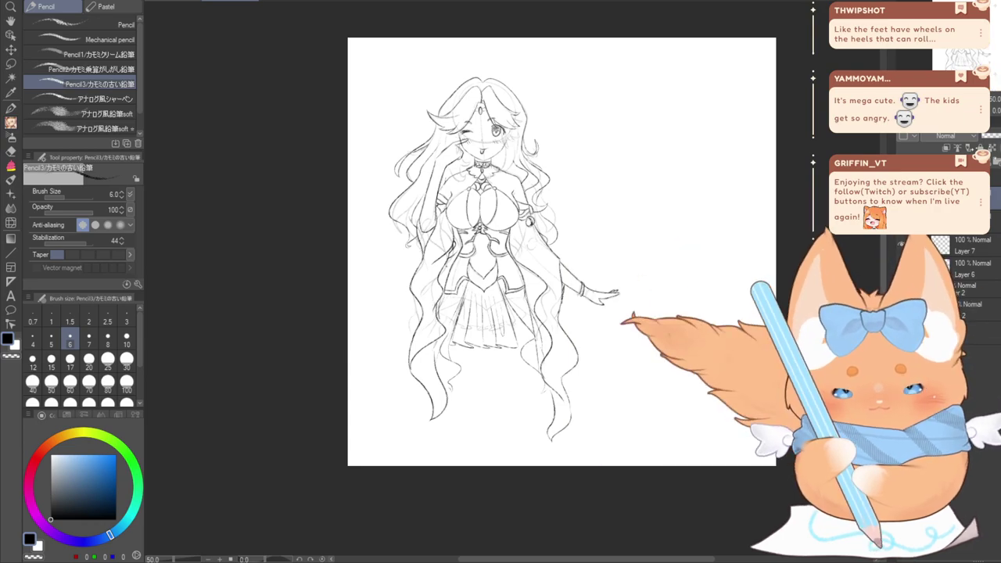
scroll(766, 351, up, 1)
drag(516, 281, 572, 321)
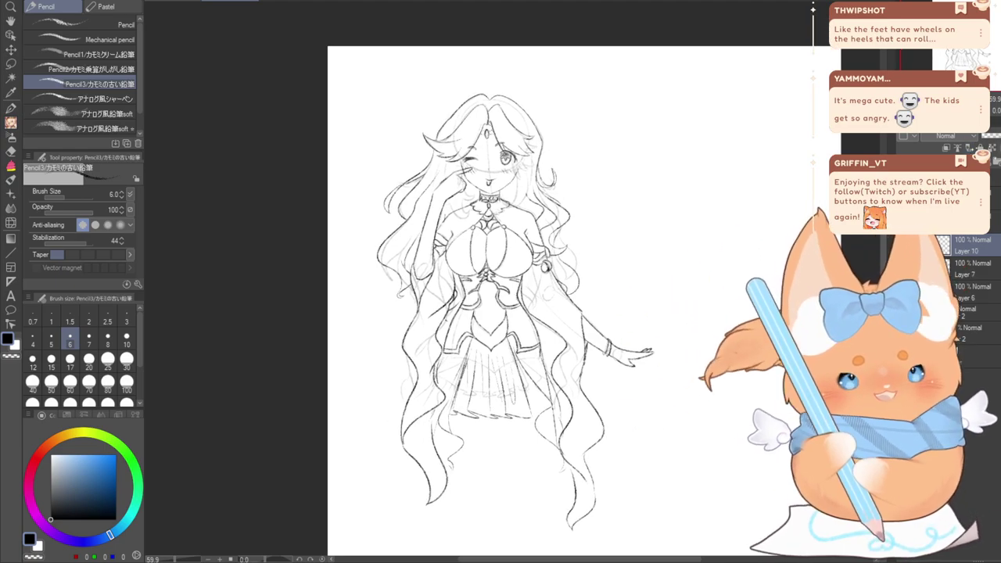
key(ctrl+minus)
scroll(445, 155, up, 4)
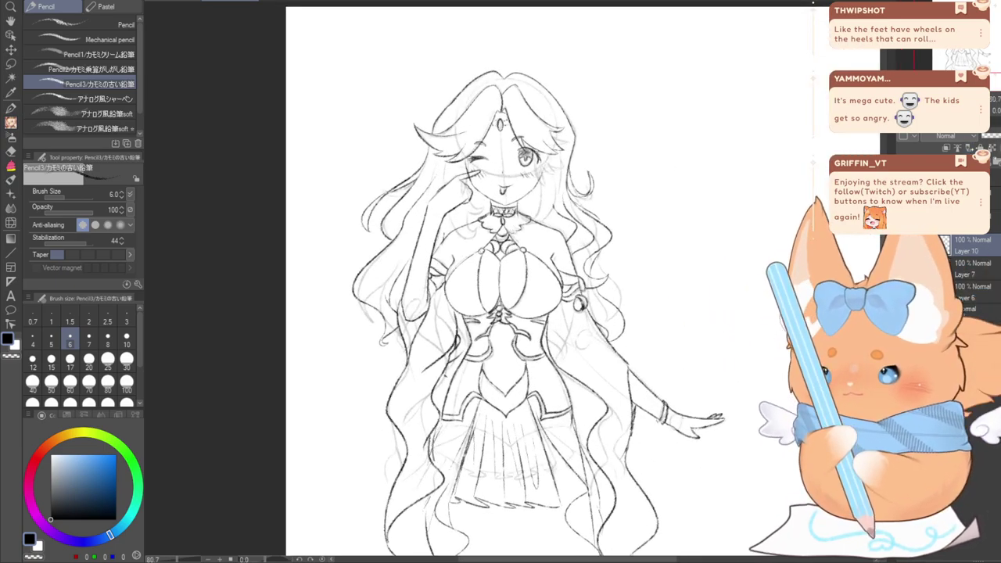
scroll(486, 132, up, 4)
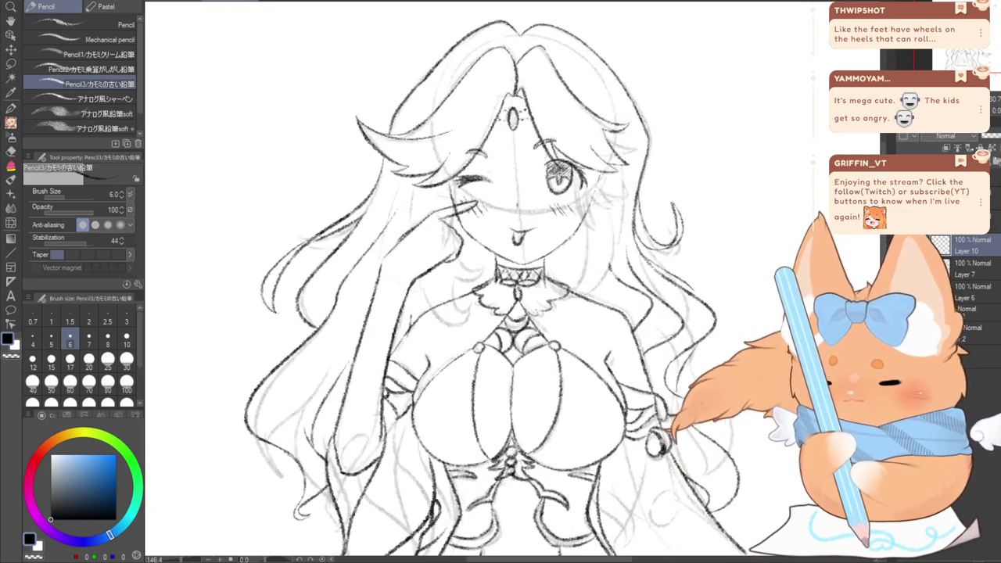
Draw the side lock beside the open eye with outward pointed flicks and long curved strands falling to the shoulder
drag(500, 313, 449, 236)
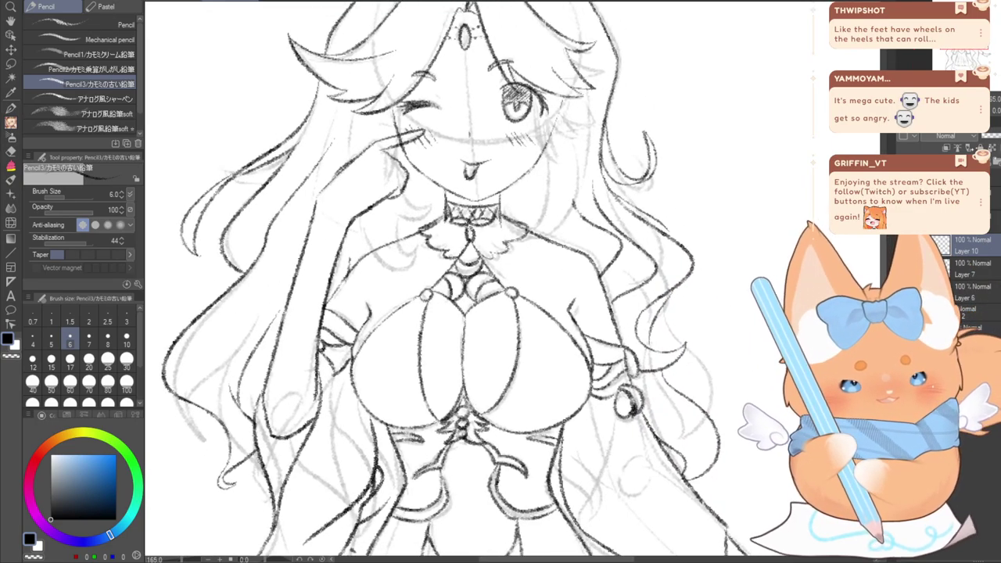
scroll(505, 148, up, 2)
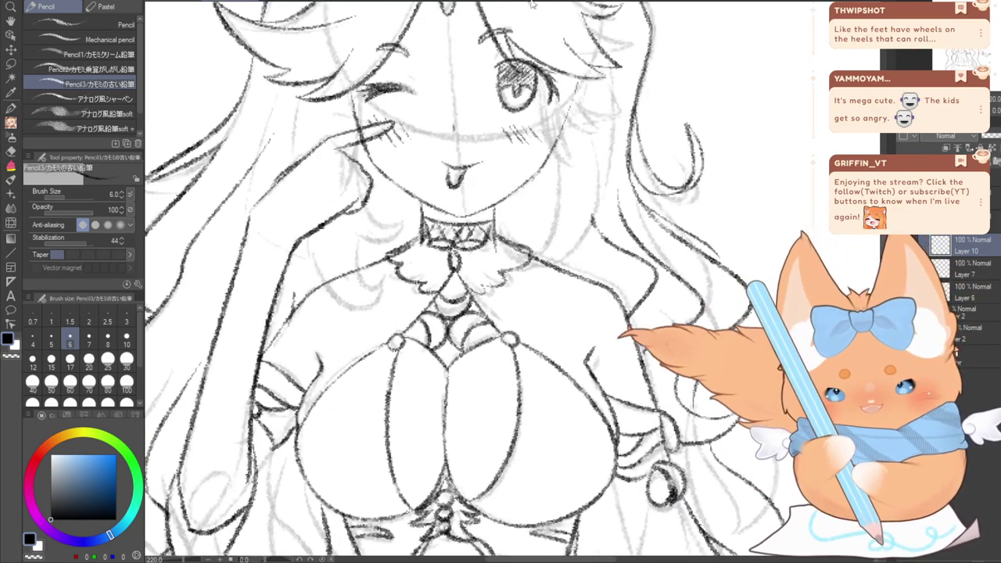
drag(453, 235, 511, 315)
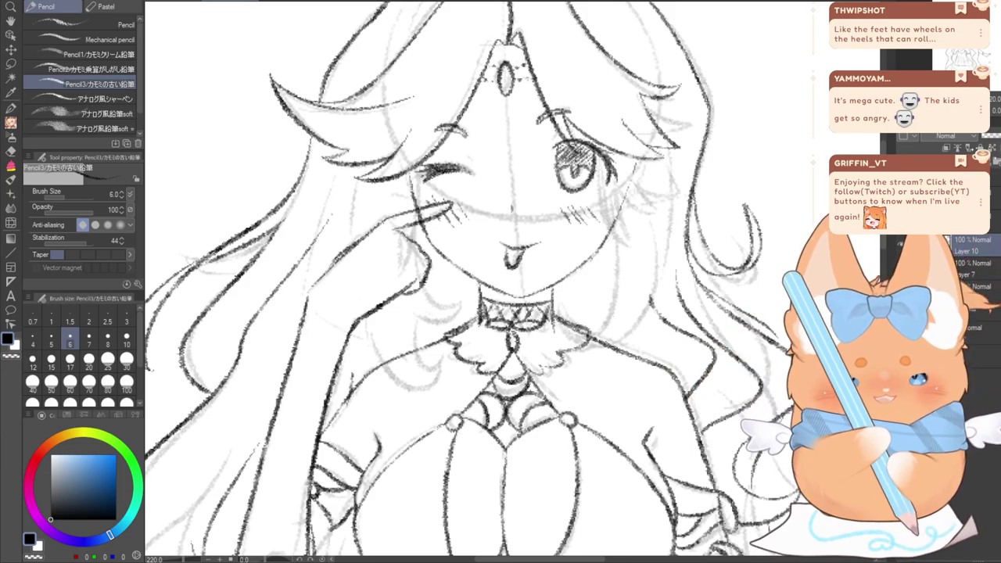
drag(485, 211, 496, 350)
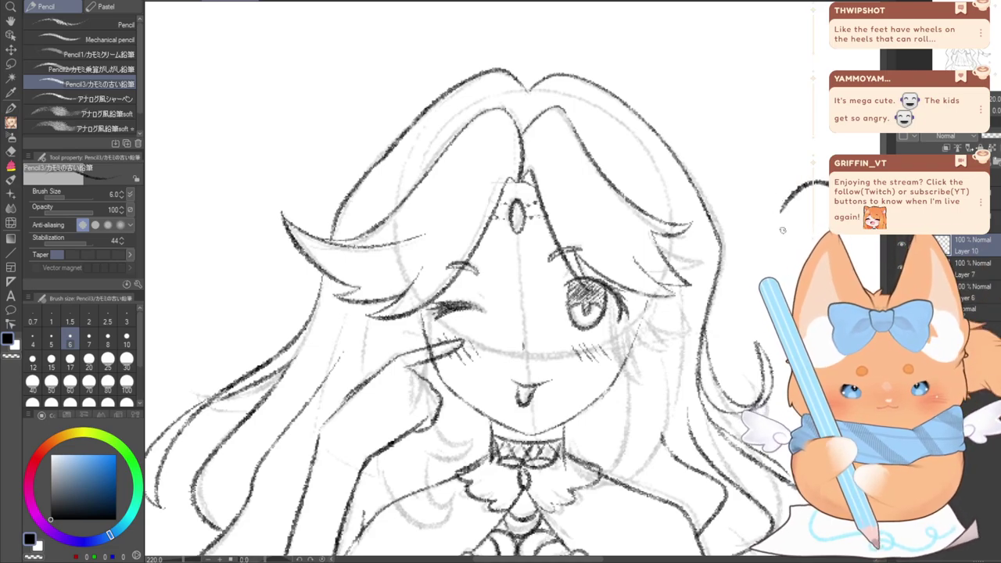
mouse_move(598, 325)
mouse_down()
mouse_move(600, 168)
mouse_move(659, 248)
mouse_up()
scroll(601, 170, up, 4)
key(ctrl+z)
mouse_move(611, 104)
mouse_down()
mouse_move(663, 251)
mouse_move(638, 174)
mouse_move(701, 215)
mouse_up()
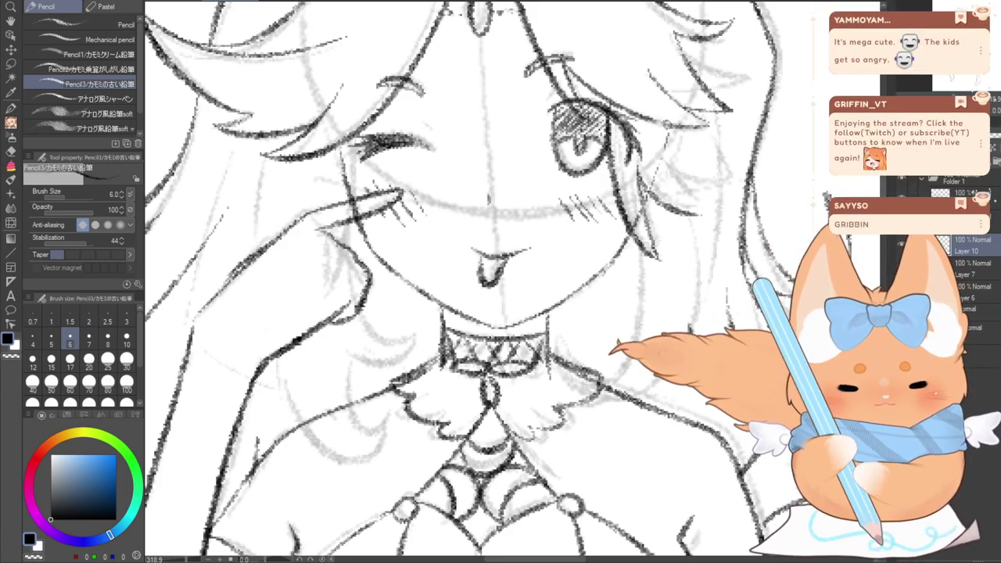
mouse_move(667, 123)
mouse_down()
mouse_move(739, 150)
mouse_move(732, 139)
mouse_move(730, 177)
mouse_move(668, 155)
mouse_move(660, 172)
mouse_move(698, 215)
mouse_up()
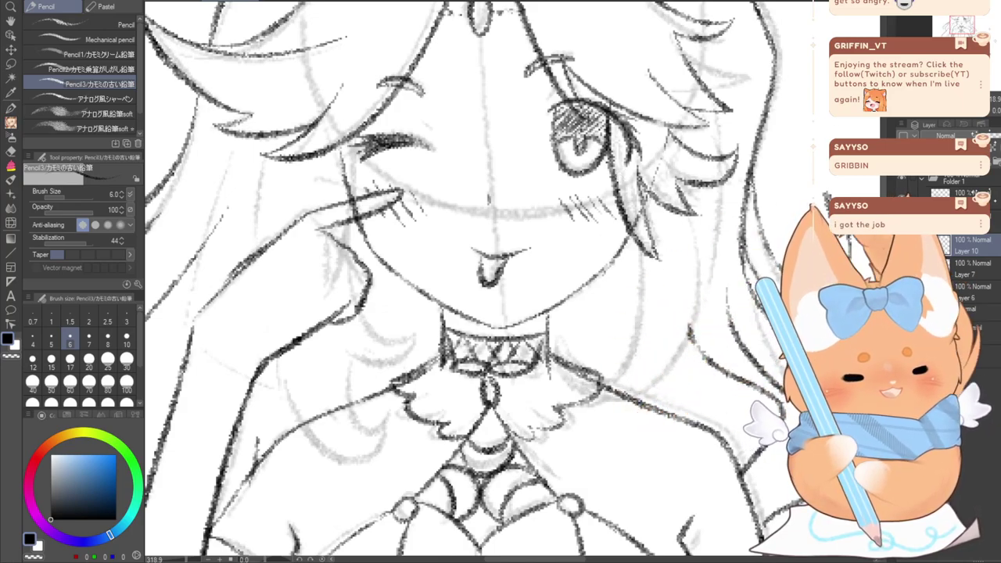
drag(643, 272, 615, 377)
mouse_move(579, 382)
mouse_down()
mouse_move(574, 328)
mouse_move(566, 342)
mouse_move(572, 334)
mouse_move(610, 363)
mouse_move(656, 376)
mouse_move(700, 233)
mouse_move(697, 209)
mouse_up()
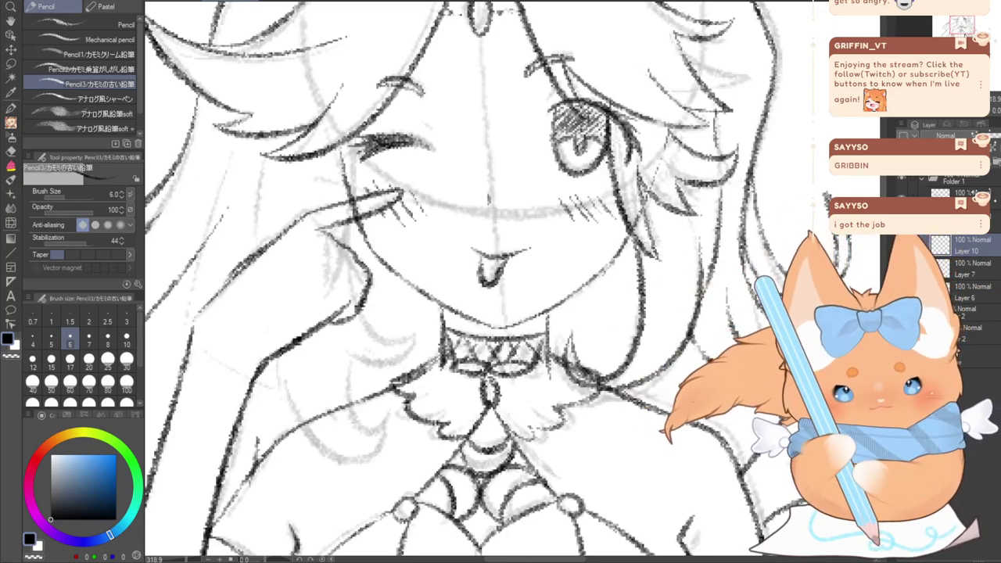
Refine the hair where the bangs meet the side lock beside the open eye, adding short connecting strands and erasing overlapping lines
mouse_move(500, 281)
mouse_down()
mouse_move(481, 201)
mouse_move(396, 248)
mouse_move(398, 266)
mouse_up()
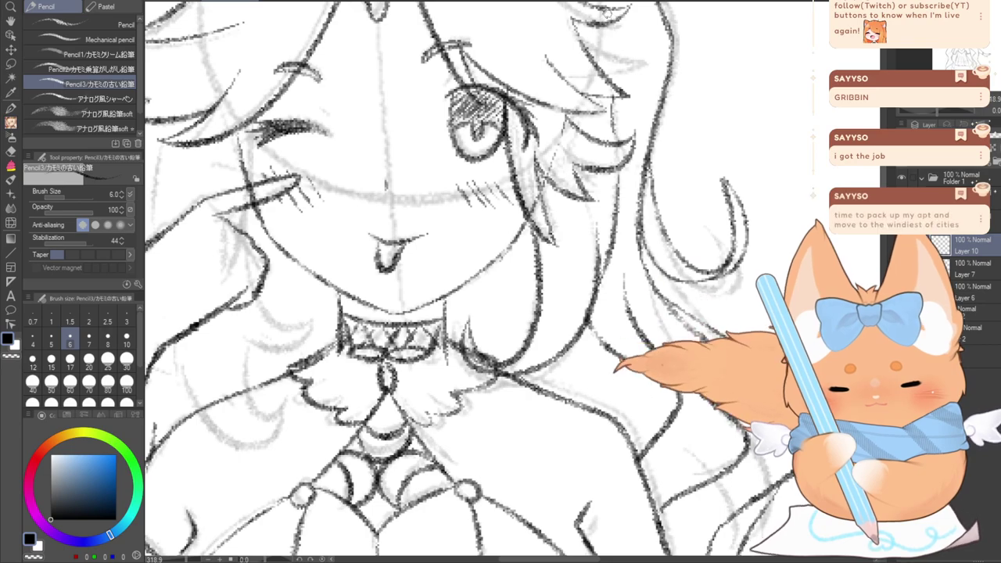
drag(610, 83, 598, 20)
drag(607, 62, 616, 155)
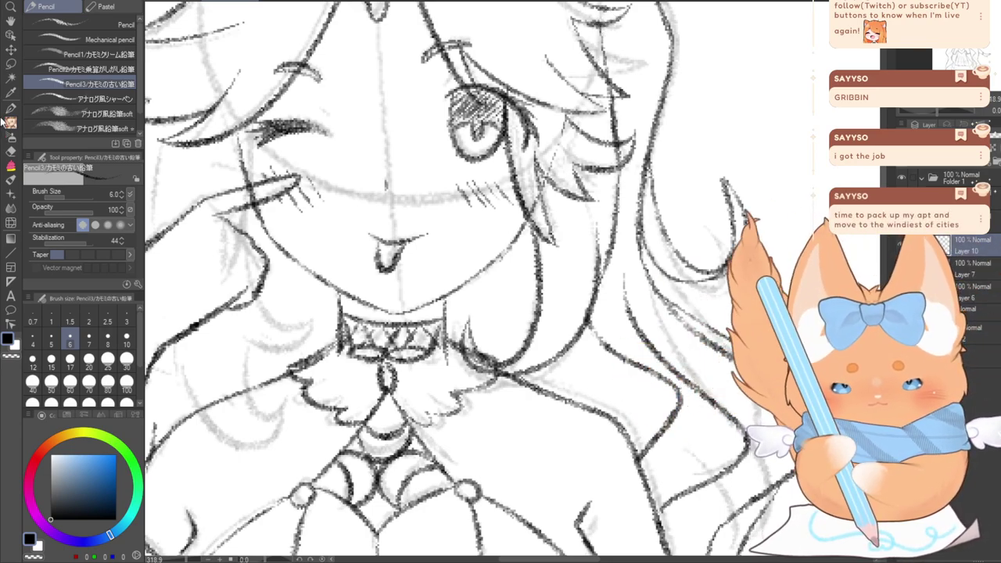
click(11, 150)
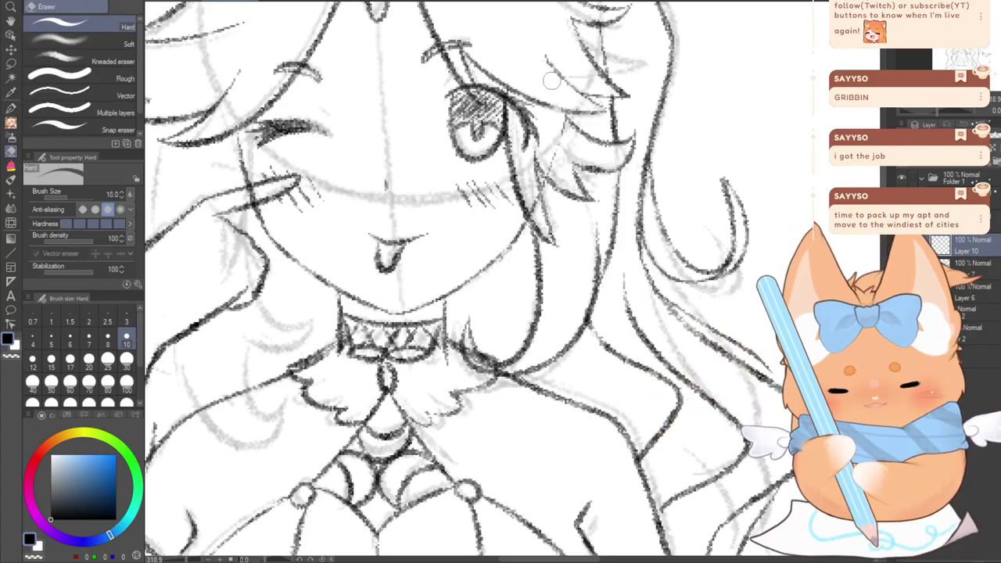
key(p)
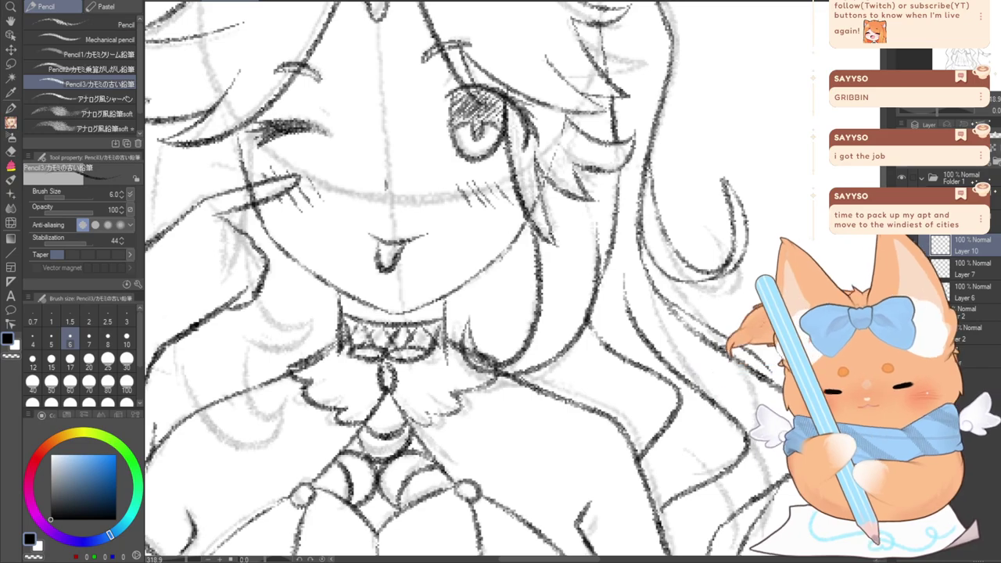
mouse_move(438, 234)
mouse_down()
mouse_move(424, 281)
mouse_move(439, 349)
mouse_move(490, 405)
mouse_up()
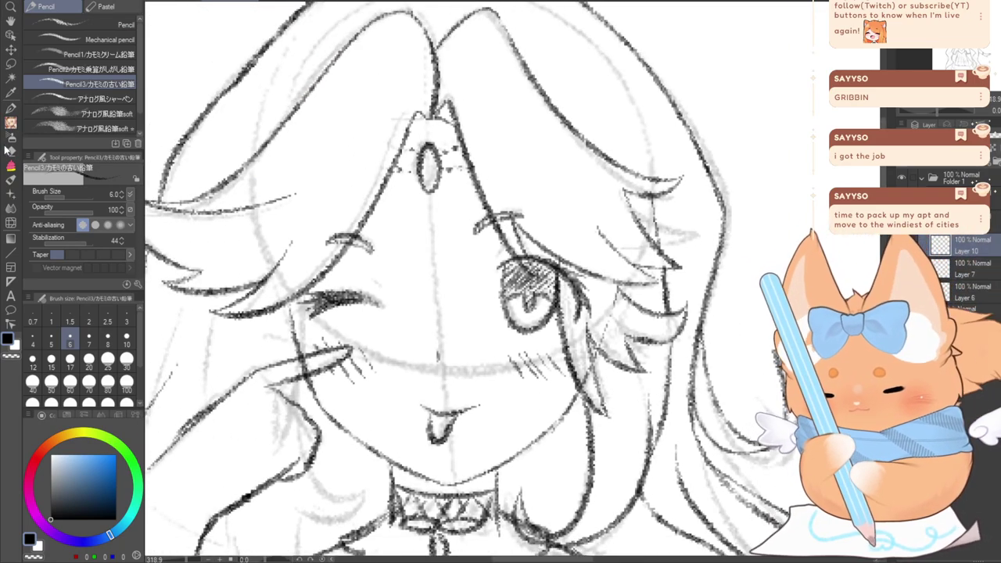
mouse_move(639, 193)
mouse_down()
mouse_move(667, 280)
mouse_move(658, 265)
mouse_move(667, 321)
mouse_up()
key(e)
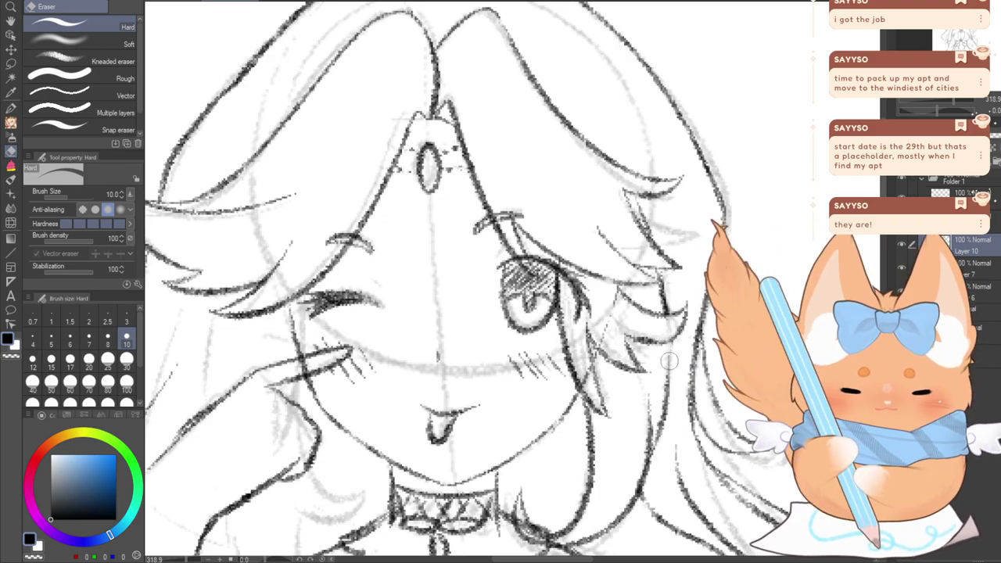
key(p)
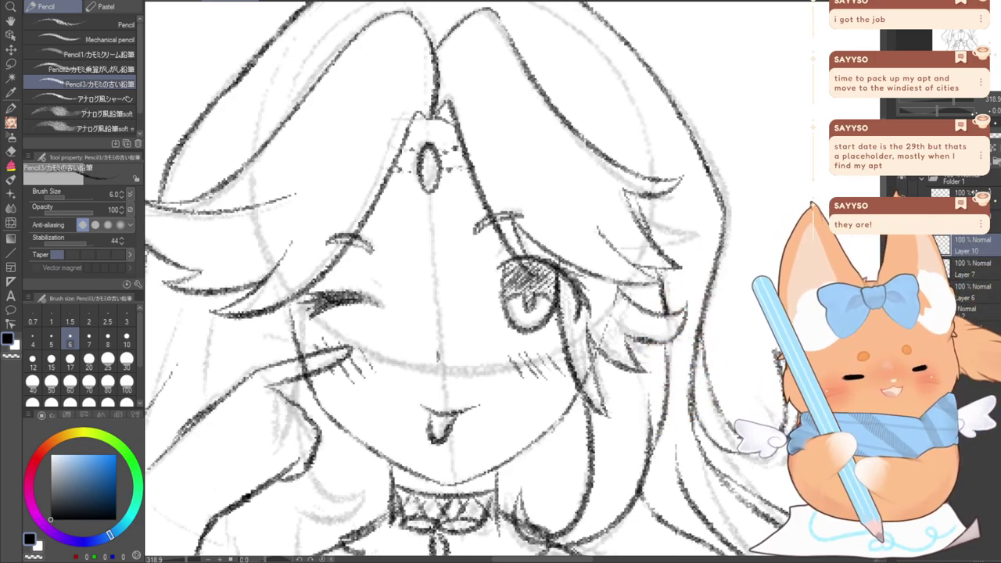
Draw the hair strand running down the cheek behind the fingers on the winking side
drag(271, 131, 477, 47)
drag(512, 281, 530, 230)
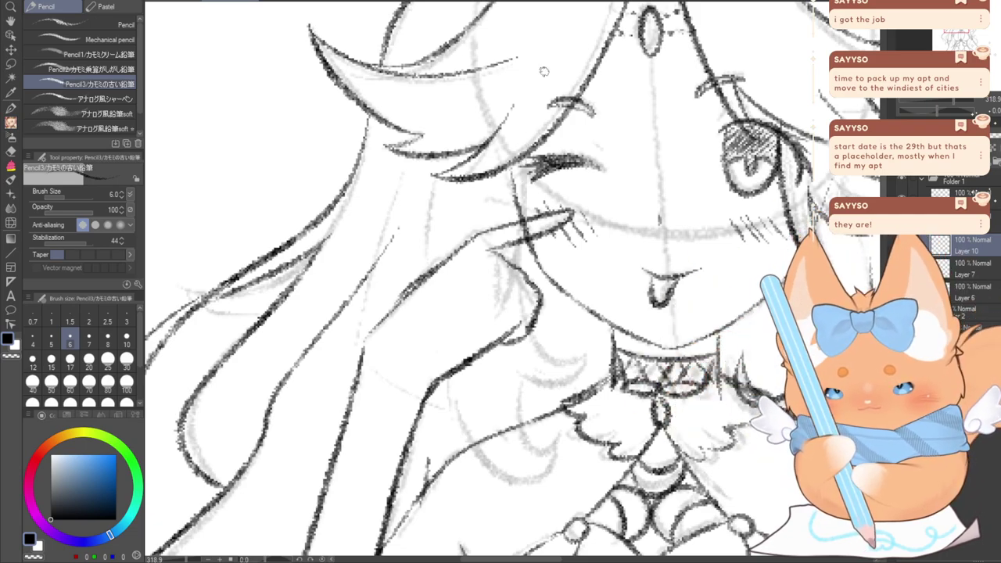
mouse_move(523, 184)
mouse_down()
mouse_move(519, 166)
mouse_move(541, 268)
mouse_move(588, 336)
mouse_up()
key(ctrl+z)
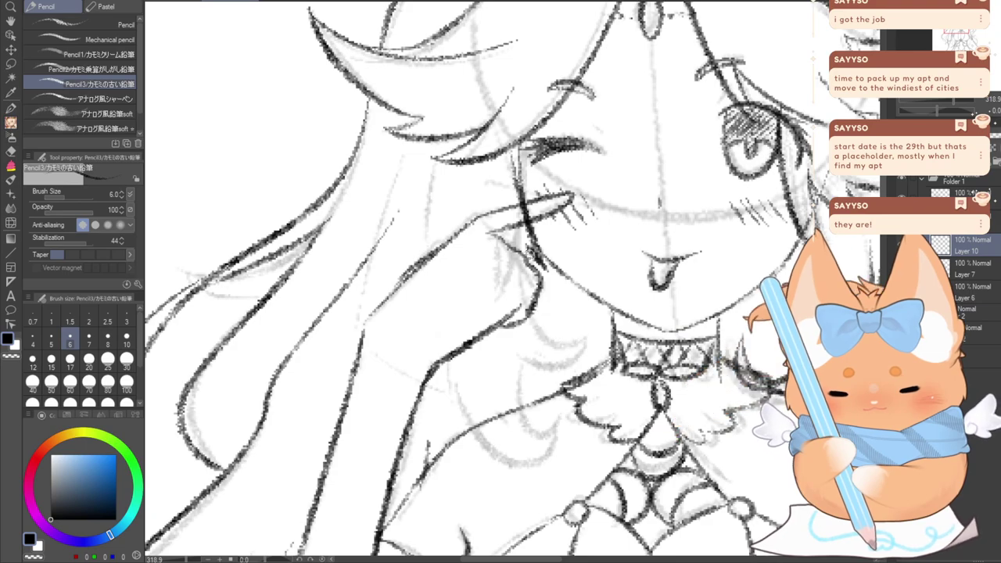
Draw the curled hair locks emerging below the raised hand and sweeping over the collar and shoulder
mouse_move(528, 290)
mouse_down()
mouse_move(534, 316)
mouse_move(590, 316)
mouse_move(538, 330)
mouse_move(525, 359)
mouse_move(524, 388)
mouse_move(563, 430)
mouse_move(532, 472)
mouse_move(463, 409)
mouse_up()
drag(452, 357, 476, 431)
key(ctrl+z)
key(ctrl+z)
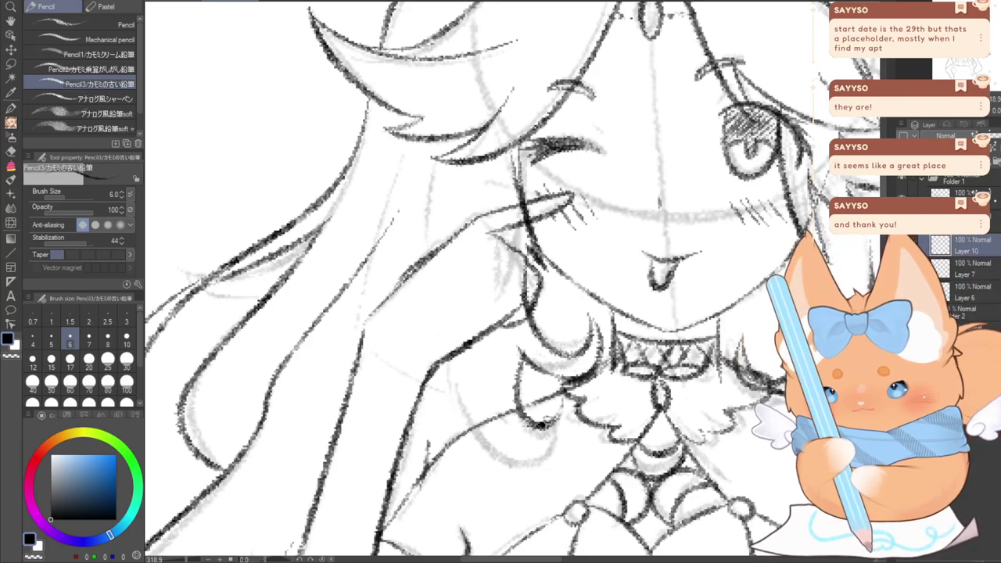
key(ctrl+y)
key(ctrl+y)
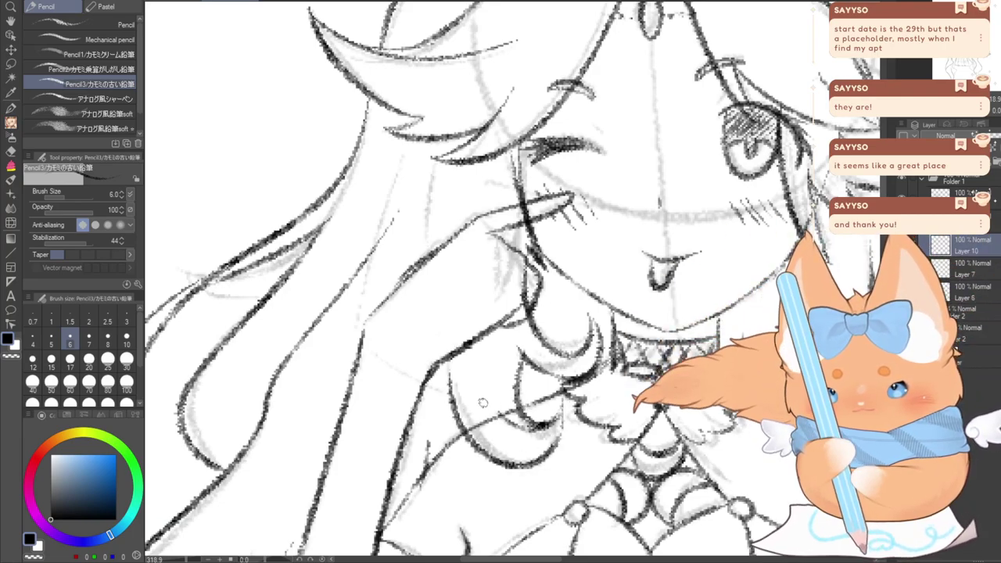
drag(494, 380, 547, 427)
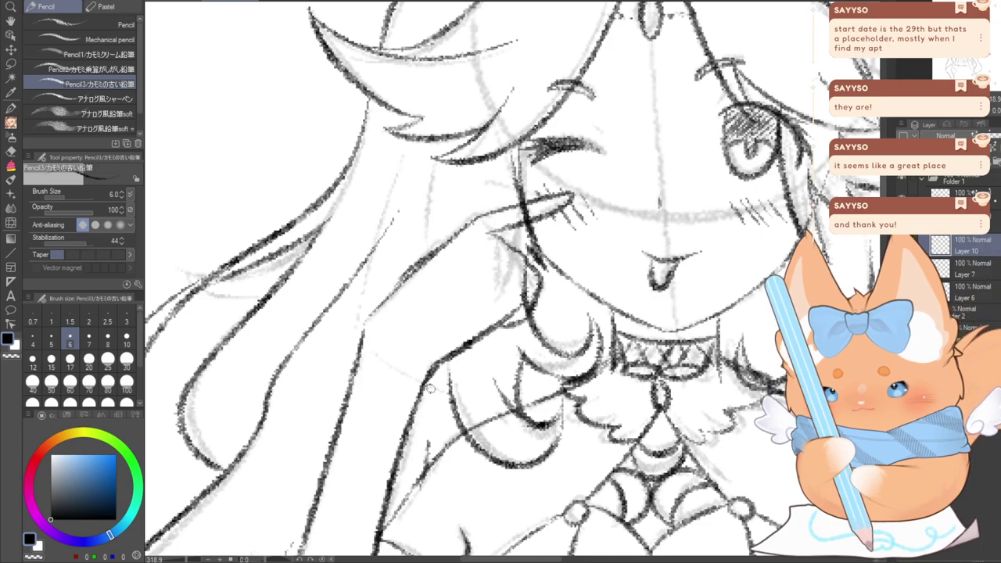
drag(448, 360, 450, 400)
Draw a single hair strand from the bangs on the winking side down to the back of the raised hand
drag(415, 200, 381, 274)
key(ctrl+z)
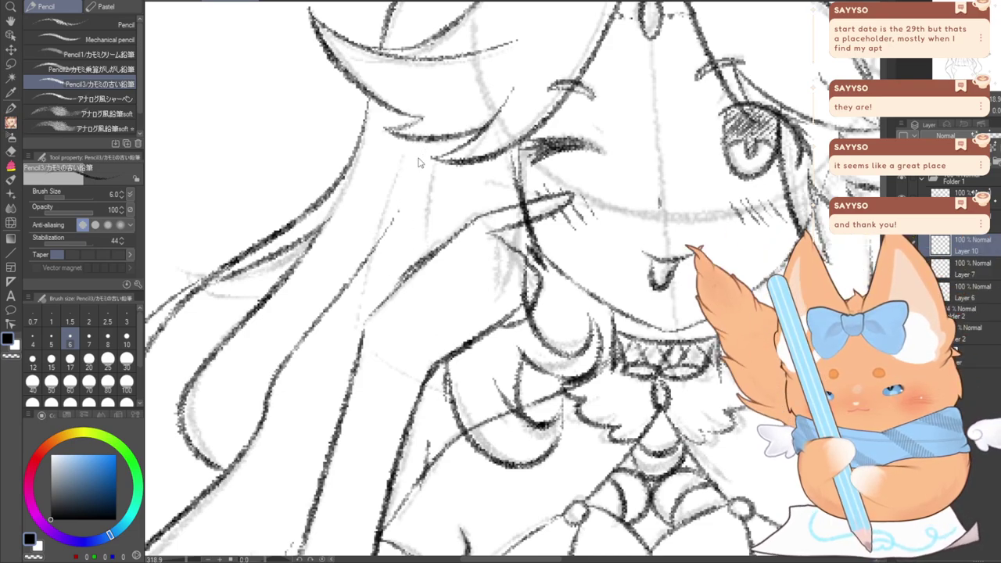
drag(427, 141, 392, 275)
key(ctrl+z)
drag(428, 146, 397, 278)
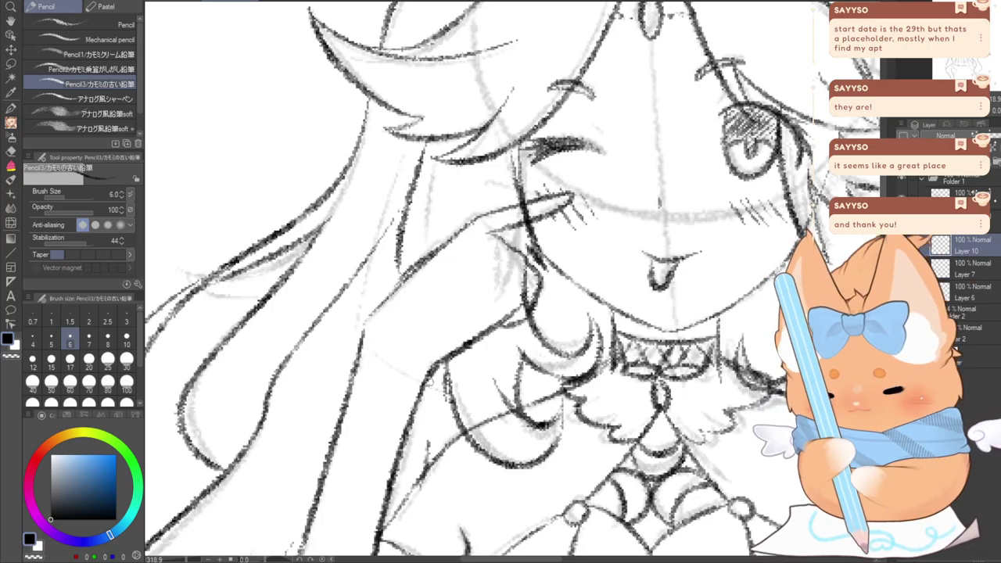
Erase the doubled start of the large curl below the raised hand and the stray strokes inside the curls
key(e)
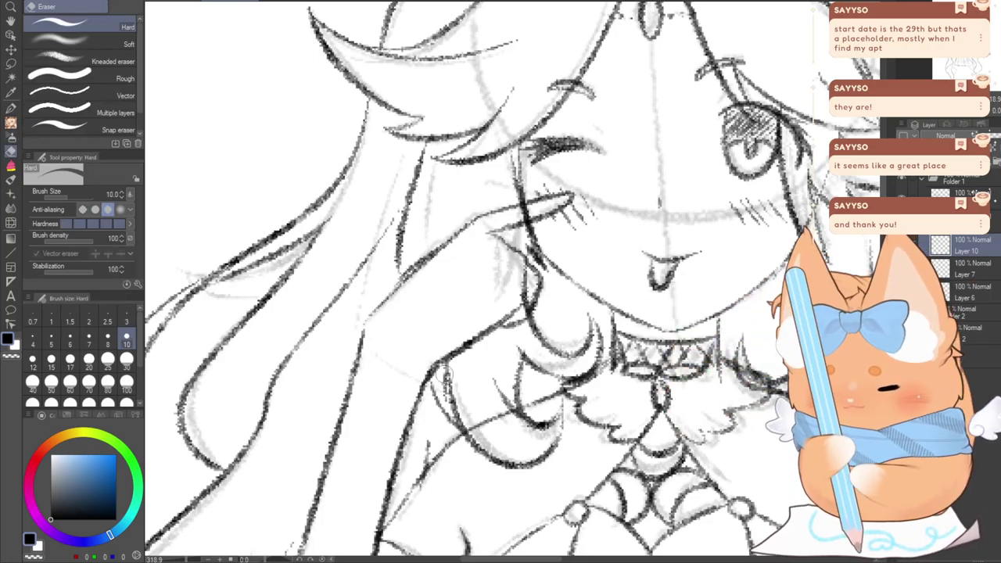
mouse_move(445, 376)
mouse_down()
mouse_move(465, 416)
mouse_move(450, 383)
mouse_up()
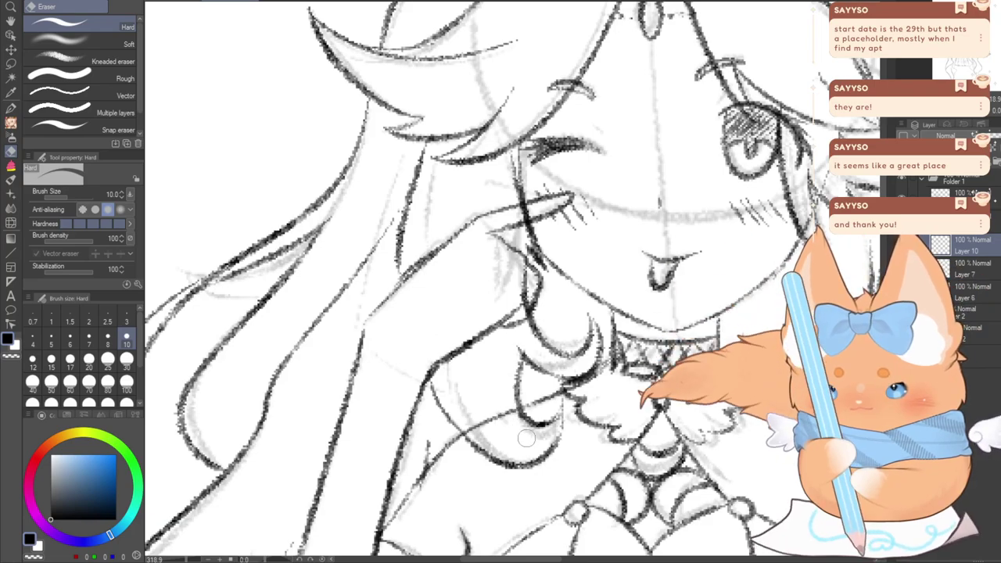
scroll(461, 412, down, 3)
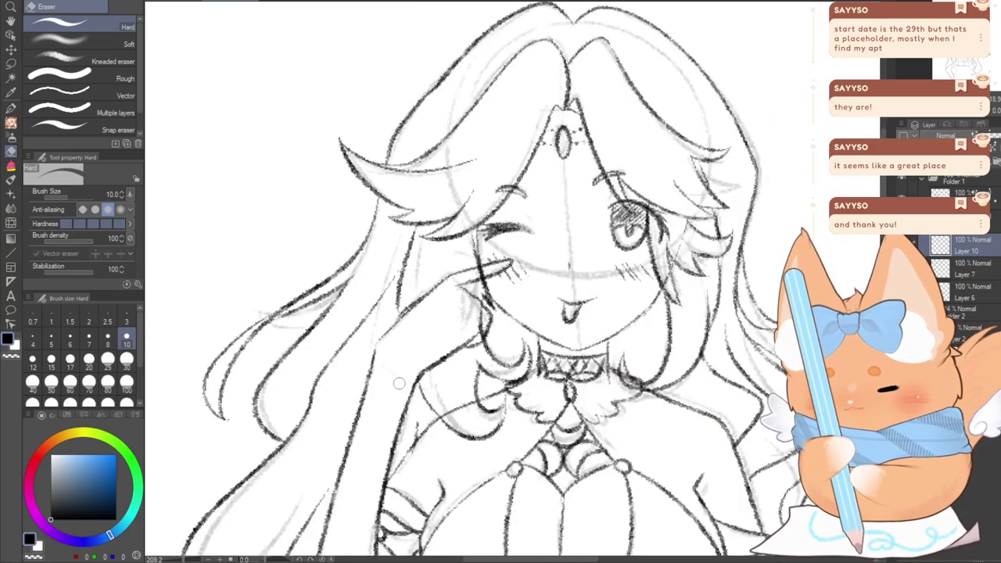
drag(457, 302, 486, 208)
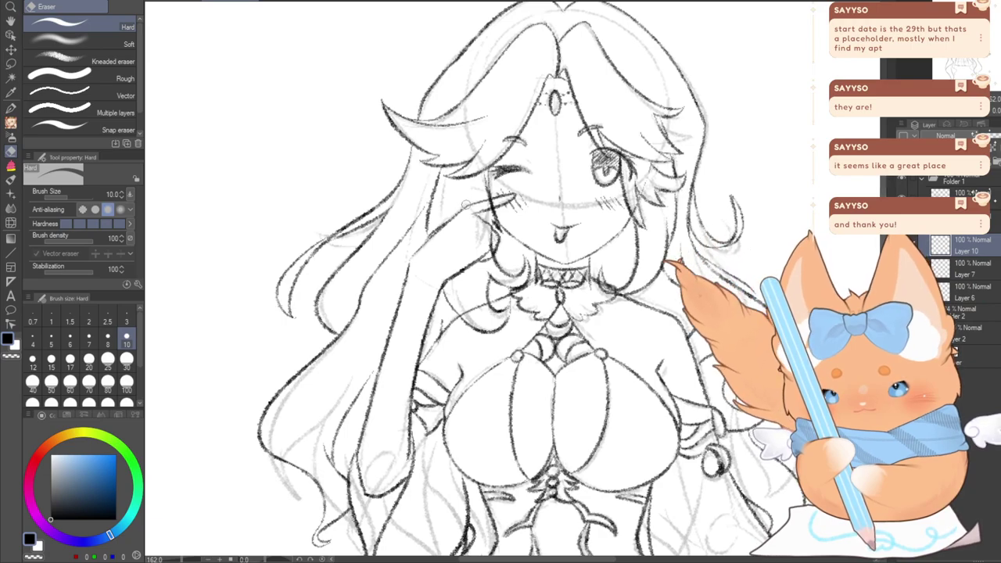
scroll(485, 207, up, 3)
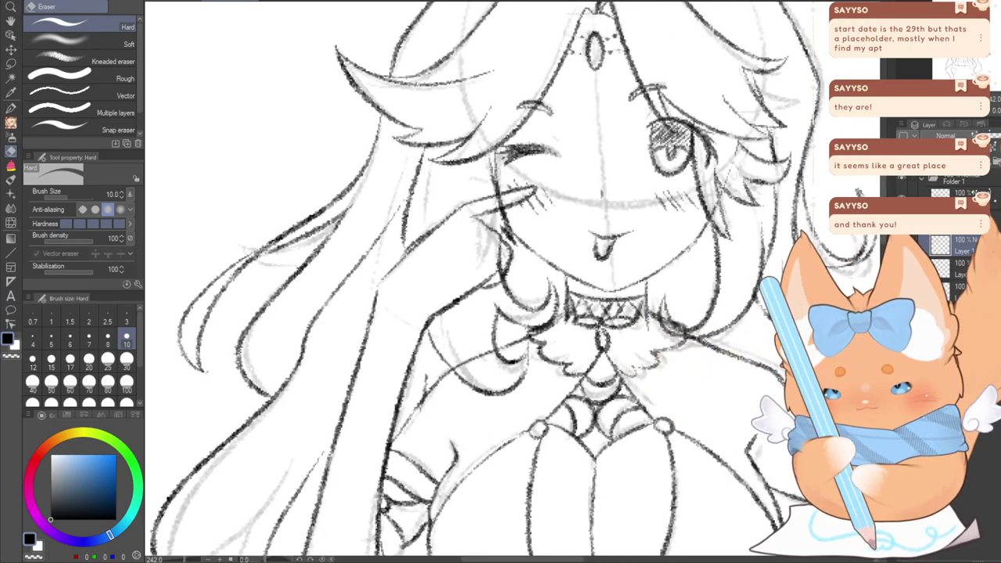
Hide and show Layer 6 to check which lines it holds, and return to Layer 10
click(973, 292)
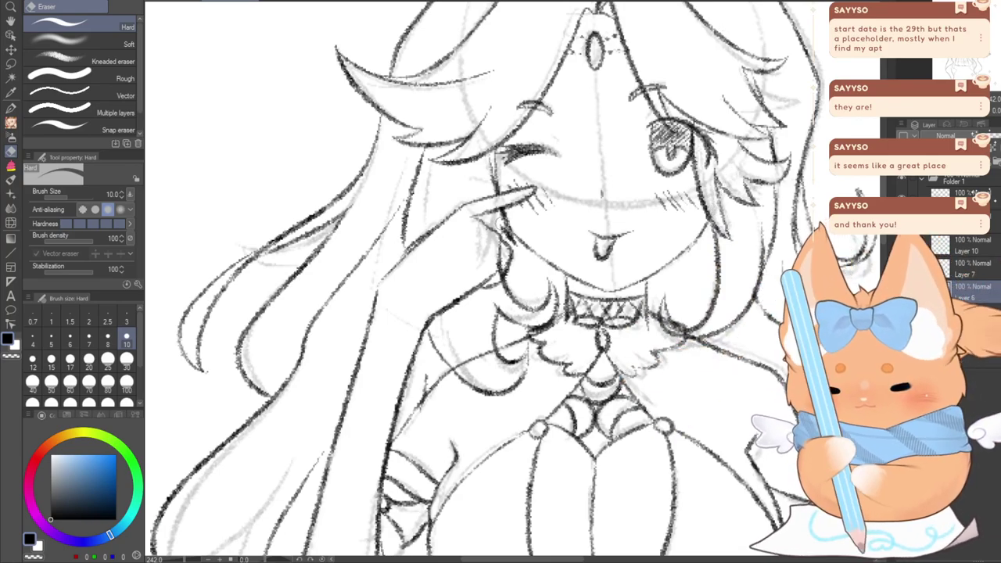
click(902, 292)
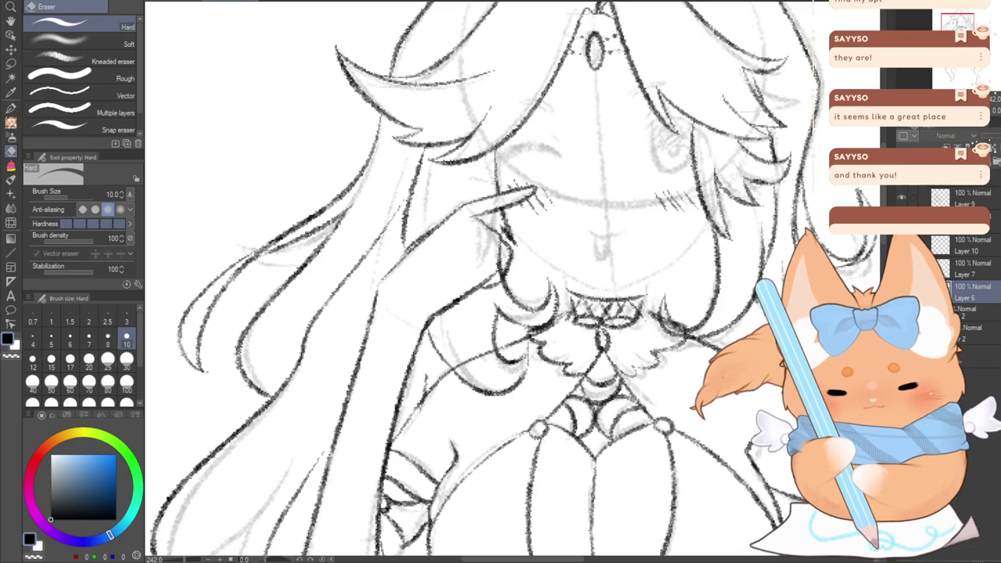
click(901, 292)
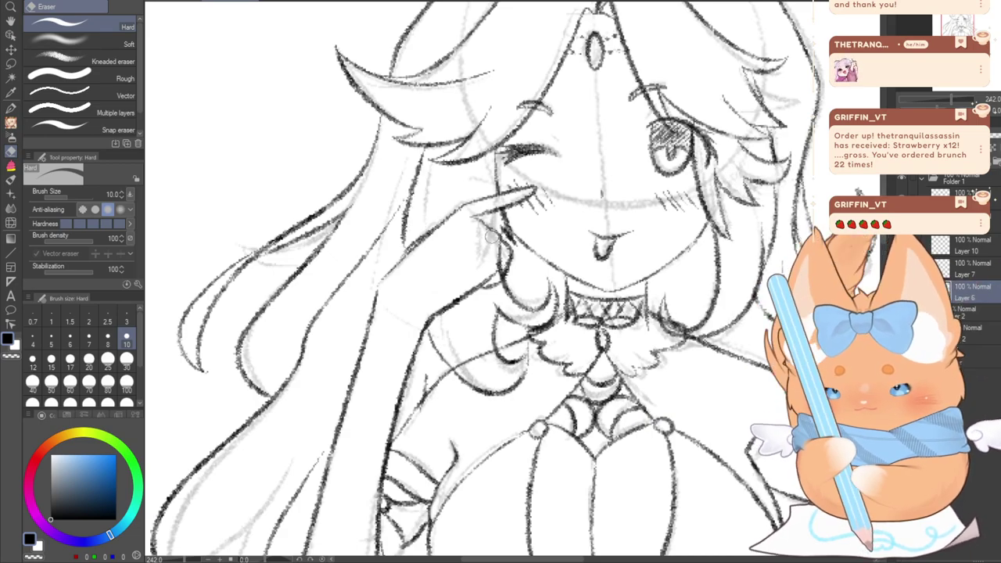
click(904, 243)
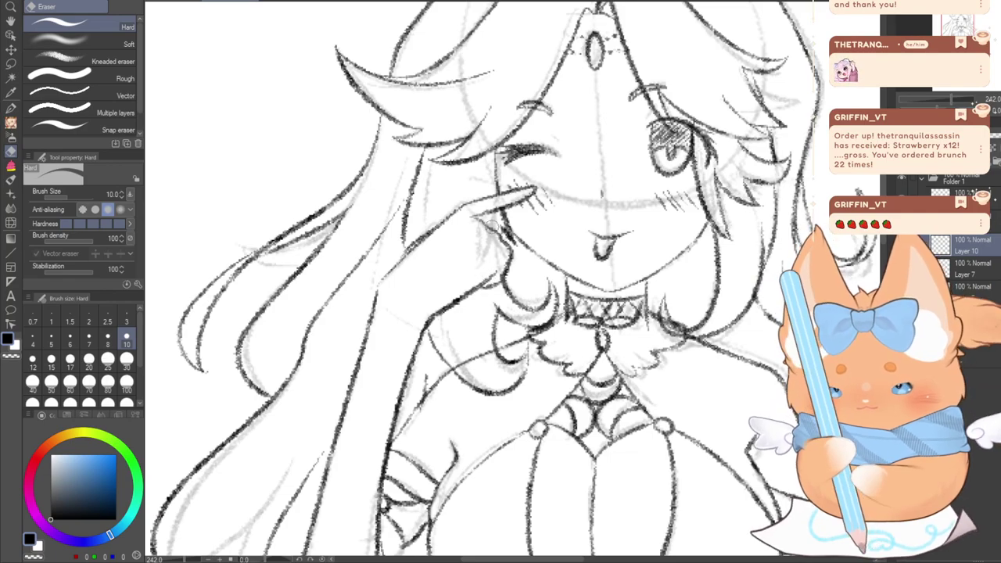
scroll(480, 193, down, 3)
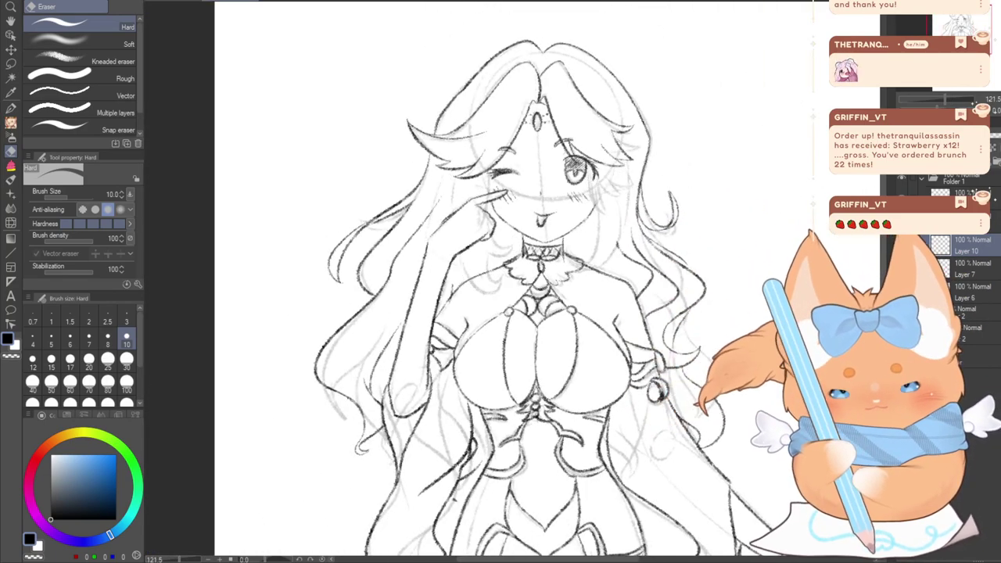
Switch to the layer holding the shoulder line, erase it where it crosses the large curl, and review the whole figure
click(901, 244)
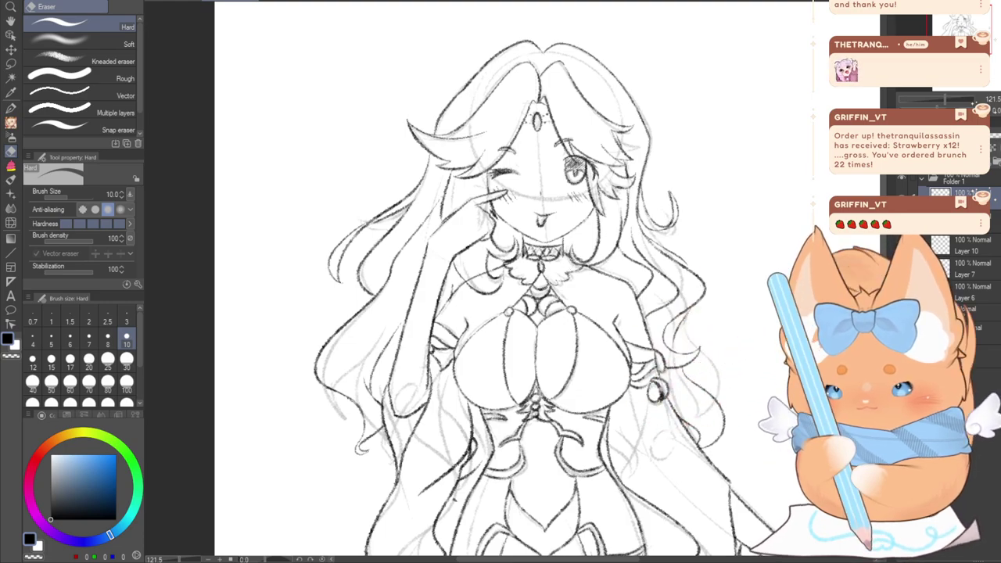
scroll(474, 274, up, 3)
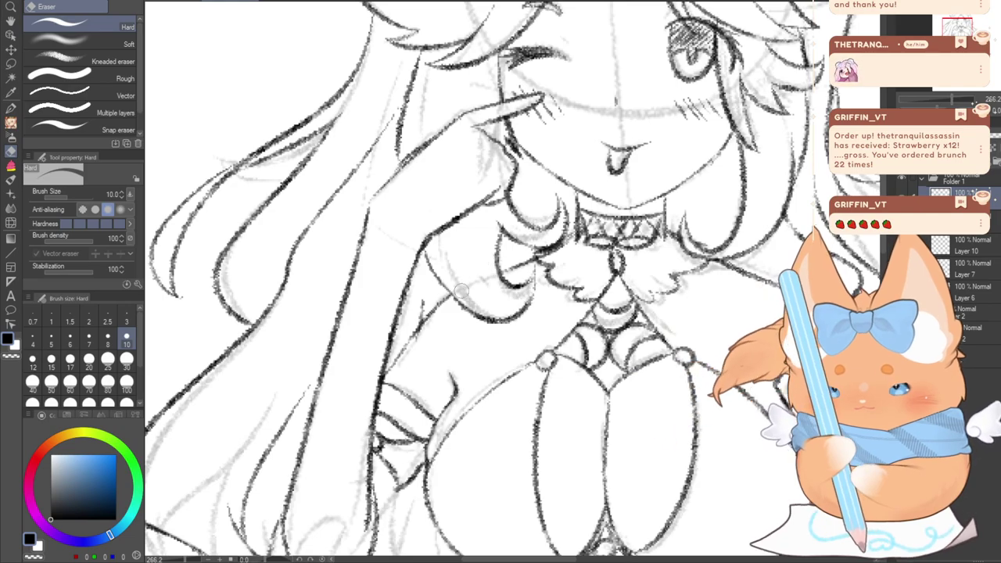
scroll(443, 360, down, 2)
scroll(442, 360, down, 1)
drag(454, 360, 440, 284)
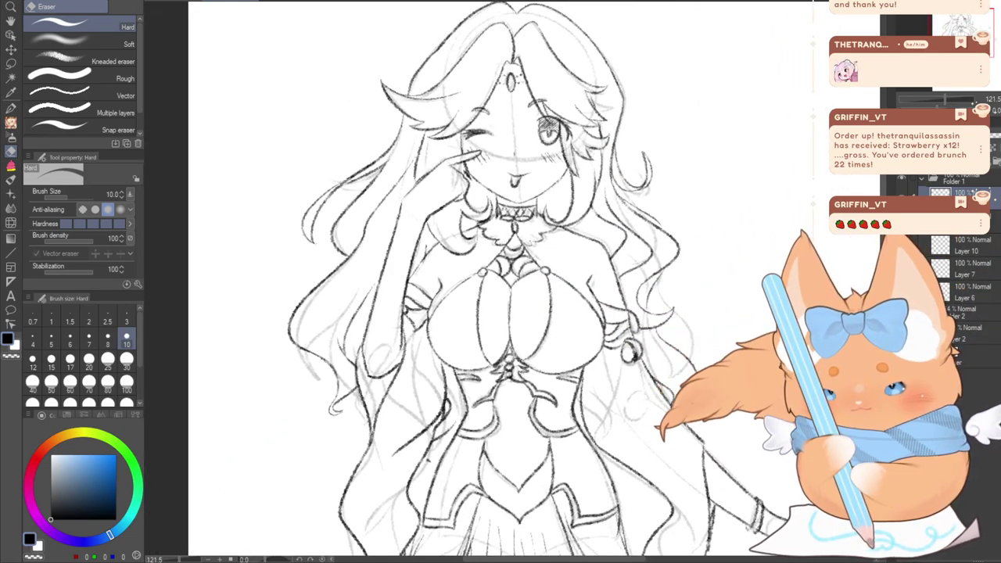
drag(469, 454, 491, 358)
scroll(472, 327, down, 3)
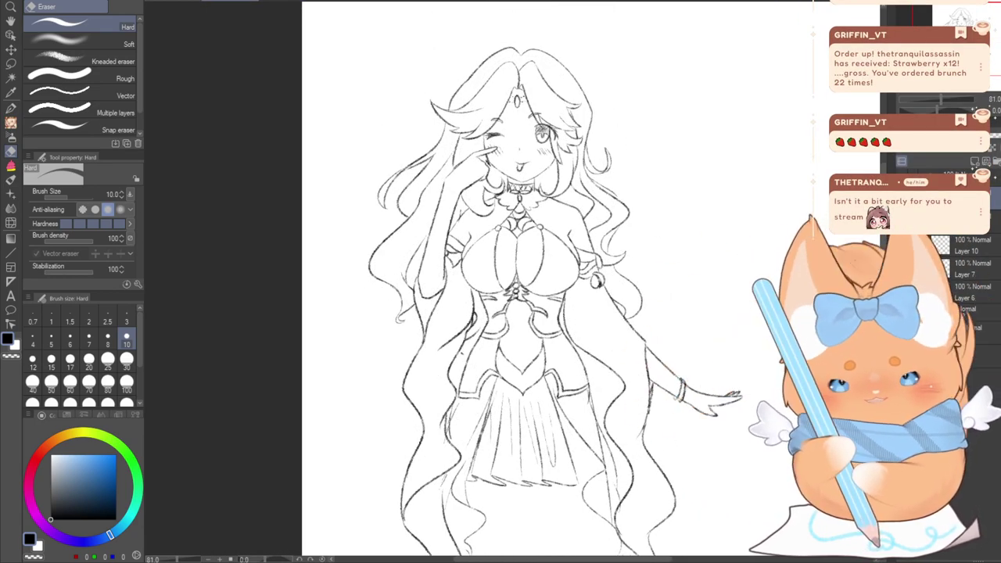
Add a new layer and hatch shading inside the upturned curl beside the open eye using the size 6 pencil
click(11, 123)
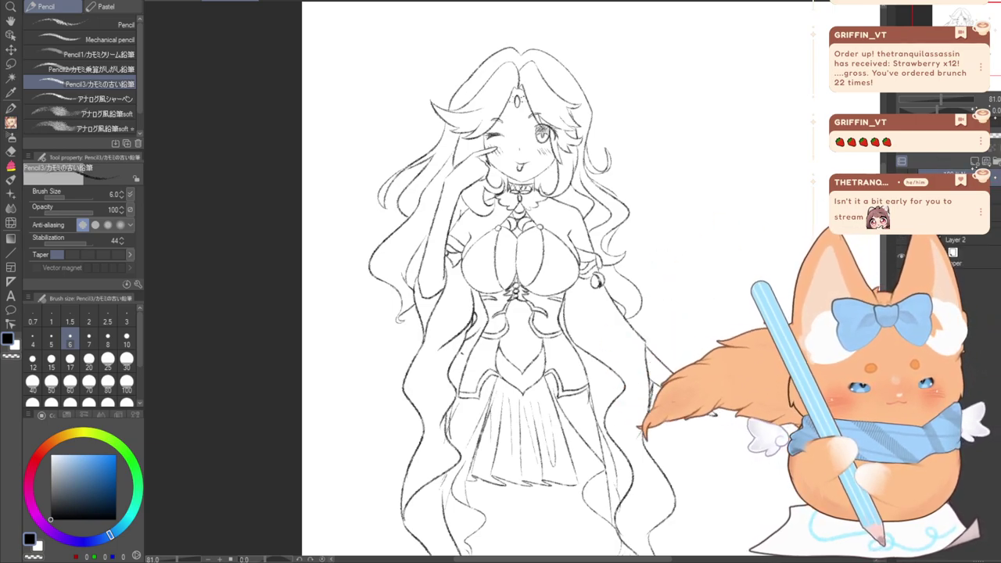
click(974, 161)
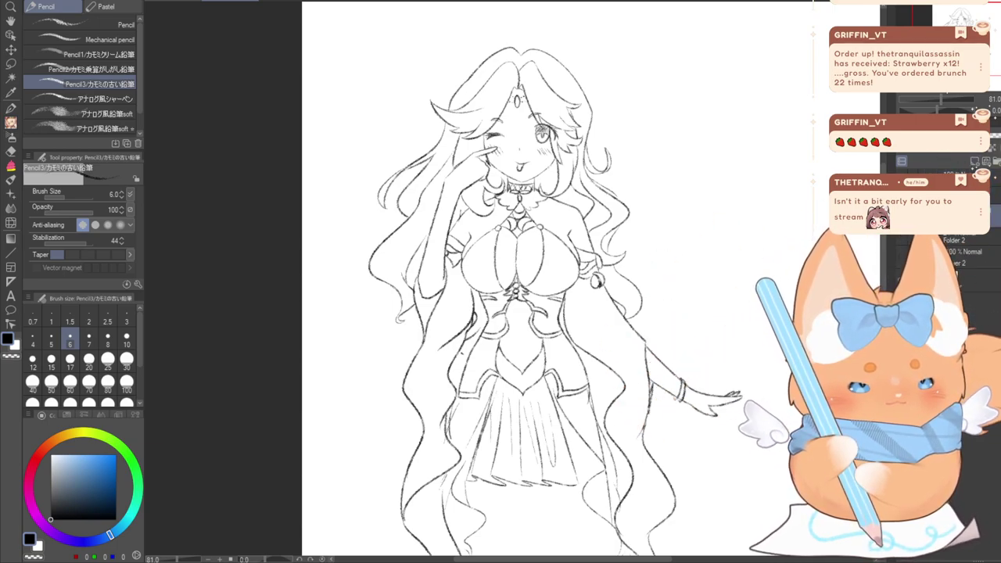
scroll(516, 234, down, 1)
scroll(516, 234, up, 2)
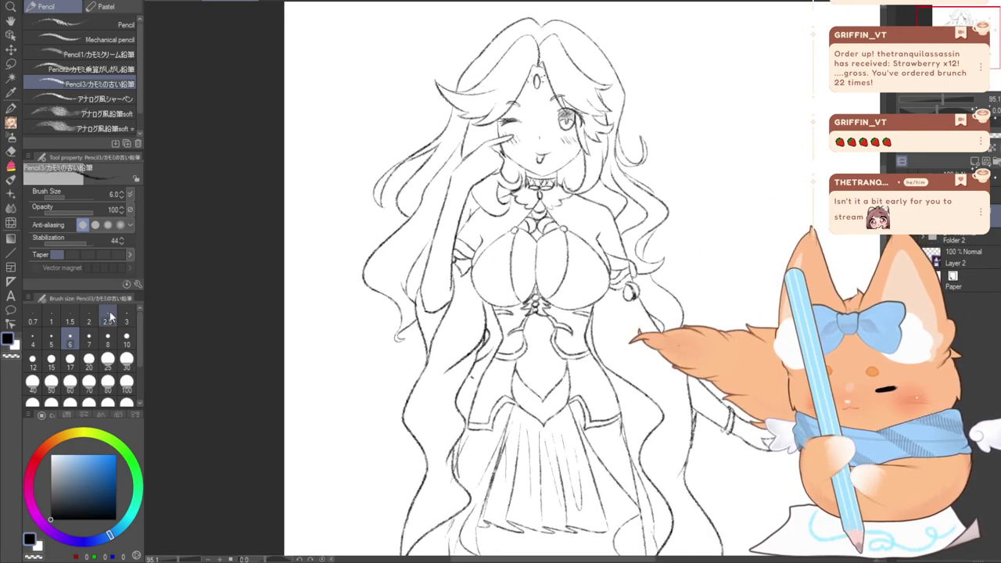
scroll(512, 282, up, 3)
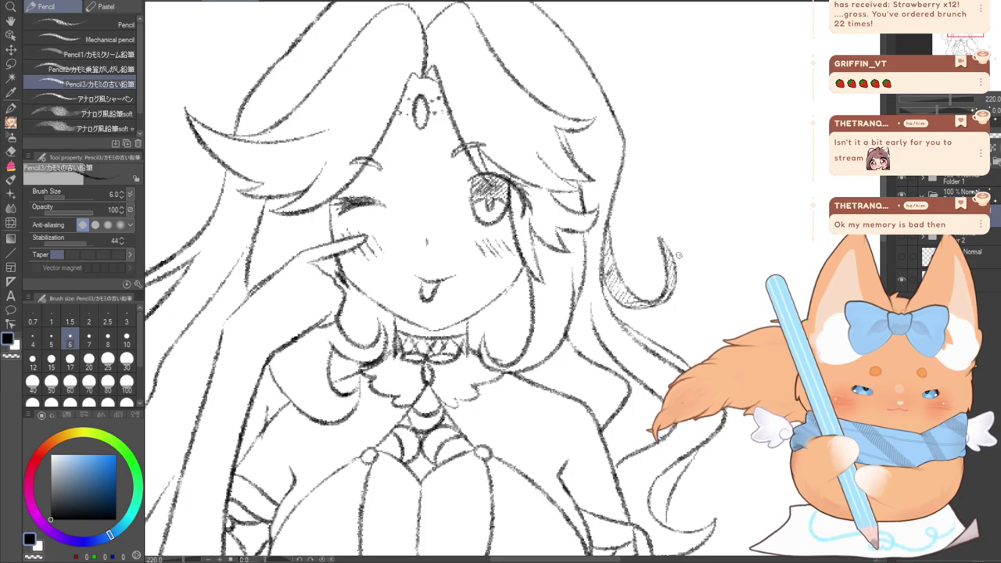
drag(178, 479, 237, 512)
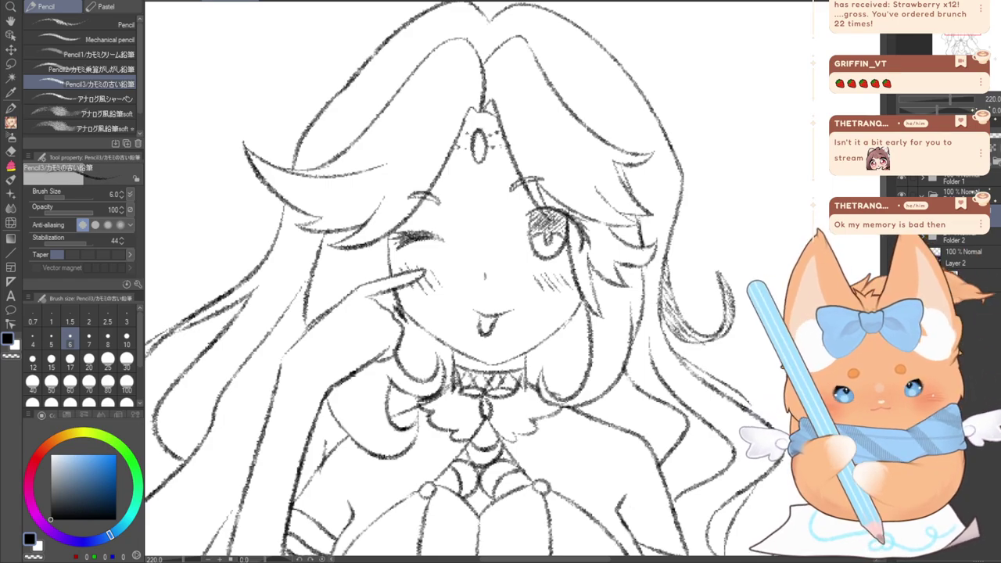
drag(686, 166, 768, 212)
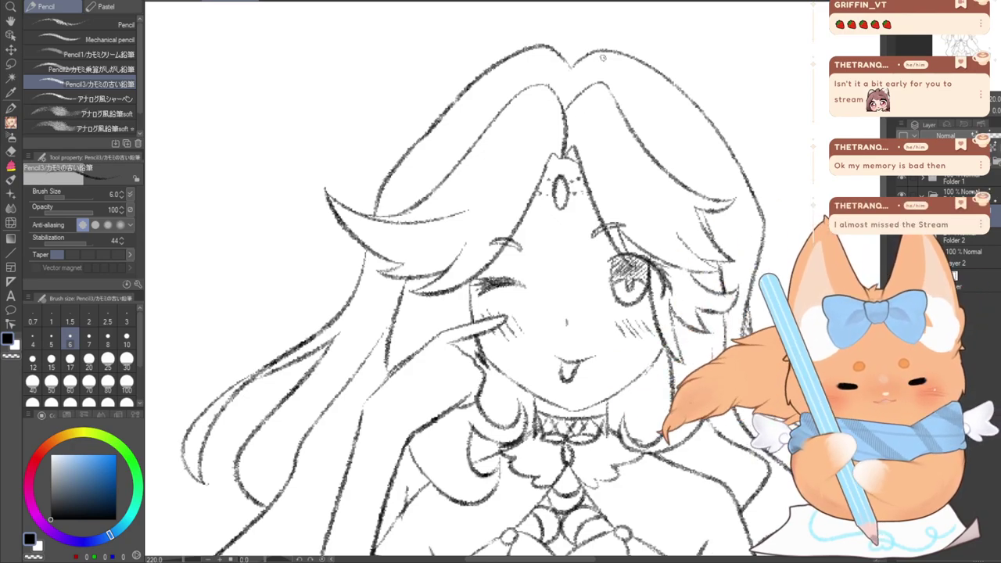
Hatch the thin outer lock on the winking side and the hair from below the bangs down to the raised hand
mouse_move(469, 328)
mouse_down()
mouse_move(496, 273)
mouse_move(641, 271)
mouse_up()
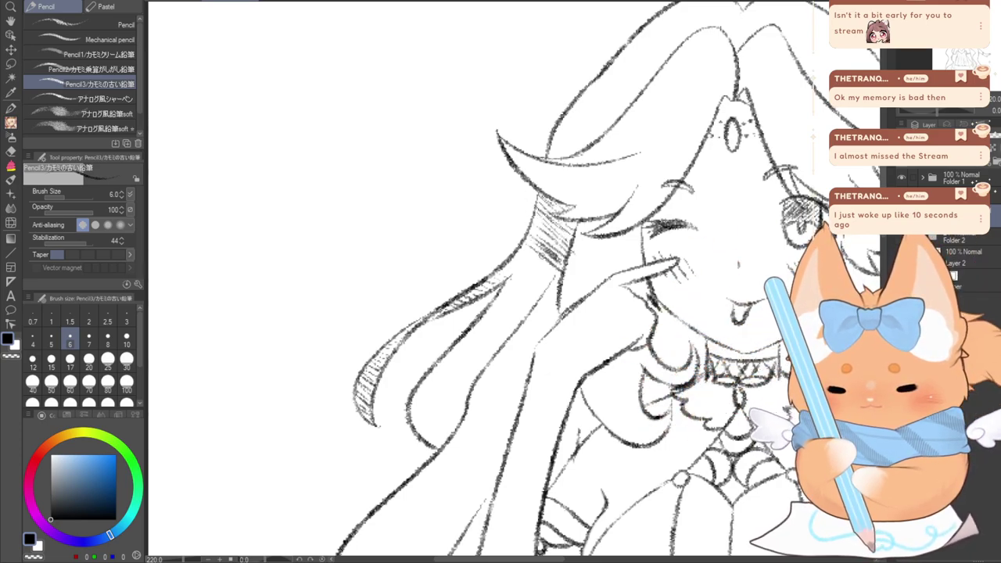
drag(514, 264, 550, 290)
mouse_move(511, 269)
mouse_down()
mouse_move(551, 304)
mouse_move(447, 191)
mouse_up()
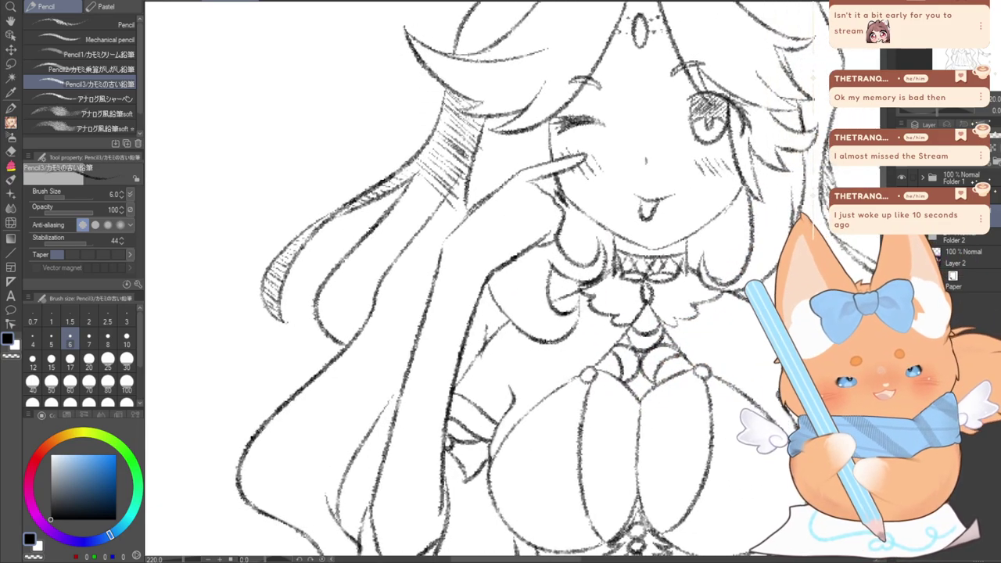
mouse_move(418, 183)
mouse_down()
mouse_move(459, 217)
mouse_move(450, 237)
mouse_up()
Hatch the hair enclosed beneath the raised hand and the lock below the jaw on the winking side
drag(479, 294, 502, 316)
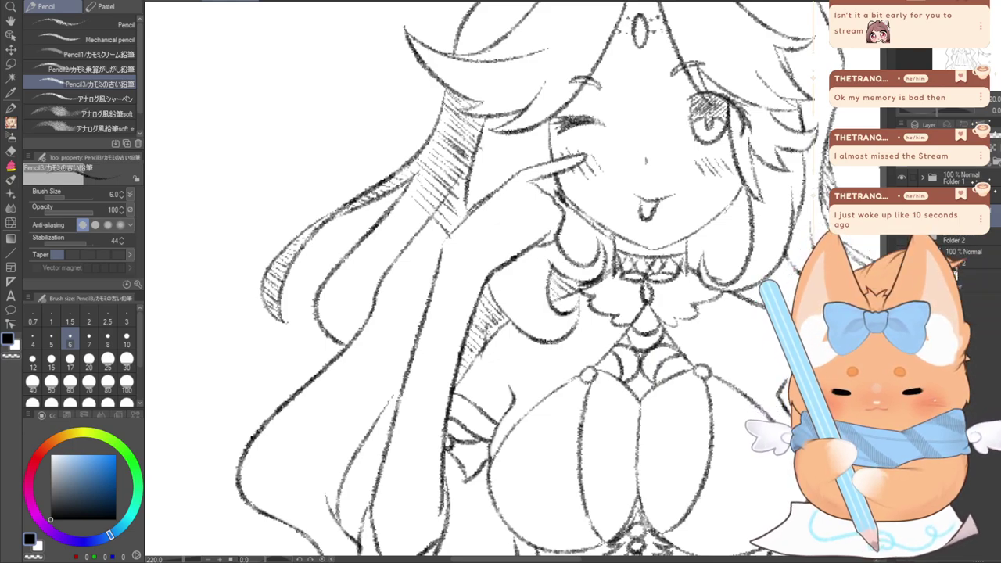
drag(566, 205, 595, 239)
drag(568, 217, 592, 245)
drag(560, 222, 587, 257)
drag(560, 234, 577, 252)
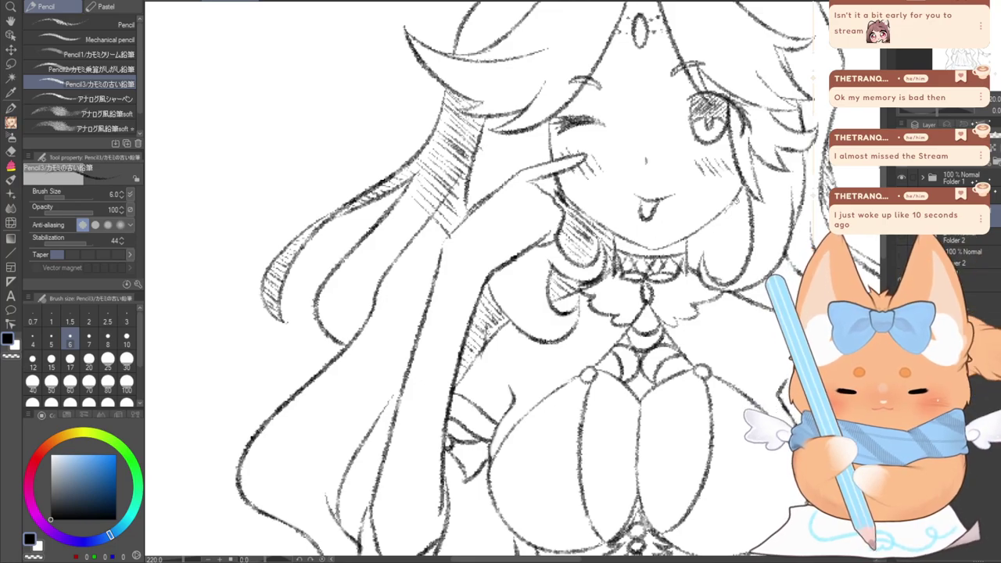
Hatch the hair behind the neck between the jaw and the face-framing lock on the open-eye side
drag(742, 201, 752, 219)
drag(737, 207, 750, 231)
drag(729, 212, 750, 243)
mouse_move(723, 219)
mouse_down()
mouse_move(747, 249)
mouse_move(724, 275)
mouse_up()
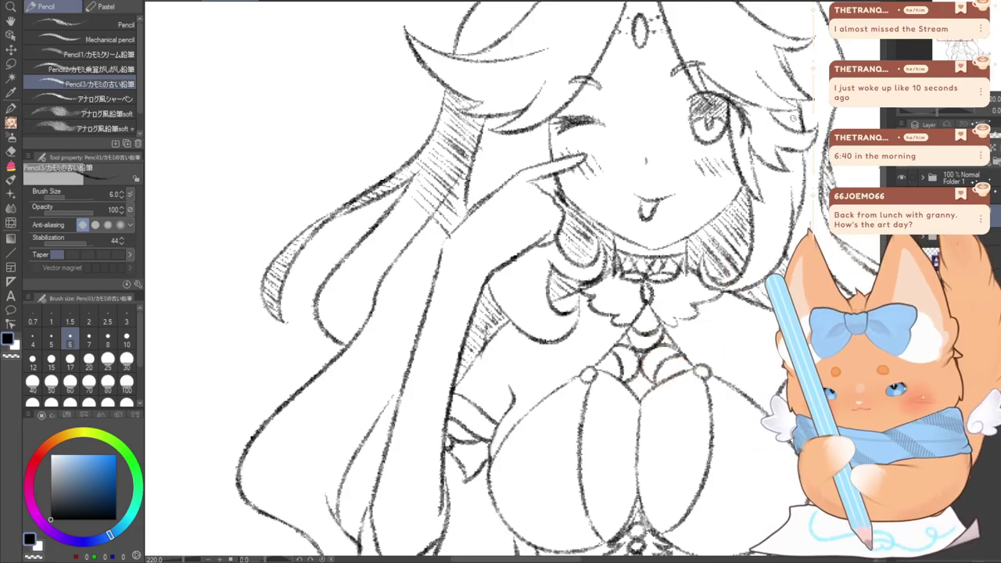
Hatch the middle lock on the winking side from its rounded tip up toward the raised hand
drag(485, 281, 461, 271)
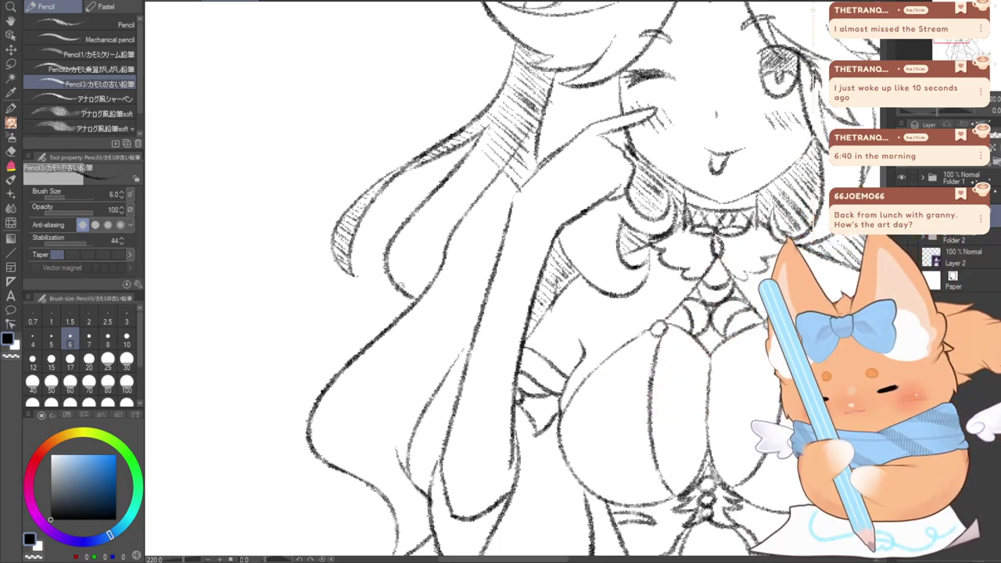
mouse_move(392, 274)
mouse_down()
mouse_move(417, 297)
mouse_move(422, 286)
mouse_up()
mouse_move(386, 249)
mouse_down()
mouse_move(425, 271)
mouse_move(435, 263)
mouse_up()
drag(394, 228, 442, 253)
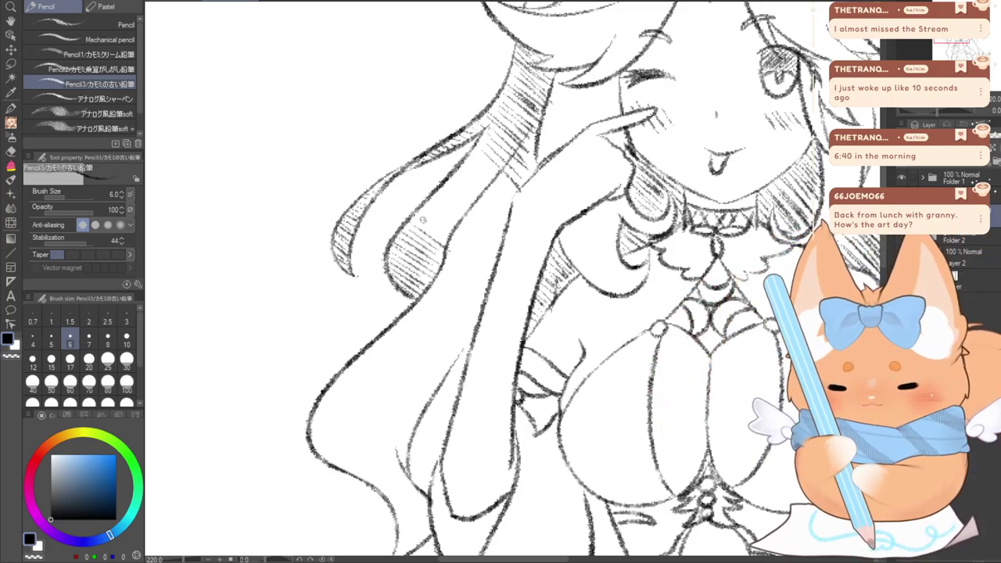
drag(421, 216, 449, 241)
mouse_move(429, 199)
mouse_down()
mouse_move(455, 222)
mouse_move(573, 90)
mouse_up()
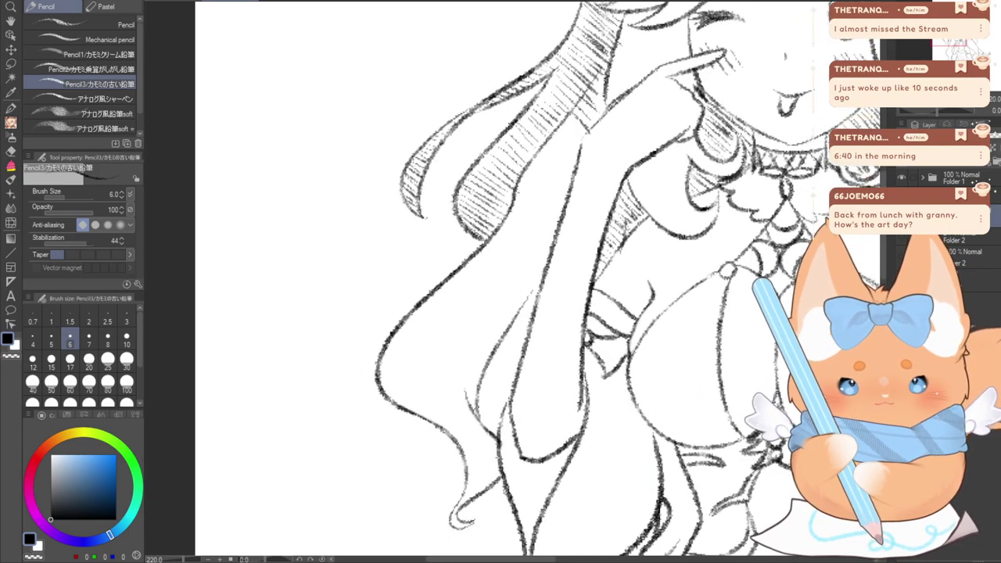
Hatch the upper part of the large hair mass running alongside the raised forearm
mouse_move(570, 129)
mouse_down()
mouse_move(581, 105)
mouse_move(592, 133)
mouse_move(587, 145)
mouse_move(573, 143)
mouse_move(582, 157)
mouse_up()
mouse_move(555, 129)
mouse_down()
mouse_move(570, 161)
mouse_move(538, 102)
mouse_move(559, 174)
mouse_up()
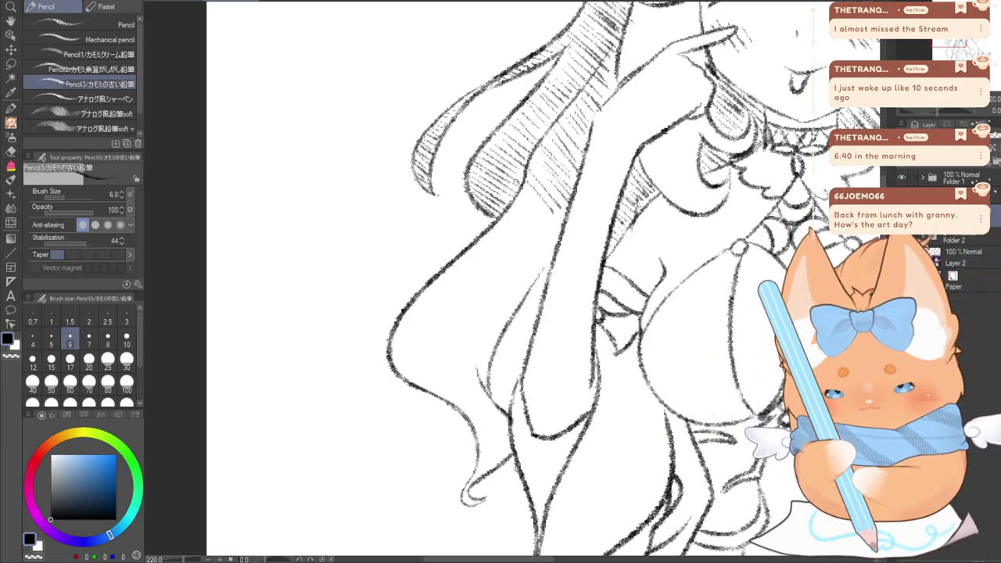
drag(522, 231, 552, 191)
drag(538, 254, 559, 224)
drag(516, 266, 545, 219)
mouse_move(510, 253)
mouse_down()
mouse_move(532, 275)
mouse_move(527, 286)
mouse_up()
mouse_move(496, 255)
mouse_down()
mouse_move(514, 300)
mouse_move(486, 224)
mouse_up()
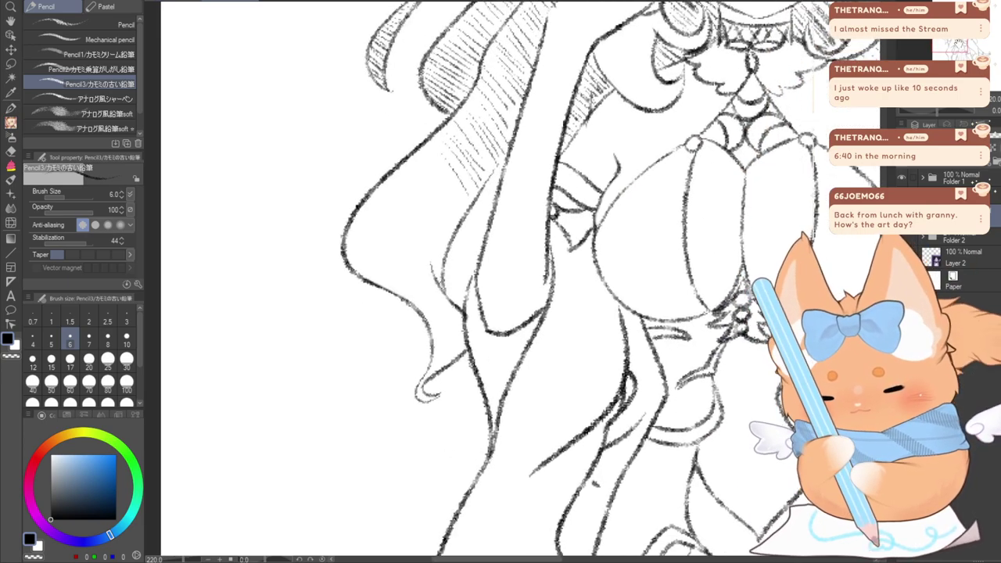
Hatch the narrow strip of hair visible beside the waist below the raised arm
drag(605, 430, 621, 442)
mouse_move(615, 425)
mouse_down()
mouse_move(628, 438)
mouse_move(634, 431)
mouse_up()
drag(626, 412, 644, 421)
drag(633, 398, 652, 415)
drag(641, 390, 659, 405)
drag(649, 311, 627, 341)
drag(654, 334, 631, 374)
mouse_move(660, 354)
mouse_down()
mouse_move(627, 384)
mouse_move(638, 394)
mouse_move(626, 383)
mouse_up()
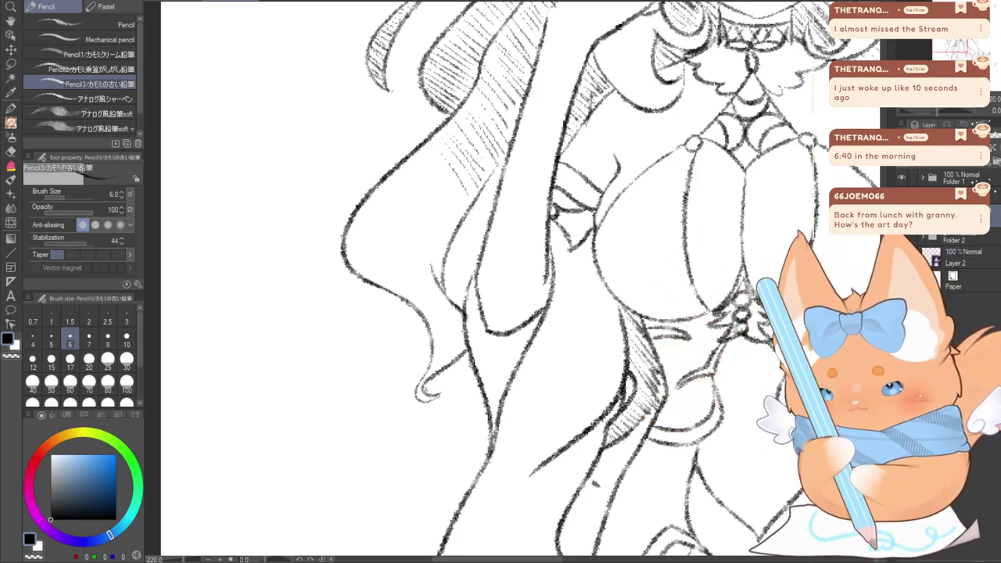
Fill the large lower curl beside the raised elbow with diagonal hatching down to its curled tip and review the figure
drag(448, 341, 434, 358)
mouse_move(438, 147)
mouse_down()
mouse_move(424, 181)
mouse_move(447, 211)
mouse_up()
drag(450, 170, 412, 219)
drag(452, 187, 400, 232)
drag(441, 173, 382, 244)
drag(445, 197, 387, 262)
mouse_move(435, 205)
mouse_down()
mouse_move(380, 274)
mouse_move(367, 272)
mouse_up()
drag(429, 215, 363, 291)
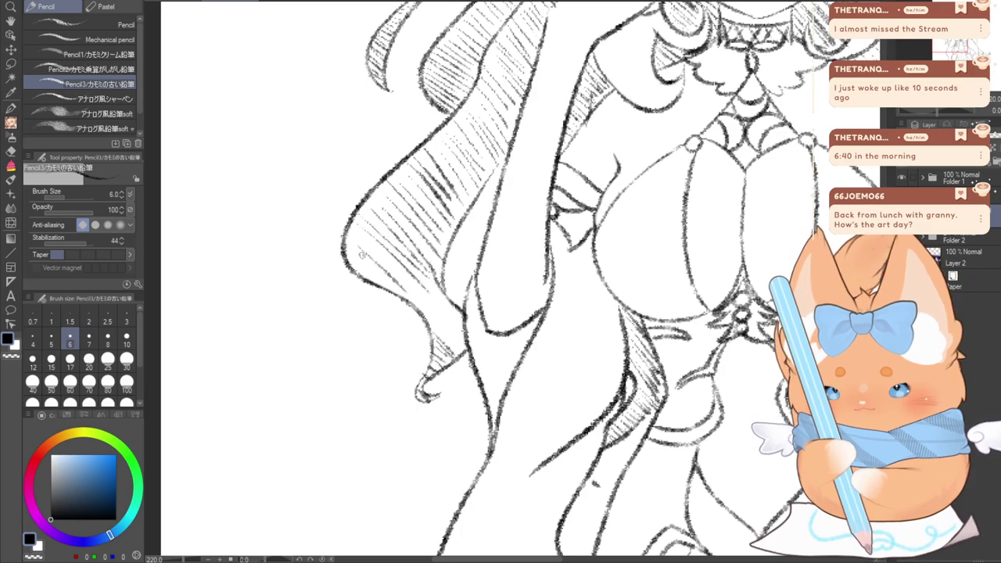
drag(378, 254, 353, 280)
drag(391, 231, 347, 268)
drag(417, 268, 390, 293)
drag(447, 247, 371, 330)
drag(460, 329, 436, 348)
mouse_move(459, 301)
mouse_down()
mouse_move(426, 338)
mouse_move(425, 329)
mouse_up()
drag(465, 288, 430, 324)
drag(396, 280, 380, 294)
drag(380, 246, 352, 275)
drag(383, 245, 350, 279)
scroll(383, 282, down, 6)
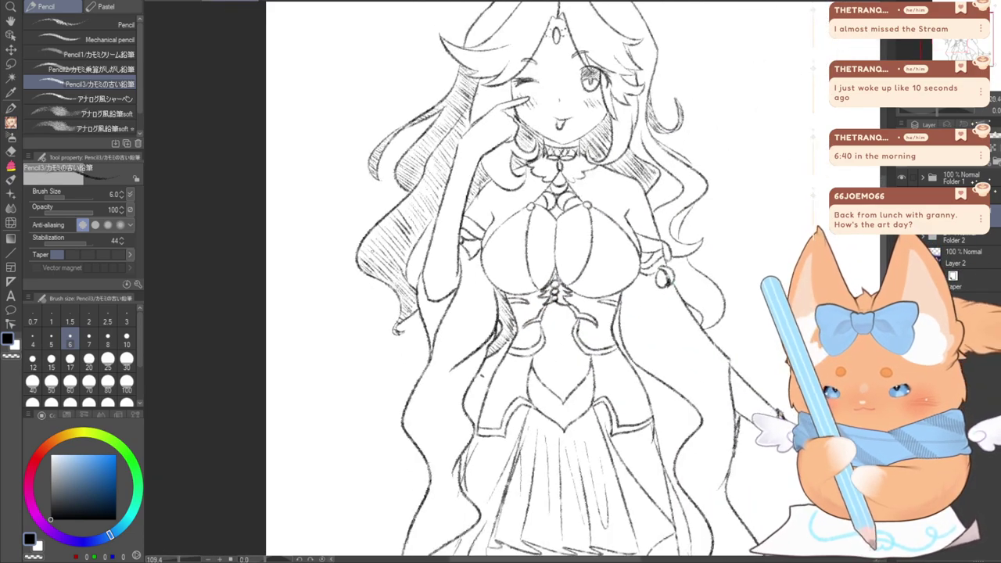
click(955, 55)
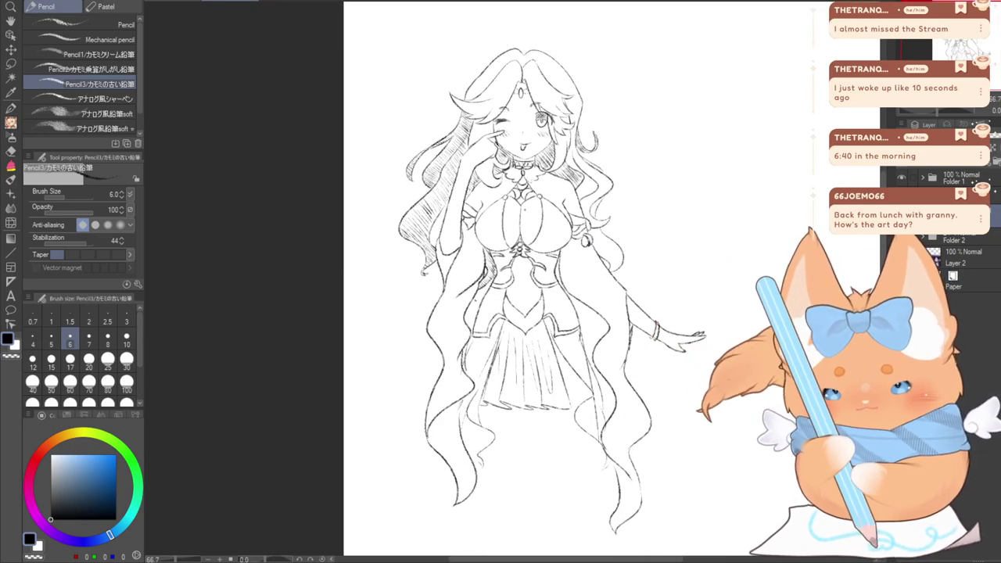
Hatch the wavy locks falling behind the shoulder on the open-eye side down to their pointed tip
scroll(539, 197, up, 4)
drag(539, 197, 554, 253)
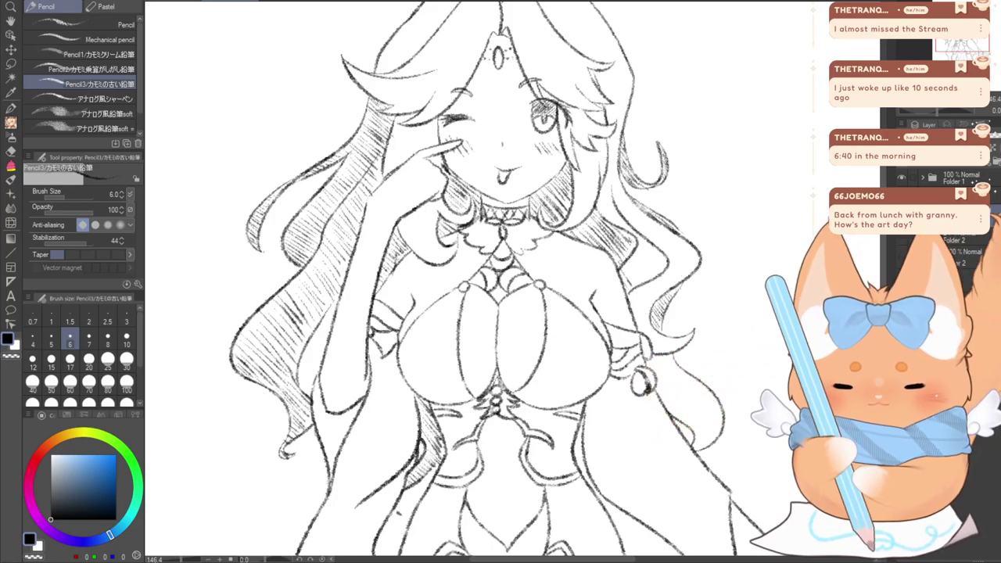
drag(647, 257, 658, 270)
drag(640, 242, 664, 276)
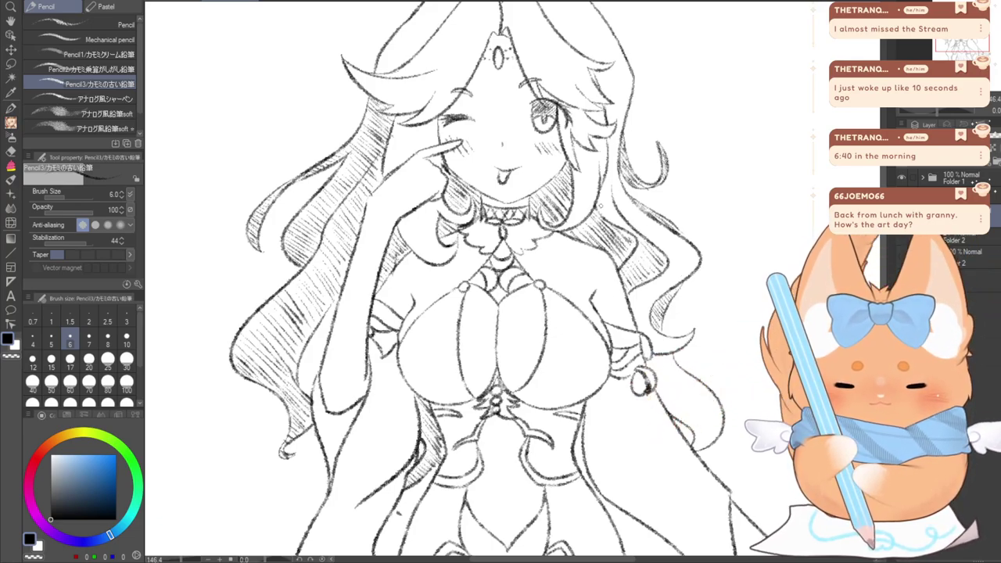
drag(607, 183, 633, 223)
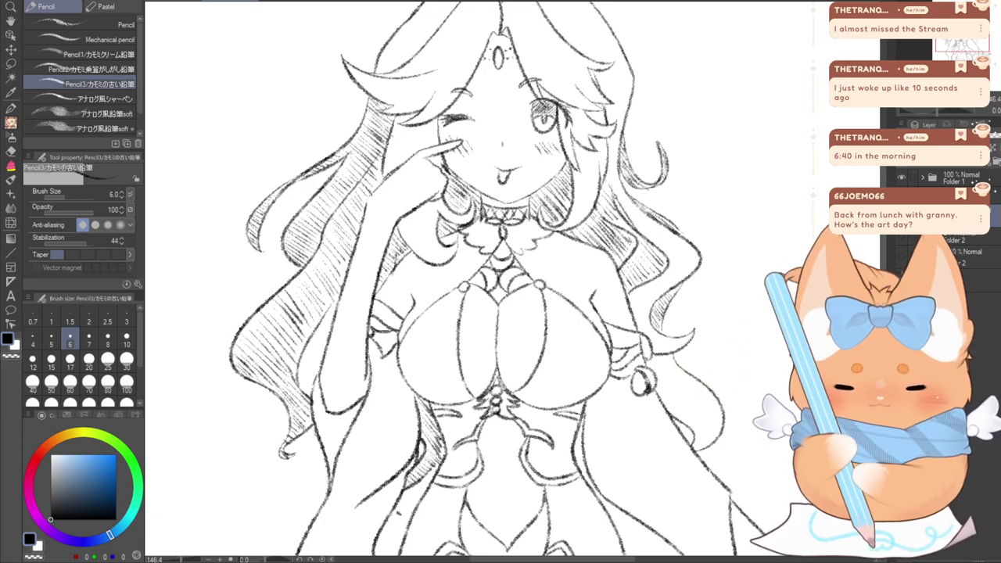
key(ctrl+z)
drag(609, 191, 649, 236)
drag(619, 199, 664, 244)
drag(660, 233, 689, 267)
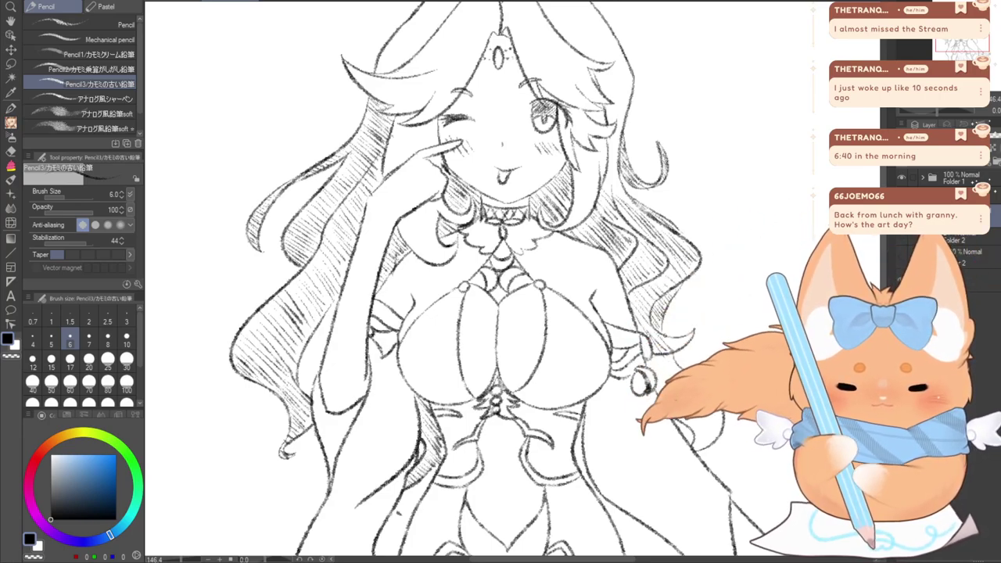
Hatch the lowest curl beside the bell on the lowered arm and check the shaded hair
mouse_move(669, 384)
mouse_down()
mouse_move(666, 366)
mouse_move(679, 363)
mouse_up()
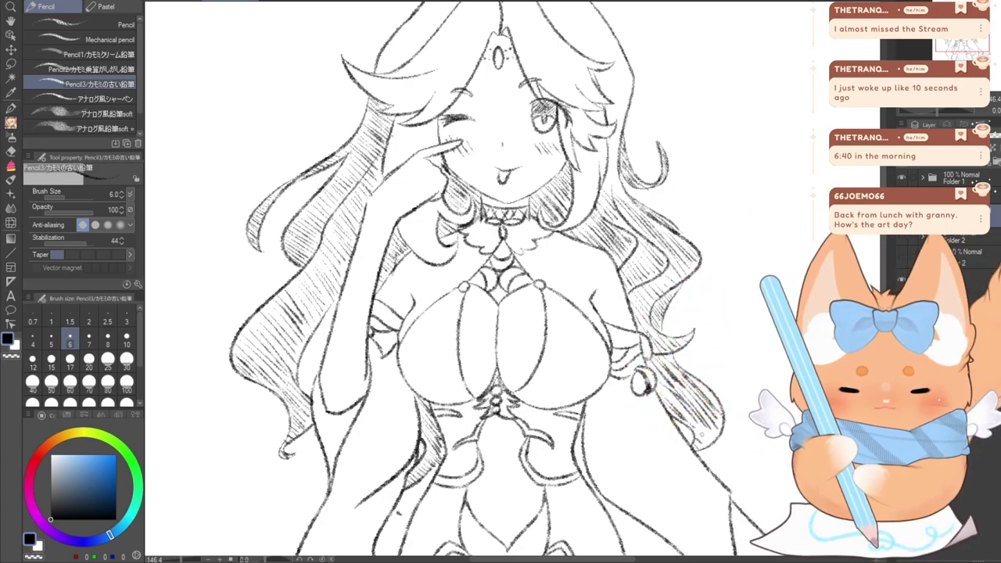
drag(664, 391, 699, 427)
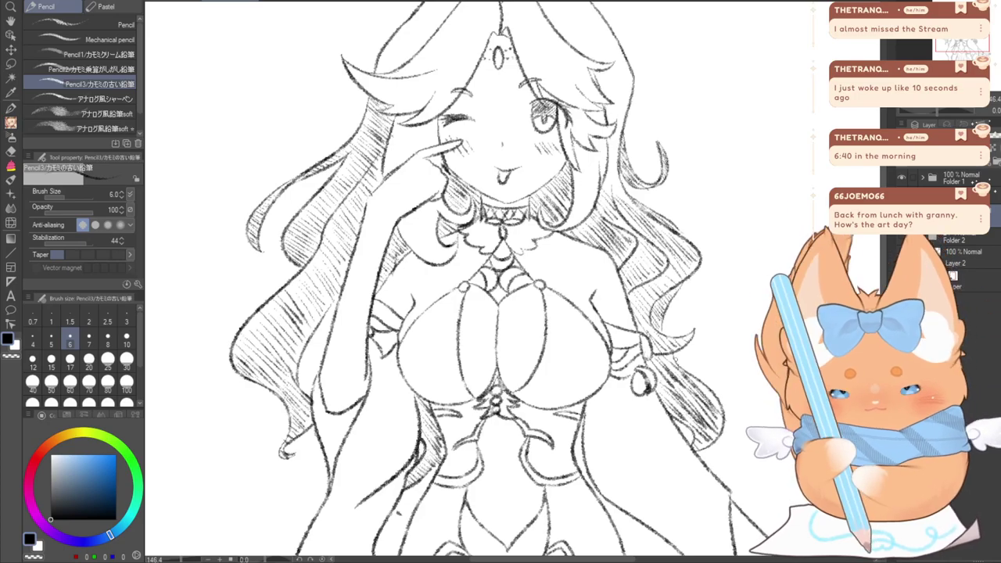
drag(532, 375, 564, 256)
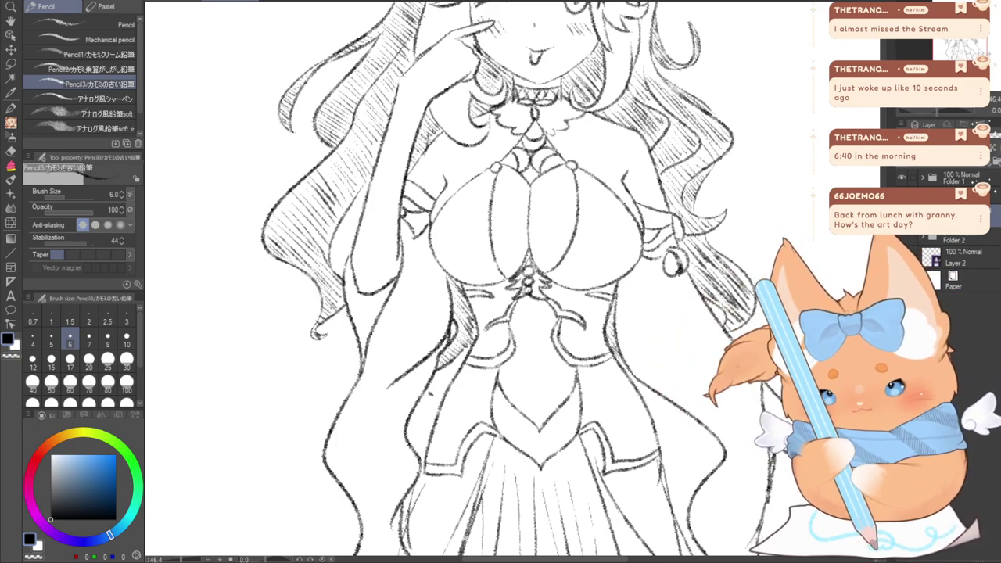
drag(532, 235, 548, 418)
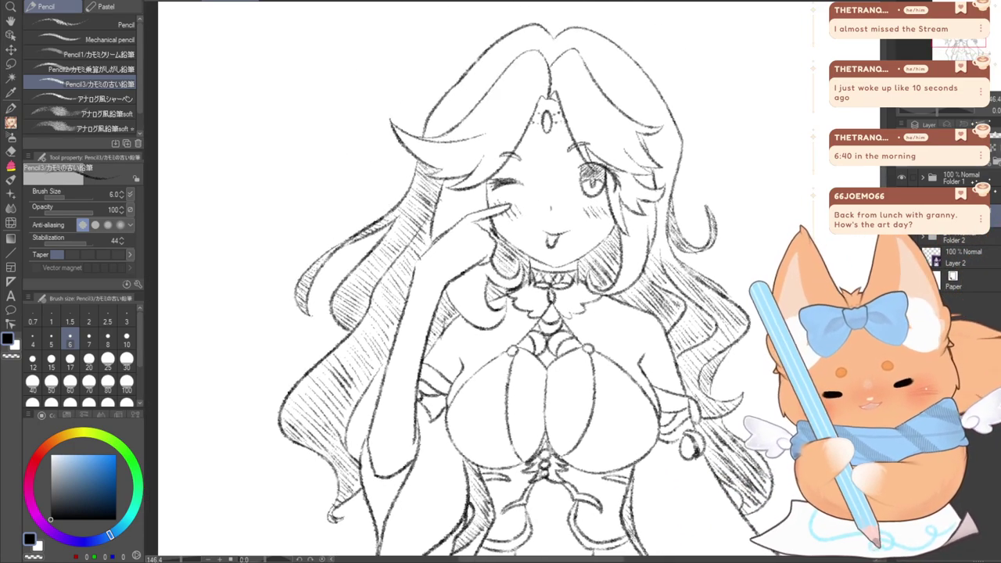
Hatch the back hair outside the bangs on the open-eye side, from the crown parting down past the eye
drag(532, 297, 516, 321)
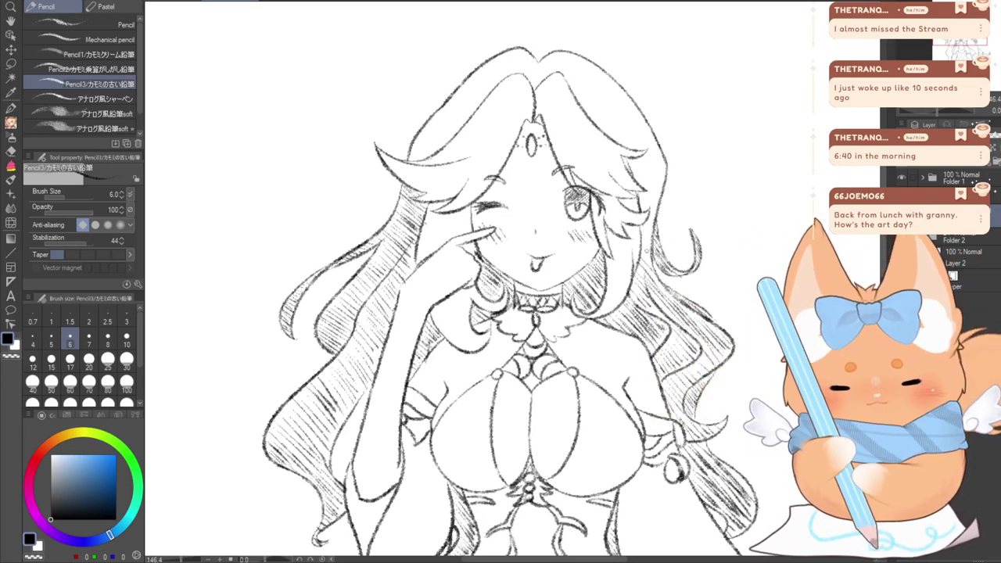
mouse_move(641, 197)
mouse_down()
mouse_move(649, 211)
mouse_move(655, 195)
mouse_up()
drag(643, 174, 665, 193)
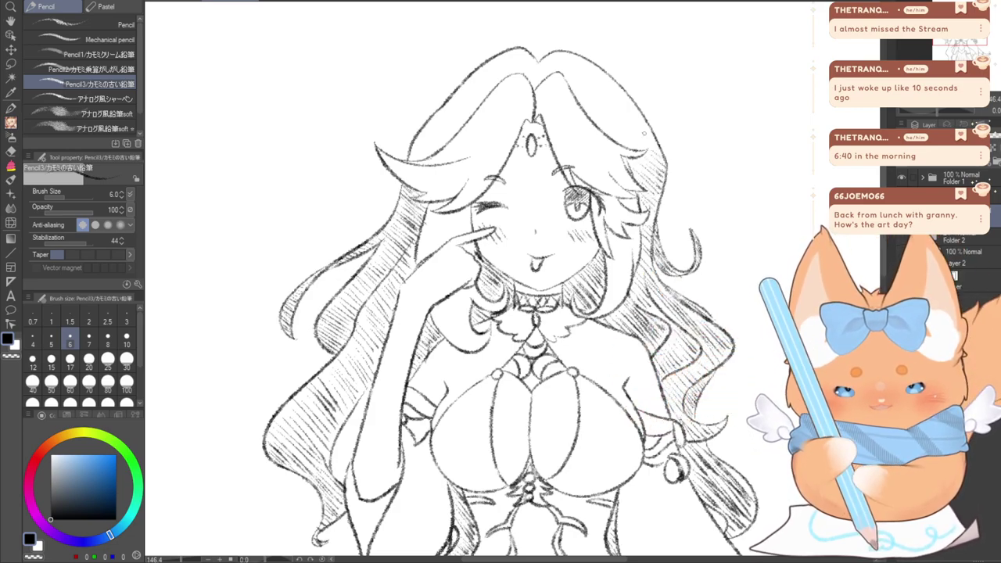
mouse_move(603, 110)
mouse_down()
mouse_move(637, 144)
mouse_move(640, 132)
mouse_up()
drag(587, 75, 639, 114)
drag(566, 63, 635, 112)
drag(585, 75, 635, 120)
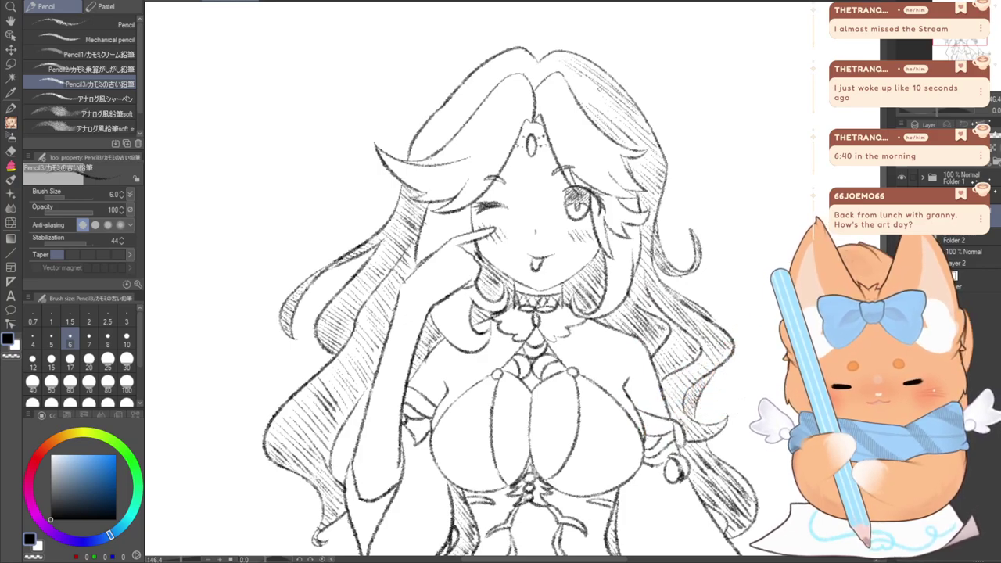
drag(556, 63, 626, 119)
drag(575, 83, 641, 148)
mouse_move(599, 109)
mouse_down()
mouse_move(640, 140)
mouse_move(647, 131)
mouse_move(662, 186)
mouse_up()
drag(635, 168, 651, 181)
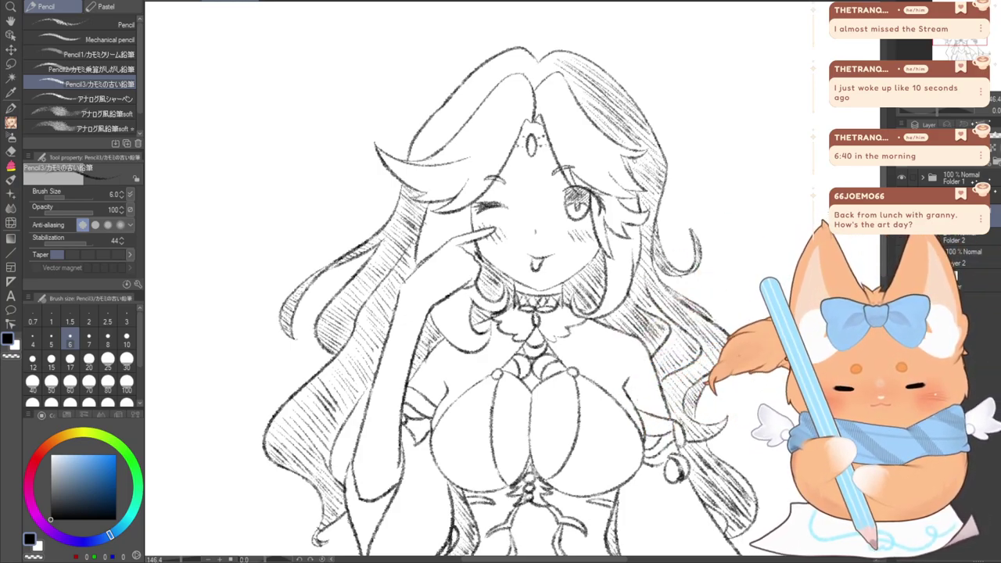
drag(586, 105, 612, 129)
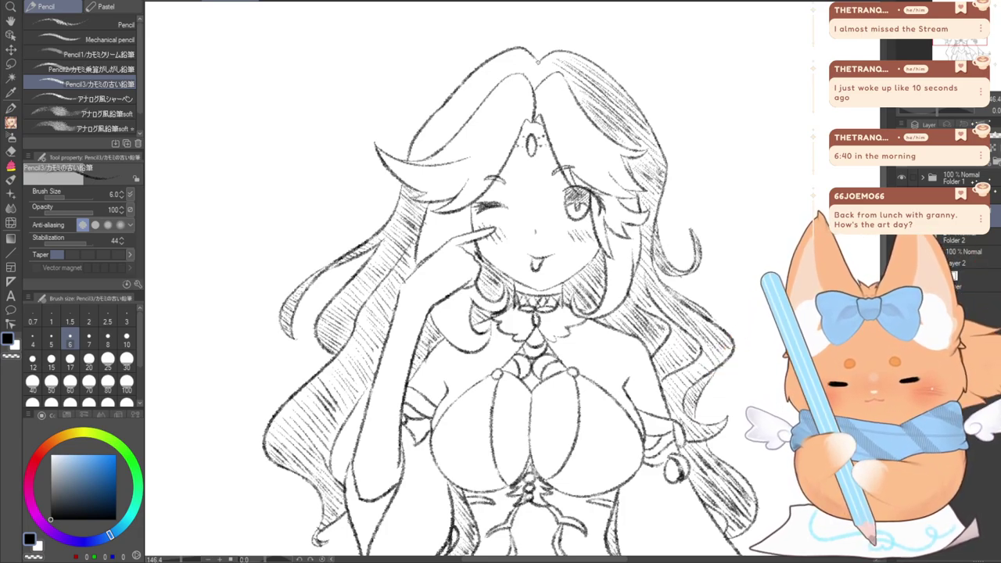
mouse_move(550, 61)
mouse_down()
mouse_move(585, 85)
mouse_move(593, 77)
mouse_up()
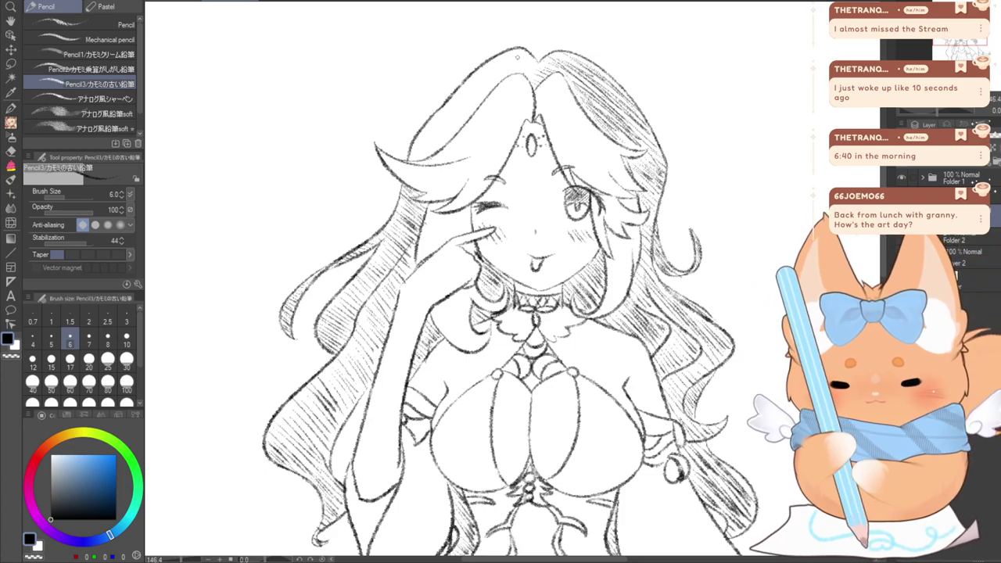
Hatch the back hair outside the bangs on the winking-eye side, from the crown parting down to the flicked bang tip
mouse_move(539, 69)
mouse_down()
mouse_move(521, 83)
mouse_move(502, 70)
mouse_up()
drag(516, 63, 475, 85)
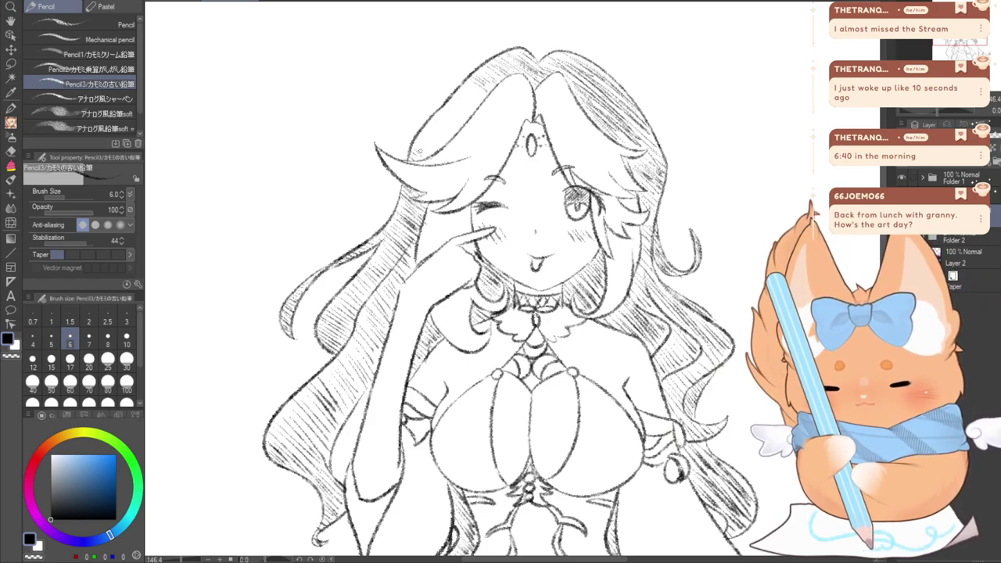
drag(415, 158, 443, 131)
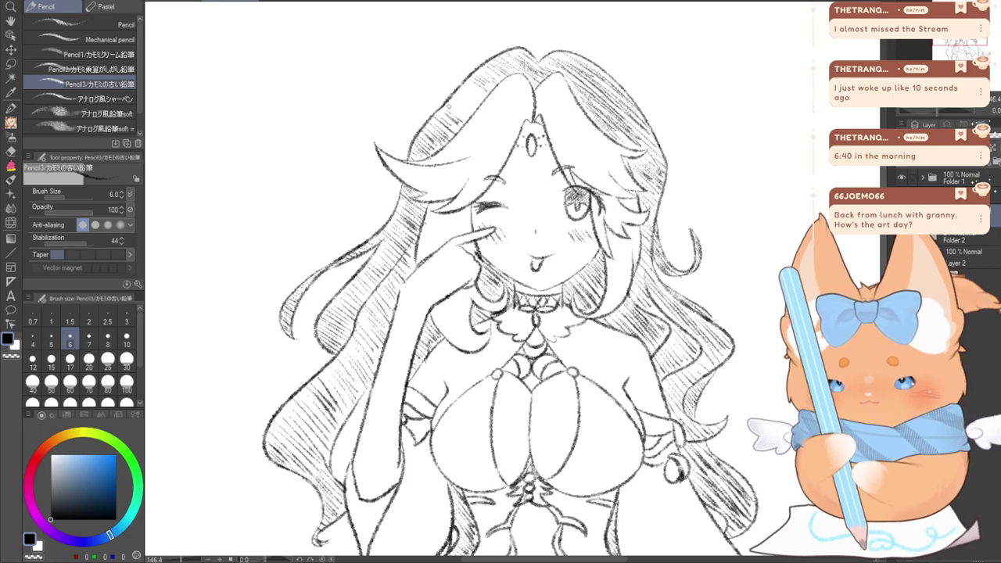
drag(457, 99, 466, 108)
drag(458, 97, 474, 103)
drag(464, 91, 484, 97)
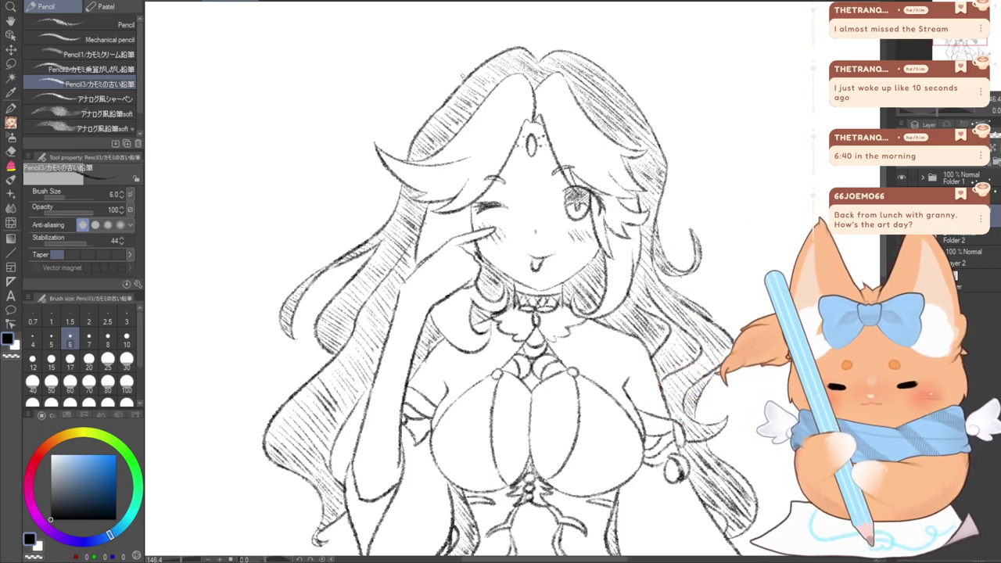
Hatch the narrow patch of back hair beside the raised elbow, between the forearm and the large curl
mouse_move(516, 391)
mouse_down()
mouse_move(516, 276)
mouse_move(540, 208)
mouse_up()
drag(363, 283, 347, 152)
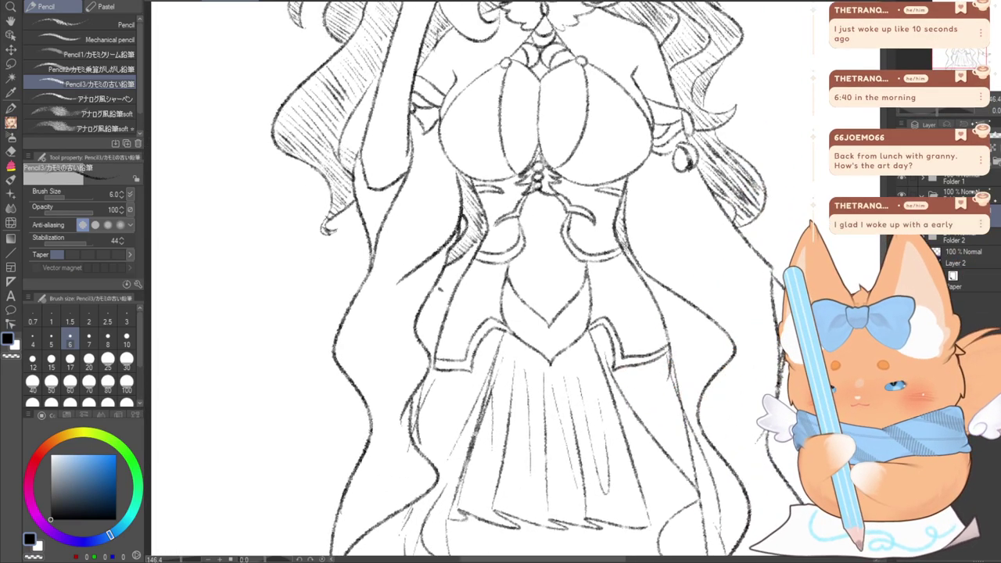
drag(352, 121, 364, 129)
mouse_move(355, 120)
mouse_down()
mouse_move(367, 129)
mouse_move(368, 114)
mouse_up()
drag(361, 93, 369, 109)
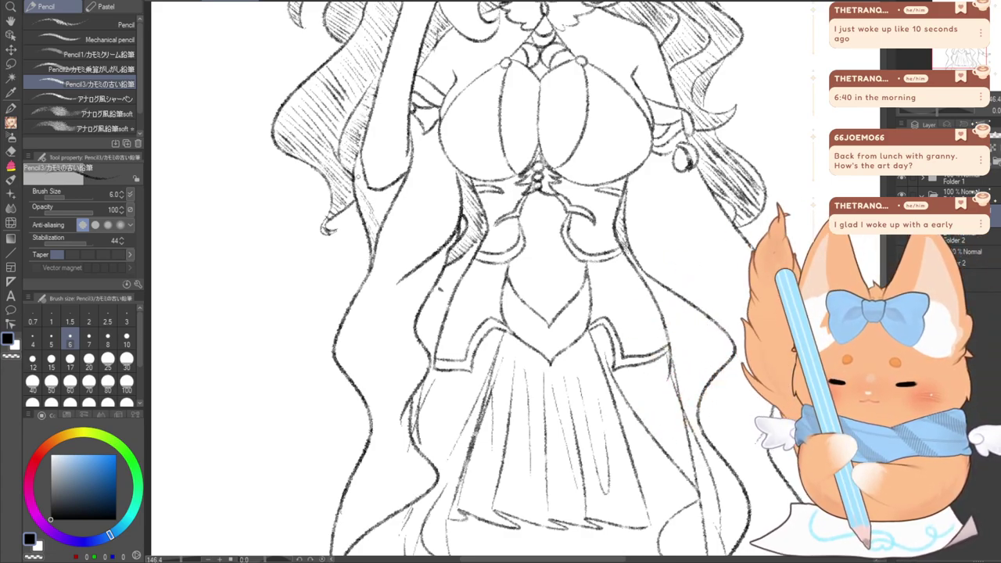
Add a new layer and lightly hatch the folds of the long flowing drape on the lowered-arm side, down toward its tip
click(943, 162)
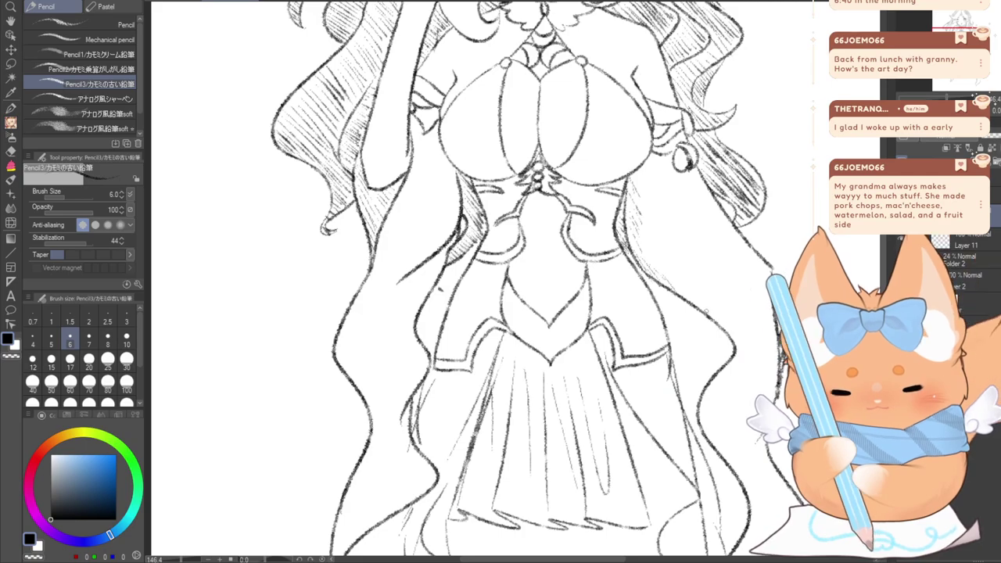
drag(756, 448, 695, 300)
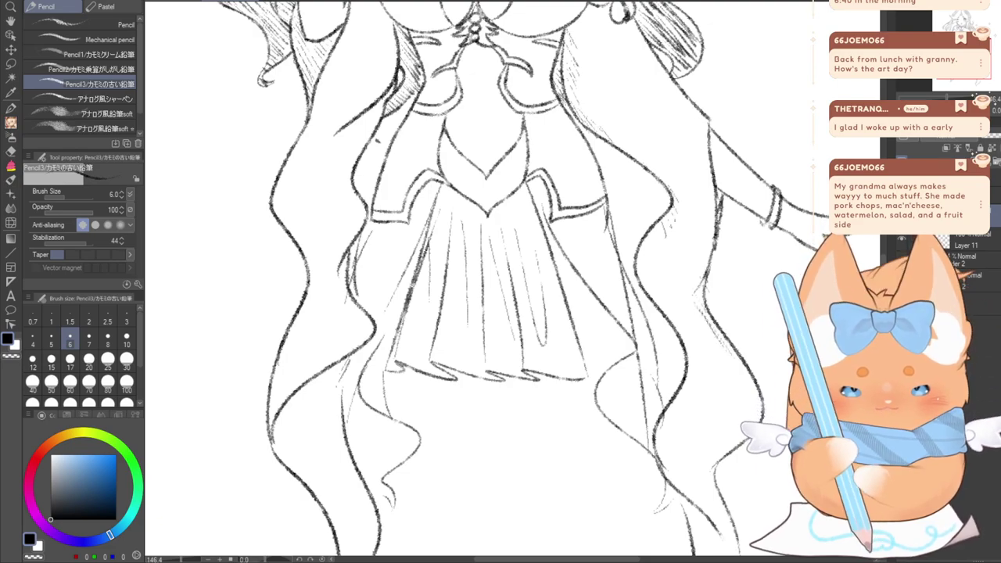
scroll(500, 281, down, 2)
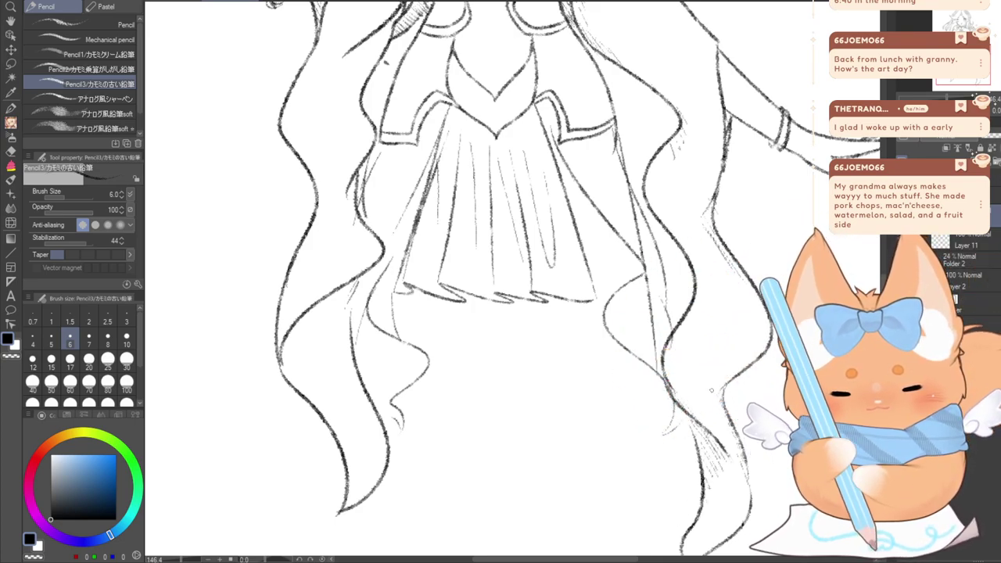
drag(688, 297, 642, 227)
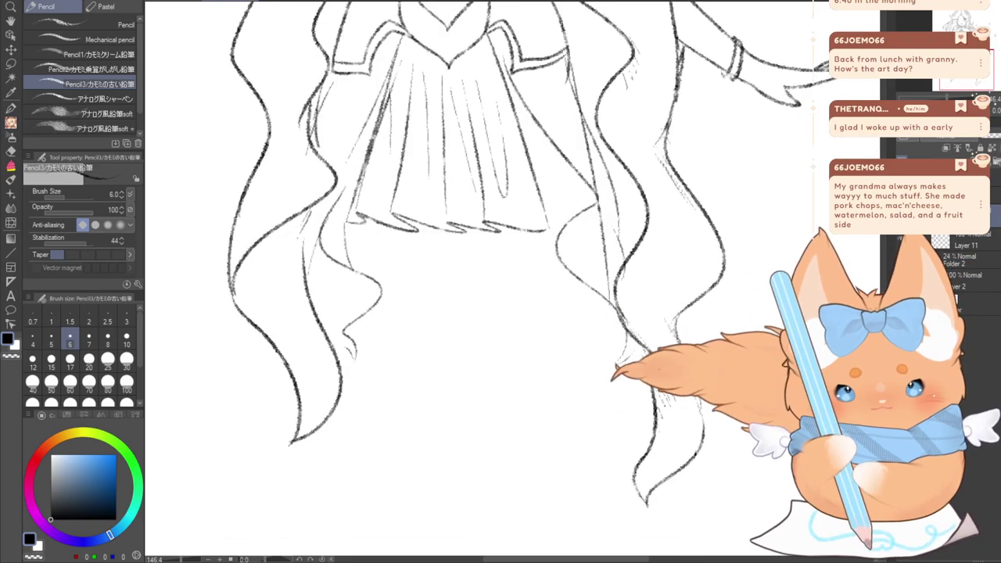
drag(645, 186, 647, 246)
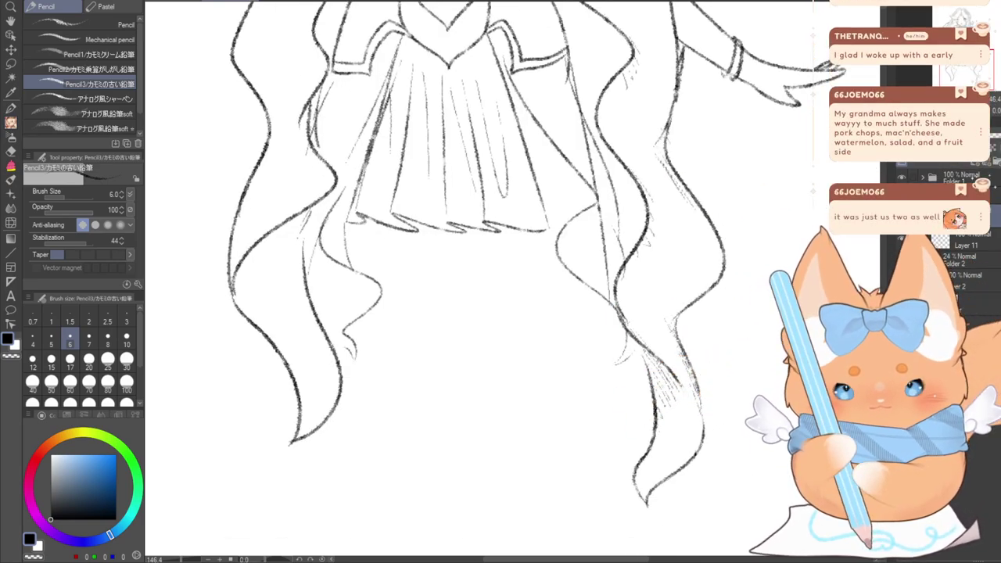
Hatch the lower turned fold and the upper inner folds of the long drape on the raised-arm side
drag(953, 57, 957, 73)
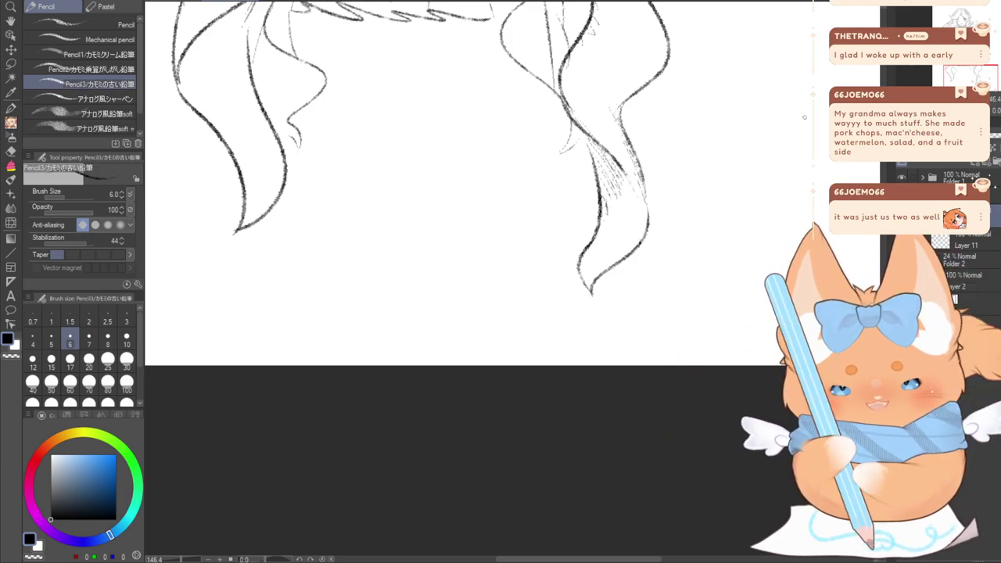
mouse_move(438, 203)
mouse_down()
mouse_move(612, 180)
mouse_move(730, 292)
mouse_up()
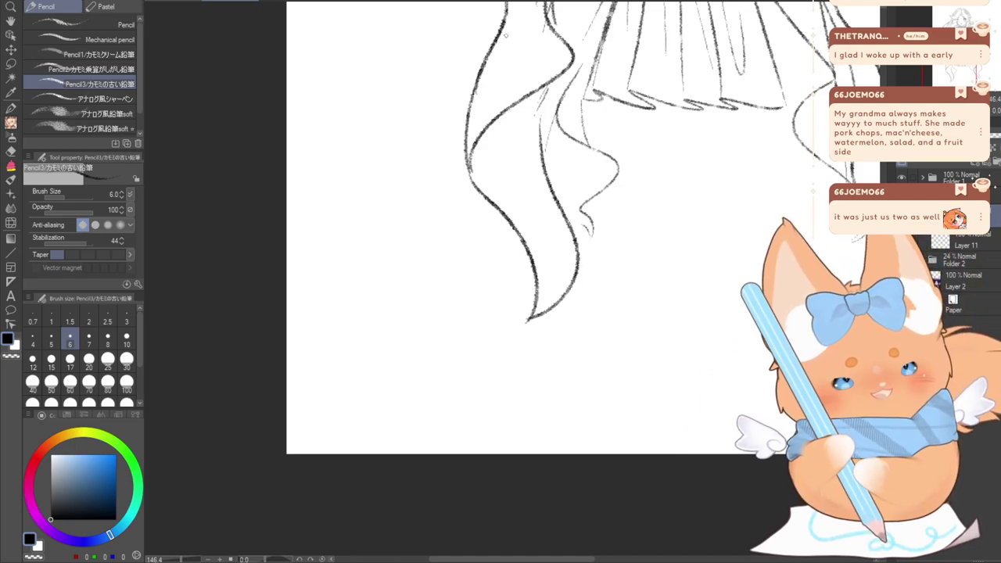
mouse_move(467, 179)
mouse_down()
mouse_move(523, 138)
mouse_move(564, 286)
mouse_move(533, 277)
mouse_move(544, 274)
mouse_up()
mouse_move(529, 273)
mouse_down()
mouse_move(566, 244)
mouse_move(618, 313)
mouse_up()
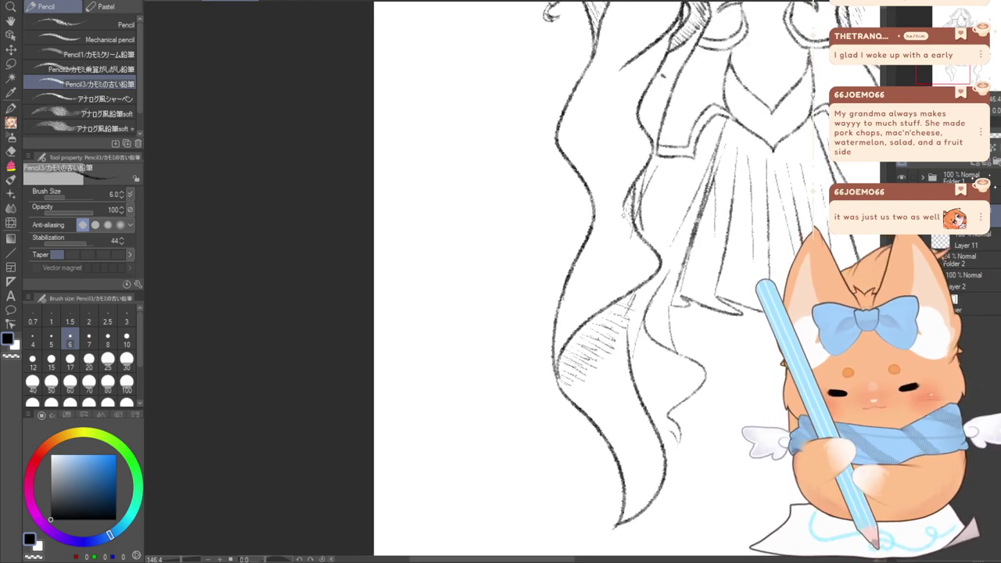
mouse_move(628, 231)
mouse_down()
mouse_move(650, 260)
mouse_move(594, 361)
mouse_up()
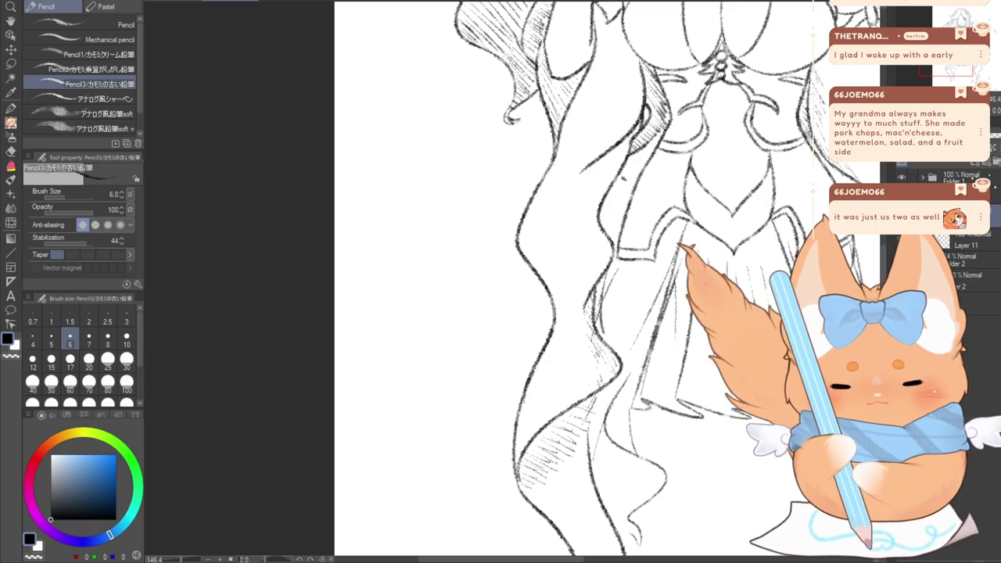
drag(590, 182, 585, 206)
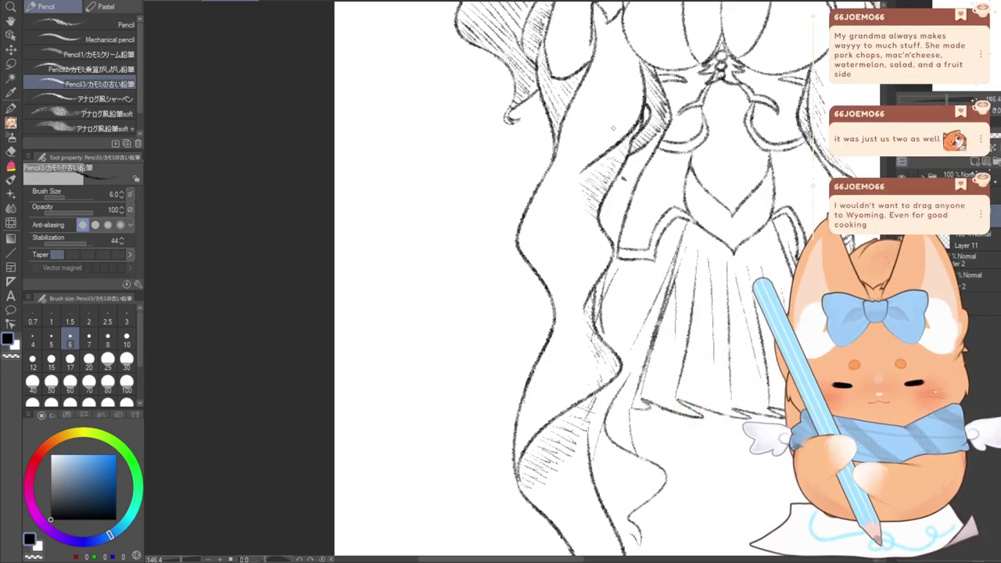
mouse_move(589, 216)
mouse_down()
mouse_move(609, 240)
mouse_move(585, 308)
mouse_move(563, 324)
mouse_move(562, 401)
mouse_up()
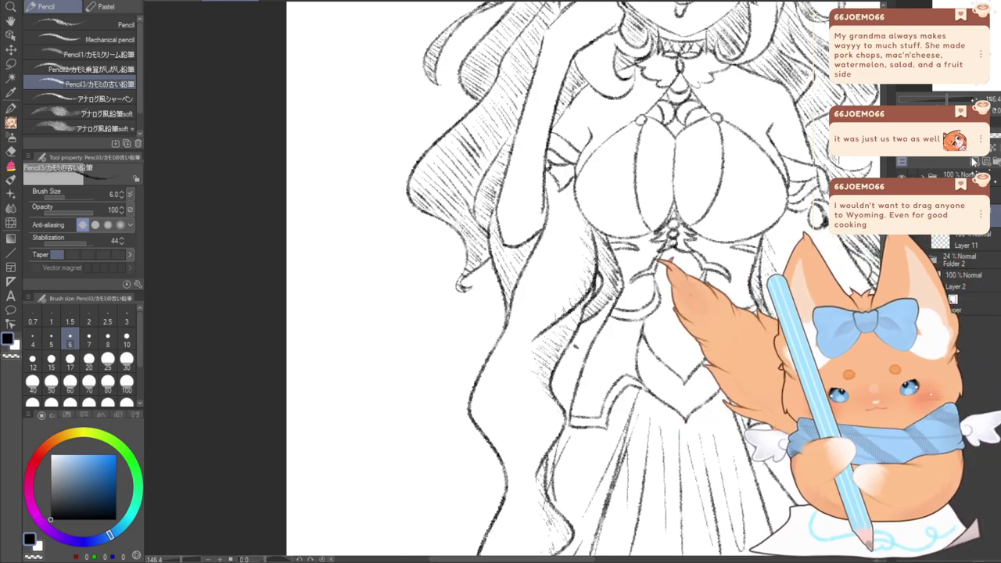
Shade the lower edges of the bust with light hatching and darken the choker with crossed strokes
drag(576, 346, 473, 403)
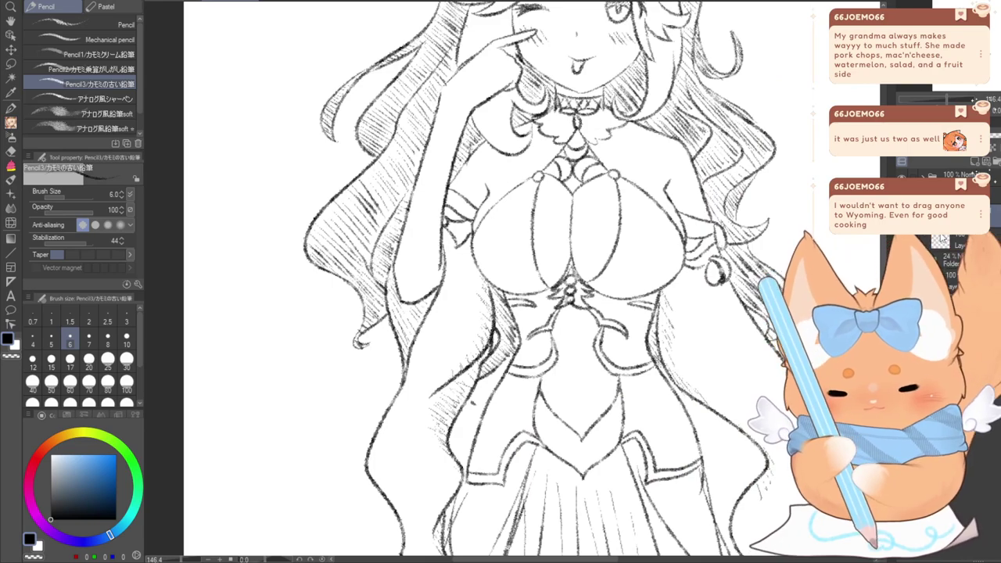
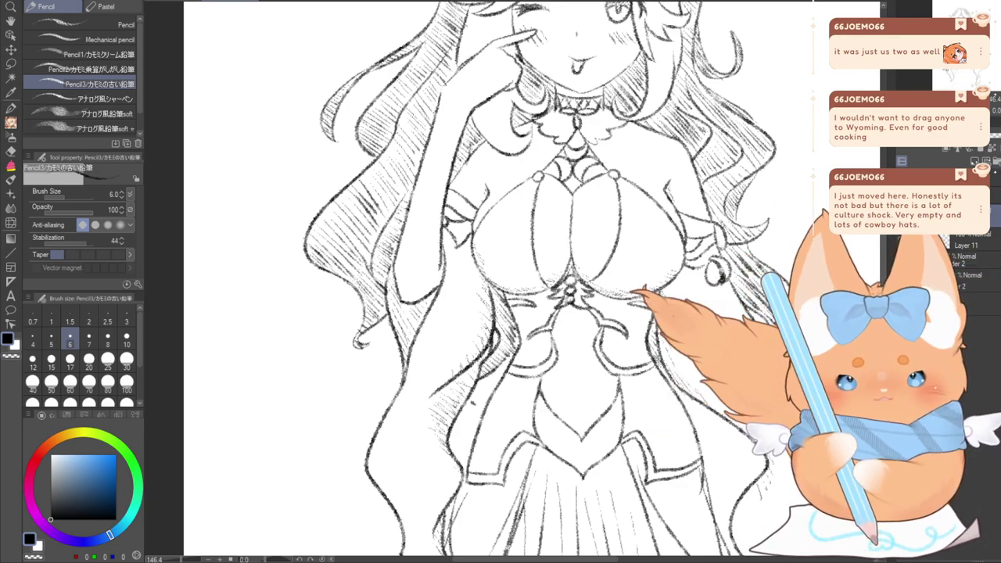
mouse_move(508, 548)
mouse_down()
mouse_move(508, 520)
mouse_move(485, 562)
mouse_up()
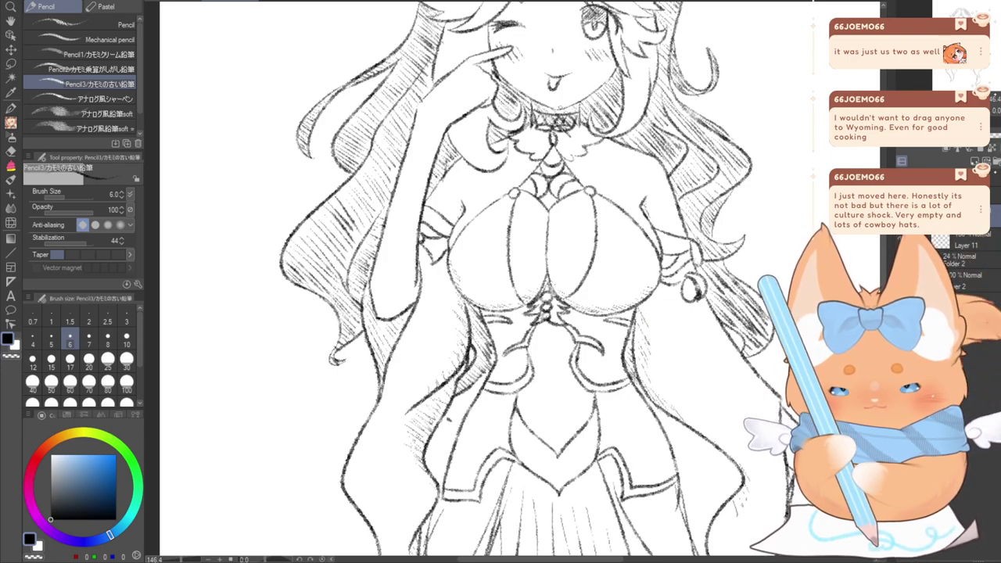
mouse_move(554, 116)
mouse_down()
mouse_move(546, 125)
mouse_move(556, 125)
mouse_up()
drag(549, 115, 533, 123)
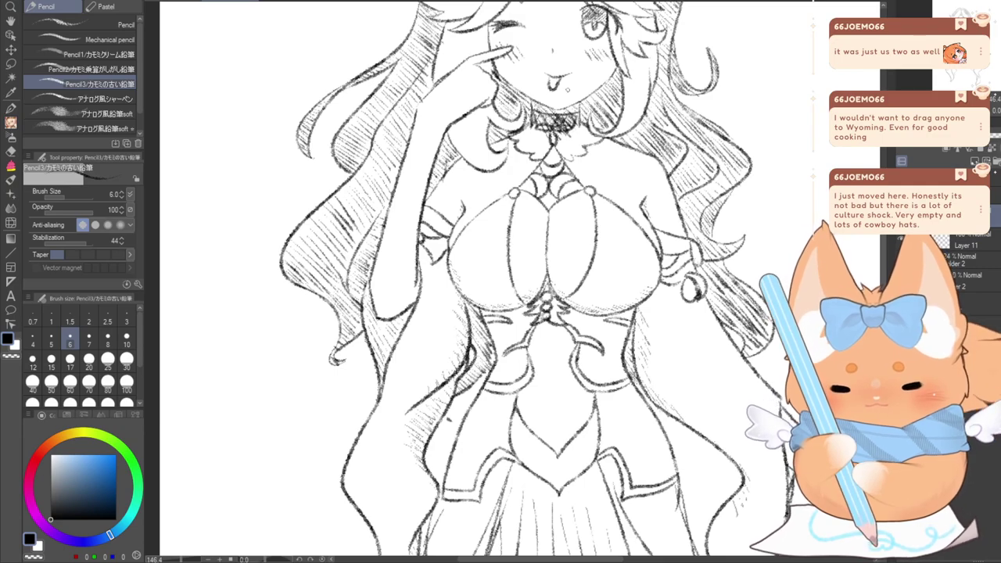
drag(548, 156, 563, 284)
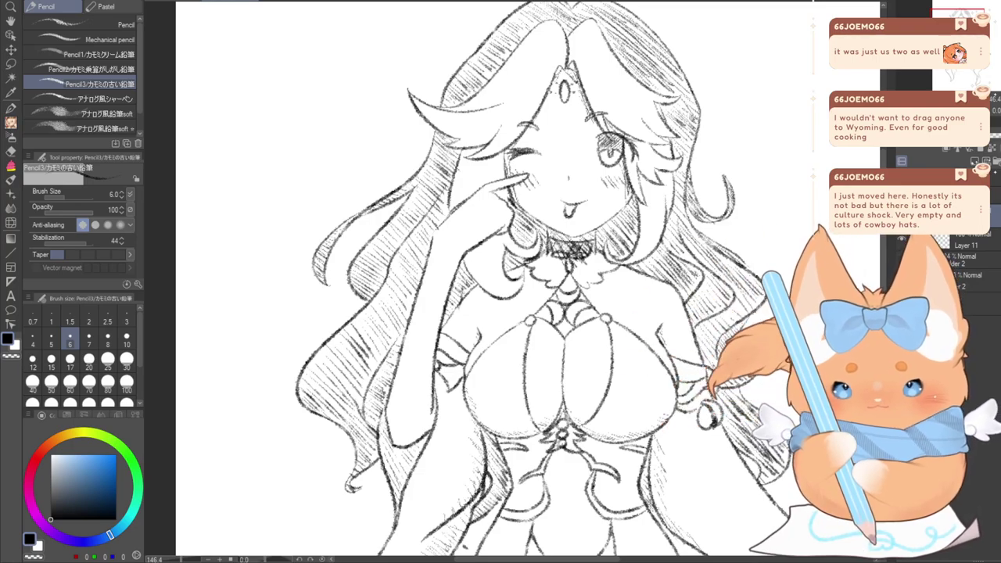
mouse_move(532, 289)
mouse_down()
mouse_move(461, 283)
mouse_move(485, 313)
mouse_up()
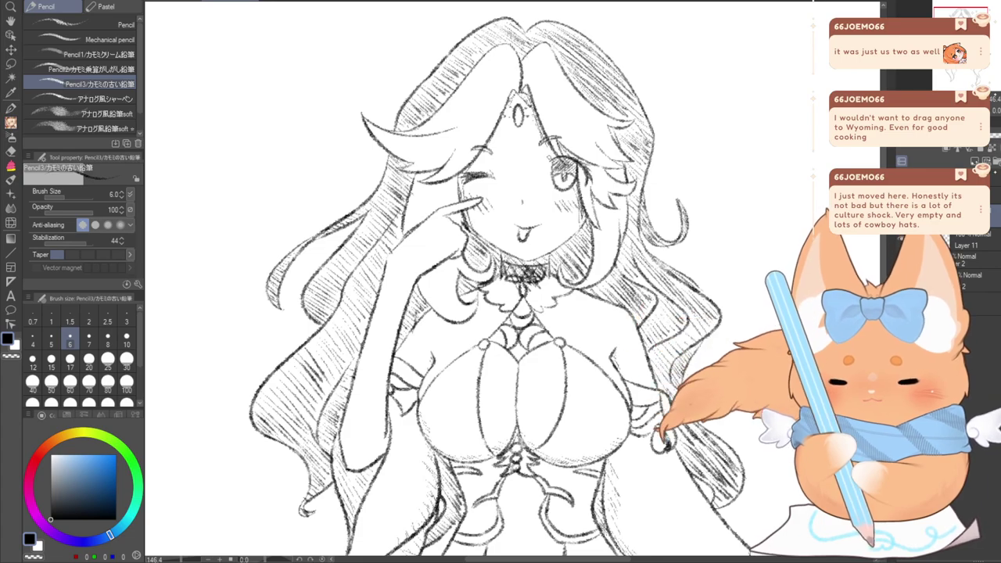
Hatch the shadow beneath the bust across the upper waist on both sides of the centre ornament
mouse_move(485, 391)
mouse_down()
mouse_move(466, 247)
mouse_move(509, 175)
mouse_move(534, 161)
mouse_up()
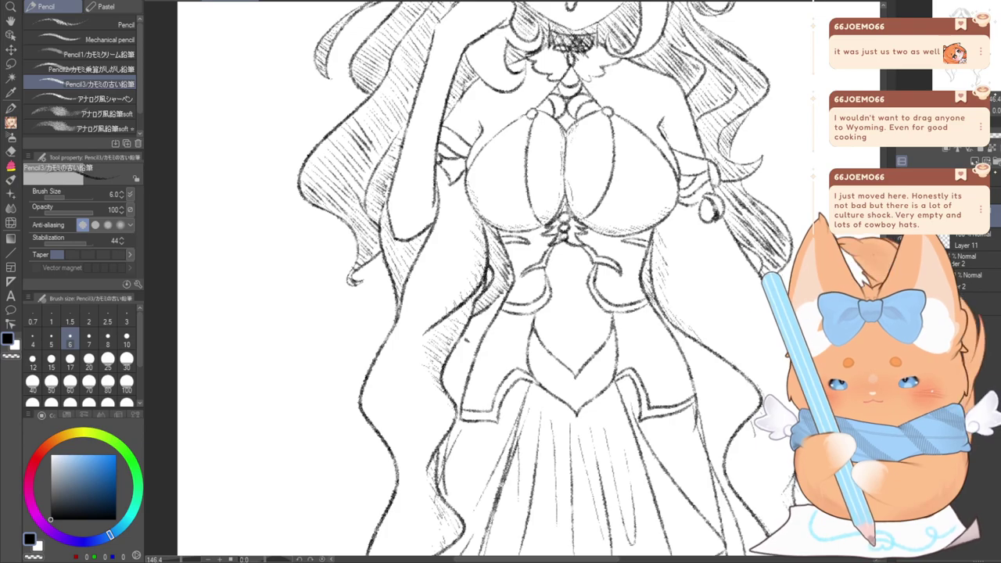
key(e)
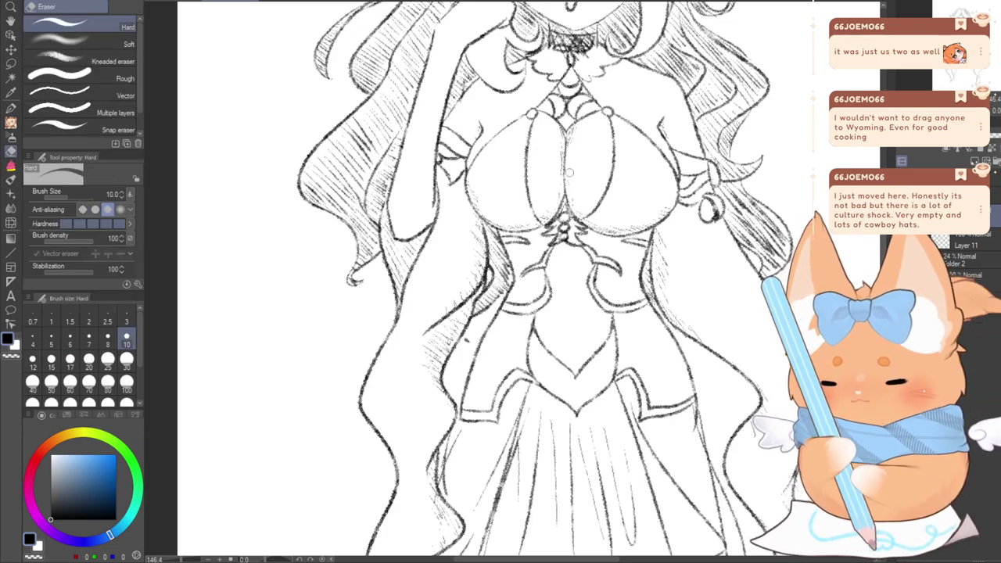
key(p)
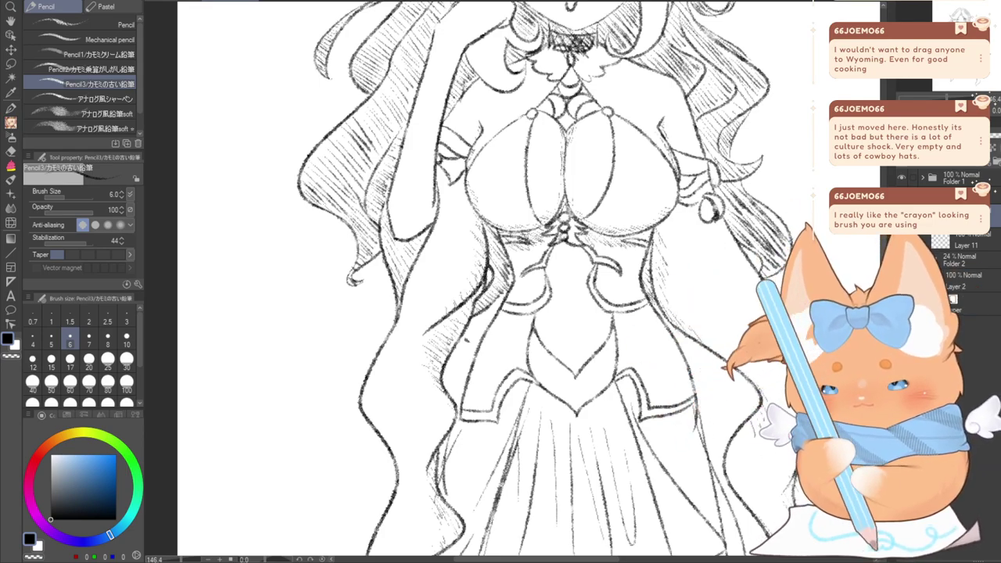
Hatch the skirt's shadows beneath both pointed hip guards and review the whole figure
mouse_move(704, 351)
mouse_down()
mouse_move(678, 202)
mouse_move(665, 186)
mouse_up()
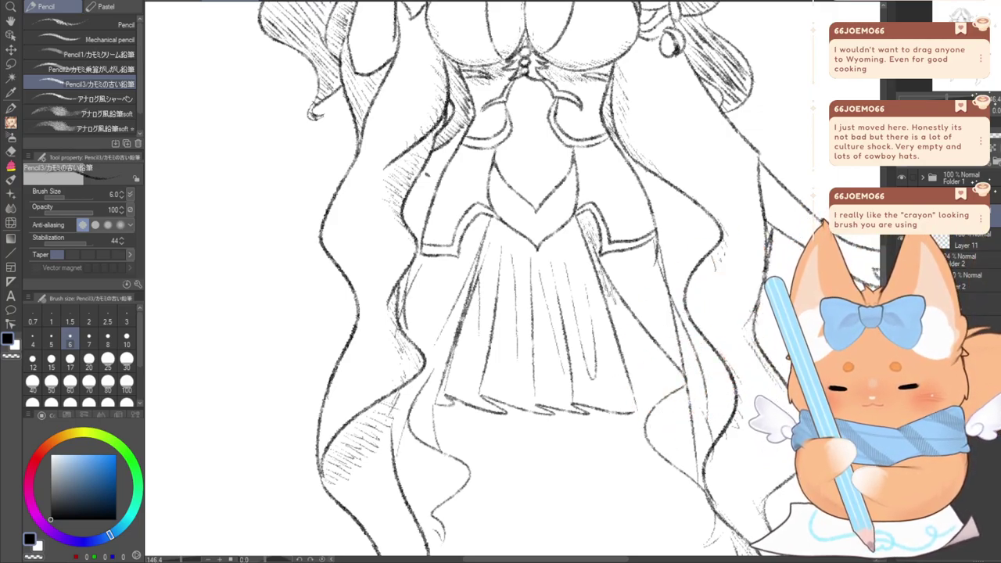
drag(601, 260, 616, 297)
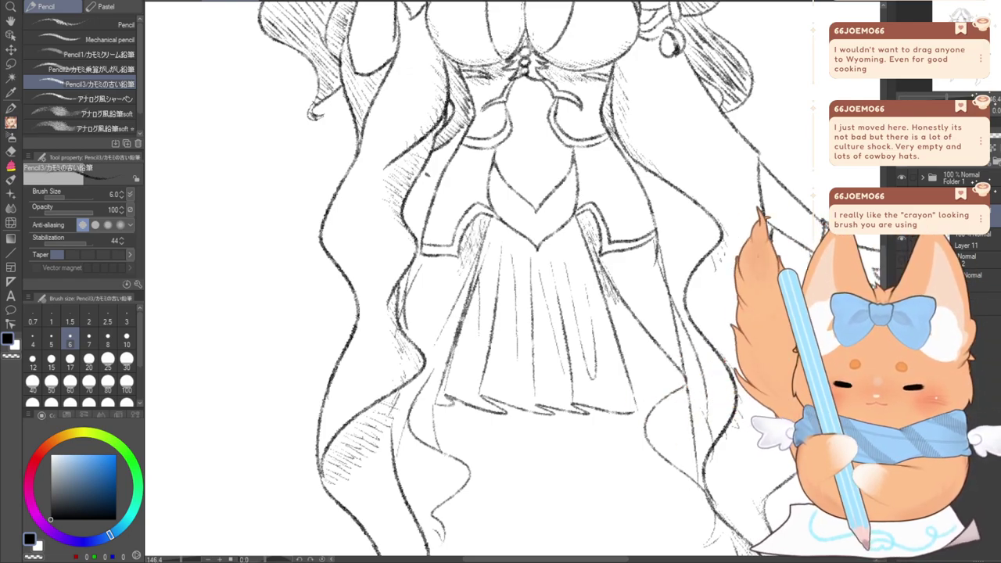
scroll(392, 344, down, 10)
scroll(383, 348, up, 1)
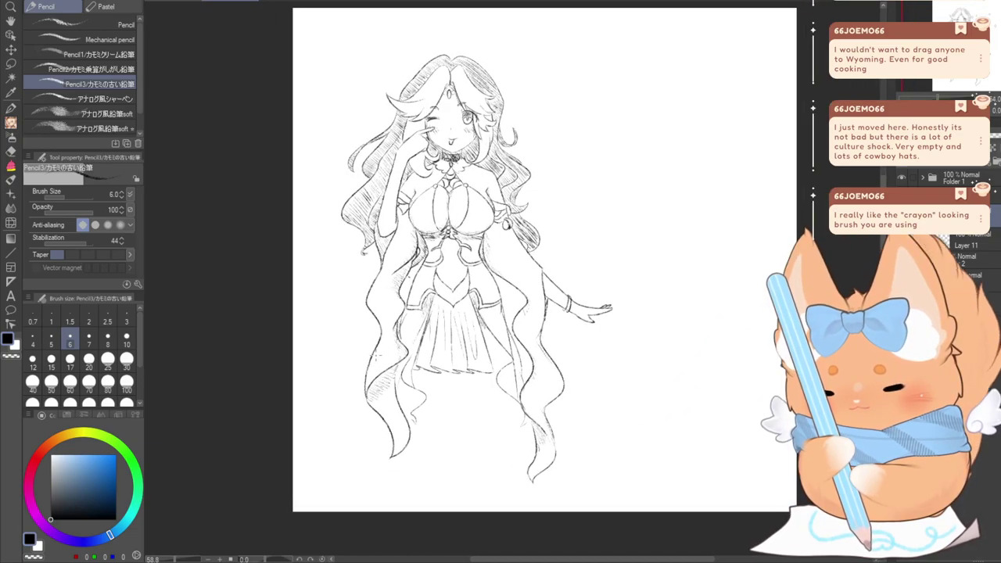
Merge Layer 12 of the long-haired character sketch into the layer beneath it and select the layer above
drag(344, 334, 368, 354)
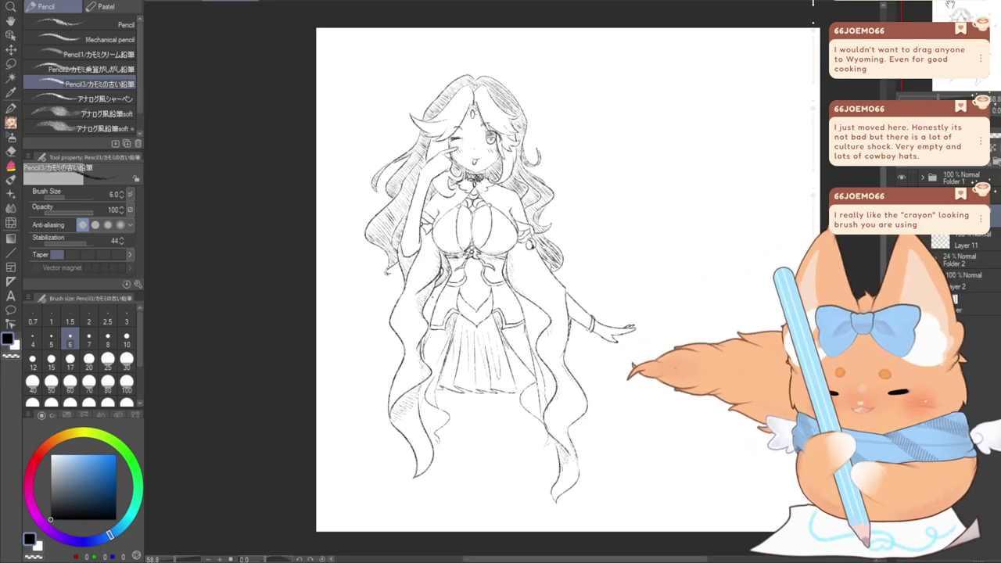
drag(720, 251, 735, 234)
scroll(395, 374, up, 4)
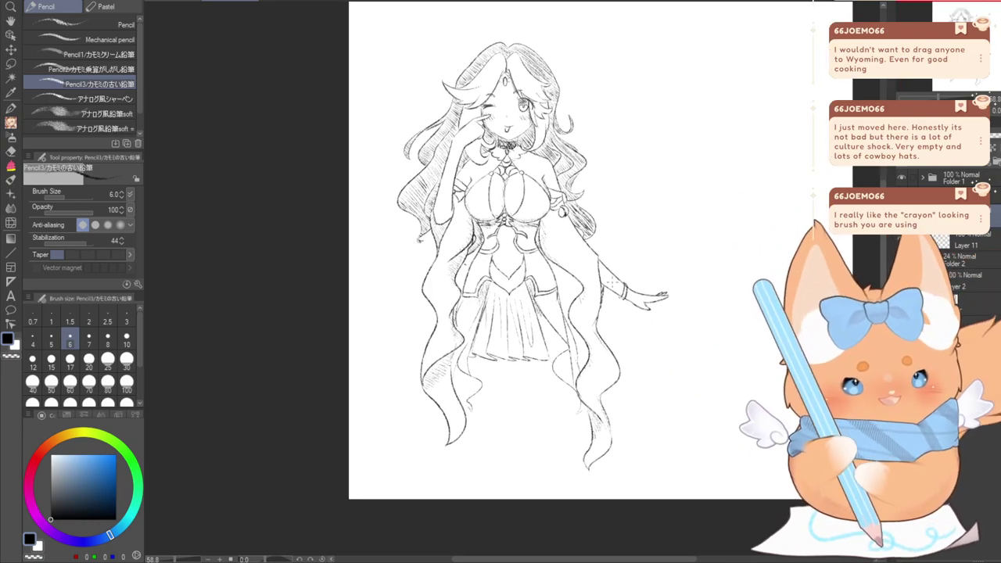
drag(516, 282, 521, 304)
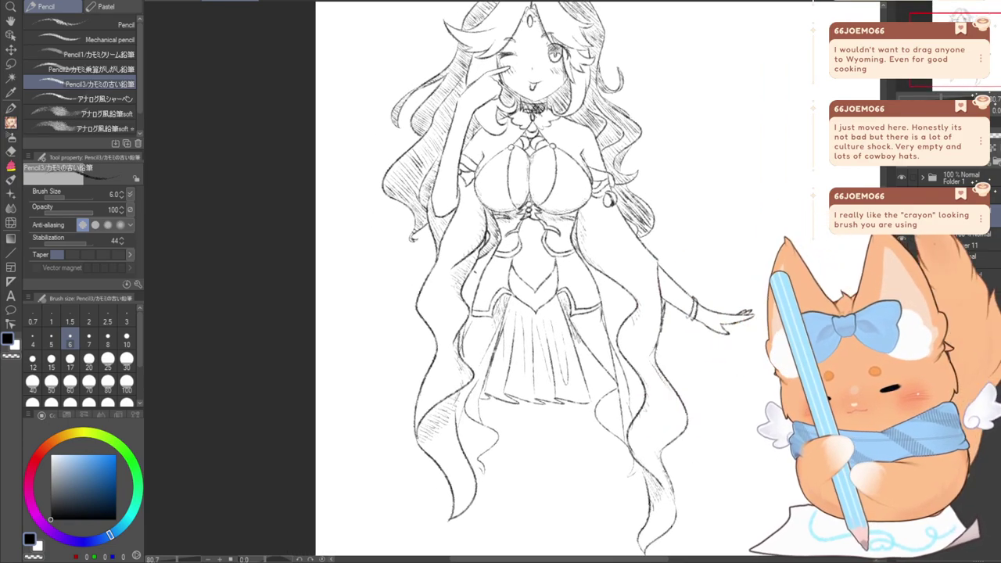
drag(516, 235, 513, 337)
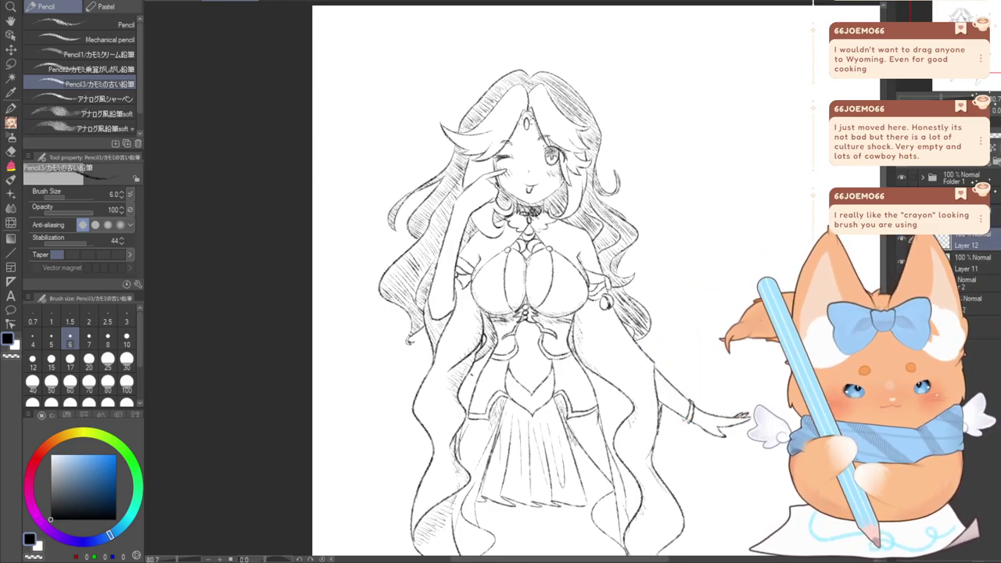
key(ctrl+e)
click(970, 217)
Draw a small cloud-shaped ornament on the bangs on each side of the character's forehead jewel, undoing unwanted strokes
drag(502, 113, 499, 148)
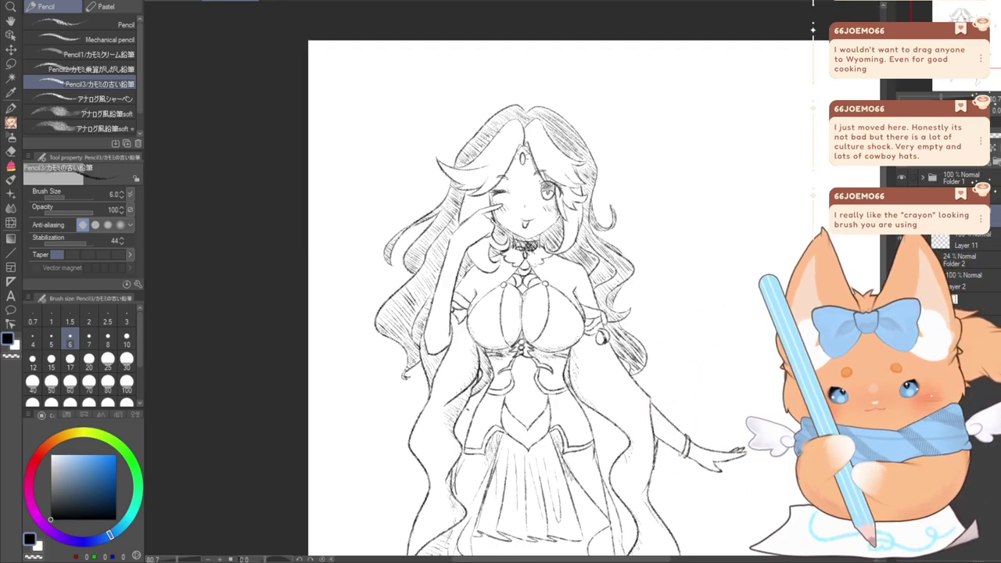
scroll(498, 148, up, 5)
scroll(497, 147, up, 2)
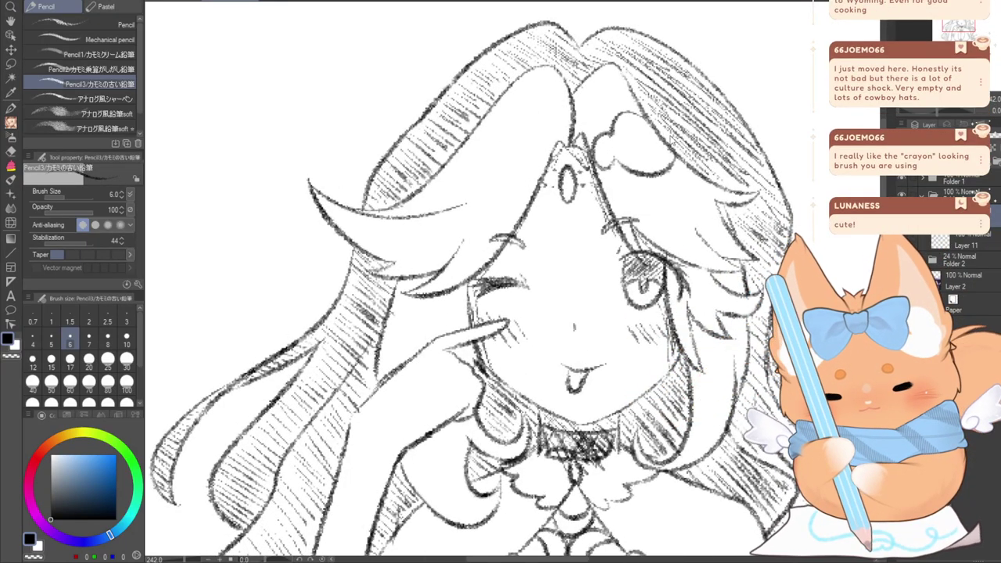
mouse_move(665, 132)
mouse_down()
mouse_move(626, 162)
mouse_move(620, 184)
mouse_move(644, 188)
mouse_move(693, 160)
mouse_up()
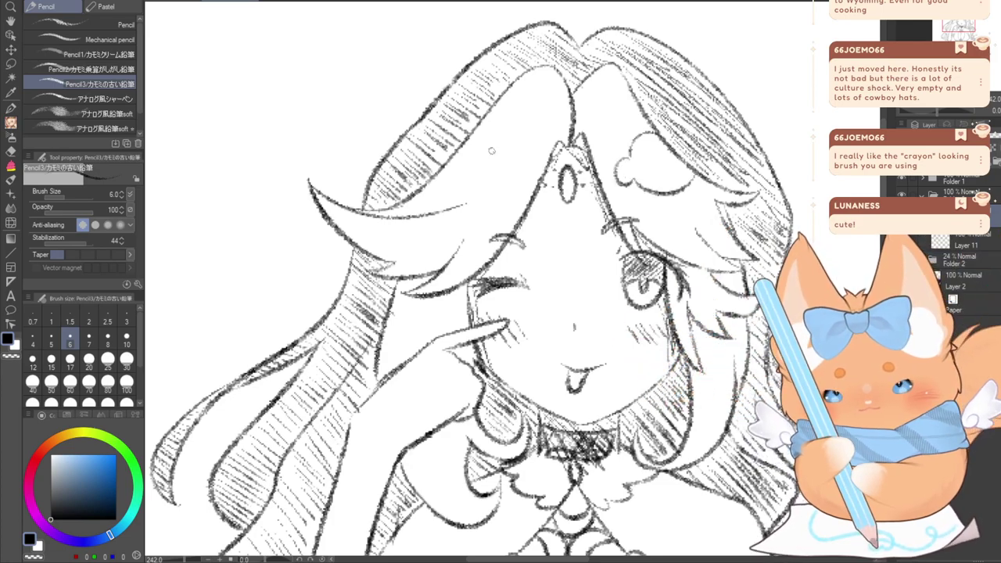
mouse_move(500, 156)
mouse_down()
mouse_move(504, 195)
mouse_move(472, 176)
mouse_move(491, 183)
mouse_move(481, 166)
mouse_move(438, 176)
mouse_move(491, 185)
mouse_up()
key(ctrl+z)
key(ctrl+z)
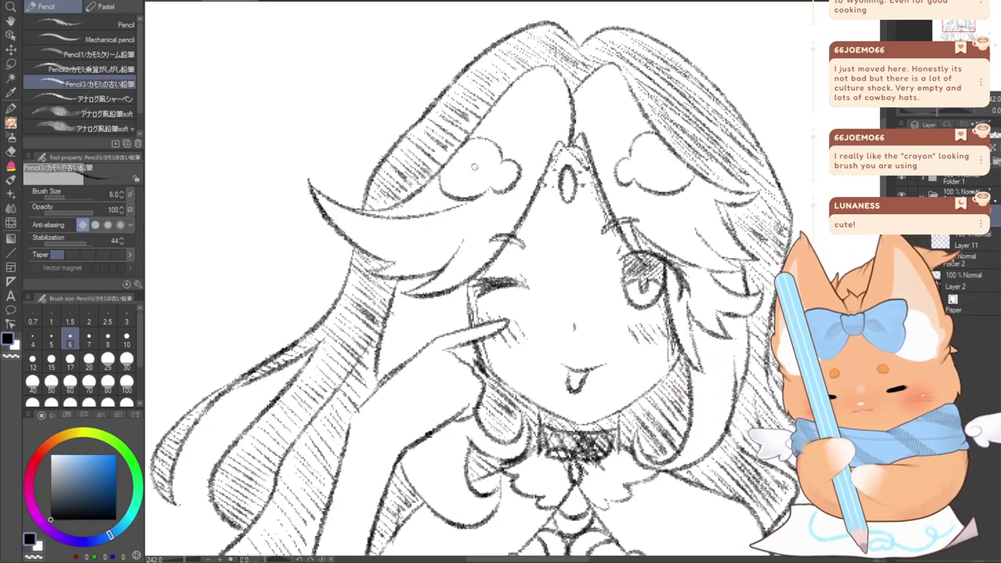
Set the canvas width to 1000, trimming the empty area on the right of the full-body sketch
scroll(474, 166, down, 2)
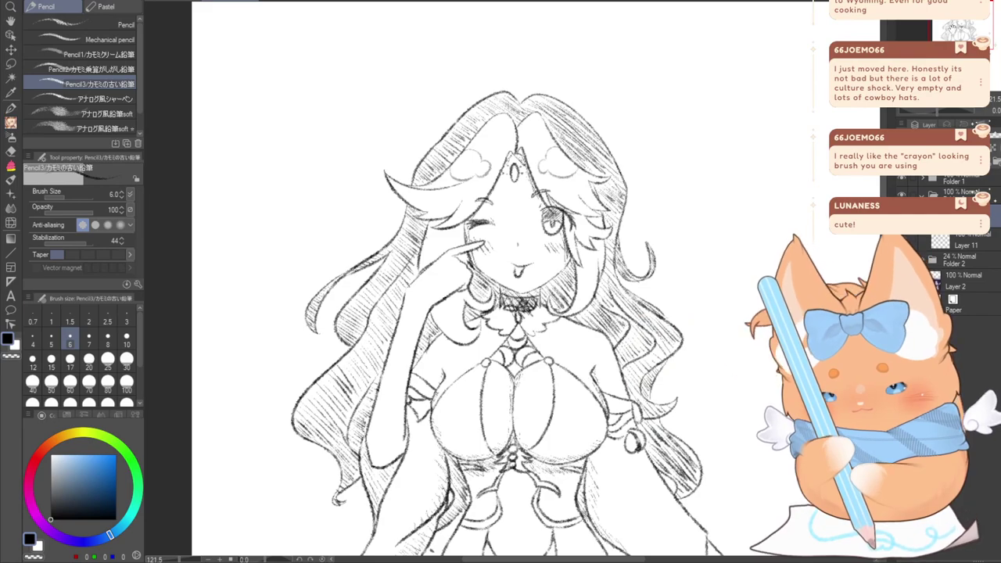
drag(582, 323, 526, 141)
scroll(569, 213, down, 2)
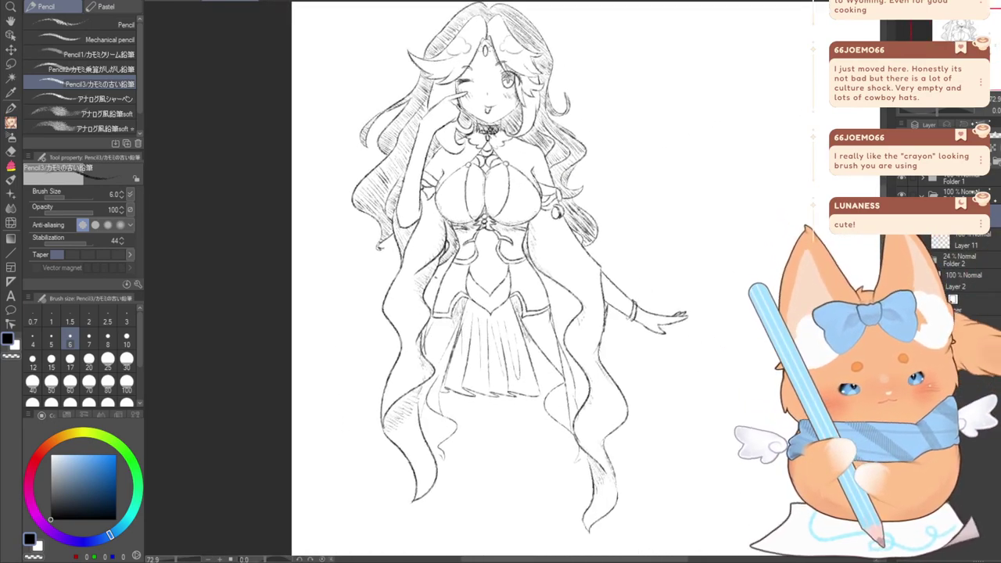
scroll(484, 282, down, 1)
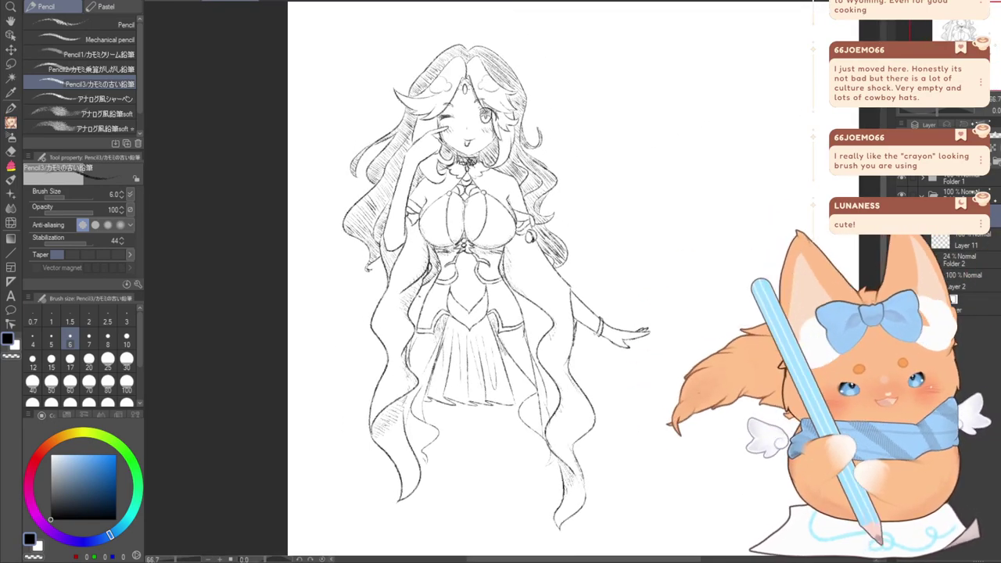
drag(485, 281, 506, 296)
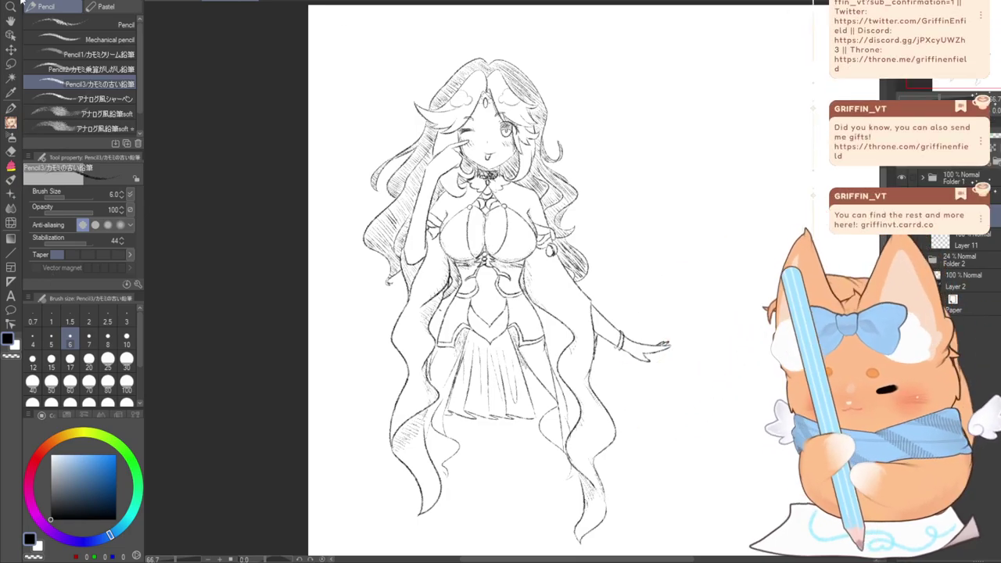
key(ctrl+alt+c)
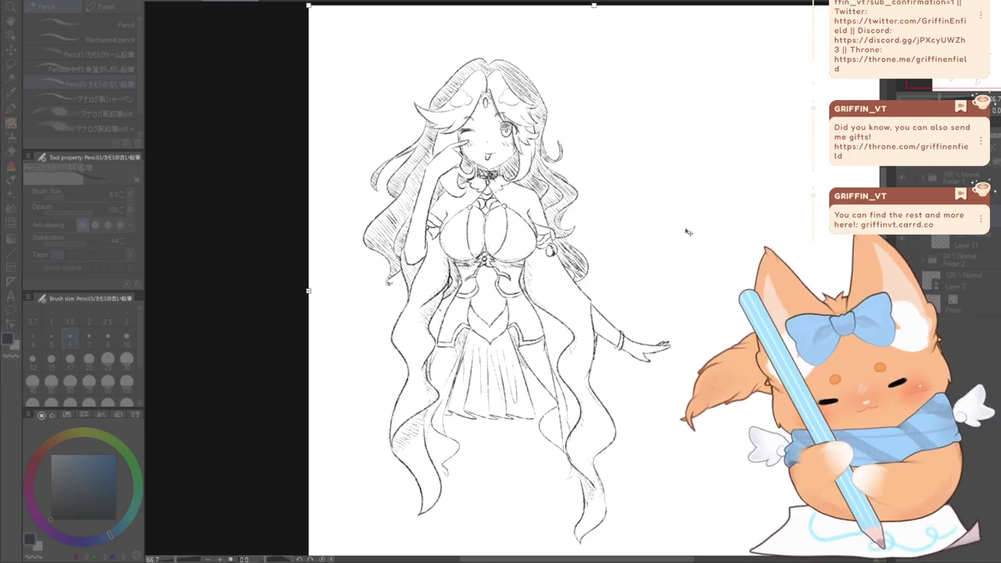
text(1000)
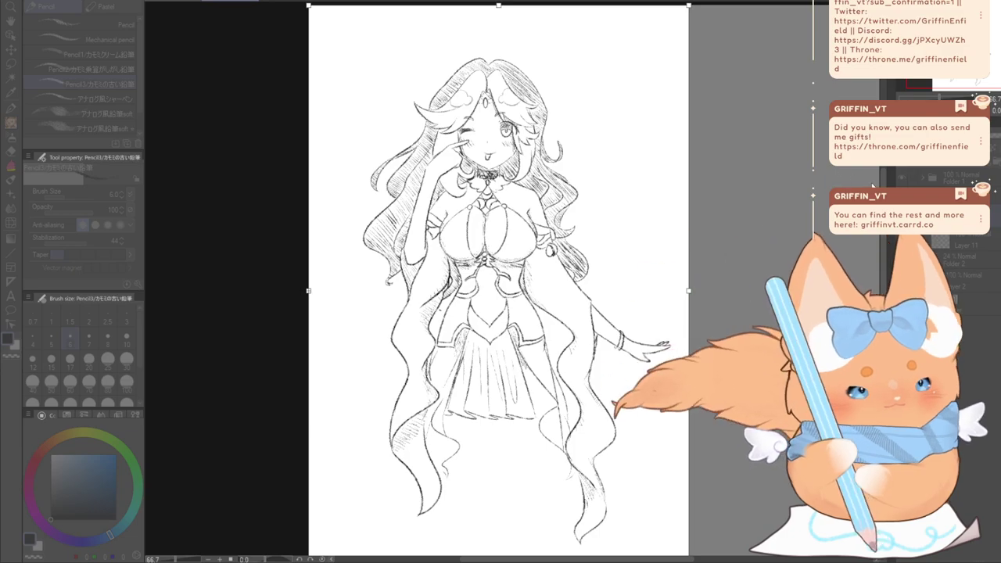
key(Return)
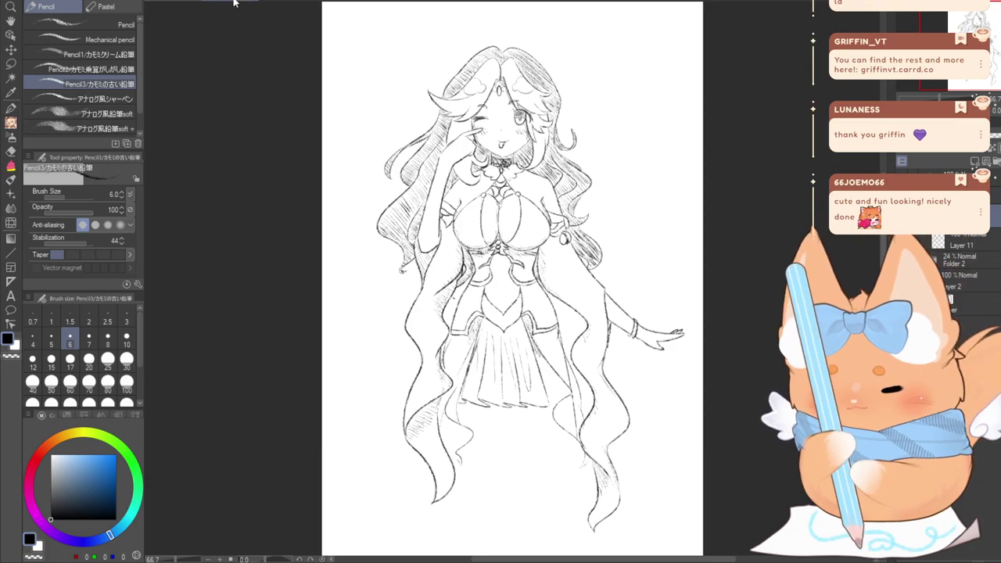
Switch to the emote sheet and briefly hide and show the line layer of the "what the HECK" sketch
click(183, 1)
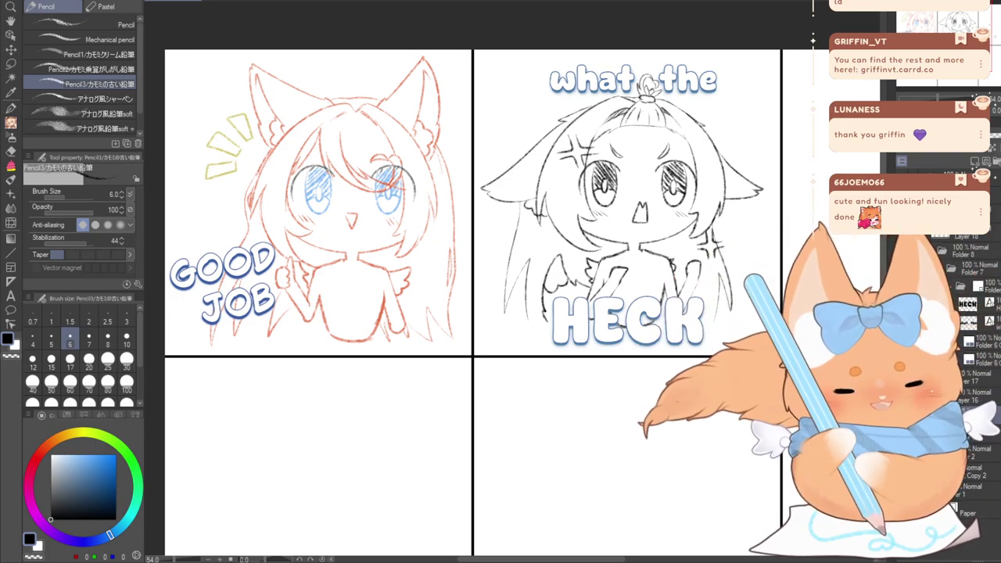
drag(501, 312, 521, 310)
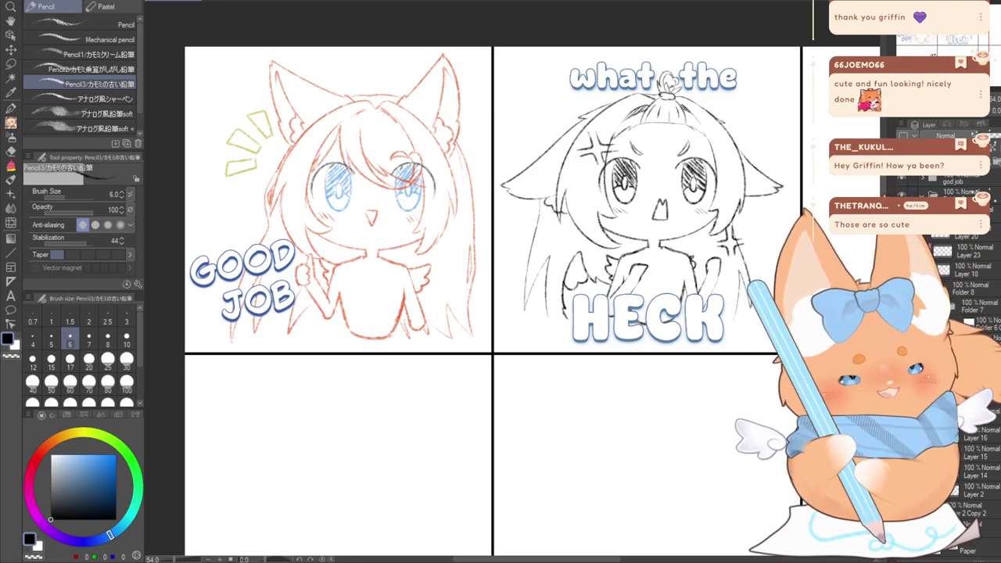
drag(579, 313, 497, 277)
click(901, 378)
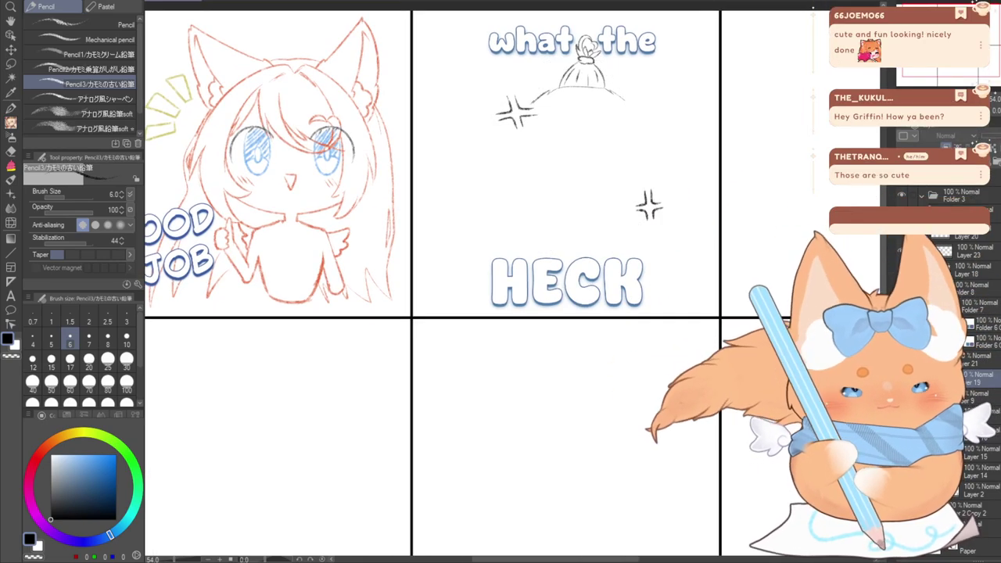
click(901, 379)
drag(571, 274, 584, 333)
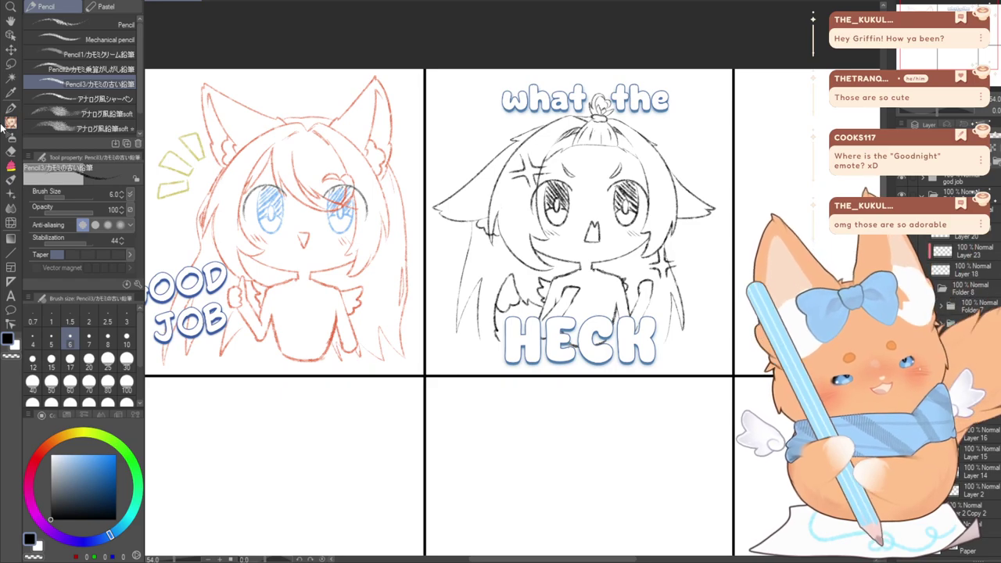
Choose the G-pen and pick up the orange-red (RGB 227, 101, 59) of the "GOOD JOB" emote
click(11, 107)
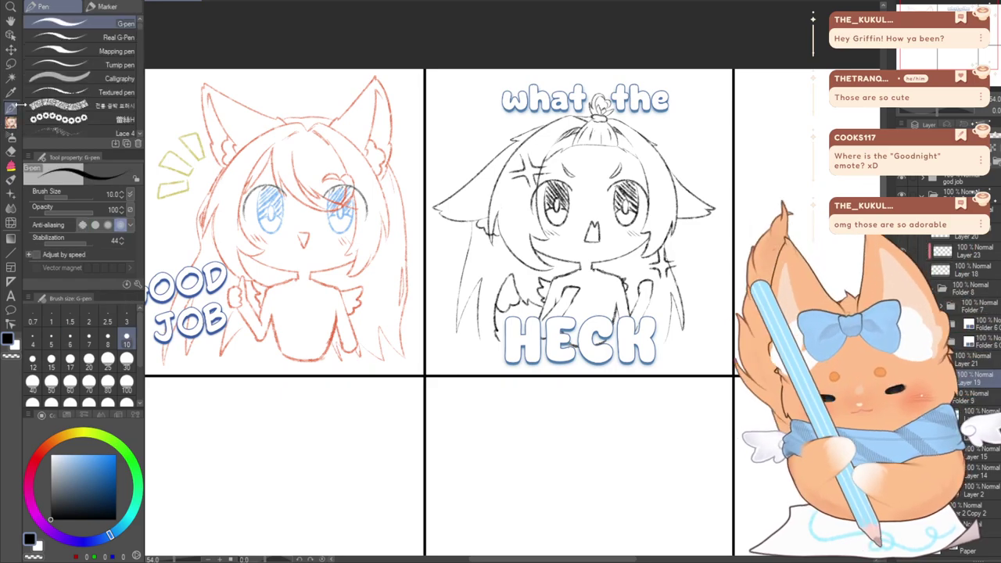
click(920, 179)
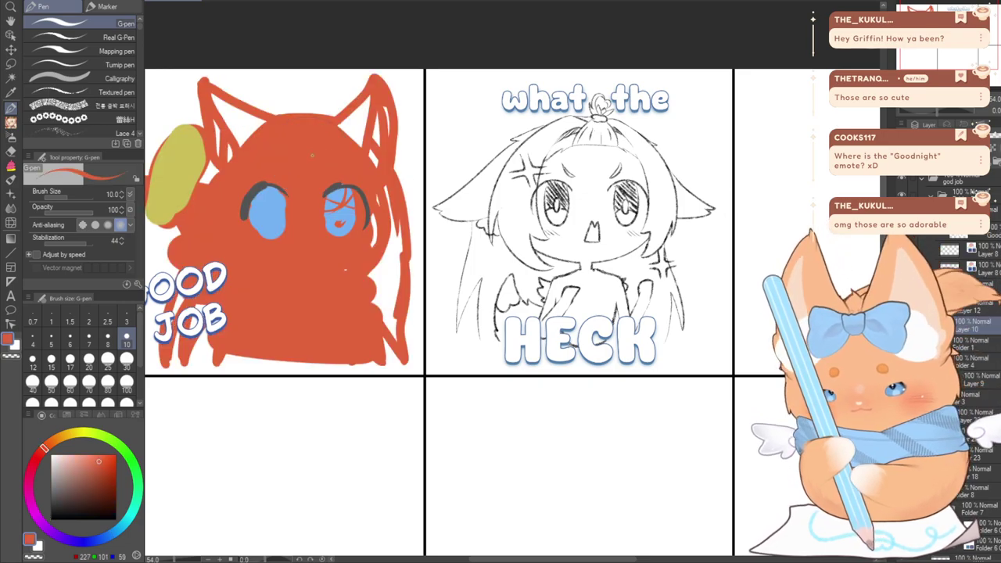
click(12, 131)
click(11, 109)
click(921, 179)
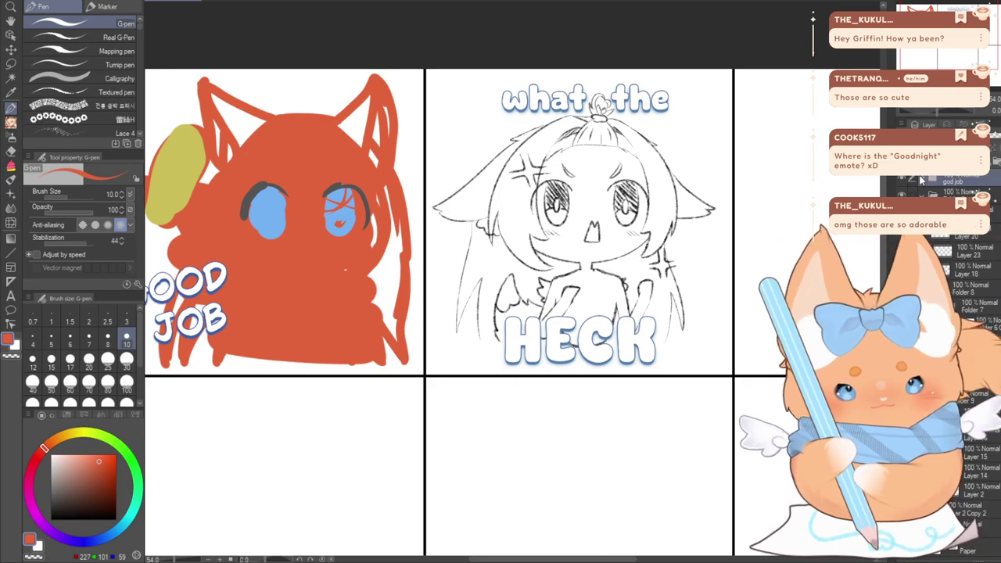
Recolour the left hair strand and wing lines of the "what the HECK" sketch orange-red, using brush sizes 25 and 100
click(107, 359)
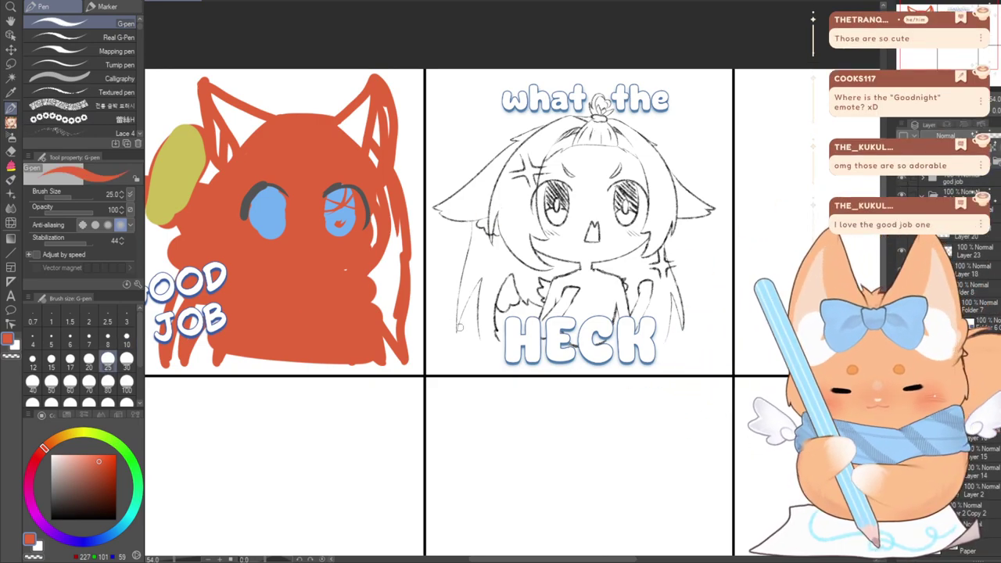
drag(460, 328, 478, 222)
click(126, 384)
drag(472, 334, 472, 281)
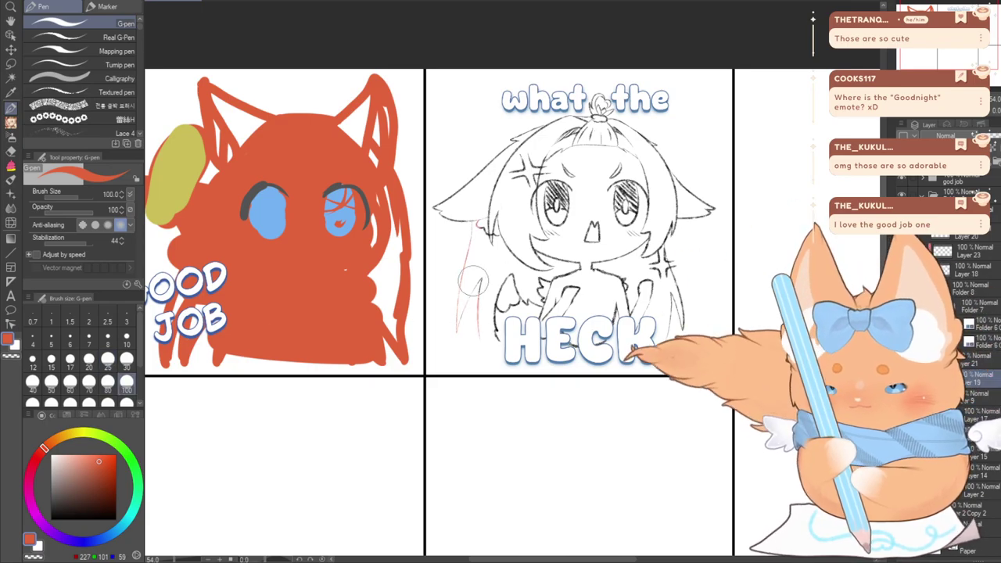
mouse_move(493, 337)
mouse_down()
mouse_move(484, 302)
mouse_move(507, 247)
mouse_up()
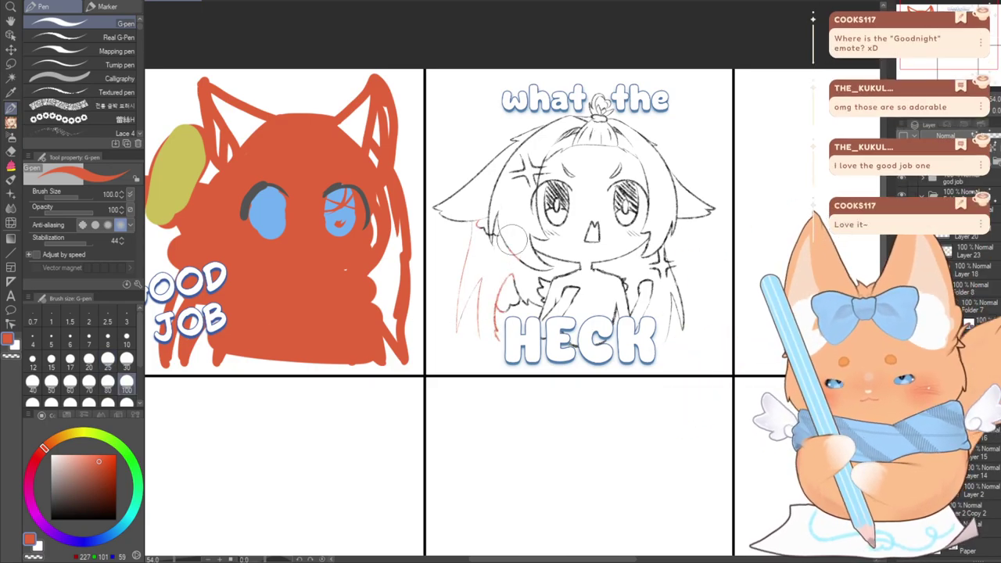
Recolour the ears, hair, face, eyes, topknot and body lines of the "what the HECK" sketch orange-red
drag(438, 258, 475, 266)
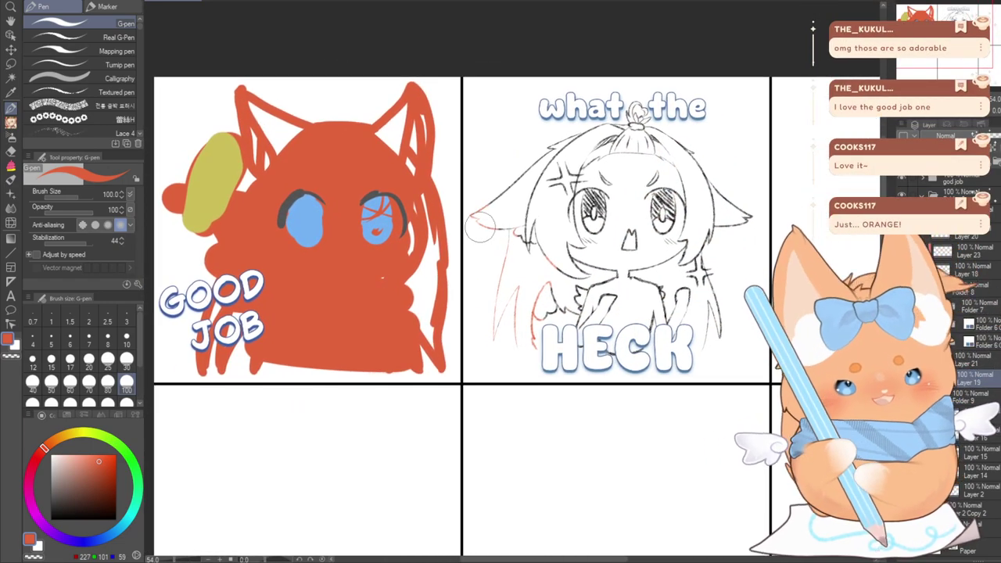
mouse_move(481, 226)
mouse_down()
mouse_move(488, 202)
mouse_move(547, 156)
mouse_move(602, 137)
mouse_move(653, 134)
mouse_up()
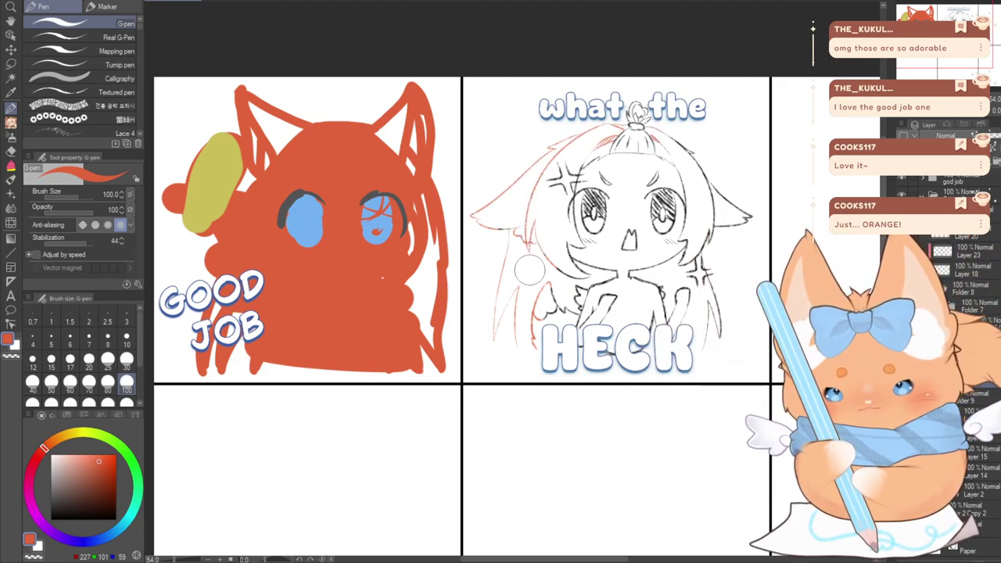
drag(569, 271, 625, 269)
mouse_move(553, 240)
mouse_down()
mouse_move(565, 258)
mouse_move(574, 180)
mouse_up()
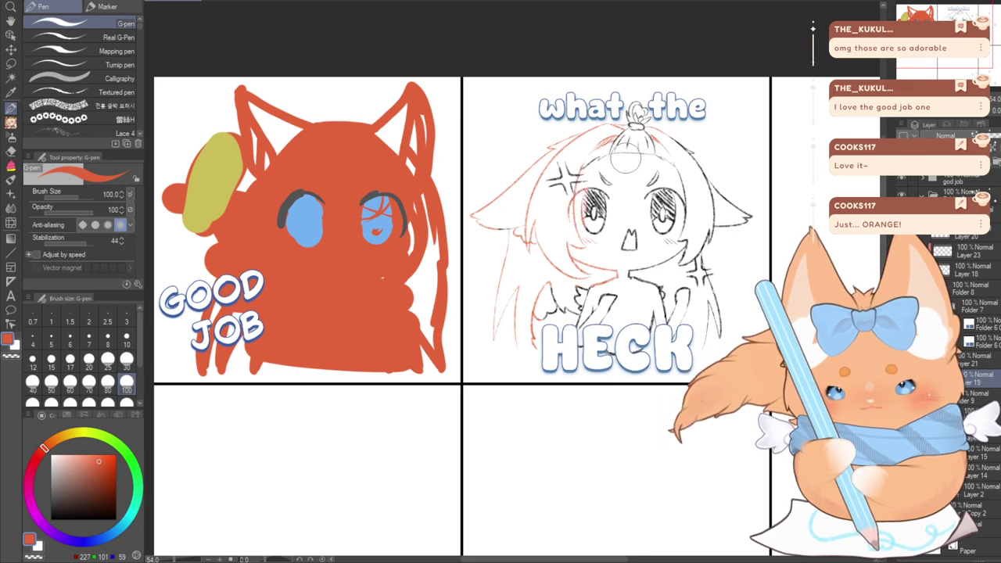
drag(653, 134, 752, 223)
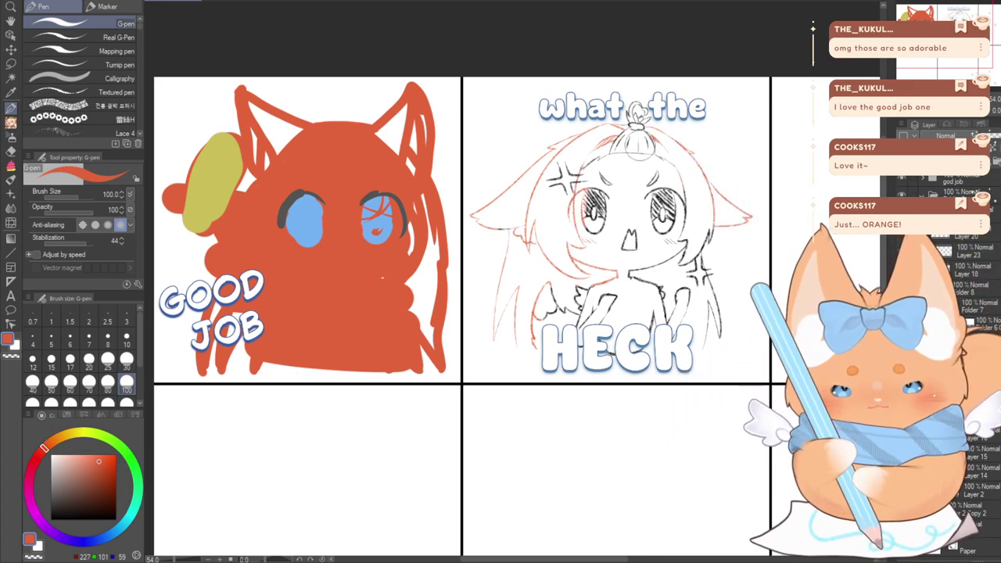
mouse_move(563, 183)
mouse_down()
mouse_move(736, 200)
mouse_move(598, 161)
mouse_move(540, 191)
mouse_move(714, 201)
mouse_move(760, 240)
mouse_move(602, 204)
mouse_move(493, 216)
mouse_move(648, 221)
mouse_move(625, 239)
mouse_move(515, 254)
mouse_up()
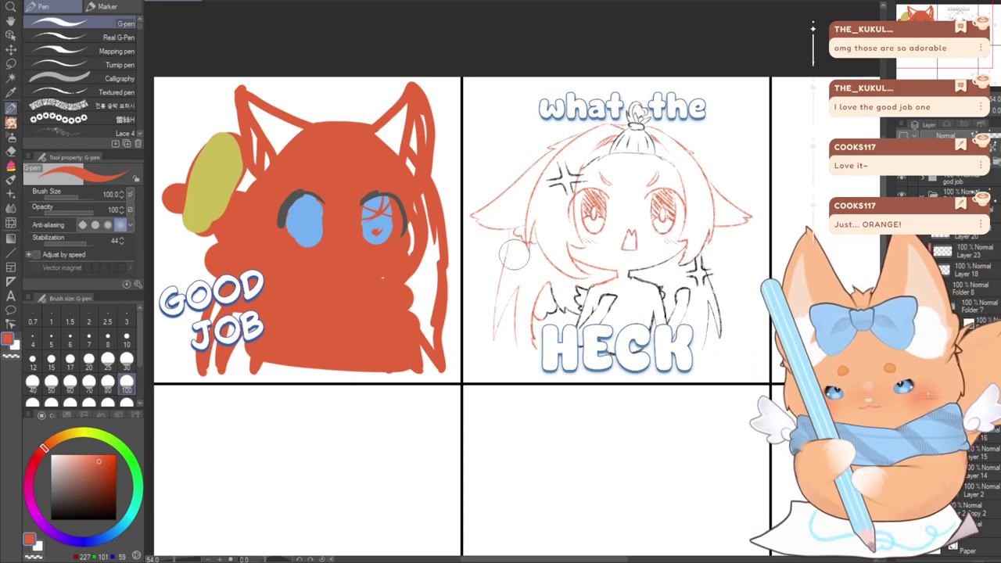
mouse_move(731, 284)
mouse_down()
mouse_move(594, 279)
mouse_move(723, 317)
mouse_move(539, 337)
mouse_up()
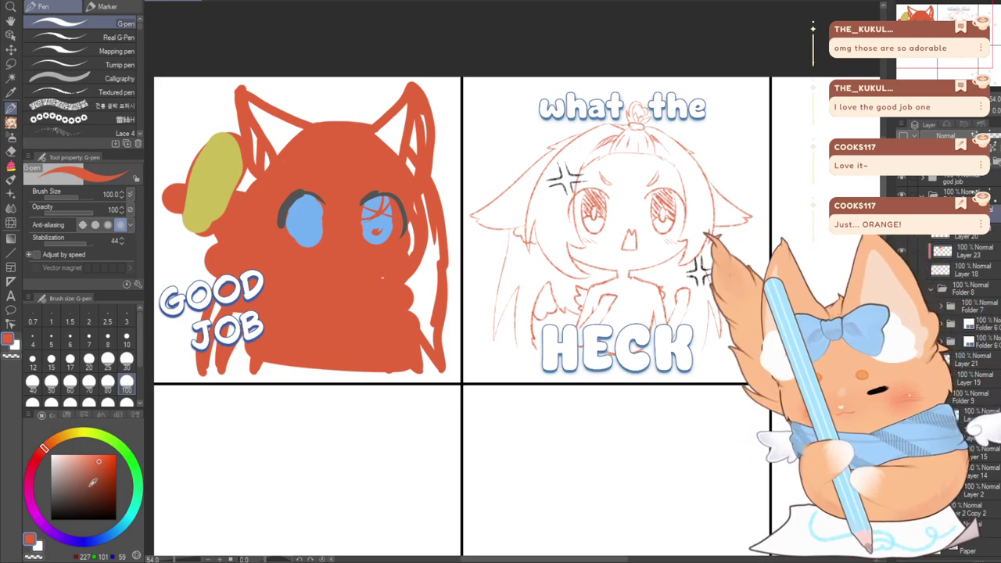
Recolour both anger marks beside the "what the HECK" character in bright red (RGB 255, 18, 0)
click(37, 455)
click(107, 473)
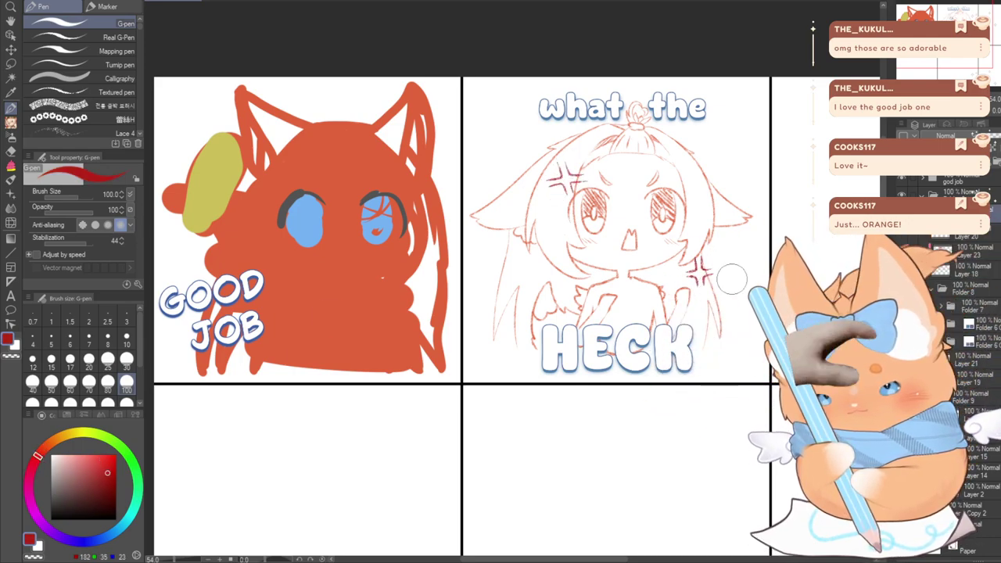
click(111, 464)
click(115, 454)
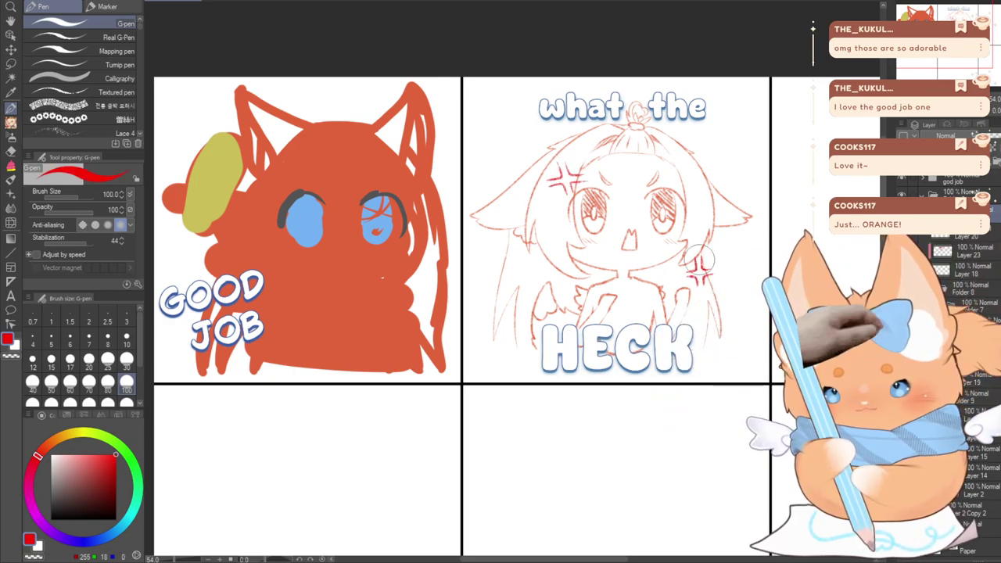
Recolour both eyes of the "what the HECK" sketch light blue (RGB 114, 177, 243) with a size 30 brush
click(109, 534)
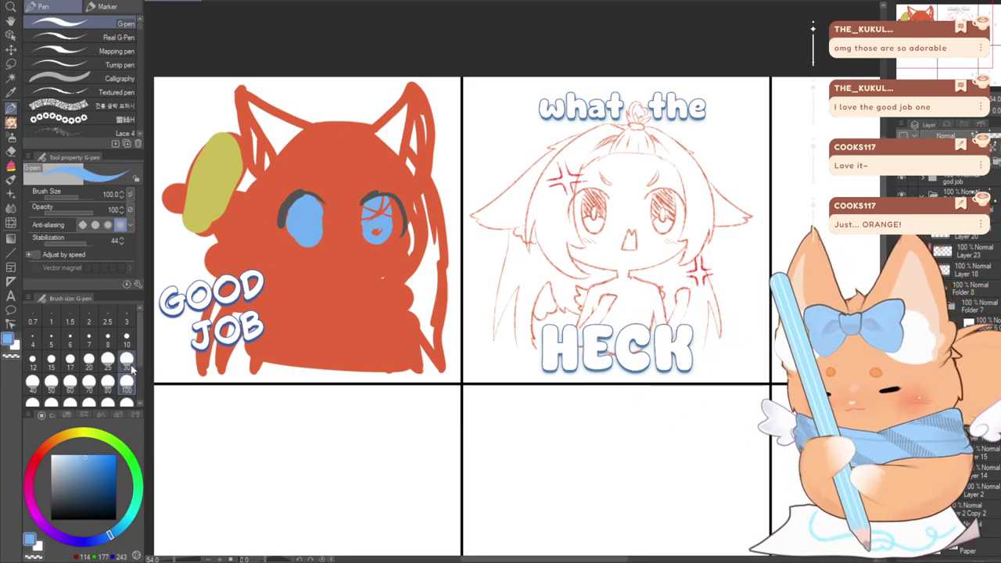
click(127, 362)
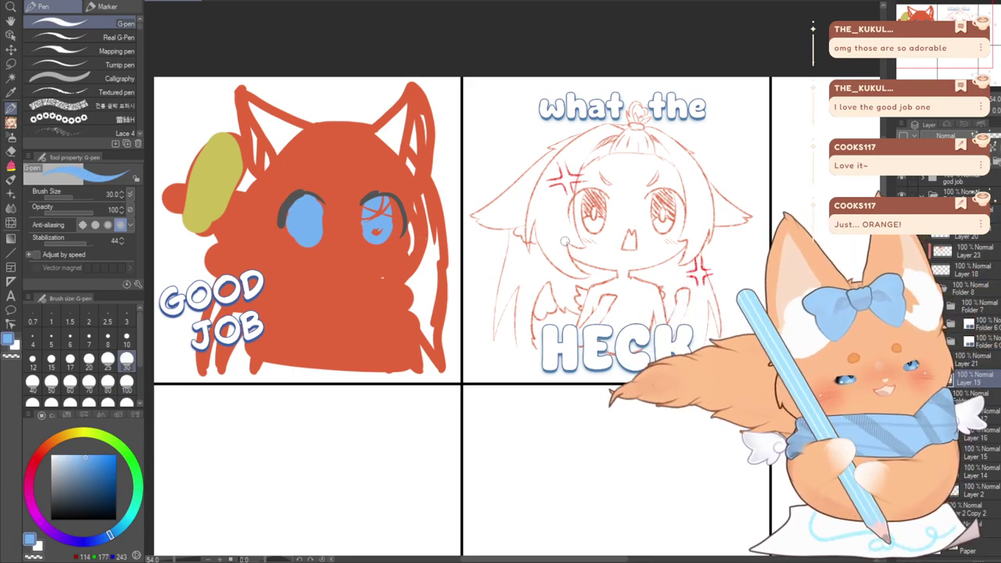
scroll(579, 211, up, 1)
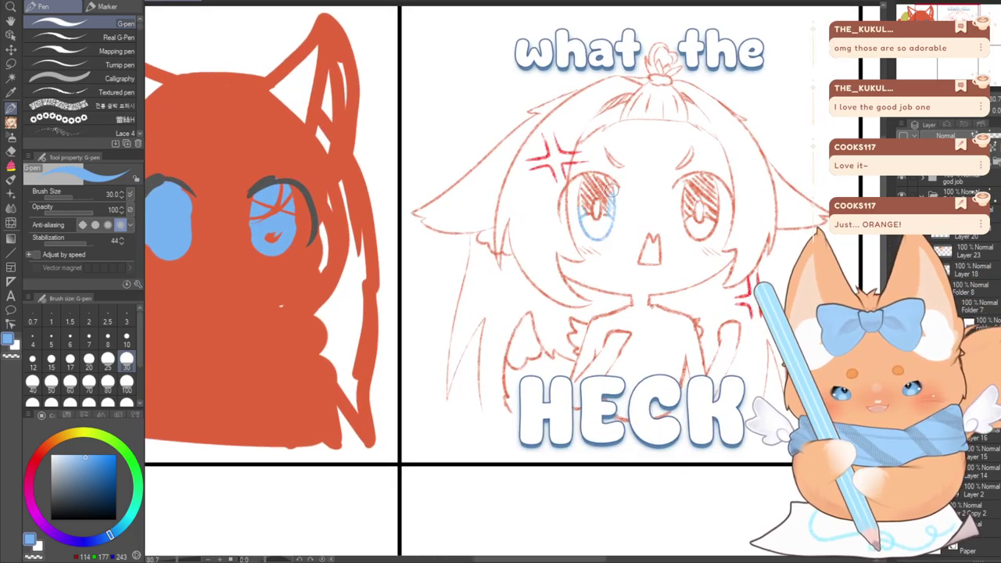
drag(585, 185, 616, 198)
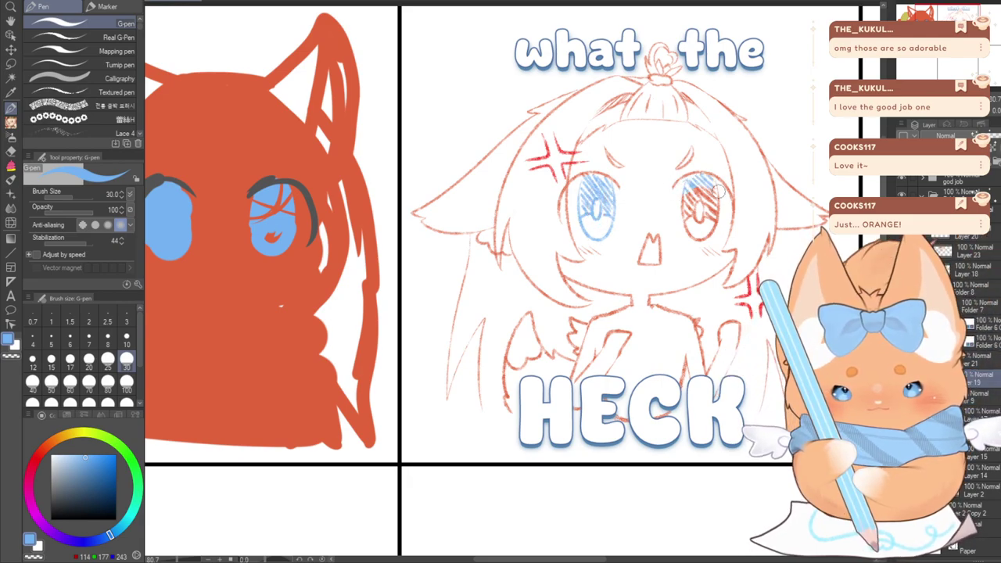
mouse_move(717, 191)
mouse_down()
mouse_move(702, 242)
mouse_move(711, 187)
mouse_move(702, 243)
mouse_move(711, 187)
mouse_move(684, 238)
mouse_up()
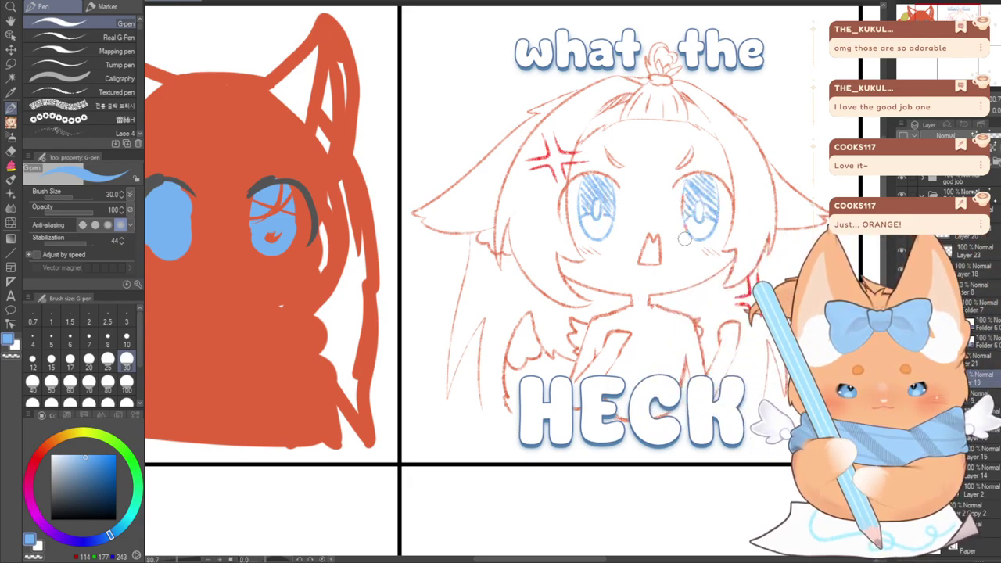
Recolour the upper lash lines of the "what the HECK" eyes in the dark brown-grey sampled from the "GOOD JOB" emote's lashes
alt+click(305, 197)
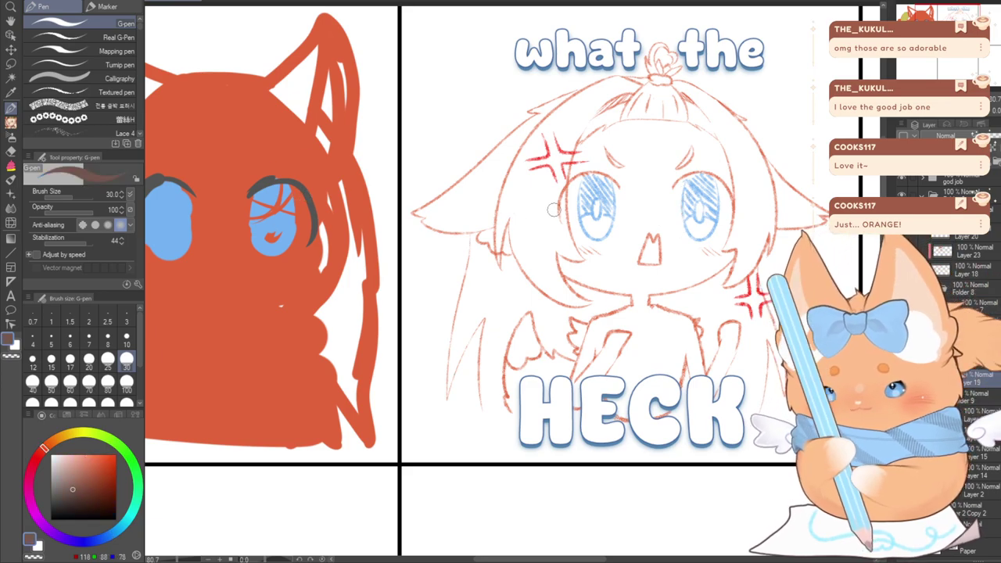
drag(559, 206, 570, 176)
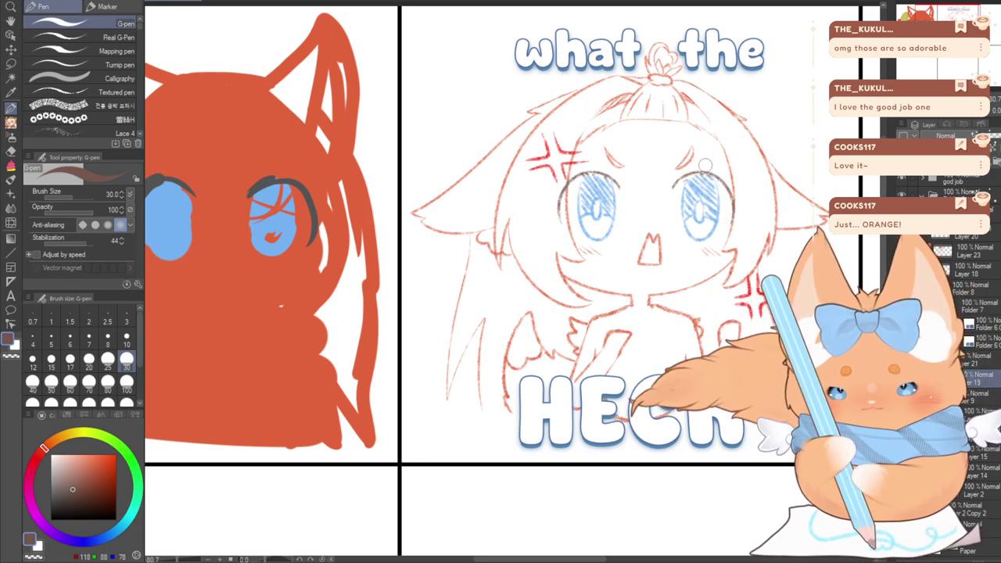
key(ctrl+minus)
scroll(354, 319, down, 1)
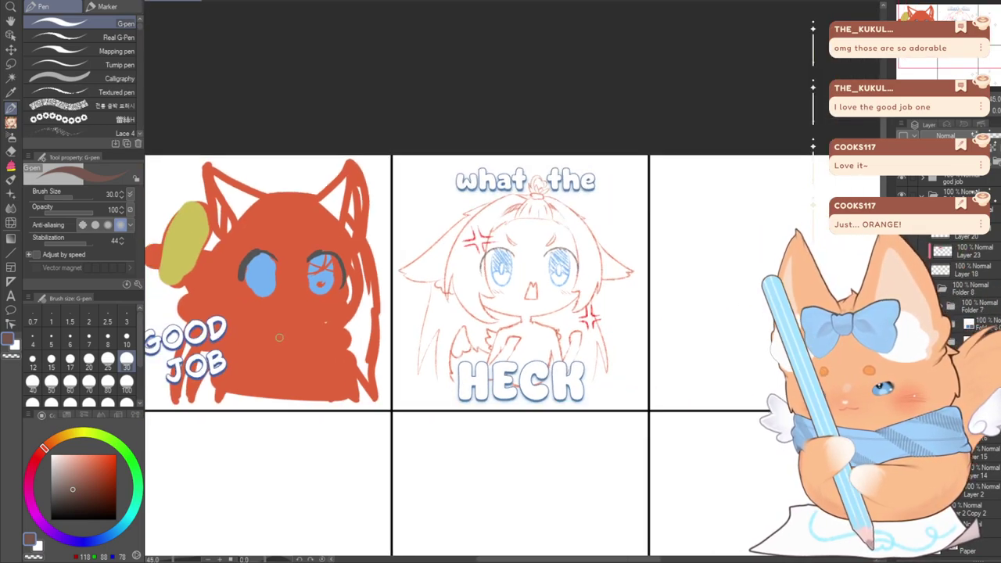
drag(325, 321, 381, 267)
scroll(488, 313, up, 2)
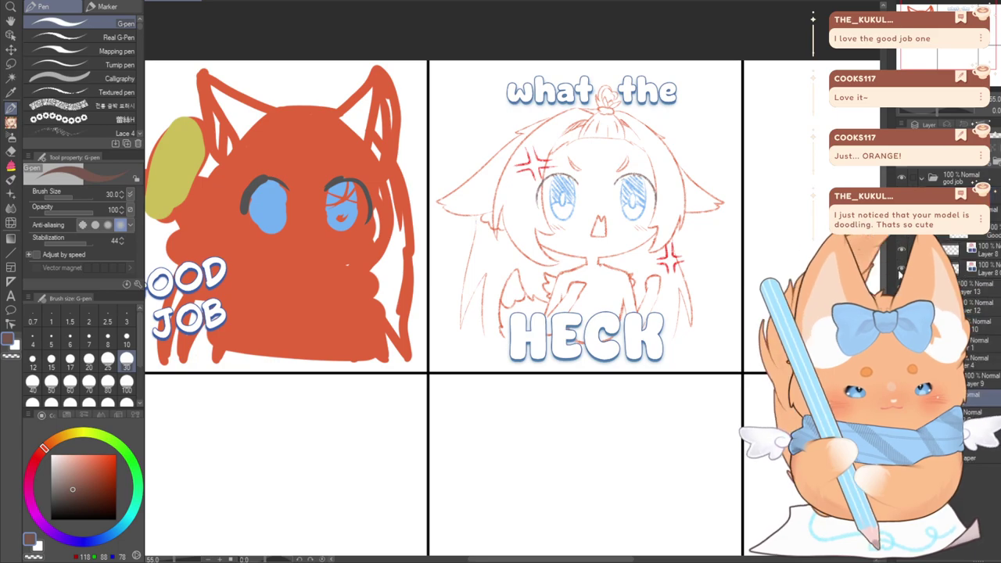
Restrict the flat colours of the "GOOD JOB" emote to its line art again
key(ctrl+z)
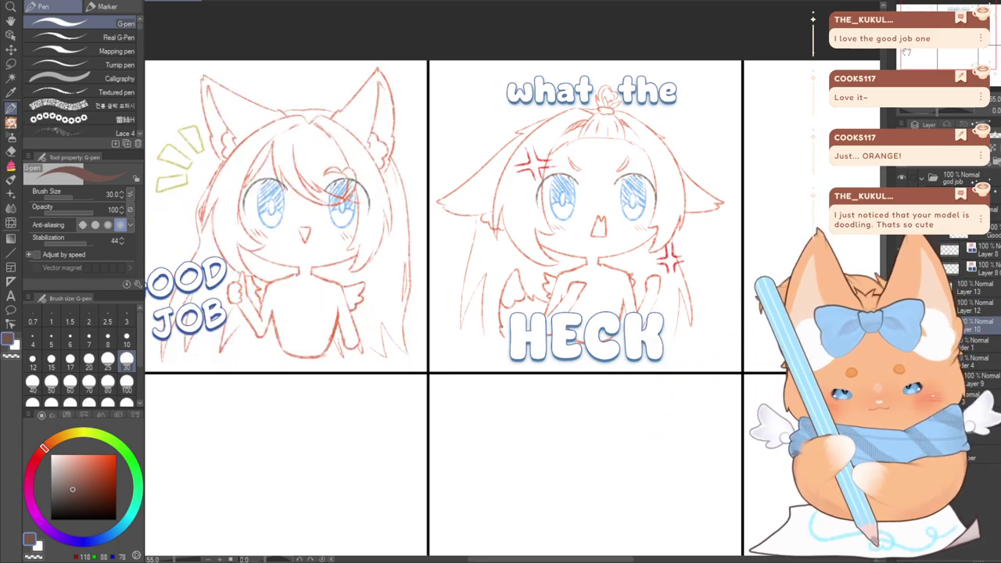
mouse_move(438, 313)
mouse_down()
mouse_move(488, 291)
mouse_move(529, 295)
mouse_up()
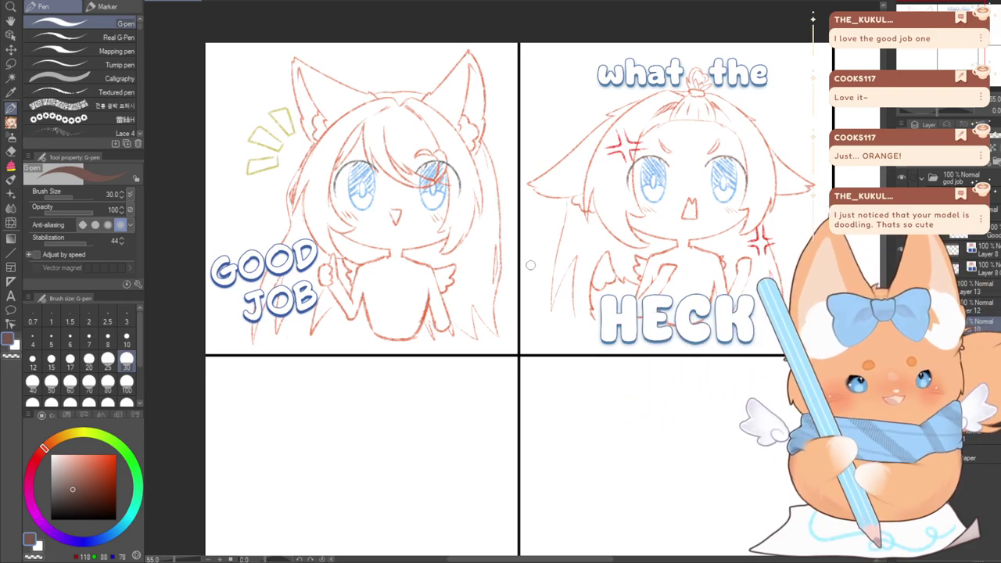
drag(914, 55, 923, 51)
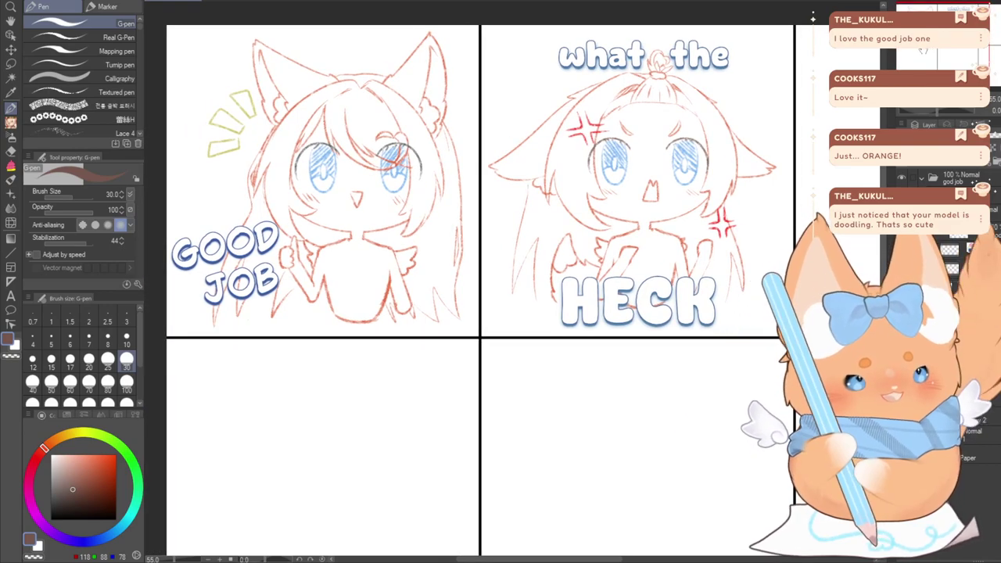
Choose the Pencil3 brush at size 10 and move the black base body sketch into the empty third cell
click(12, 123)
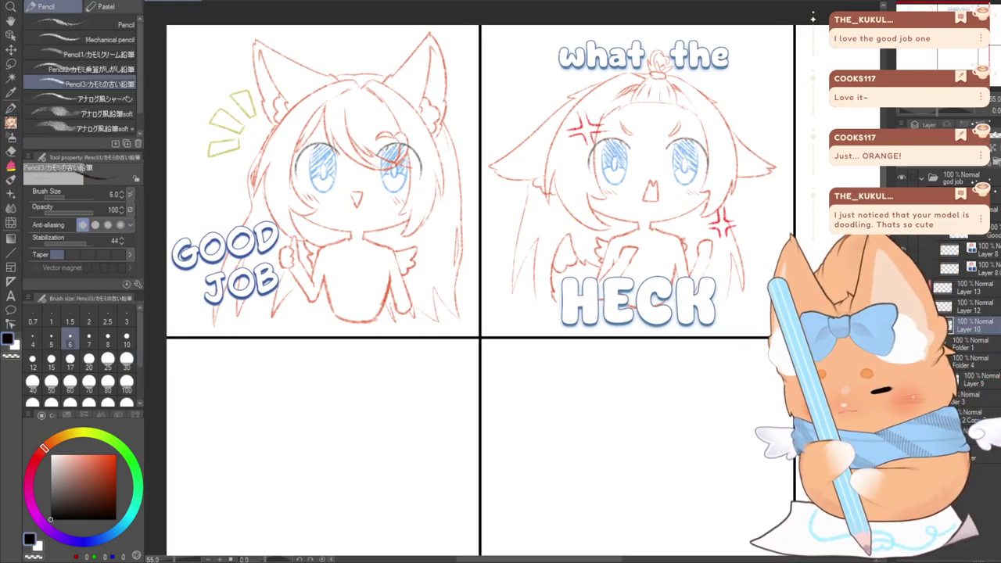
click(127, 339)
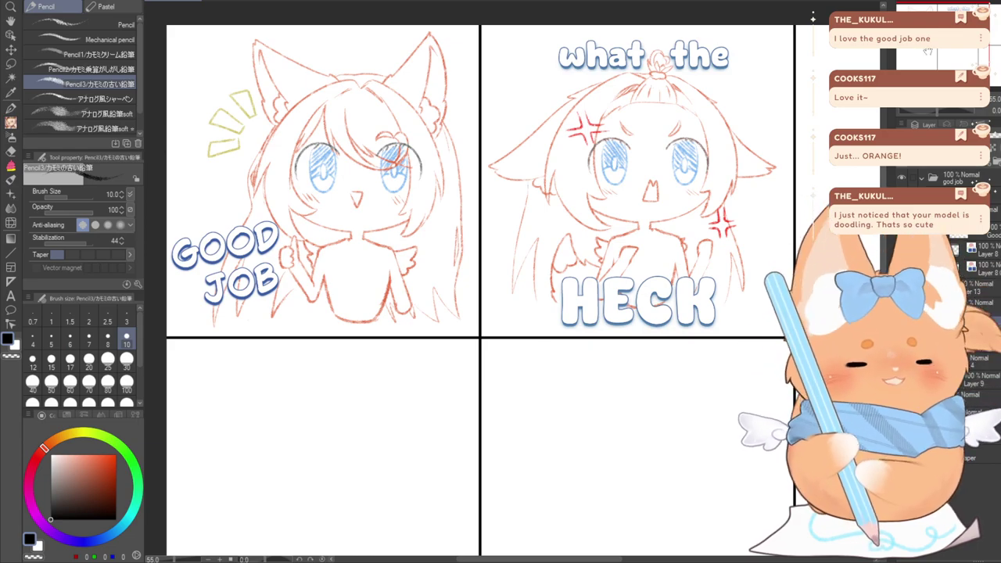
drag(928, 52, 969, 48)
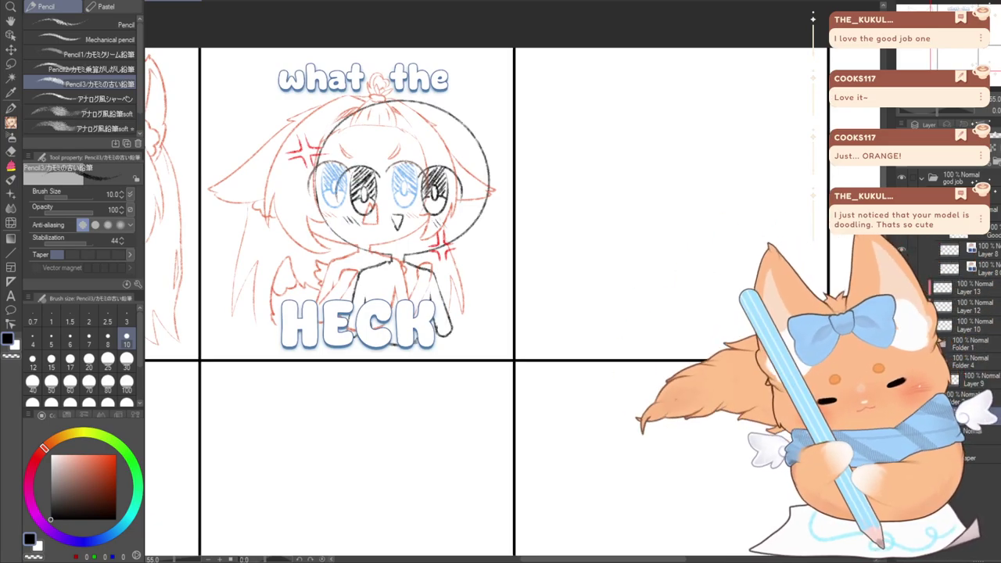
key(ctrl+t)
mouse_move(428, 287)
mouse_down()
mouse_move(719, 286)
mouse_move(697, 286)
mouse_up()
key(Return)
mouse_move(945, 52)
mouse_down()
mouse_move(960, 48)
mouse_move(939, 51)
mouse_move(962, 57)
mouse_up()
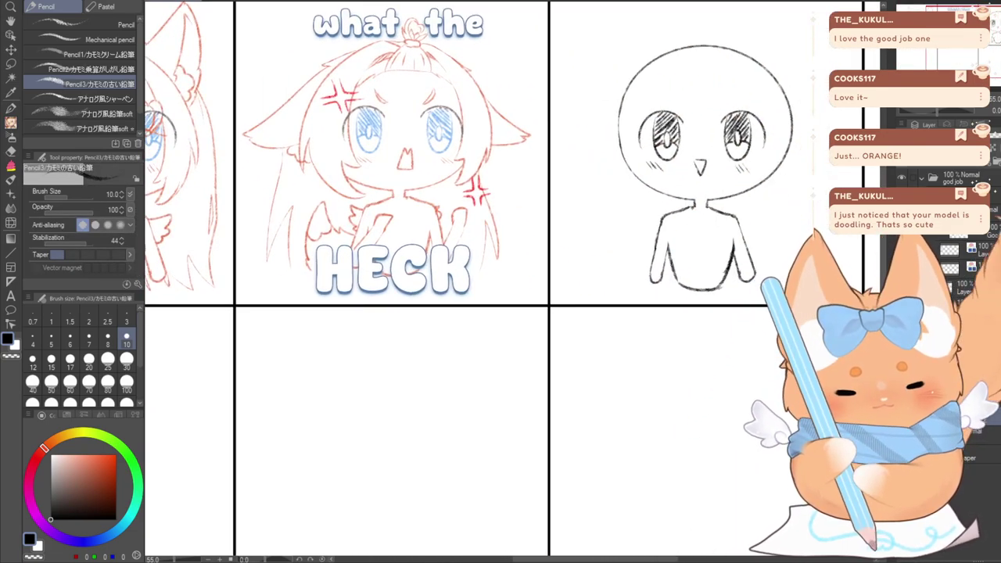
Place the third cell's base sketch layer in Folder 10 above the other emote folders and check the folder's visibility
key(ctrl+v)
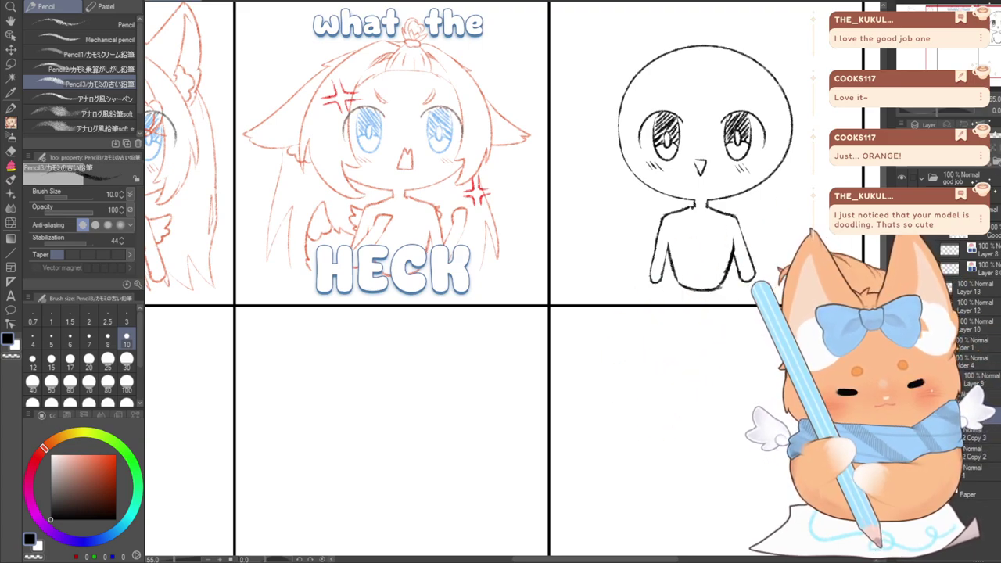
key(Delete)
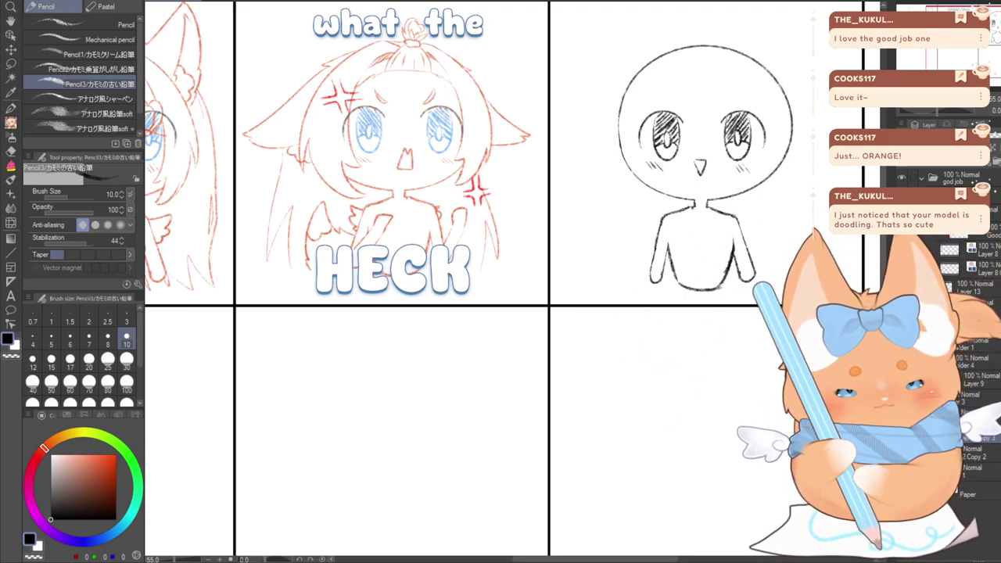
click(923, 179)
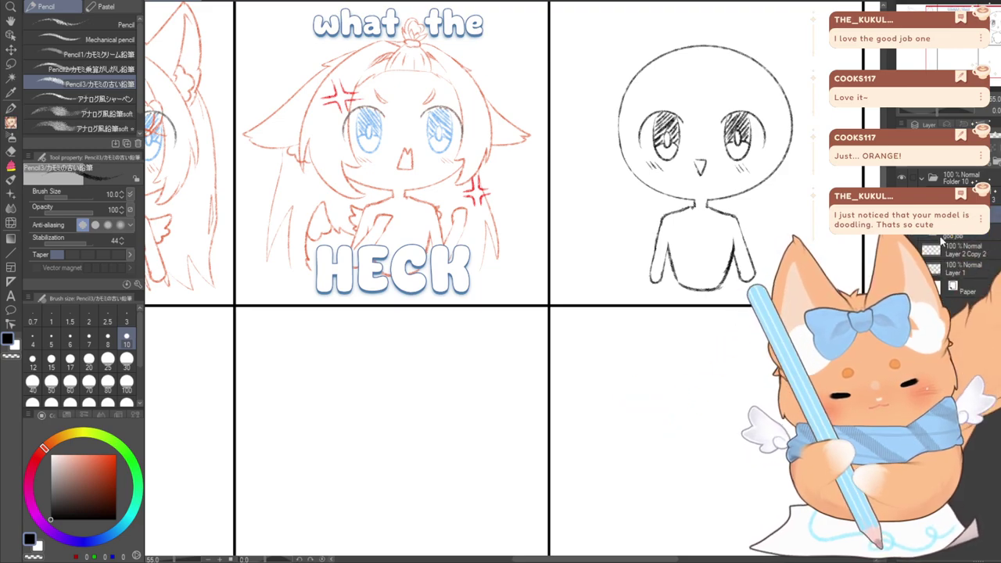
click(942, 252)
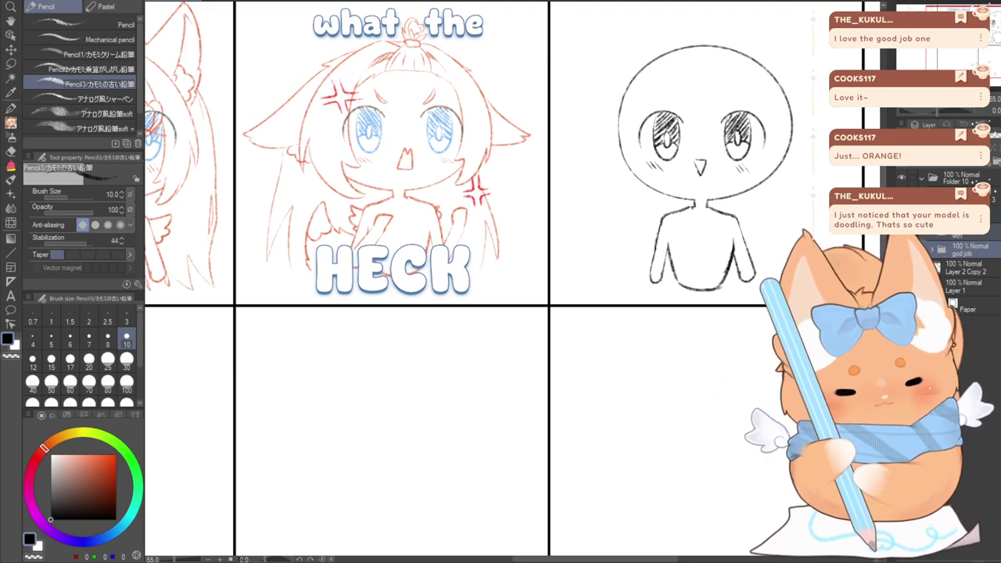
click(921, 214)
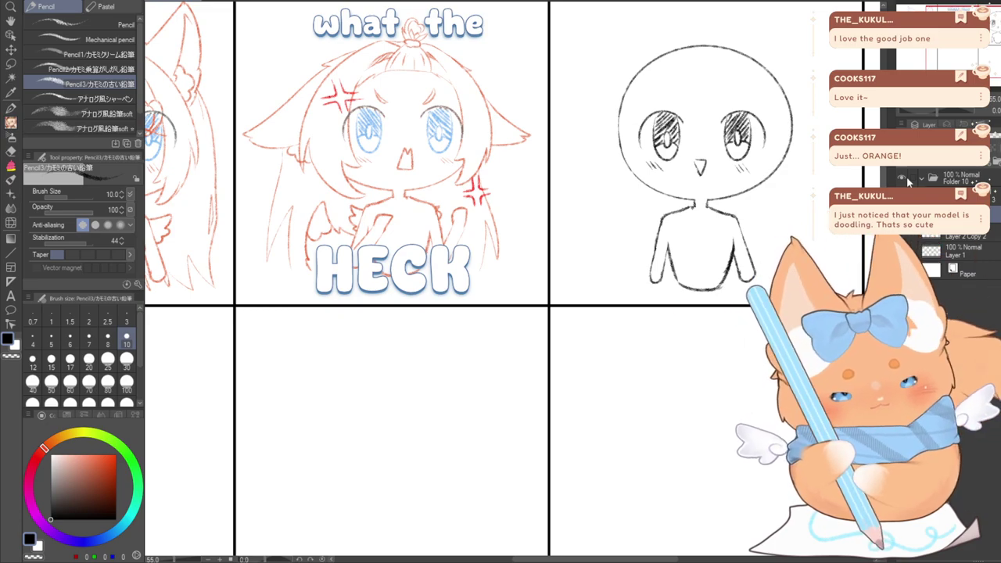
click(939, 183)
drag(704, 227, 601, 245)
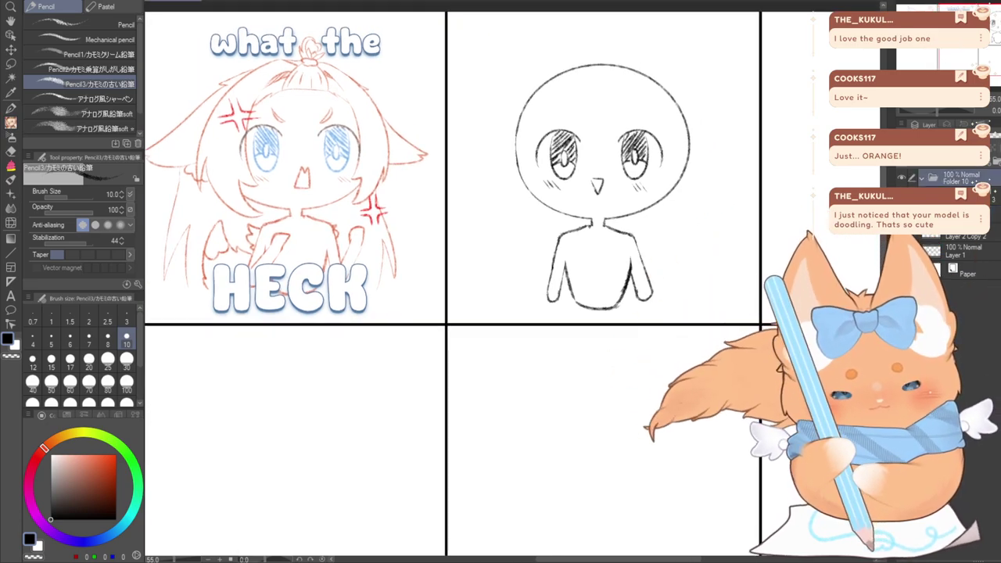
click(901, 180)
click(901, 179)
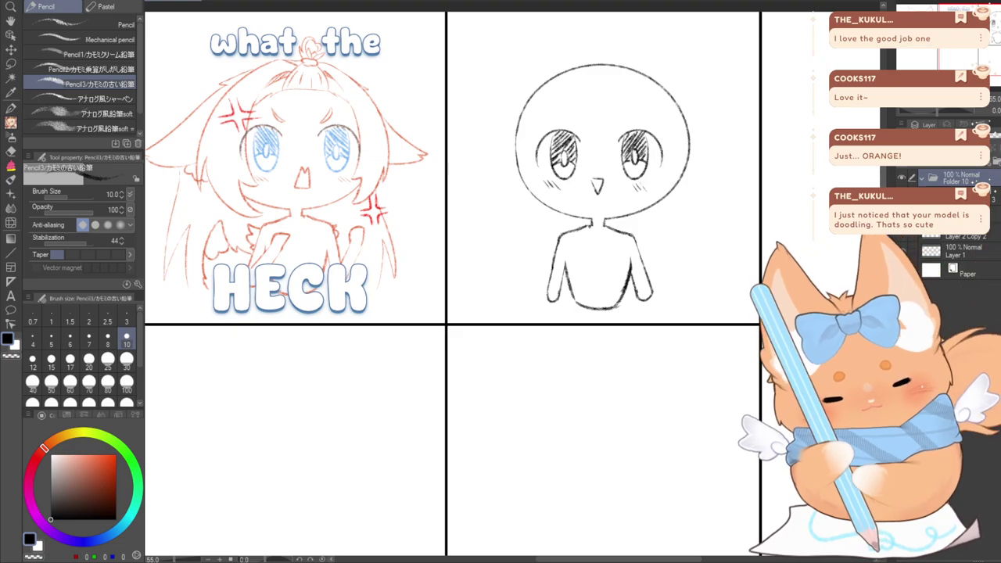
Lasso the head of the third cell's base sketch, tilt it slightly counter-clockwise and shift it slightly left over the neck
click(11, 63)
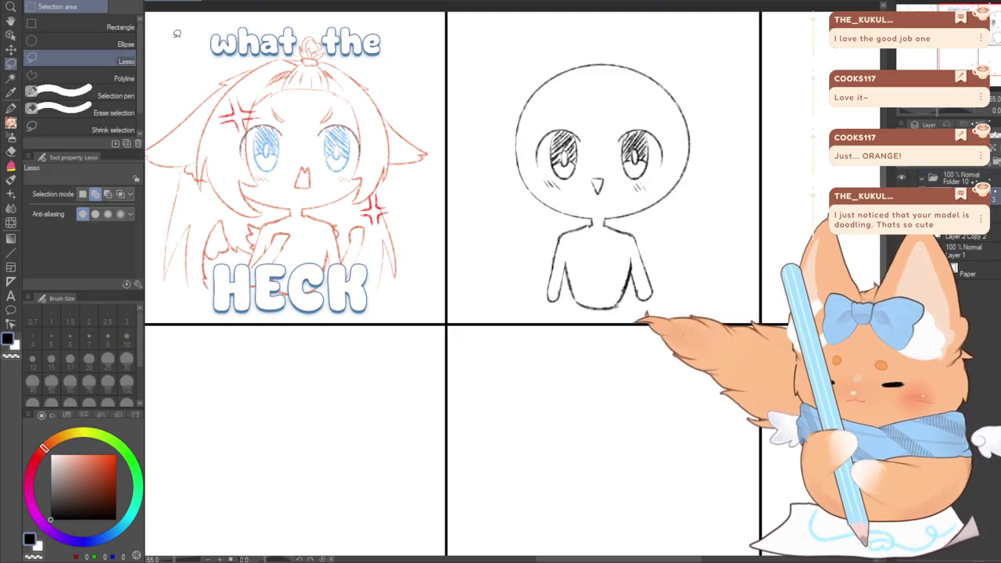
scroll(451, 87, up, 2)
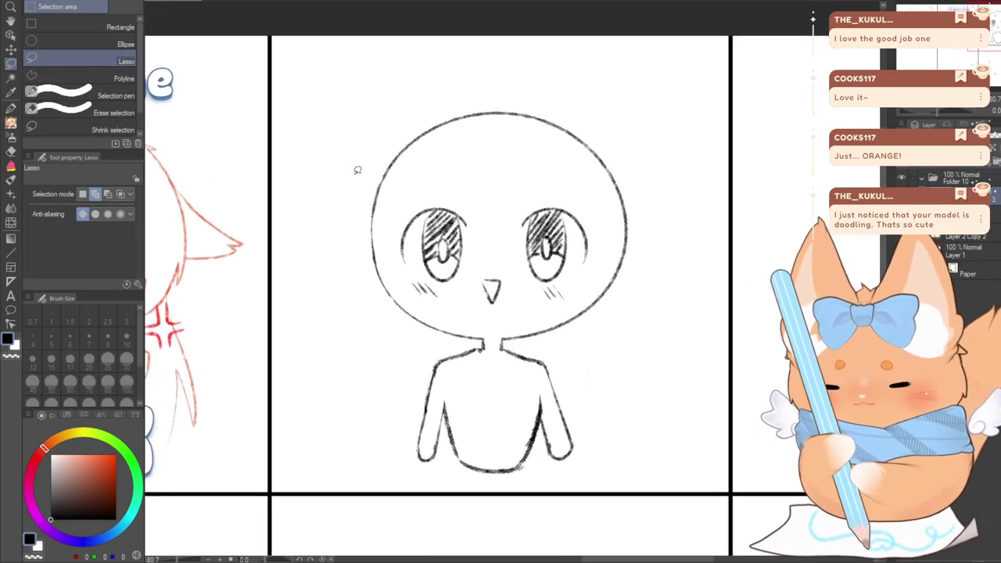
drag(647, 162, 385, 292)
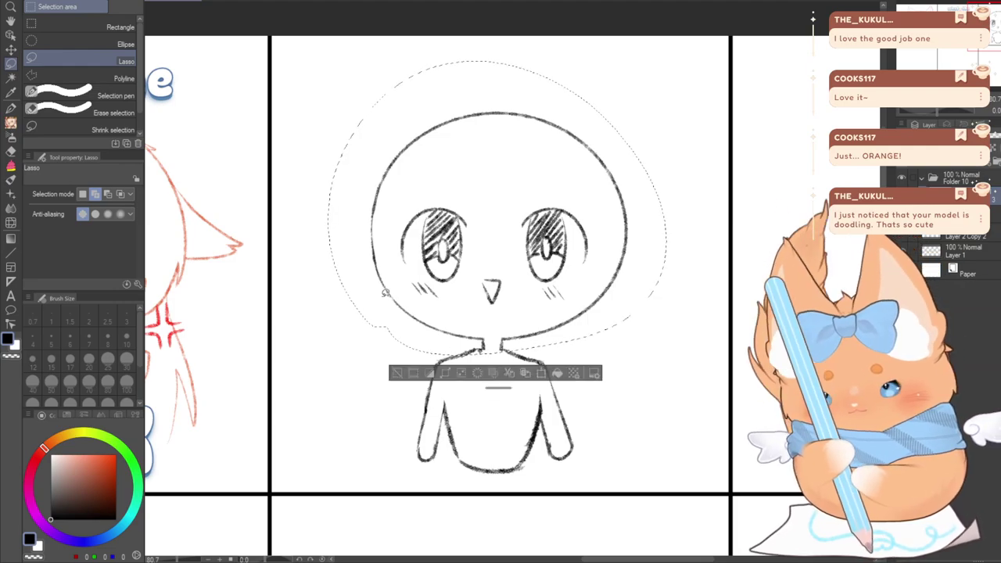
key(ctrl+t)
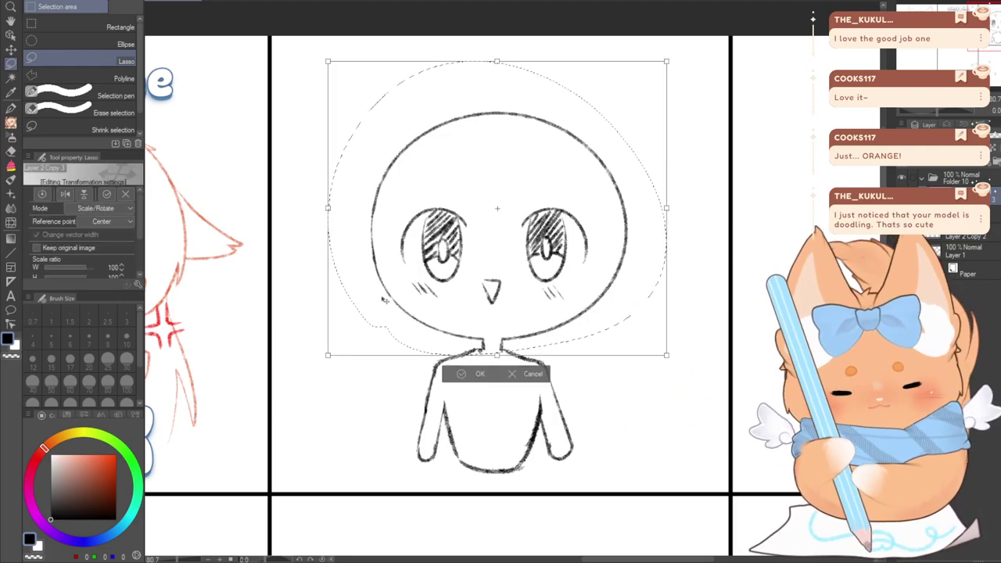
drag(327, 349, 325, 382)
drag(403, 362, 380, 358)
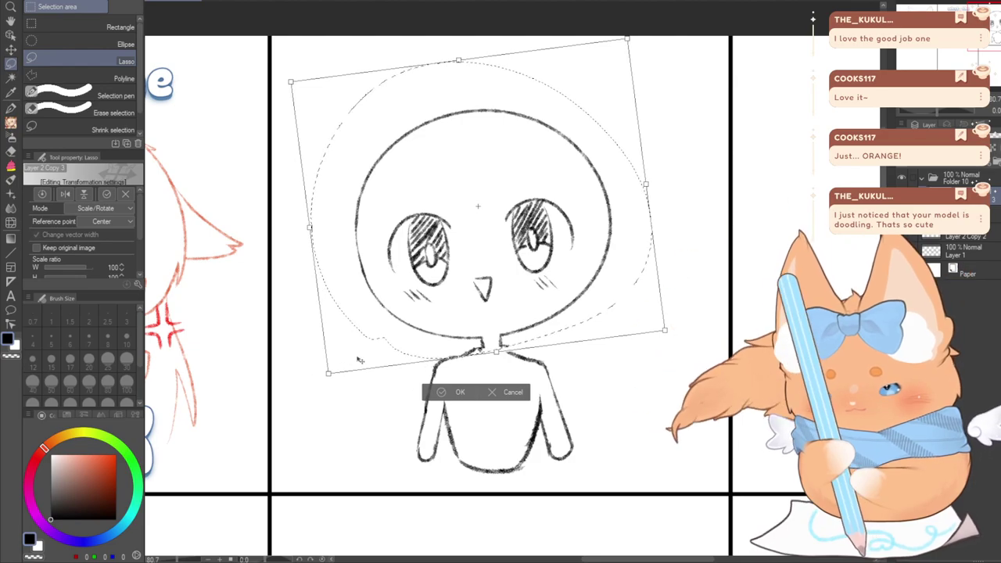
mouse_move(360, 359)
mouse_down()
mouse_move(312, 378)
mouse_move(370, 360)
mouse_up()
drag(372, 418, 371, 418)
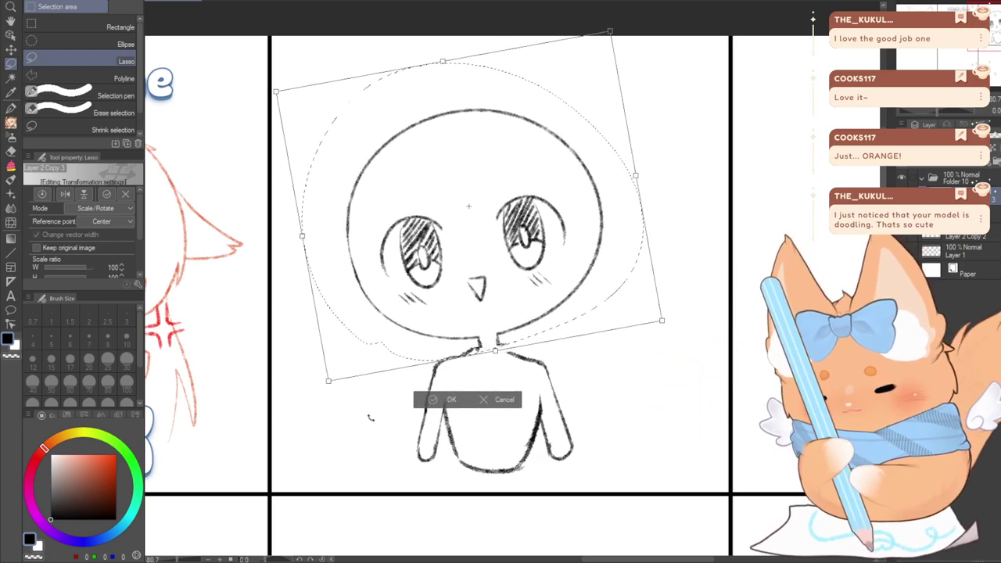
click(432, 403)
click(371, 383)
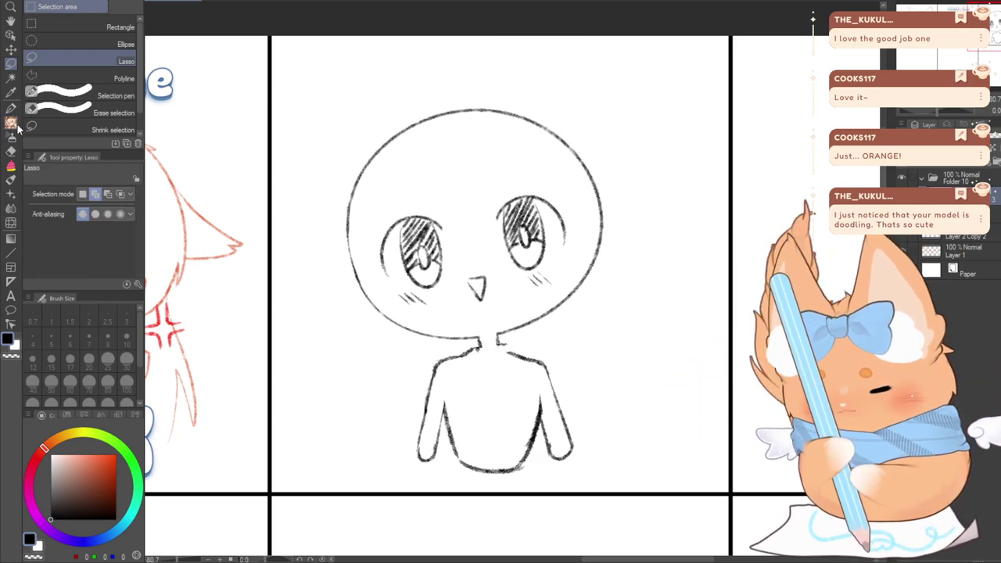
Join the neck to the right-hand shoulder with the Pencil3 brush and clean stray neck marks using the Hard eraser, set to size 15
click(15, 125)
mouse_move(485, 344)
mouse_down()
mouse_move(427, 249)
mouse_move(469, 267)
mouse_up()
scroll(441, 251, up, 2)
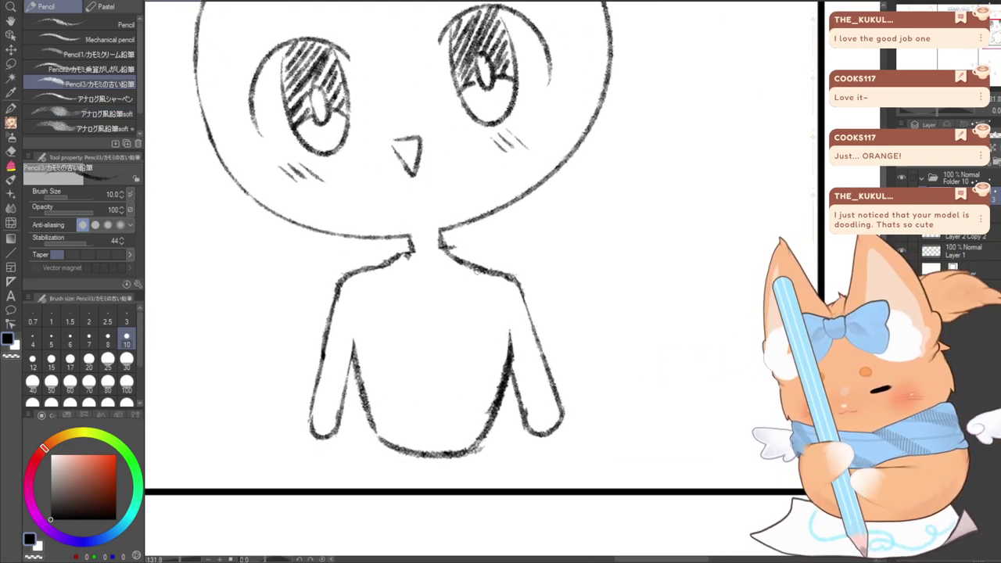
click(11, 152)
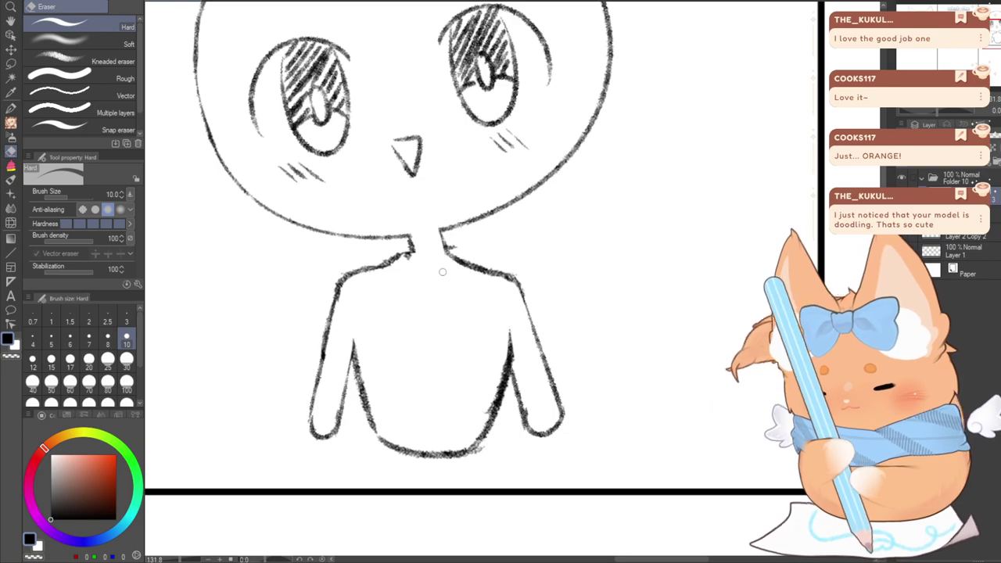
click(51, 360)
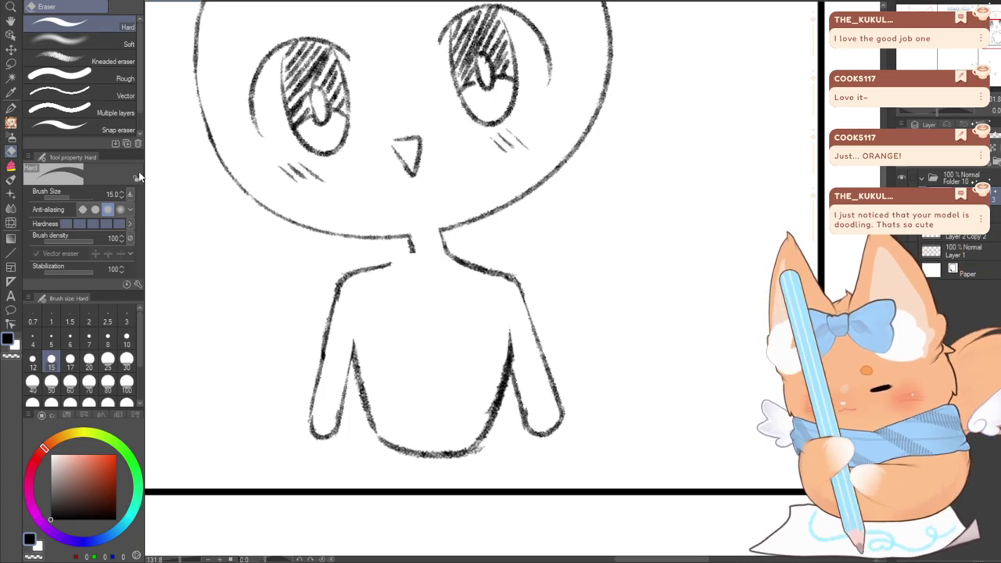
Redraw the line joining the left side of the neck to the shoulder and erase its rough edges
click(11, 123)
drag(395, 262, 375, 267)
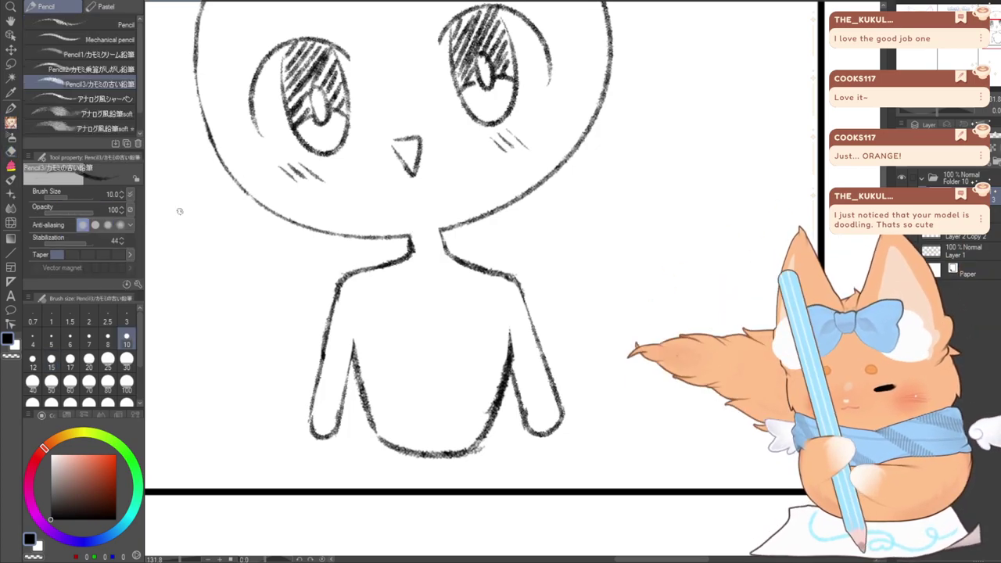
key(ctrl+z)
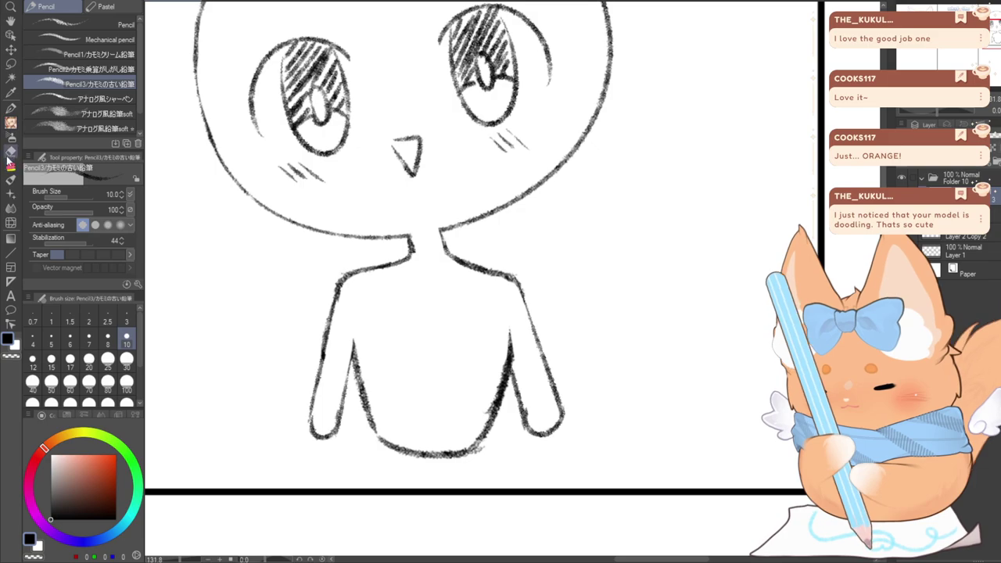
click(10, 153)
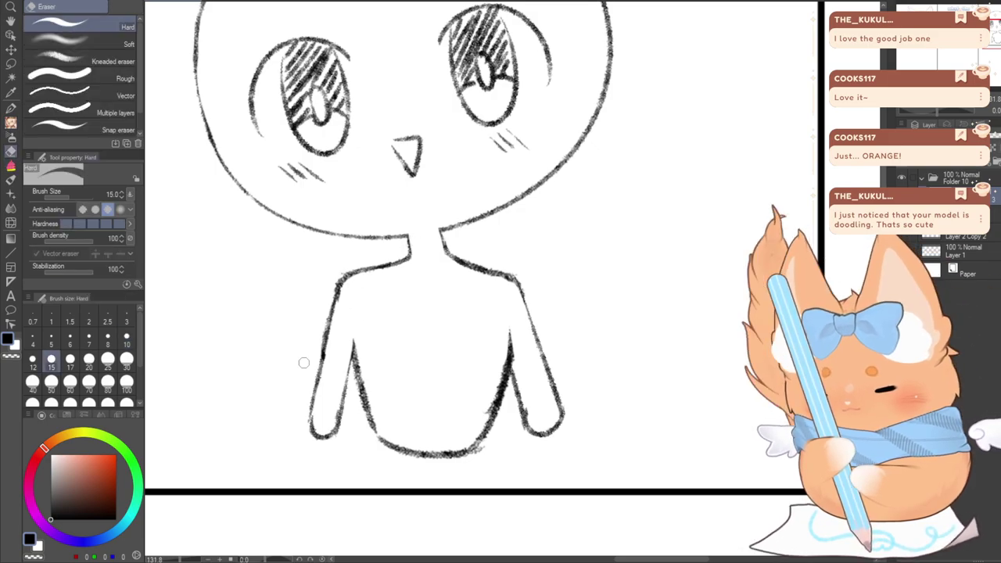
Fade the base body sketch and draw a closed, crescent-shaped eye with split lash tips over the right-hand eye
click(11, 123)
mouse_move(231, 111)
mouse_down()
mouse_move(387, 163)
mouse_move(323, 272)
mouse_move(368, 212)
mouse_move(398, 265)
mouse_up()
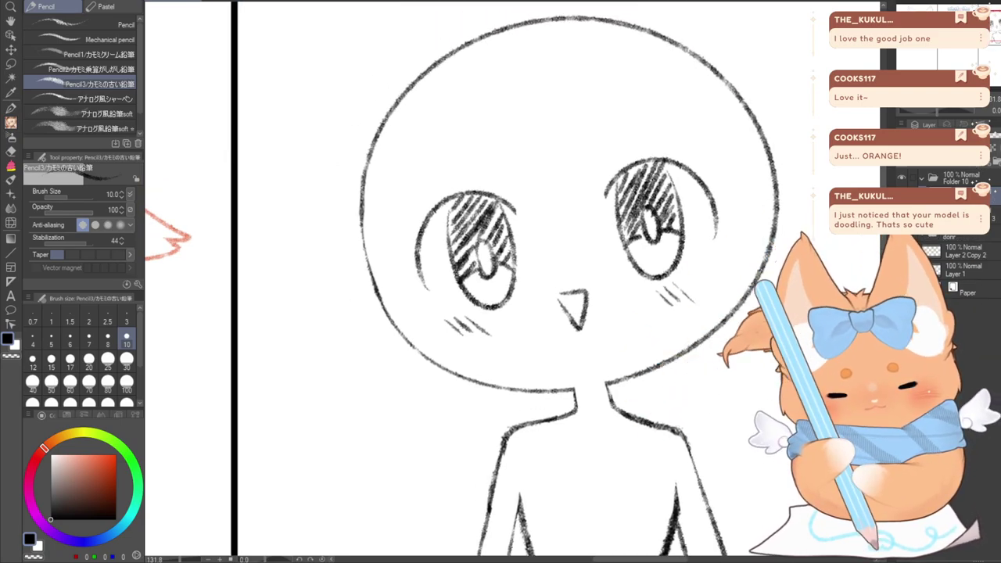
click(956, 135)
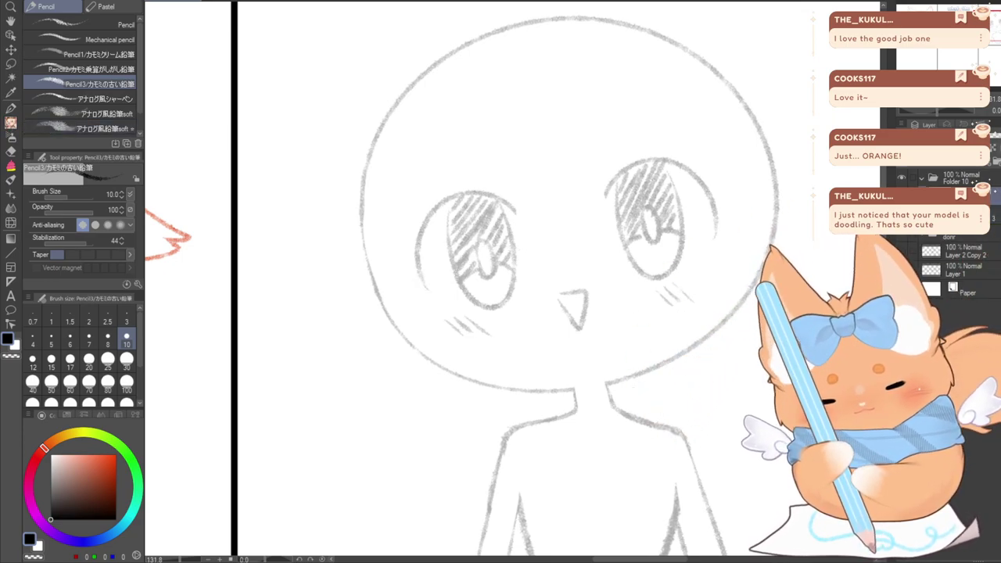
key(ctrl+z)
mouse_move(616, 235)
mouse_down()
mouse_move(675, 228)
mouse_move(708, 245)
mouse_up()
drag(616, 228, 722, 227)
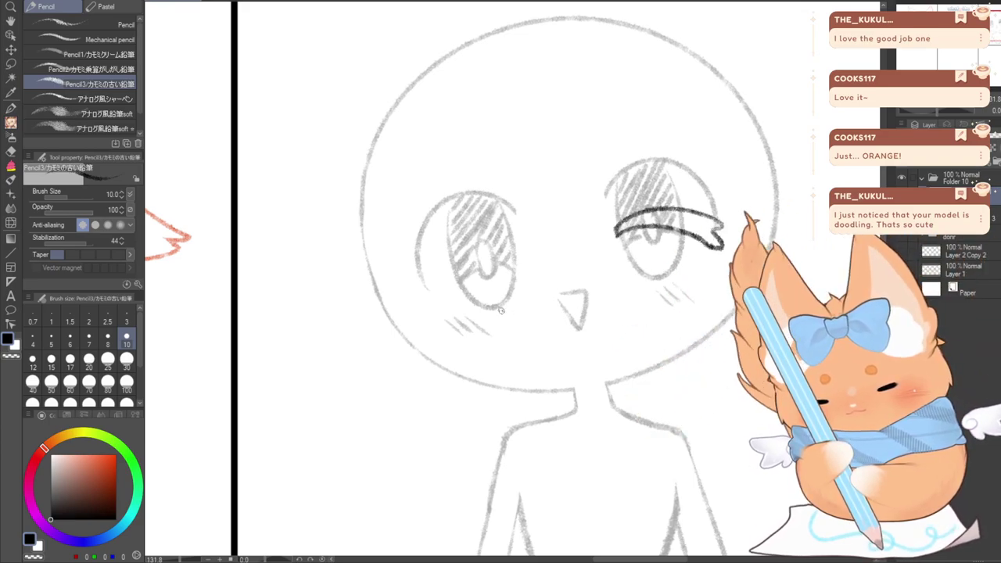
Lasso the closed eye and duplicate it with copy and paste
key(m)
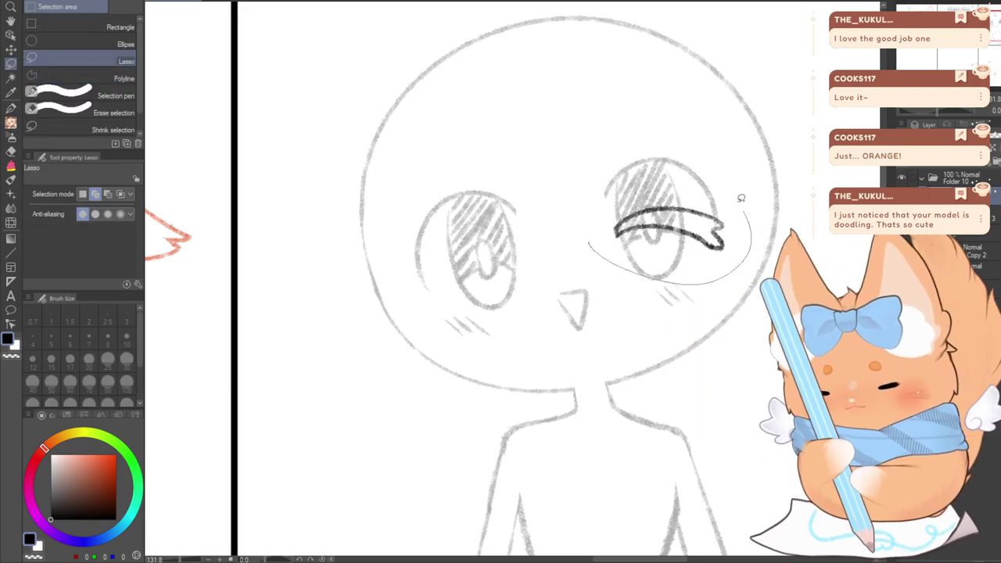
drag(741, 198, 596, 219)
key(ctrl+c)
key(ctrl+v)
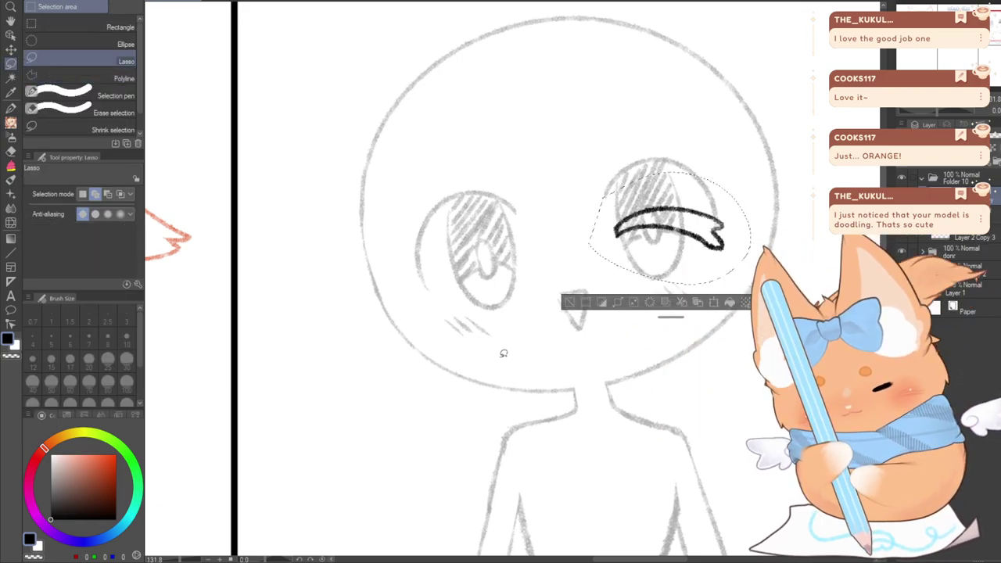
Flip the duplicated closed eye horizontally, place it tilted over the left-hand eye, and merge it with the original closed eye's layer
key(ctrl+t)
scroll(641, 263, up, 1)
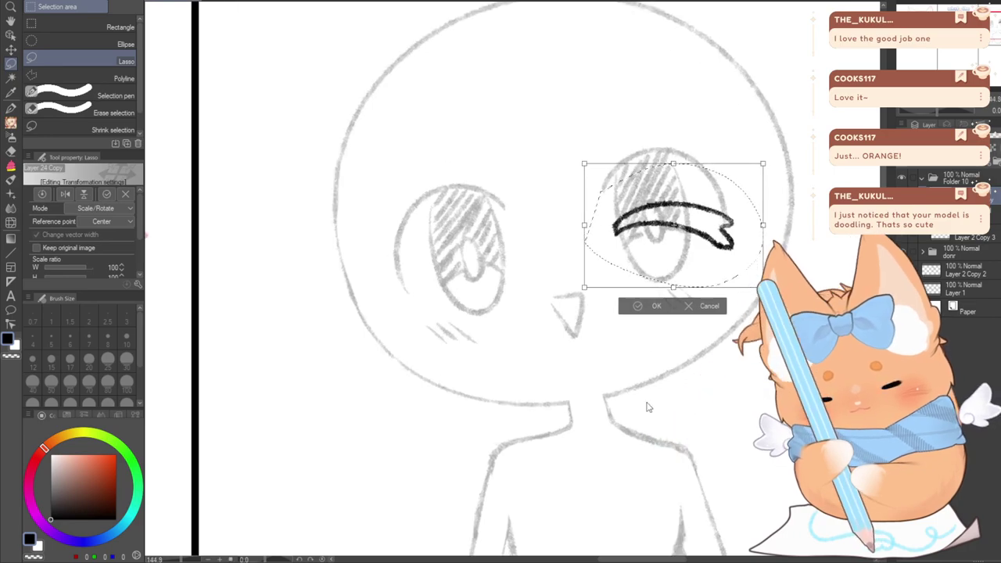
key(h)
drag(637, 262, 423, 302)
drag(341, 315, 348, 355)
drag(403, 336, 410, 336)
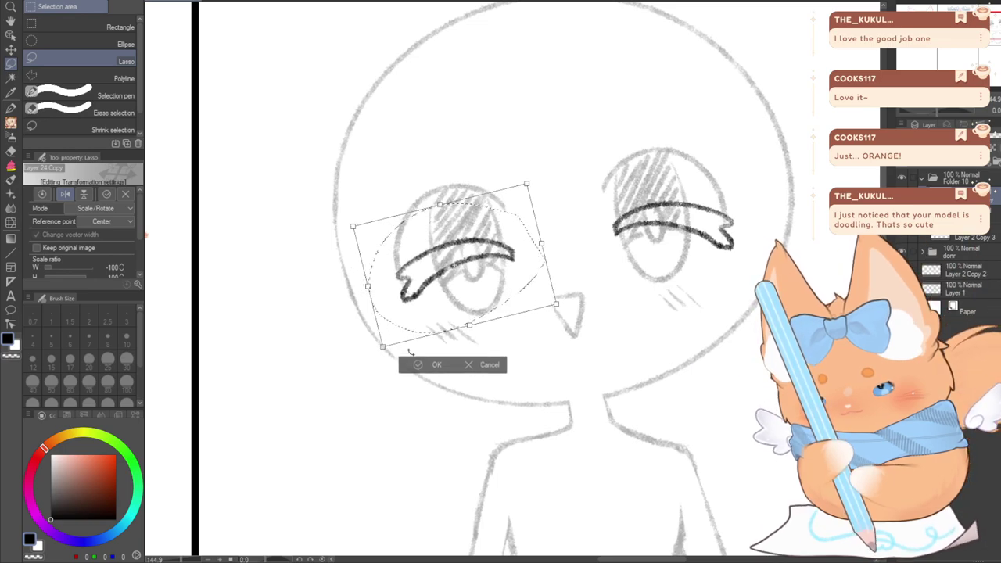
click(417, 366)
key(ctrl+d)
key(p)
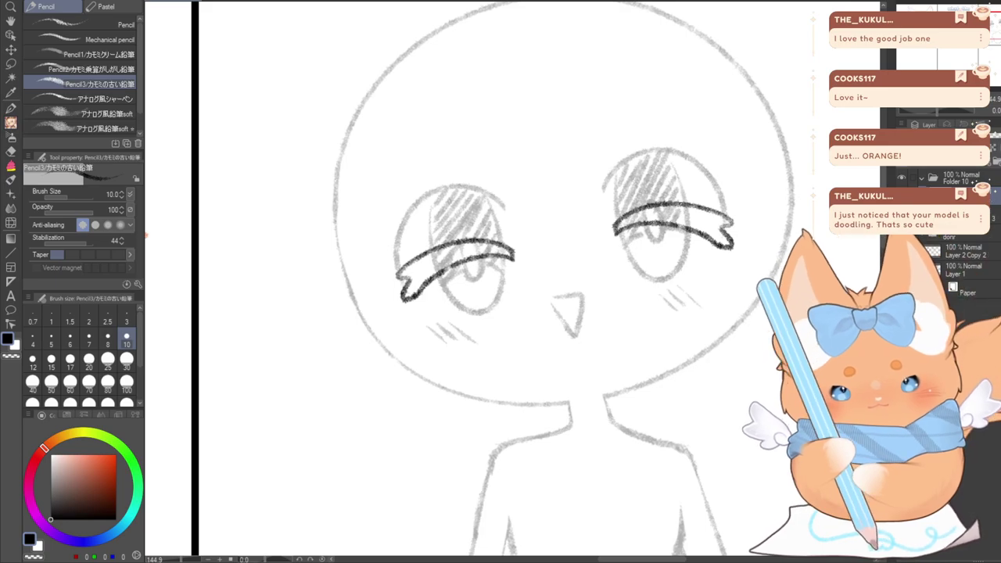
key(ctrl+e)
Restore the base sketch to full opacity, lasso its open eyes, mouth and blush, and split them onto a separate layer
click(923, 179)
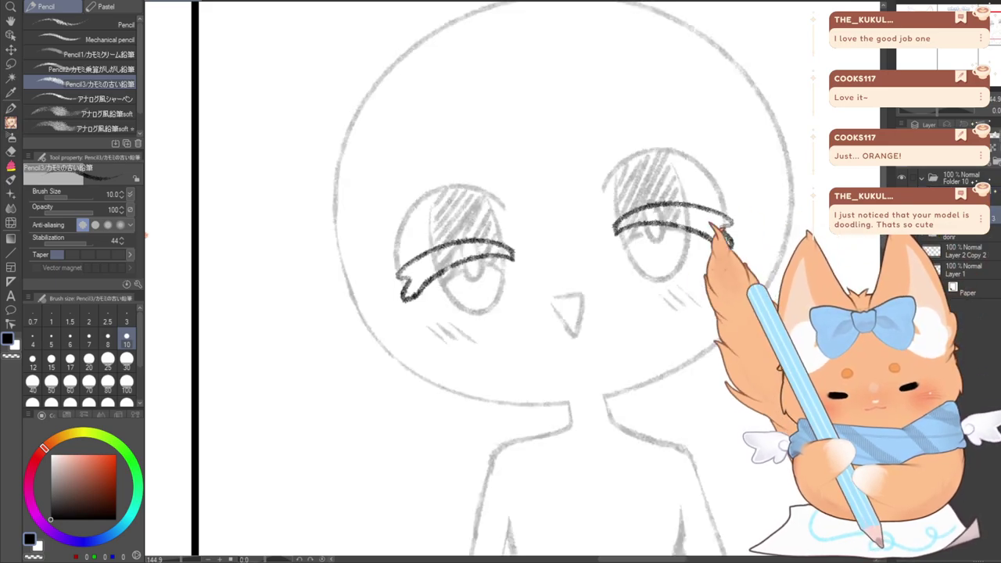
key(m)
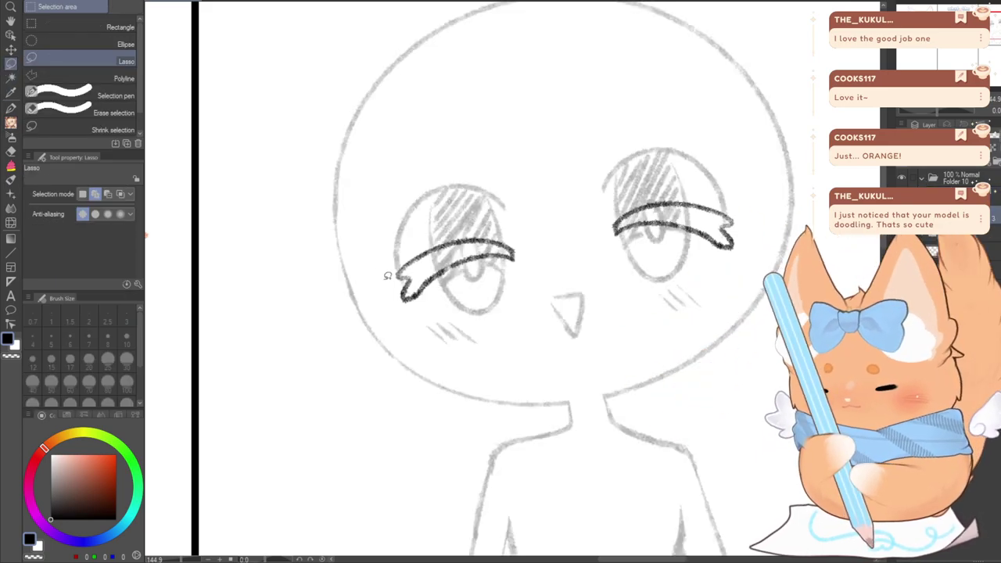
drag(376, 283, 438, 361)
drag(619, 79, 384, 226)
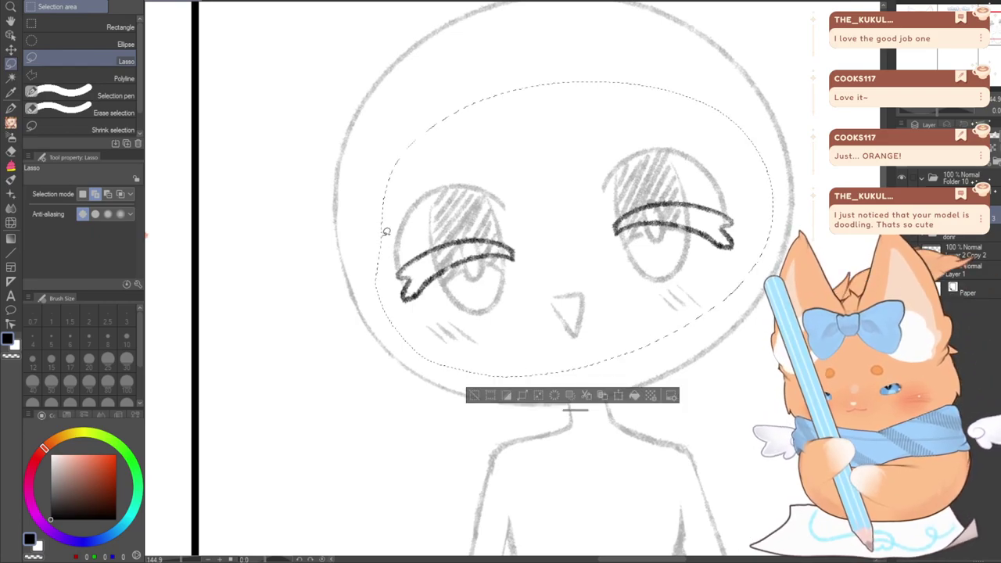
click(589, 397)
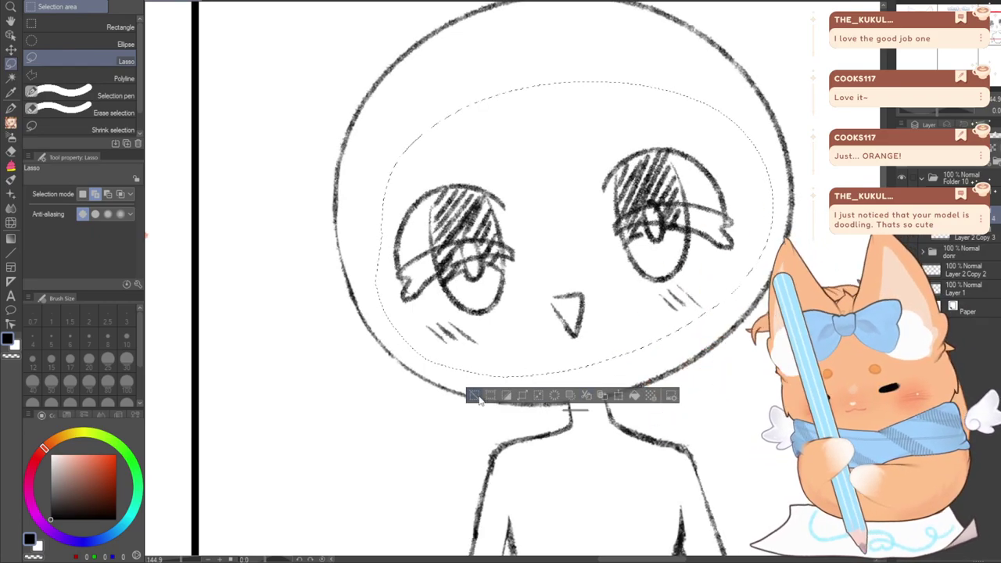
click(475, 396)
click(902, 217)
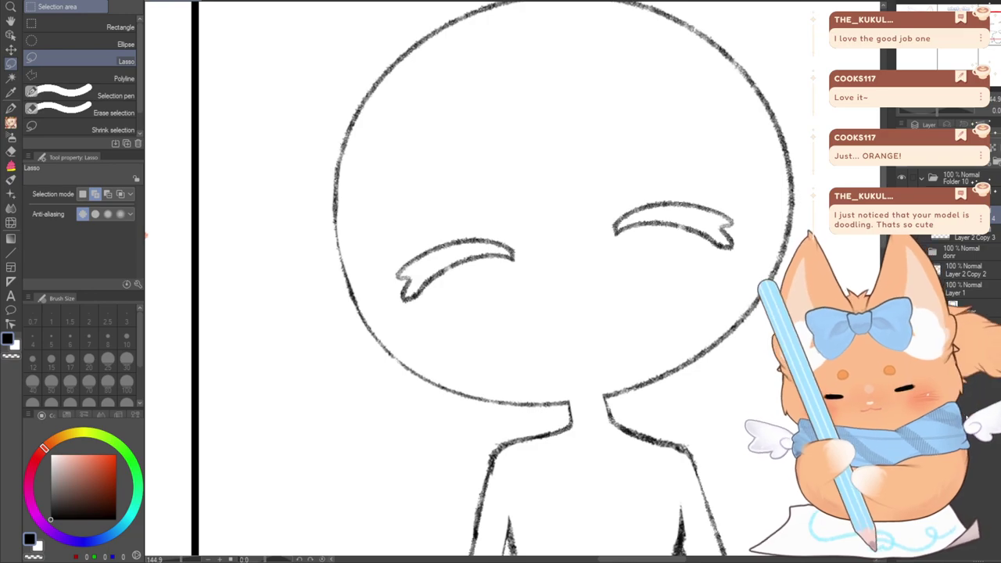
click(901, 218)
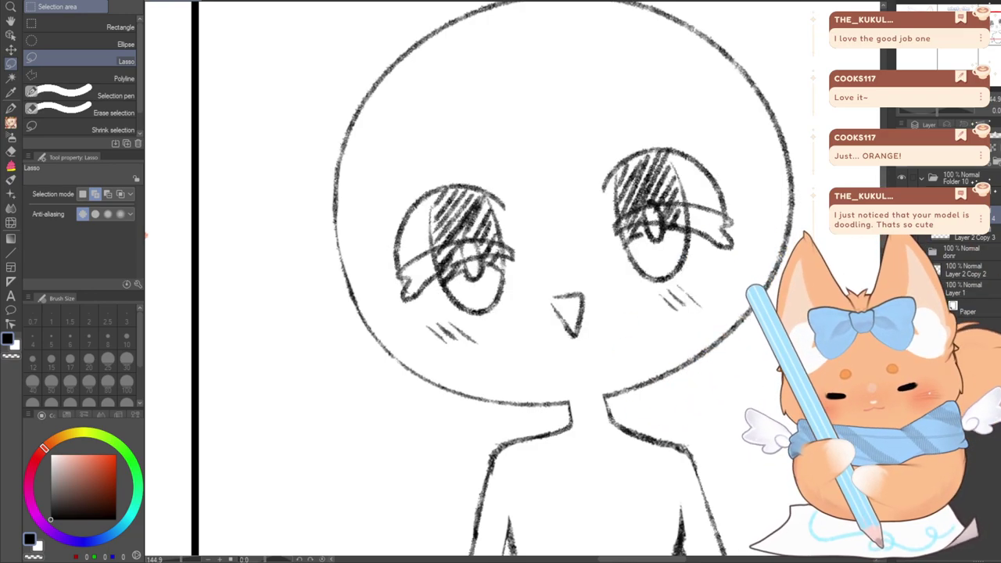
Lasso the mouth and blush marks, split them onto their own layer, and hide the open eyes
mouse_move(420, 338)
mouse_down()
mouse_move(514, 313)
mouse_move(559, 279)
mouse_move(656, 285)
mouse_move(696, 274)
mouse_move(721, 320)
mouse_move(597, 359)
mouse_move(419, 338)
mouse_up()
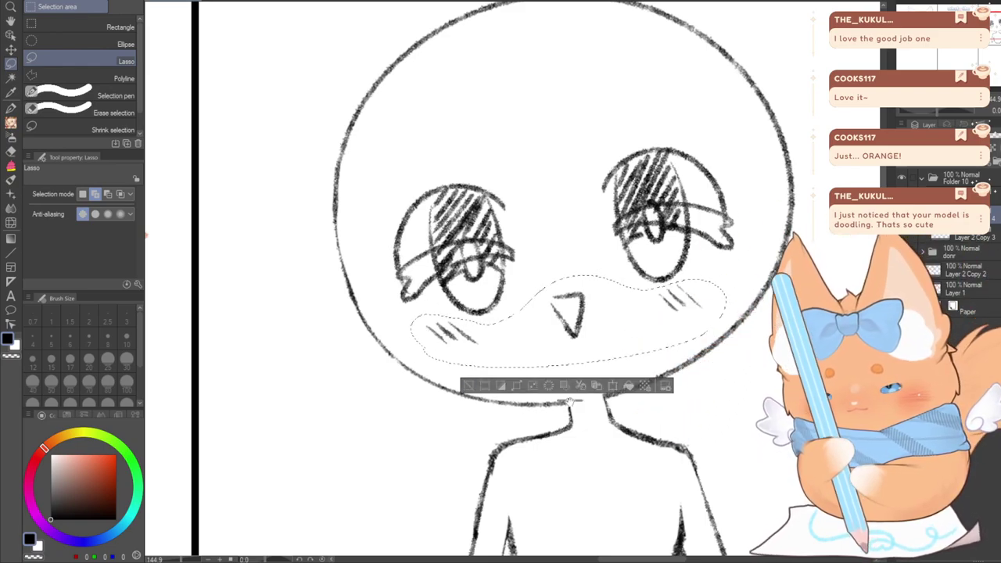
click(470, 386)
click(902, 236)
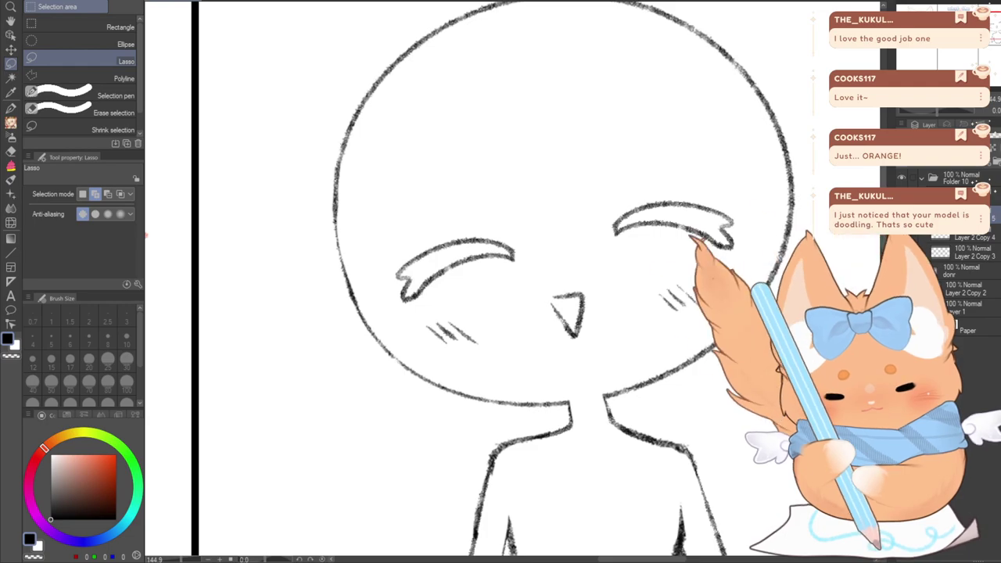
Shift the pair of closed eyes slightly left and down on the face
click(902, 252)
key(ctrl+y)
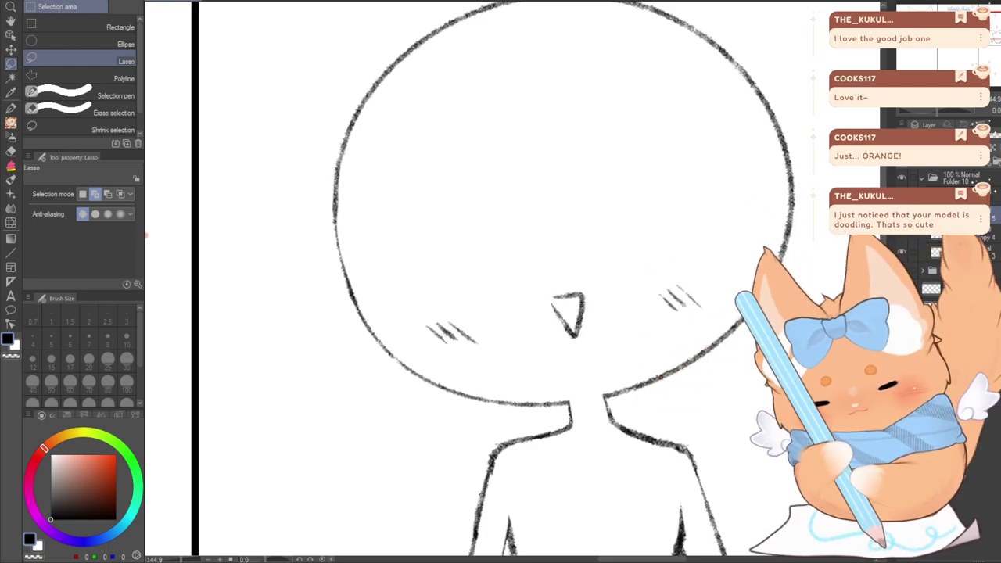
key(ctrl+t)
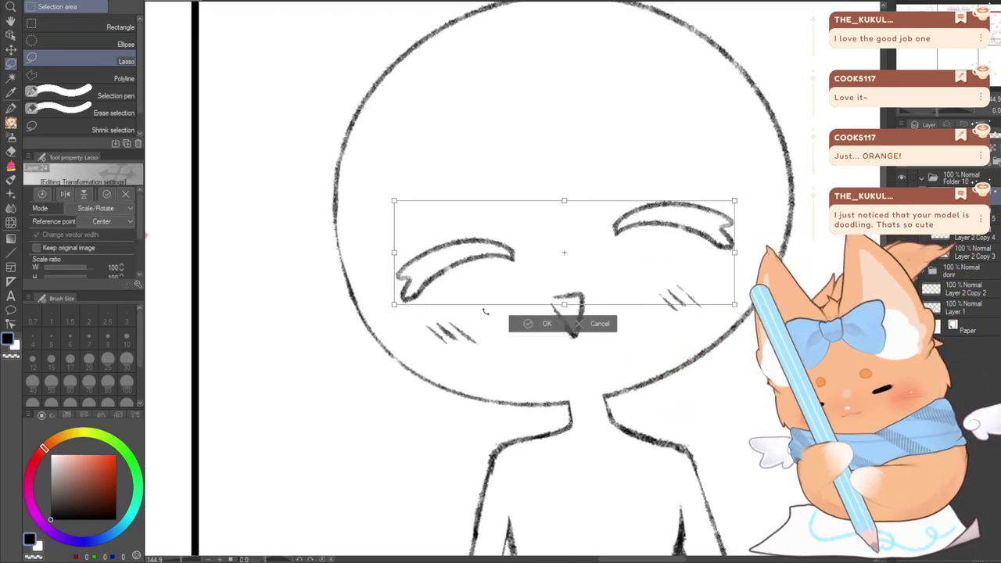
key(Return)
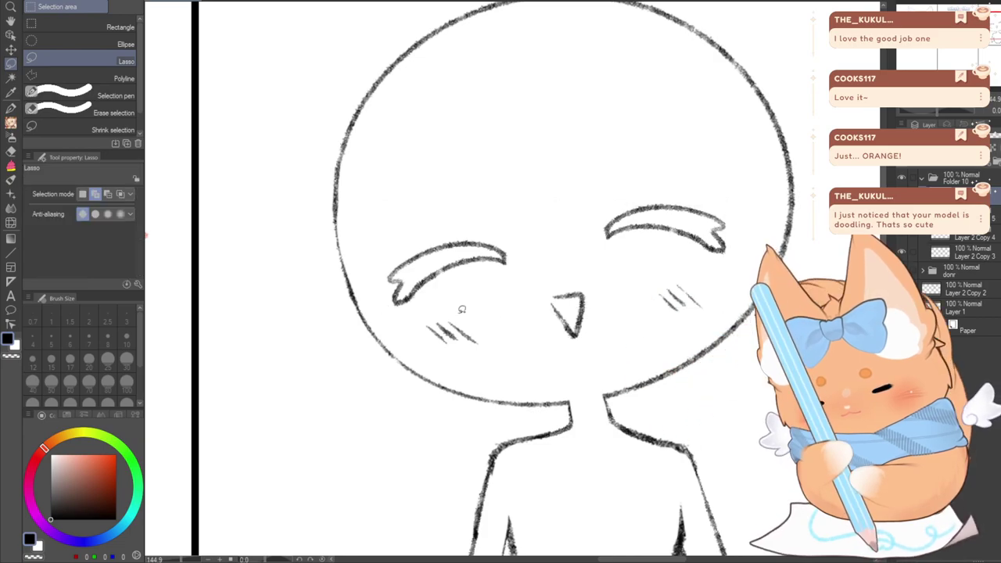
Move the whole third emote sketch to the right within its cell
click(9, 123)
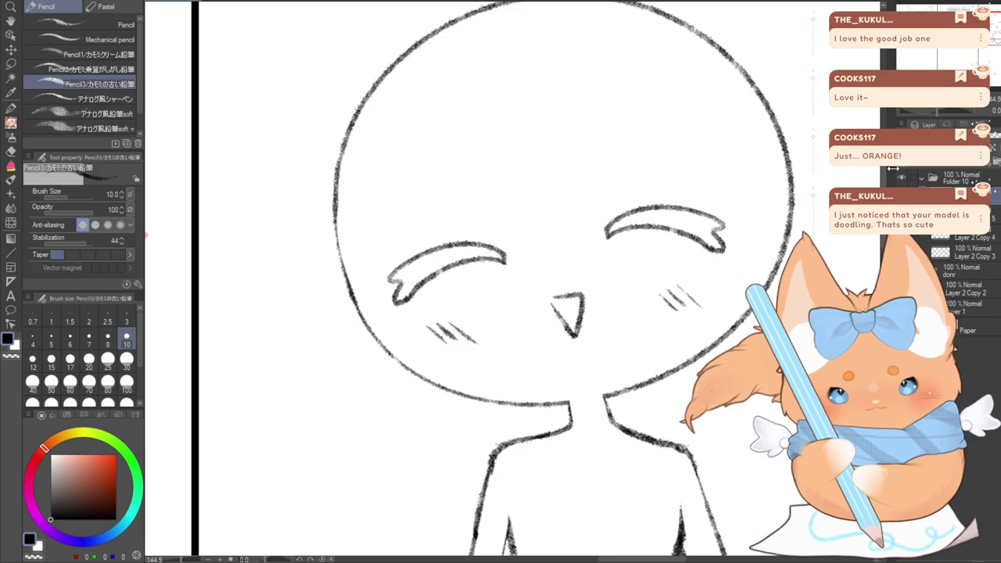
scroll(471, 271, down, 5)
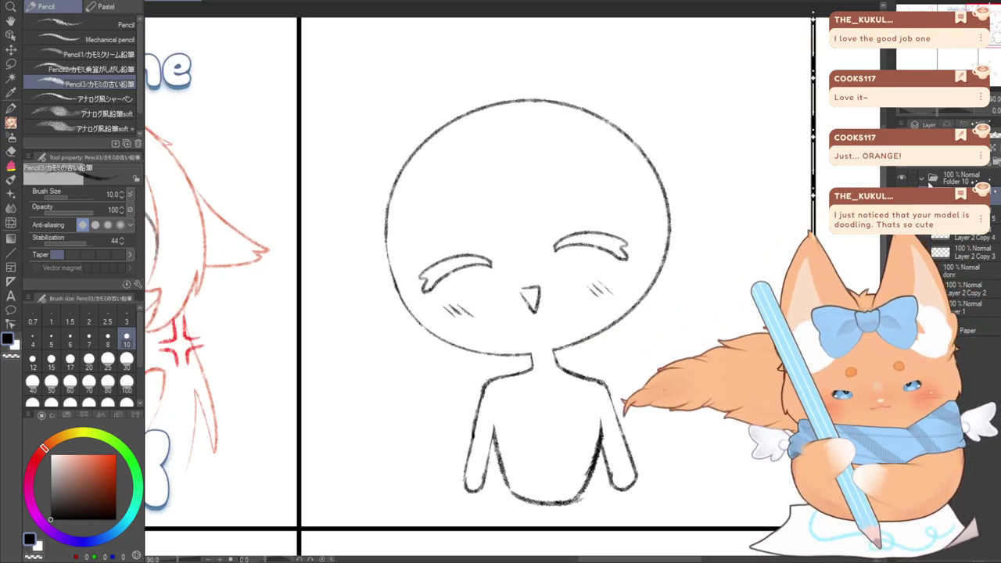
key(ctrl+t)
mouse_move(464, 443)
mouse_down()
mouse_move(557, 443)
mouse_move(545, 442)
mouse_up()
click(588, 524)
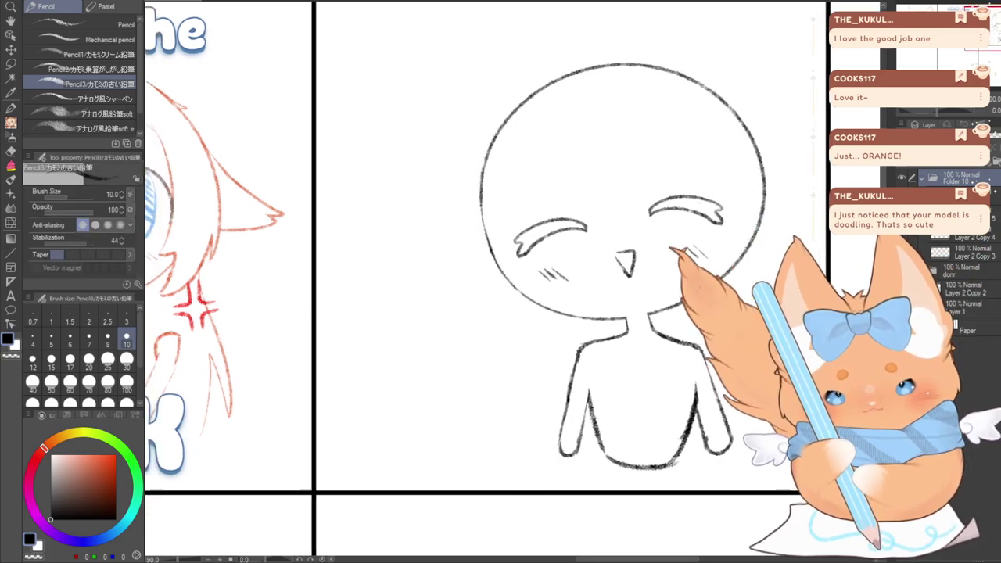
Check the third sketch's layers by toggling their visibility and group the face layers in a folder above the body sketch
drag(964, 52, 954, 54)
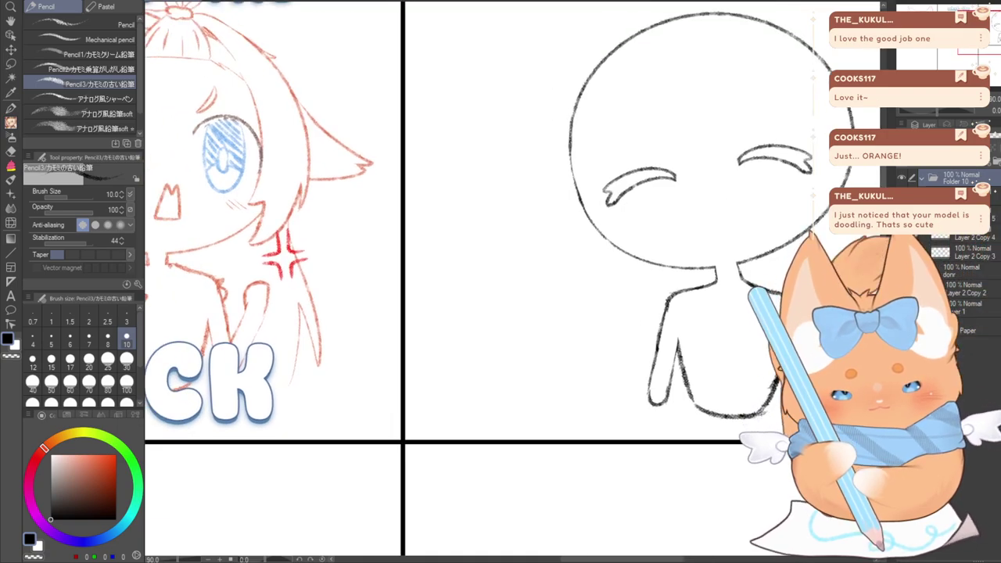
click(901, 215)
click(902, 233)
click(901, 233)
click(901, 252)
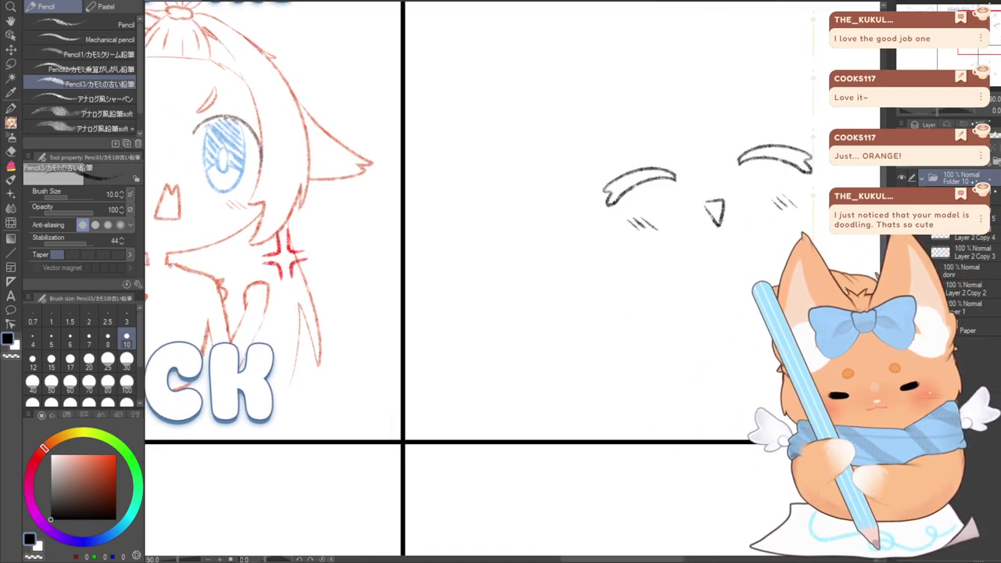
click(901, 252)
click(973, 195)
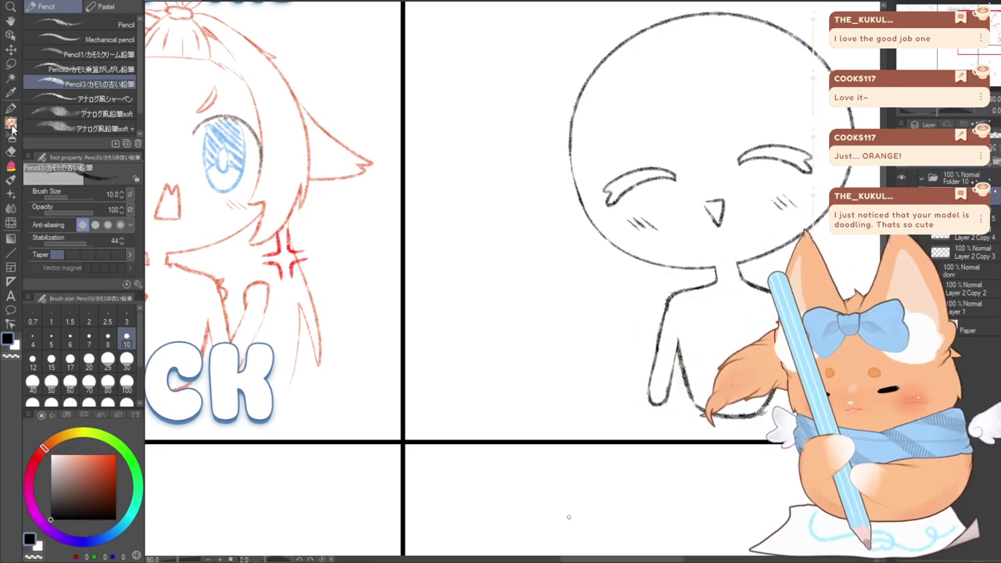
drag(992, 33, 982, 46)
click(996, 163)
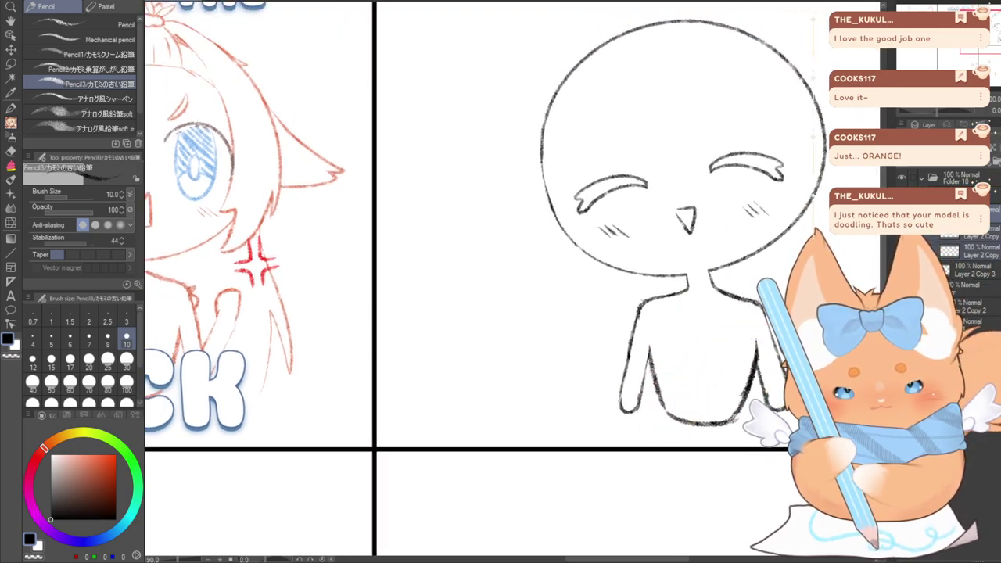
drag(982, 47, 983, 50)
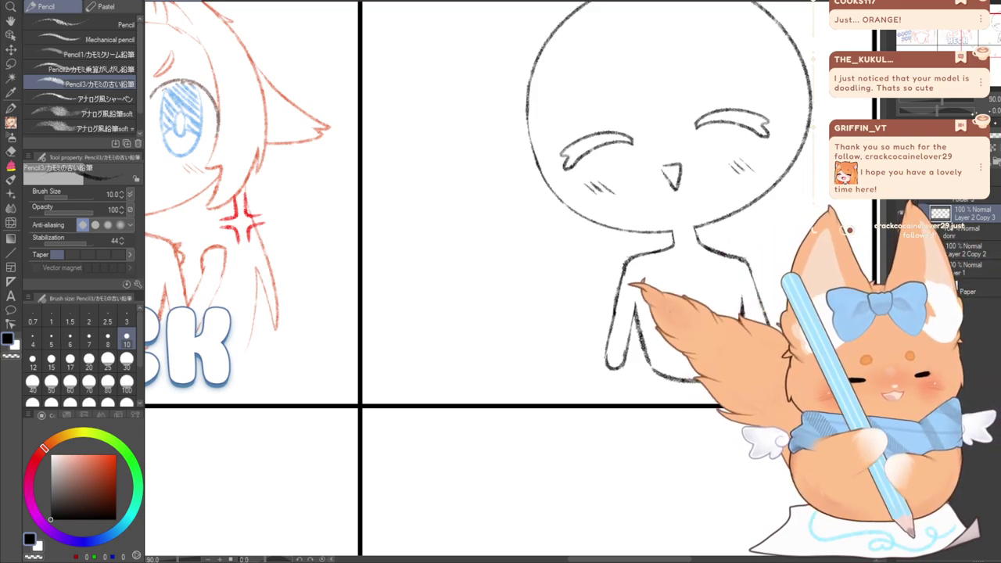
Add a new layer above the third sketch's body layer
scroll(566, 311, up, 2)
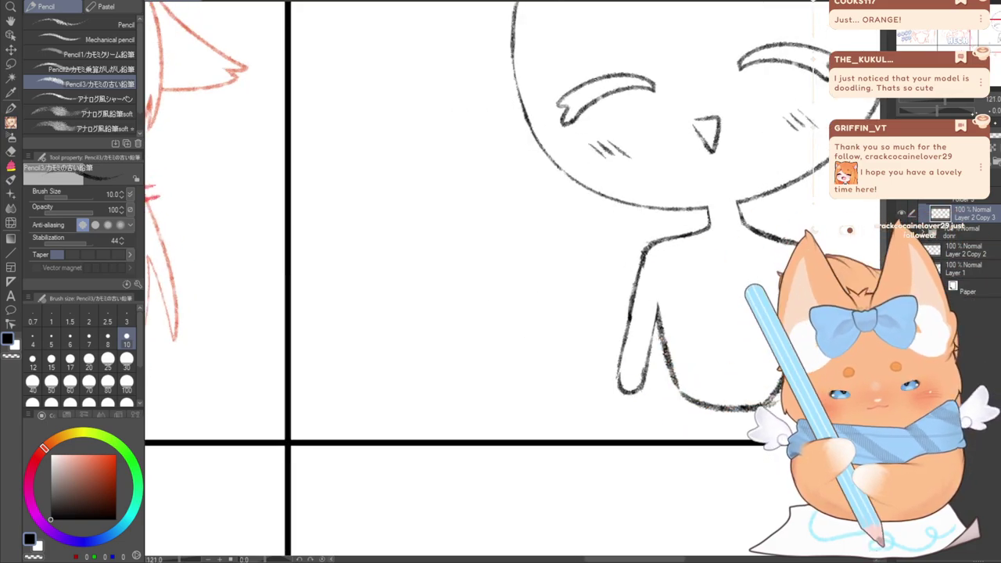
click(974, 161)
click(989, 41)
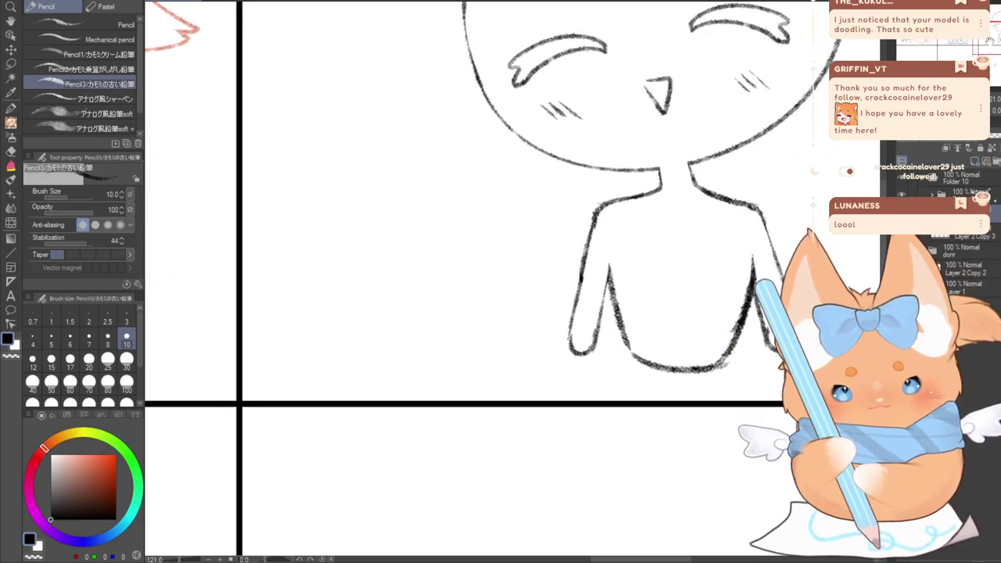
Sketch a joint circle on the shoulder and an upper arm angled down to an elbow circle near the torso's lower edge
drag(989, 40, 993, 38)
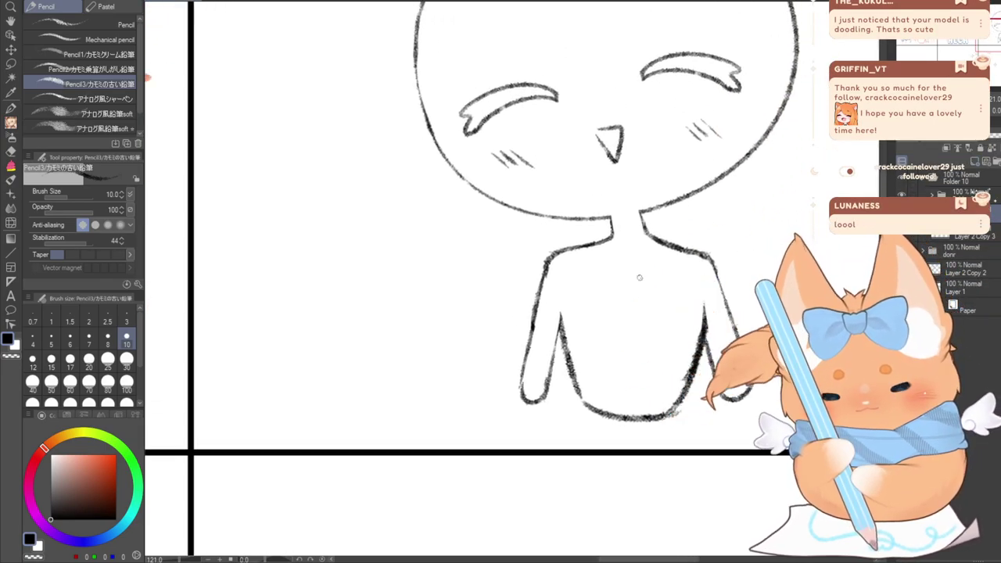
drag(693, 259, 684, 291)
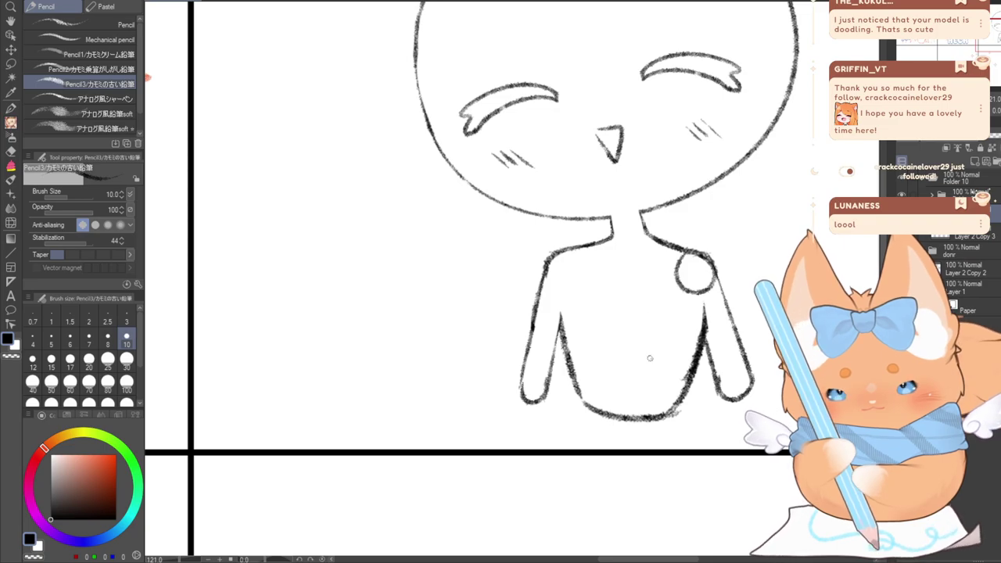
mouse_move(651, 357)
mouse_down()
mouse_move(626, 379)
mouse_move(651, 355)
mouse_up()
key(ctrl+z)
mouse_move(645, 393)
mouse_down()
mouse_move(656, 390)
mouse_move(642, 405)
mouse_up()
key(ctrl+z)
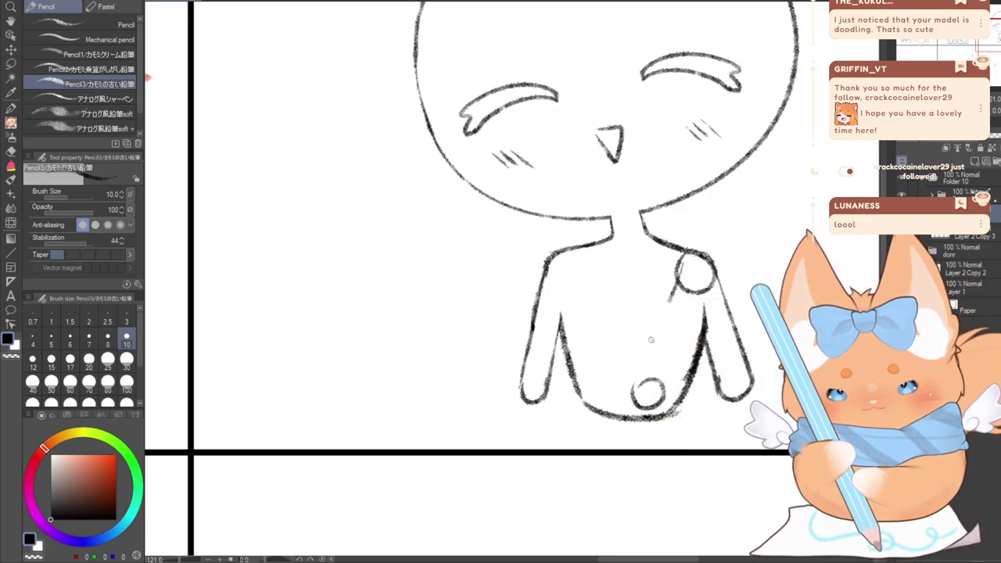
drag(671, 301, 627, 394)
drag(704, 311, 656, 387)
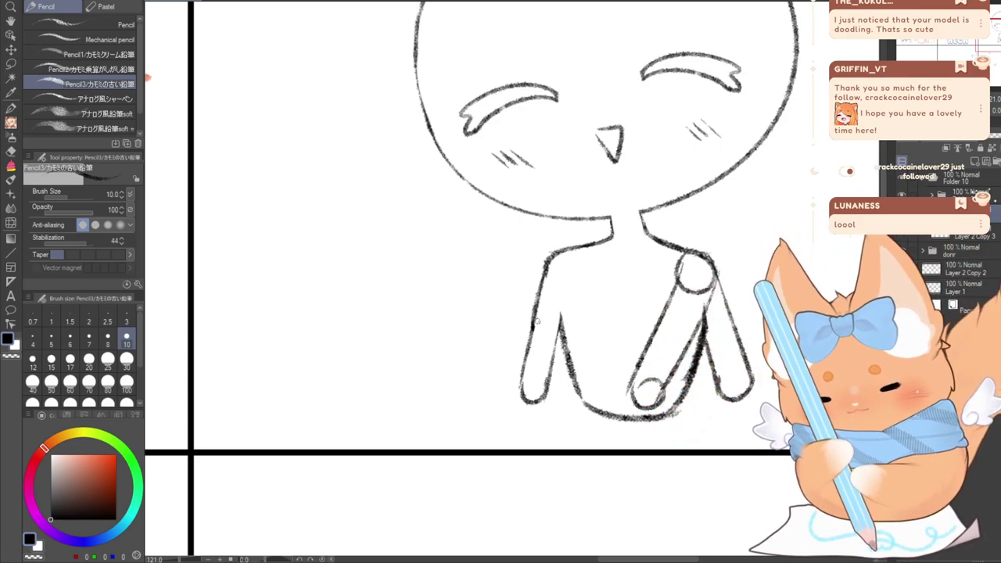
Try a forearm slanting up from the elbow circle across the torso to a hand circle beside the opposite arm
mouse_move(529, 294)
mouse_down()
mouse_move(509, 331)
mouse_move(522, 294)
mouse_move(636, 388)
mouse_up()
key(ctrl+z)
key(ctrl+z)
key(ctrl+z)
drag(529, 302, 657, 385)
drag(536, 331, 651, 399)
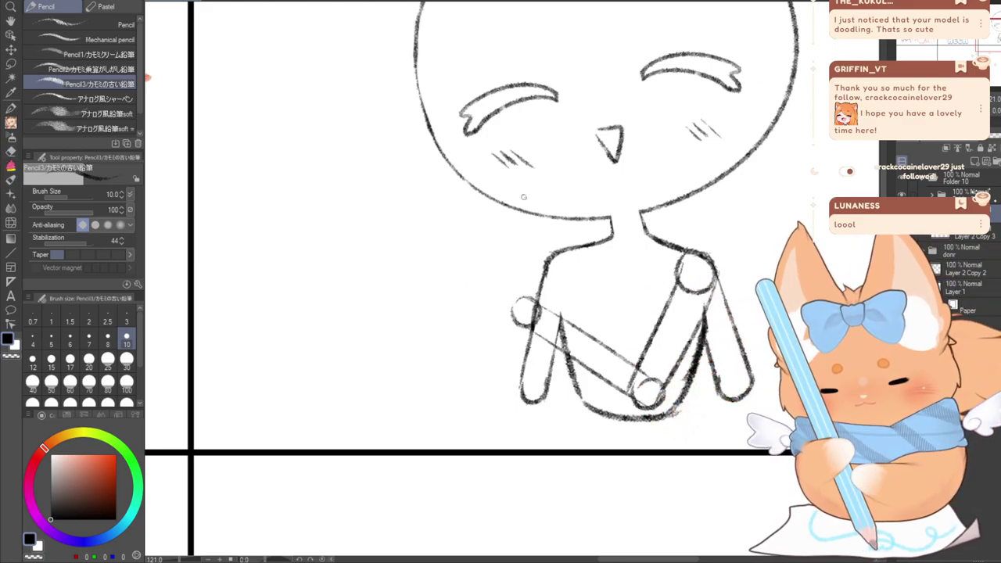
Try a second arm crossing the first, running between one circle on the chest and another beside the lowered hand
drag(617, 295, 615, 300)
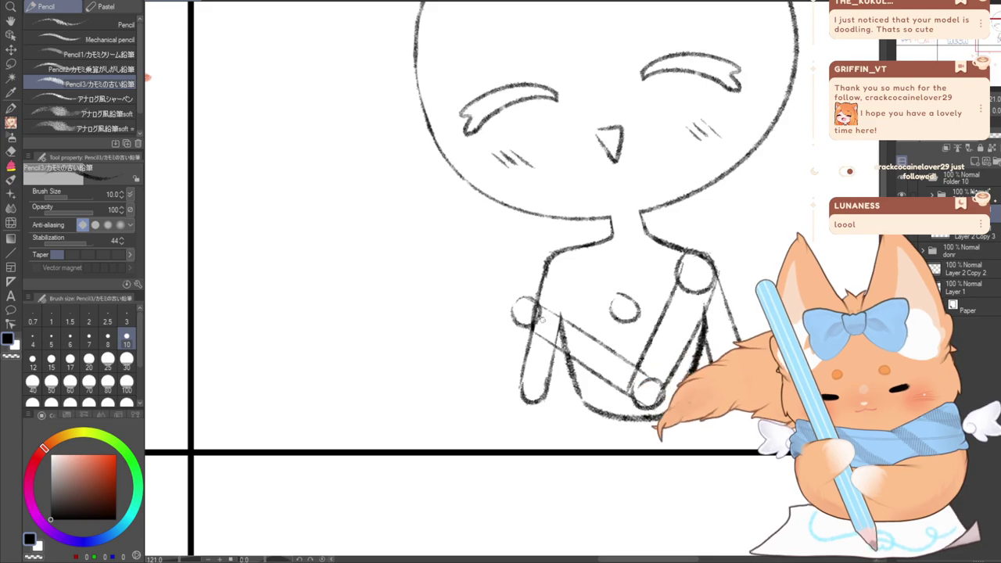
drag(505, 373, 510, 376)
drag(616, 297, 494, 369)
drag(638, 326, 529, 397)
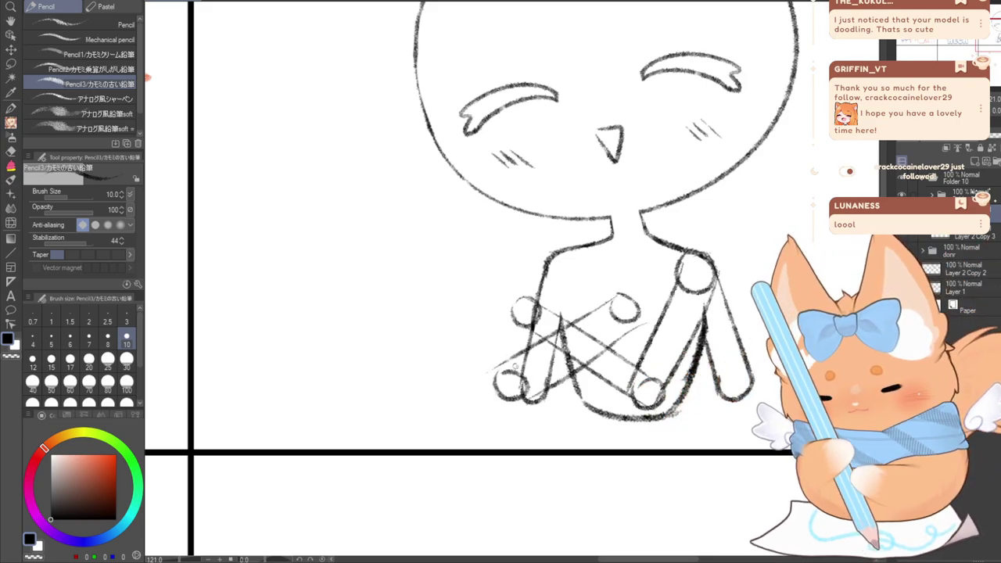
key(ctrl+z)
key(ctrl+z)
key(ctrl+z)
key(ctrl+z)
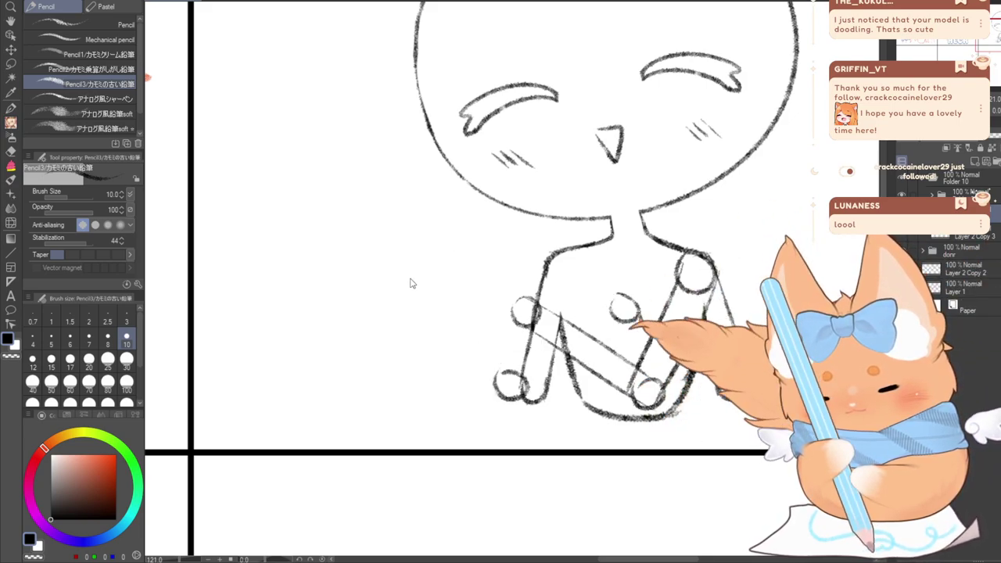
Try an upper arm sloping outward from the other shoulder to an elbow circle beside the body
mouse_move(508, 358)
mouse_down()
mouse_move(496, 398)
mouse_move(506, 362)
mouse_up()
drag(548, 255, 450, 359)
drag(560, 305, 481, 398)
key(ctrl+z)
key(ctrl+z)
drag(549, 258, 455, 381)
drag(571, 303, 491, 401)
key(ctrl+z)
key(ctrl+z)
key(ctrl+z)
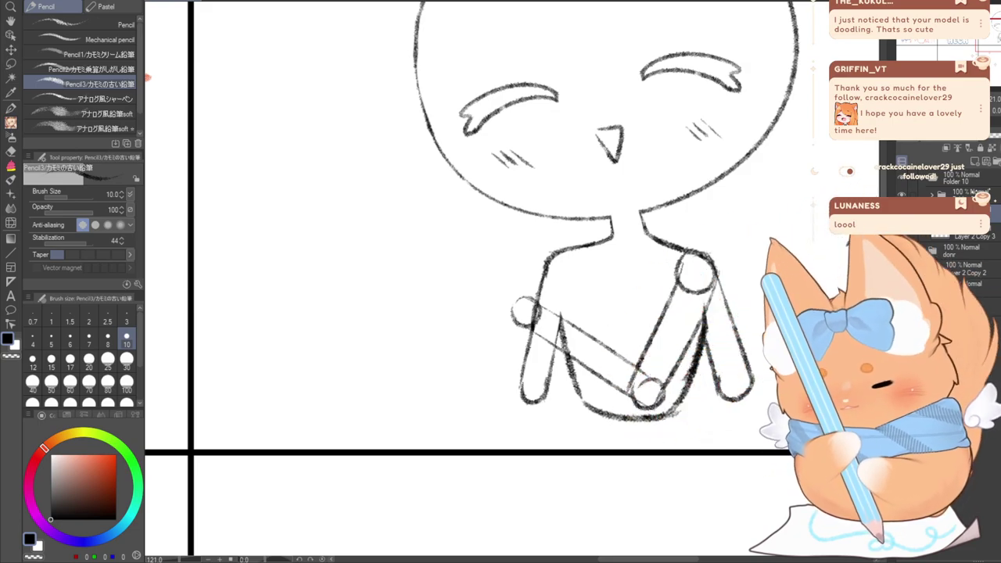
Undo the forearm, its hand circle, the upper arm and the elbow circle, keeping only the shoulder circle
key(ctrl+z)
key(ctrl+z)
key(ctrl+z)
key(ctrl+z)
key(ctrl+z)
key(ctrl+z)
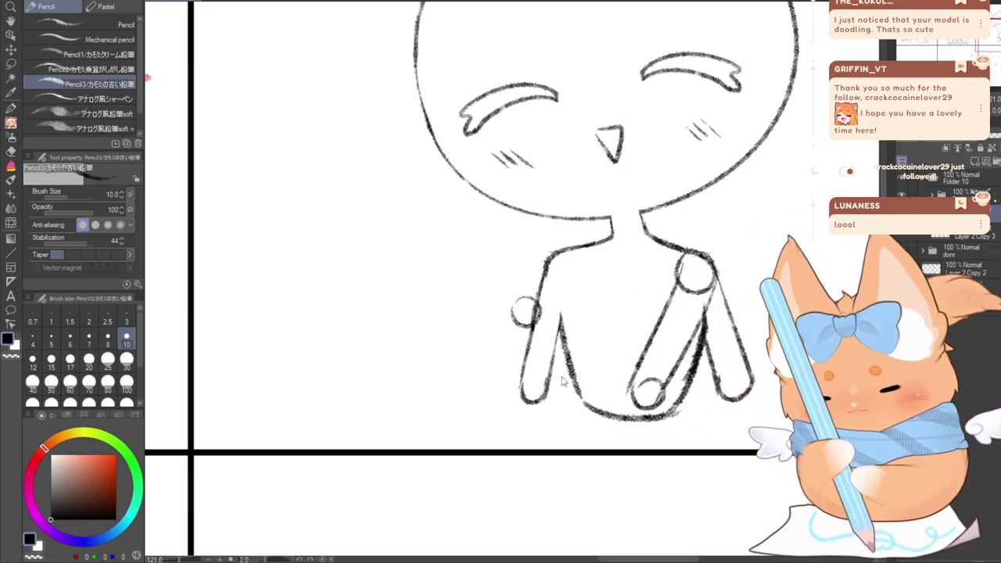
Draw an elbow circle at the torso's lower-left edge and connect it to the shoulder circle with two upper arm lines
drag(622, 389, 630, 393)
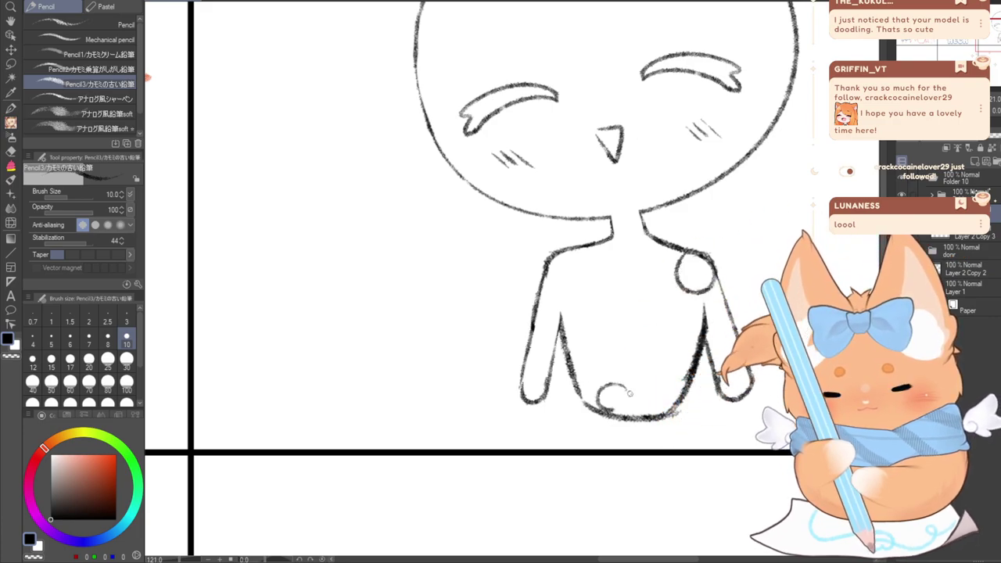
drag(677, 268, 596, 380)
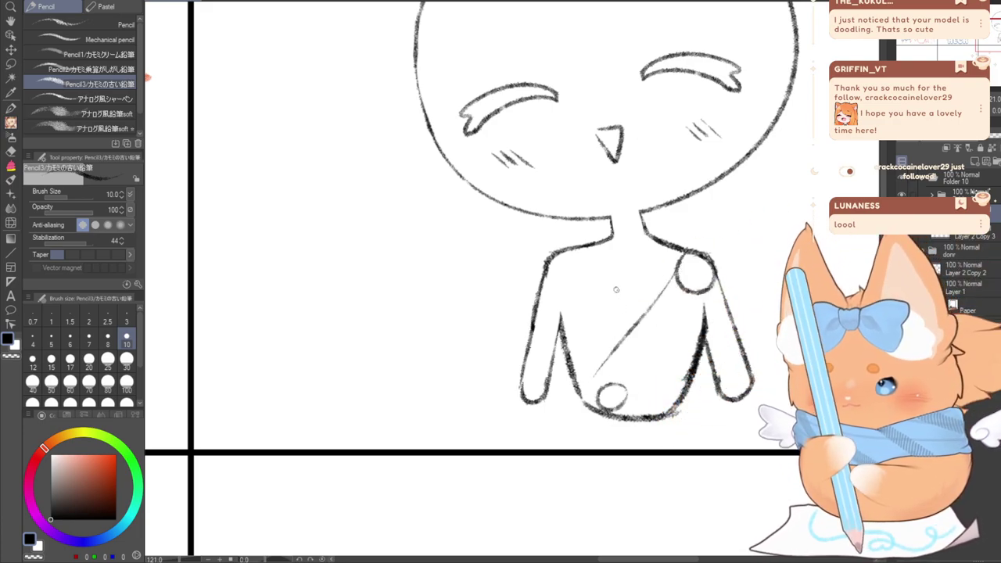
key(ctrl+z)
drag(676, 267, 595, 393)
drag(712, 290, 623, 402)
Try a forearm rising diagonally from the new elbow circle to a hand circle outside the body
mouse_move(493, 316)
mouse_down()
mouse_move(483, 312)
mouse_move(618, 383)
mouse_up()
drag(473, 341, 604, 403)
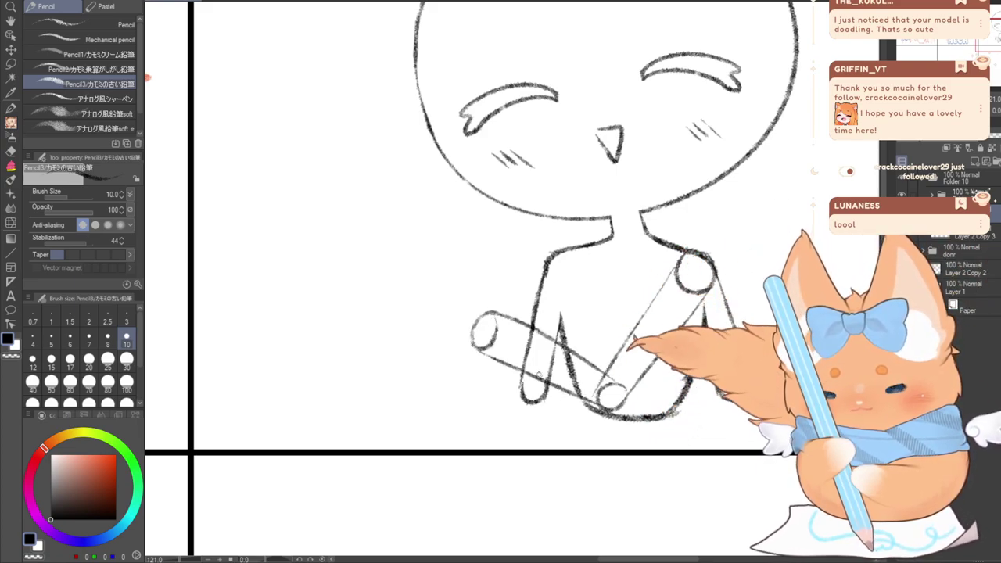
key(ctrl+z)
key(ctrl+z)
key(ctrl+z)
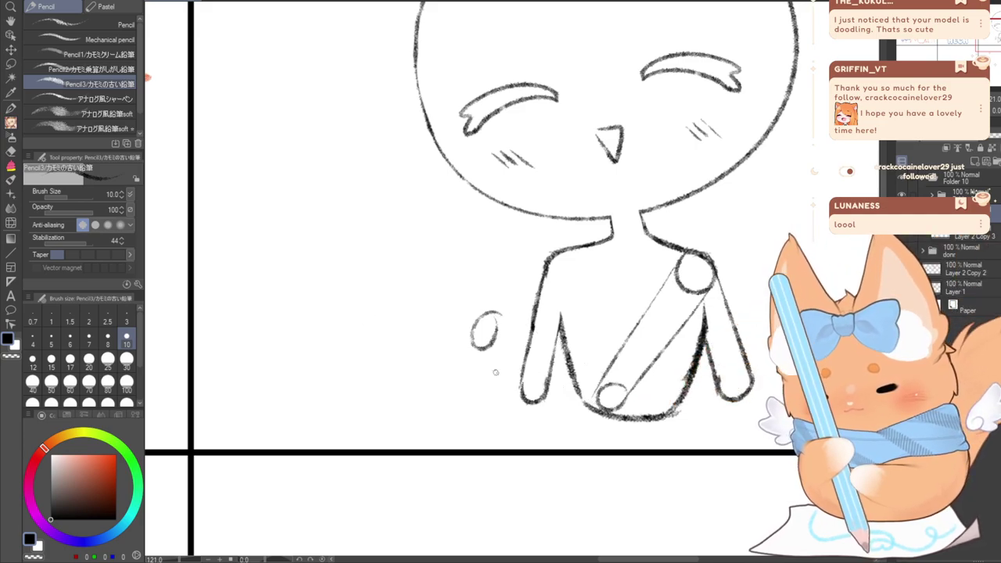
Sketch a nearly level forearm from the elbow to a hand circle, plus a second forearm raised outward with a rough hand
mouse_move(481, 381)
mouse_down()
mouse_move(469, 370)
mouse_move(615, 385)
mouse_move(621, 407)
mouse_up()
key(ctrl+z)
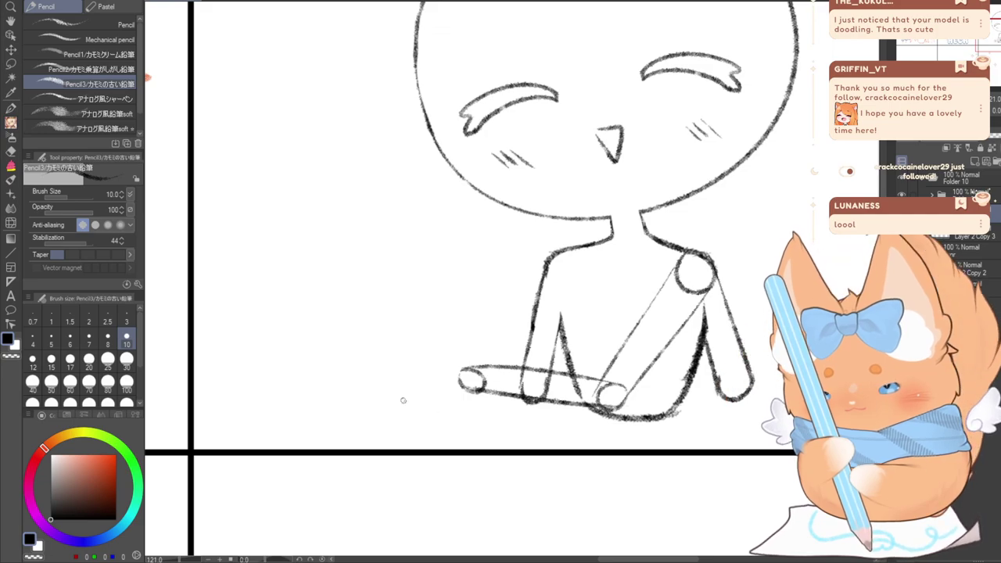
mouse_move(469, 292)
mouse_down()
mouse_move(475, 312)
mouse_move(546, 380)
mouse_up()
drag(454, 316, 527, 397)
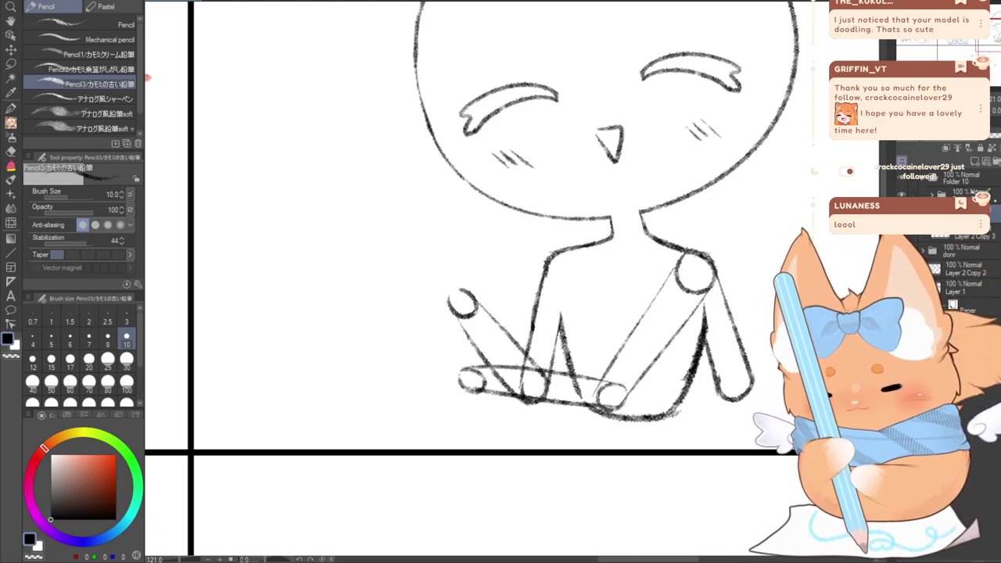
mouse_move(443, 293)
mouse_down()
mouse_move(503, 292)
mouse_move(468, 321)
mouse_up()
Add a new layer and try pointed ear outlines for a small animal beside the character's lower face
click(968, 149)
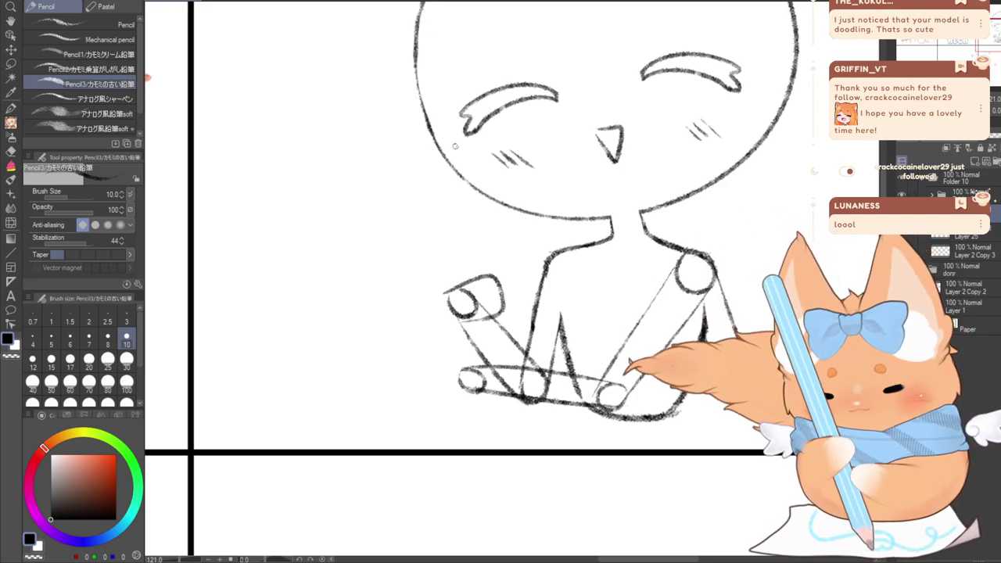
drag(443, 186, 368, 124)
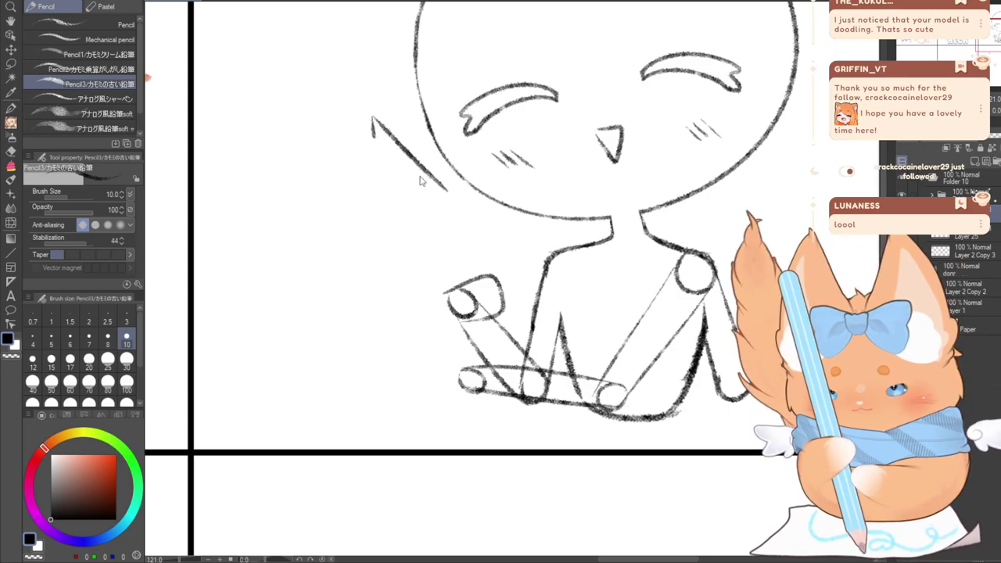
key(ctrl+z)
drag(450, 186, 383, 123)
key(ctrl+z)
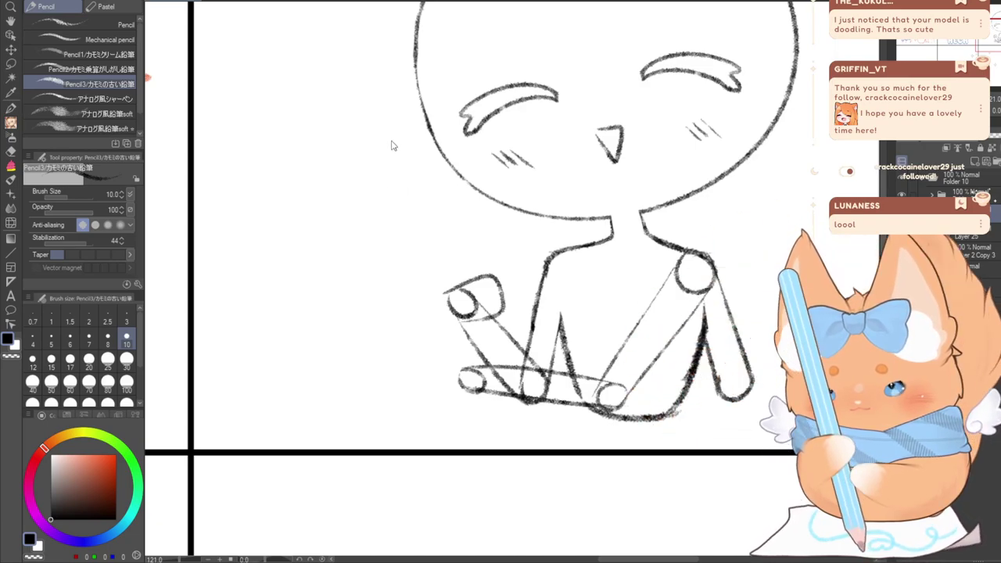
drag(456, 189, 369, 113)
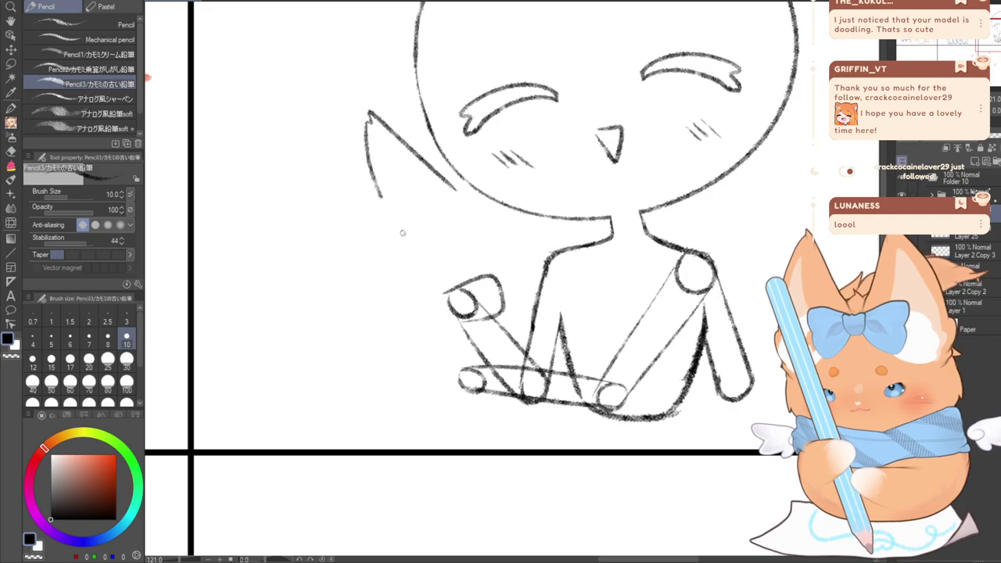
key(ctrl+z)
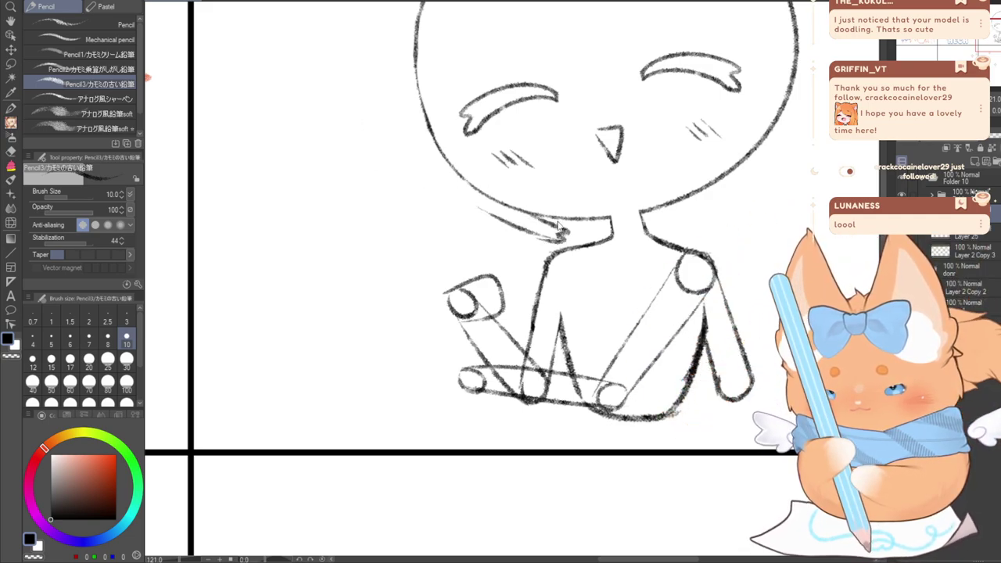
key(ctrl+z)
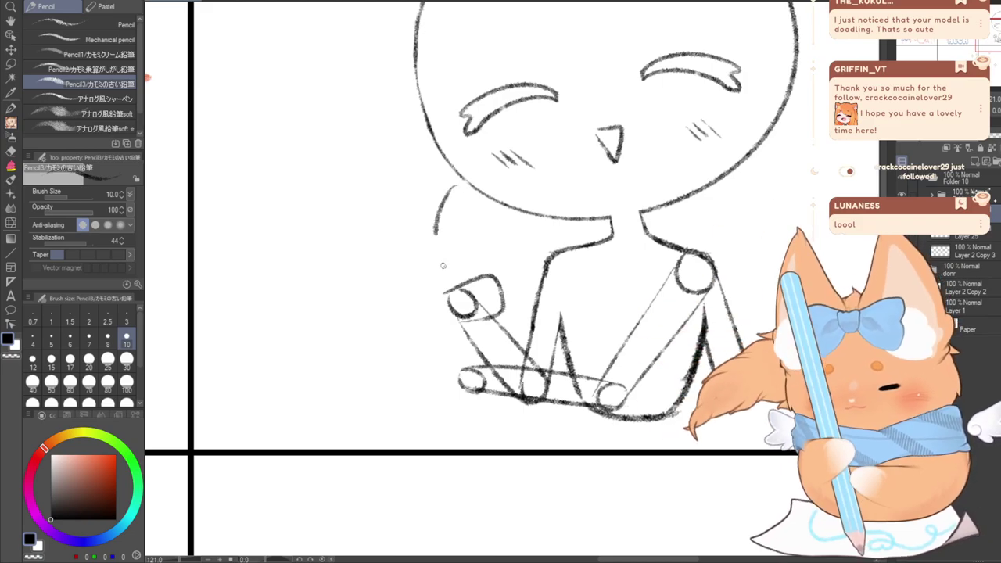
Sketch the small animal's round head overlapping the character's jaw, a raised paw with pads, and the start of its body
mouse_move(449, 194)
mouse_down()
mouse_move(455, 277)
mouse_move(469, 180)
mouse_up()
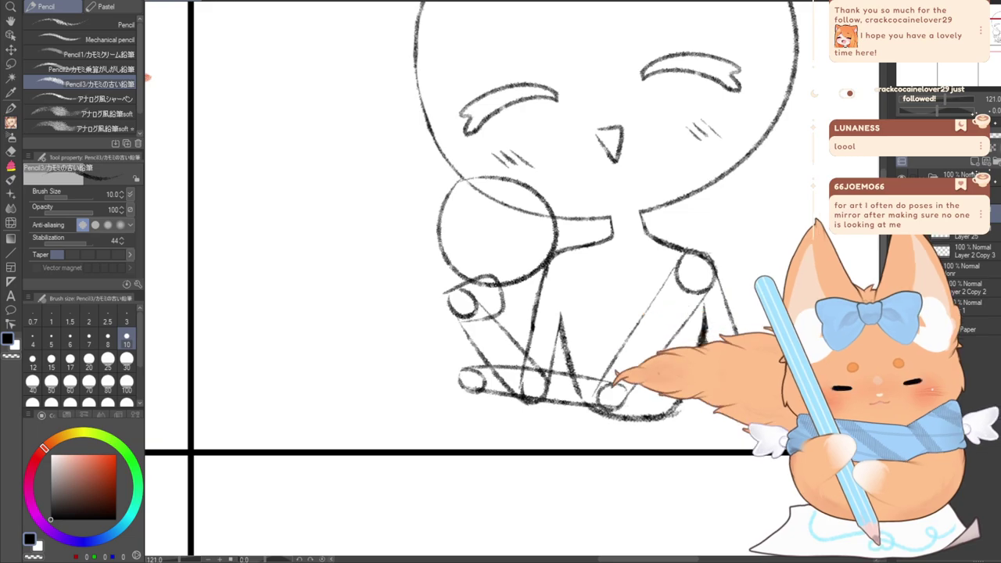
mouse_move(532, 266)
mouse_down()
mouse_move(523, 218)
mouse_move(503, 325)
mouse_up()
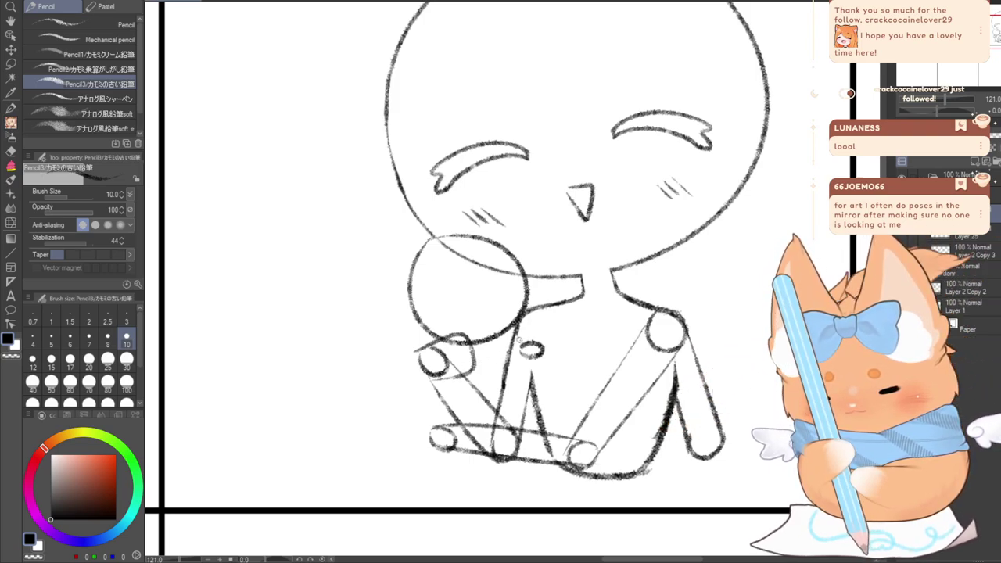
drag(519, 340, 547, 334)
mouse_move(516, 344)
mouse_down()
mouse_move(520, 326)
mouse_move(542, 367)
mouse_up()
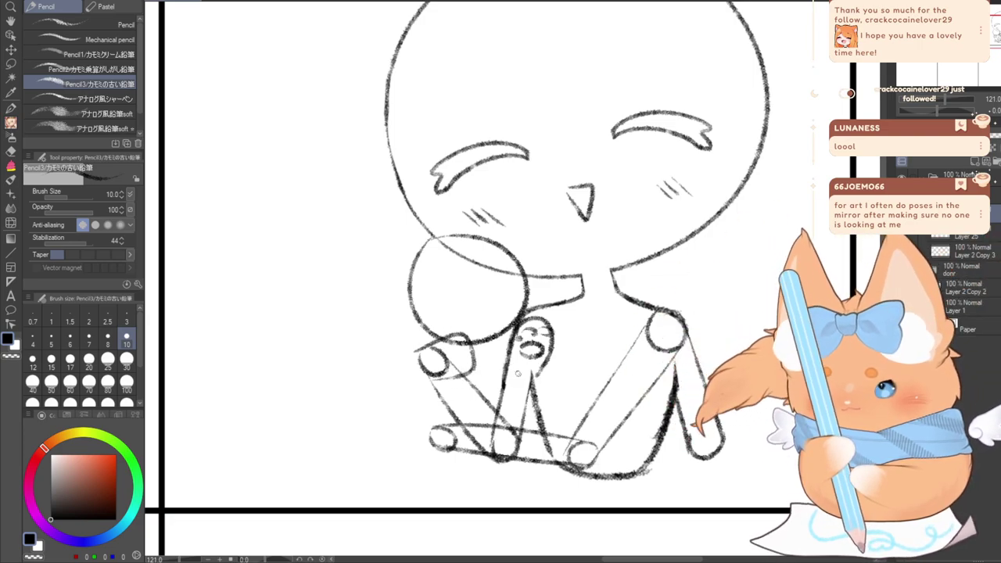
drag(484, 381, 469, 358)
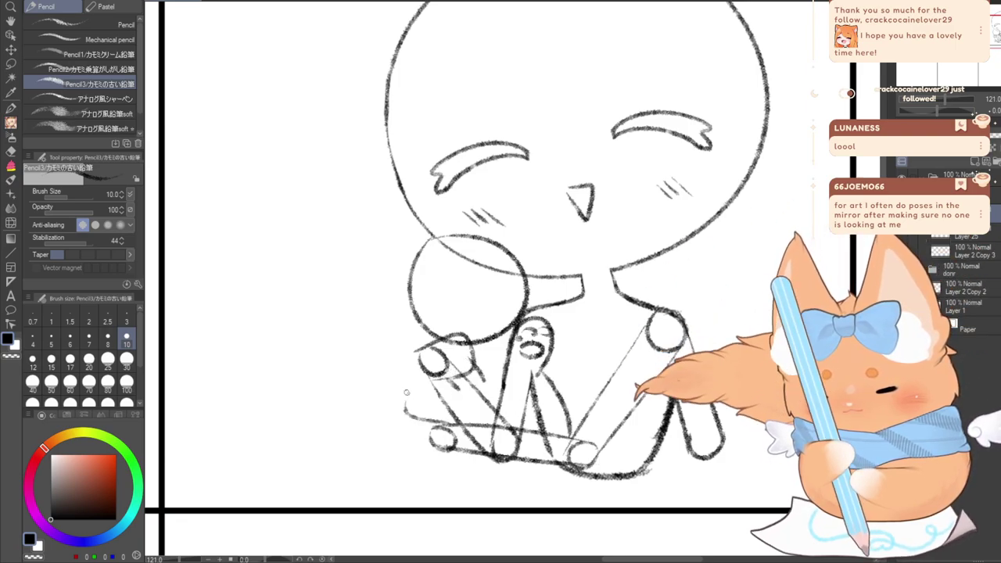
Sketch the animal's pointed tail with a jagged tip marking, curving up beside the character's raised forearm
mouse_move(459, 422)
mouse_down()
mouse_move(390, 338)
mouse_move(377, 295)
mouse_move(314, 338)
mouse_move(345, 447)
mouse_up()
key(ctrl+z)
mouse_move(416, 399)
mouse_down()
mouse_move(378, 317)
mouse_move(326, 392)
mouse_move(338, 447)
mouse_up()
mouse_move(336, 406)
mouse_down()
mouse_move(339, 414)
mouse_move(393, 395)
mouse_up()
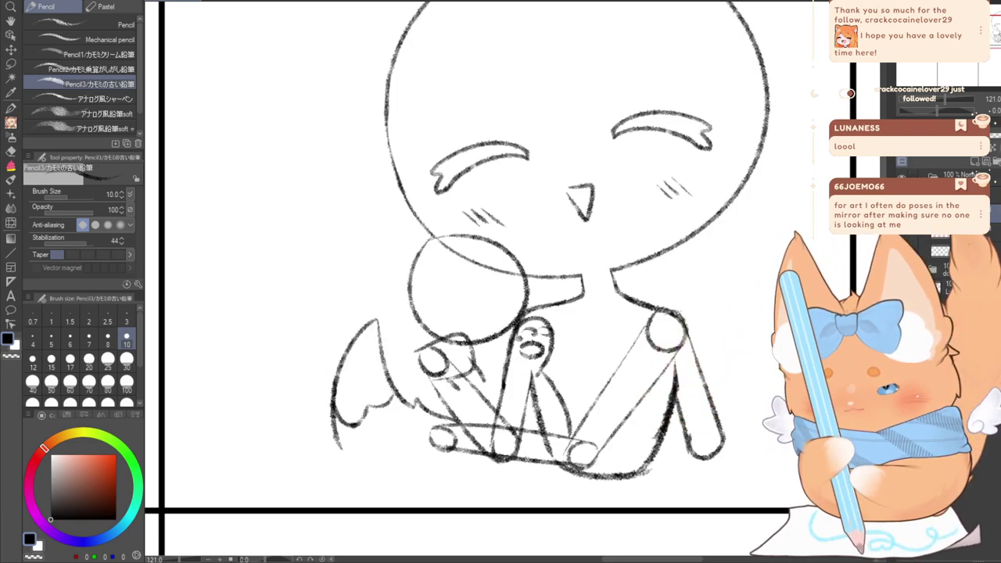
drag(338, 436, 351, 471)
drag(334, 431, 357, 477)
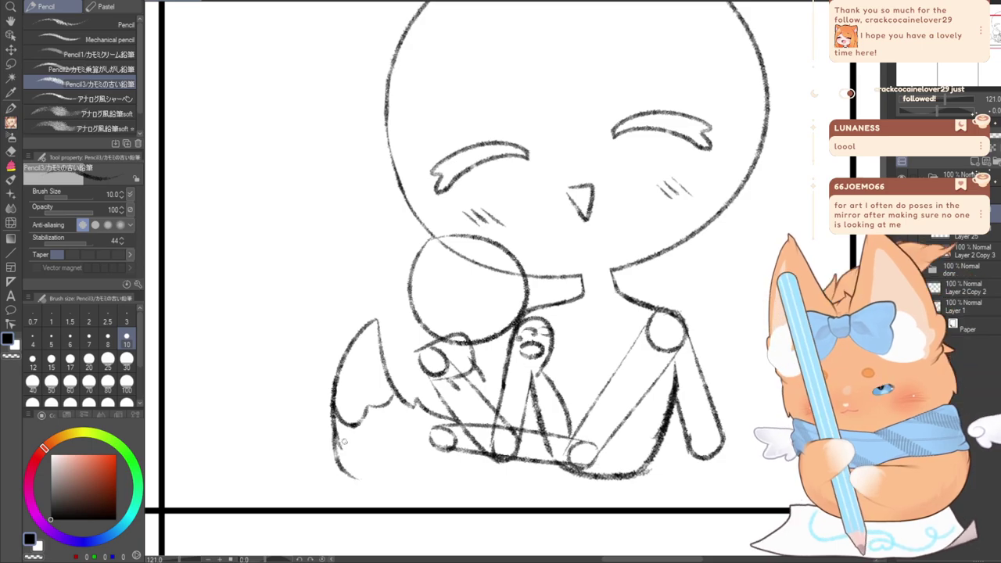
mouse_move(367, 441)
mouse_down()
mouse_move(337, 399)
mouse_move(406, 401)
mouse_up()
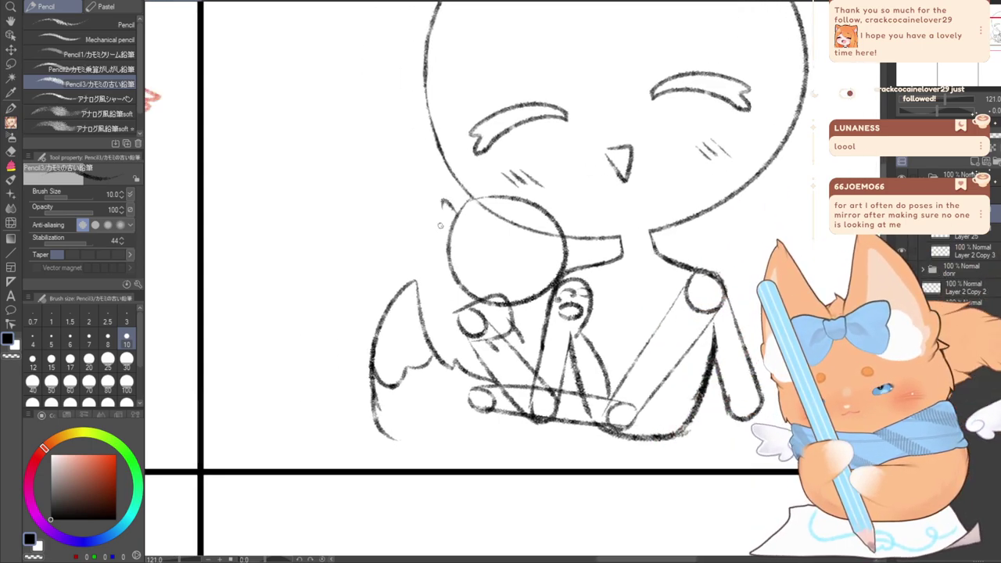
Sketch the animal's two pointed ears and the tufts of cheek fur around its round head
mouse_move(441, 205)
mouse_down()
mouse_move(392, 155)
mouse_move(368, 153)
mouse_move(378, 254)
mouse_move(426, 290)
mouse_up()
key(ctrl+z)
key(ctrl+z)
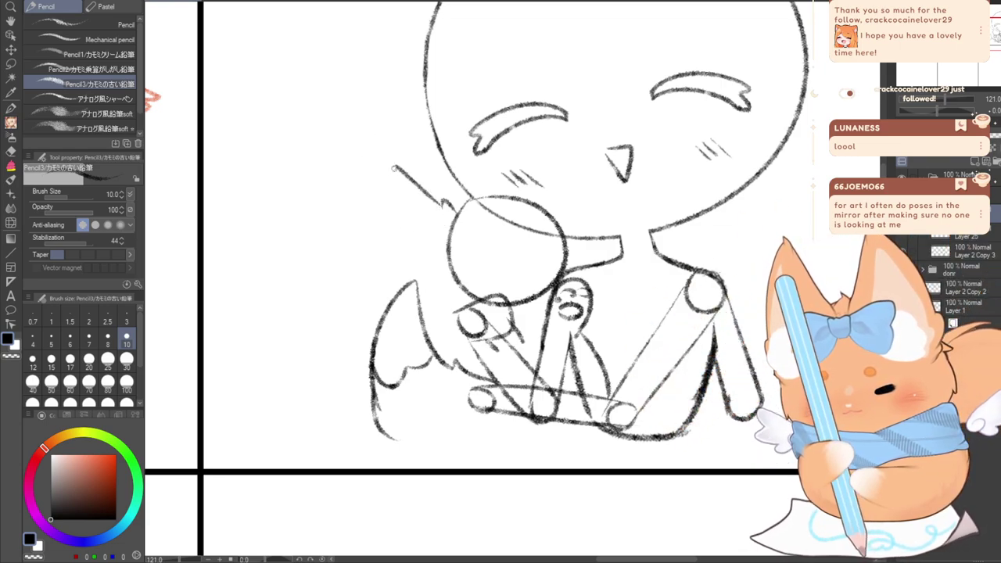
mouse_move(393, 167)
mouse_down()
mouse_move(410, 261)
mouse_move(449, 278)
mouse_move(441, 287)
mouse_move(449, 283)
mouse_move(466, 308)
mouse_up()
mouse_move(568, 242)
mouse_down()
mouse_move(577, 257)
mouse_move(563, 267)
mouse_up()
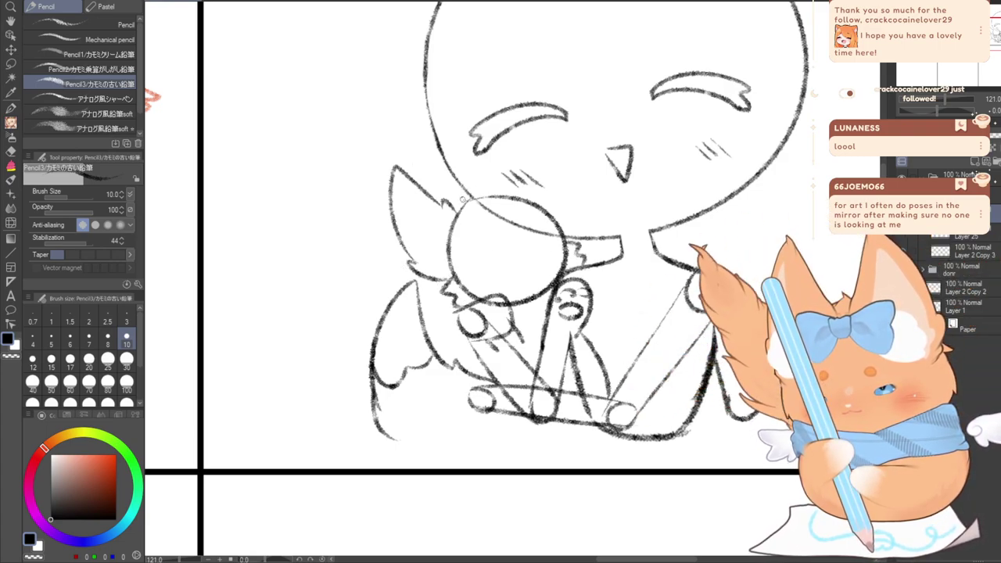
mouse_move(469, 200)
mouse_down()
mouse_move(418, 136)
mouse_move(533, 198)
mouse_up()
key(ctrl+z)
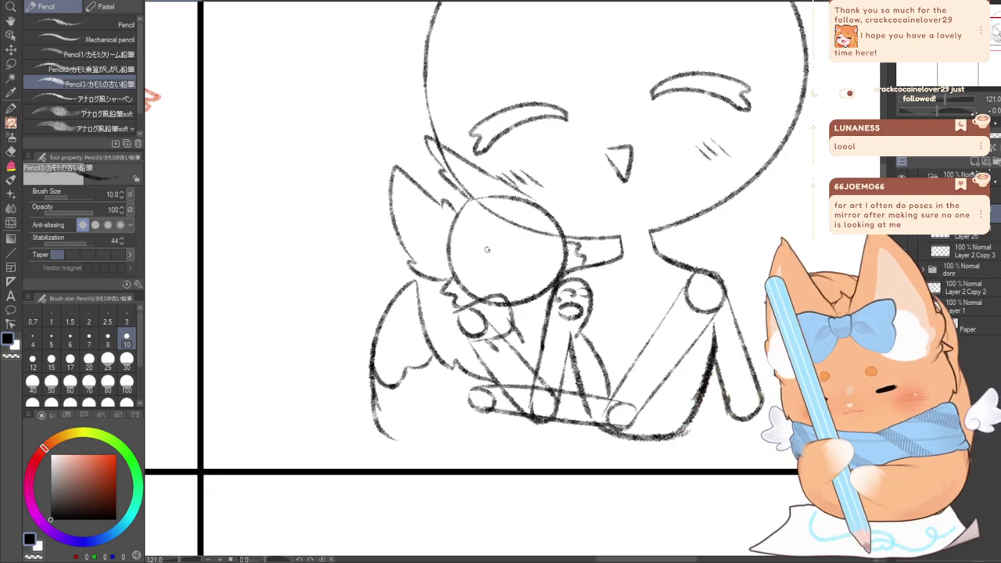
Sketch closed eyes and a small triangular mouth on the animal's face, and switch to the Hard eraser
drag(488, 250, 475, 267)
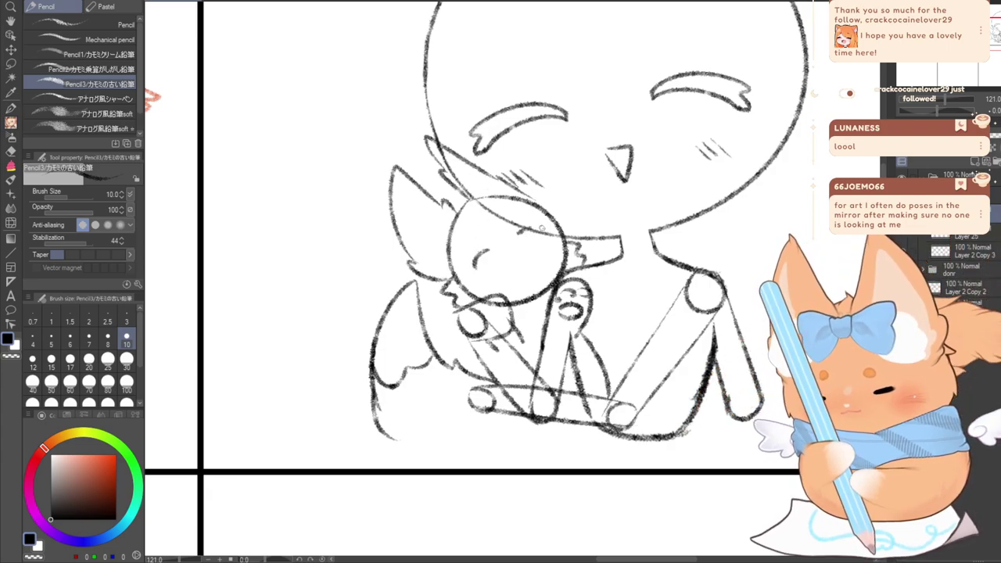
drag(525, 256, 528, 274)
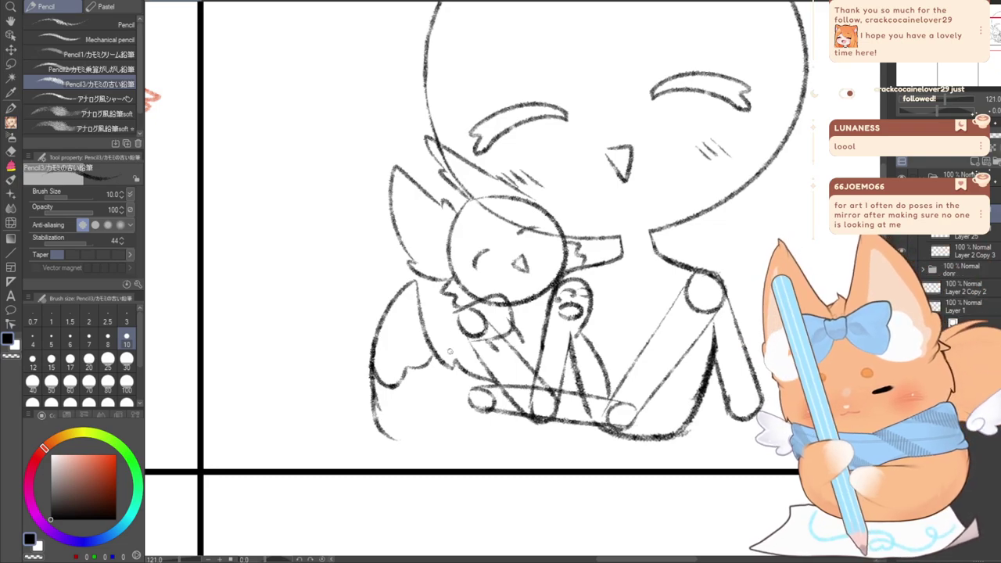
key(e)
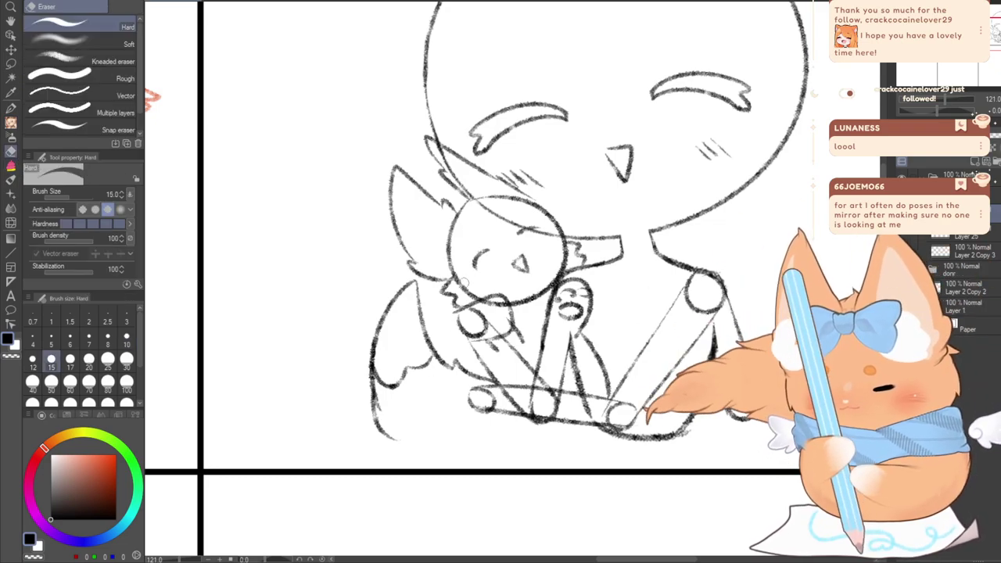
Erase the construction circle of the small animal's head so only the fluffy outline remains around its face
drag(443, 269, 465, 211)
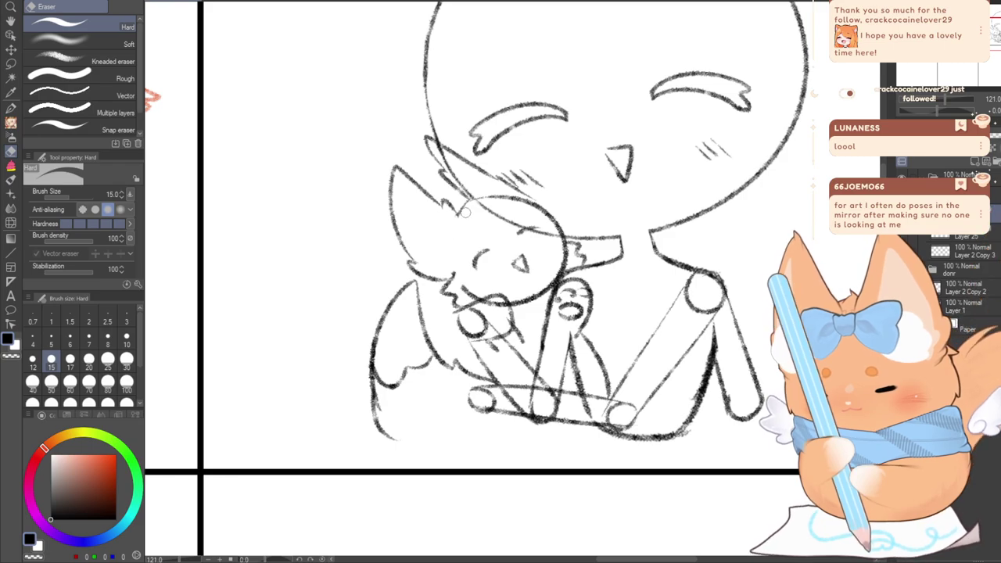
drag(485, 308, 551, 283)
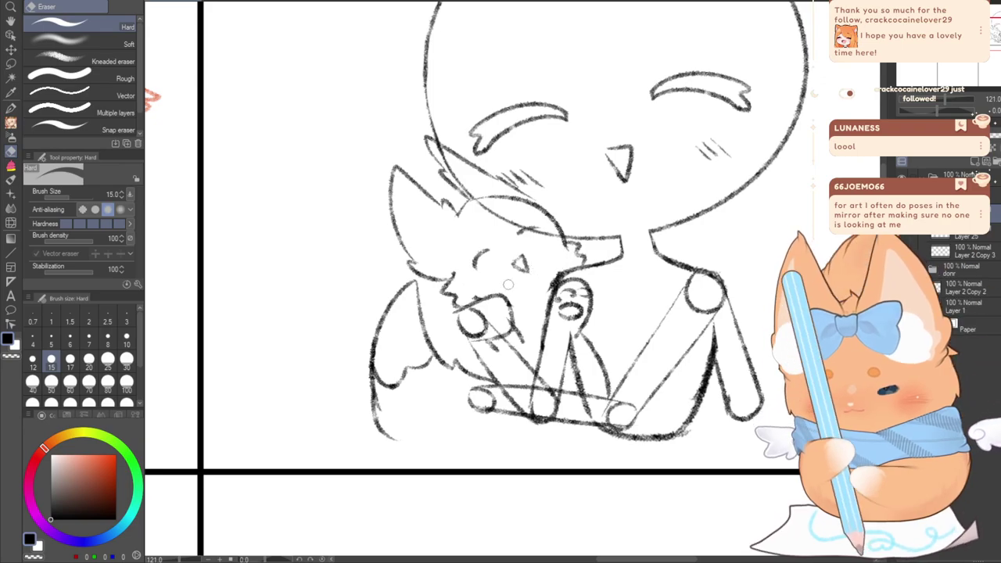
mouse_move(476, 202)
mouse_down()
mouse_move(543, 209)
mouse_move(563, 239)
mouse_move(544, 242)
mouse_up()
Redraw the lower edge of the animal's right ear with the pencil, joining it to the cheek fur below the character's jaw
click(11, 125)
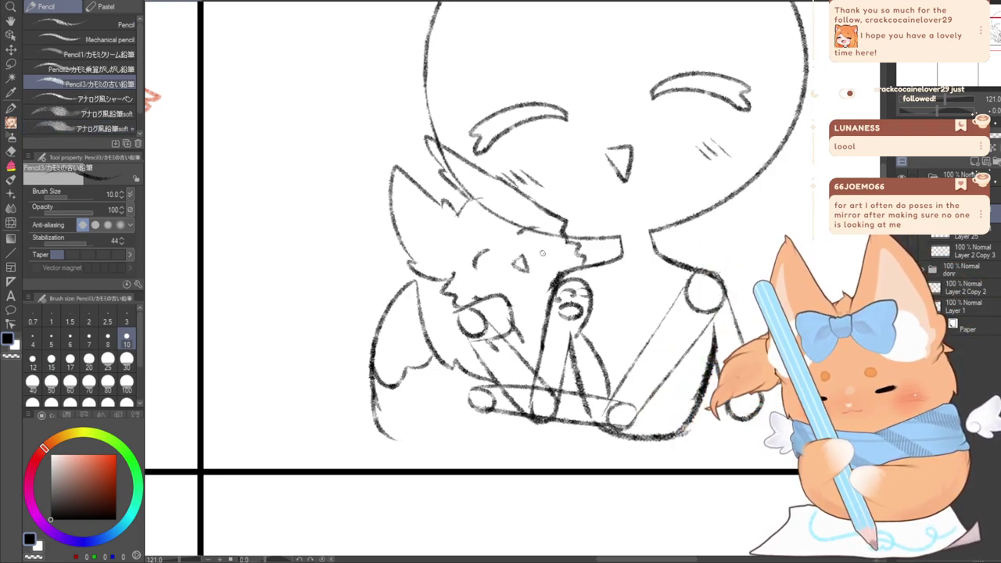
mouse_move(502, 182)
mouse_down()
mouse_move(566, 224)
mouse_move(580, 248)
mouse_up()
key(ctrl+z)
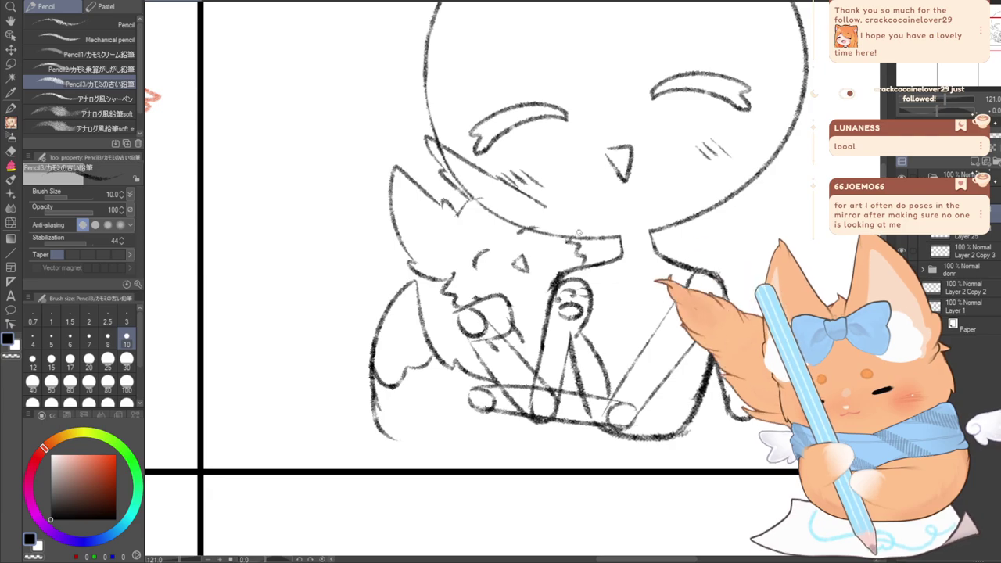
mouse_move(524, 198)
mouse_down()
mouse_move(580, 223)
mouse_move(559, 213)
mouse_move(565, 251)
mouse_up()
key(ctrl+z)
key(ctrl+z)
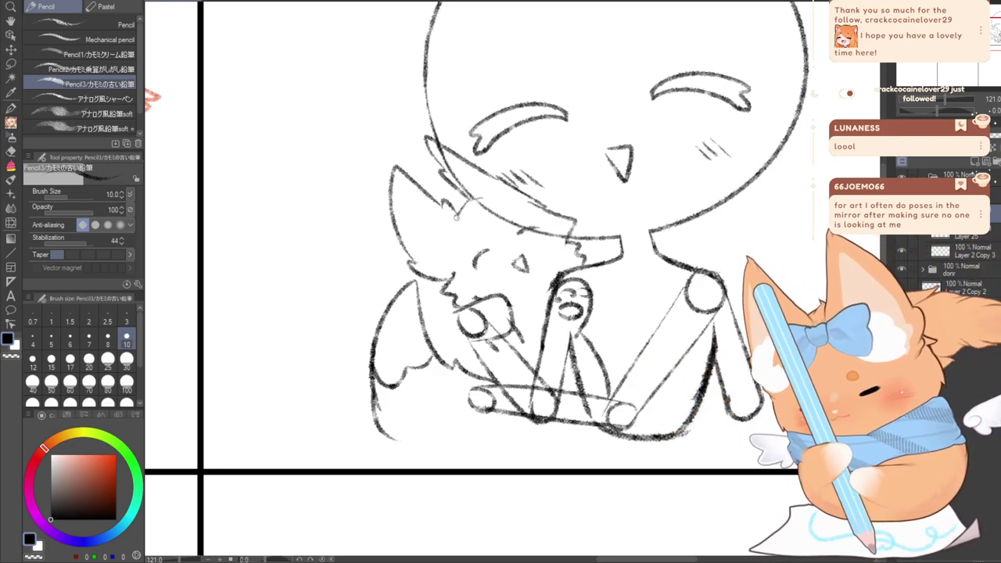
Sketch the fur tuft between the animal's ears and the inner lines of both ears
mouse_move(457, 218)
mouse_down()
mouse_move(496, 200)
mouse_move(448, 176)
mouse_up()
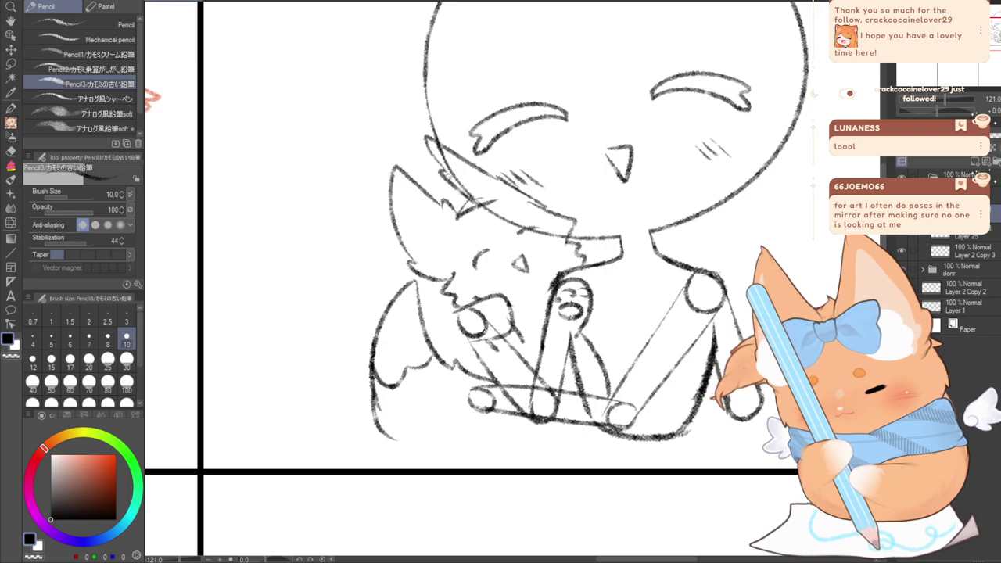
click(11, 150)
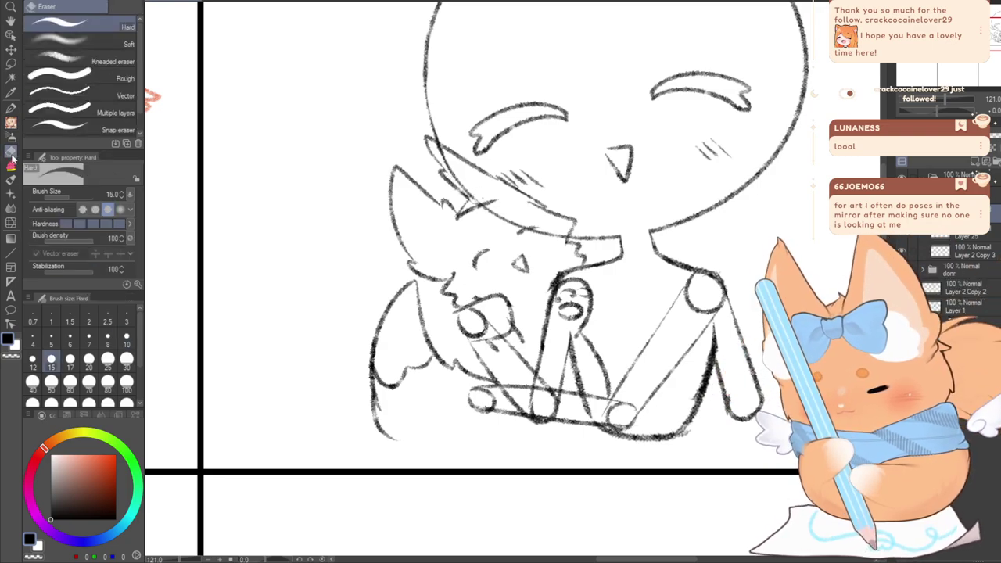
click(11, 163)
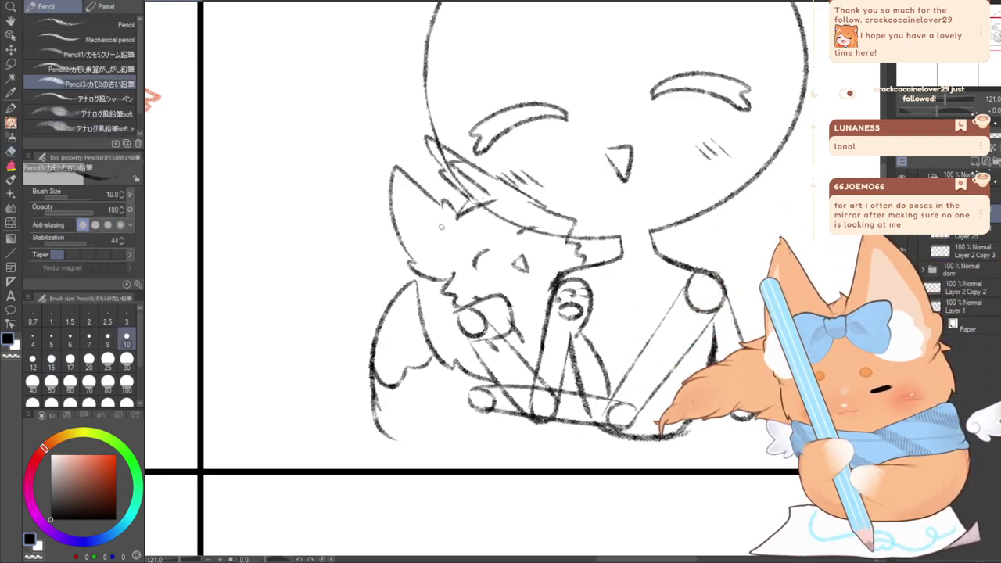
drag(407, 206, 420, 245)
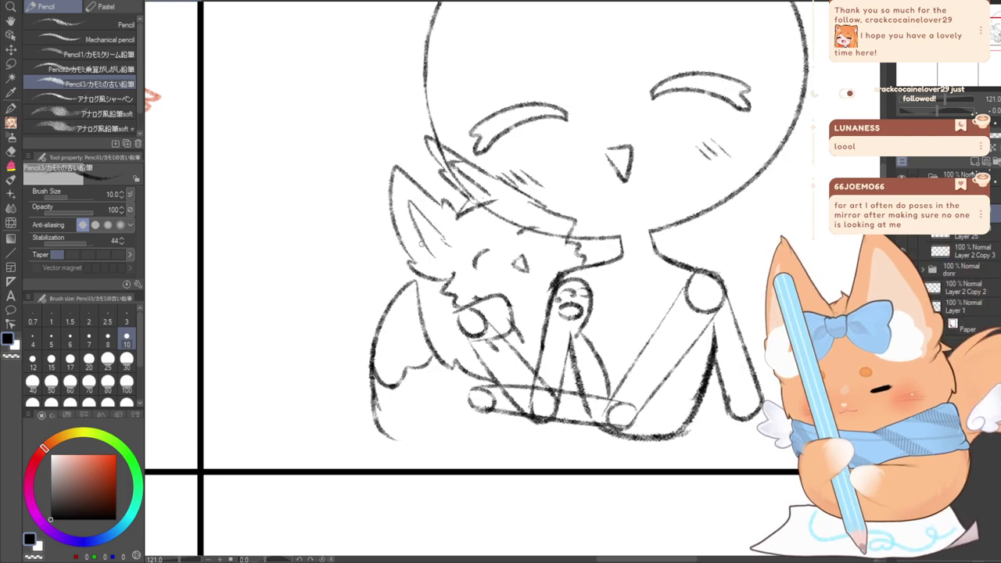
Erase the character's hanging forearm on the right side of the body on Layer 2 Copy 3, and return to the pencil
drag(994, 34, 995, 37)
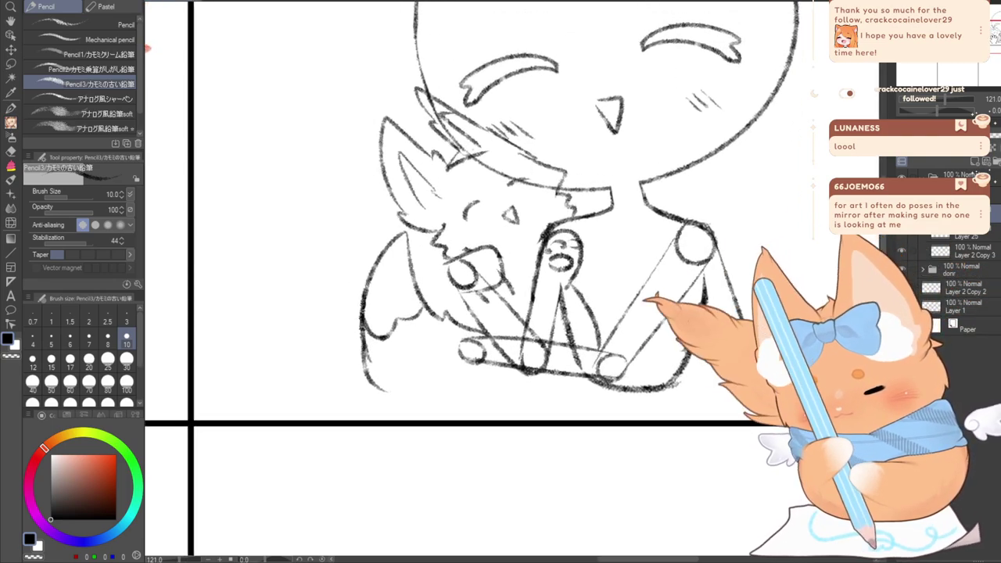
click(935, 254)
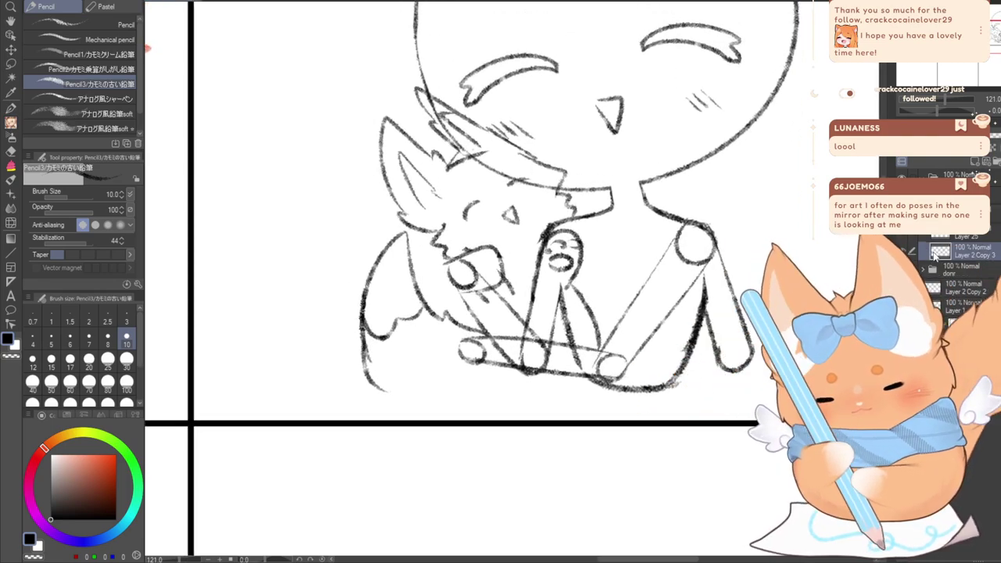
key(e)
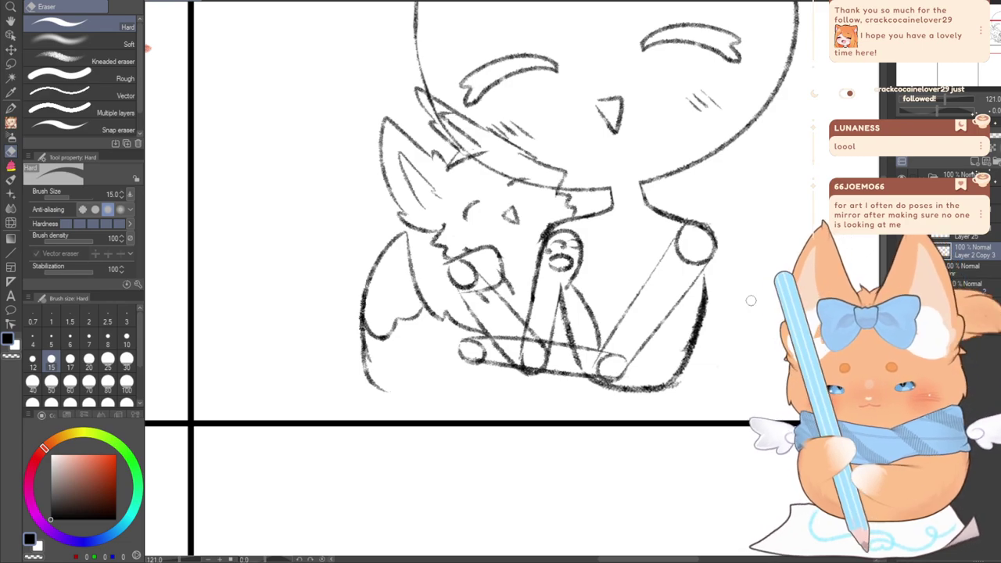
key(p)
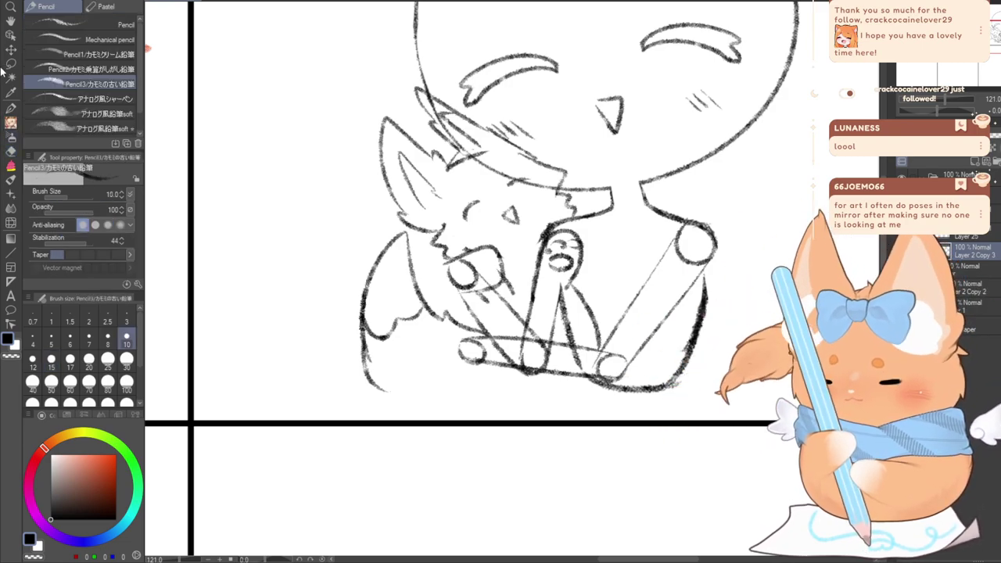
On a new layer, sketch the character's right-side hair with an outer contour from the parting and an inner strand framing the face
scroll(512, 277, down, 5)
mouse_move(351, 325)
mouse_down()
mouse_move(638, 269)
mouse_move(389, 370)
mouse_move(379, 385)
mouse_up()
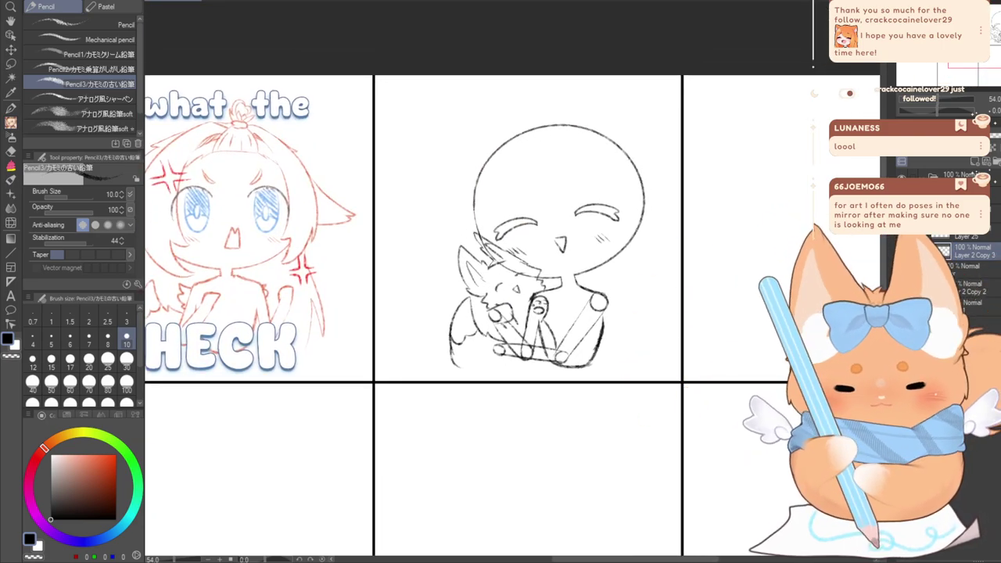
drag(525, 182, 565, 230)
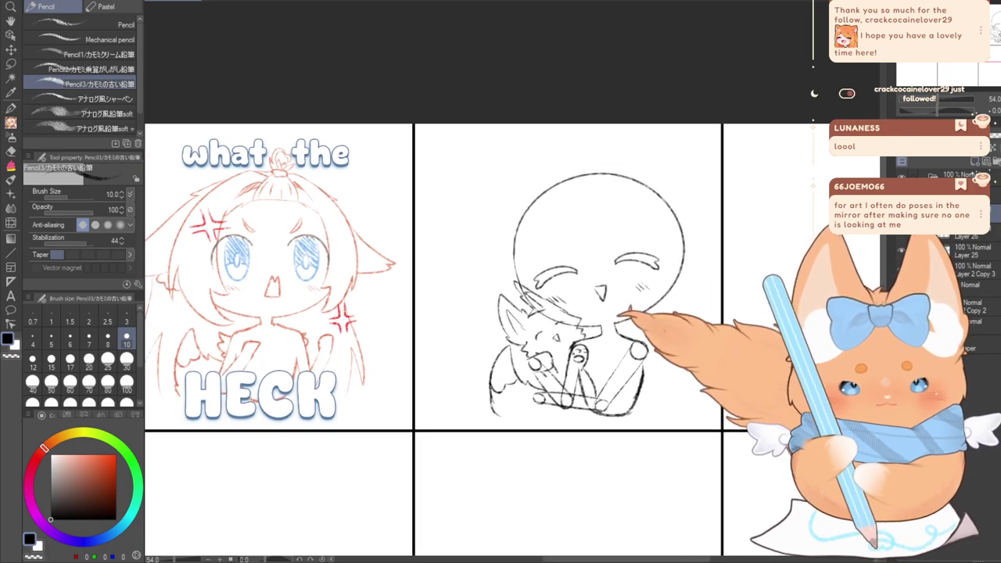
scroll(565, 229, up, 5)
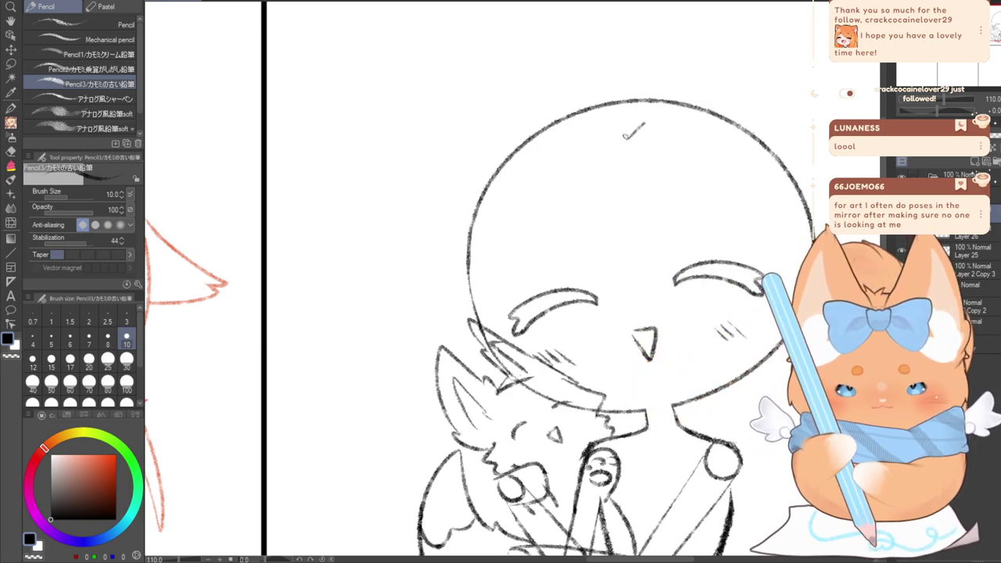
drag(666, 98, 812, 200)
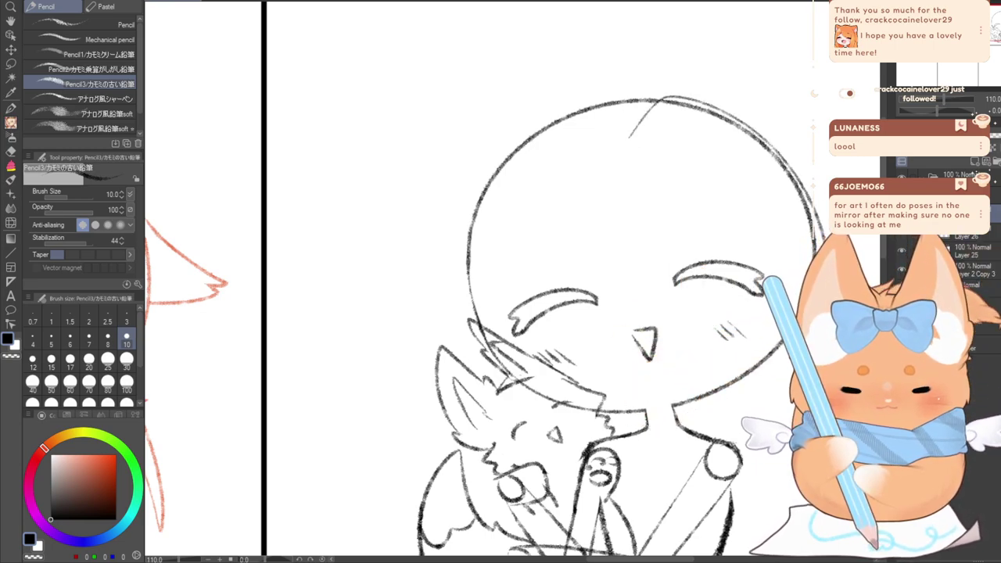
drag(647, 140, 700, 158)
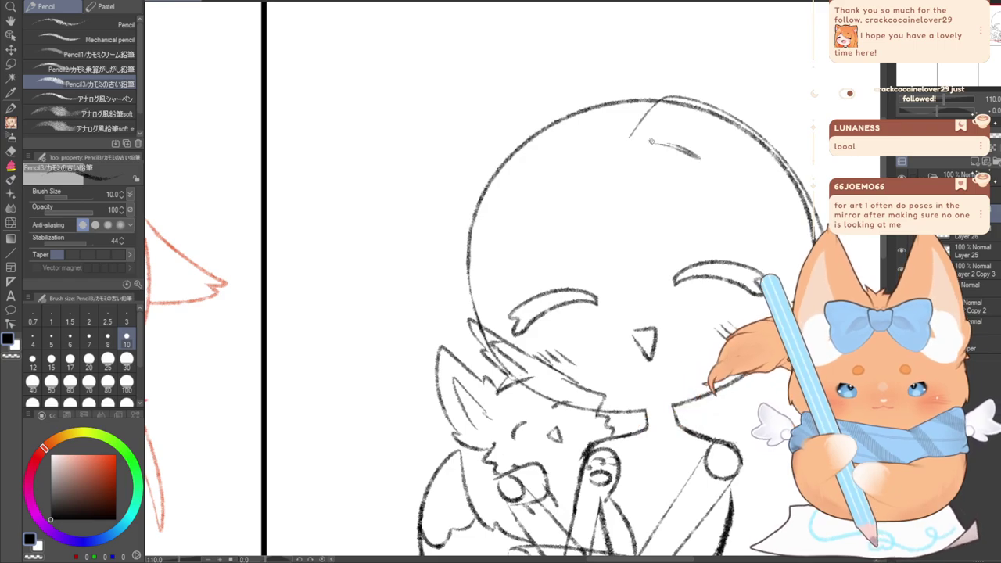
mouse_move(650, 138)
mouse_down()
mouse_move(676, 144)
mouse_move(762, 291)
mouse_up()
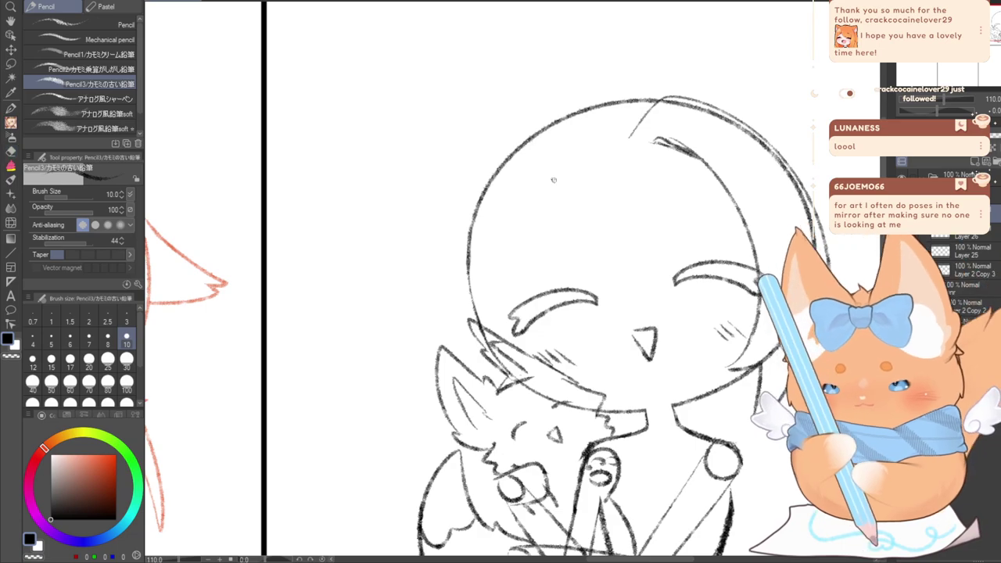
Refine the right-side outer hair contour, erasing overlapping lines and extending it into pointed locks beside the cheek
drag(747, 122, 811, 199)
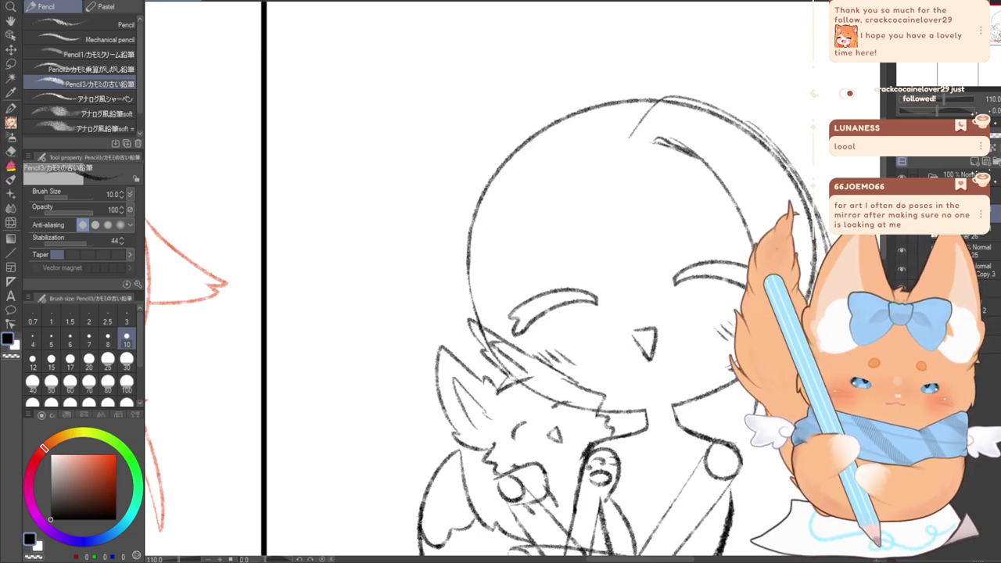
click(11, 151)
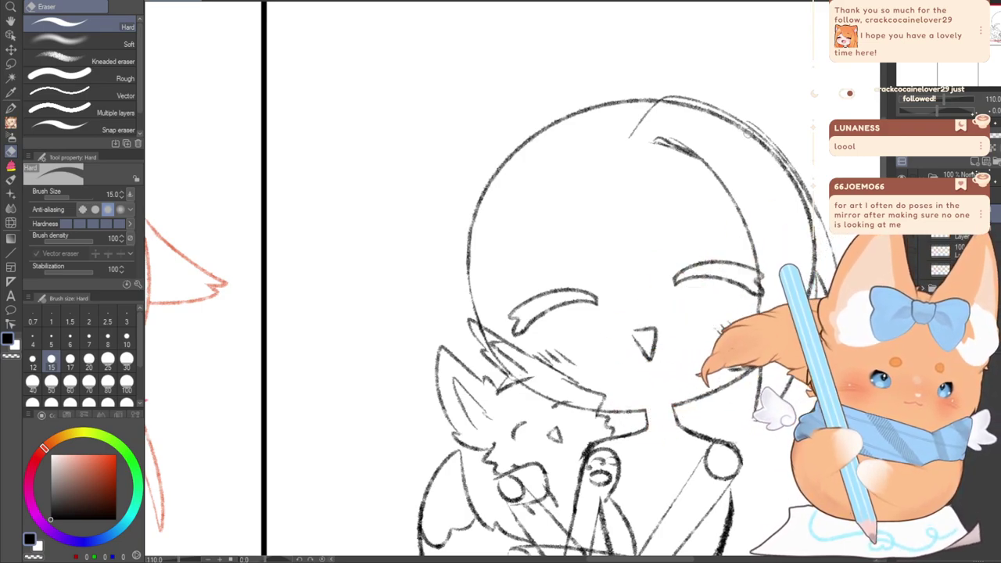
drag(744, 115, 823, 197)
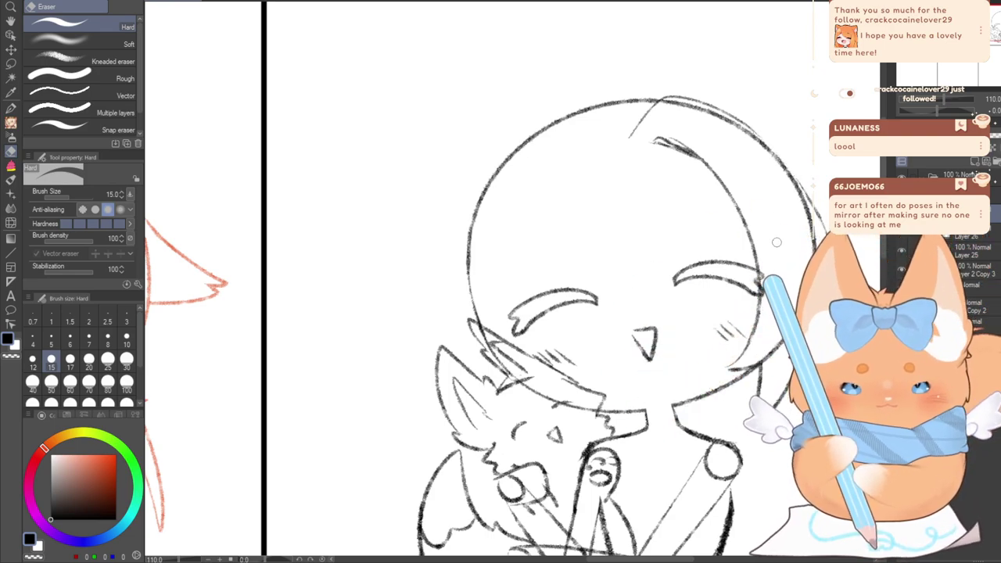
key(p)
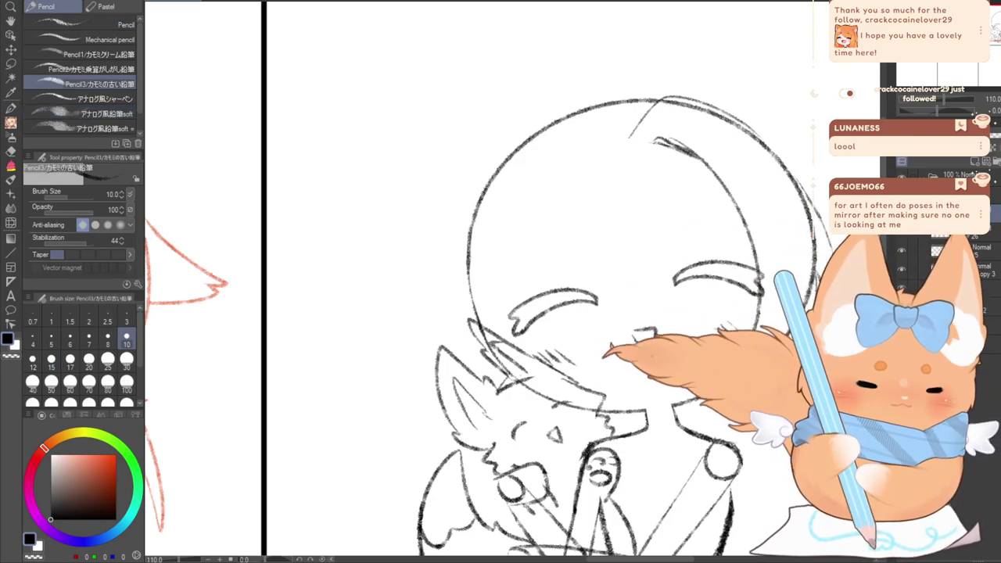
drag(548, 352, 538, 265)
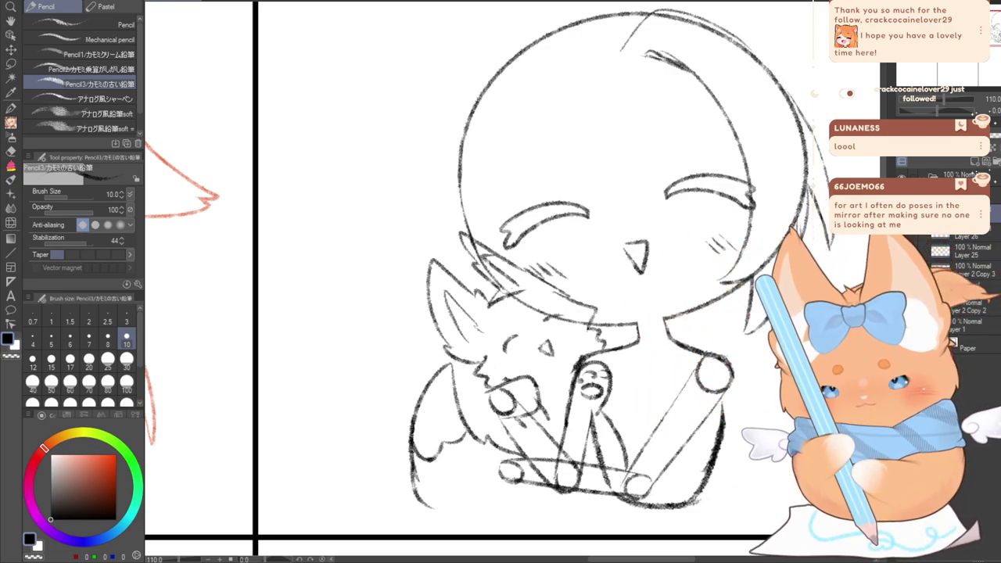
Sketch the V-shaped parting at the top of the head and the left-side hair with its outer contour and face-framing strand
mouse_move(547, 313)
mouse_down()
mouse_move(434, 252)
mouse_move(487, 347)
mouse_up()
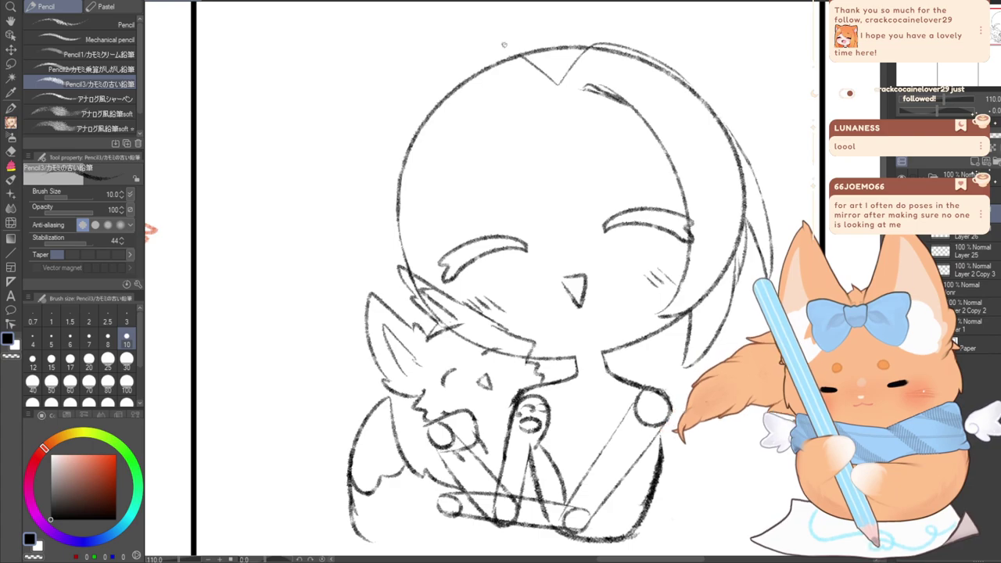
mouse_move(554, 81)
mouse_down()
mouse_move(501, 50)
mouse_move(346, 269)
mouse_move(375, 213)
mouse_move(364, 321)
mouse_up()
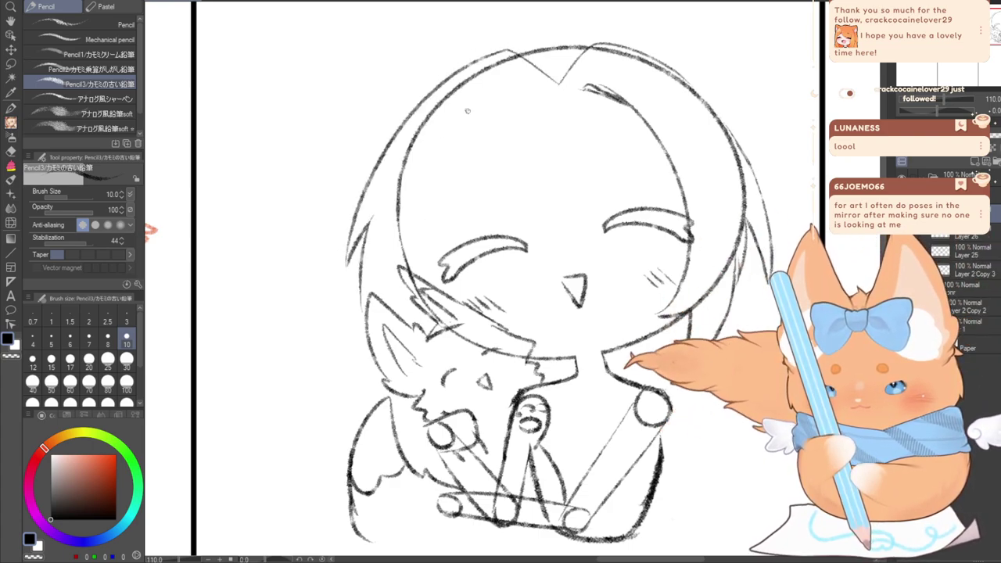
mouse_move(519, 92)
mouse_down()
mouse_move(474, 117)
mouse_move(435, 286)
mouse_up()
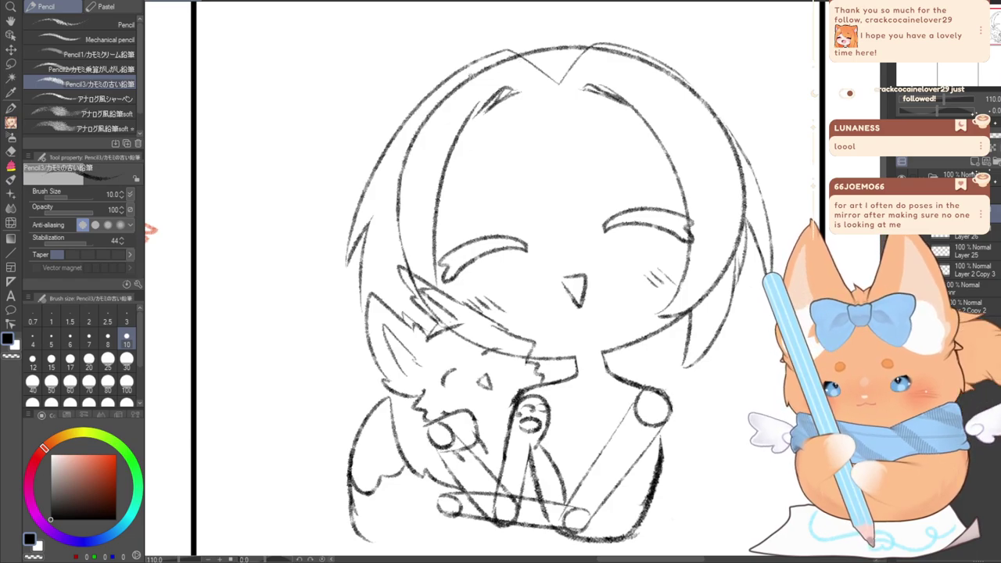
Sketch the fringe falling from the parting and sweeping across the forehead into a curled tip over the right eye
mouse_move(518, 99)
mouse_down()
mouse_move(511, 199)
mouse_move(540, 240)
mouse_move(525, 170)
mouse_up()
key(ctrl+z)
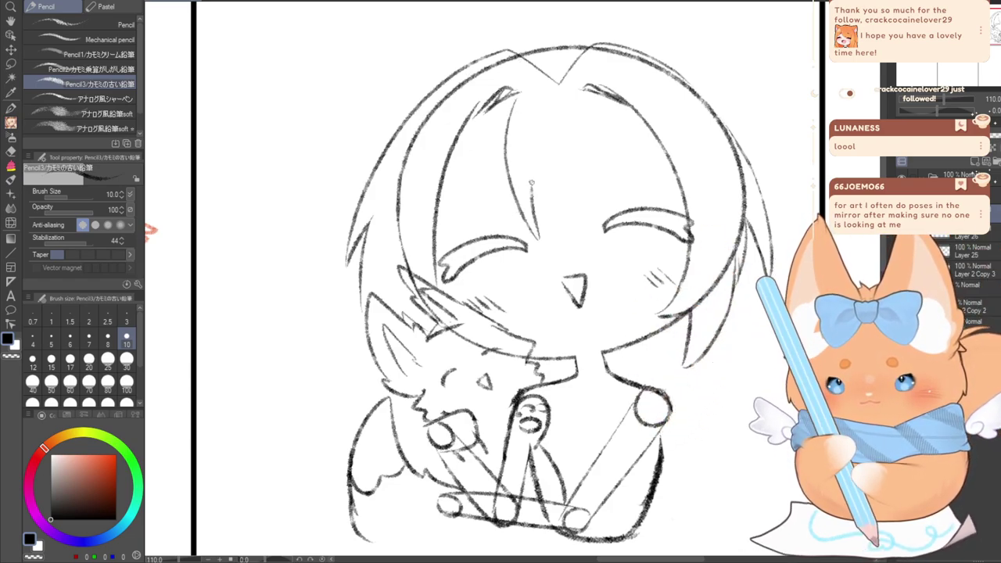
key(ctrl+z)
key(ctrl+z)
mouse_move(518, 104)
mouse_down()
mouse_move(504, 179)
mouse_move(535, 250)
mouse_move(635, 264)
mouse_move(681, 235)
mouse_move(632, 176)
mouse_move(611, 187)
mouse_move(640, 172)
mouse_move(666, 234)
mouse_up()
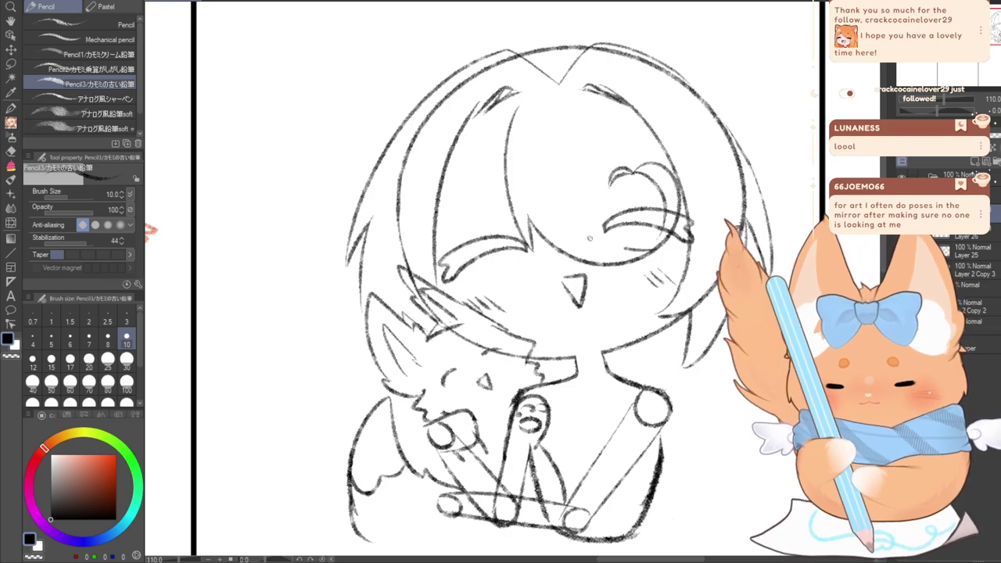
Sketch a curved inner strand line inside the swept fringe, following its lower edge
mouse_move(546, 139)
mouse_down()
mouse_move(582, 238)
mouse_move(661, 235)
mouse_up()
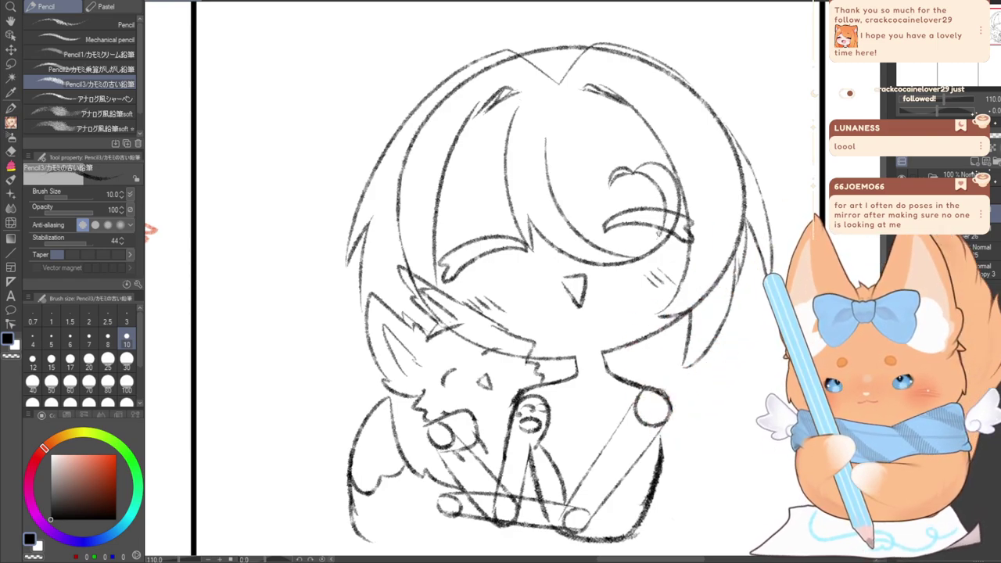
drag(505, 146, 438, 222)
drag(551, 195, 609, 169)
mouse_move(313, 235)
mouse_down()
mouse_move(718, 293)
mouse_move(760, 312)
mouse_move(349, 304)
mouse_move(365, 251)
mouse_up()
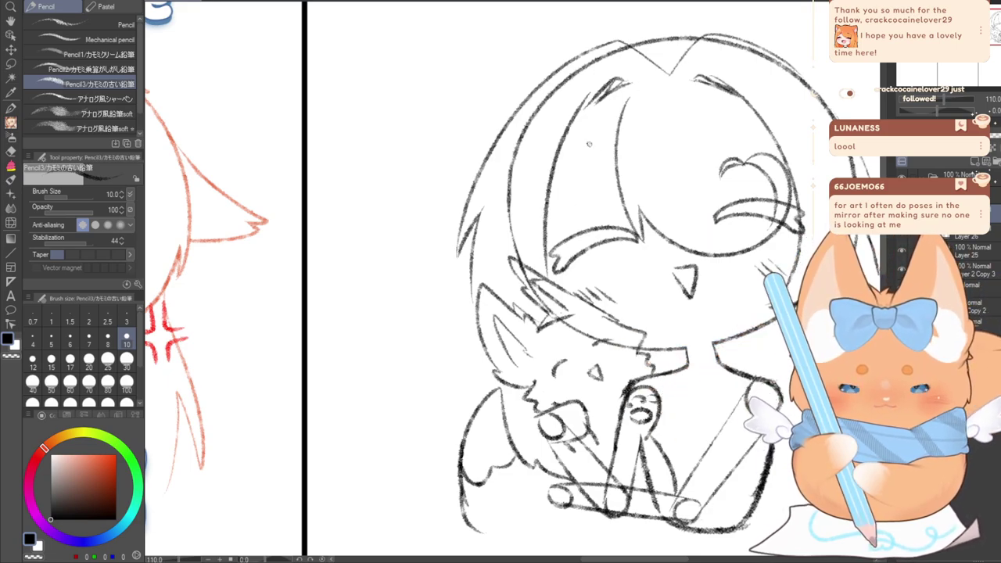
drag(657, 130, 746, 249)
Erase the left edge of the swept fringe and redraw it as a rounder curve starting near the parting
key(e)
mouse_move(641, 238)
mouse_down()
mouse_move(615, 148)
mouse_move(639, 66)
mouse_move(626, 234)
mouse_move(645, 229)
mouse_up()
click(11, 122)
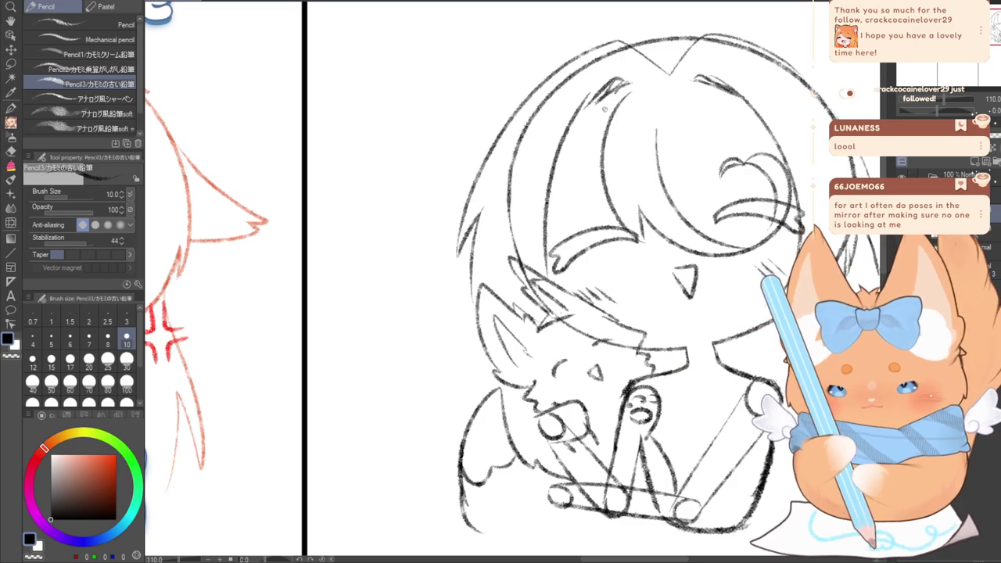
drag(603, 109, 638, 235)
Erase the doubled line along the fringe's left edge and its lower end above the left closed eye
key(e)
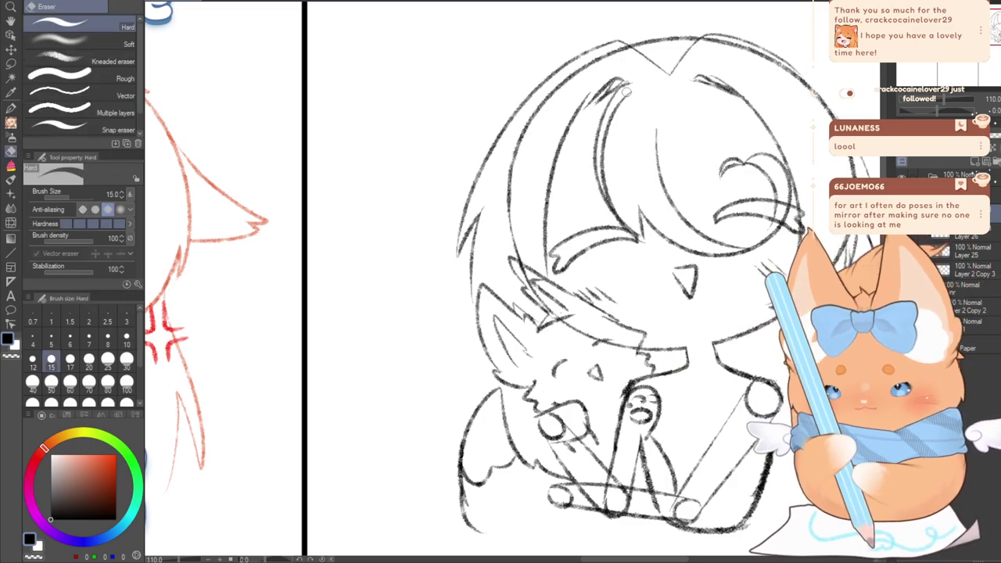
drag(624, 94, 604, 176)
mouse_move(614, 106)
mouse_down()
mouse_move(611, 198)
mouse_move(646, 229)
mouse_up()
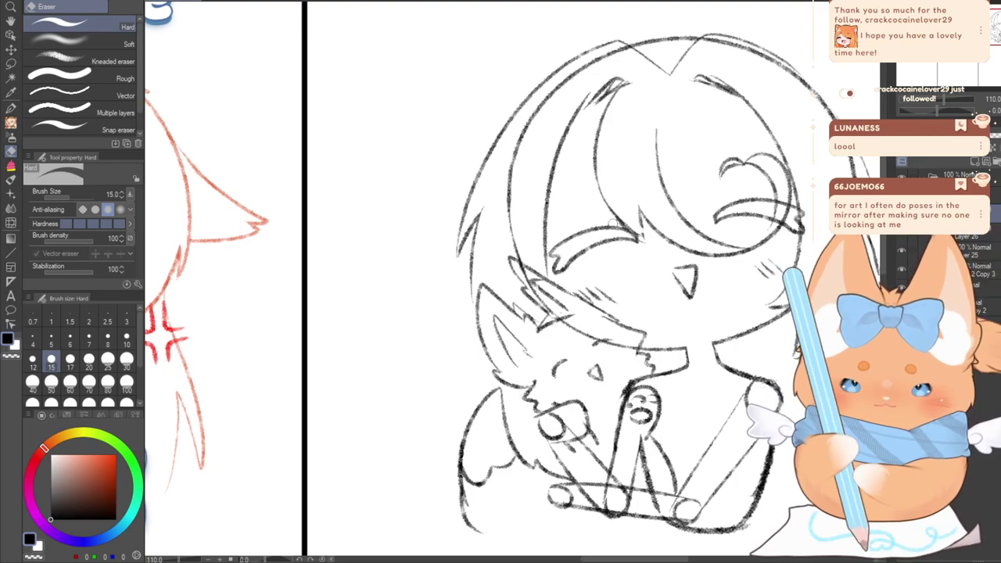
key(ctrl+z)
mouse_move(601, 165)
mouse_down()
mouse_move(621, 219)
mouse_move(645, 237)
mouse_up()
drag(606, 208, 647, 244)
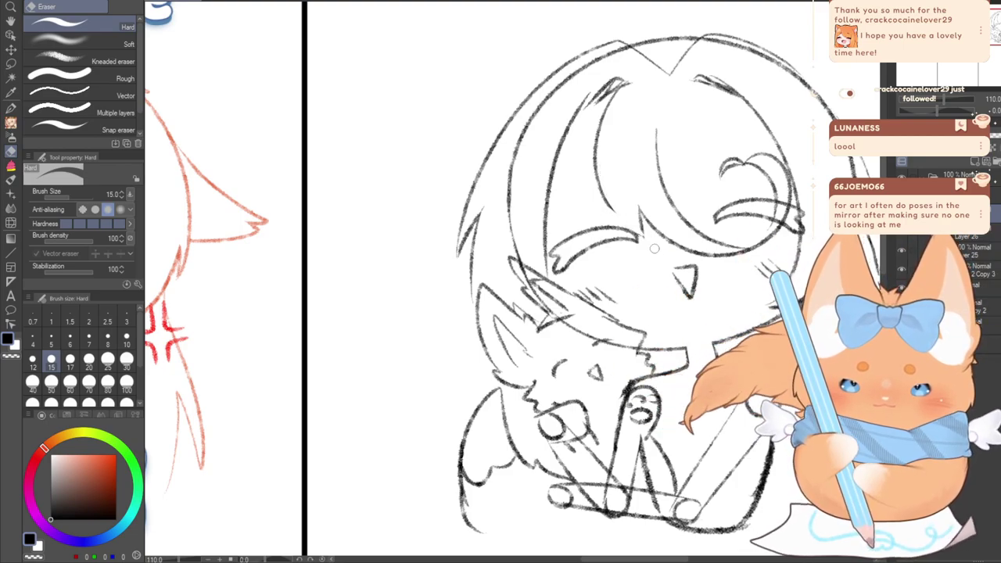
Sketch short tapered hair strands branching off the fringe's left edge, above the left closed eye
key(p)
mouse_move(607, 197)
mouse_down()
mouse_move(654, 242)
mouse_move(639, 205)
mouse_up()
key(ctrl+z)
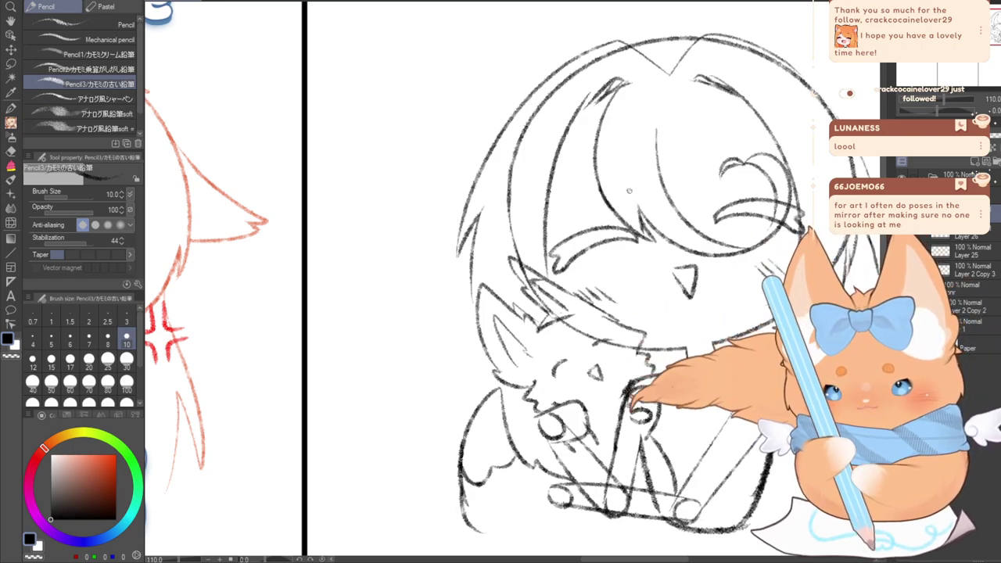
drag(595, 148, 571, 195)
key(ctrl+z)
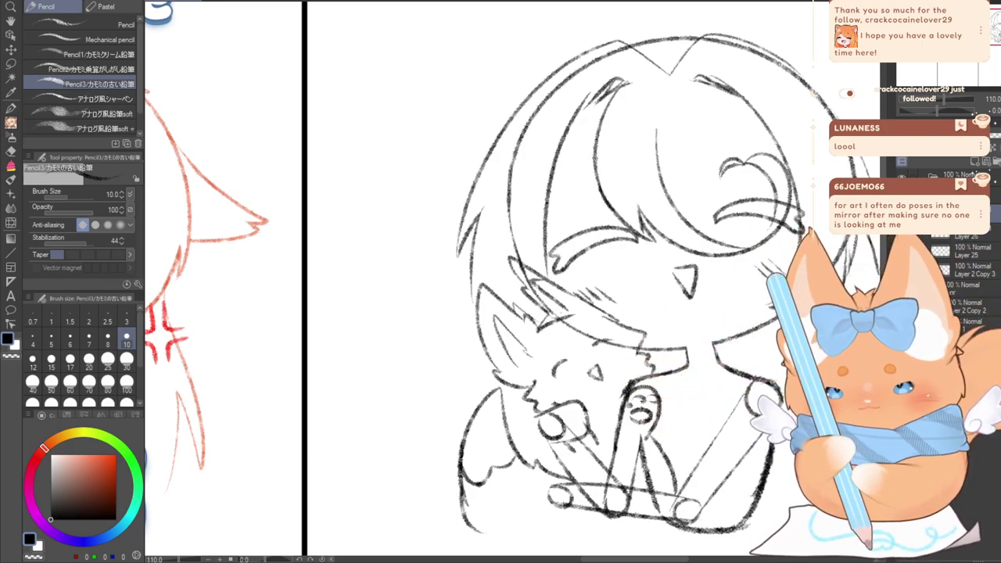
drag(596, 161, 571, 202)
drag(571, 202, 577, 179)
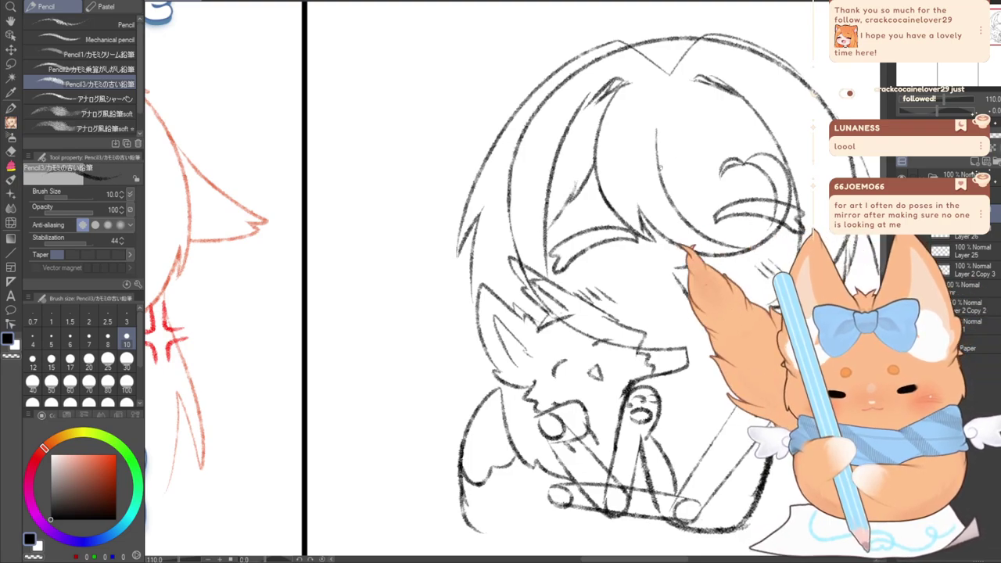
drag(670, 253, 726, 263)
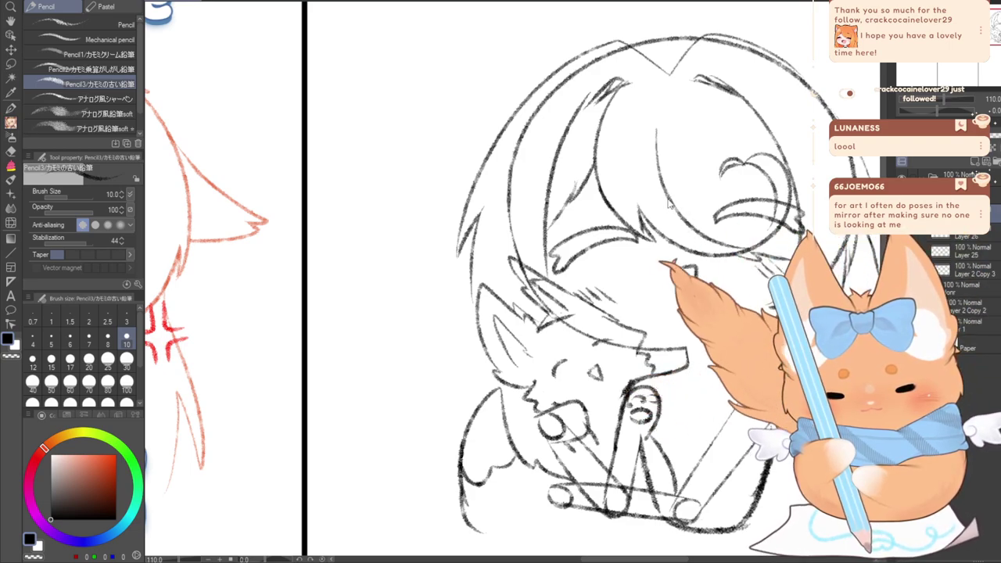
Erase the upper end of the inner strand line inside the swept fringe so it starts lower on the forehead
mouse_move(665, 183)
mouse_down()
mouse_move(688, 214)
mouse_move(684, 203)
mouse_up()
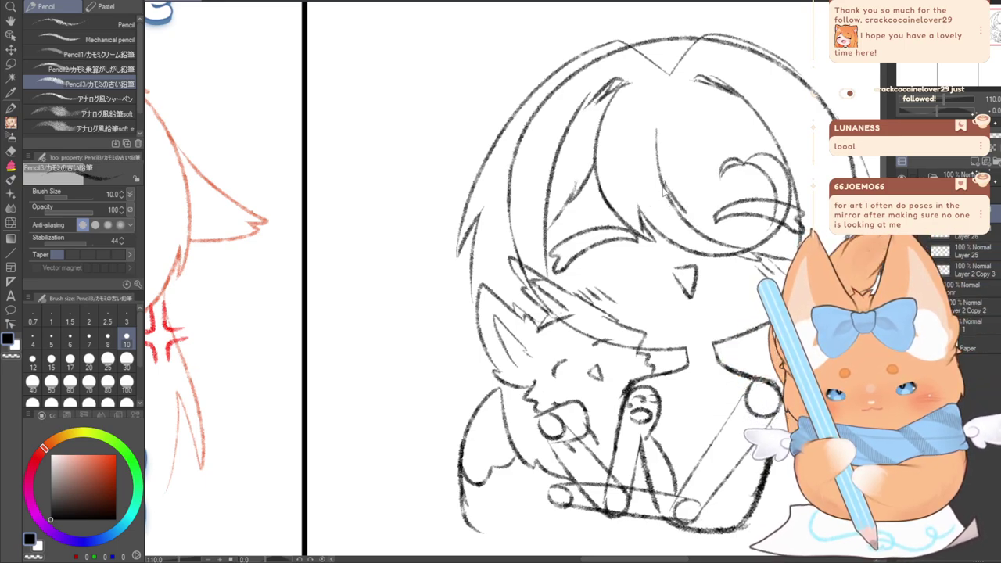
key(ctrl+z)
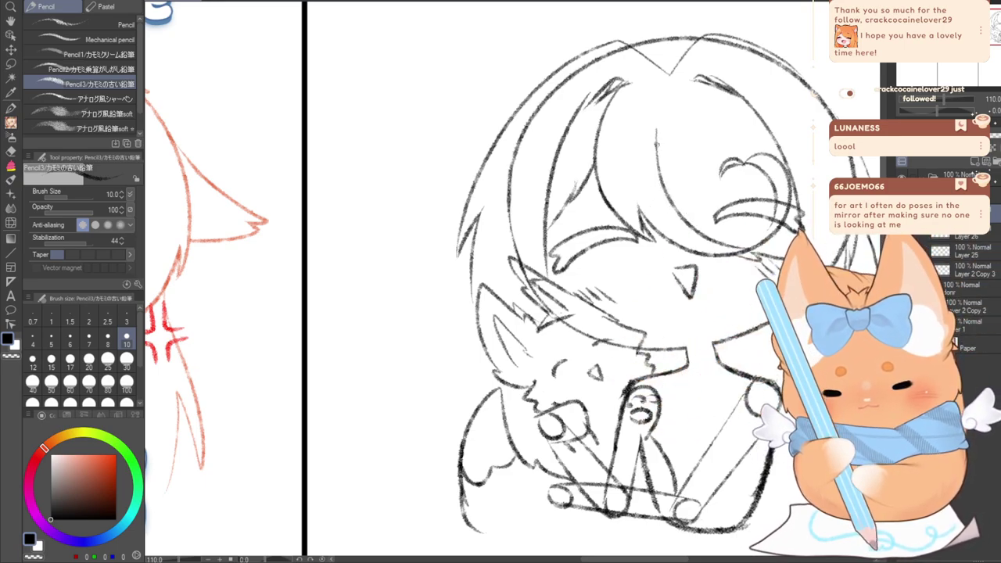
key(e)
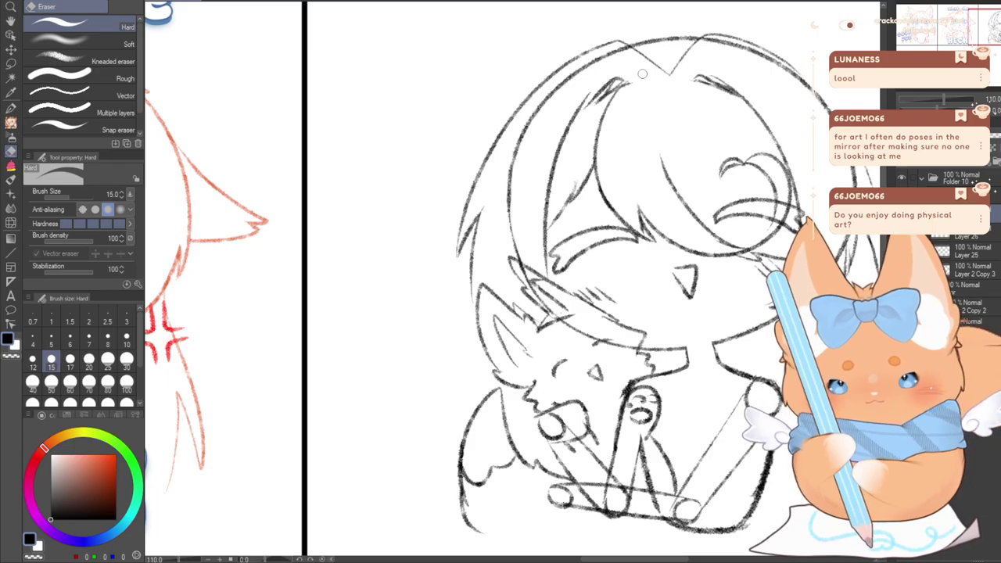
click(10, 121)
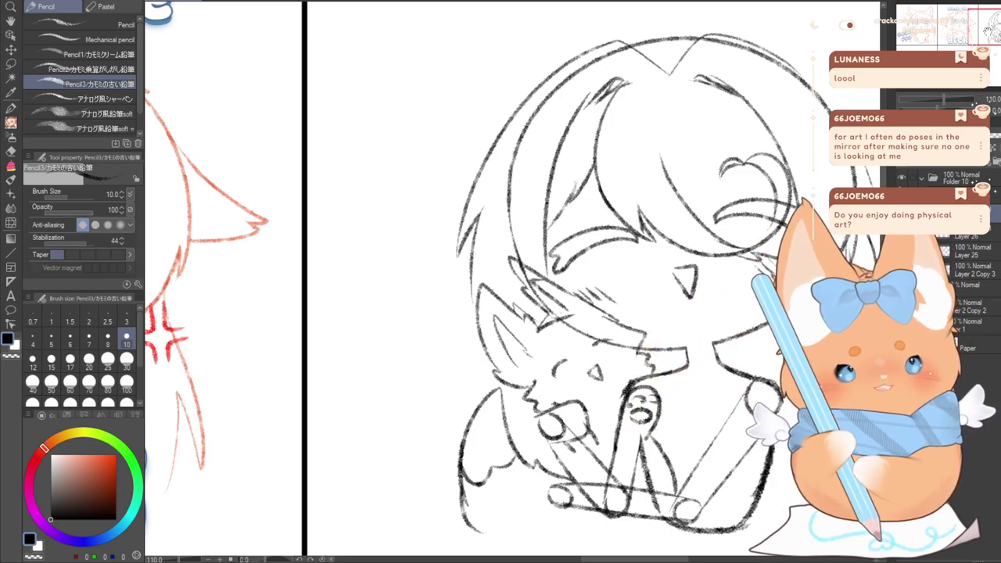
drag(988, 30, 999, 24)
click(901, 213)
click(902, 214)
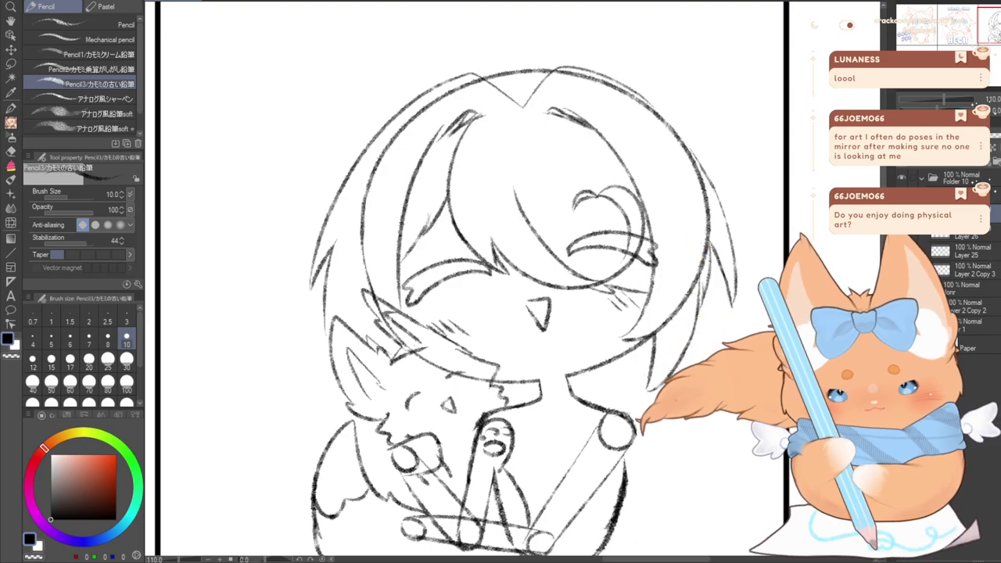
drag(984, 35, 978, 29)
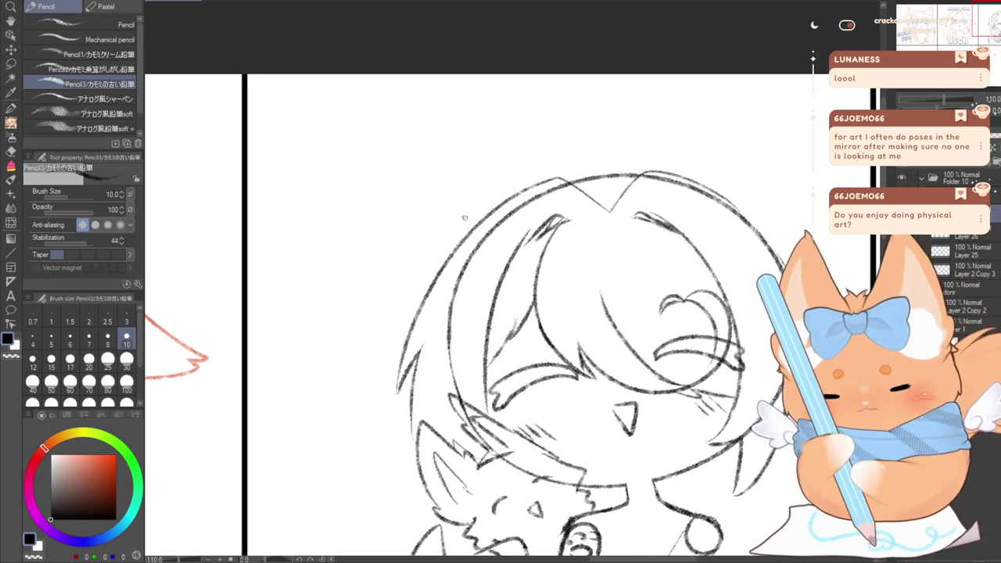
drag(542, 183, 503, 80)
key(ctrl+z)
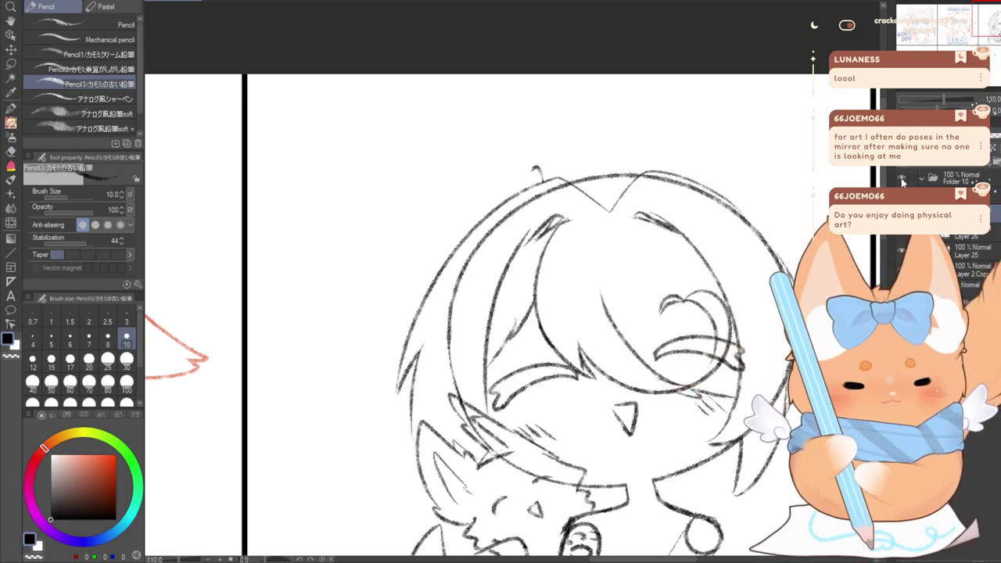
click(901, 178)
click(901, 178)
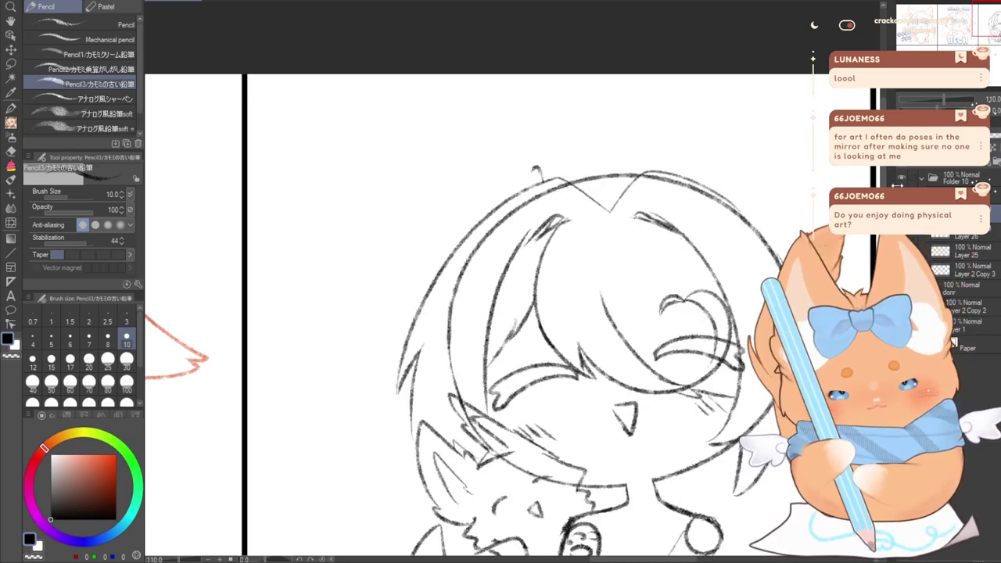
key(ctrl+z)
Scale the whole character sketch in Folder 10 down slightly
key(ctrl+t)
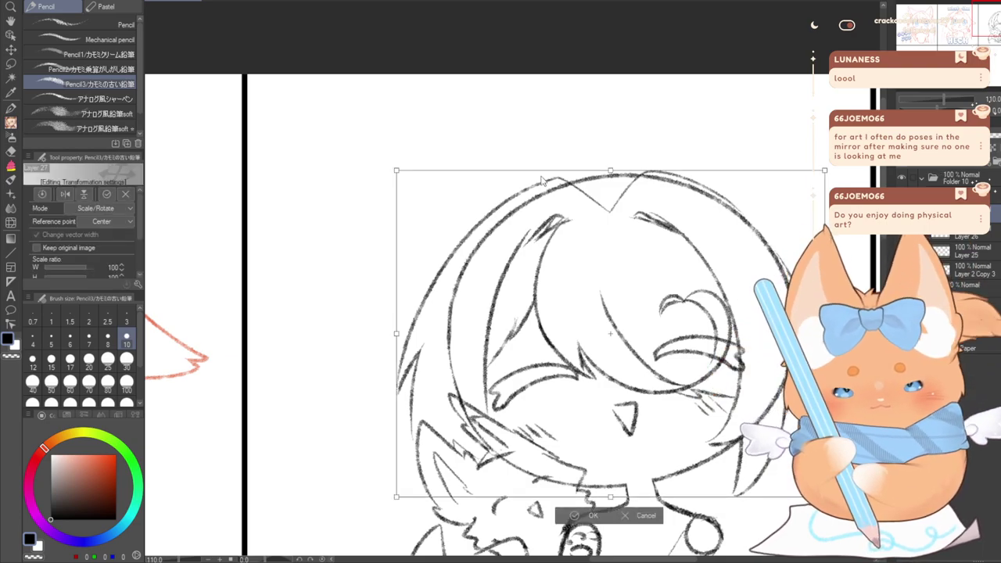
key(Return)
click(979, 26)
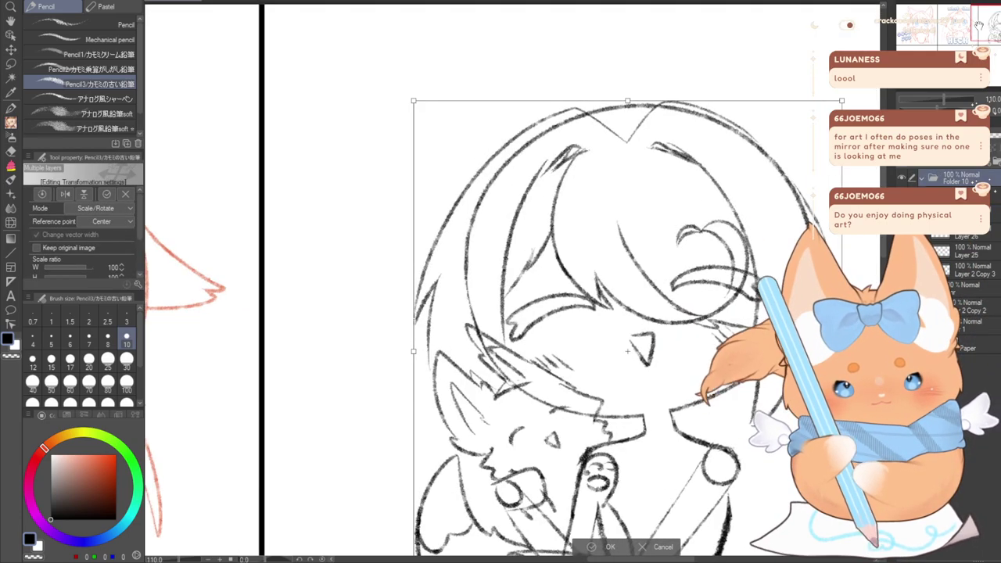
scroll(408, 234, down, 3)
drag(414, 150, 426, 162)
click(533, 502)
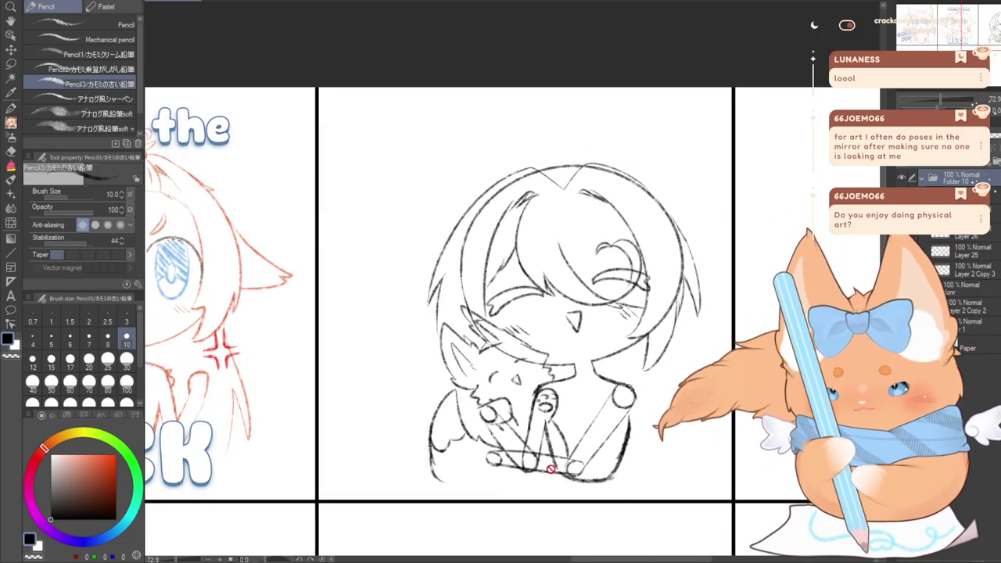
Add a new layer above Layer 27, the head sketch, and check the neighbouring layers by toggling their visibility
click(962, 213)
click(902, 214)
click(901, 213)
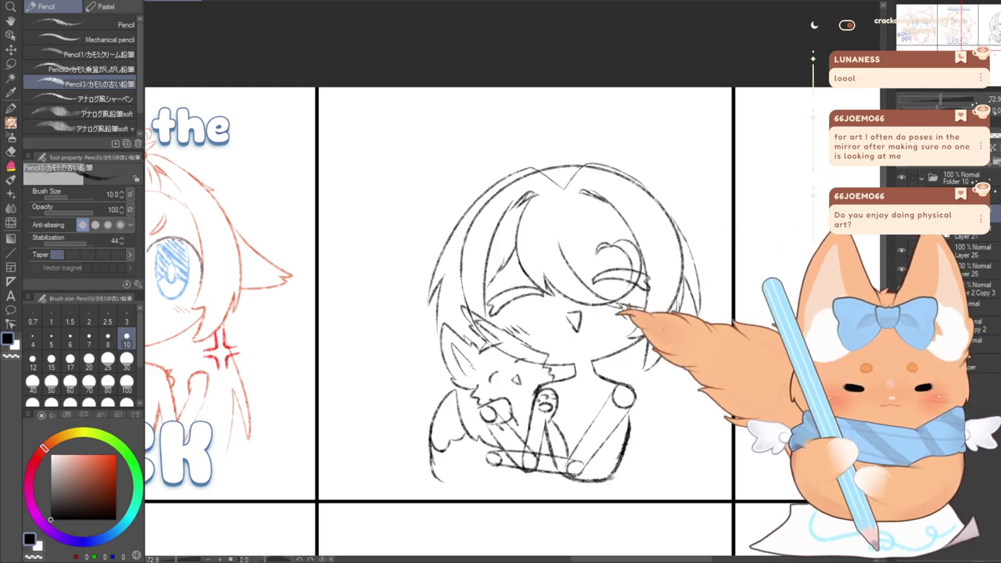
click(902, 234)
click(901, 234)
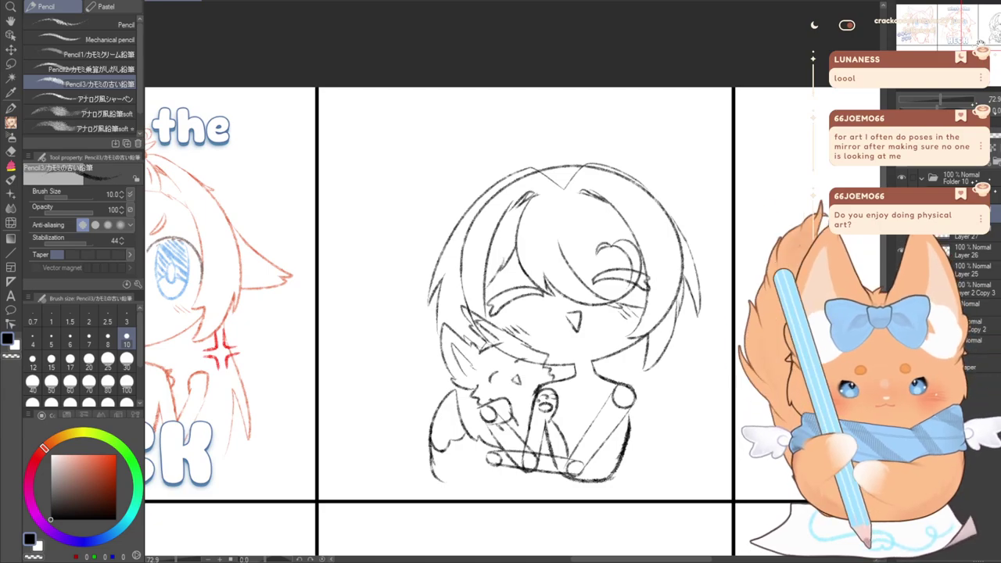
scroll(520, 171, up, 3)
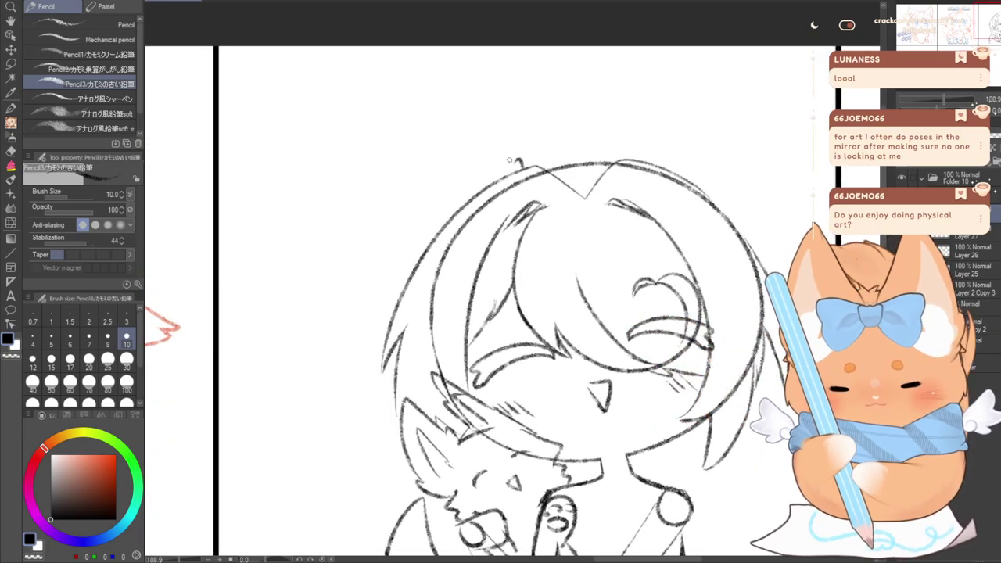
drag(516, 165, 485, 65)
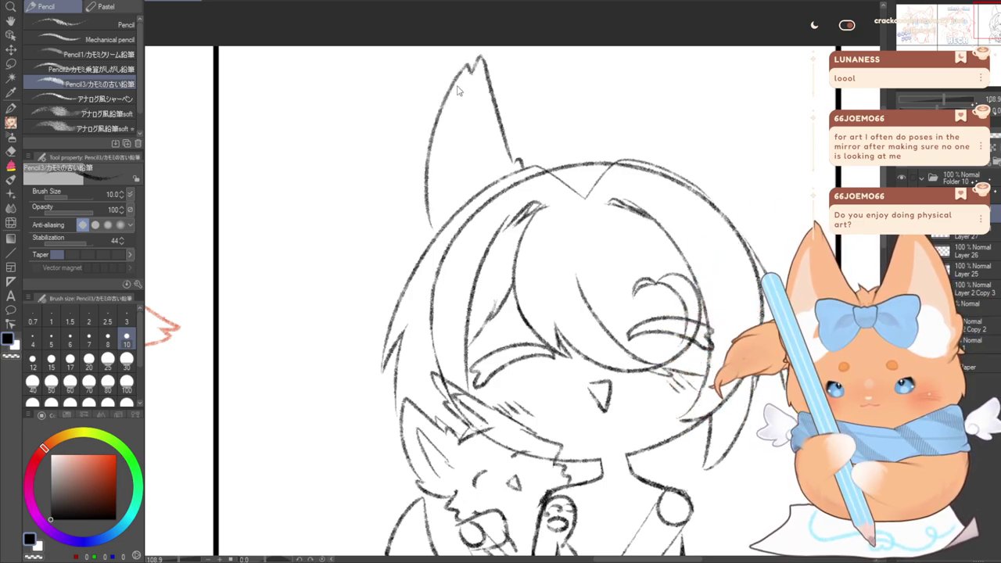
drag(454, 78, 435, 193)
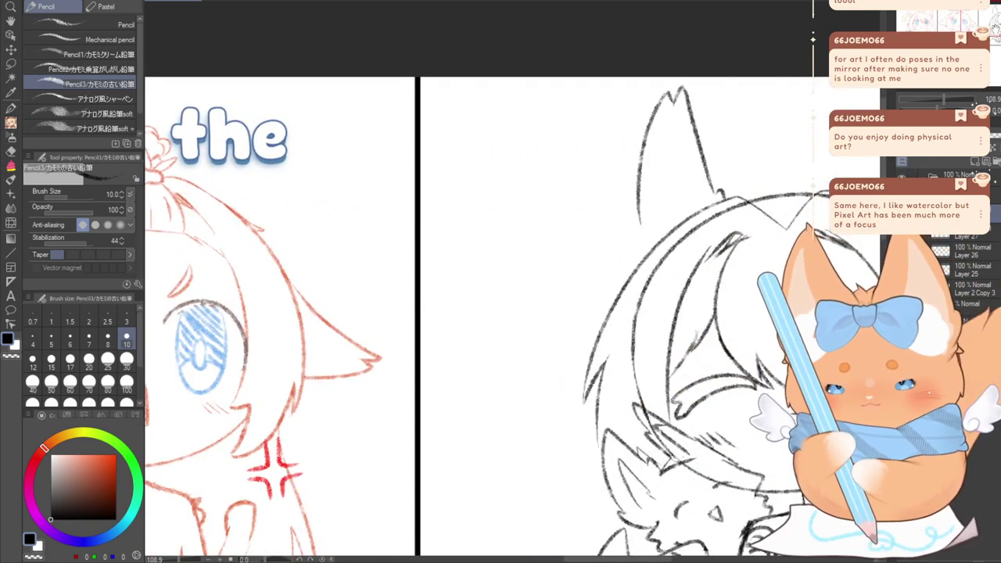
key(ctrl+z)
key(ctrl+z)
drag(719, 235, 531, 191)
key(ctrl+z)
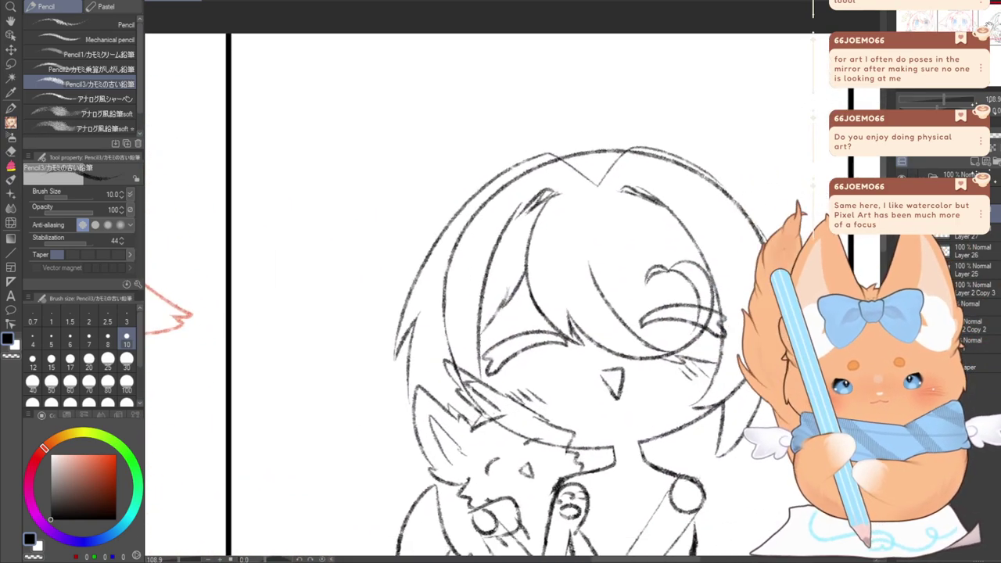
Sketch the outline of a large pointed animal ear with a notched tip on the right side of the head
mouse_move(654, 146)
mouse_down()
mouse_move(768, 35)
mouse_move(801, 78)
mouse_move(797, 154)
mouse_up()
key(ctrl+z)
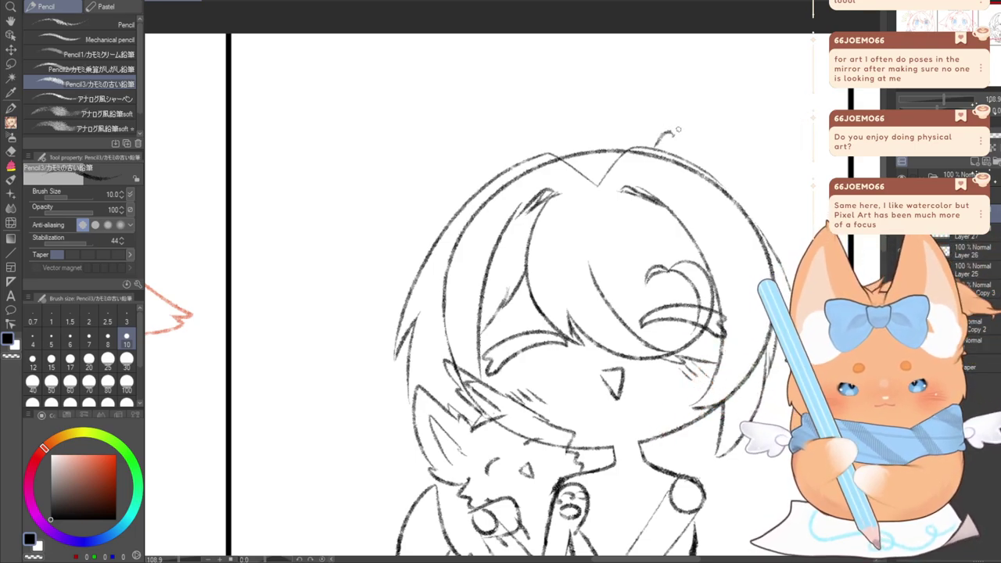
mouse_move(678, 129)
mouse_down()
mouse_move(763, 34)
mouse_move(763, 54)
mouse_move(770, 47)
mouse_move(790, 68)
mouse_move(799, 204)
mouse_up()
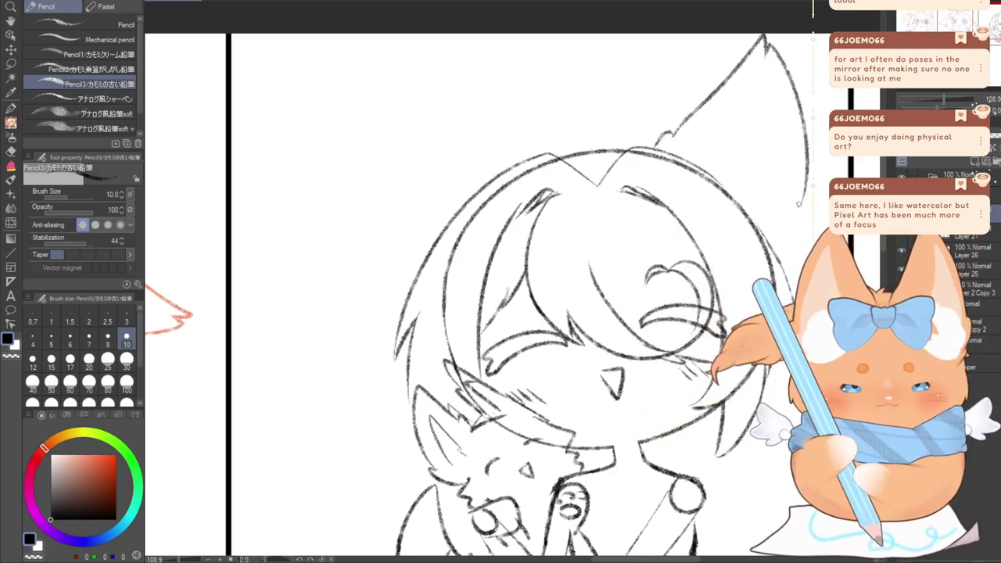
key(ctrl+z)
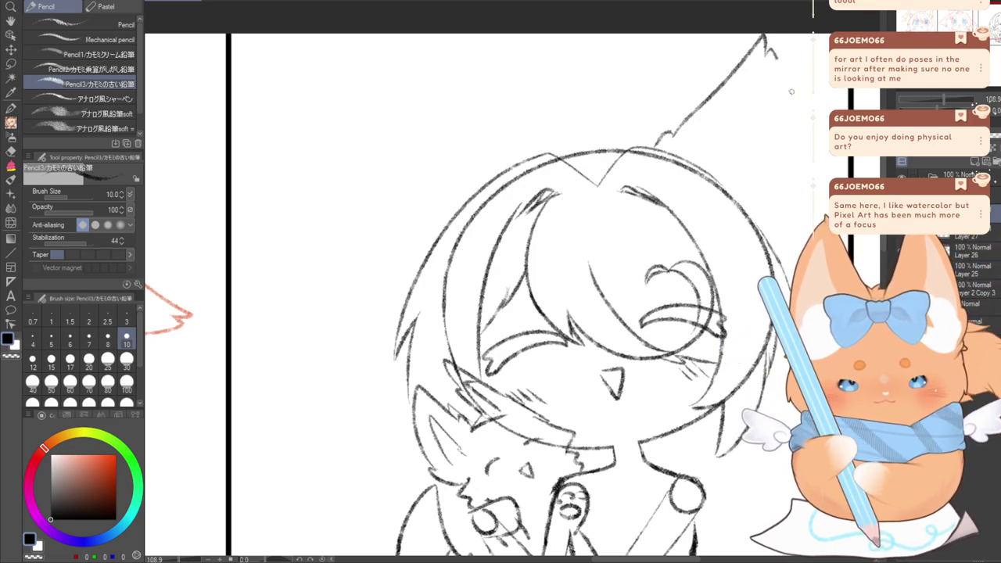
drag(778, 60, 774, 228)
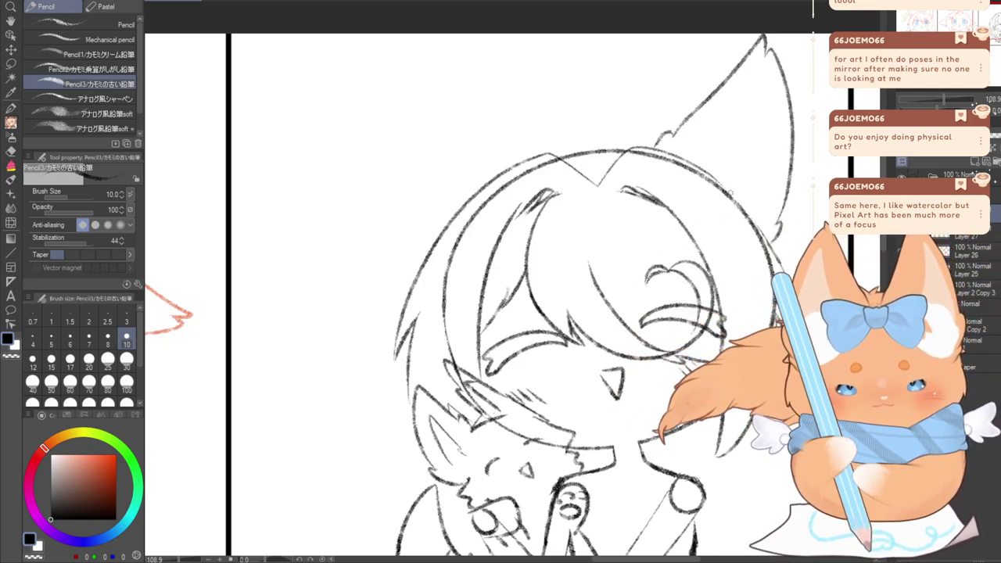
Sketch the right ear's curved inner edge from tip to base and a scalloped fluff tuft at its base
drag(732, 187, 760, 71)
key(ctrl+z)
drag(732, 186, 778, 99)
mouse_move(738, 180)
mouse_down()
mouse_move(744, 156)
mouse_move(762, 143)
mouse_move(763, 179)
mouse_move(774, 213)
mouse_up()
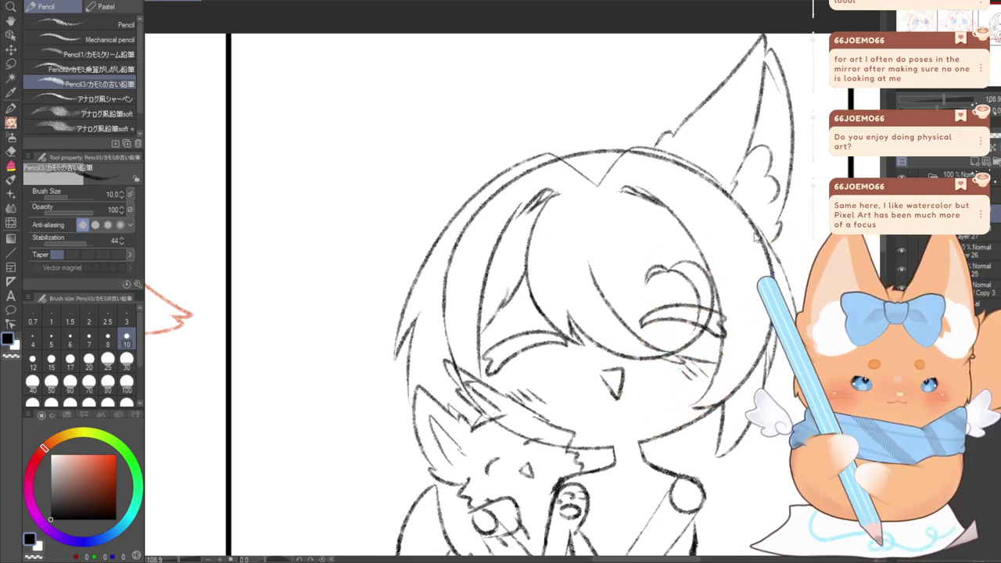
mouse_move(756, 168)
mouse_down()
mouse_move(741, 147)
mouse_move(756, 151)
mouse_move(774, 208)
mouse_up()
key(ctrl+z)
key(ctrl+z)
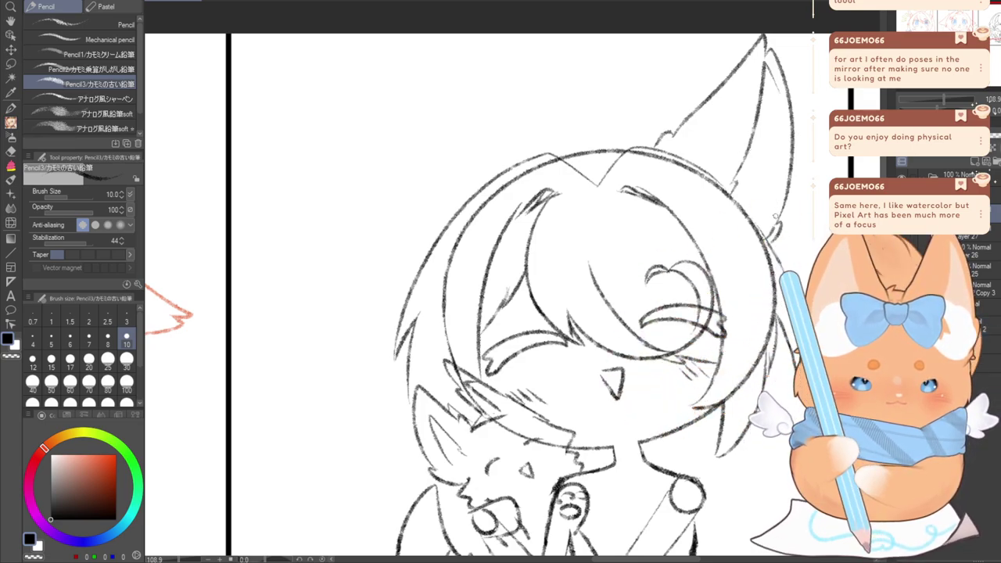
key(ctrl+z)
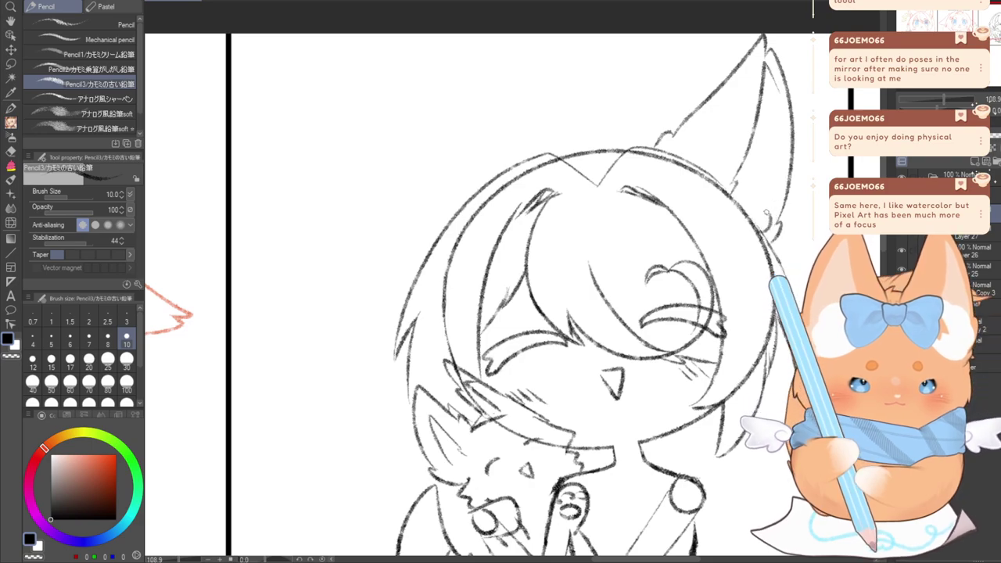
drag(766, 212, 745, 157)
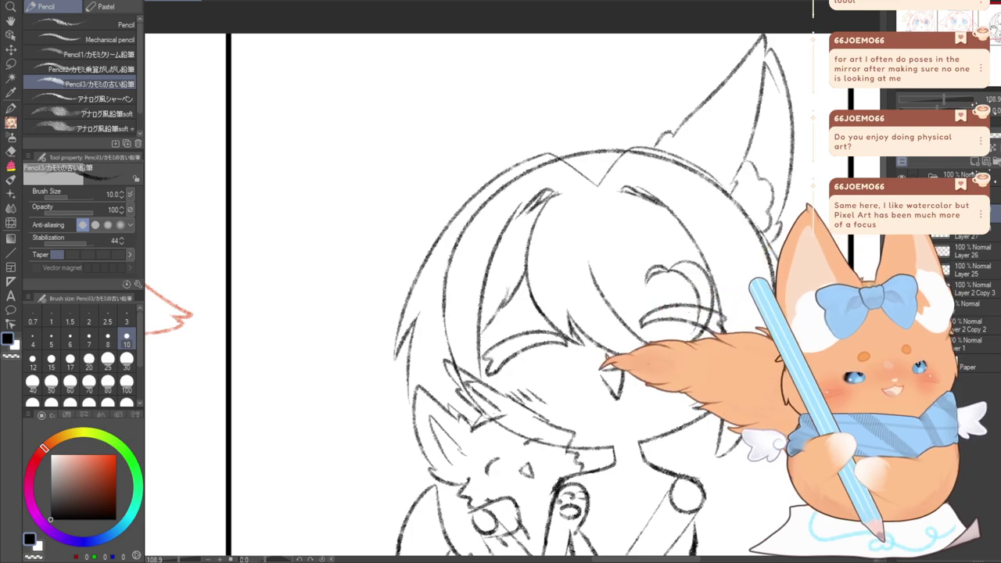
Sketch the outline of a matching pointed ear with a notched tip on the left side of the head
drag(501, 313, 552, 295)
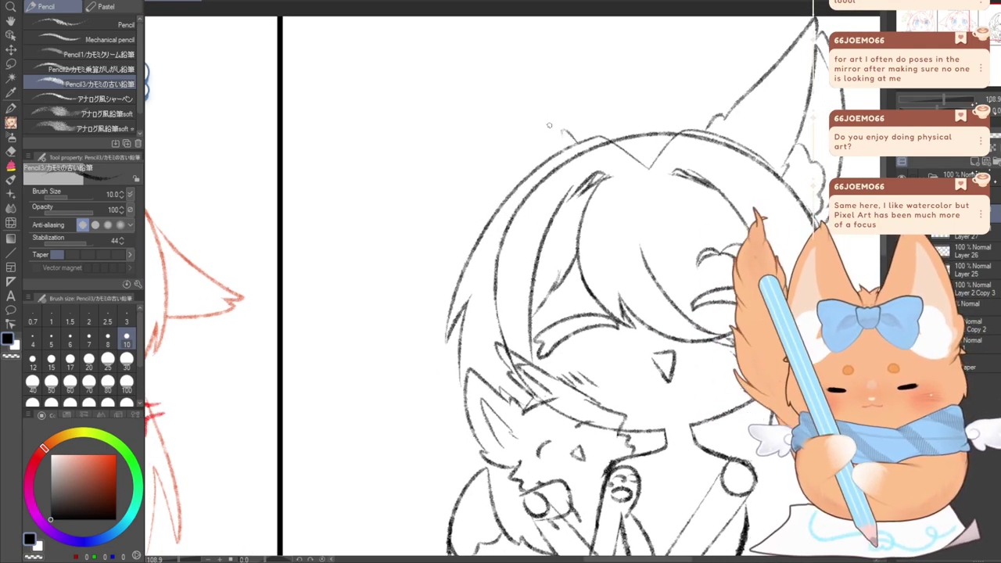
drag(564, 134, 463, 33)
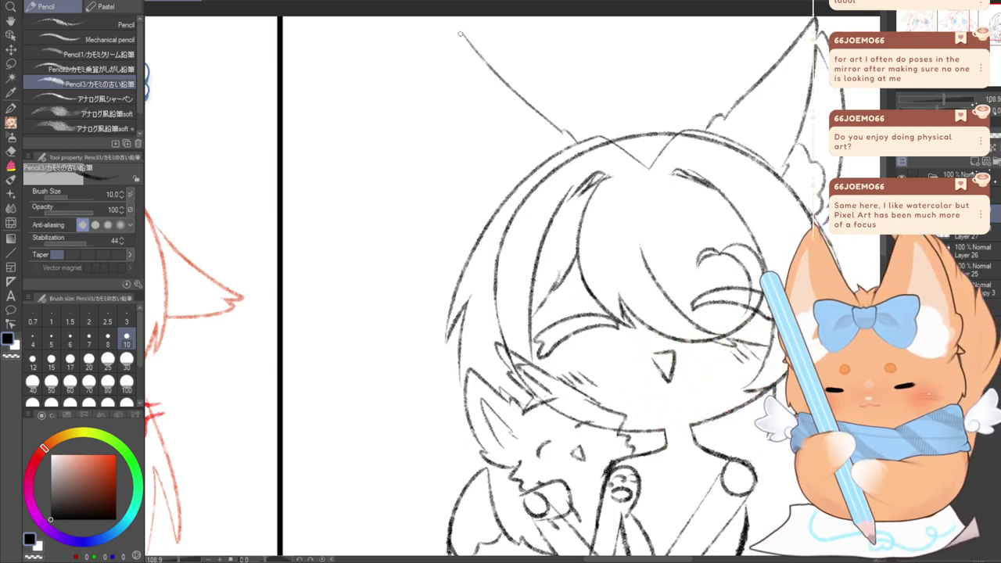
drag(434, 119, 447, 165)
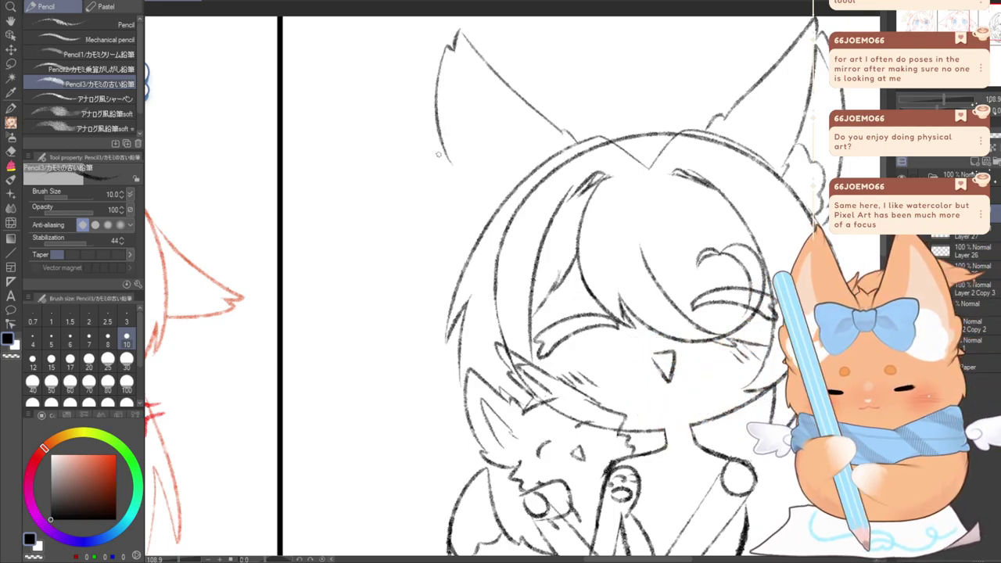
key(ctrl+z)
mouse_move(454, 49)
mouse_down()
mouse_move(444, 56)
mouse_move(461, 174)
mouse_up()
key(ctrl+z)
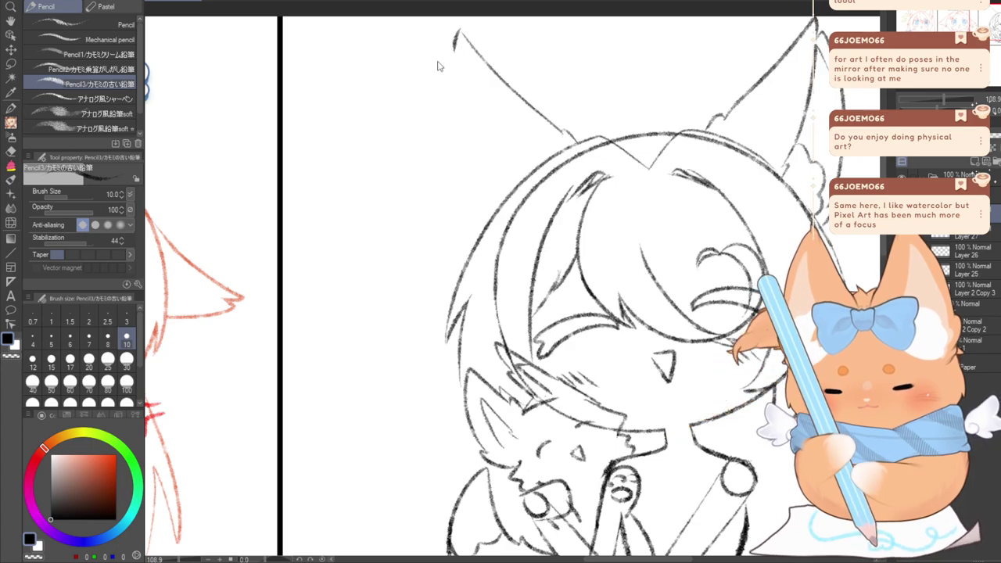
mouse_move(450, 45)
mouse_down()
mouse_move(435, 85)
mouse_move(464, 203)
mouse_up()
key(ctrl+z)
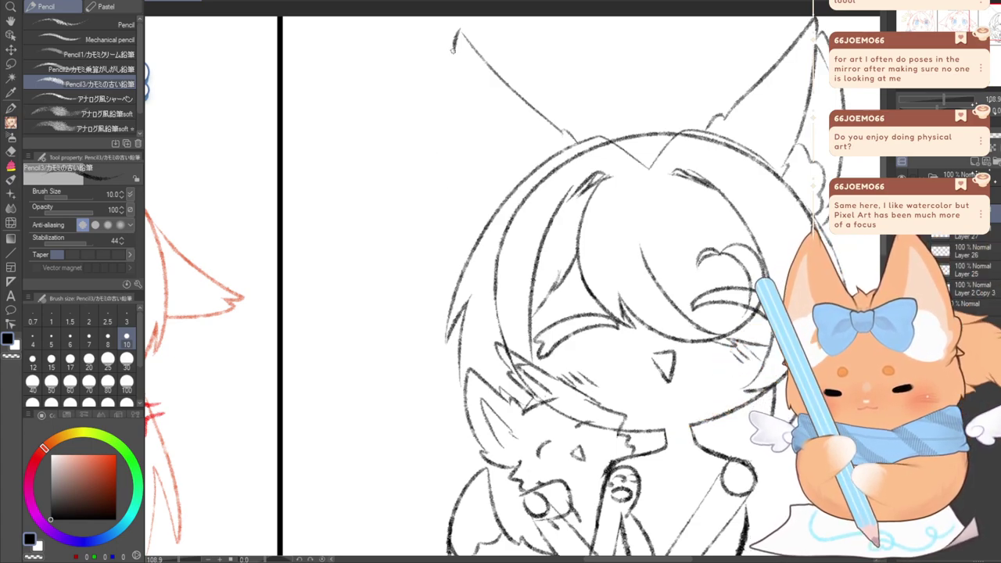
mouse_move(453, 43)
mouse_down()
mouse_move(441, 65)
mouse_move(459, 211)
mouse_move(448, 200)
mouse_move(471, 245)
mouse_up()
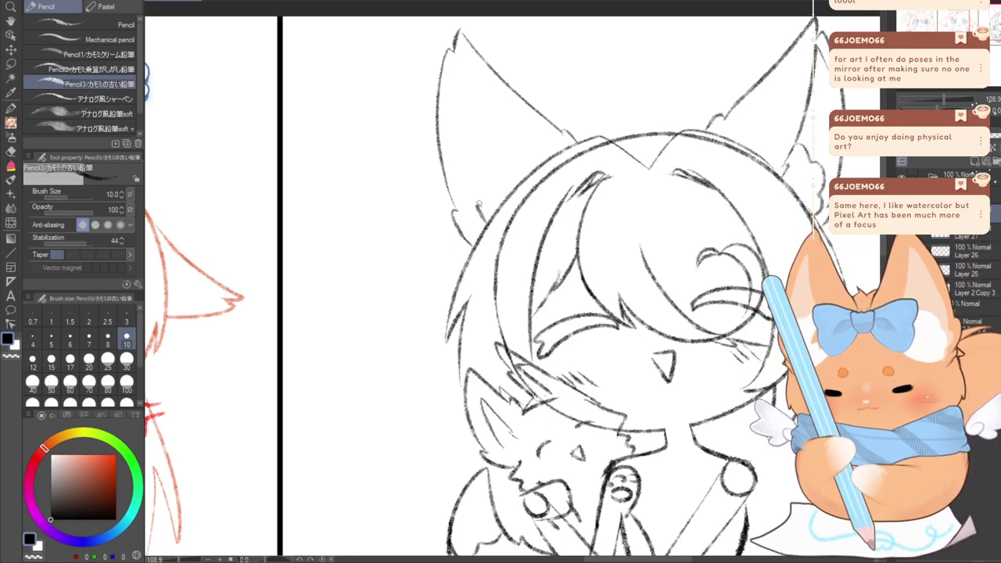
Sketch the small curved fur tuft at the outer base of the left ear
drag(479, 203, 459, 92)
key(ctrl+z)
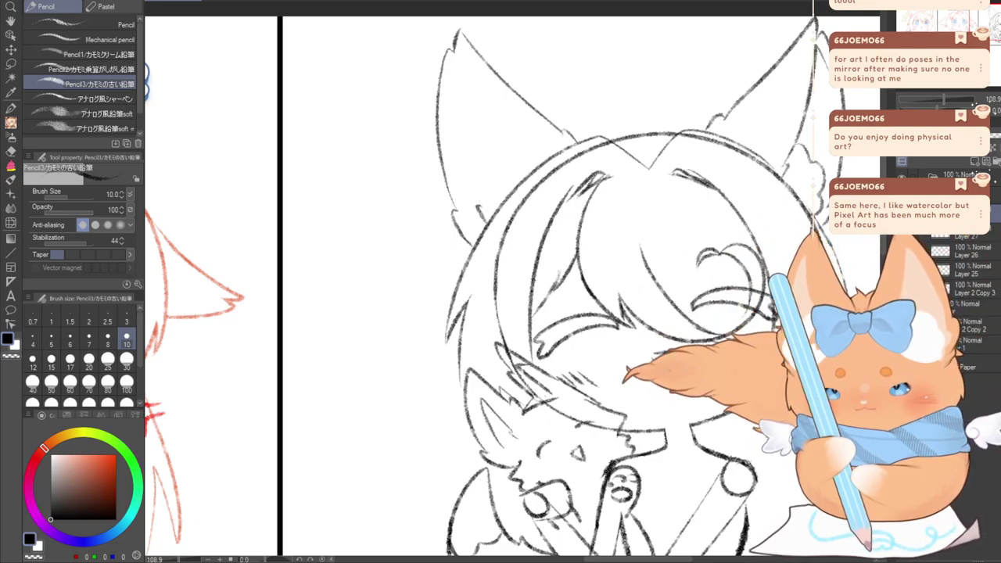
key(ctrl+z)
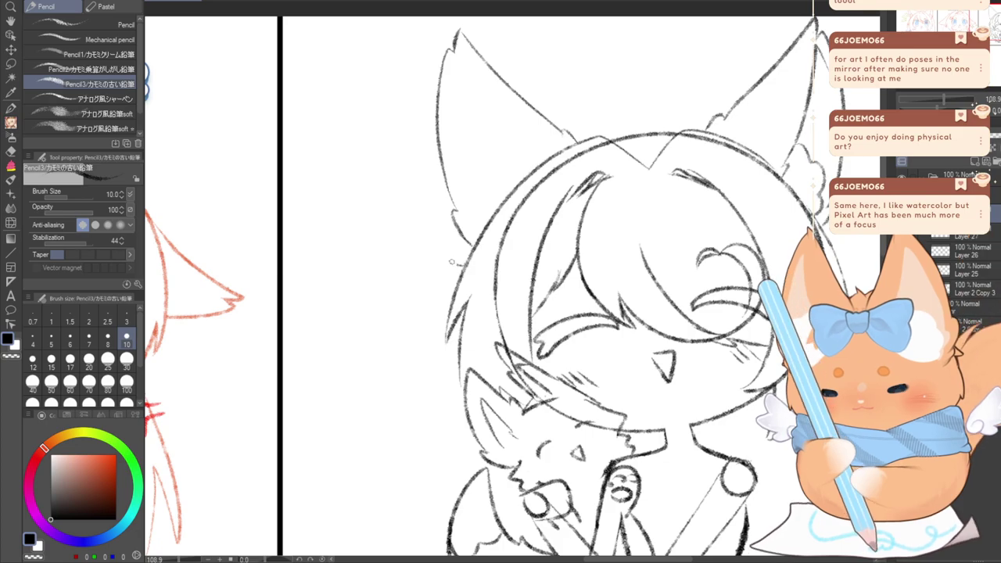
key(ctrl+z)
drag(470, 255, 455, 235)
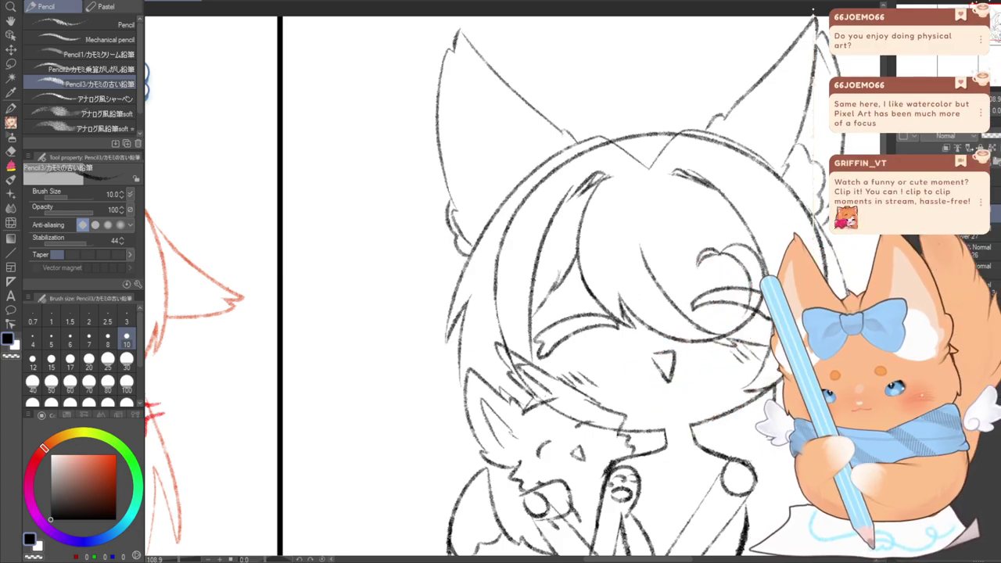
mouse_move(594, 274)
mouse_down()
mouse_move(490, 237)
mouse_move(474, 308)
mouse_up()
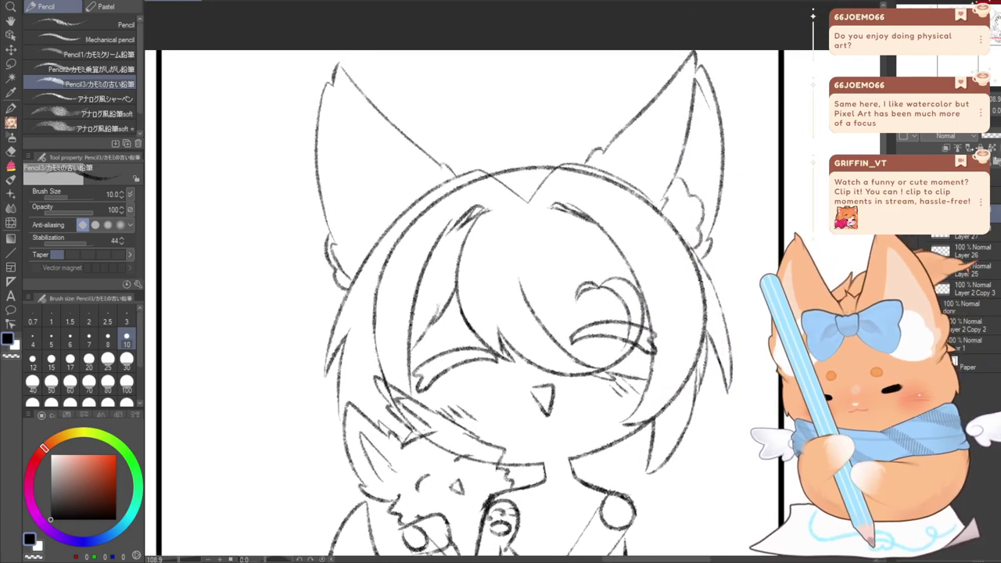
Sketch the left ear's curved inner edge from tip to base and a scalloped fluff tuft at its base
key(ctrl+z)
mouse_move(384, 233)
mouse_down()
mouse_move(367, 213)
mouse_move(334, 101)
mouse_up()
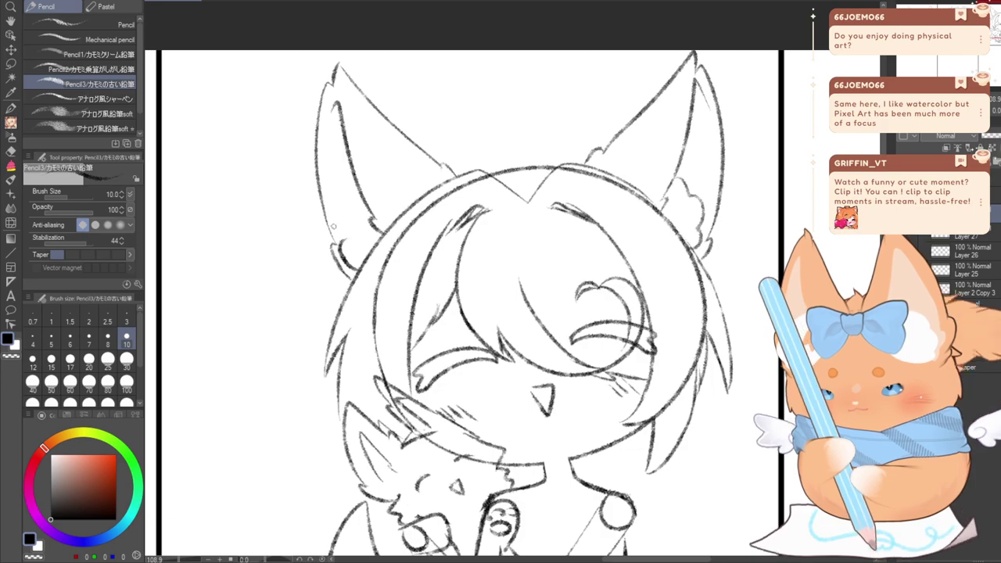
drag(349, 239, 347, 168)
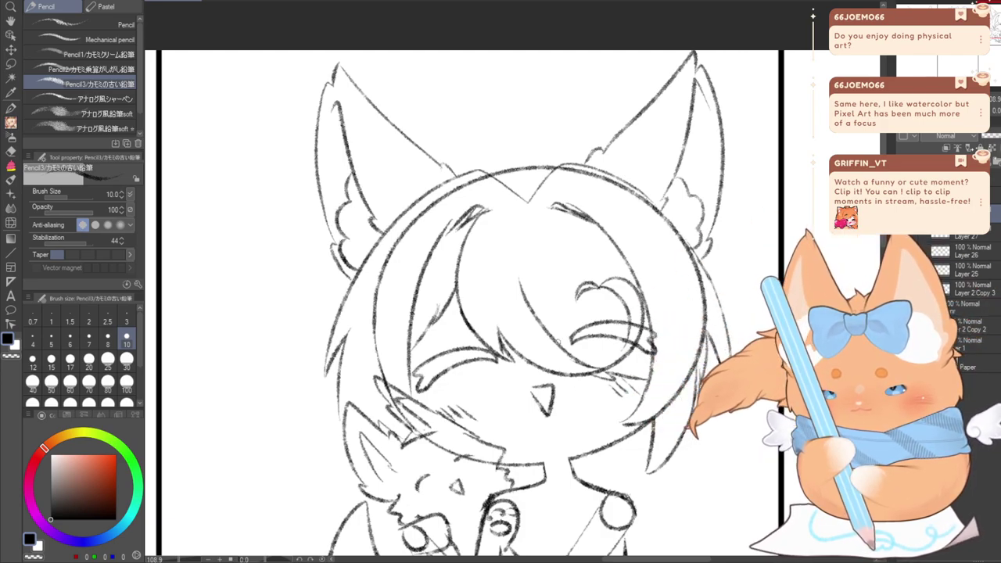
key(ctrl+z)
drag(350, 270, 353, 221)
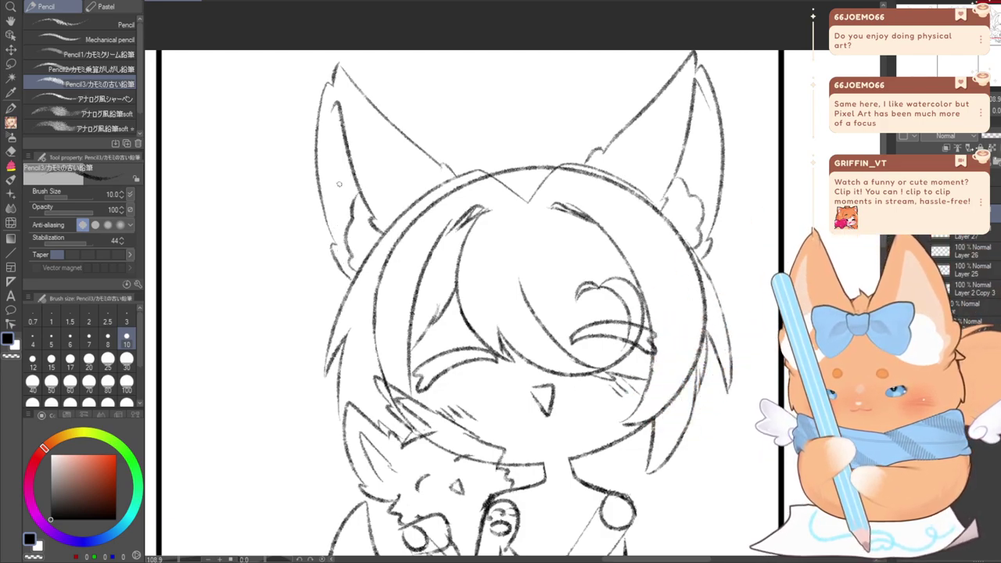
key(ctrl+z)
mouse_move(353, 272)
mouse_down()
mouse_move(357, 201)
mouse_move(446, 123)
mouse_up()
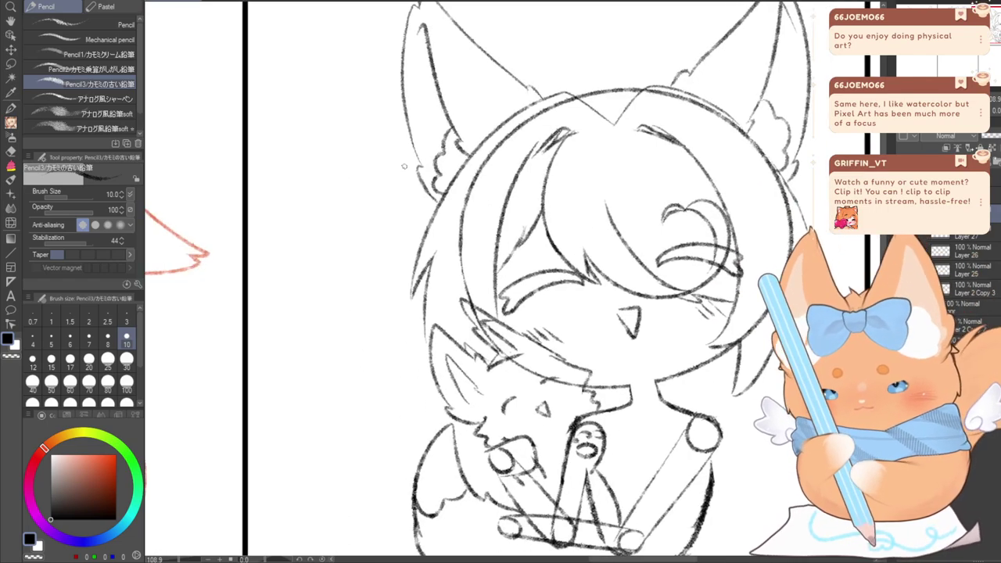
key(ctrl+z)
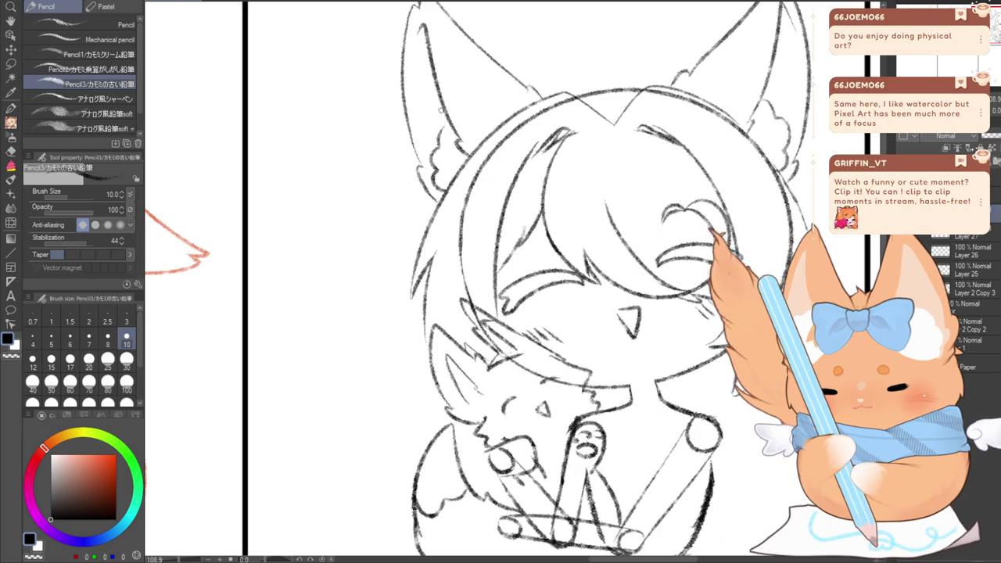
mouse_move(547, 313)
mouse_down()
mouse_move(467, 199)
mouse_move(530, 284)
mouse_move(590, 295)
mouse_move(589, 316)
mouse_move(600, 276)
mouse_move(589, 288)
mouse_move(572, 245)
mouse_up()
Add a new layer above the ear sketch and shift the whole character sketch left to centre it in its panel
drag(990, 36, 995, 35)
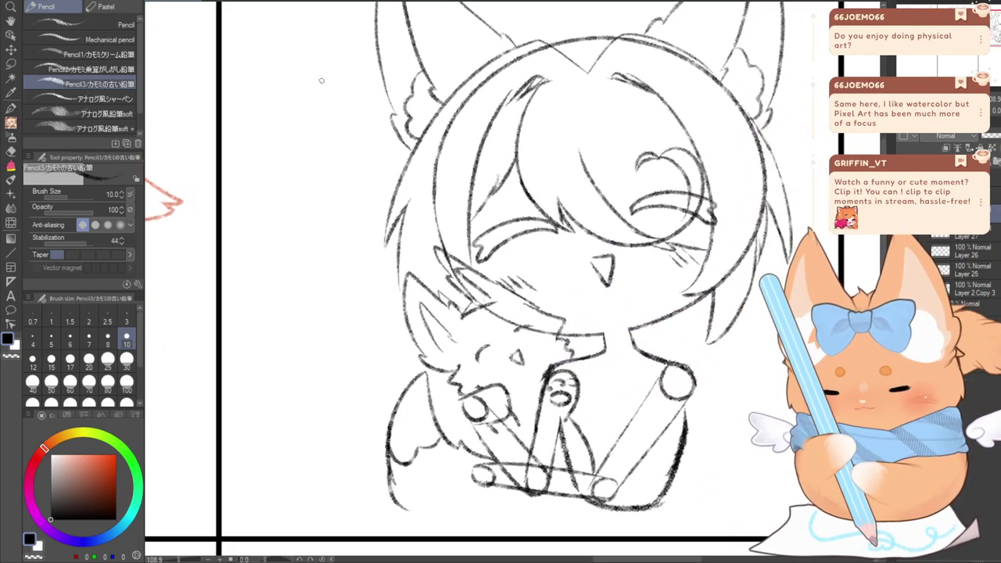
key(ctrl+shift+n)
drag(994, 35, 994, 32)
click(978, 178)
key(ctrl+t)
drag(471, 409, 428, 416)
click(498, 547)
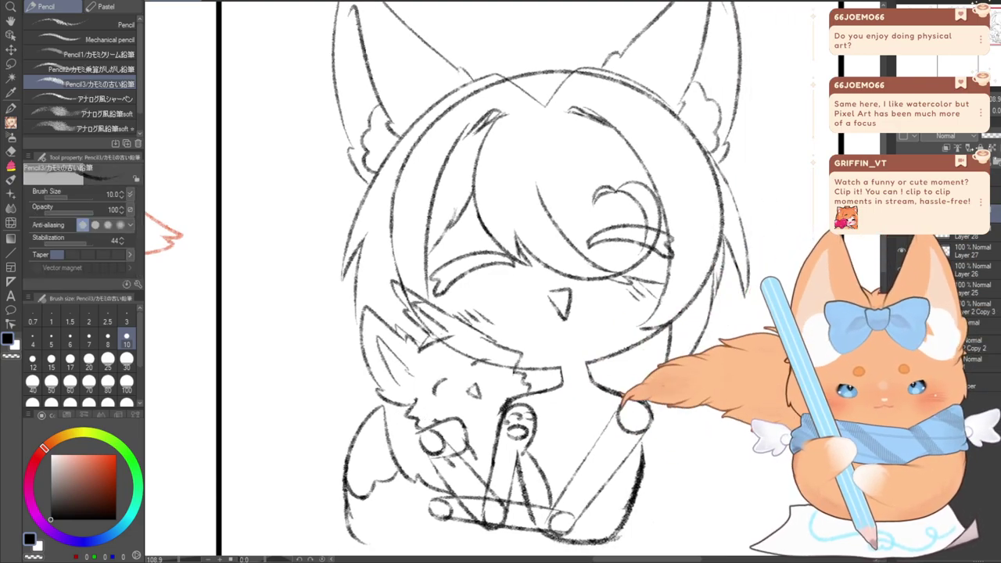
Sketch a long, wavy lock of hair with pointed ends falling from behind the right ear to the panel's lower edge
drag(498, 75, 552, 69)
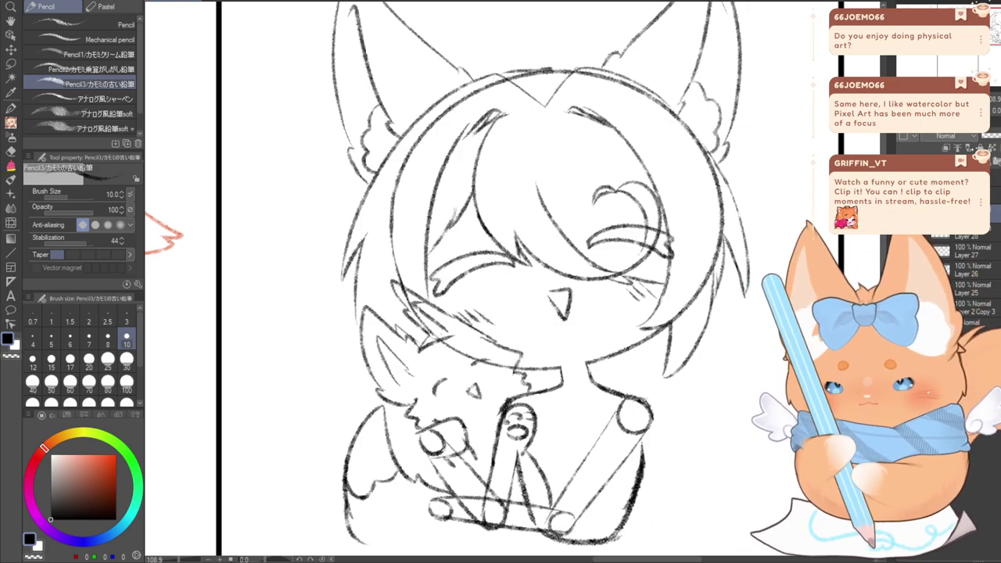
key(ctrl+z)
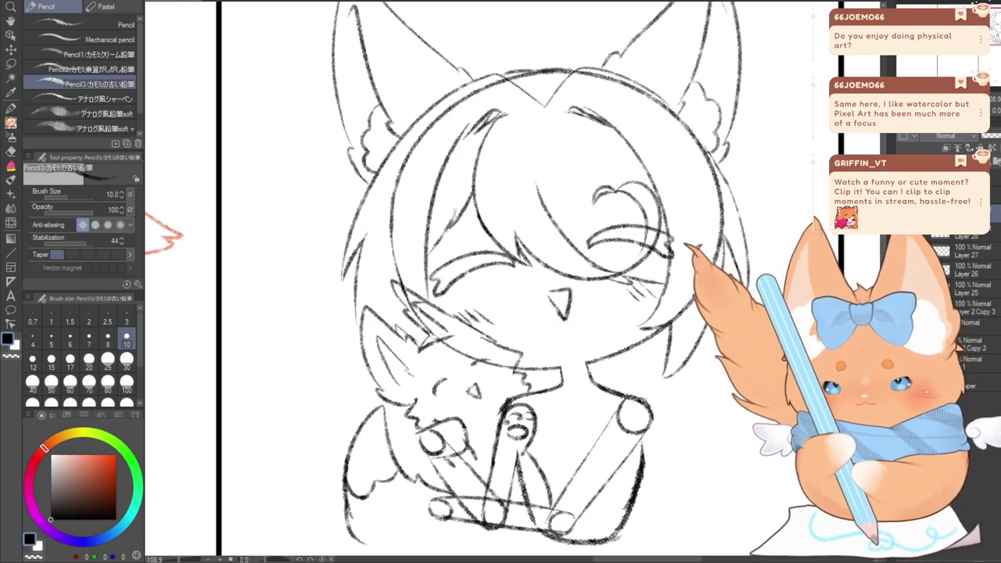
drag(994, 32, 997, 36)
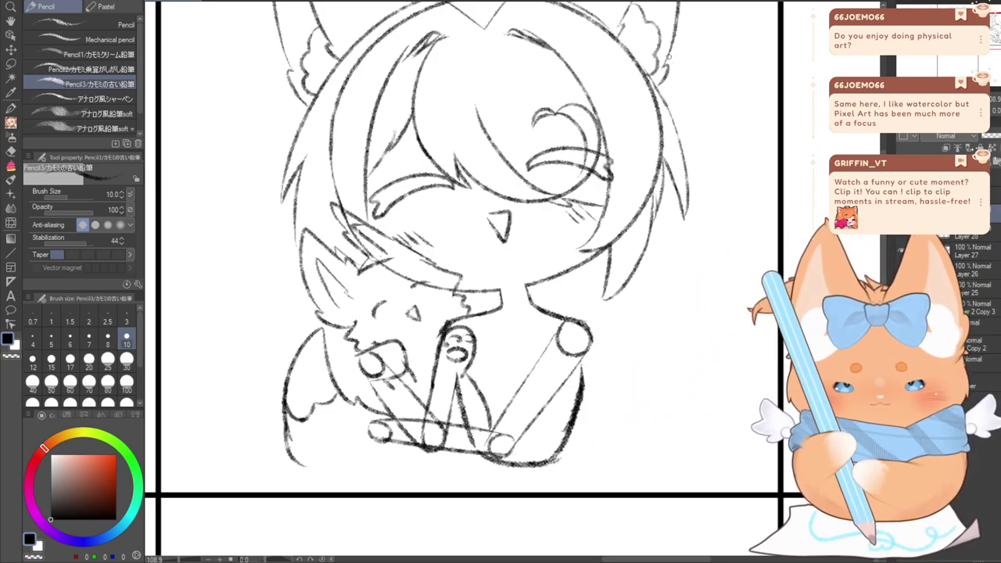
drag(668, 47, 713, 191)
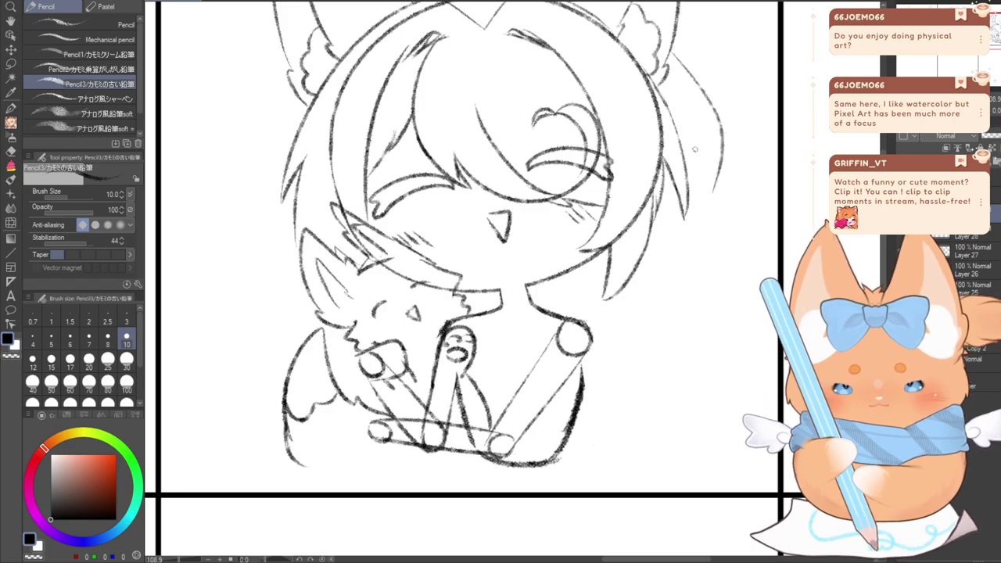
drag(698, 102, 708, 156)
mouse_move(689, 82)
mouse_down()
mouse_move(713, 134)
mouse_move(730, 426)
mouse_up()
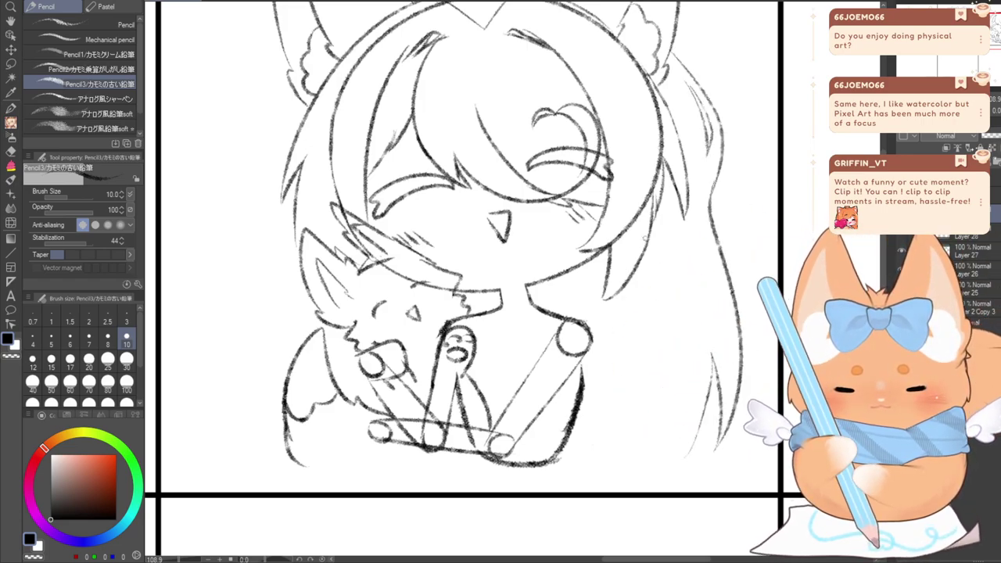
mouse_move(651, 205)
mouse_down()
mouse_move(640, 332)
mouse_move(663, 422)
mouse_up()
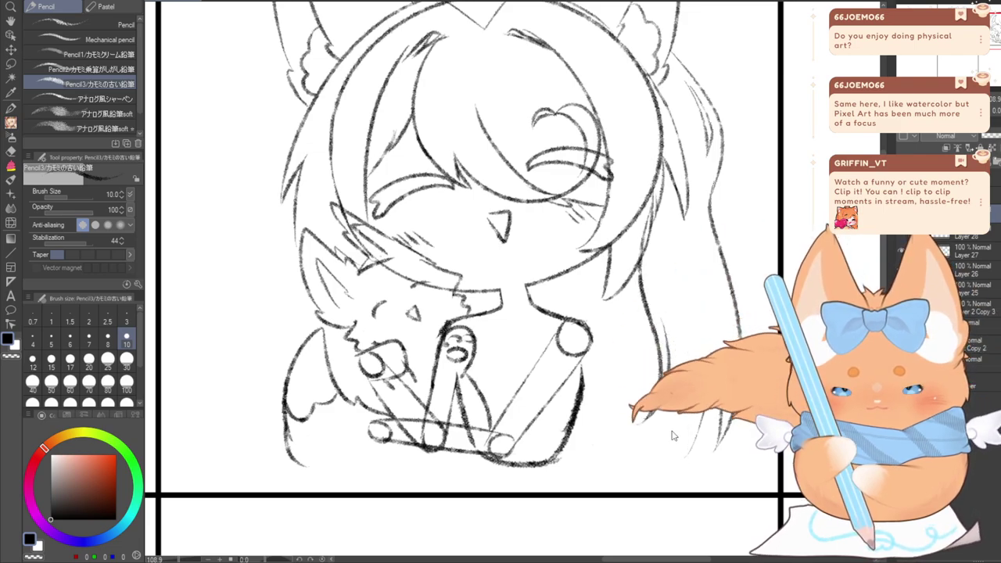
mouse_move(686, 455)
mouse_down()
mouse_move(642, 298)
mouse_move(668, 386)
mouse_move(668, 305)
mouse_move(680, 455)
mouse_up()
key(ctrl+z)
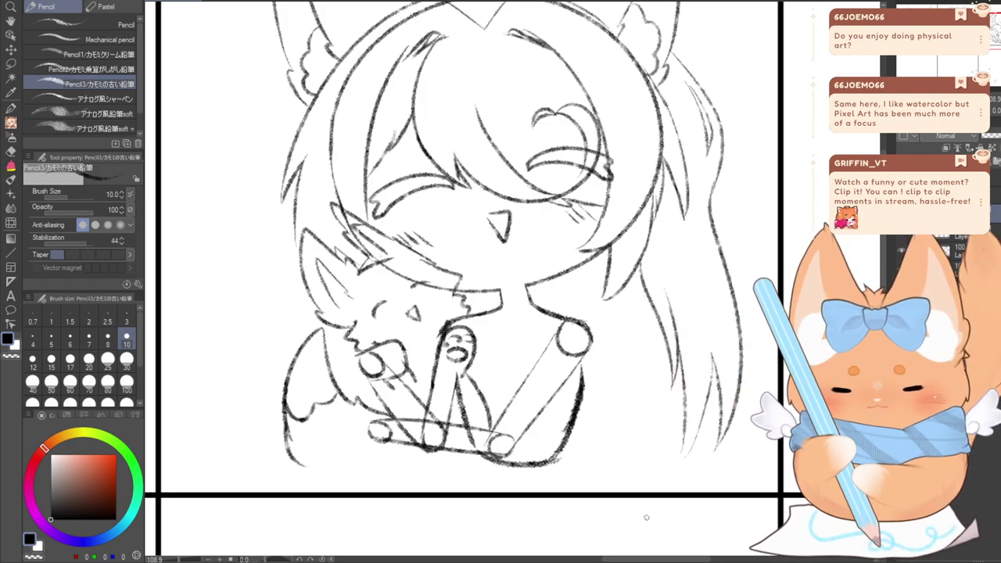
drag(485, 266, 605, 334)
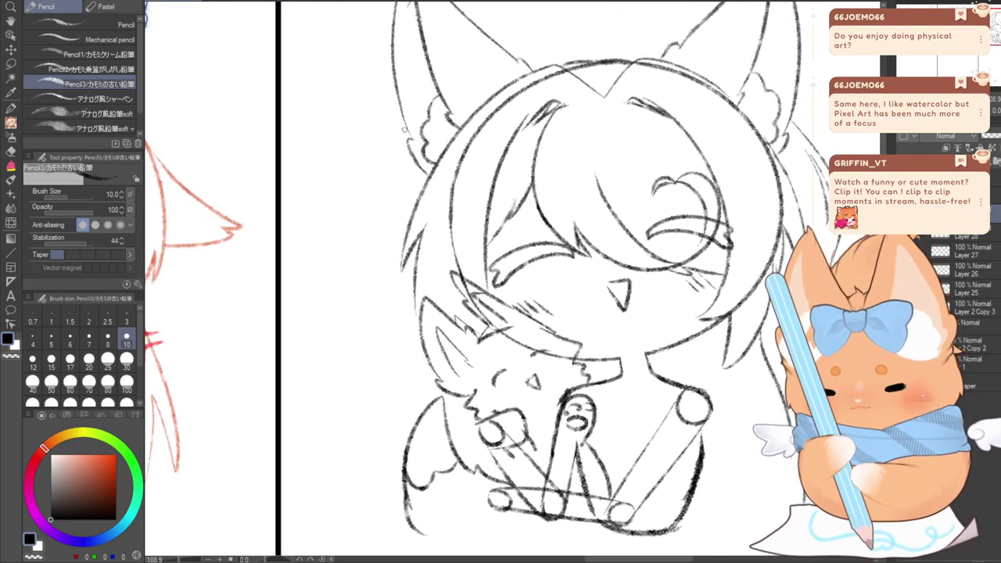
drag(399, 135, 353, 258)
key(ctrl+z)
mouse_move(402, 137)
mouse_down()
mouse_move(368, 251)
mouse_move(365, 305)
mouse_up()
drag(383, 211, 371, 258)
key(ctrl+z)
key(ctrl+z)
key(ctrl+z)
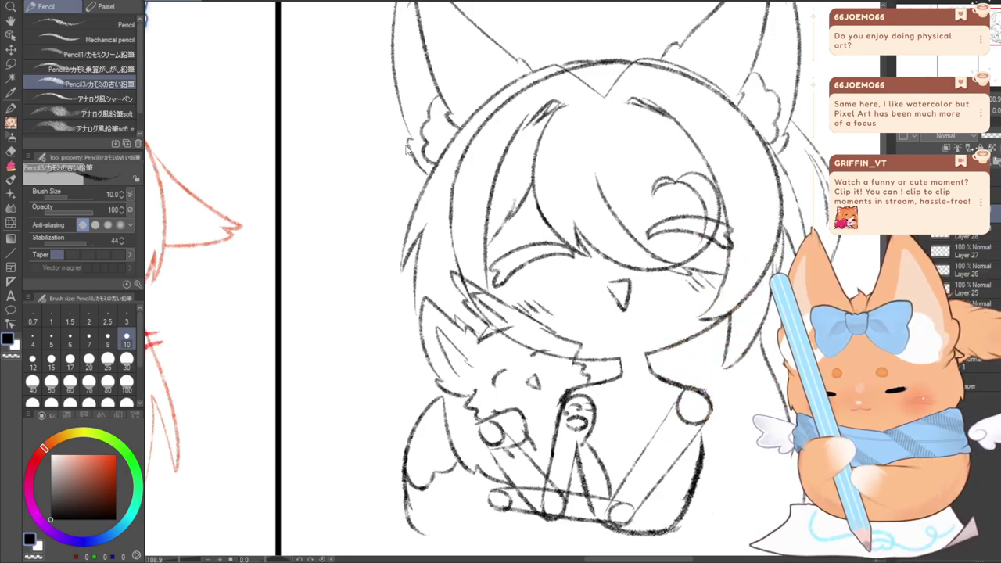
Sketch a matching long lock of hair with pointed ends falling from the left ear beside the small animal
drag(376, 216, 373, 367)
drag(388, 203, 380, 281)
drag(377, 316, 362, 471)
mouse_move(399, 355)
mouse_down()
mouse_move(368, 442)
mouse_move(390, 464)
mouse_up()
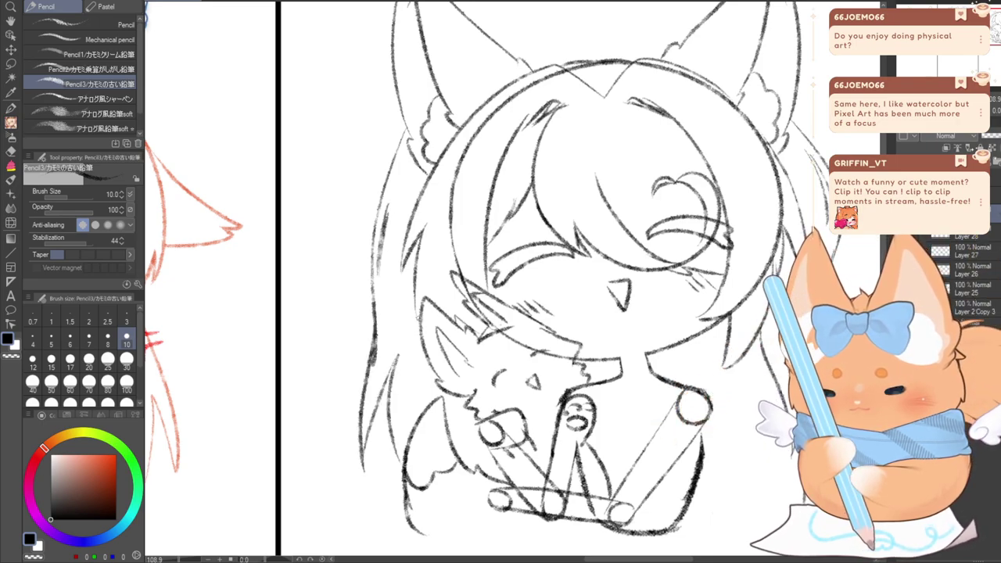
drag(423, 416, 436, 378)
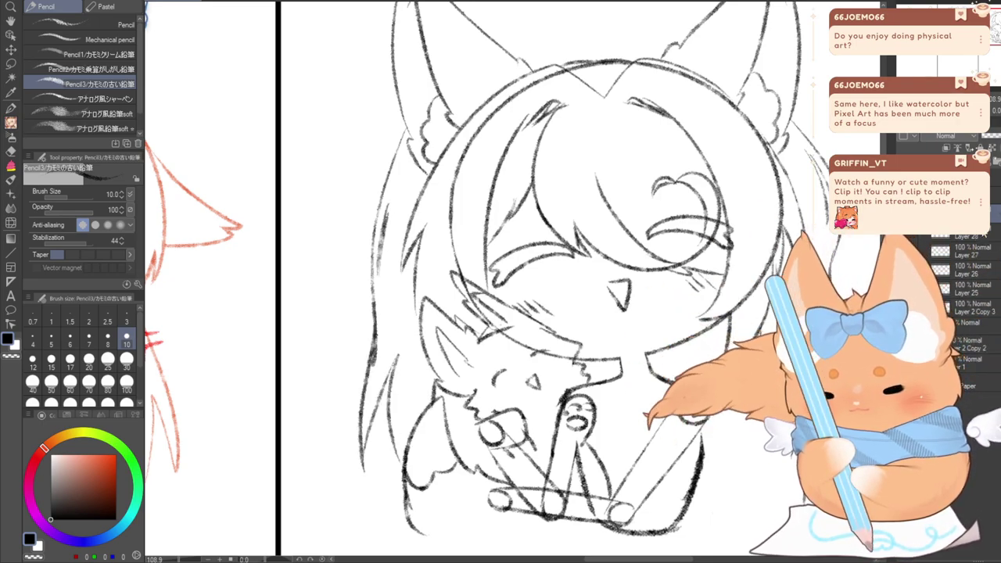
Remove the long side hair from view and add a new layer above it for another hairstyle
mouse_move(983, 36)
mouse_down()
mouse_move(996, 31)
mouse_move(983, 45)
mouse_up()
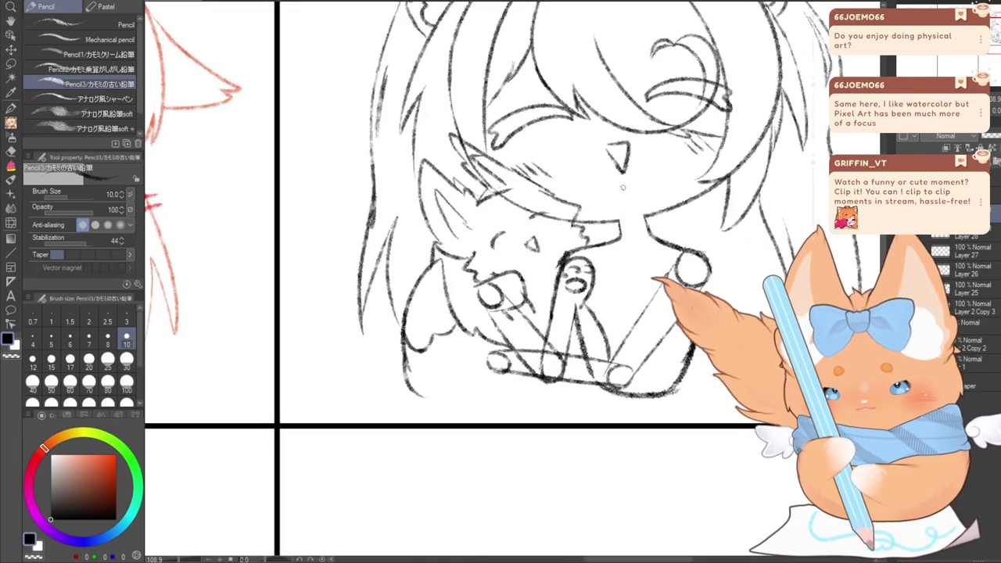
drag(623, 187, 554, 298)
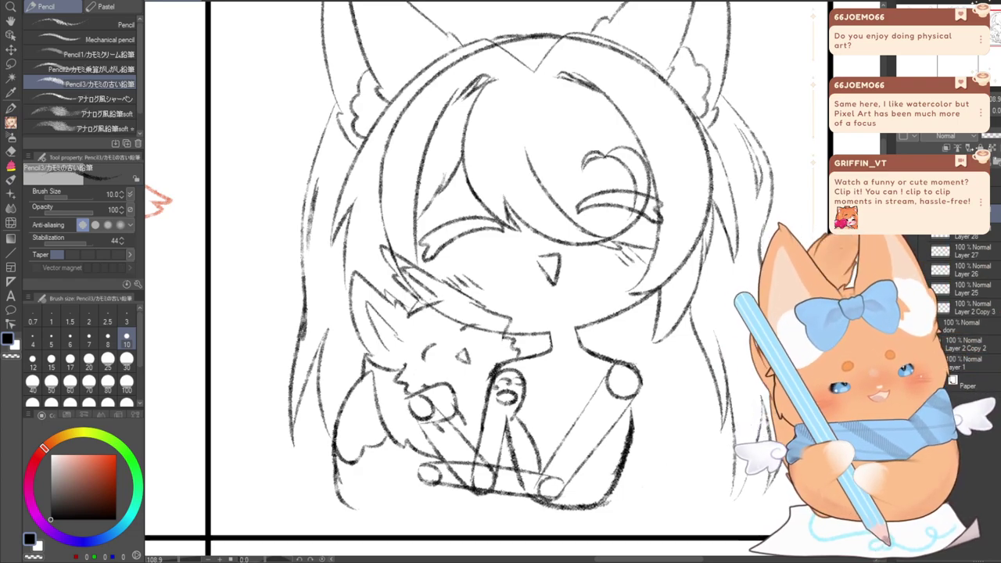
scroll(440, 365, down, 5)
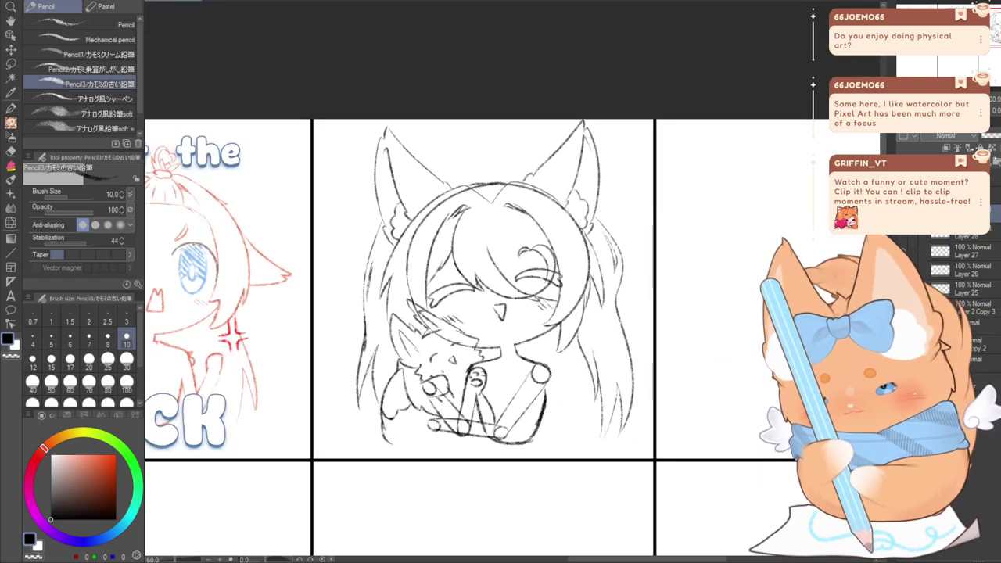
mouse_move(663, 370)
mouse_down()
mouse_move(733, 357)
mouse_move(738, 337)
mouse_up()
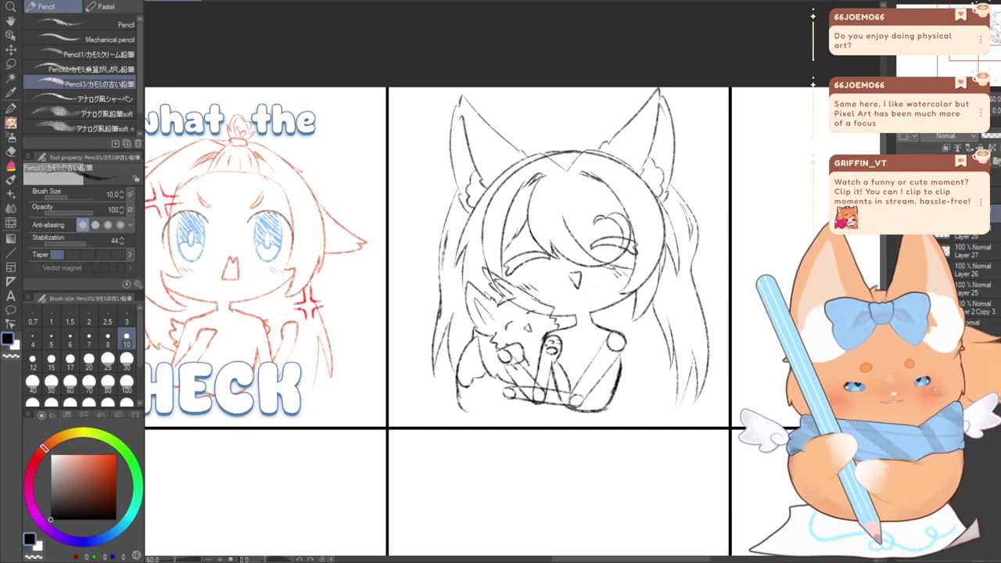
mouse_move(547, 313)
mouse_down()
mouse_move(567, 308)
mouse_move(543, 308)
mouse_up()
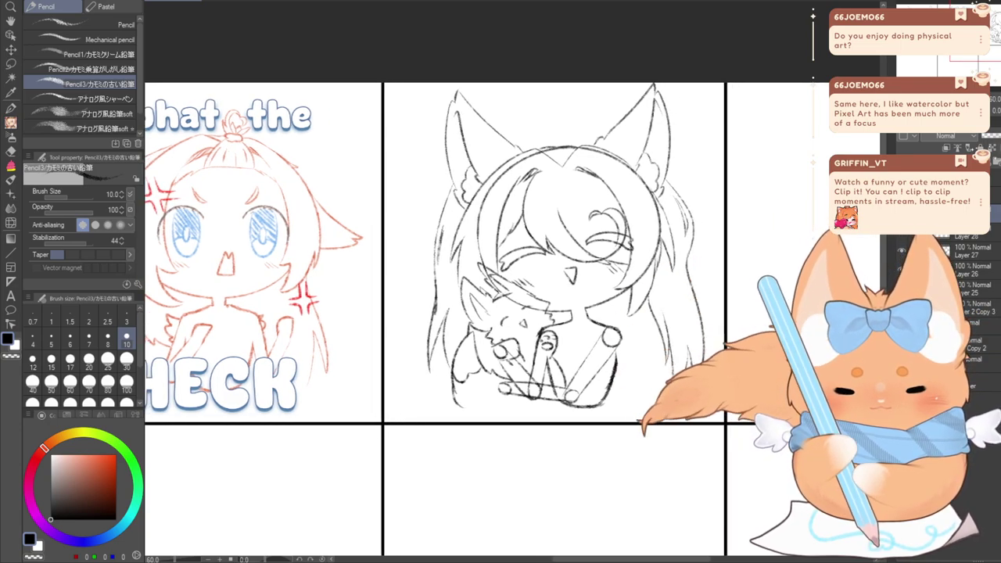
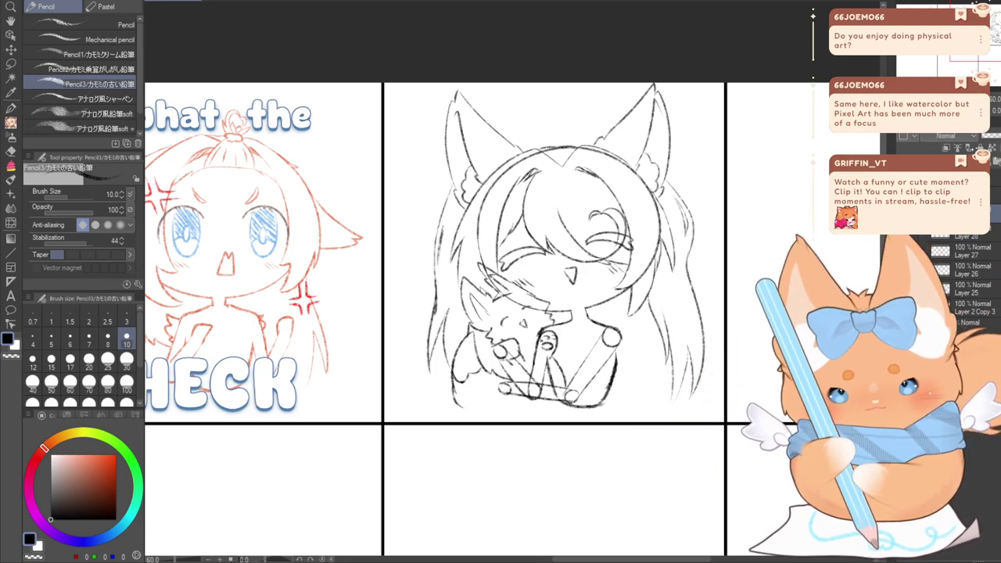
key(Delete)
scroll(510, 149, up, 9)
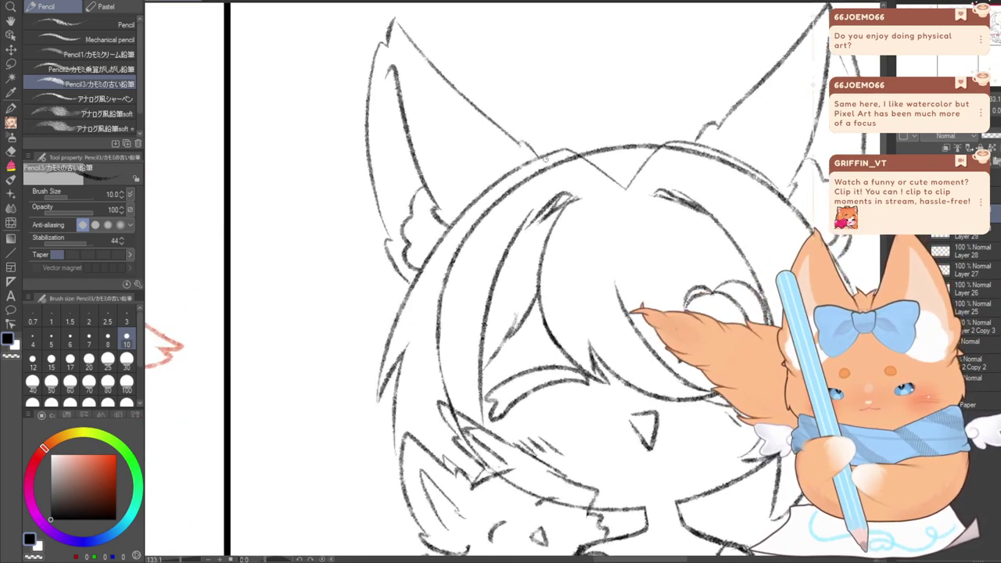
Sketch short, spiky back hair behind both sides of the head and beneath the jaw around the neck
drag(575, 150, 626, 138)
key(ctrl+z)
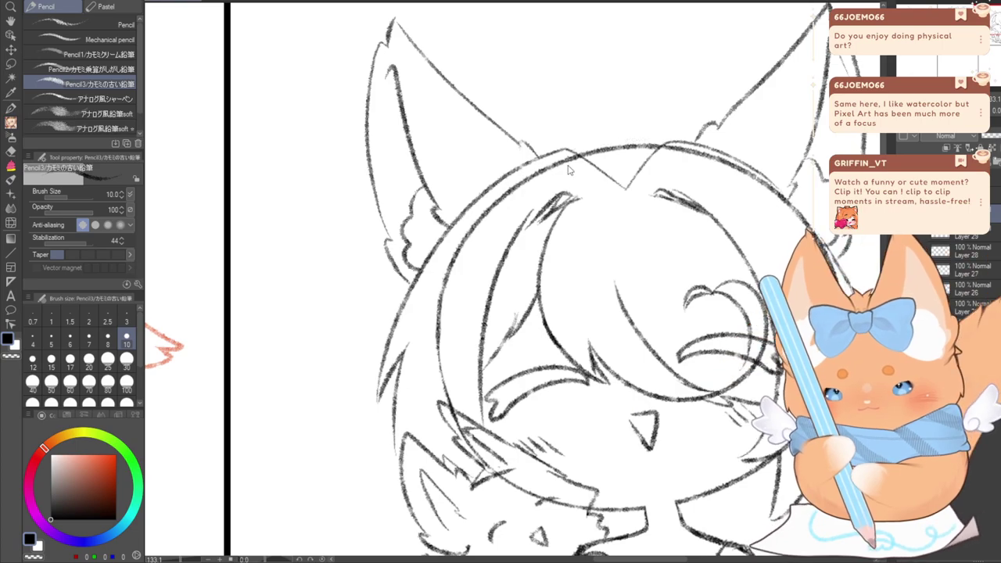
scroll(513, 282, down, 4)
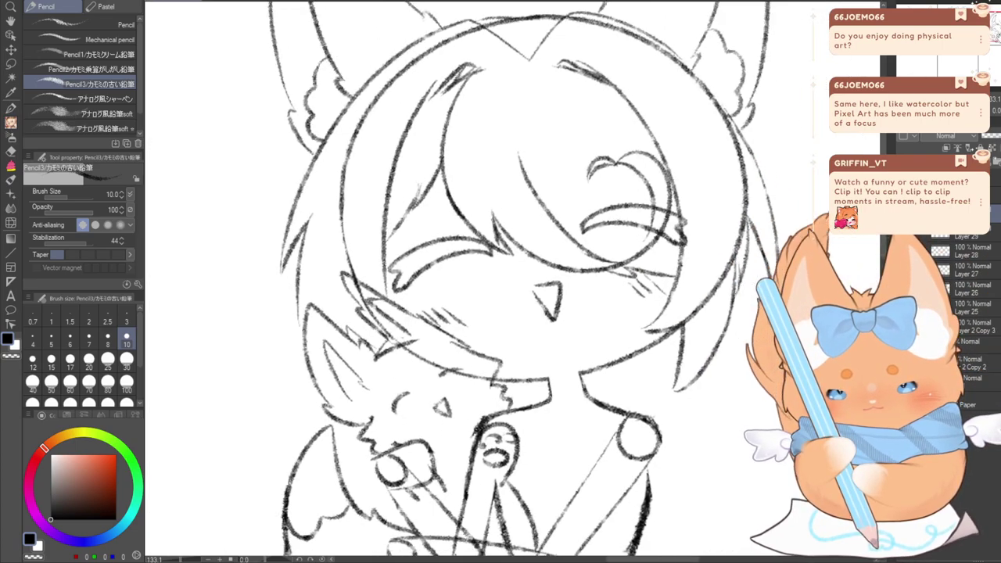
drag(714, 244, 675, 155)
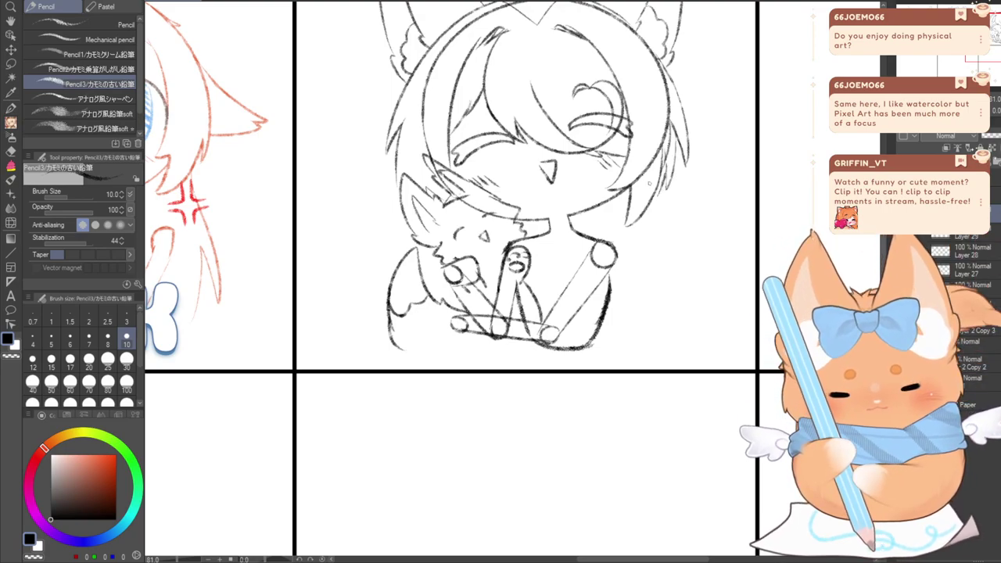
mouse_move(610, 205)
mouse_down()
mouse_move(579, 231)
mouse_move(573, 218)
mouse_up()
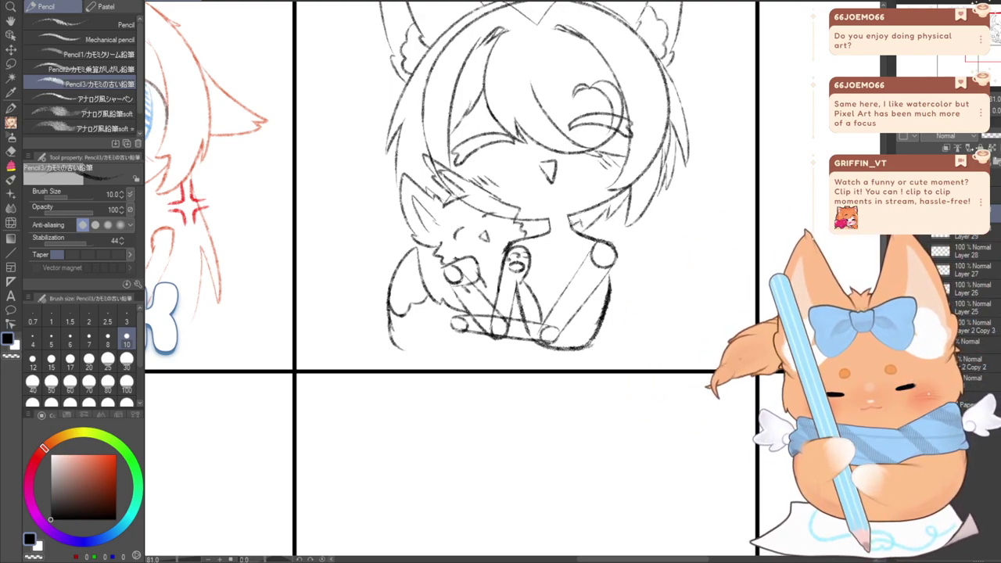
key(ctrl+z)
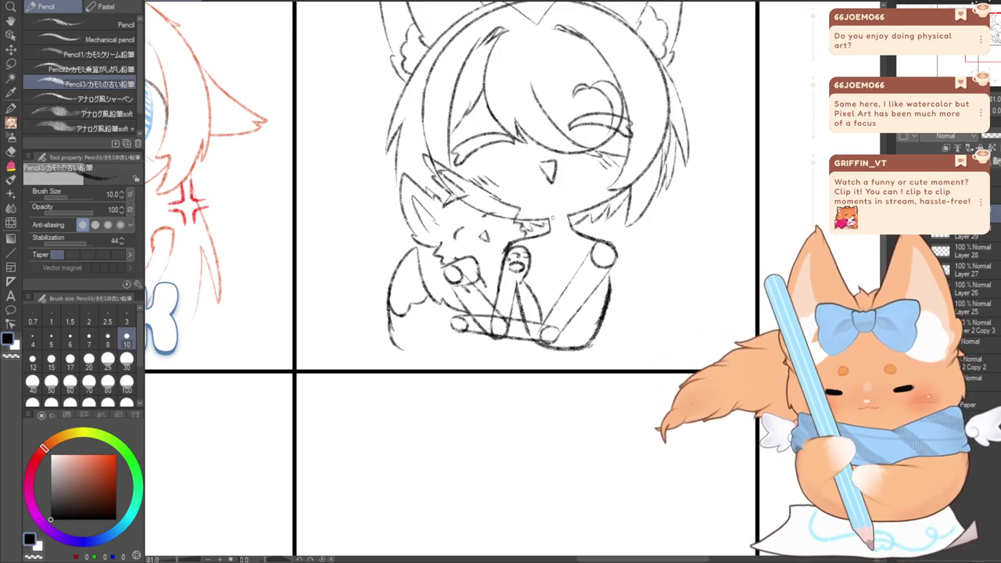
drag(988, 55, 990, 47)
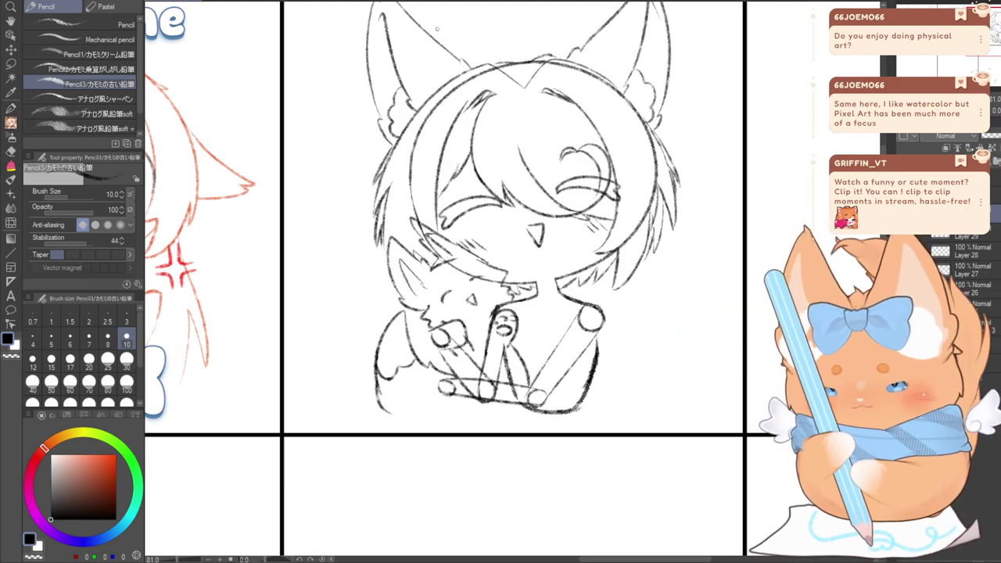
Try sketching short, spiky side ponytails sticking out beneath the ears on both sides of the head
scroll(695, 299, down, 3)
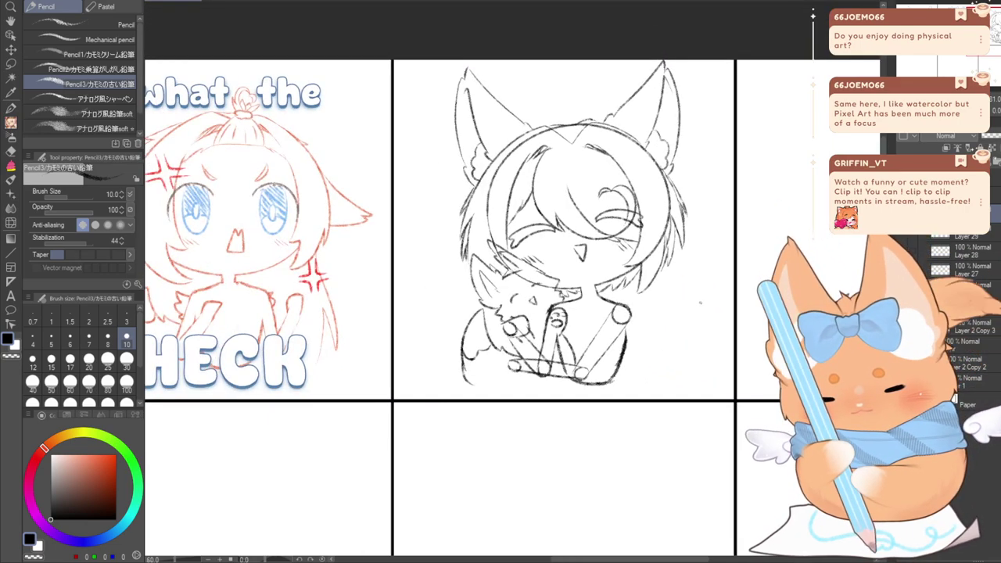
scroll(674, 235, up, 5)
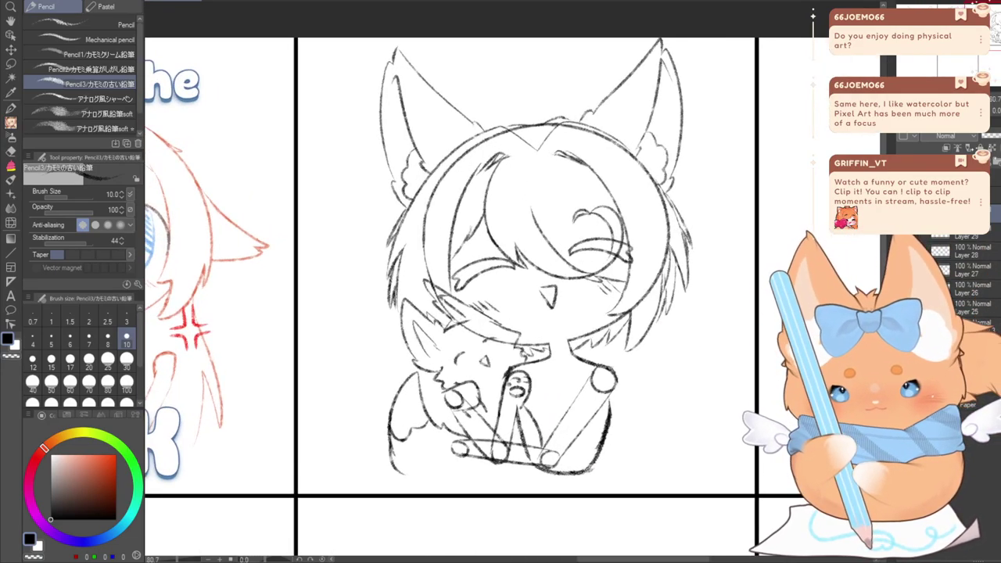
drag(500, 297, 640, 246)
drag(541, 154, 482, 208)
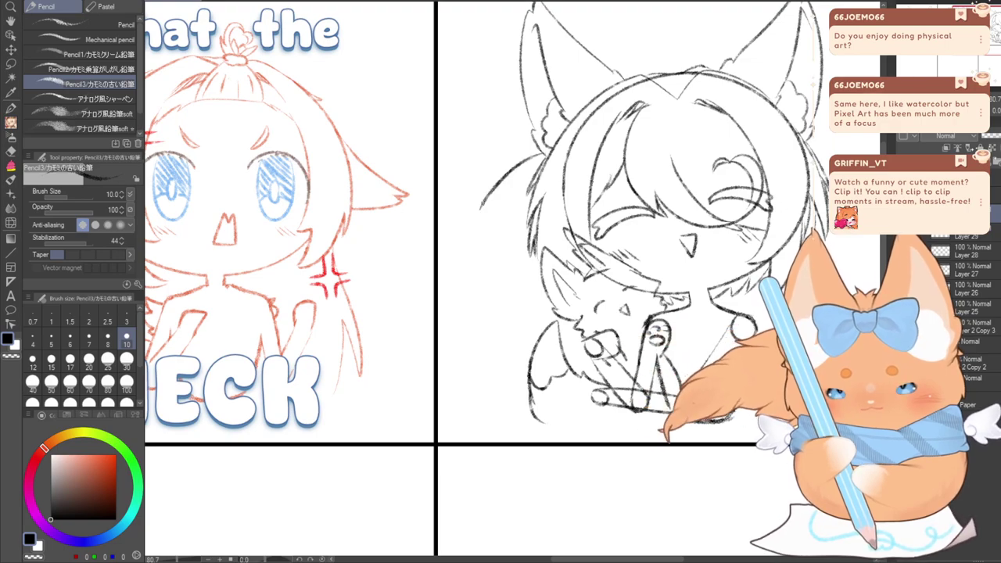
key(ctrl+z)
mouse_move(539, 154)
mouse_down()
mouse_move(499, 191)
mouse_move(506, 213)
mouse_up()
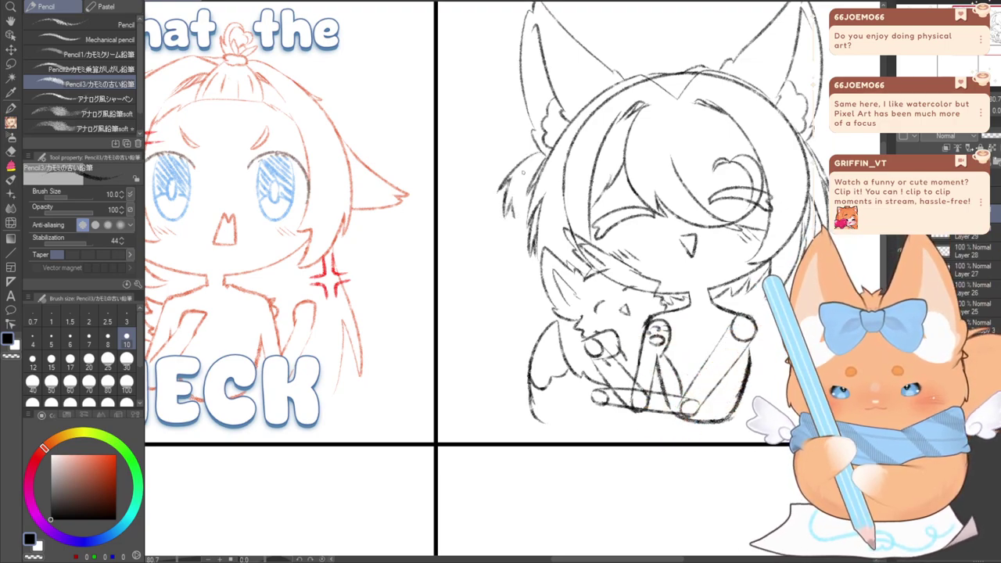
drag(542, 158, 515, 216)
key(ctrl+z)
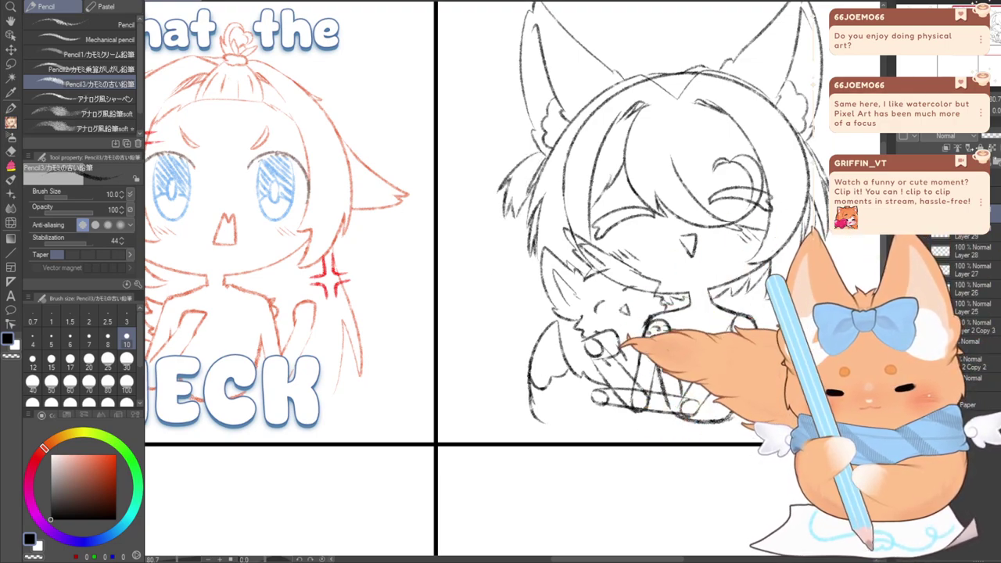
key(ctrl+z)
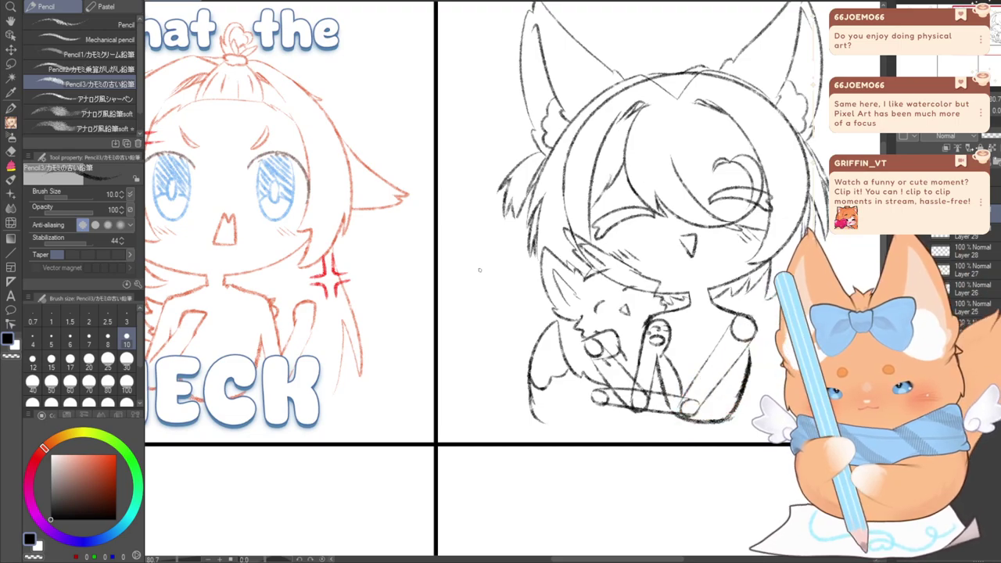
drag(626, 258, 512, 232)
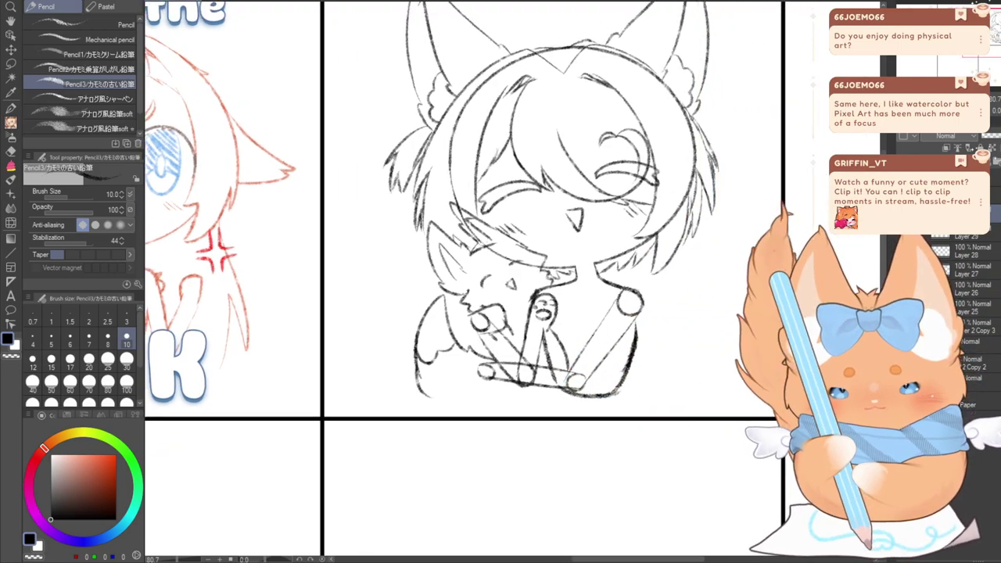
mouse_move(693, 118)
mouse_down()
mouse_move(733, 172)
mouse_move(763, 147)
mouse_move(756, 184)
mouse_up()
mouse_move(756, 185)
mouse_down()
mouse_move(733, 146)
mouse_move(740, 194)
mouse_up()
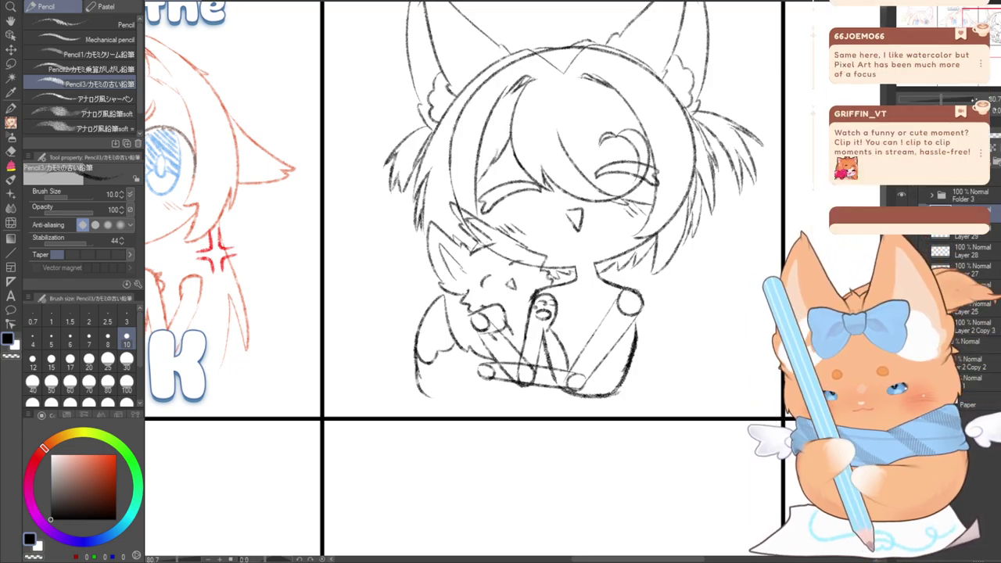
Undo the side ponytail strokes on both sides of the head
key(ctrl+z)
key(ctrl+z)
key(ctrl+z)
key(ctrl+z)
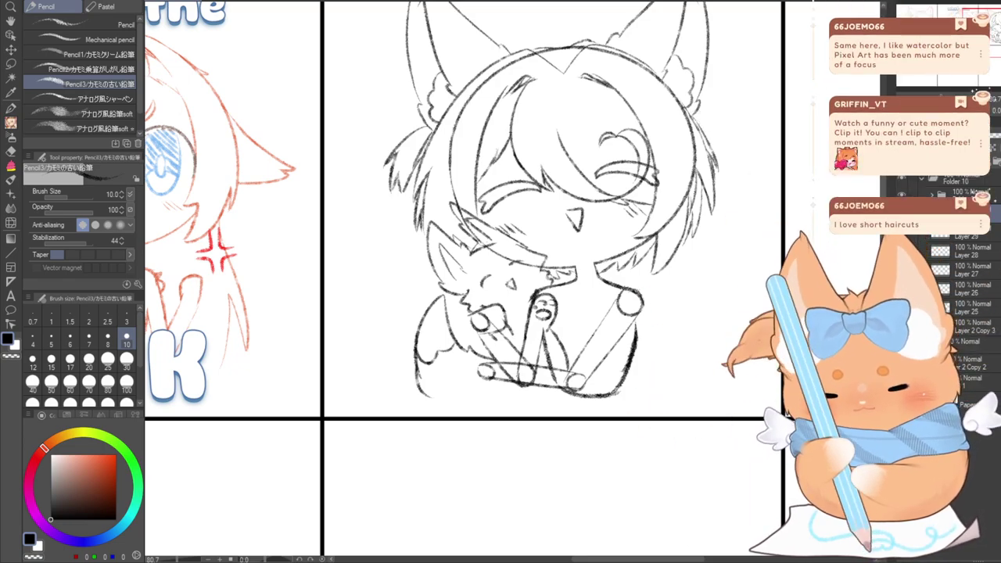
key(ctrl+z)
key(ctrl+z)
key(ctrl+z)
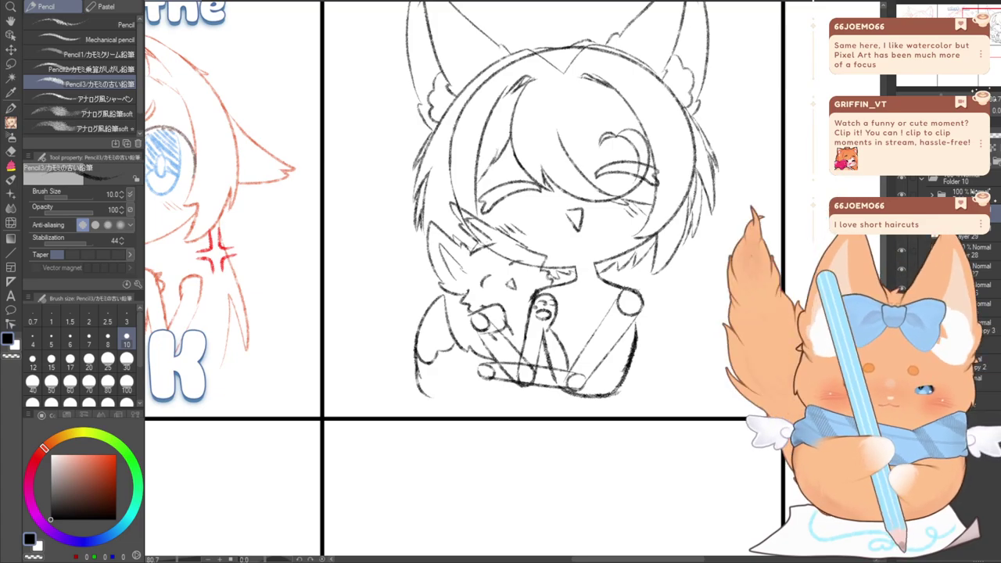
Add a new layer above the back hair for decorations around the character
mouse_move(512, 258)
mouse_down()
mouse_move(559, 262)
mouse_move(512, 358)
mouse_up()
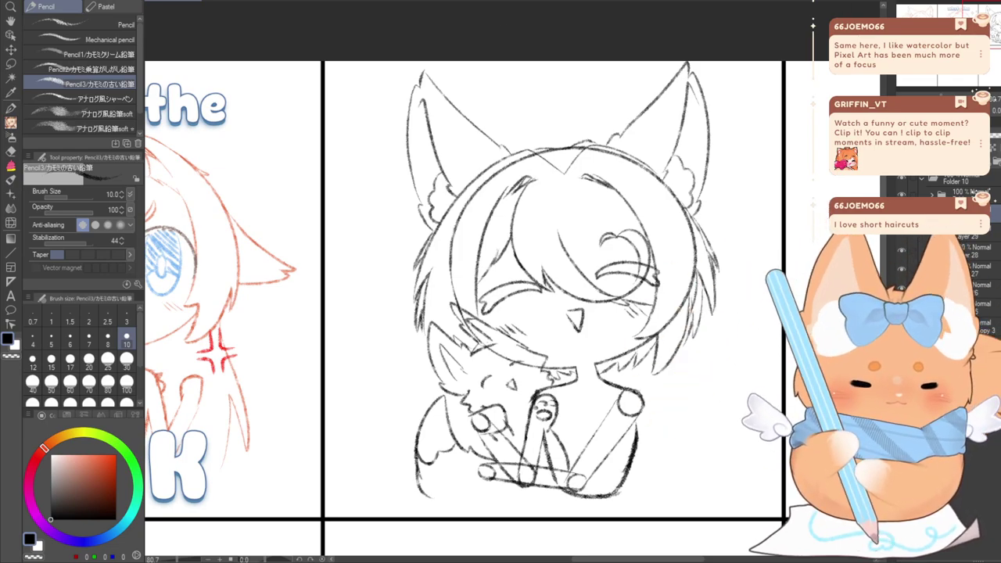
drag(548, 313, 541, 293)
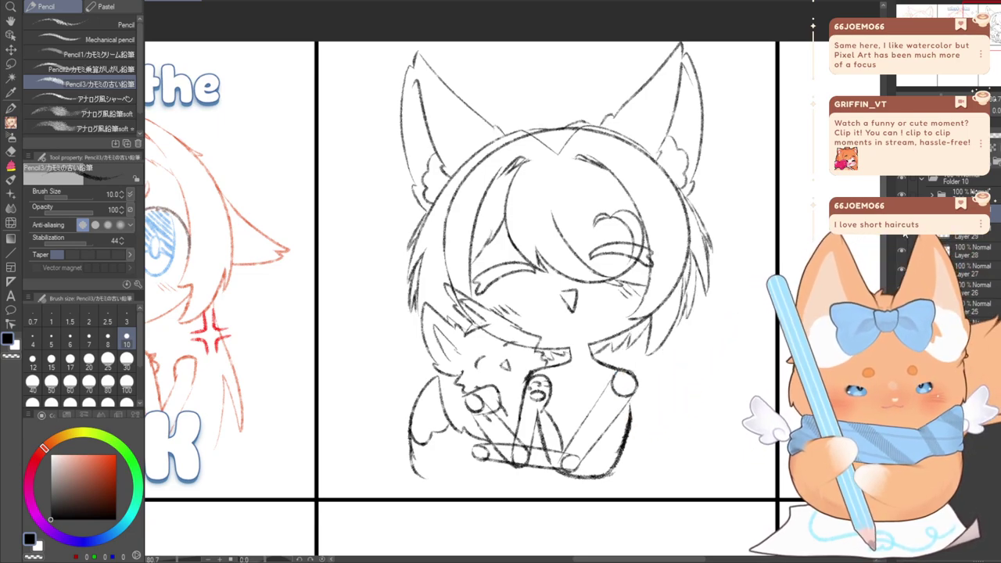
click(959, 232)
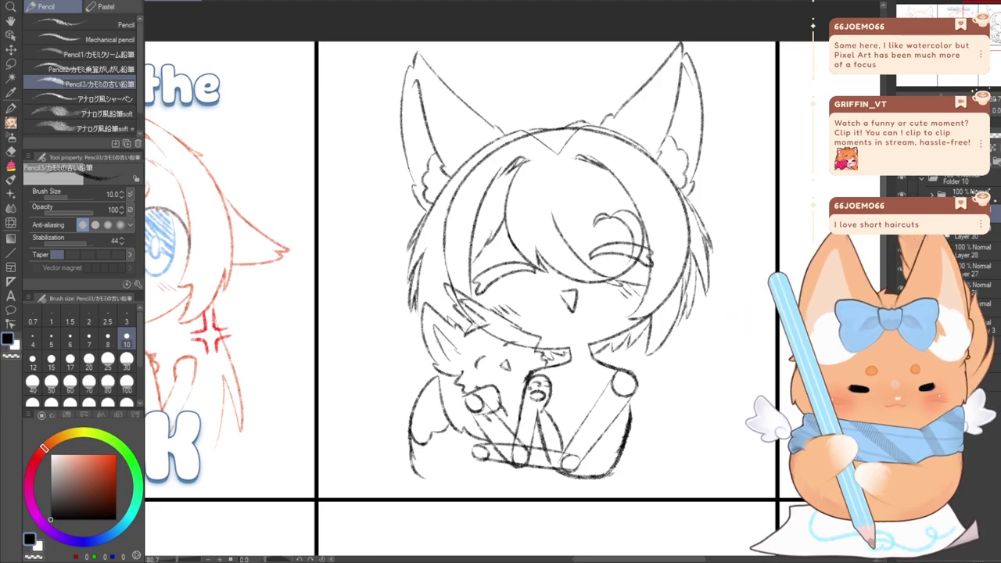
scroll(461, 281, down, 3)
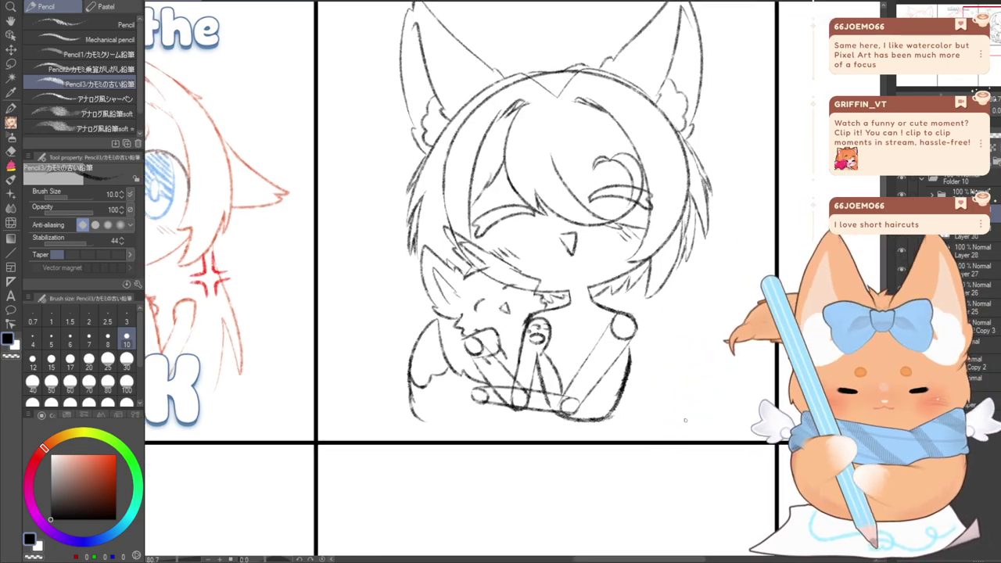
Try sketching a large, scalloped cloud outline looping around the character and the small animal
mouse_move(731, 223)
mouse_down()
mouse_move(739, 133)
mouse_move(605, 49)
mouse_move(545, 36)
mouse_move(477, 50)
mouse_up()
key(ctrl+z)
mouse_move(626, 371)
mouse_down()
mouse_move(700, 354)
mouse_move(720, 298)
mouse_move(728, 139)
mouse_move(532, 51)
mouse_move(387, 129)
mouse_move(397, 283)
mouse_move(452, 377)
mouse_move(551, 399)
mouse_up()
key(ctrl+z)
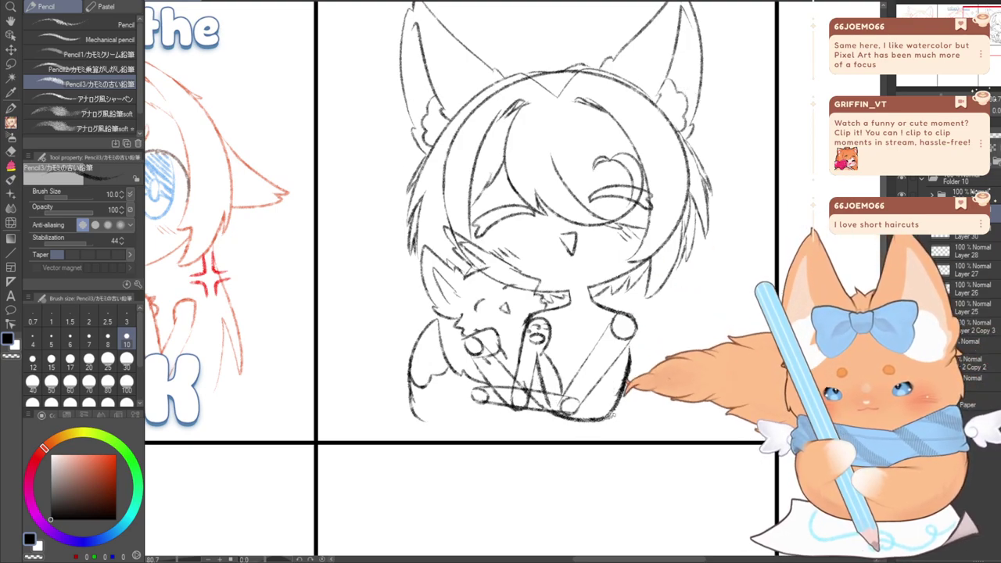
mouse_move(657, 418)
mouse_down()
mouse_move(725, 319)
mouse_move(677, 167)
mouse_move(519, 70)
mouse_move(458, 223)
mouse_move(535, 395)
mouse_up()
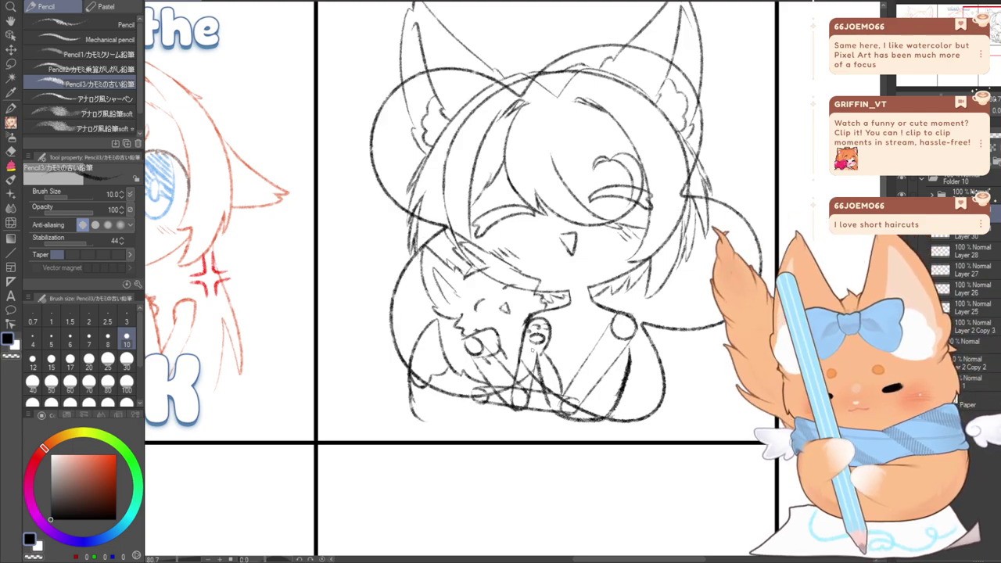
key(ctrl+z)
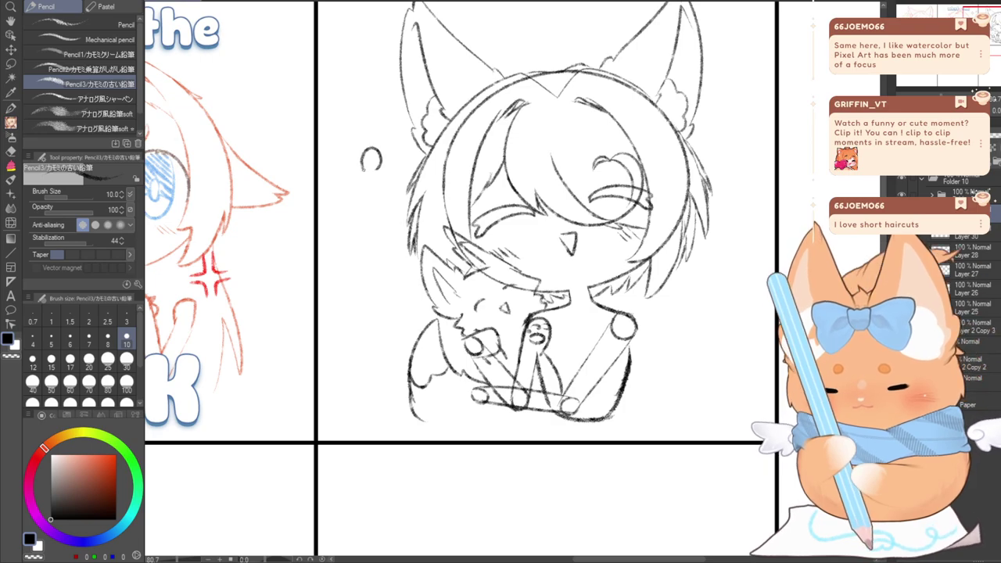
Sketch a small five-petalled flower in the blank space left of the character's head
mouse_move(362, 167)
mouse_down()
mouse_move(360, 184)
mouse_move(385, 183)
mouse_up()
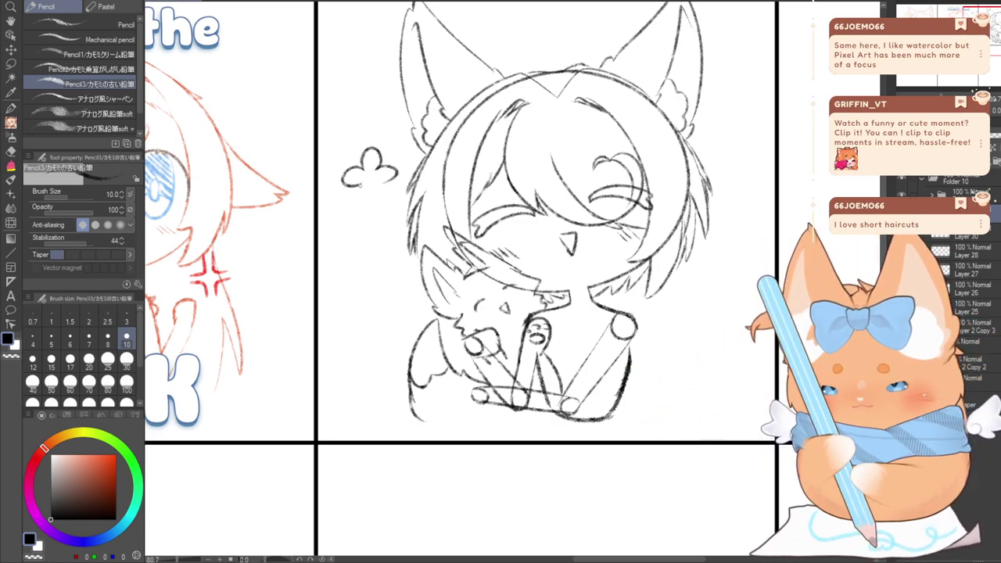
key(ctrl+z)
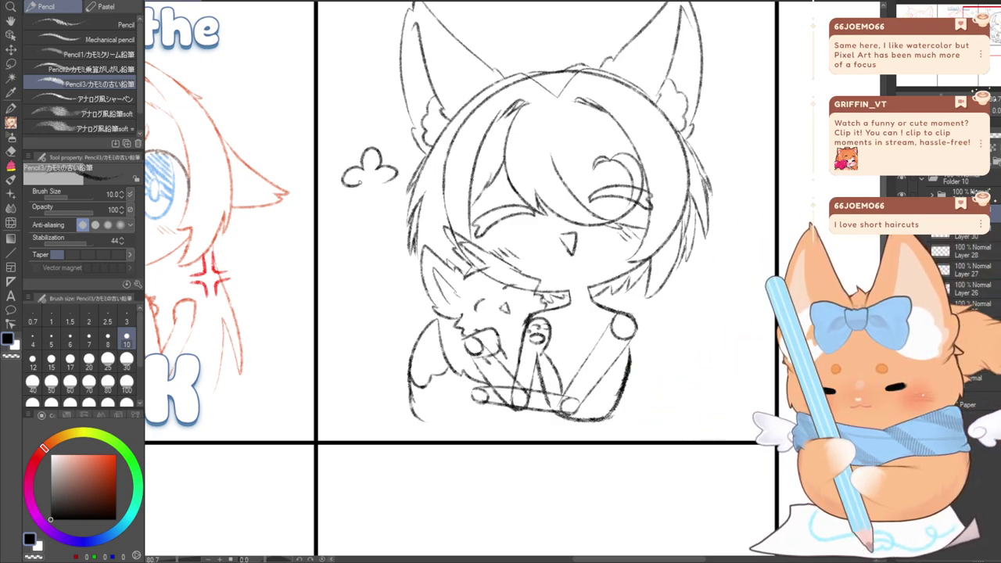
drag(377, 202, 395, 182)
Sketch a second five-petalled flower right of the character's body, redrawing its lower petals
mouse_move(692, 344)
mouse_down()
mouse_move(682, 325)
mouse_move(672, 346)
mouse_up()
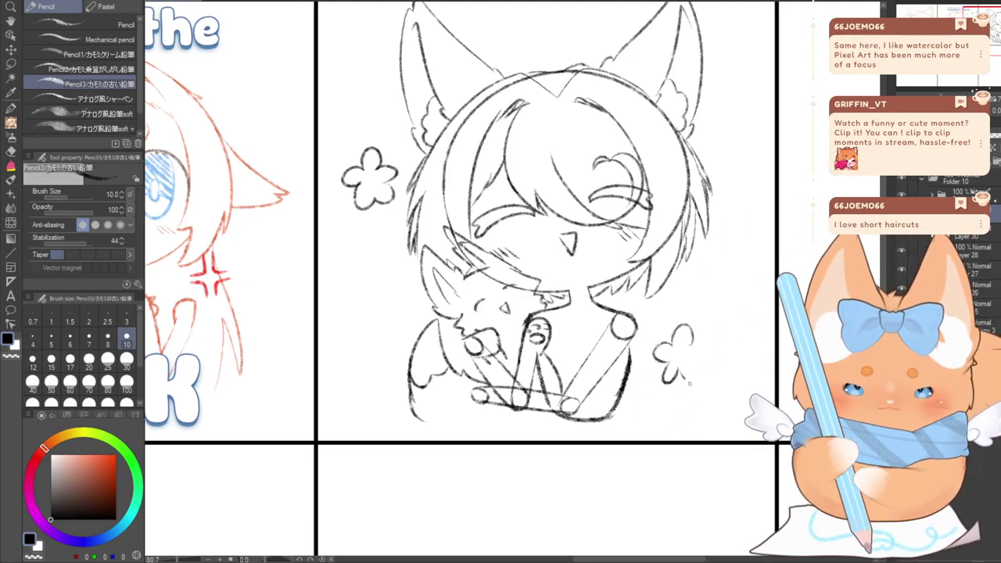
key(ctrl+z)
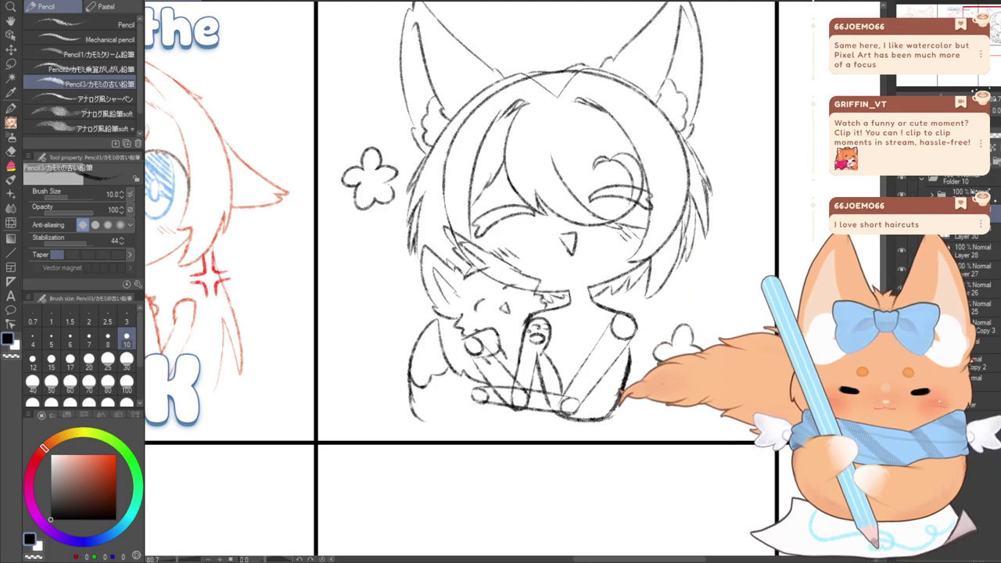
key(ctrl+z)
key(ctrl+z)
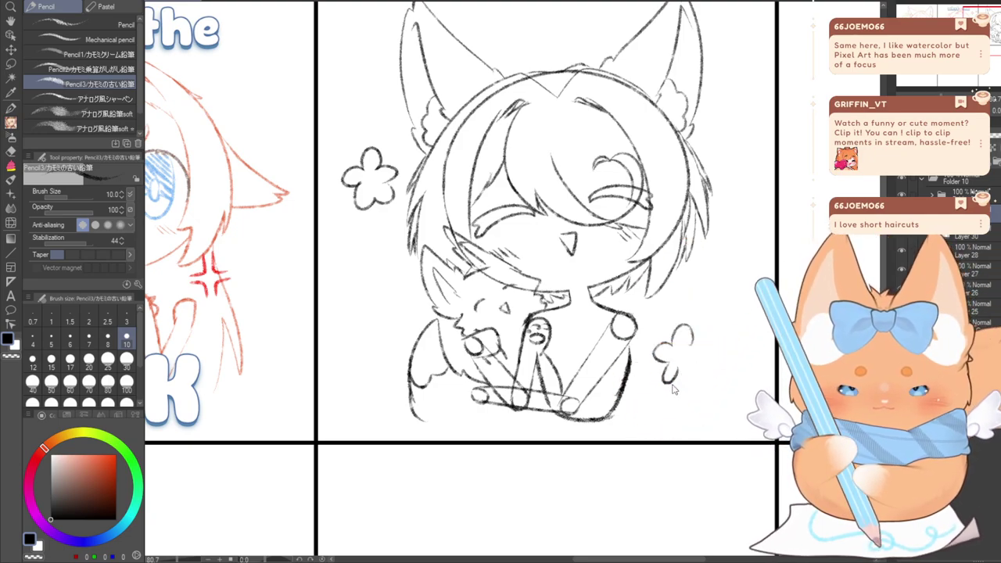
key(ctrl+z)
drag(668, 363, 694, 358)
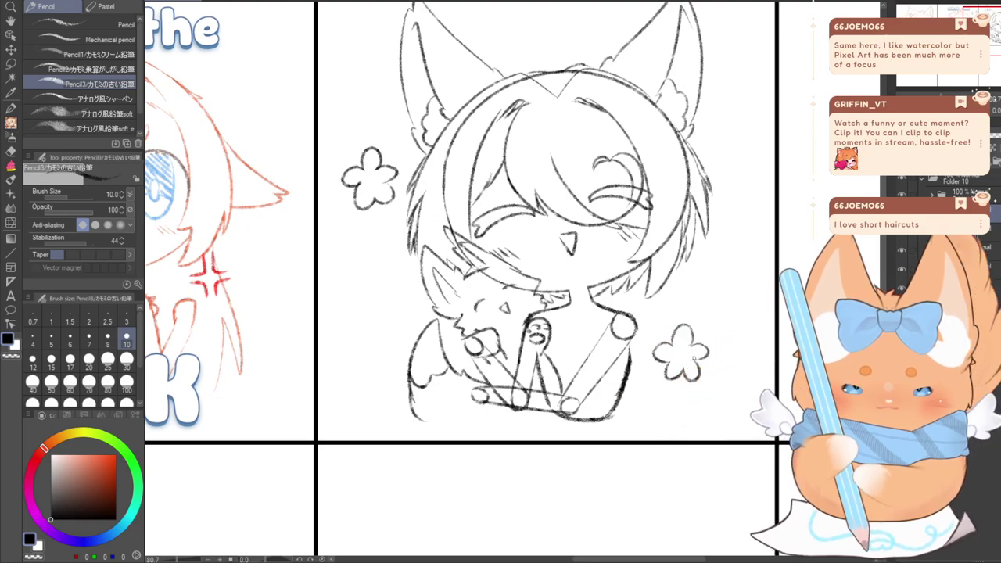
Sketch a third, smaller five-petalled flower above the head between the two ears
drag(579, 180, 546, 211)
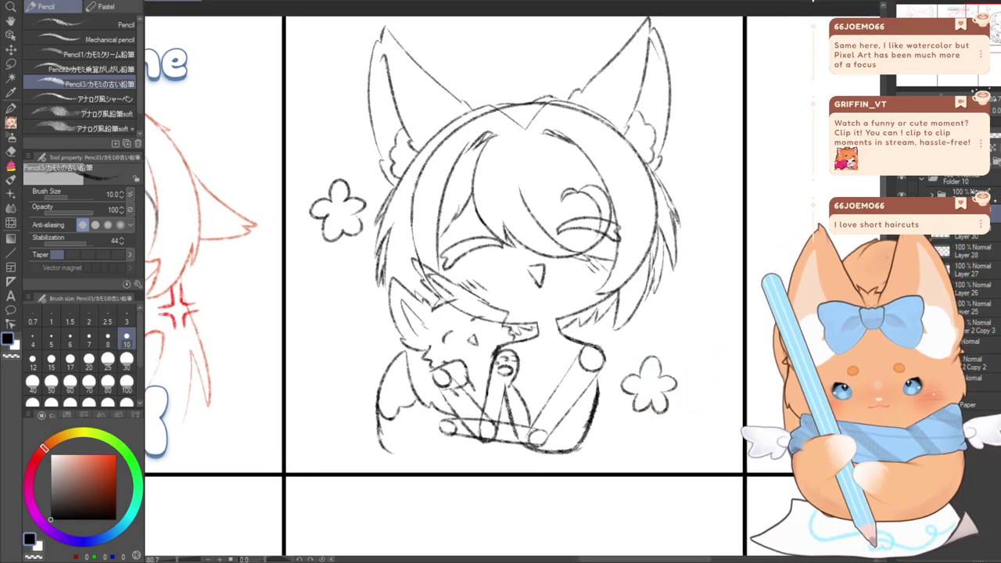
mouse_move(561, 64)
mouse_down()
mouse_move(561, 53)
mouse_move(538, 77)
mouse_move(564, 67)
mouse_up()
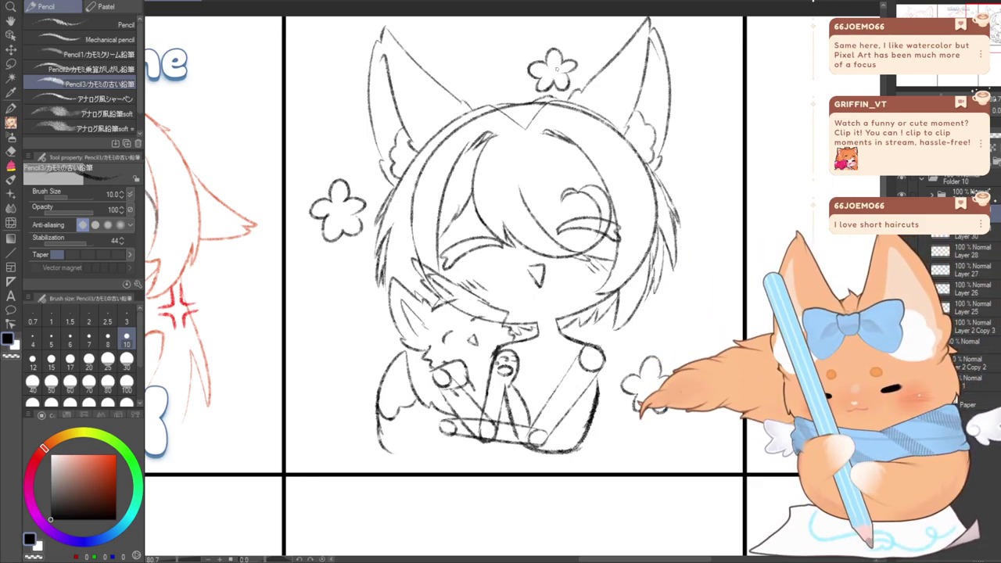
drag(557, 69, 575, 38)
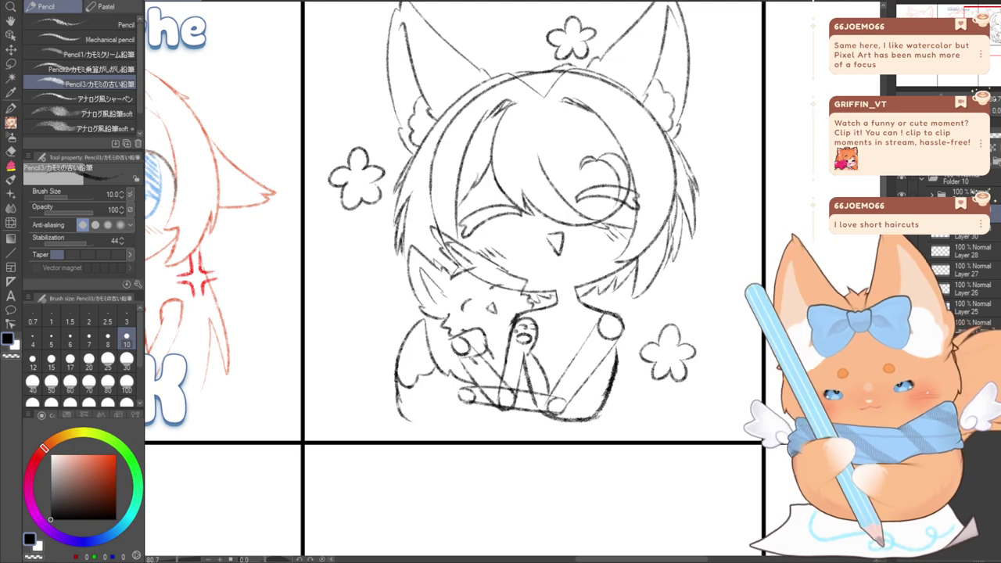
Add another layer and sketch a scalloped cloud outline behind the character, running between the flowers and ears
click(985, 233)
click(980, 161)
mouse_move(651, 400)
mouse_down()
mouse_move(683, 335)
mouse_move(706, 316)
mouse_move(699, 251)
mouse_move(738, 167)
mouse_move(708, 102)
mouse_up()
key(ctrl+z)
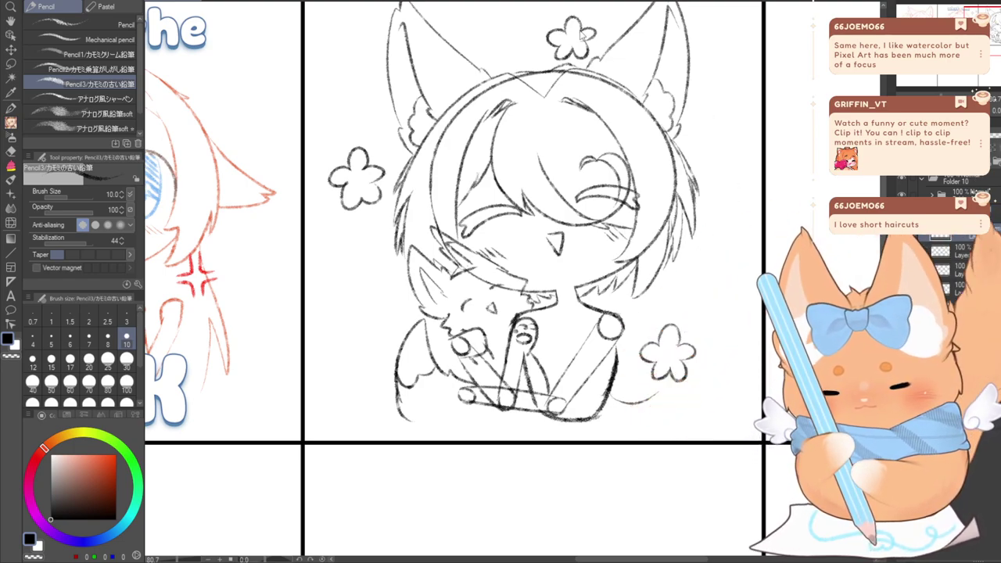
mouse_move(695, 340)
mouse_down()
mouse_move(721, 266)
mouse_move(677, 102)
mouse_up()
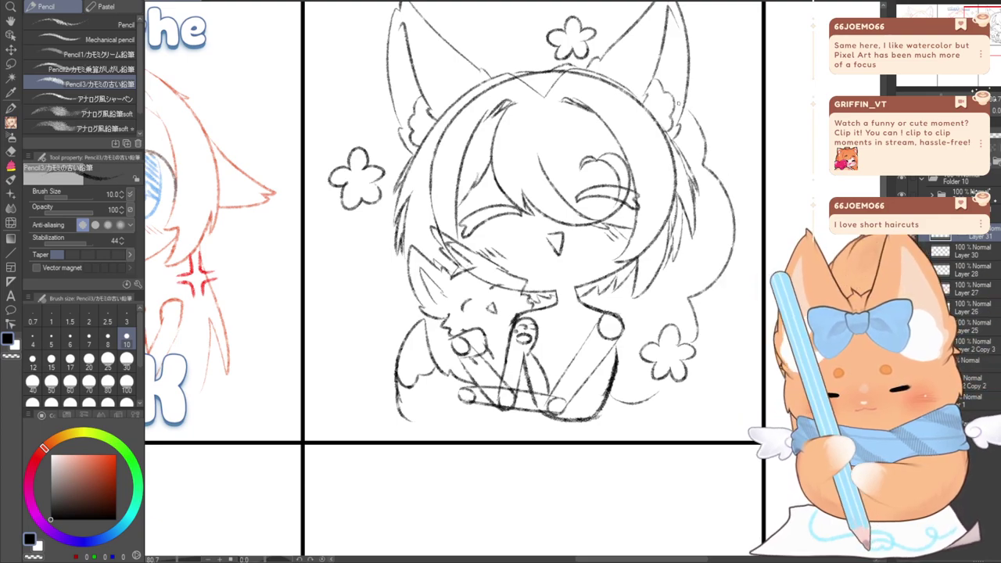
mouse_move(389, 384)
mouse_down()
mouse_move(344, 333)
mouse_move(330, 195)
mouse_up()
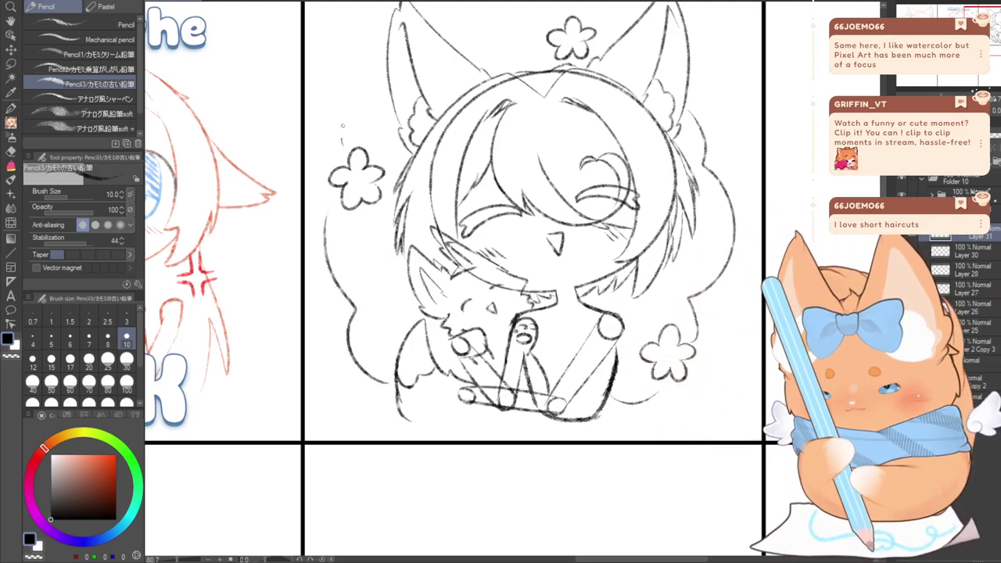
drag(342, 125, 382, 101)
drag(455, 41, 506, 44)
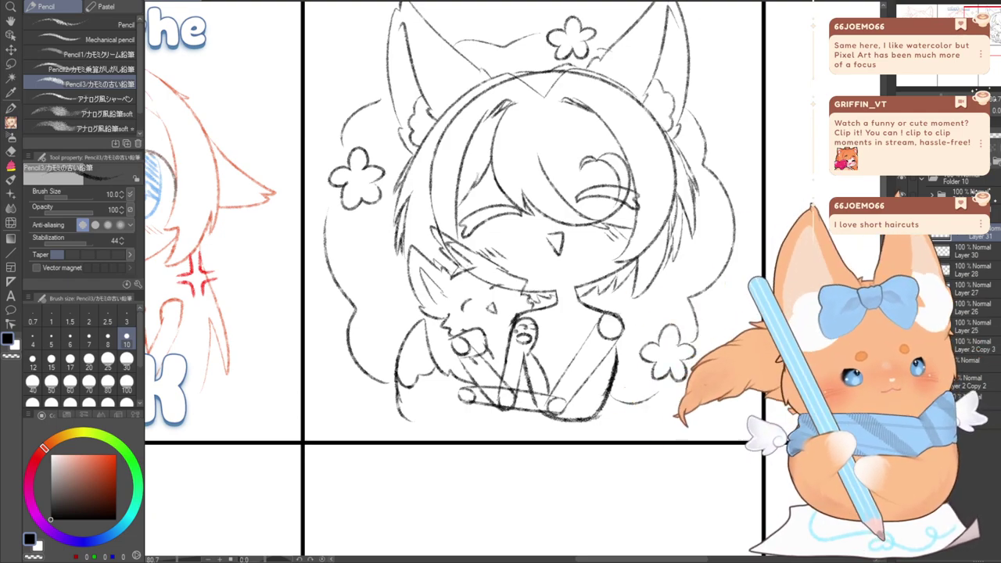
Examine the flower and cloud emote sketch at a smaller scale beside the "what the HECK" emote
scroll(480, 186, down, 3)
key(ctrl+minus)
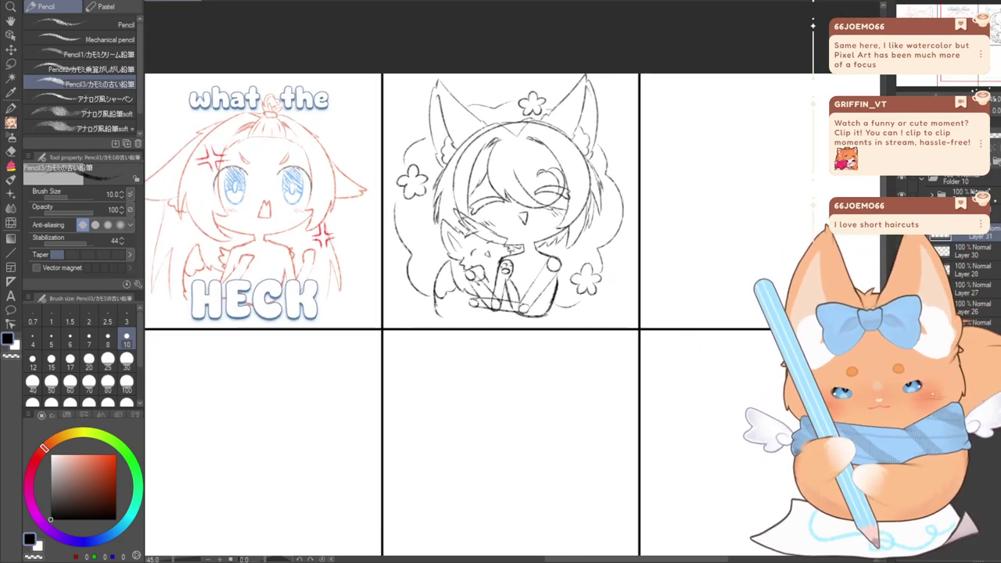
drag(485, 234, 531, 260)
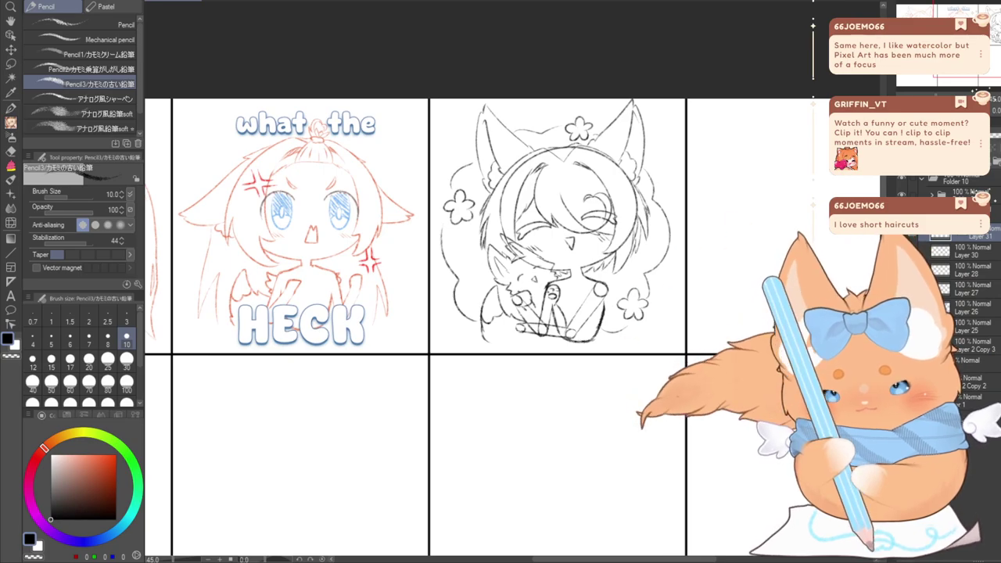
scroll(535, 227, down, 3)
scroll(535, 227, up, 3)
scroll(538, 232, up, 1)
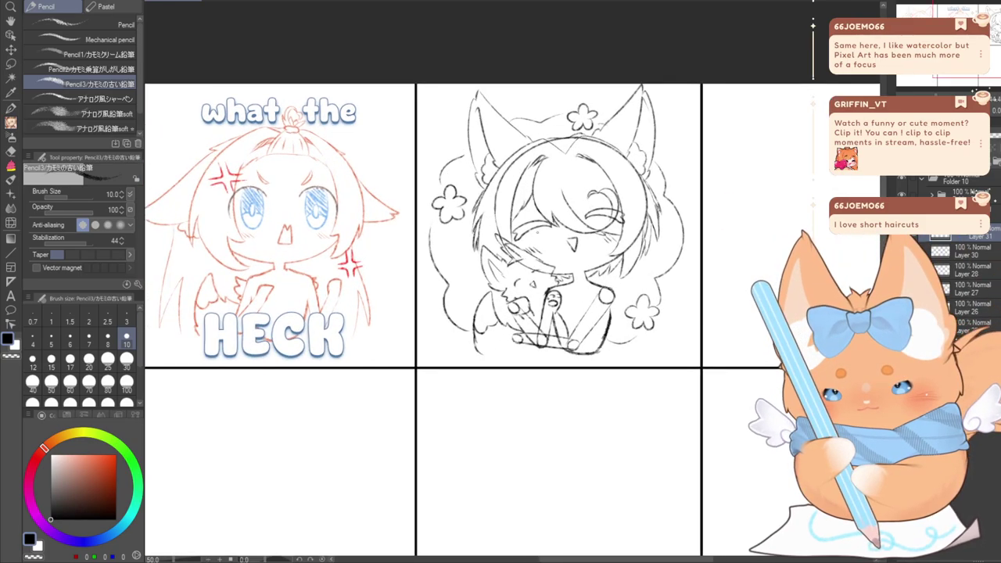
key(ctrl+plus)
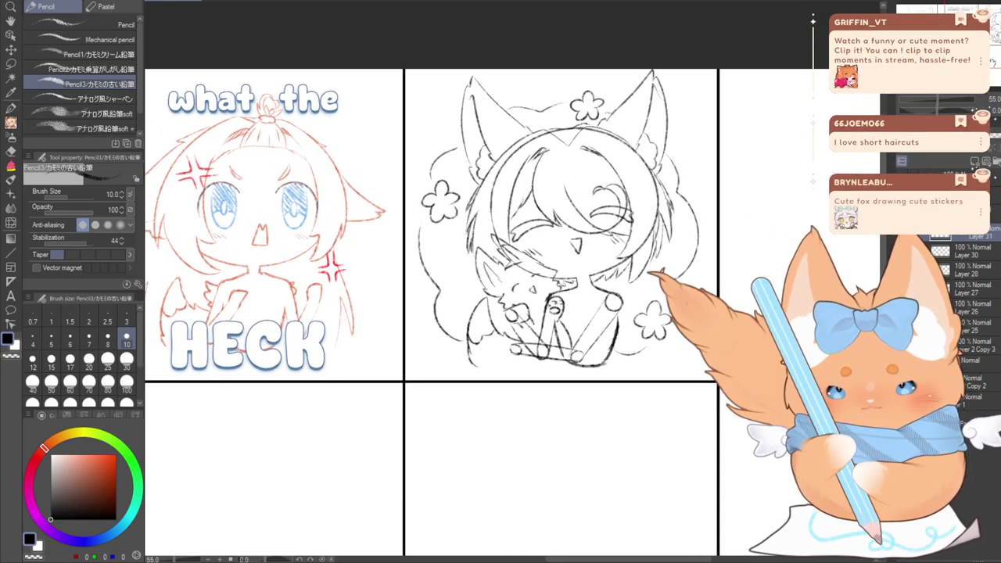
drag(312, 235, 419, 248)
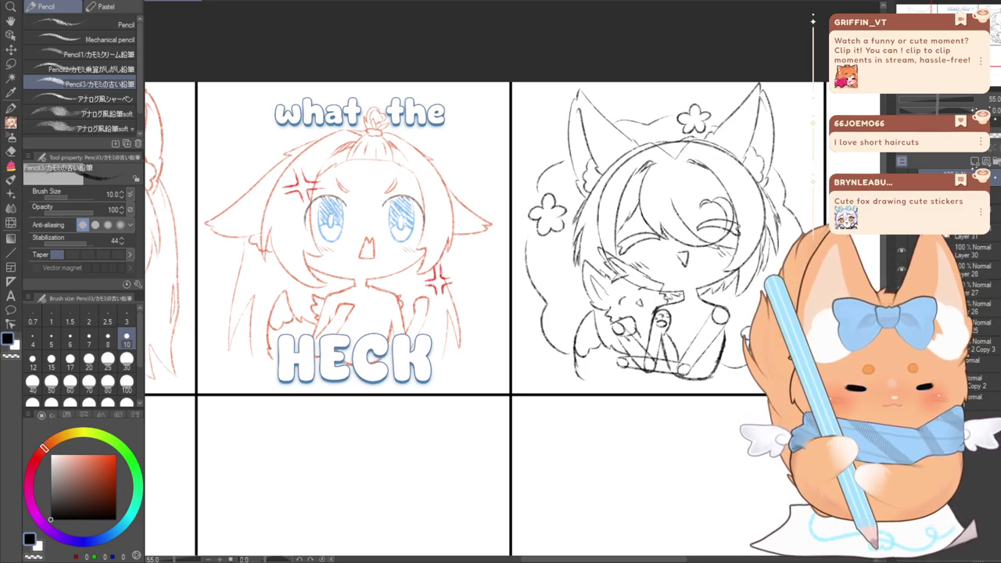
Sample the orange-red of the first emote's fill as the drawing colour and set the G-pen to size 100
key(Delete)
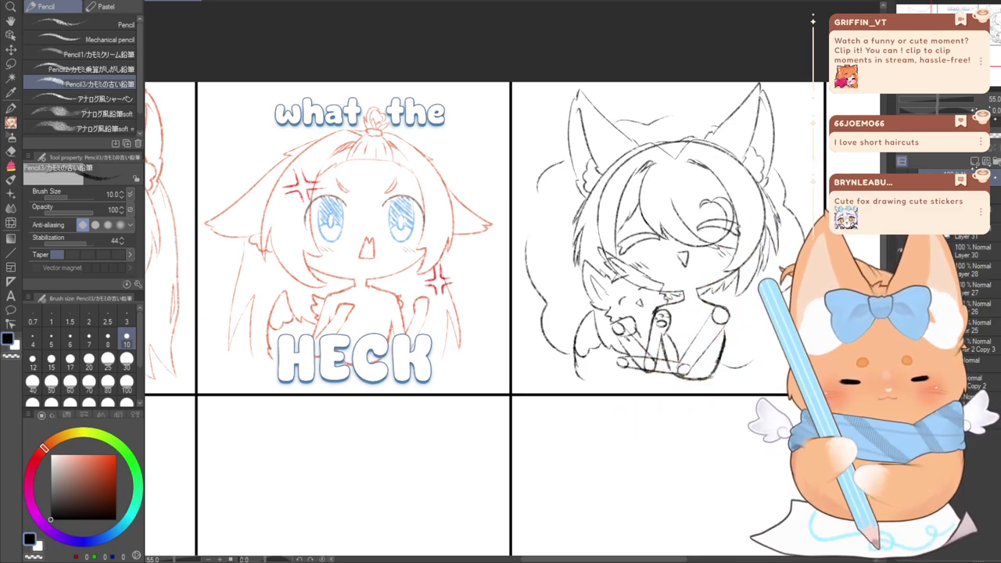
key(ctrl+y)
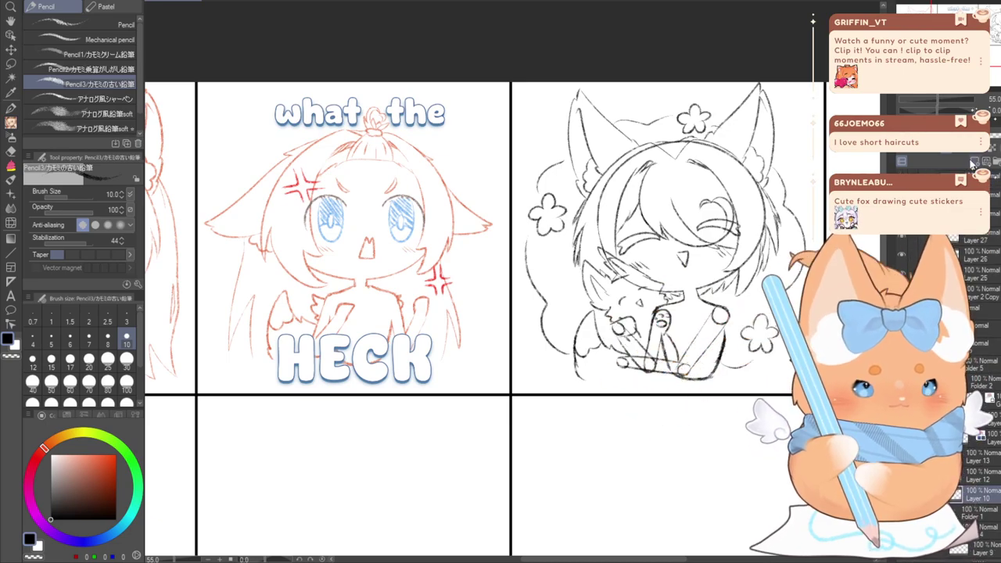
click(902, 179)
drag(632, 141, 873, 154)
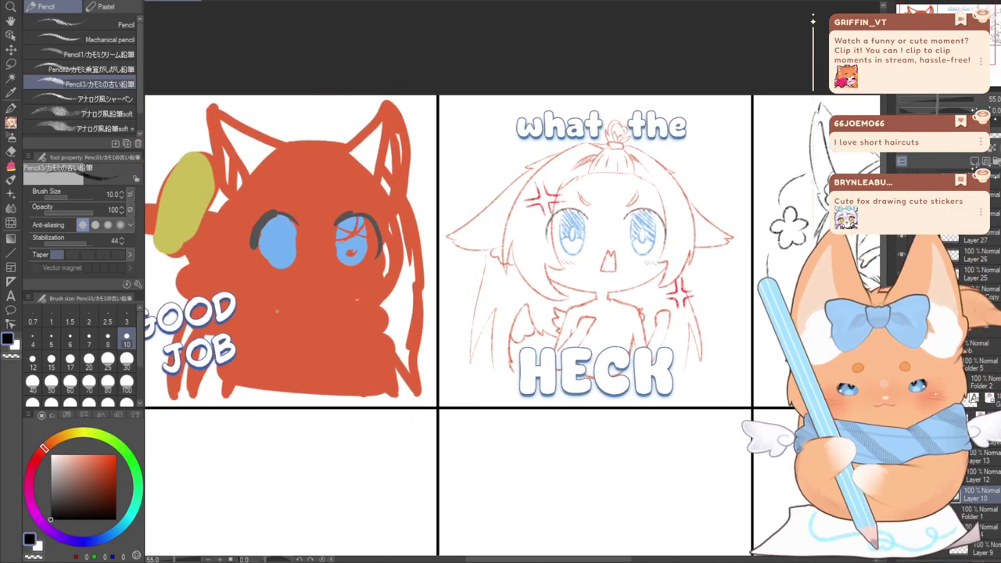
alt+click(277, 311)
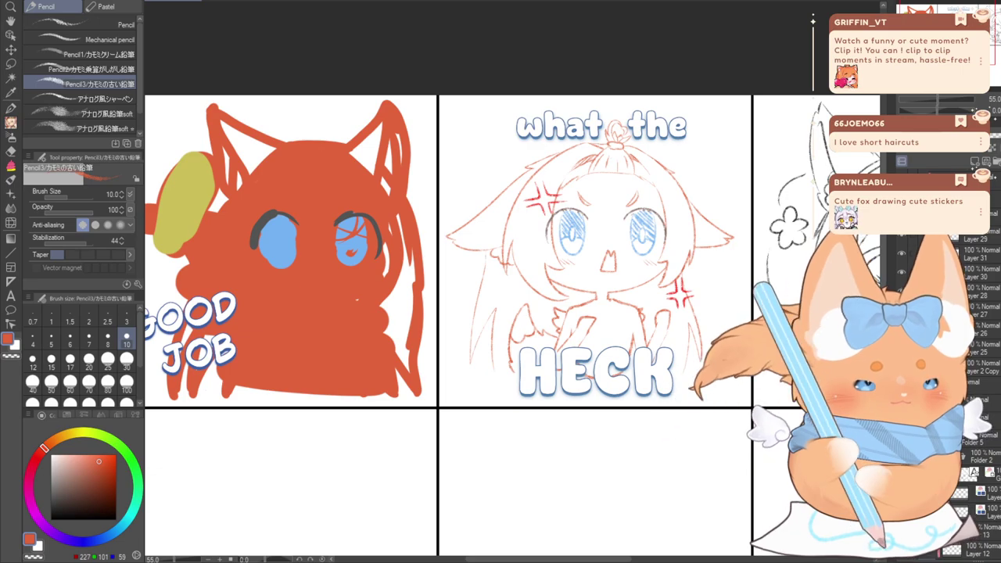
drag(610, 301, 382, 236)
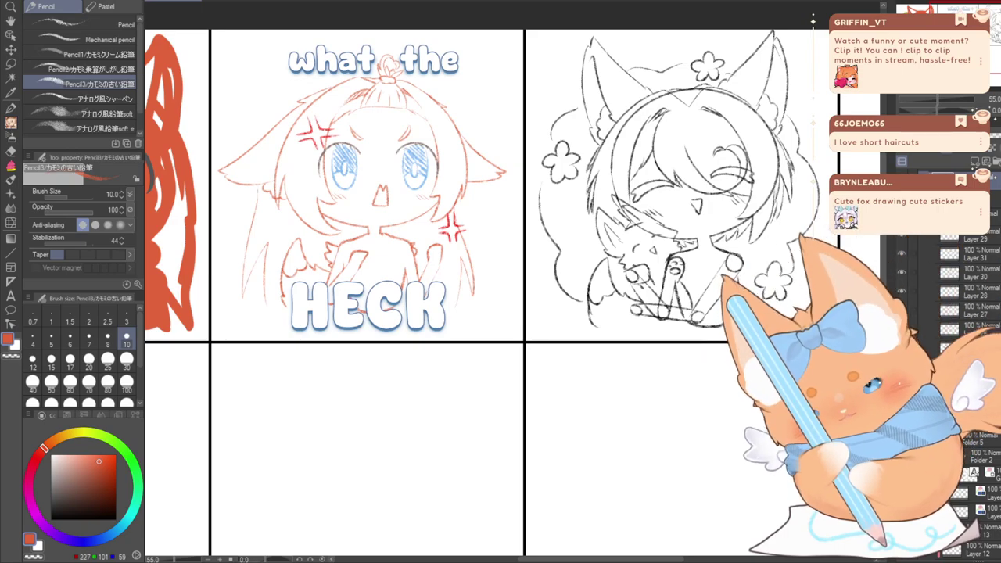
click(10, 109)
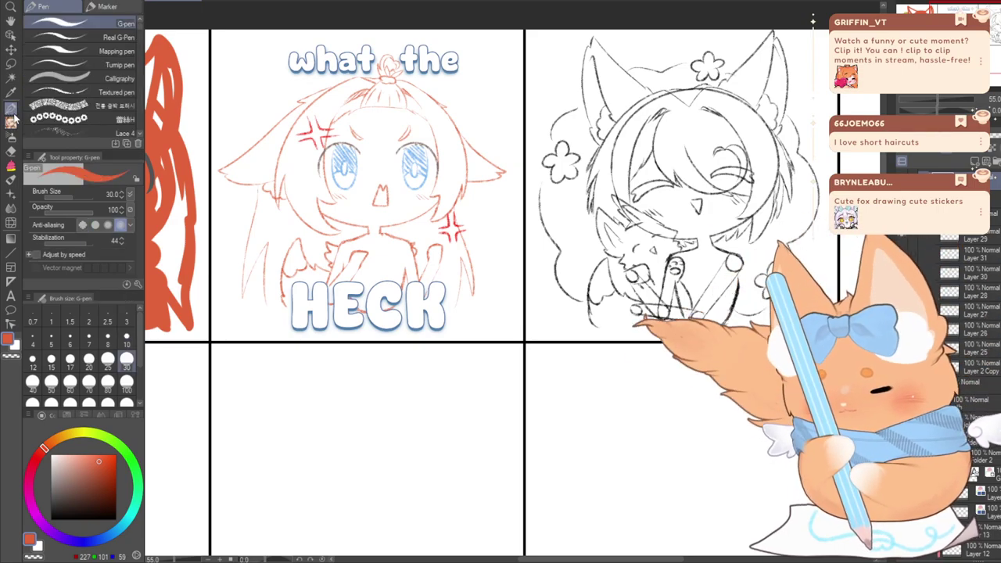
click(127, 382)
drag(686, 136, 632, 165)
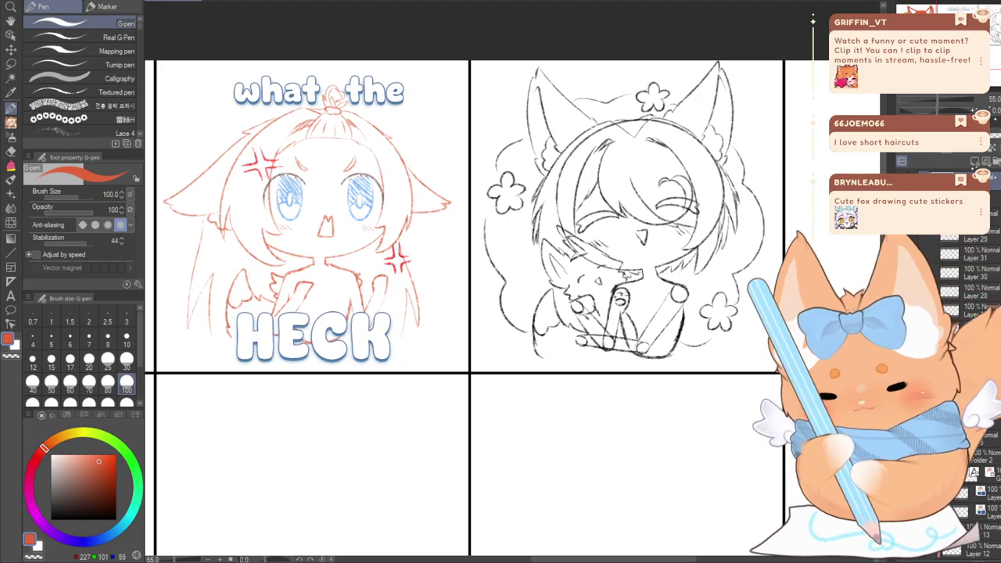
Recolour all of the third emote's black sketch lines orange-red, covering the animal, body, hair, face, ears, flowers and cloud
scroll(533, 330, up, 1)
mouse_move(538, 352)
mouse_down()
mouse_move(548, 271)
mouse_move(538, 301)
mouse_move(581, 315)
mouse_up()
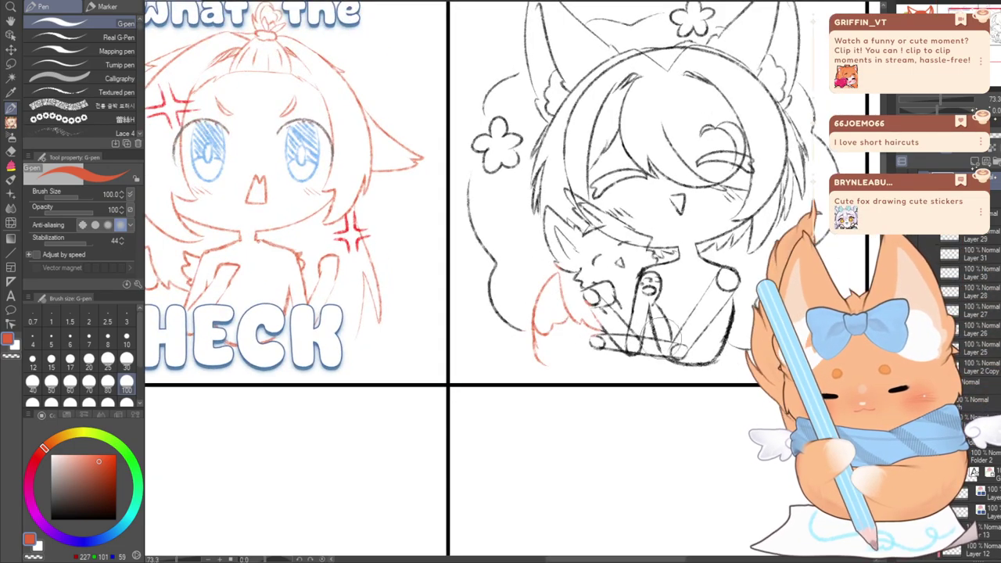
drag(665, 338, 665, 334)
mouse_move(628, 307)
mouse_down()
mouse_move(588, 195)
mouse_move(664, 296)
mouse_up()
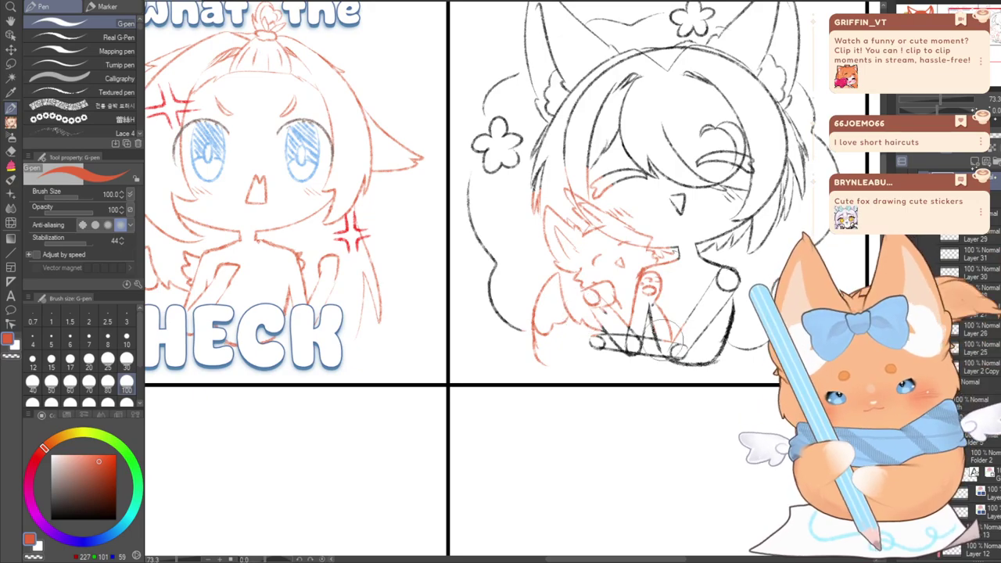
mouse_move(667, 340)
mouse_down()
mouse_move(726, 332)
mouse_move(716, 246)
mouse_move(681, 210)
mouse_move(756, 203)
mouse_move(707, 225)
mouse_move(736, 227)
mouse_move(678, 36)
mouse_move(736, 102)
mouse_move(742, 266)
mouse_move(681, 310)
mouse_move(719, 182)
mouse_move(723, 220)
mouse_move(724, 95)
mouse_move(702, 61)
mouse_move(620, 160)
mouse_move(635, 125)
mouse_move(693, 106)
mouse_move(695, 123)
mouse_move(616, 131)
mouse_move(678, 122)
mouse_move(454, 63)
mouse_move(487, 51)
mouse_move(657, 66)
mouse_move(755, 115)
mouse_move(432, 70)
mouse_move(456, 49)
mouse_move(489, 216)
mouse_move(468, 88)
mouse_move(519, 184)
mouse_move(481, 131)
mouse_move(628, 125)
mouse_move(466, 151)
mouse_move(425, 137)
mouse_move(413, 235)
mouse_move(424, 266)
mouse_move(438, 184)
mouse_move(404, 275)
mouse_move(434, 386)
mouse_move(509, 395)
mouse_move(443, 367)
mouse_move(553, 406)
mouse_move(644, 405)
mouse_move(574, 368)
mouse_move(465, 346)
mouse_move(570, 402)
mouse_move(682, 400)
mouse_move(640, 352)
mouse_move(693, 361)
mouse_move(691, 312)
mouse_move(725, 331)
mouse_up()
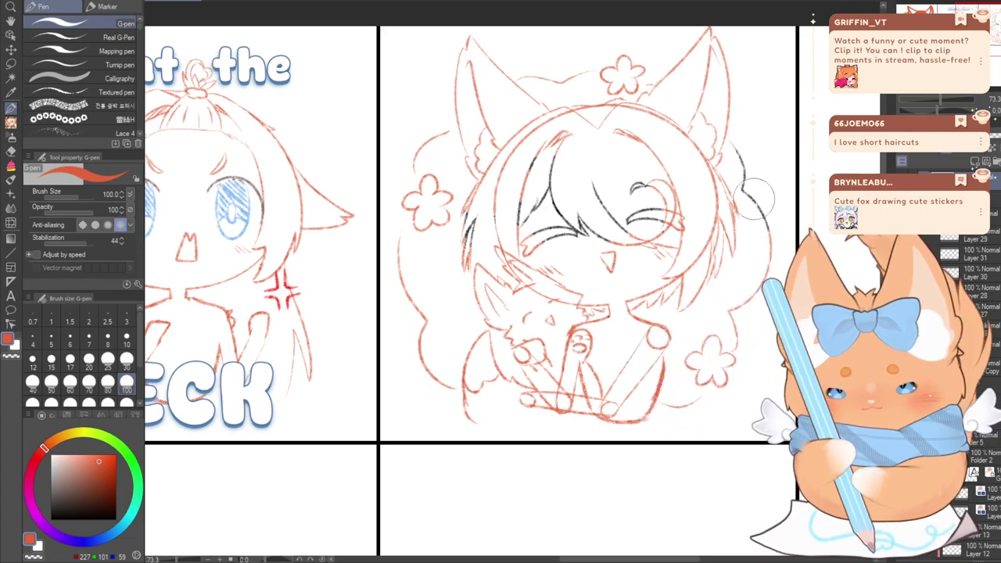
drag(754, 198, 735, 149)
mouse_move(568, 200)
mouse_down()
mouse_move(522, 207)
mouse_move(537, 206)
mouse_up()
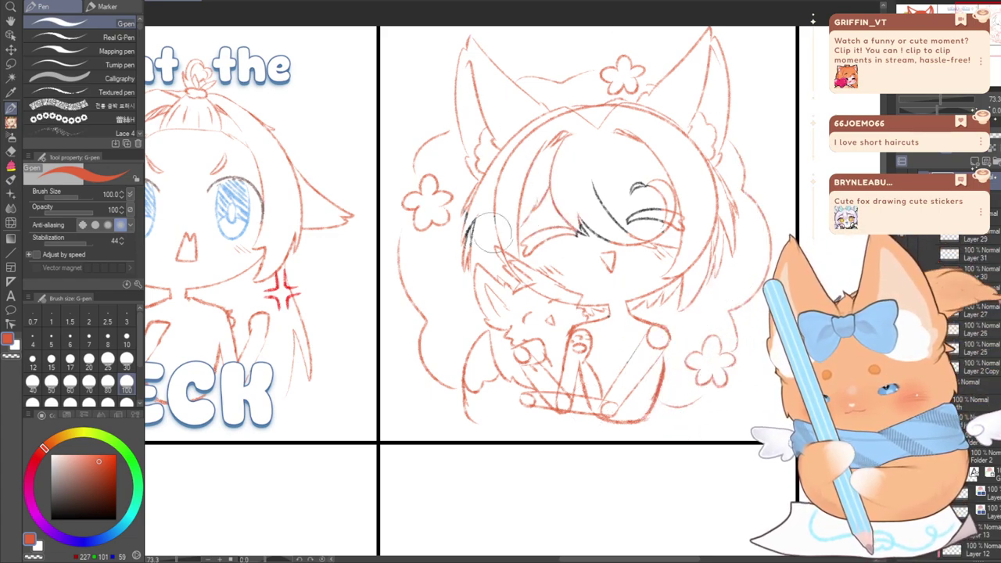
mouse_move(492, 233)
mouse_down()
mouse_move(485, 162)
mouse_move(483, 188)
mouse_up()
mouse_move(566, 222)
mouse_down()
mouse_move(657, 233)
mouse_move(672, 202)
mouse_move(550, 230)
mouse_move(585, 184)
mouse_move(699, 192)
mouse_up()
scroll(375, 235, down, 3)
scroll(375, 234, up, 2)
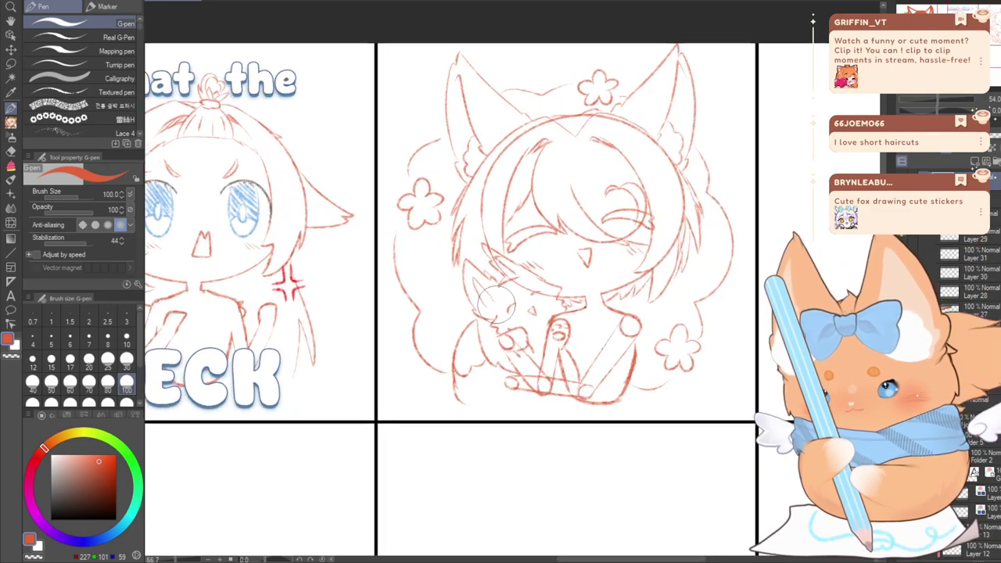
Hide the orange-red recolouring and erase the head construction circle from the blue-tinted head-and-body layer with the Hard eraser at size 30
click(902, 367)
click(903, 367)
click(980, 368)
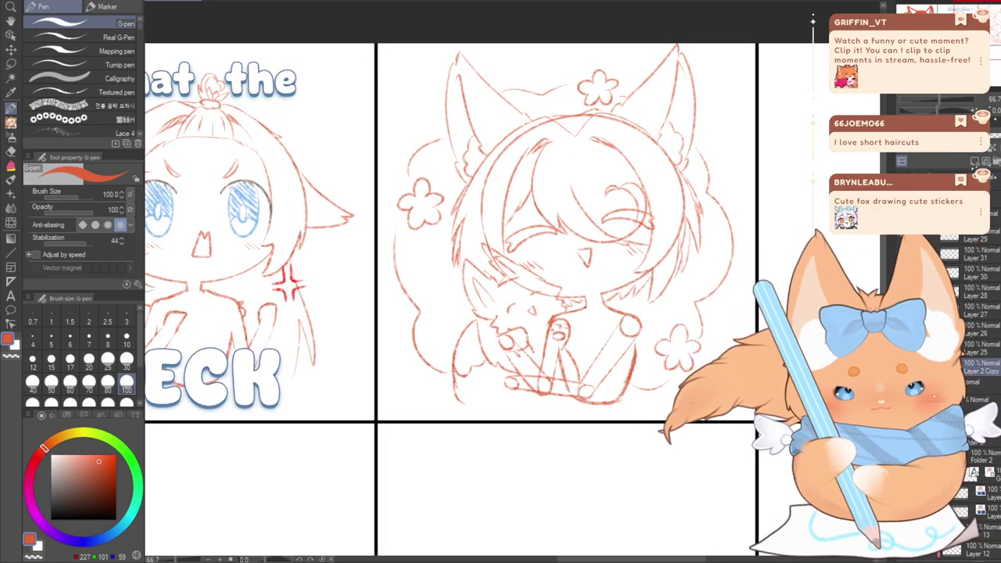
click(11, 152)
click(127, 340)
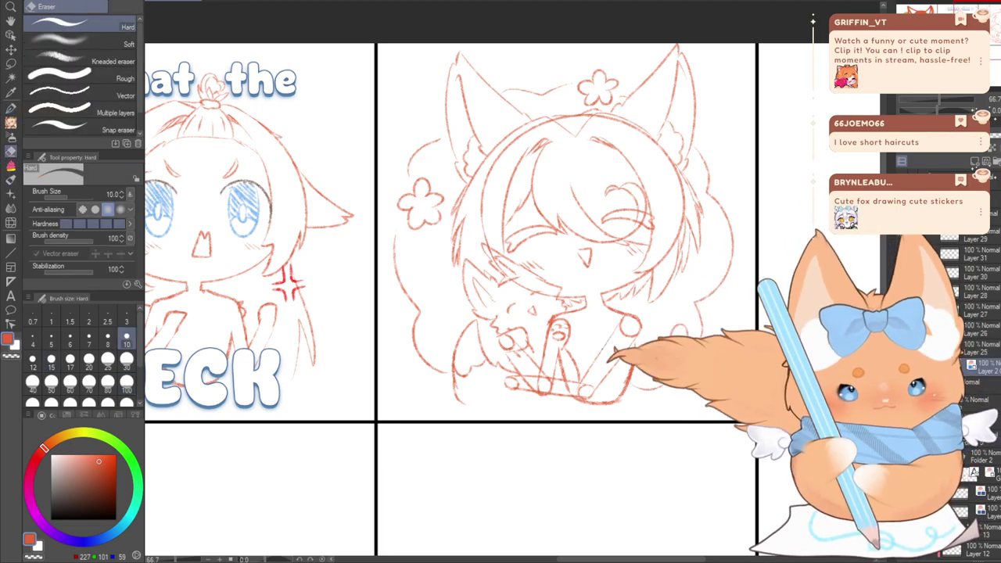
click(903, 368)
scroll(469, 231, up, 3)
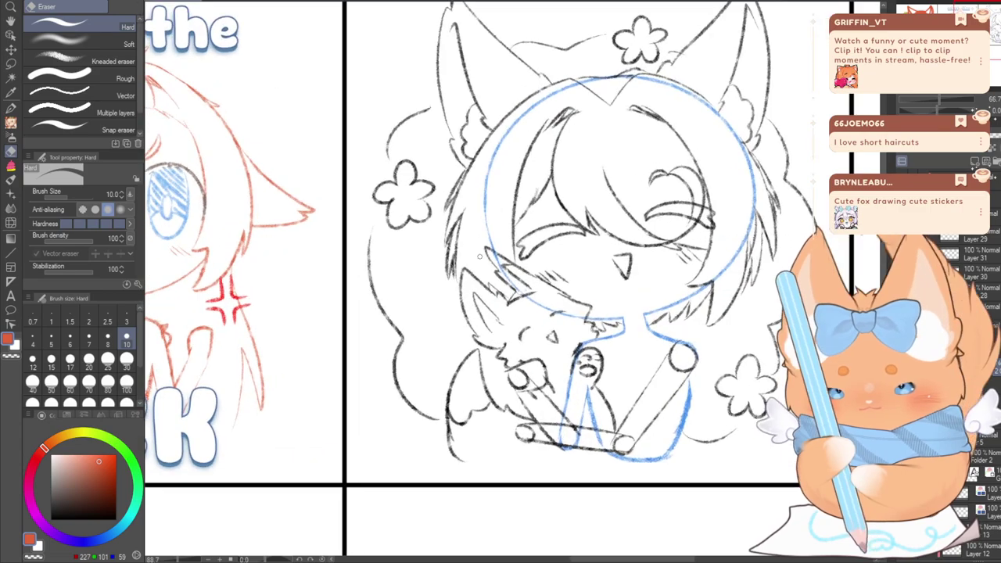
click(127, 361)
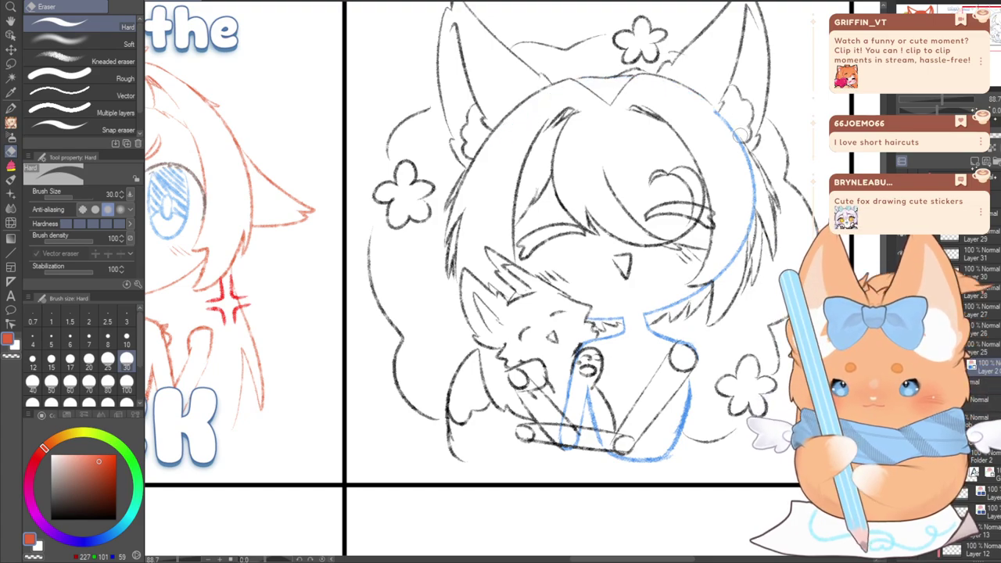
mouse_move(739, 135)
mouse_down()
mouse_move(759, 187)
mouse_move(716, 278)
mouse_up()
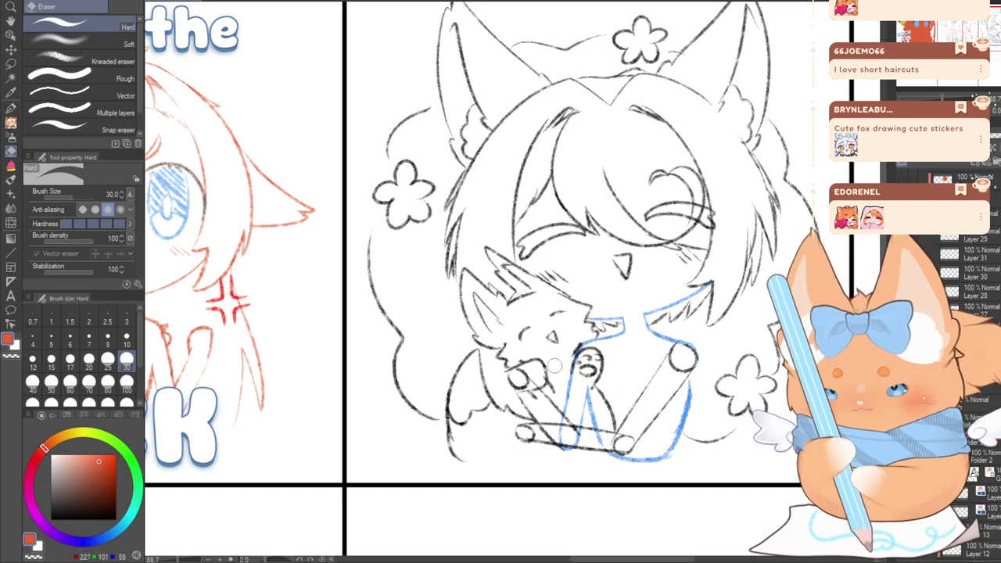
Erase the character's body outline where it crosses the small animal and the arm, and remove the layer's blue tint
drag(550, 419, 592, 355)
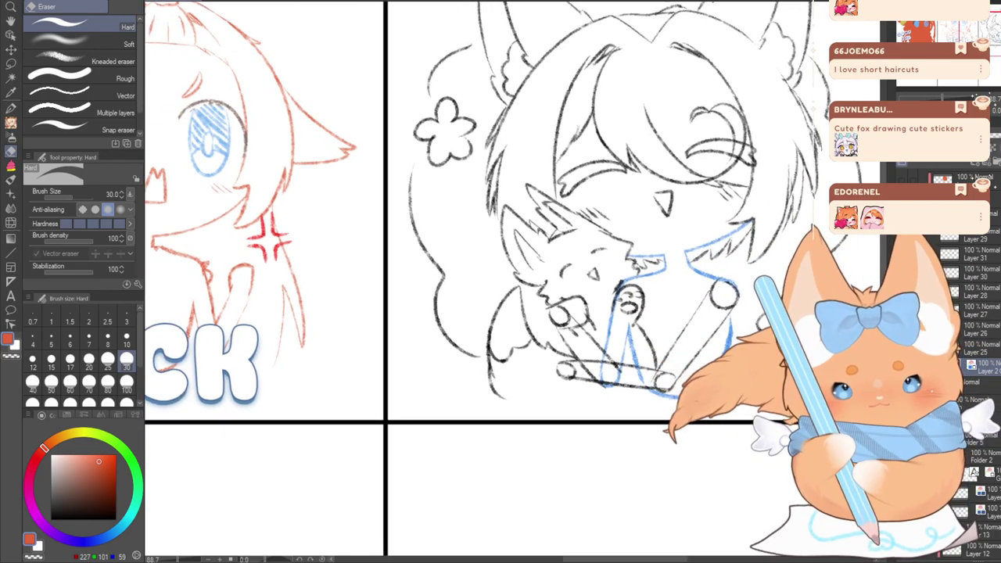
scroll(592, 355, up, 1)
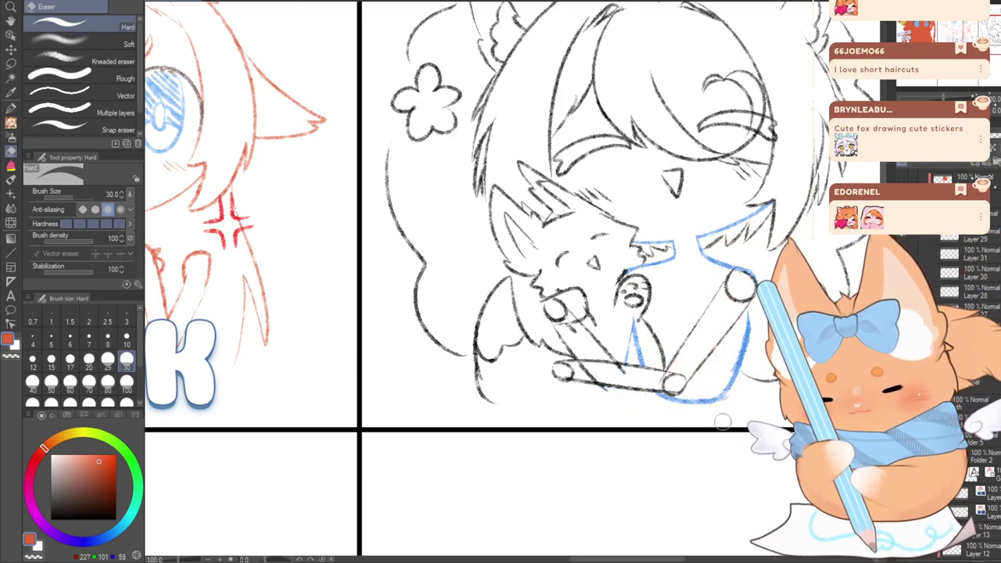
key(ctrl+b)
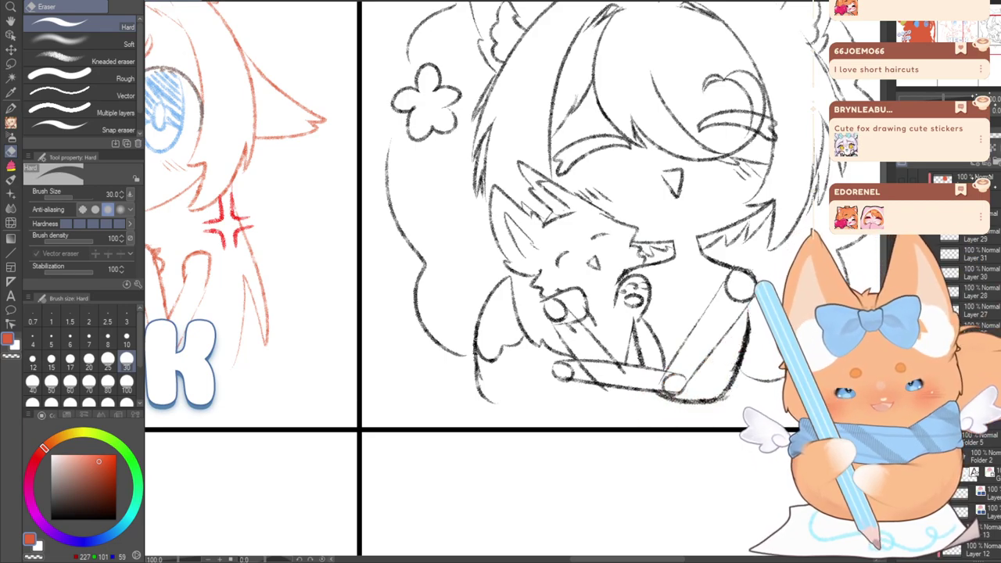
Select Layer 25 with the arms, tint it blue while erasing the joint circle inside the lower hand, and restore its black lines
click(904, 367)
click(904, 367)
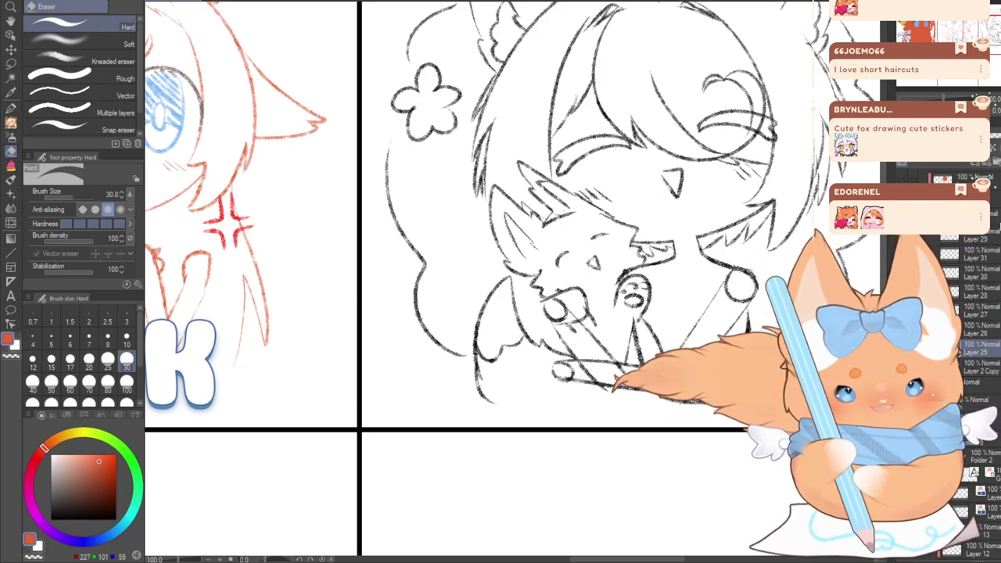
key(ctrl+z)
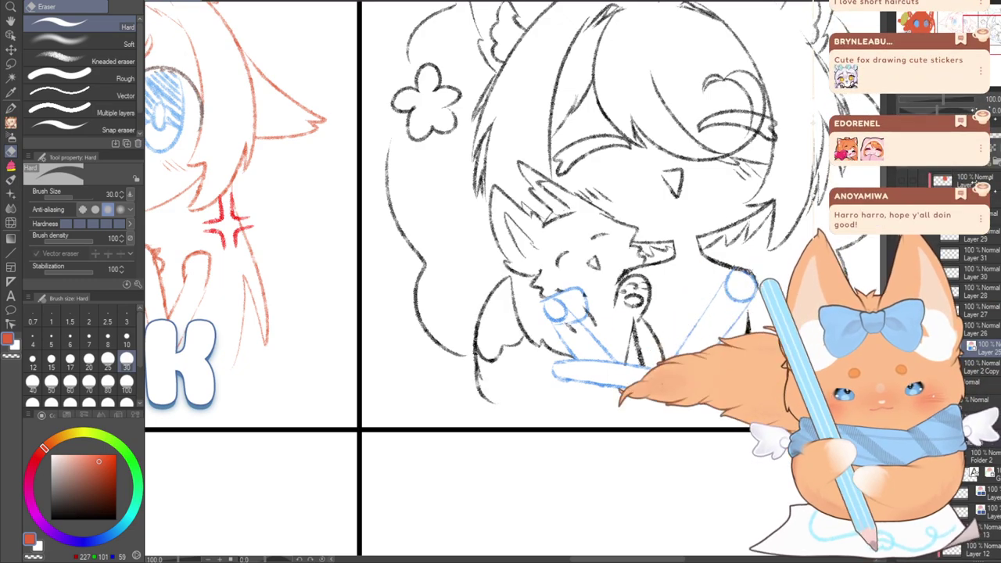
key(ctrl+b)
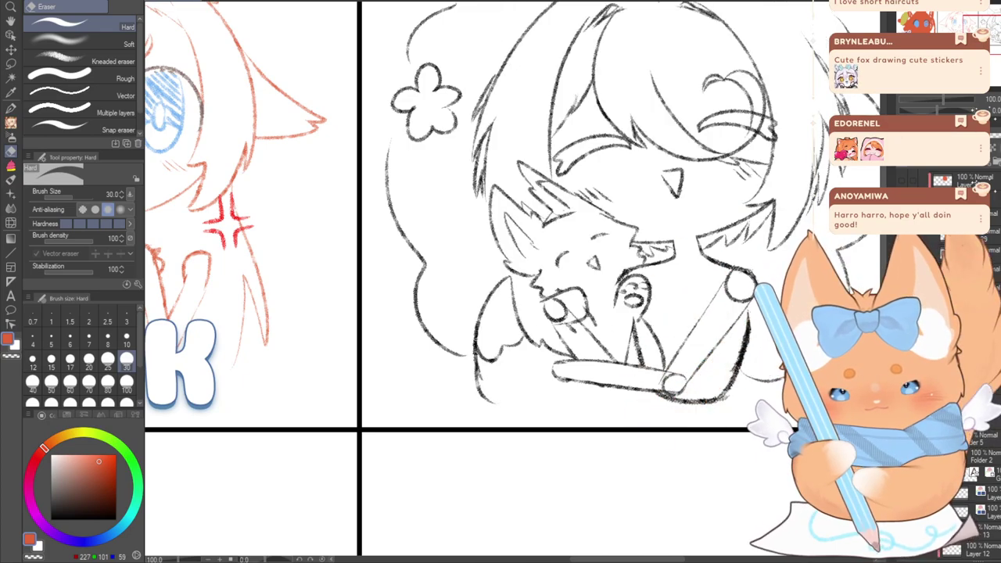
drag(743, 237, 680, 350)
scroll(680, 349, down, 2)
scroll(735, 408, down, 1)
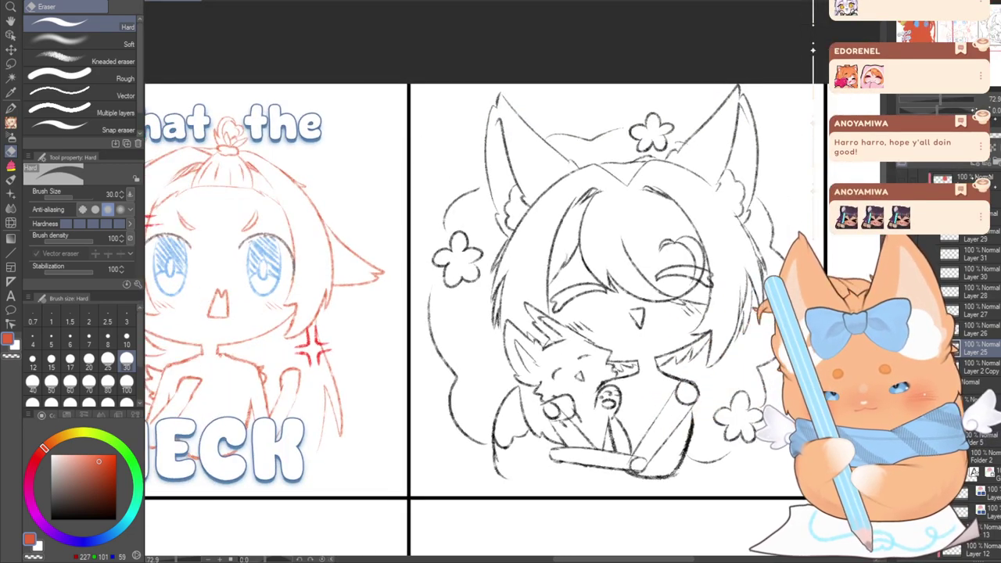
Erase the remaining joint circles at the upper hand, shoulder and elbow of the character's arms
key(Delete)
drag(736, 408, 771, 330)
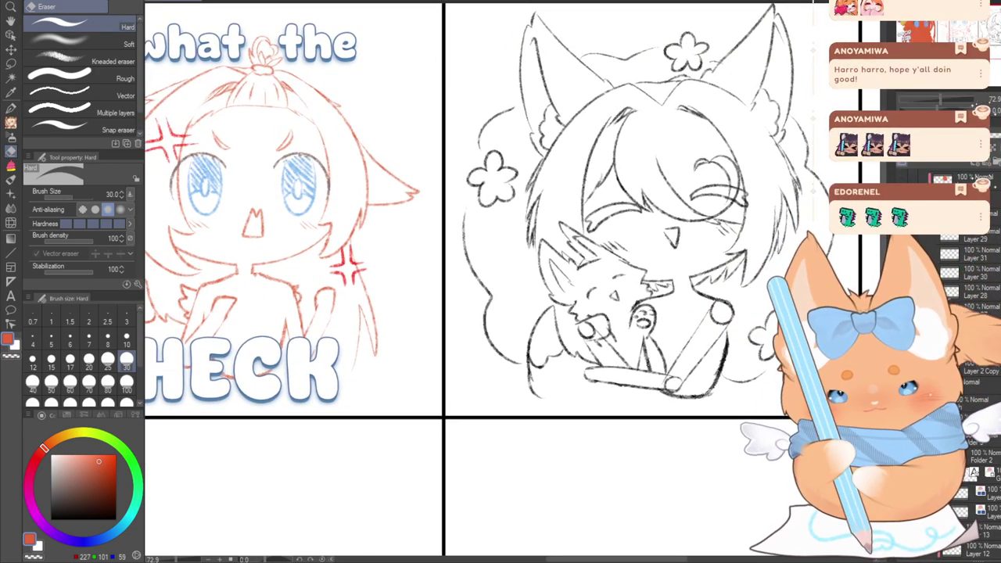
scroll(631, 401, up, 2)
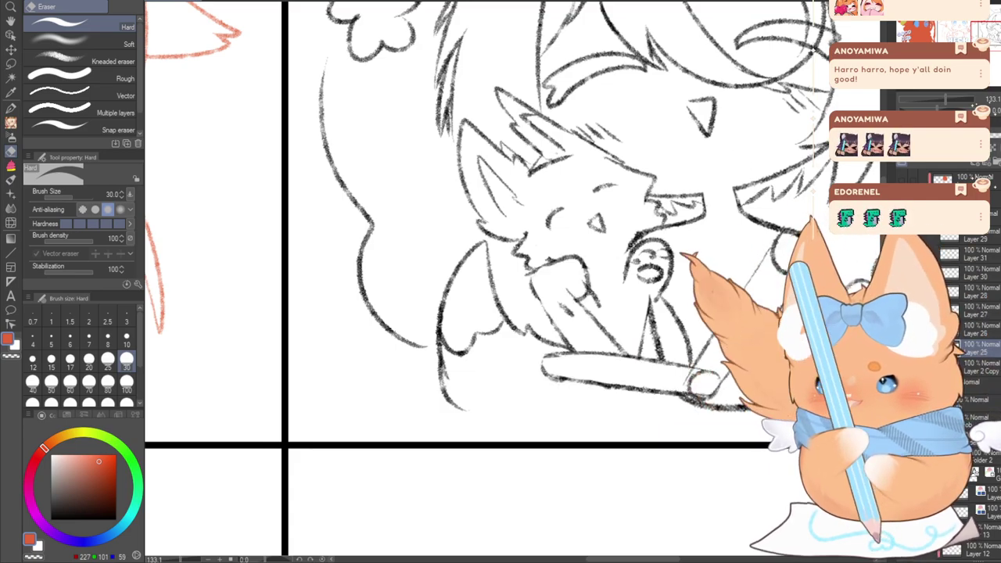
click(980, 35)
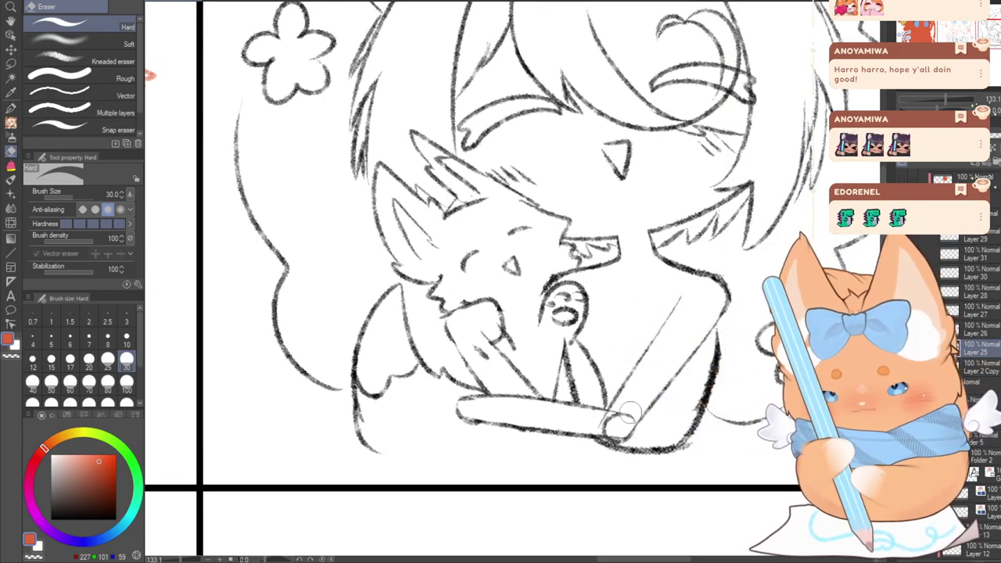
drag(630, 412, 603, 426)
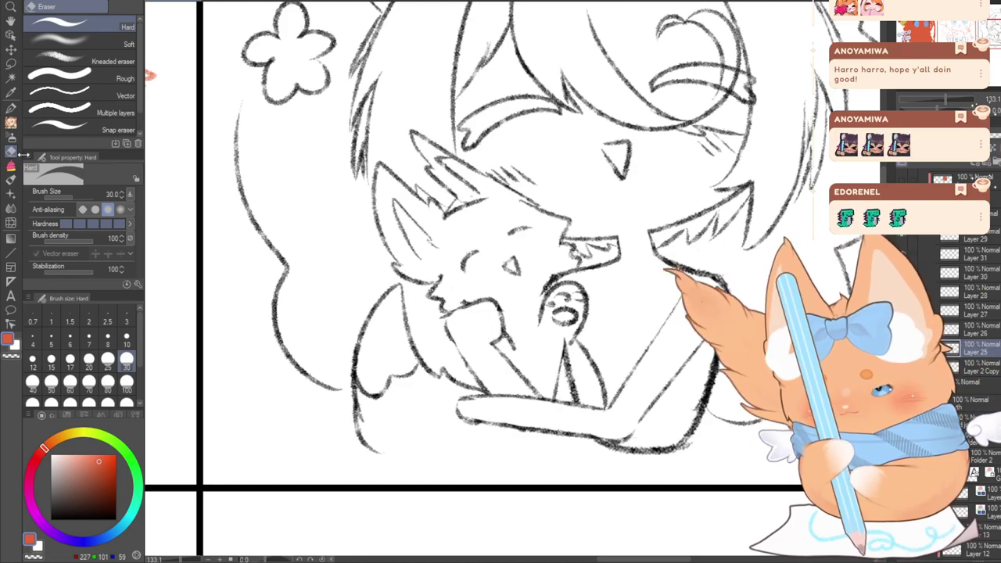
Redraw the lower edge of the upper hand in black with the size 10 pencil
click(11, 123)
drag(492, 344, 469, 343)
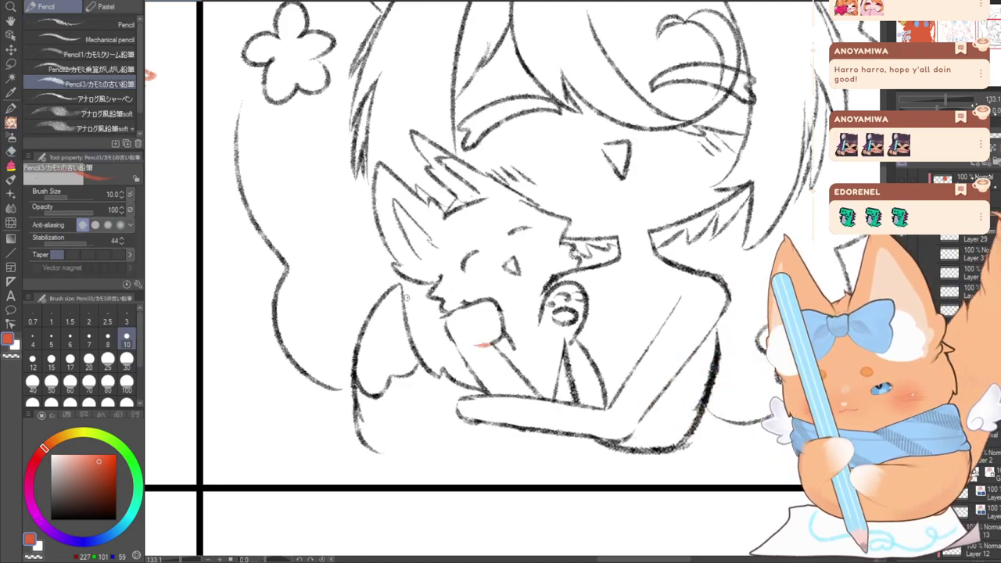
key(x)
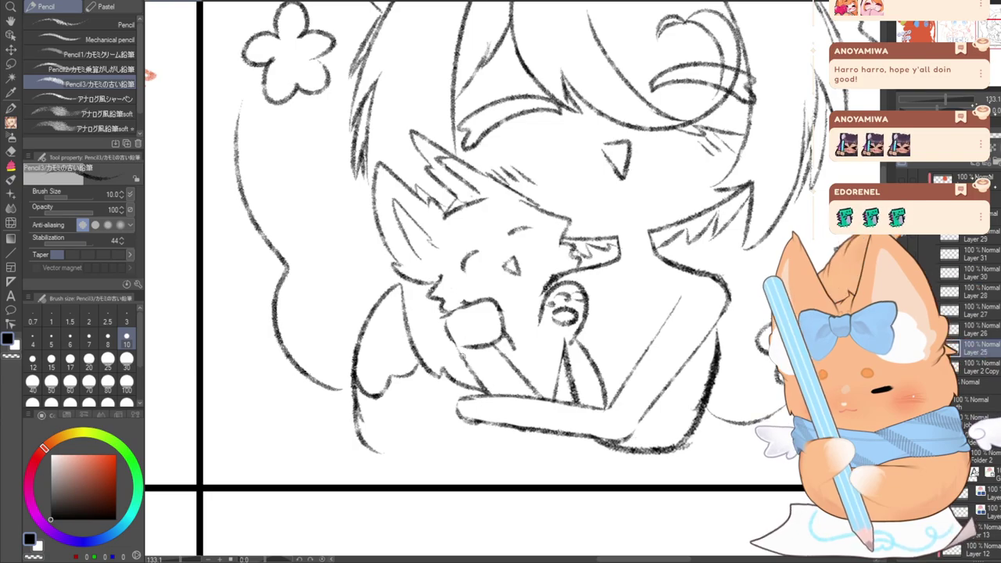
scroll(519, 445, down, 8)
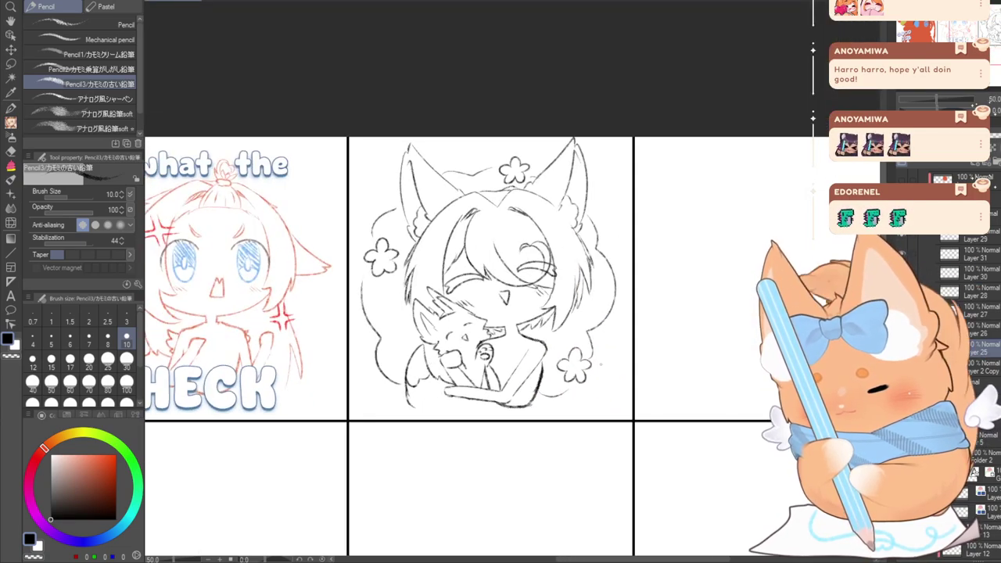
key(ctrl+plus)
key(ctrl+plus)
key(ctrl+plus)
key(ctrl+plus)
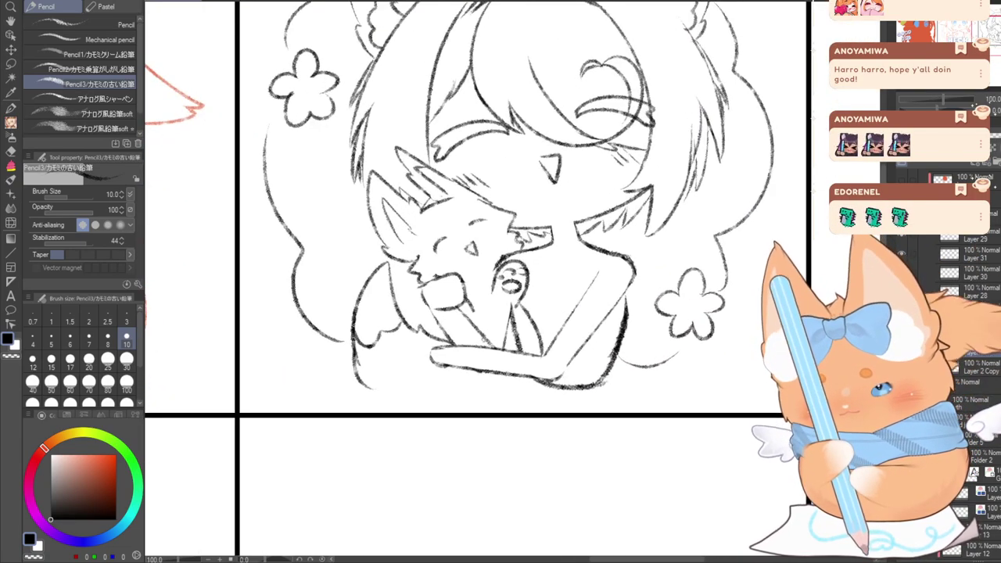
key(ctrl+plus)
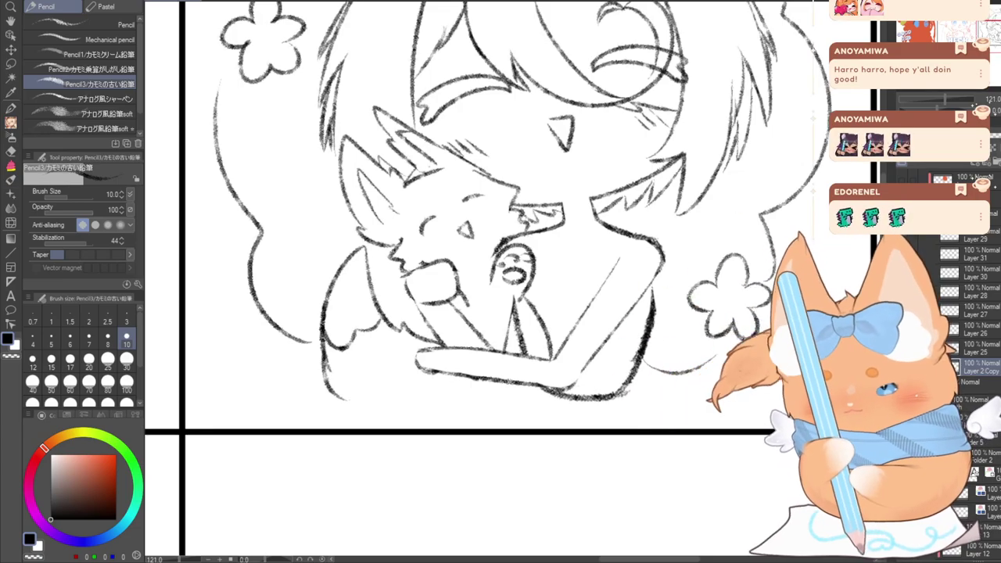
Erase the leg lines inside the small animal's body and pencil jagged fur tufts along both sides of its body
click(11, 152)
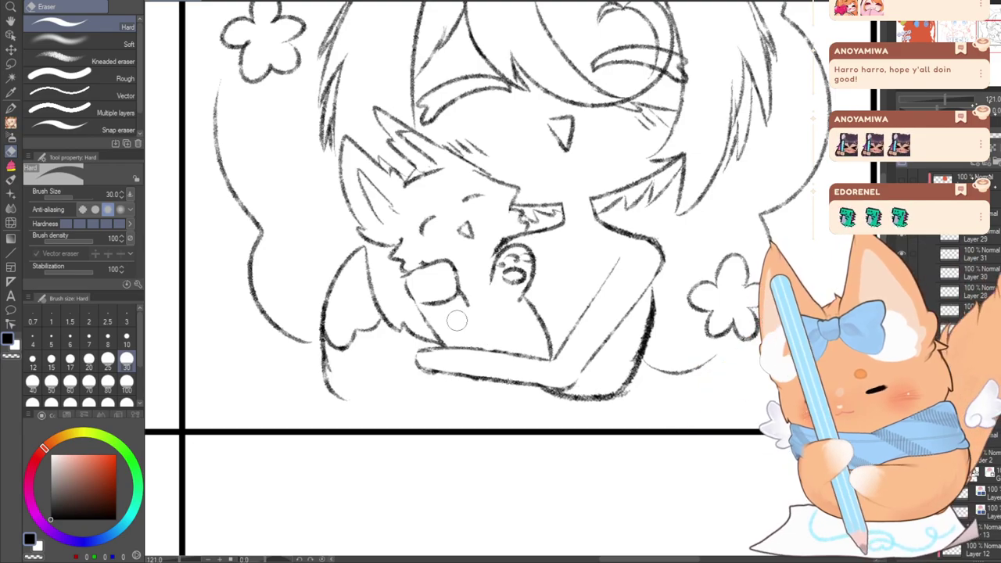
drag(548, 242, 499, 310)
click(10, 129)
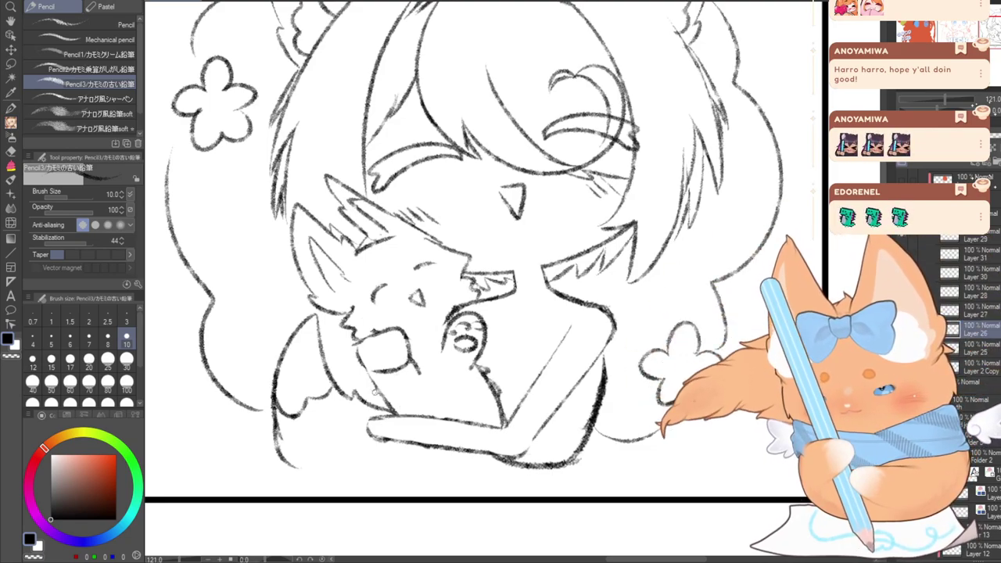
drag(386, 398, 376, 414)
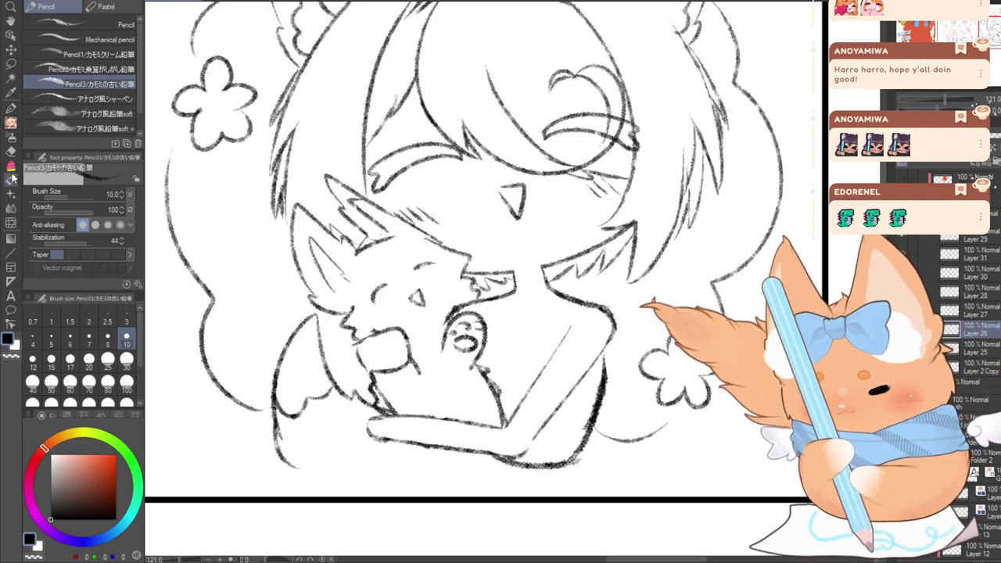
Check Layers 27 and 26 by toggling their visibility, and clean up the outline around the animal's raised paw
key(e)
key(ctrl+z)
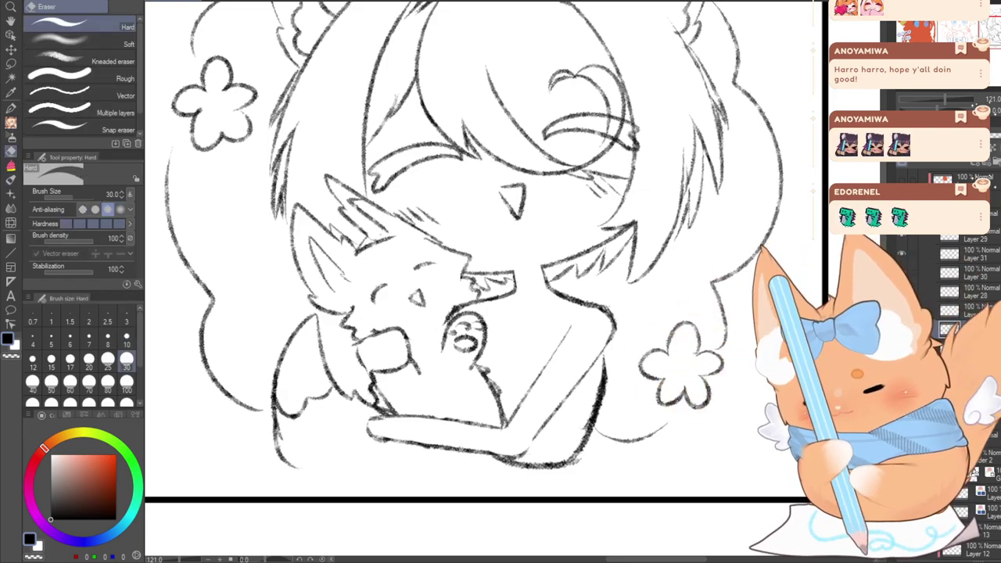
click(902, 312)
click(902, 311)
click(902, 330)
click(902, 330)
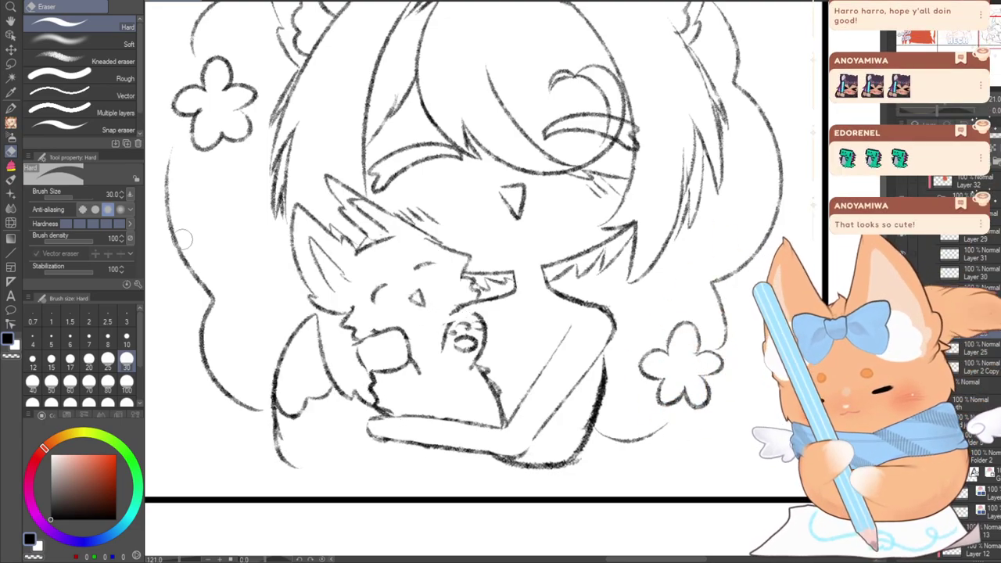
key(p)
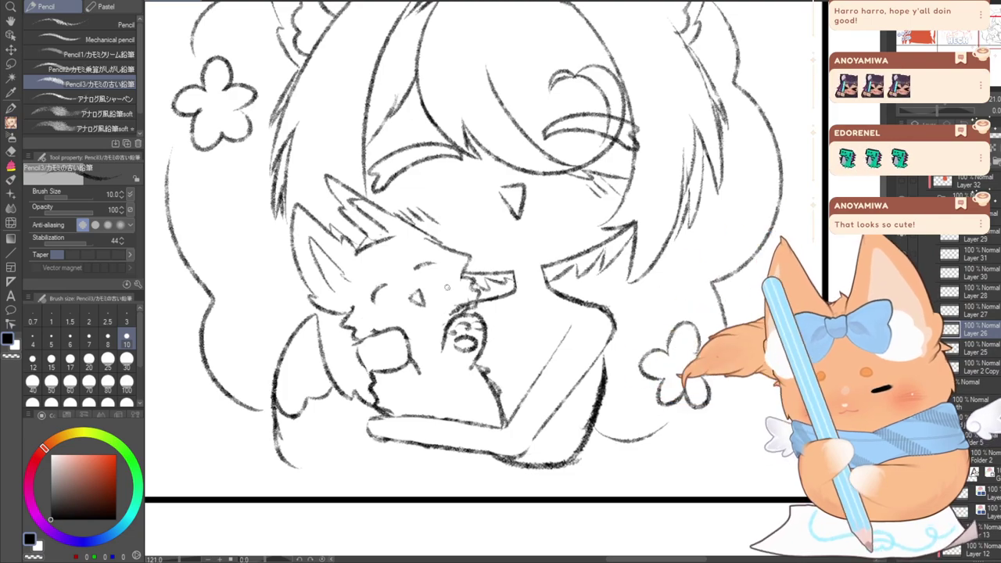
Draw a small rounded paw with pads for the animal's lower paw on Layer 26 and erase the overlapping hand lines
click(11, 151)
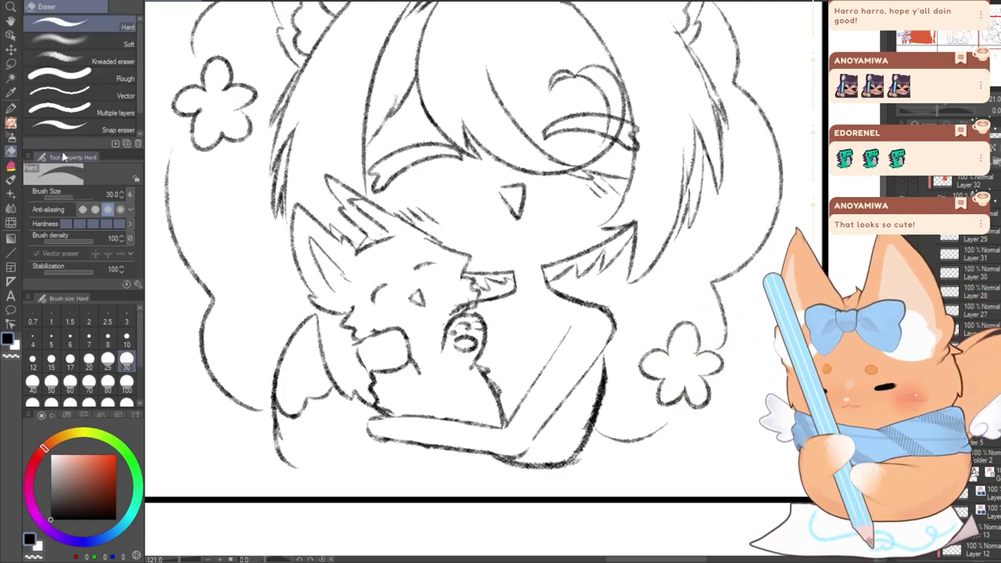
scroll(396, 429, down, 4)
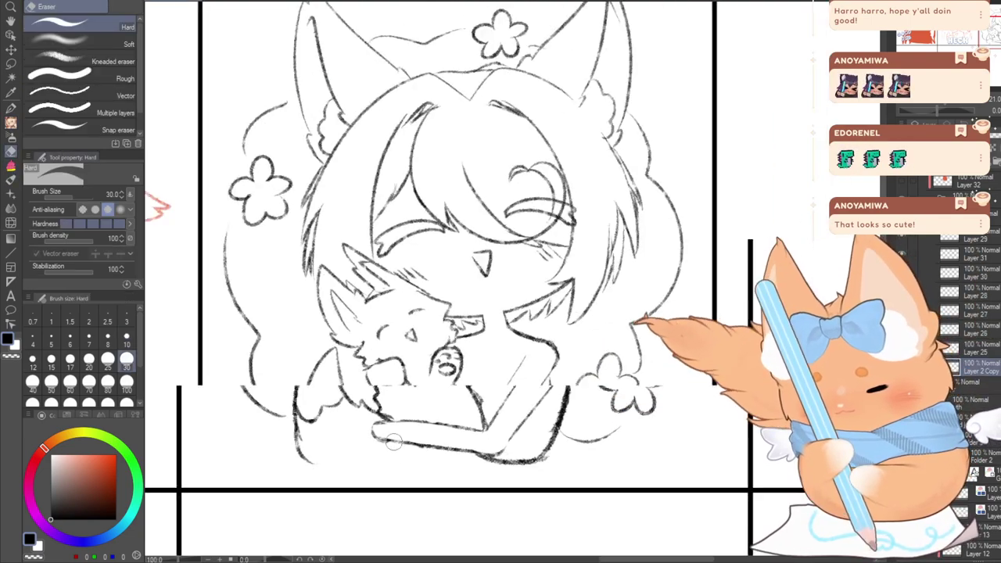
drag(974, 39, 988, 35)
key(p)
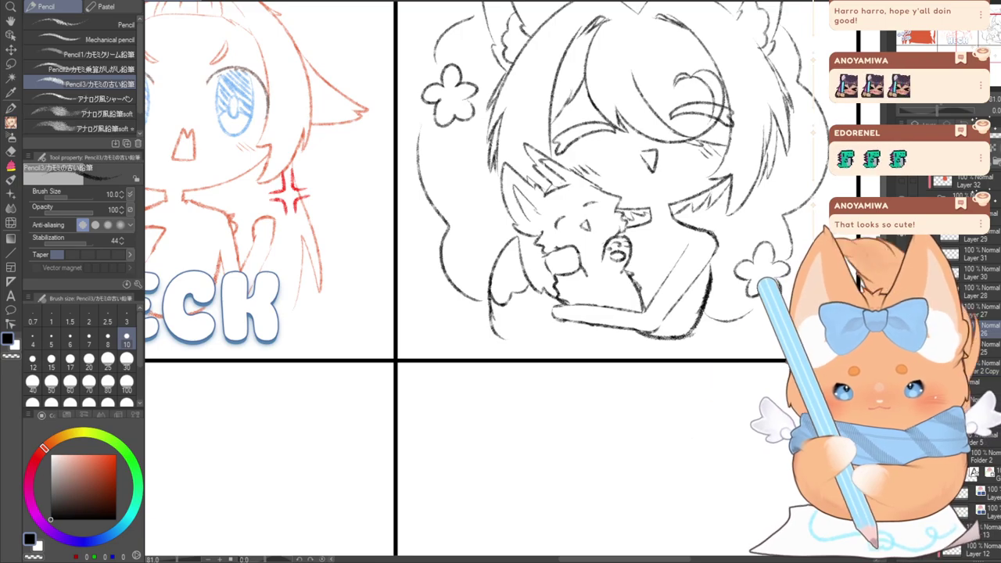
scroll(658, 277, up, 2)
scroll(510, 258, up, 1)
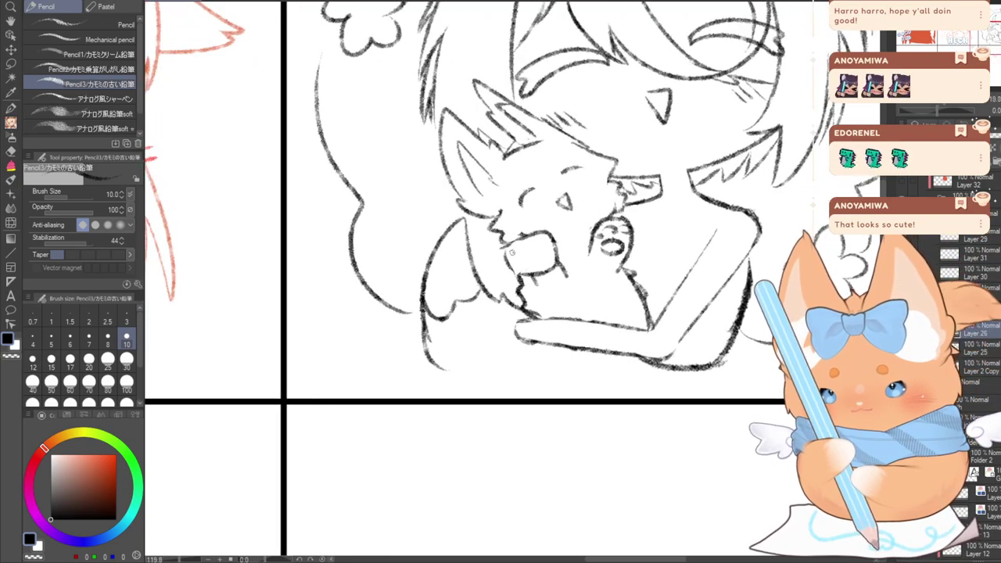
drag(532, 273, 543, 251)
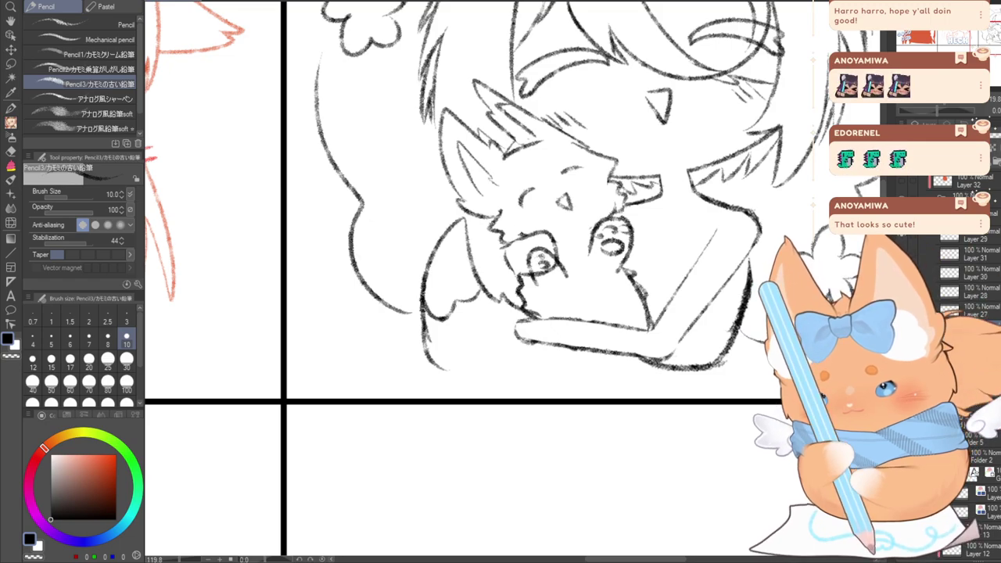
key(e)
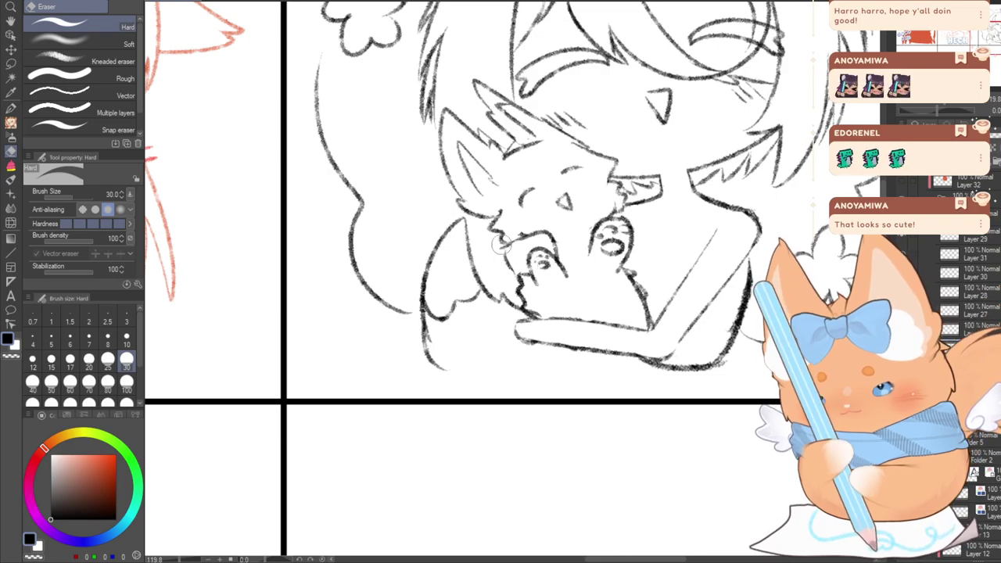
scroll(523, 348, down, 2)
drag(968, 47, 978, 46)
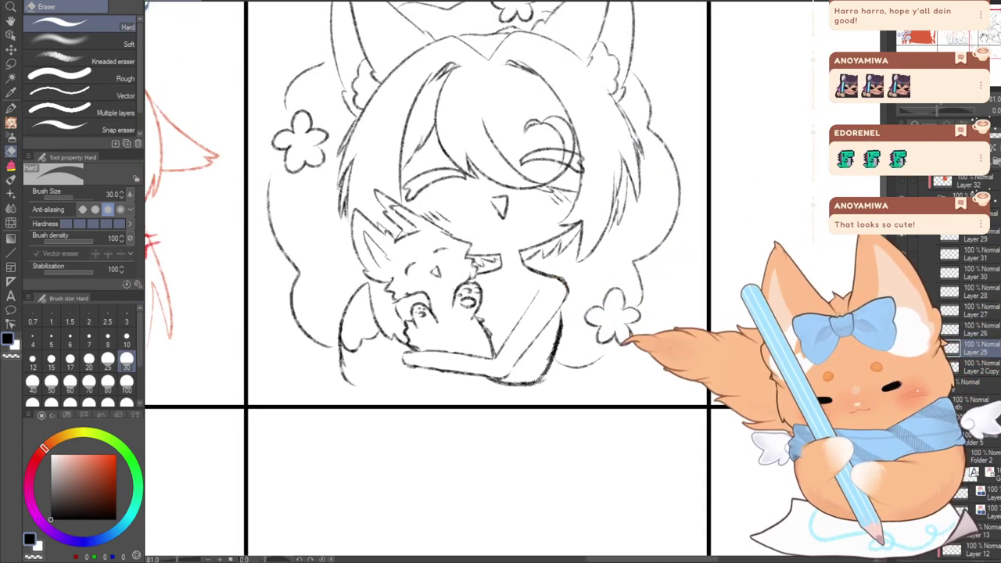
Add a new layer above Layer 31 and pencil a small feathered wing behind the character's shoulder
click(11, 124)
click(966, 256)
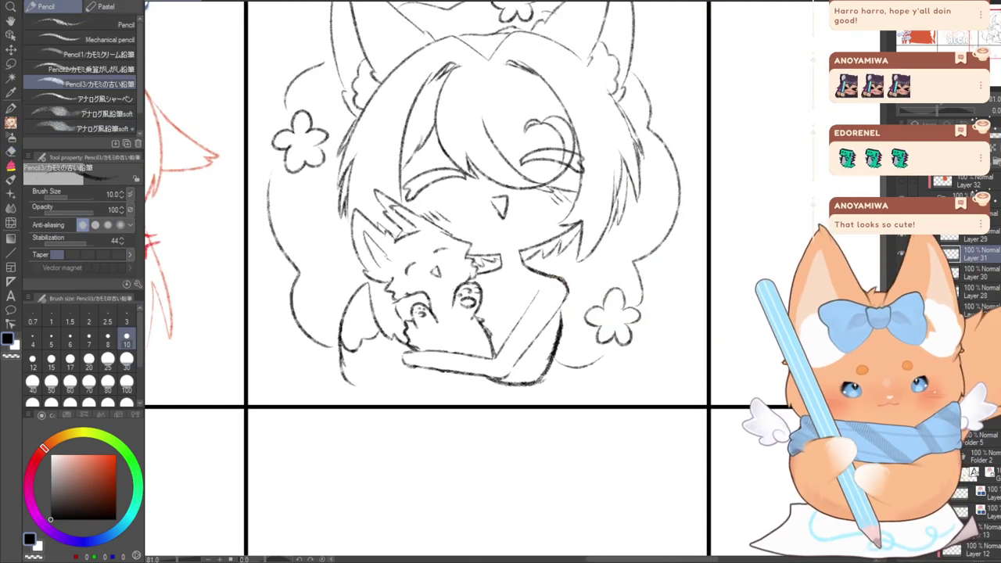
scroll(500, 287, up, 3)
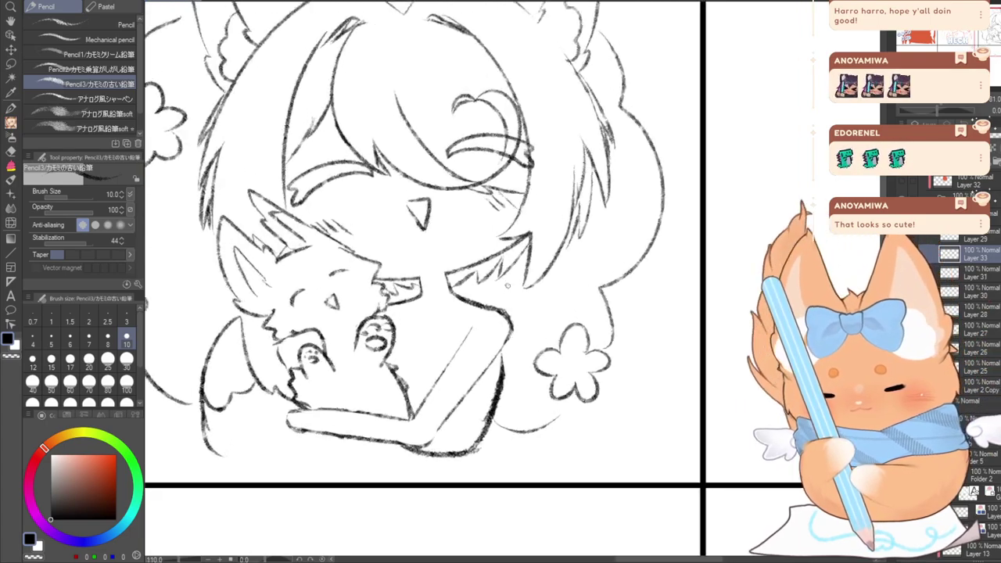
mouse_move(487, 313)
mouse_down()
mouse_move(550, 356)
mouse_move(533, 394)
mouse_move(507, 398)
mouse_move(499, 380)
mouse_up()
key(ctrl+z)
key(ctrl+z)
mouse_move(469, 469)
mouse_down()
mouse_move(634, 461)
mouse_move(692, 392)
mouse_up()
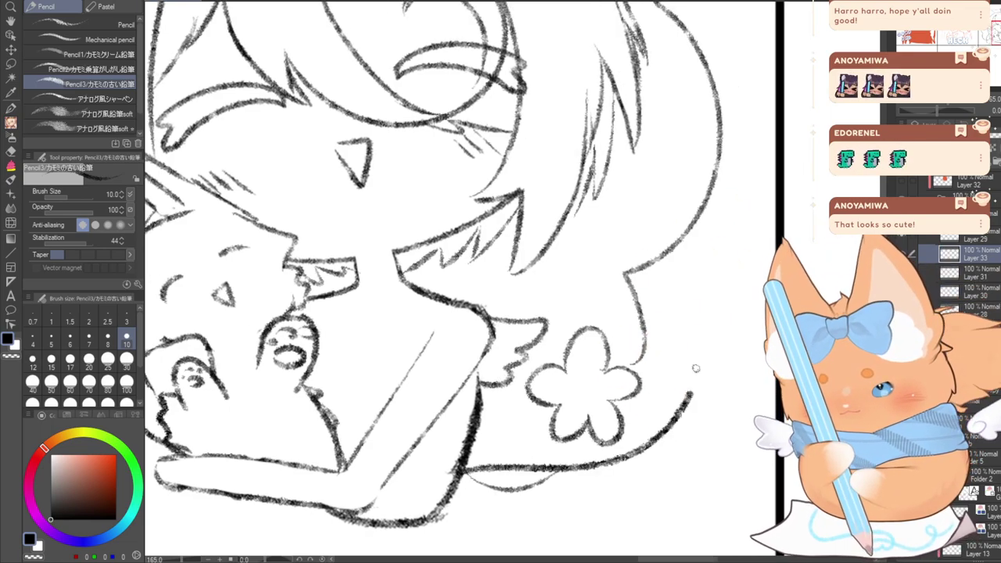
drag(704, 436, 743, 343)
key(ctrl+z)
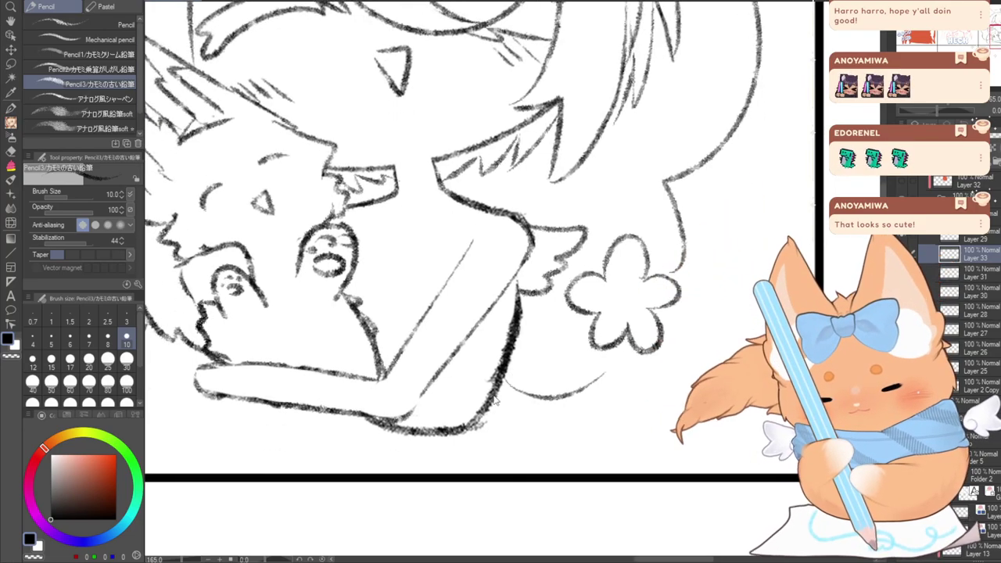
mouse_move(507, 366)
mouse_down()
mouse_move(571, 346)
mouse_move(622, 319)
mouse_up()
drag(663, 186, 745, 324)
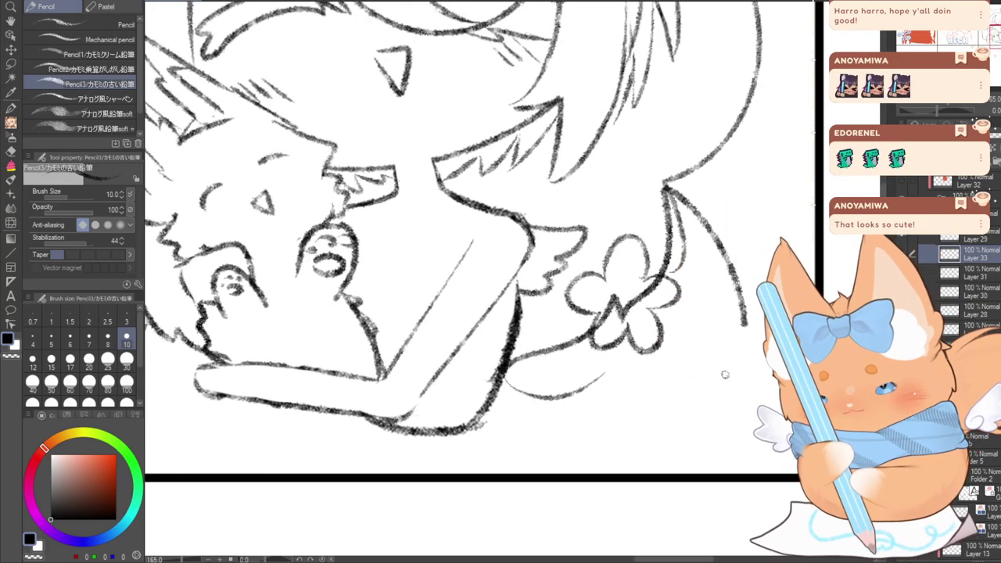
mouse_move(481, 427)
mouse_down()
mouse_move(514, 447)
mouse_move(724, 426)
mouse_up()
key(ctrl+z)
key(ctrl+z)
key(ctrl+z)
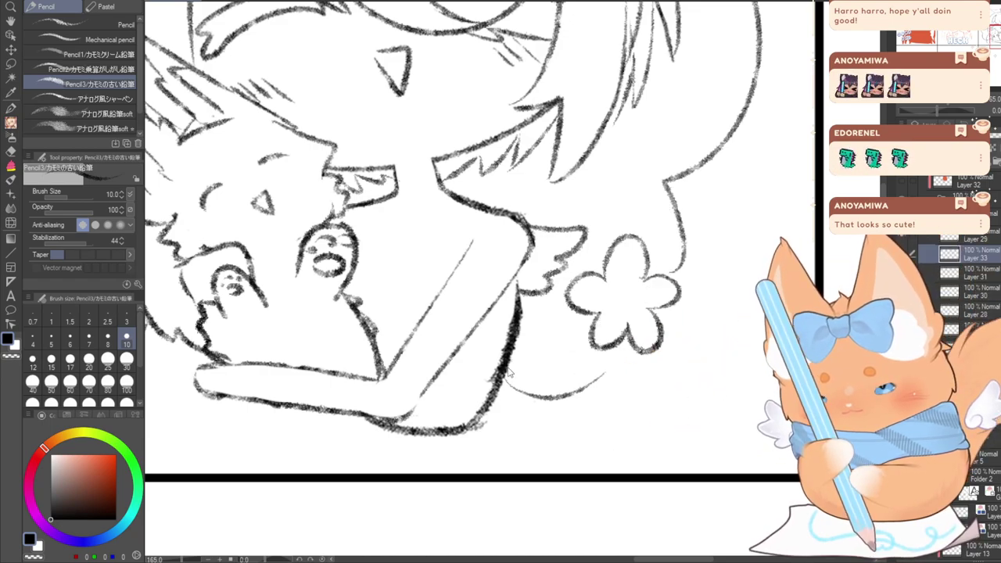
Sketch a fluffy tail from the character's back, curling to an upright pointed tip around the lower flower
mouse_move(516, 346)
mouse_down()
mouse_move(560, 327)
mouse_move(618, 215)
mouse_move(670, 345)
mouse_move(617, 380)
mouse_up()
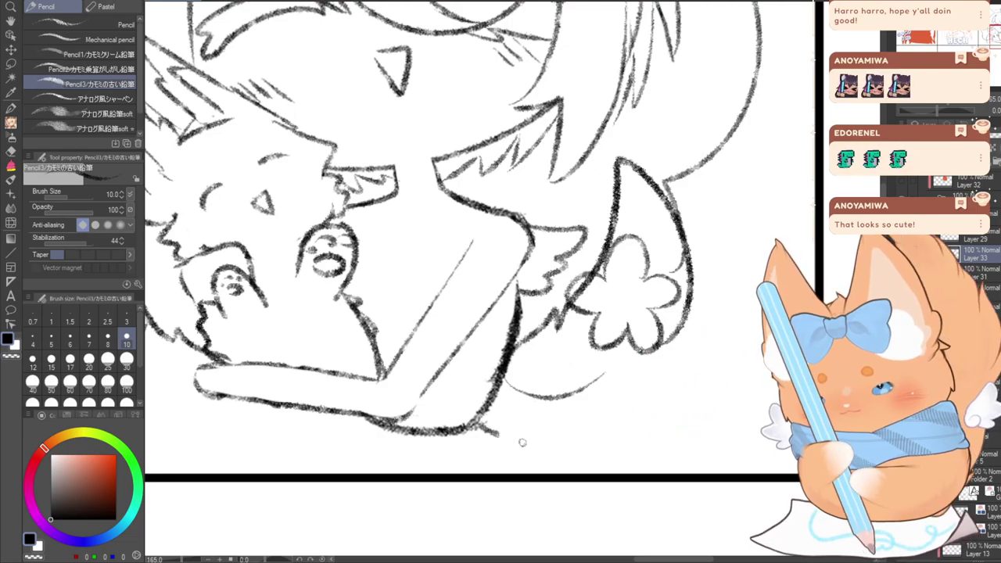
drag(497, 430, 671, 356)
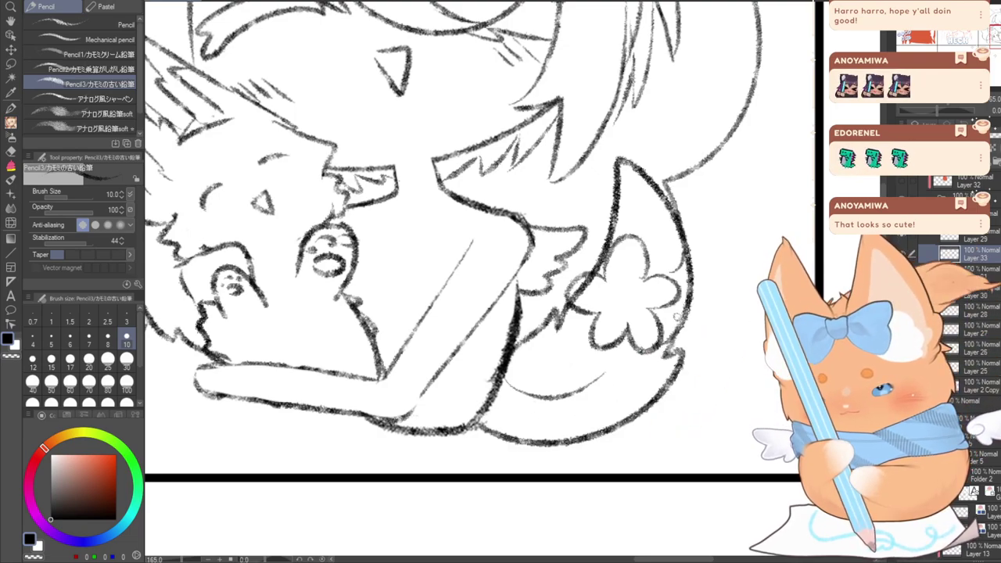
scroll(337, 392, down, 3)
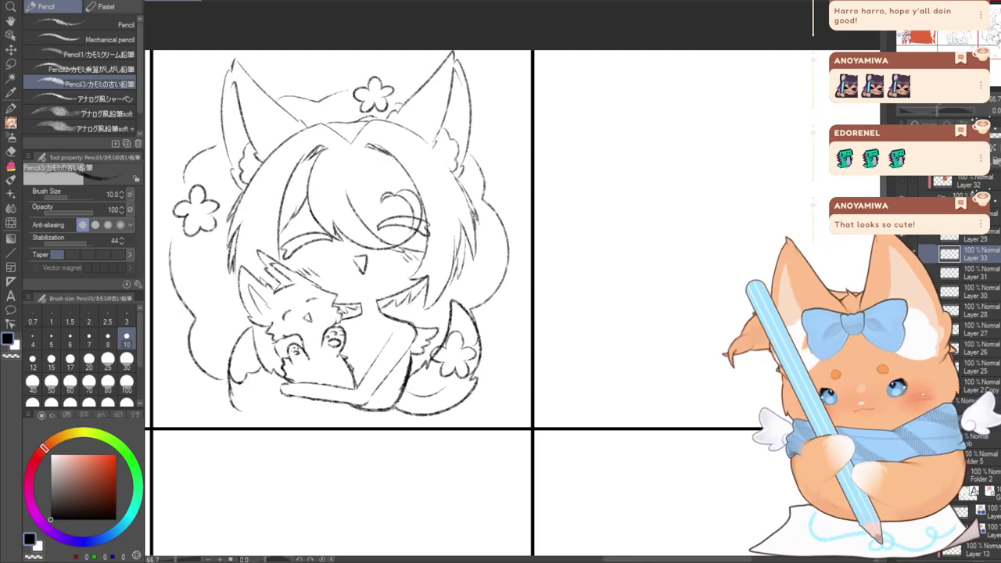
Undo the tail's rounded lower edge and redraw it as a flatter line from the base of the body
mouse_move(337, 392)
mouse_down()
mouse_move(653, 307)
mouse_move(689, 323)
mouse_move(428, 313)
mouse_up()
key(ctrl+z)
key(ctrl+z)
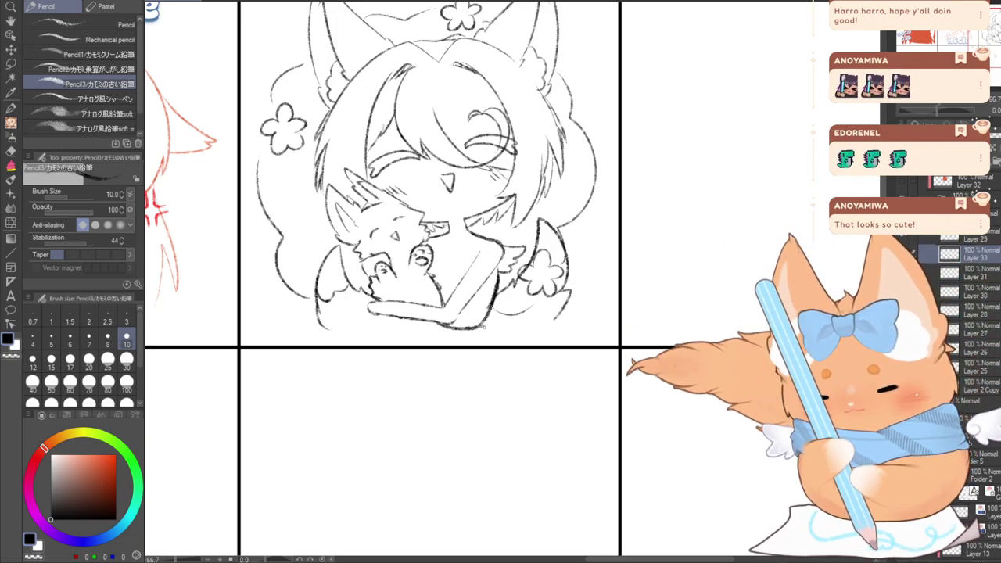
drag(480, 326, 559, 316)
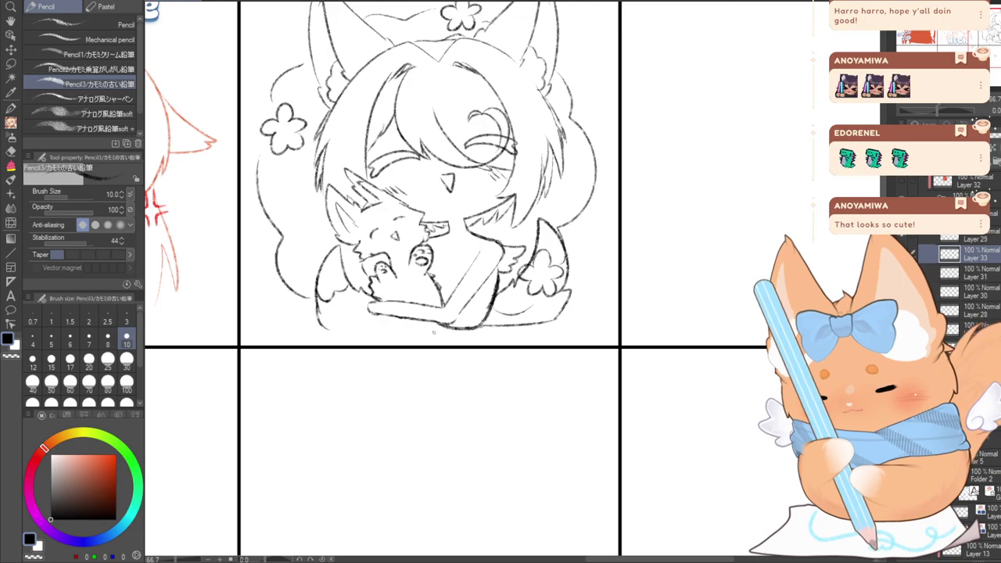
drag(430, 313, 688, 331)
scroll(519, 318, down, 3)
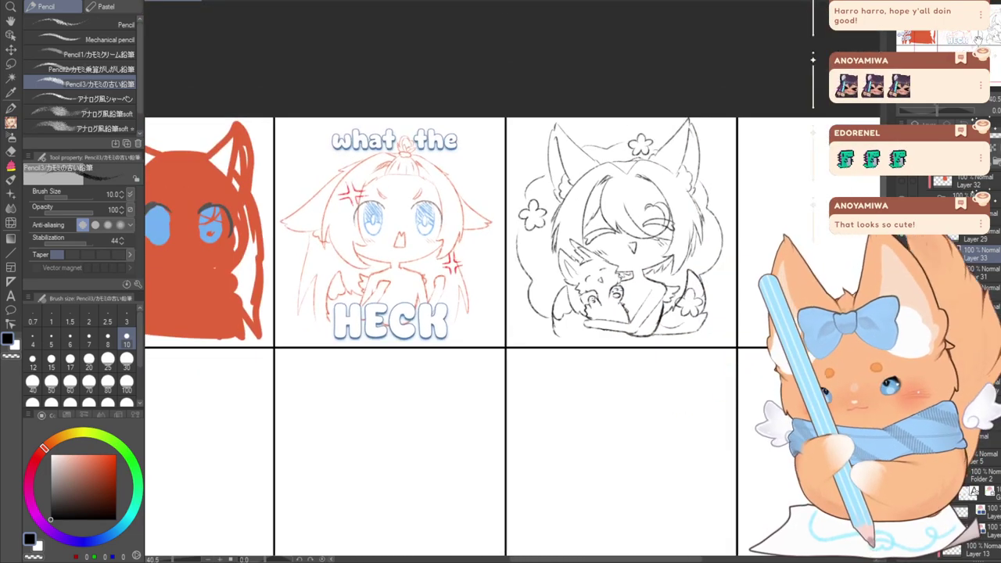
scroll(759, 324, up, 4)
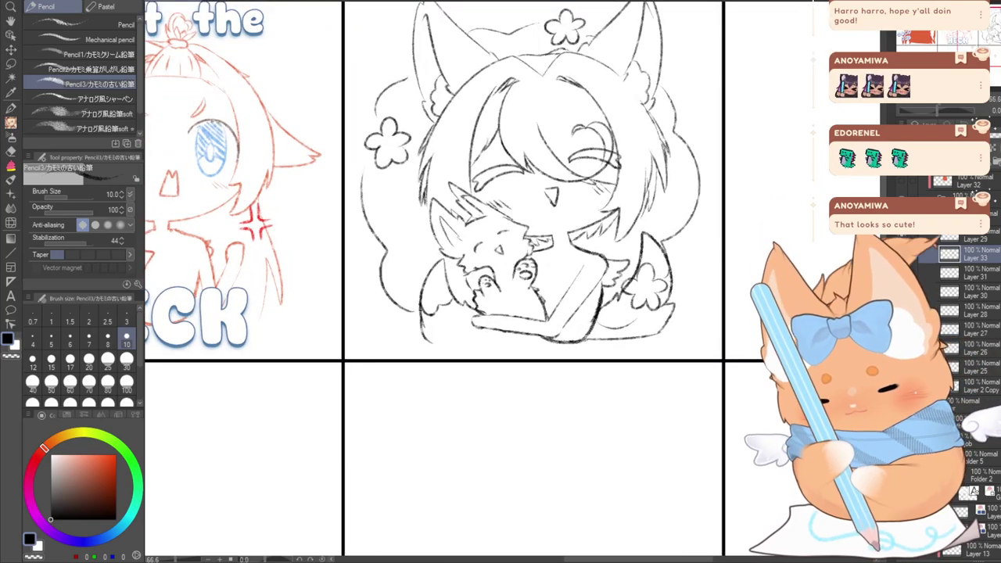
Show Layer 32, sample its orange-red, and recolour the tail's remaining black end with the size 100 G-pen
click(944, 182)
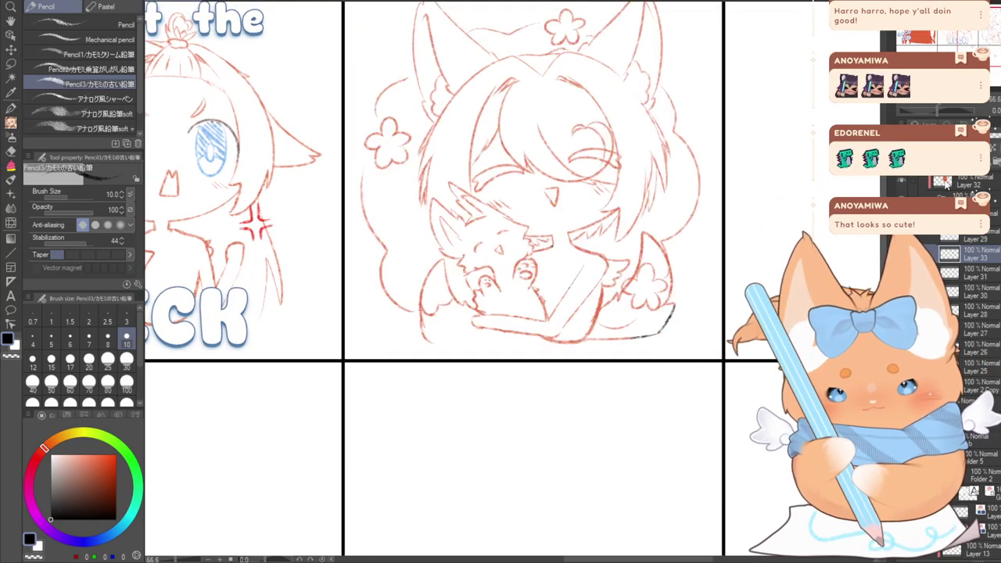
click(945, 184)
key(ctrl+alt+g)
alt+click(649, 187)
key(ctrl+alt+g)
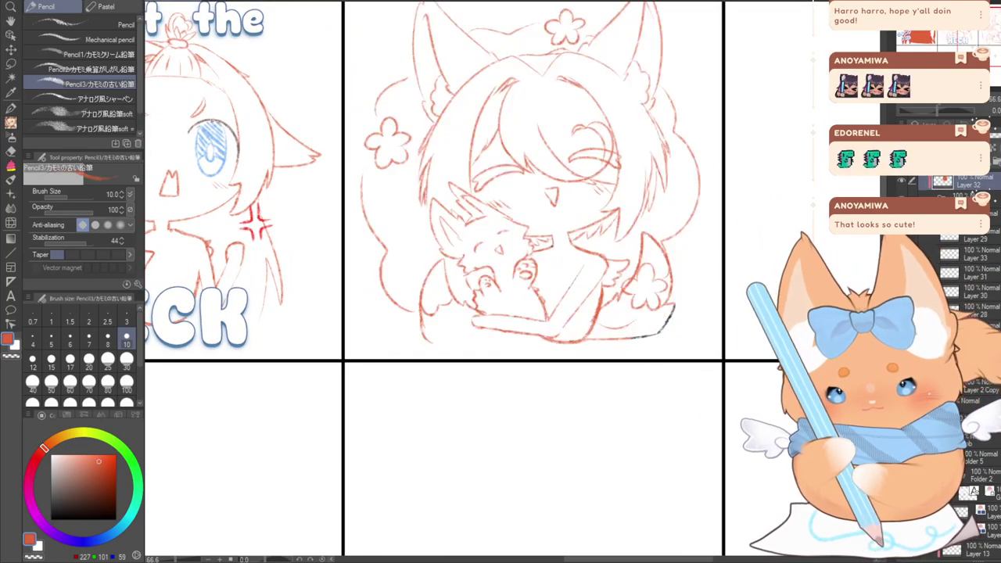
key(p)
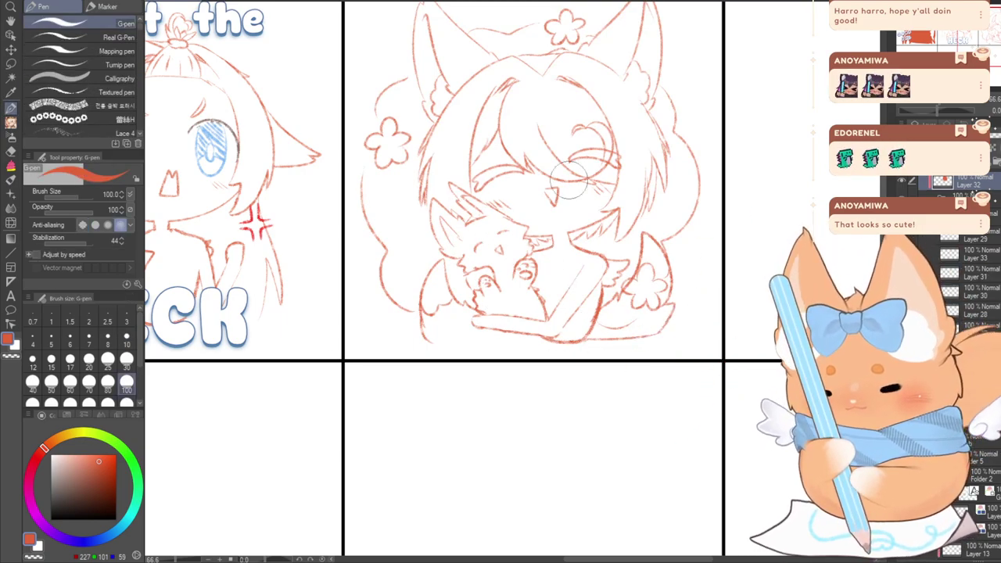
Sample light blue from the second emote's eye and recolour the closed eye beside the animal with the size 30 G-pen
drag(980, 43, 982, 39)
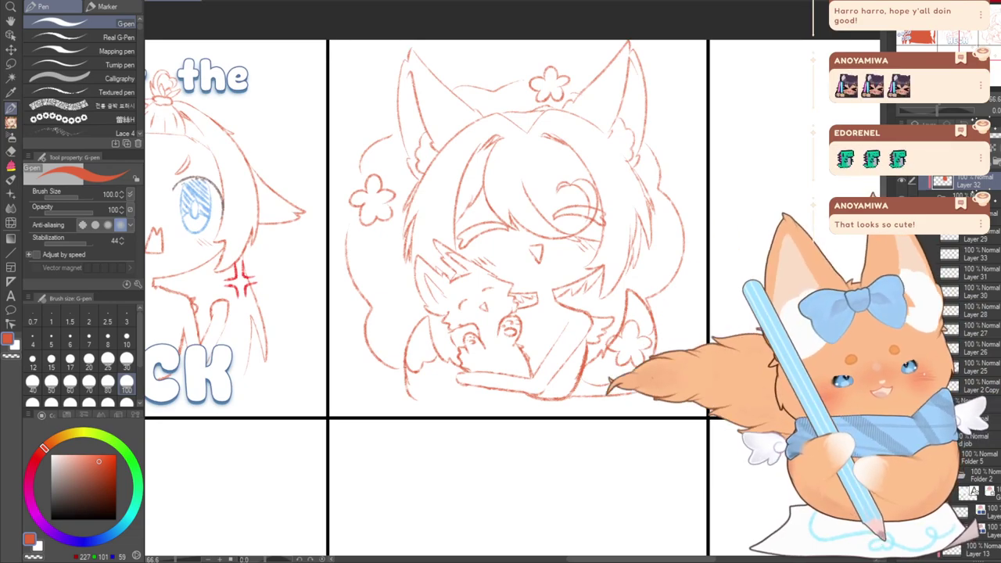
scroll(537, 271, up, 2)
mouse_move(984, 40)
mouse_down()
mouse_move(932, 45)
mouse_move(982, 40)
mouse_up()
alt+click(201, 235)
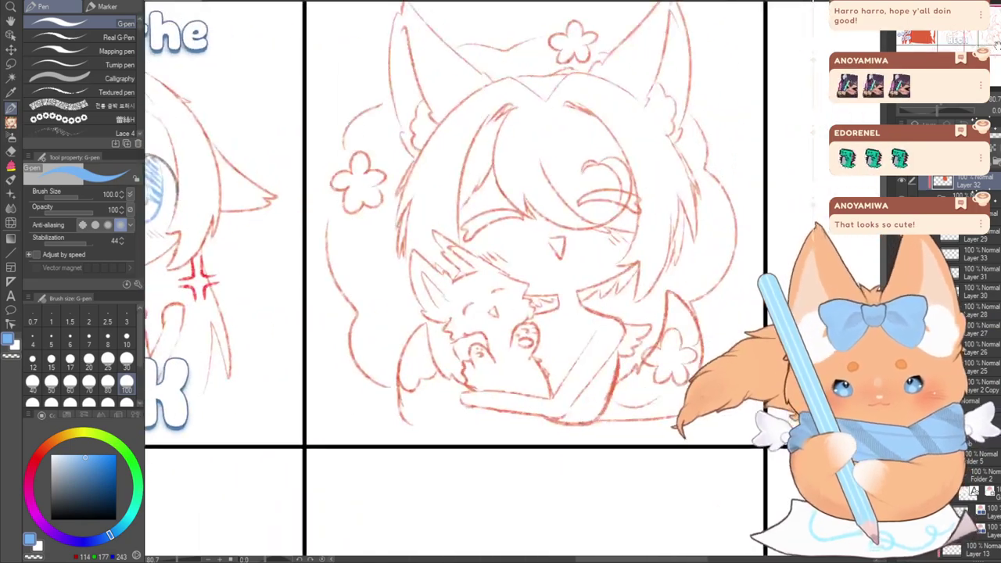
click(126, 360)
scroll(466, 233, up, 2)
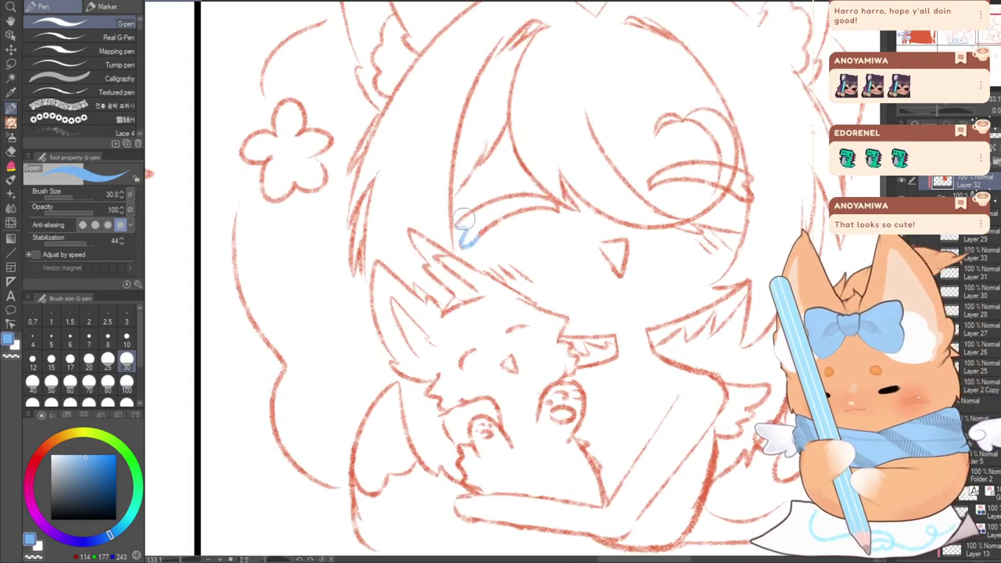
drag(465, 233, 520, 225)
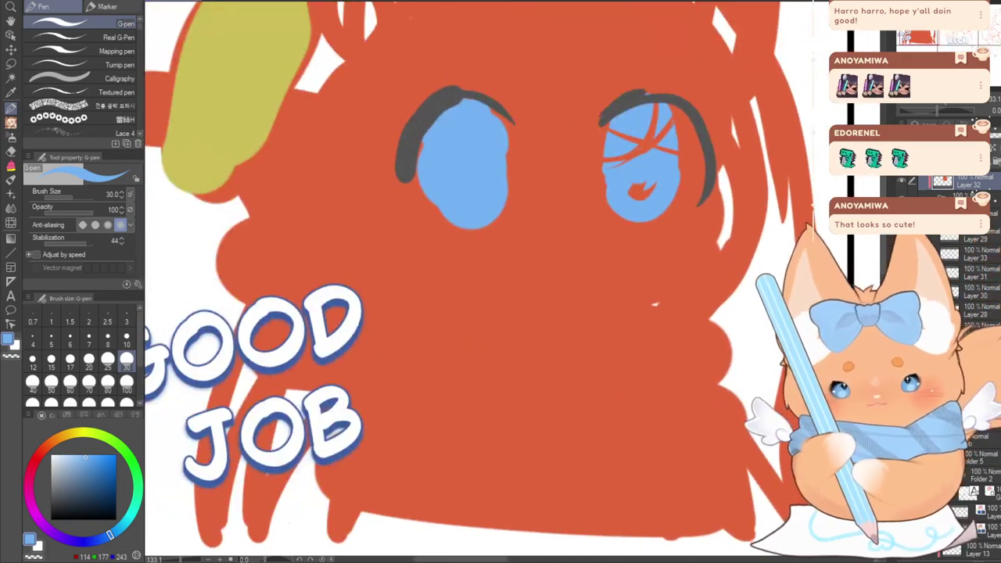
Sample dark grey from the first emote's eyelashes and paint it over the blue closed eye's lines
alt+click(547, 93)
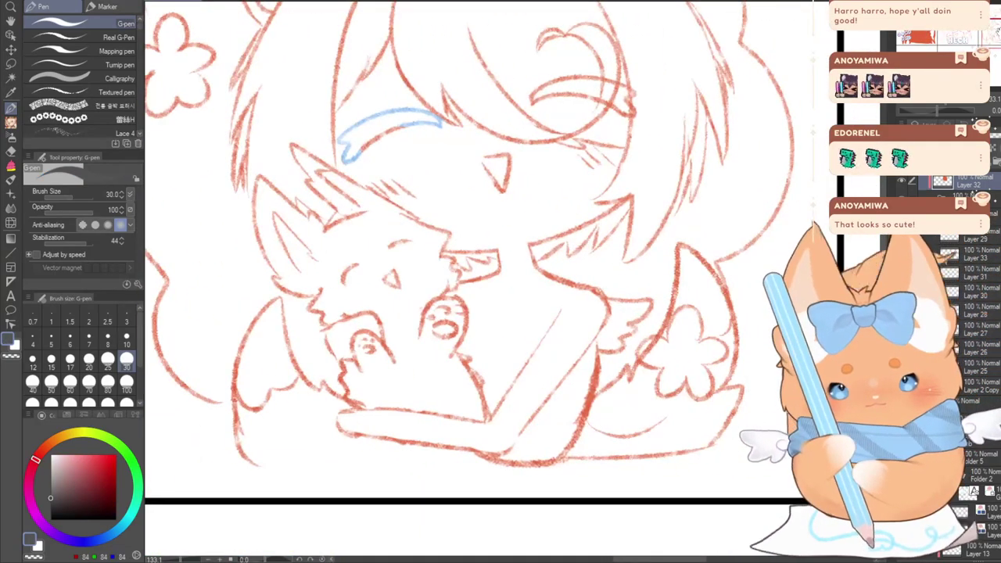
mouse_move(345, 138)
mouse_down()
mouse_move(349, 156)
mouse_move(347, 144)
mouse_move(405, 114)
mouse_move(435, 122)
mouse_up()
drag(349, 155, 373, 145)
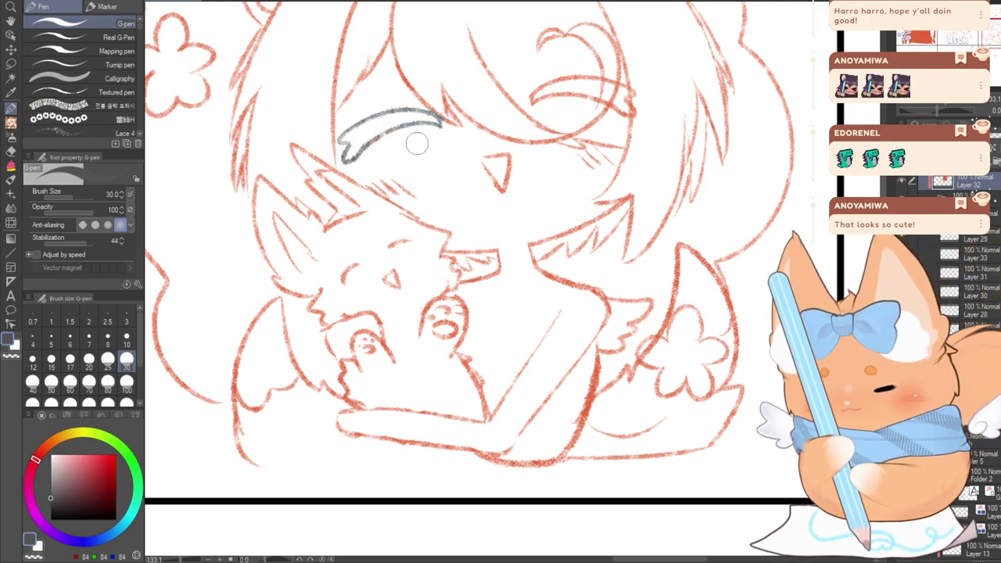
Recolour the third emote's other closed eye, beneath the heart-shaped hair strand, dark grey with the size 30 G-pen
mouse_move(541, 95)
mouse_down()
mouse_move(609, 75)
mouse_move(602, 103)
mouse_move(627, 91)
mouse_up()
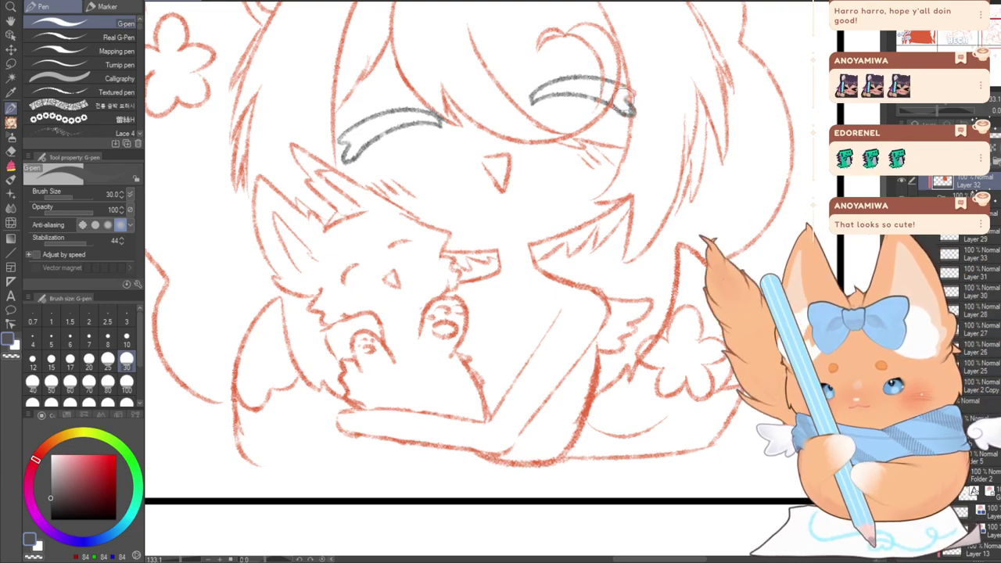
scroll(547, 196, down, 3)
scroll(535, 197, down, 3)
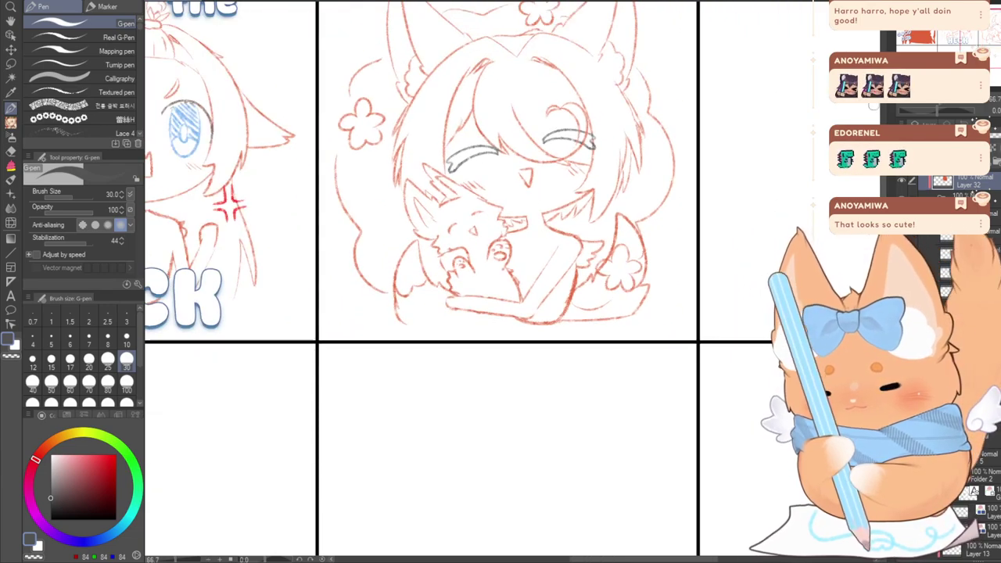
drag(979, 38, 971, 35)
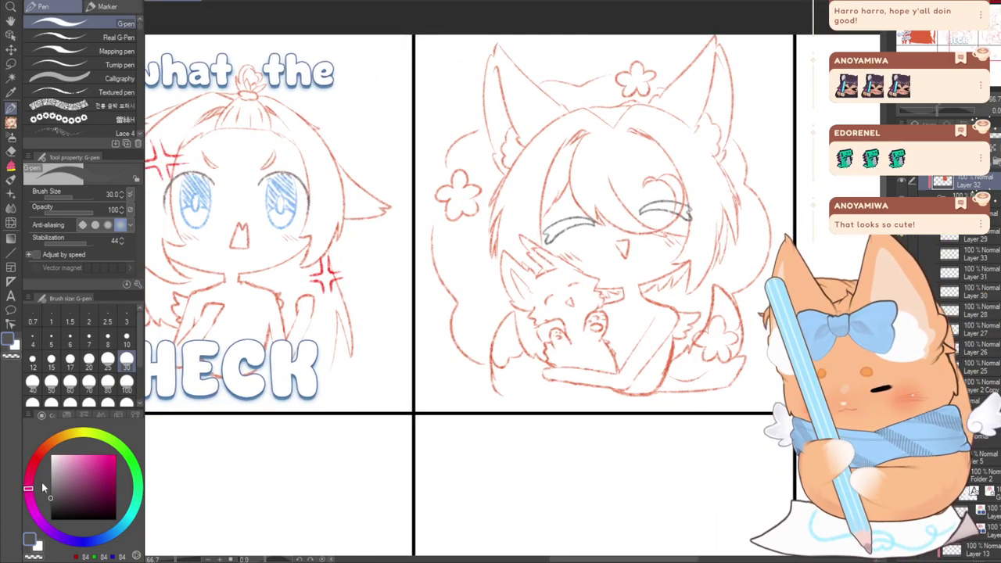
Pick a pink (247, 135, 194), set the G-pen size to 70, and recolour the flower beside the third emote's hair
click(65, 454)
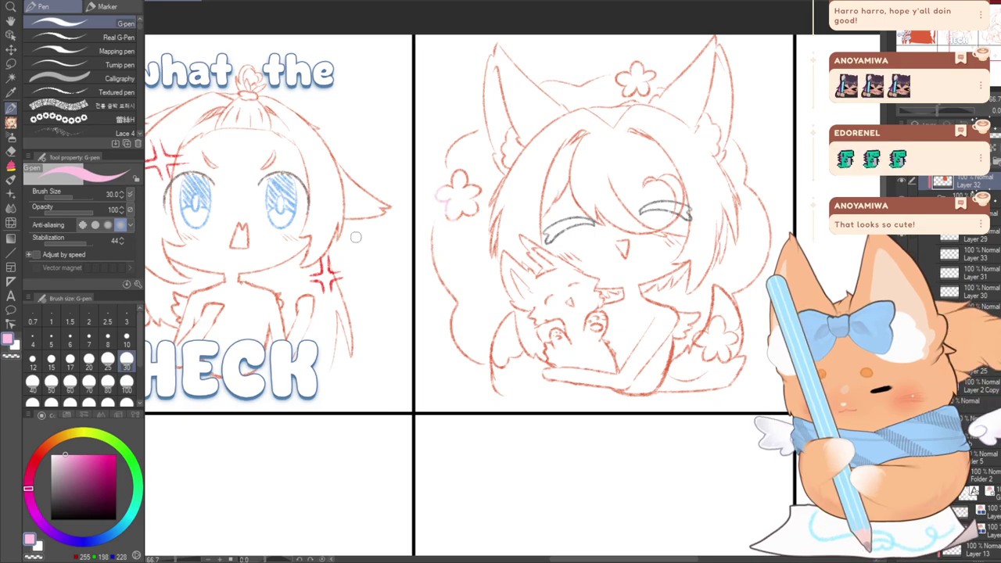
click(75, 467)
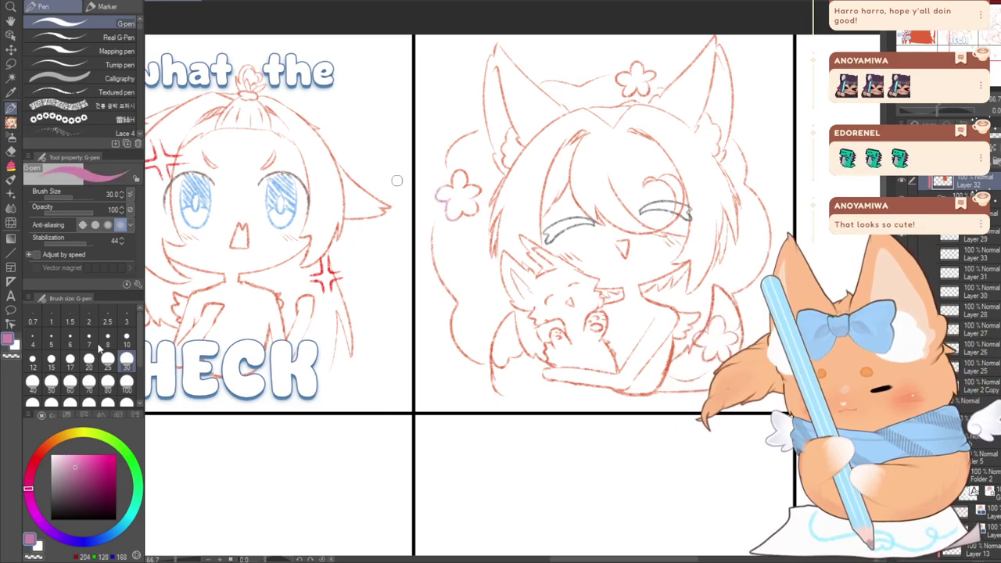
click(90, 383)
click(84, 452)
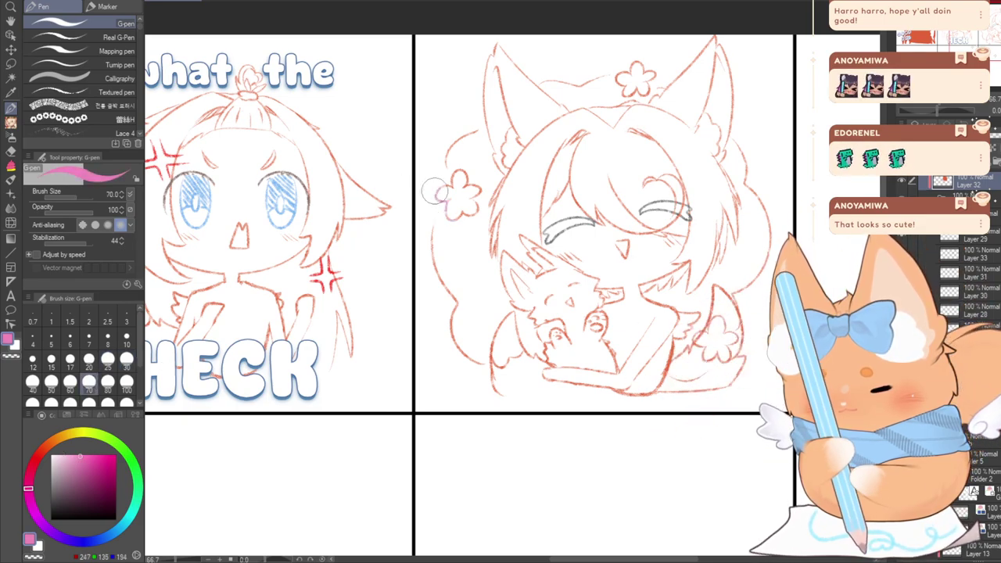
scroll(444, 204, up, 4)
mouse_move(436, 199)
mouse_down()
mouse_move(456, 172)
mouse_move(486, 187)
mouse_move(472, 228)
mouse_up()
scroll(448, 220, down, 3)
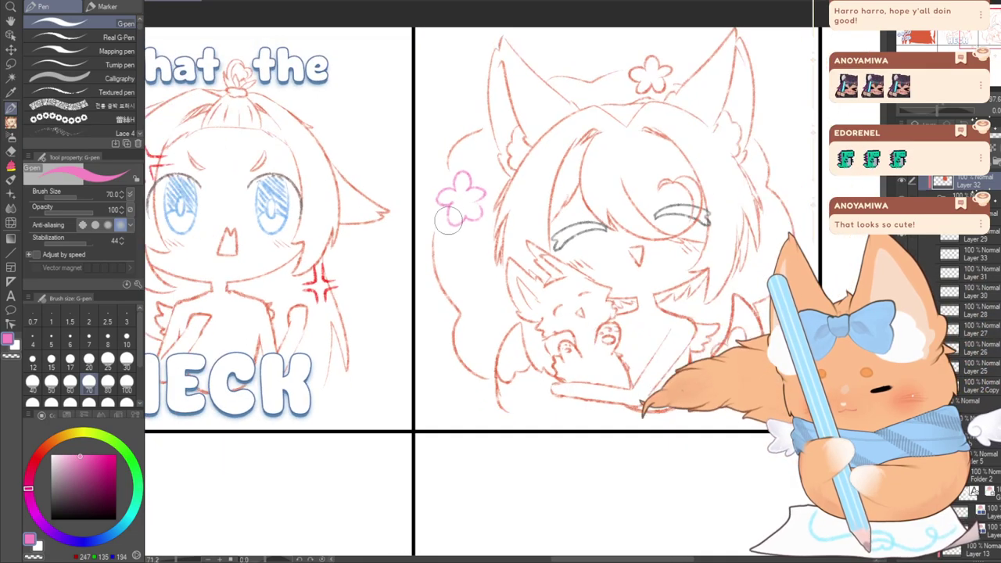
Recolour the flower between the third emote's ears with the same pink
drag(282, 222, 866, 205)
scroll(643, 83, right, 5)
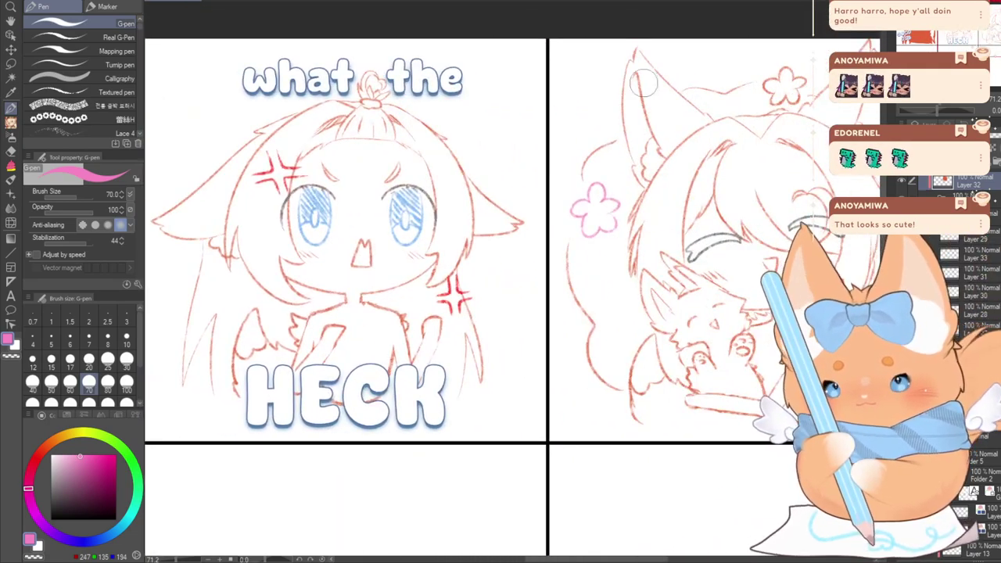
mouse_move(787, 96)
mouse_down()
mouse_move(782, 66)
mouse_move(767, 69)
mouse_move(787, 91)
mouse_up()
scroll(635, 395, right, 2)
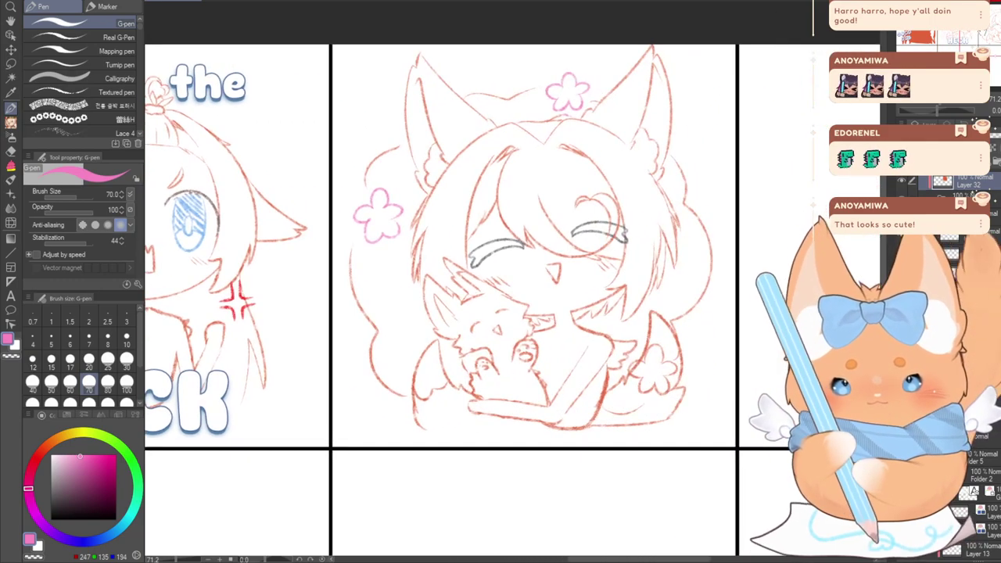
Toggle the visibility of the third emote's sketch layers to examine which lines each one holds
scroll(631, 368, up, 4)
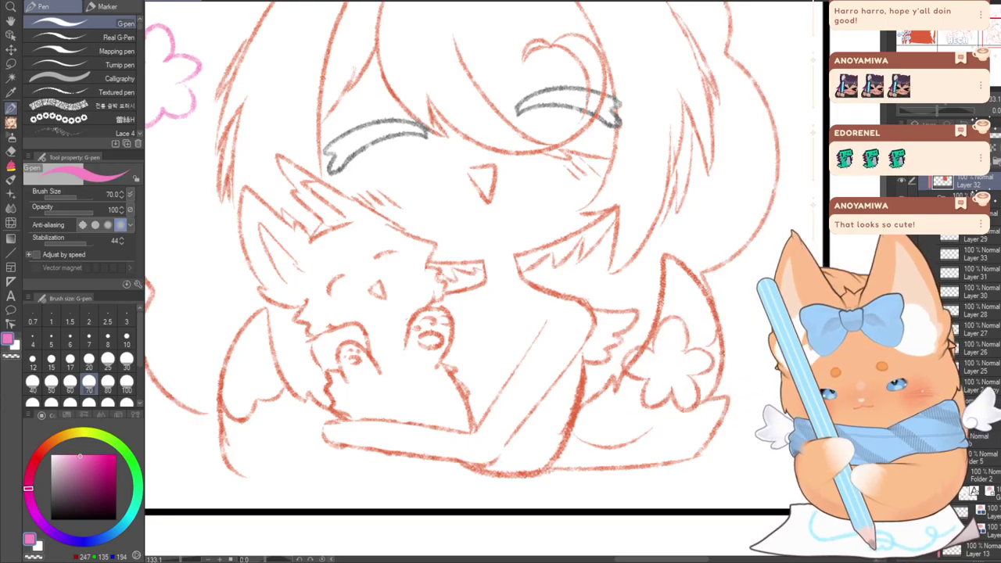
click(902, 233)
click(902, 252)
click(901, 252)
click(902, 272)
click(901, 272)
click(902, 291)
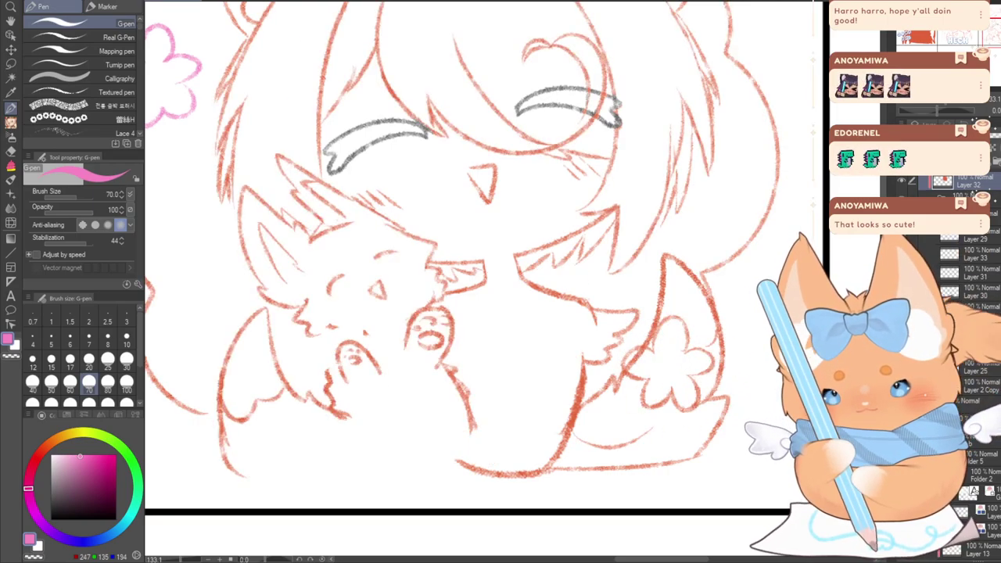
key(ctrl+y)
key(ctrl+y)
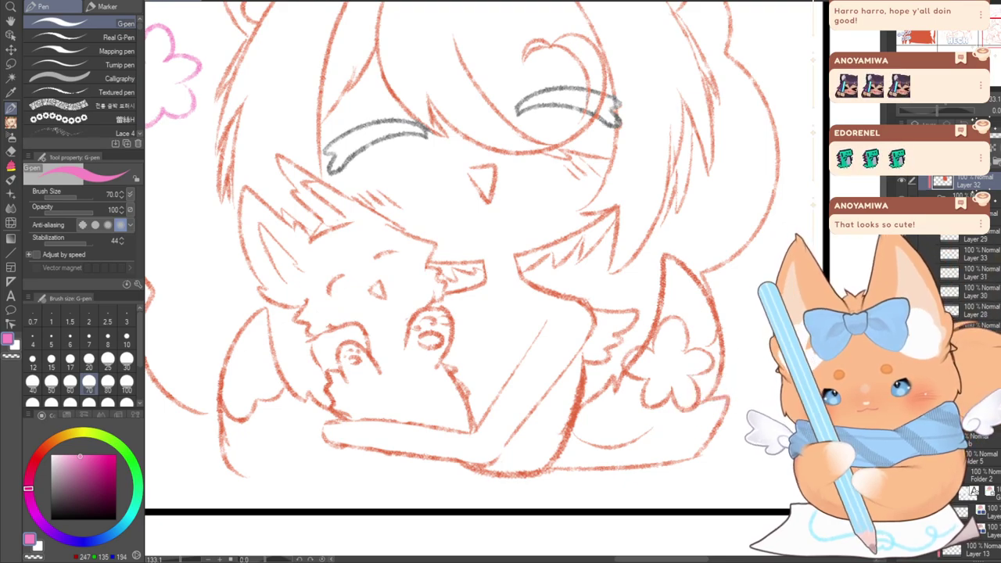
Recolour the remaining flower beside the character's tail pink with the size 70 G-pen
key(e)
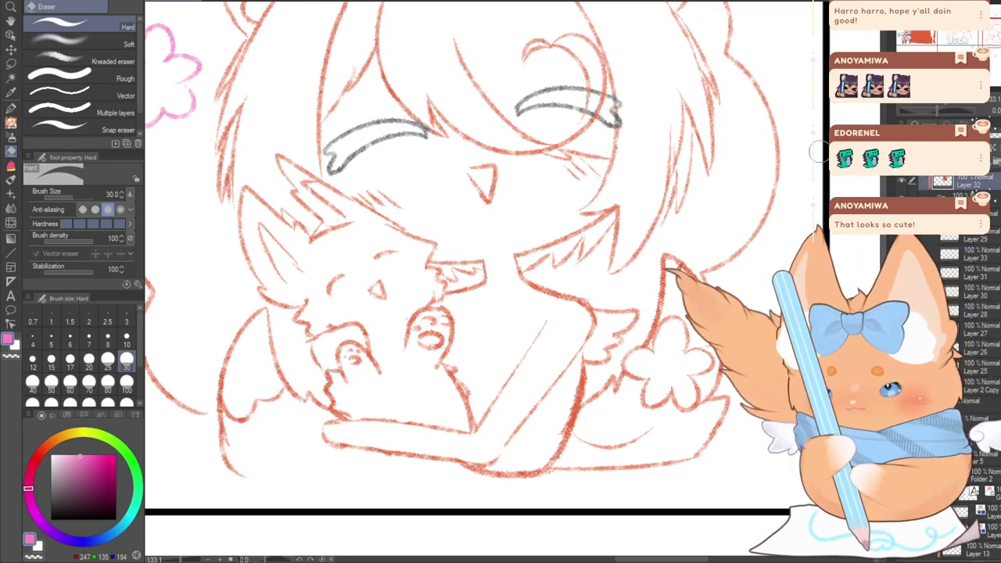
key(p)
mouse_move(627, 367)
mouse_down()
mouse_move(673, 414)
mouse_move(637, 375)
mouse_move(696, 407)
mouse_move(682, 324)
mouse_move(627, 376)
mouse_move(643, 360)
mouse_up()
scroll(642, 360, down, 5)
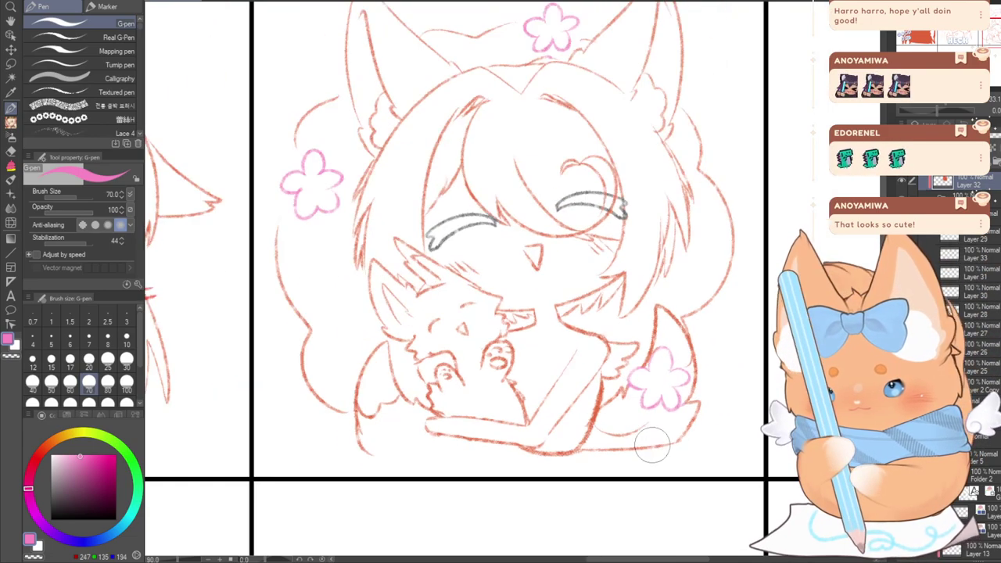
Recolour the cloud-shaped outline around the third emote's character pink
drag(464, 269, 687, 264)
scroll(687, 264, down, 3)
drag(974, 59, 987, 57)
scroll(532, 328, up, 2)
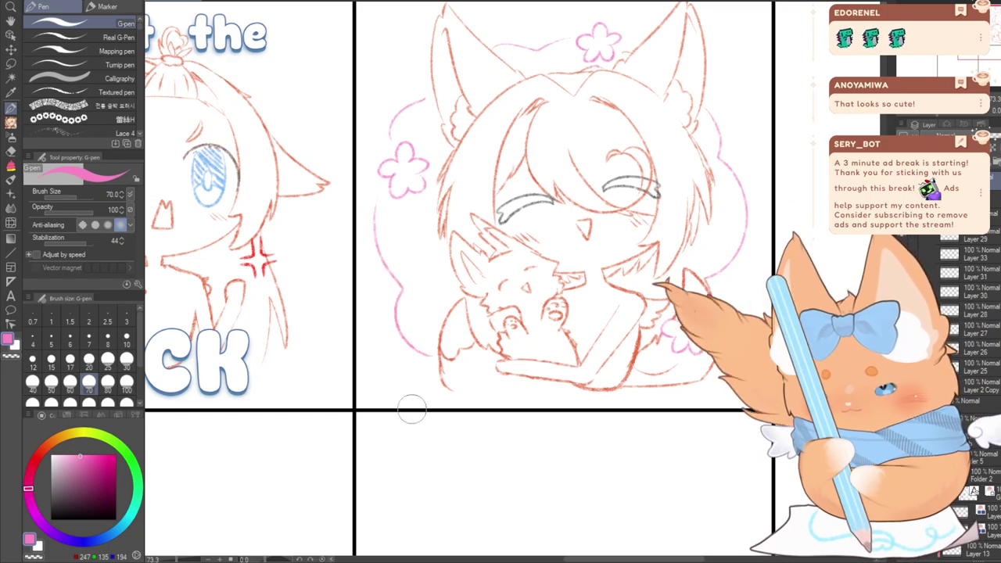
scroll(469, 438, down, 3)
drag(485, 376, 530, 318)
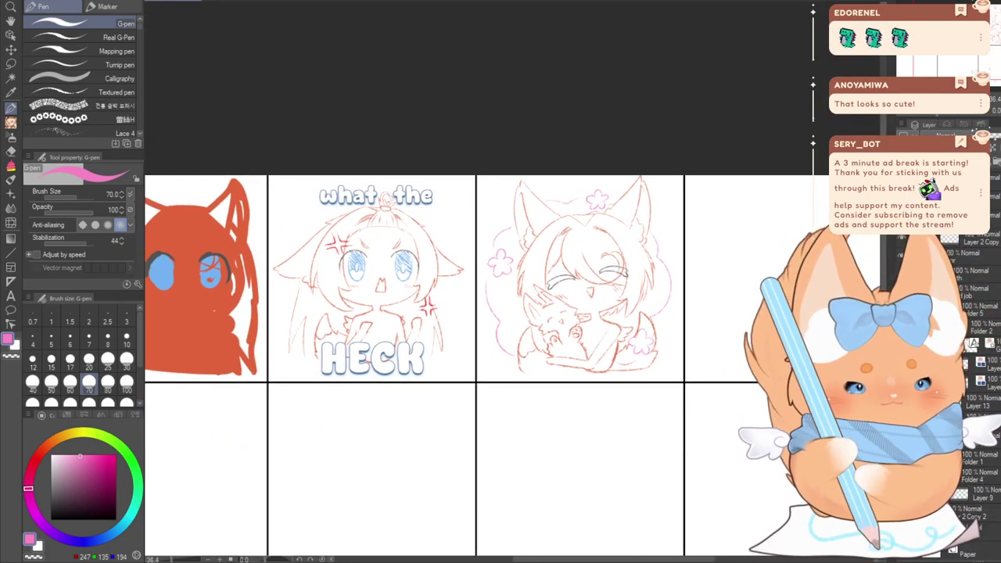
key(ctrl+z)
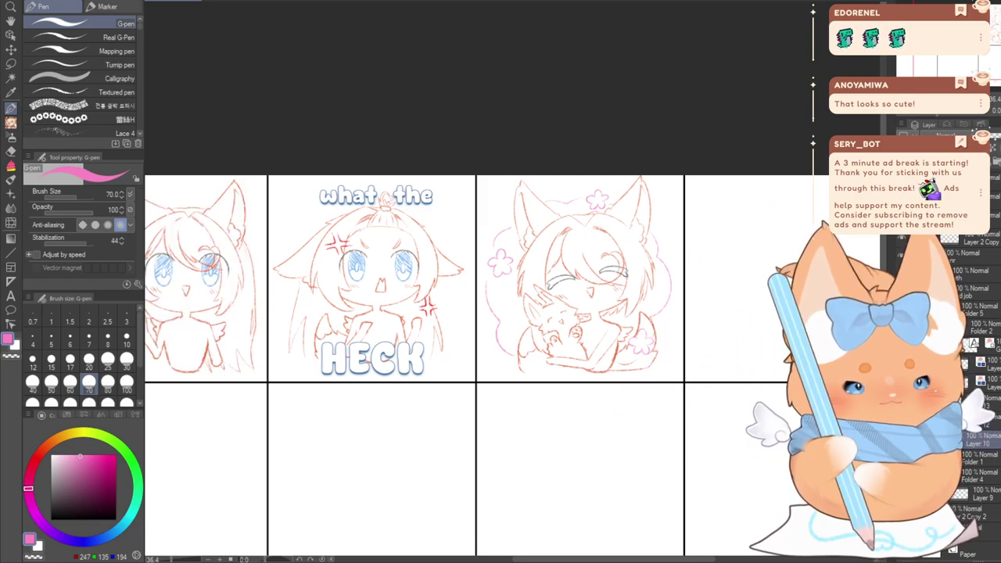
scroll(973, 352, down, 2)
drag(673, 270, 743, 218)
drag(814, 183, 946, 65)
scroll(653, 266, up, 2)
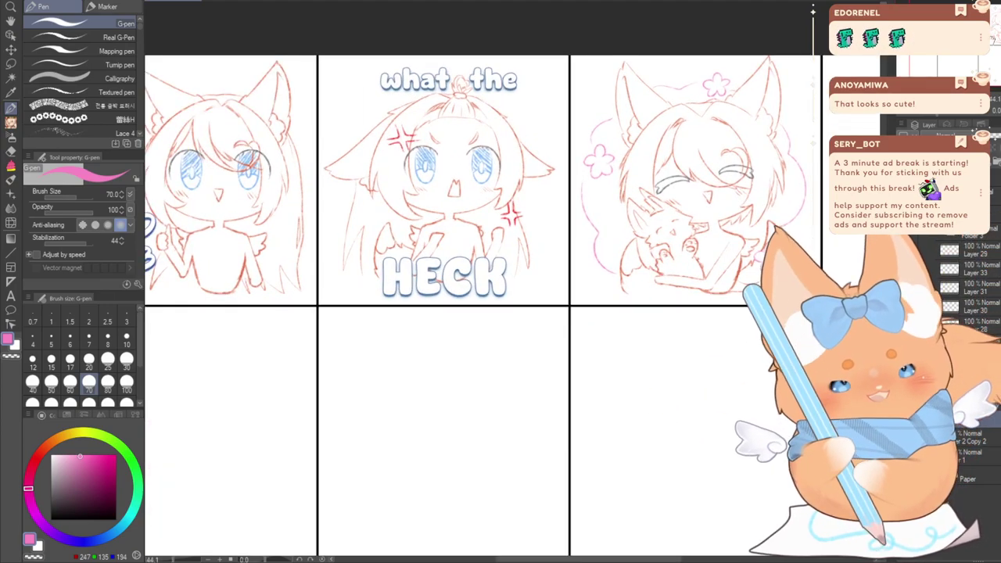
Show the black base figure on Layer 2 Copy 6 and move it from the third cell into the empty fourth cell
drag(679, 199, 742, 220)
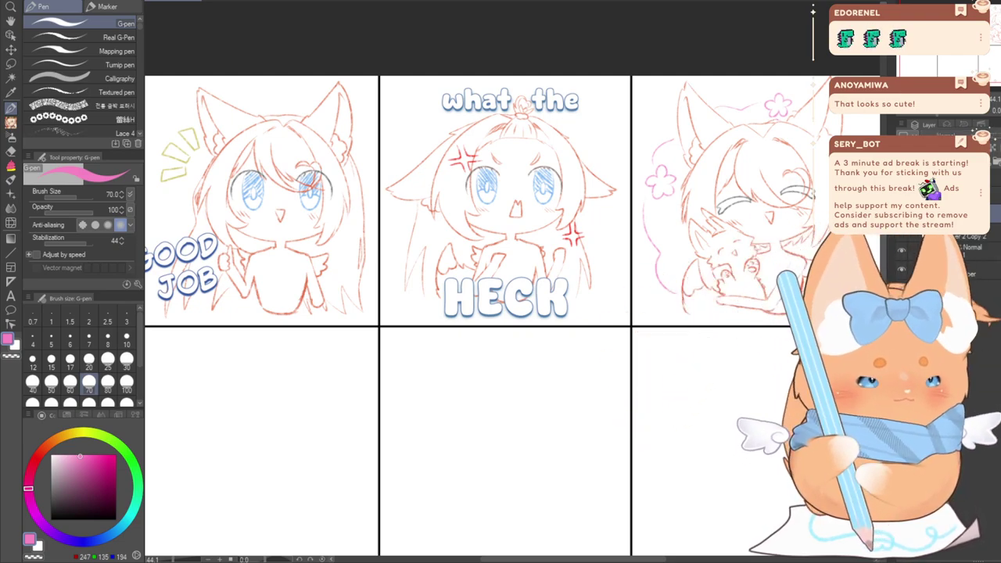
click(902, 232)
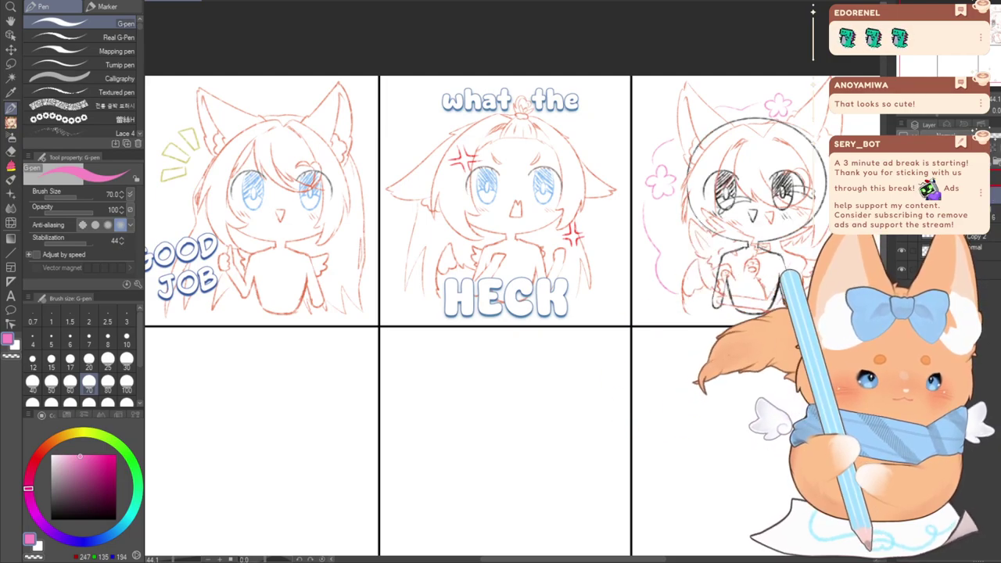
click(995, 178)
drag(704, 360, 489, 353)
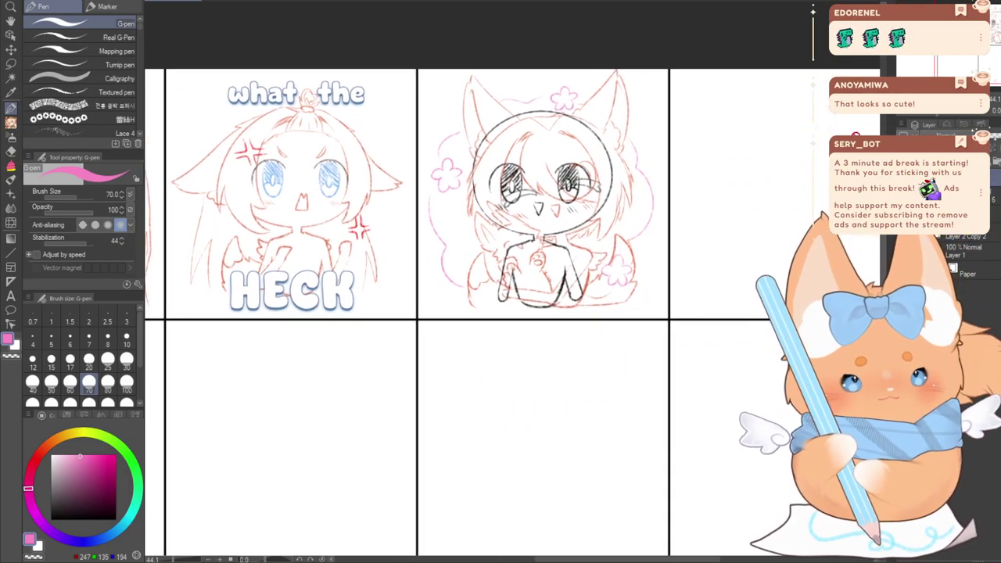
key(ctrl+t)
drag(496, 266, 746, 264)
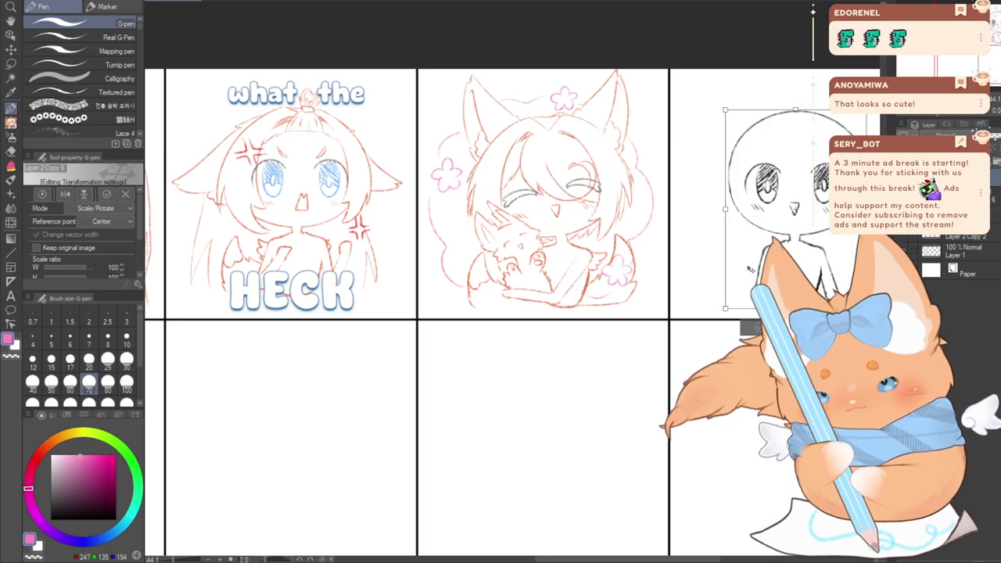
key(Return)
drag(802, 194, 676, 152)
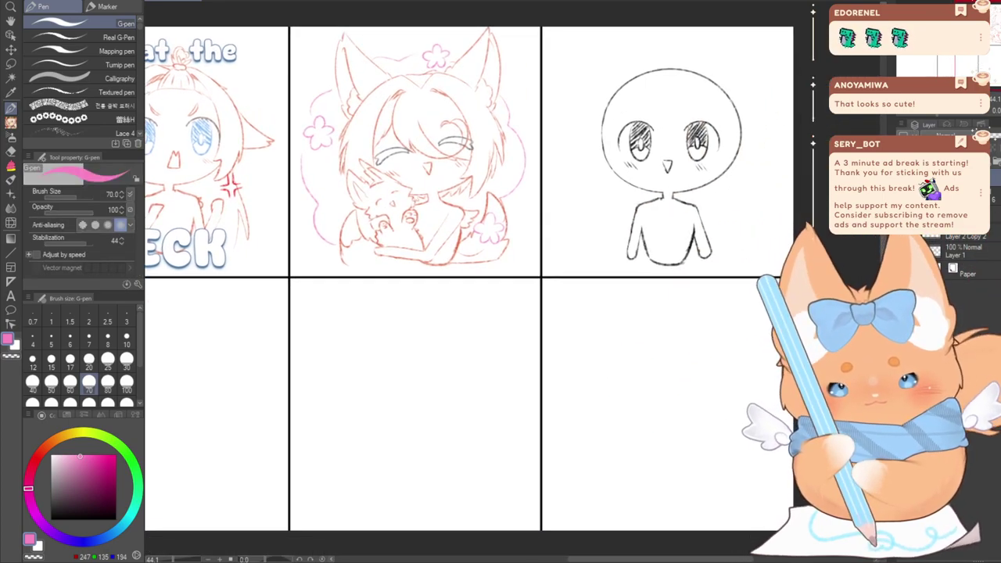
scroll(675, 151, down, 2)
scroll(675, 150, down, 1)
scroll(547, 177, up, 1)
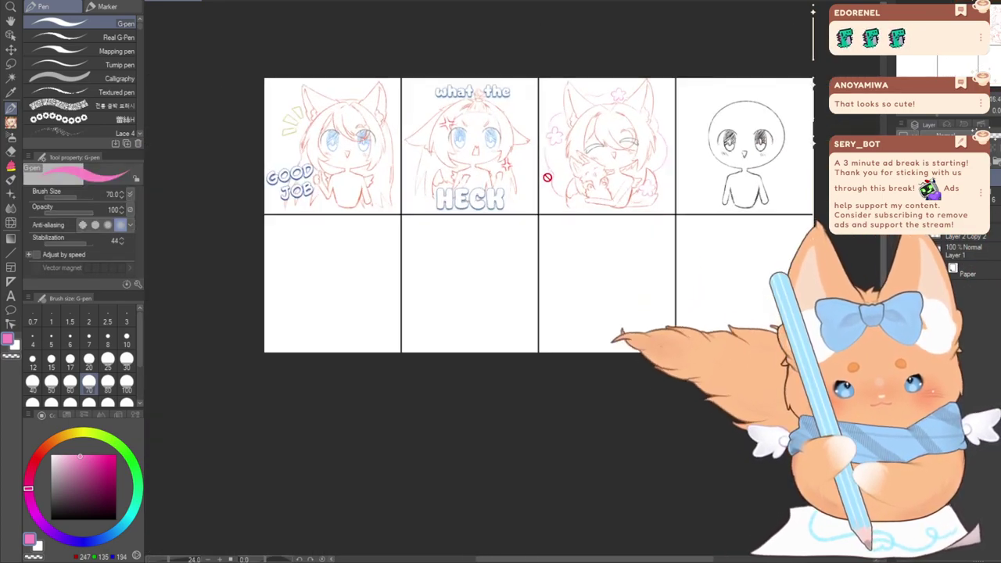
scroll(548, 177, down, 1)
scroll(544, 141, up, 2)
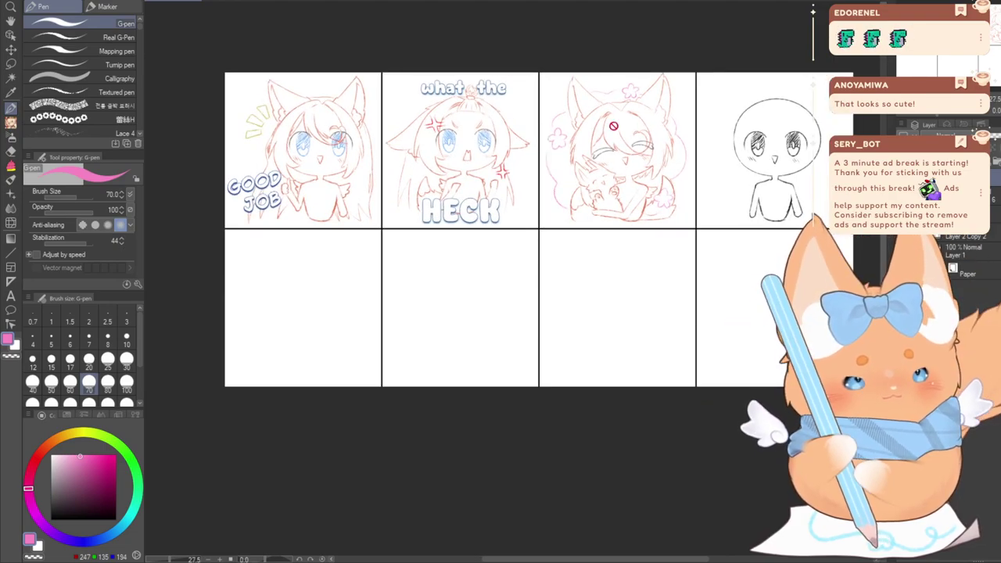
drag(952, 61, 958, 59)
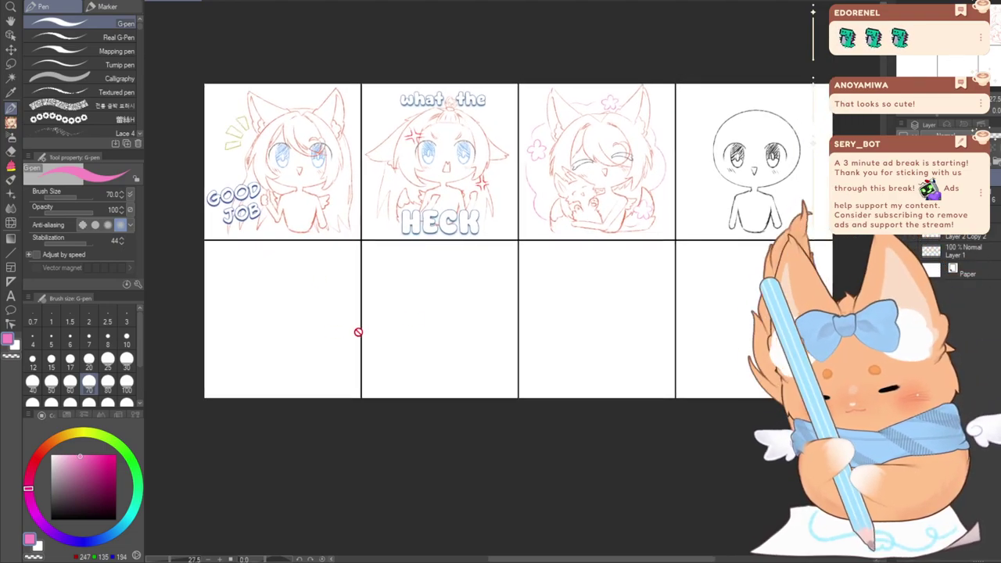